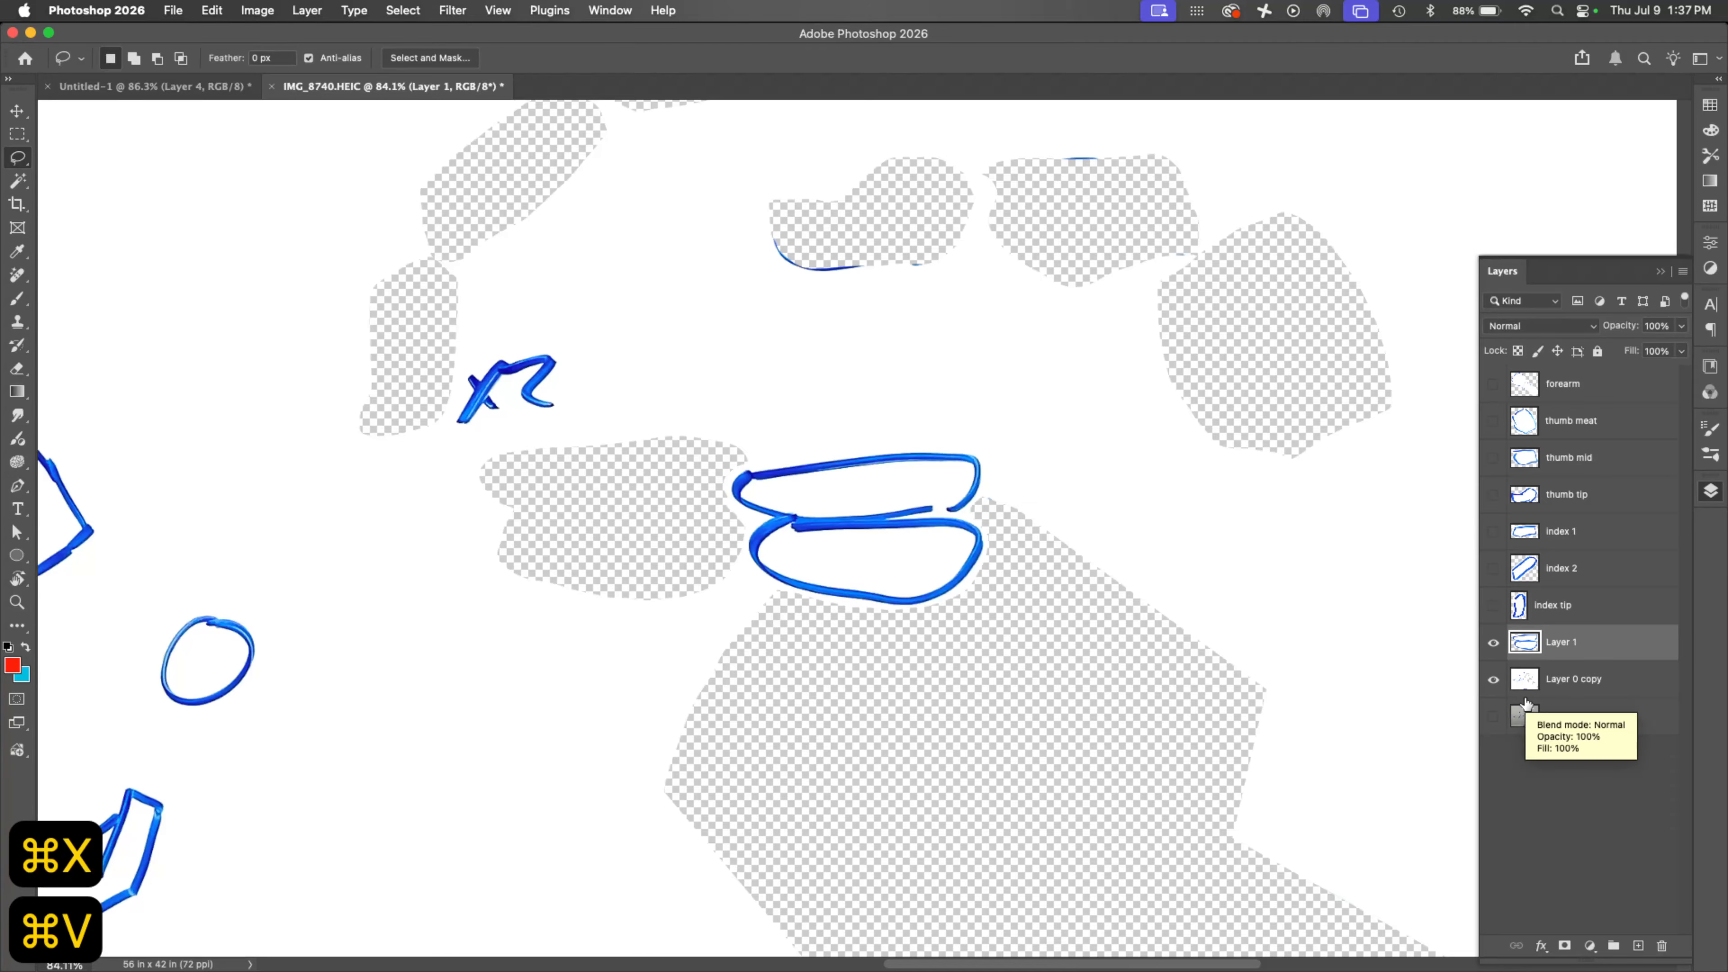
Step: Rename Layer 1, which holds the two finger outlines, to "fingers" and hide it
{"action": "double_click", "coordinate": [1560, 643]}
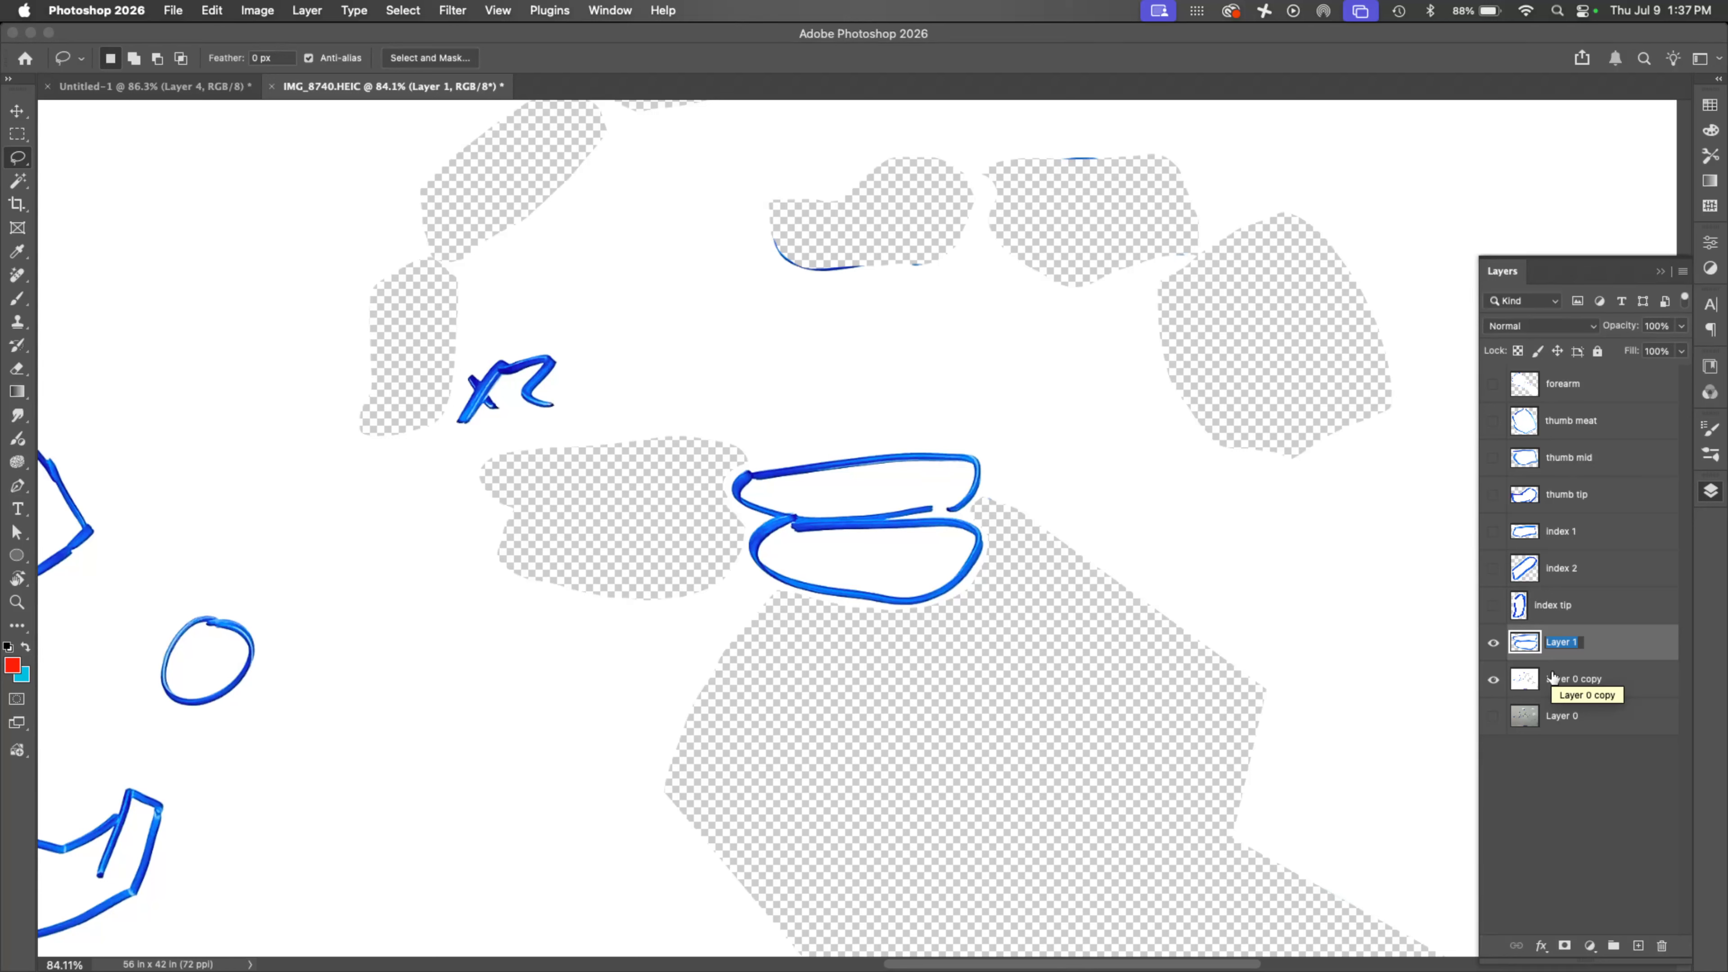
{"action": "type", "text": "fingers"}
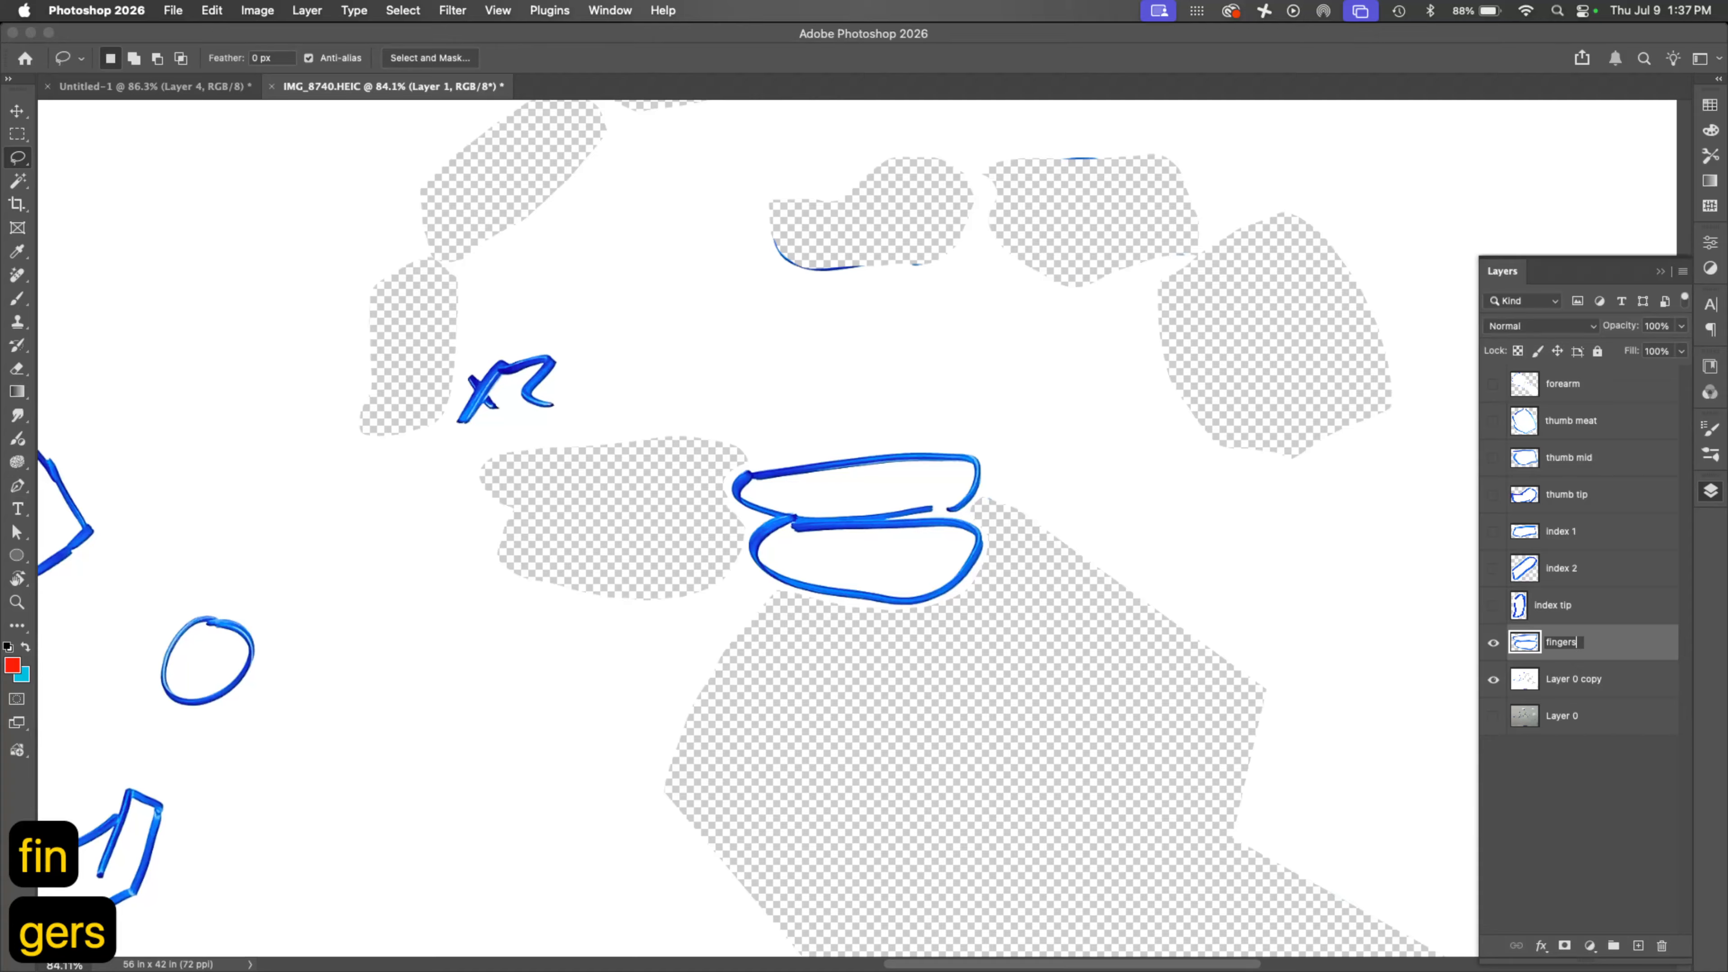
{"action": "key", "text": "Return"}
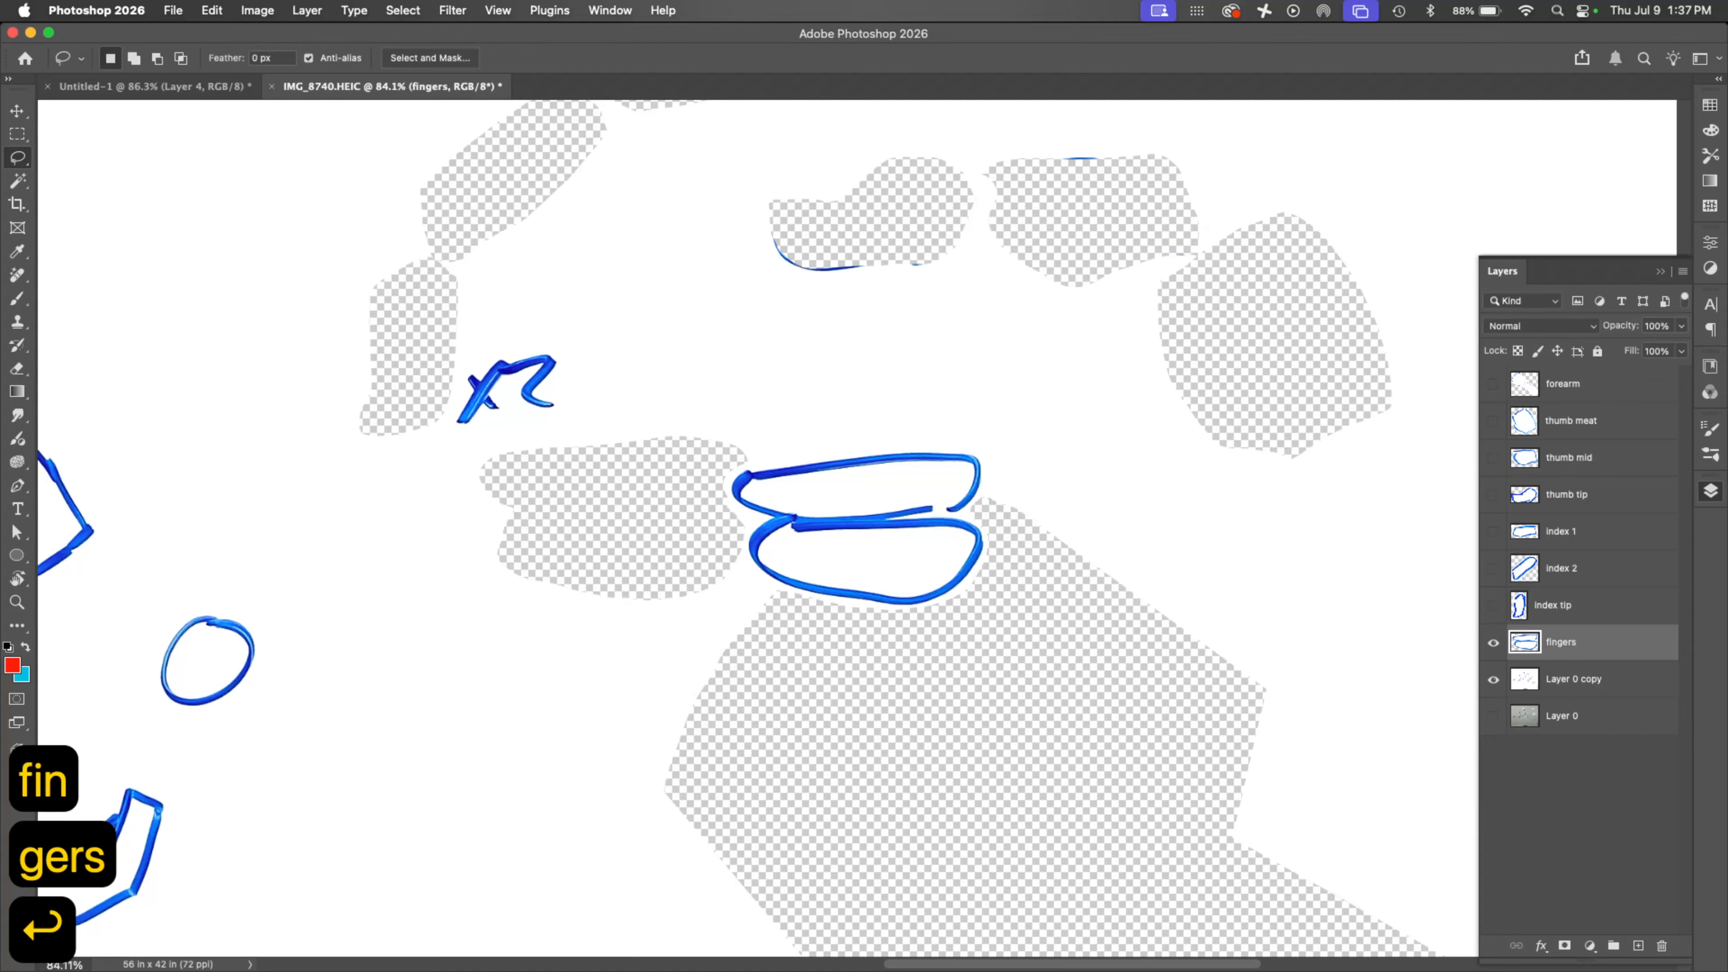
{"action": "left_click", "coordinate": [1492, 642]}
Step: Group all layers from fingers up to forearm and name the group "hand"
{"action": "key", "text": "z"}
{"action": "left_click_drag", "start_coordinate": [609, 587], "coordinate": [1008, 638]}
{"action": "key", "text": "space"}
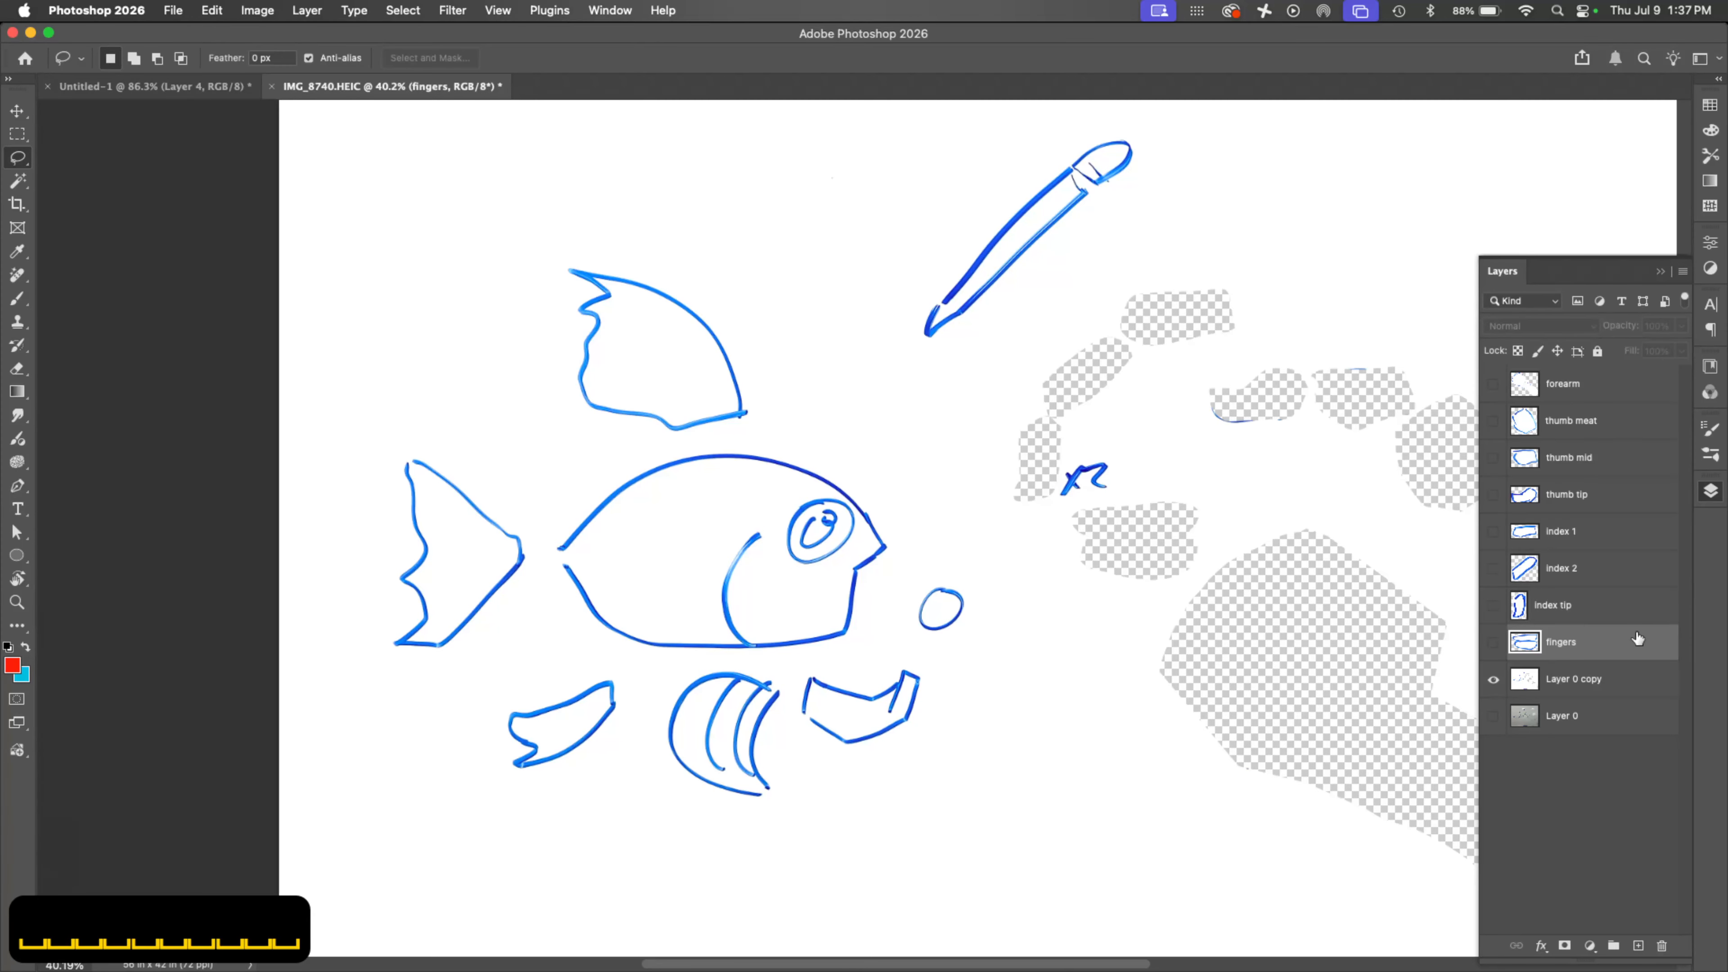
{"action": "left_click", "coordinate": [1585, 385], "text": "shift"}
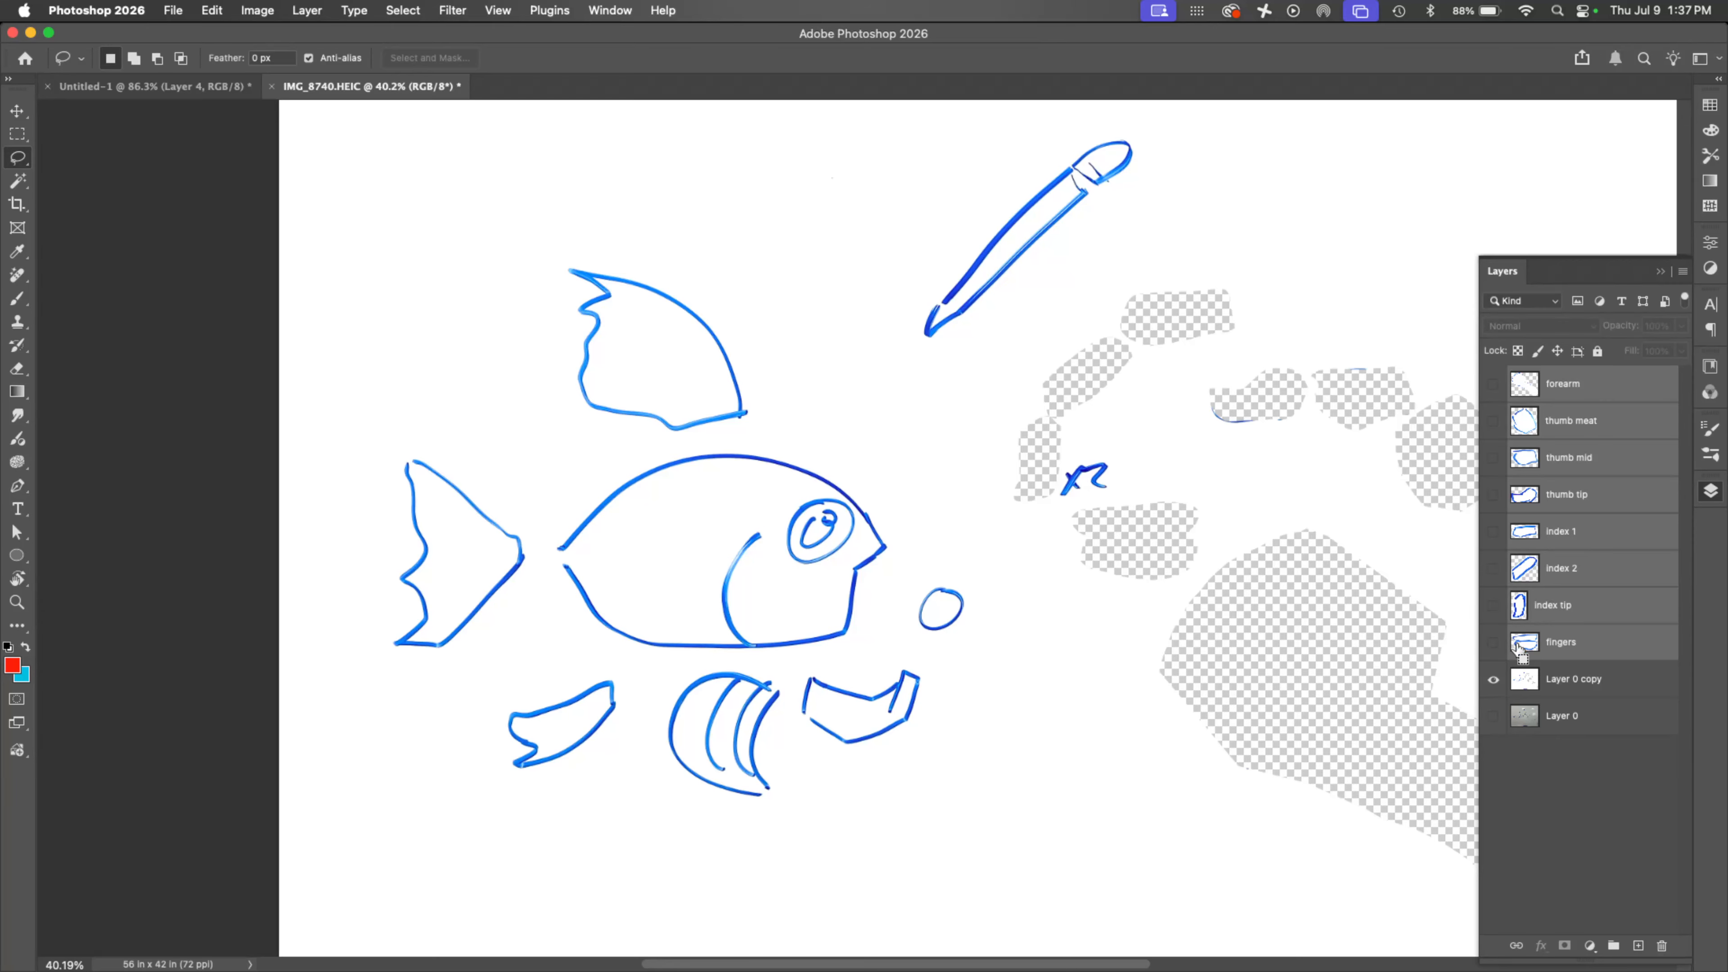
{"action": "key", "text": "super+g"}
{"action": "double_click", "coordinate": [1553, 384]}
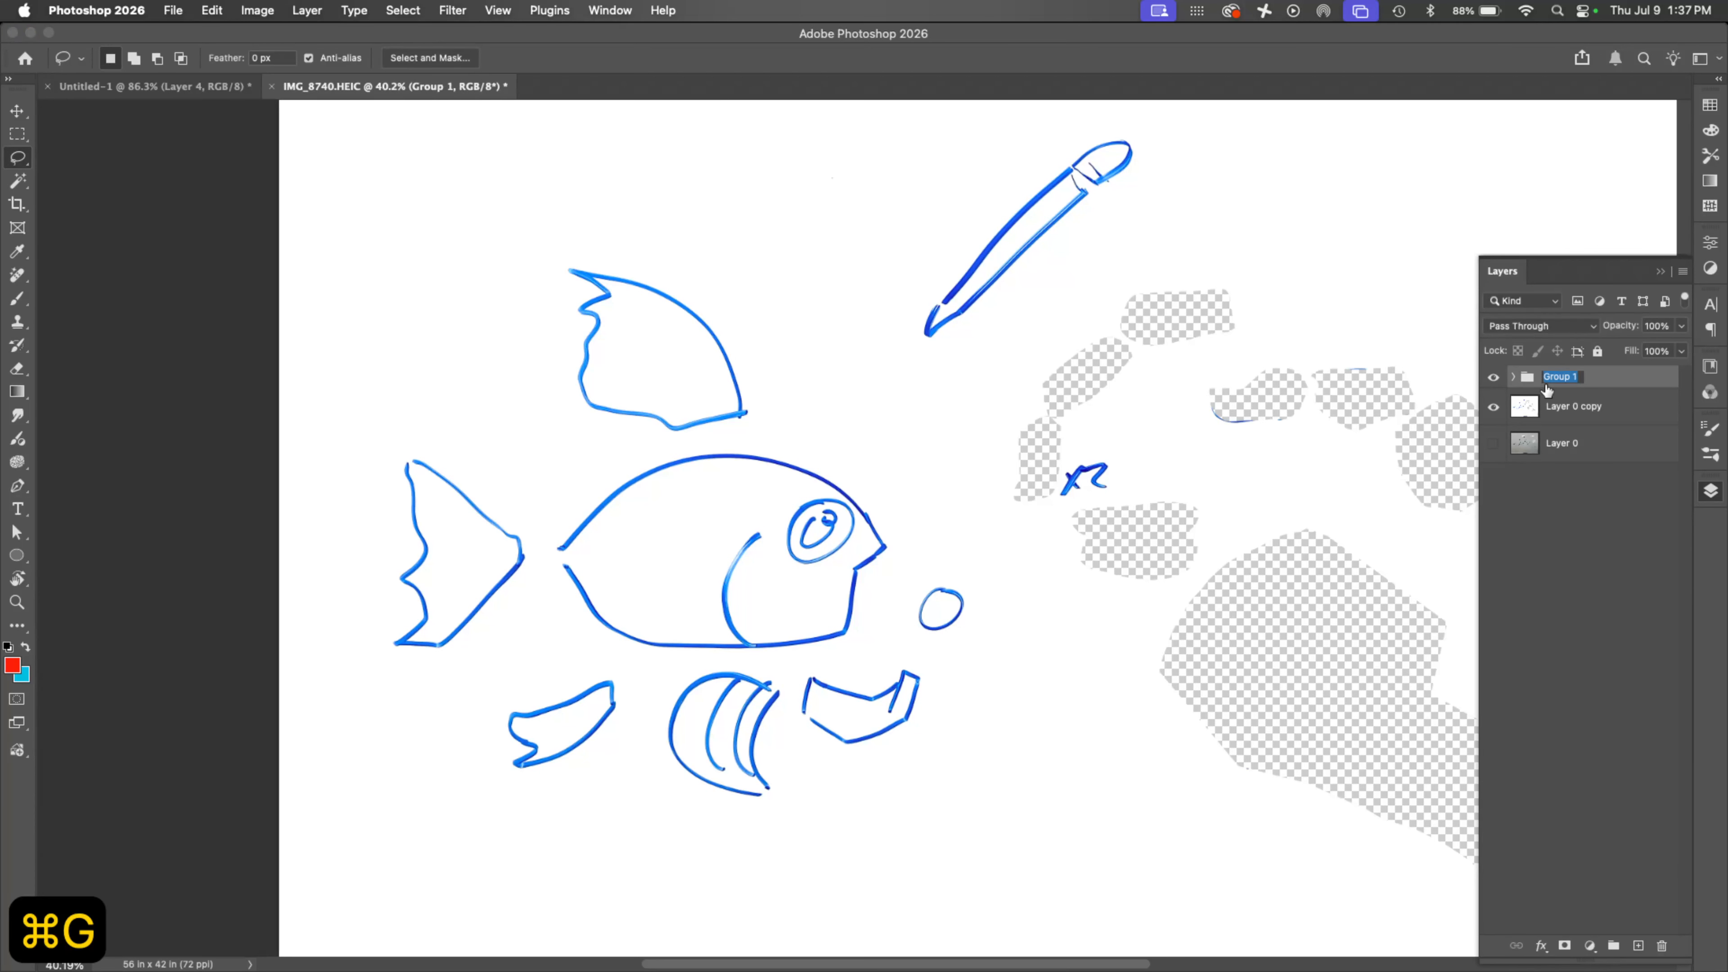
{"action": "type", "text": "hand"}
{"action": "key", "text": "Return"}
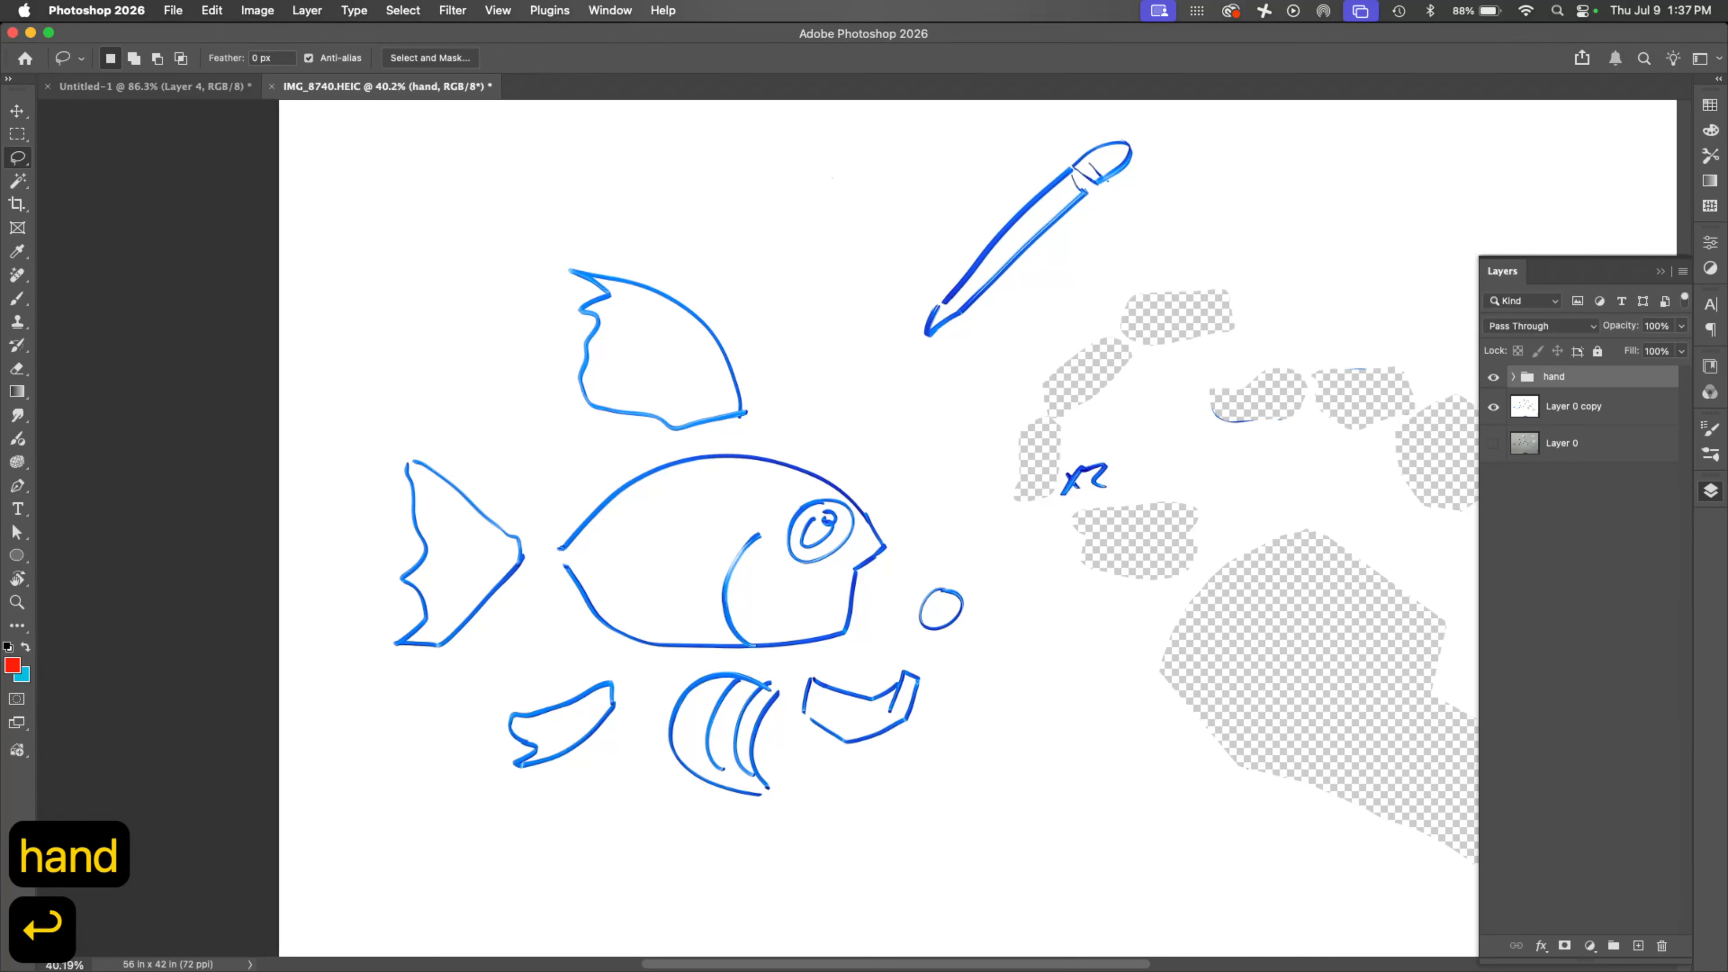
Step: Make every part layer inside the hand group visible and hide Layer 0 copy, leaving the group expanded
{"action": "left_click", "coordinate": [1513, 376]}
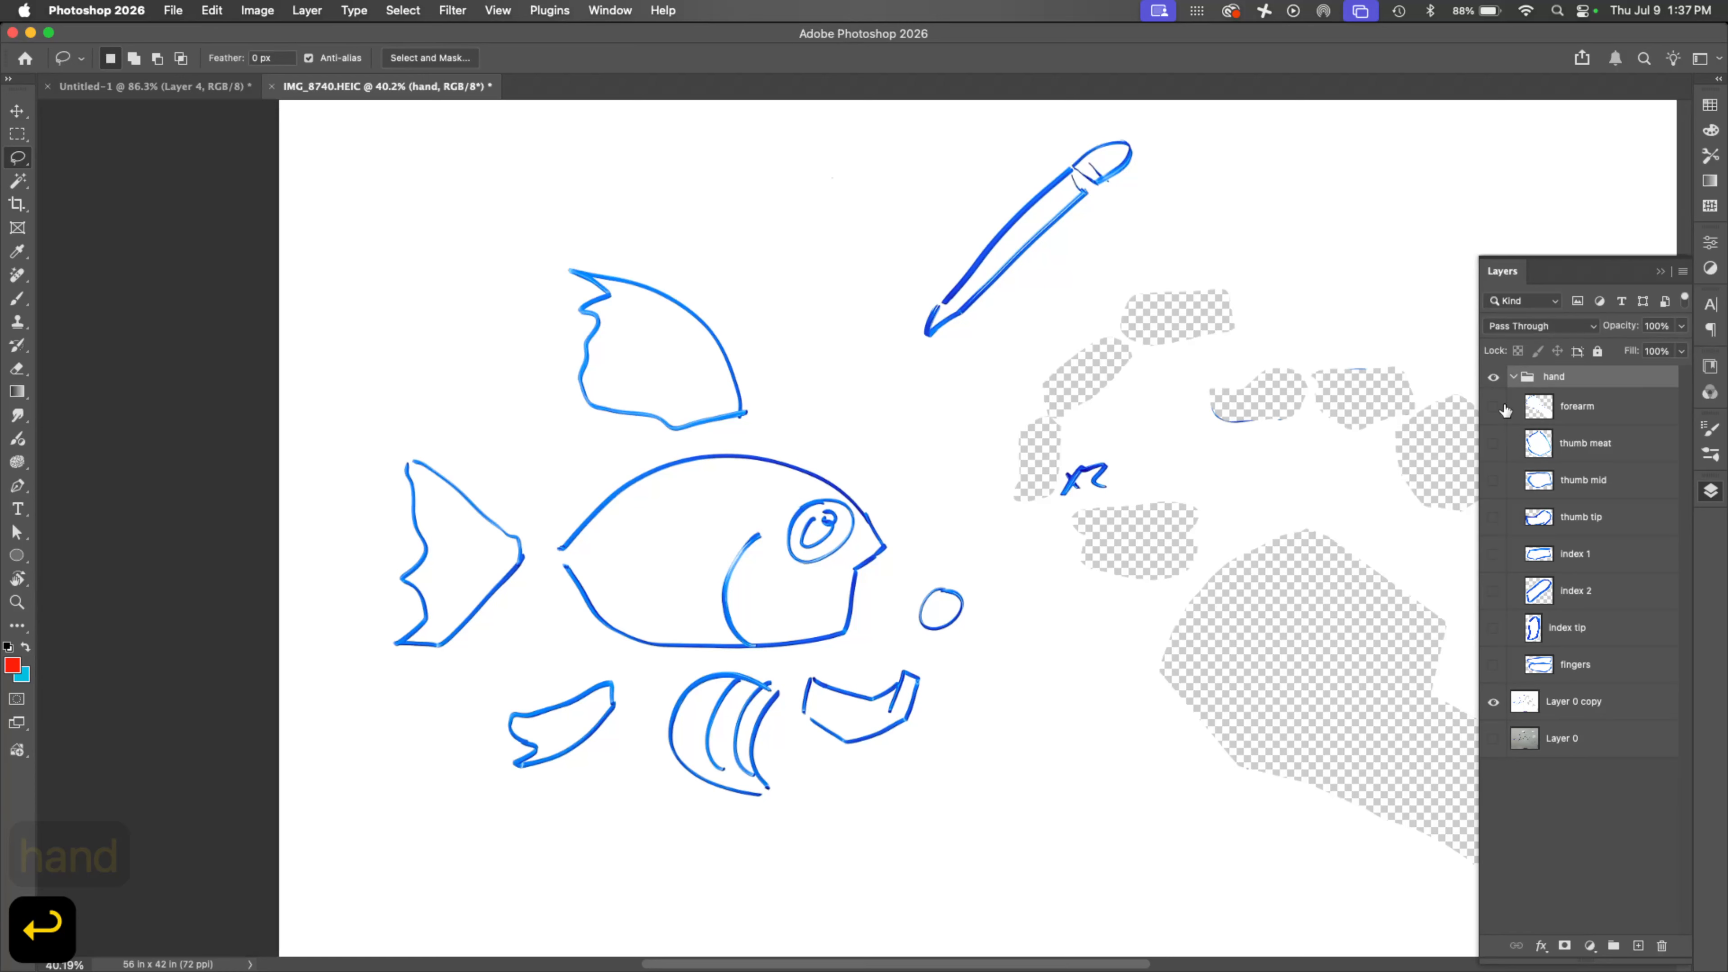
{"action": "left_click_drag", "start_coordinate": [1503, 407], "coordinate": [1493, 666]}
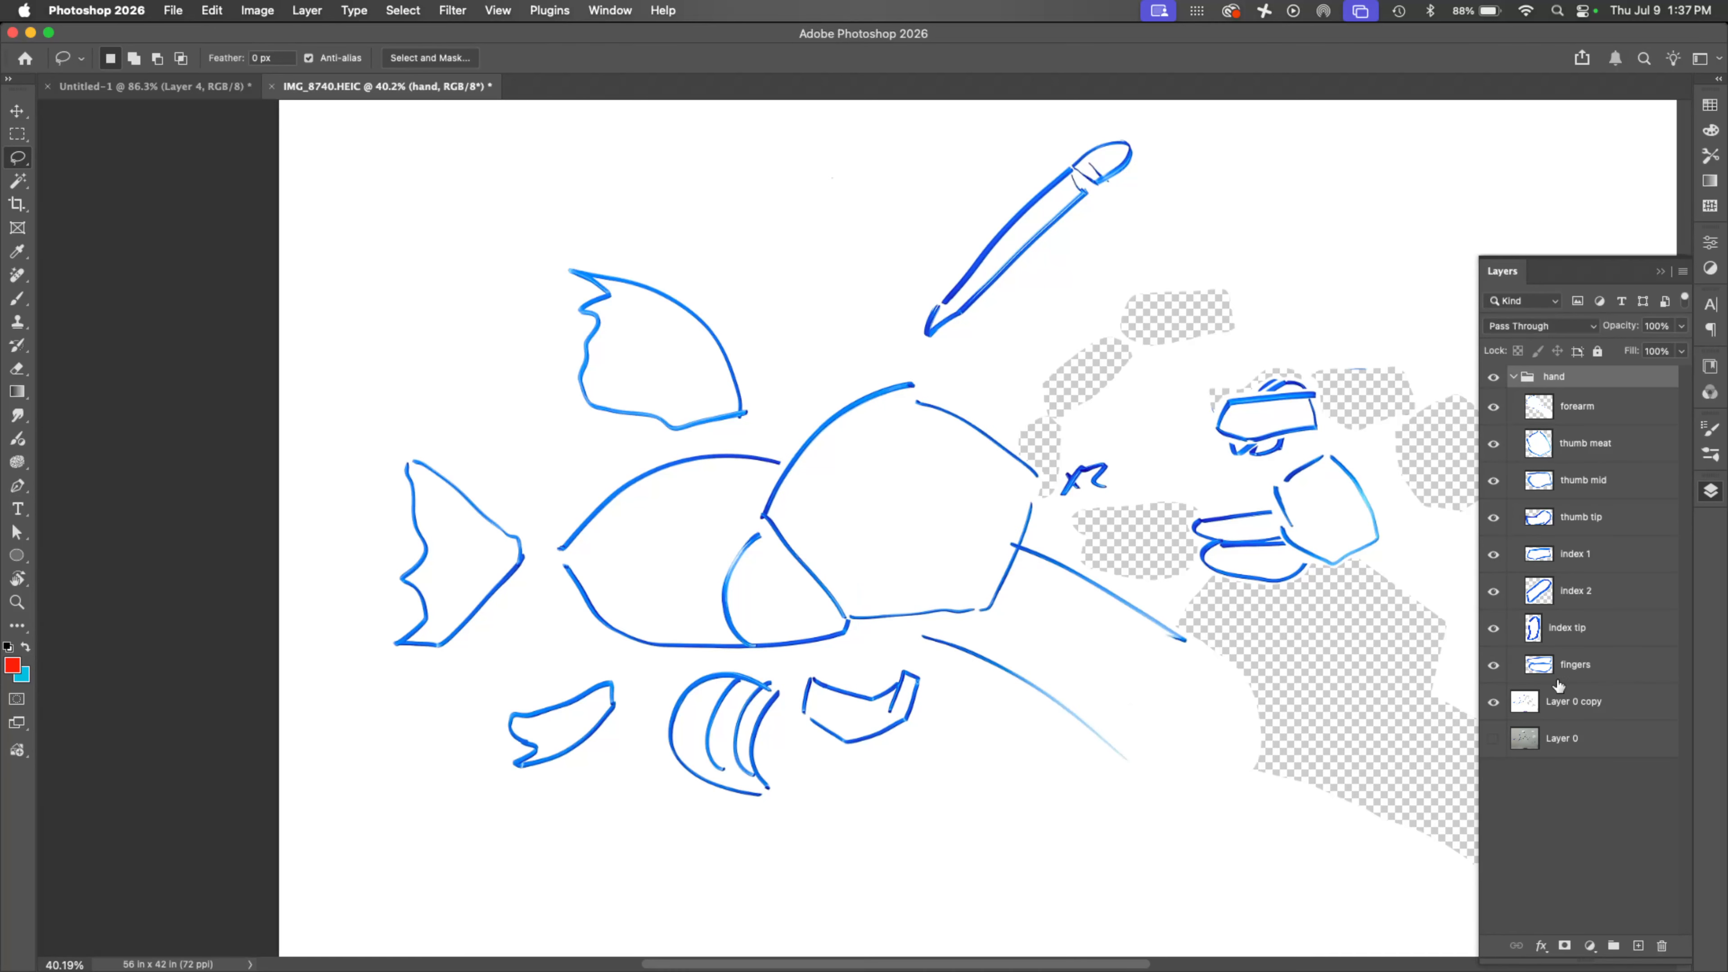
{"action": "left_click", "coordinate": [1513, 376]}
{"action": "left_click", "coordinate": [1493, 377]}
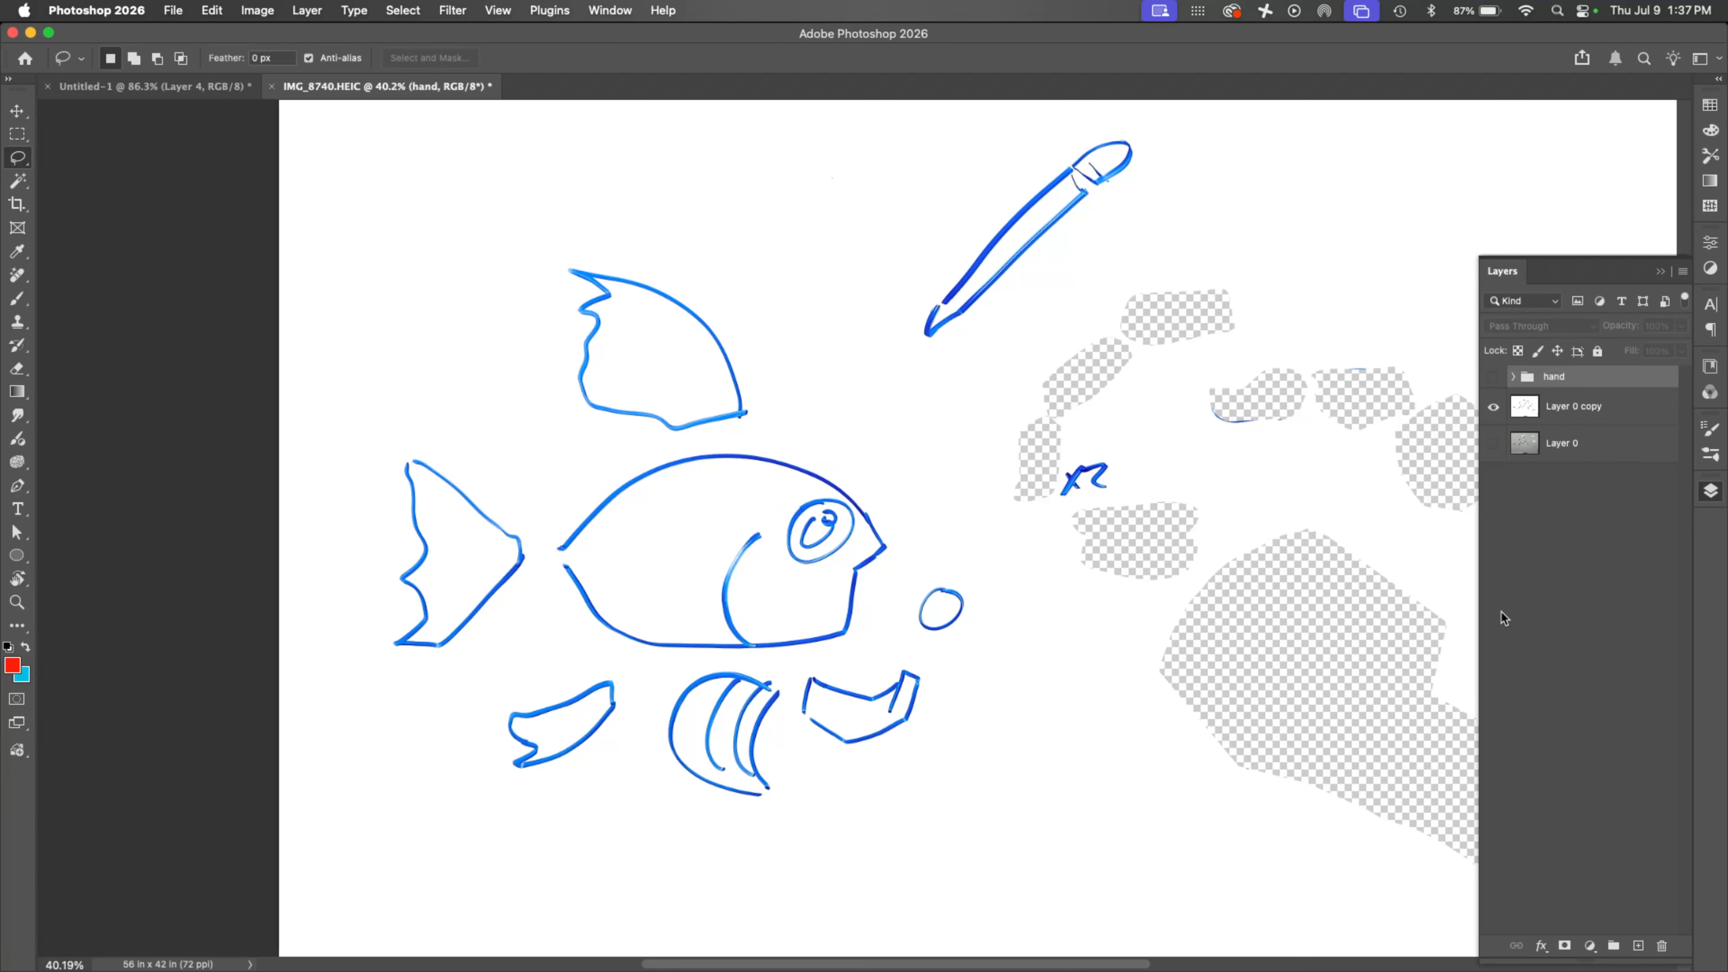
{"action": "left_click", "coordinate": [1494, 409]}
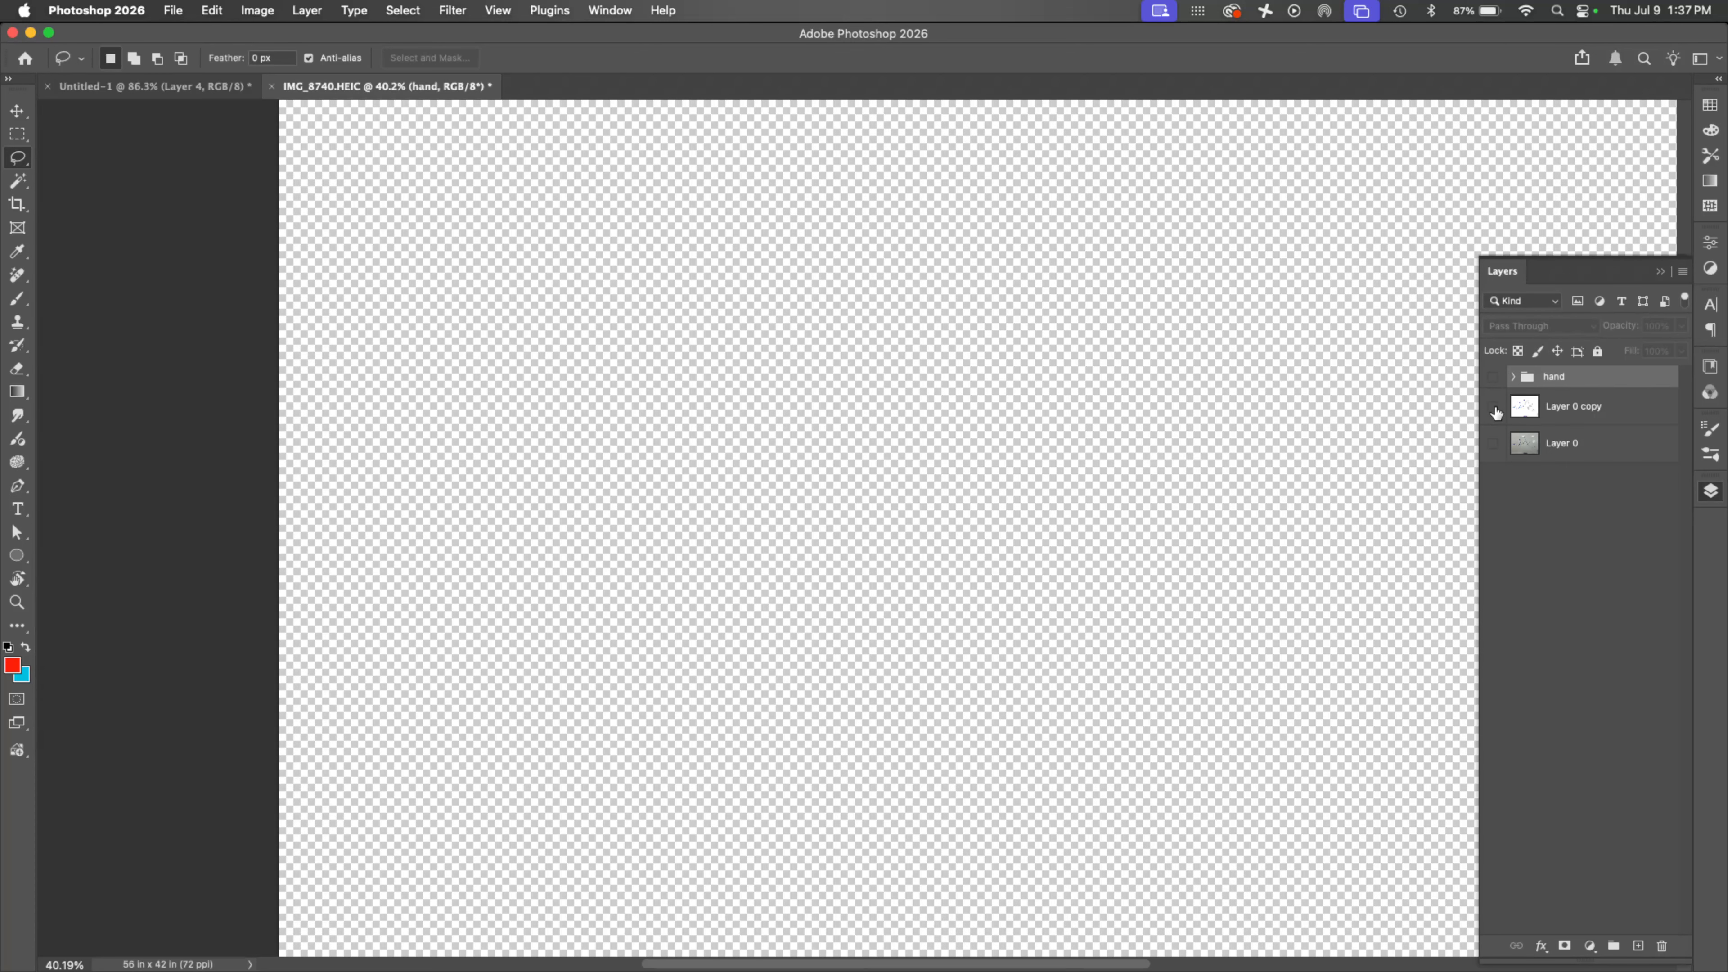
{"action": "left_click", "coordinate": [1493, 377]}
{"action": "left_click", "coordinate": [1513, 376]}
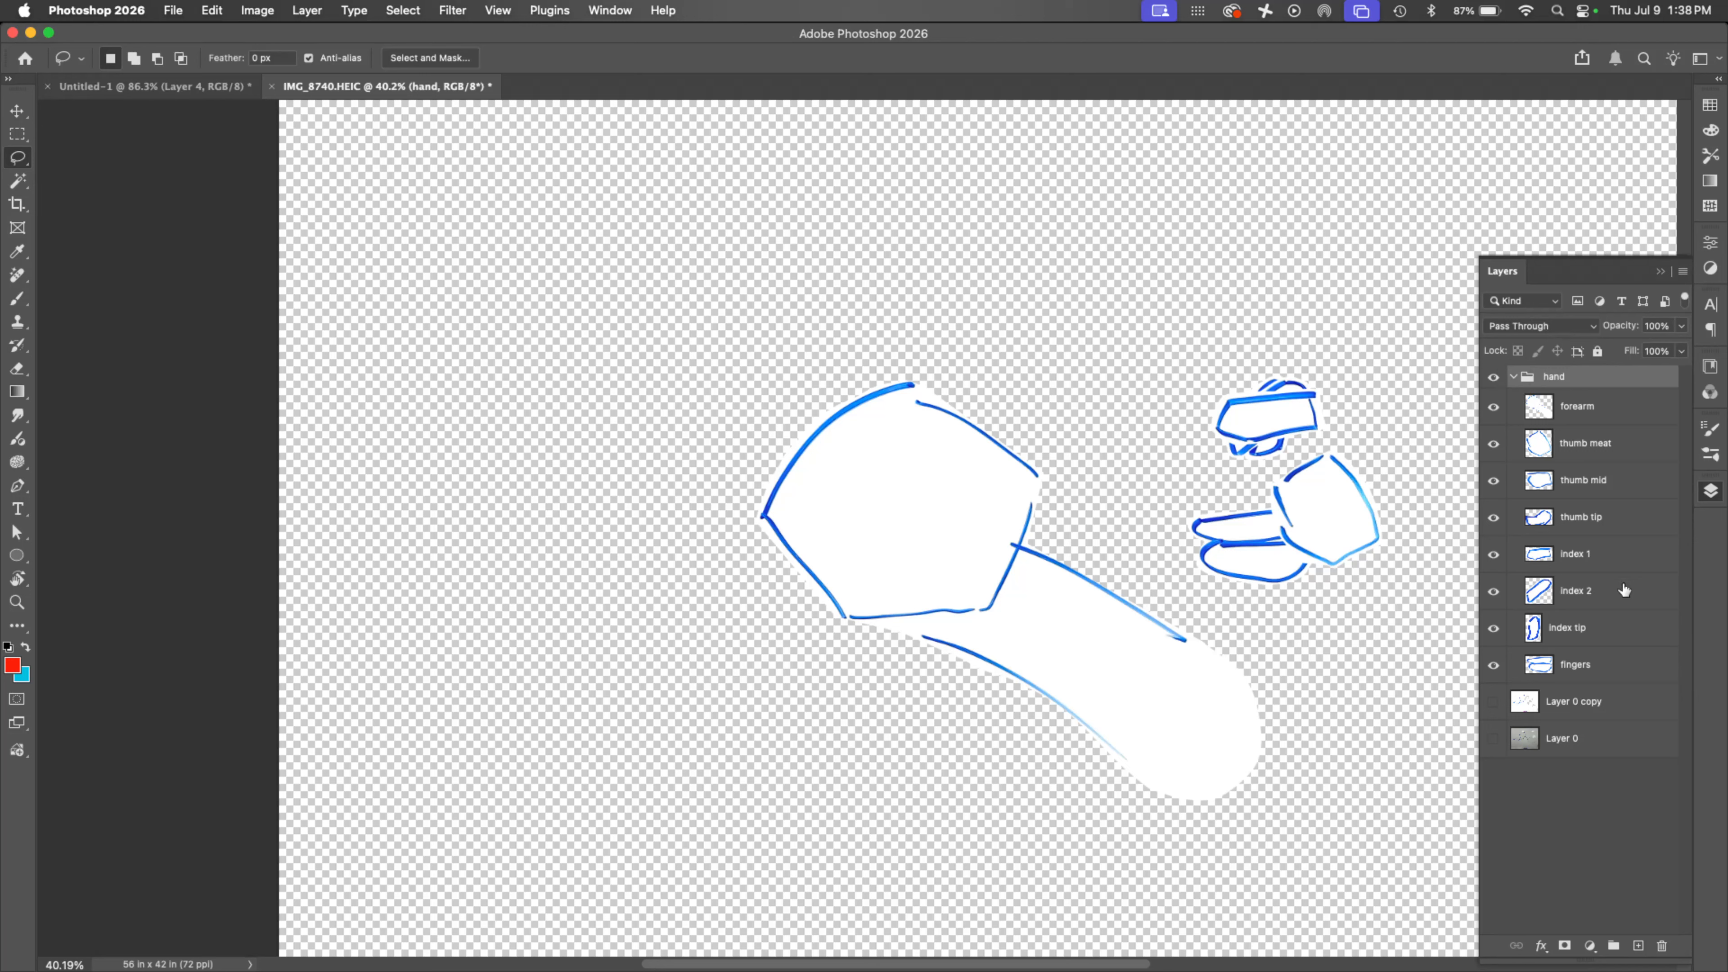
Step: Reposition the forearm and thumb meat pieces so the thumb base overlaps the palm's upper right edge, and stack forearm below fingers
{"action": "left_click", "coordinate": [1572, 409]}
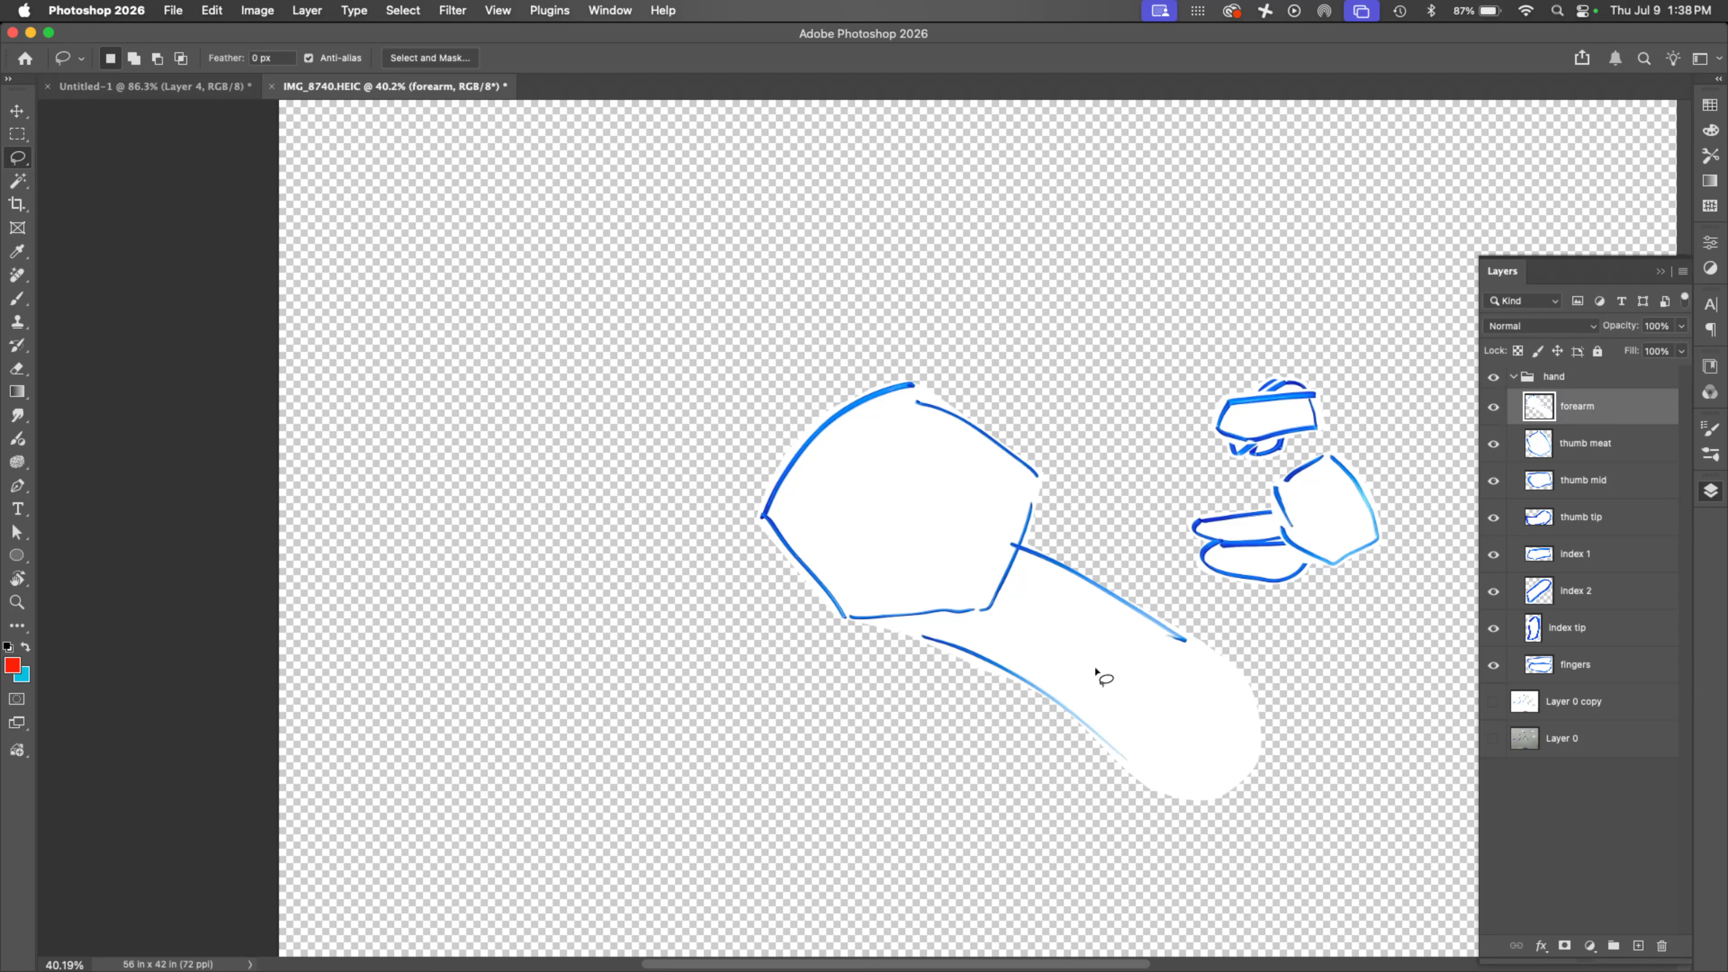
{"action": "key", "text": "v"}
{"action": "mouse_move", "coordinate": [1049, 636]}
{"action": "left_mouse_down"}
{"action": "mouse_move", "coordinate": [1107, 698]}
{"action": "mouse_move", "coordinate": [1079, 734]}
{"action": "left_mouse_up"}
{"action": "left_click", "coordinate": [1585, 444]}
{"action": "mouse_move", "coordinate": [1337, 508]}
{"action": "left_mouse_down"}
{"action": "mouse_move", "coordinate": [1112, 578]}
{"action": "mouse_move", "coordinate": [1036, 574]}
{"action": "left_mouse_up"}
{"action": "mouse_move", "coordinate": [1605, 446]}
{"action": "left_mouse_down"}
{"action": "mouse_move", "coordinate": [1612, 400]}
{"action": "mouse_move", "coordinate": [1594, 679]}
{"action": "left_mouse_up"}
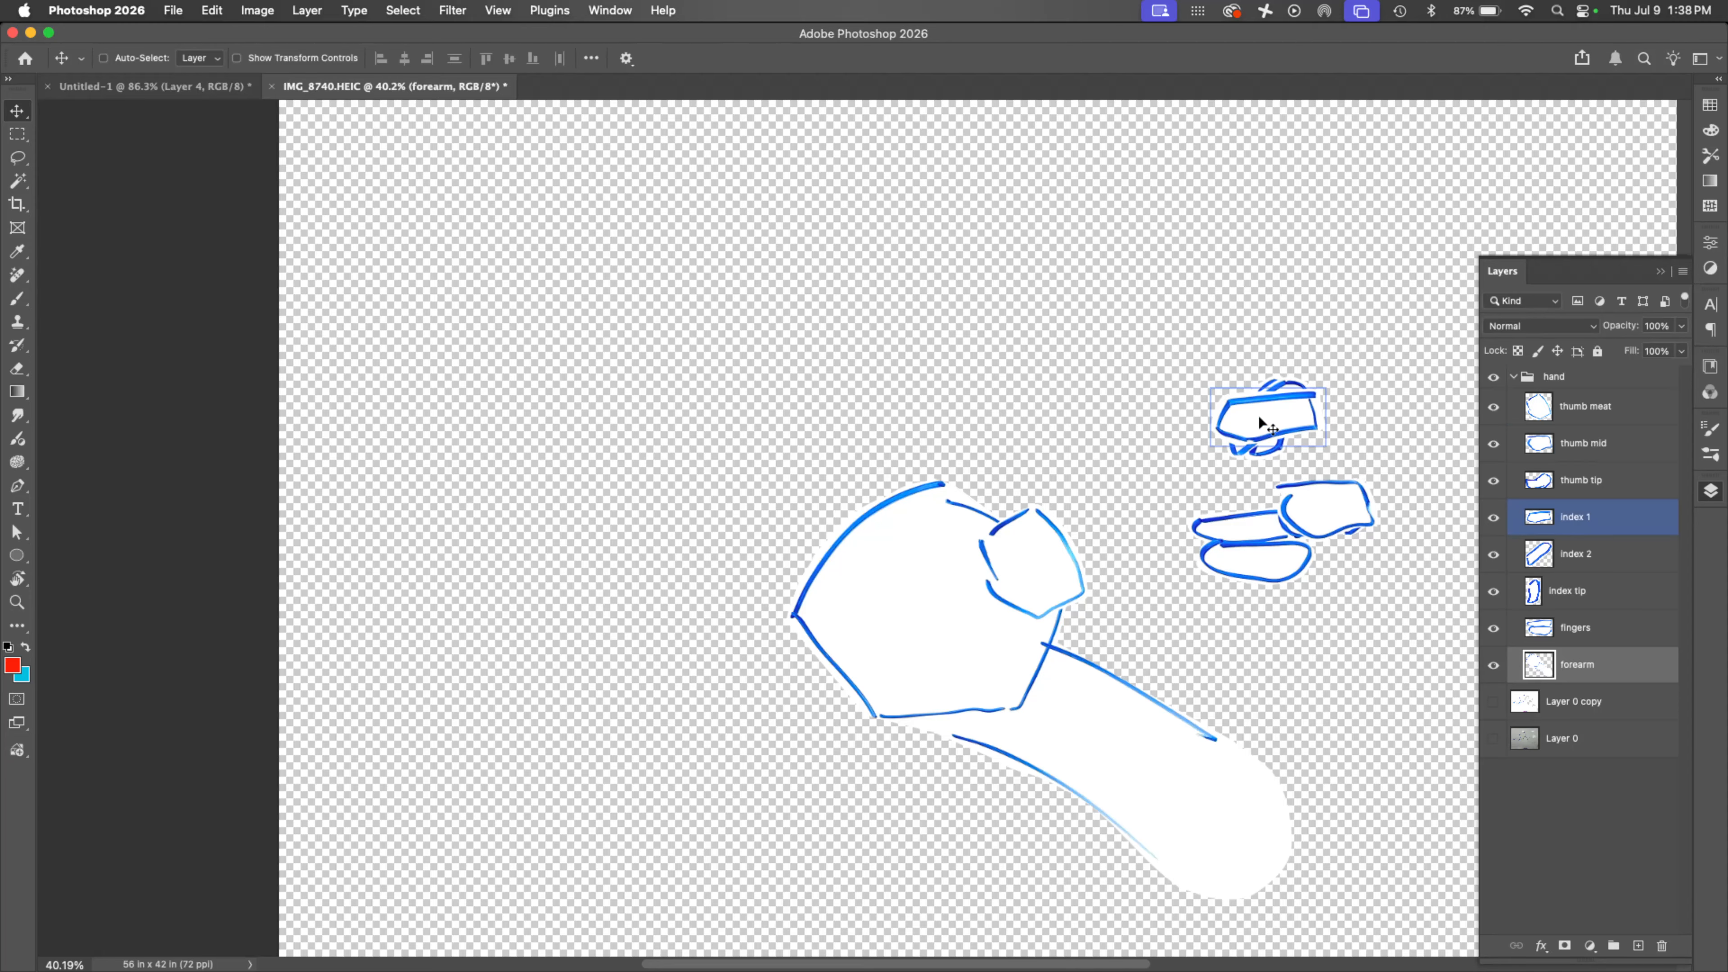
Step: Label the thumb meat, thumb mid and thumb tip layers with the colour red
{"action": "left_click", "coordinate": [1322, 504]}
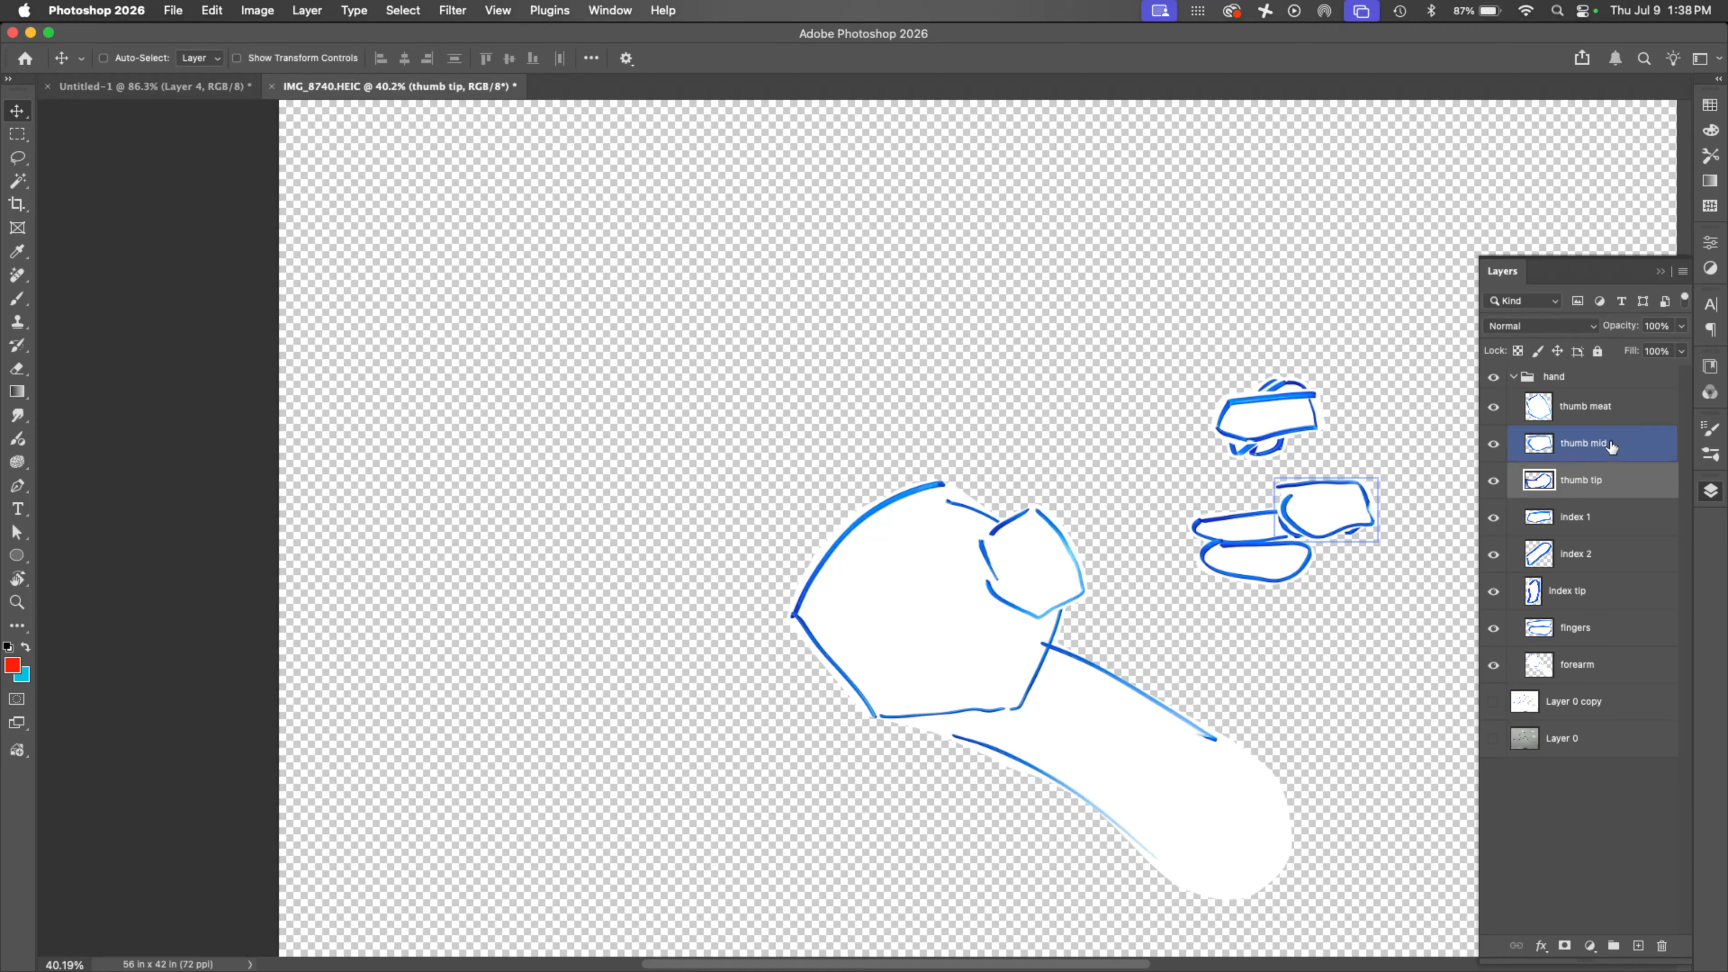
{"action": "left_click", "coordinate": [1599, 407], "text": "shift"}
{"action": "right_click", "coordinate": [1545, 485]}
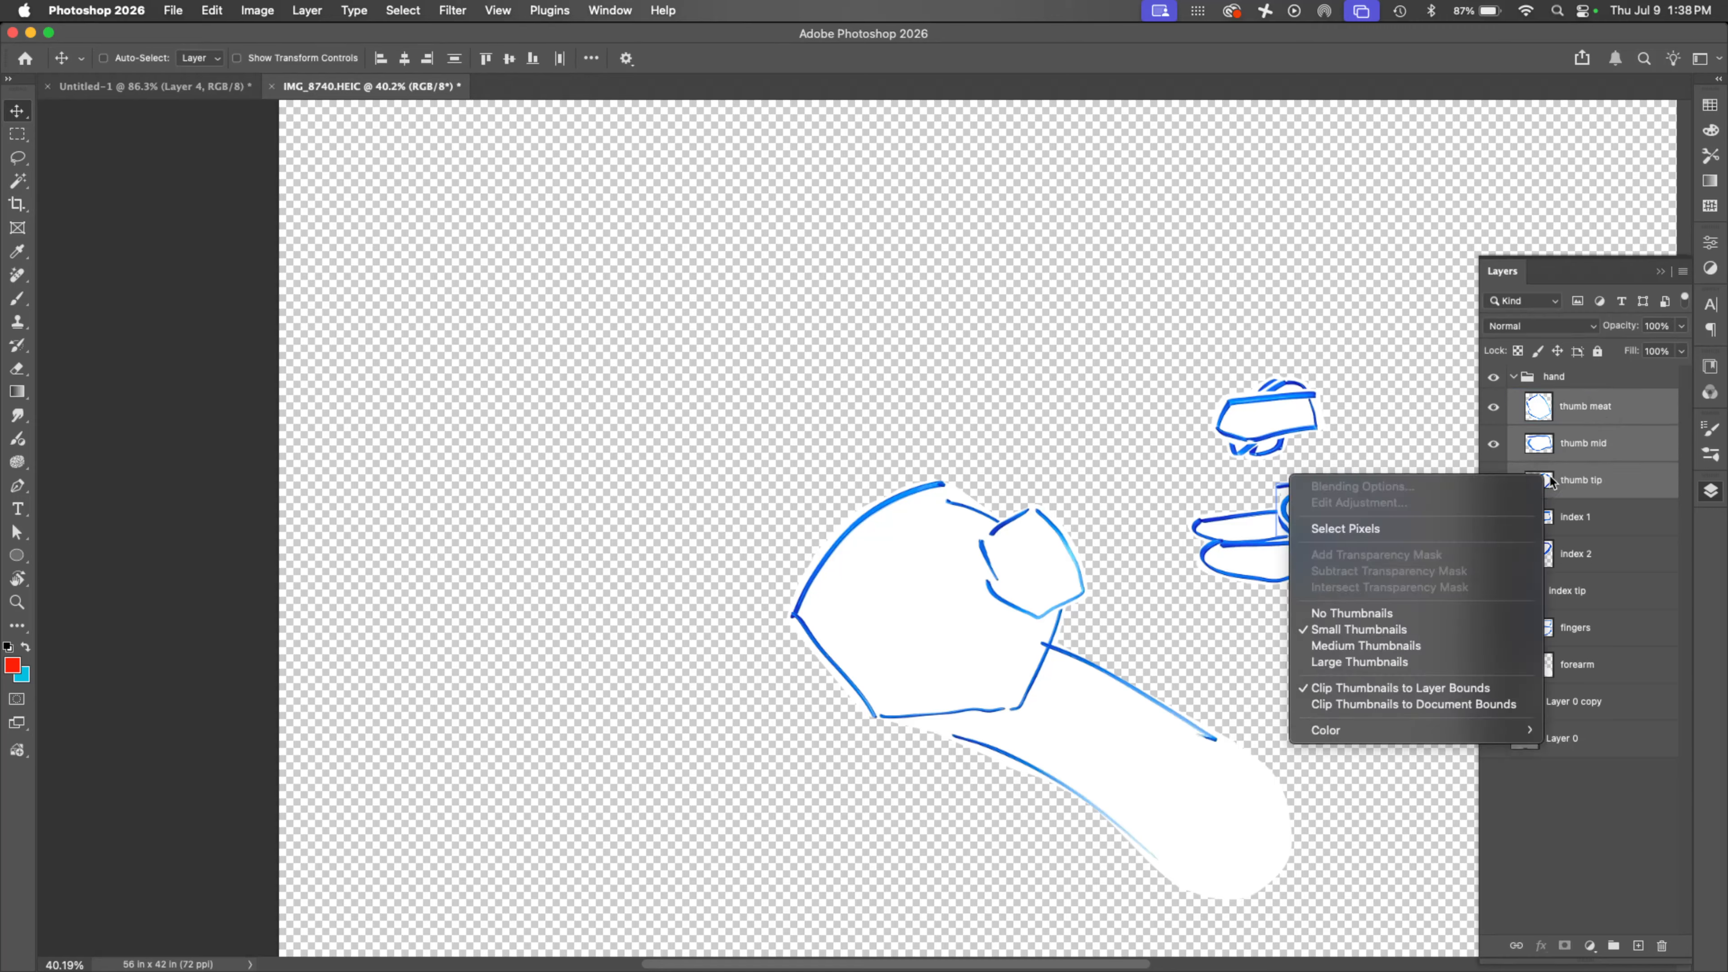
{"action": "mouse_move", "coordinate": [1481, 730]}
{"action": "left_click", "coordinate": [1593, 753]}
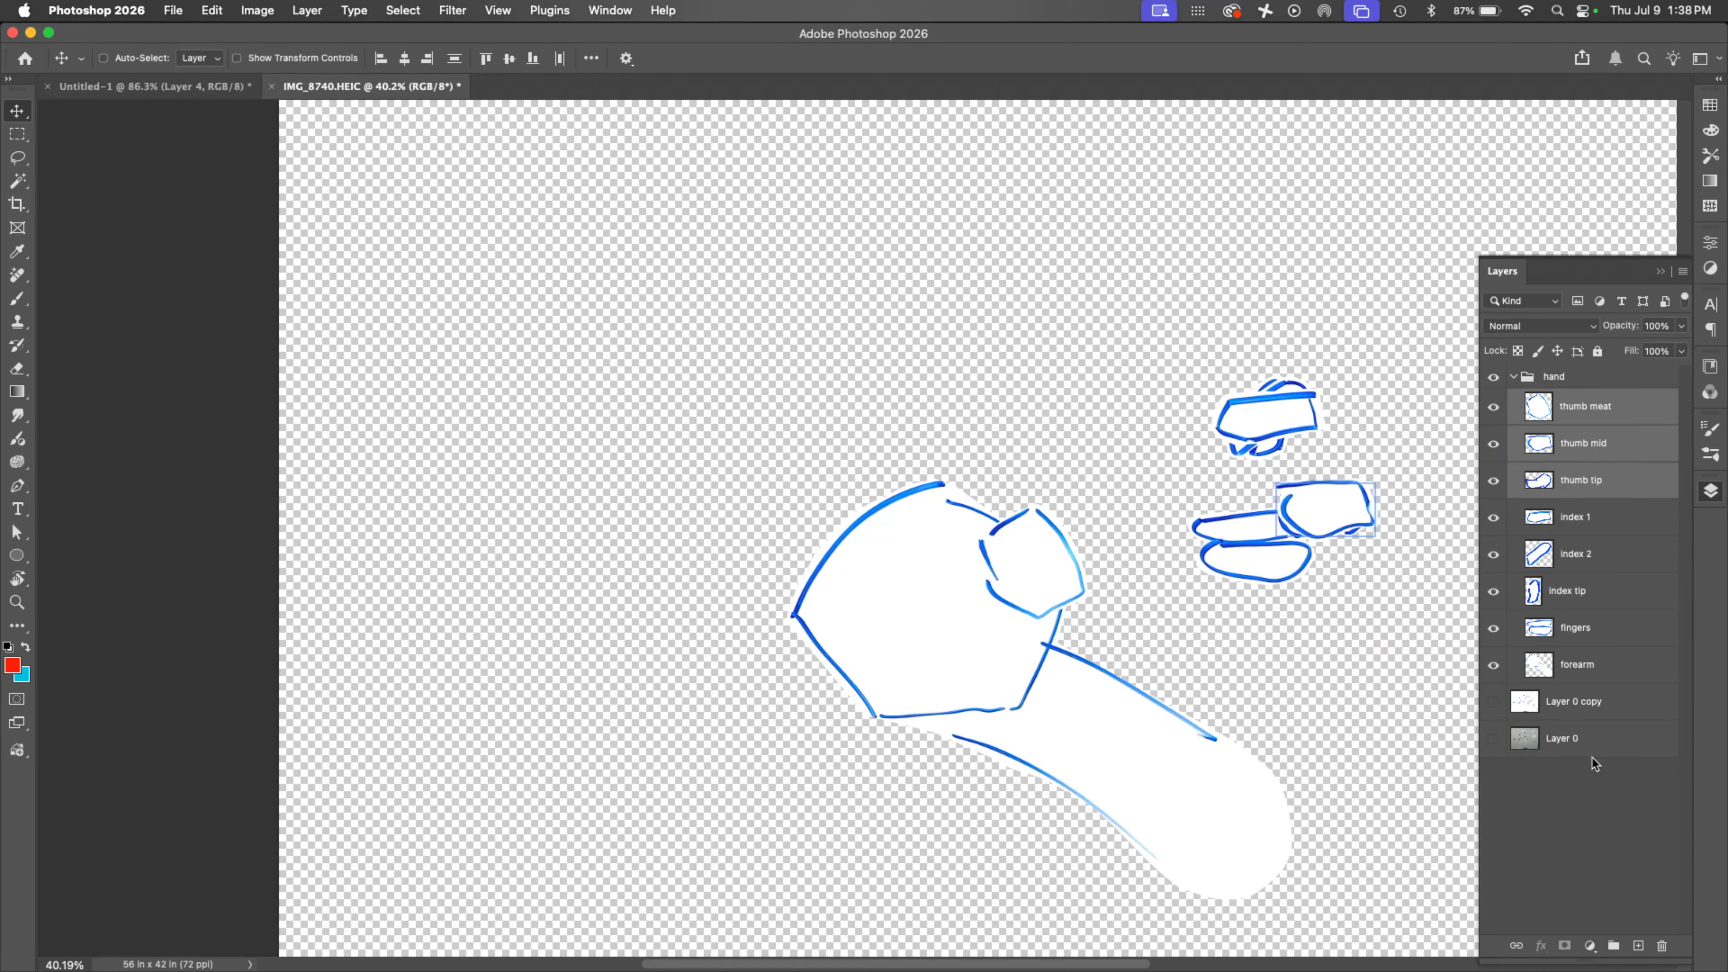
Step: Label the index 1, index 2 and index tip layers with the colour green
{"action": "left_click_drag", "start_coordinate": [1599, 523], "coordinate": [1607, 592]}
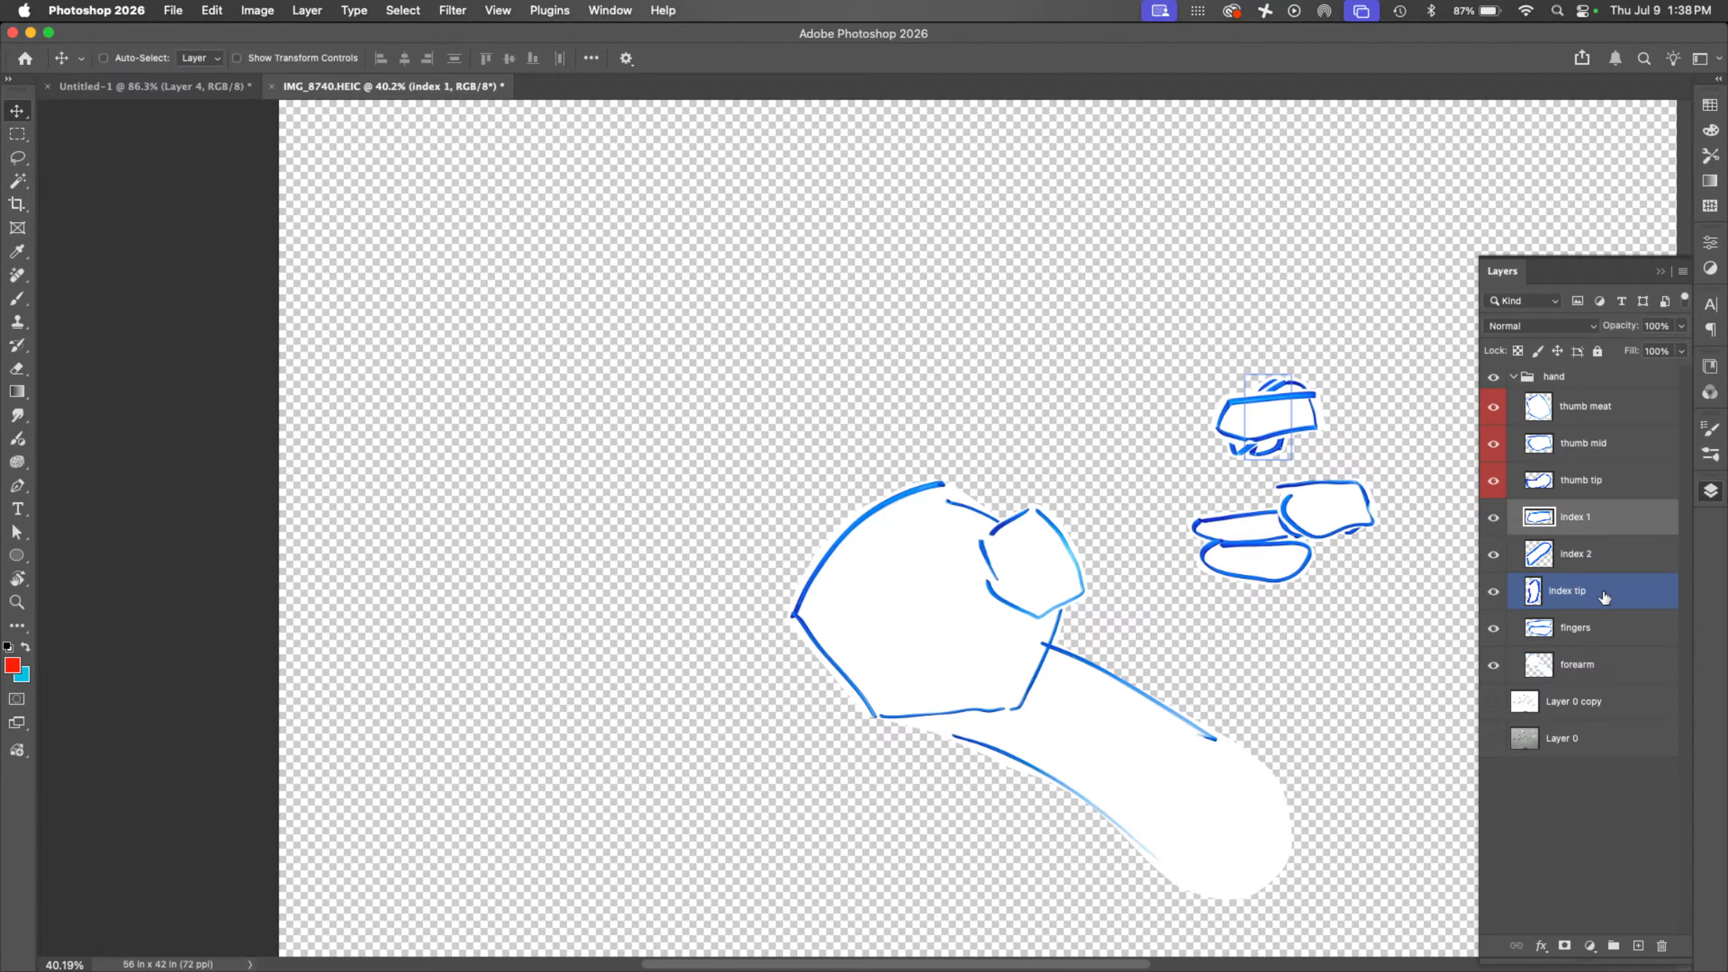
{"action": "left_click", "coordinate": [1607, 591], "text": "shift"}
{"action": "right_click", "coordinate": [1609, 592]}
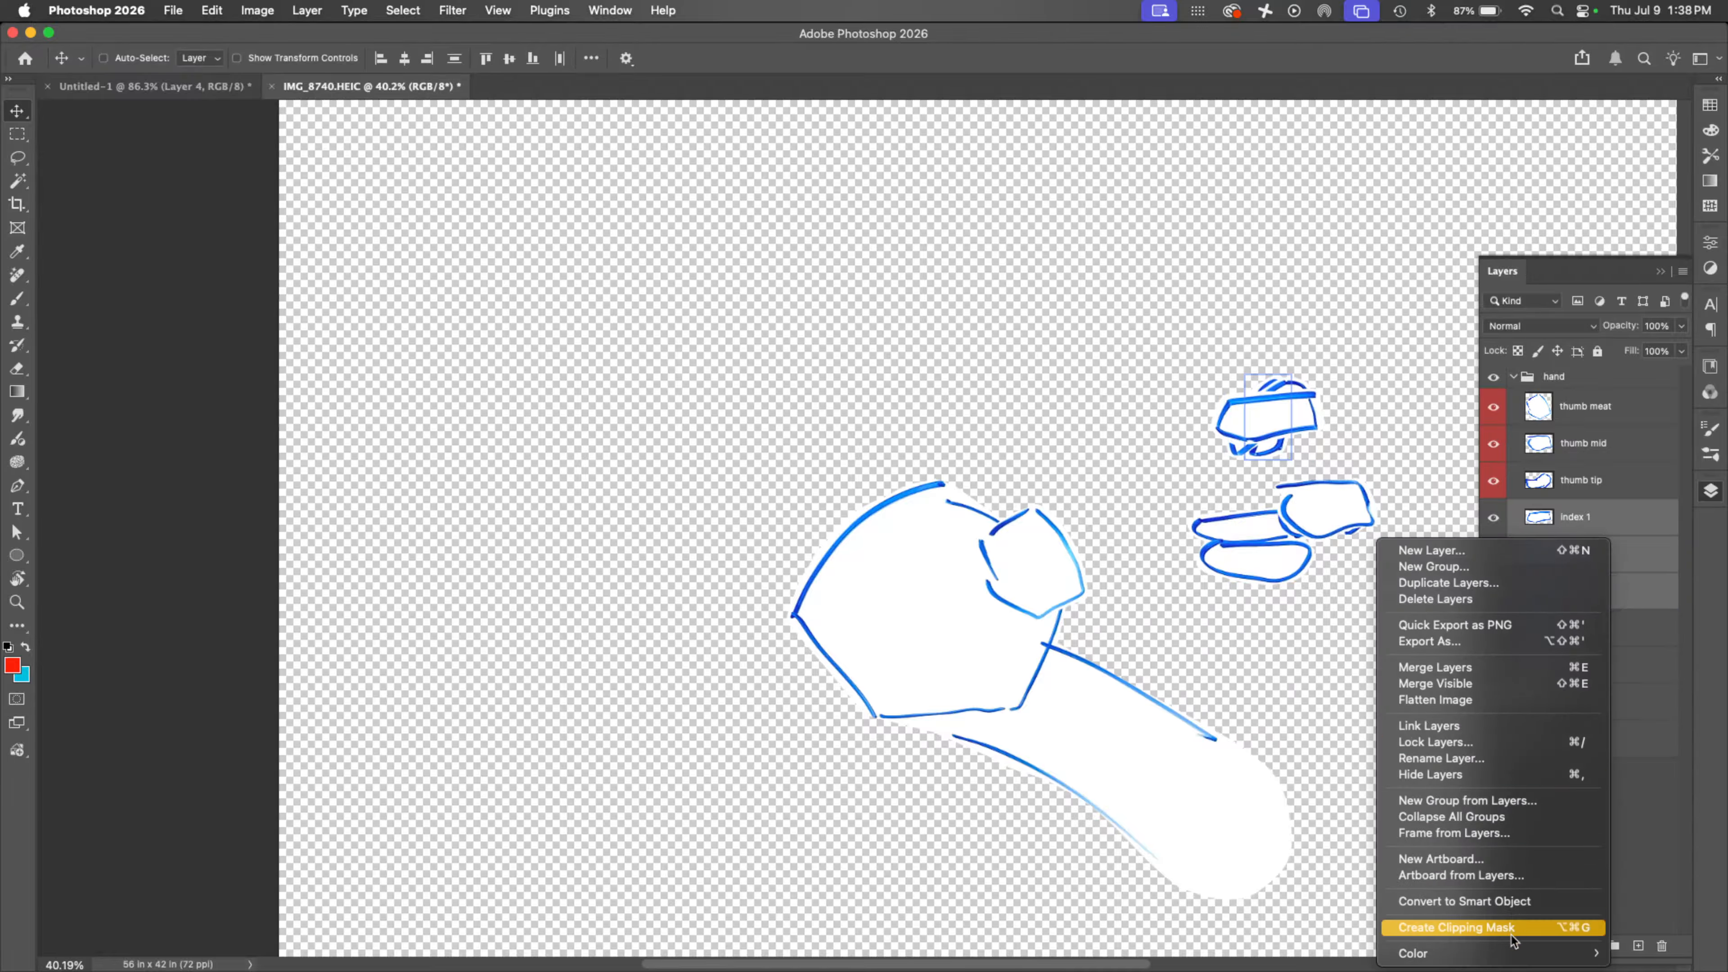
{"action": "mouse_move", "coordinate": [1510, 953]}
{"action": "left_click", "coordinate": [1320, 842]}
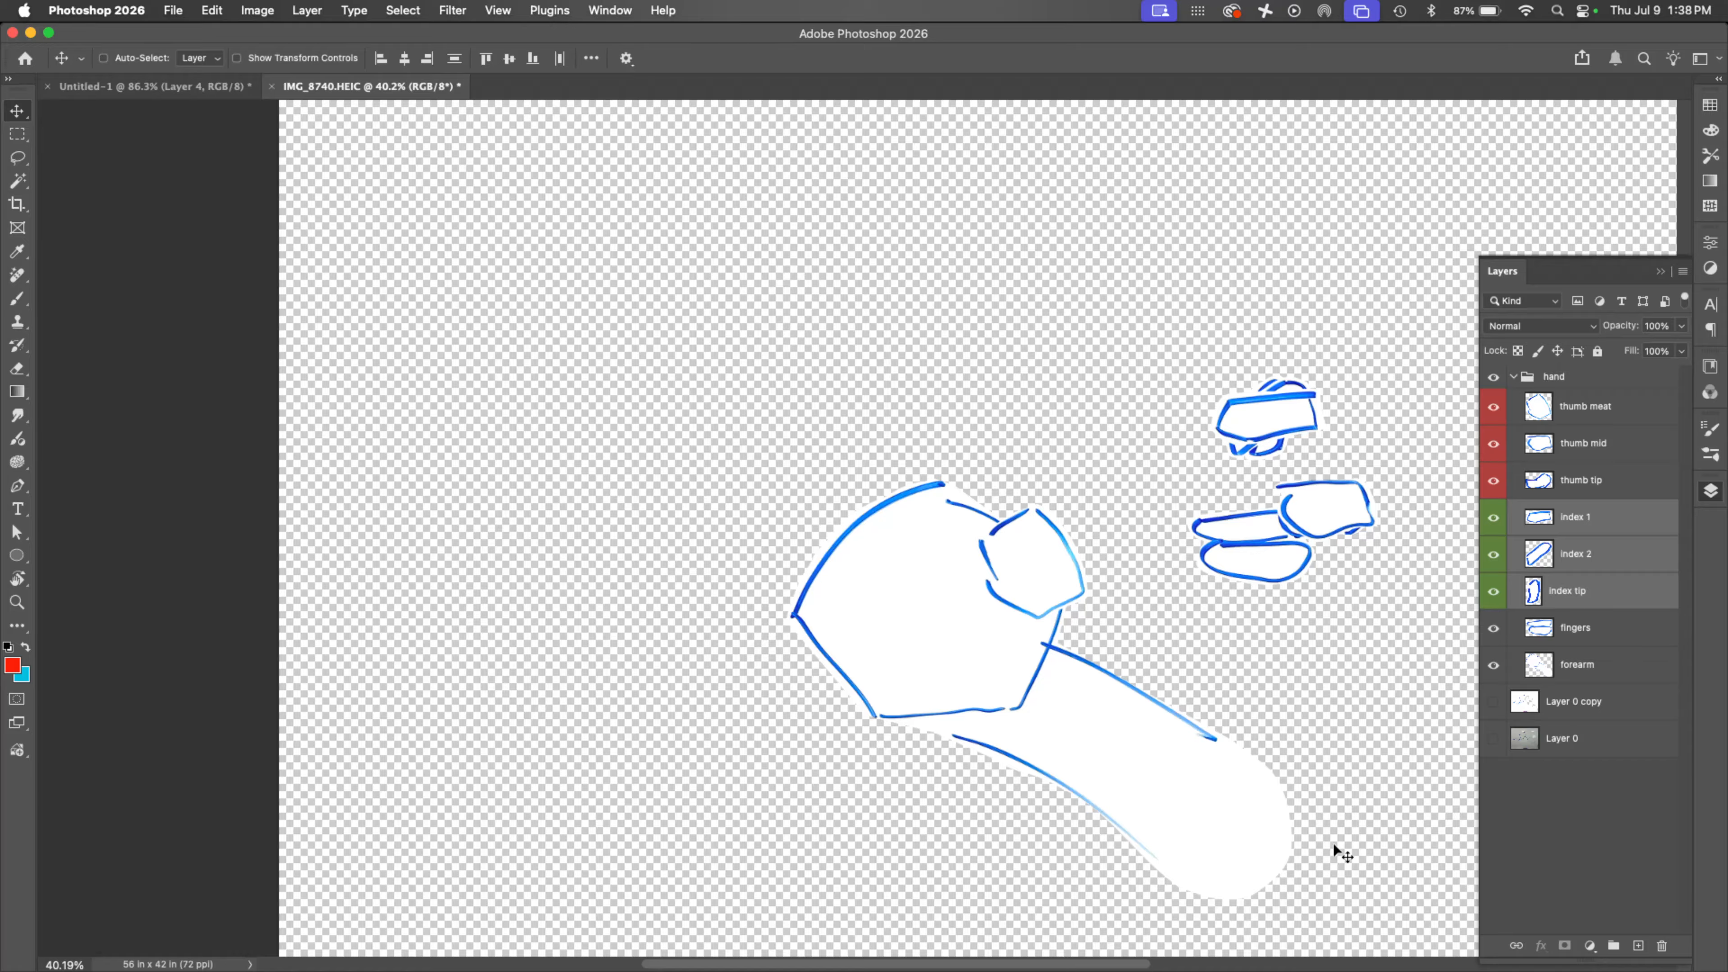
Step: Label the fingers layer blue and hide the three green index layers
{"action": "left_click", "coordinate": [1592, 633]}
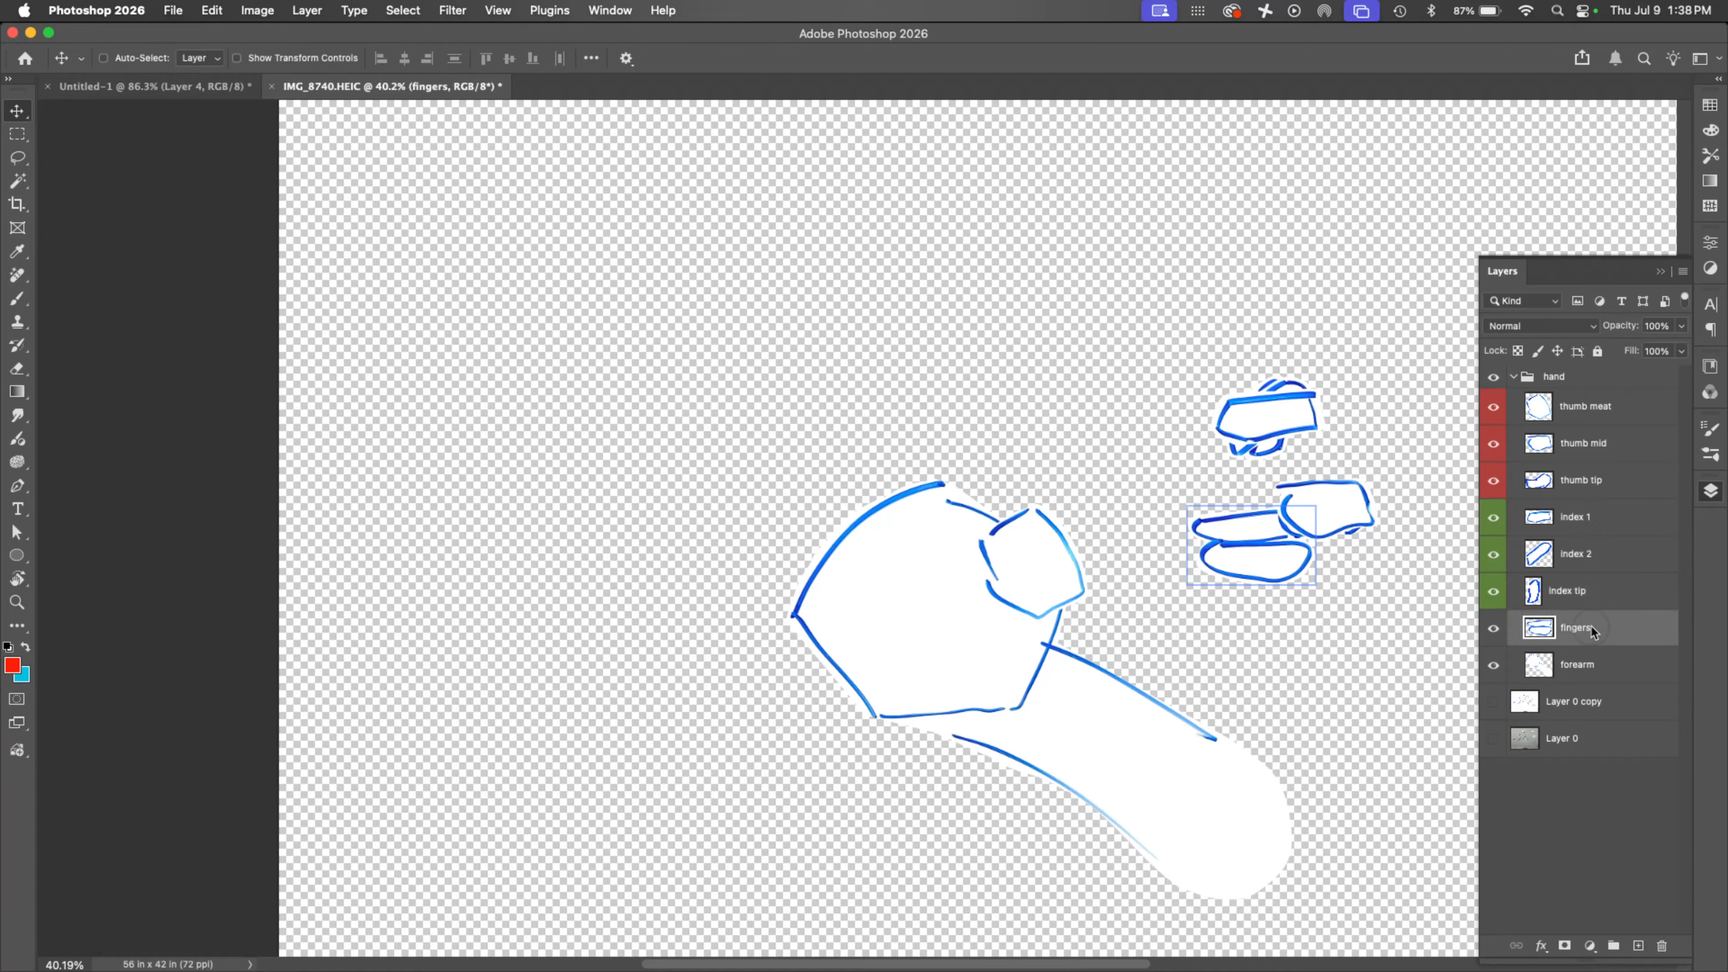
{"action": "right_click", "coordinate": [1593, 629]}
{"action": "mouse_move", "coordinate": [1435, 961]}
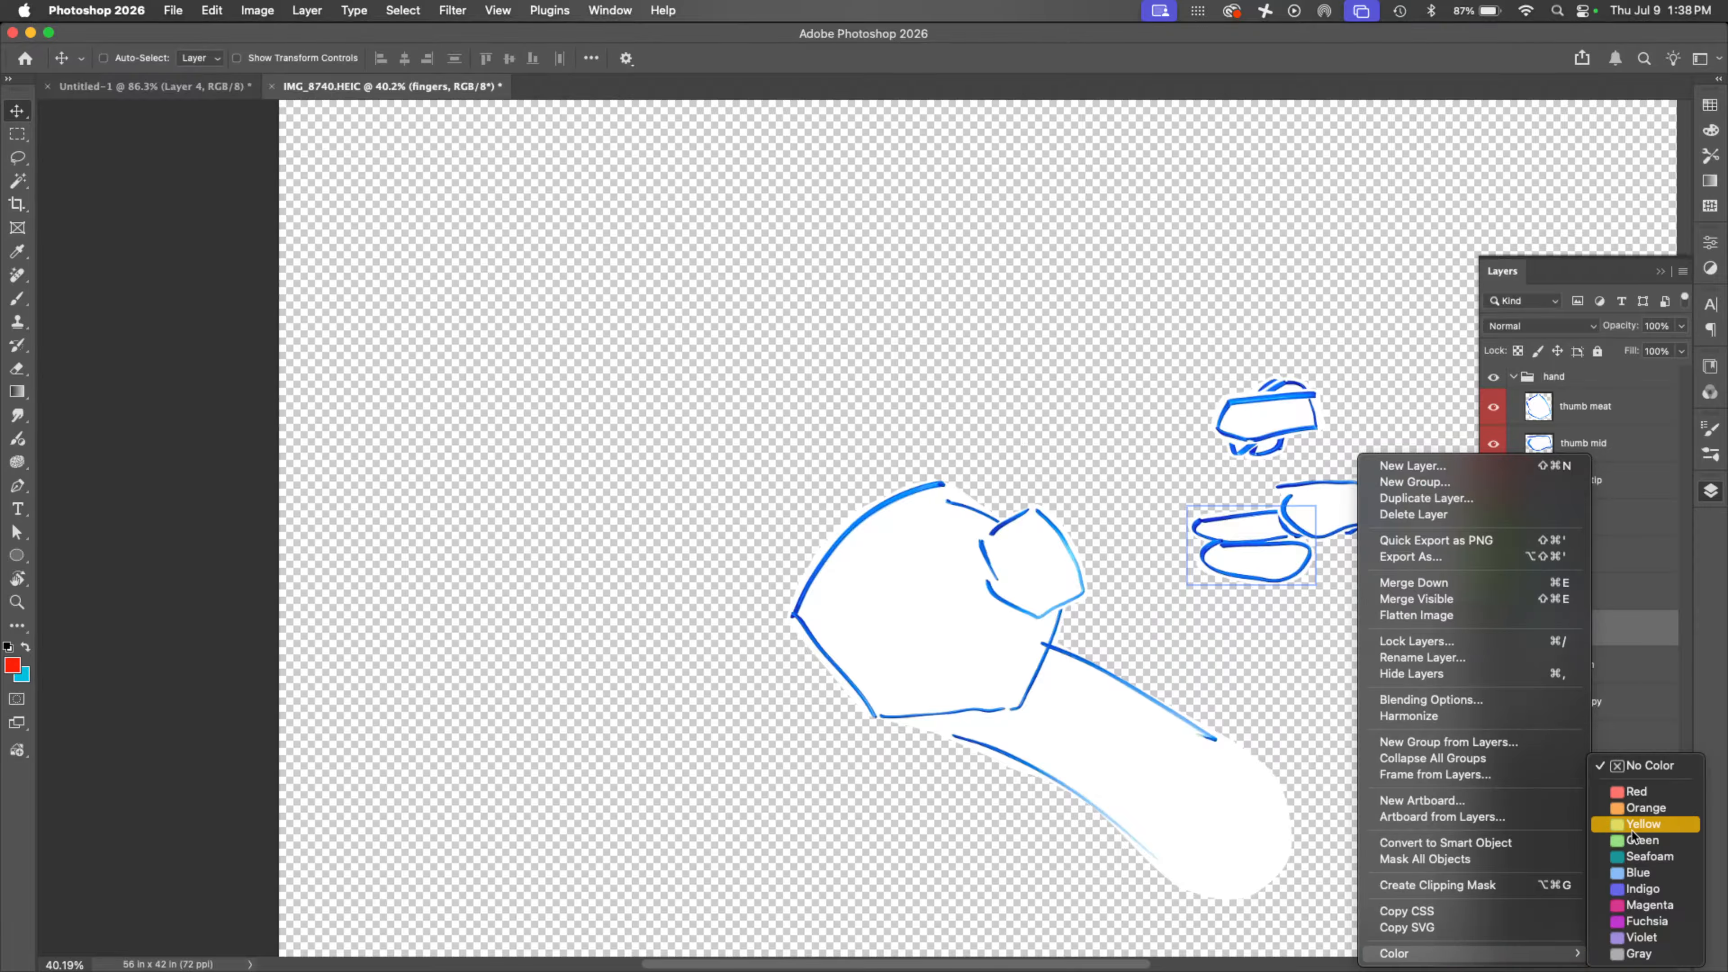
{"action": "left_click", "coordinate": [1622, 872]}
{"action": "left_click", "coordinate": [1593, 591]}
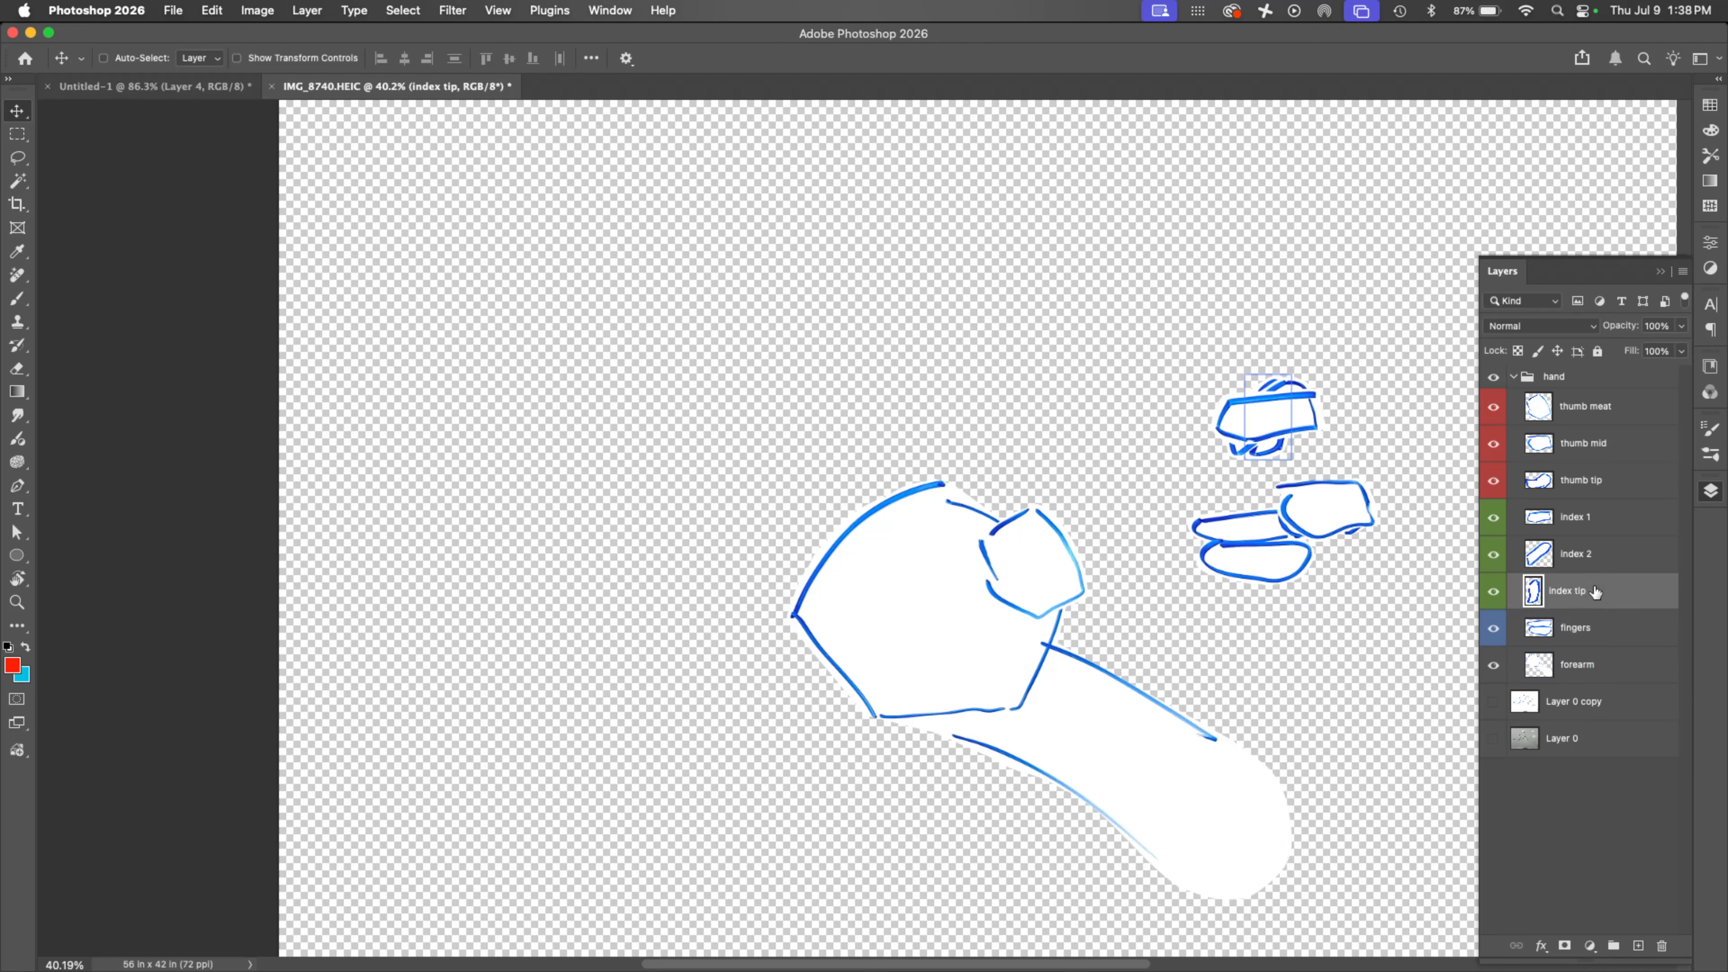
{"action": "left_click_drag", "start_coordinate": [1493, 517], "coordinate": [1505, 590]}
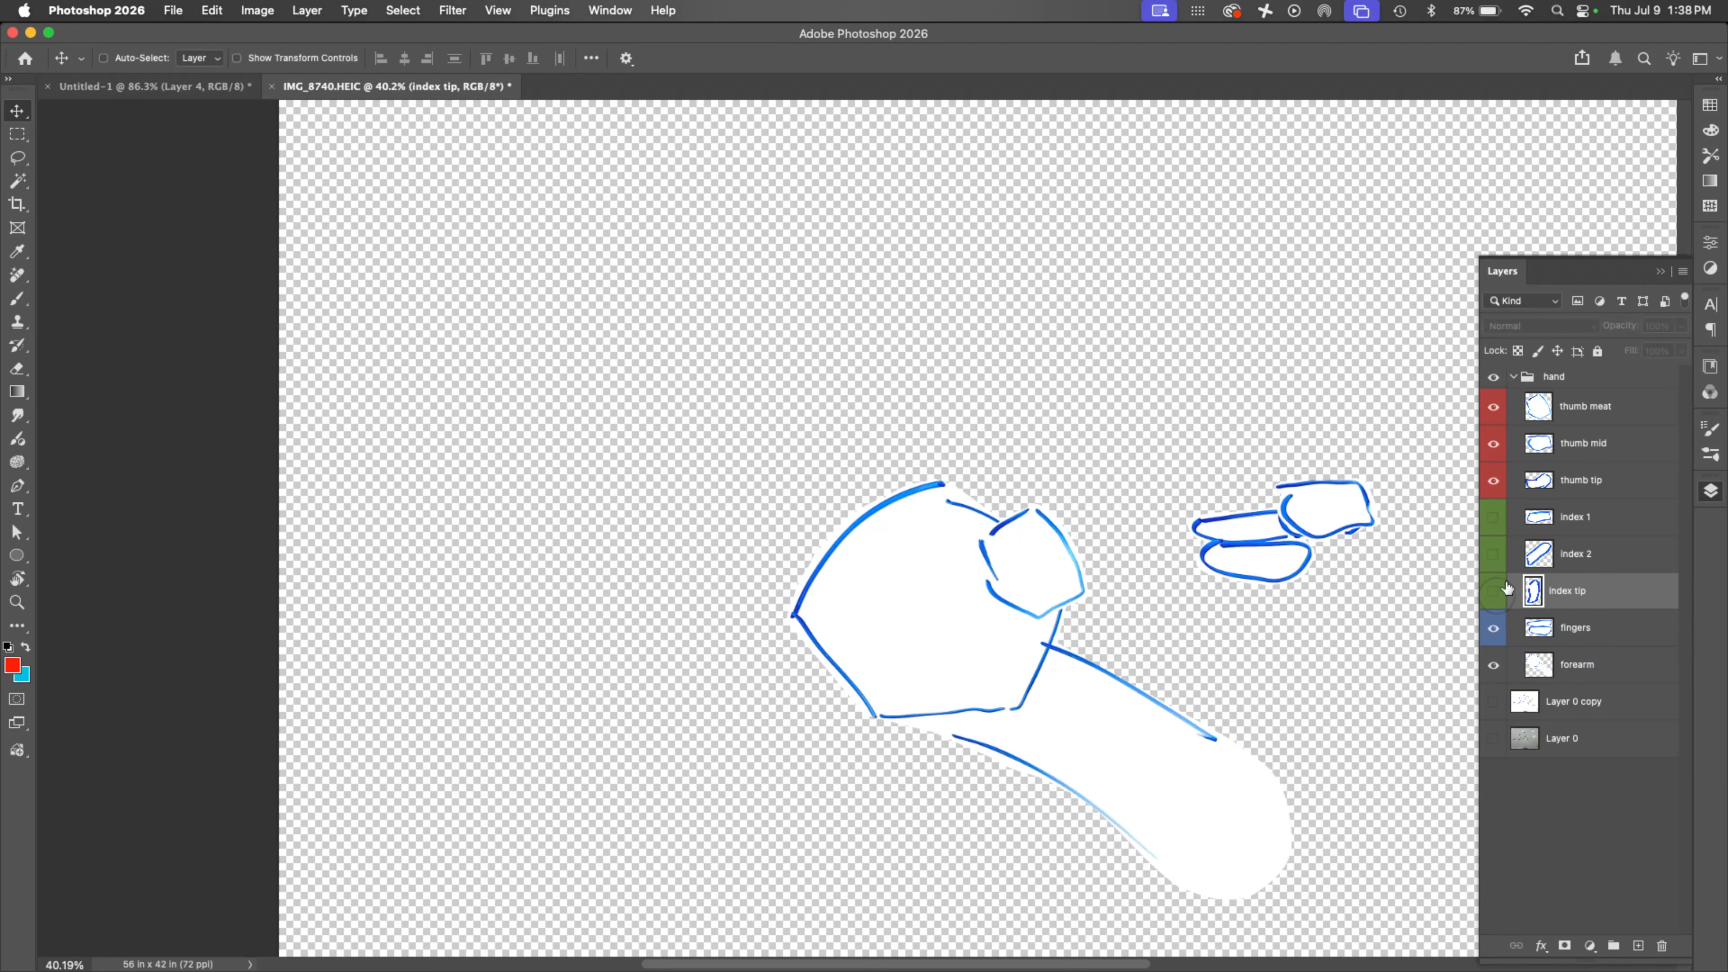
{"action": "left_click_drag", "start_coordinate": [1249, 529], "coordinate": [869, 650]}
{"action": "key", "text": "v"}
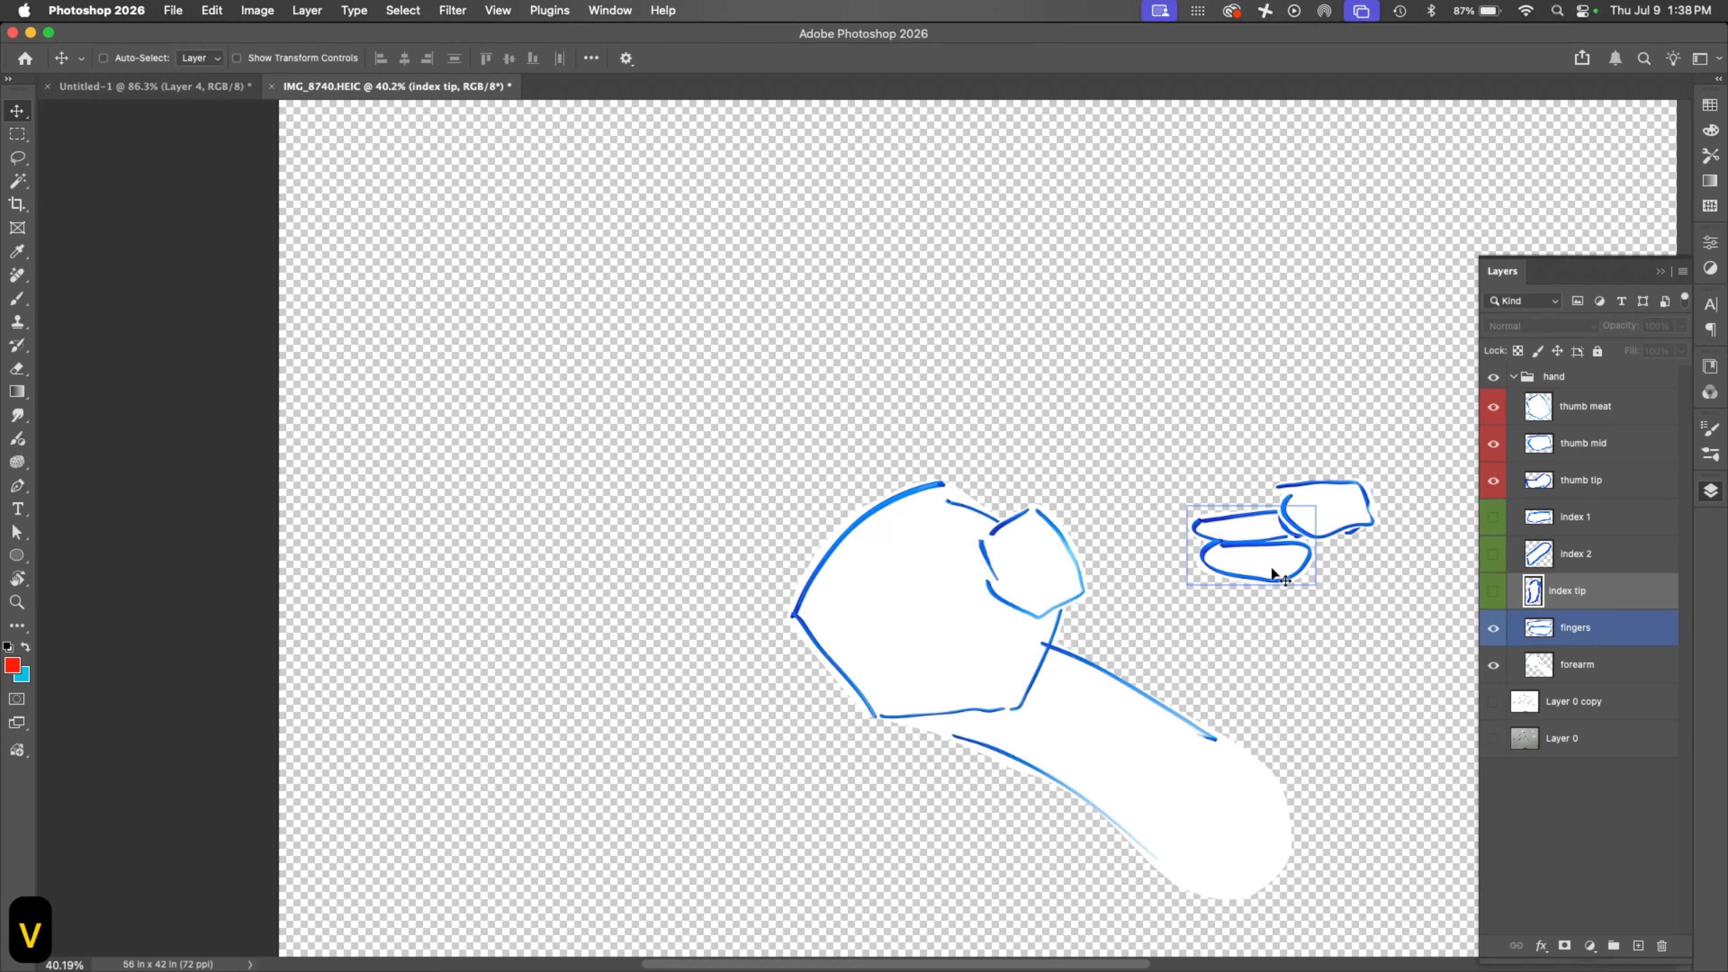
{"action": "left_click_drag", "start_coordinate": [1270, 565], "coordinate": [997, 648]}
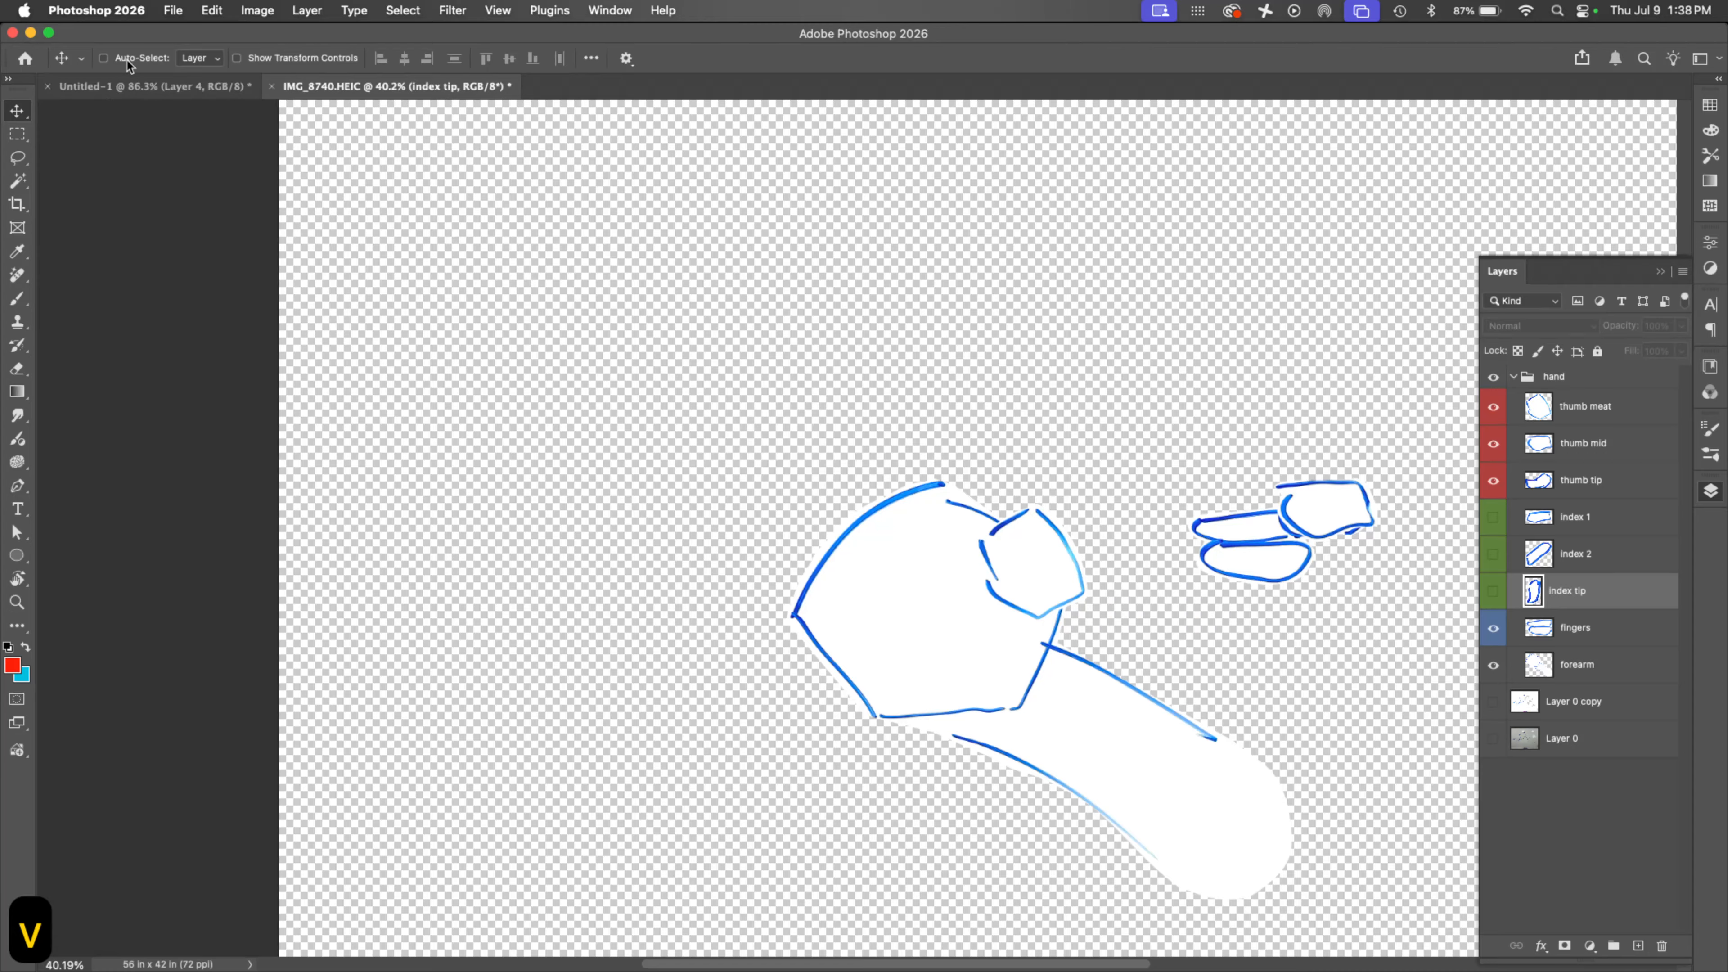
Step: Turn on Auto-Select for the Move tool, place the fingers piece over the palm's lower left and scale it to about 182%
{"action": "left_click", "coordinate": [104, 58]}
{"action": "mouse_move", "coordinate": [1270, 566]}
{"action": "left_mouse_down"}
{"action": "mouse_move", "coordinate": [884, 677]}
{"action": "mouse_move", "coordinate": [850, 657]}
{"action": "mouse_move", "coordinate": [1018, 749]}
{"action": "mouse_move", "coordinate": [909, 712]}
{"action": "left_mouse_up"}
{"action": "key", "text": "super+t"}
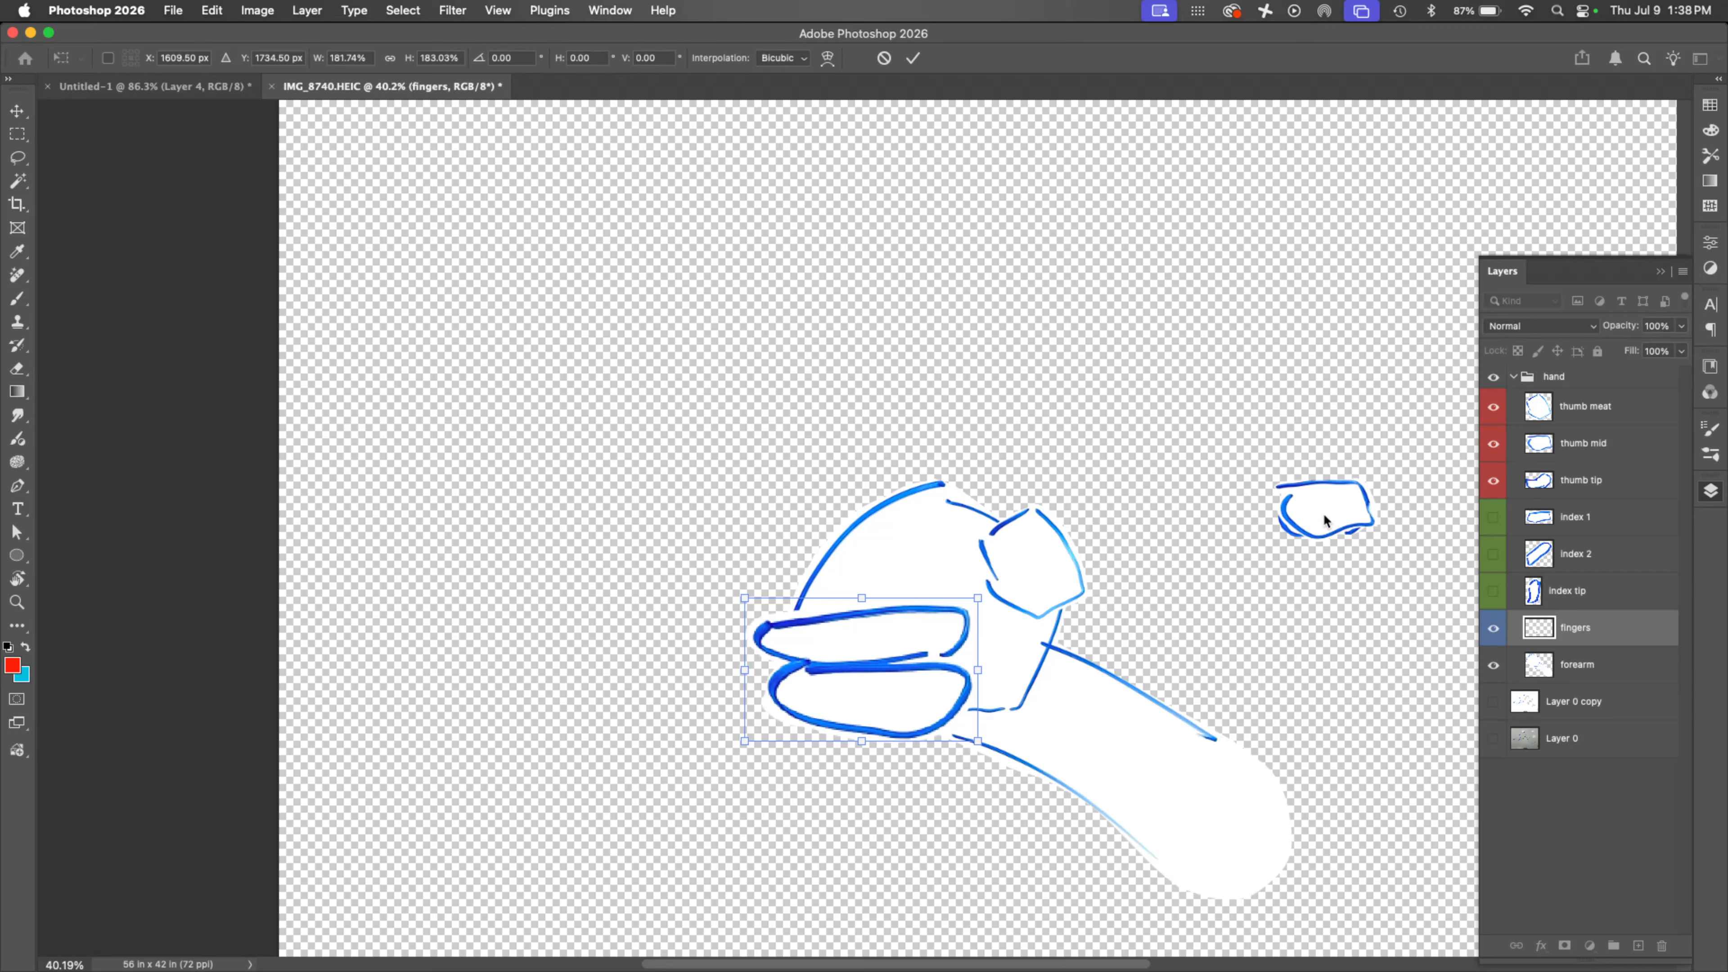
{"action": "key", "text": "Return"}
Step: Move the thumb mid piece to the upper end of the thumb meat and rotate it about 38.7°
{"action": "key", "text": "v"}
{"action": "left_click", "coordinate": [1335, 529]}
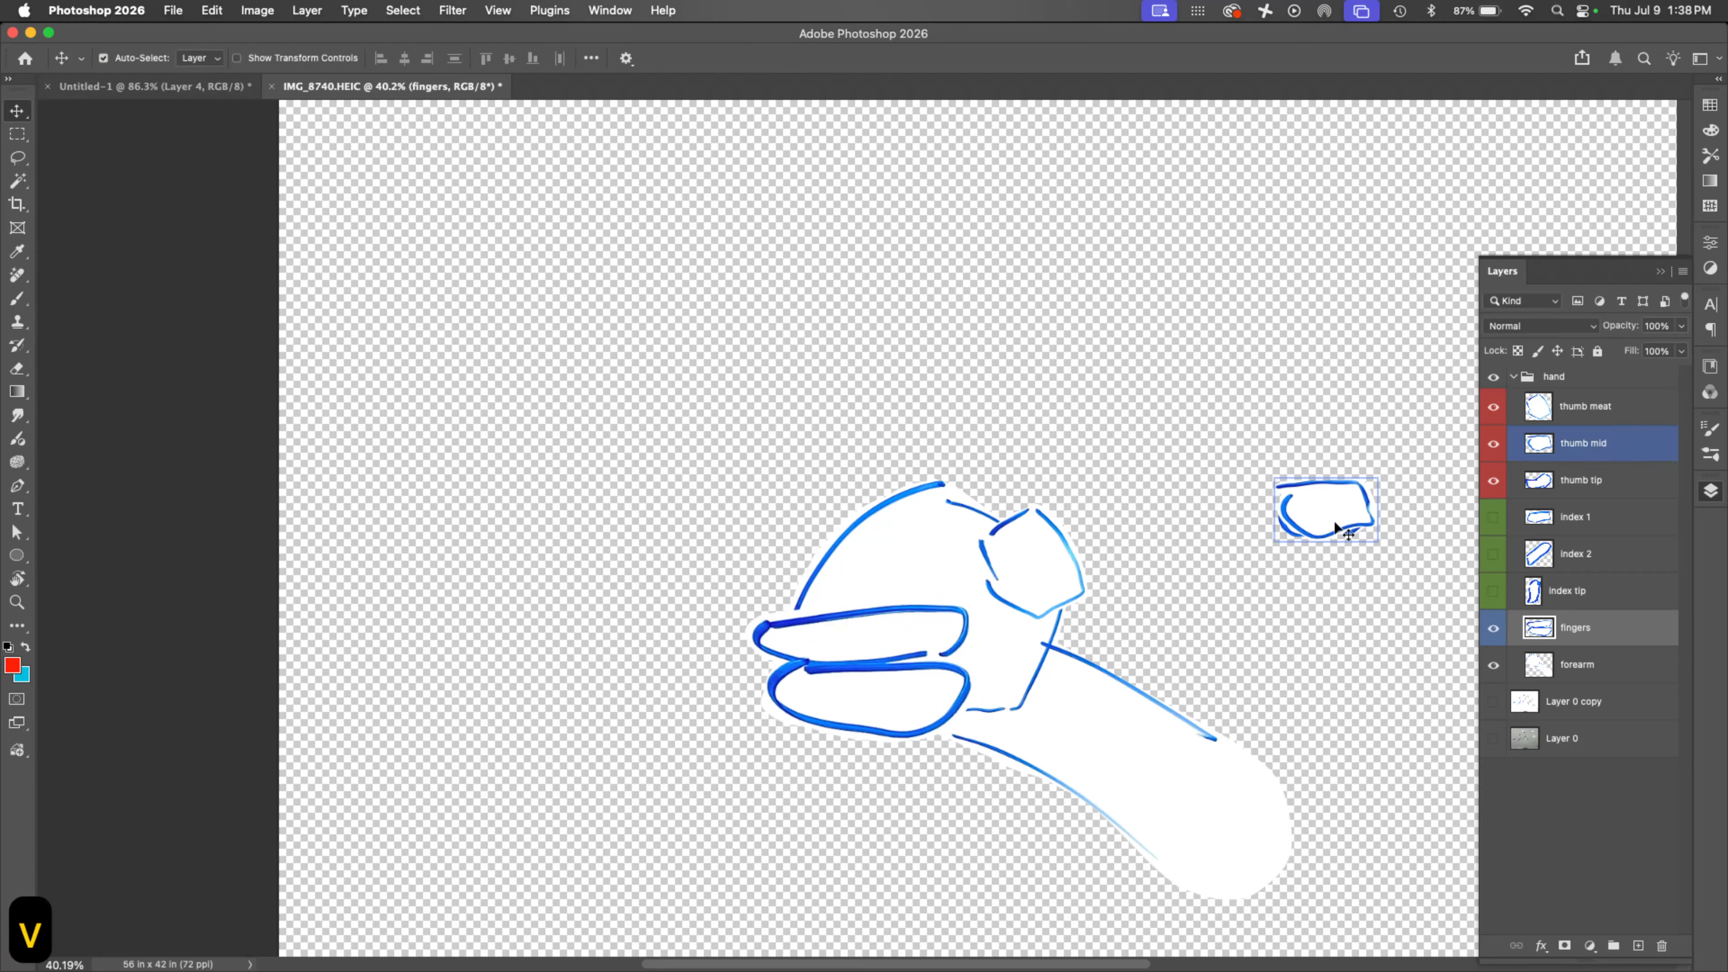
{"action": "mouse_move", "coordinate": [1336, 528]}
{"action": "left_mouse_down"}
{"action": "mouse_move", "coordinate": [1269, 575]}
{"action": "mouse_move", "coordinate": [961, 488]}
{"action": "mouse_move", "coordinate": [936, 429]}
{"action": "mouse_move", "coordinate": [1011, 453]}
{"action": "mouse_move", "coordinate": [990, 489]}
{"action": "mouse_move", "coordinate": [1006, 507]}
{"action": "left_mouse_up"}
{"action": "key", "text": "super+t"}
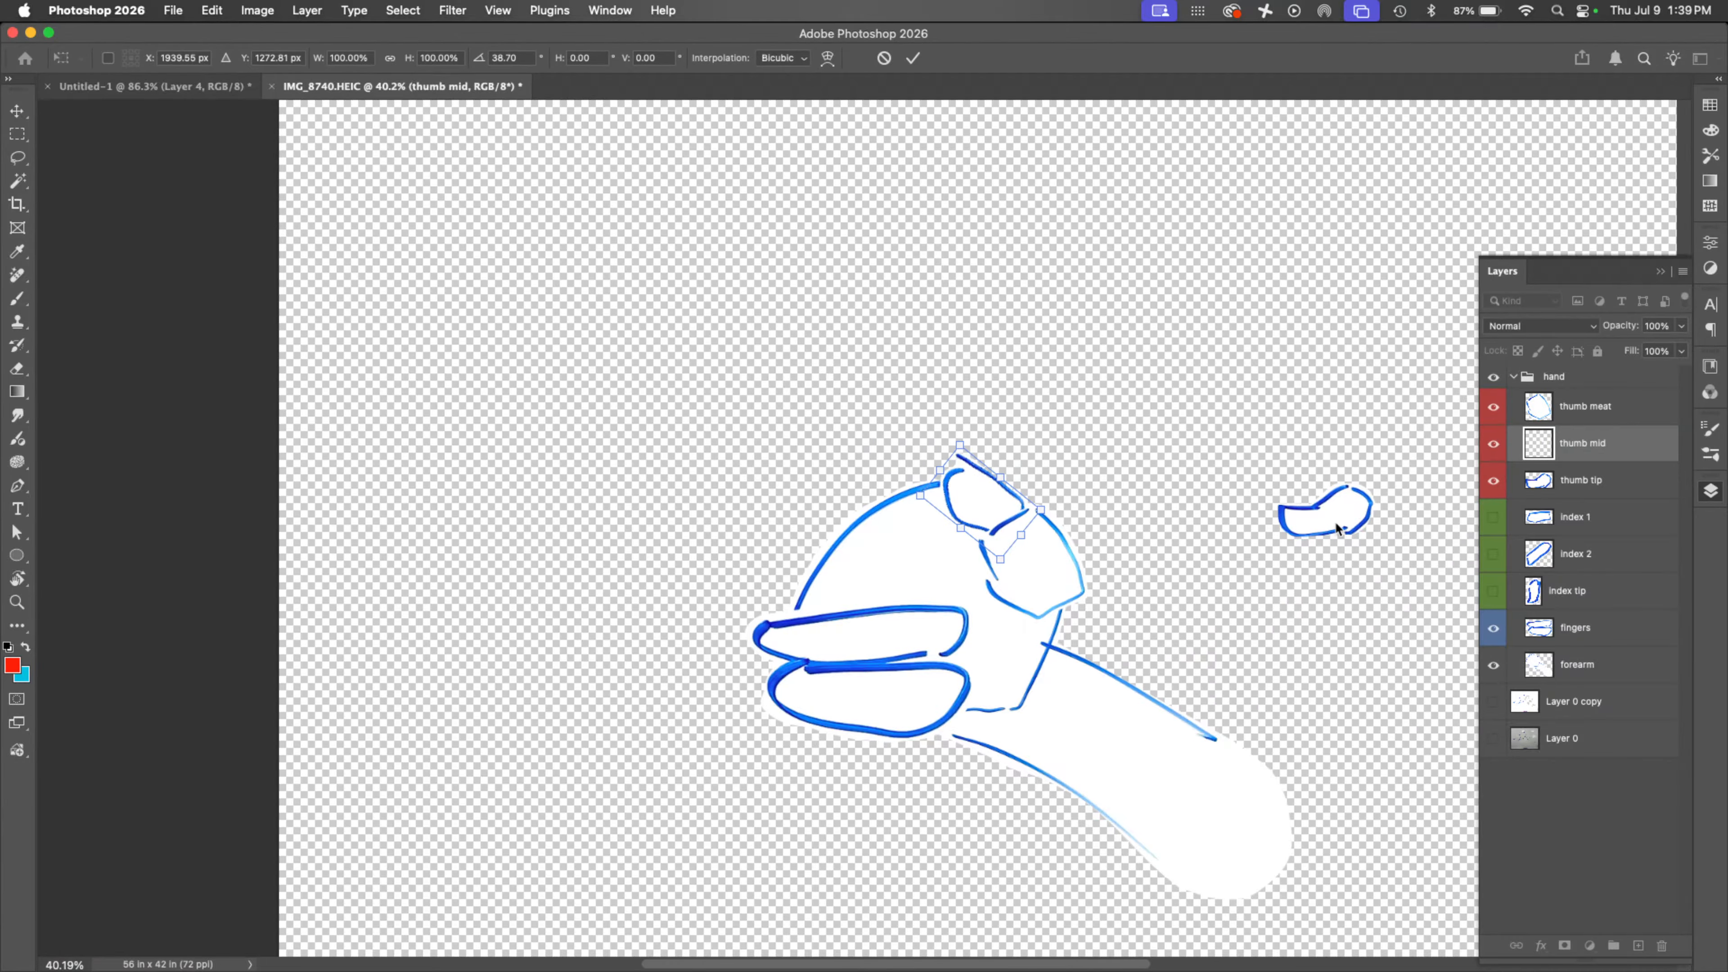
Step: Place the thumb tip piece at the upper left end of the thumb mid piece without rotating it
{"action": "left_click", "coordinate": [1578, 482]}
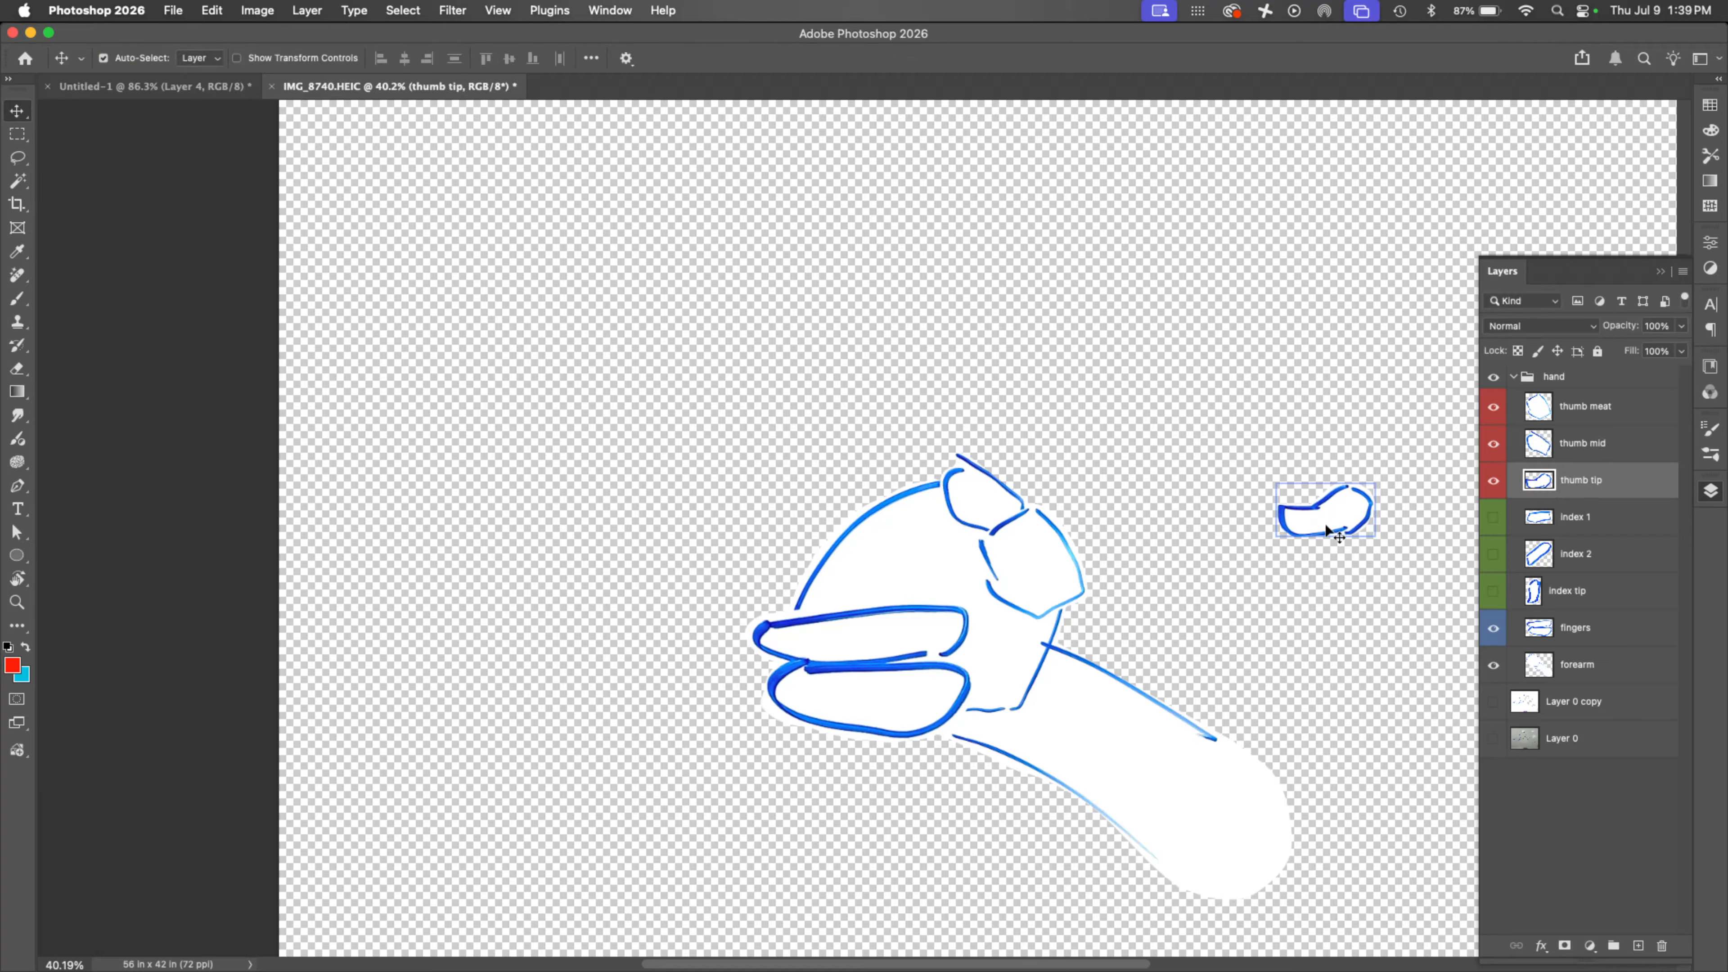
{"action": "key", "text": "super+t"}
{"action": "left_click_drag", "start_coordinate": [1317, 523], "coordinate": [911, 501]}
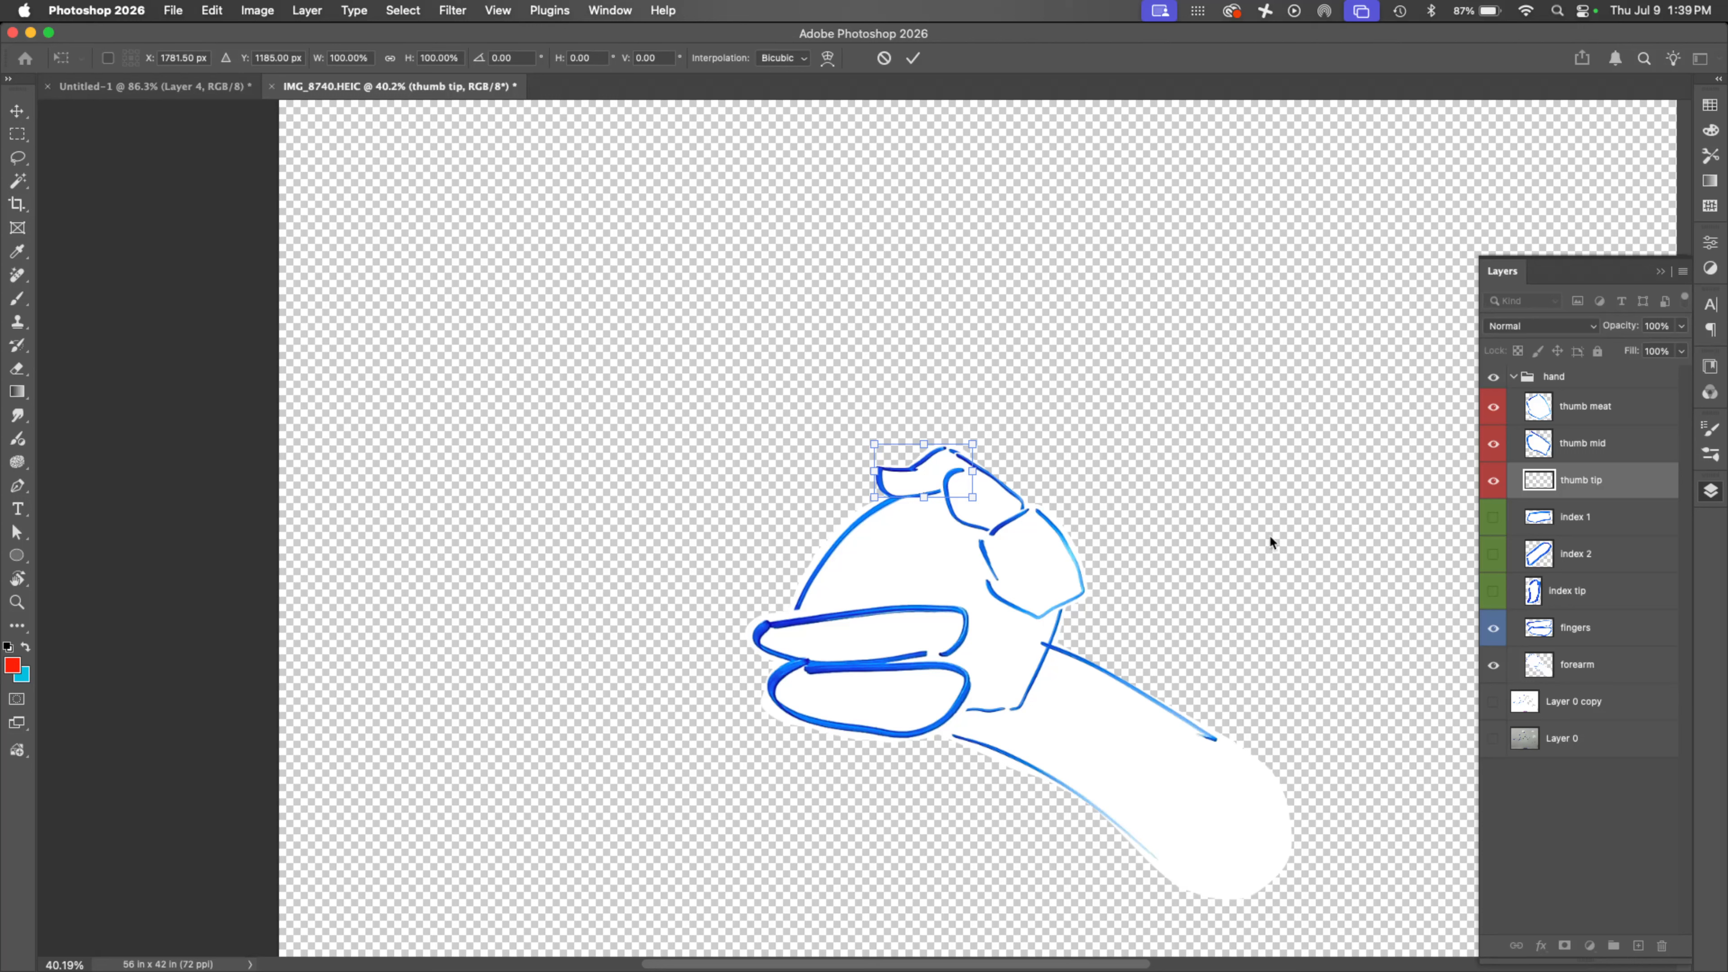
{"action": "key", "text": "Return"}
Step: Enlarge the three thumb layers together to about 140% width and 136% height, extending them up and to the left
{"action": "left_click", "coordinate": [1585, 453]}
{"action": "left_click", "coordinate": [1592, 413]}
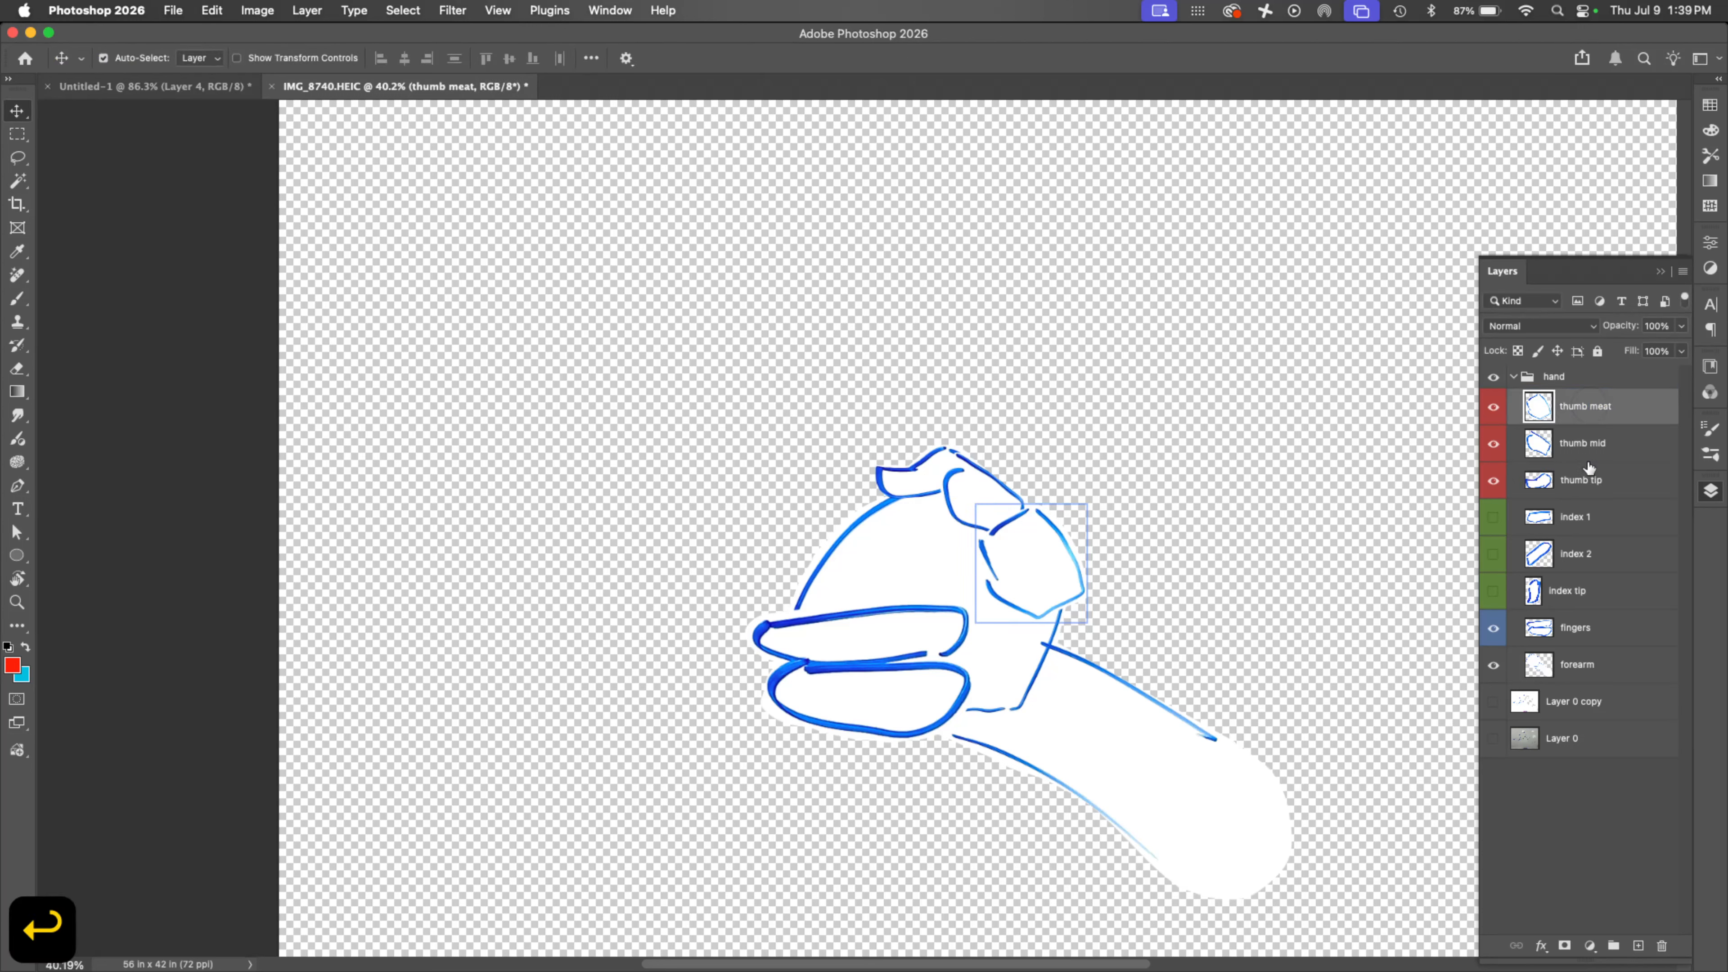
{"action": "left_click", "coordinate": [1589, 476], "text": "shift"}
{"action": "key", "text": "super+t"}
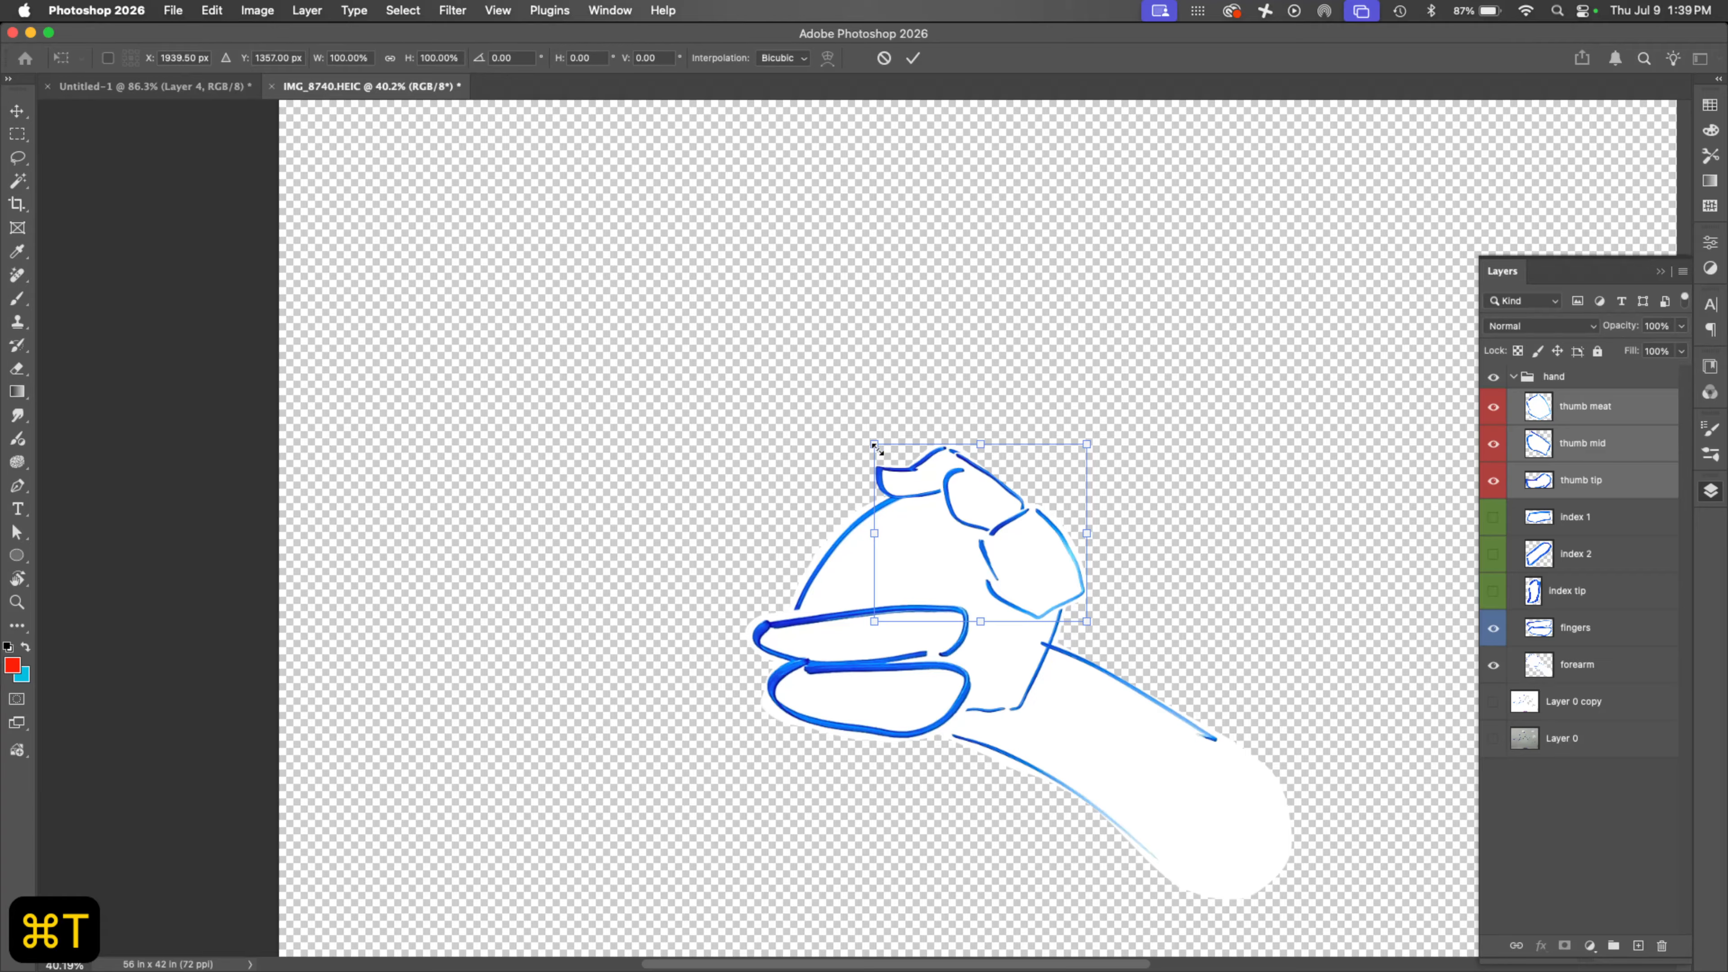
{"action": "left_click_drag", "start_coordinate": [875, 445], "coordinate": [793, 374]}
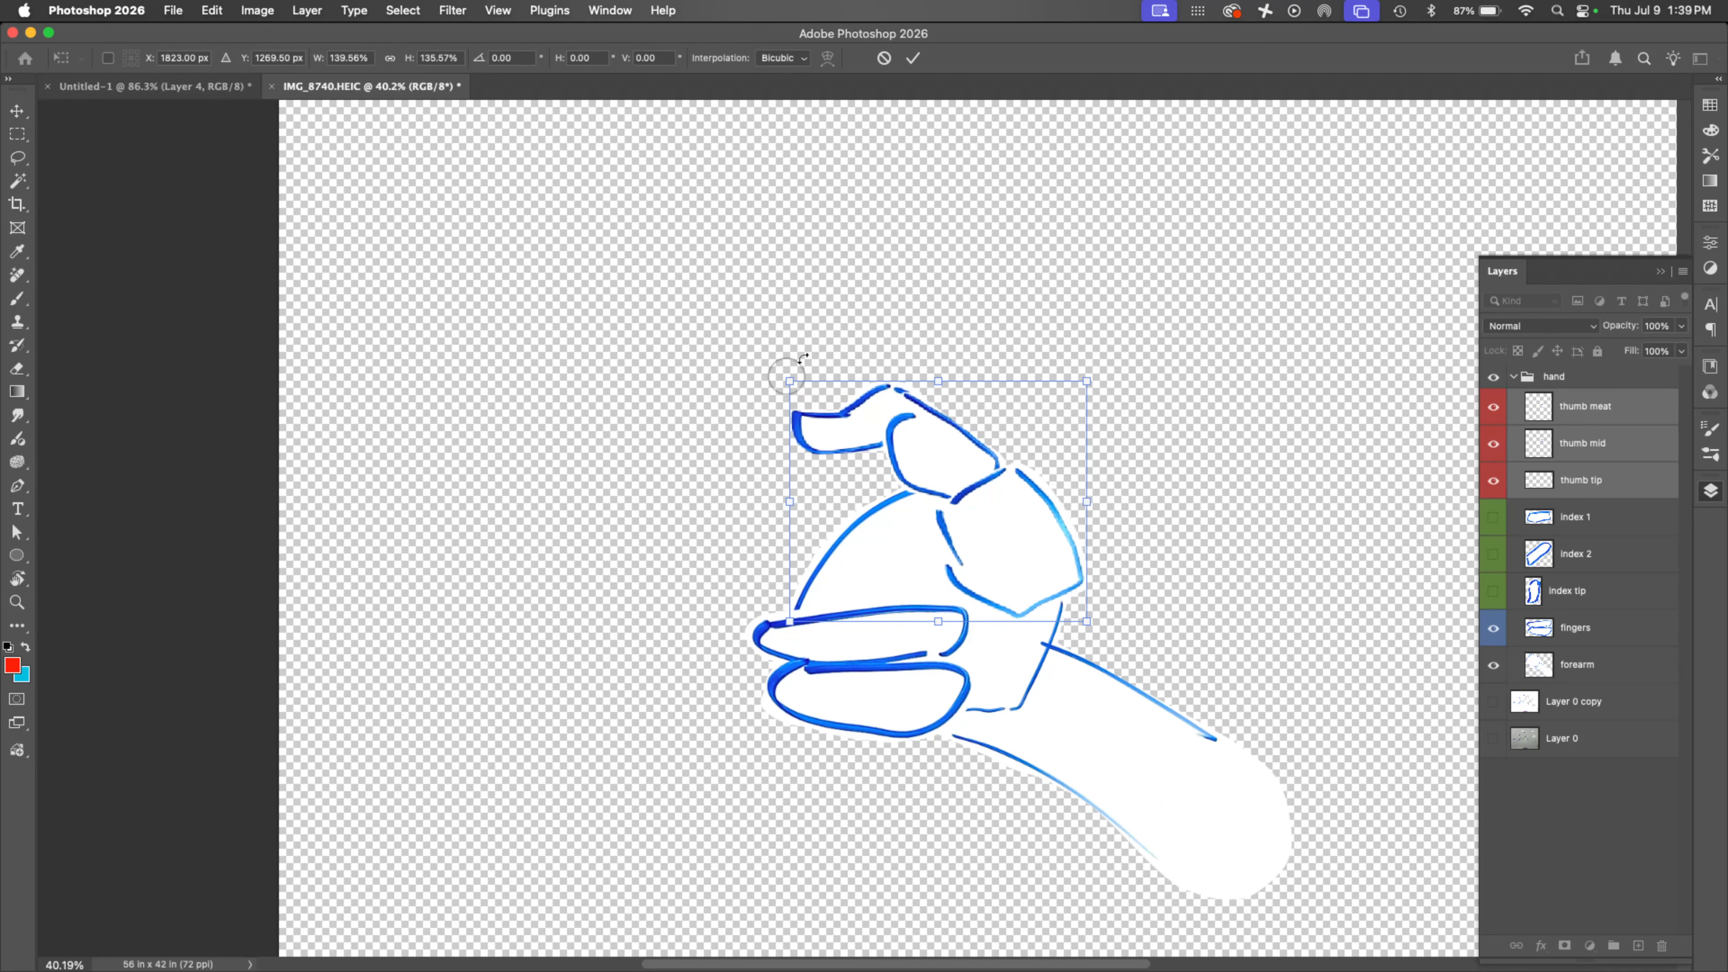
{"action": "left_click", "coordinate": [913, 58]}
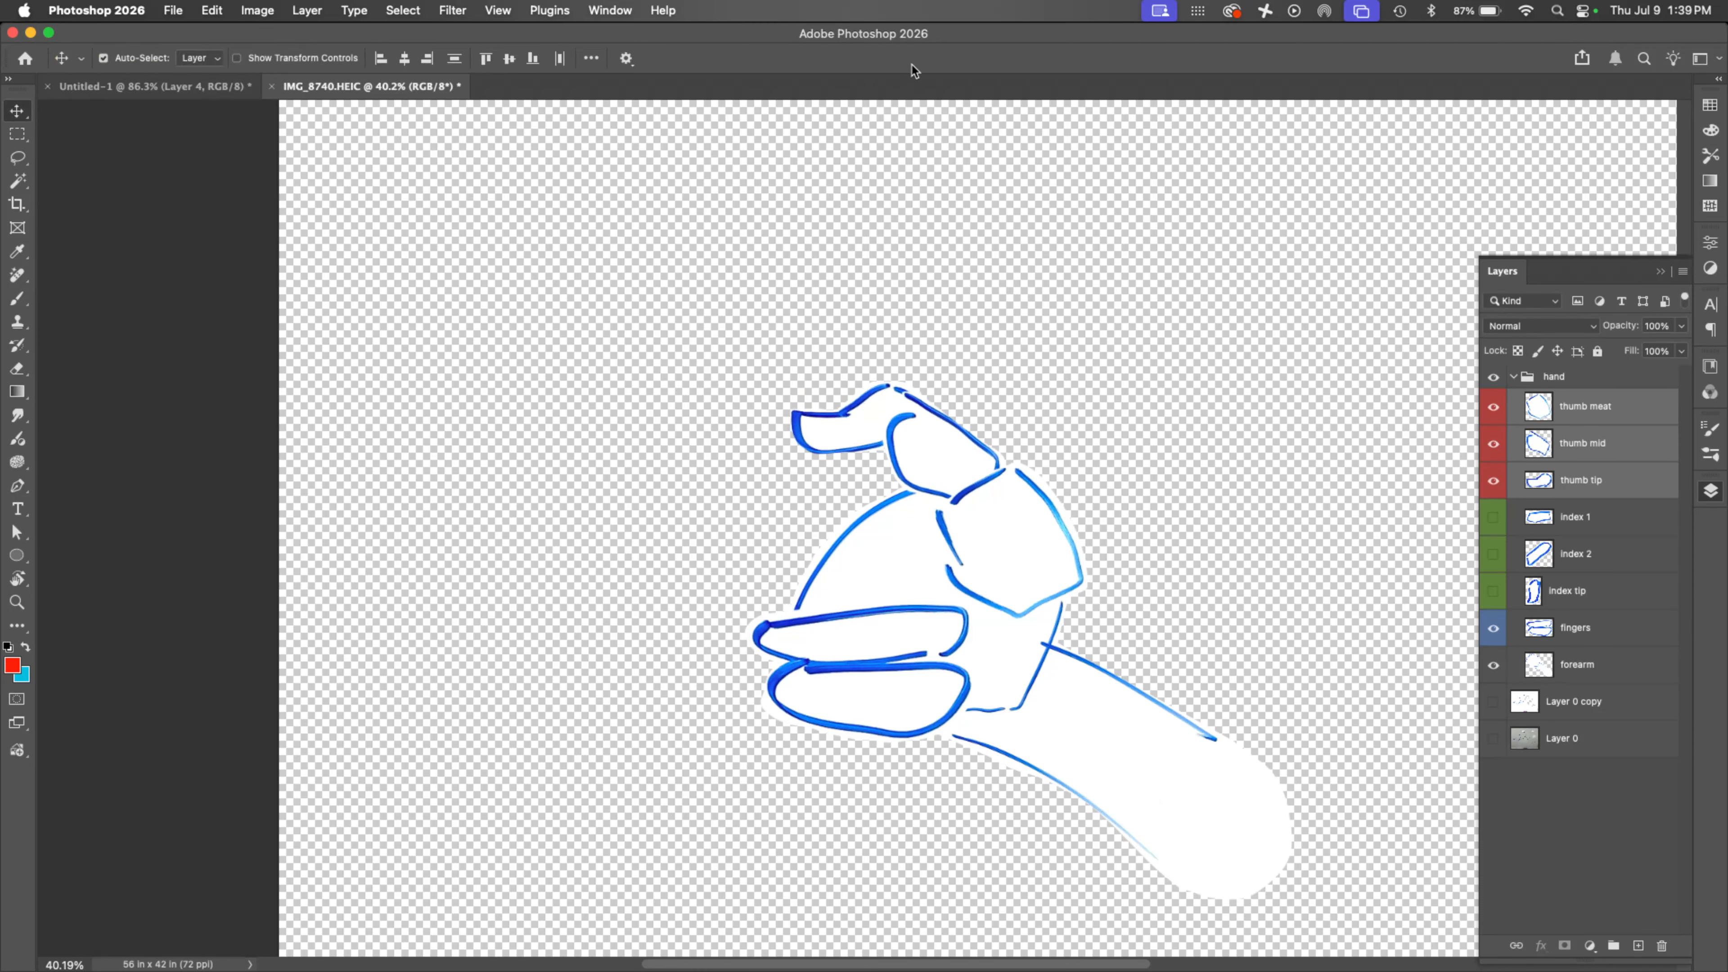
Step: Show the index 1 layer, move the piece beneath the thumb so it extends left from the palm, and enlarge it
{"action": "left_click", "coordinate": [1494, 520]}
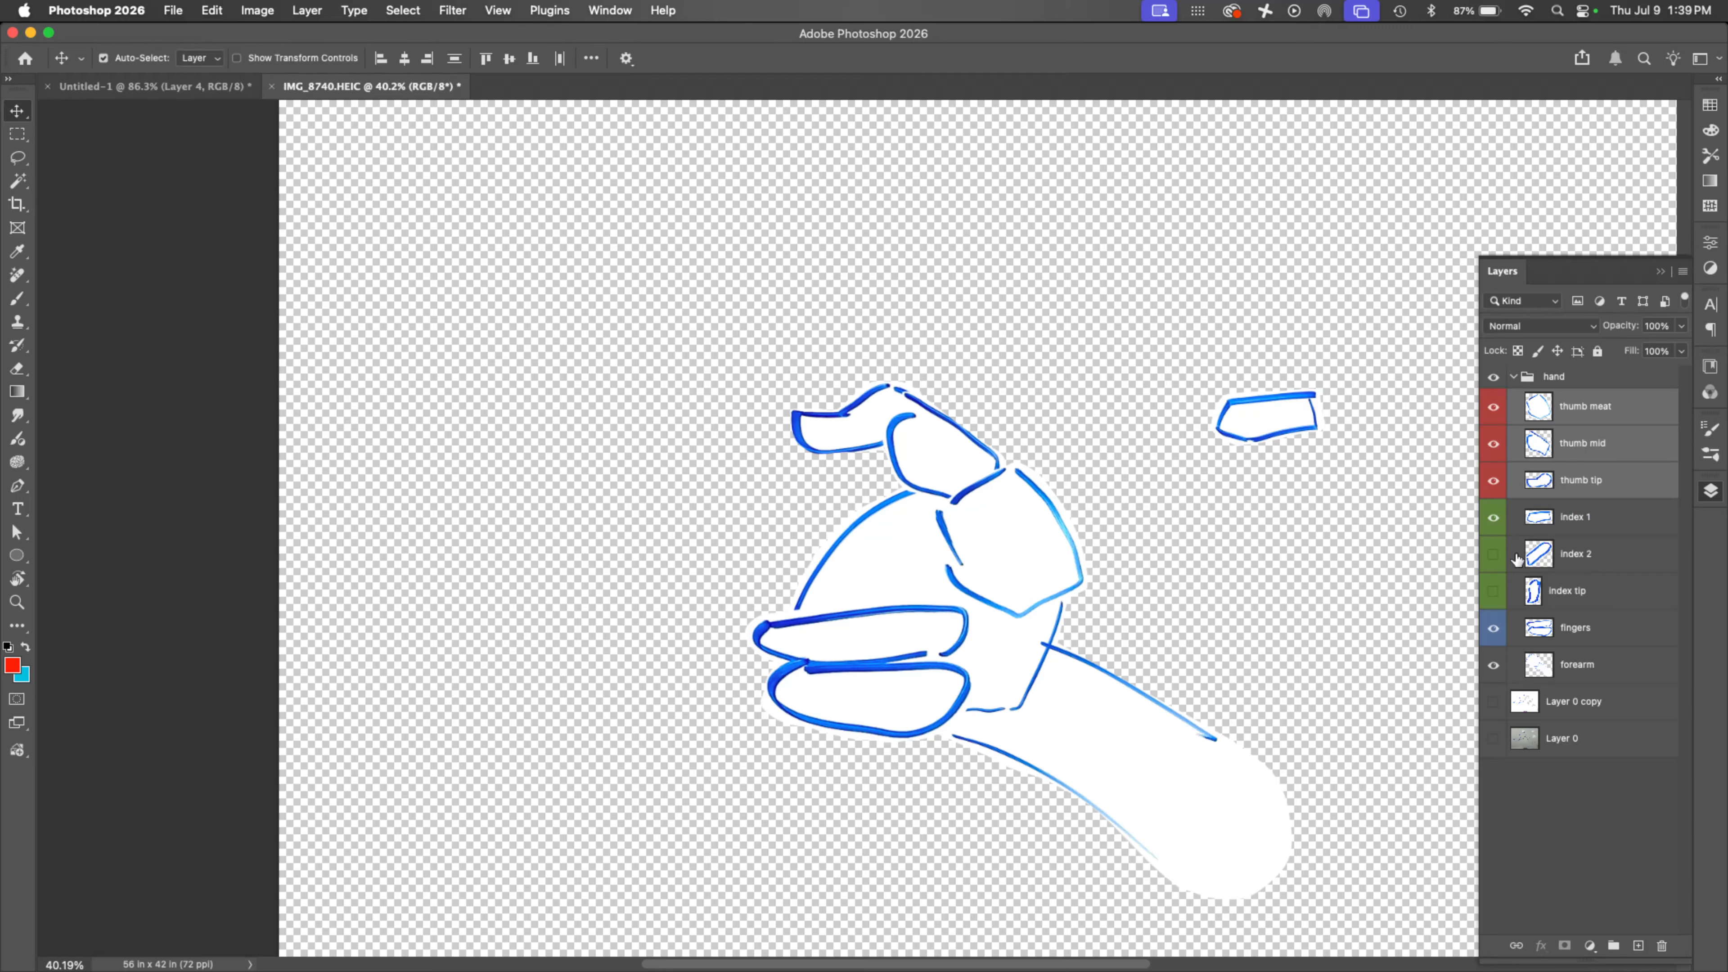
{"action": "left_click", "coordinate": [1515, 530]}
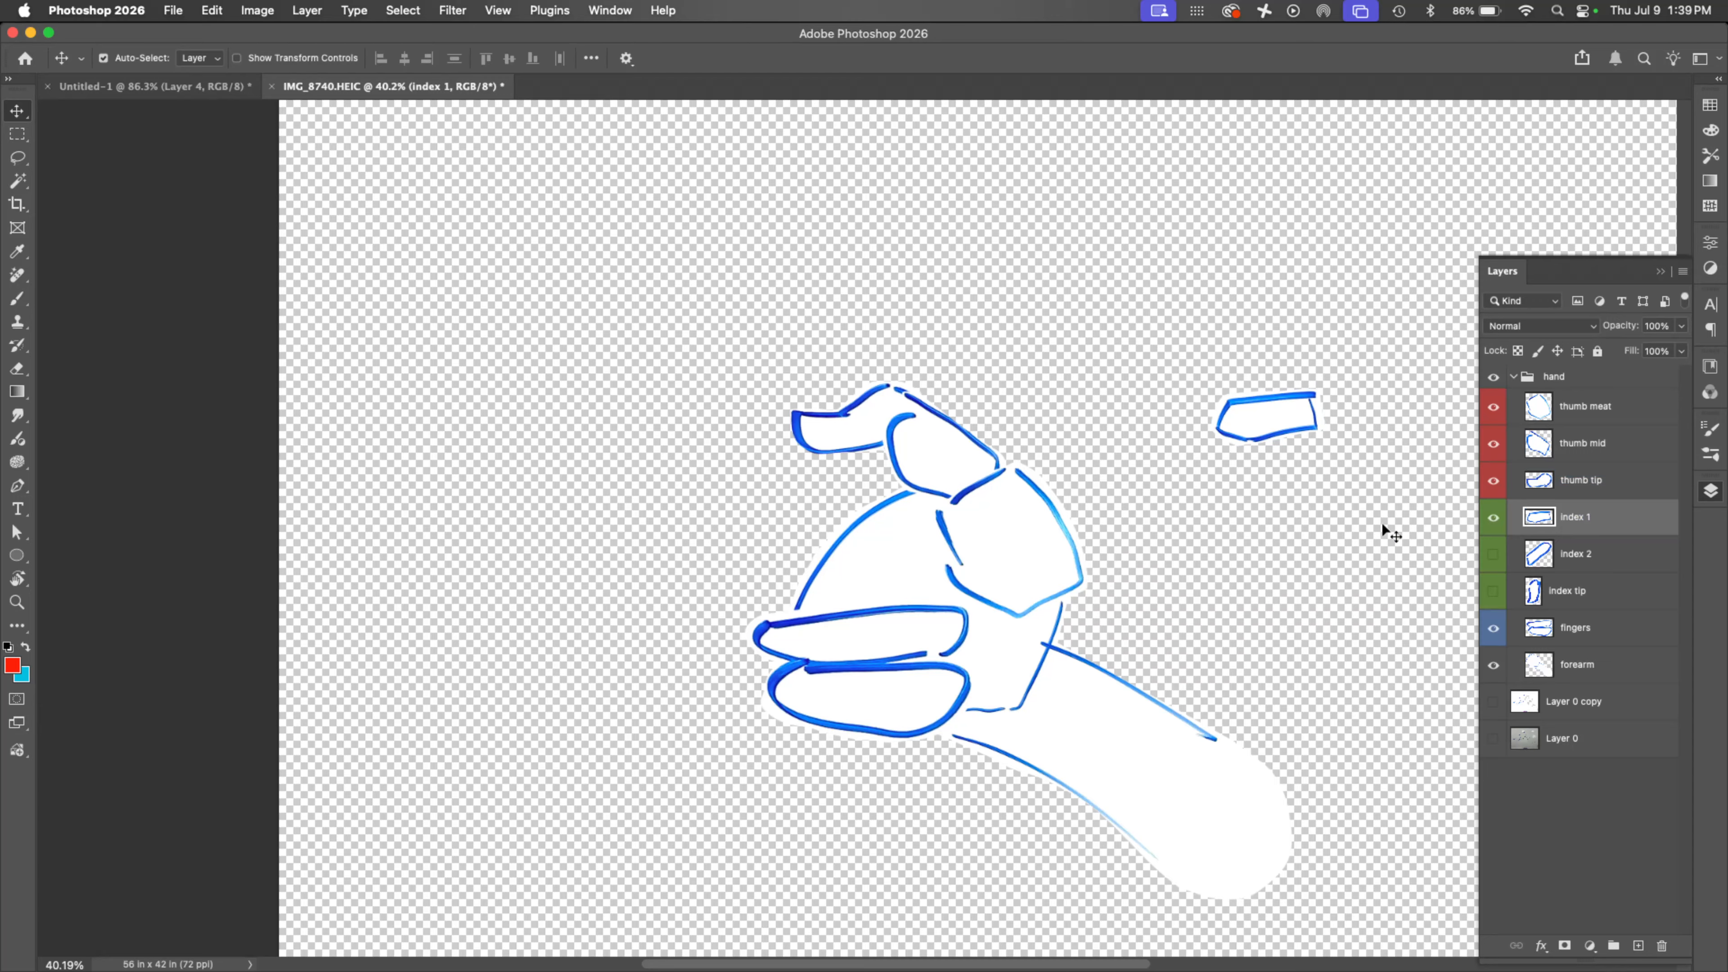
{"action": "left_click_drag", "start_coordinate": [1258, 425], "coordinate": [650, 558]}
{"action": "key", "text": "super+t"}
{"action": "left_click_drag", "start_coordinate": [799, 520], "coordinate": [813, 510]}
{"action": "key", "text": "Return"}
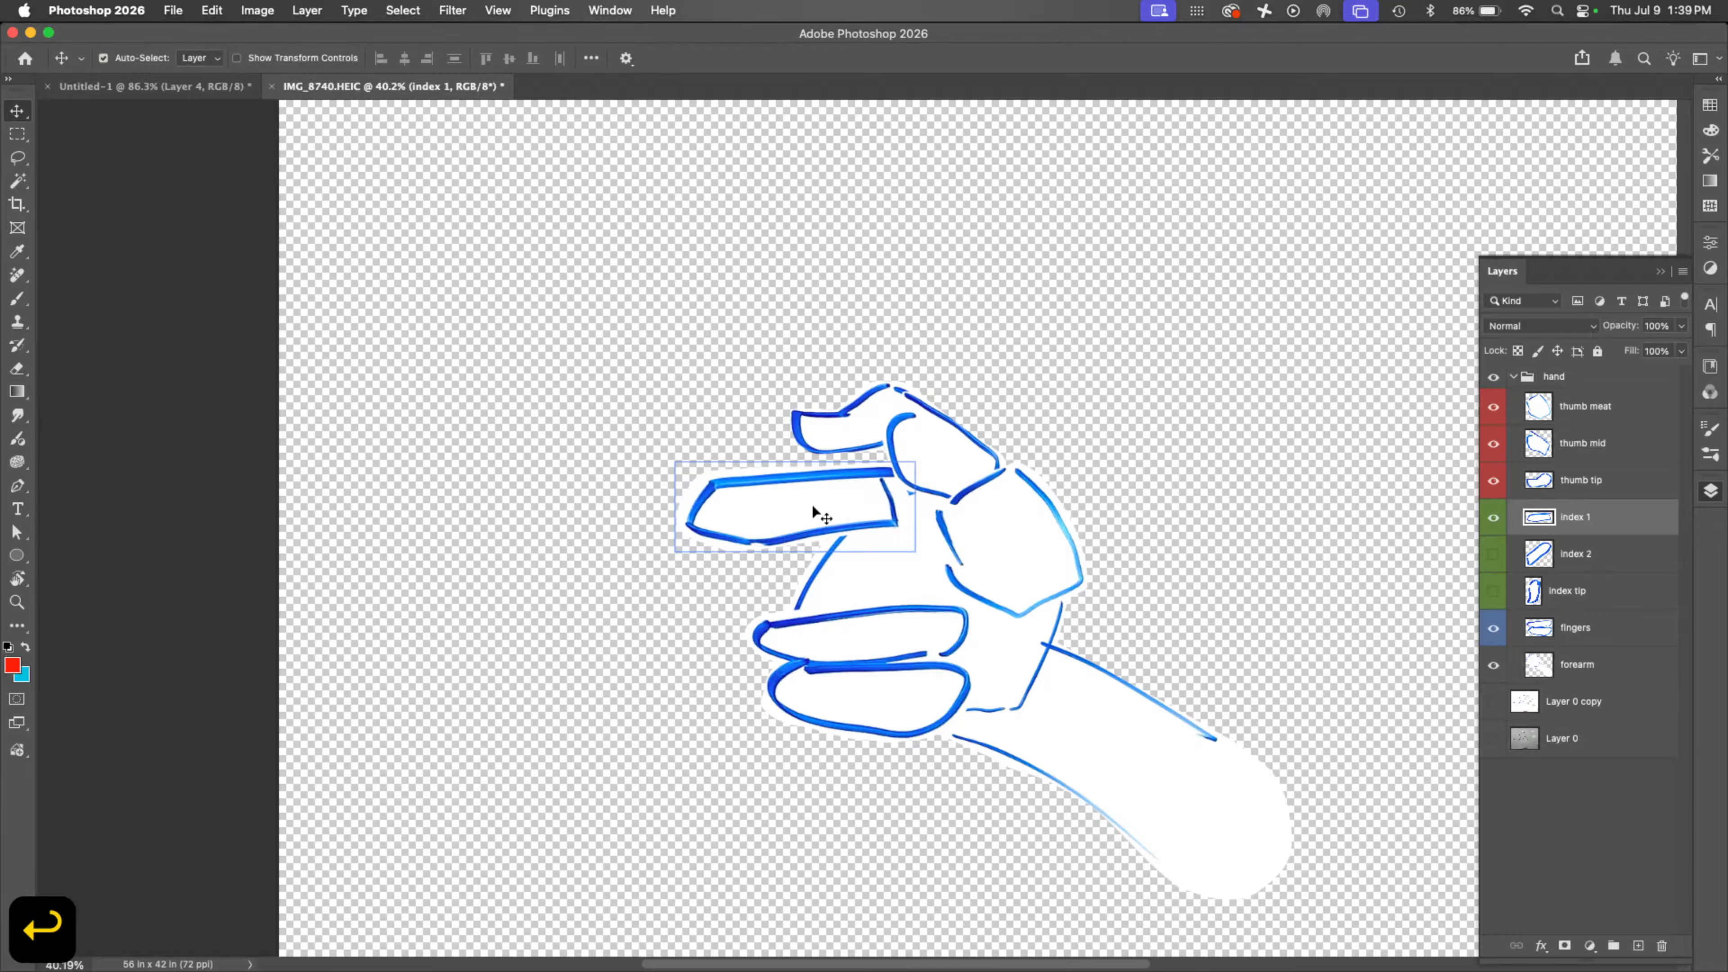
Step: Show the index 2 layer, place the piece at the left end of index 1 and scale it to about 184%
{"action": "left_click", "coordinate": [1493, 554]}
{"action": "left_click_drag", "start_coordinate": [1530, 554], "coordinate": [1286, 477]}
{"action": "key", "text": "Return"}
{"action": "left_click_drag", "start_coordinate": [1250, 419], "coordinate": [551, 623]}
{"action": "key", "text": "super+t"}
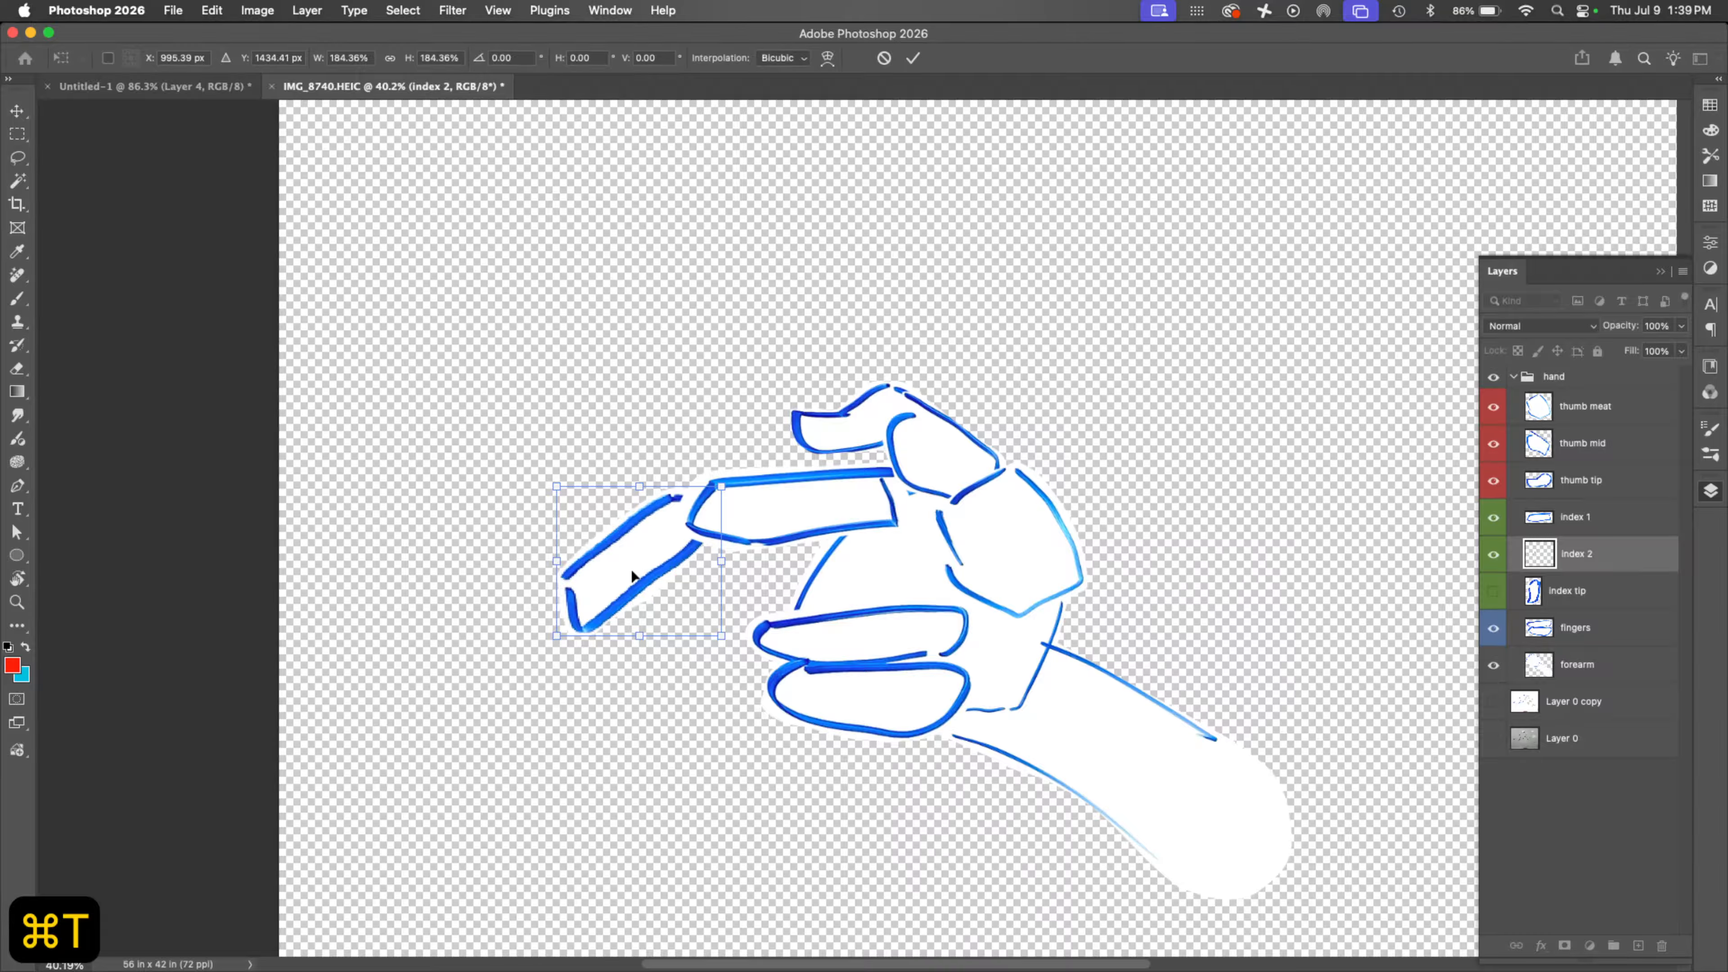
{"action": "key", "text": "Return"}
Step: Show the index tip layer, place the piece at the lower end of index 2 and scale it to about 166%
{"action": "left_click", "coordinate": [1493, 590]}
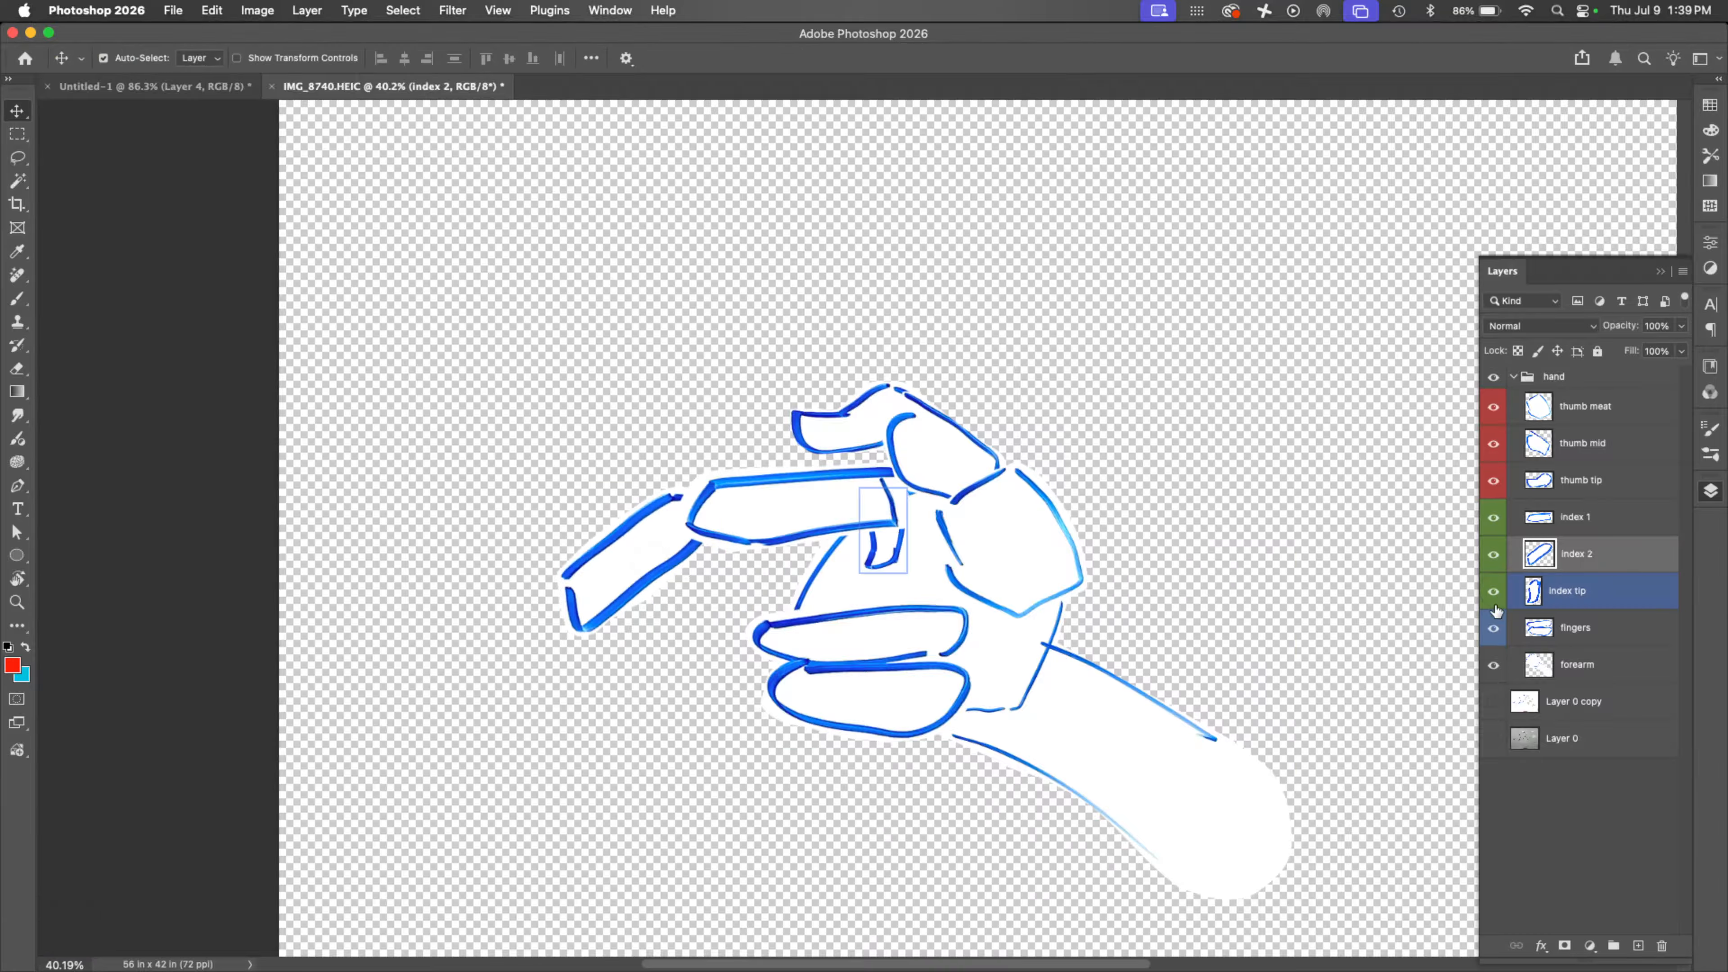
{"action": "left_click", "coordinate": [1592, 603]}
{"action": "key", "text": "super+t"}
{"action": "key", "text": "super+y"}
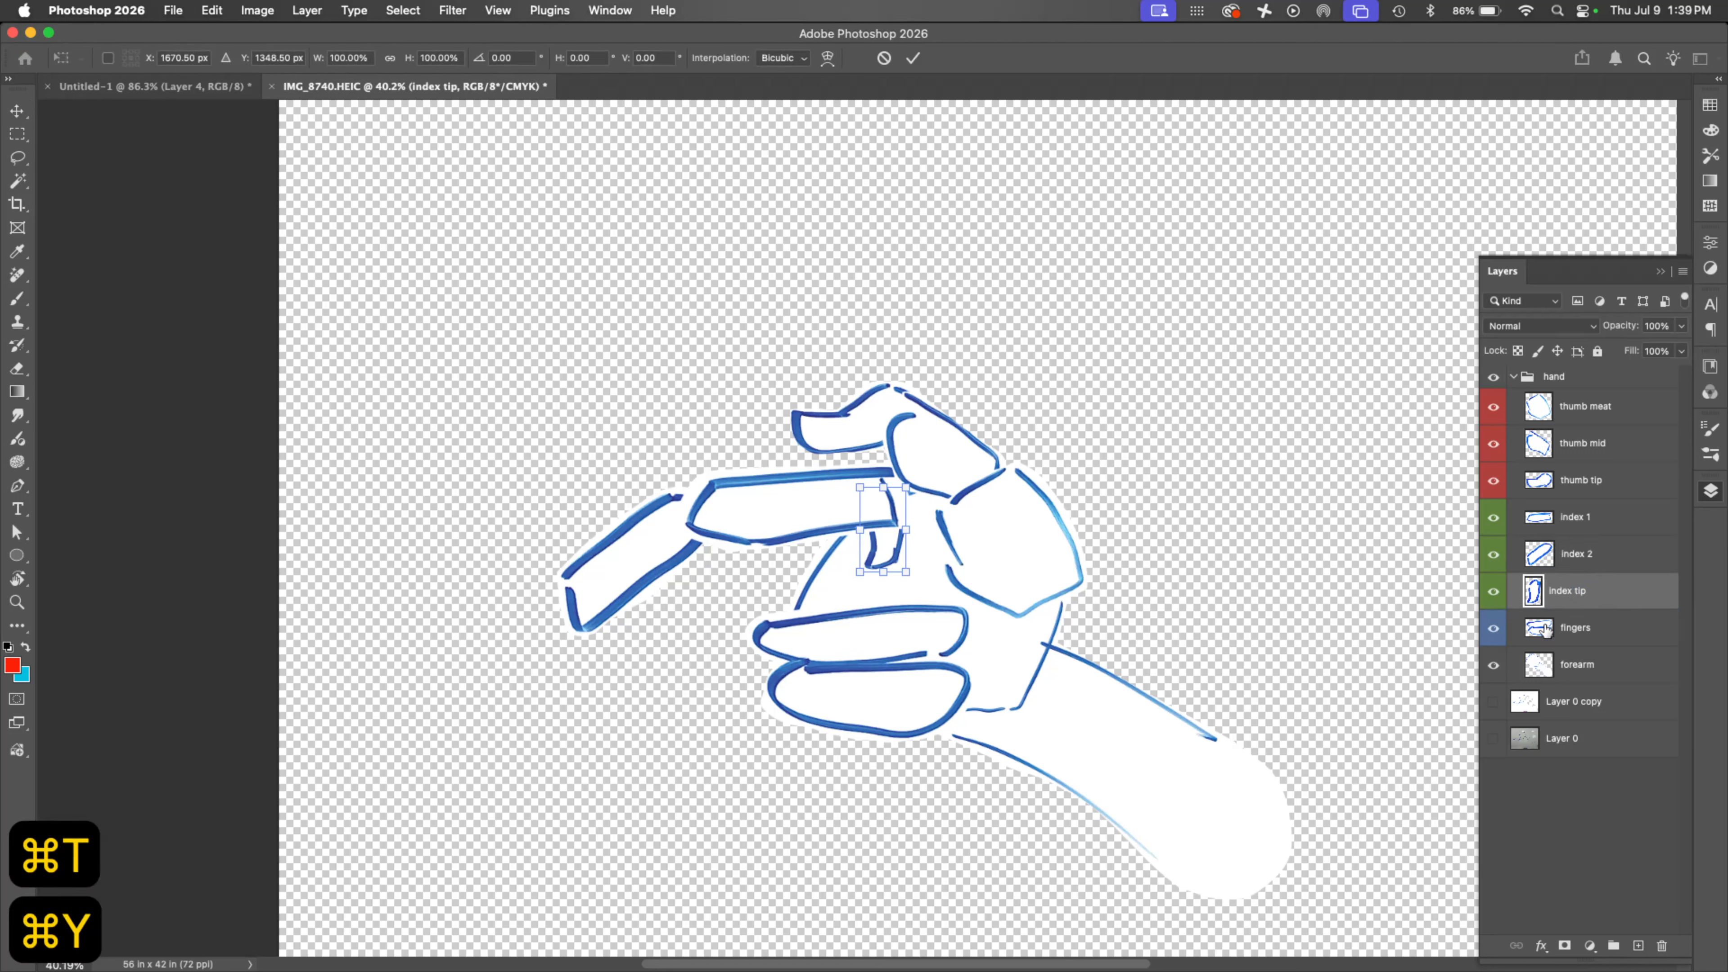
{"action": "left_click_drag", "start_coordinate": [884, 542], "coordinate": [508, 728]}
{"action": "key", "text": "super+t"}
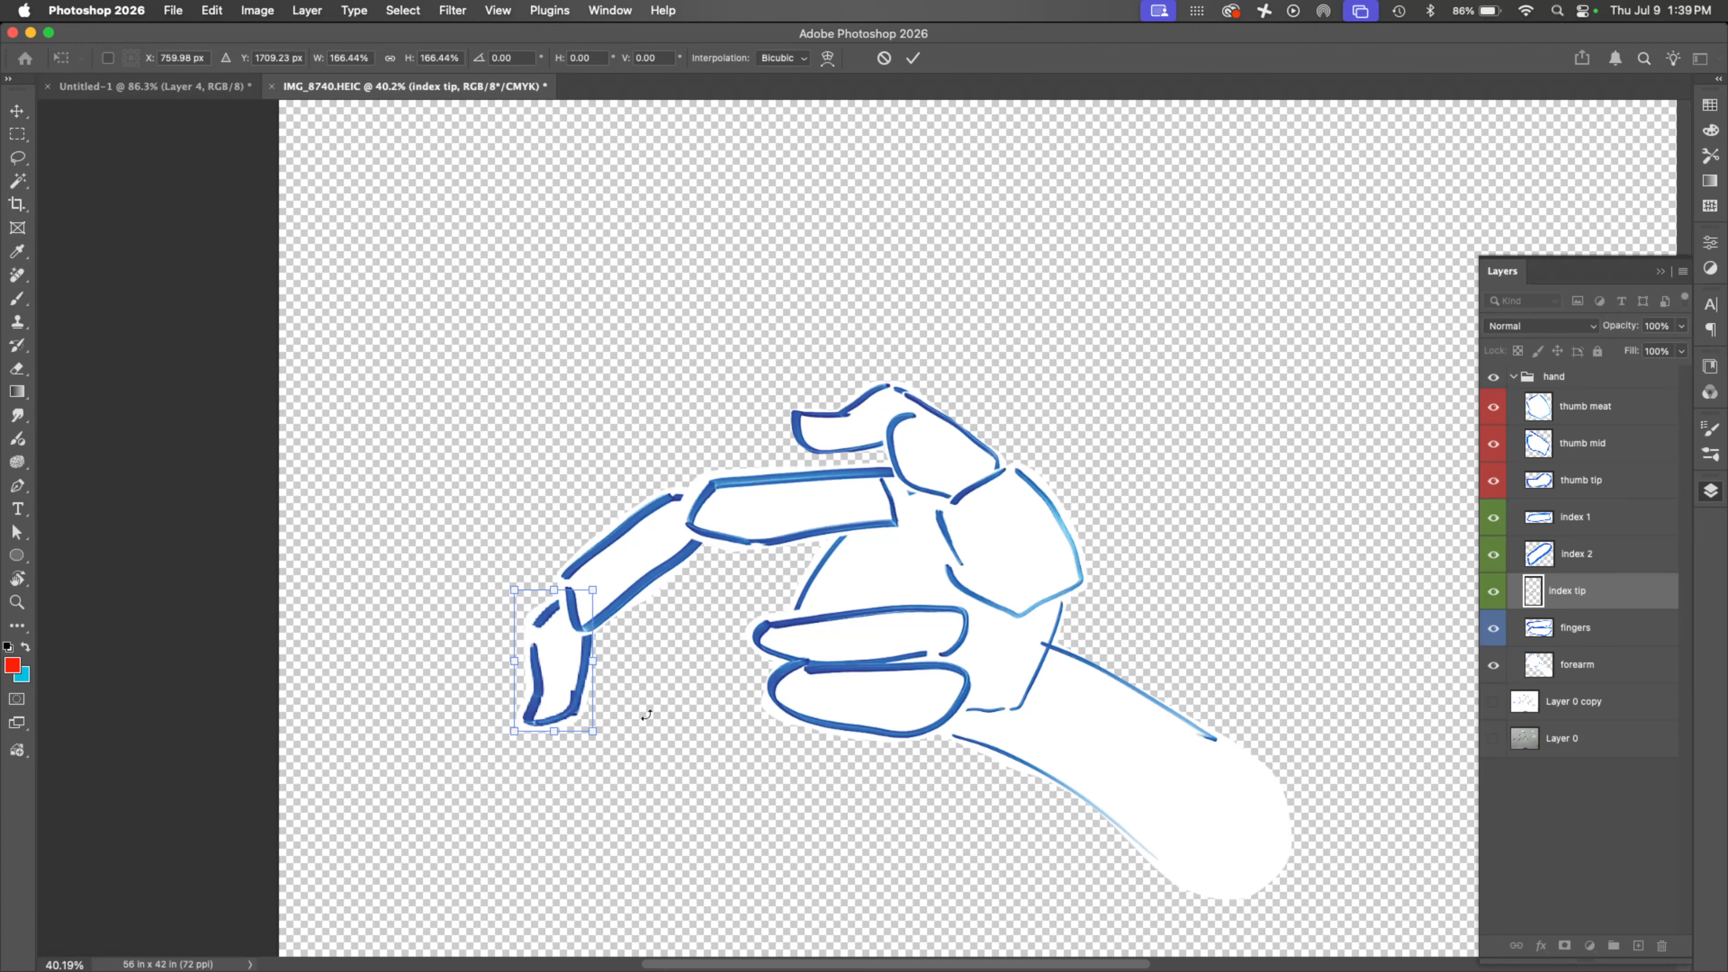
{"action": "key", "text": "Return"}
Step: Scale the three index finger layers together down to about 74%, keeping the finger's base at the palm
{"action": "left_click", "coordinate": [1595, 530], "text": "shift"}
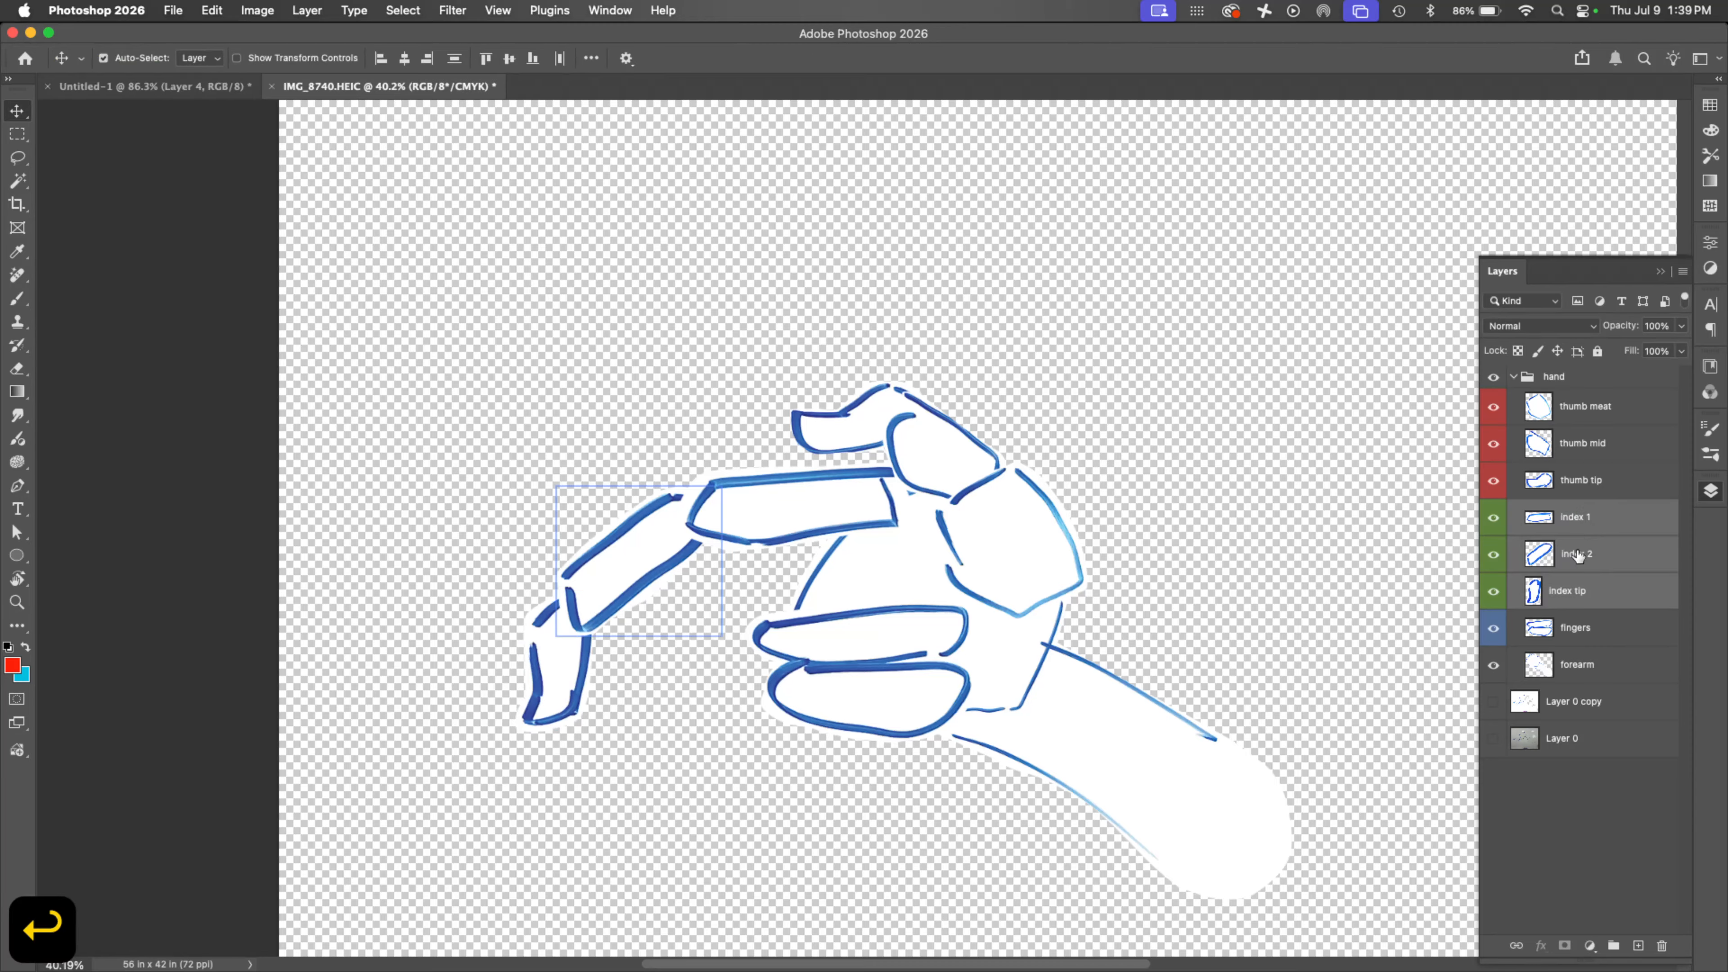
{"action": "key", "text": "super+t"}
{"action": "left_click_drag", "start_coordinate": [515, 730], "coordinate": [609, 650]}
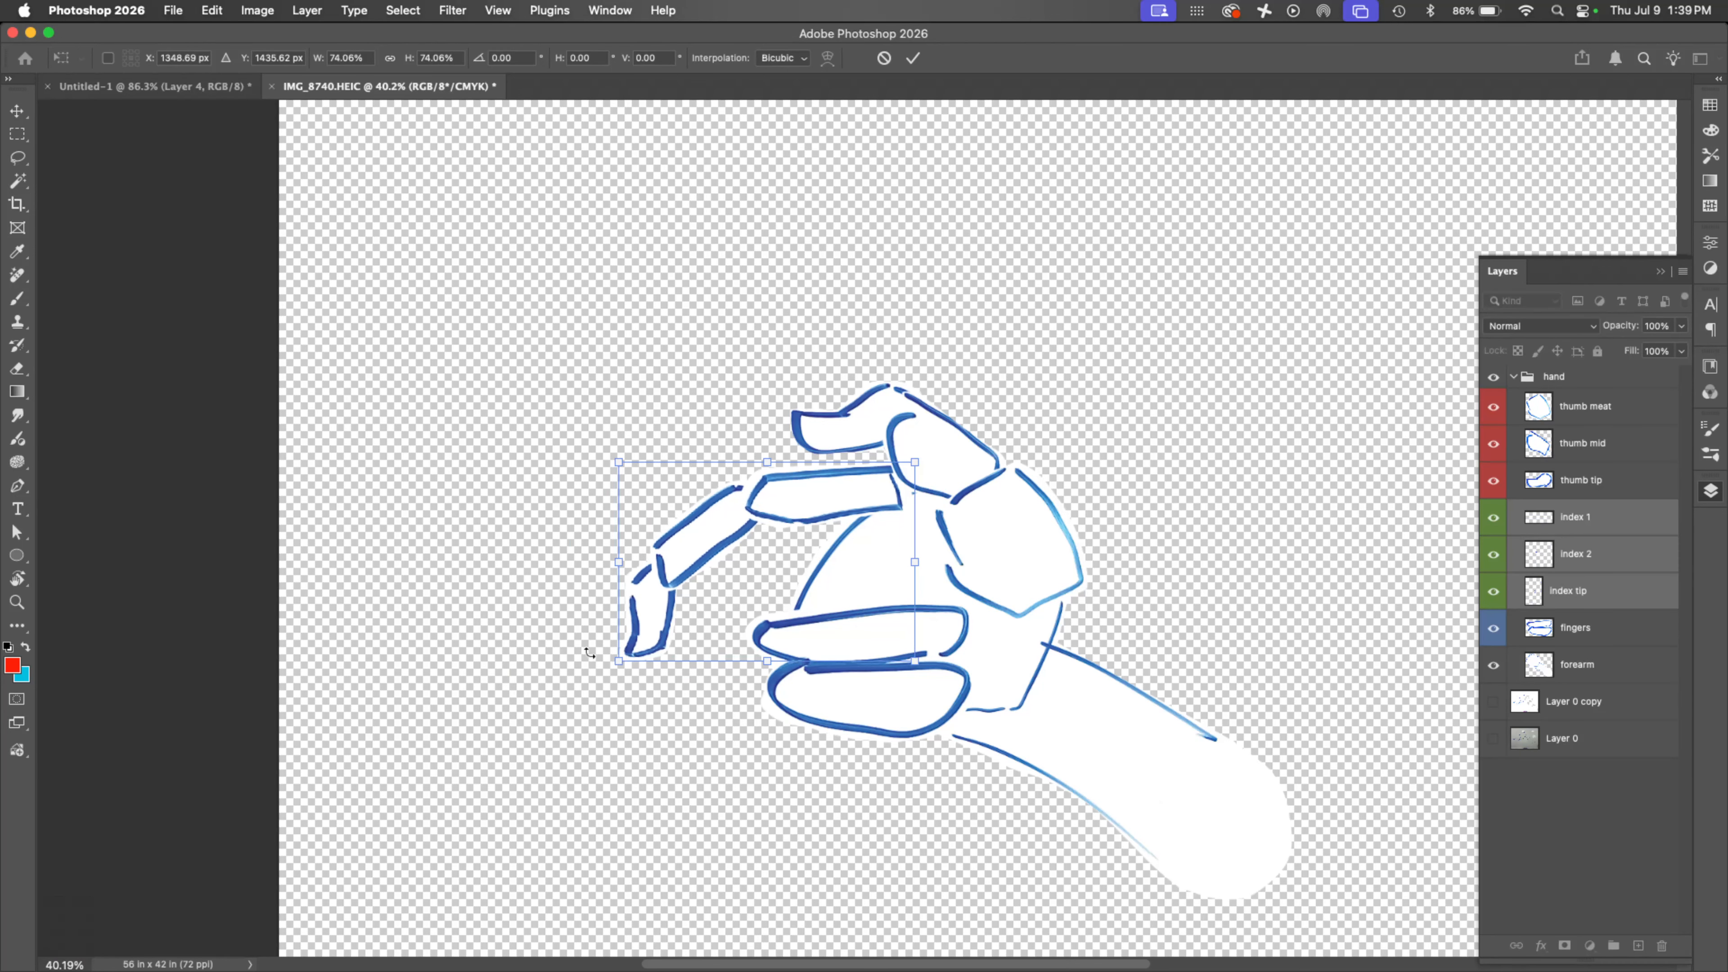
{"action": "left_click", "coordinate": [913, 59]}
{"action": "left_click", "coordinate": [1644, 652]}
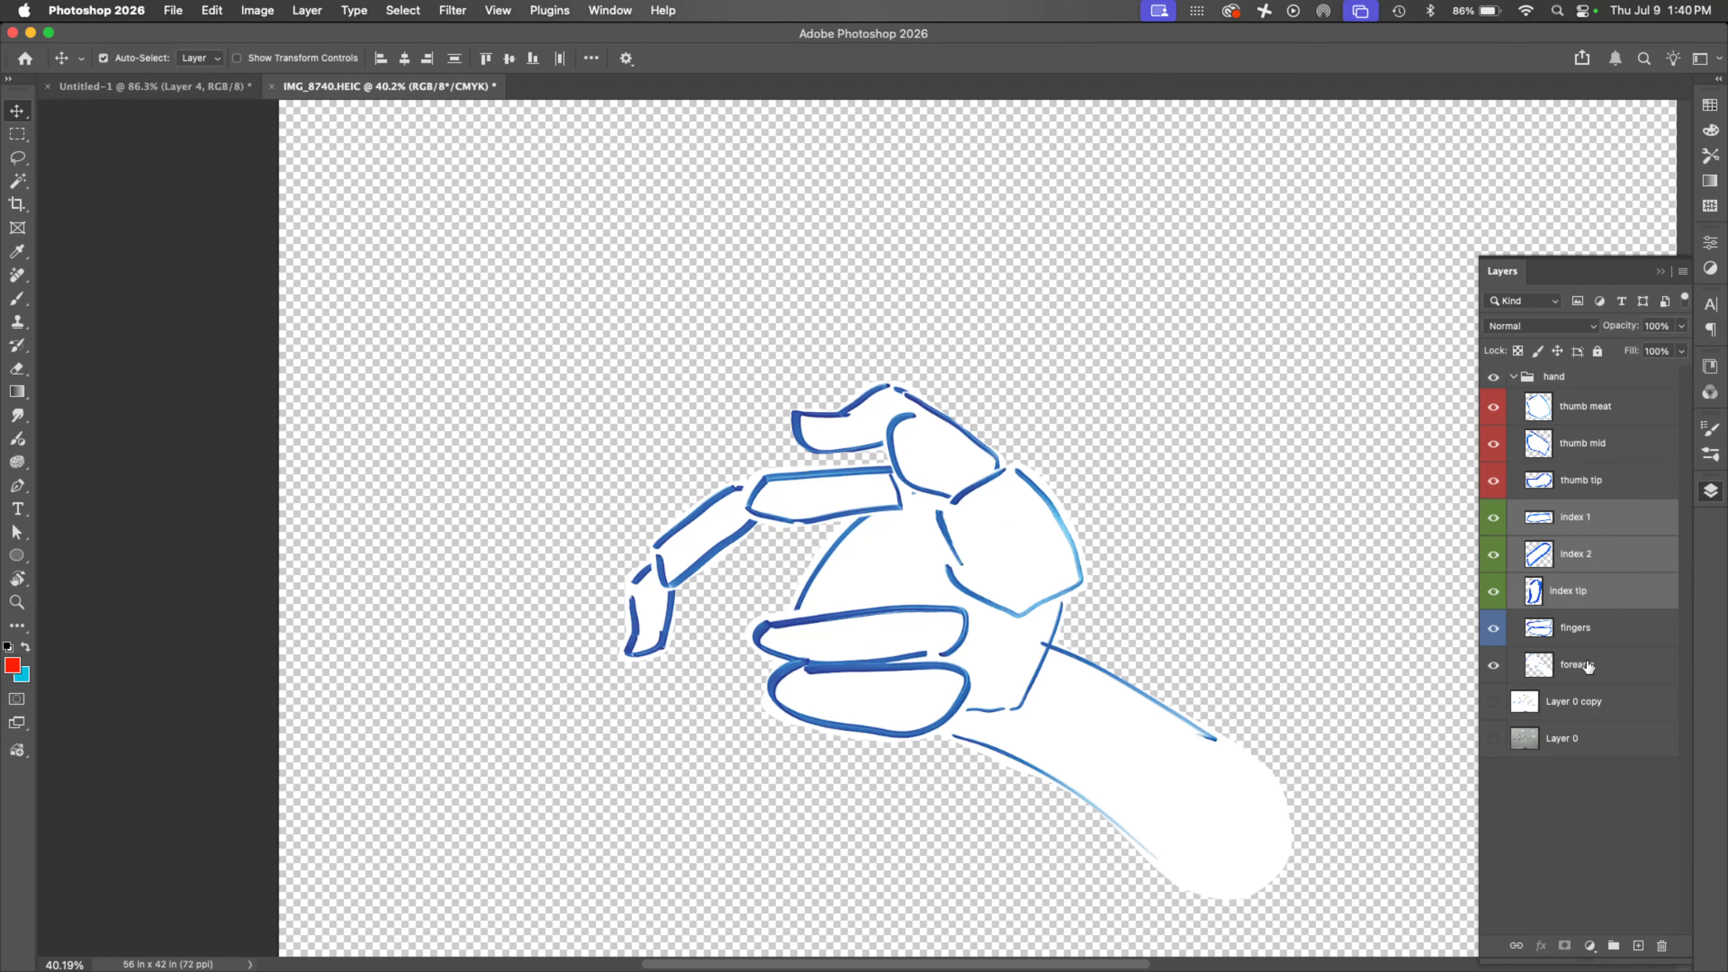
Step: Collapse and hide the hand group, and show Layer 0 copy with the remaining sketch
{"action": "left_click", "coordinate": [1558, 376]}
{"action": "left_click", "coordinate": [1514, 377]}
{"action": "left_click", "coordinate": [1493, 376]}
{"action": "left_click", "coordinate": [1493, 407]}
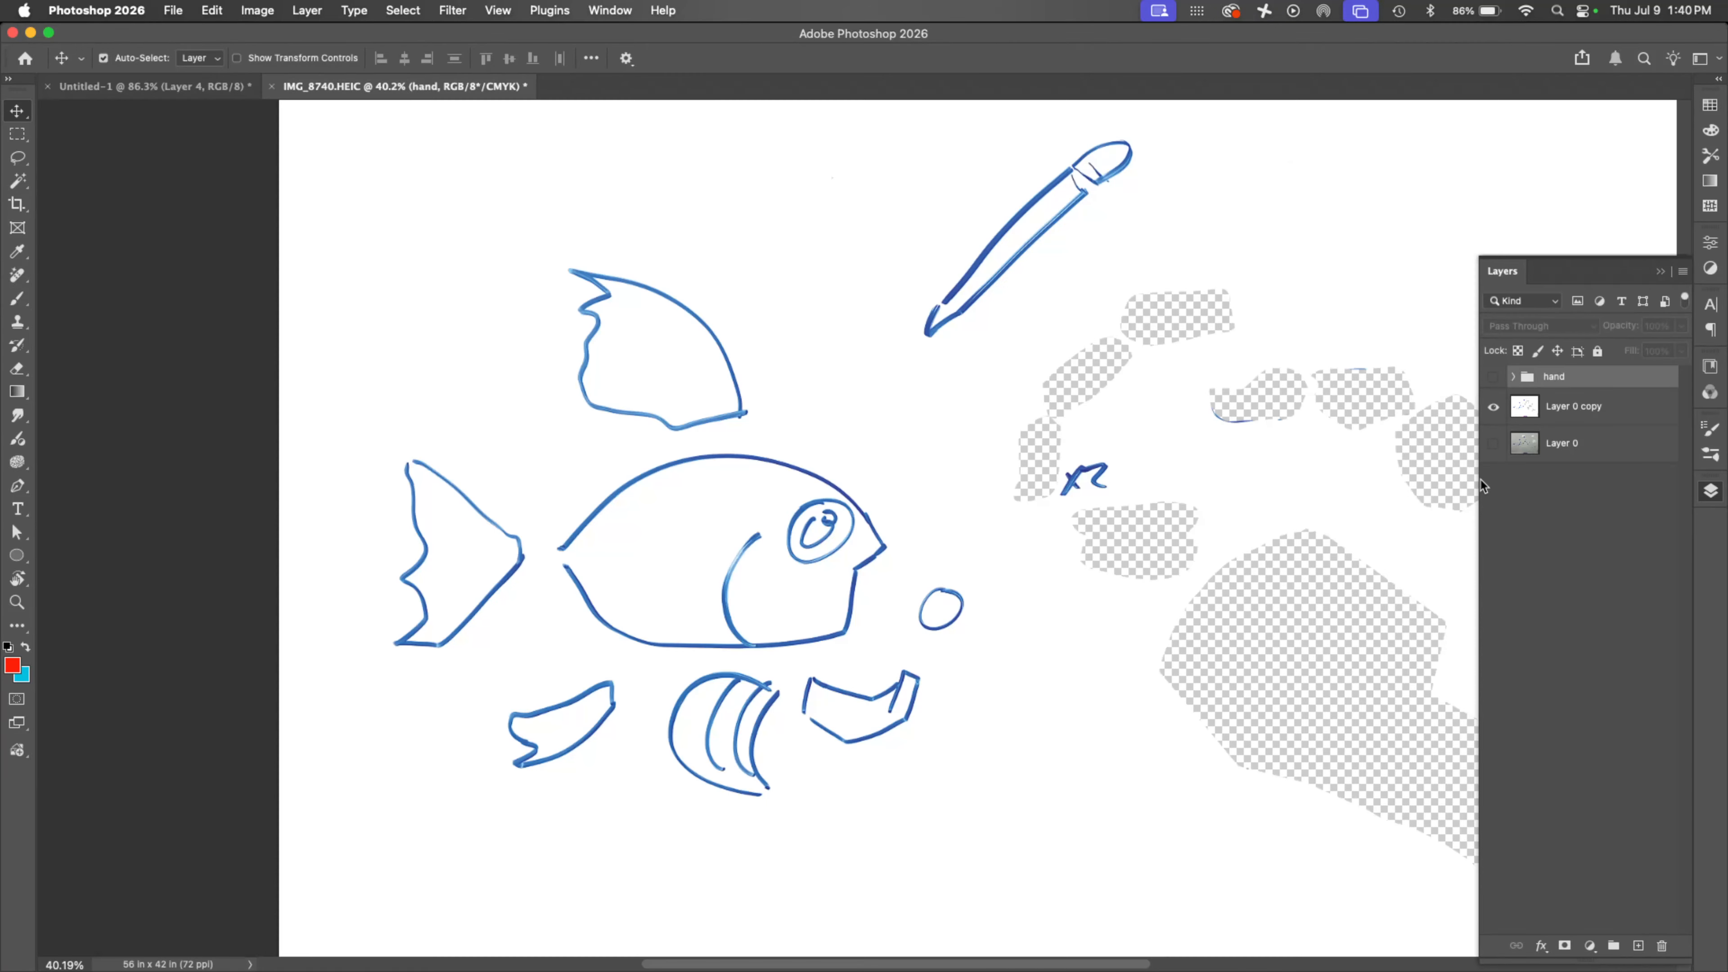
Step: Lasso the pencil drawing on Layer 0 copy, cut it and paste it onto its own layer
{"action": "left_click", "coordinate": [1031, 316]}
{"action": "key", "text": "l"}
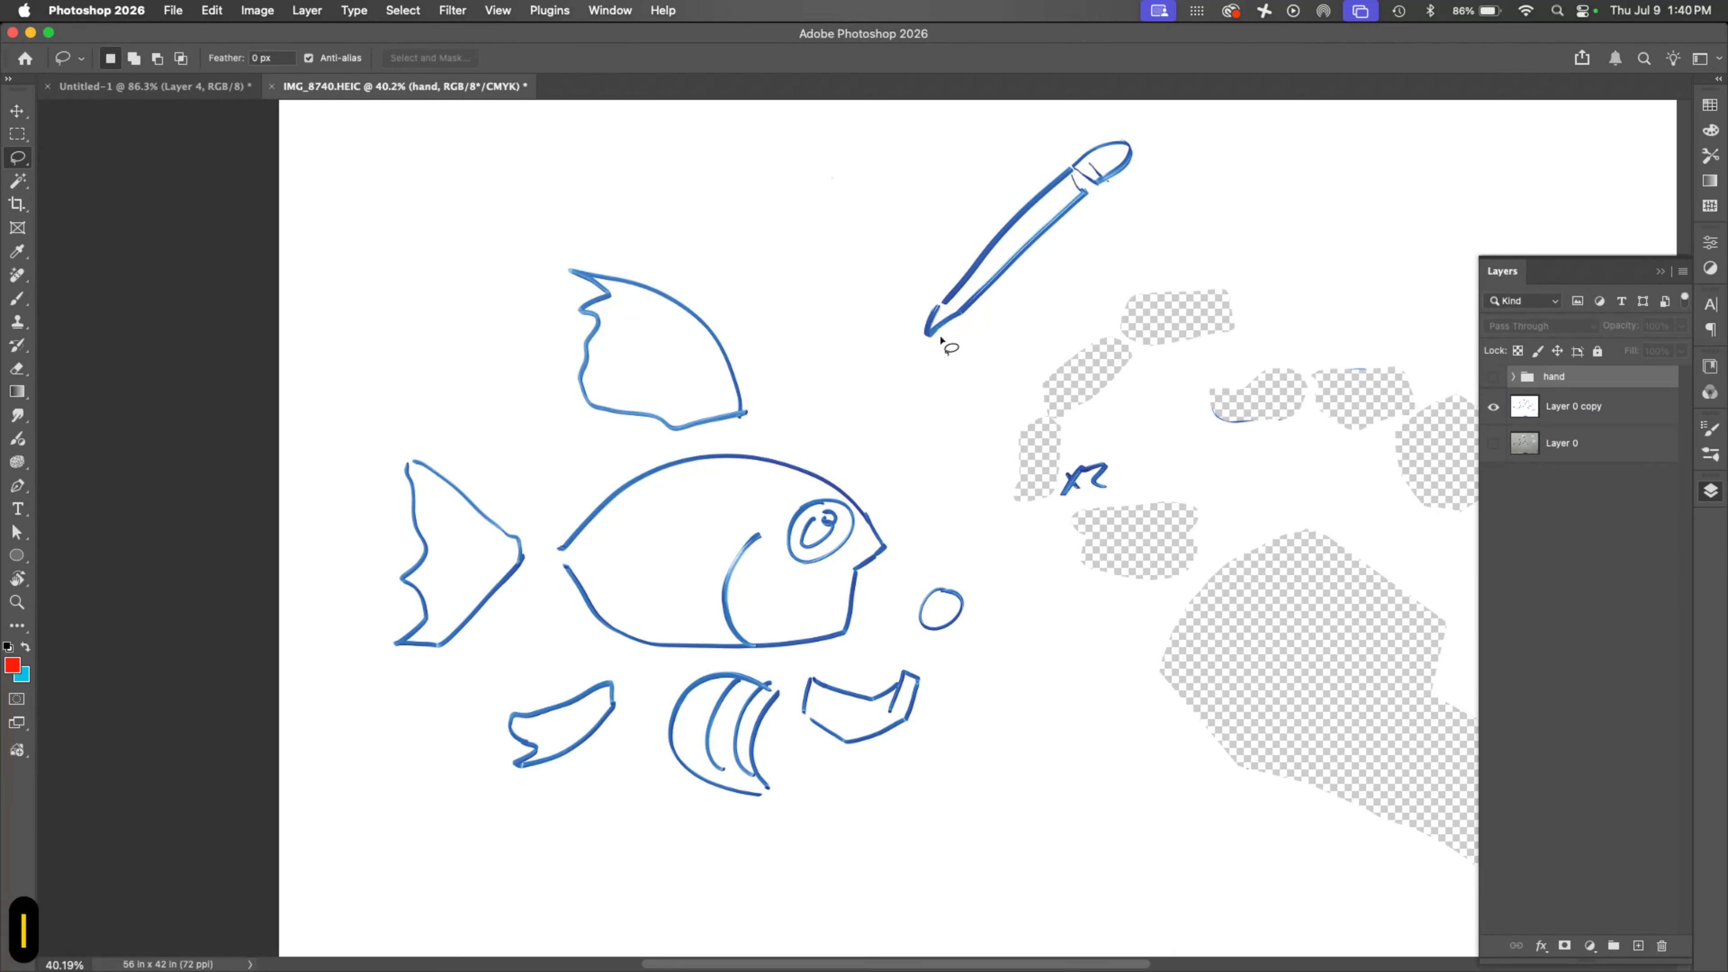
{"action": "mouse_move", "coordinate": [928, 346]}
{"action": "left_mouse_down"}
{"action": "mouse_move", "coordinate": [1069, 215]}
{"action": "mouse_move", "coordinate": [1115, 162]}
{"action": "mouse_move", "coordinate": [1110, 140]}
{"action": "mouse_move", "coordinate": [1030, 180]}
{"action": "mouse_move", "coordinate": [923, 314]}
{"action": "mouse_move", "coordinate": [927, 340]}
{"action": "left_mouse_up"}
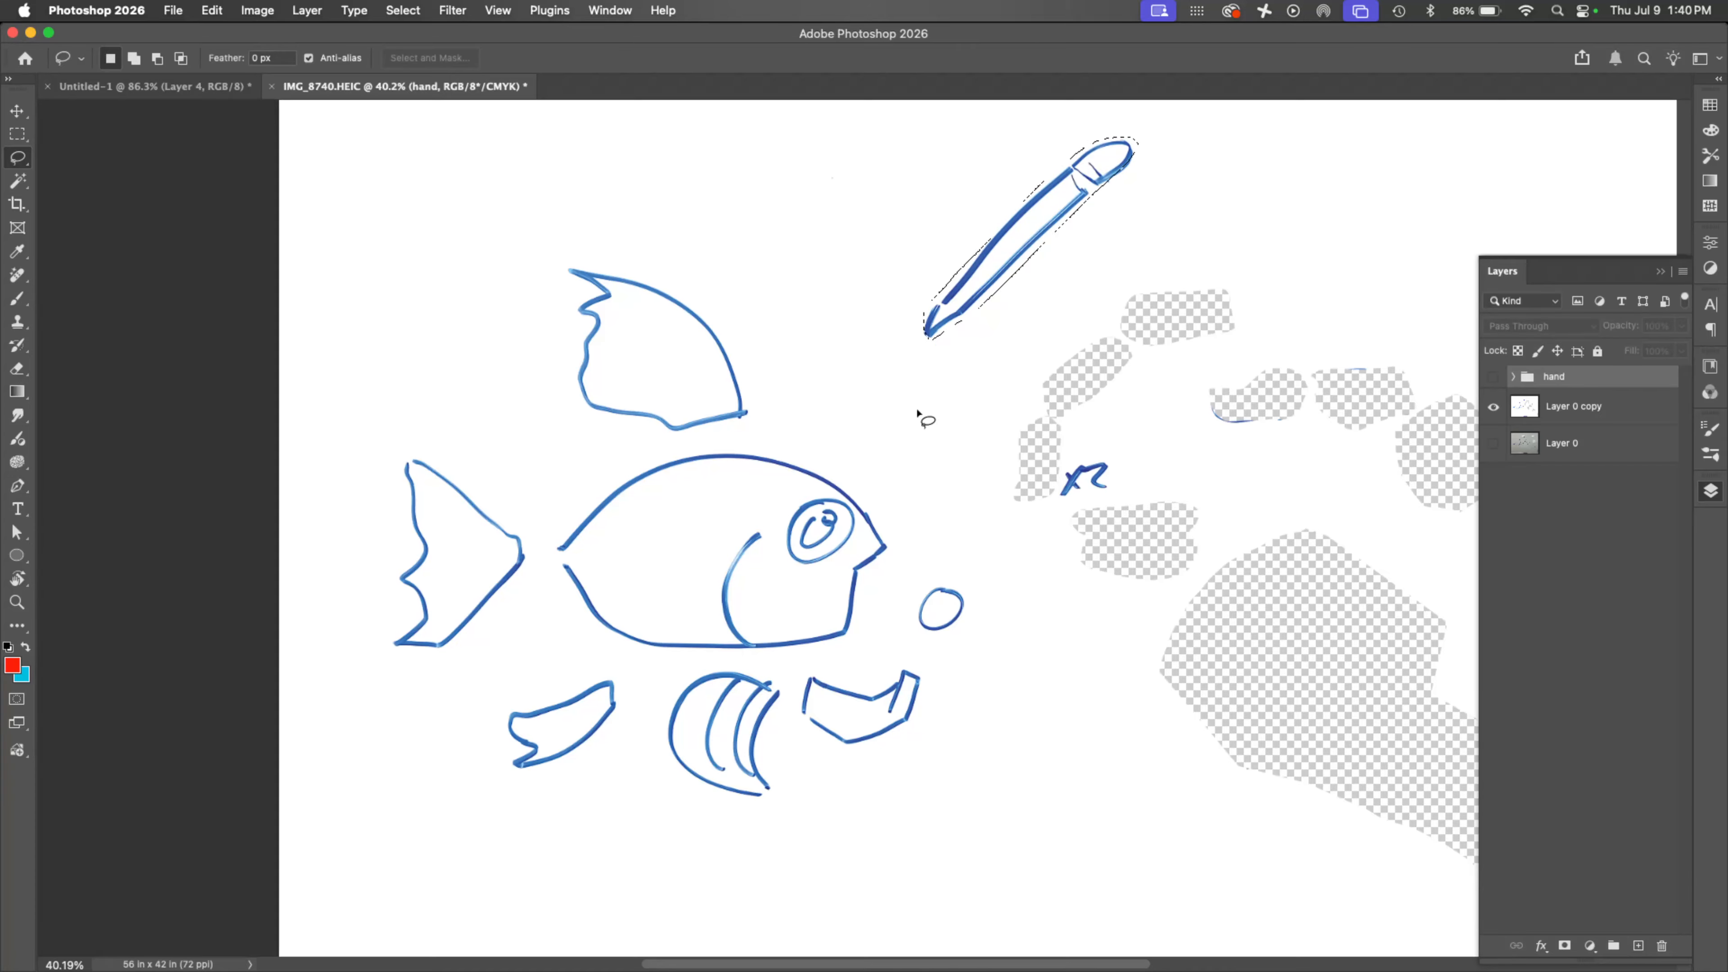
{"action": "left_click", "coordinate": [1573, 407]}
{"action": "key", "text": "cmd+x"}
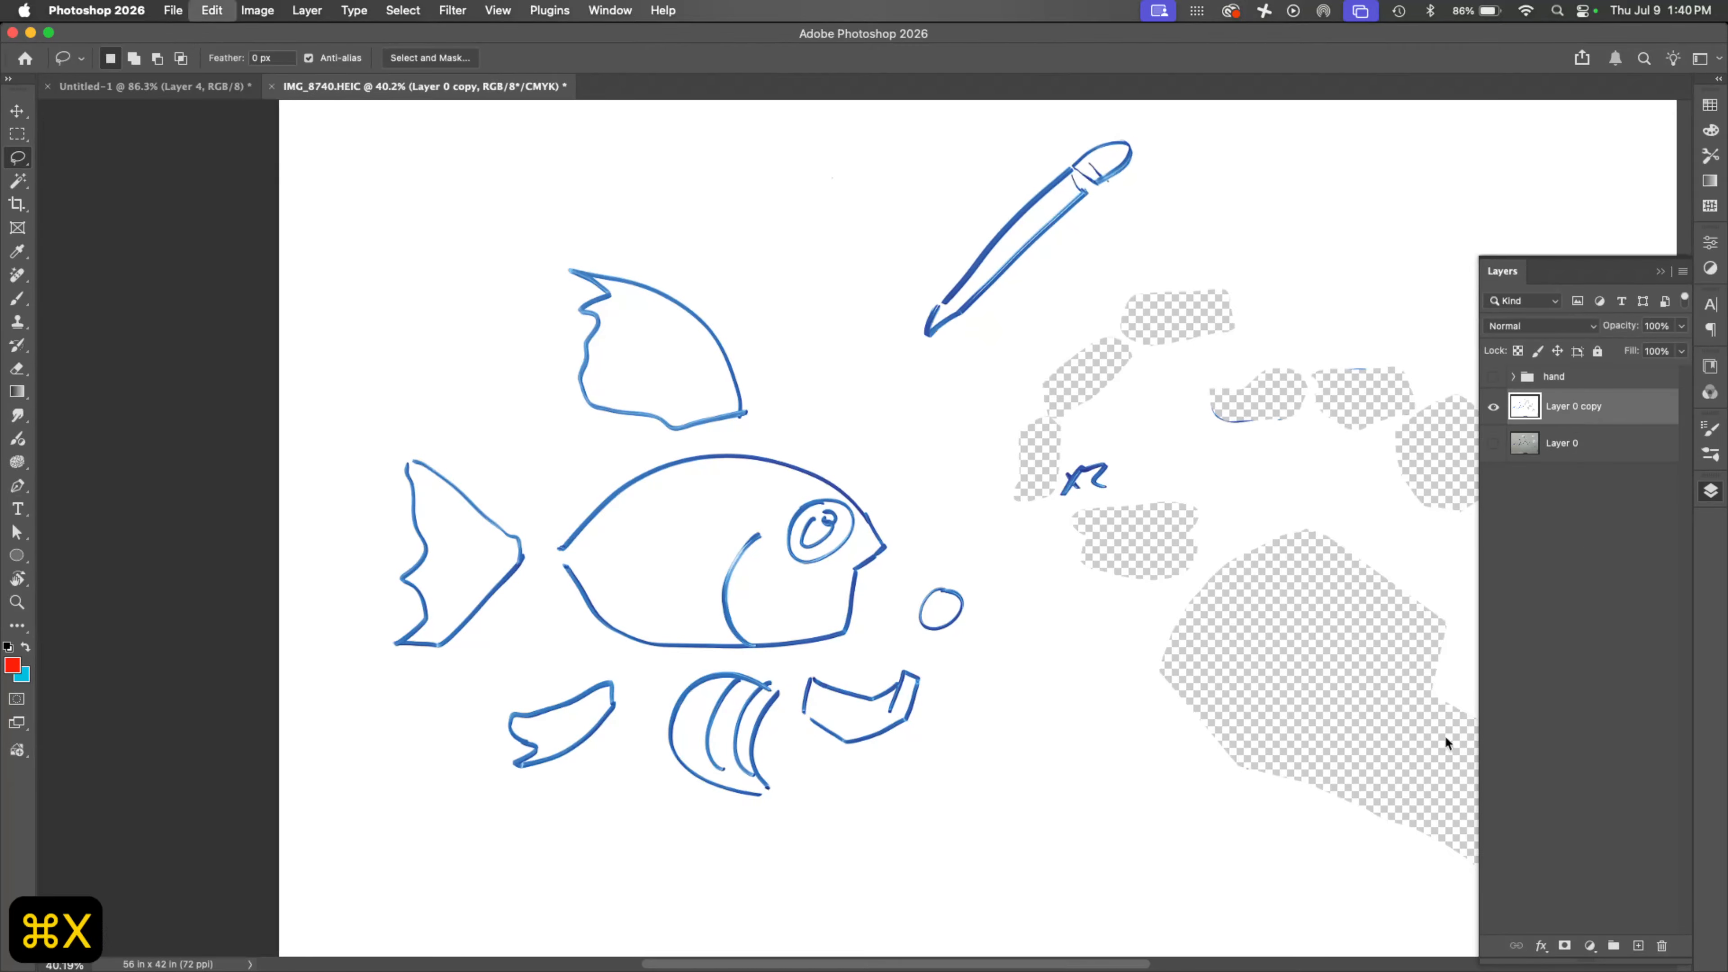
{"action": "key", "text": "cmd+v"}
Step: Put the pasted pencil layer at the top of the hand group, rename it "penci;" and collapse the group
{"action": "left_click_drag", "start_coordinate": [1556, 407], "coordinate": [1554, 376]}
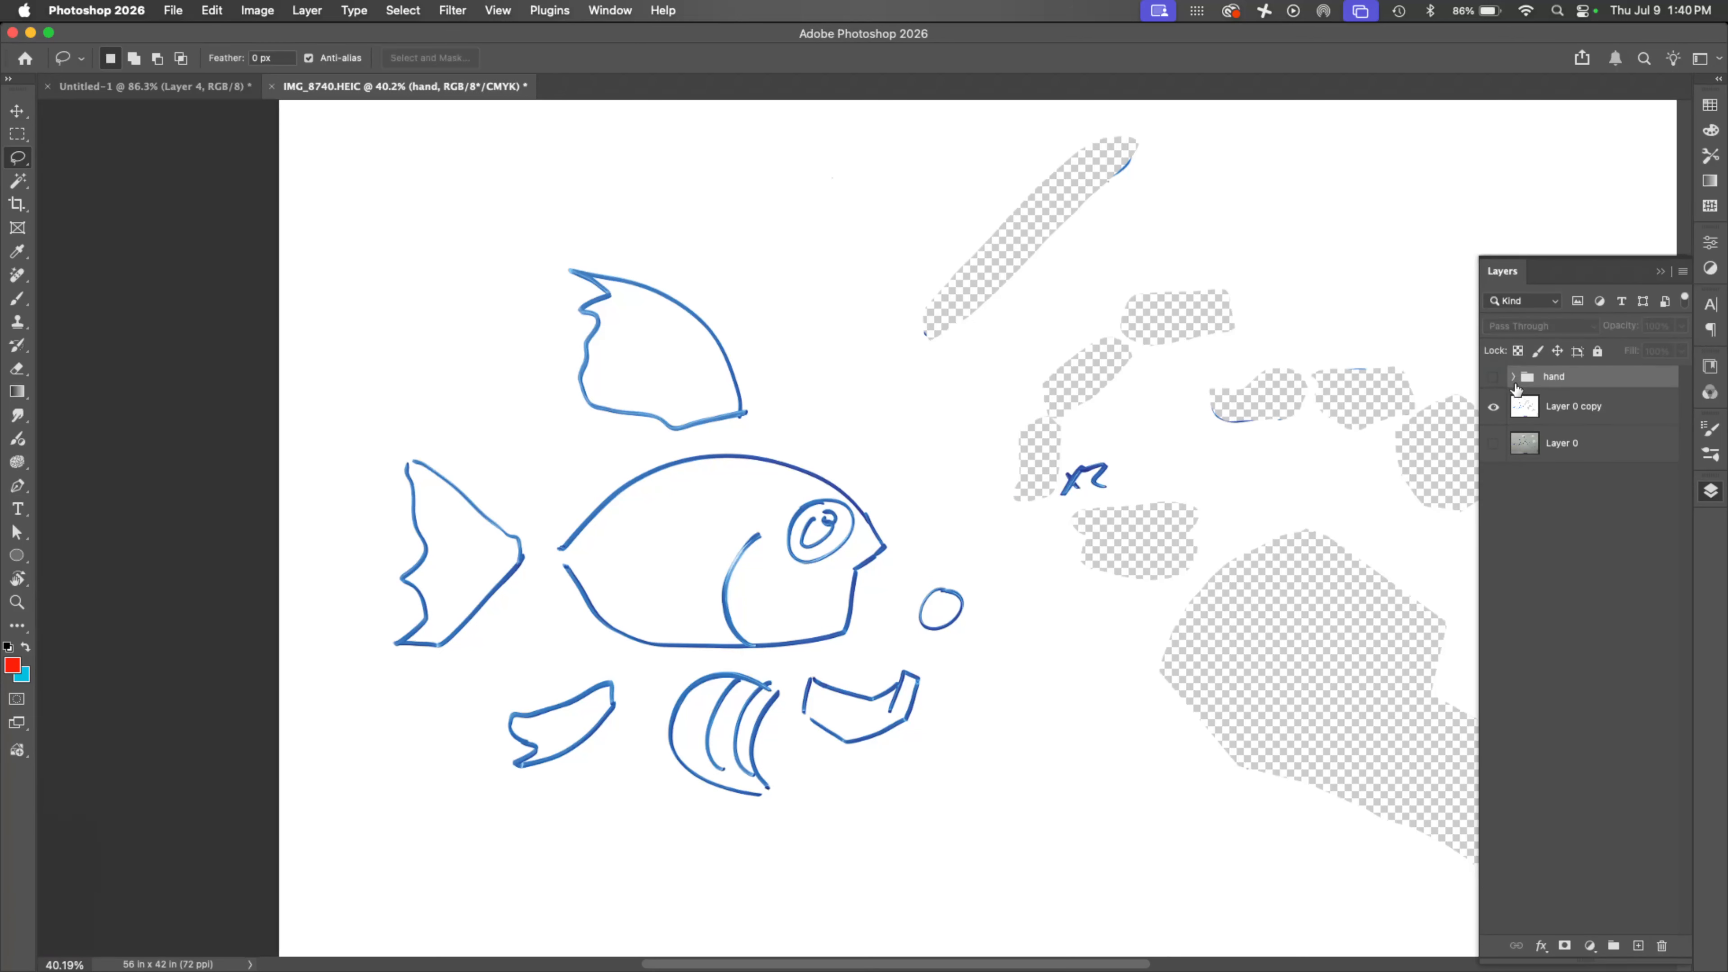
{"action": "left_click", "coordinate": [1514, 377]}
{"action": "double_click", "coordinate": [1576, 405]}
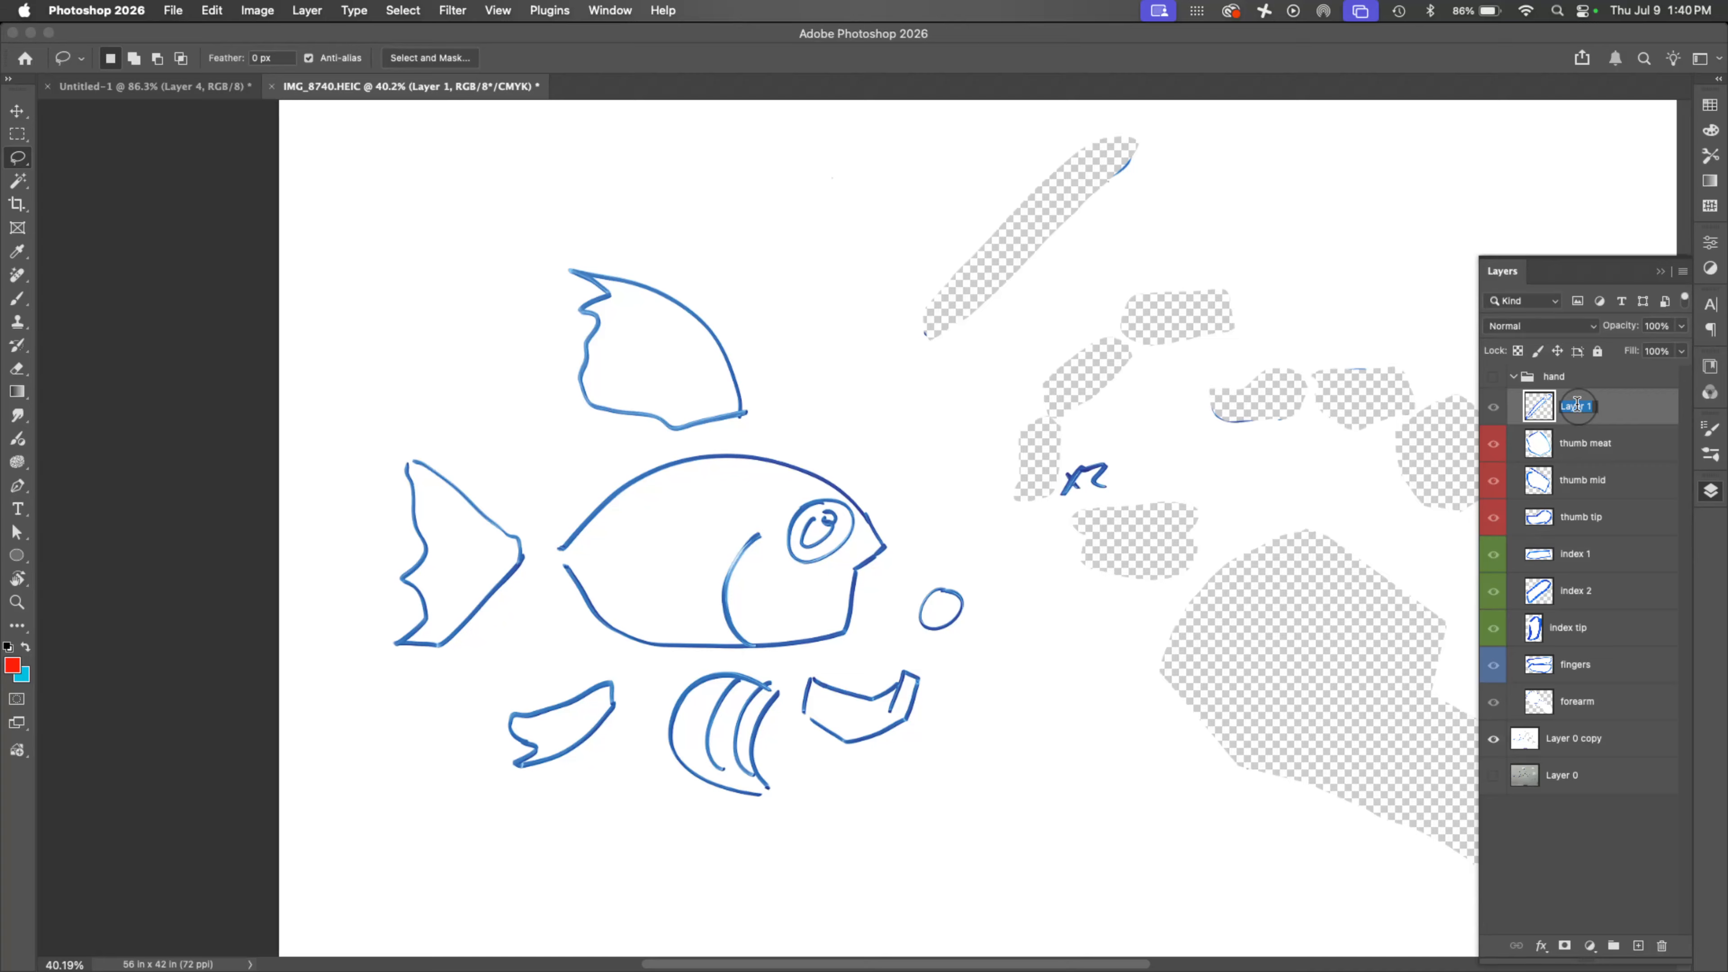
{"action": "type", "text": "penci;"}
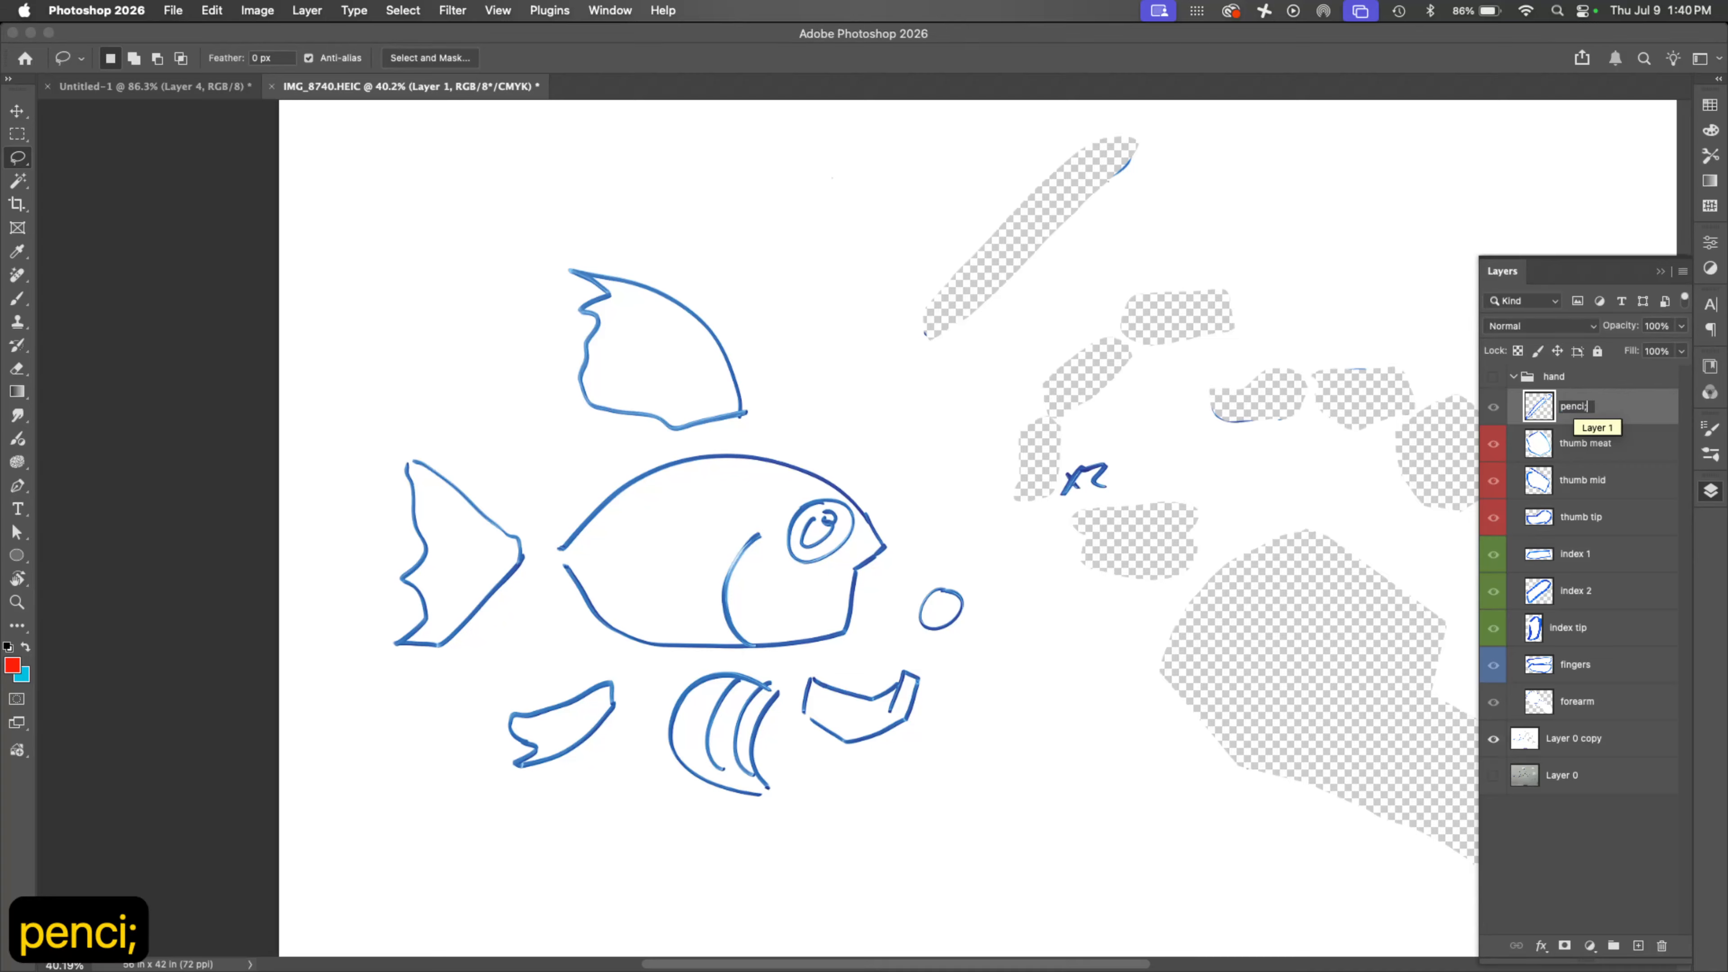
{"action": "key", "text": "Return"}
{"action": "left_click", "coordinate": [1513, 376]}
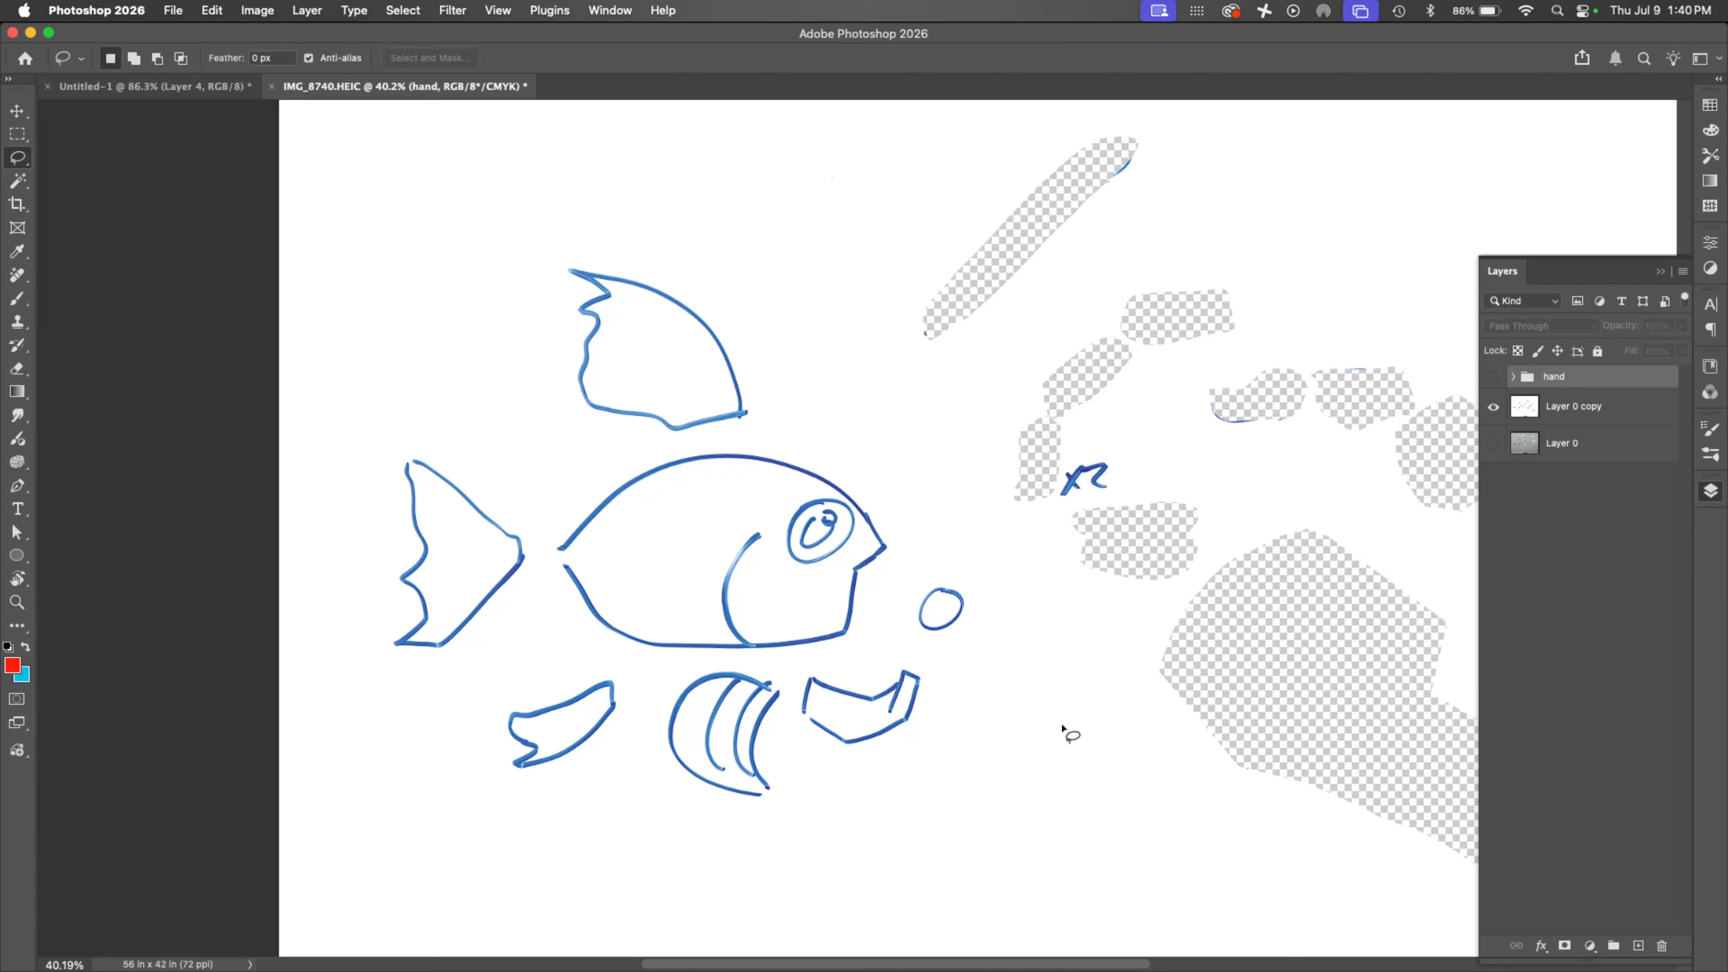
Step: Lasso the small bubble circle beside the fish on Layer 0 copy, cut it and paste it onto its own layer
{"action": "left_click", "coordinate": [1570, 406]}
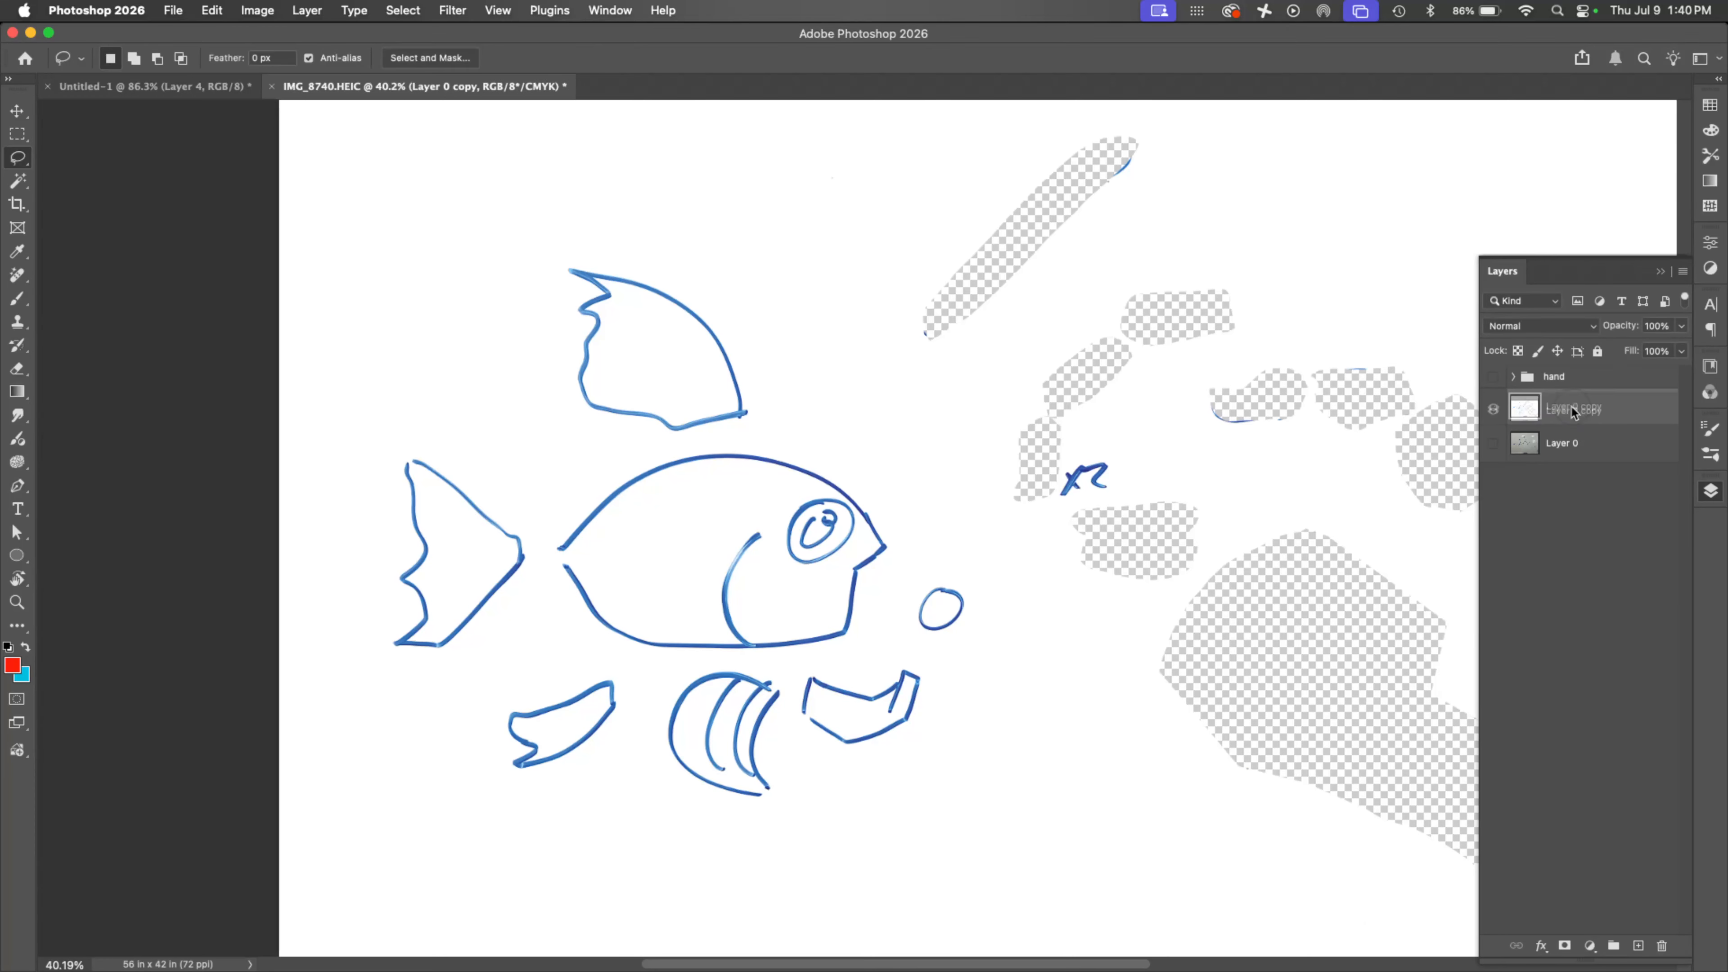
{"action": "mouse_move", "coordinate": [948, 631]}
{"action": "left_mouse_down"}
{"action": "mouse_move", "coordinate": [908, 620]}
{"action": "mouse_move", "coordinate": [938, 574]}
{"action": "mouse_move", "coordinate": [979, 612]}
{"action": "mouse_move", "coordinate": [940, 643]}
{"action": "left_mouse_up"}
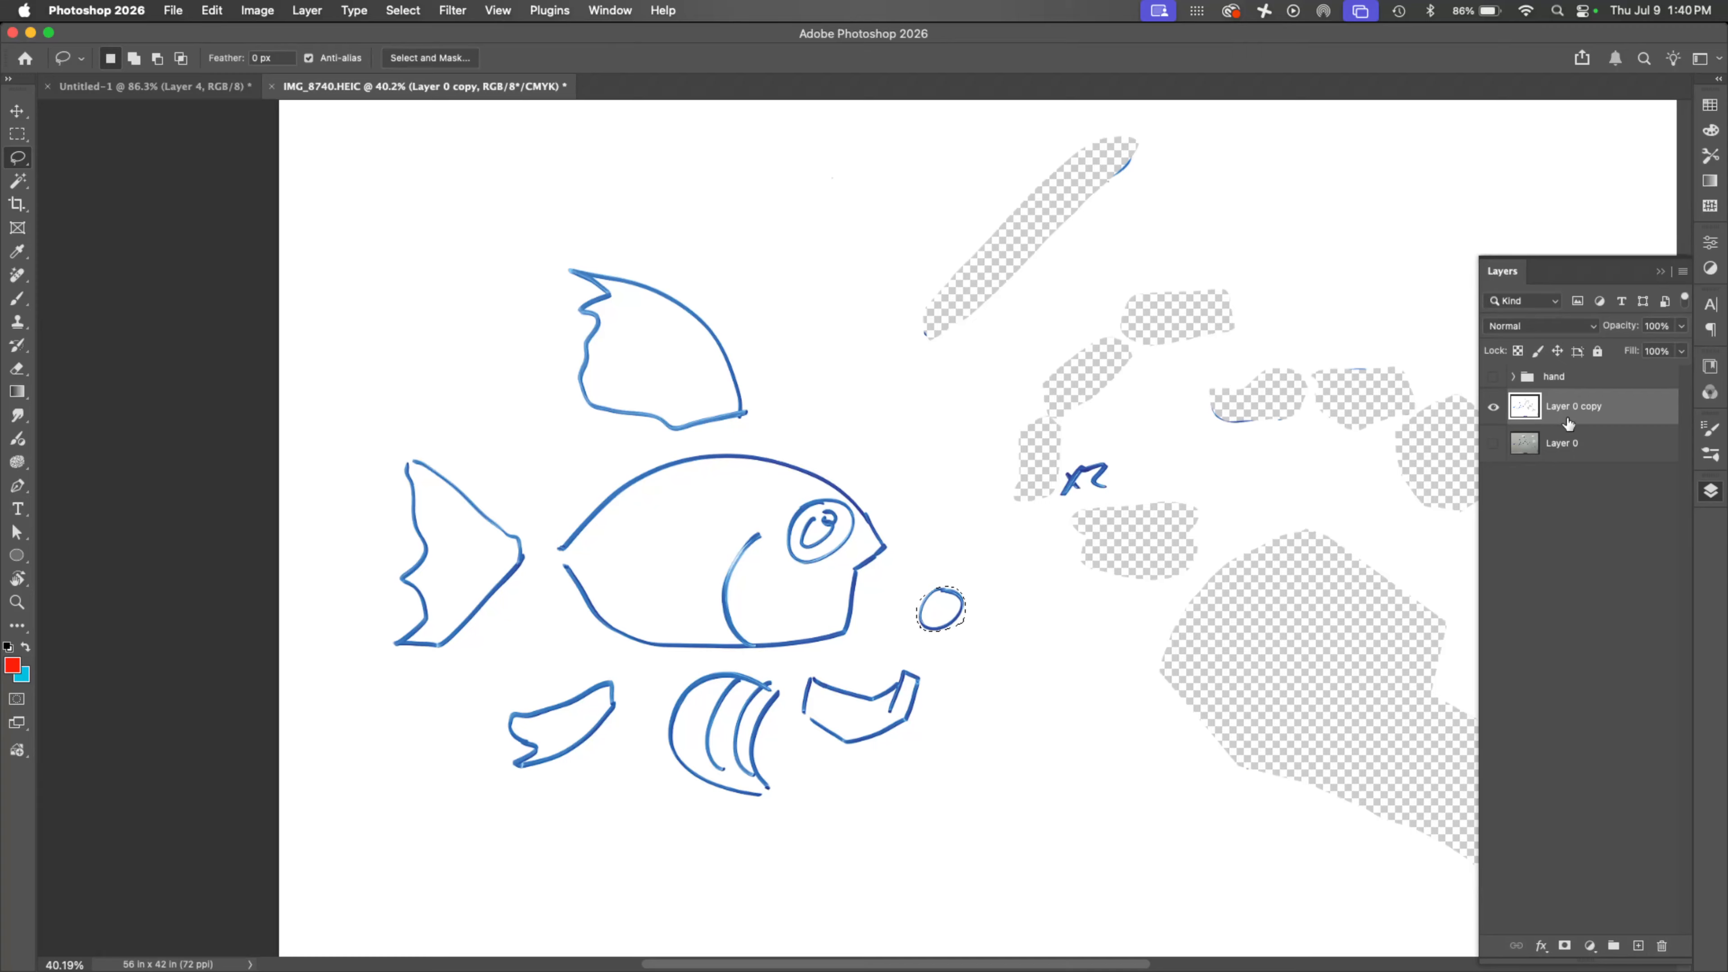
{"action": "key", "text": "super+x"}
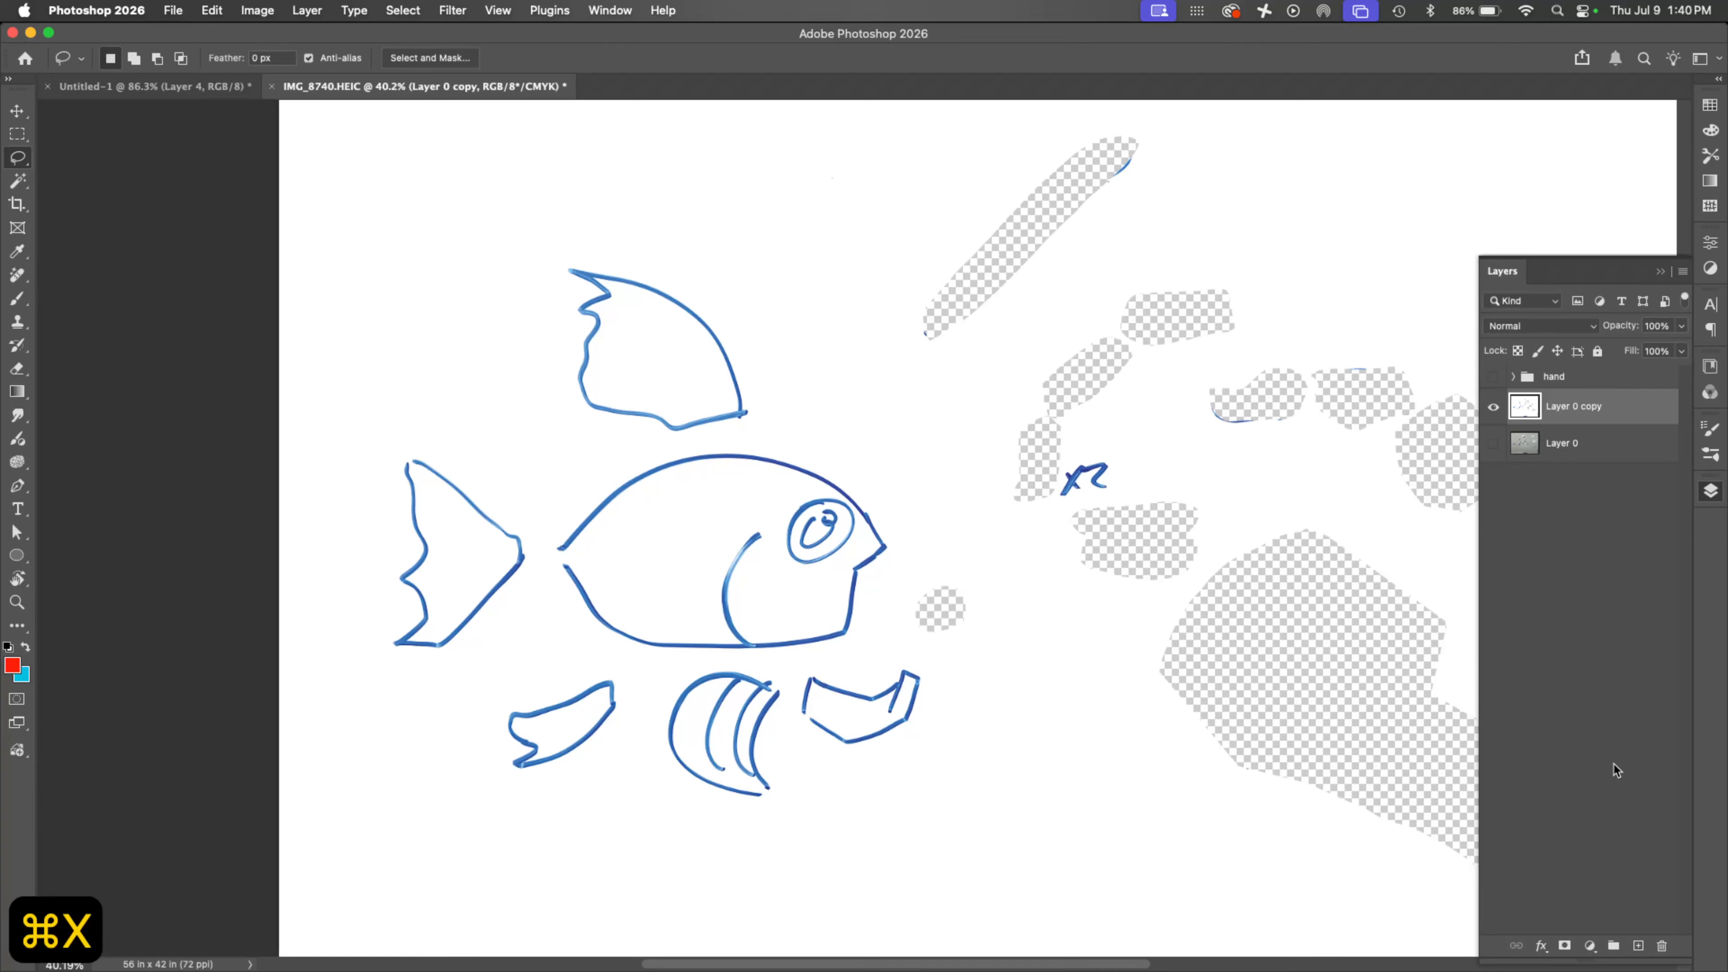
{"action": "key", "text": "super+v"}
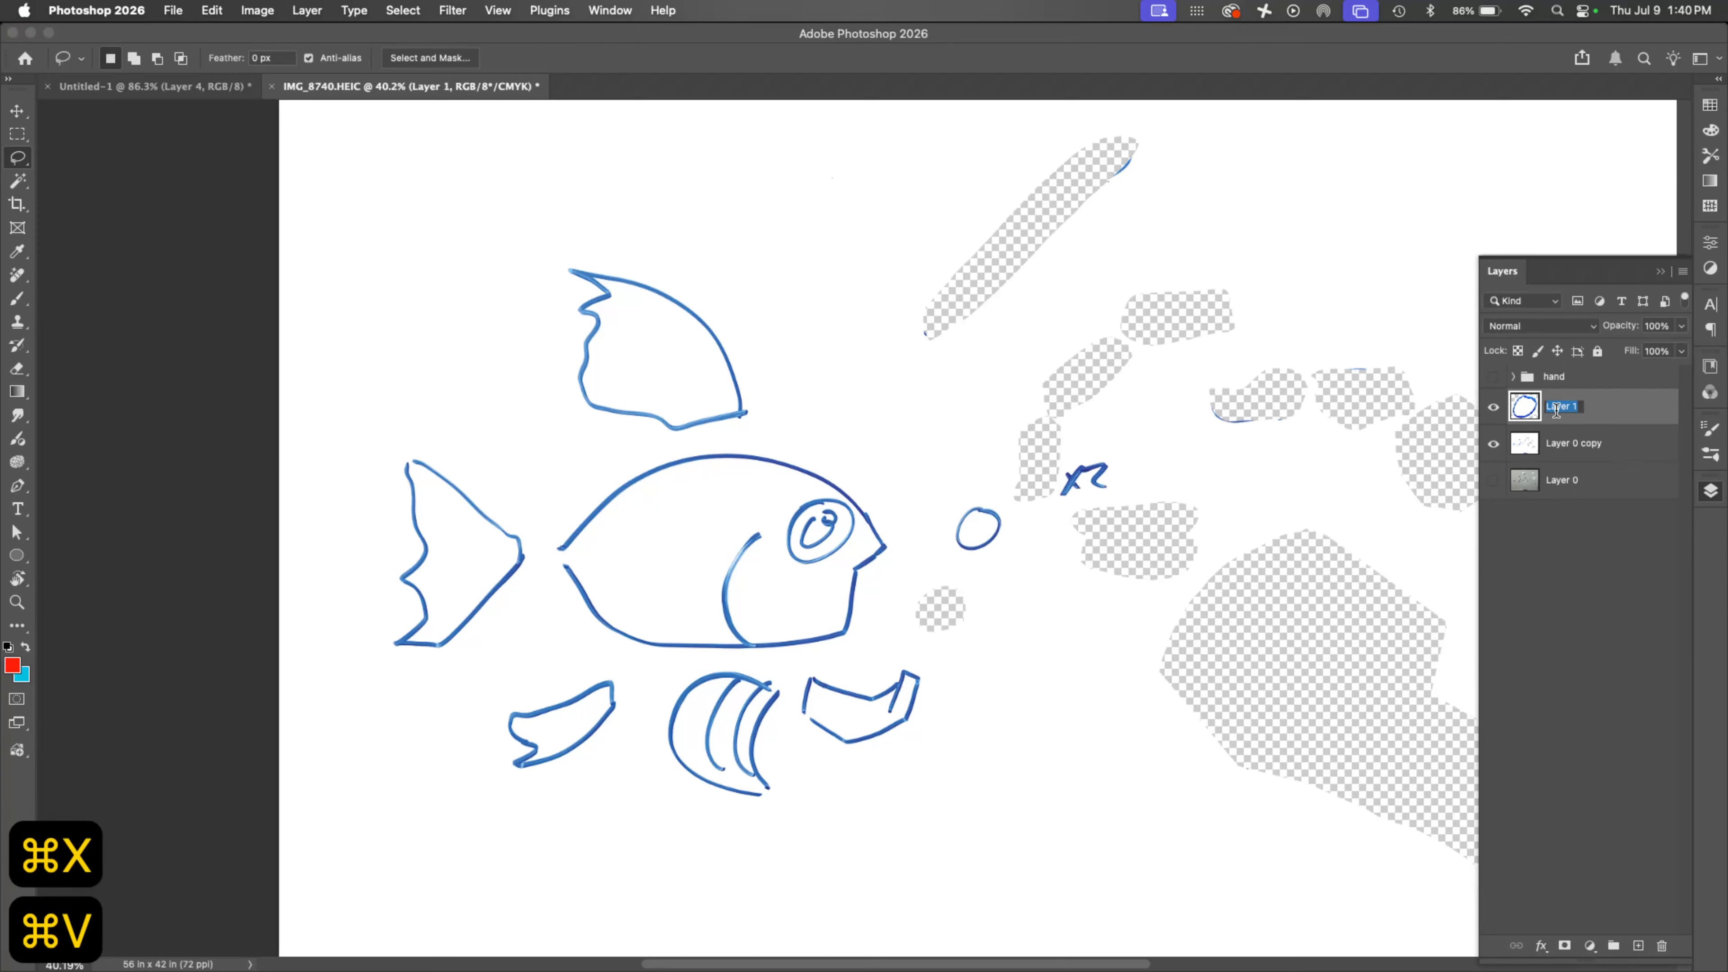
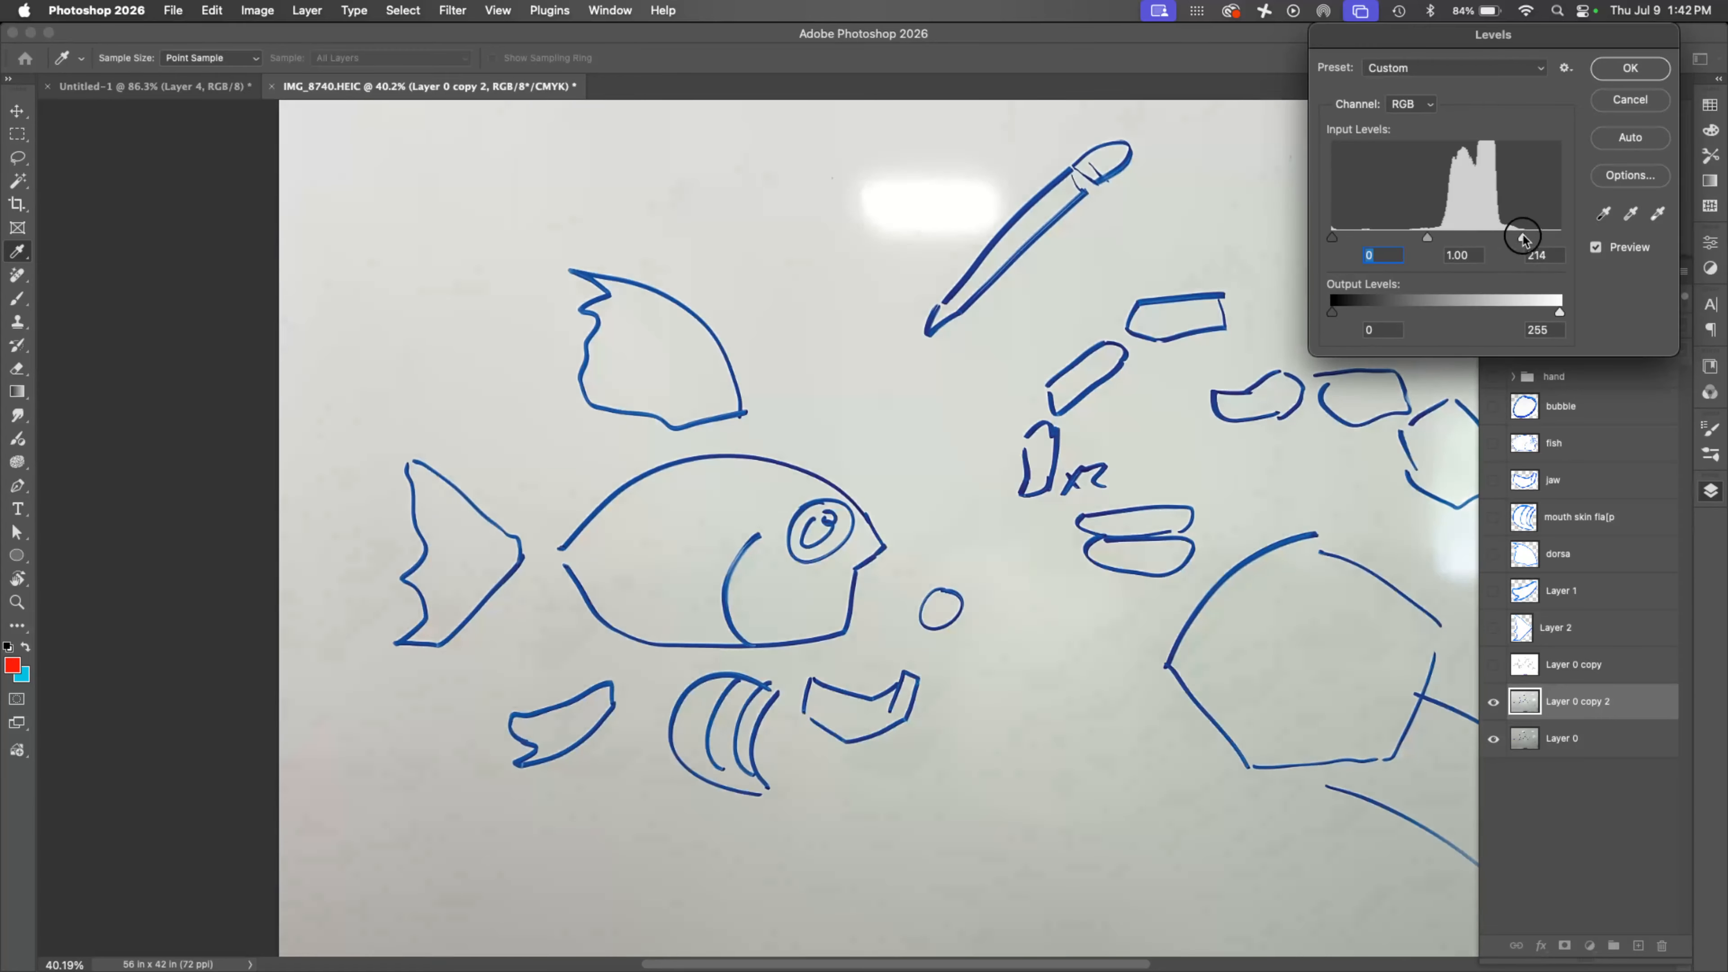
Step: Apply Levels to Layer 0 copy 2 with input black 43, midtone 0.37 and white 135
{"action": "mouse_move", "coordinate": [1332, 237]}
{"action": "left_mouse_down"}
{"action": "mouse_move", "coordinate": [1412, 239]}
{"action": "mouse_move", "coordinate": [1320, 237]}
{"action": "left_mouse_up"}
{"action": "mouse_move", "coordinate": [1447, 239]}
{"action": "left_mouse_down"}
{"action": "mouse_move", "coordinate": [1460, 241]}
{"action": "mouse_move", "coordinate": [1446, 239]}
{"action": "left_mouse_up"}
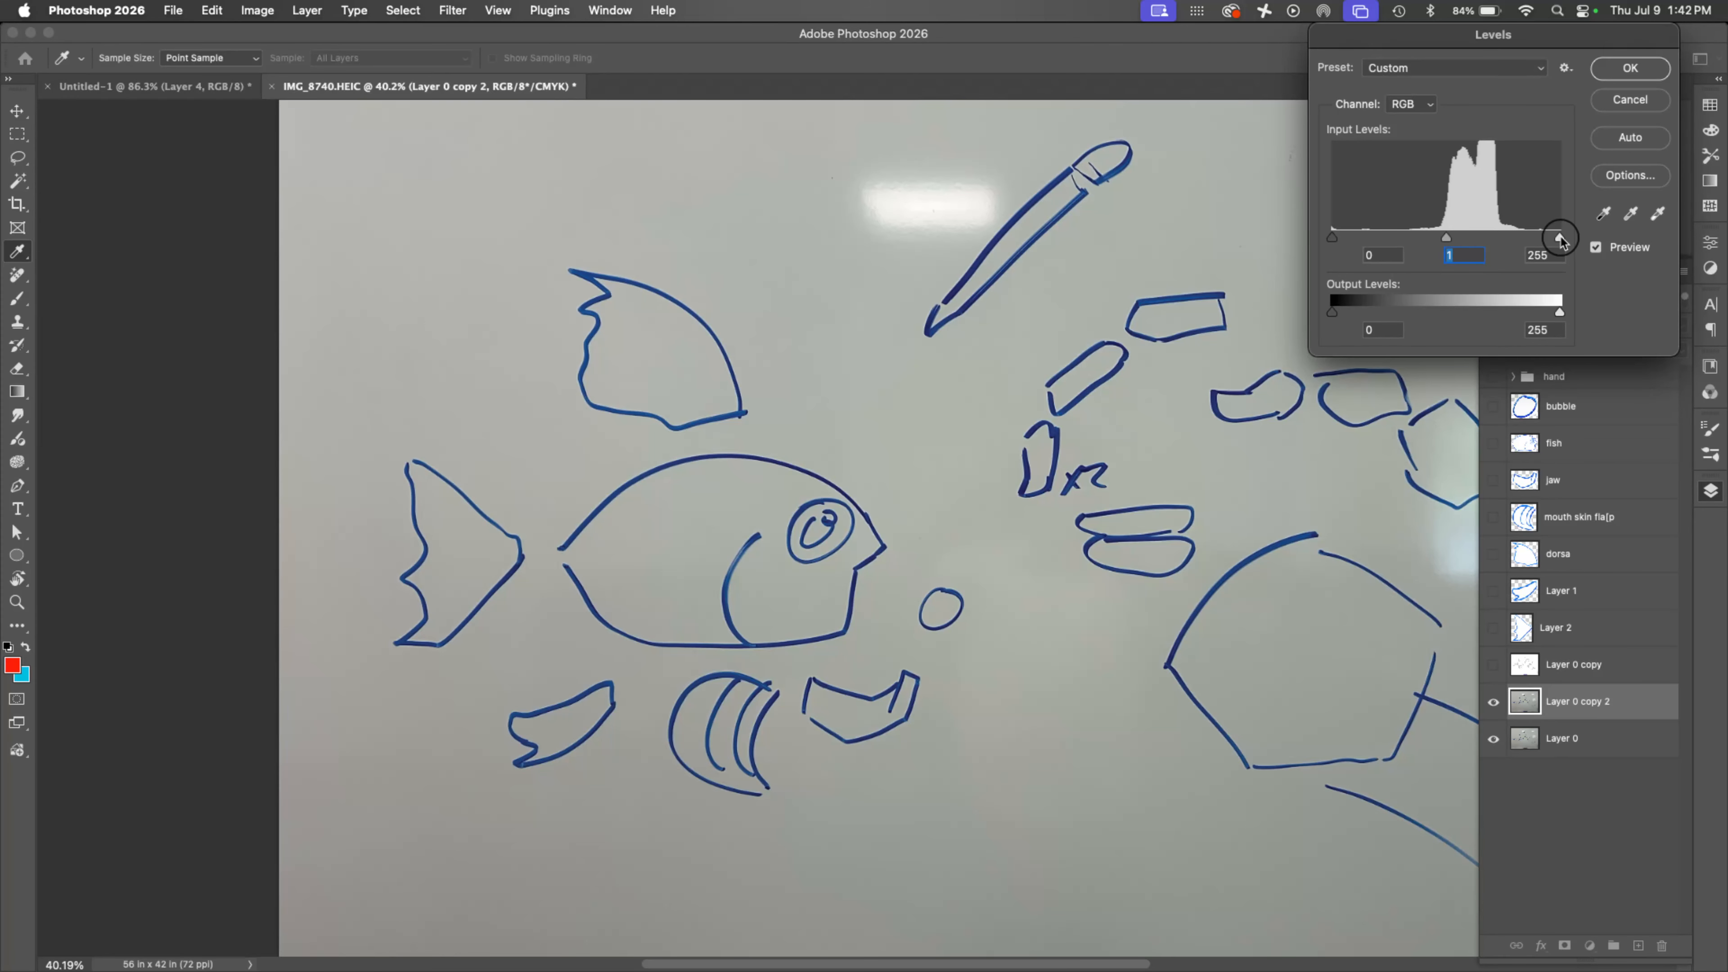
{"action": "left_click_drag", "start_coordinate": [1558, 240], "coordinate": [1461, 237]}
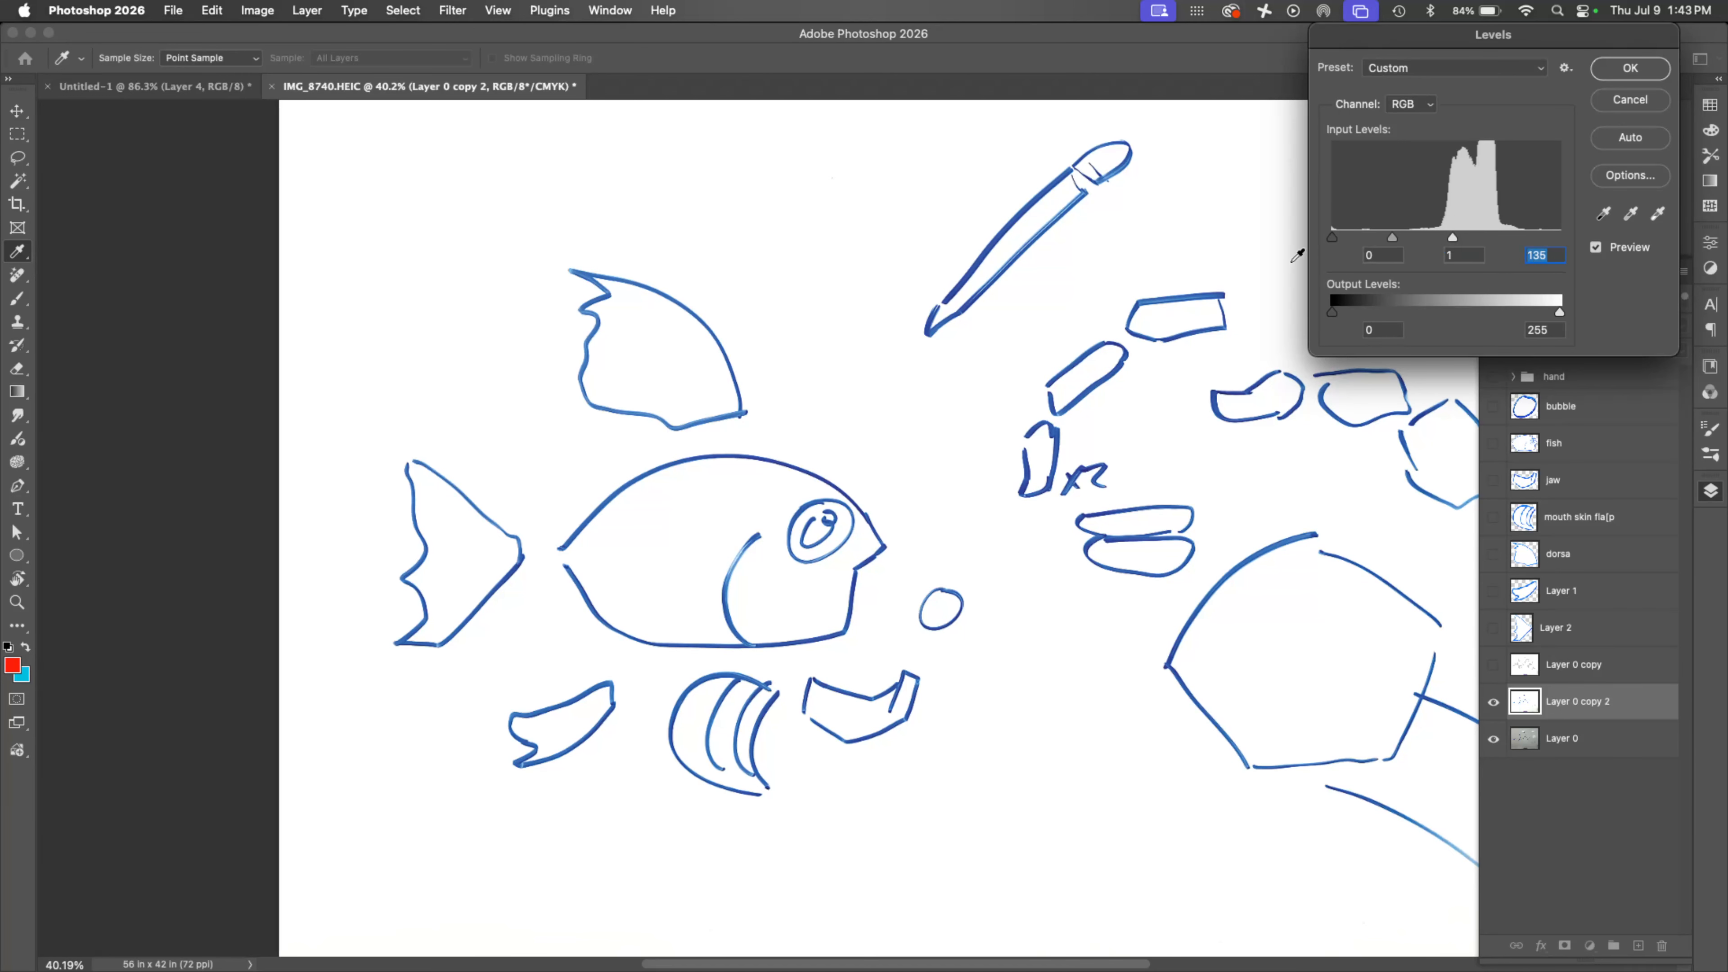
{"action": "left_click_drag", "start_coordinate": [1391, 243], "coordinate": [1350, 243]}
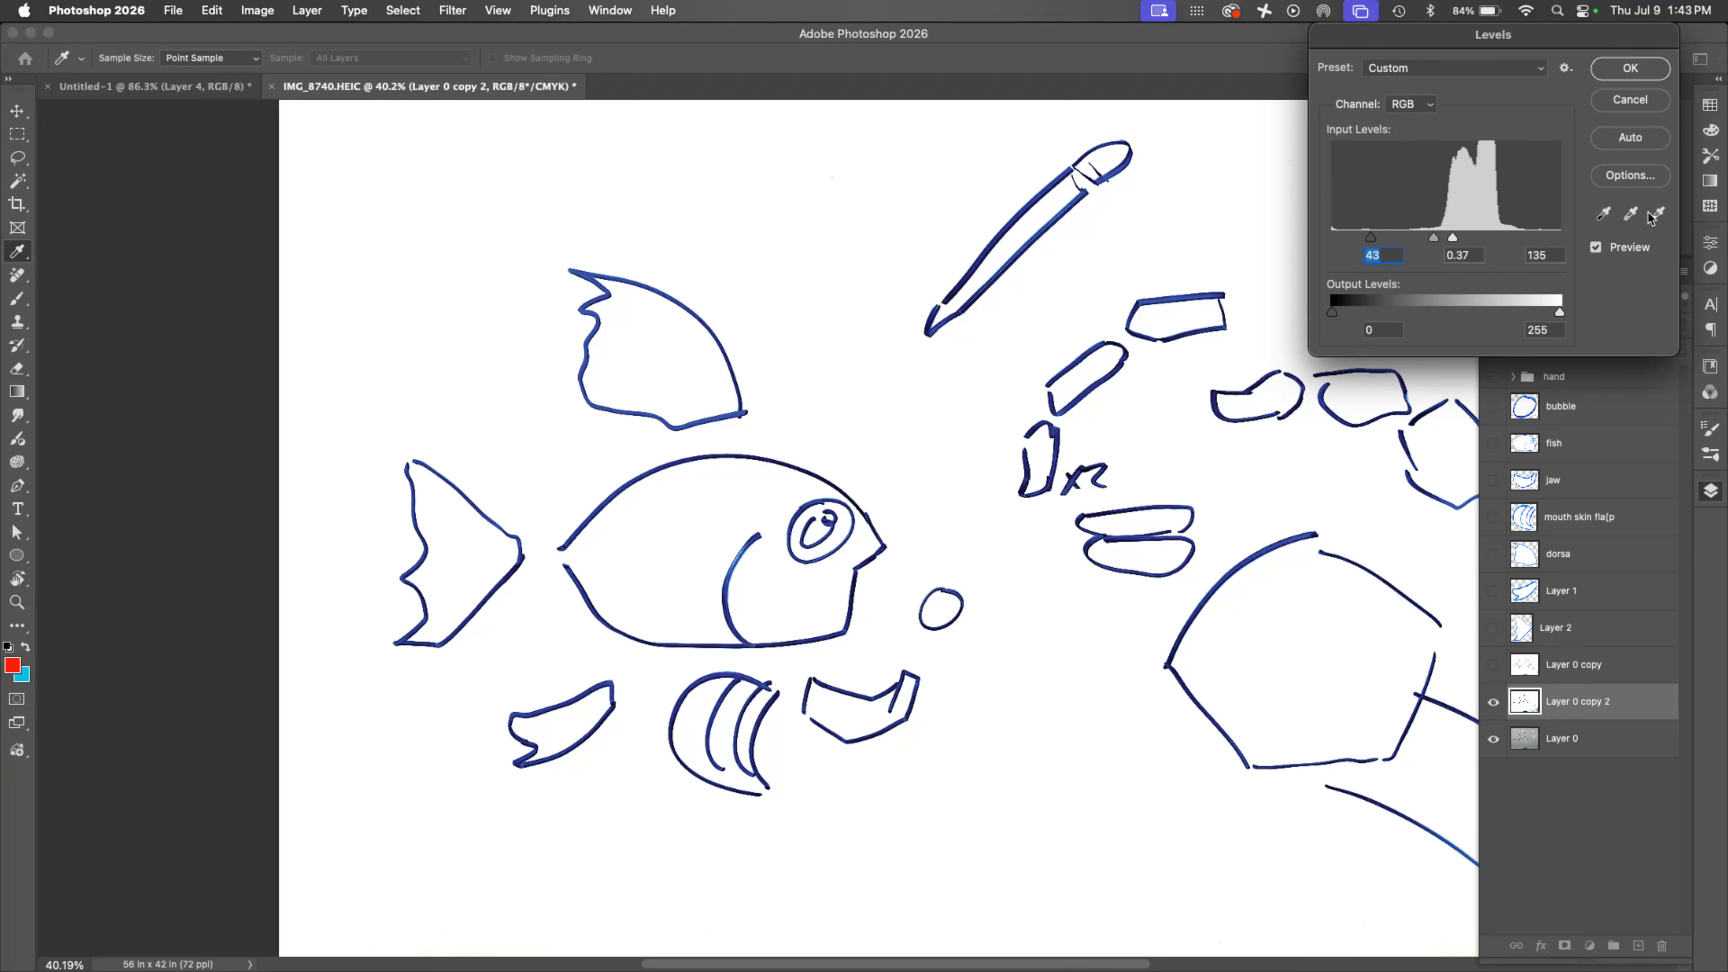
{"action": "key", "text": "Return"}
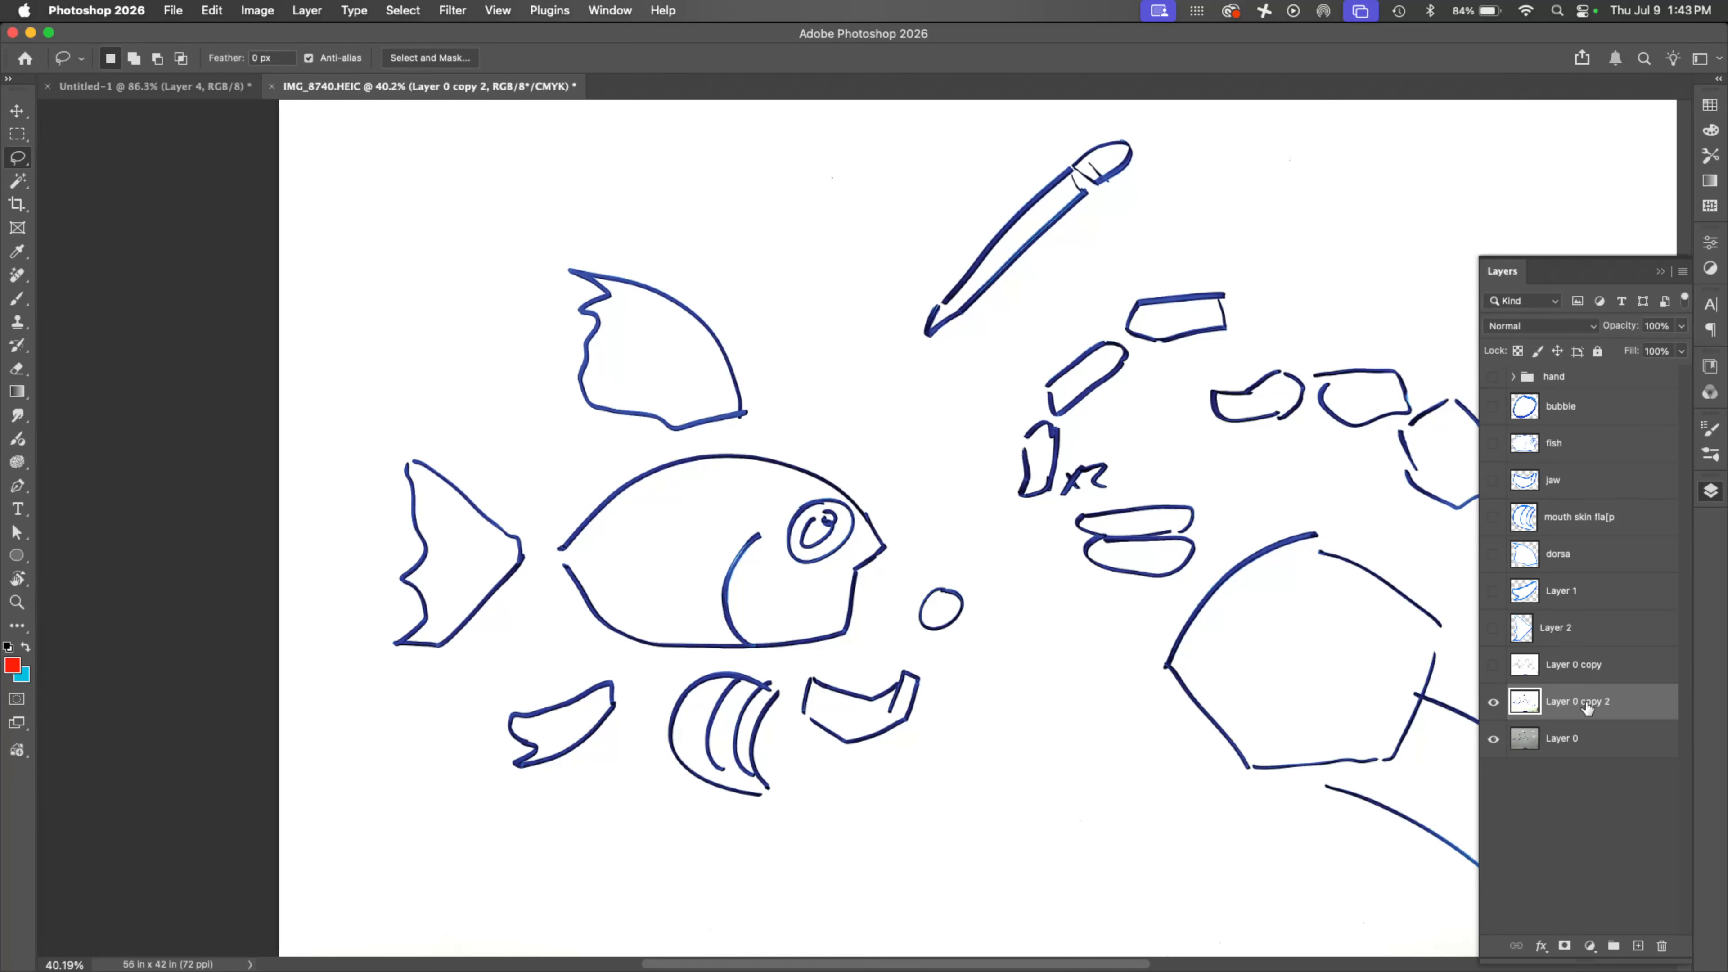
{"action": "right_click", "coordinate": [1609, 710]}
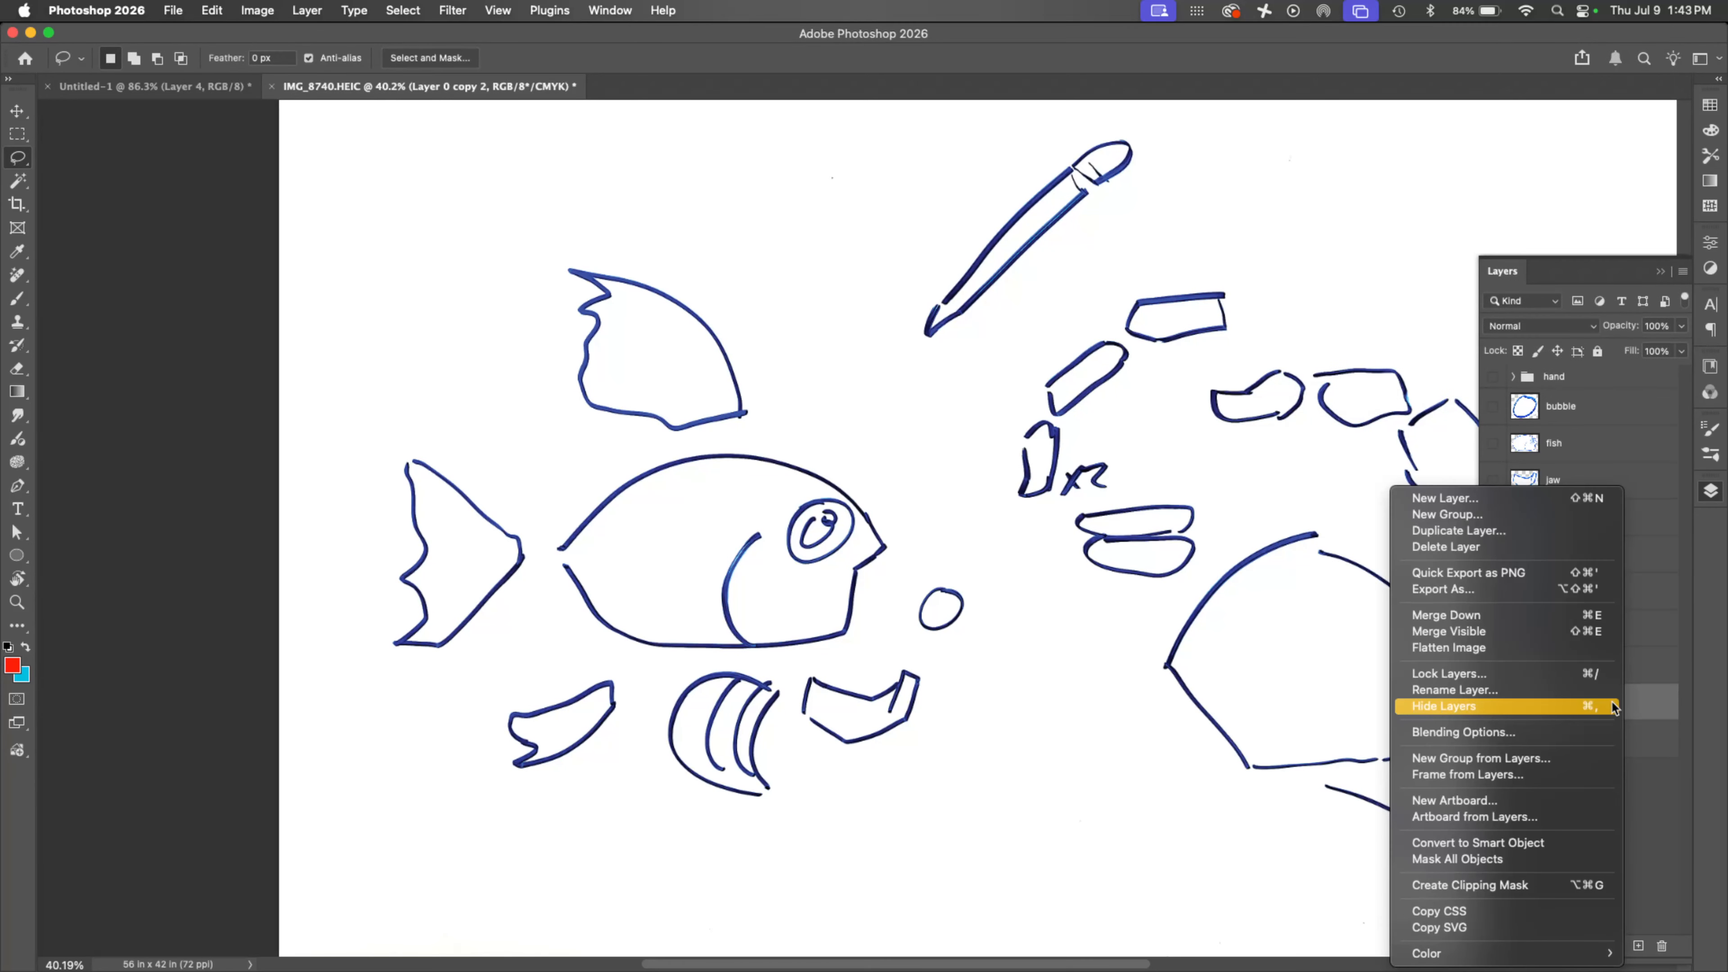
{"action": "left_click", "coordinate": [1564, 731]}
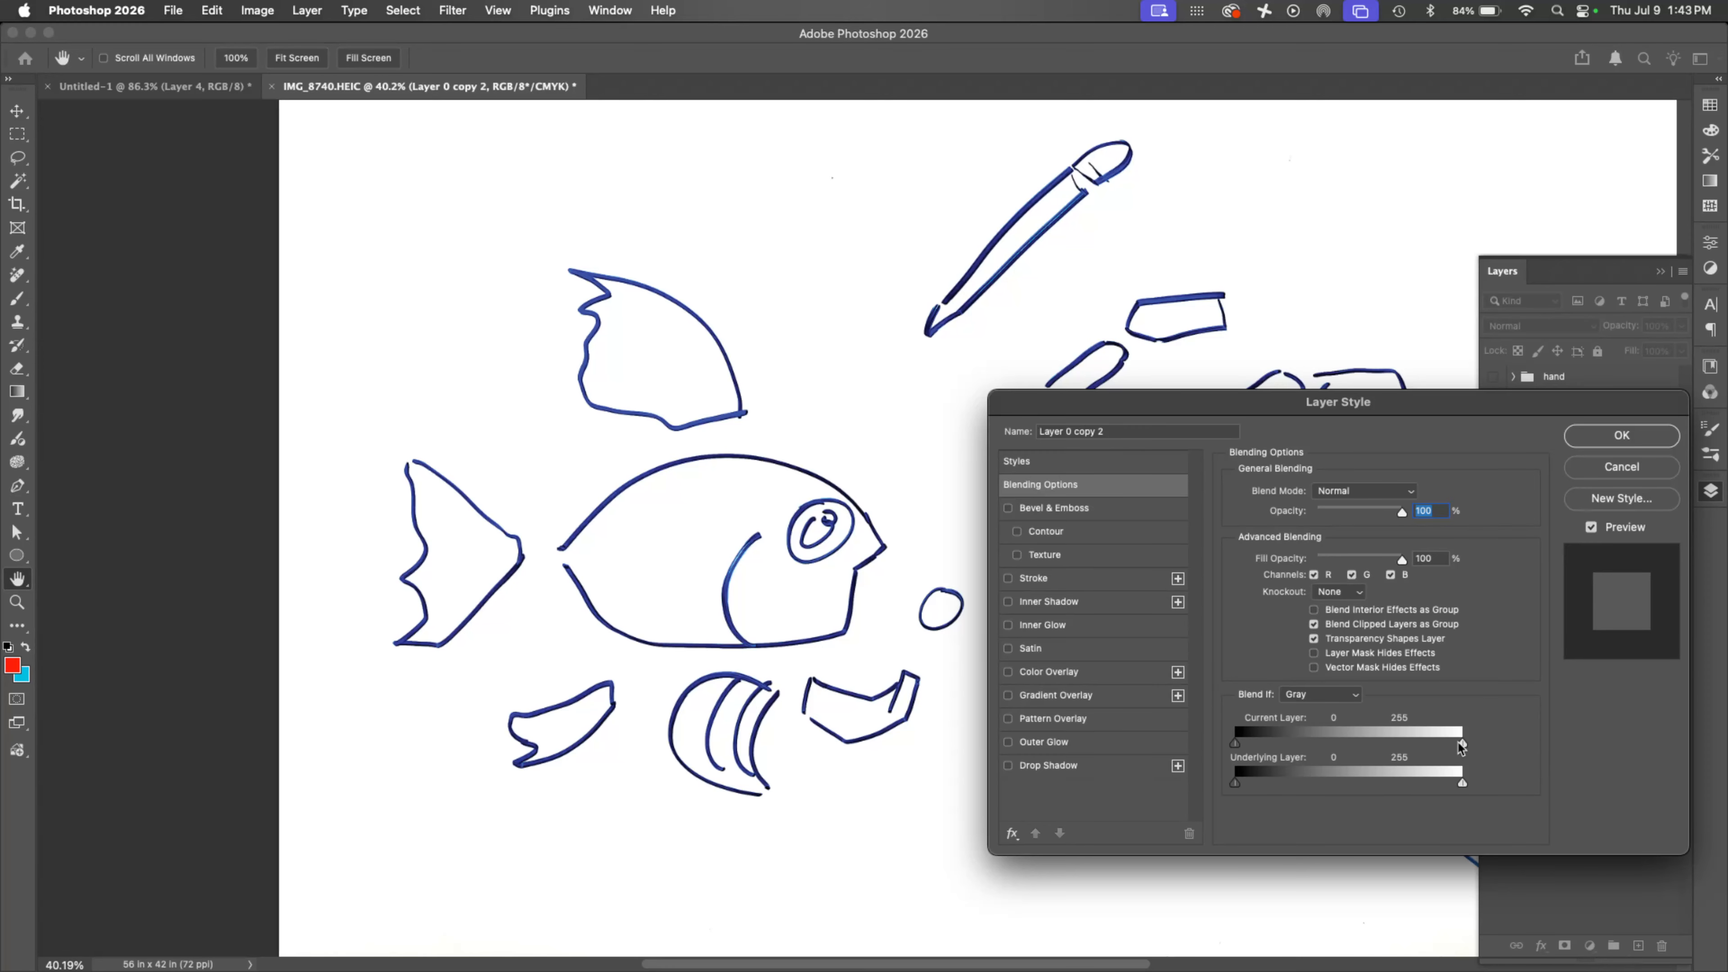
{"action": "mouse_move", "coordinate": [1461, 746]}
{"action": "left_mouse_down"}
{"action": "mouse_move", "coordinate": [1424, 744]}
{"action": "mouse_move", "coordinate": [1491, 743]}
{"action": "left_mouse_up"}
{"action": "left_click", "coordinate": [1644, 468]}
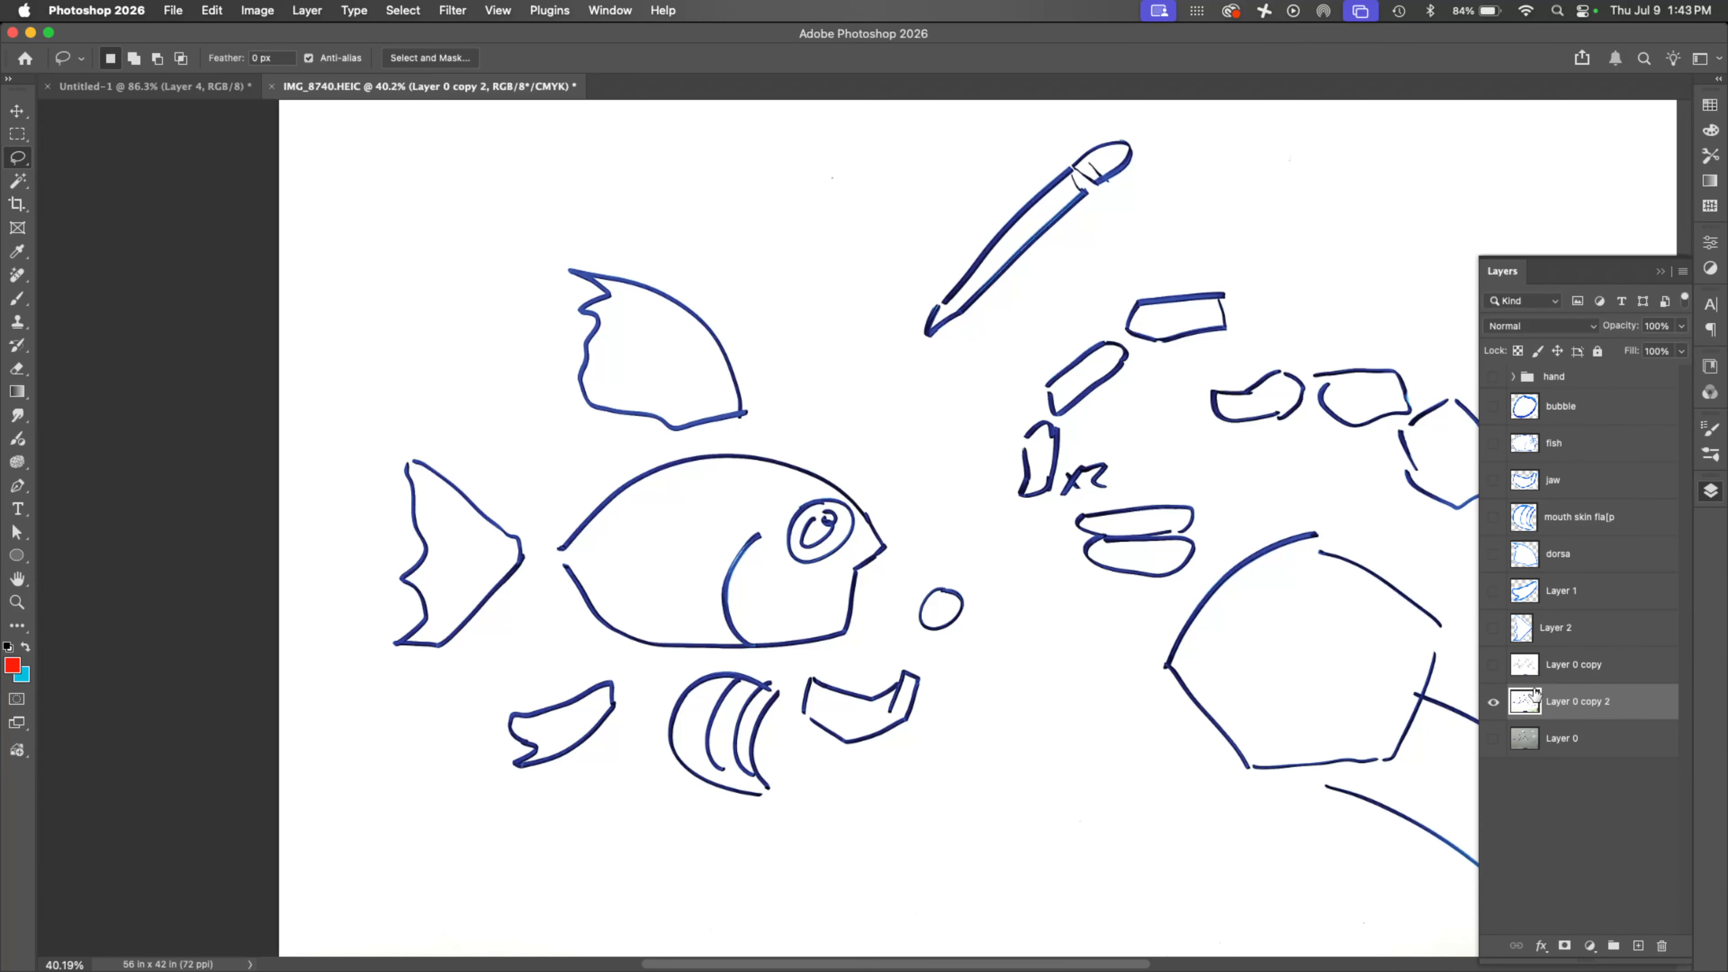
Step: Add a red Solid Color fill layer (f80600) beneath Layer 0 copy 2, and select Layer 0 copy 2
{"action": "left_click", "coordinate": [1588, 946]}
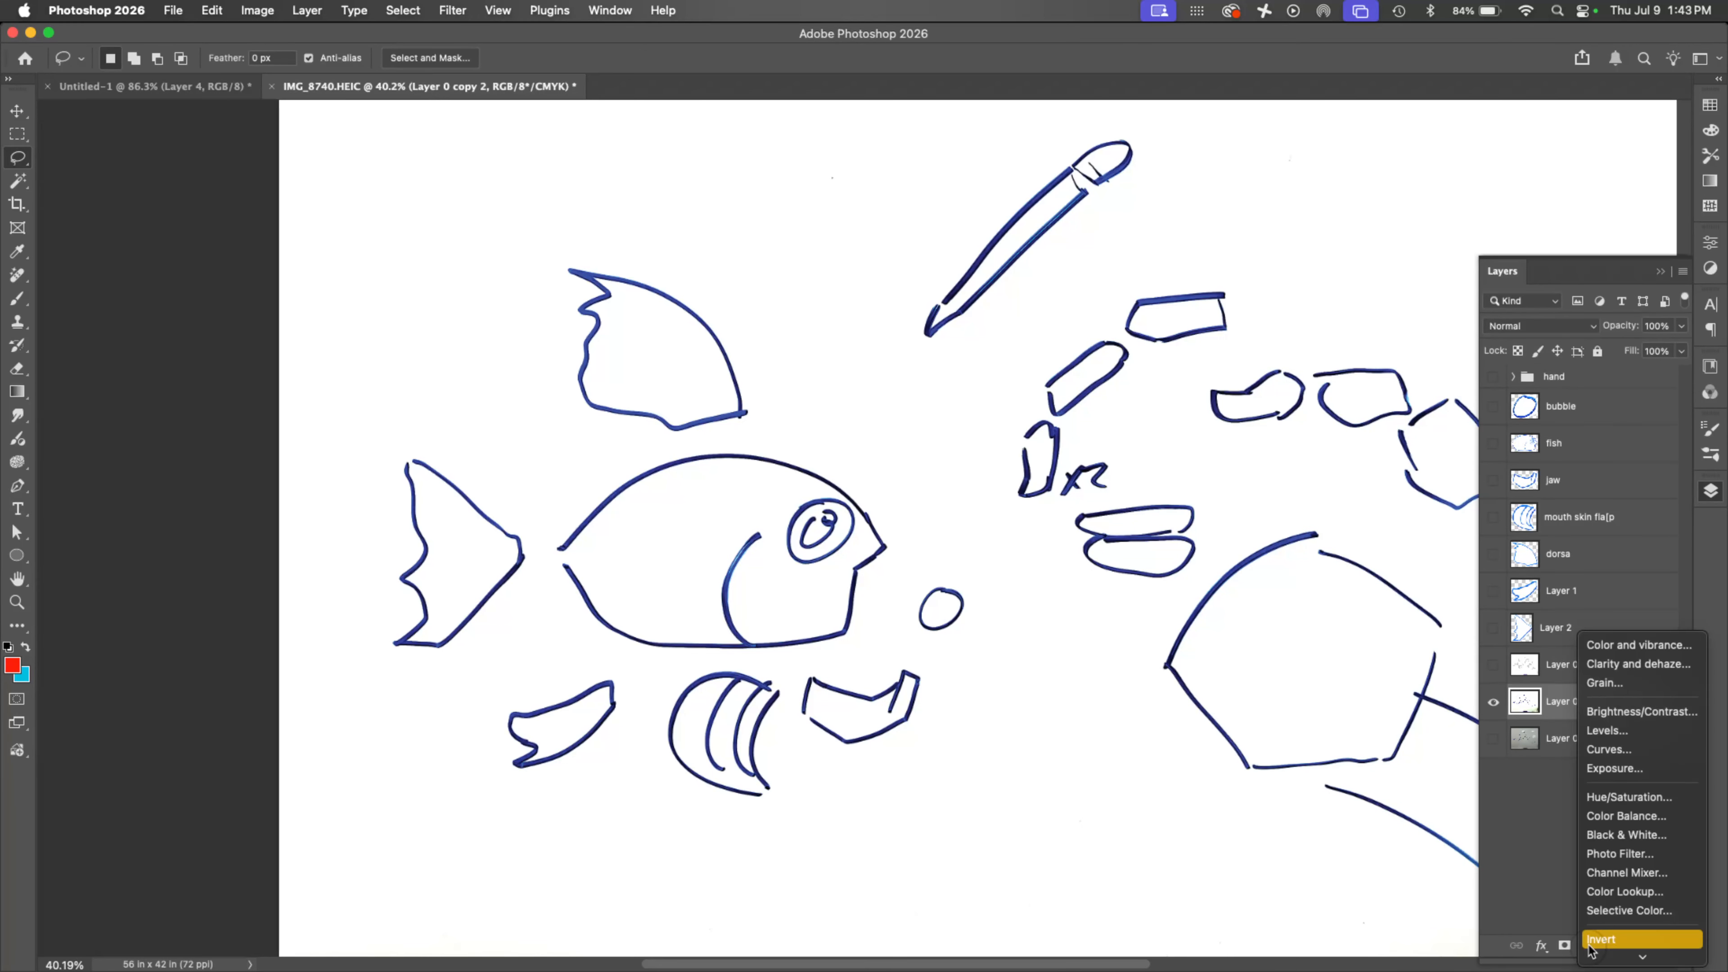
{"action": "mouse_move", "coordinate": [1641, 957]}
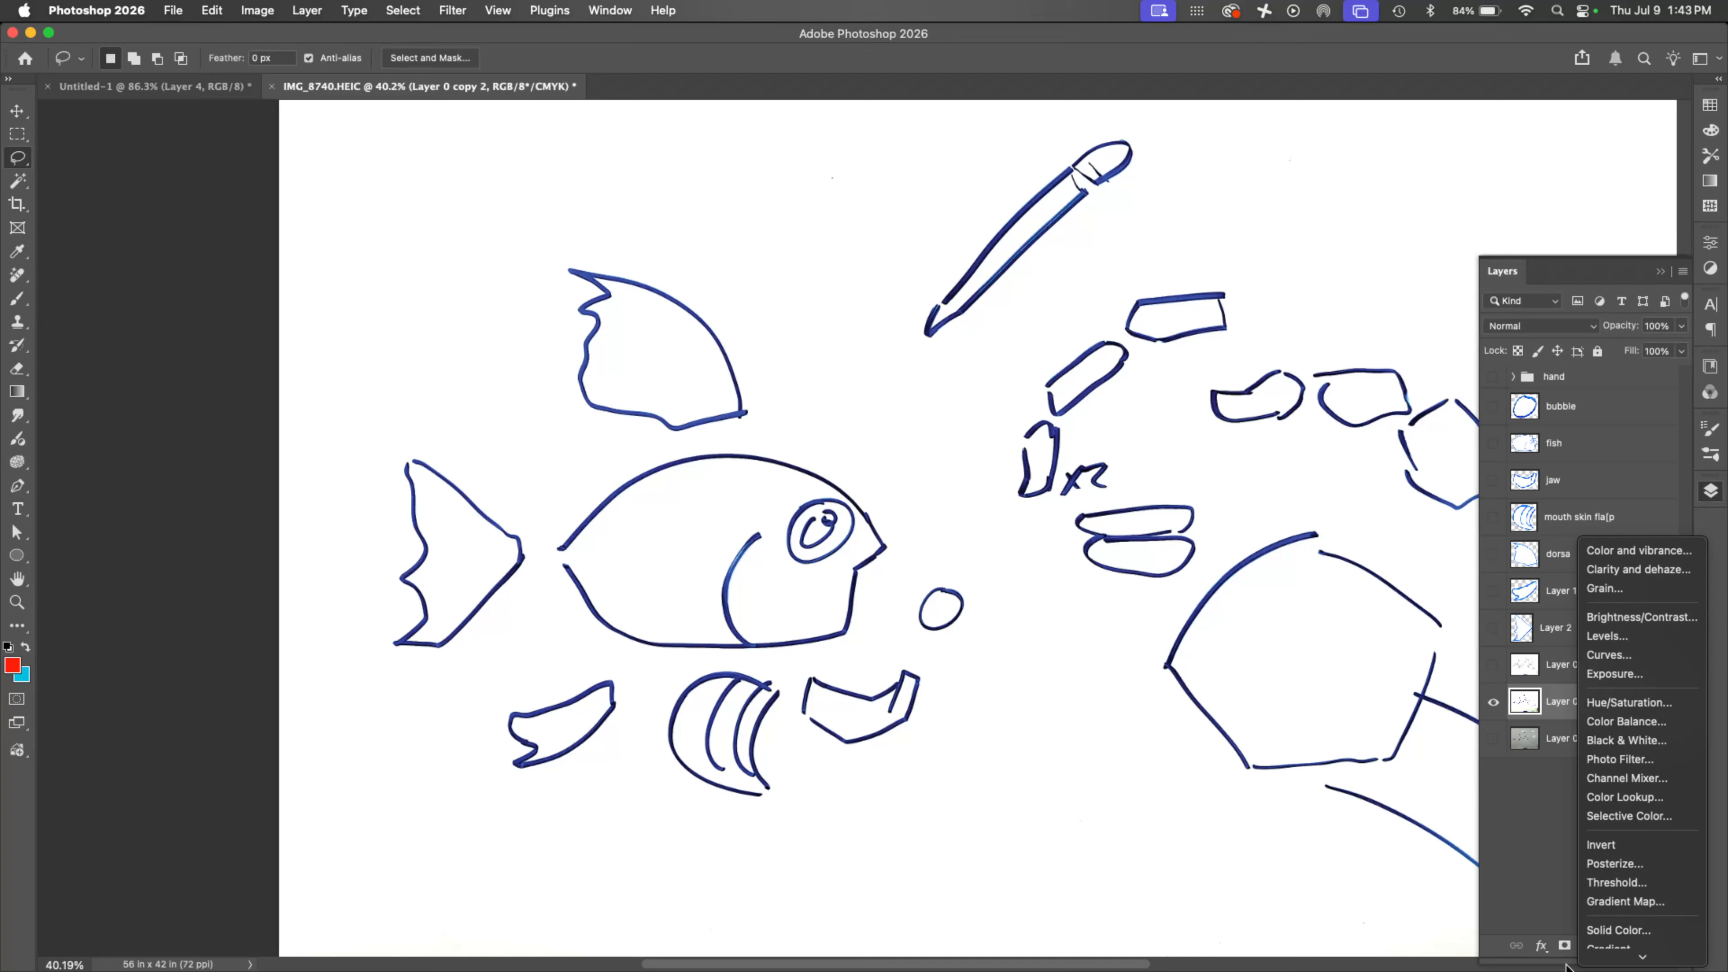
{"action": "left_click", "coordinate": [1618, 912]}
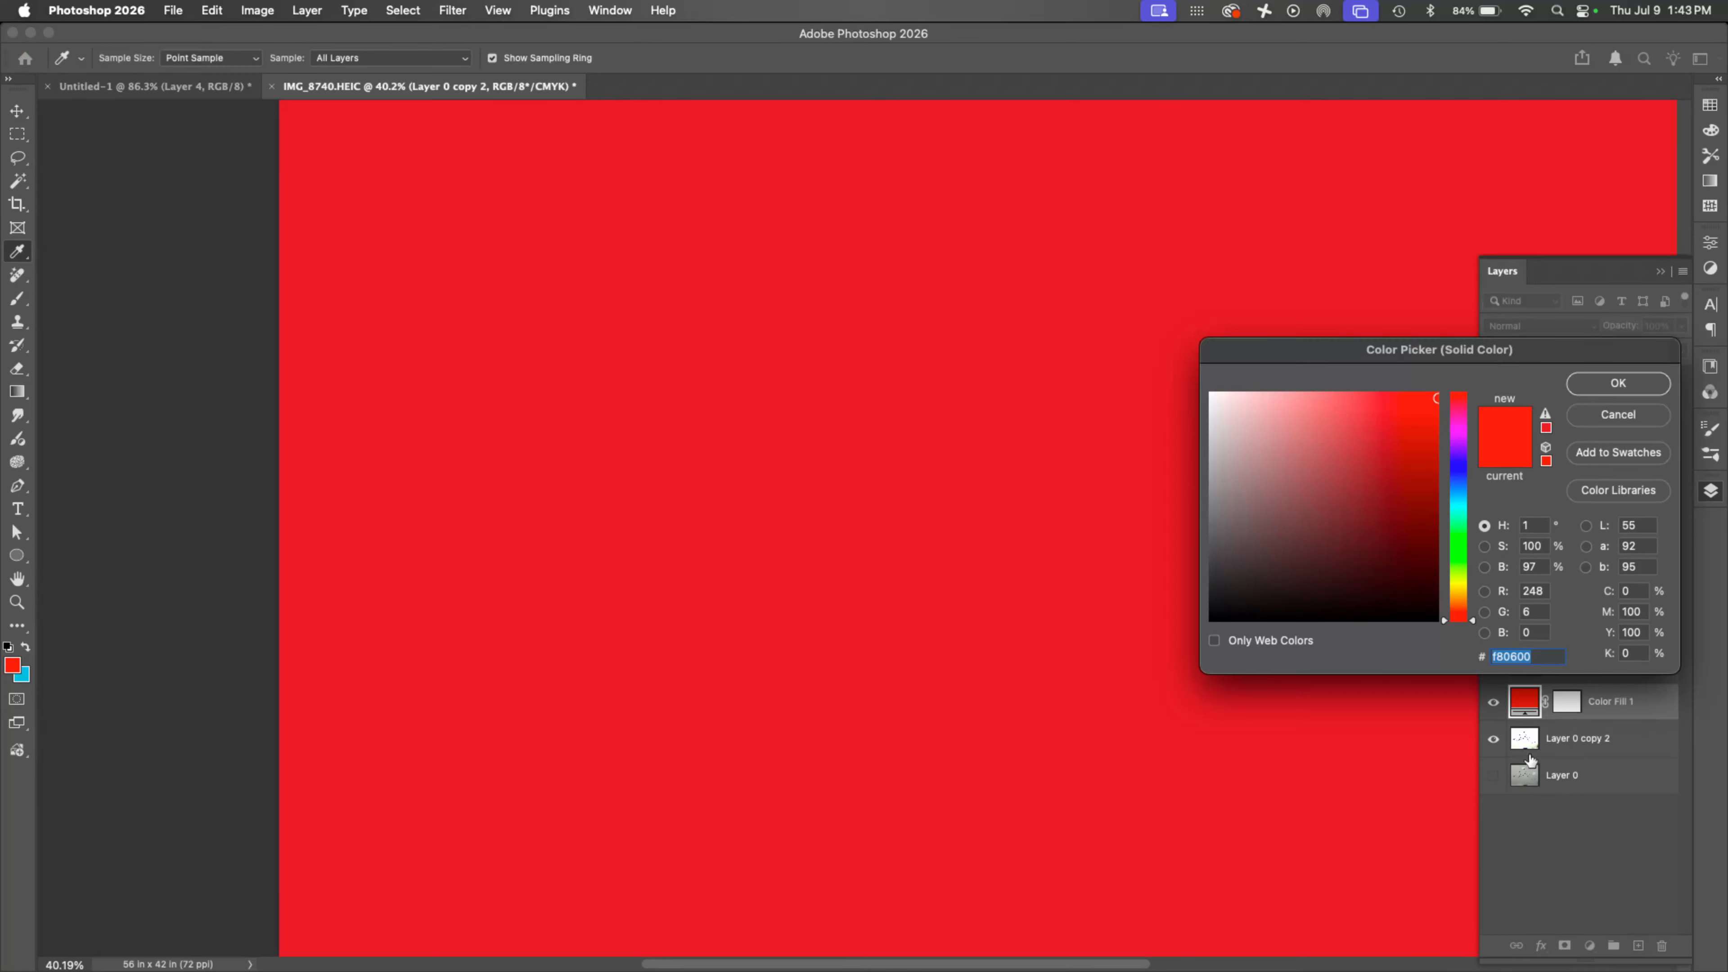
{"action": "left_click", "coordinate": [1618, 417]}
{"action": "left_click_drag", "start_coordinate": [1592, 702], "coordinate": [1595, 744]}
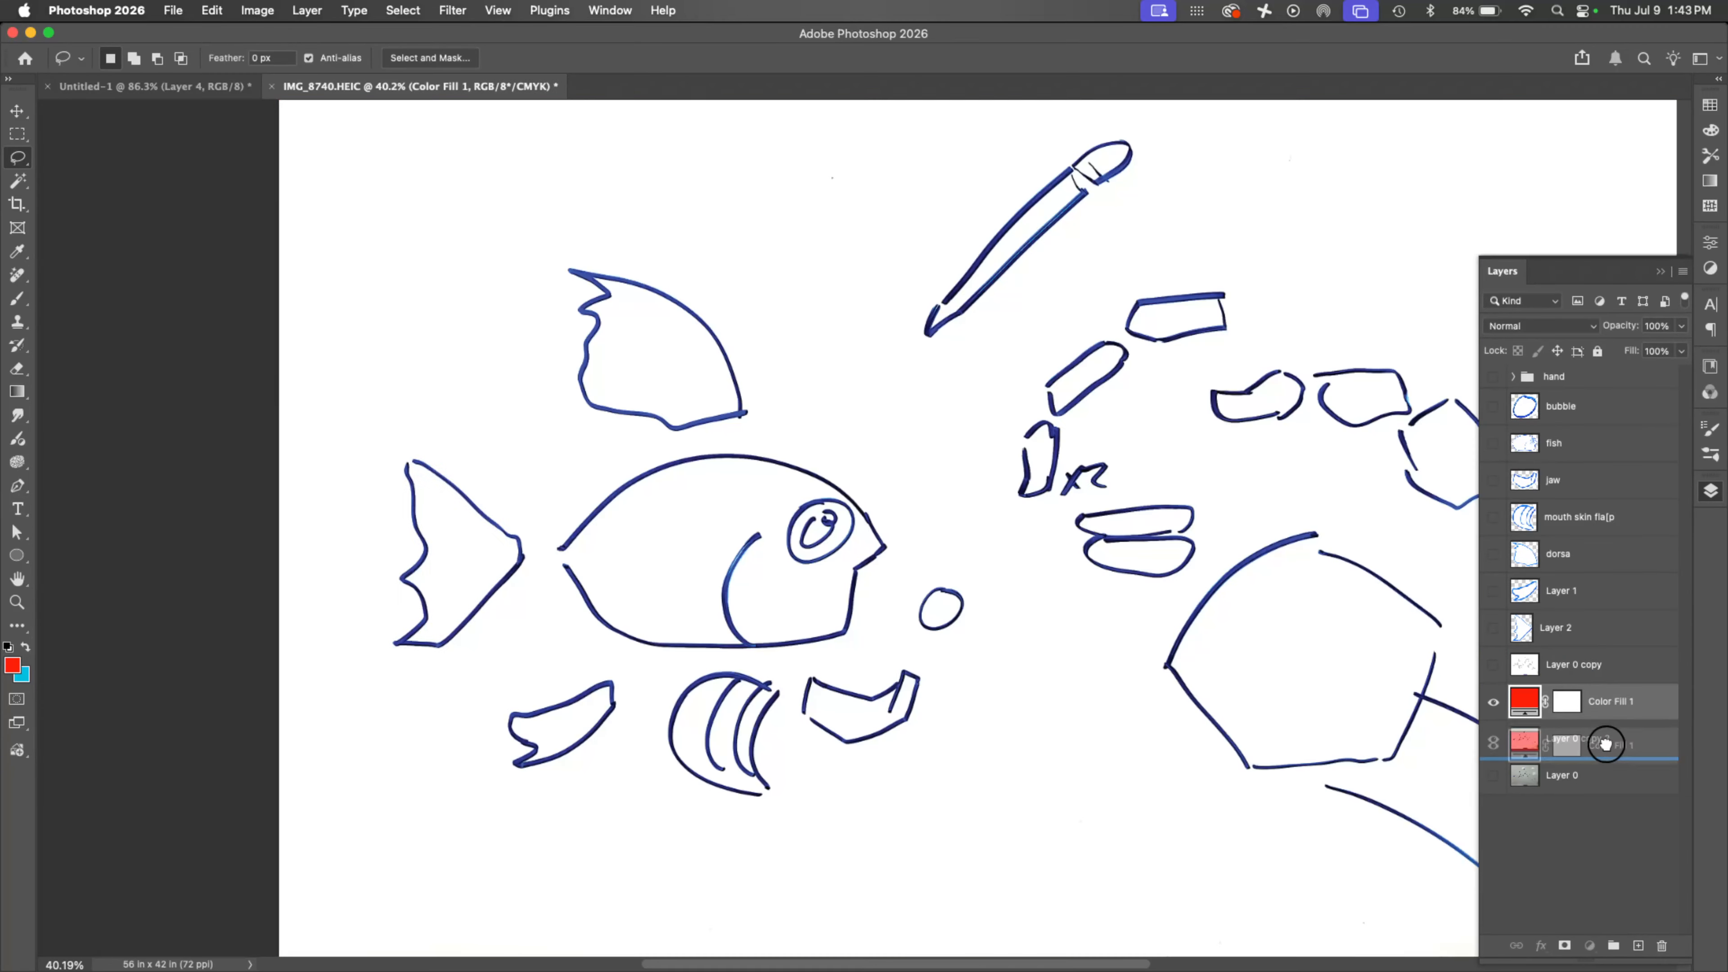
{"action": "left_click", "coordinate": [1591, 708]}
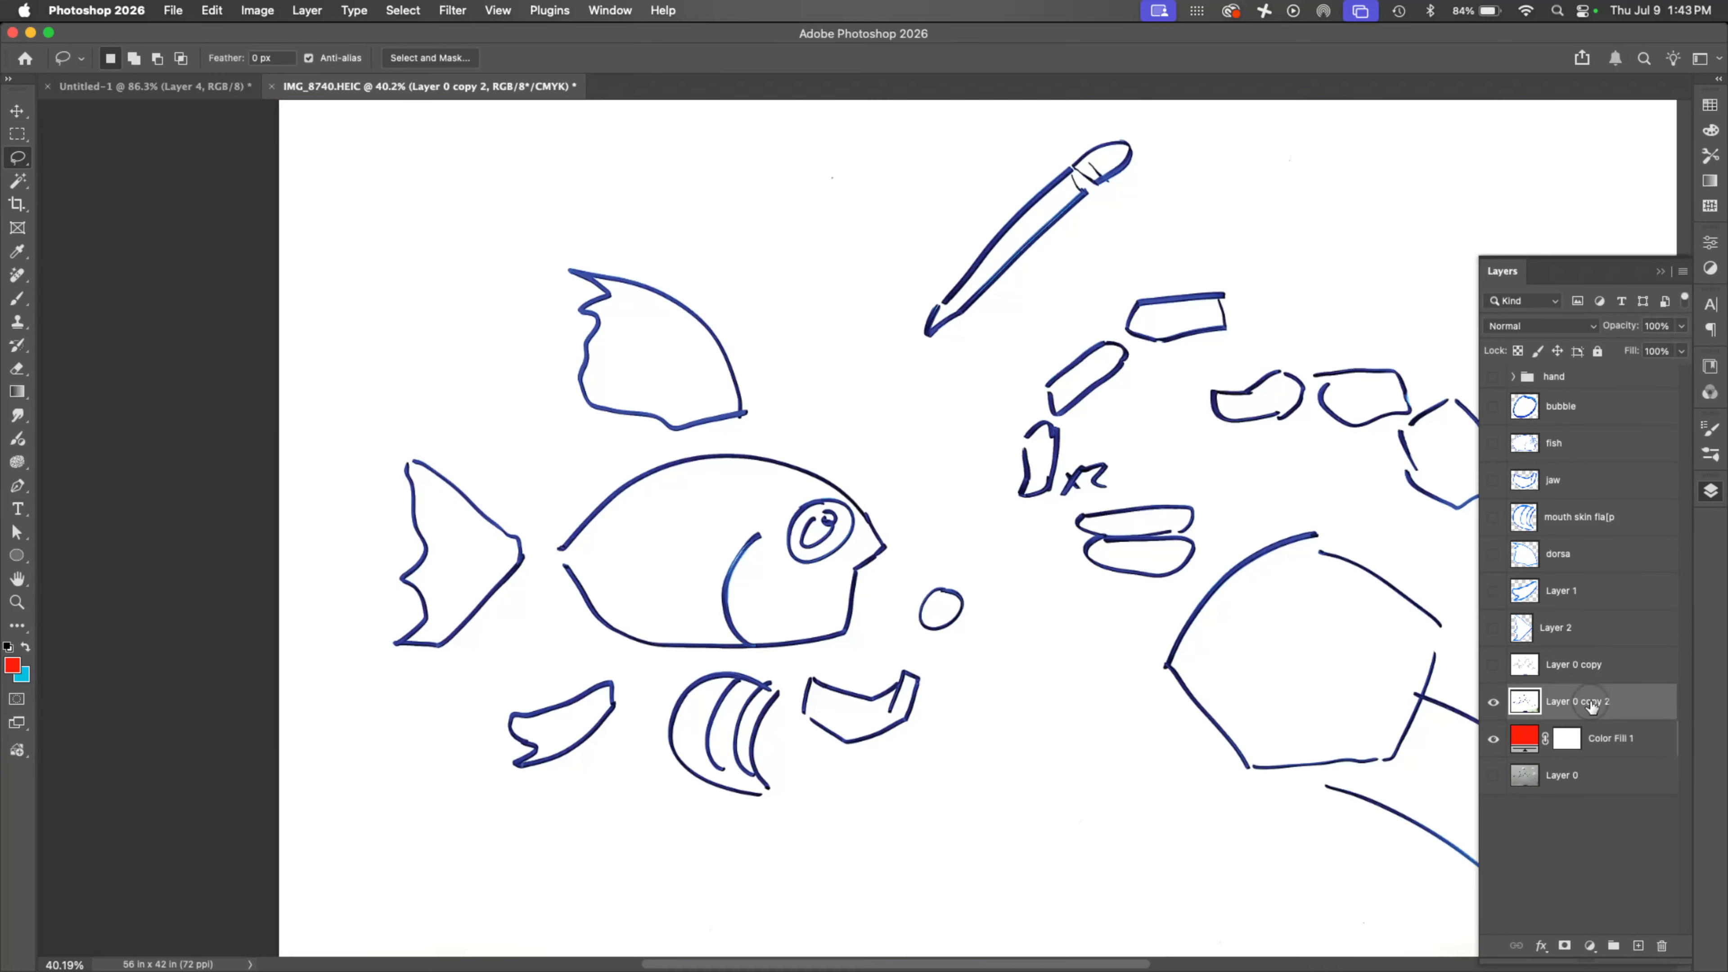
{"action": "right_click", "coordinate": [1621, 710]}
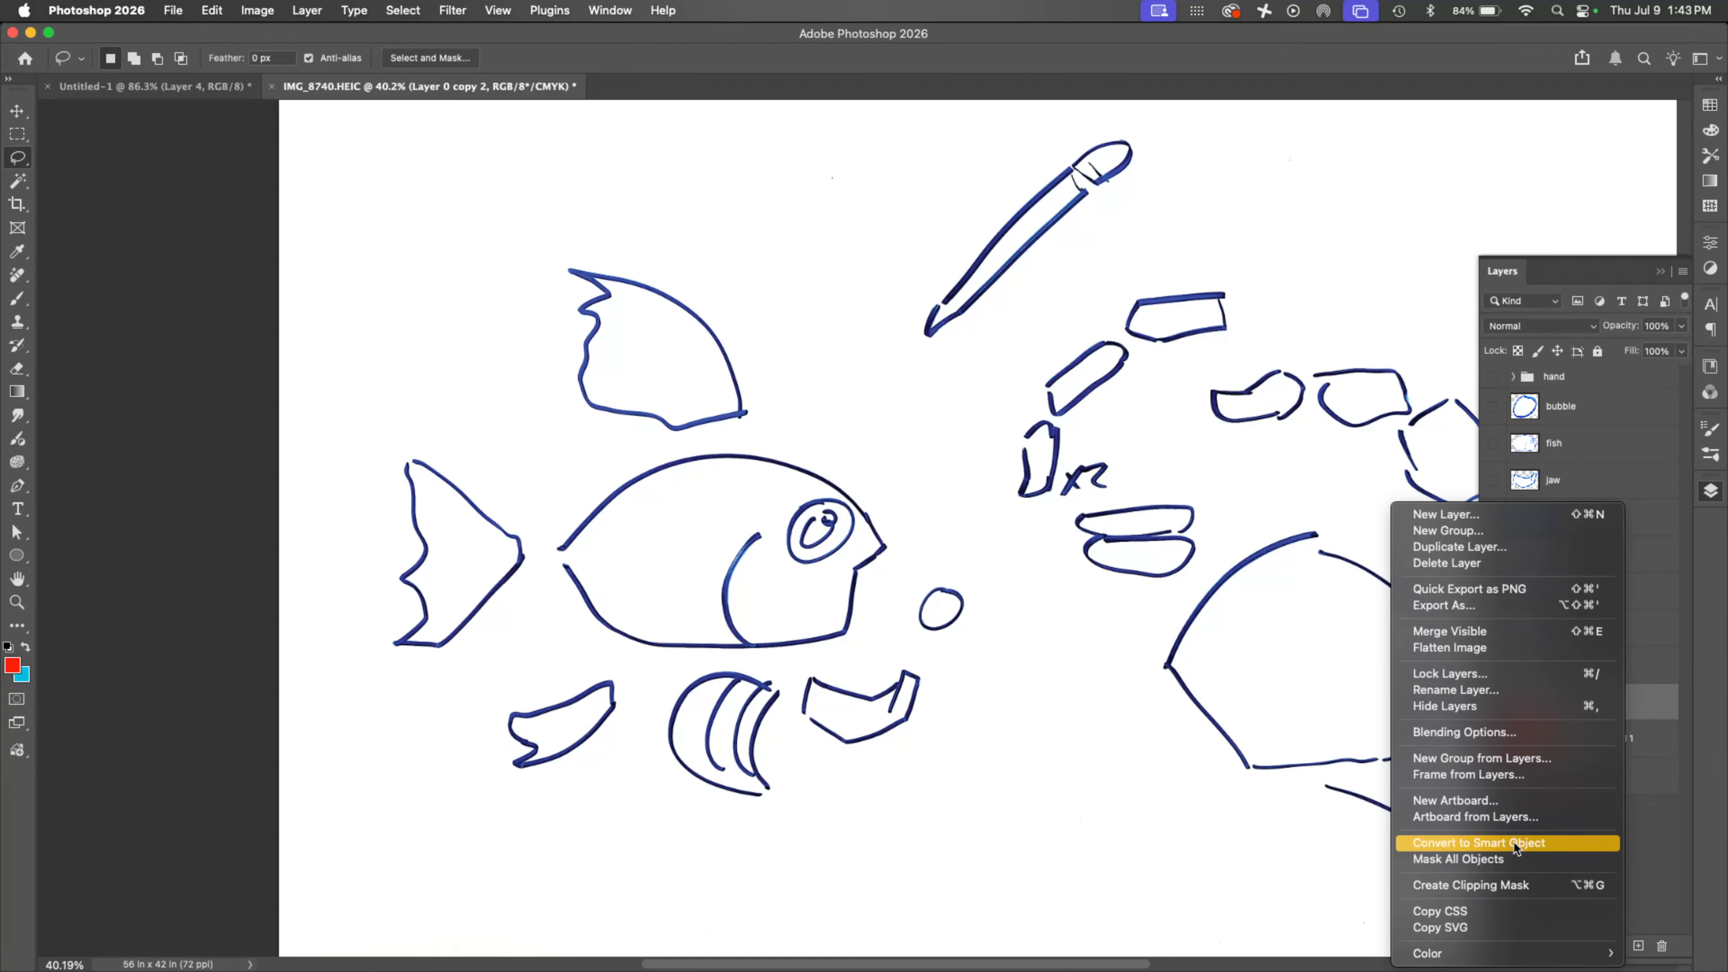
{"action": "left_click", "coordinate": [1522, 729]}
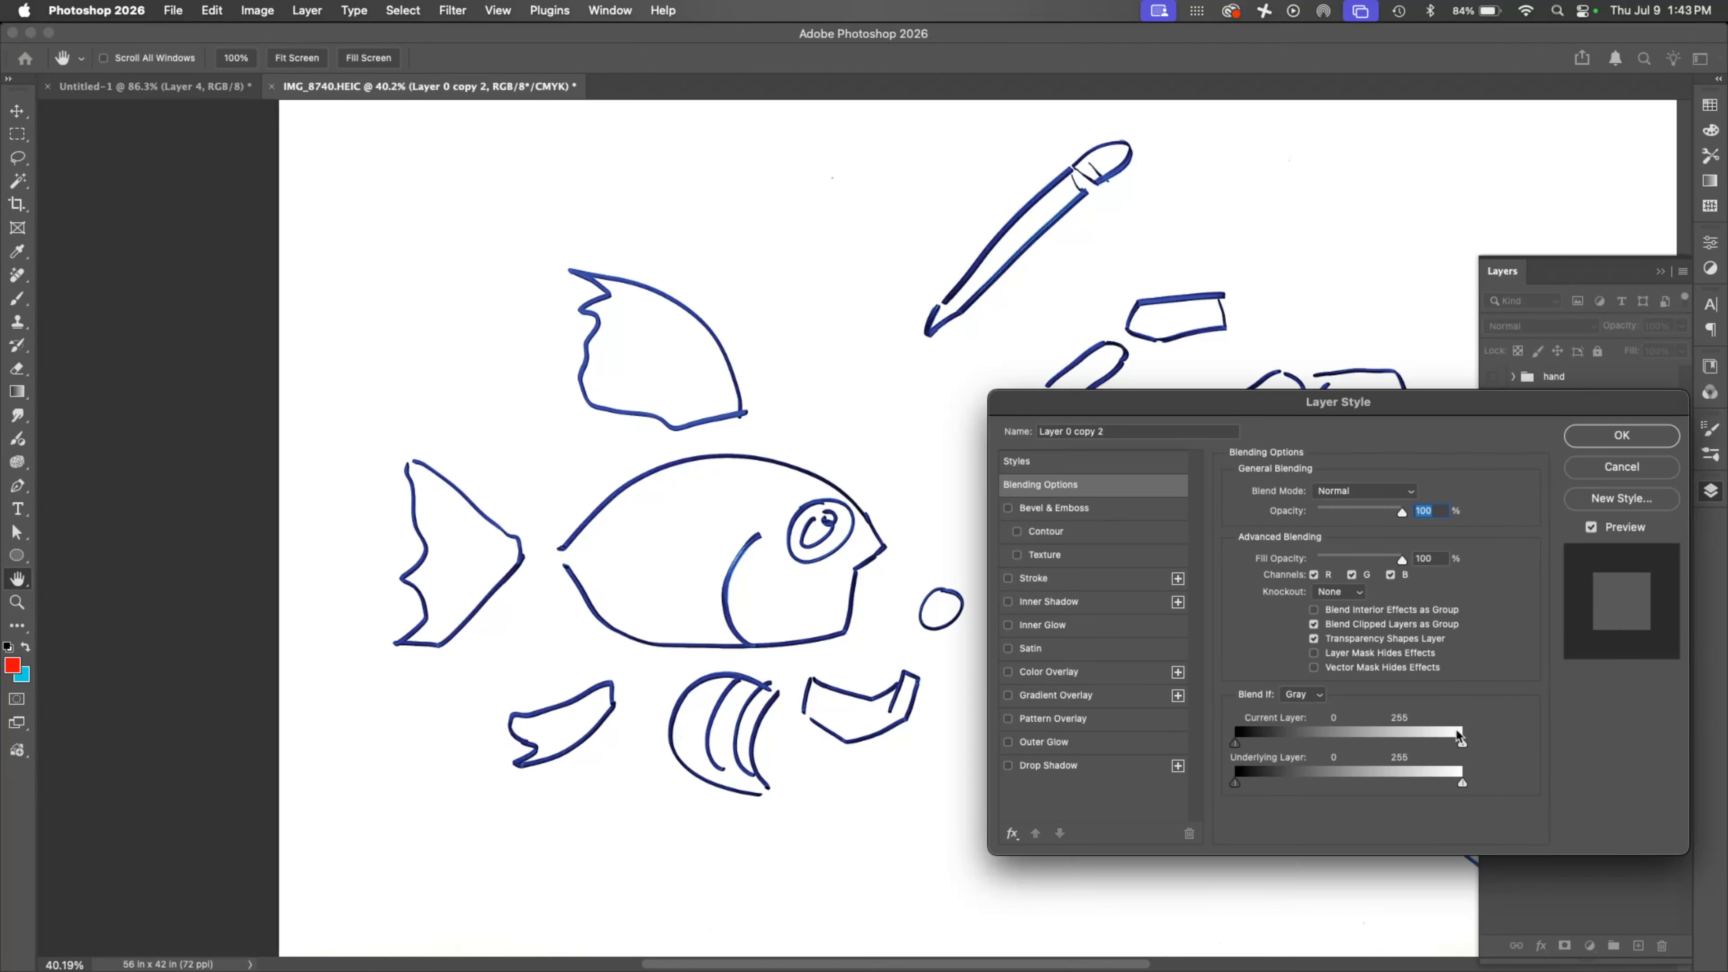
{"action": "mouse_move", "coordinate": [1462, 746]}
{"action": "left_mouse_down"}
{"action": "mouse_move", "coordinate": [1389, 745]}
{"action": "mouse_move", "coordinate": [1452, 732]}
{"action": "left_mouse_up"}
{"action": "left_click_drag", "start_coordinate": [1234, 744], "coordinate": [1149, 746]}
{"action": "left_click", "coordinate": [1644, 476]}
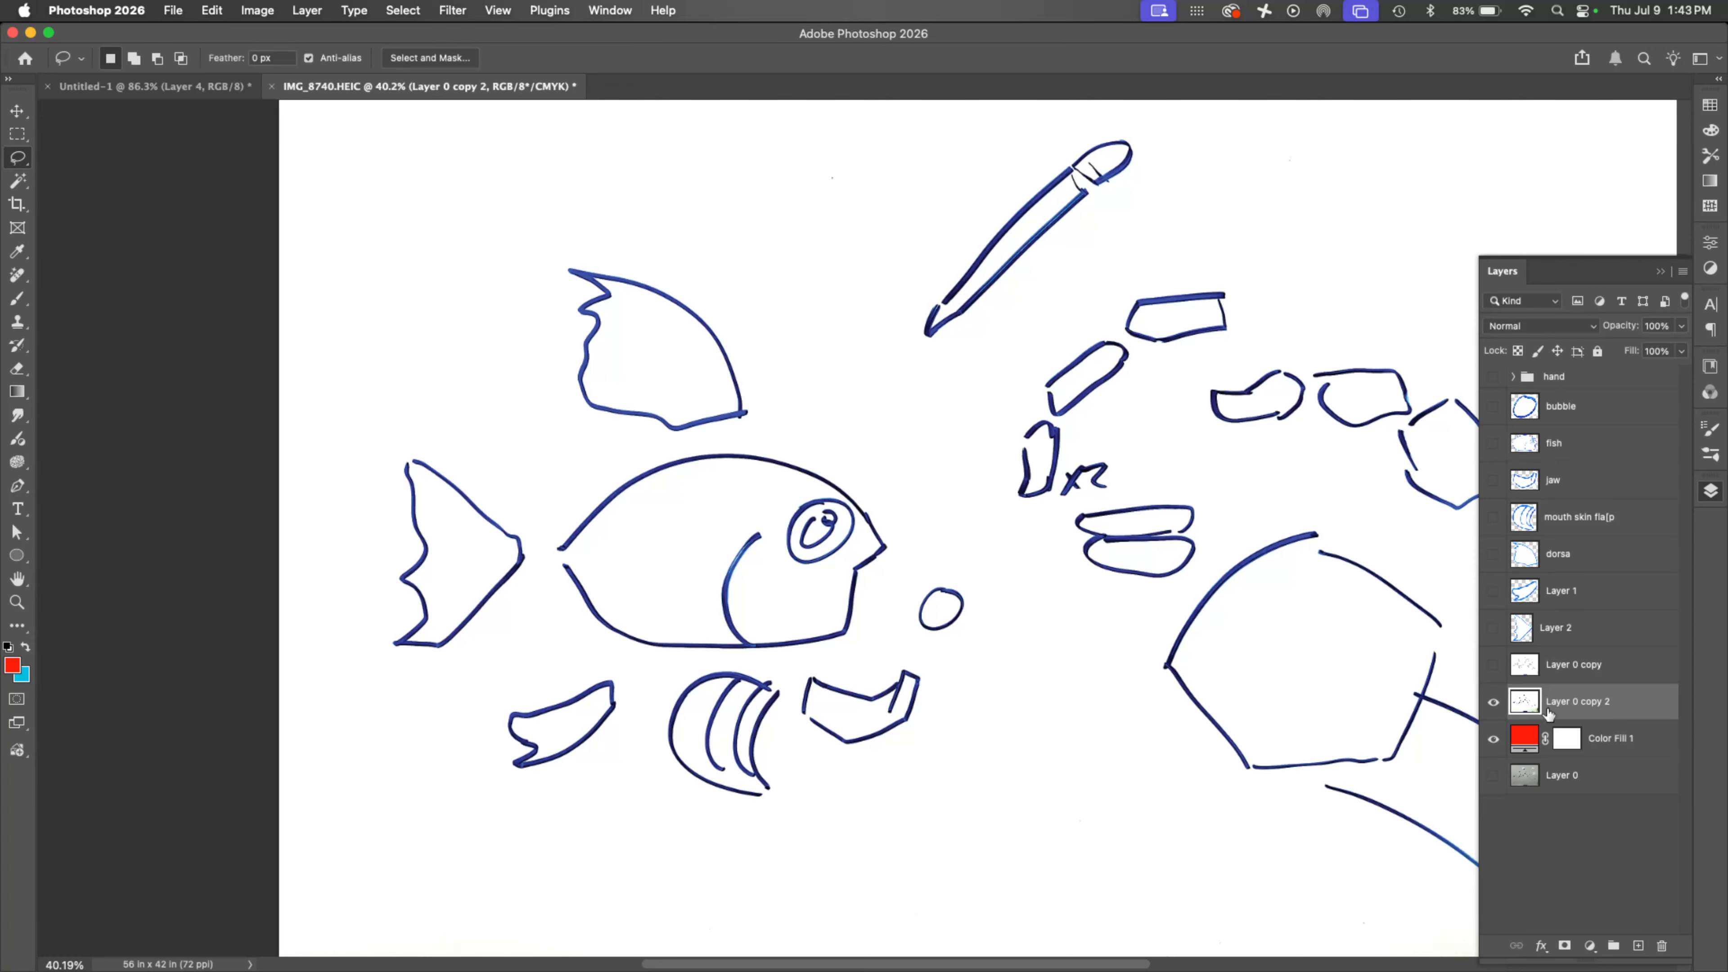
Step: Hide Layer 0 copy 2, show Layer 2 with the fish's tail, and rename that layer "tail"
{"action": "left_click", "coordinate": [1493, 702]}
{"action": "left_click", "coordinate": [1493, 665]}
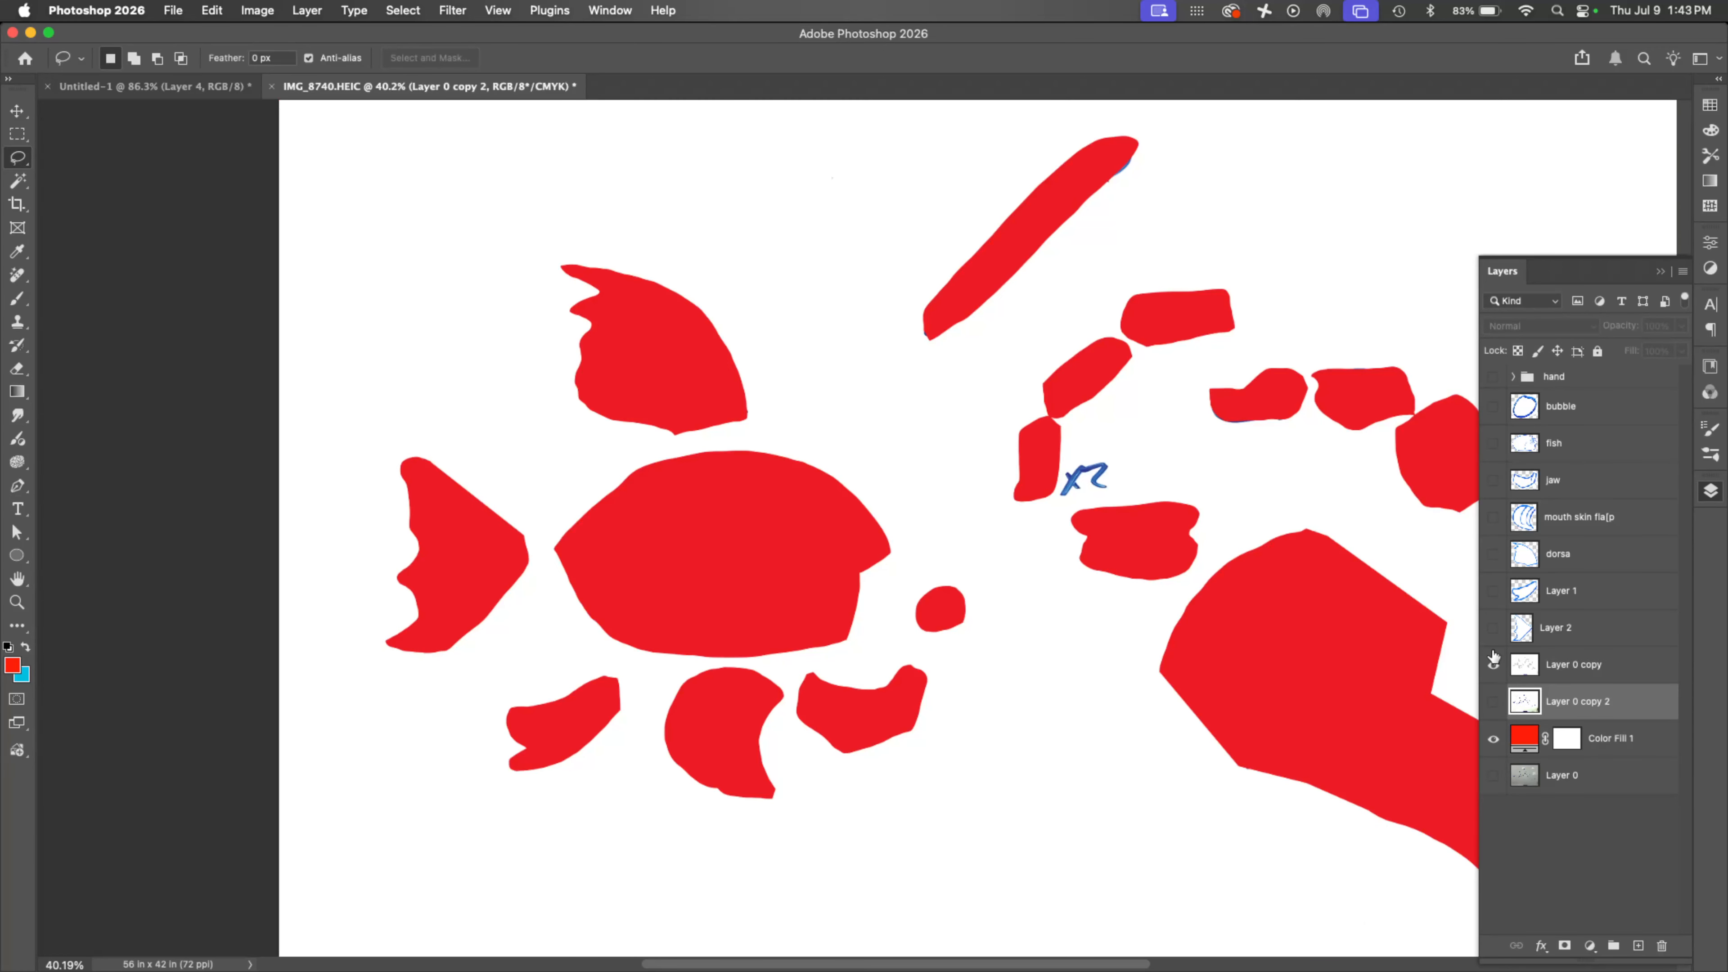
{"action": "left_click", "coordinate": [1494, 666]}
{"action": "left_click", "coordinate": [1493, 628]}
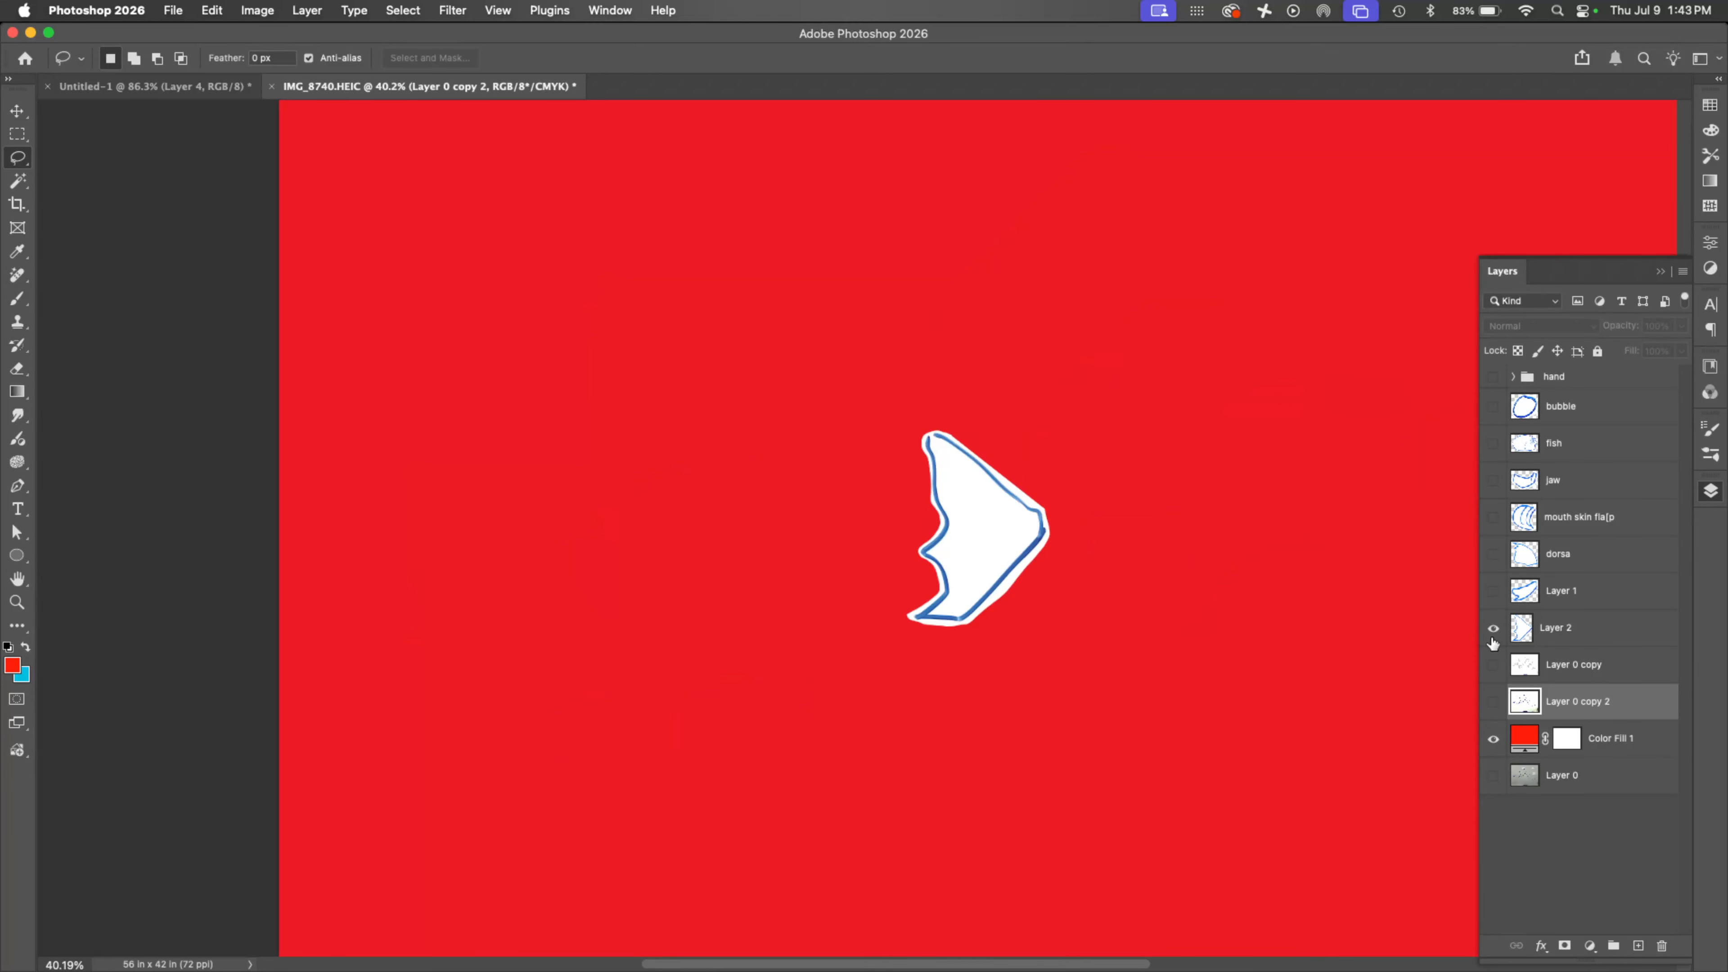
{"action": "left_click", "coordinate": [1559, 626]}
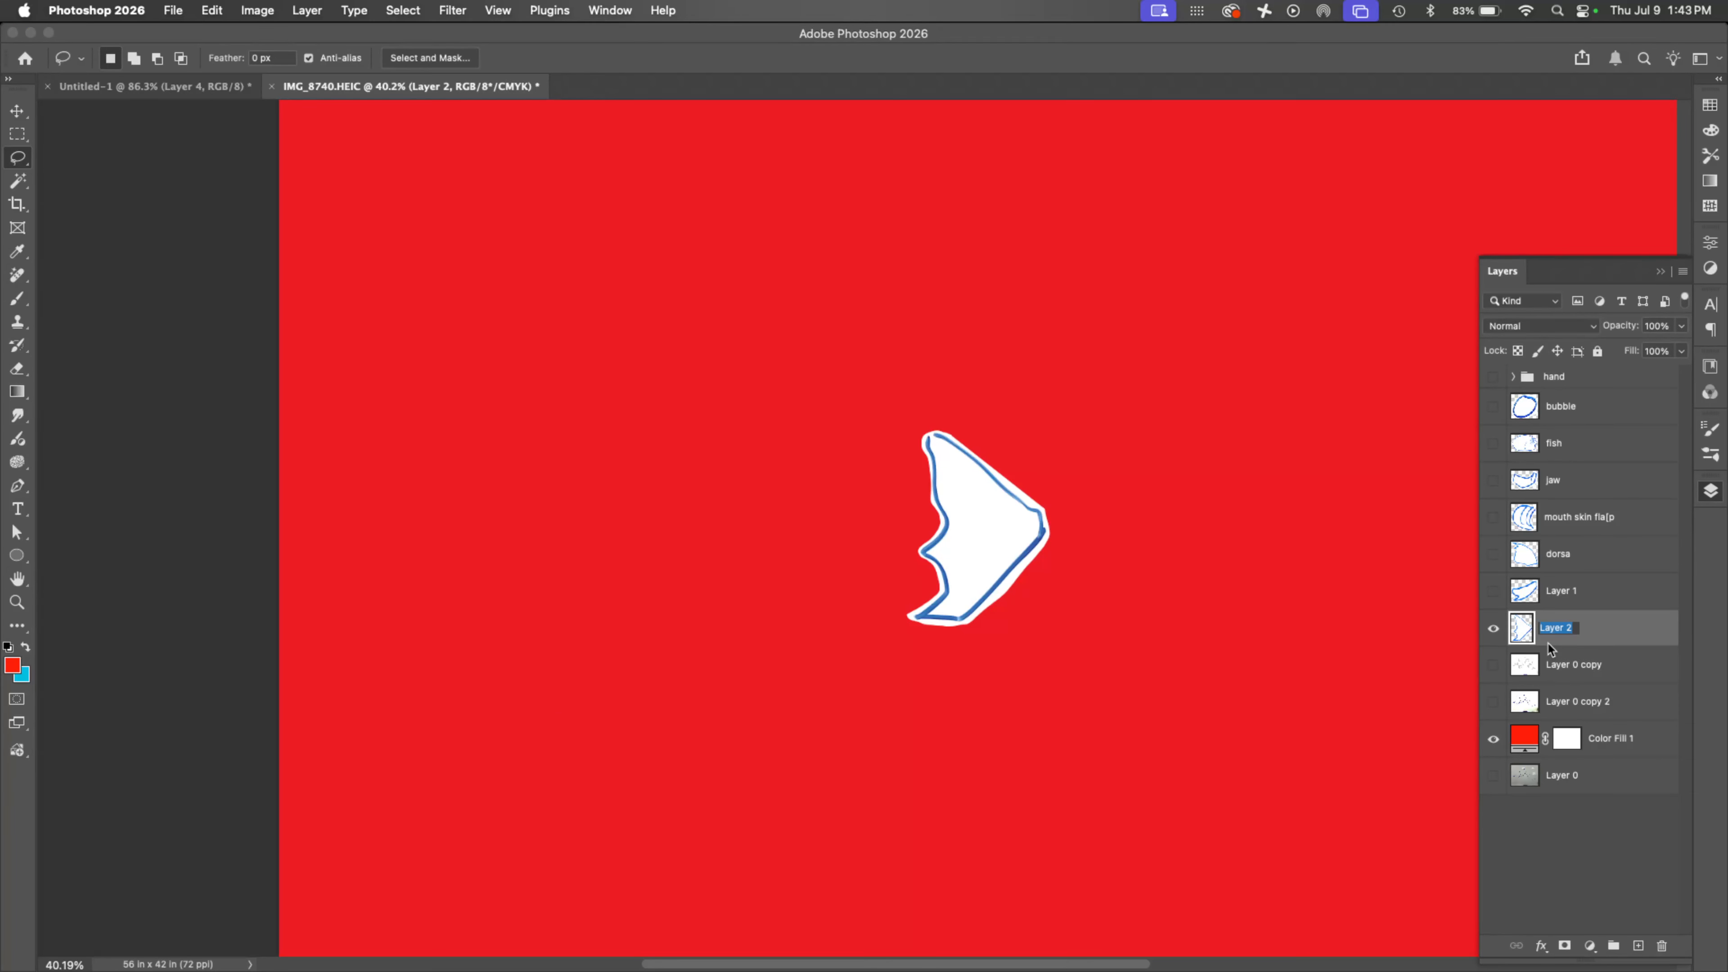
{"action": "type", "text": "tail"}
{"action": "key", "text": "Return"}
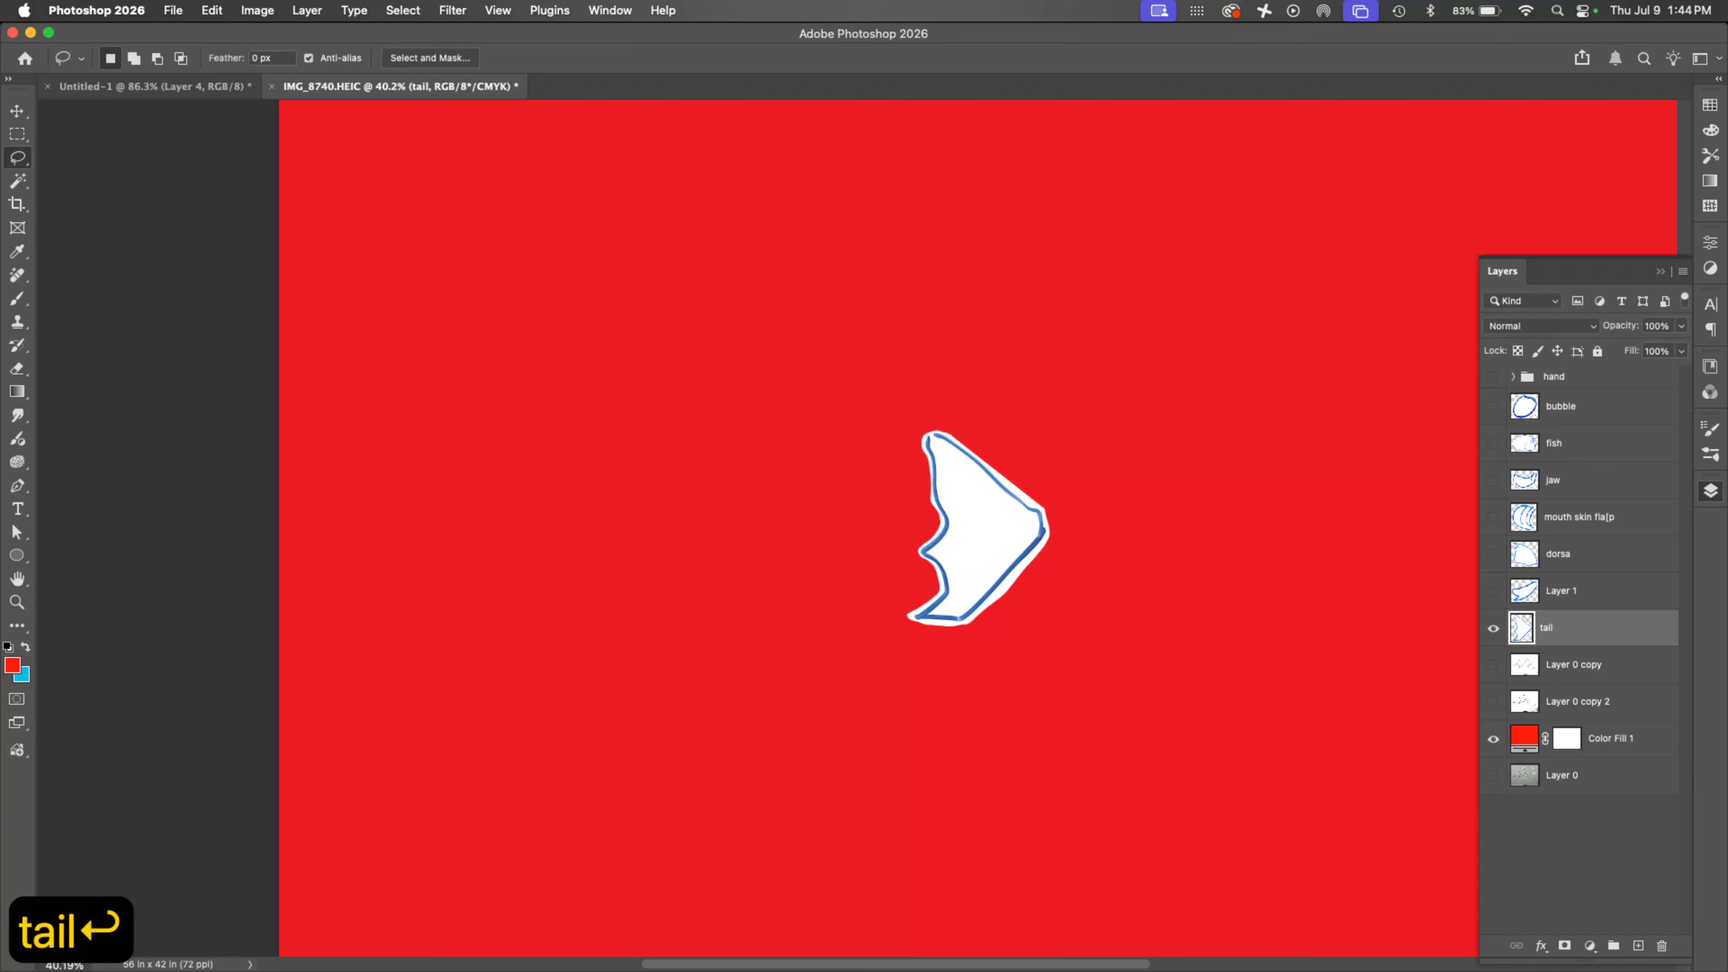
Step: Show Layer 1 with the small lower fin and rename it "botton fin"
{"action": "left_click", "coordinate": [1493, 592]}
{"action": "left_click", "coordinate": [1565, 592]}
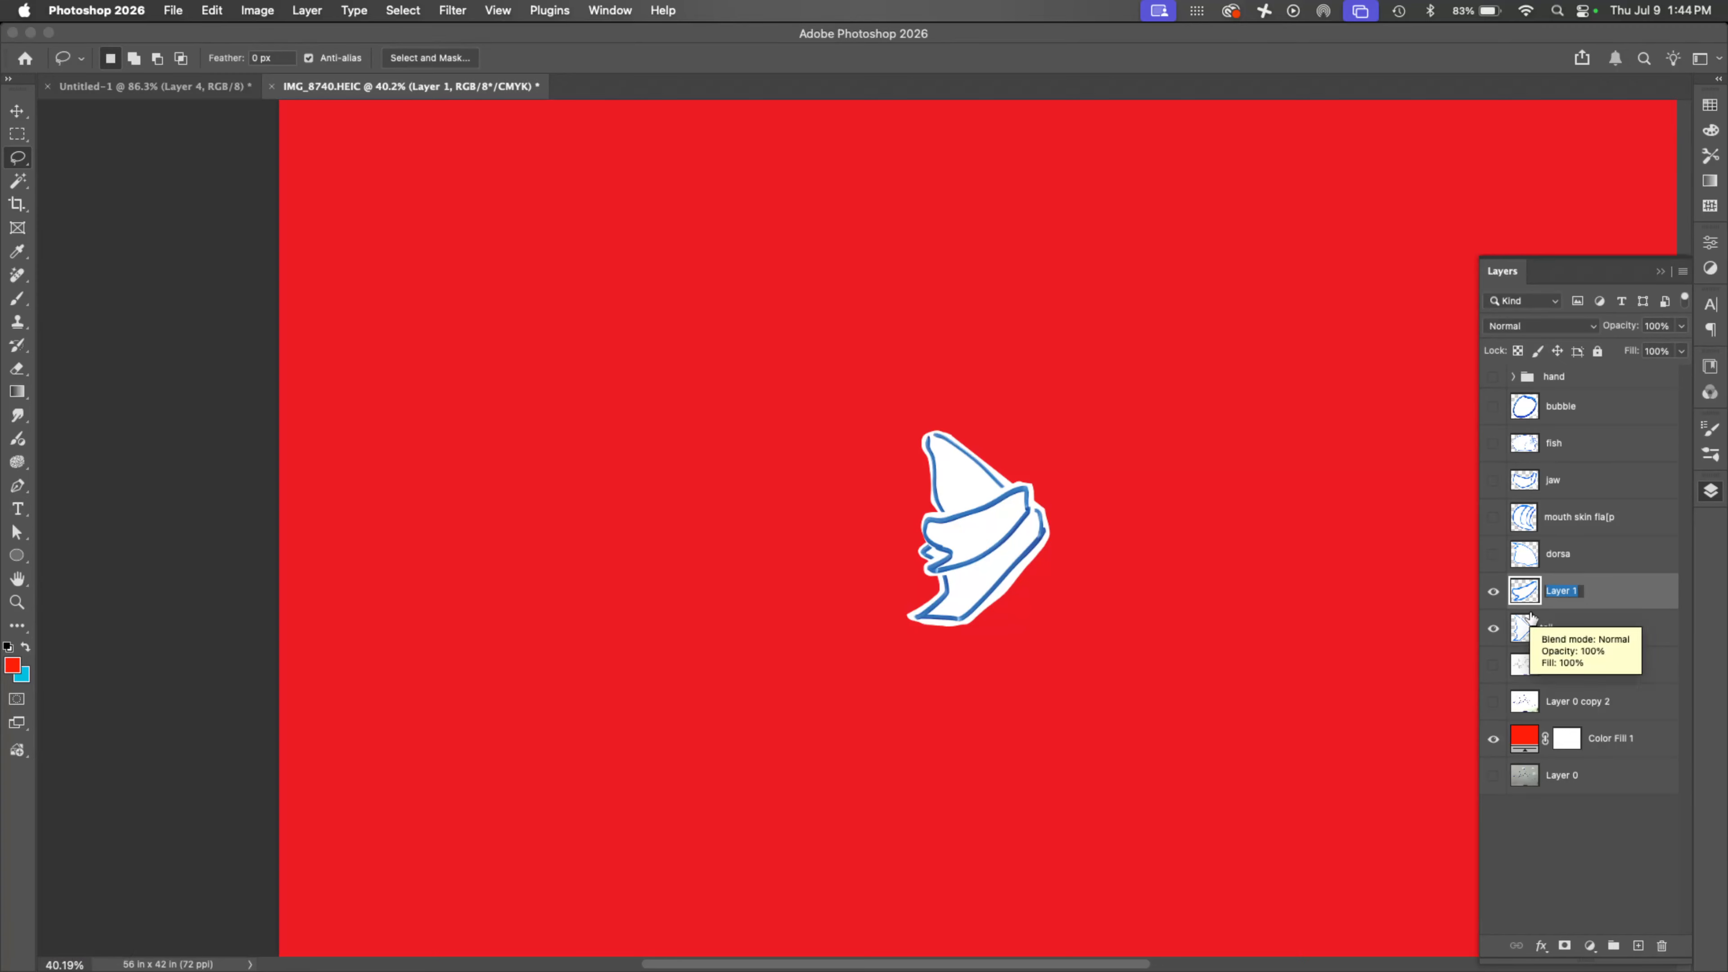
{"action": "type", "text": "bott"}
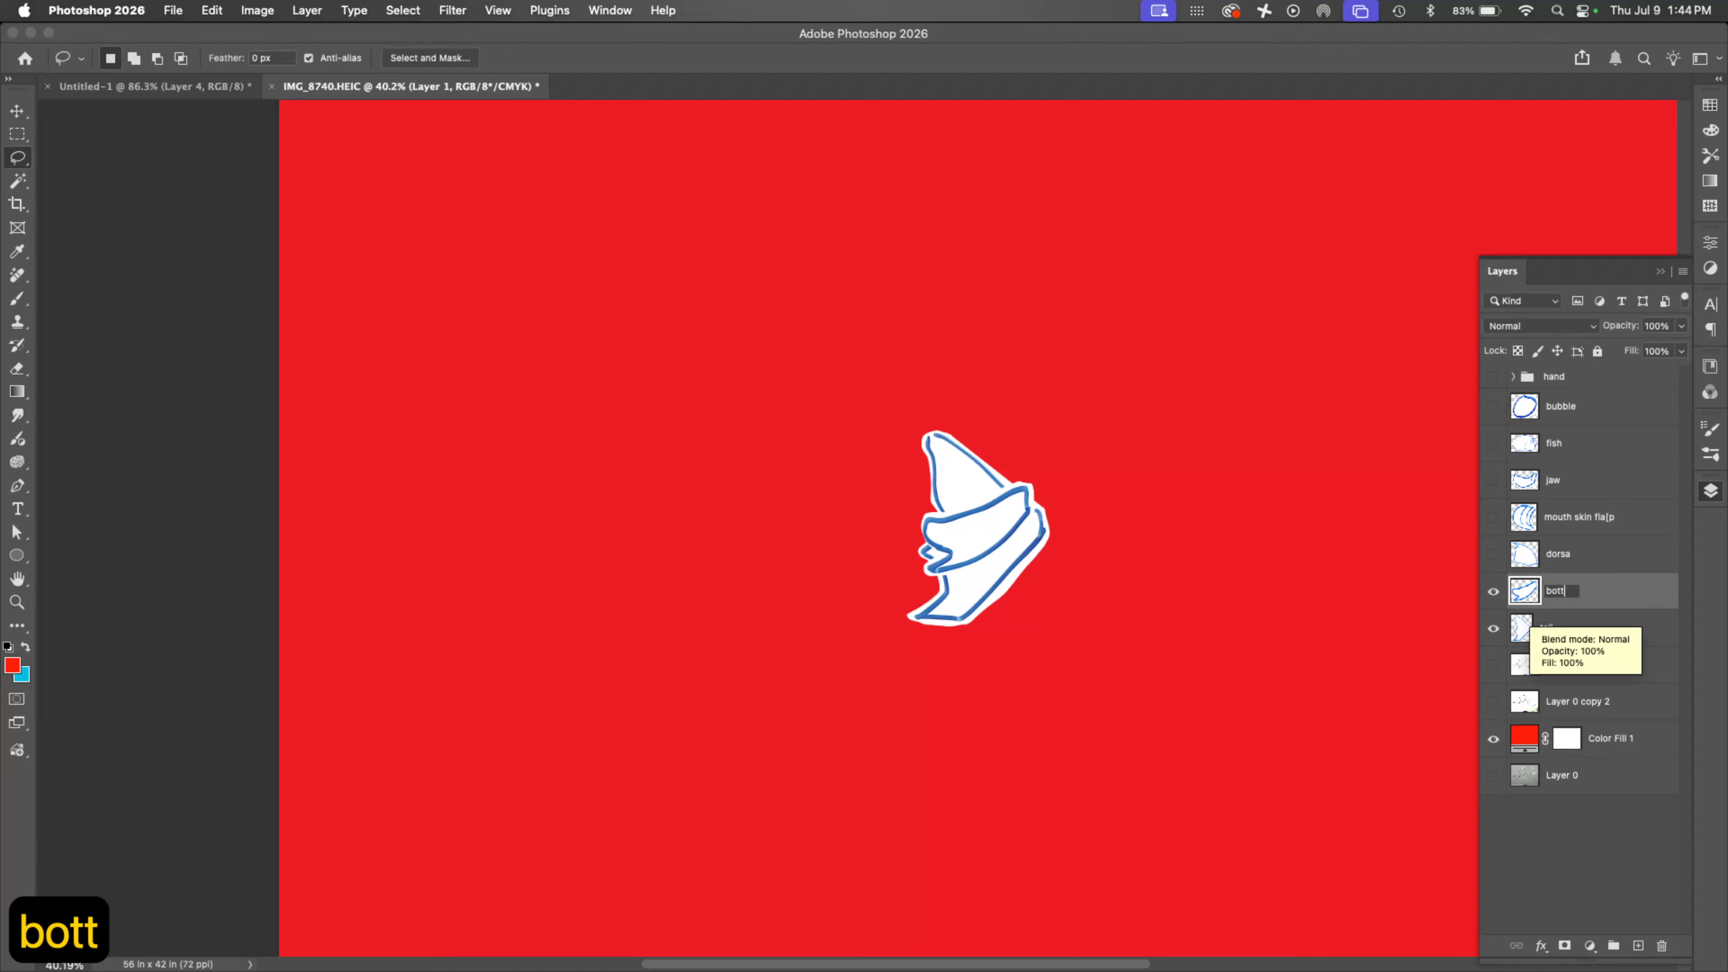
{"action": "type", "text": "on fin"}
{"action": "key", "text": "Return"}
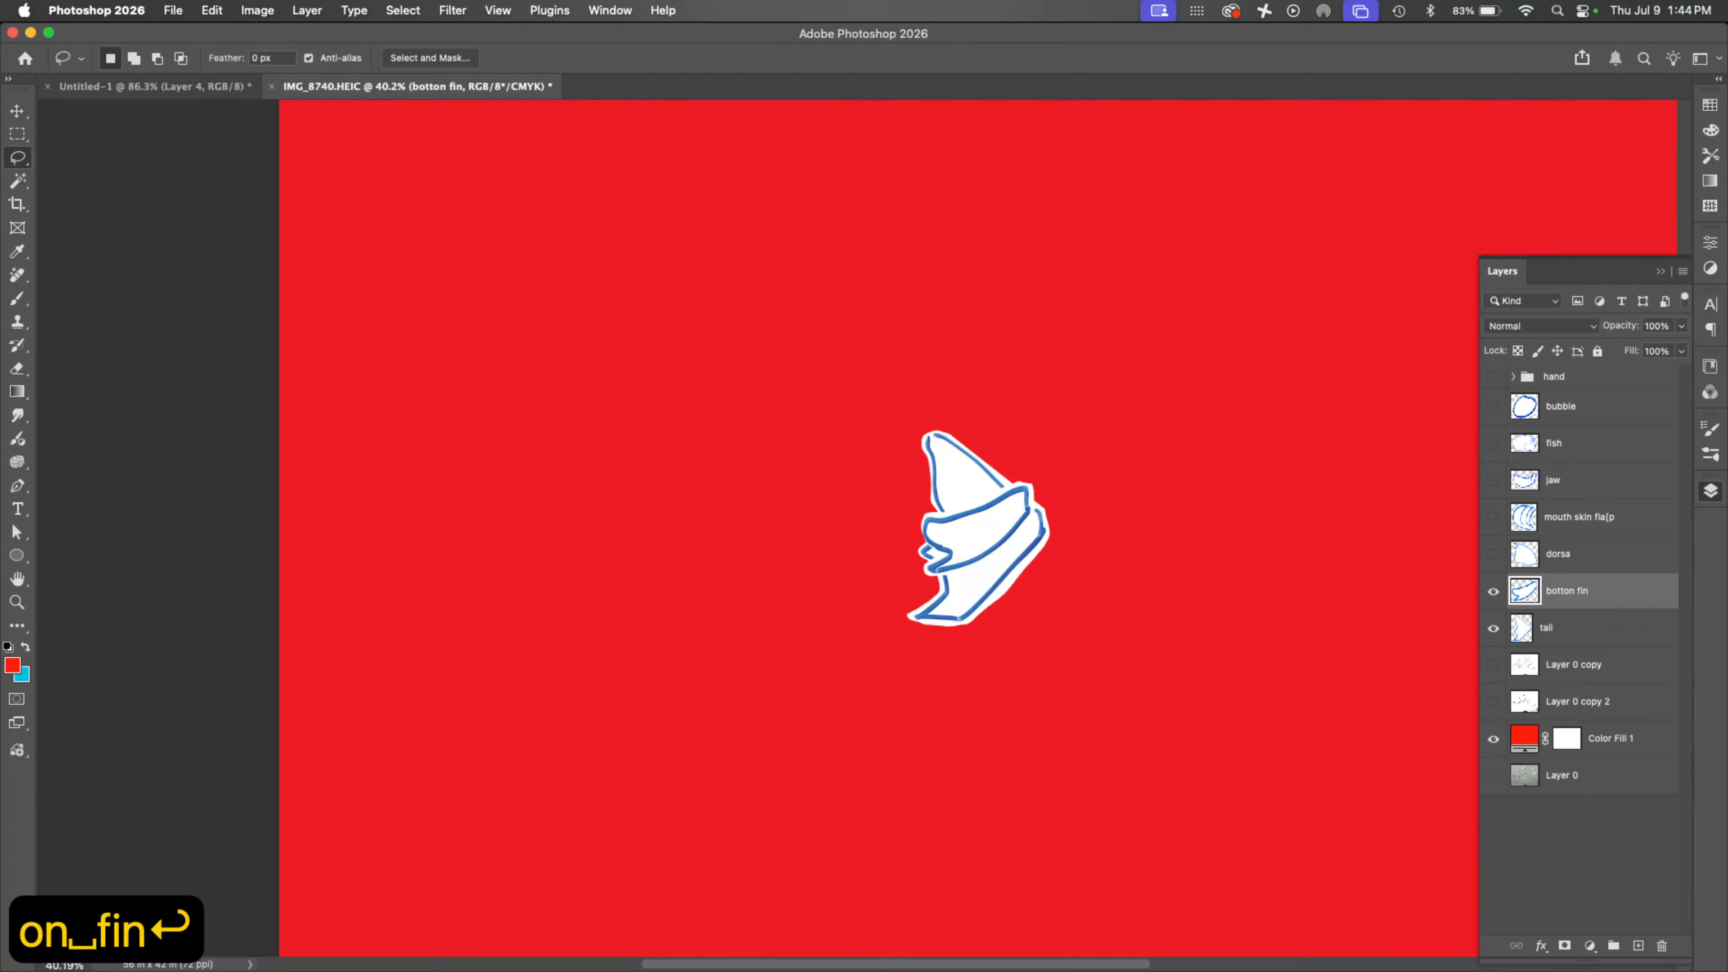
Step: Show the dorsa, mouth skin flap, jaw, fish and bubble layers, and select the bubble layer
{"action": "left_click", "coordinate": [1493, 554]}
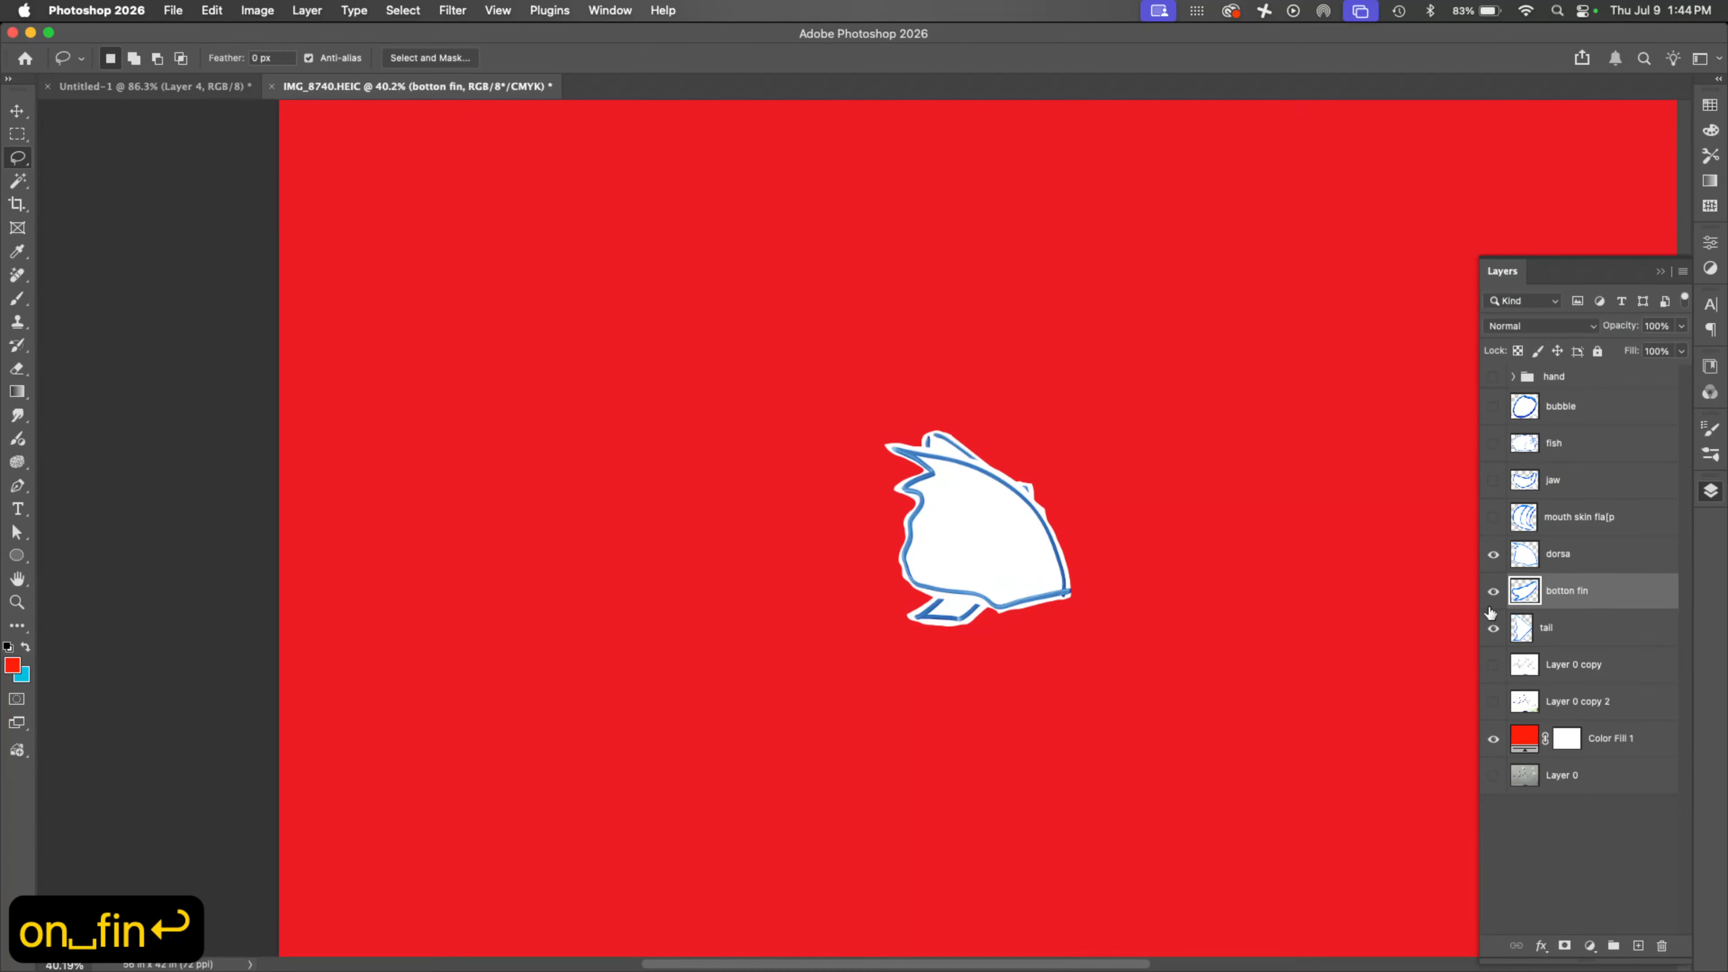
{"action": "left_click", "coordinate": [1493, 518]}
{"action": "left_click", "coordinate": [1492, 480]}
{"action": "left_click", "coordinate": [1492, 443]}
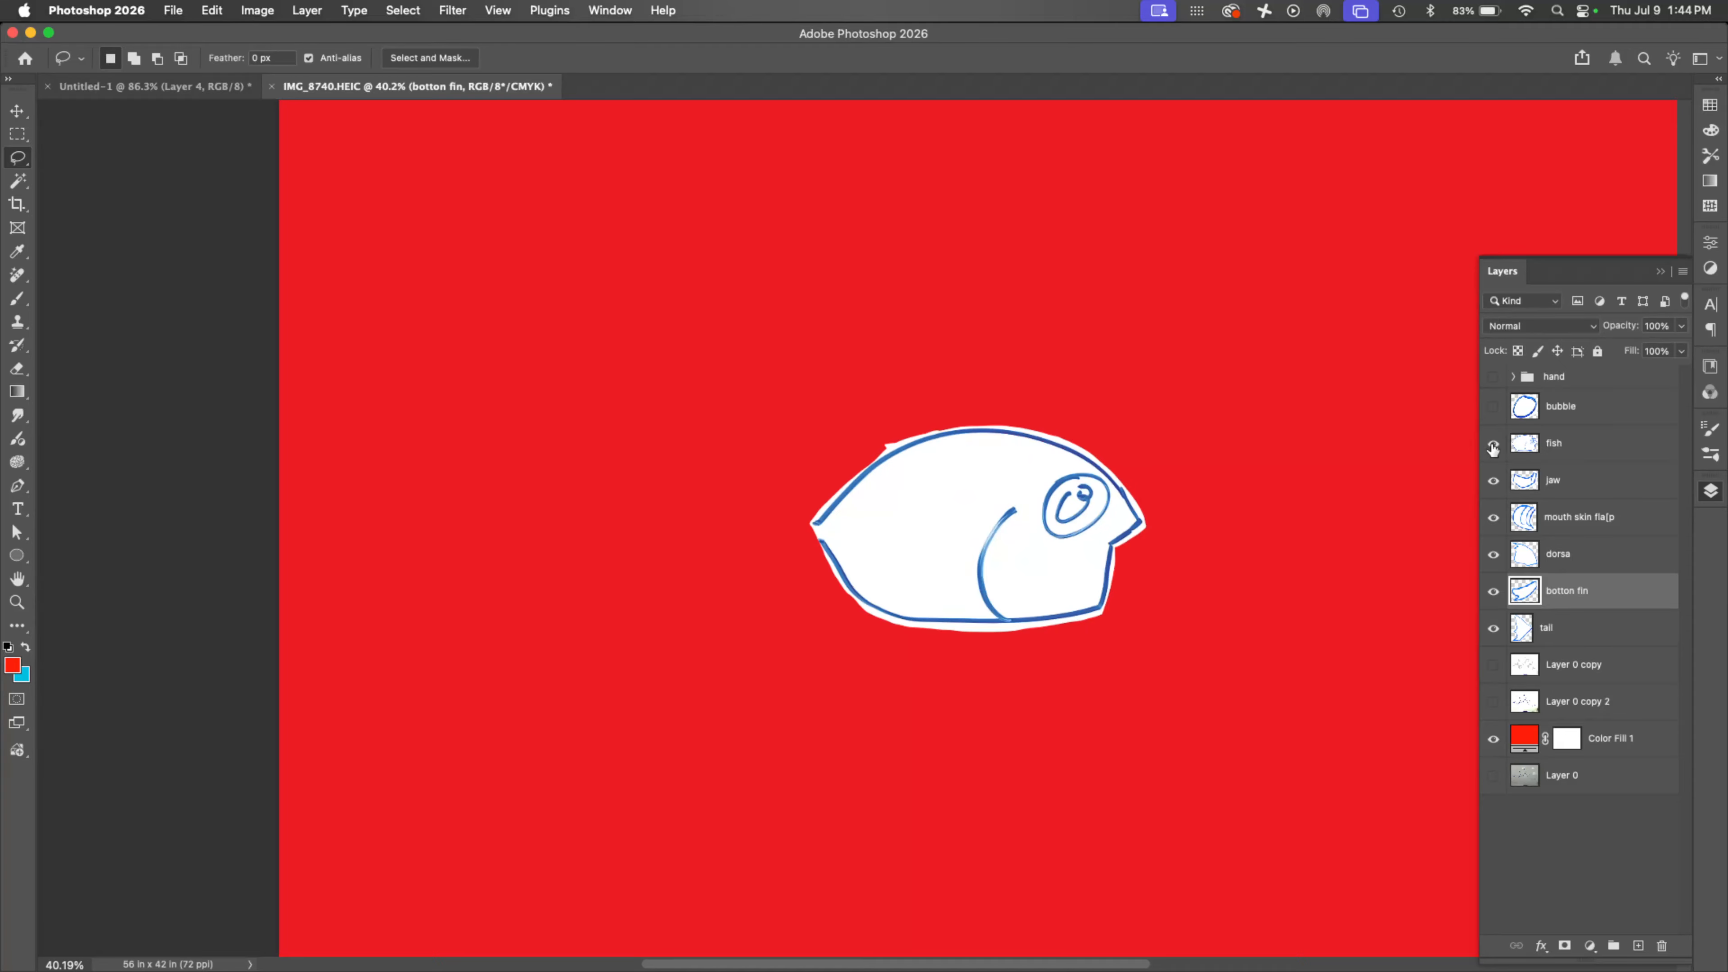
{"action": "left_click", "coordinate": [1493, 407]}
{"action": "left_click", "coordinate": [1578, 410]}
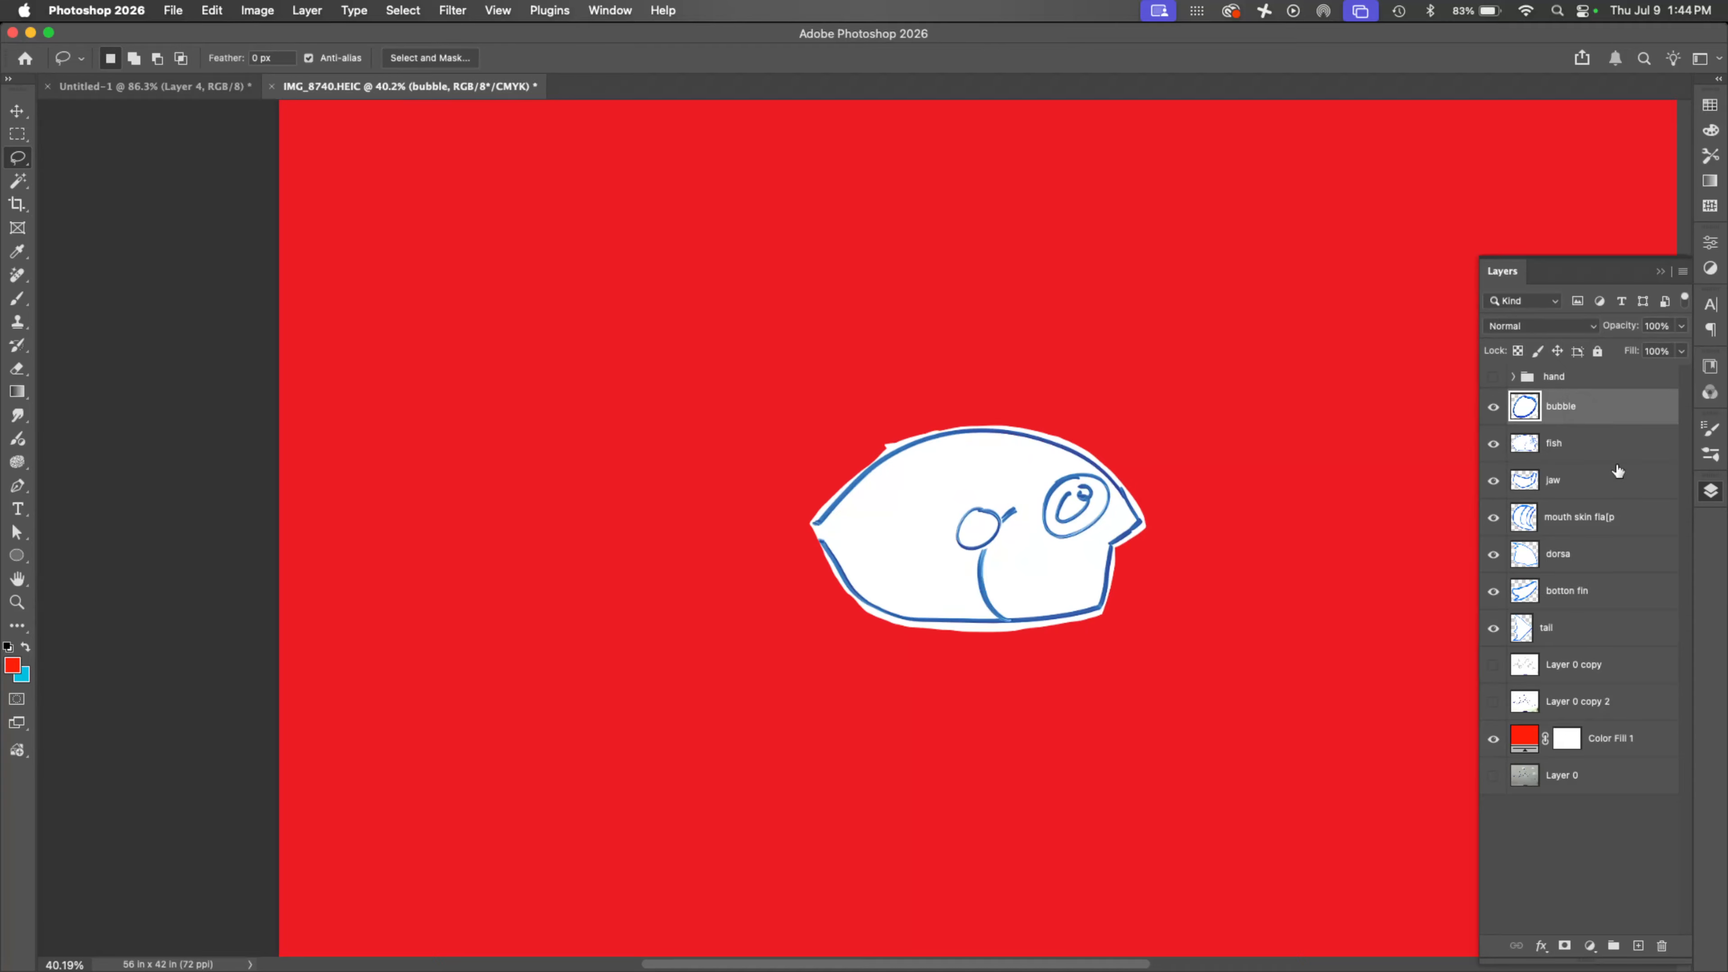
Step: Delete the layers Layer 0 copy, Layer 0 copy 2, Color Fill 1 and Layer 0 together
{"action": "left_click", "coordinate": [1491, 665]}
{"action": "left_click", "coordinate": [1492, 666]}
{"action": "left_click", "coordinate": [1578, 674]}
{"action": "left_click", "coordinate": [1590, 782], "text": "shift"}
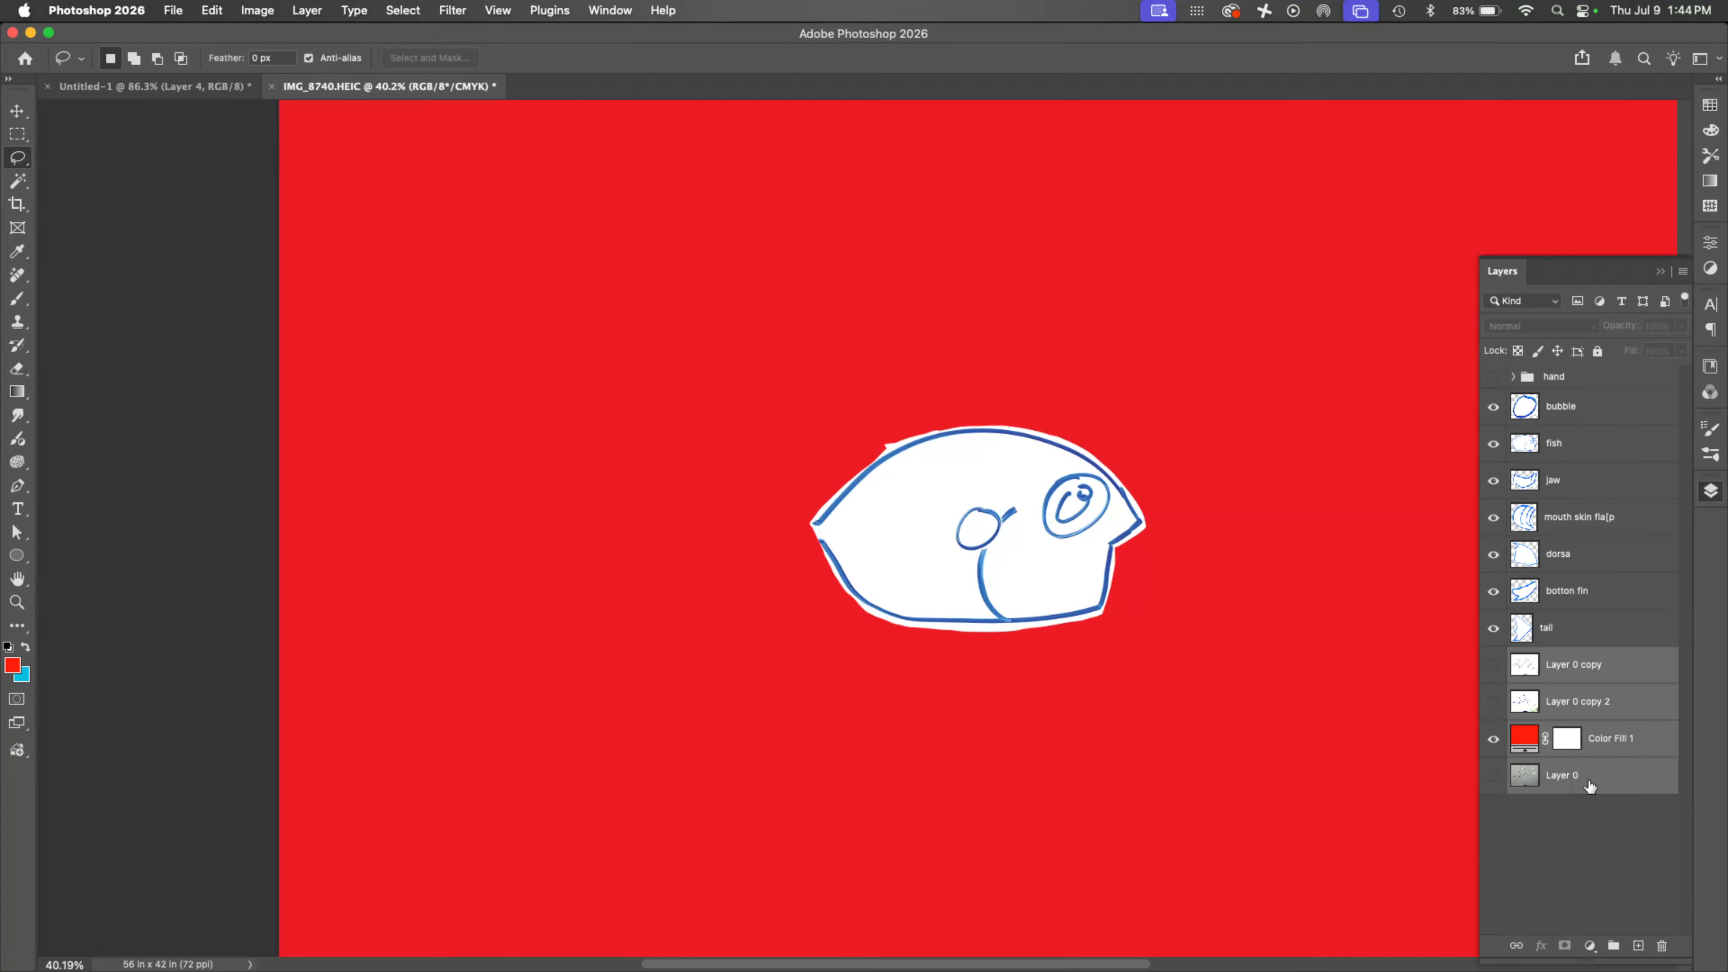
{"action": "left_click", "coordinate": [1661, 945]}
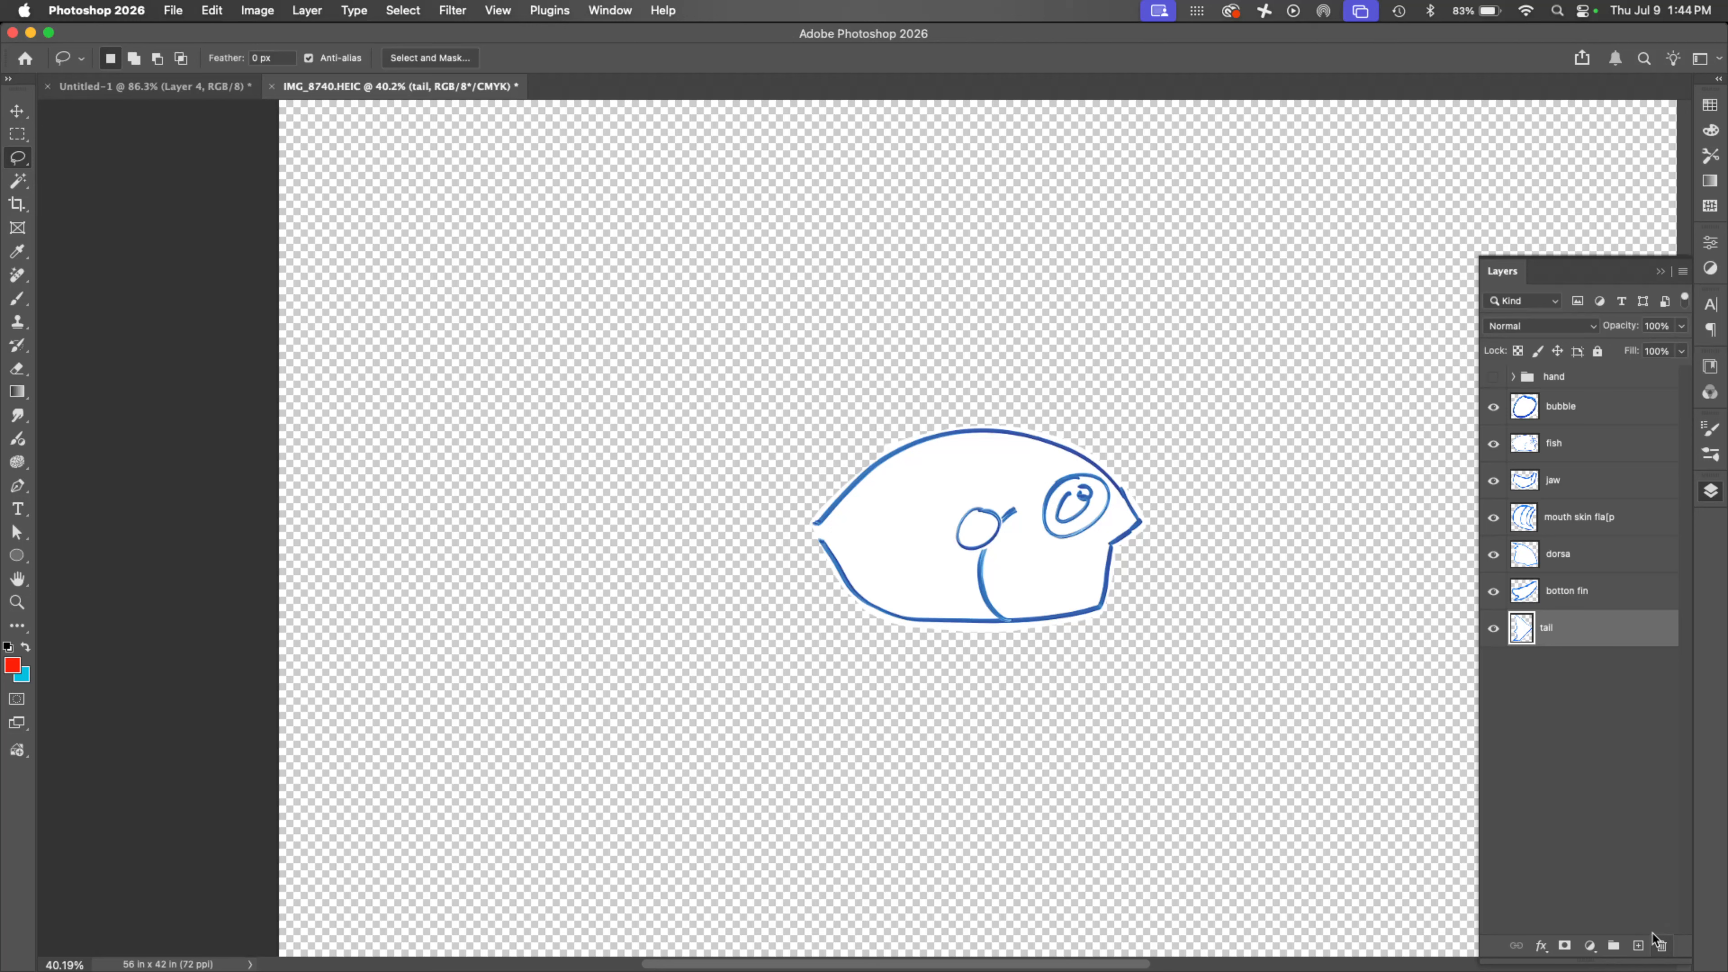
Step: Group all layers from bubble to tail and name the group "fish"
{"action": "left_click", "coordinate": [1568, 406], "text": "shift"}
{"action": "right_click", "coordinate": [1592, 409]}
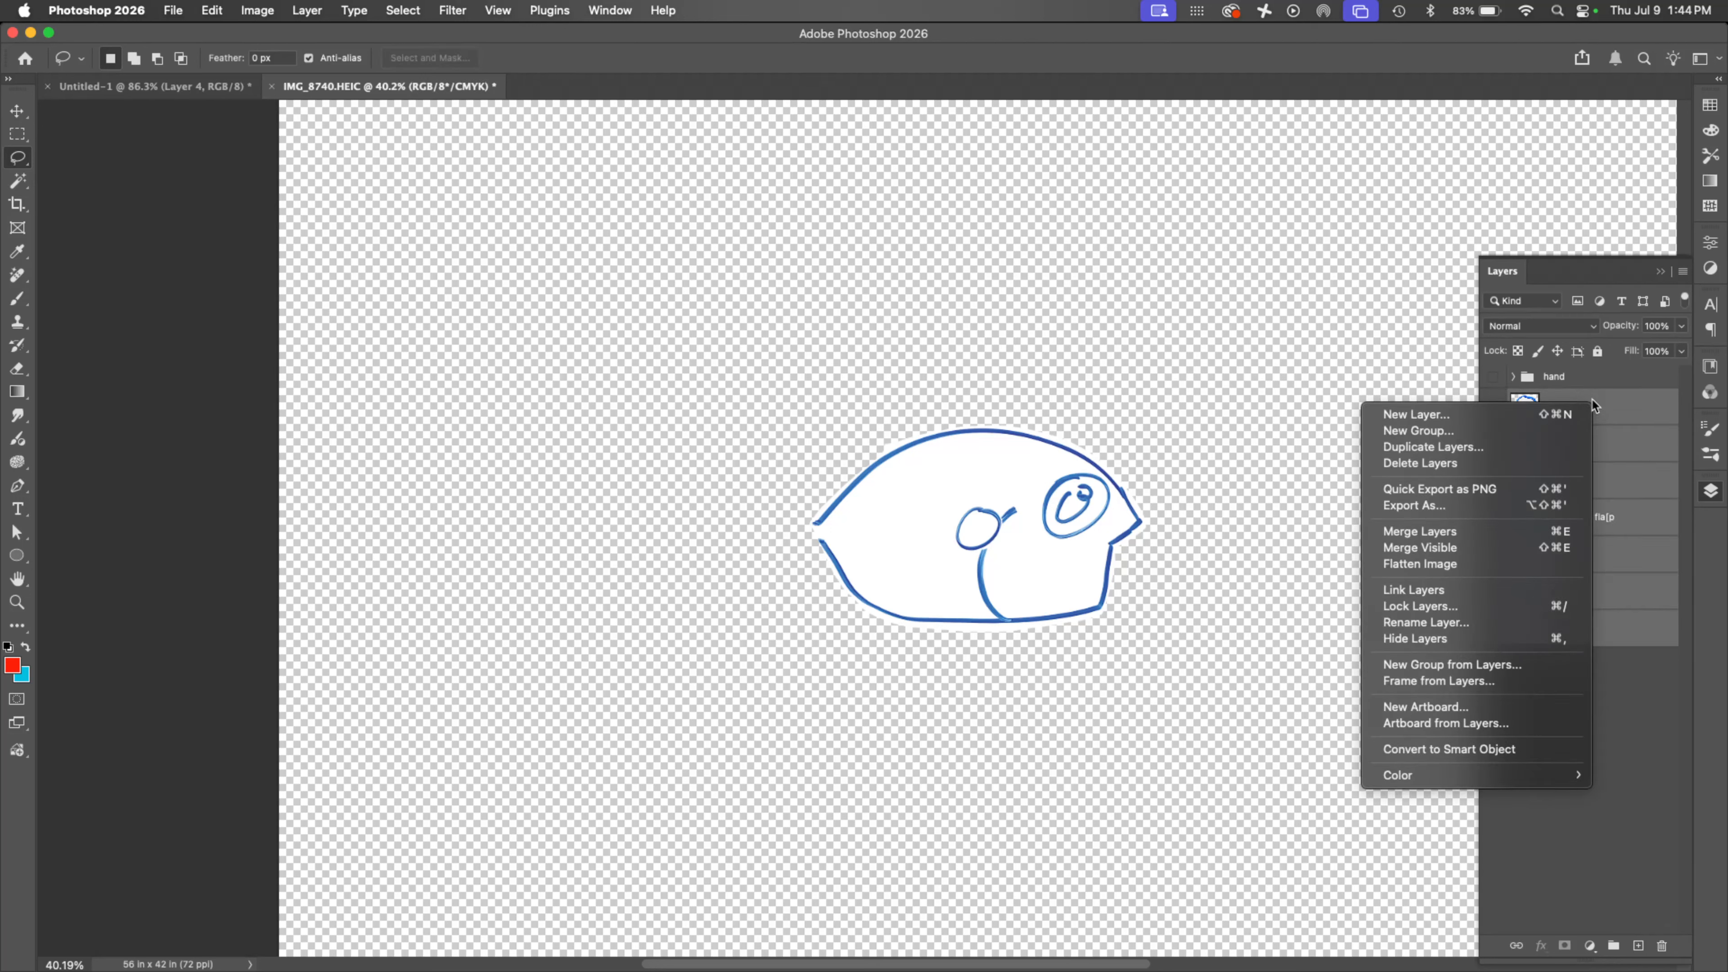
{"action": "left_click", "coordinate": [1524, 839]}
{"action": "key", "text": "super+g"}
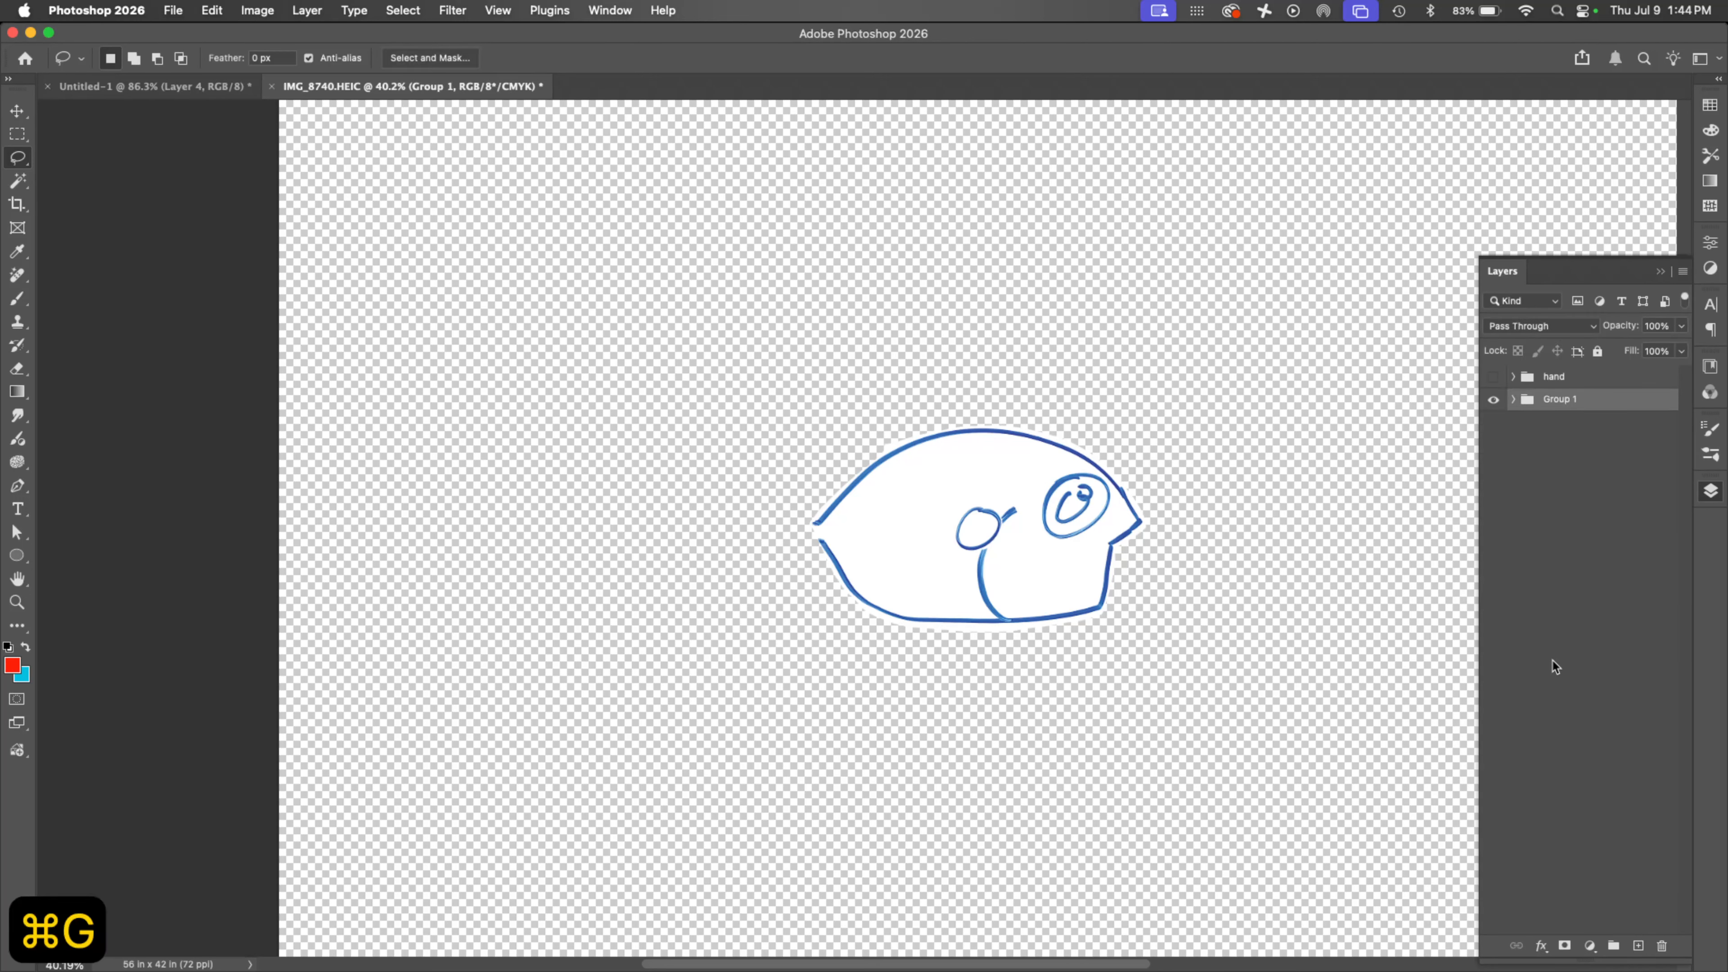
{"action": "type", "text": "fish"}
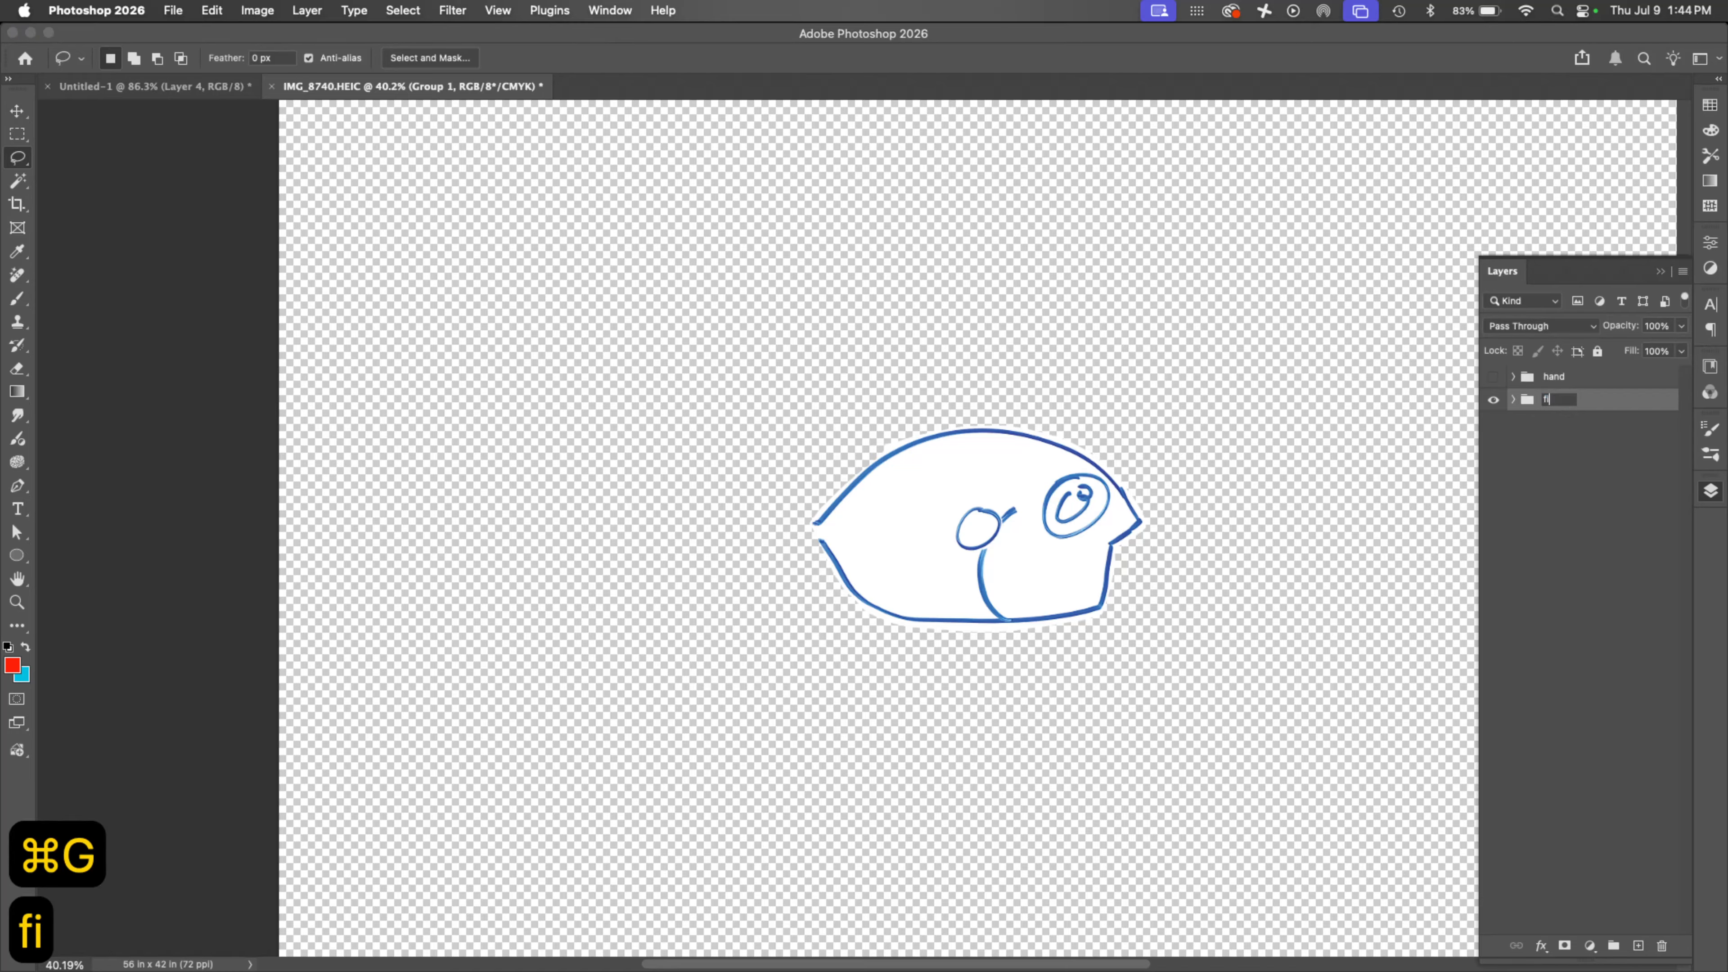
{"action": "key", "text": "Return"}
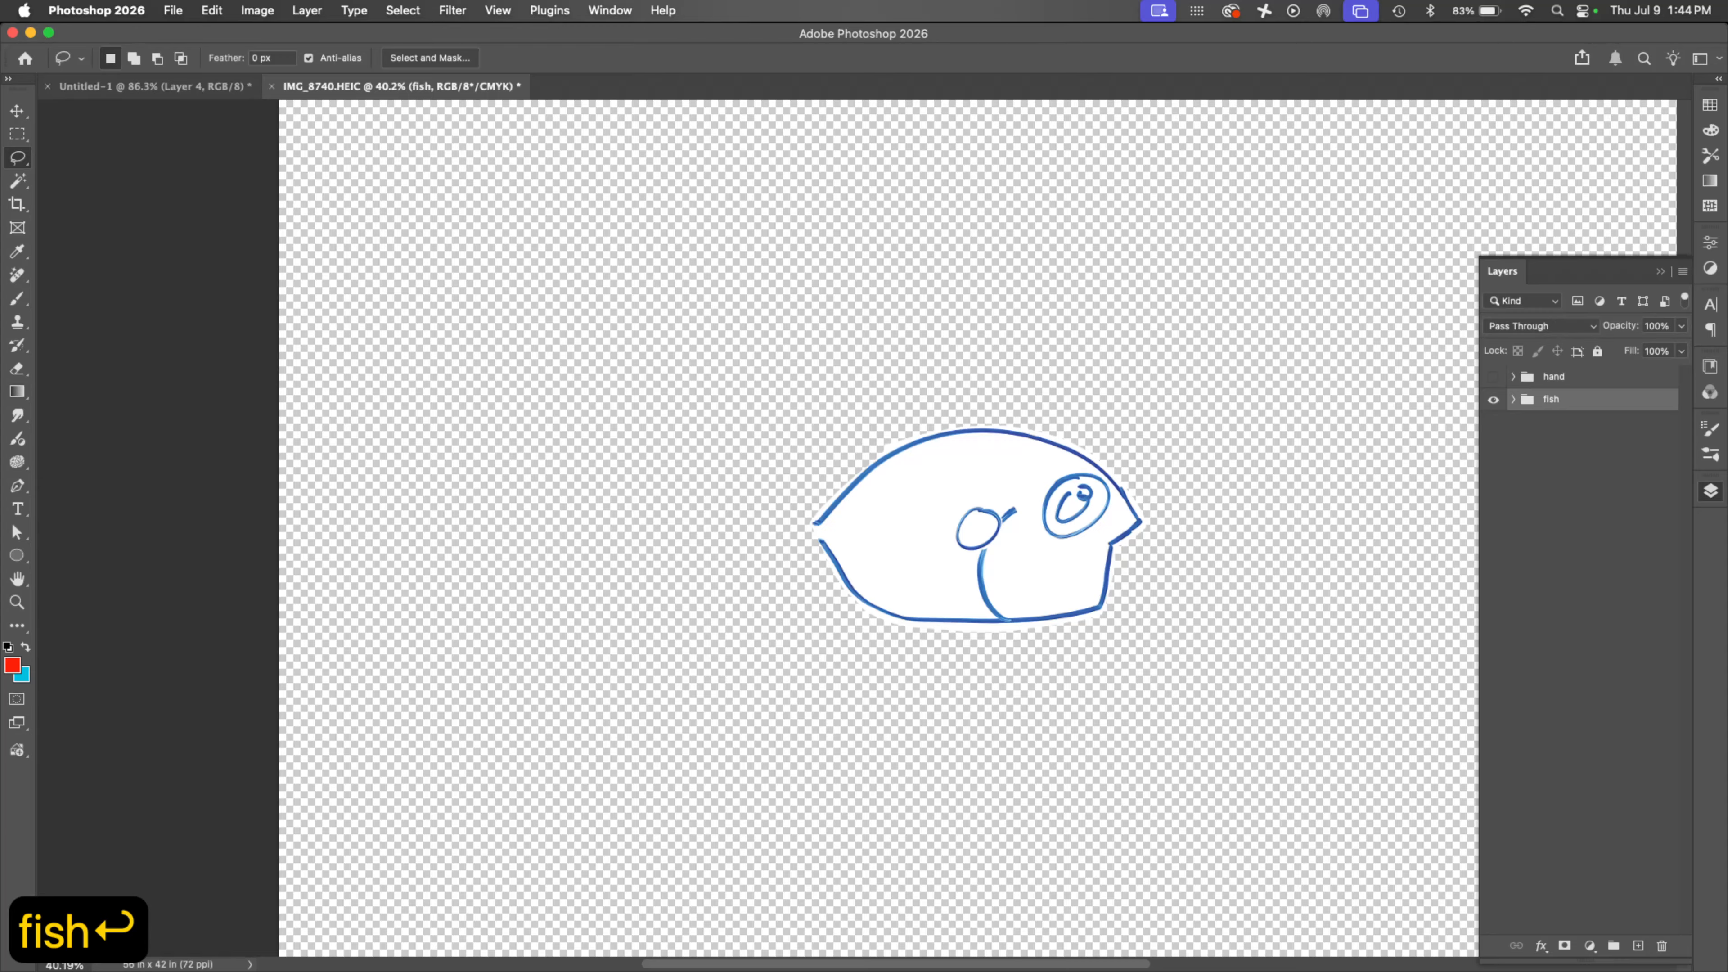
Step: Review the layers inside the hand and fish groups, temporarily showing the hand artwork over the fish
{"action": "left_click", "coordinate": [1513, 399]}
{"action": "left_click", "coordinate": [1513, 376]}
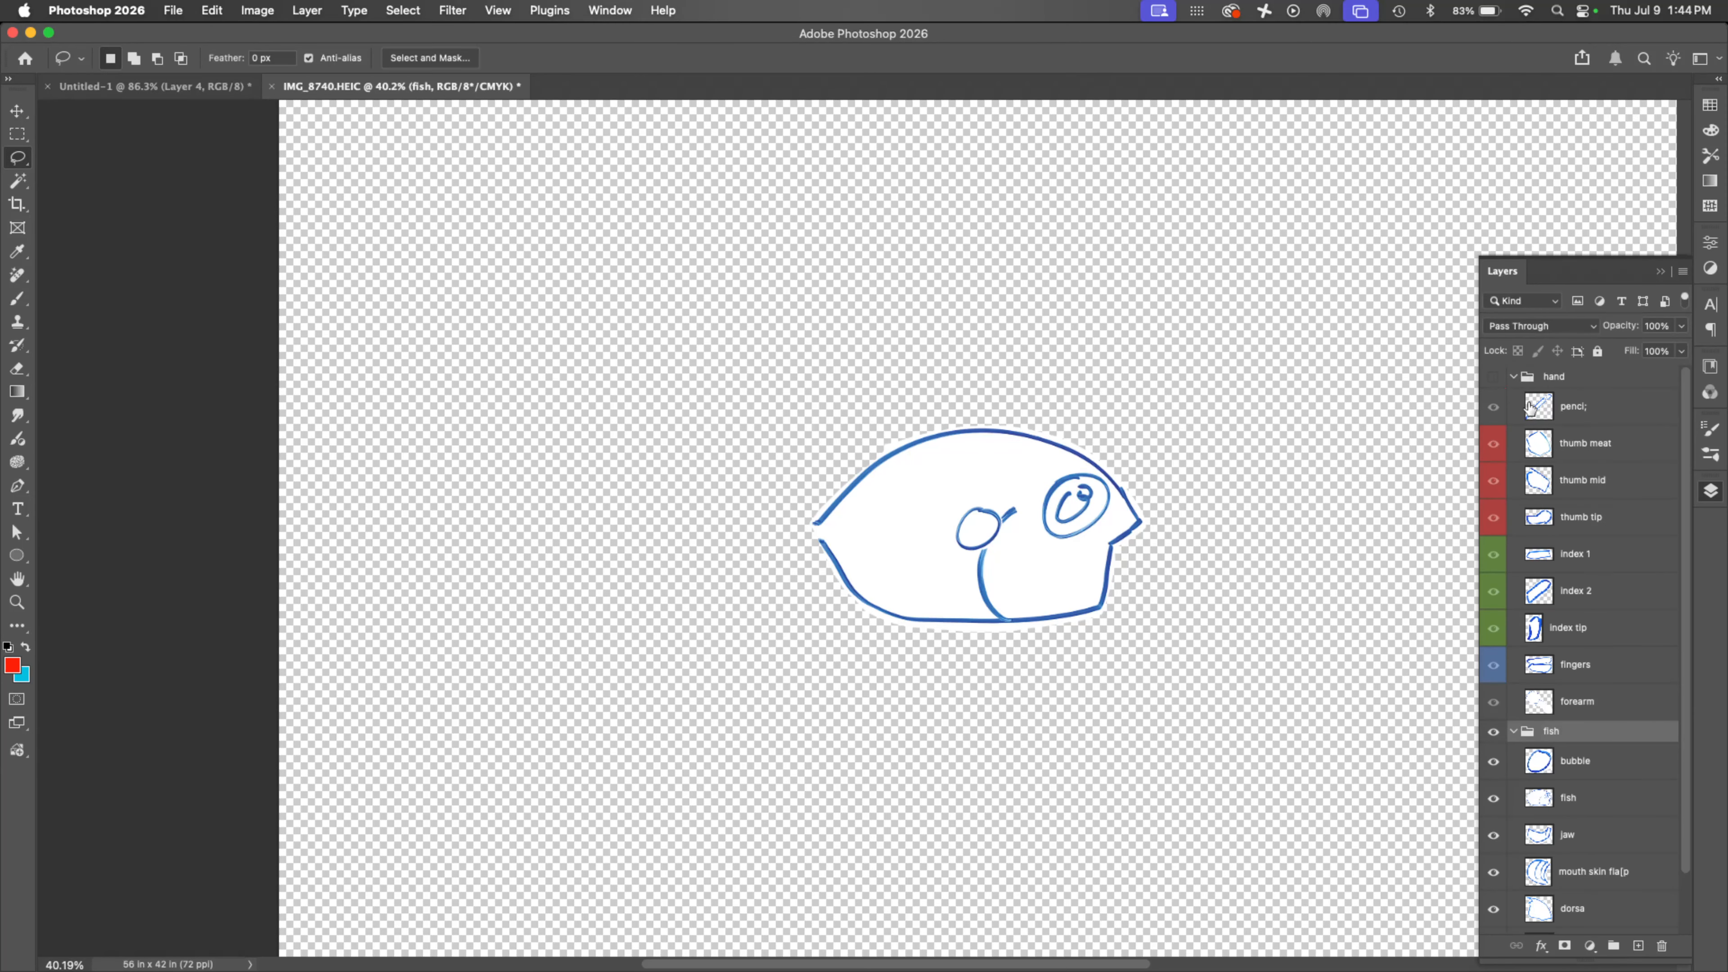
{"action": "left_click", "coordinate": [1494, 378]}
{"action": "left_click", "coordinate": [1513, 376]}
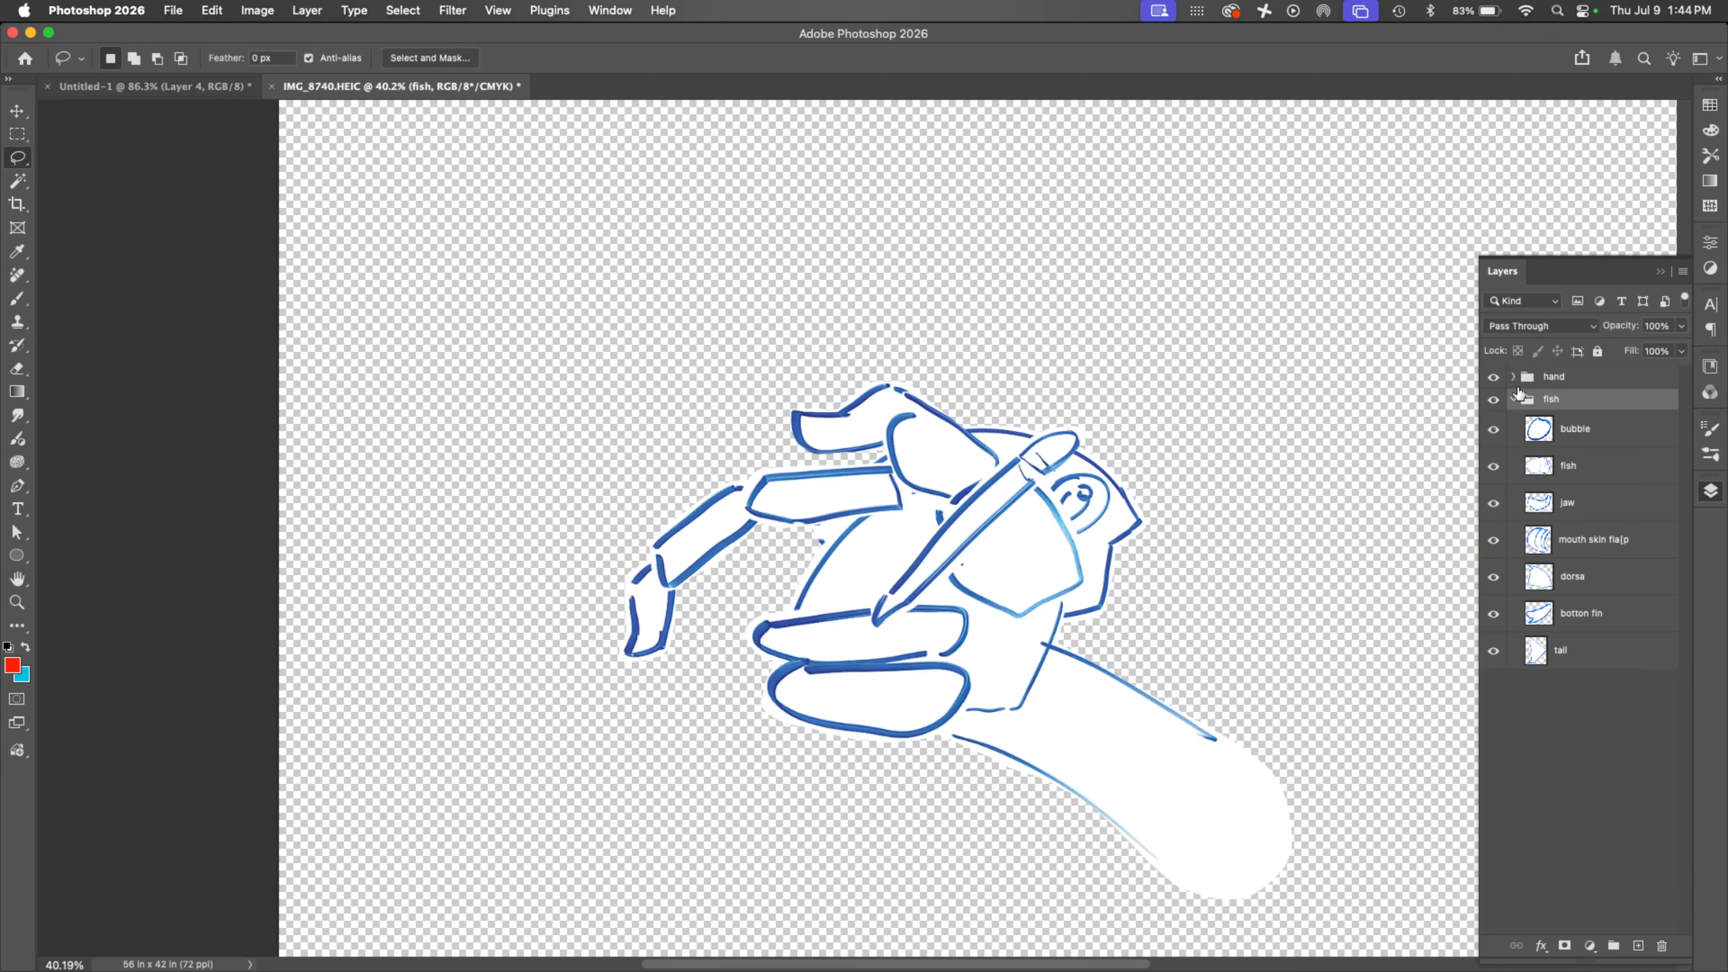
{"action": "left_click", "coordinate": [1513, 400]}
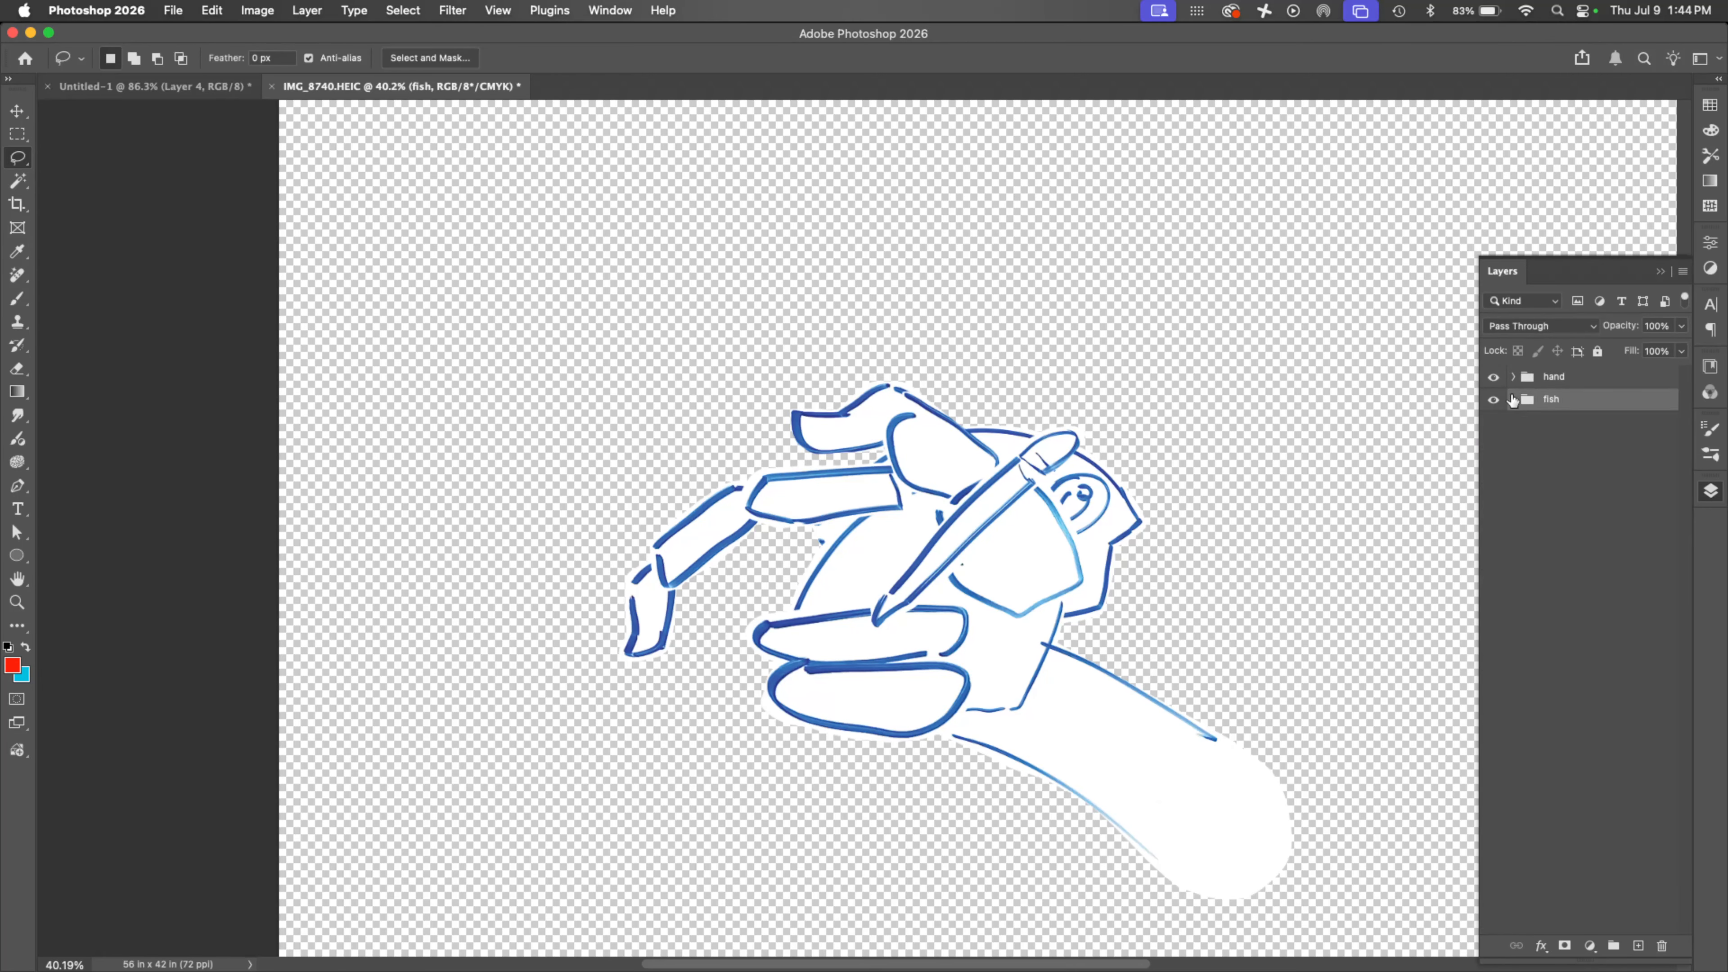
{"action": "left_click", "coordinate": [1493, 376]}
Step: Expand the fish group and move the bubble off the body to just in front of the fish's mouth
{"action": "left_click", "coordinate": [1512, 399]}
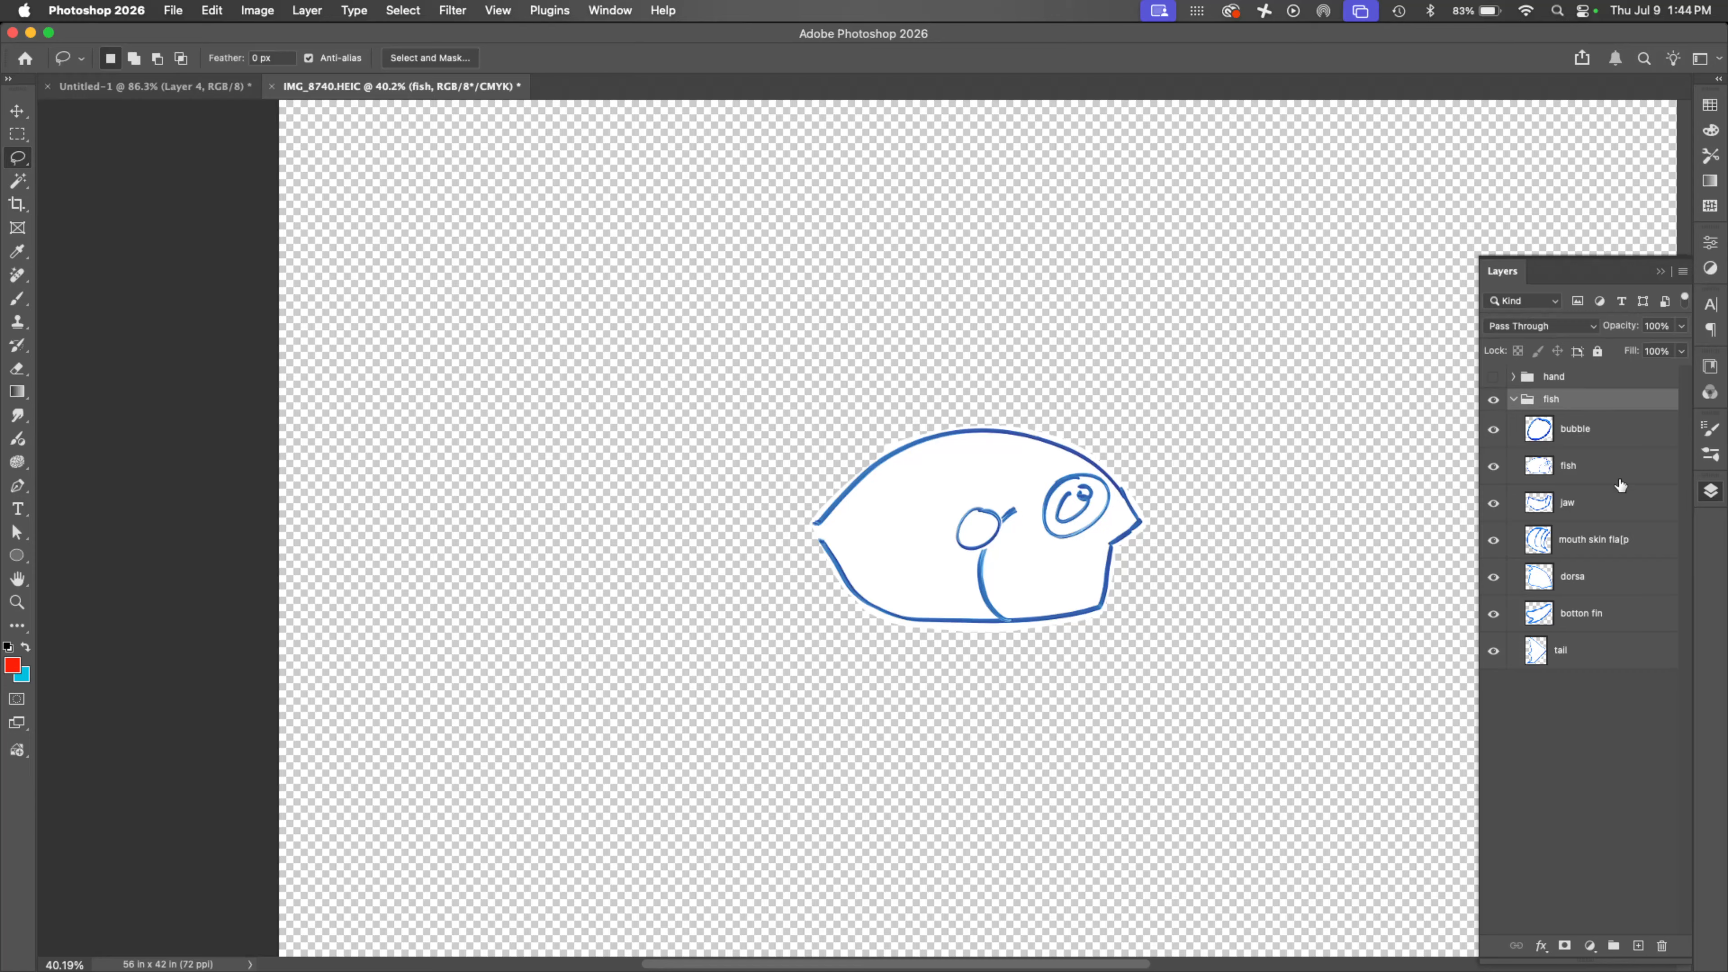
{"action": "left_click", "coordinate": [1606, 438]}
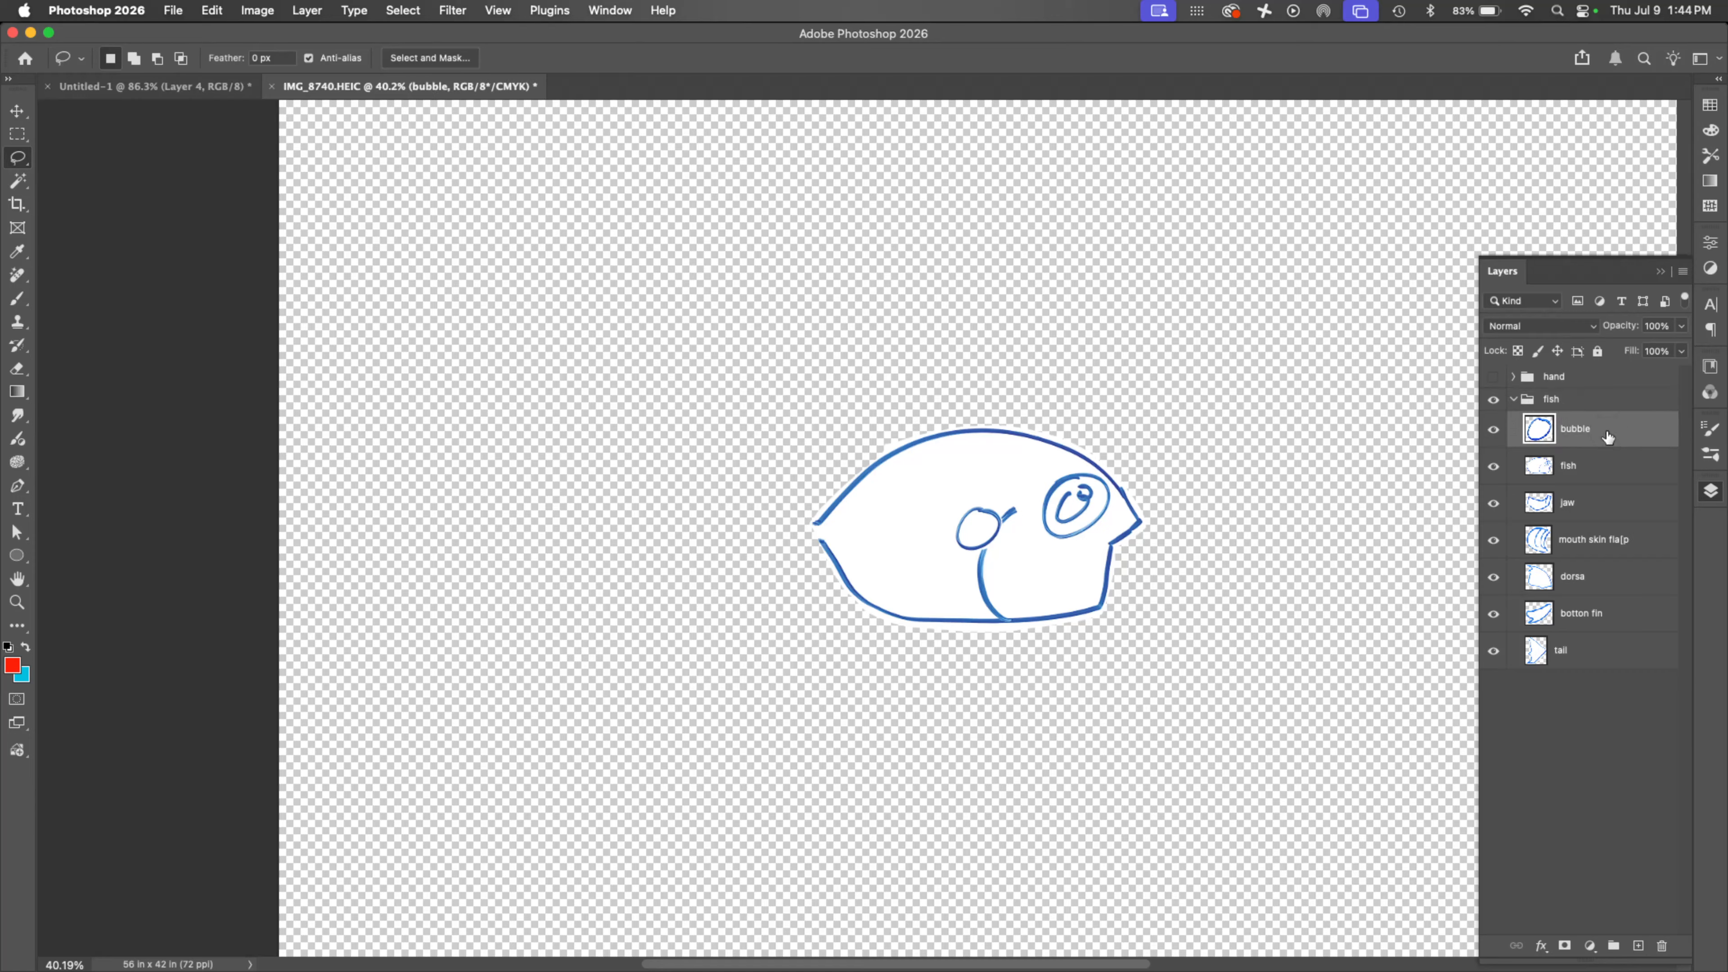
{"action": "key", "text": "v"}
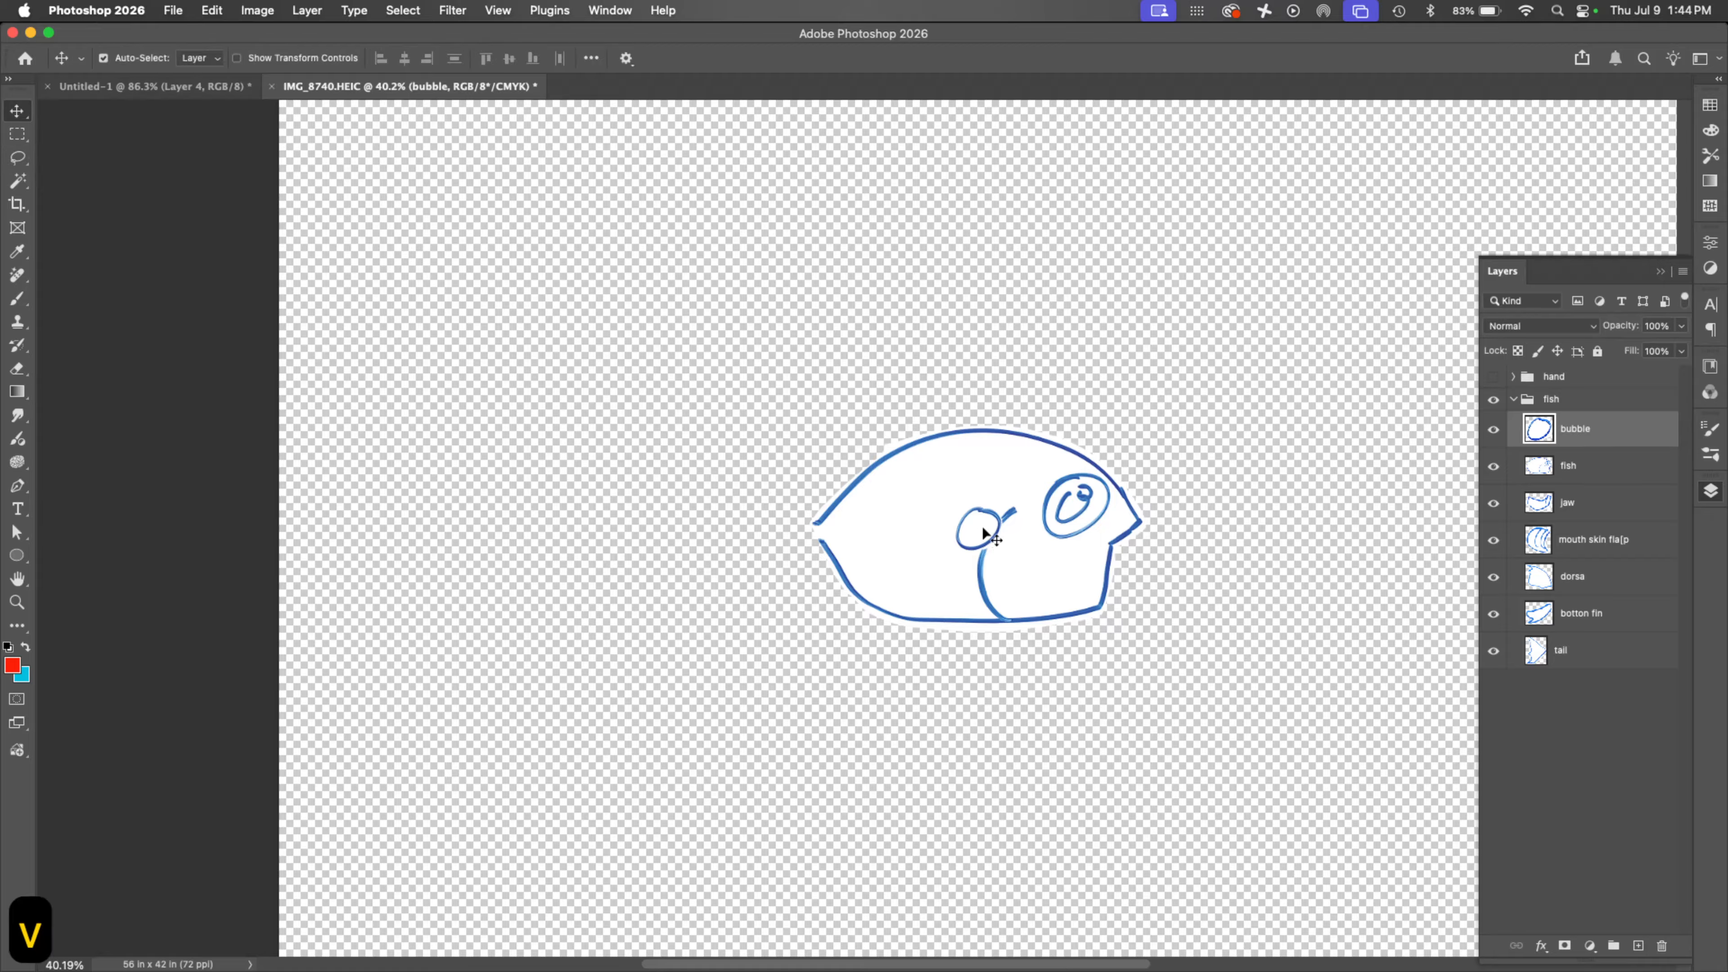
{"action": "left_click_drag", "start_coordinate": [973, 533], "coordinate": [1198, 522]}
Step: Move the fish body up clear of the other parts and place its layer at the bottom of the fish group
{"action": "left_click", "coordinate": [1567, 469]}
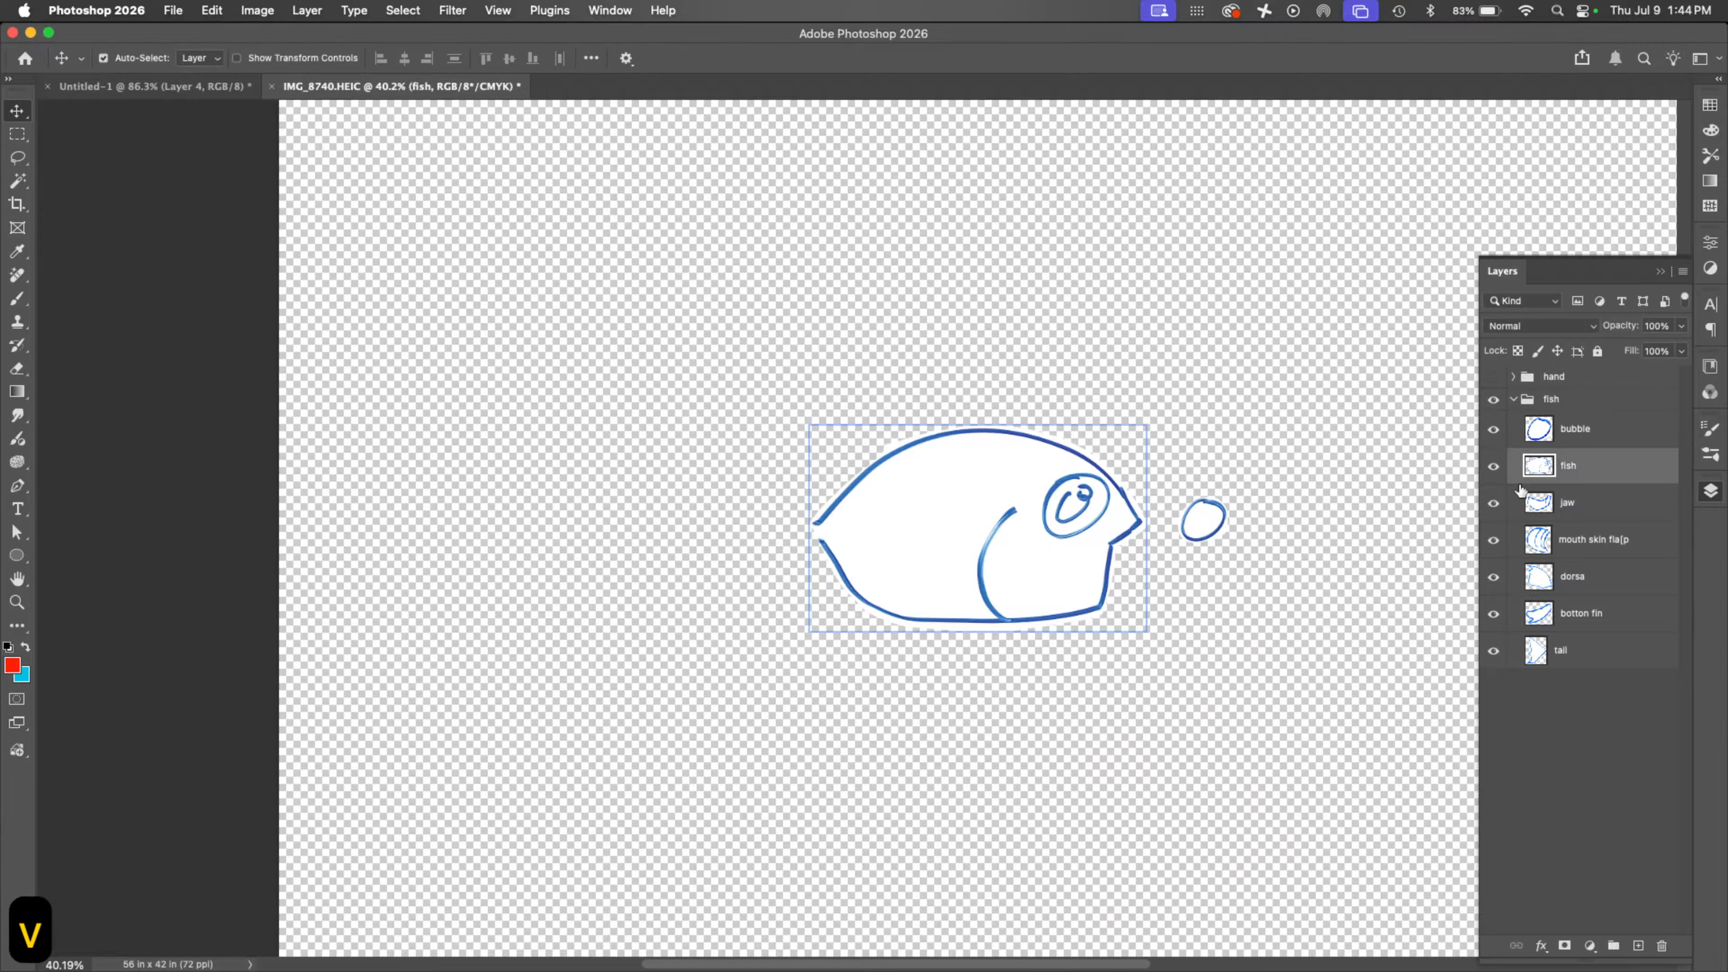
{"action": "mouse_move", "coordinate": [1058, 577]}
{"action": "left_mouse_down"}
{"action": "mouse_move", "coordinate": [866, 580]}
{"action": "mouse_move", "coordinate": [986, 363]}
{"action": "left_mouse_up"}
{"action": "left_click_drag", "start_coordinate": [1586, 466], "coordinate": [1602, 667]}
Step: Attach the tail to the rear tip of the fish body and place the bottom fin against its belly
{"action": "left_click", "coordinate": [1579, 613]}
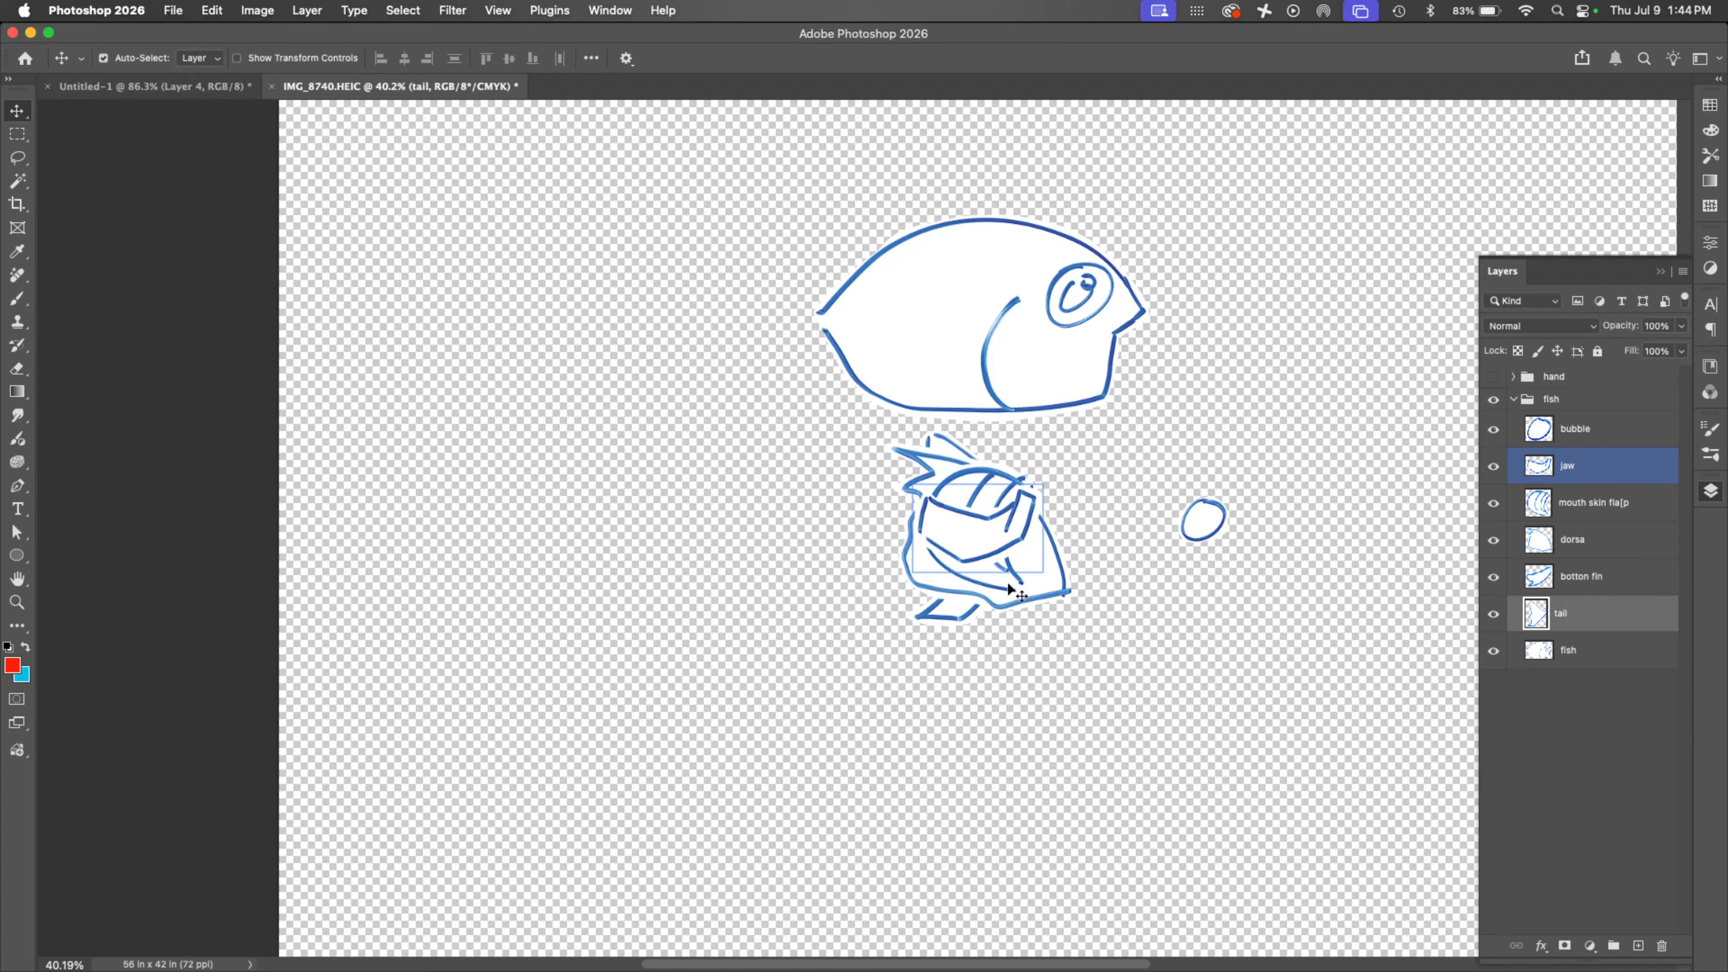
{"action": "left_click_drag", "start_coordinate": [988, 578], "coordinate": [785, 373]}
{"action": "left_click", "coordinate": [1580, 576]}
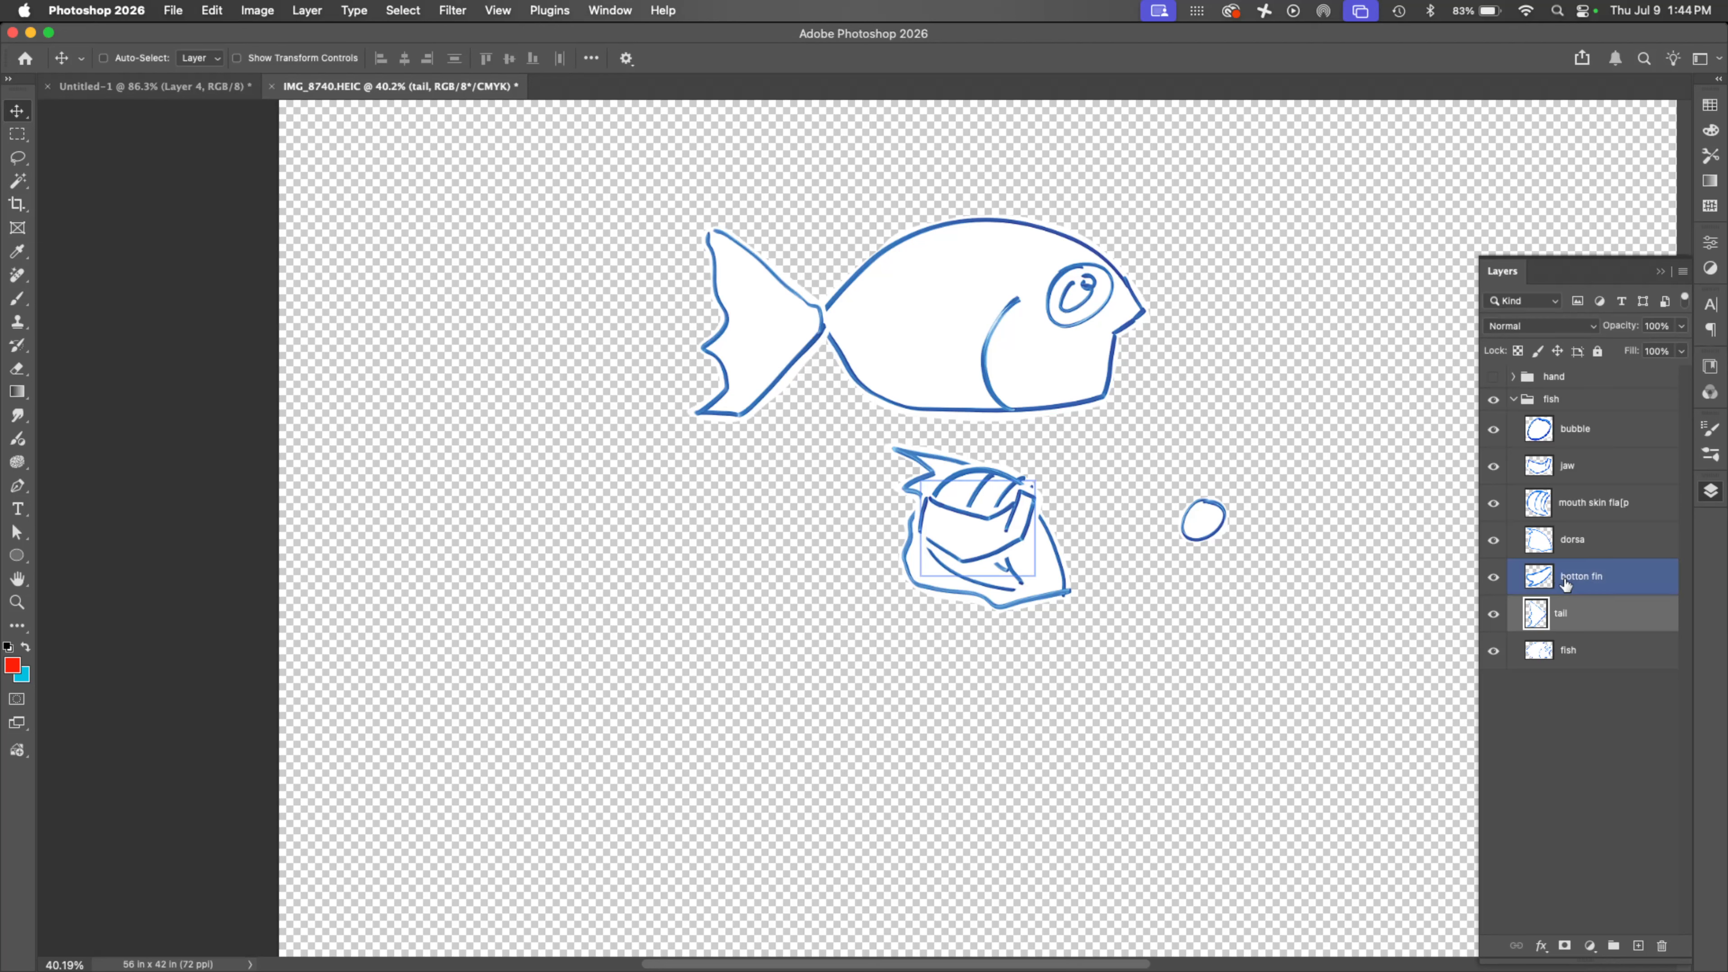
{"action": "left_click_drag", "start_coordinate": [979, 536], "coordinate": [910, 437]}
Step: Move the dorsal fin onto the fish's back and place the dorsa layer beneath the fish body layer
{"action": "left_click", "coordinate": [1578, 614]}
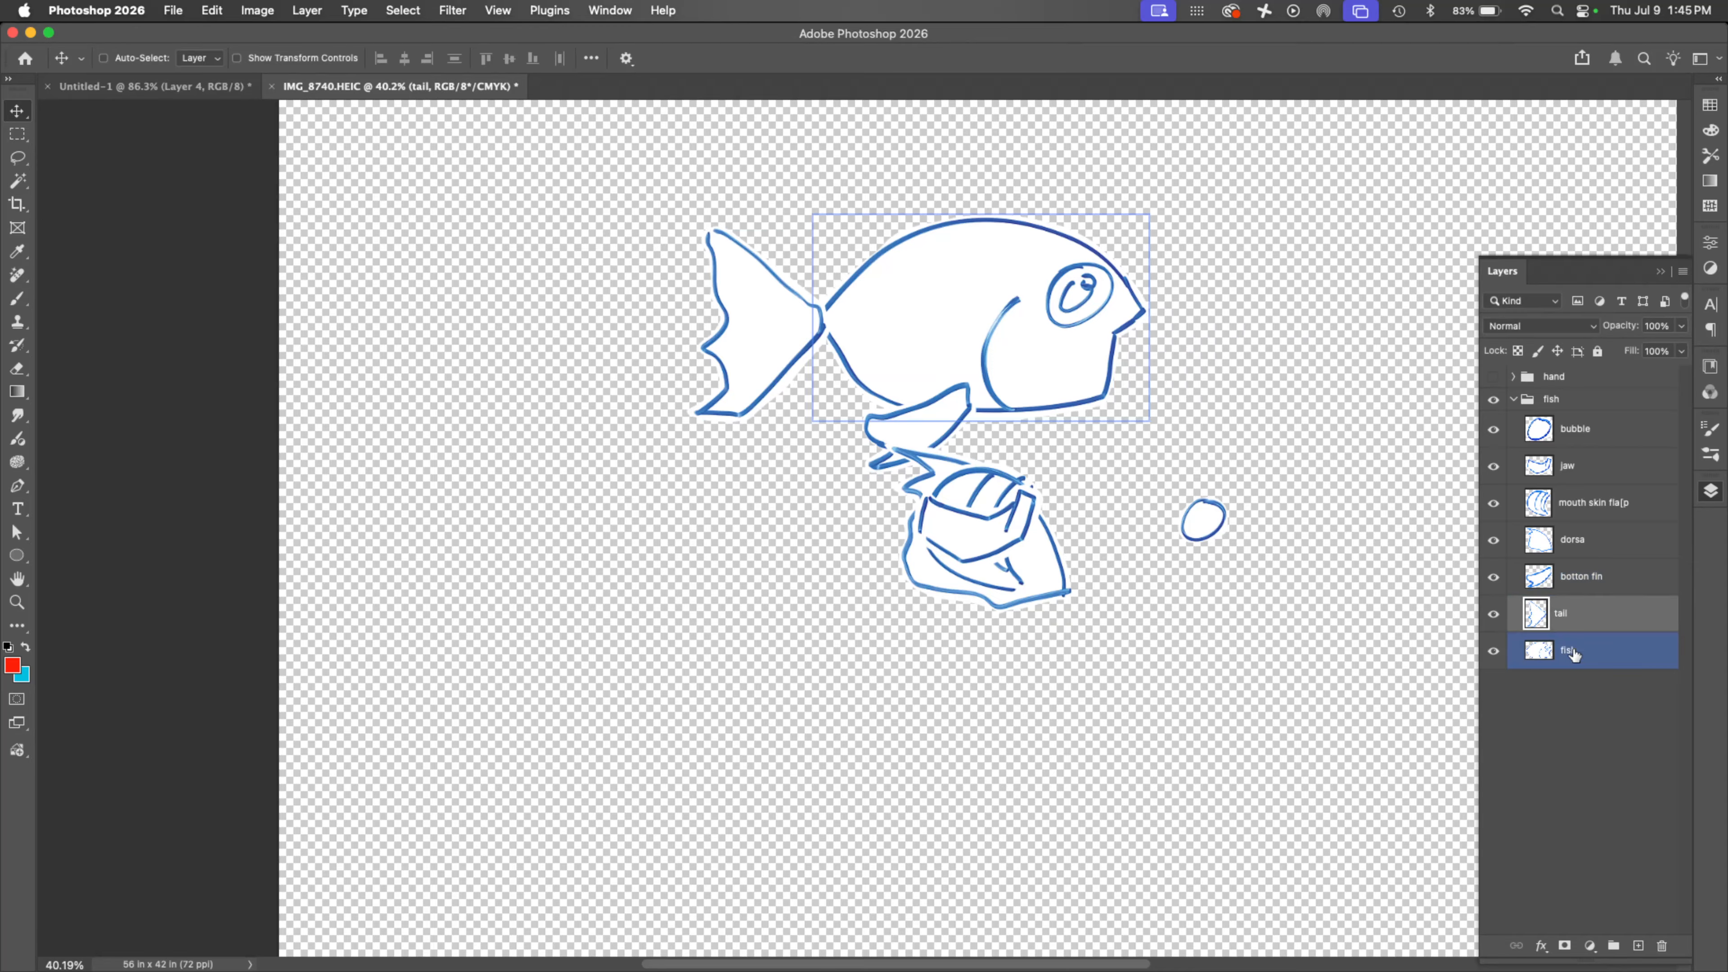
{"action": "left_click", "coordinate": [1582, 587]}
{"action": "left_click", "coordinate": [1577, 548]}
{"action": "left_click_drag", "start_coordinate": [993, 528], "coordinate": [963, 166]}
{"action": "left_click_drag", "start_coordinate": [1603, 535], "coordinate": [1587, 658]}
Step: Position the mouth skin flap at the lower front of the fish's head and place its layer directly beneath the fish body layer
{"action": "left_click", "coordinate": [1565, 579]}
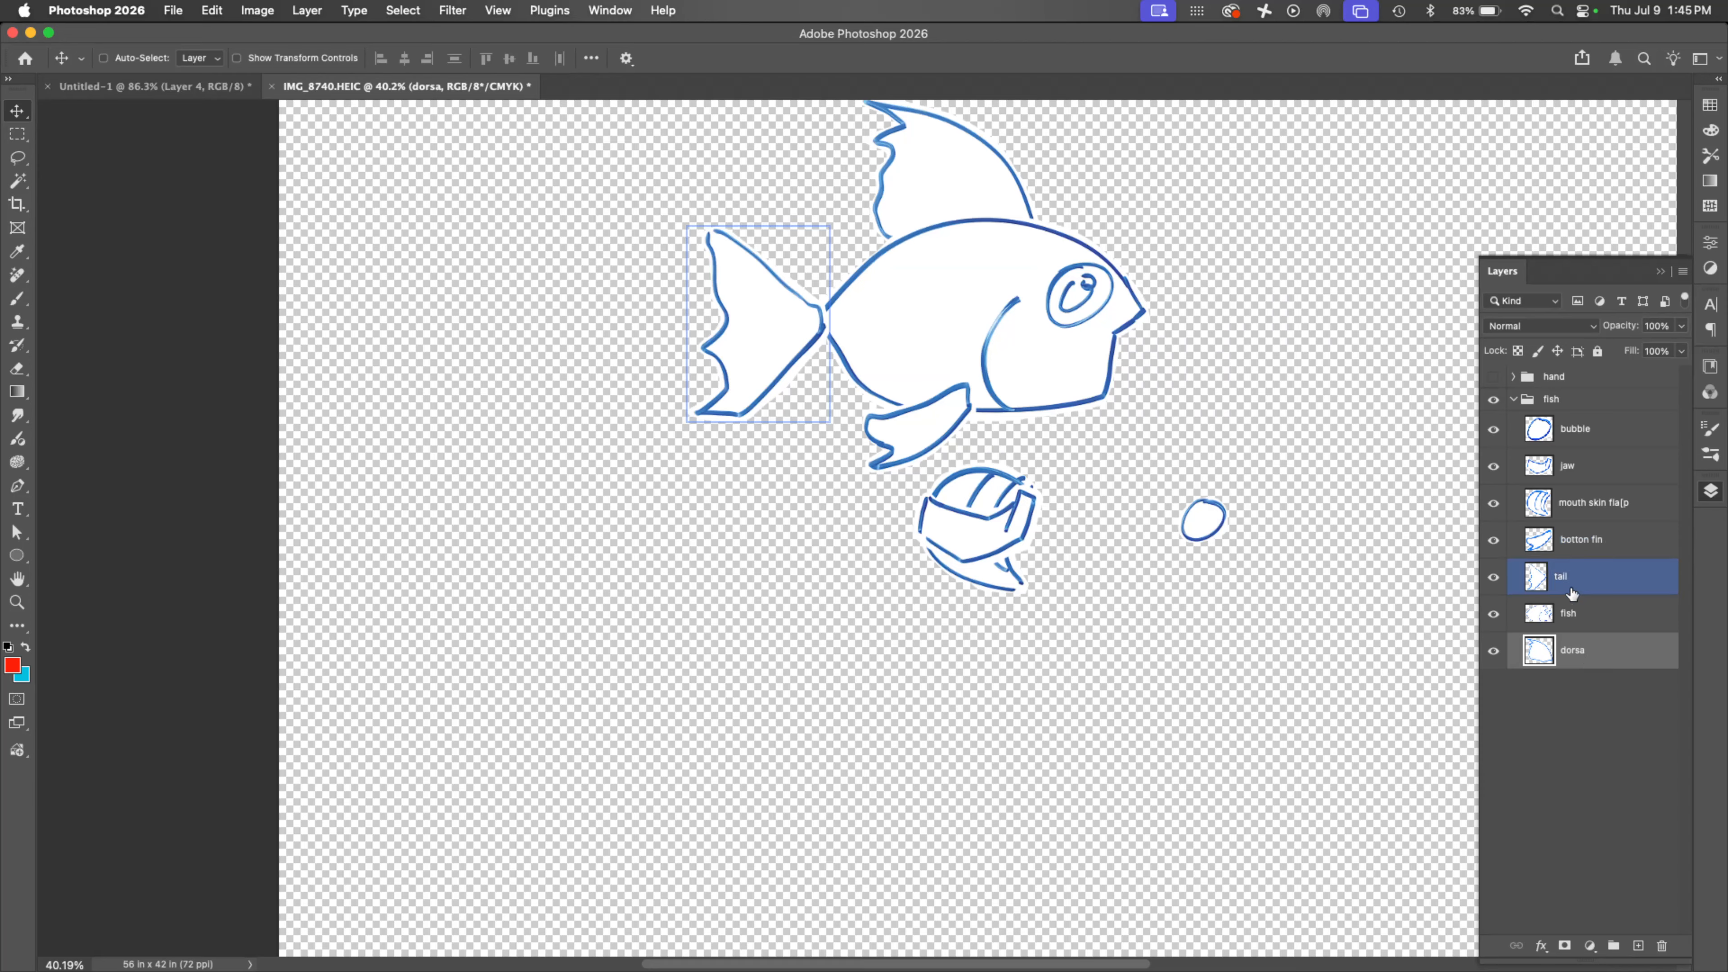
{"action": "left_click", "coordinate": [1575, 545]}
{"action": "left_click", "coordinate": [1578, 509]}
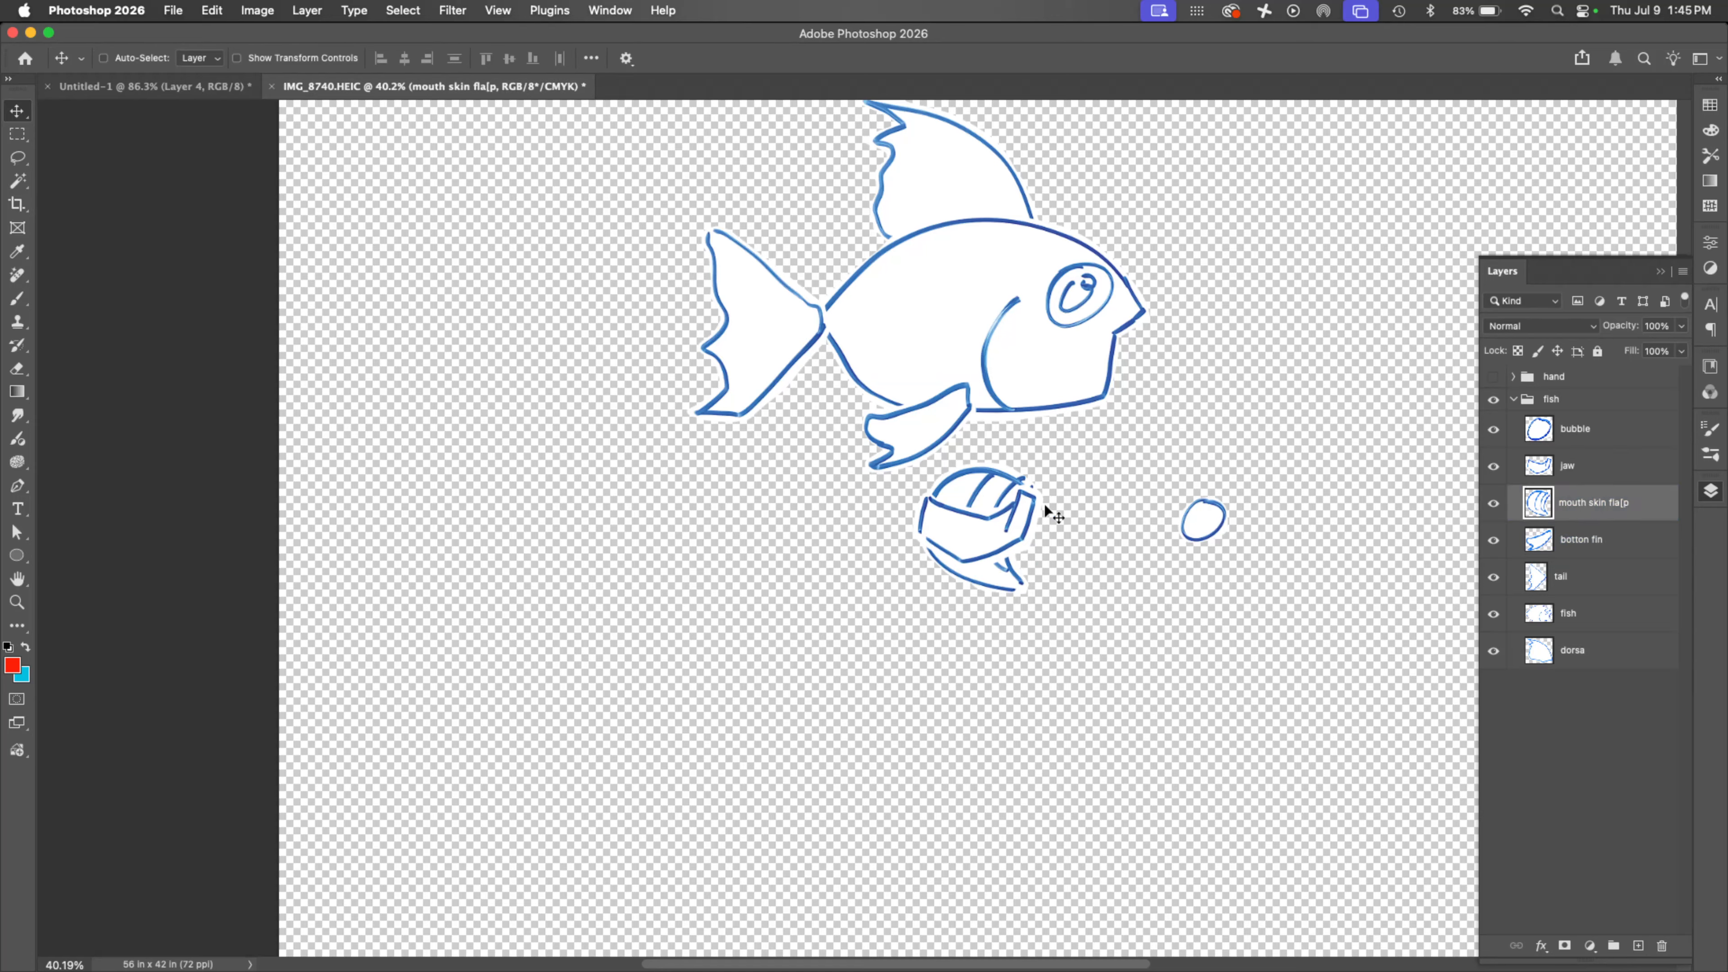
{"action": "mouse_move", "coordinate": [963, 502]}
{"action": "left_mouse_down"}
{"action": "mouse_move", "coordinate": [1107, 386]}
{"action": "mouse_move", "coordinate": [1092, 348]}
{"action": "mouse_move", "coordinate": [1064, 344]}
{"action": "left_mouse_up"}
{"action": "left_click_drag", "start_coordinate": [1604, 509], "coordinate": [1598, 630]}
{"action": "mouse_move", "coordinate": [1105, 411]}
{"action": "left_mouse_down"}
{"action": "mouse_move", "coordinate": [1106, 385]}
{"action": "mouse_move", "coordinate": [1091, 412]}
{"action": "left_mouse_up"}
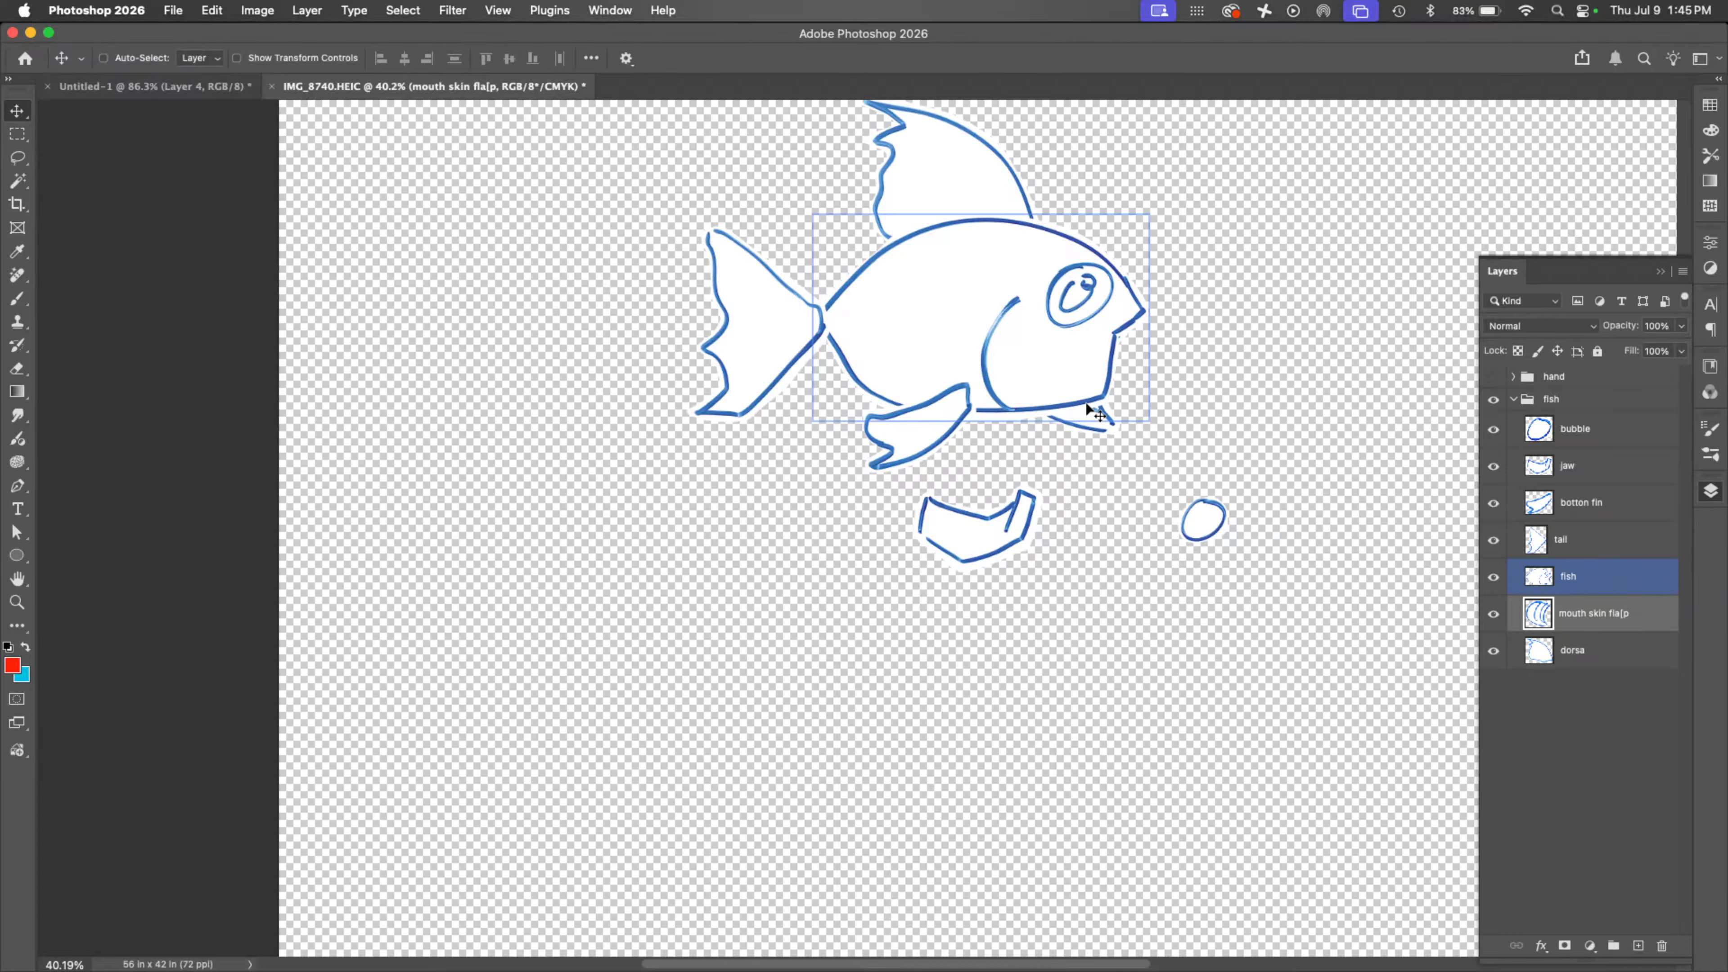
Step: Place the jaw below the fish's mouth over the mouth skin flap, and select the fish body layer
{"action": "left_click", "coordinate": [1575, 663]}
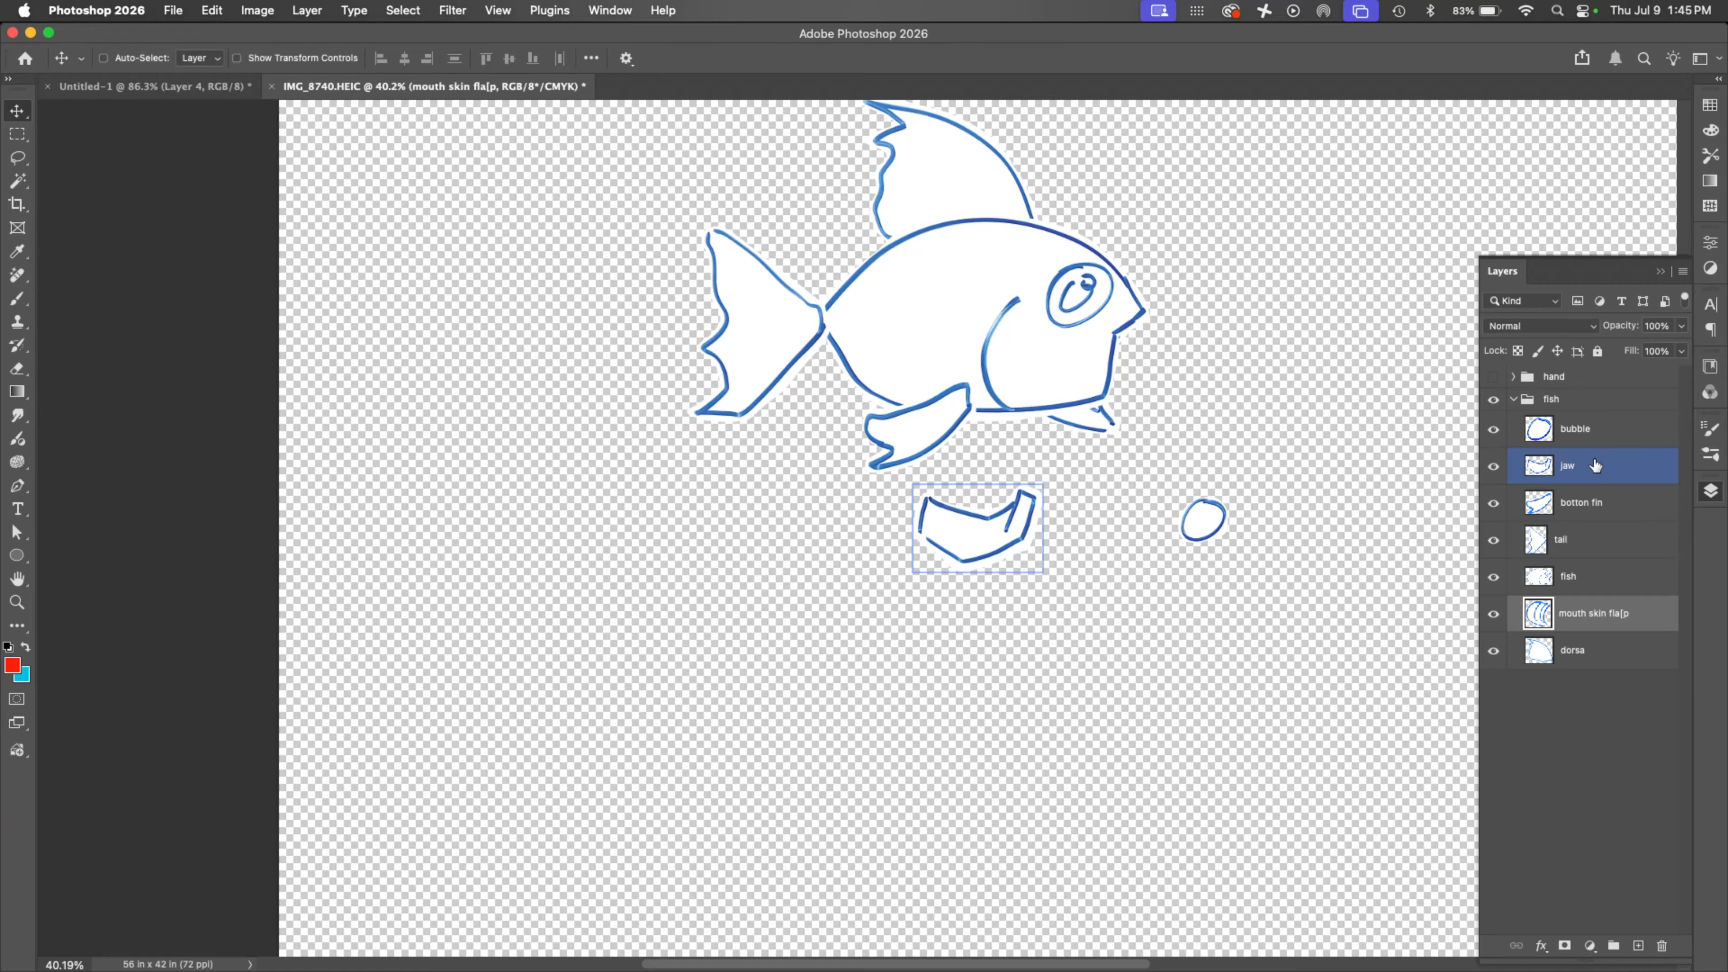
{"action": "left_click", "coordinate": [1567, 466]}
{"action": "mouse_move", "coordinate": [997, 530]}
{"action": "left_mouse_down"}
{"action": "mouse_move", "coordinate": [1099, 482]}
{"action": "mouse_move", "coordinate": [1118, 394]}
{"action": "mouse_move", "coordinate": [1099, 423]}
{"action": "left_mouse_up"}
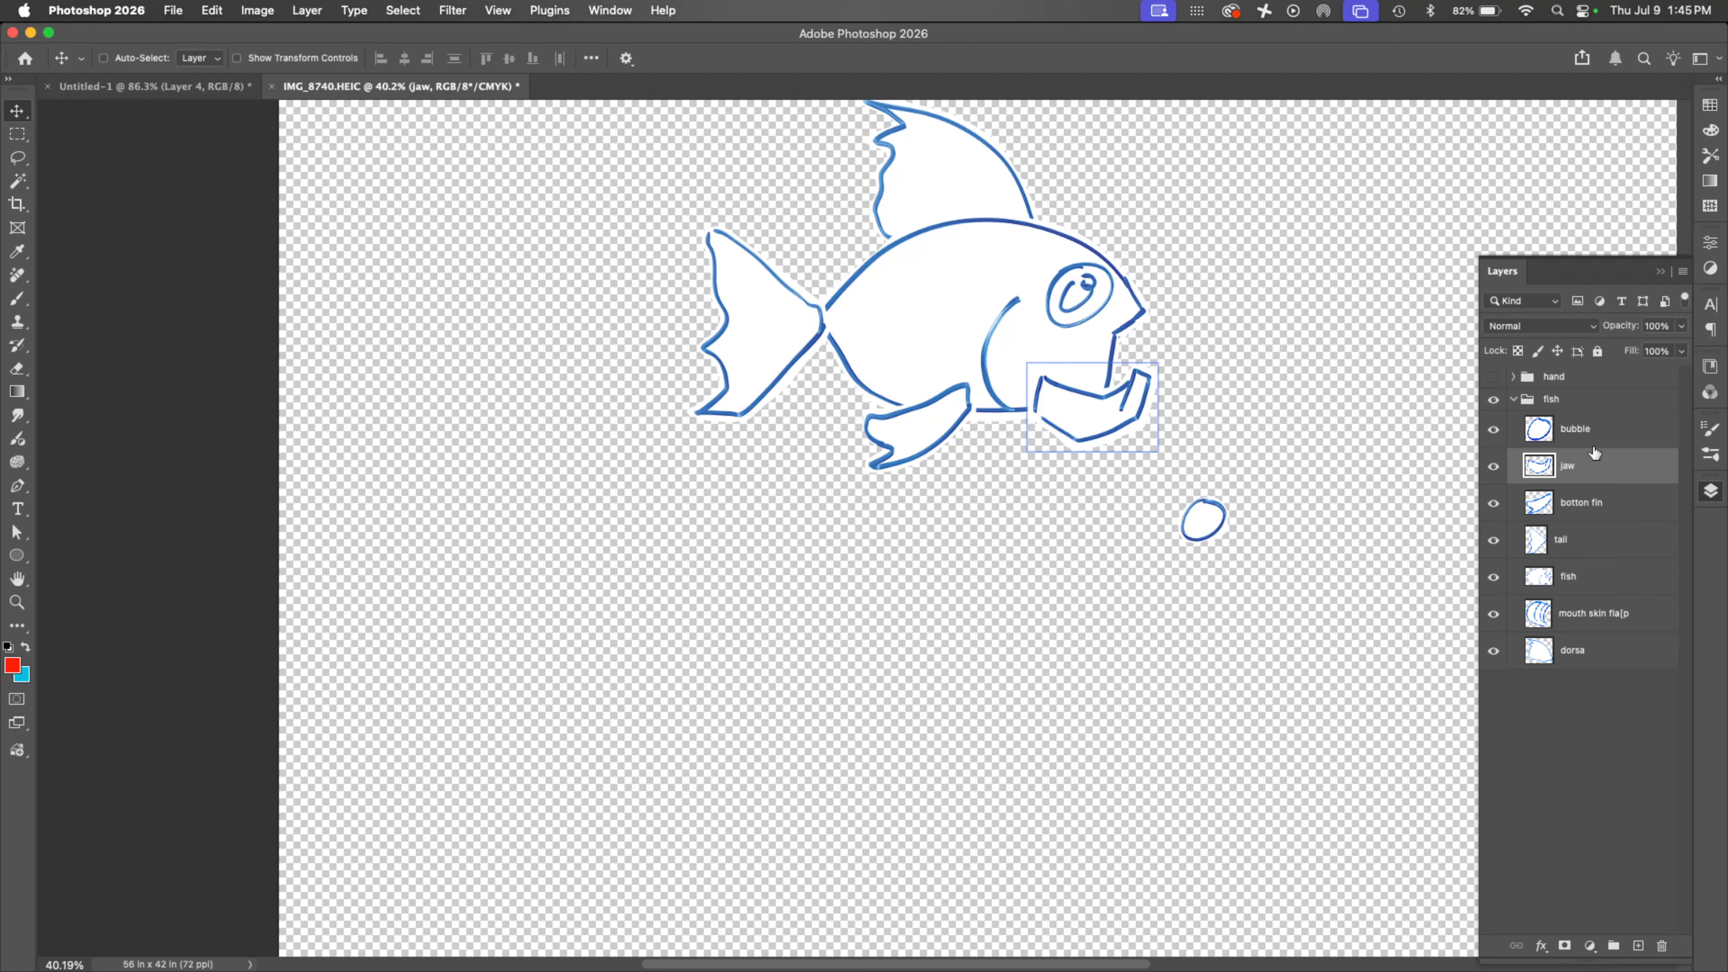
{"action": "left_click", "coordinate": [1581, 578]}
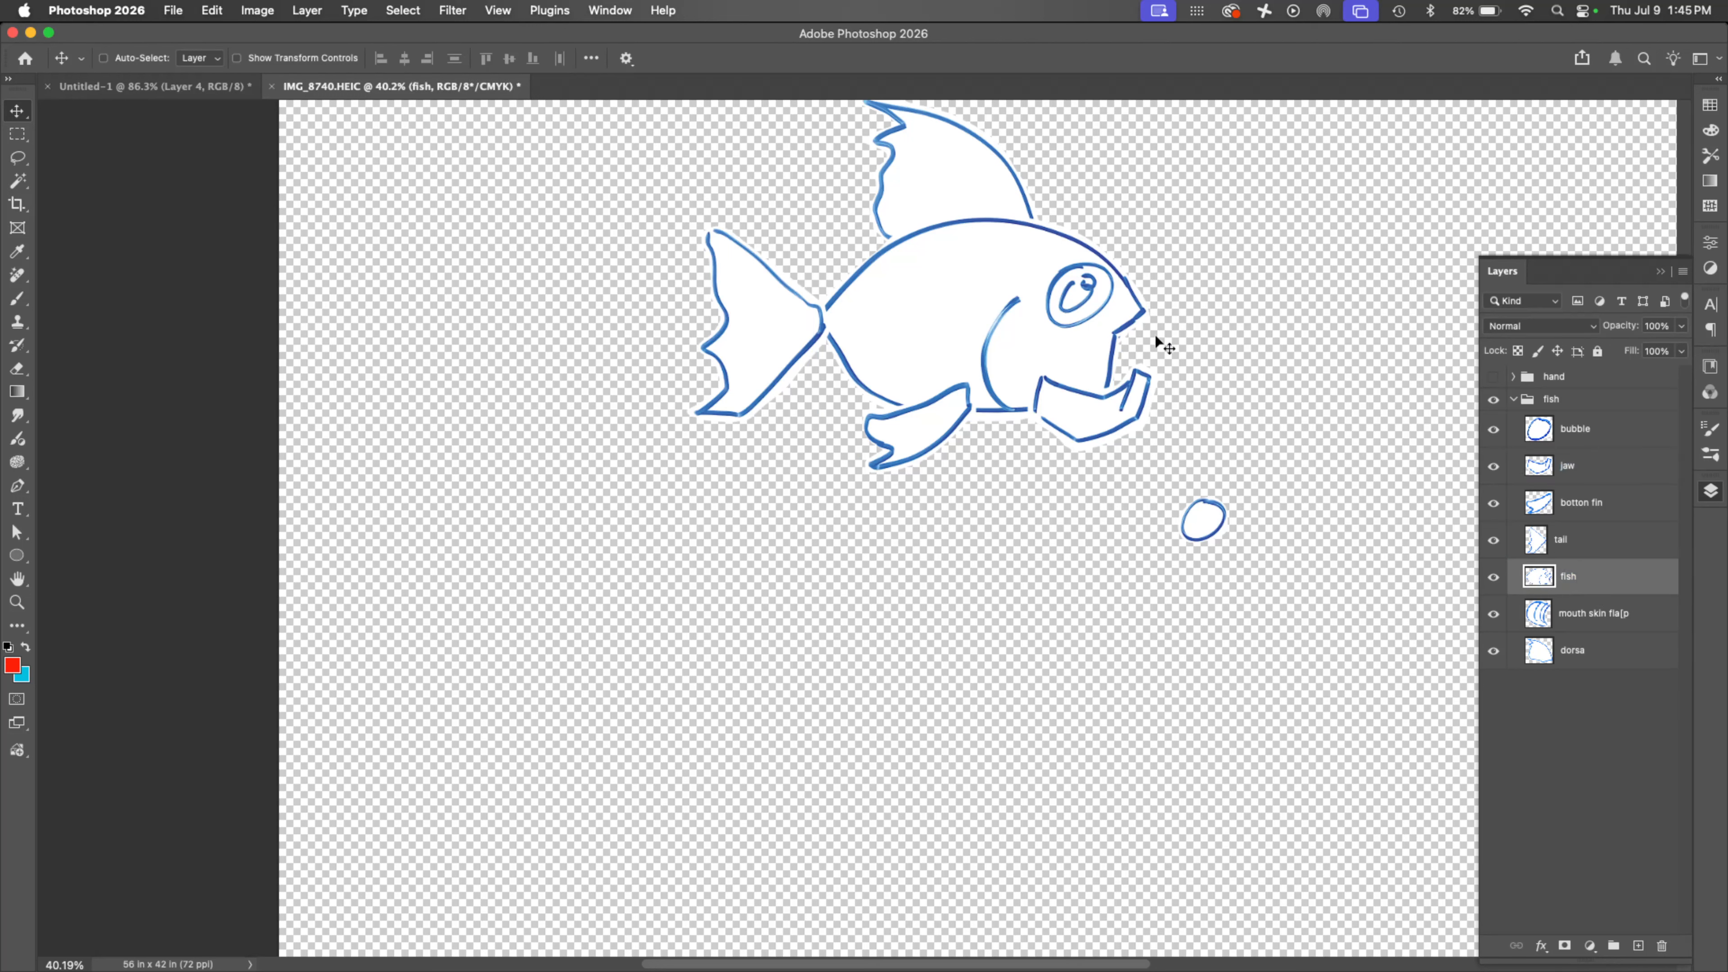
Step: Try to erase the fish body's front mouth area with an enlarged eraser, exposing the mouth skin flap beneath
{"action": "key", "text": "e"}
{"action": "mouse_move", "coordinate": [1124, 332]}
{"action": "left_mouse_down"}
{"action": "mouse_move", "coordinate": [1061, 367]}
{"action": "mouse_move", "coordinate": [1067, 387]}
{"action": "left_mouse_up"}
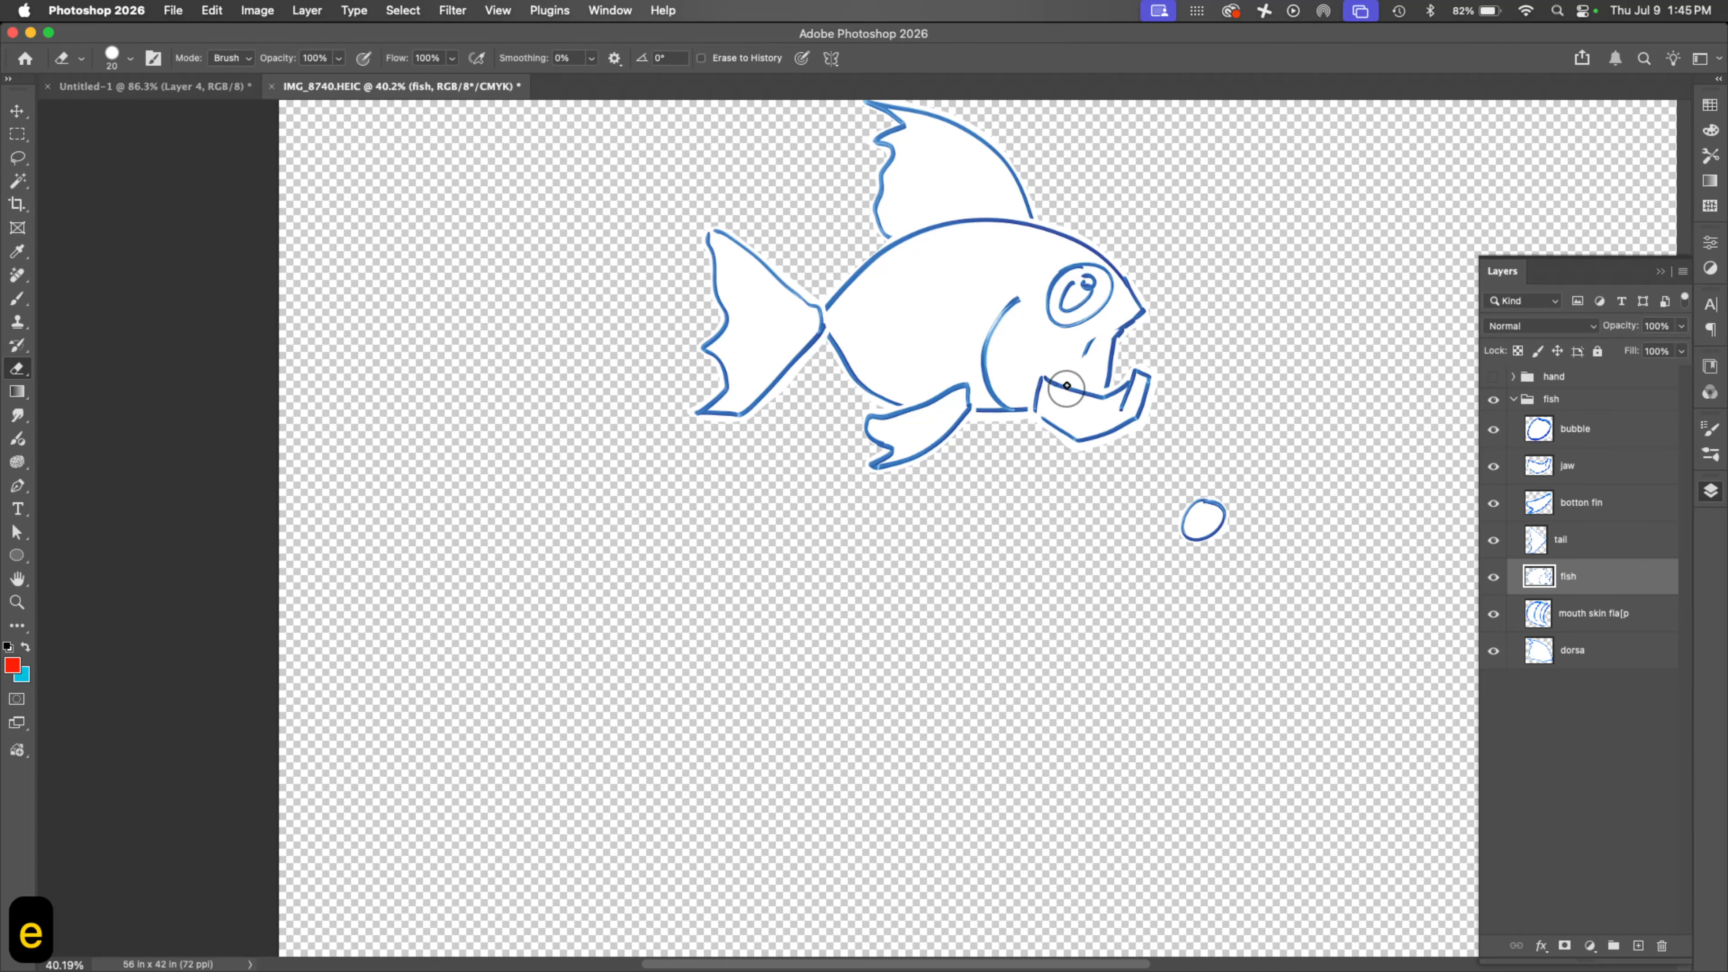
{"action": "key", "text": "bracketright"}
{"action": "key", "text": "bracketright"}
{"action": "key", "text": "bracketright"}
{"action": "key", "text": "bracketright"}
{"action": "key", "text": "bracketright"}
{"action": "key", "text": "bracketright"}
{"action": "key", "text": "bracketright"}
{"action": "key", "text": "bracketright"}
{"action": "key", "text": "bracketright"}
{"action": "key", "text": "bracketright"}
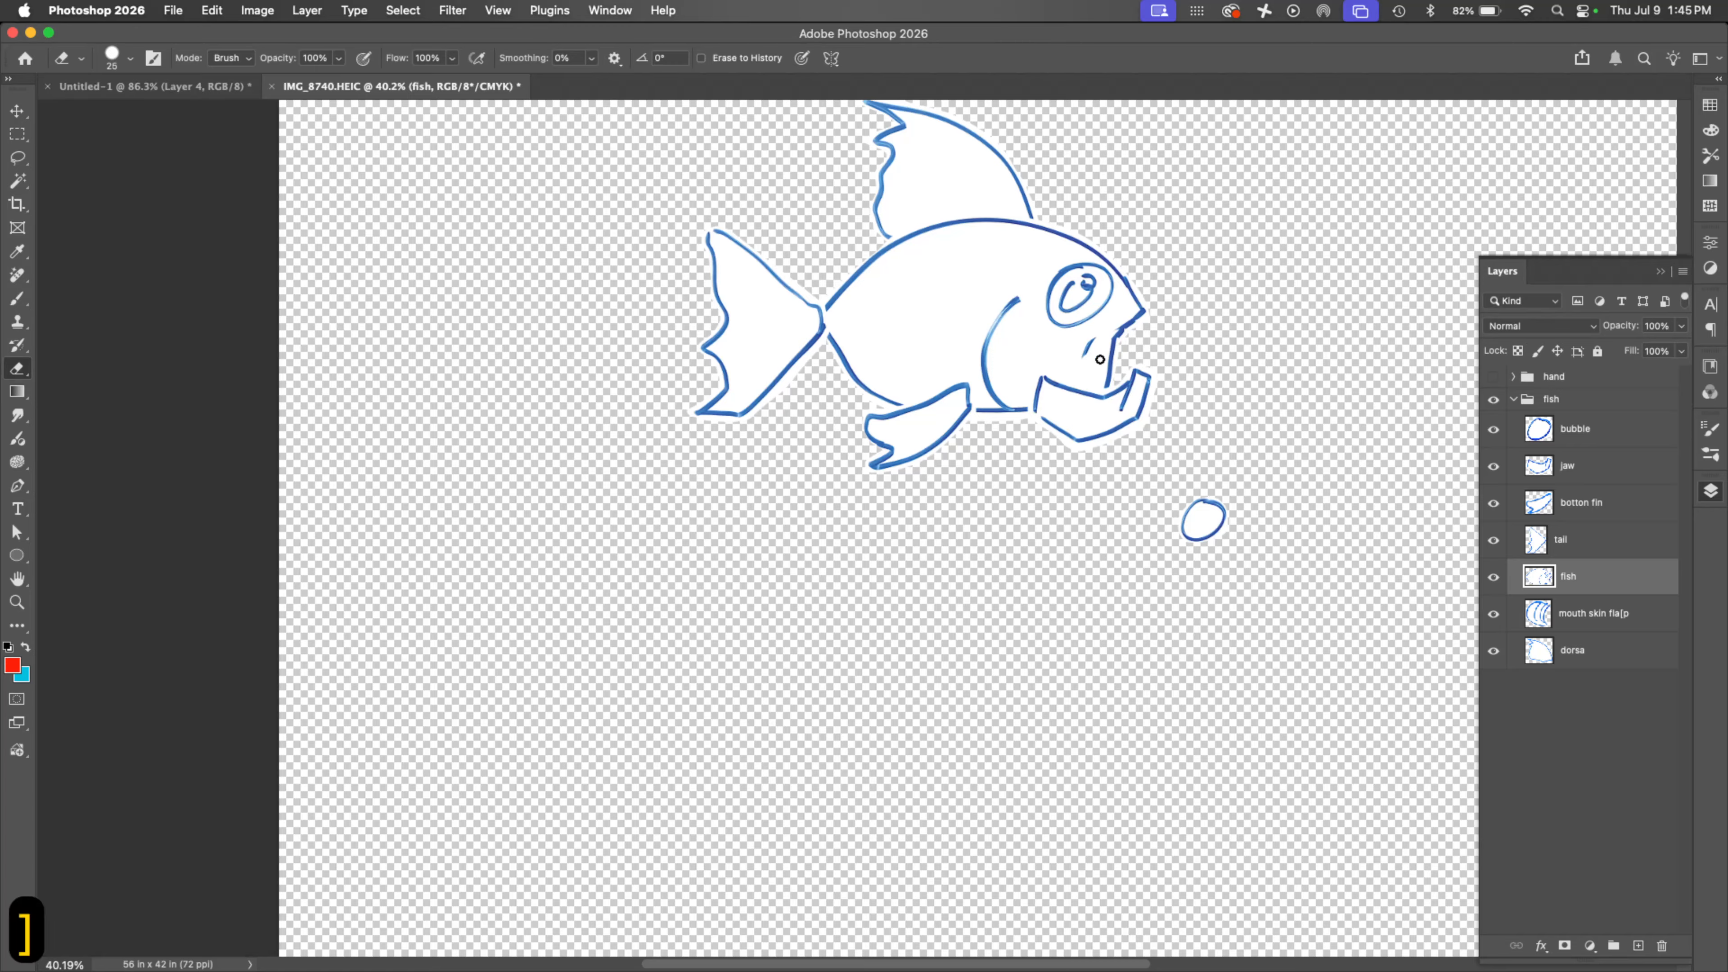
{"action": "mouse_move", "coordinate": [1114, 349]}
{"action": "left_mouse_down"}
{"action": "mouse_move", "coordinate": [1122, 382]}
{"action": "mouse_move", "coordinate": [1119, 339]}
{"action": "mouse_move", "coordinate": [1075, 388]}
{"action": "left_mouse_up"}
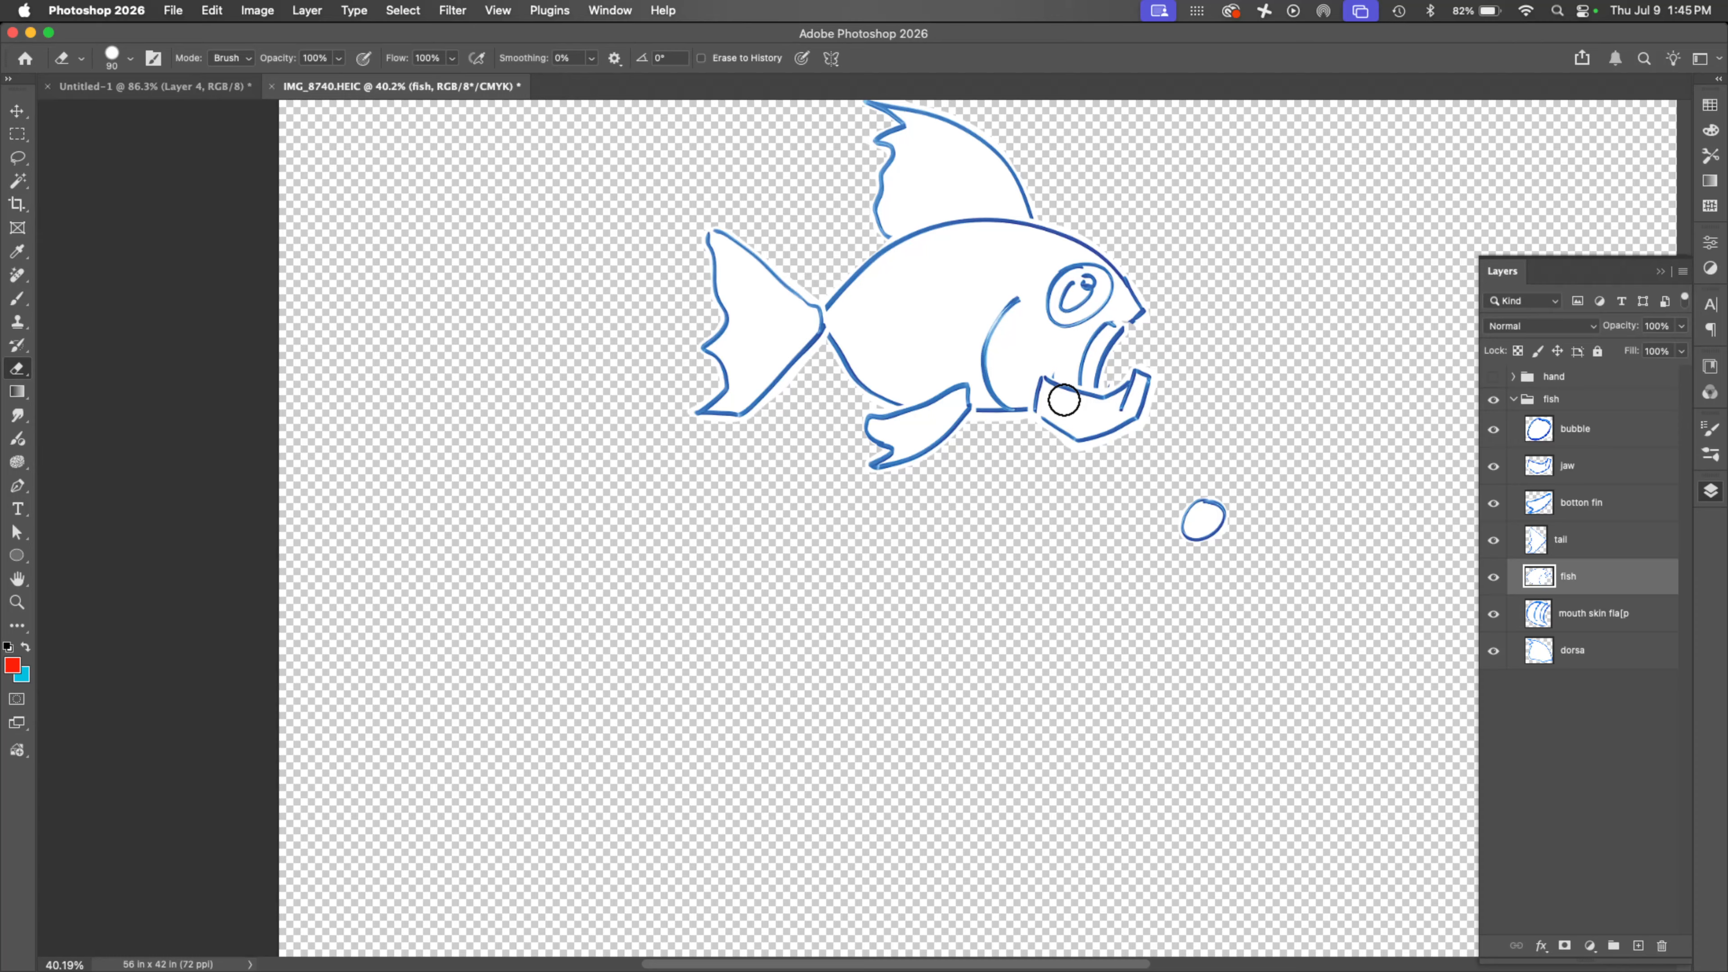
Step: Try moving the jaw down beside the bubble and the fish body away from its other parts
{"action": "key", "text": "v"}
{"action": "mouse_move", "coordinate": [1204, 535]}
{"action": "left_mouse_down"}
{"action": "mouse_move", "coordinate": [1203, 370]}
{"action": "mouse_move", "coordinate": [1206, 550]}
{"action": "mouse_move", "coordinate": [1190, 515]}
{"action": "mouse_move", "coordinate": [1216, 530]}
{"action": "left_mouse_up"}
{"action": "left_click_drag", "start_coordinate": [1089, 413], "coordinate": [1202, 491]}
{"action": "left_click_drag", "start_coordinate": [1009, 401], "coordinate": [979, 422]}
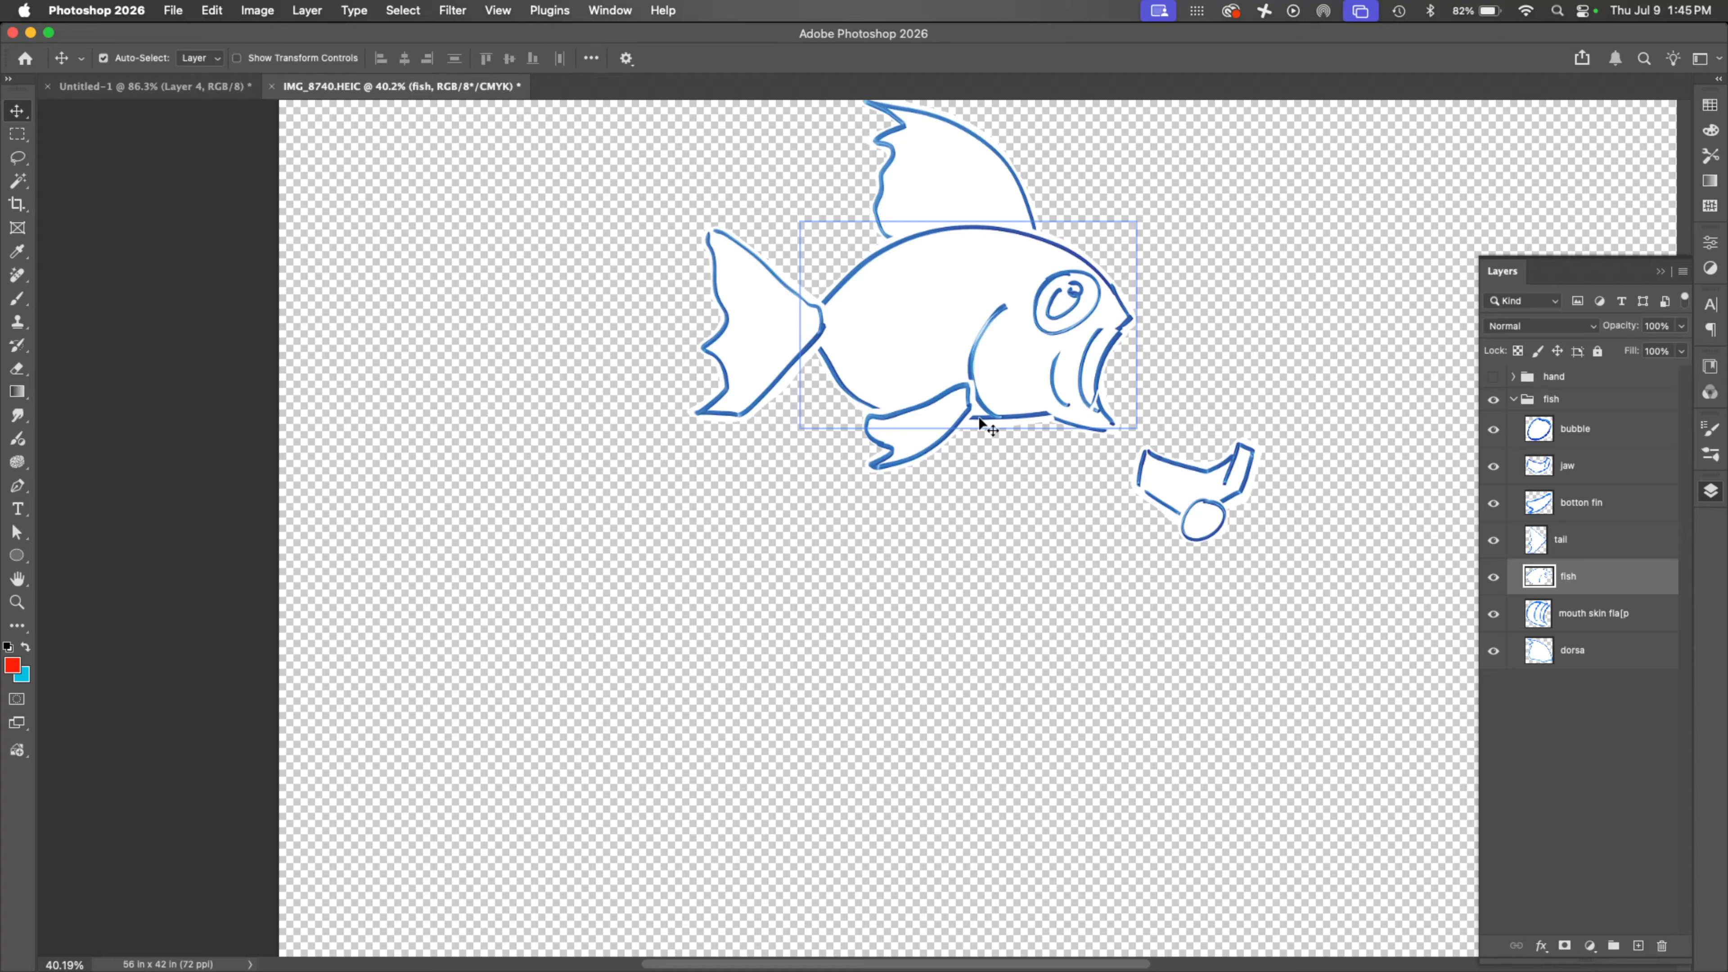
{"action": "left_click_drag", "start_coordinate": [956, 327], "coordinate": [883, 713]}
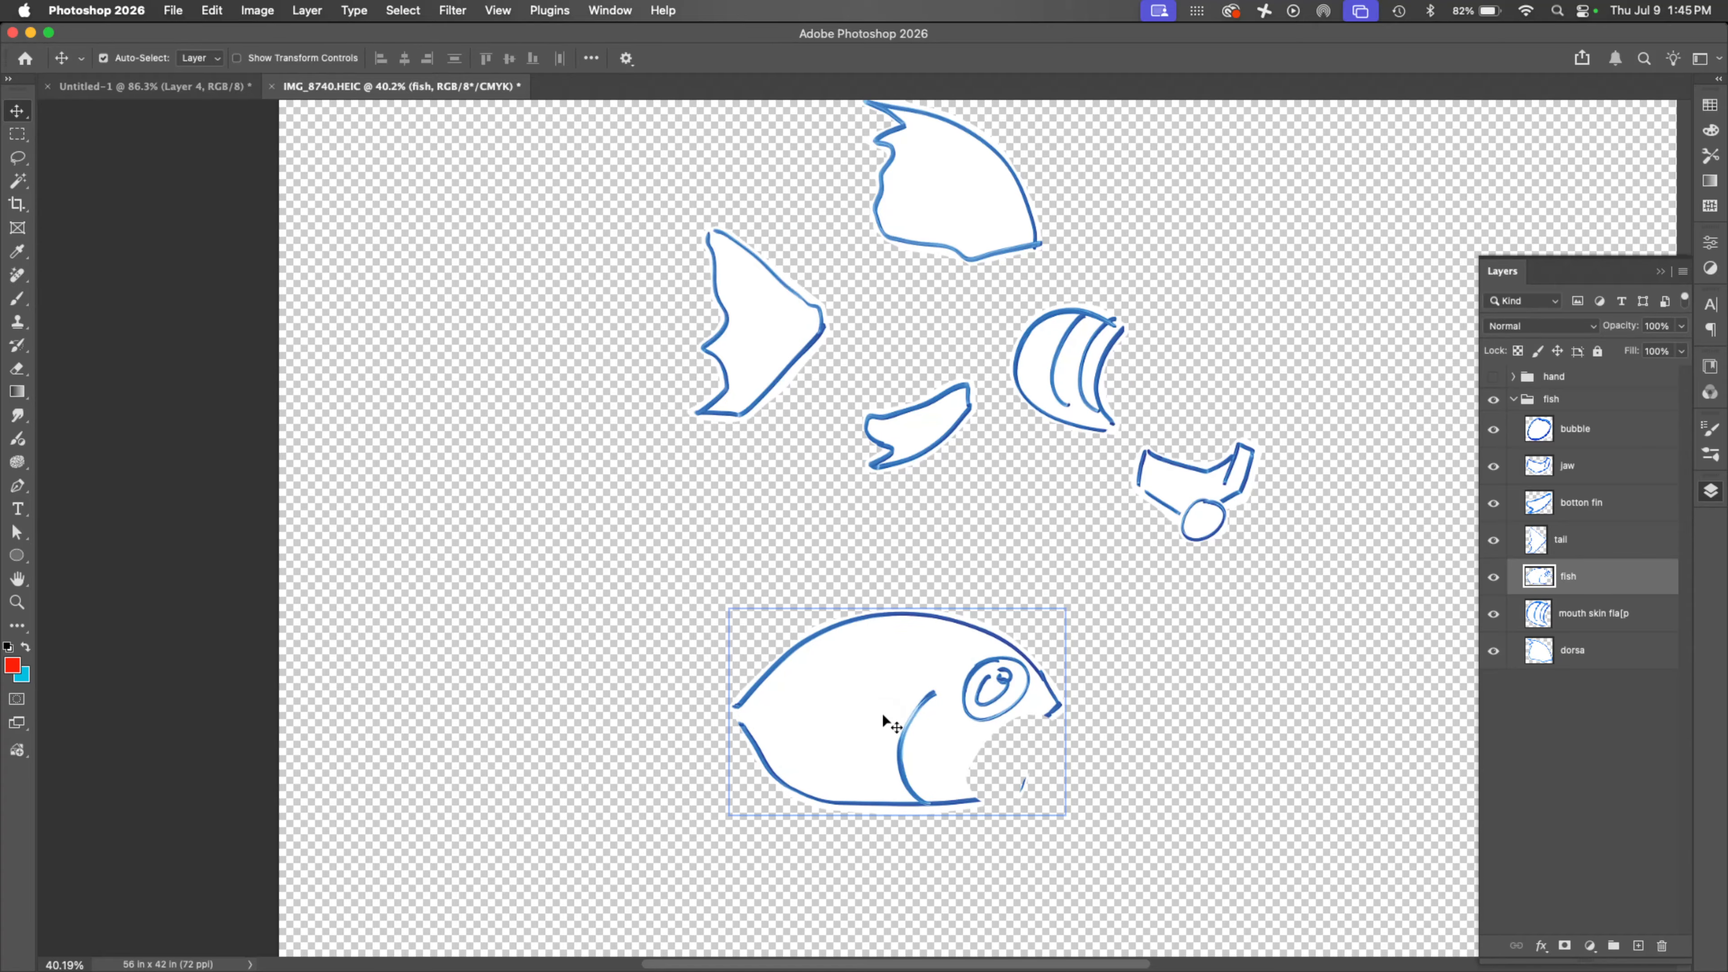
Step: Undo the part moves and the erasing on the fish body
{"action": "key", "text": "super+z"}
{"action": "key", "text": "super+z"}
{"action": "key", "text": "super+z"}
{"action": "key", "text": "super+z"}
{"action": "key", "text": "super+z"}
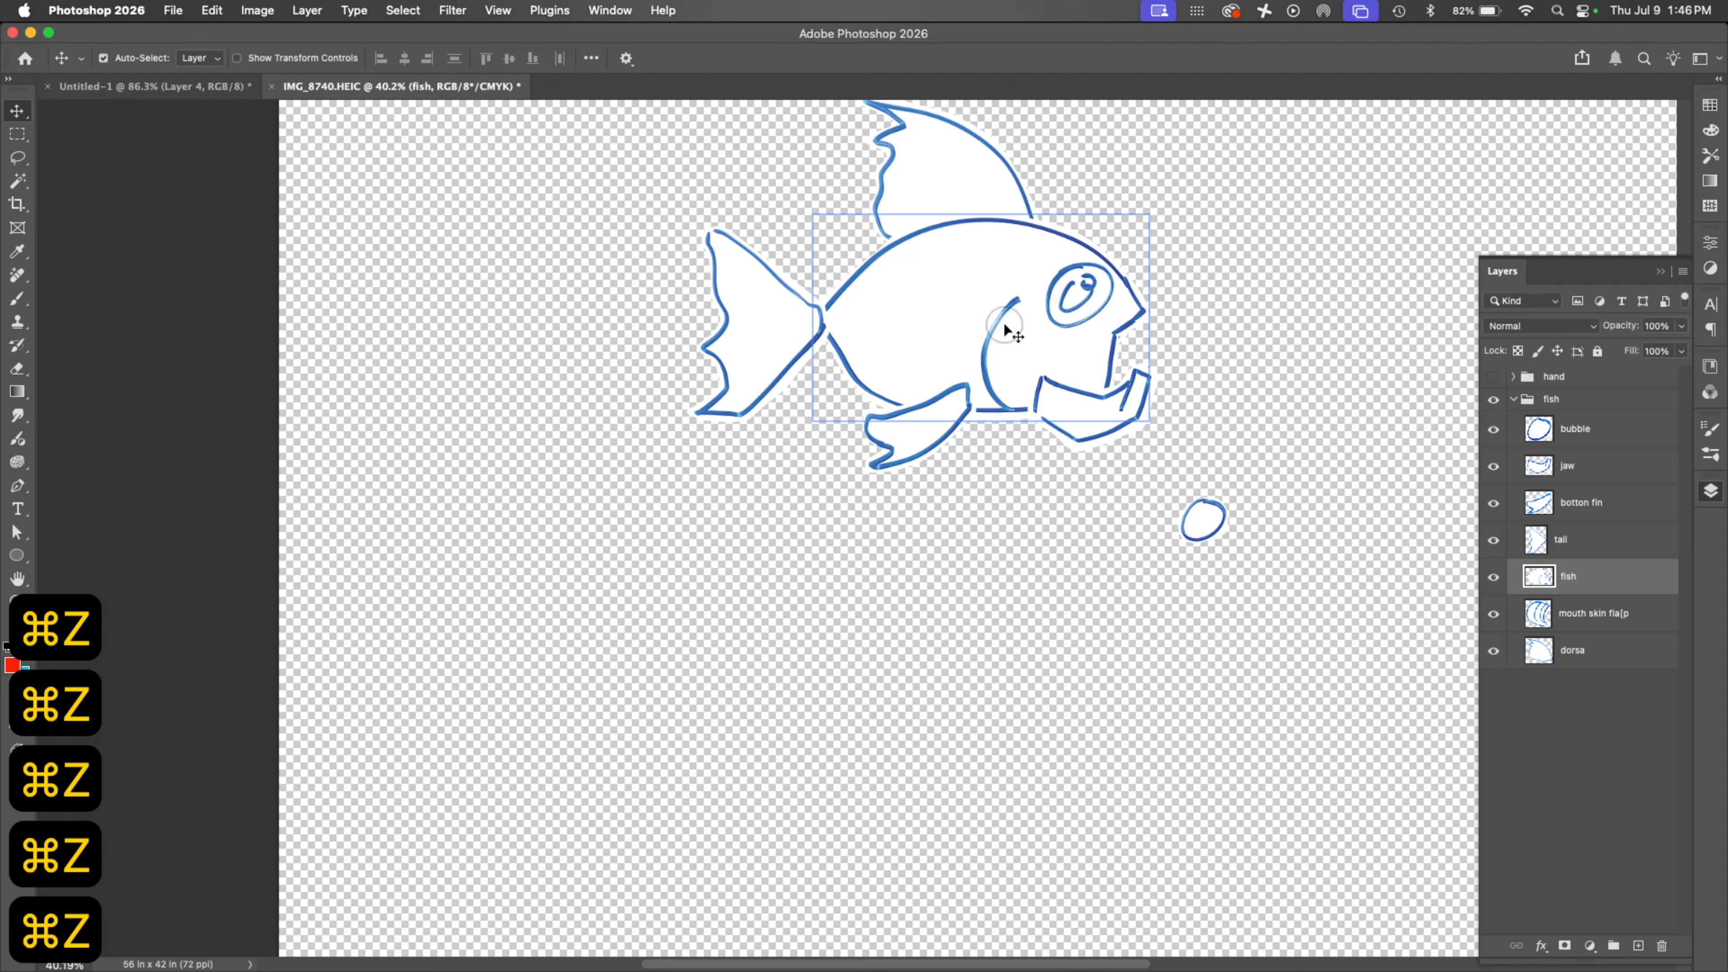
Step: Move the fish body below the other parts, lasso its lower front section, and cut and paste that section onto a new layer
{"action": "left_click_drag", "start_coordinate": [1003, 322], "coordinate": [964, 656]}
{"action": "key", "text": "l"}
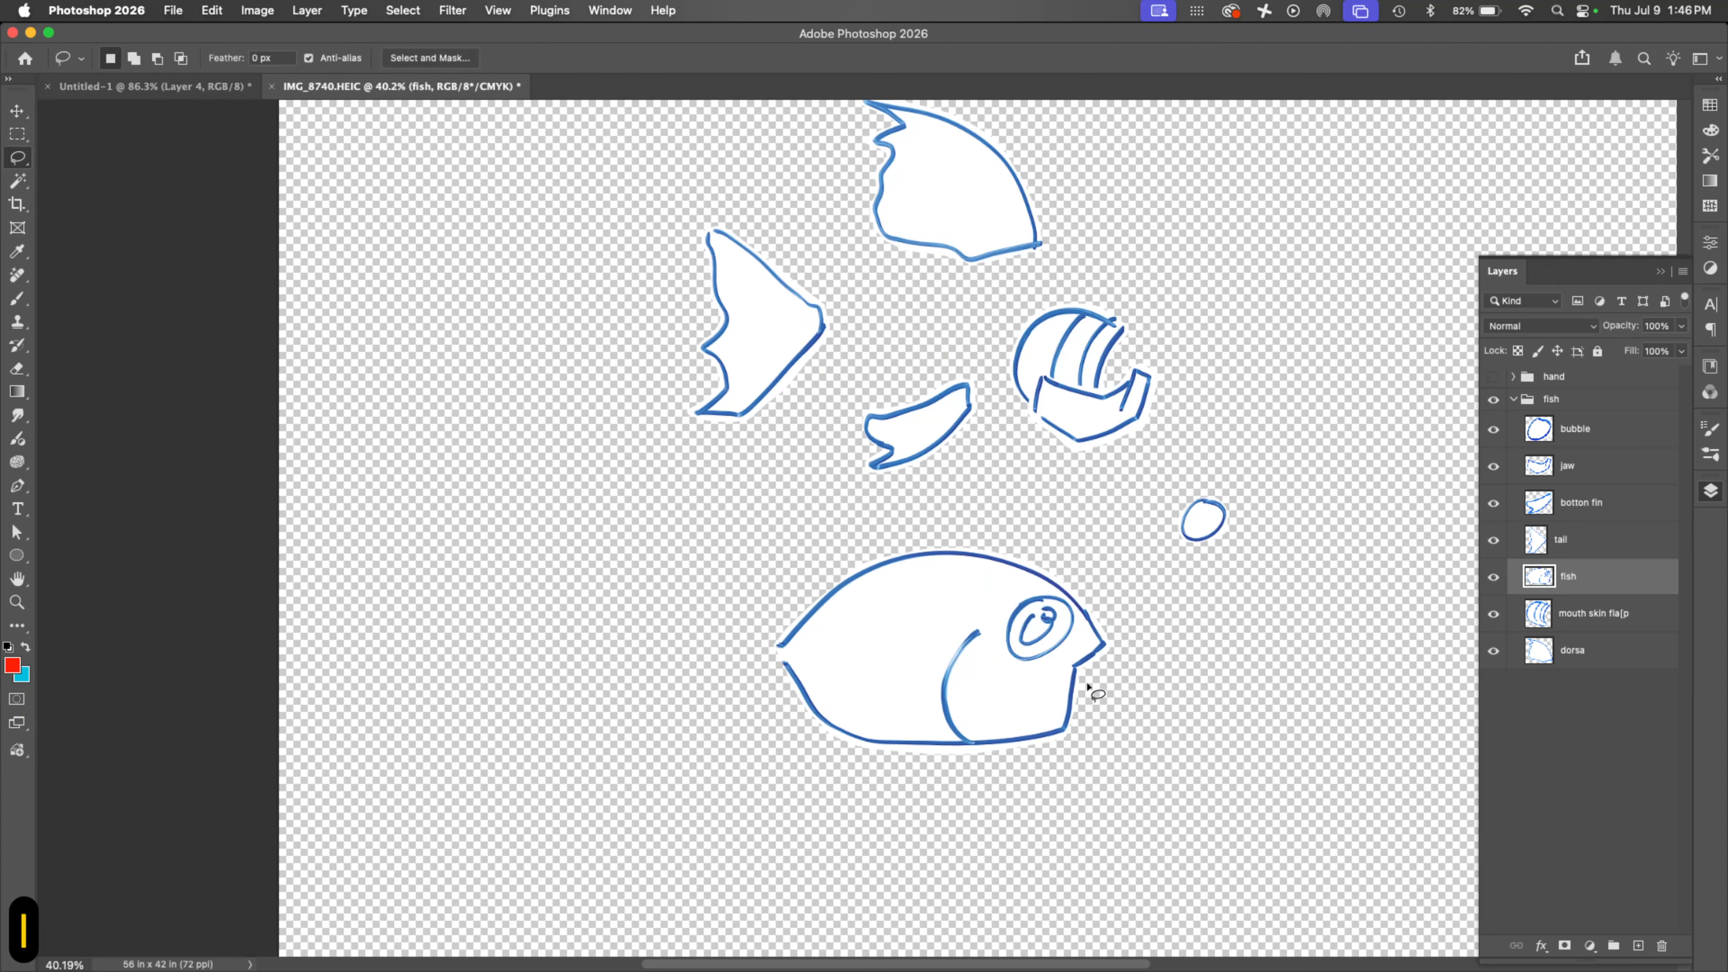
{"action": "left_click_drag", "start_coordinate": [1109, 650], "coordinate": [894, 715]}
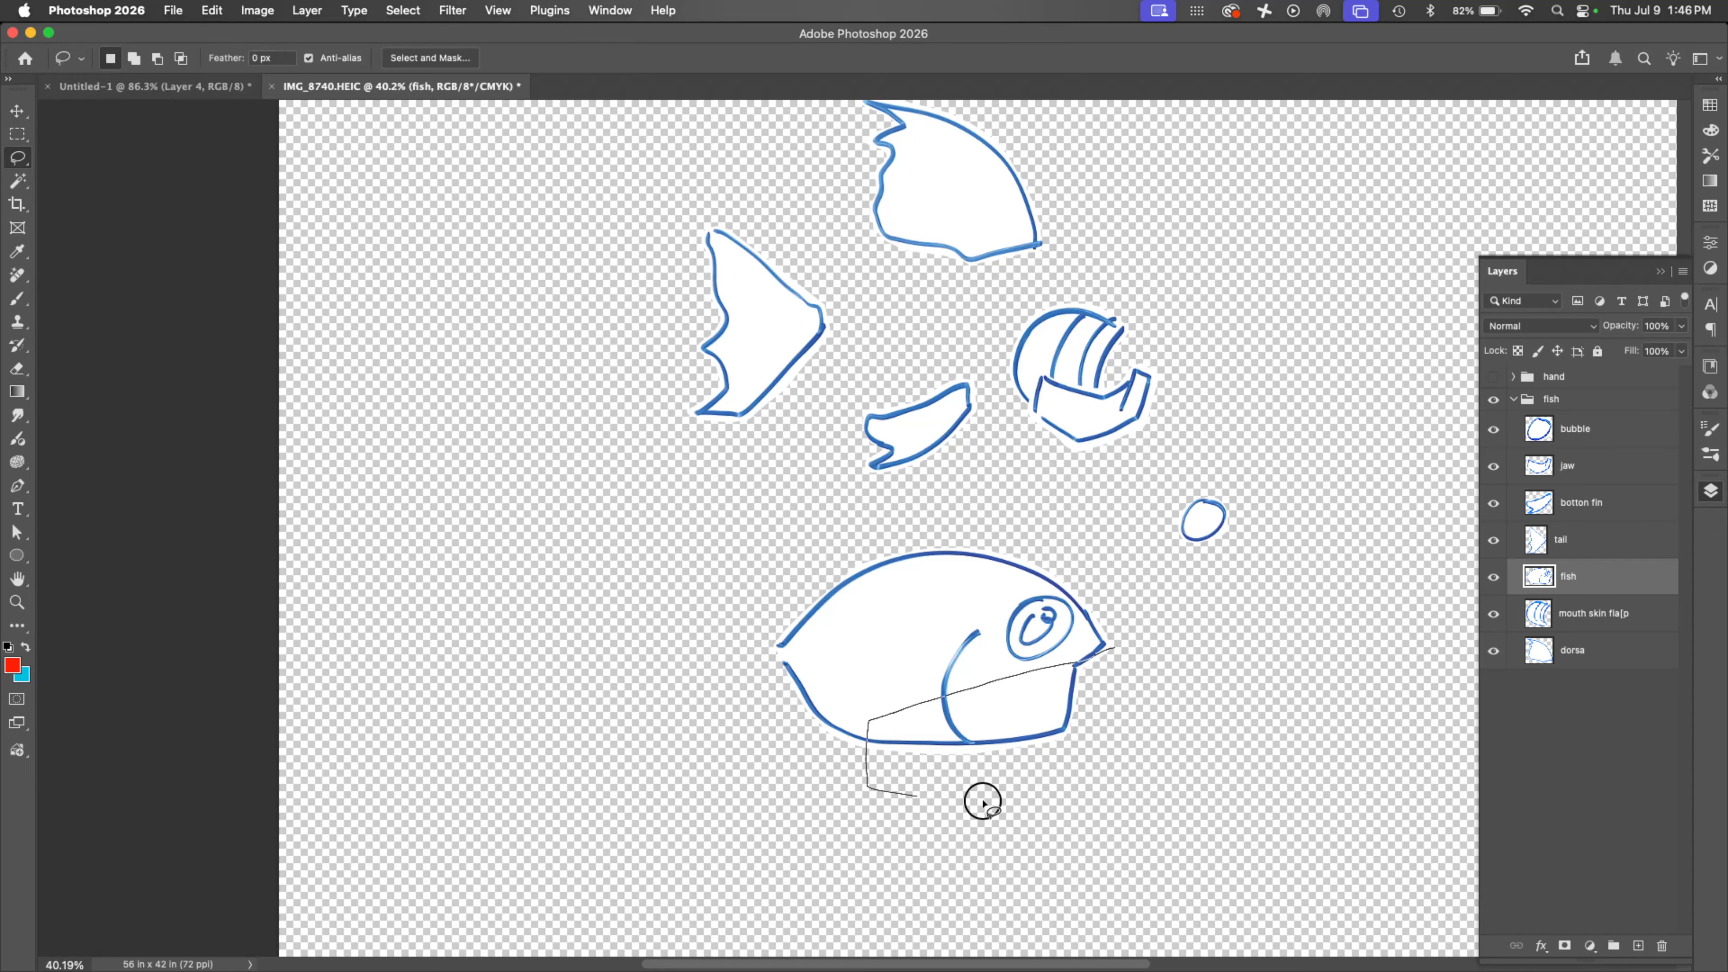
{"action": "left_click_drag", "start_coordinate": [1143, 718], "coordinate": [1140, 708]}
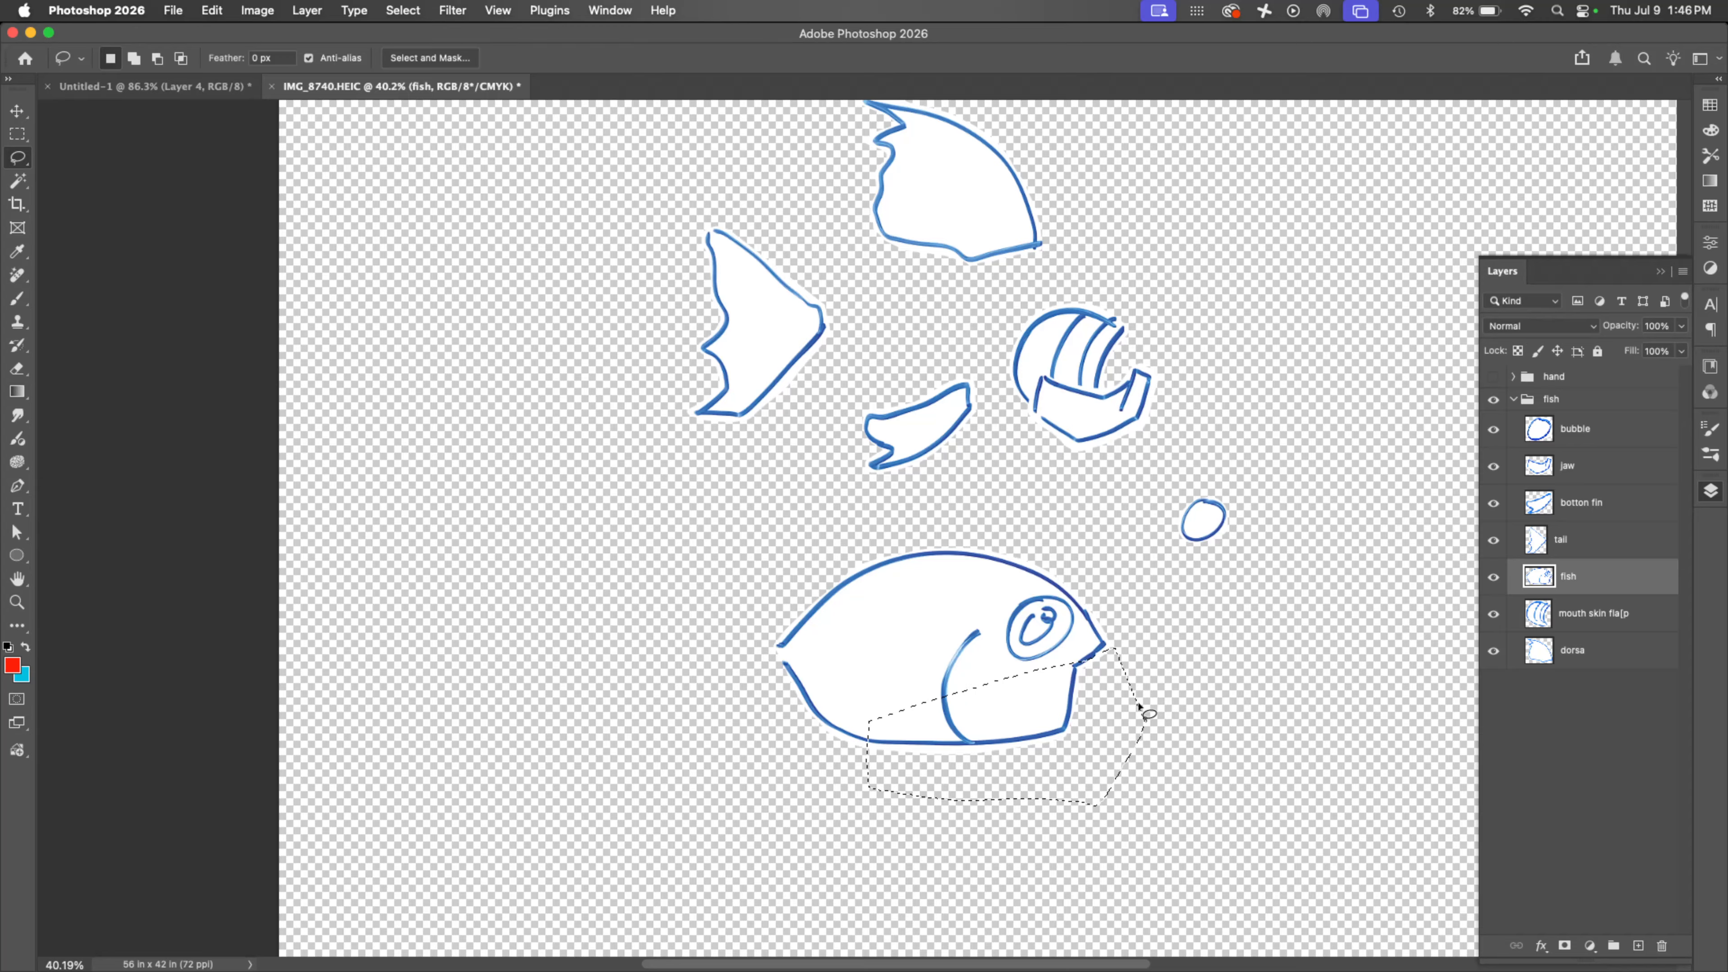
{"action": "key", "text": "super+x"}
{"action": "key", "text": "super+v"}
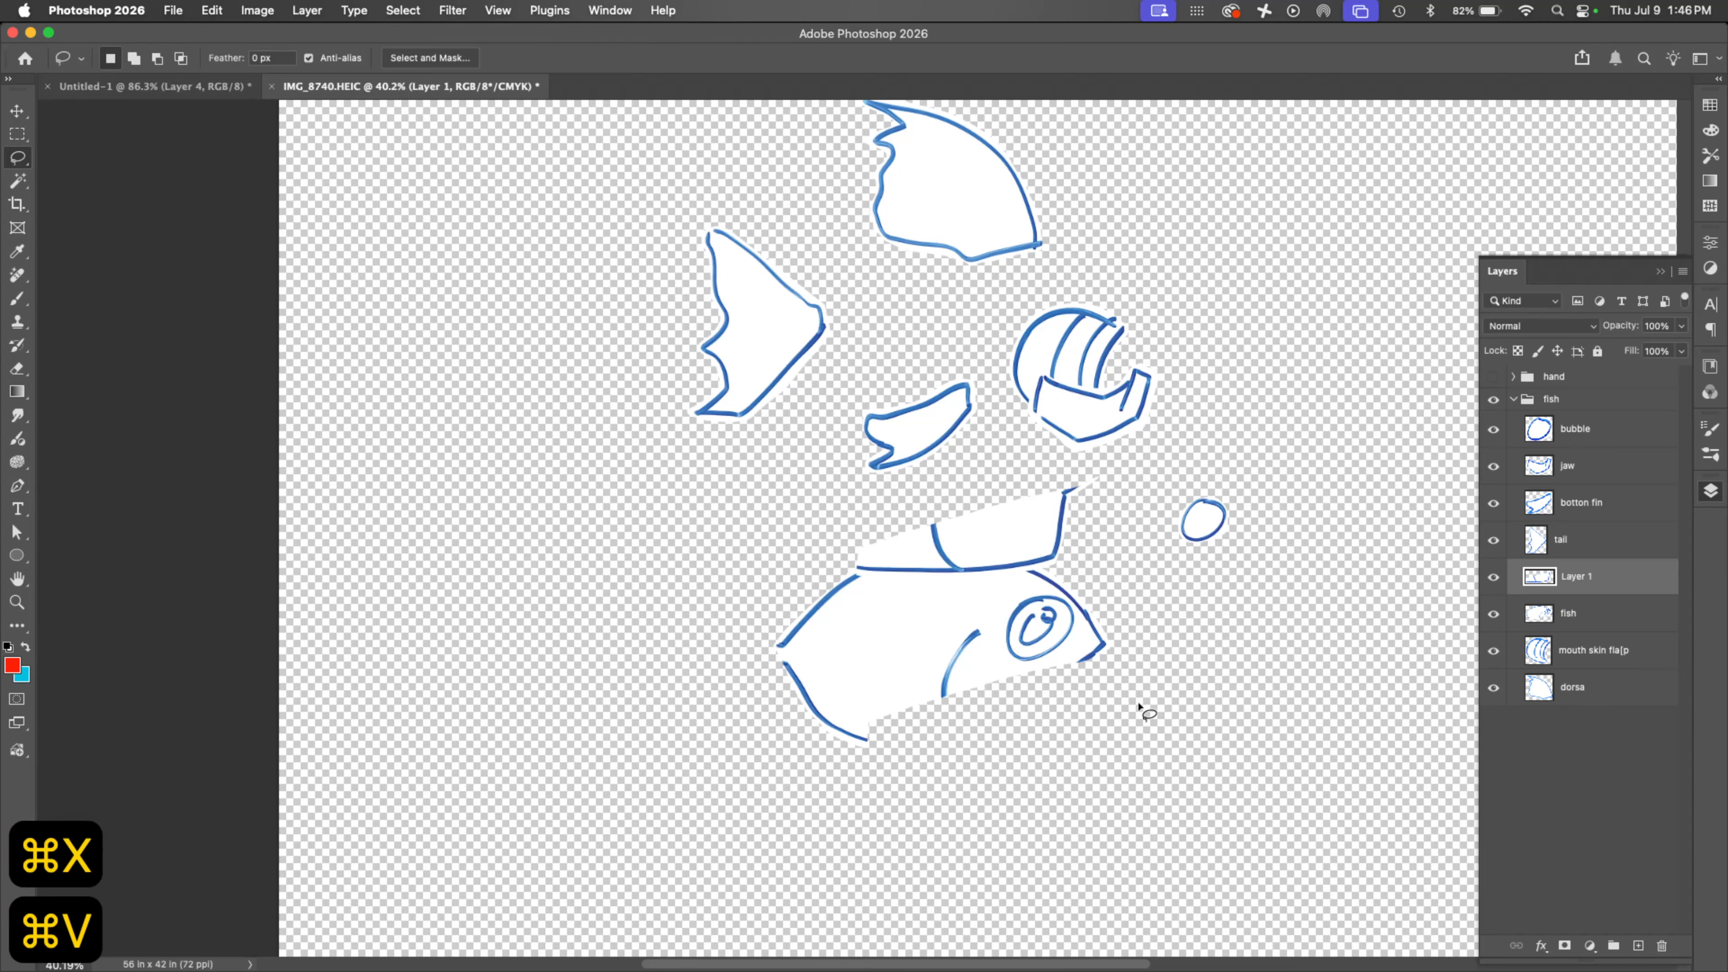
Step: Move the pasted lower section back into place so it completes the fish body's outline
{"action": "key", "text": "v"}
{"action": "mouse_move", "coordinate": [1011, 527]}
{"action": "left_mouse_down"}
{"action": "mouse_move", "coordinate": [1042, 745]}
{"action": "mouse_move", "coordinate": [1026, 703]}
{"action": "mouse_move", "coordinate": [1020, 726]}
{"action": "left_mouse_up"}
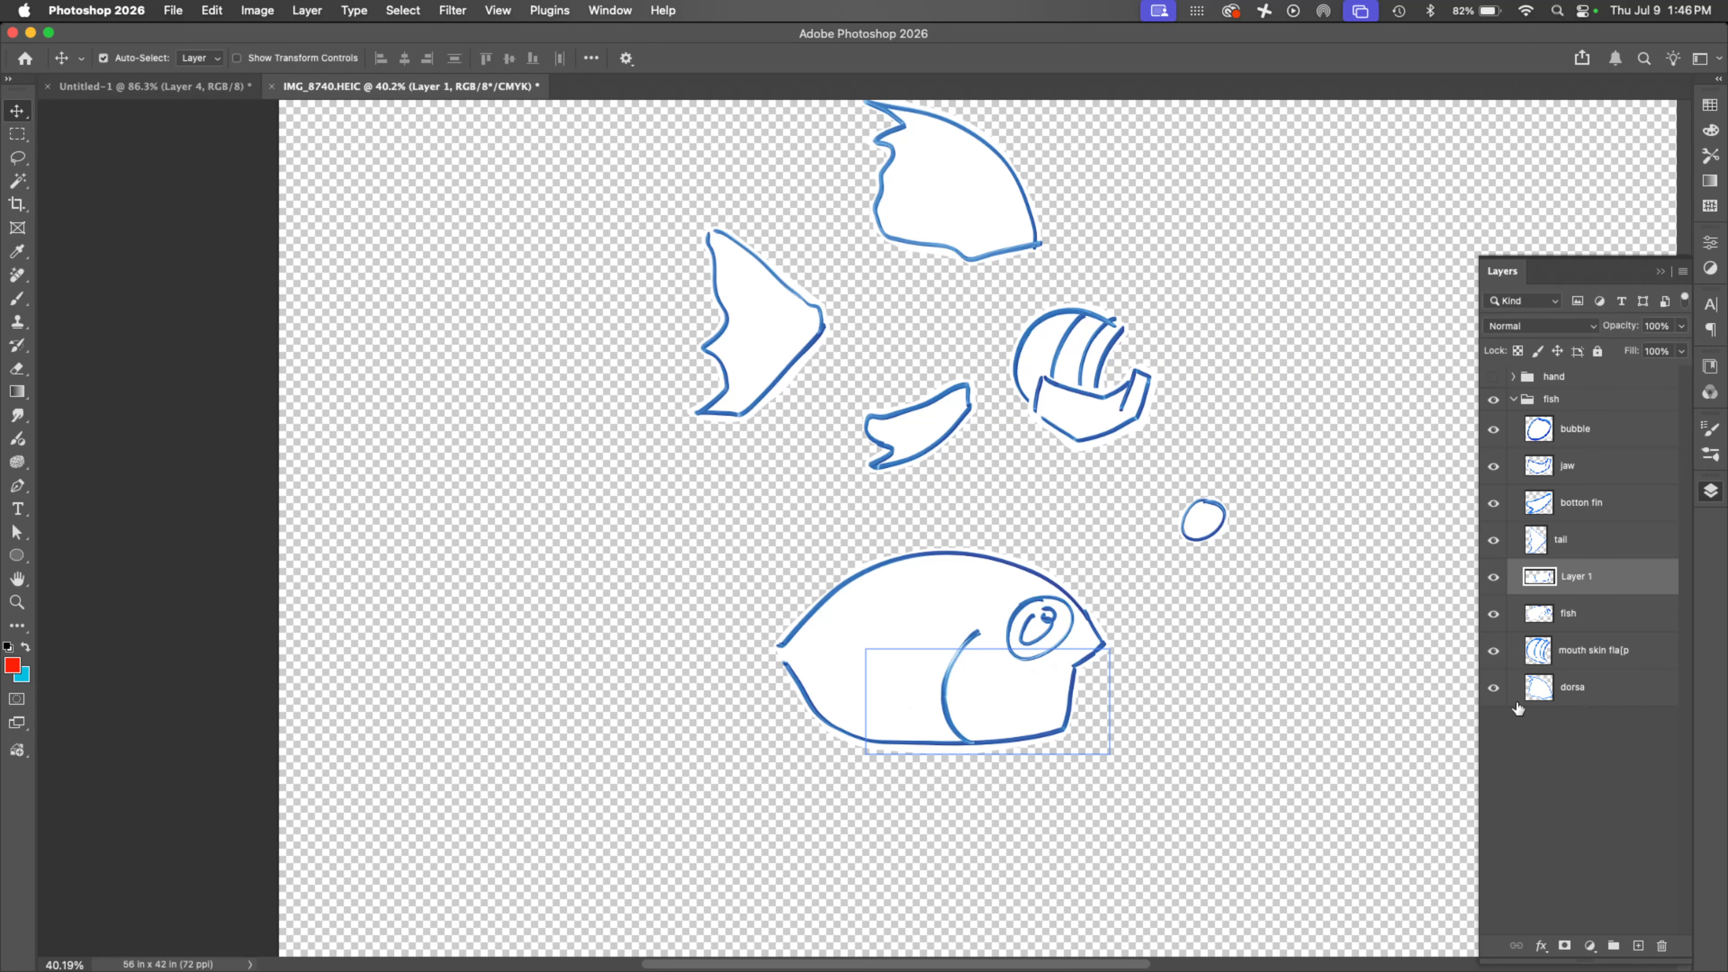
{"action": "left_click", "coordinate": [1555, 666]}
{"action": "left_click", "coordinate": [1551, 727]}
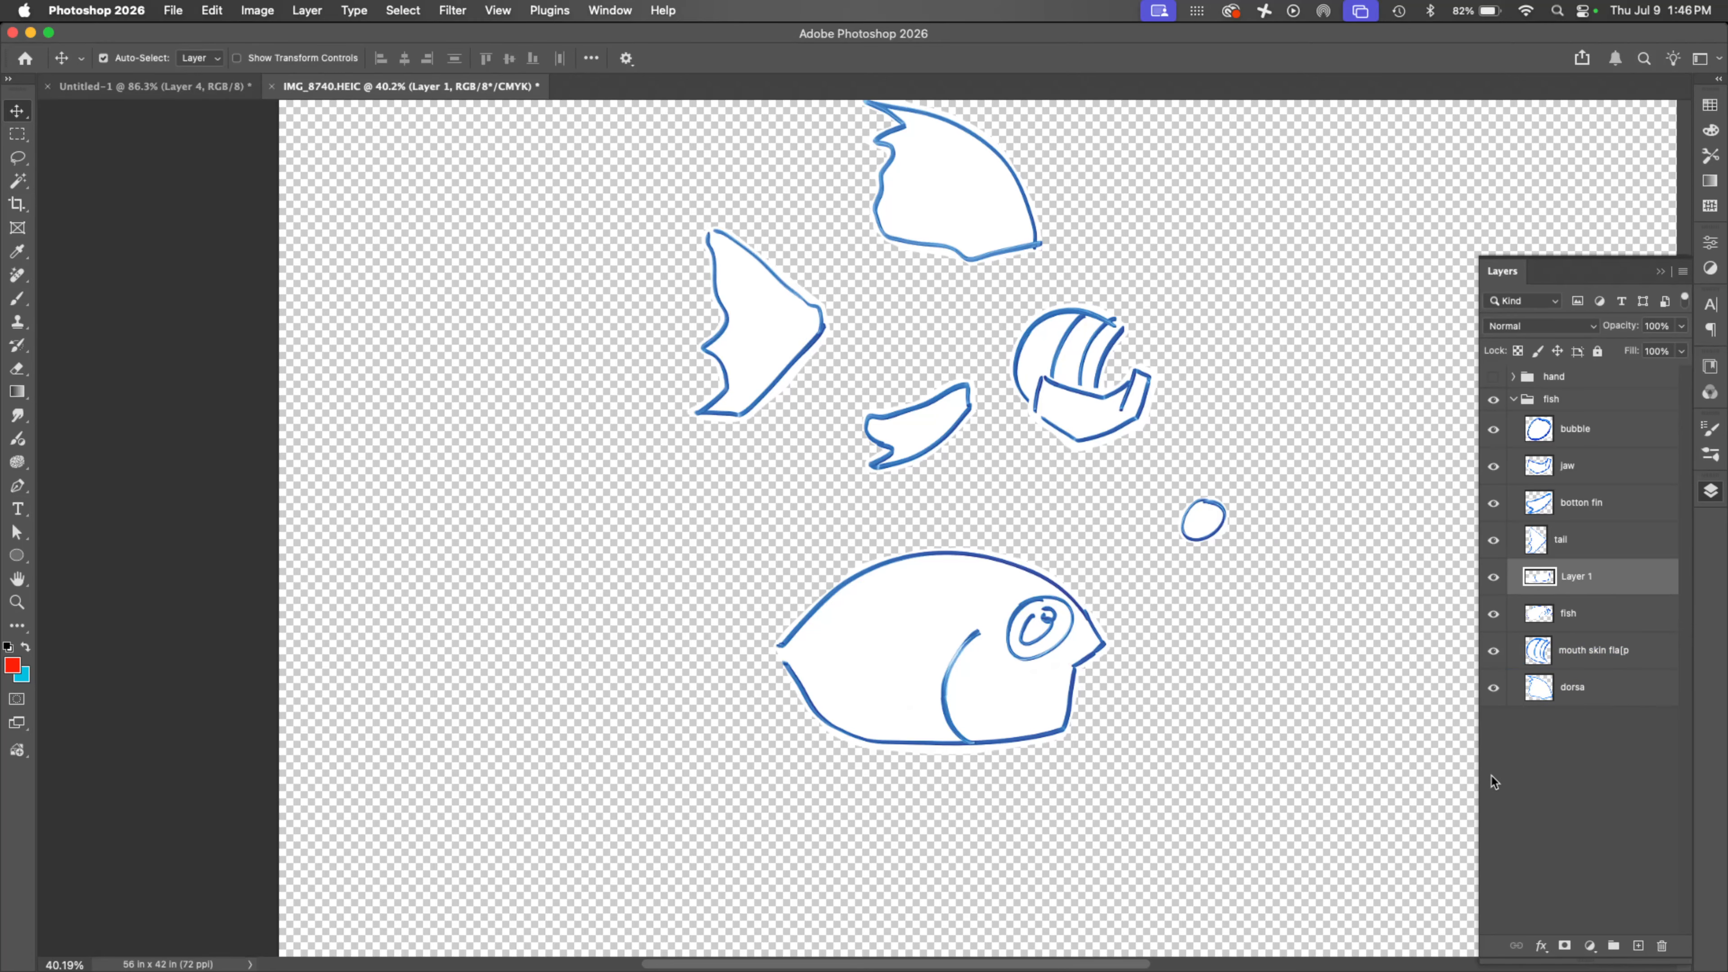
Step: Save the document as a Photoshop file named fish hand on the Desktop
{"action": "key", "text": "super+s"}
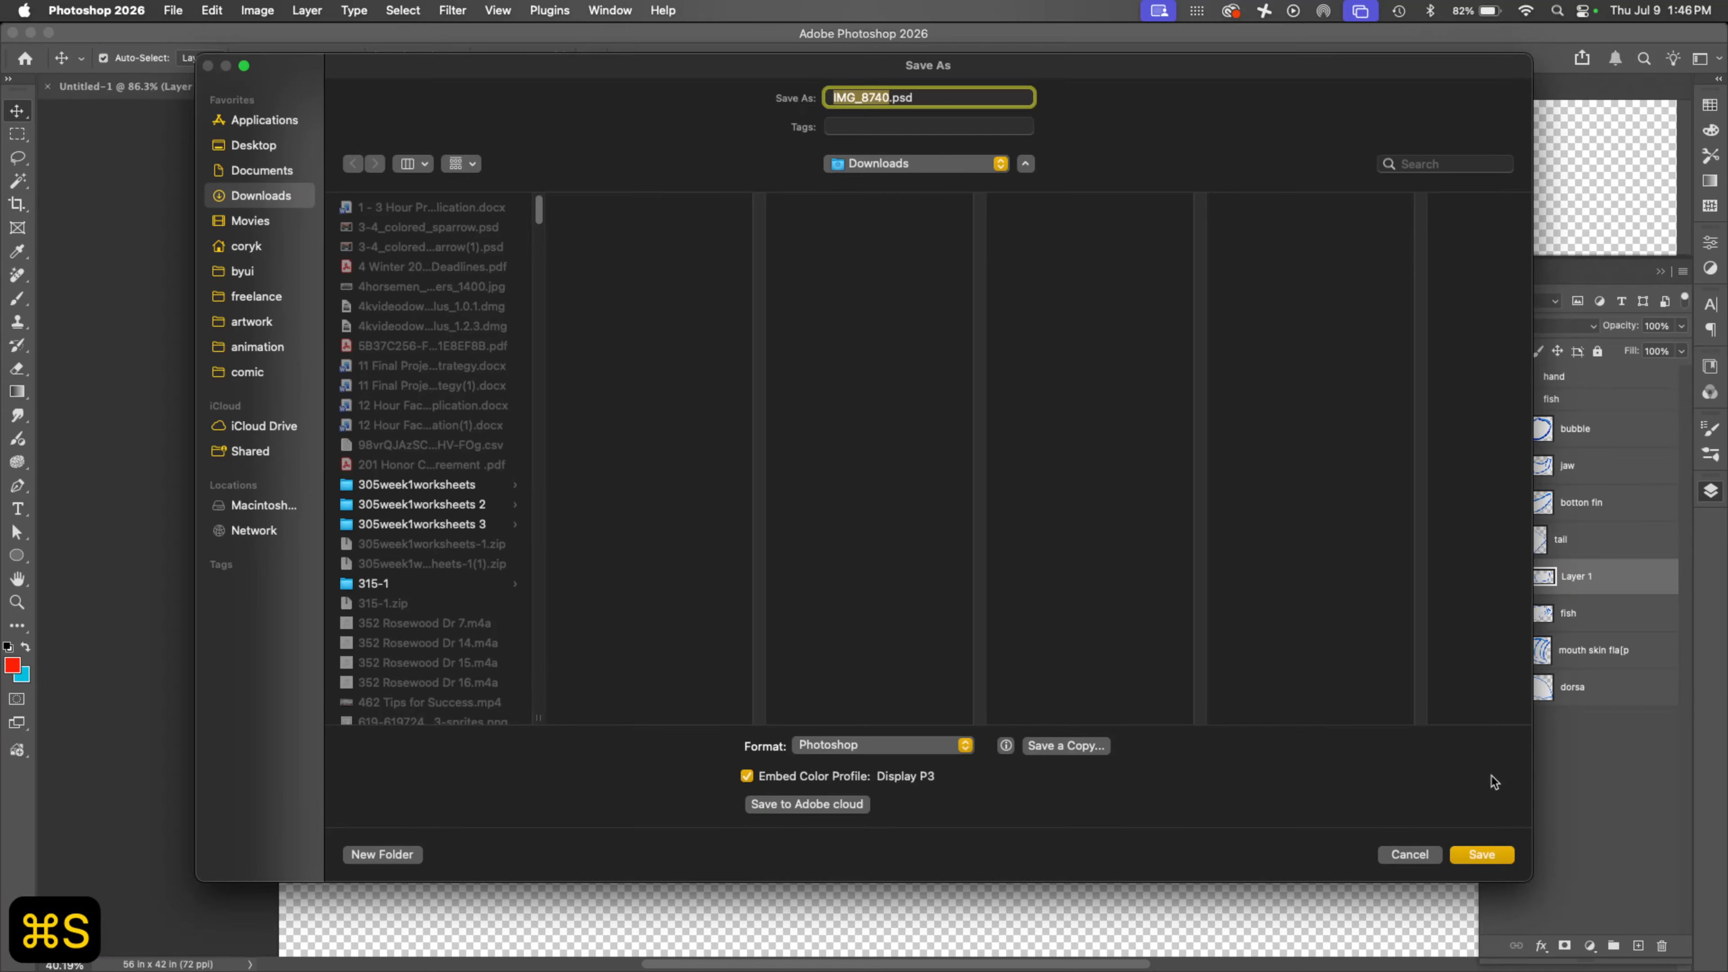
{"action": "type", "text": "fish hand"}
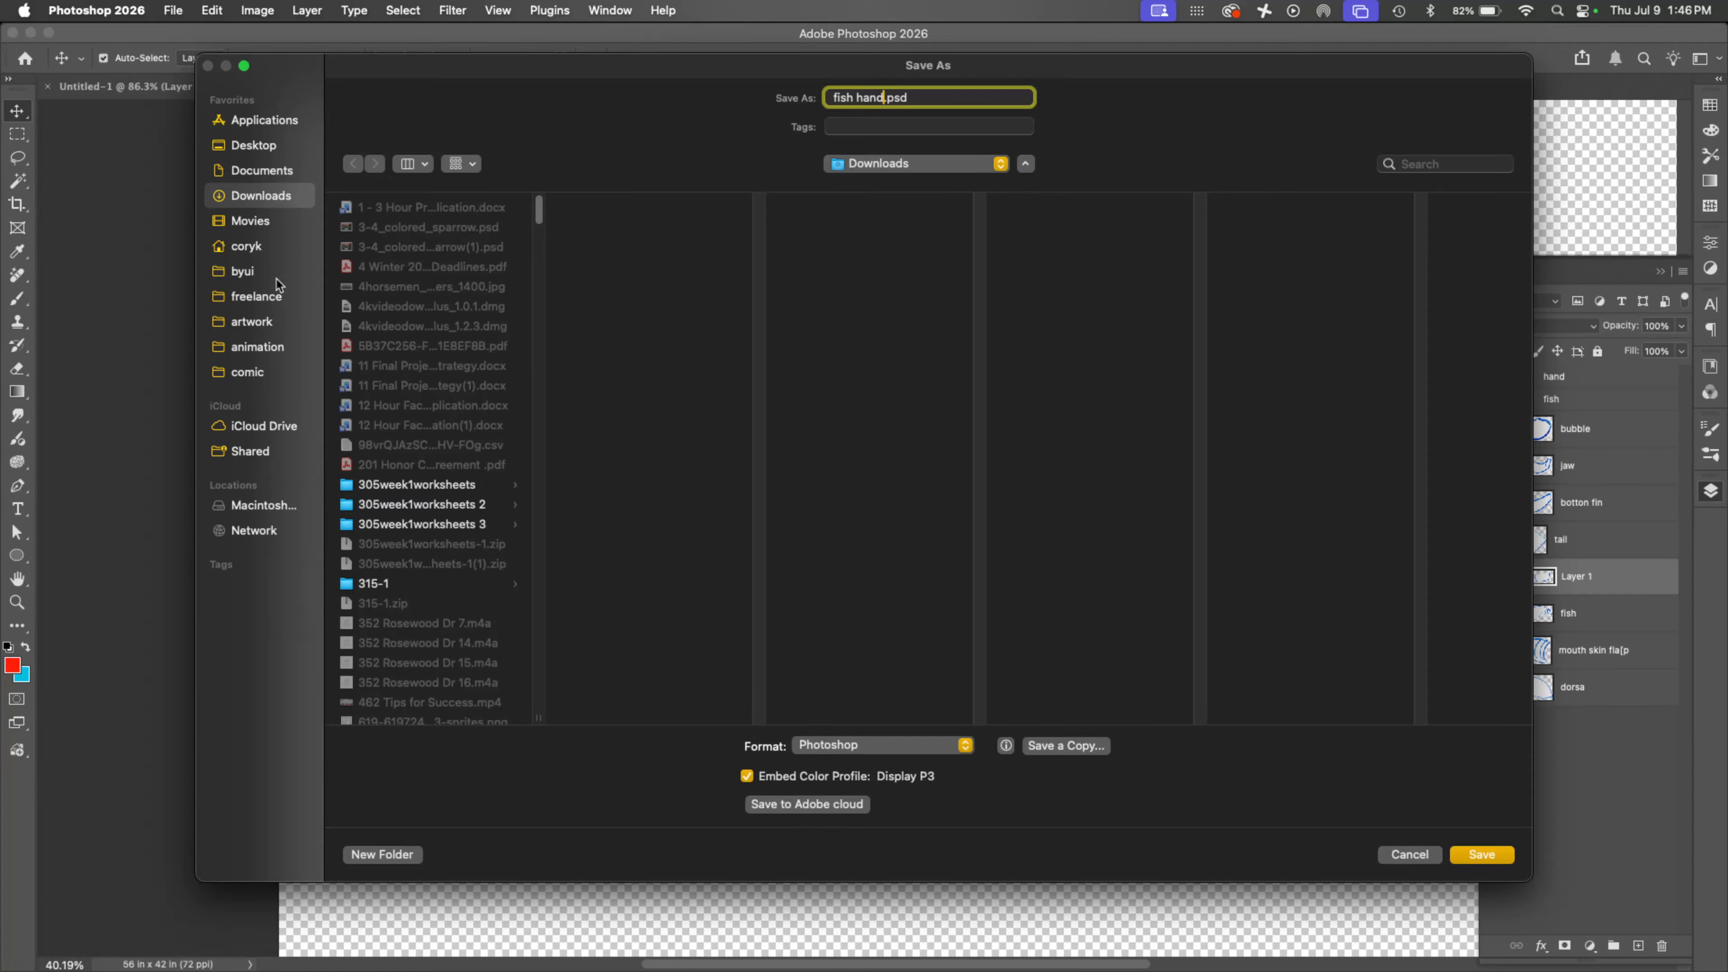
{"action": "left_click", "coordinate": [253, 146]}
{"action": "left_click", "coordinate": [1481, 855]}
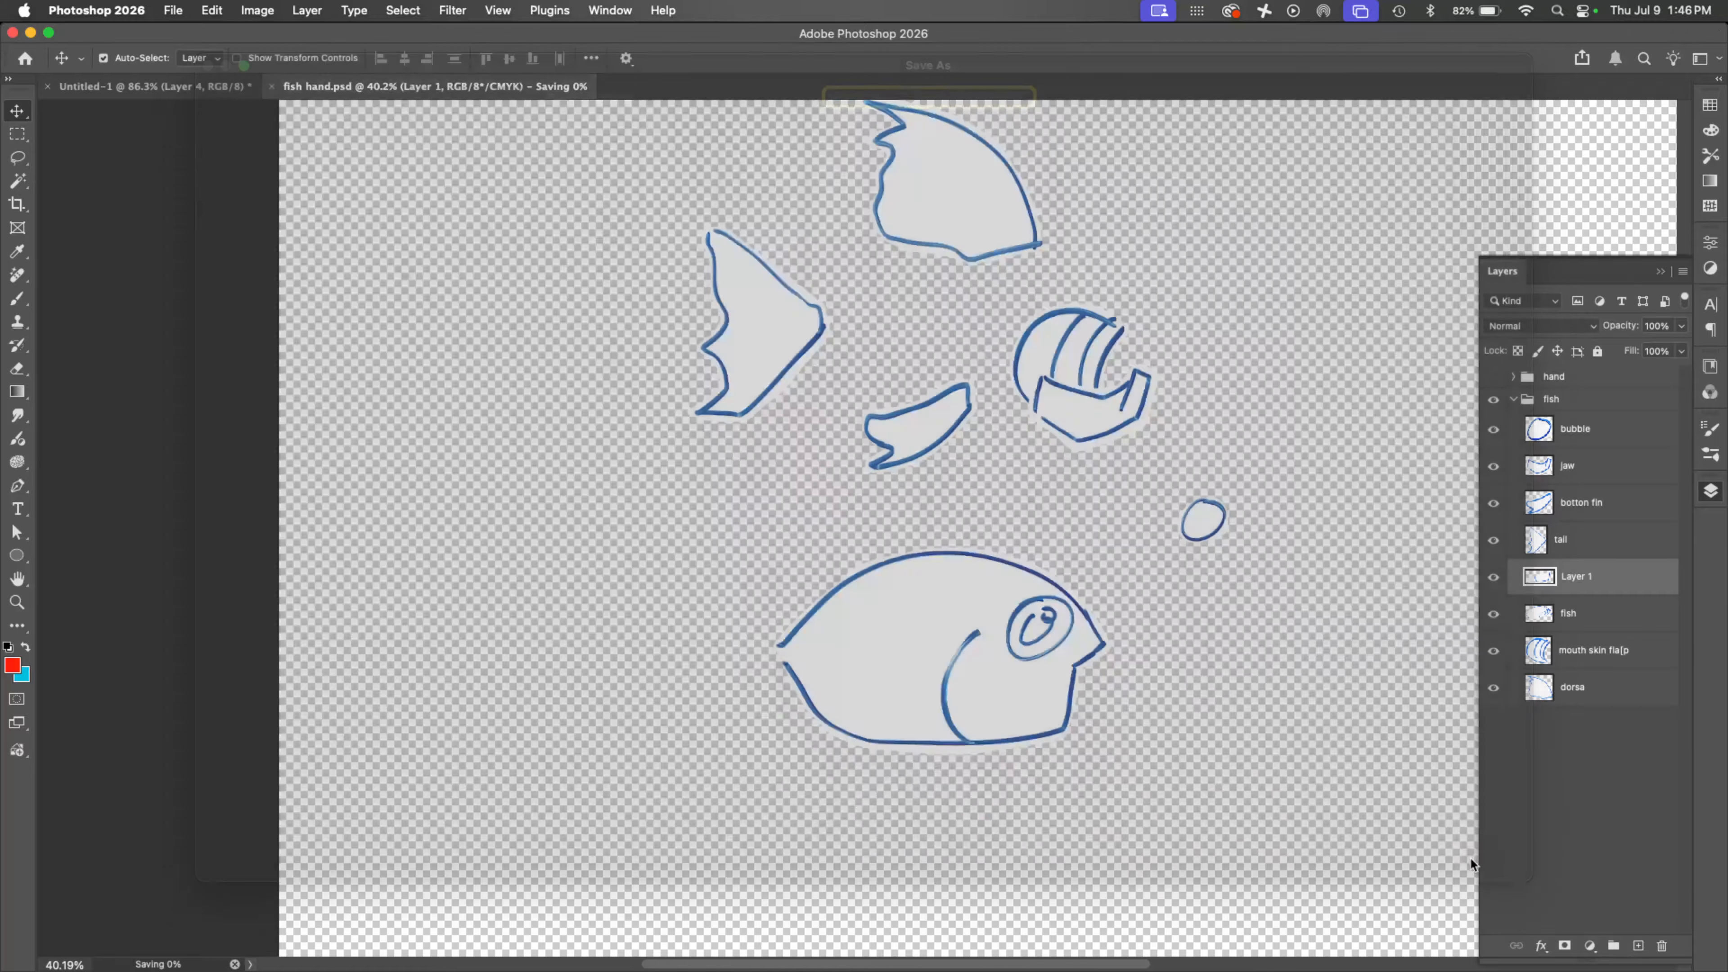
Step: Switch to Firefox and open corykerr.com/animations in the new tab
{"action": "key", "text": "super+Tab"}
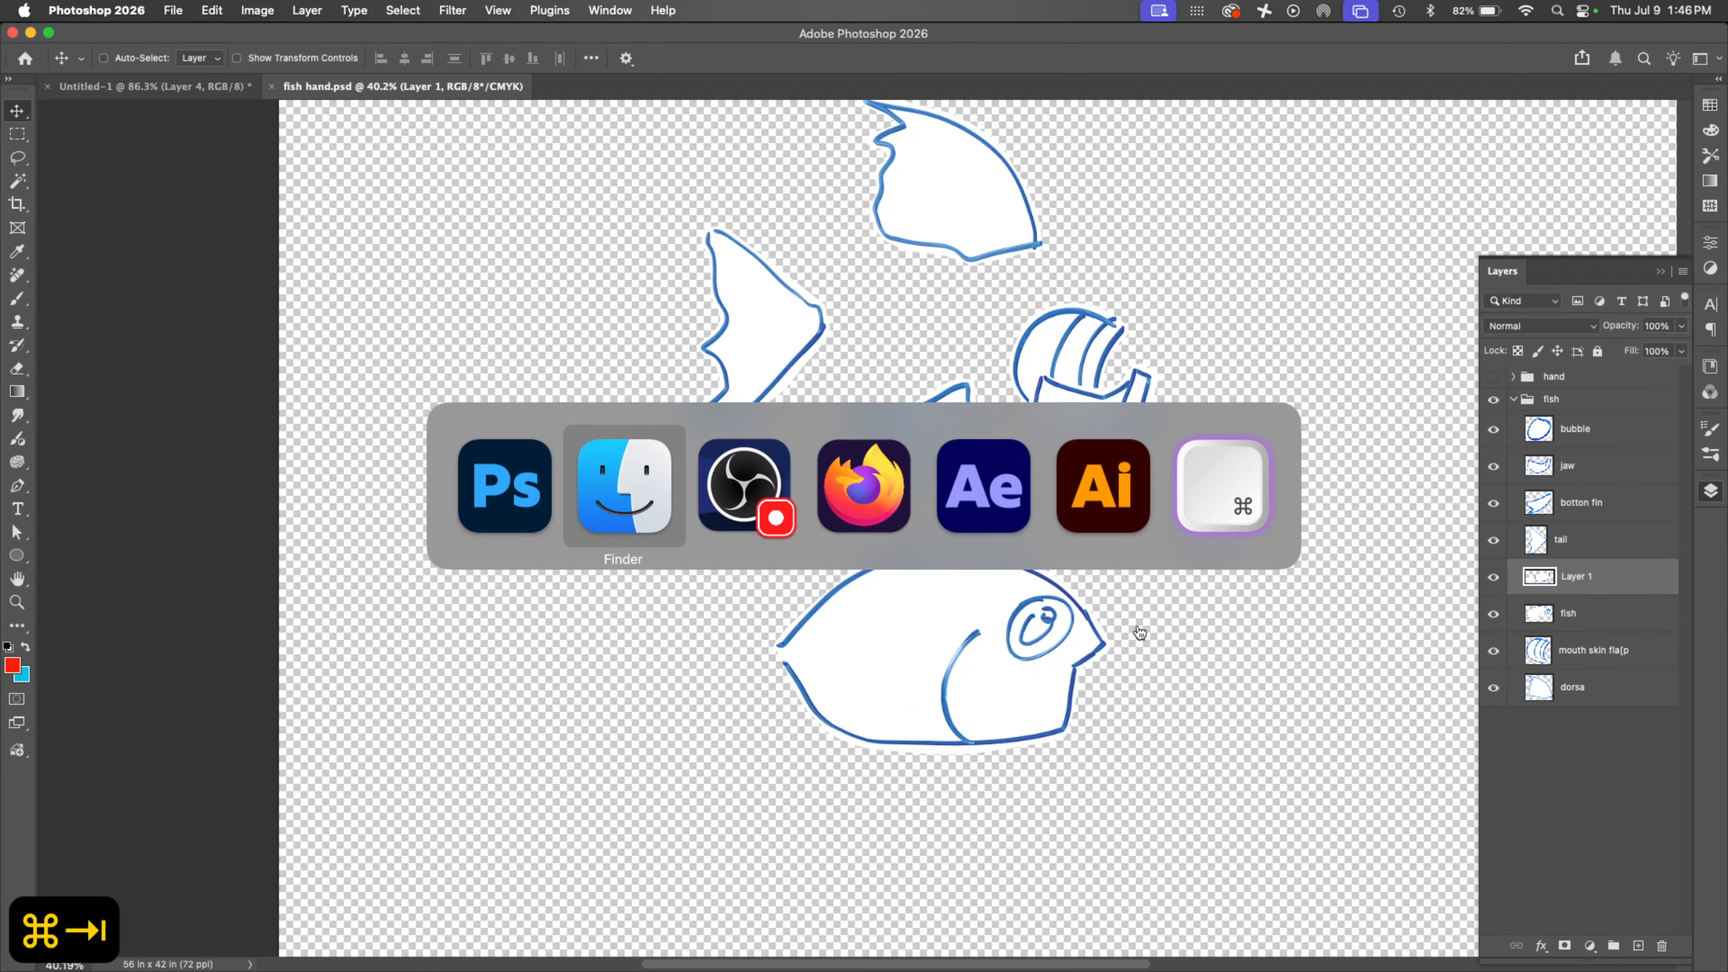
{"action": "key", "text": "super+Tab"}
{"action": "key", "text": "super+Tab"}
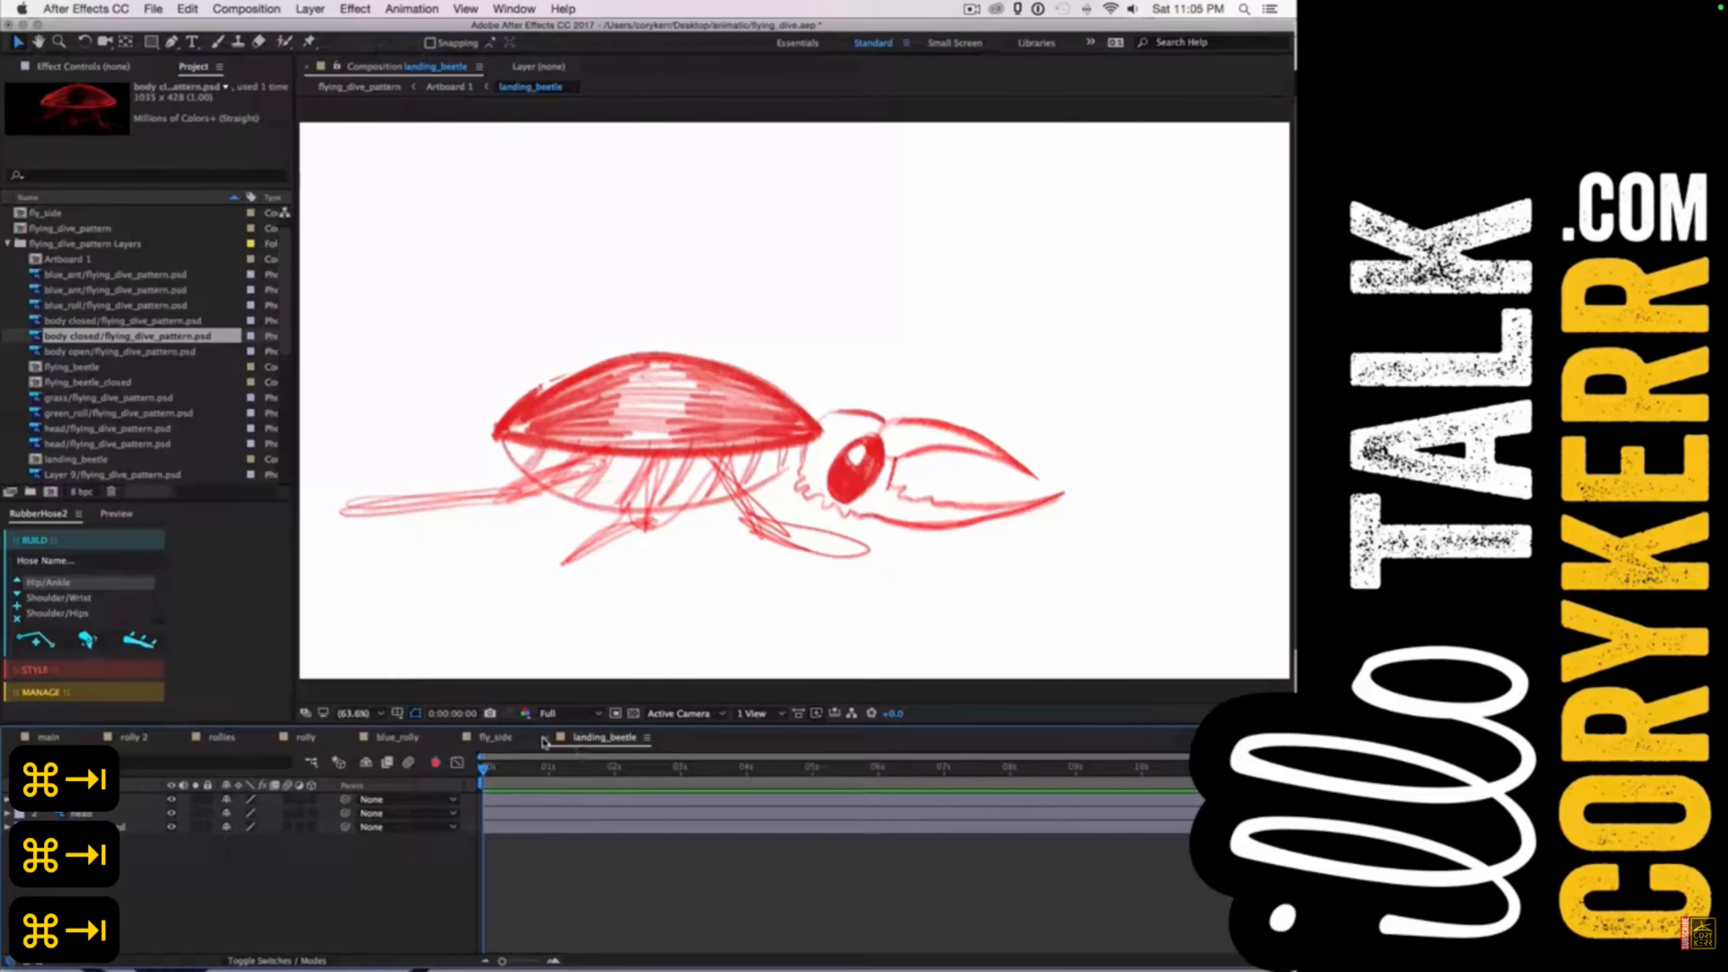
{"action": "key", "text": "Escape"}
{"action": "left_click", "coordinate": [962, 42]}
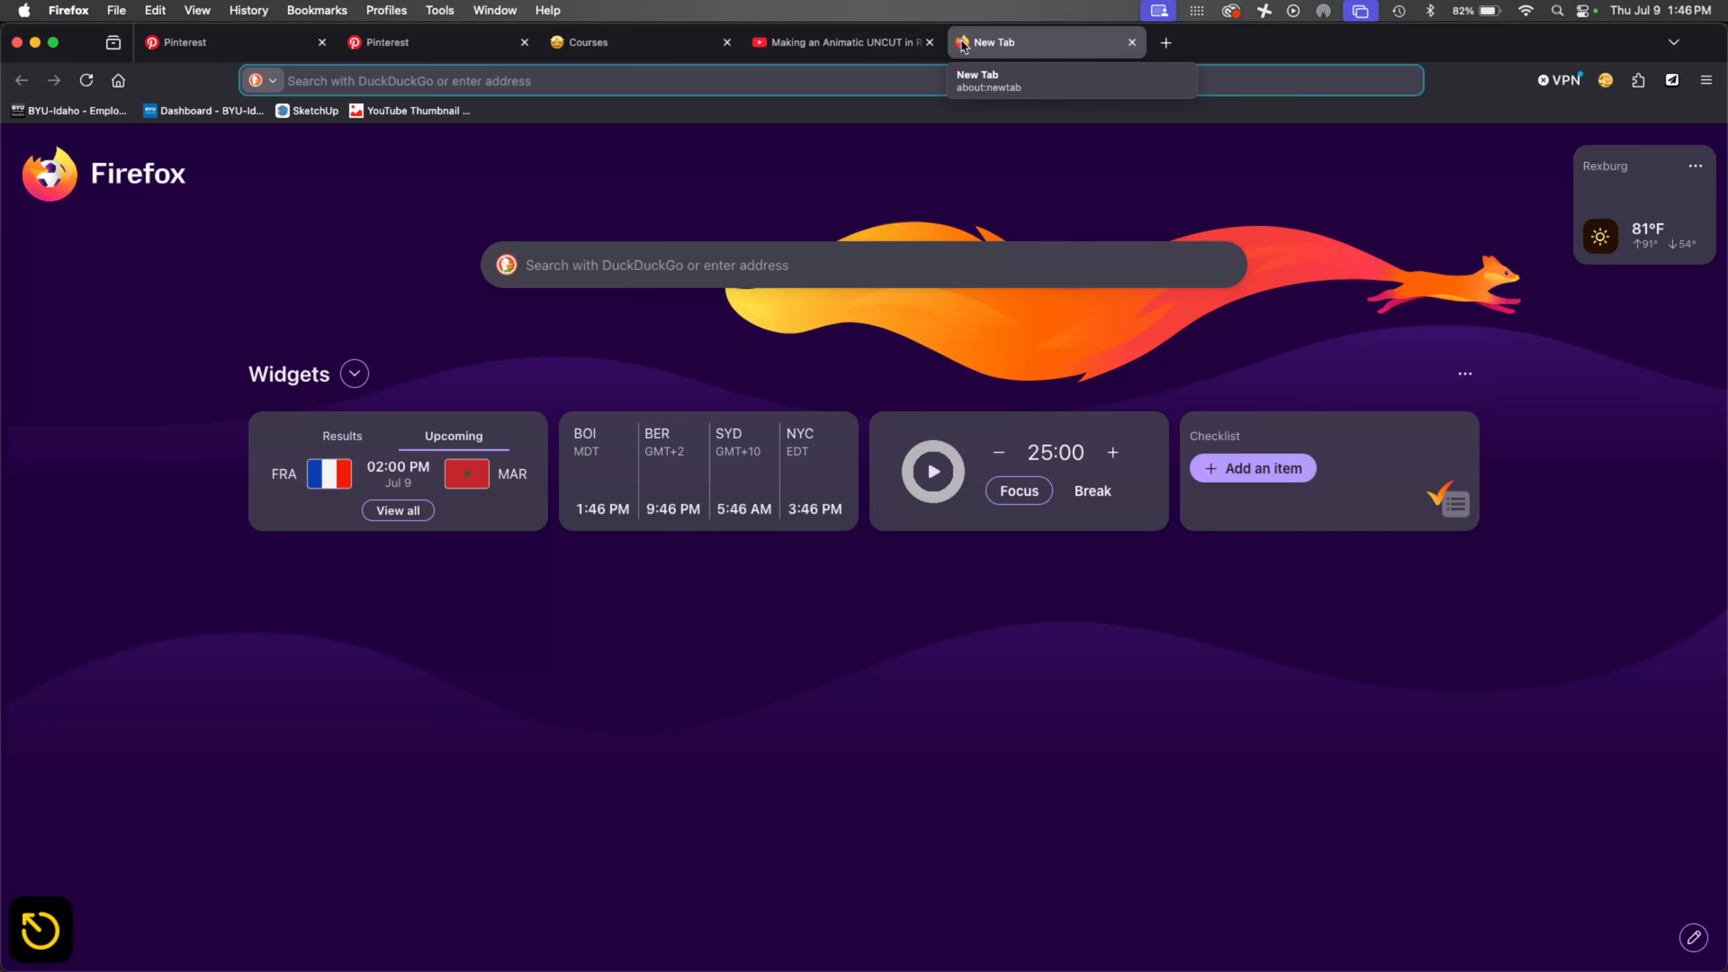
{"action": "type", "text": "corykerr.com"}
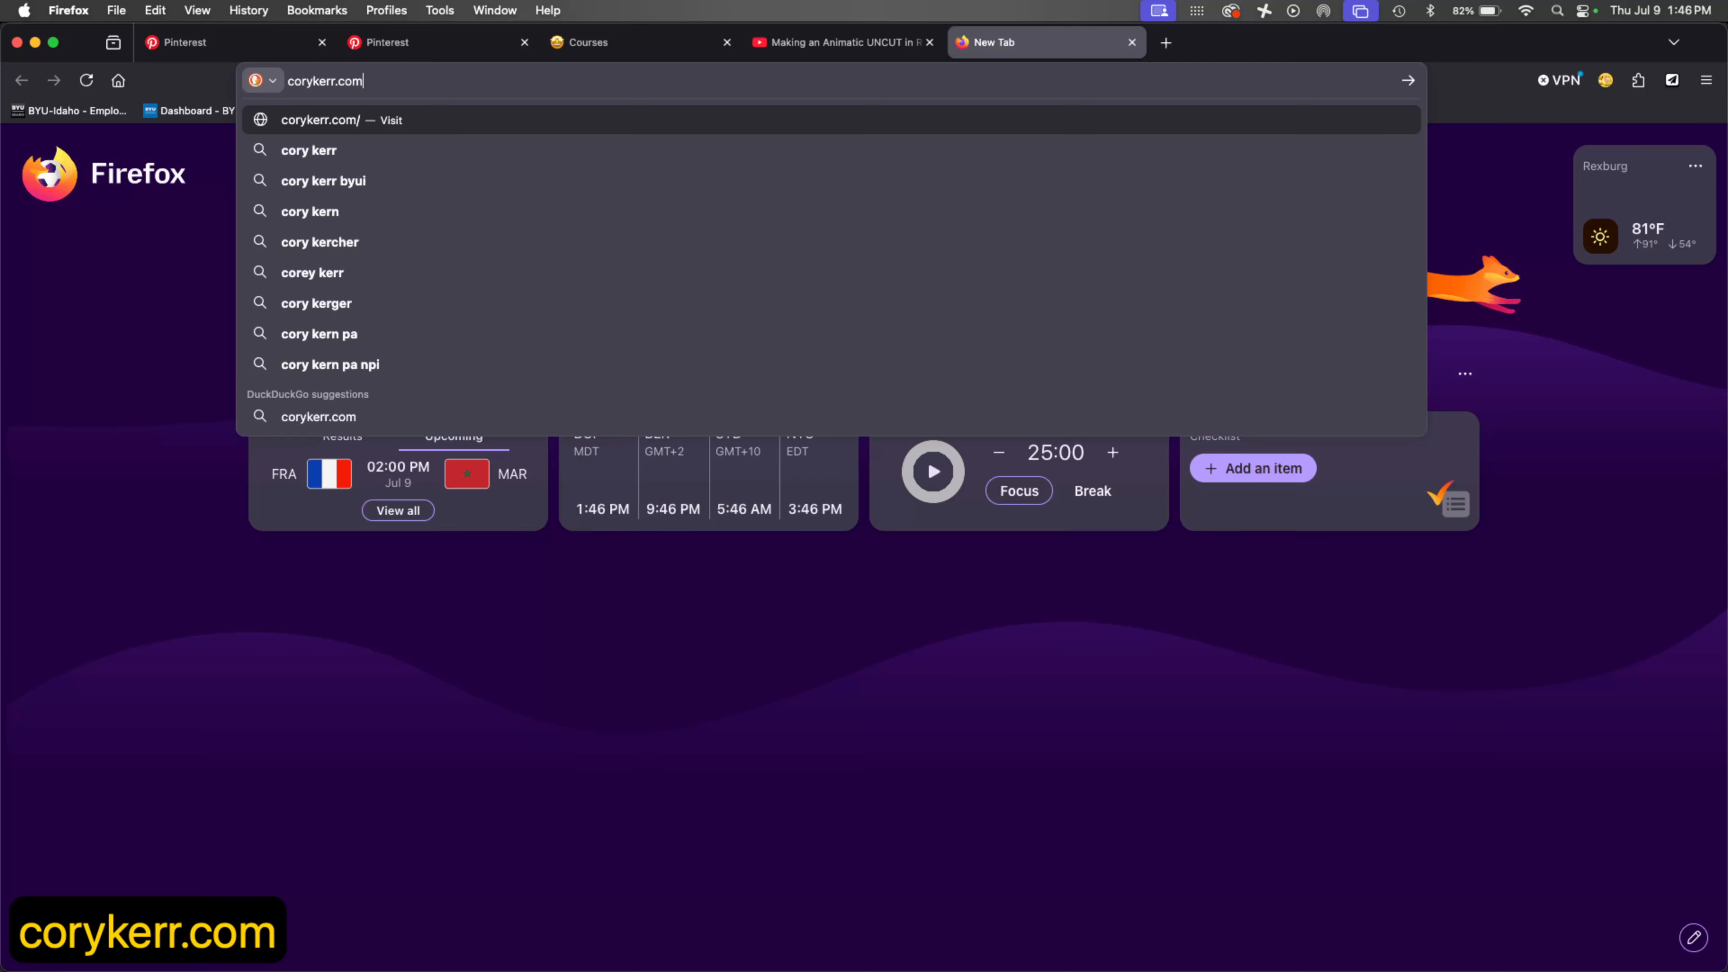
{"action": "type", "text": "/animations"}
{"action": "key", "text": "Return"}
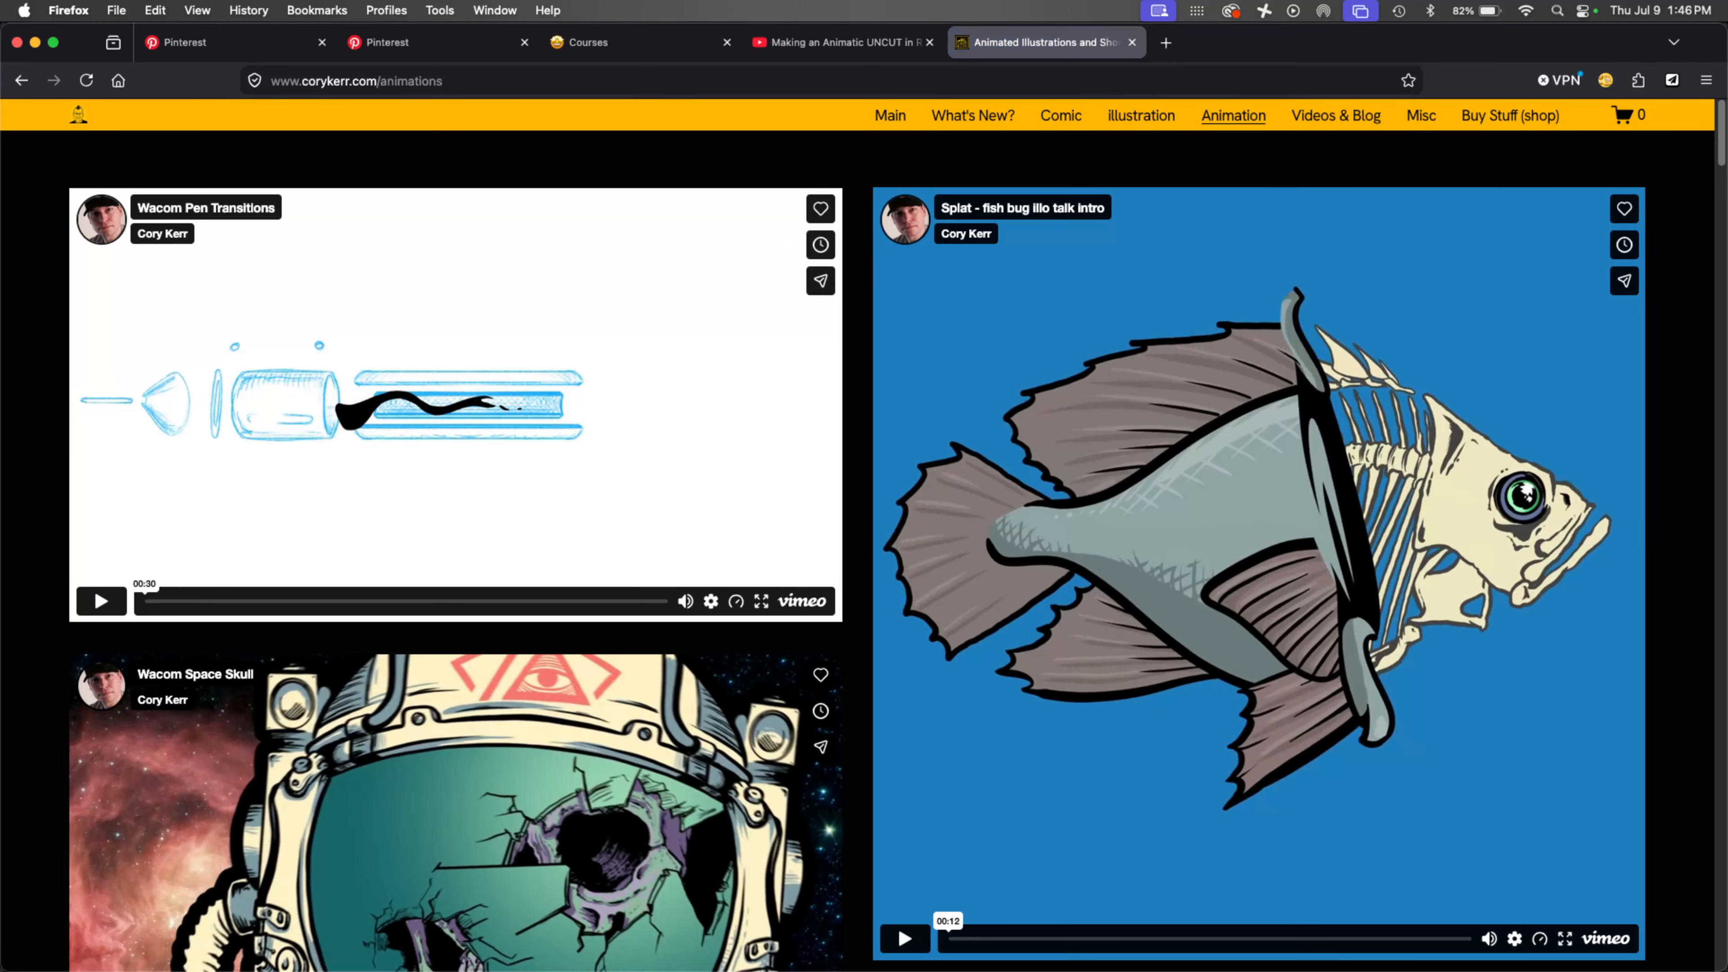
Step: Play the Splat fish bug intro and the skeleton_hand_flip_paint_looping animation, pausing the skeleton hand partway
{"action": "scroll", "coordinate": [1392, 598], "scroll_direction": "down", "scroll_amount": 2}
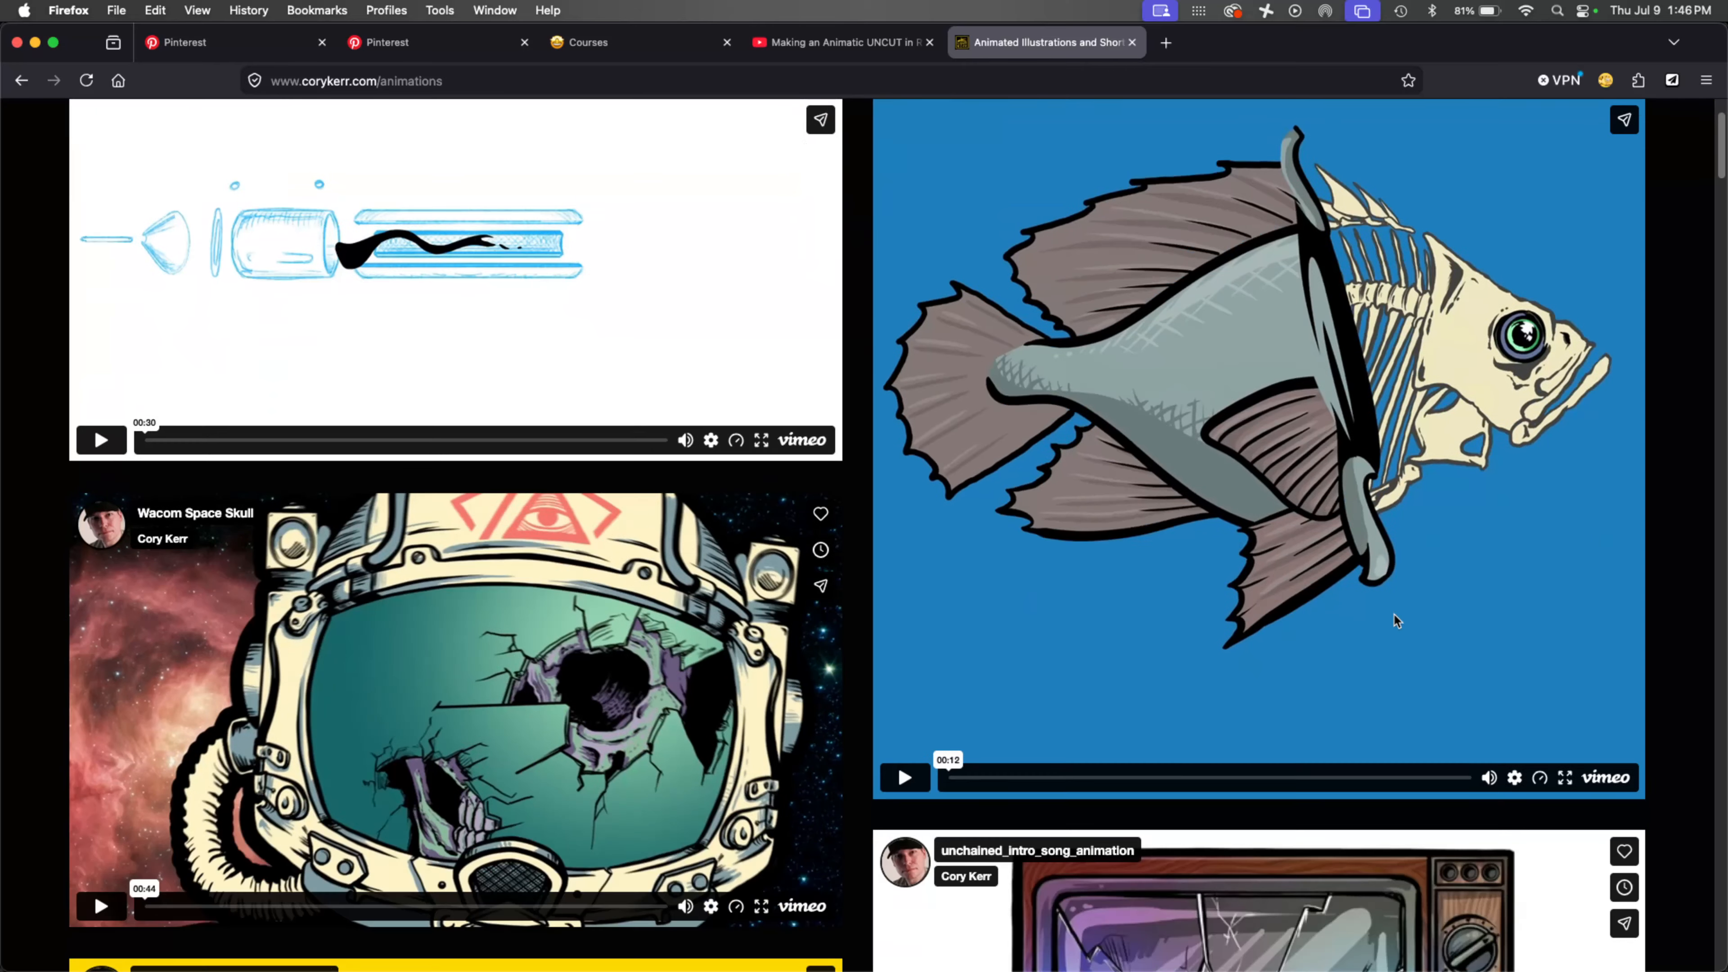
{"action": "left_click", "coordinate": [905, 886]}
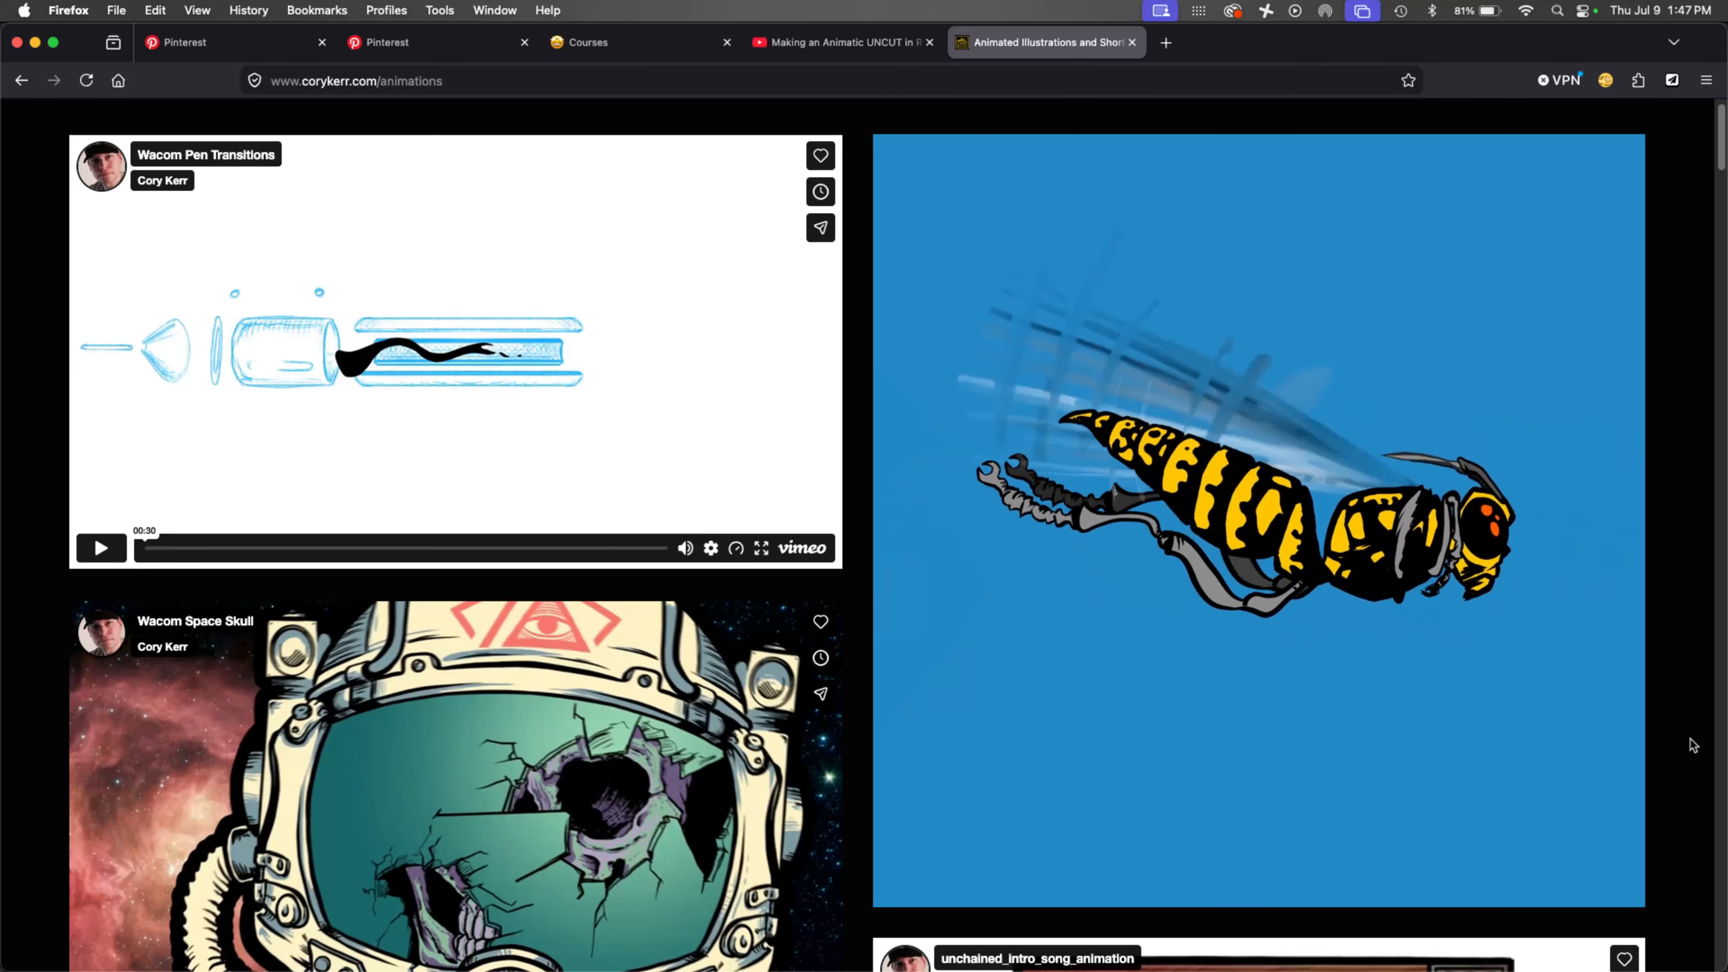
{"action": "scroll", "coordinate": [1669, 737], "scroll_direction": "down", "scroll_amount": 15}
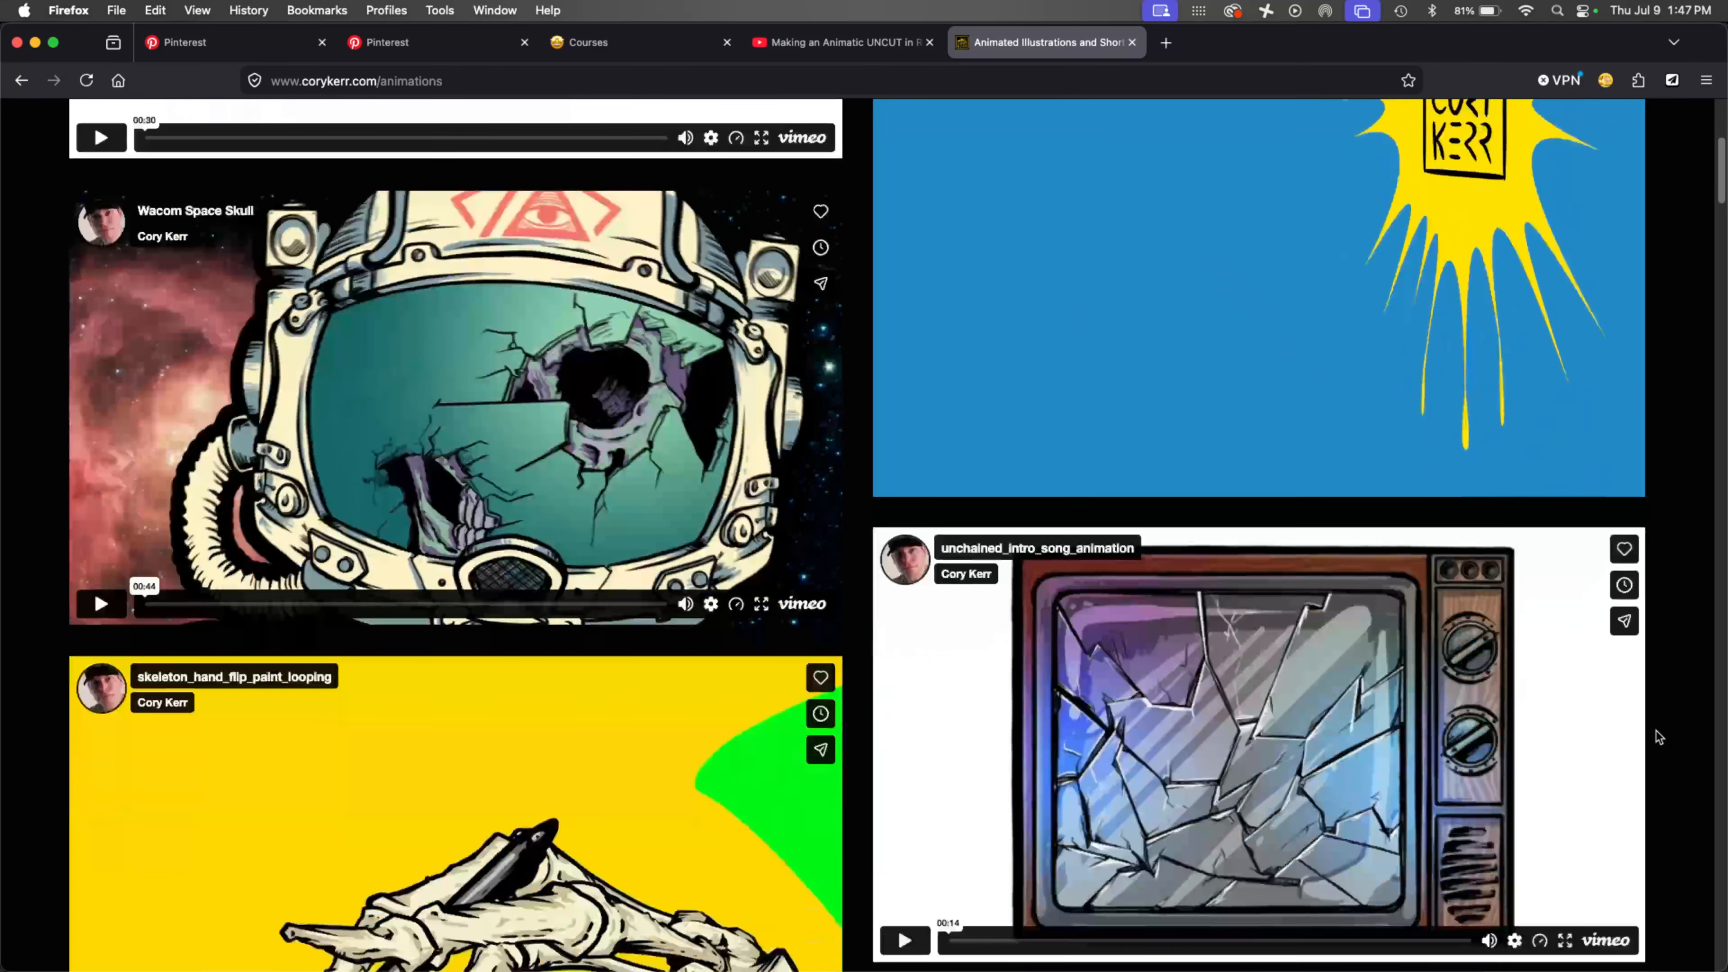
{"action": "scroll", "coordinate": [1651, 737], "scroll_direction": "down", "scroll_amount": 2}
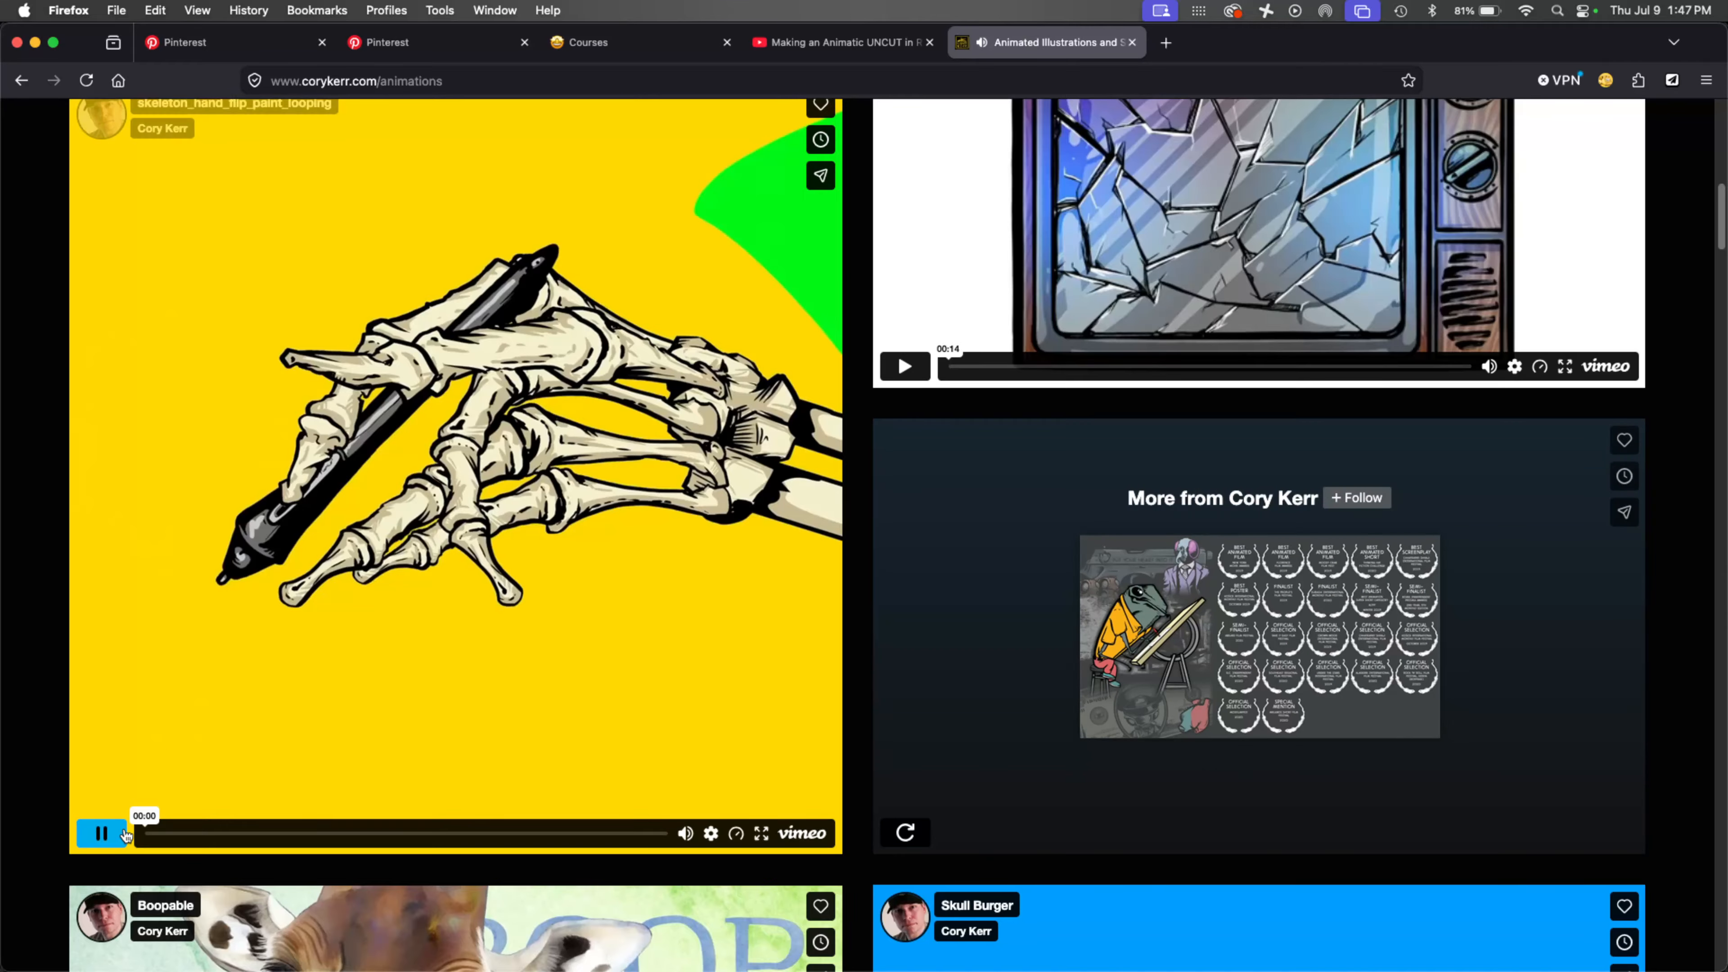
{"action": "left_click", "coordinate": [101, 833]}
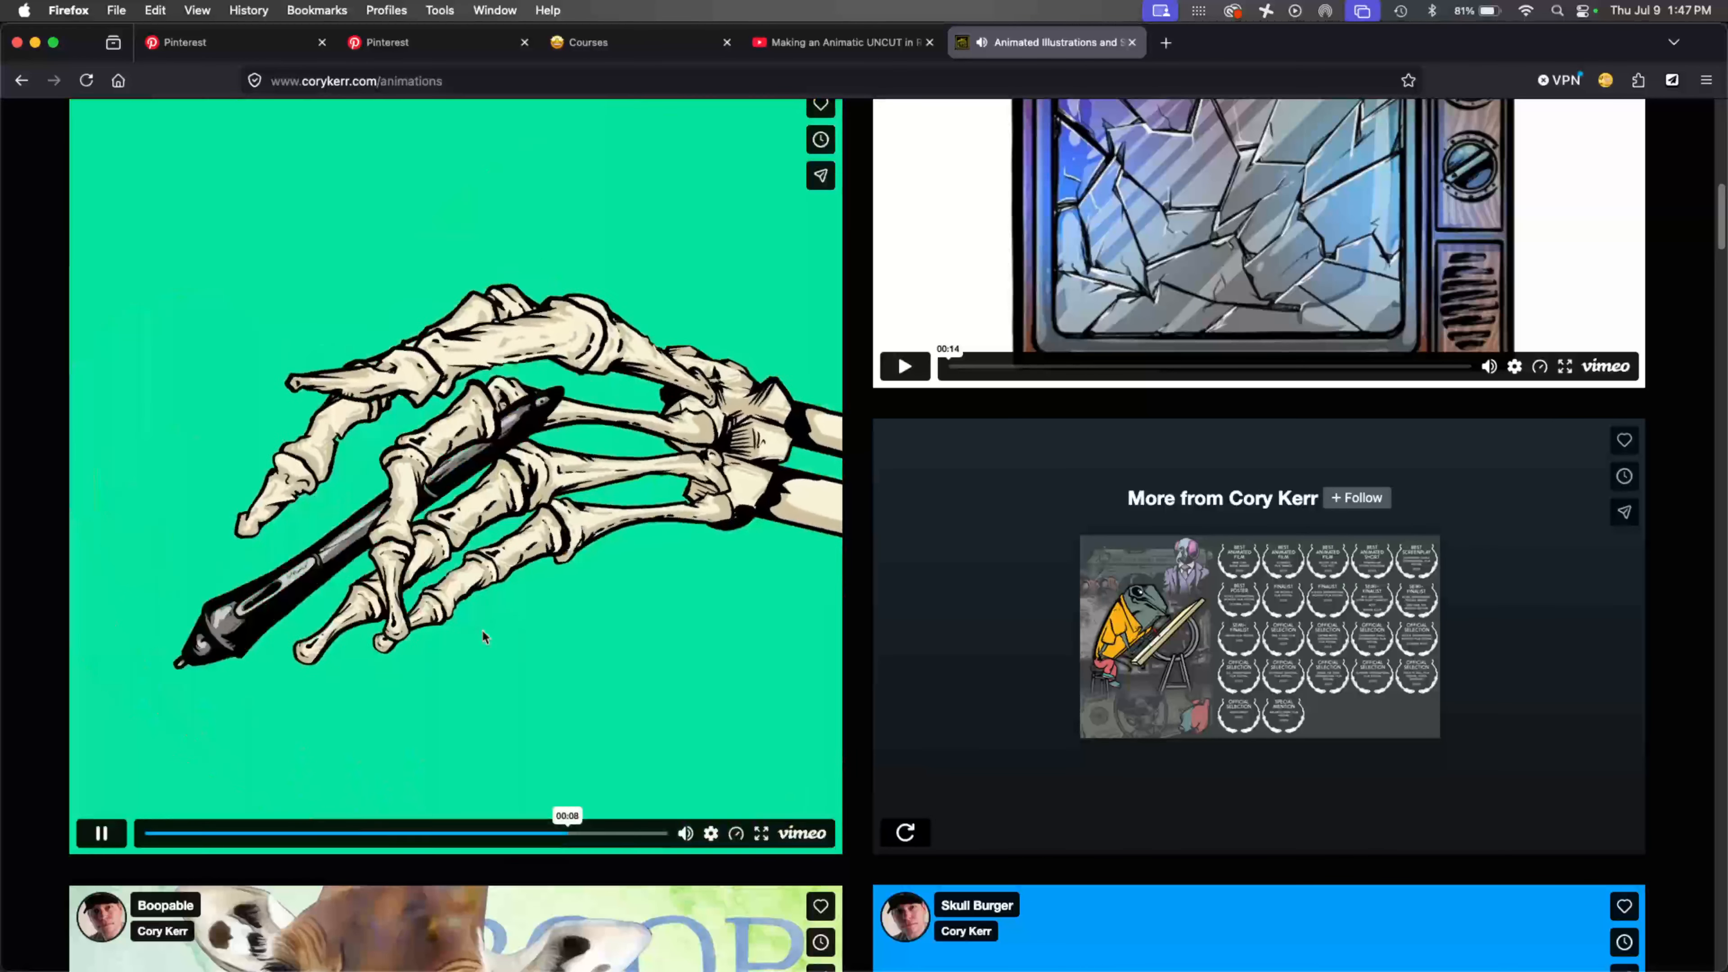
{"action": "left_click", "coordinate": [482, 632]}
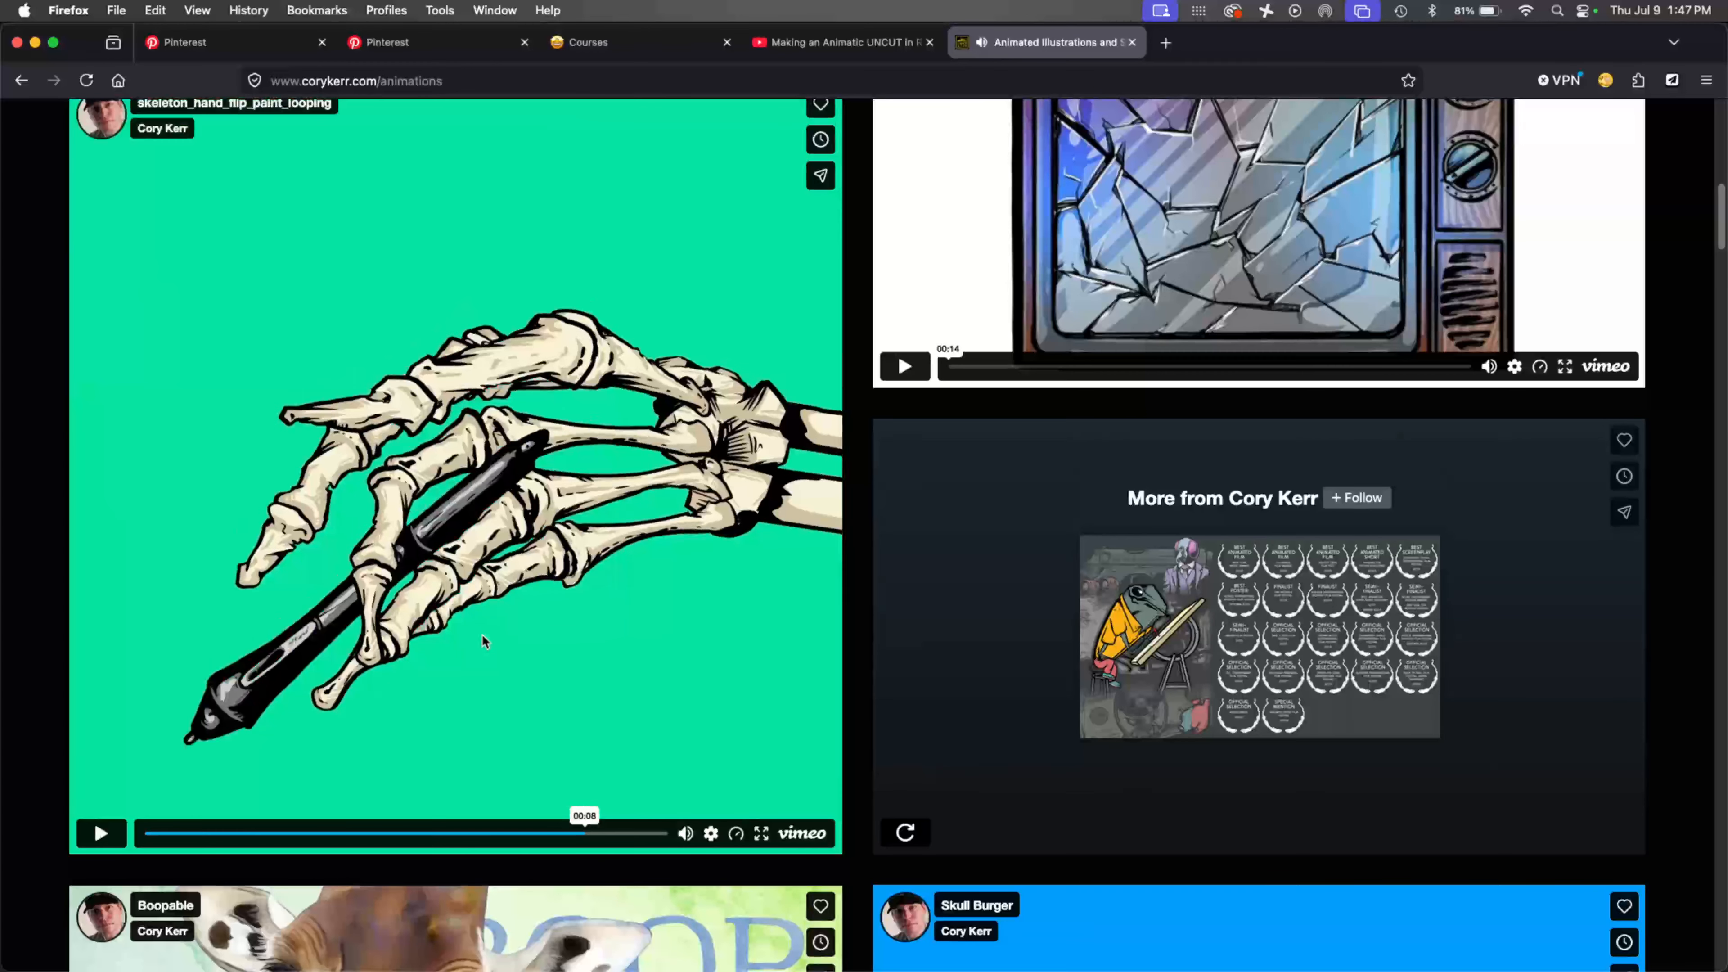
Step: Watch the start of the Boopable giraffe animation in full screen and pause it
{"action": "scroll", "coordinate": [481, 634], "scroll_direction": "down", "scroll_amount": 10}
{"action": "scroll", "coordinate": [483, 636], "scroll_direction": "up", "scroll_amount": 1}
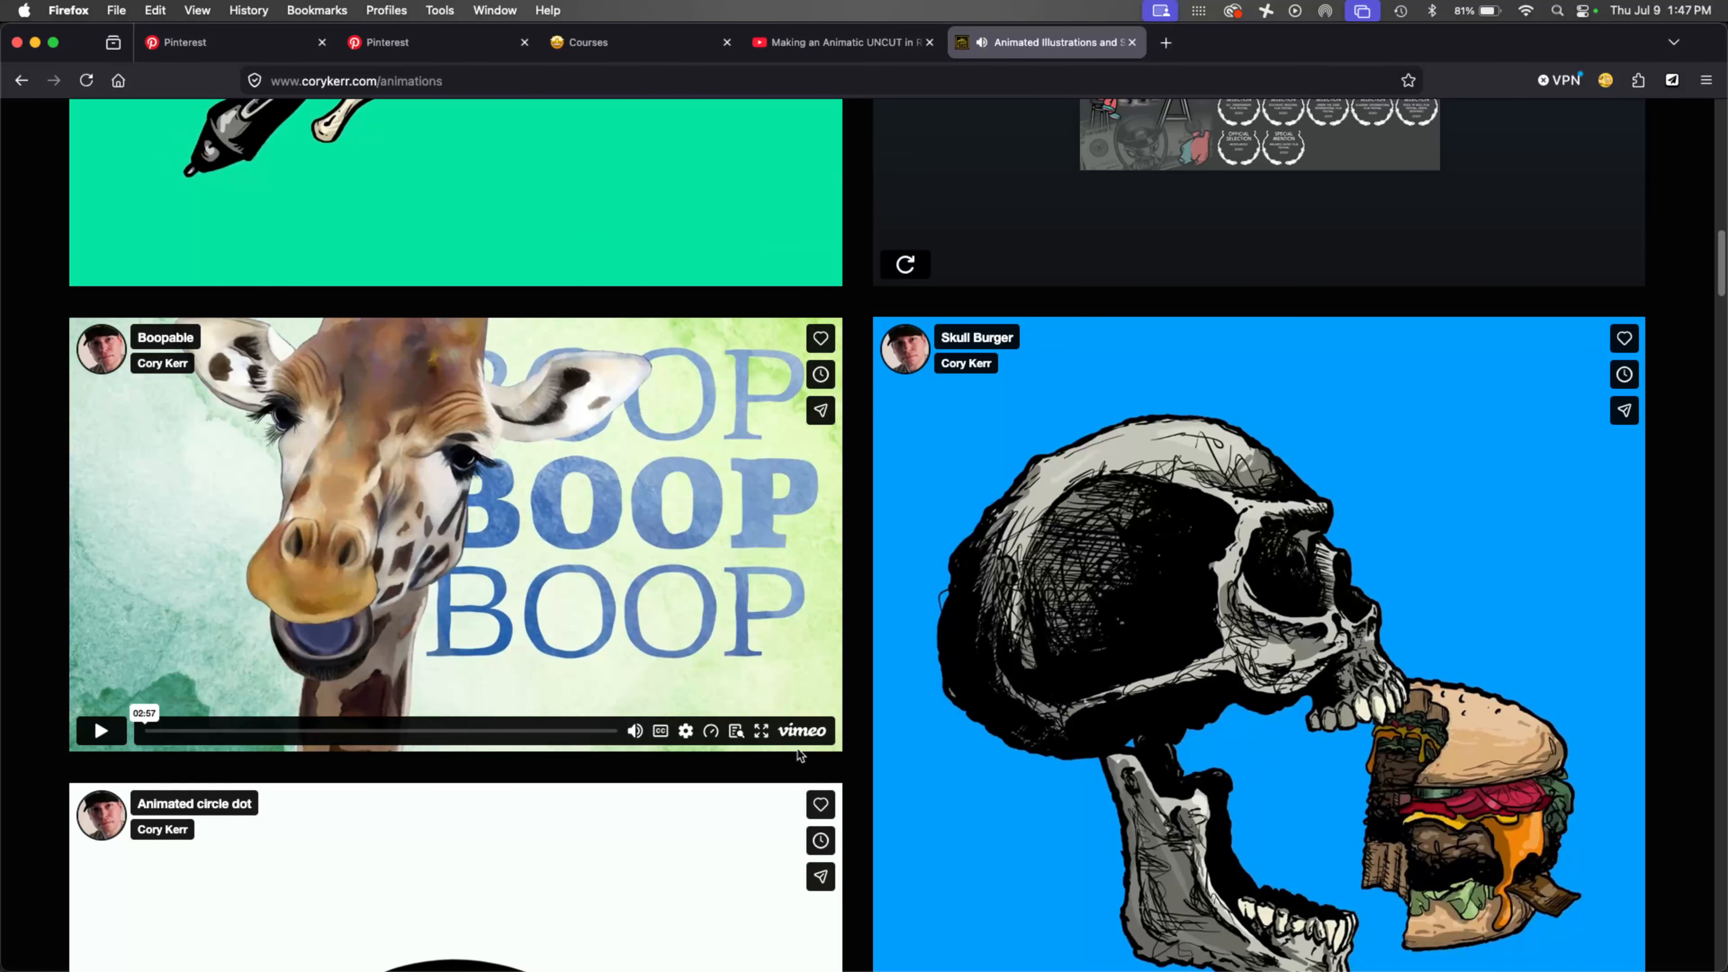
{"action": "left_click", "coordinate": [763, 730]}
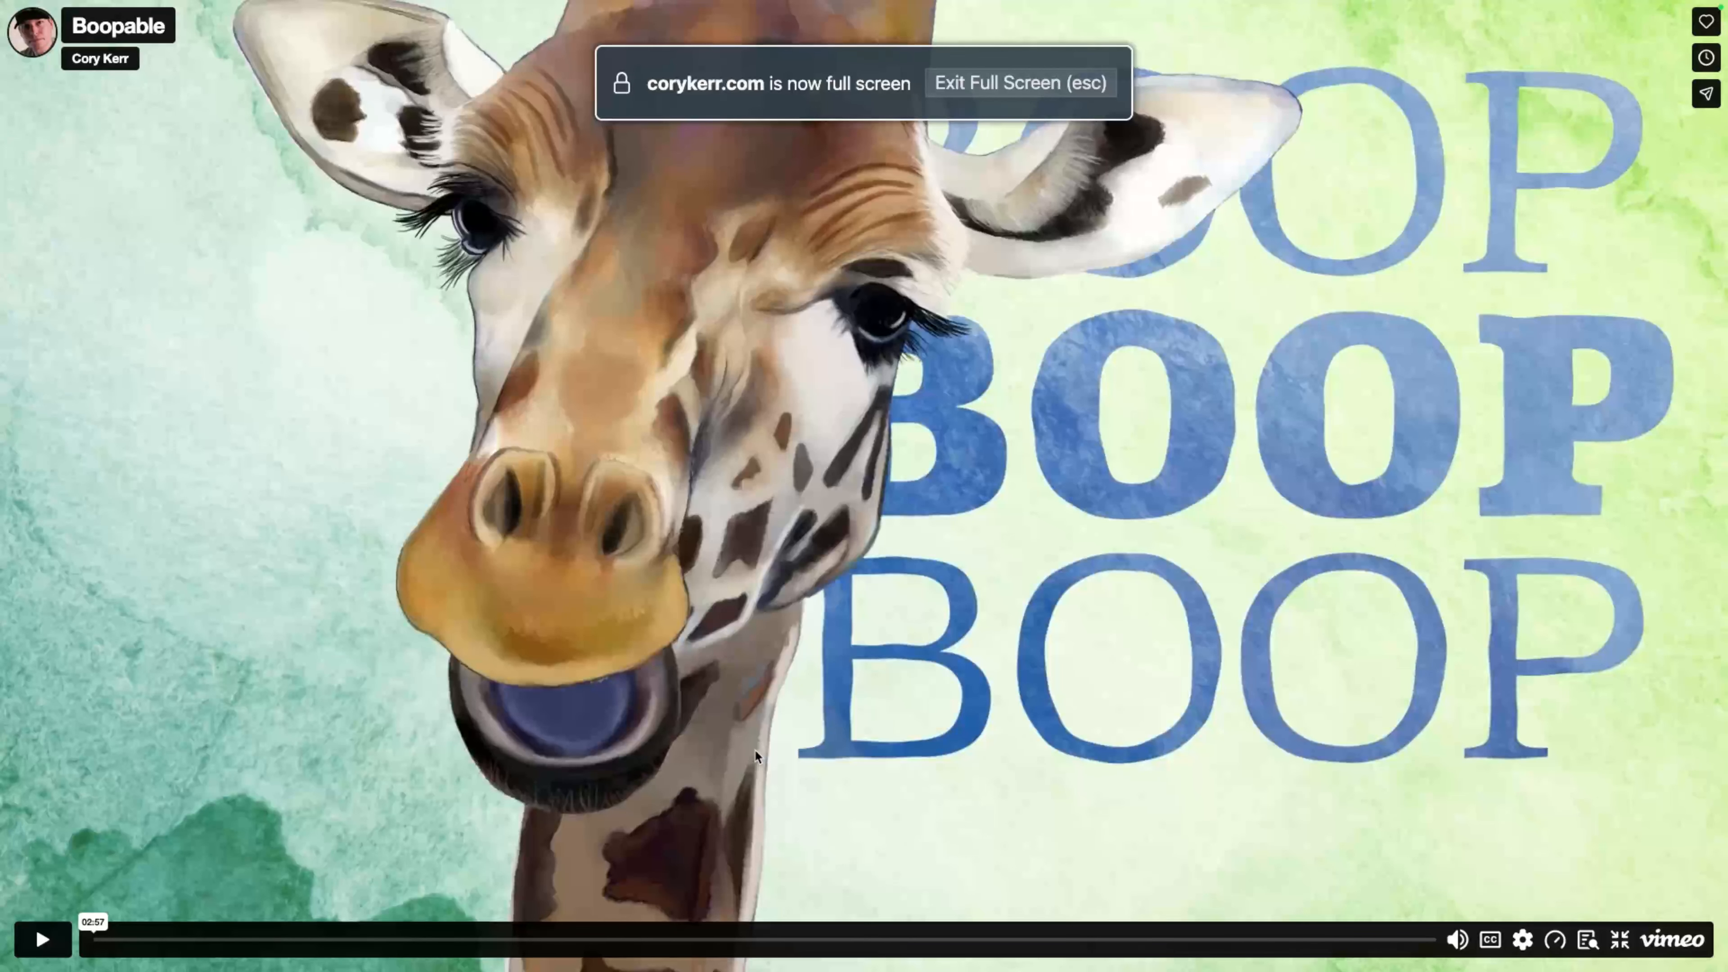
{"action": "left_click", "coordinate": [42, 939]}
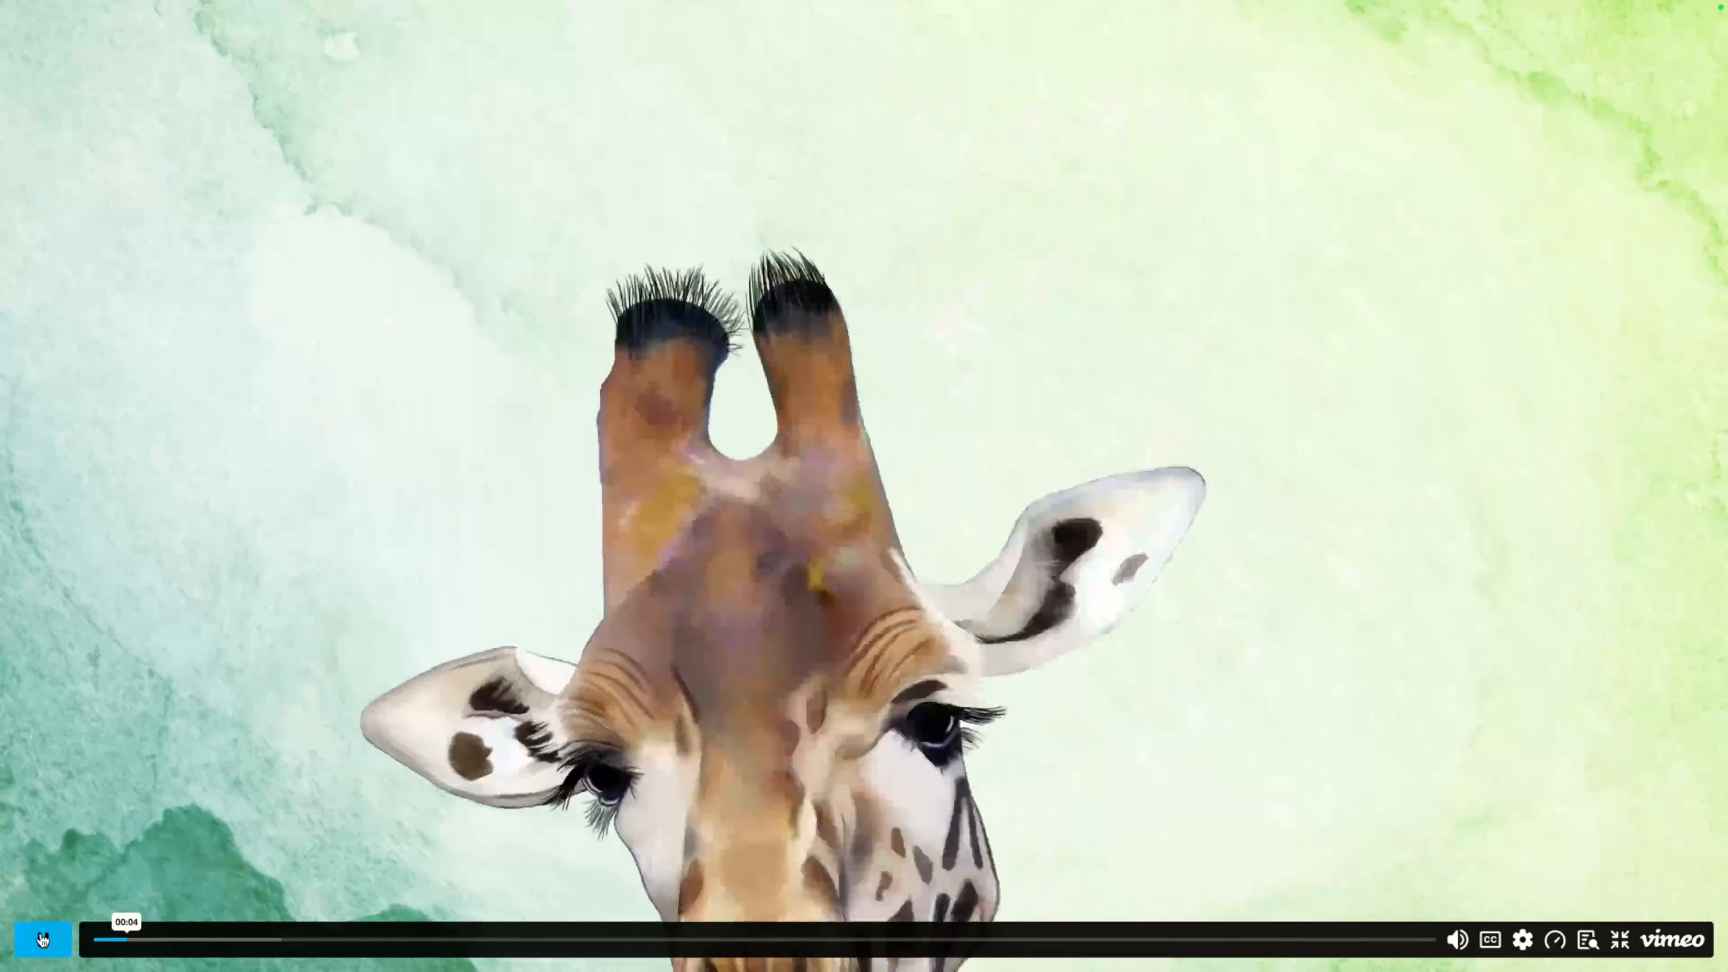
{"action": "key", "text": "space"}
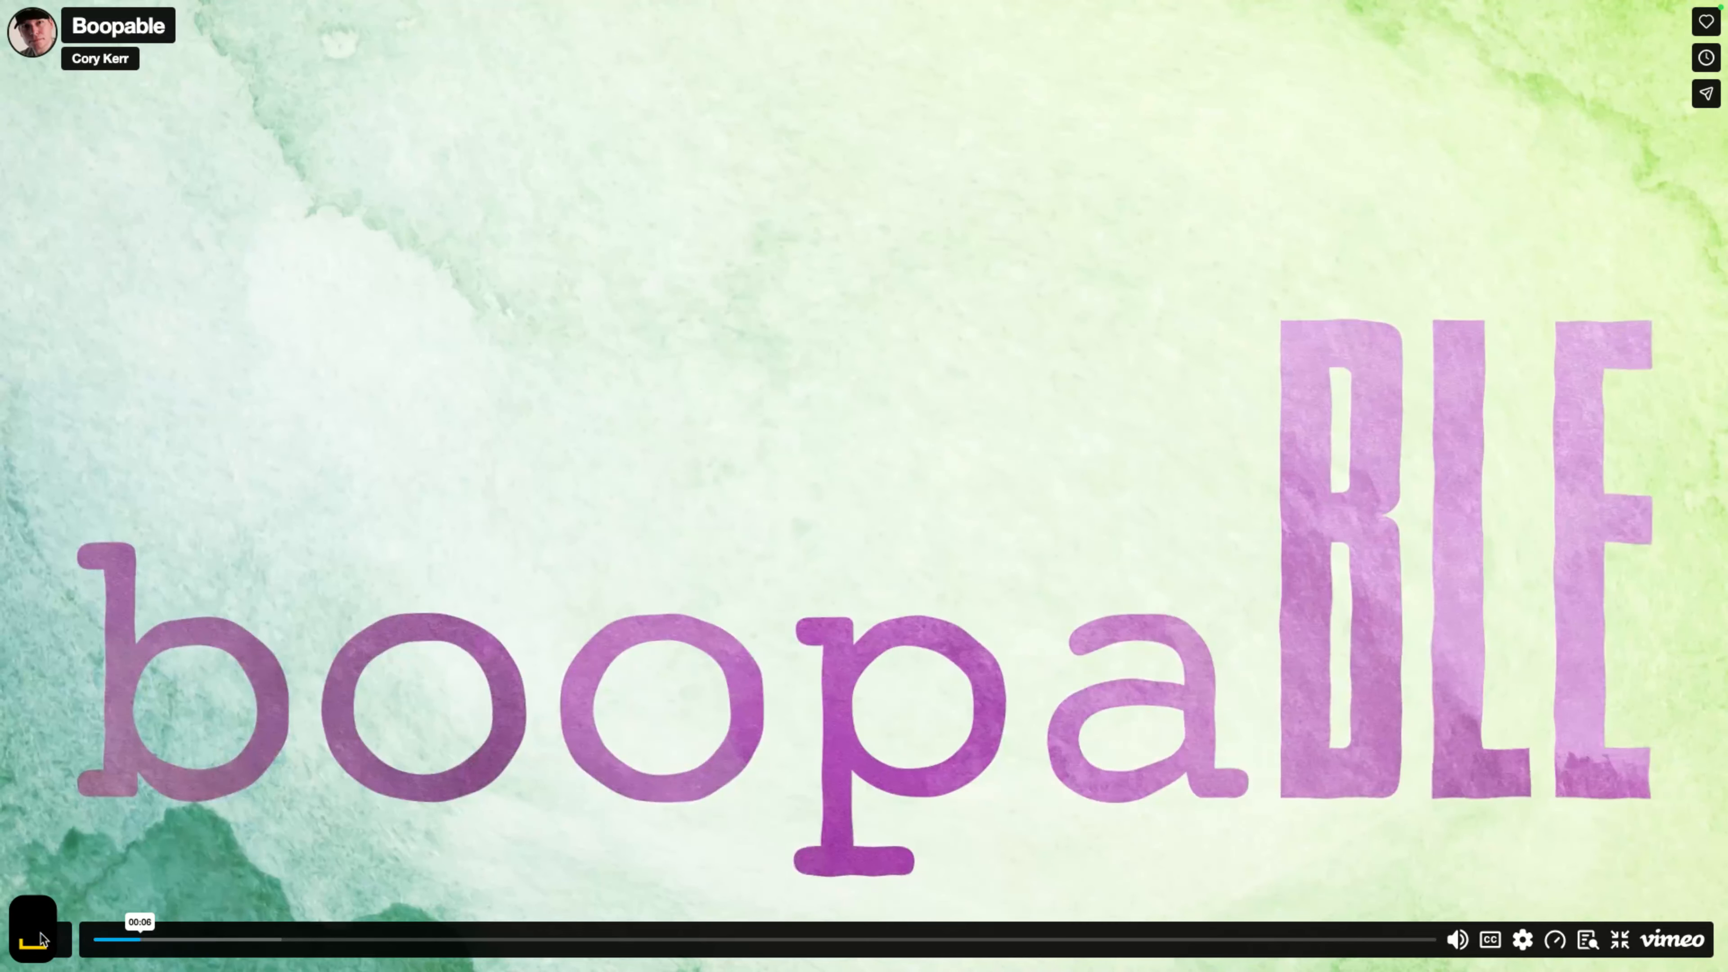
Step: Switch to After Effects and create a new project
{"action": "key", "text": "super+Tab"}
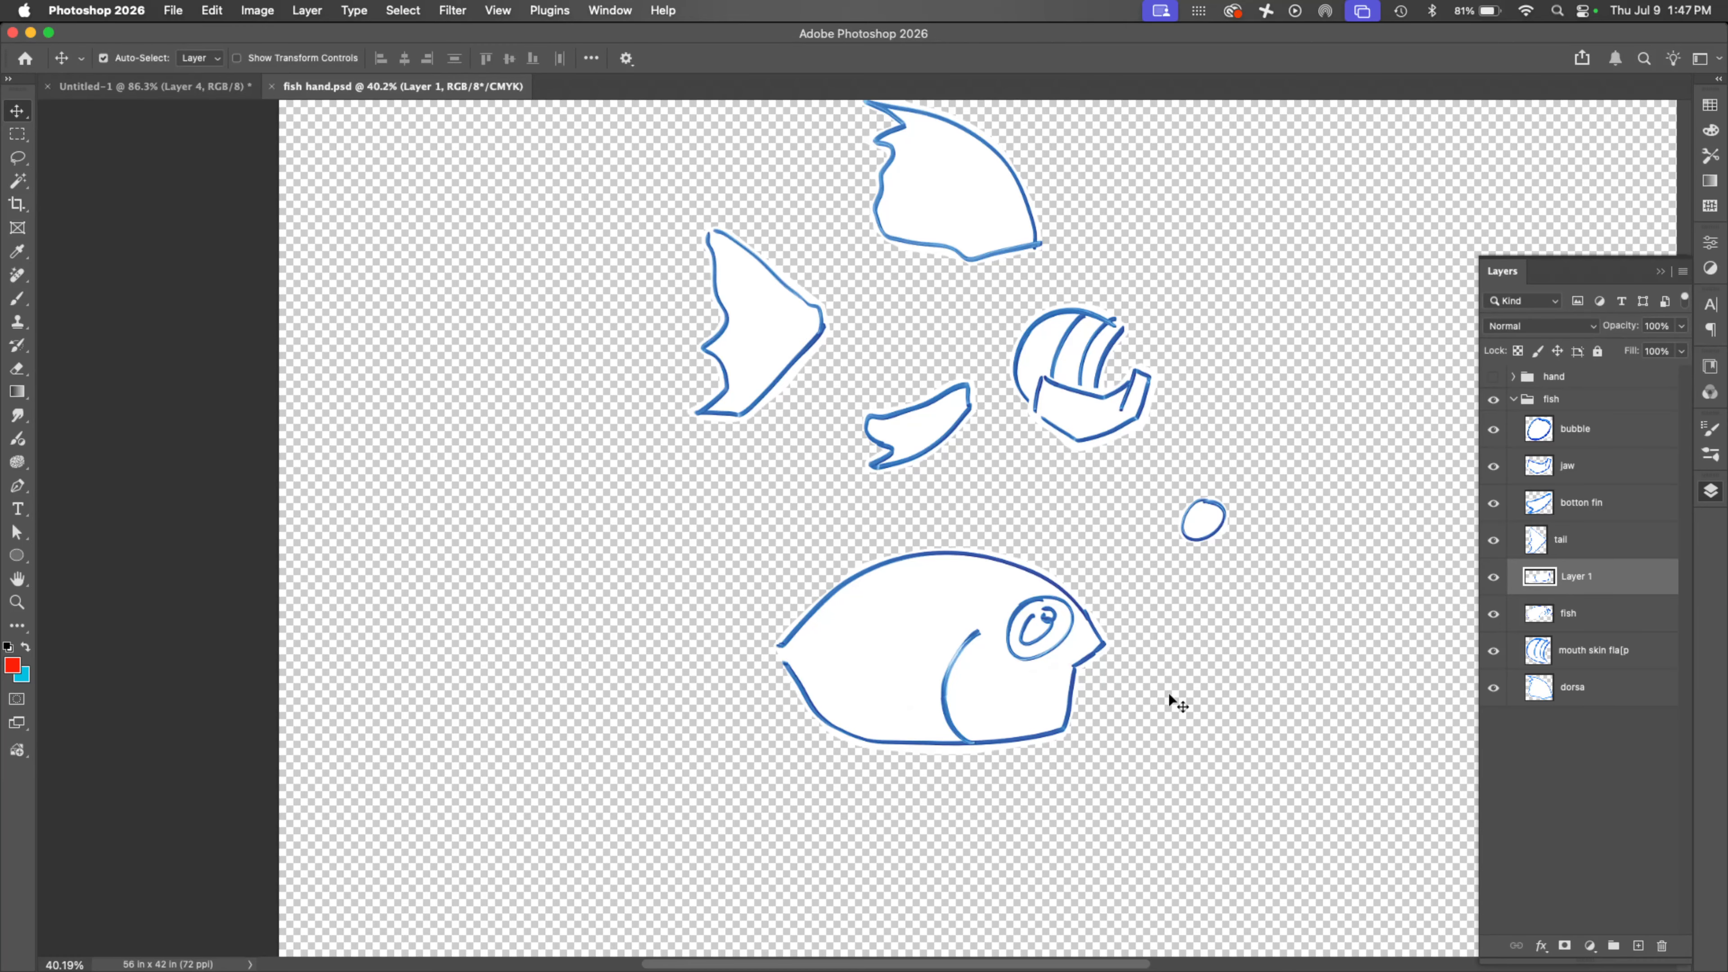
{"action": "key", "text": "super+Tab"}
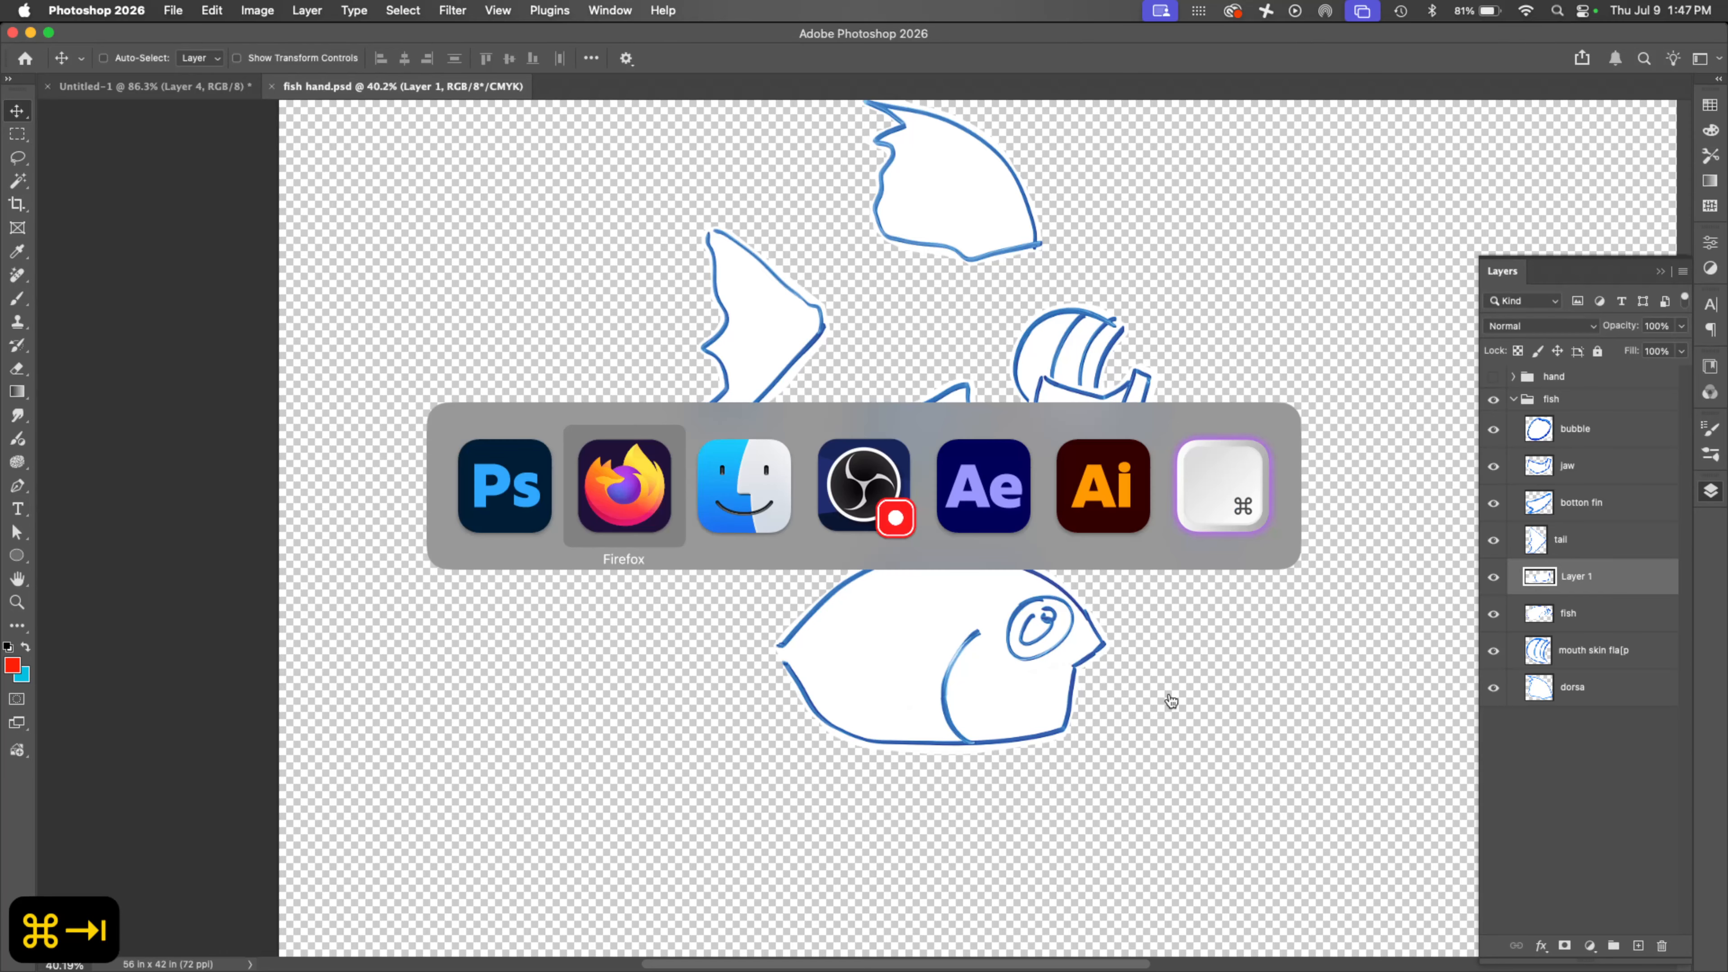
{"action": "key", "text": "Tab"}
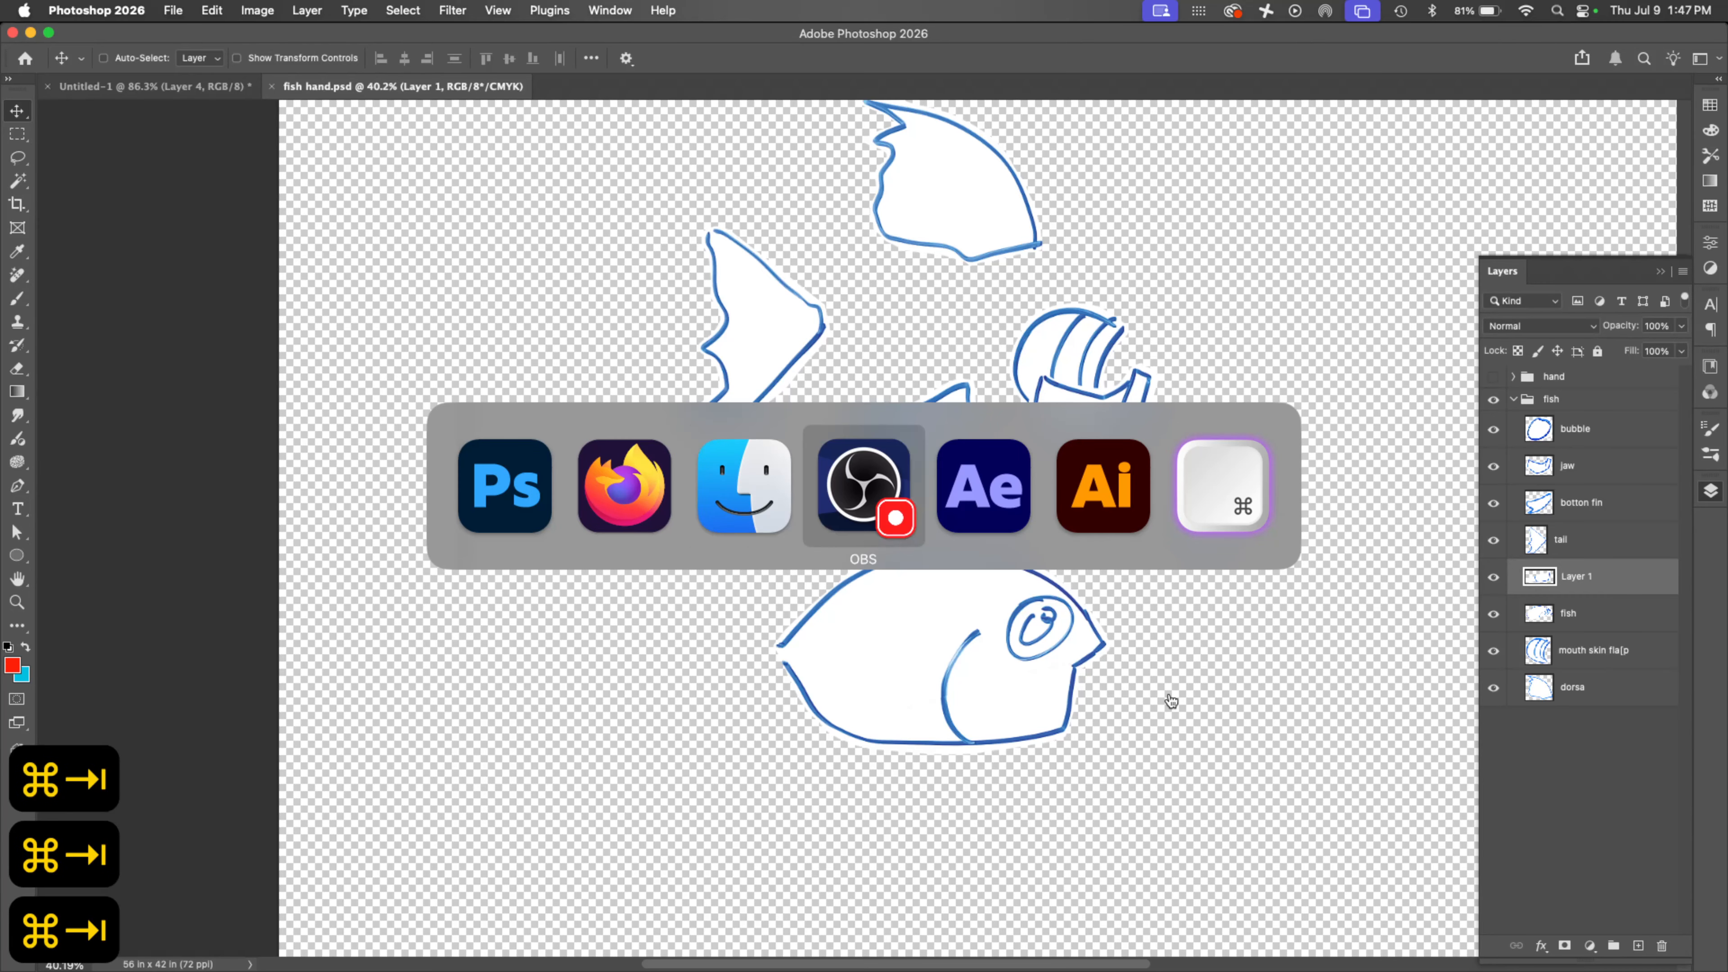
{"action": "key", "text": "Tab"}
{"action": "key", "text": "Tab"}
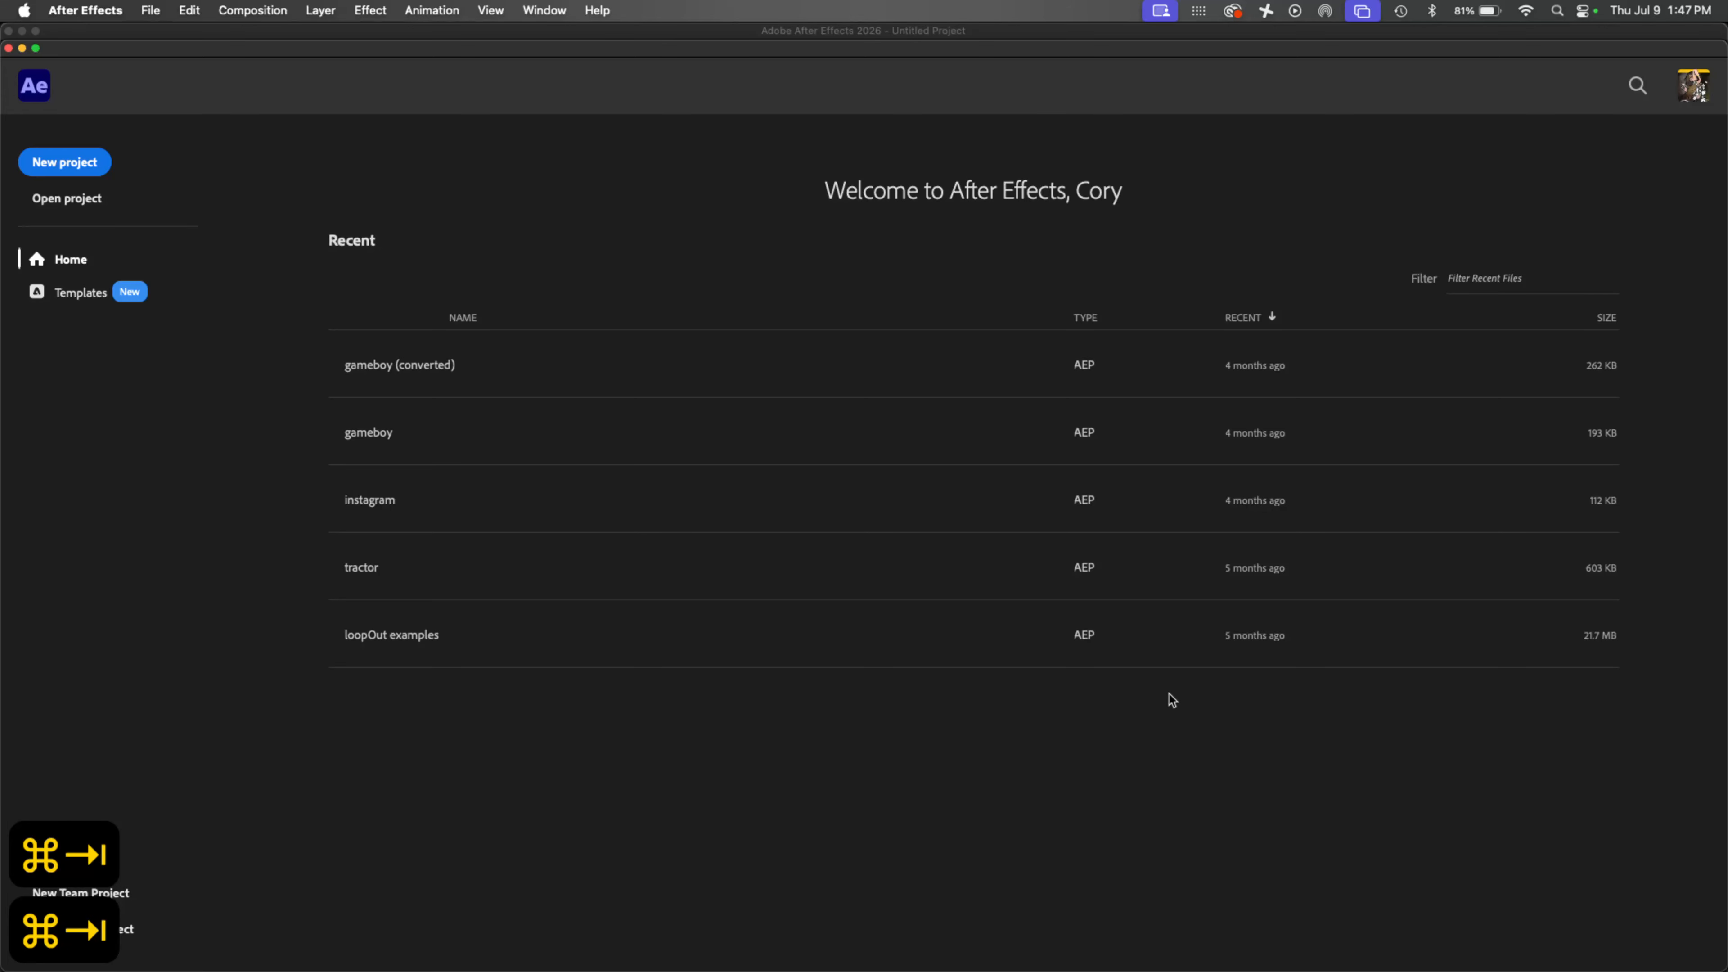
{"action": "left_click", "coordinate": [77, 167]}
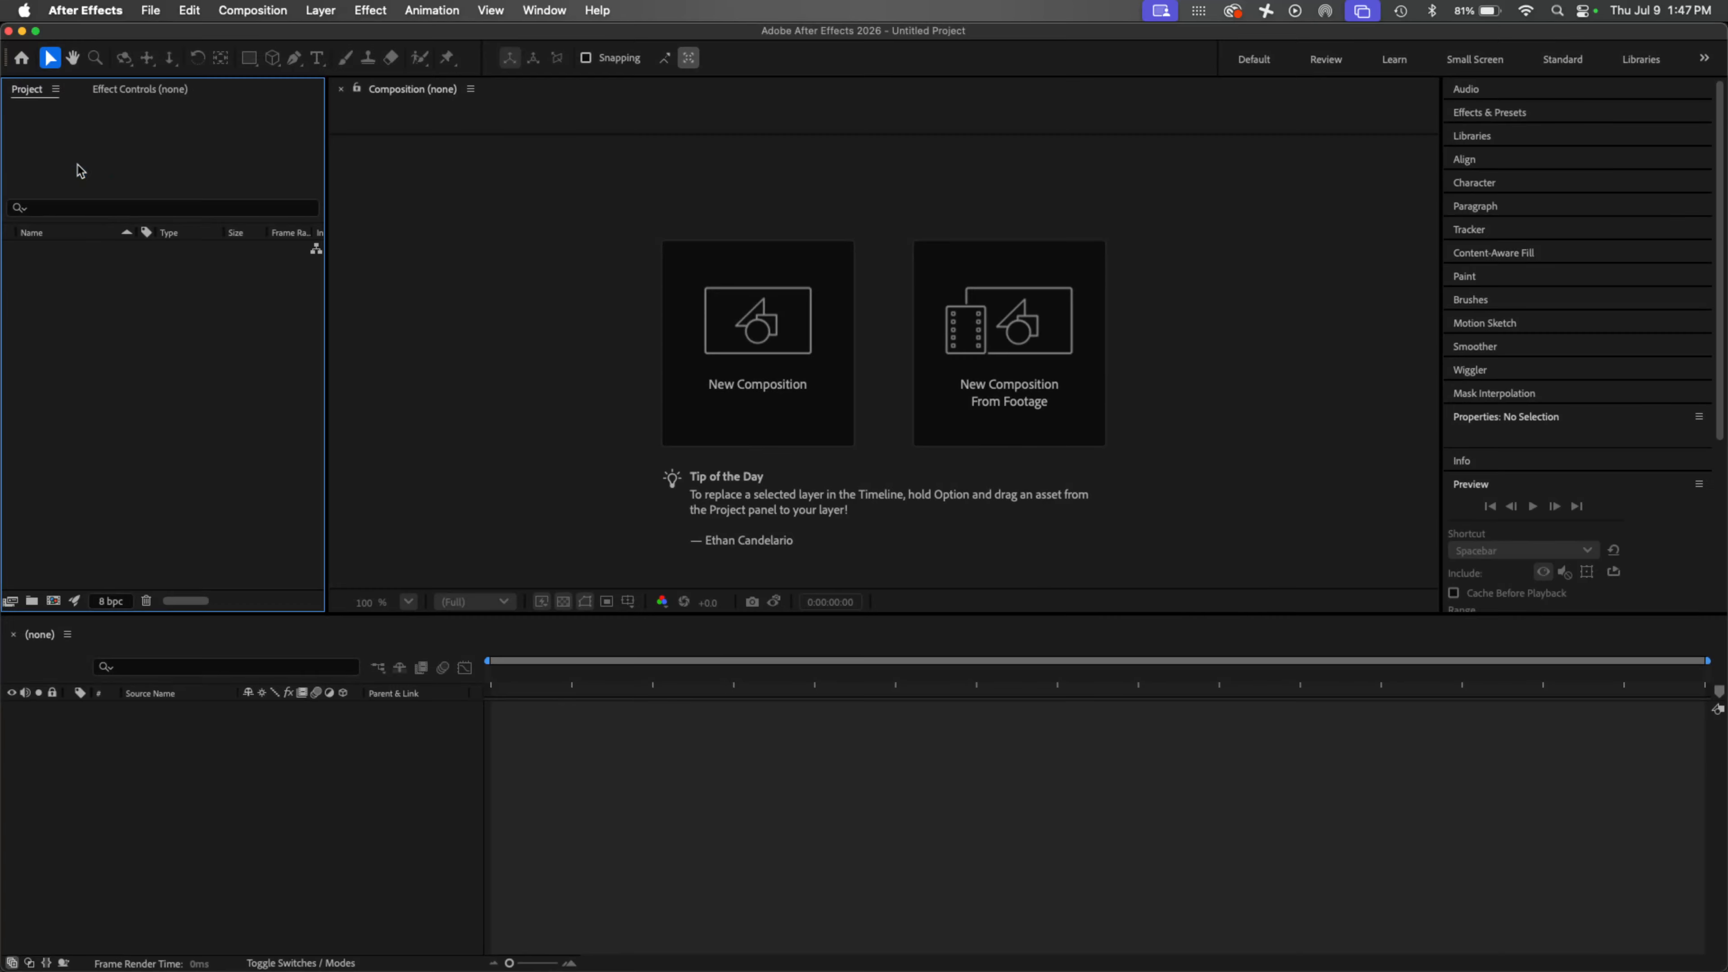
Step: Import fish hand.psd from the Desktop as Composition - Retain Layer Sizes, with layer styles merged into footage
{"action": "key", "text": "super+i"}
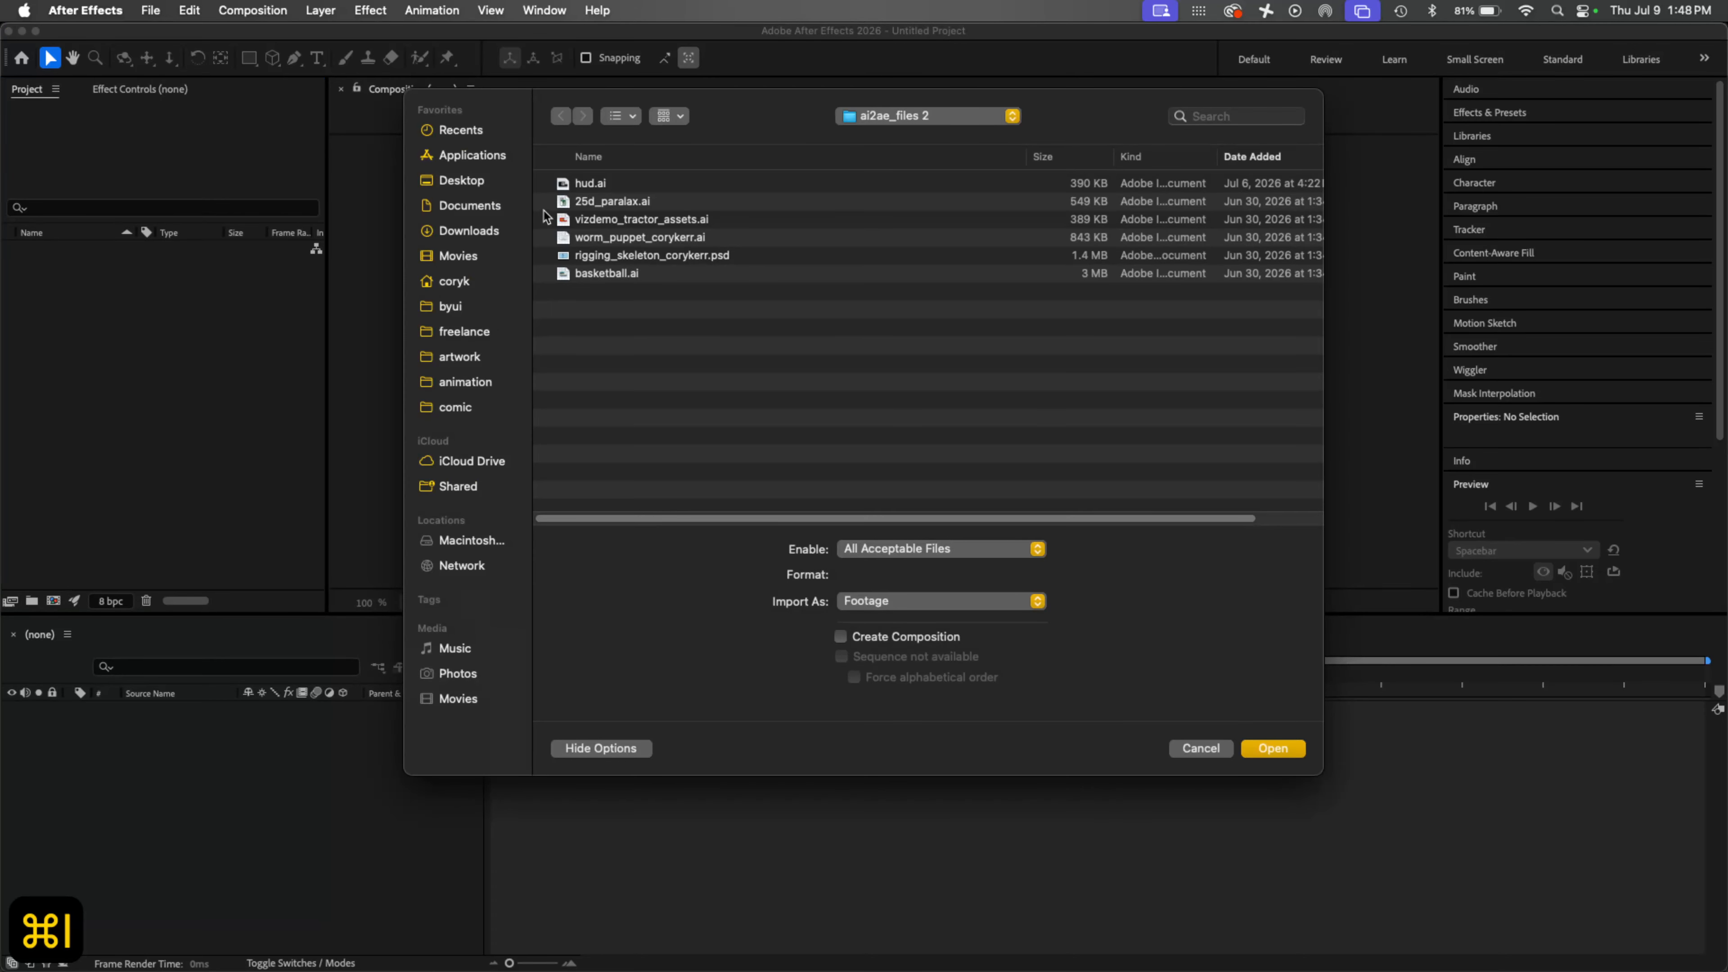
{"action": "left_click", "coordinate": [465, 229]}
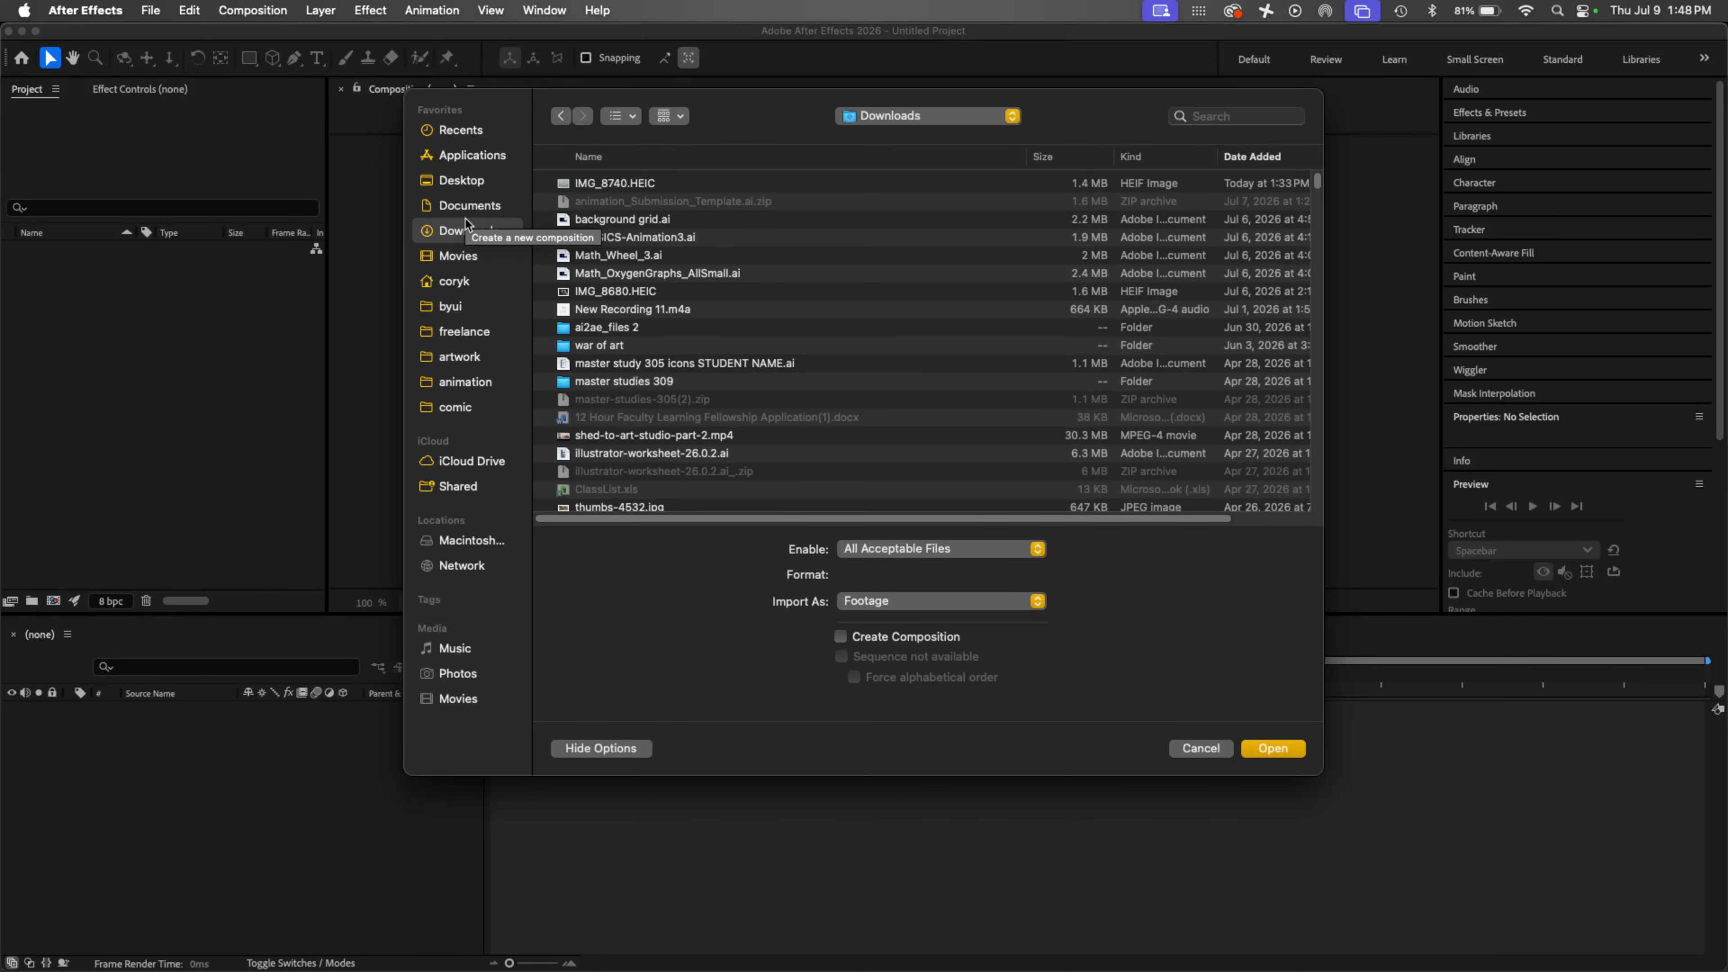
{"action": "left_click", "coordinate": [472, 181]}
{"action": "left_click", "coordinate": [627, 191]}
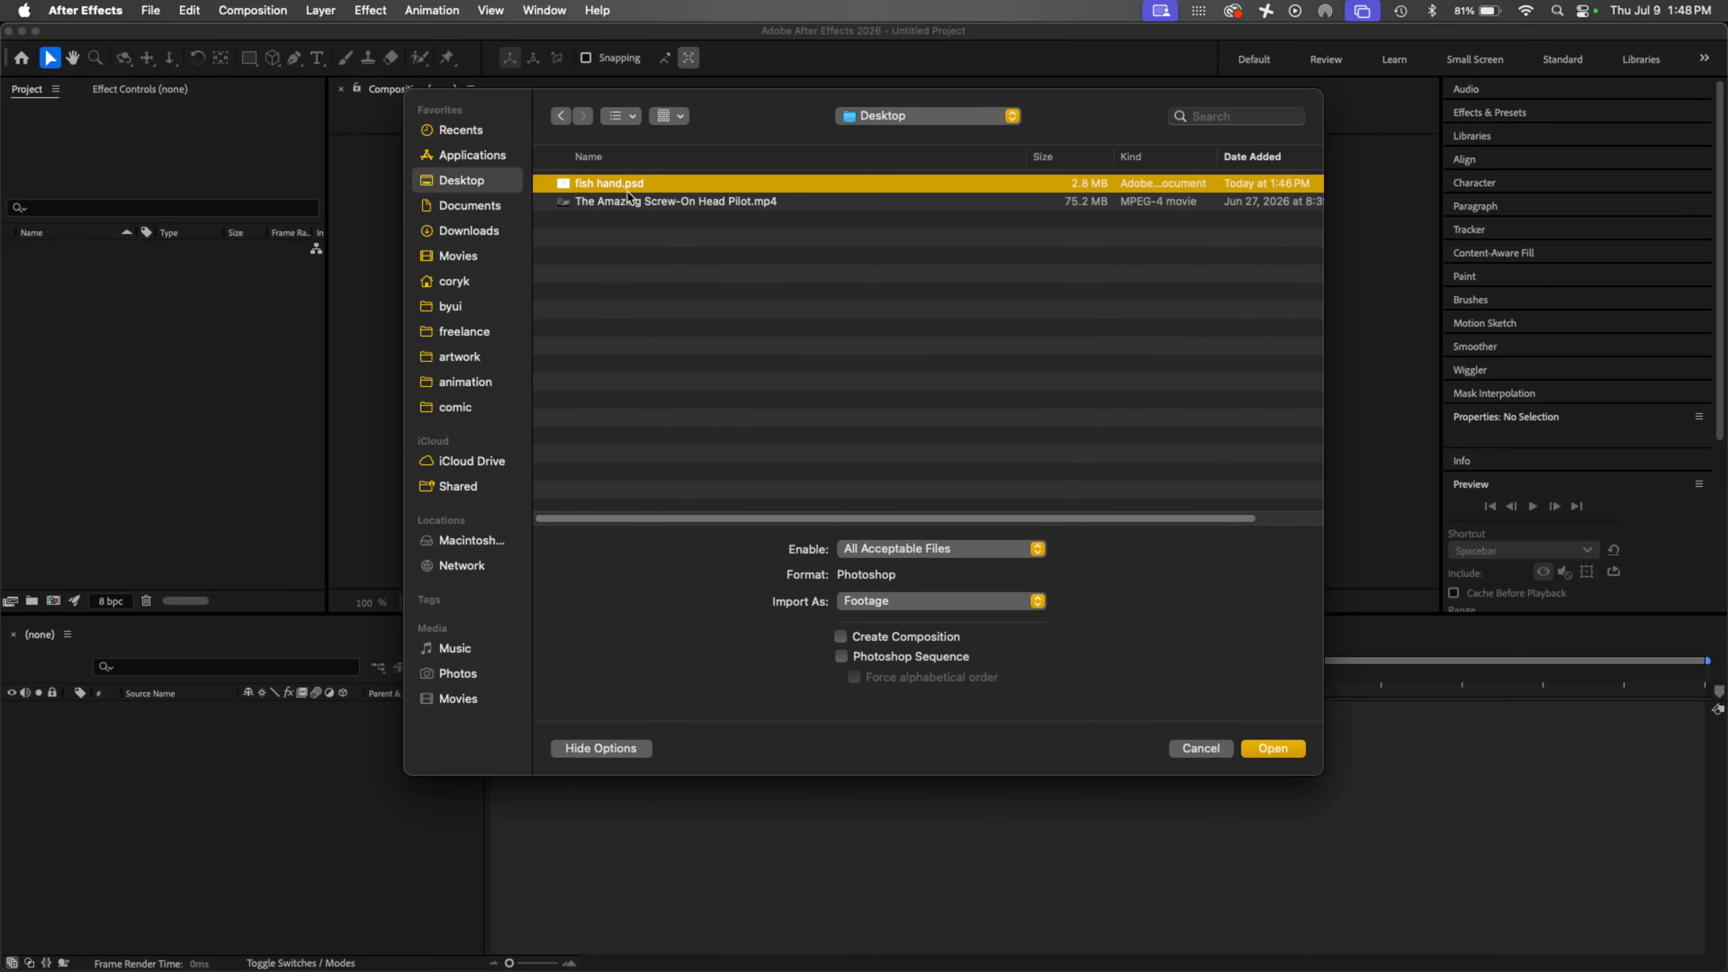
{"action": "left_click", "coordinate": [1014, 609]}
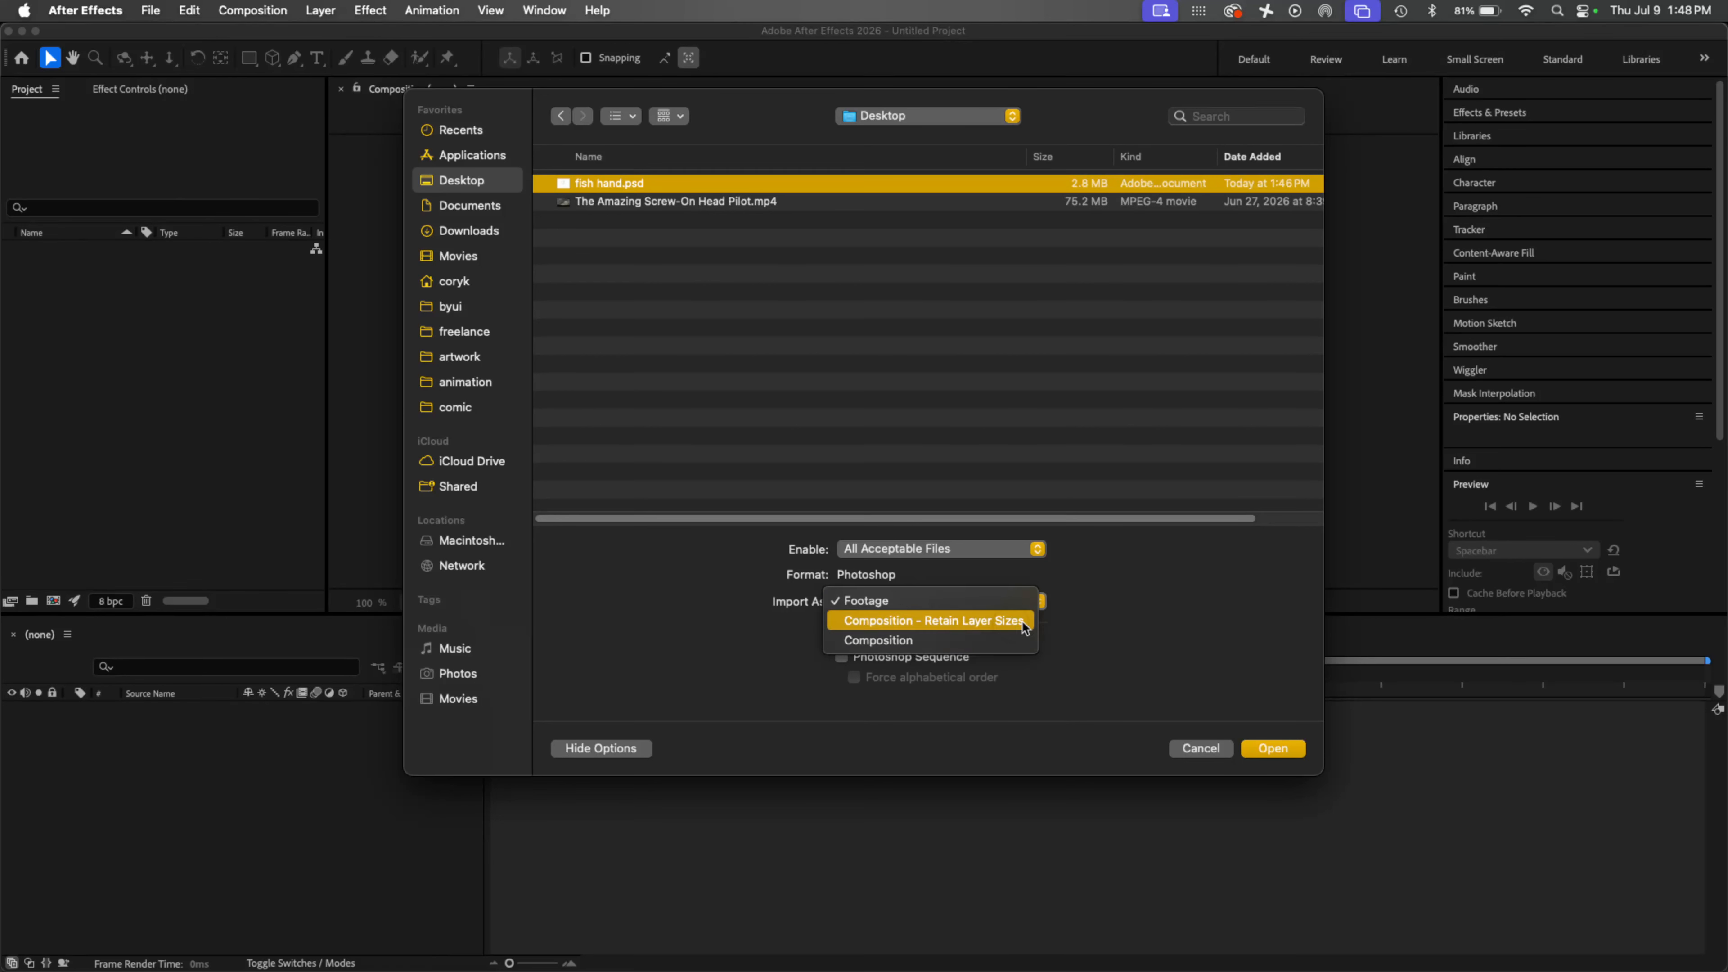
{"action": "left_click", "coordinate": [1014, 622]}
{"action": "left_click", "coordinate": [1273, 749]}
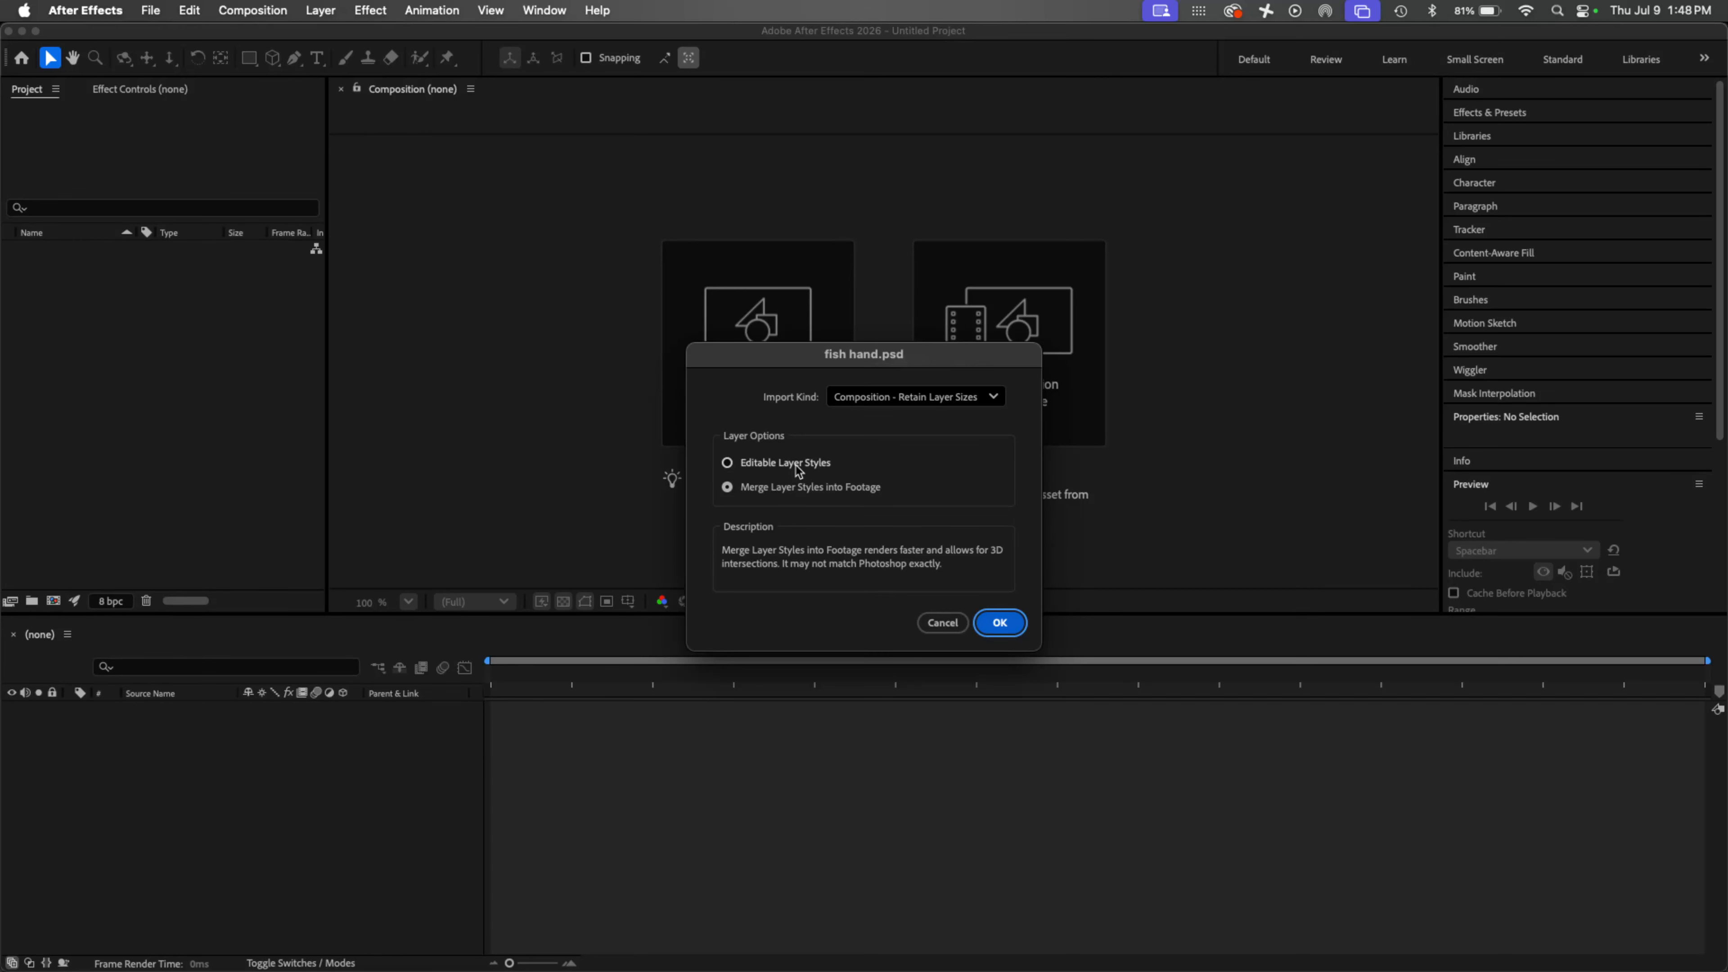
{"action": "left_click", "coordinate": [1000, 622]}
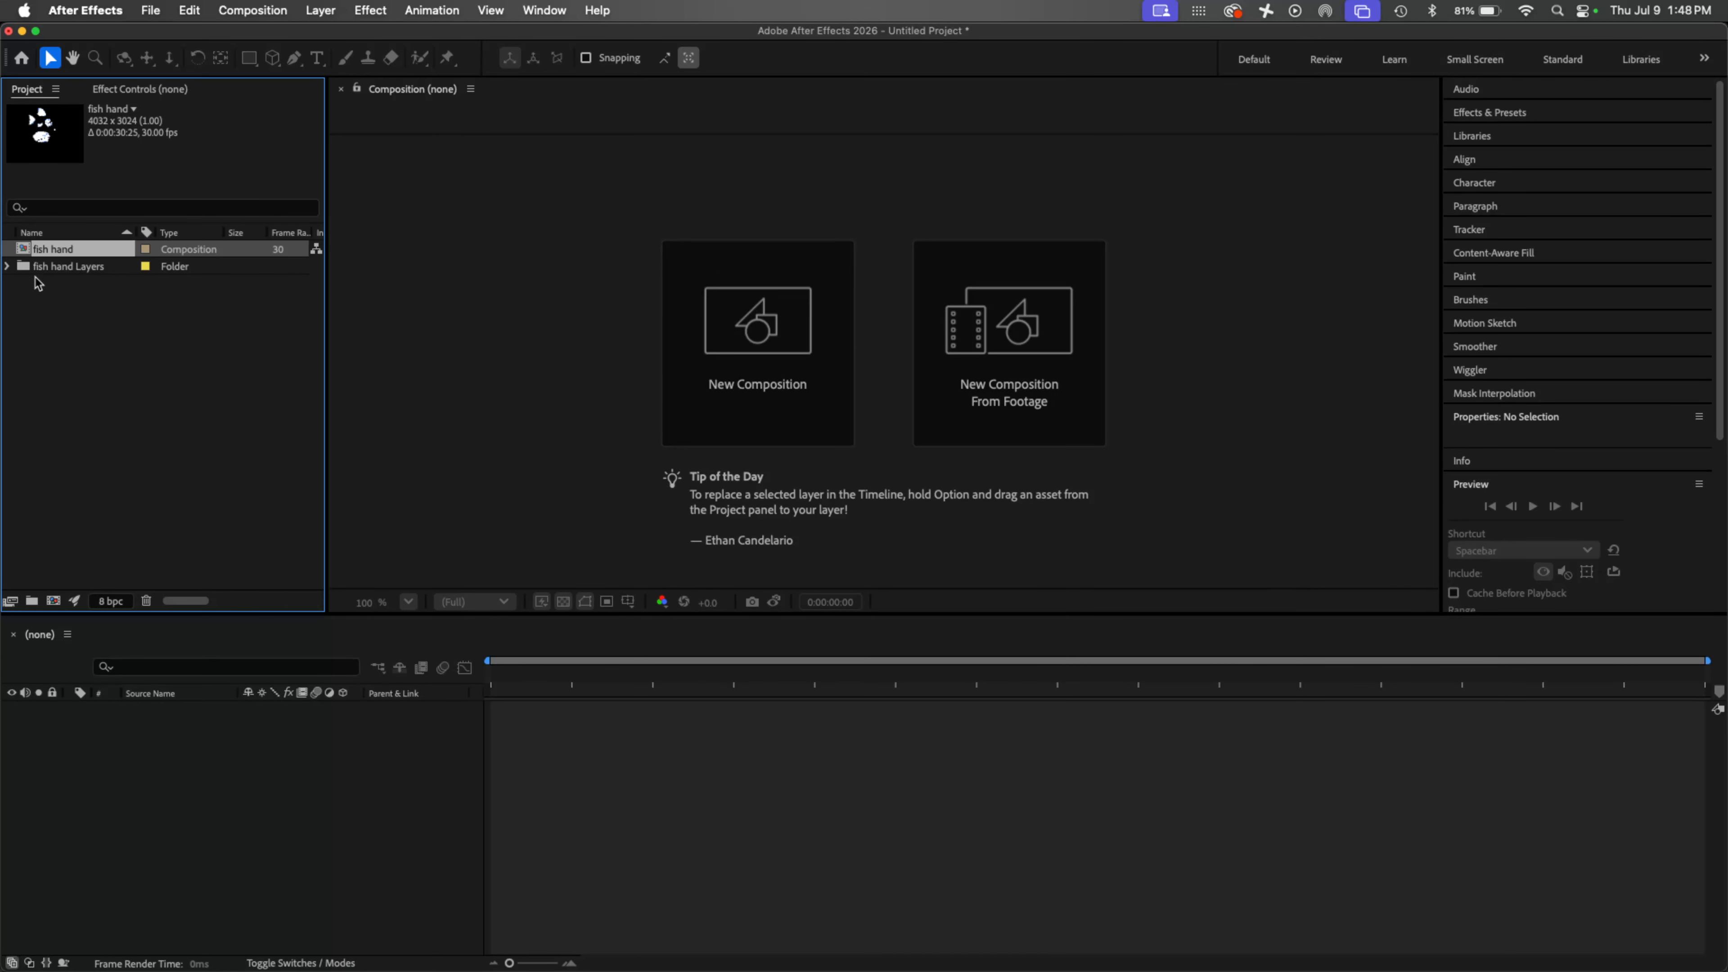
Step: Open the fish composition from the fish hand Layers folder and turn off its transparency grid
{"action": "left_click", "coordinate": [8, 267]}
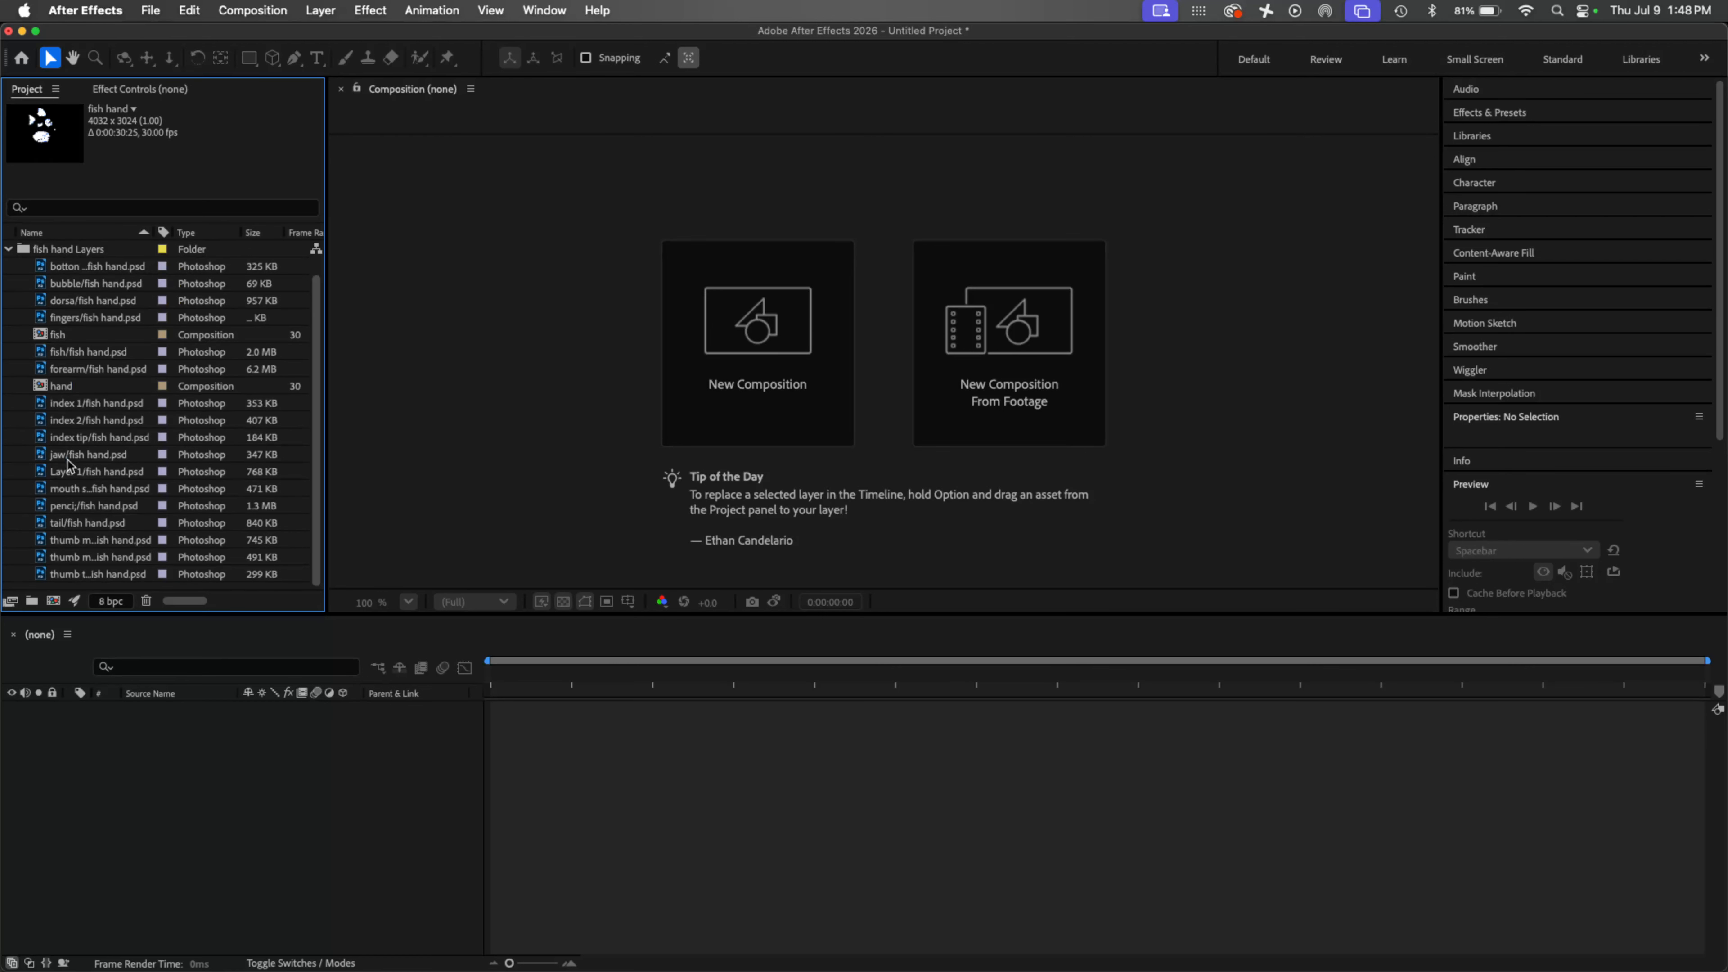
{"action": "double_click", "coordinate": [42, 339]}
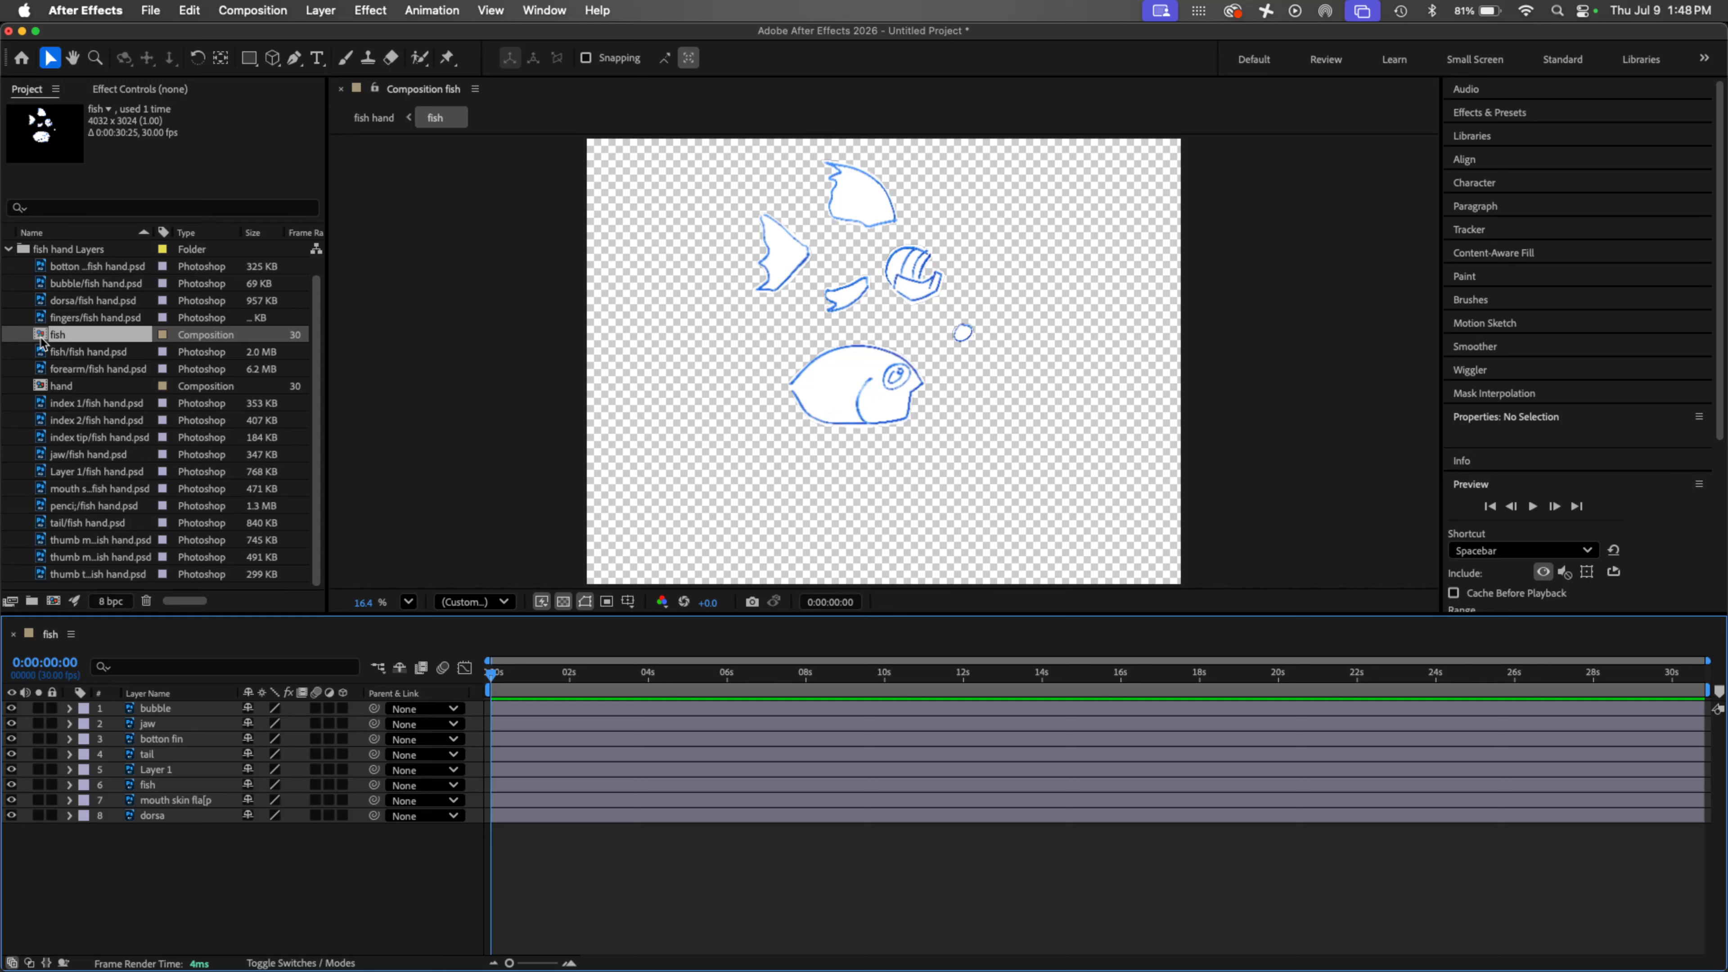
{"action": "left_click", "coordinate": [563, 602]}
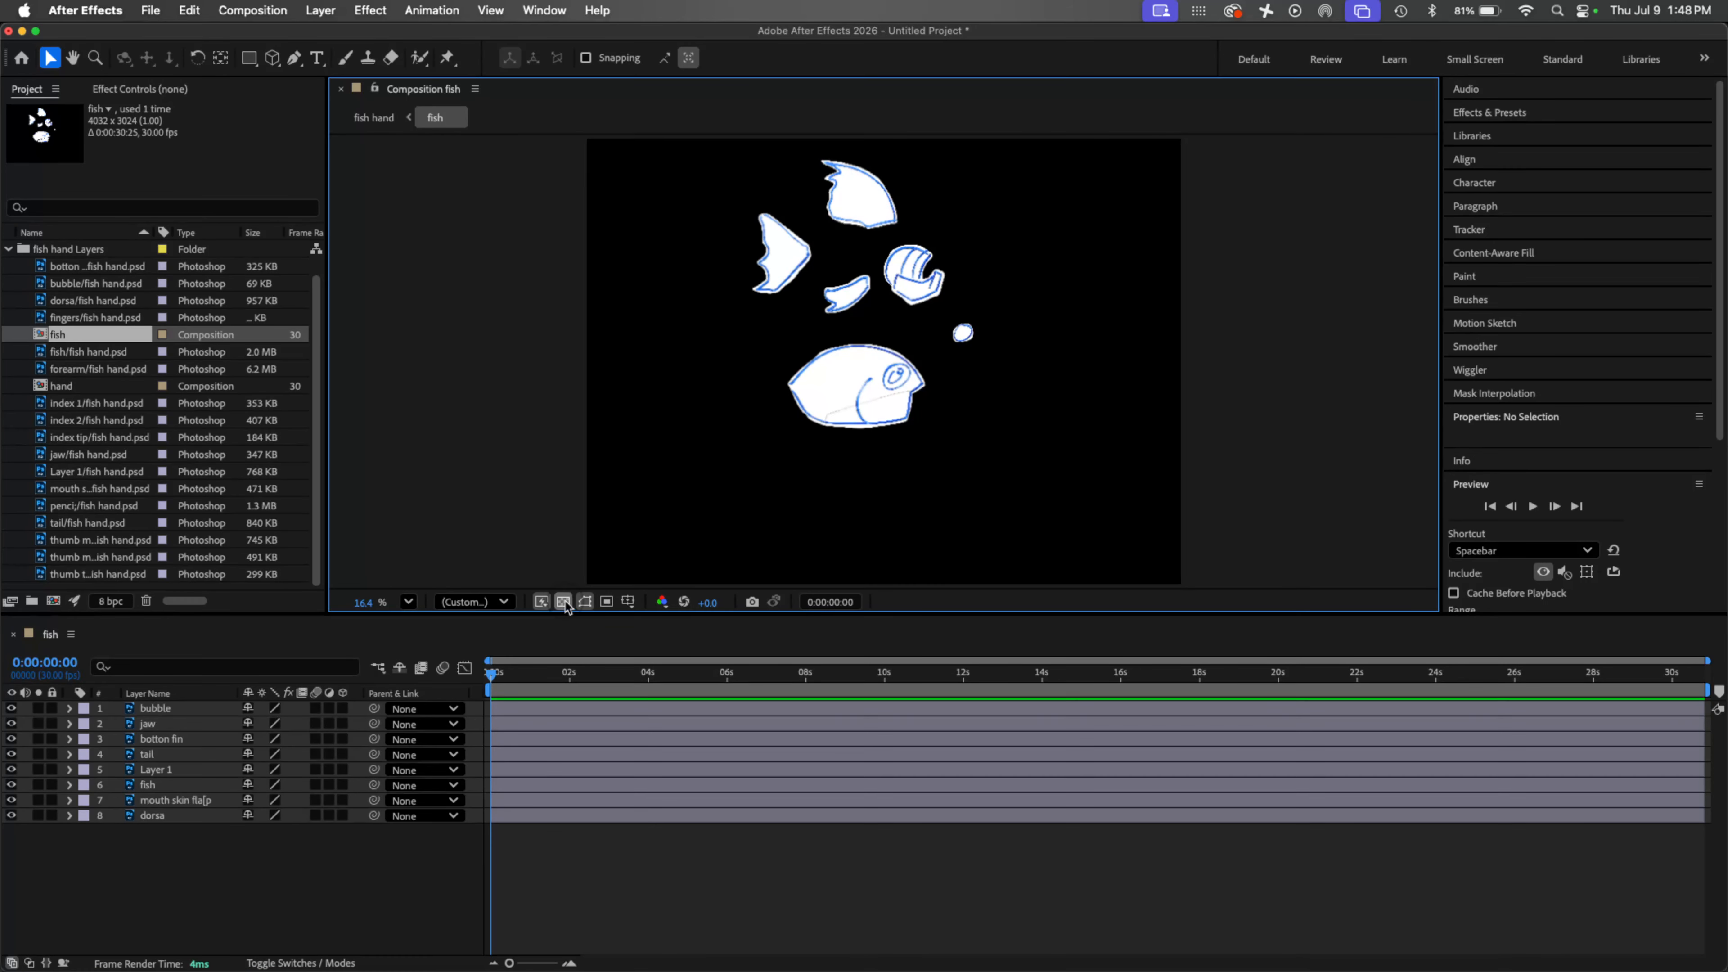
{"action": "left_click", "coordinate": [564, 602]}
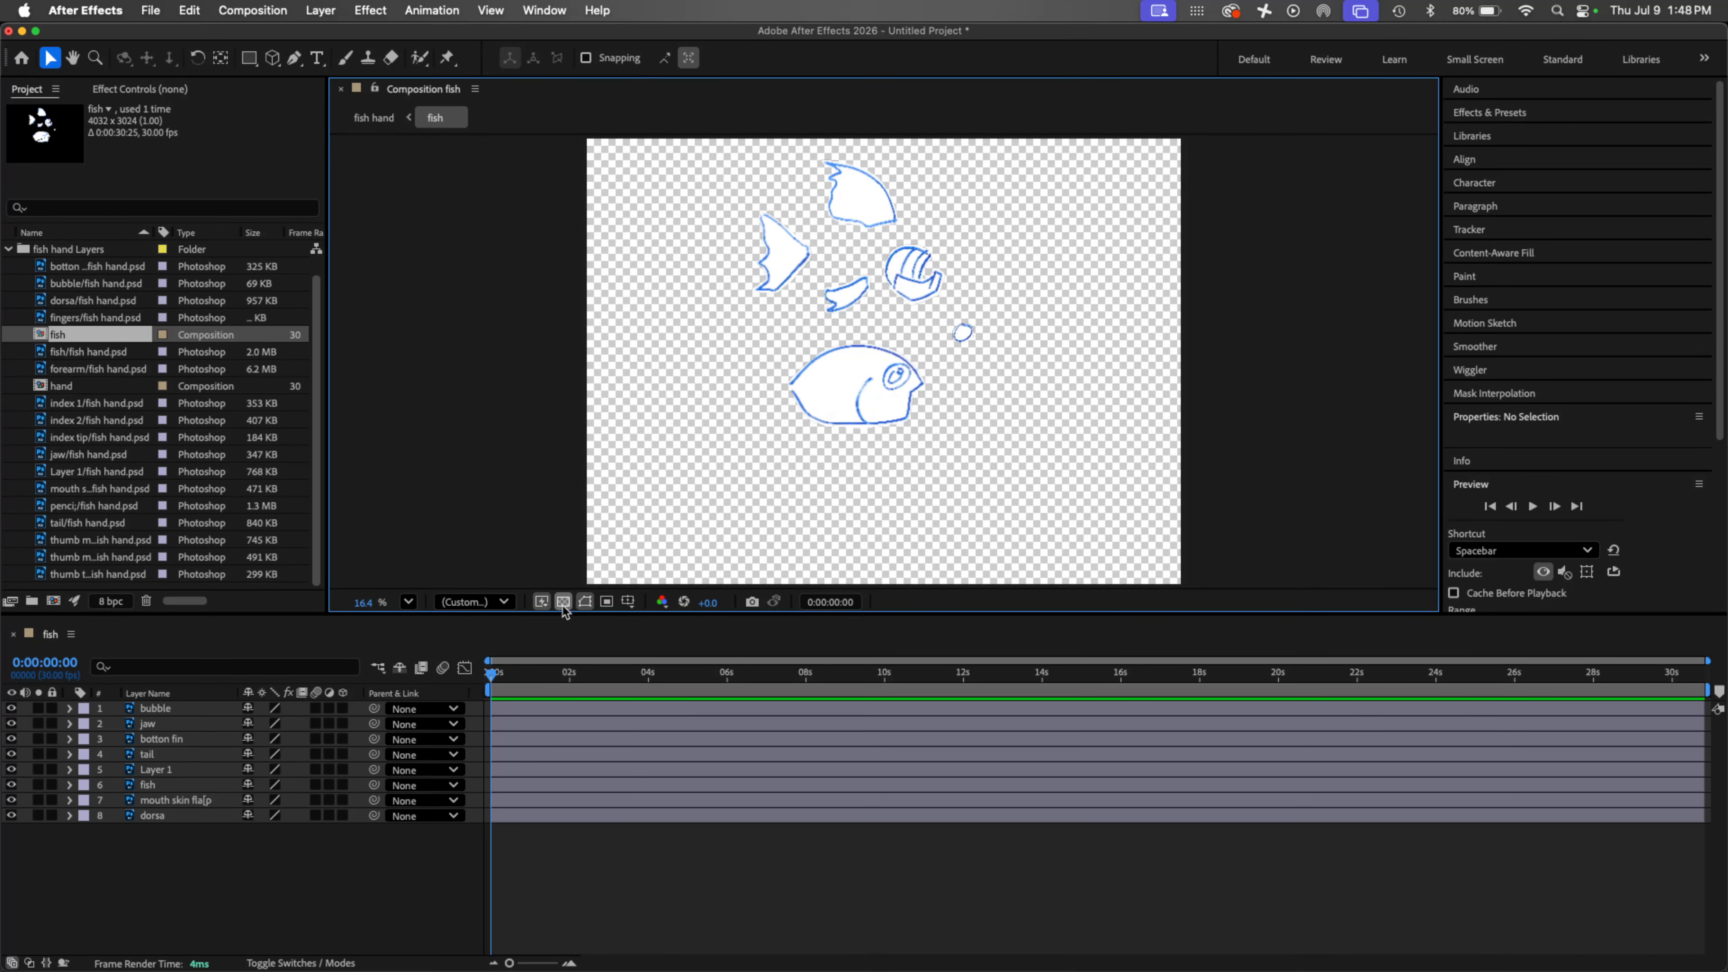
{"action": "left_click", "coordinate": [564, 603]}
Step: Move Layer 1 below the fish layer in the stack, then mark it shy and hide shy layers
{"action": "left_click_drag", "start_coordinate": [862, 401], "coordinate": [849, 464]}
{"action": "key", "text": "super+z"}
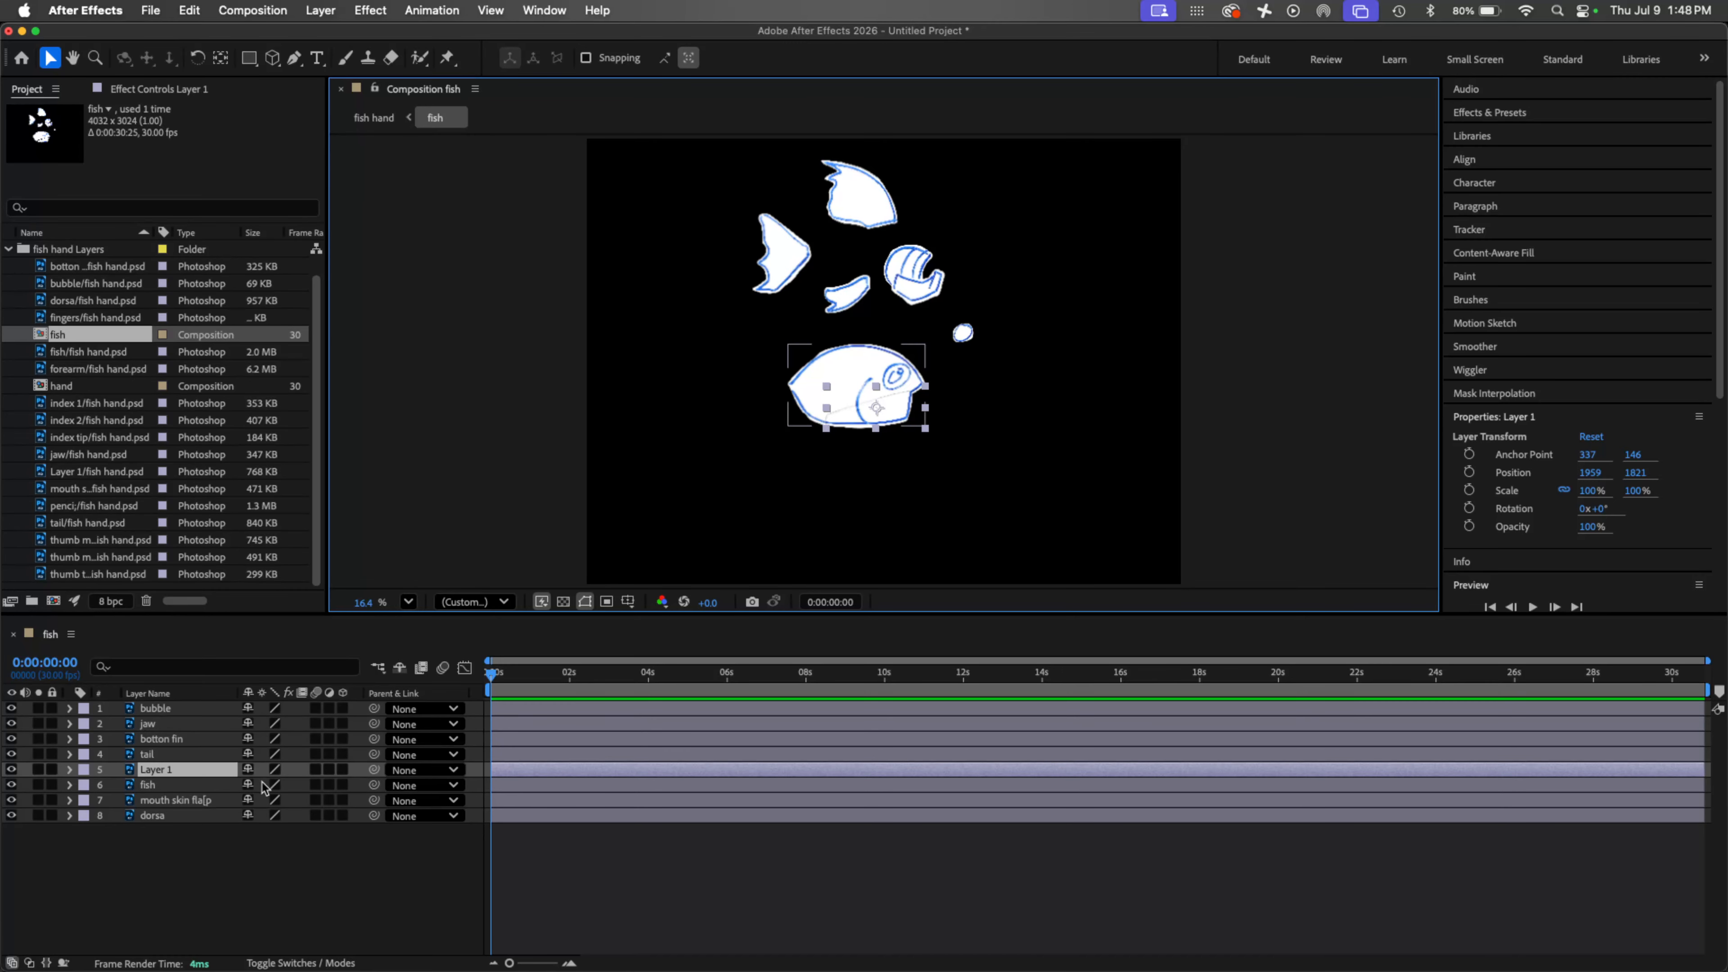
{"action": "left_click_drag", "start_coordinate": [189, 779], "coordinate": [200, 809]}
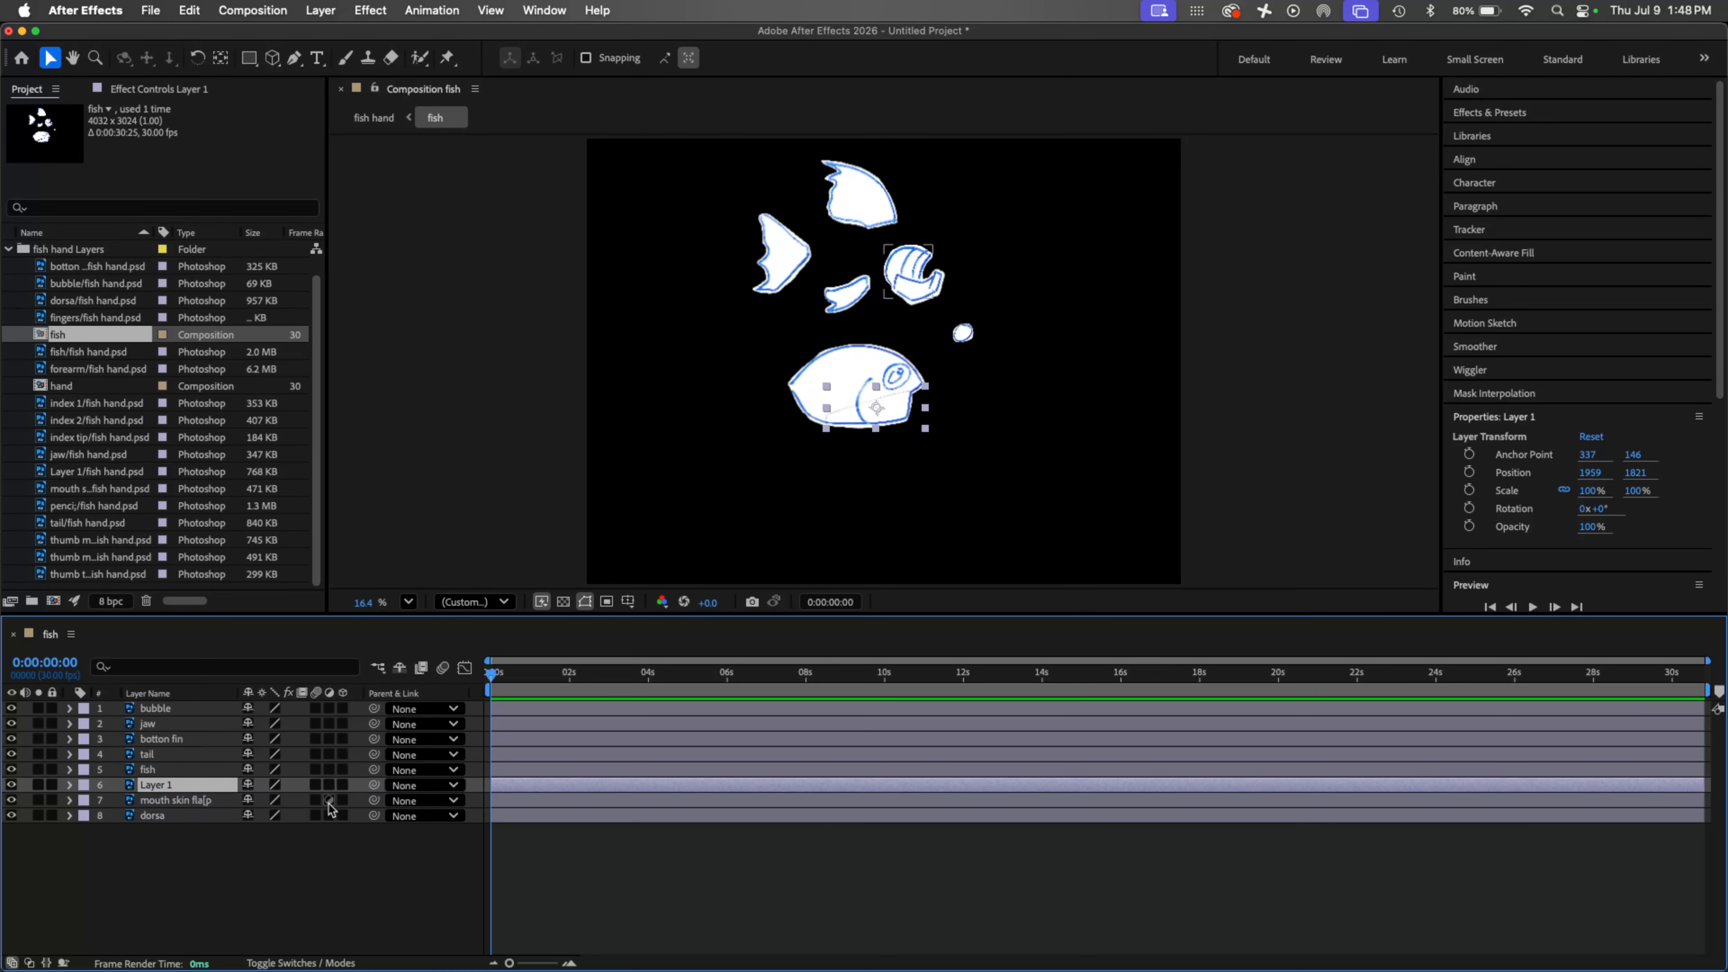
{"action": "left_click_drag", "start_coordinate": [374, 785], "coordinate": [166, 771]}
{"action": "left_click", "coordinate": [400, 667]}
Step: Move the fish body lower in the composition and place the jaw over its mouth
{"action": "left_click", "coordinate": [174, 771]}
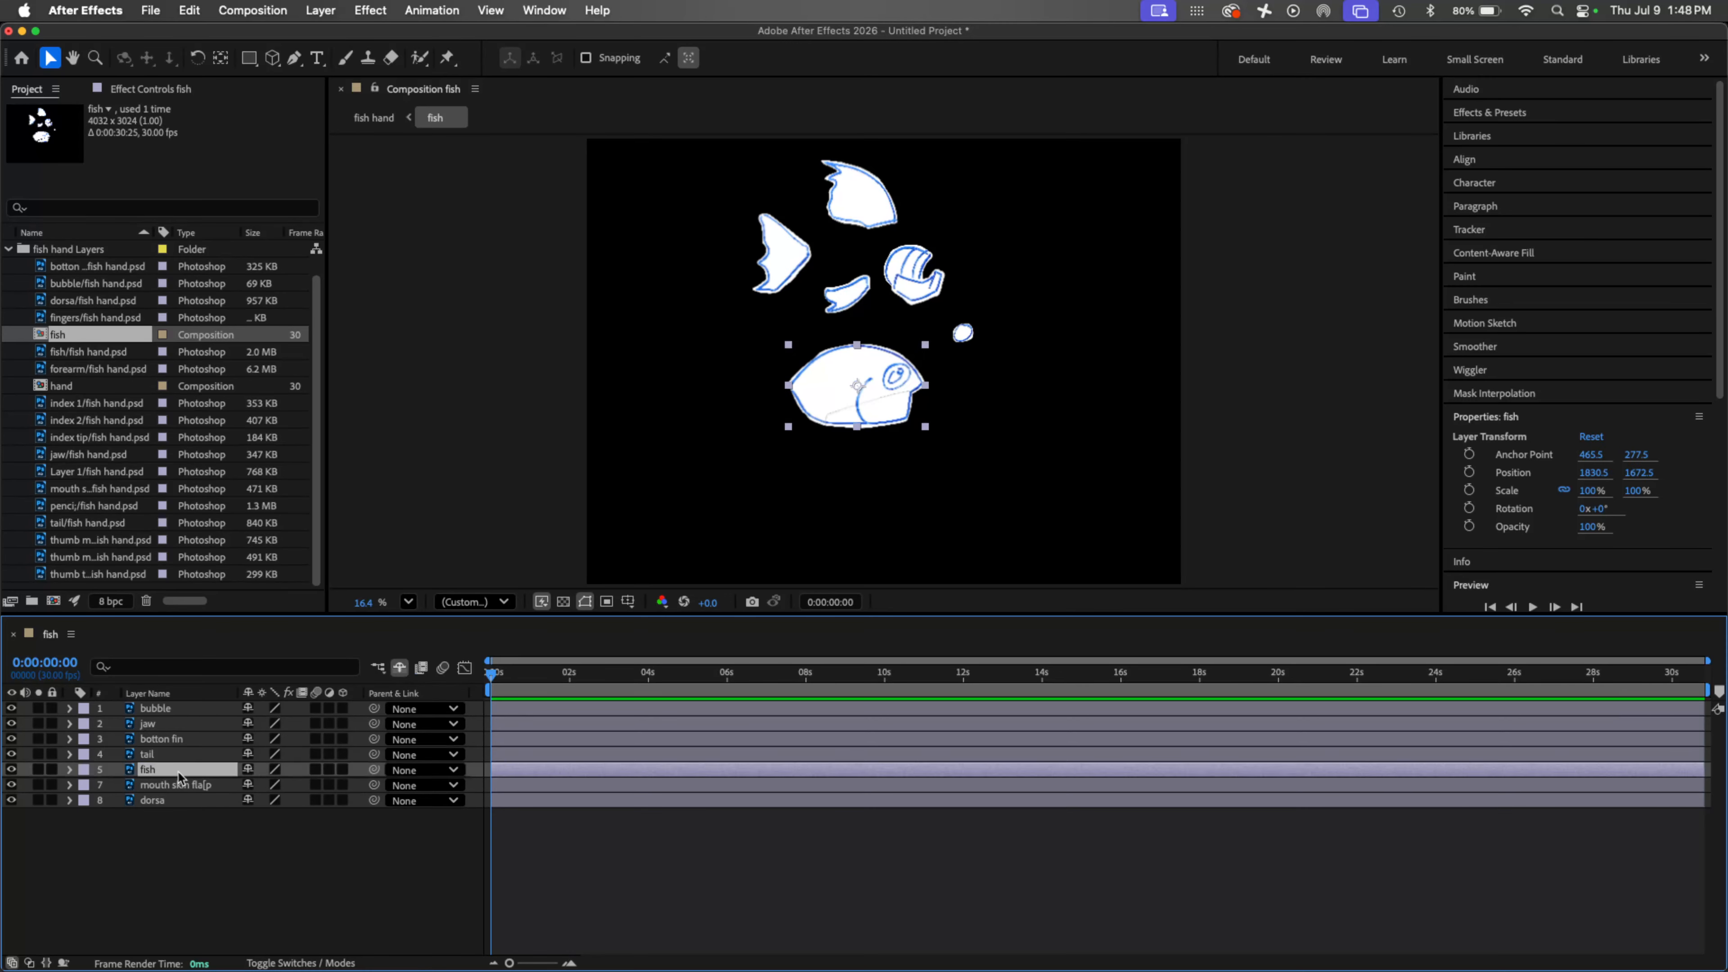
{"action": "key", "text": "v"}
{"action": "left_click_drag", "start_coordinate": [841, 390], "coordinate": [875, 437]}
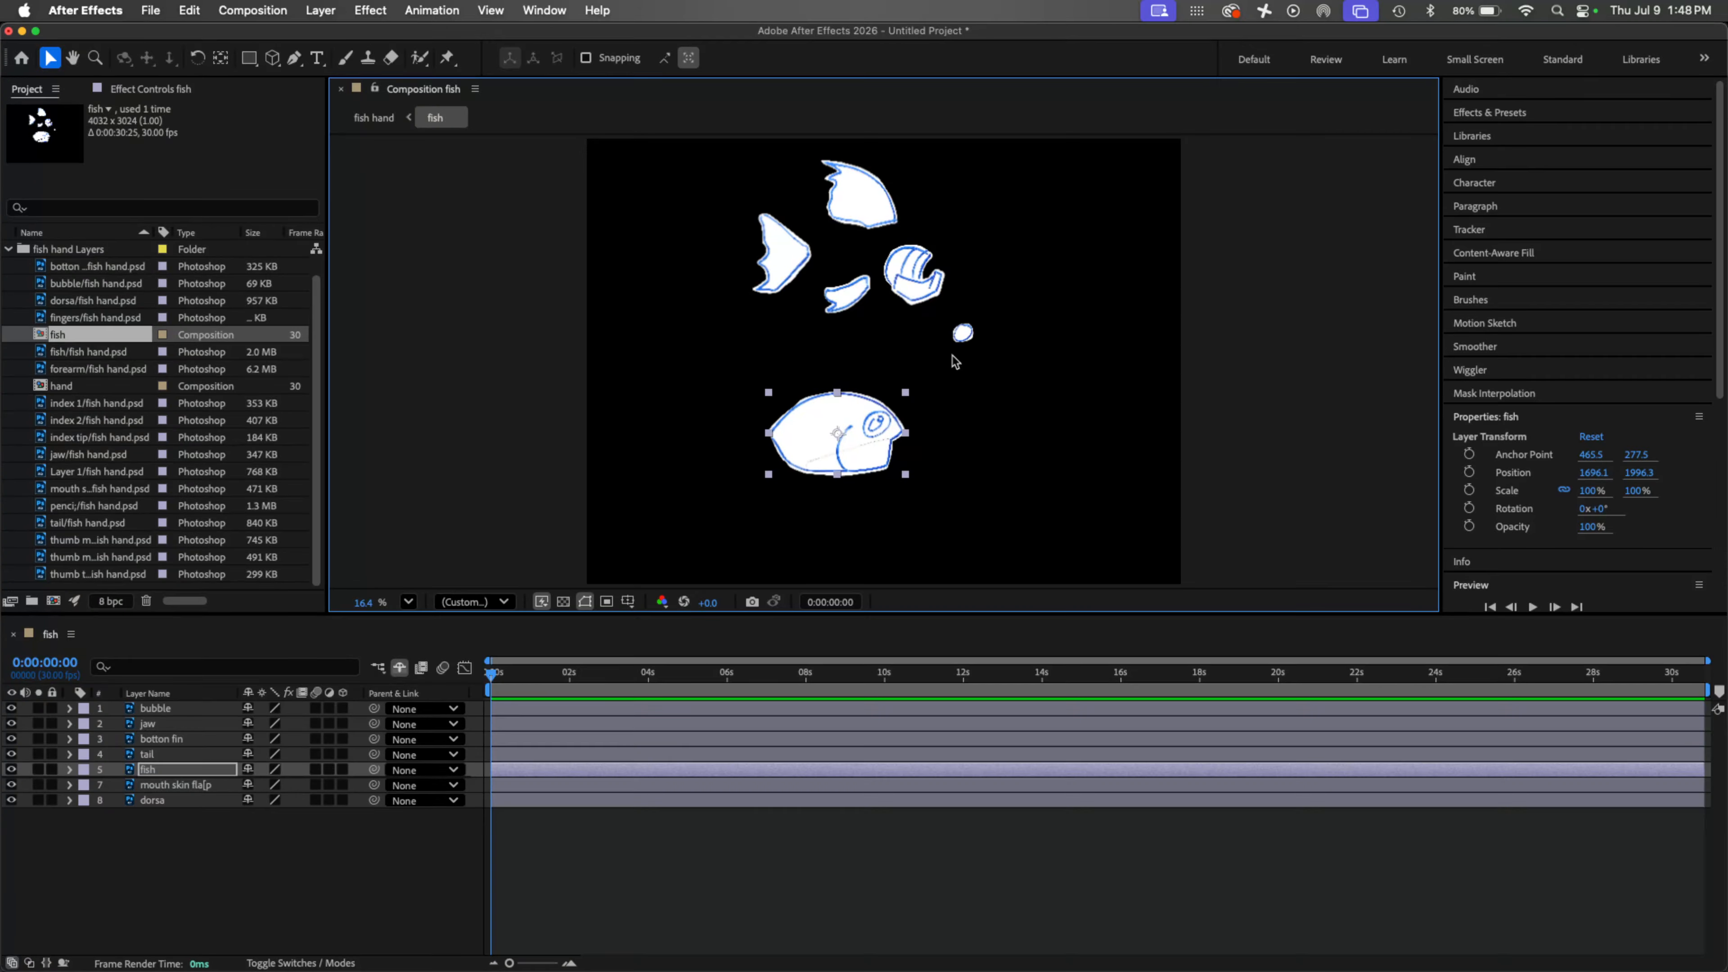
{"action": "left_click_drag", "start_coordinate": [923, 294], "coordinate": [879, 465]}
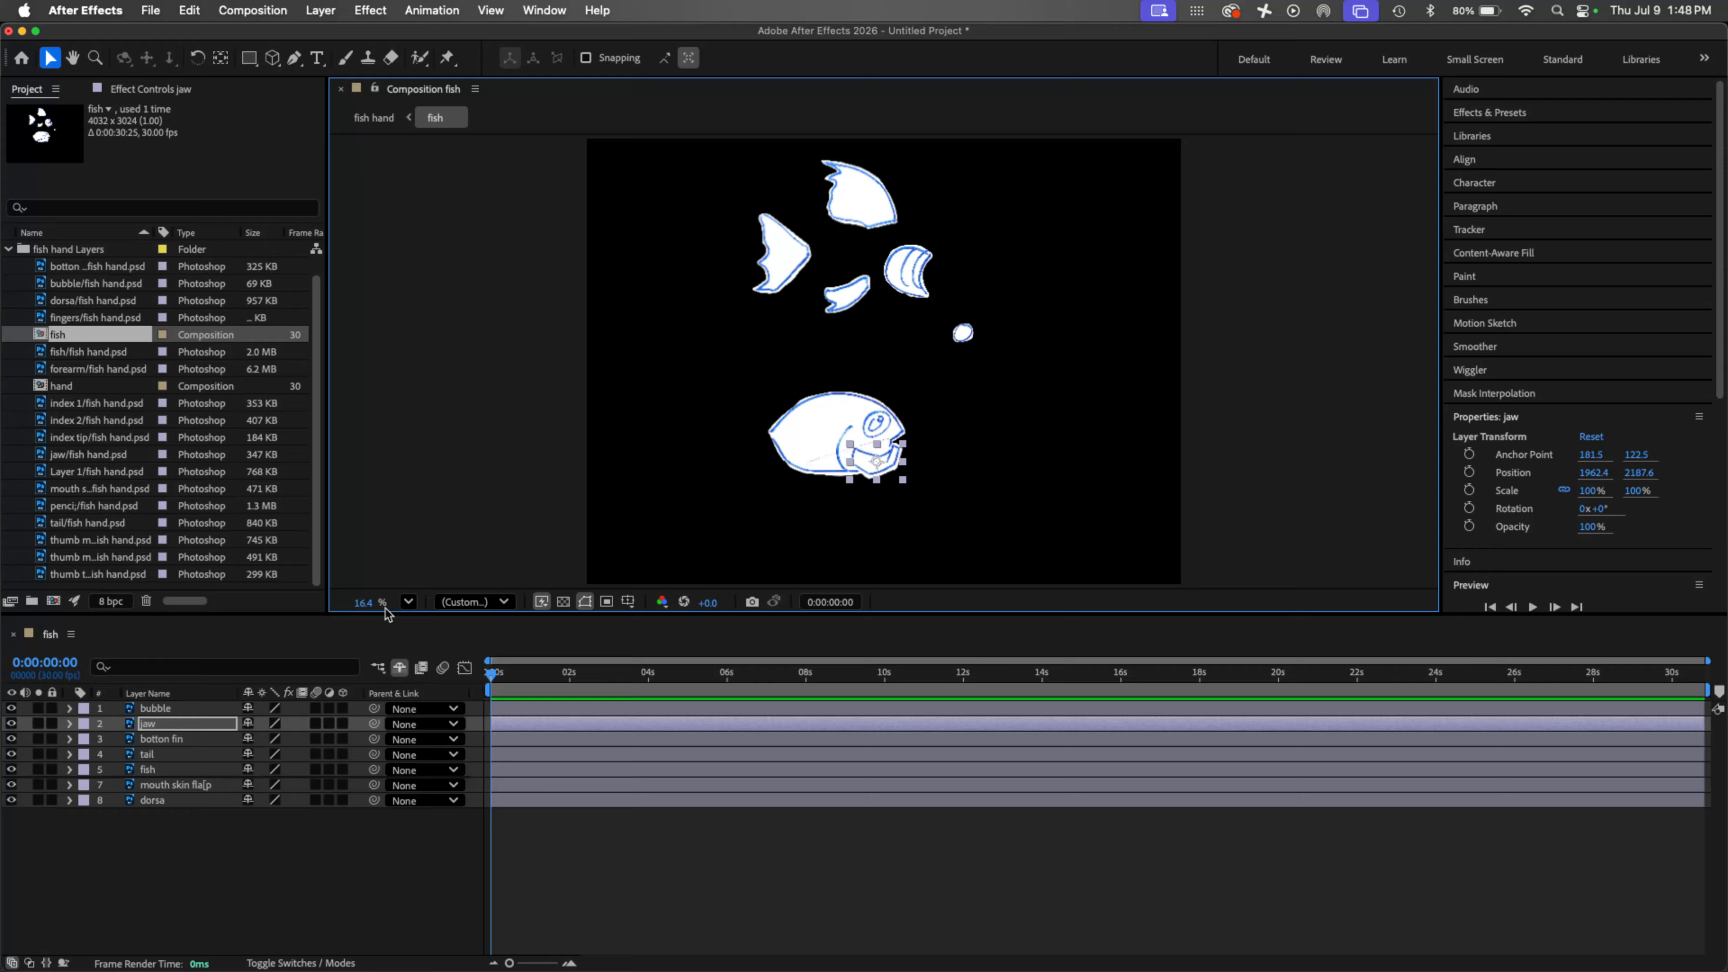
Step: Shift the jaw up on the fish's face and set its anchor point at the jaw's upper rear corner
{"action": "left_click", "coordinate": [407, 601]}
{"action": "left_click", "coordinate": [634, 406]}
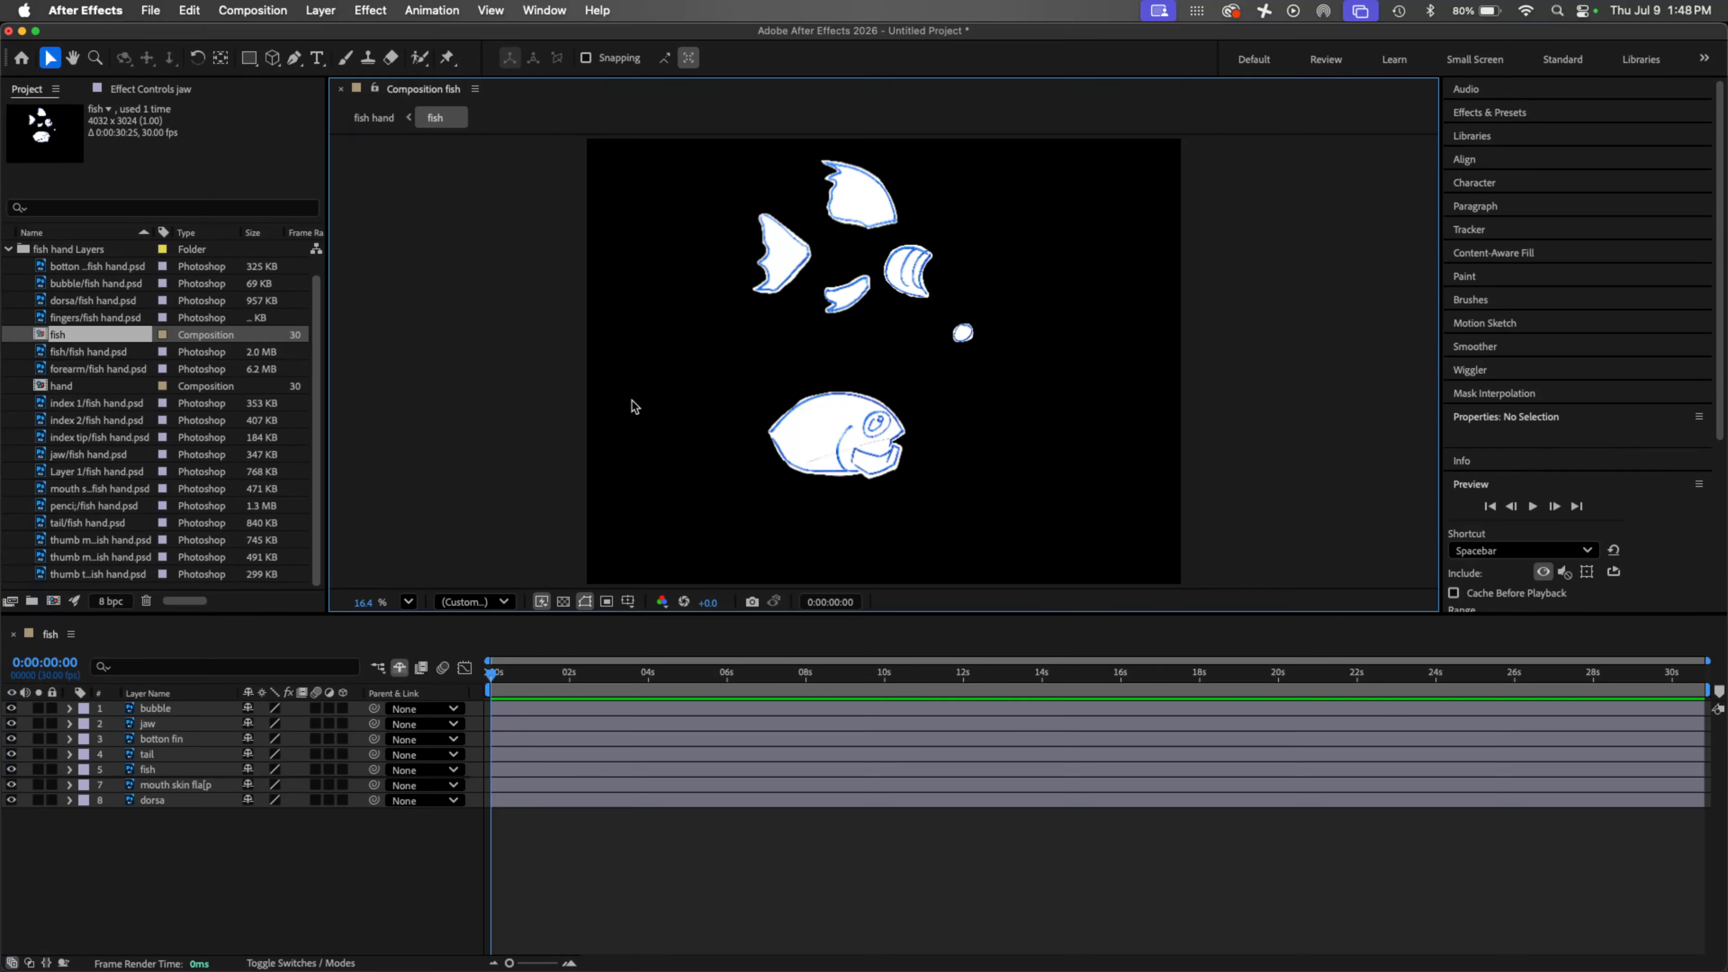
{"action": "key", "text": "super+equal"}
{"action": "key", "text": "super+equal"}
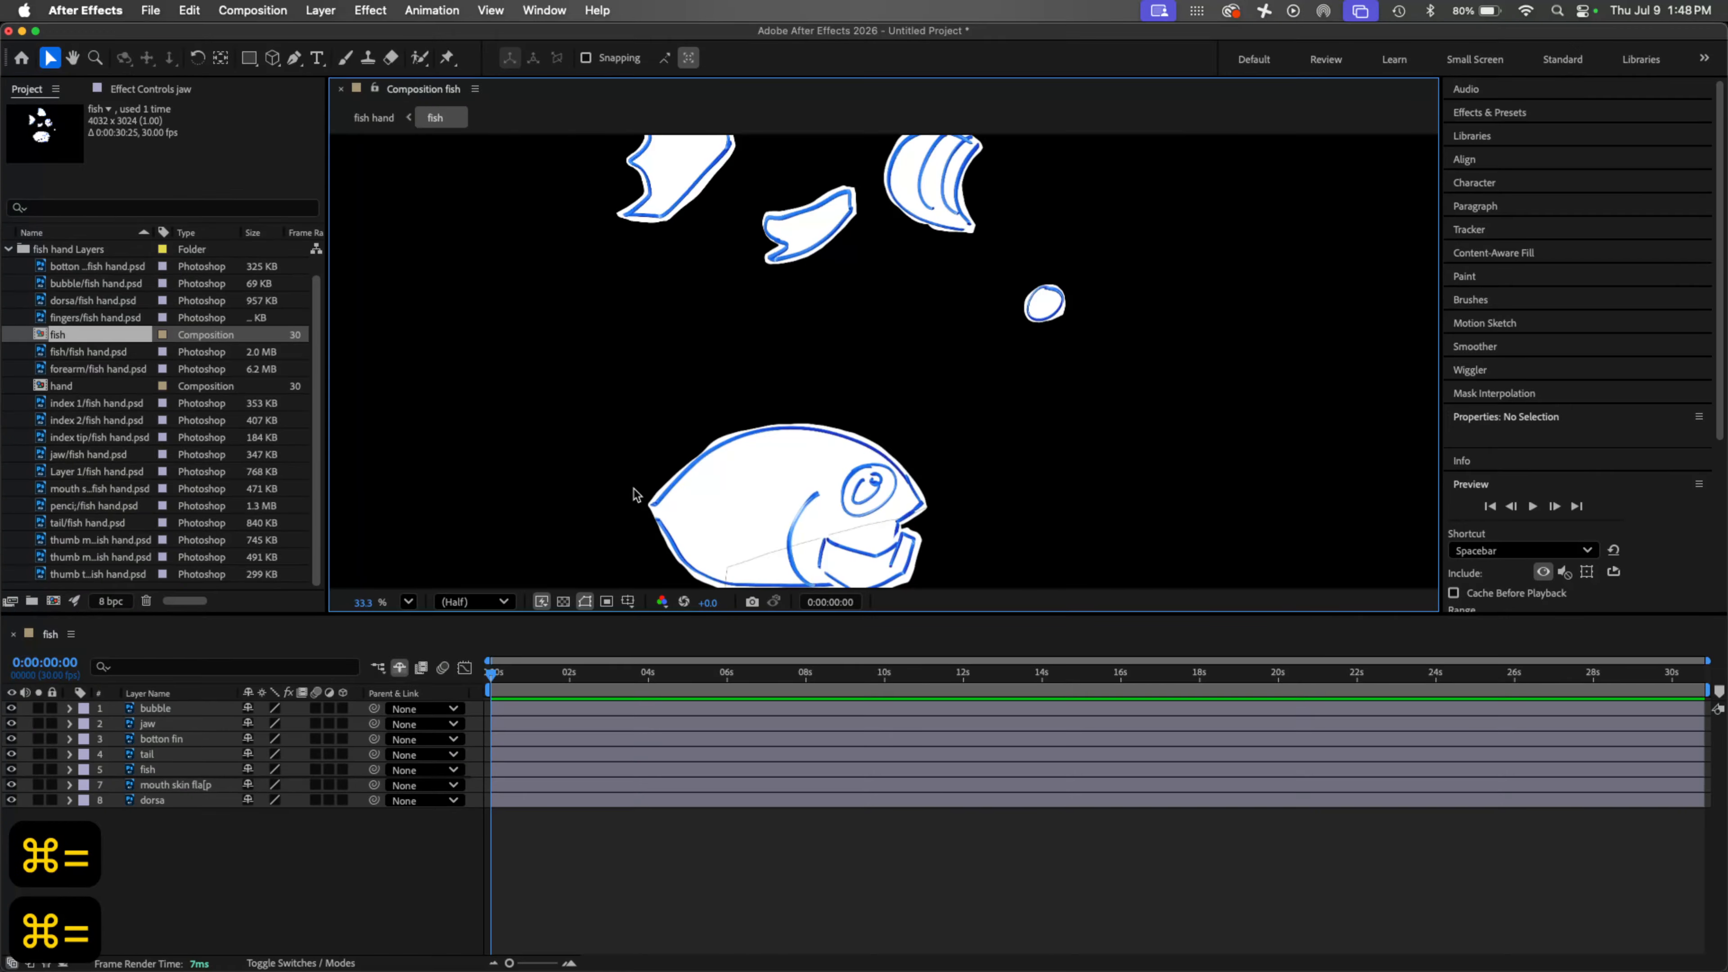
{"action": "left_click_drag", "start_coordinate": [1028, 486], "coordinate": [1068, 362]}
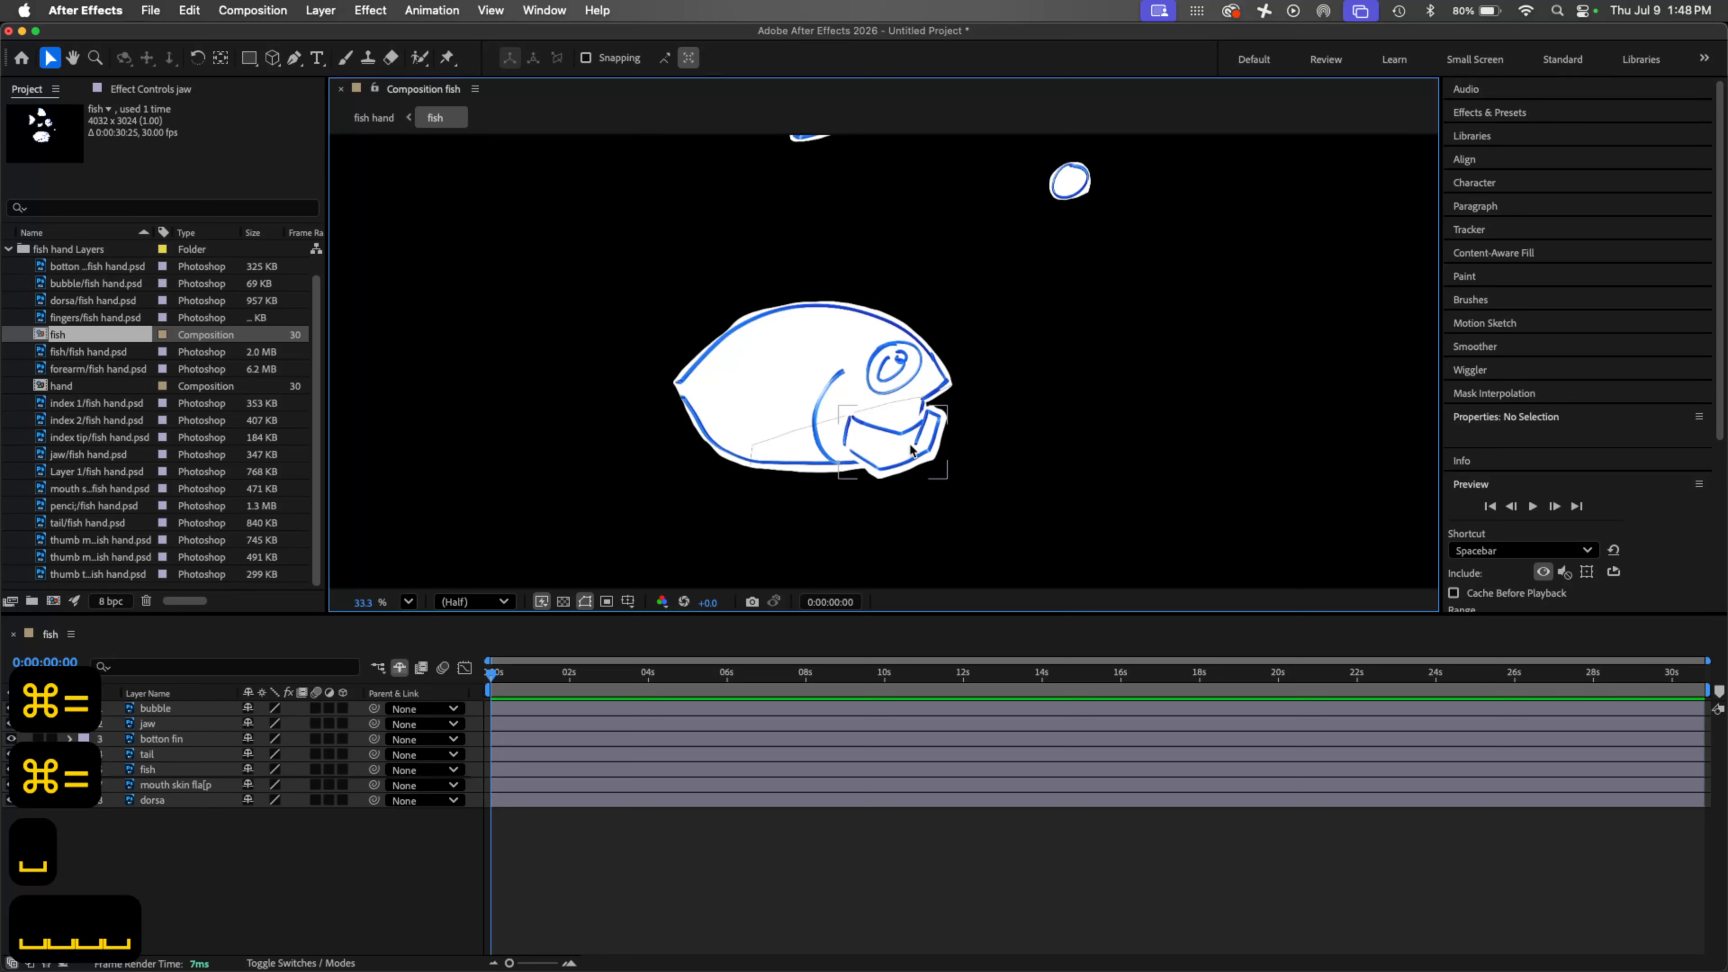
{"action": "left_click", "coordinate": [893, 474]}
{"action": "left_click_drag", "start_coordinate": [893, 475], "coordinate": [877, 412]}
{"action": "key", "text": "y"}
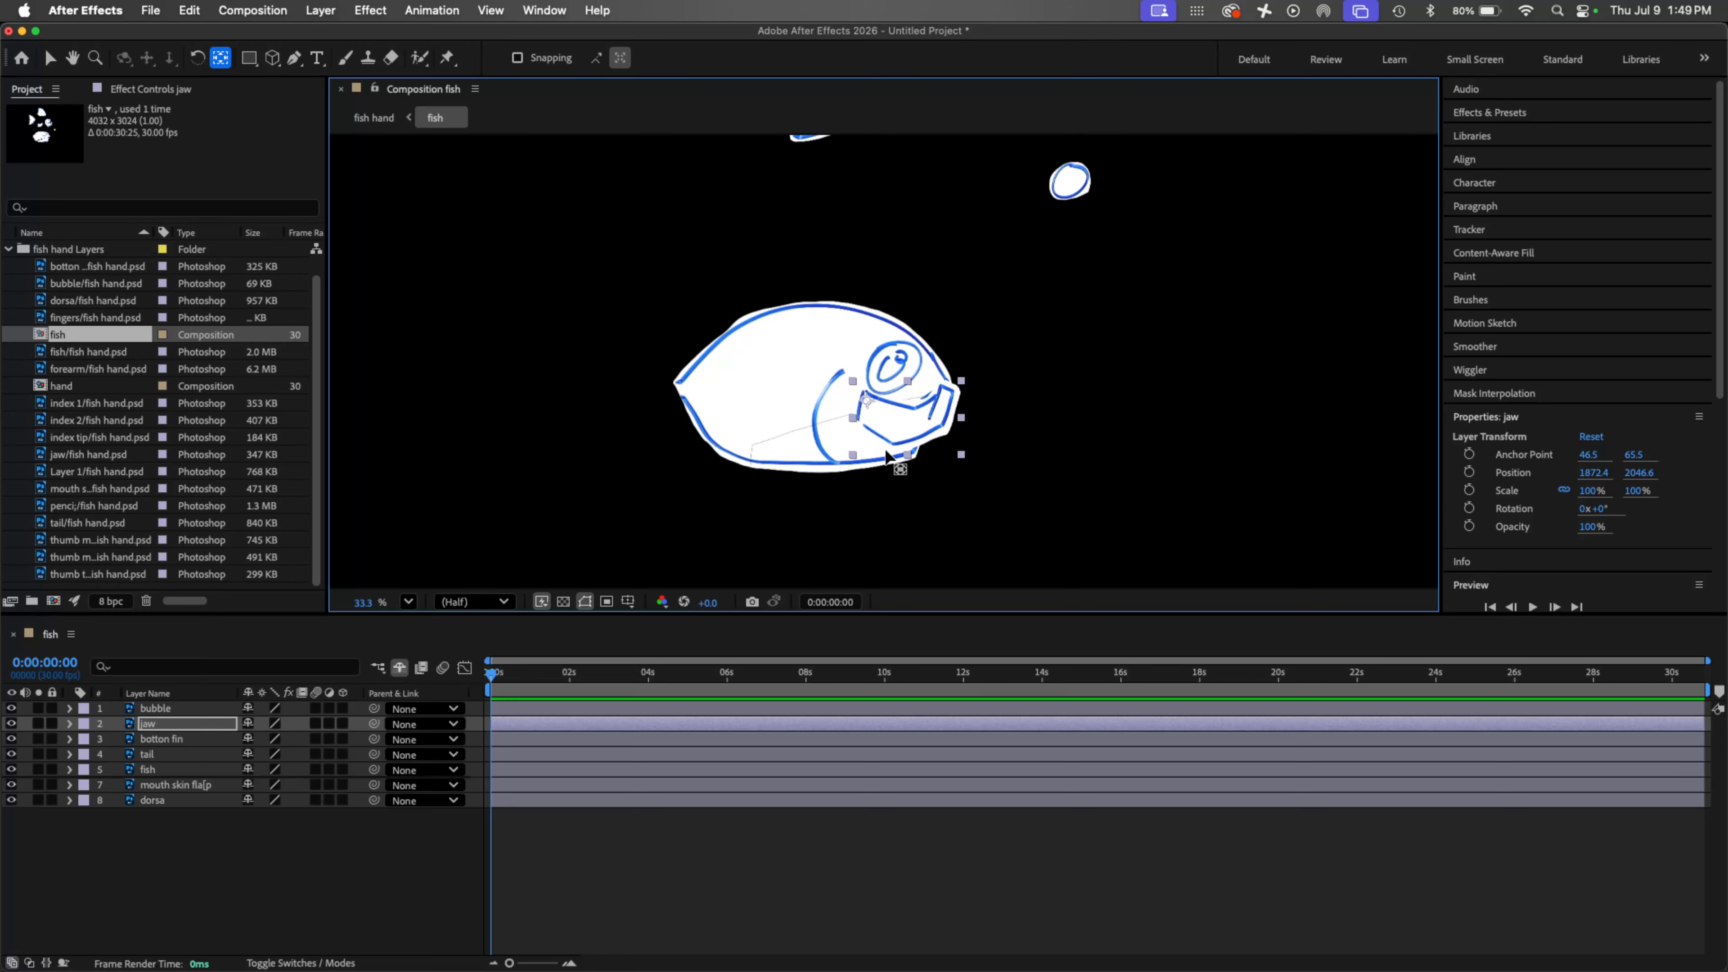
Step: Test the jaw's swing around its anchor point, then settle it under the eye at about -2.6° rotation
{"action": "key", "text": "w"}
{"action": "left_click_drag", "start_coordinate": [956, 409], "coordinate": [929, 442]}
{"action": "key", "text": "v"}
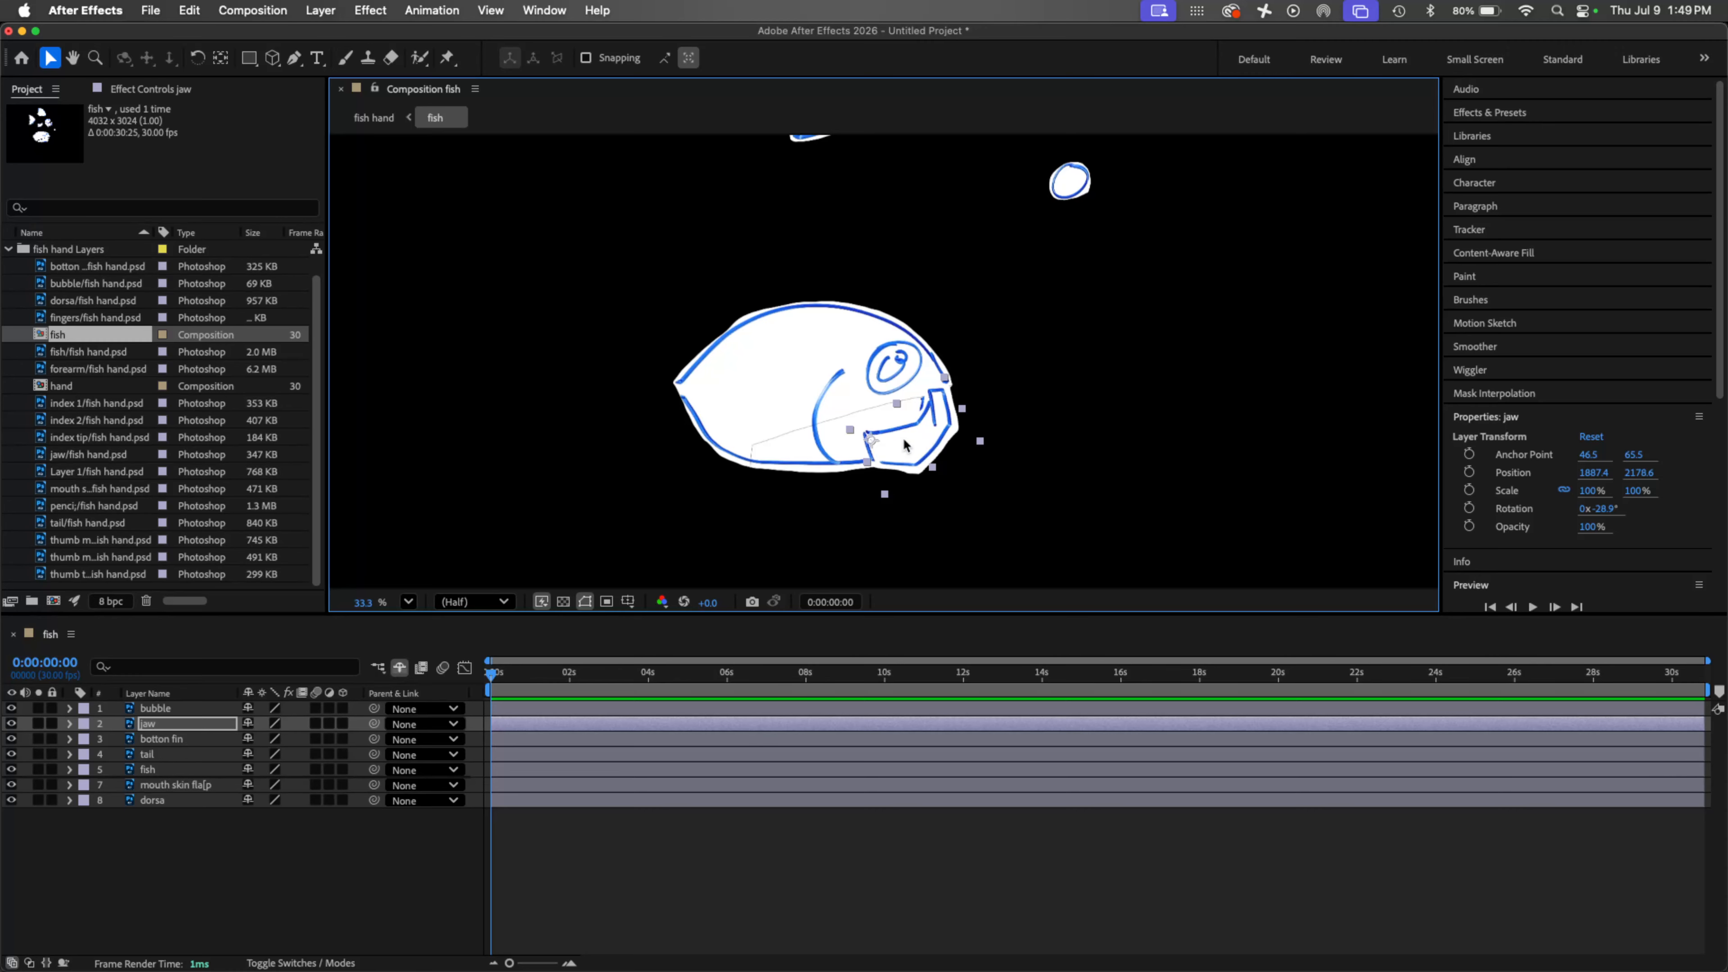
{"action": "left_click_drag", "start_coordinate": [964, 429], "coordinate": [909, 427]}
{"action": "key", "text": "w"}
{"action": "key", "text": "v"}
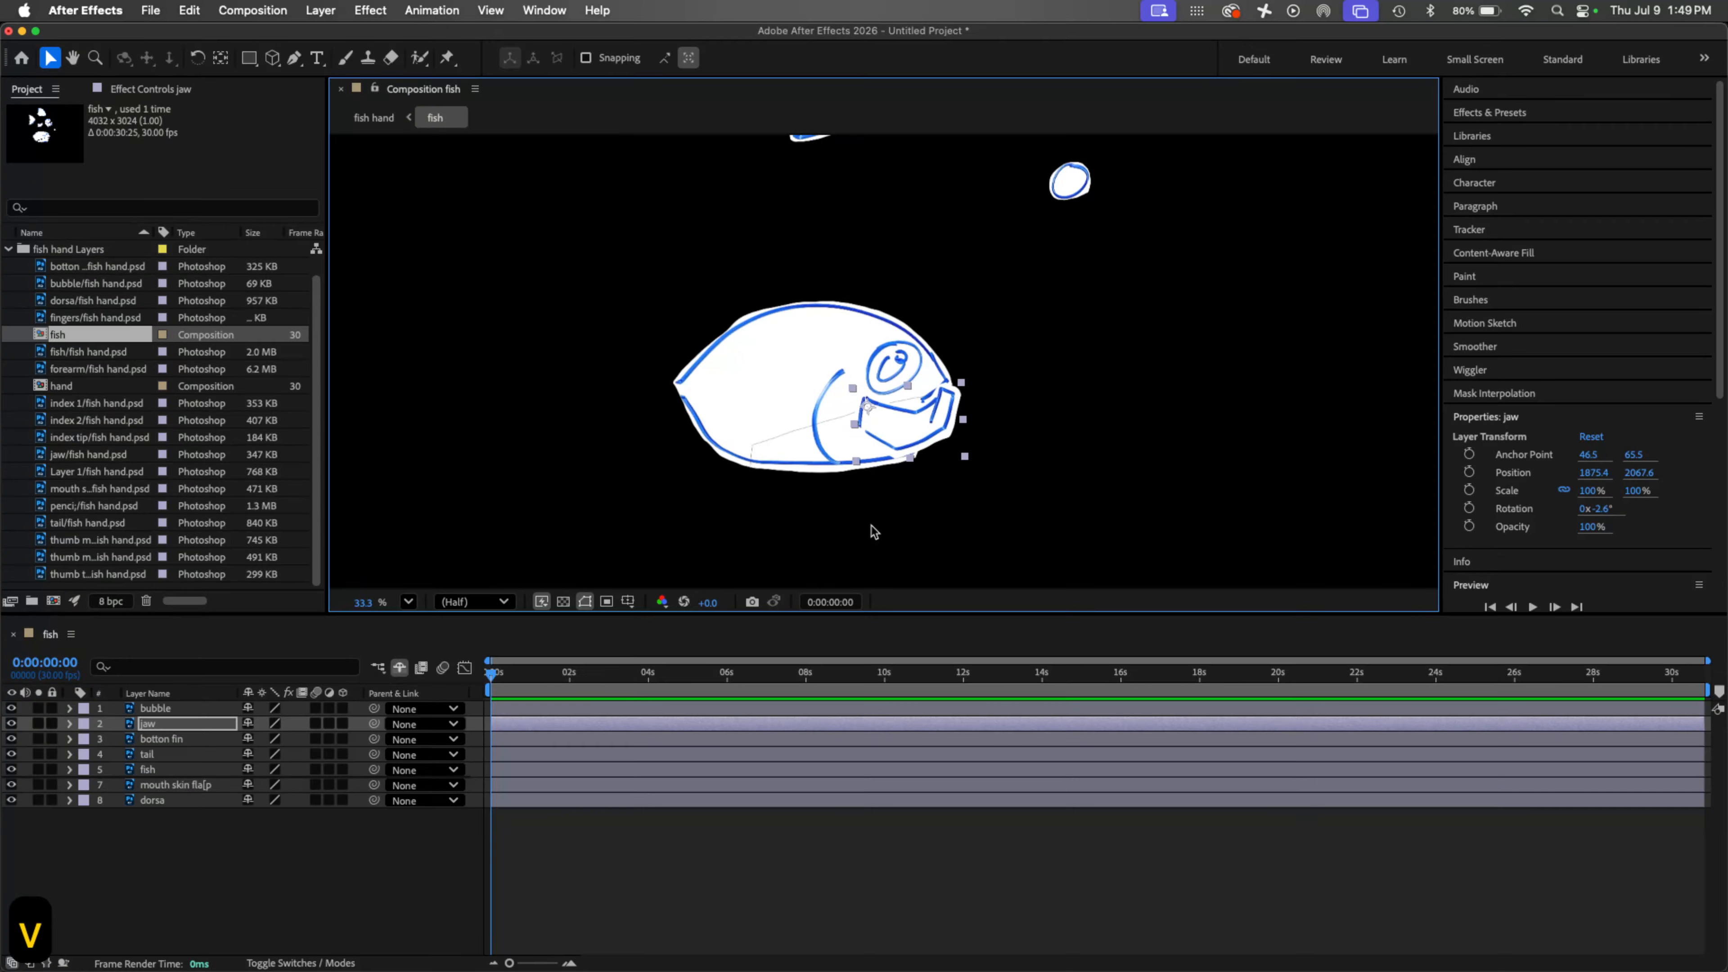
Step: Enlarge the jaw to about 131%, move its anchor point to the lower rear corner and rotate it to about -3.9°
{"action": "left_click_drag", "start_coordinate": [965, 456], "coordinate": [856, 461]}
{"action": "key", "text": "y"}
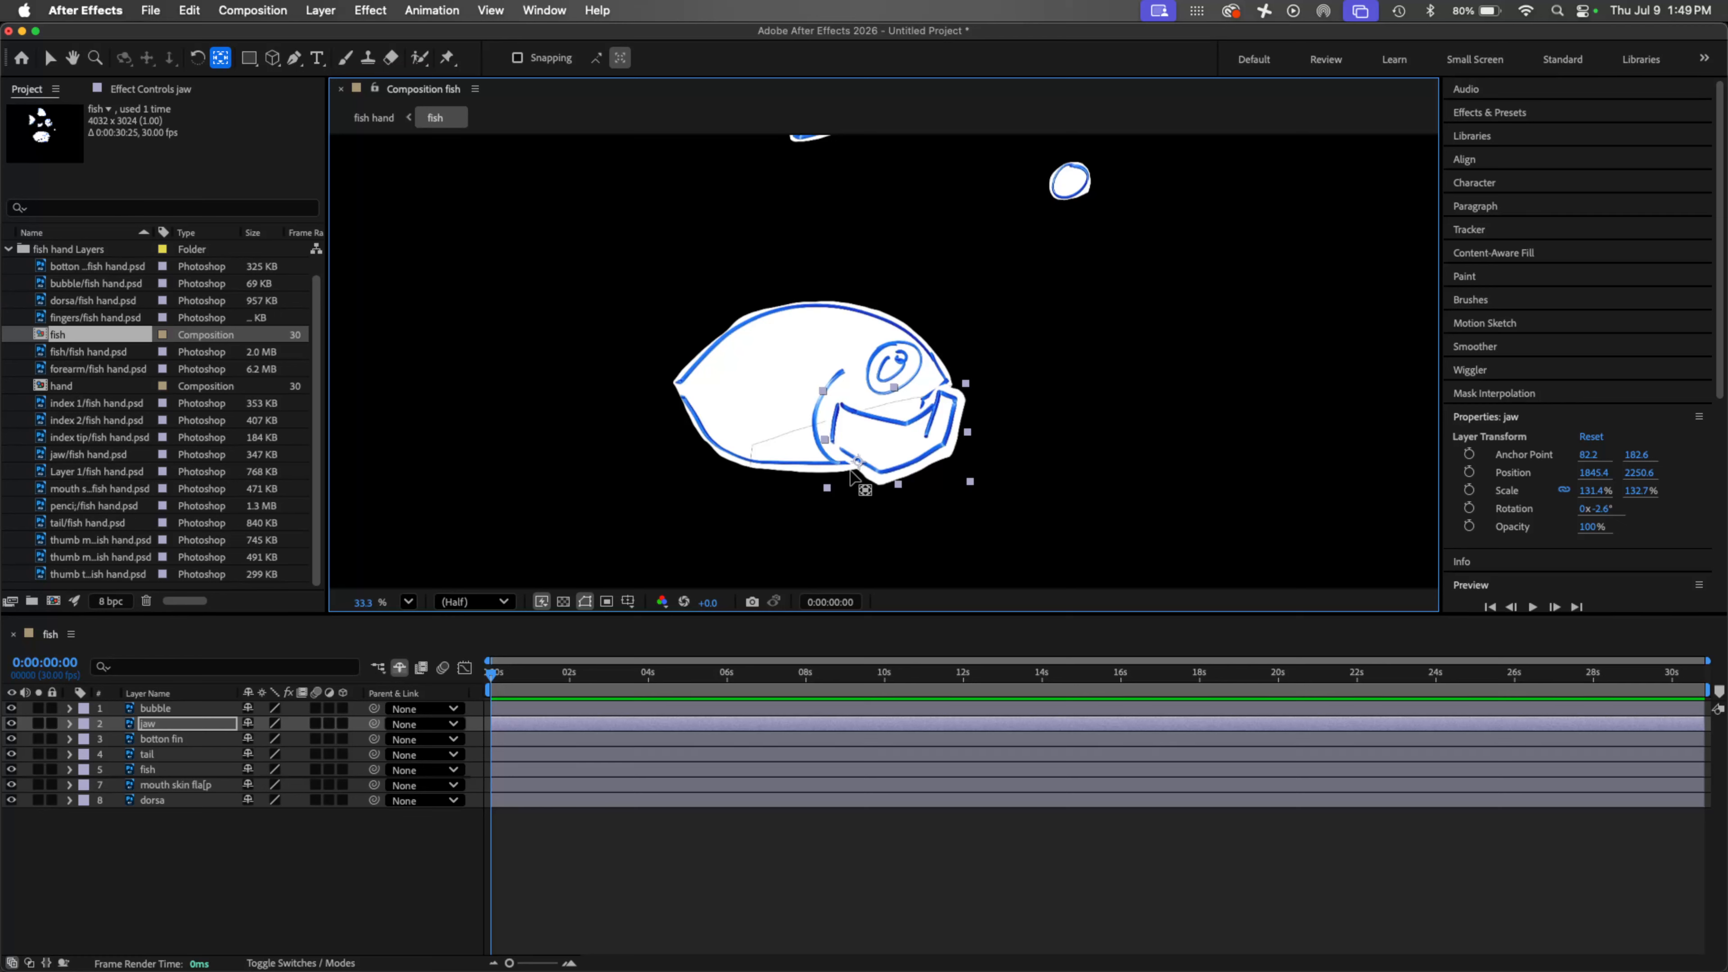
{"action": "key", "text": "w"}
{"action": "mouse_move", "coordinate": [945, 441]}
{"action": "left_mouse_down"}
{"action": "mouse_move", "coordinate": [908, 528]}
{"action": "mouse_move", "coordinate": [939, 501]}
{"action": "mouse_move", "coordinate": [933, 436]}
{"action": "left_mouse_up"}
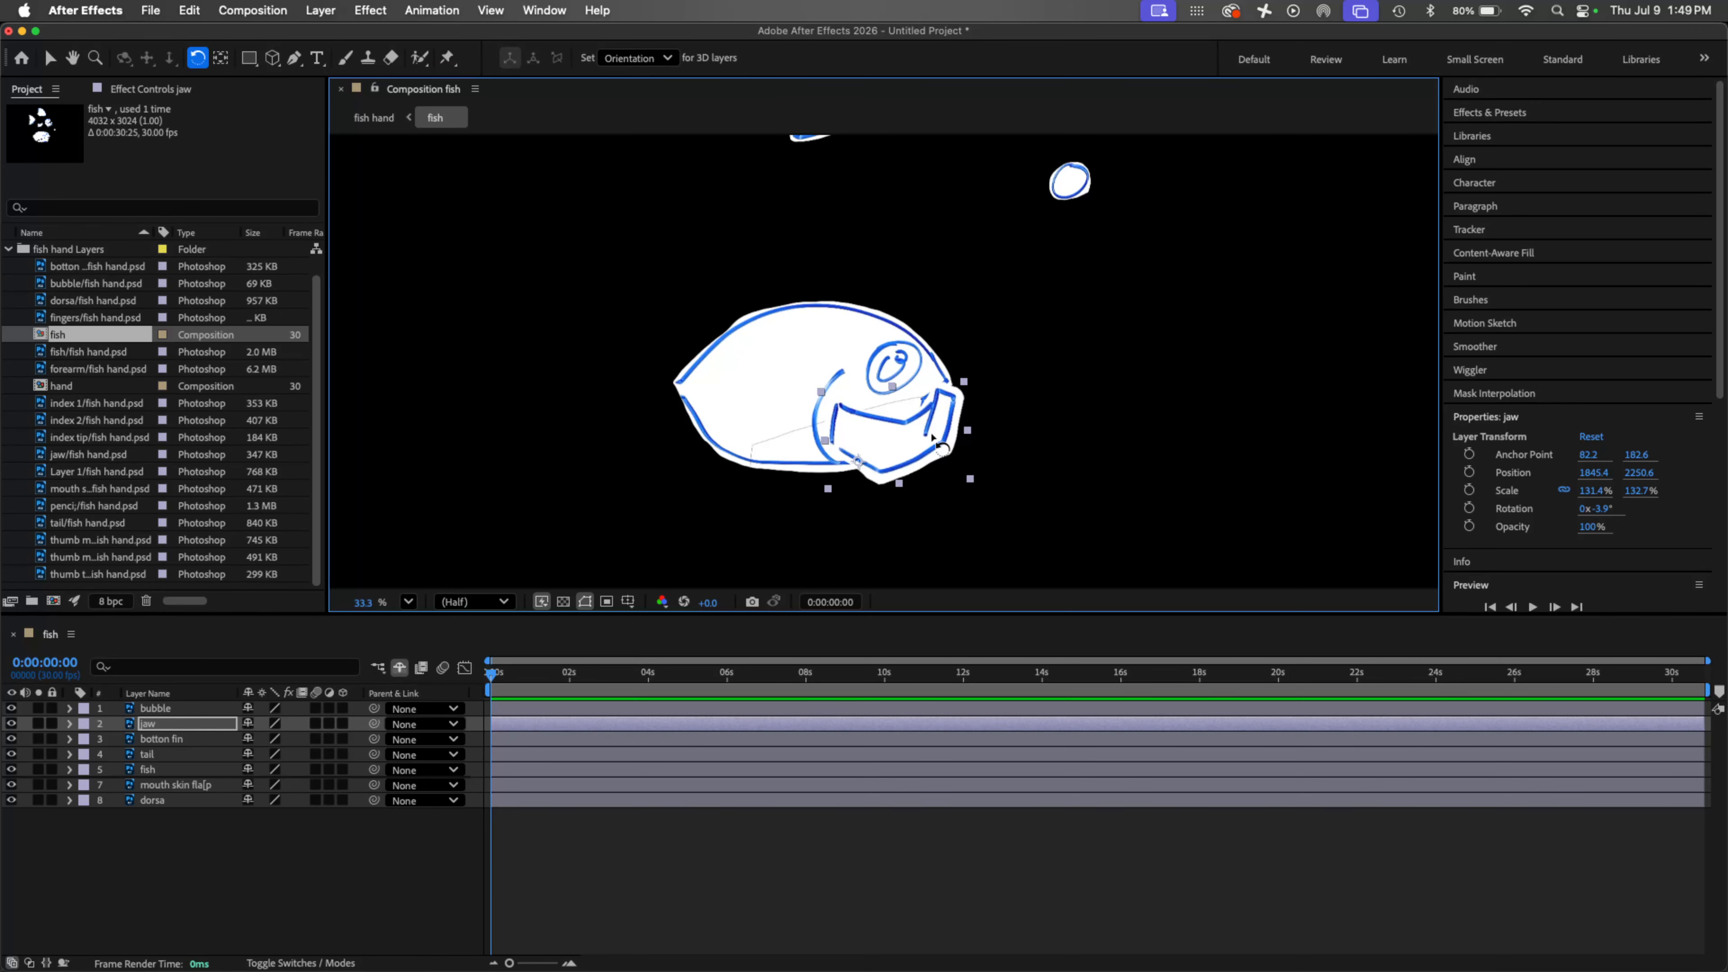
Step: Place the bubble just in front of the fish's mouth and separate its Position into X and Y dimensions
{"action": "left_click", "coordinate": [164, 709]}
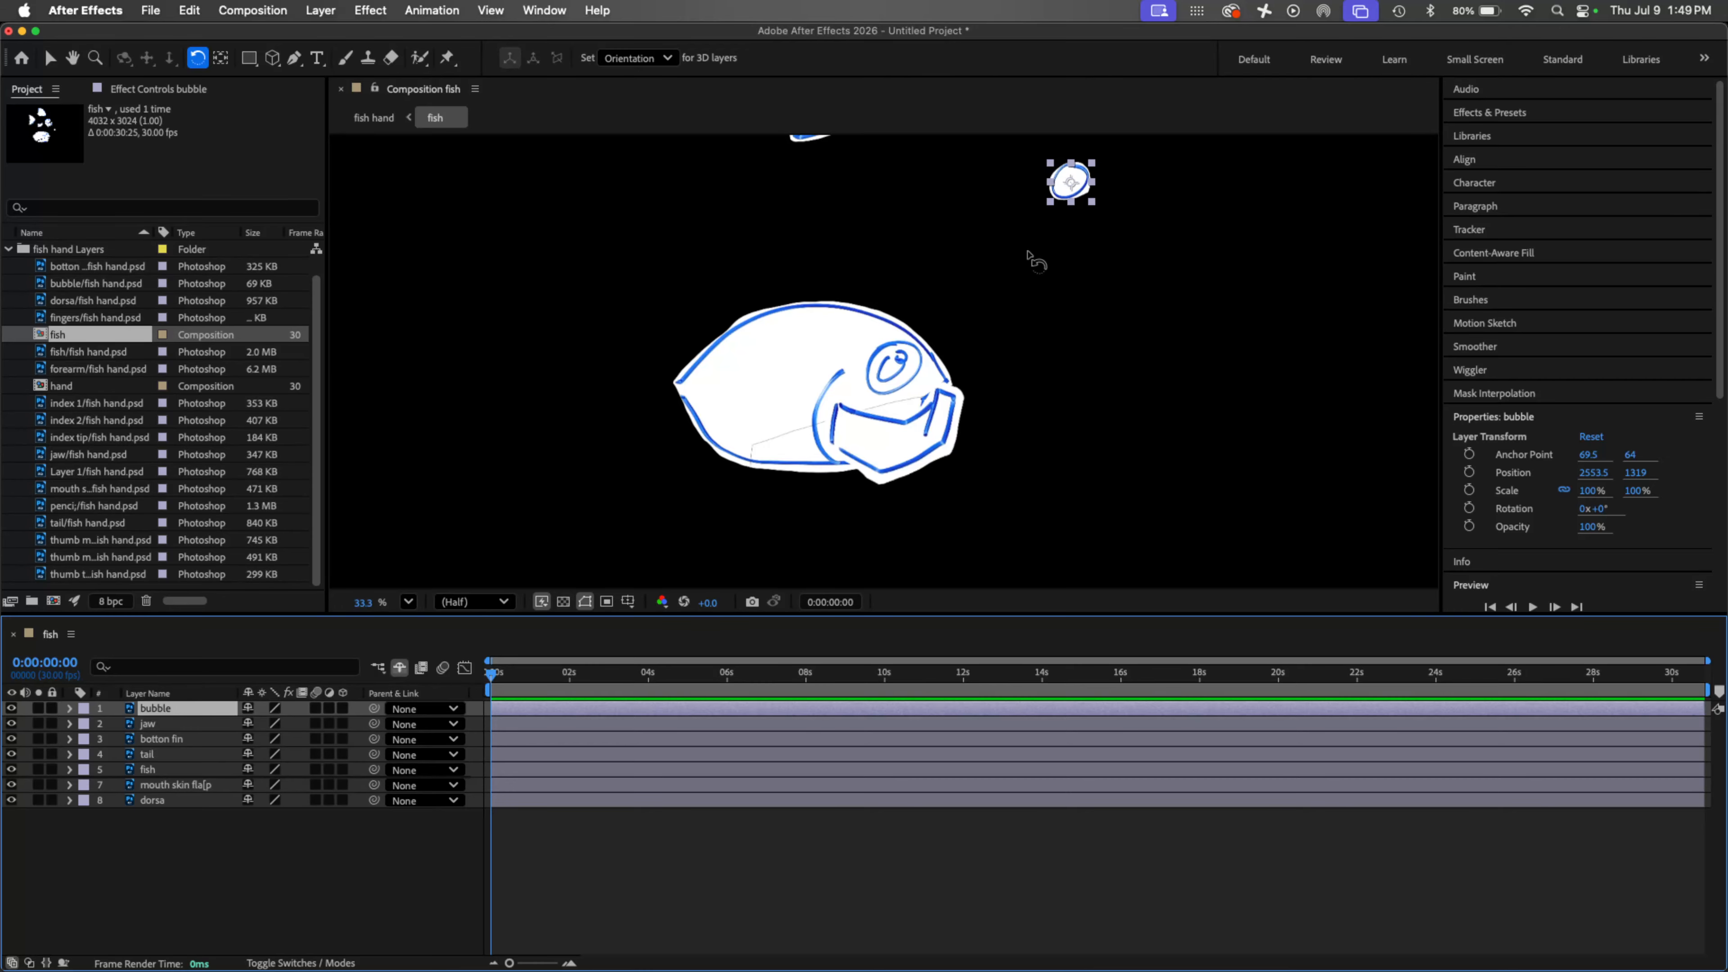
{"action": "key", "text": "v"}
{"action": "left_click_drag", "start_coordinate": [1068, 187], "coordinate": [1012, 429]}
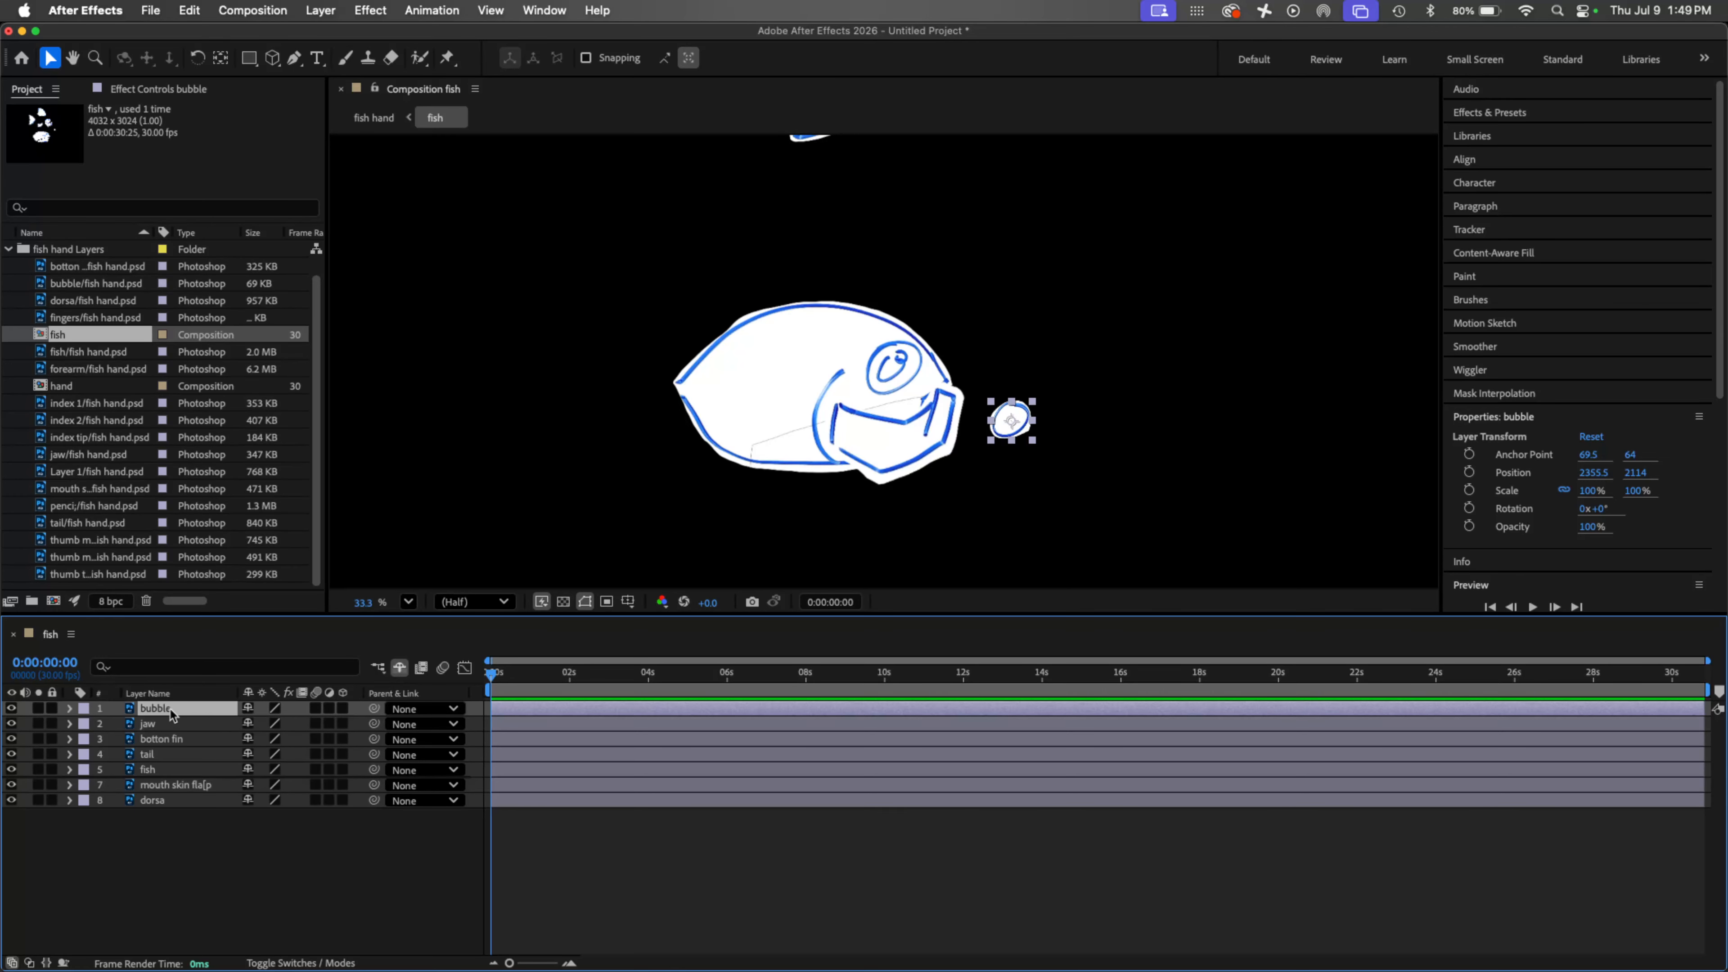
{"action": "key", "text": "p"}
{"action": "right_click", "coordinate": [145, 731]}
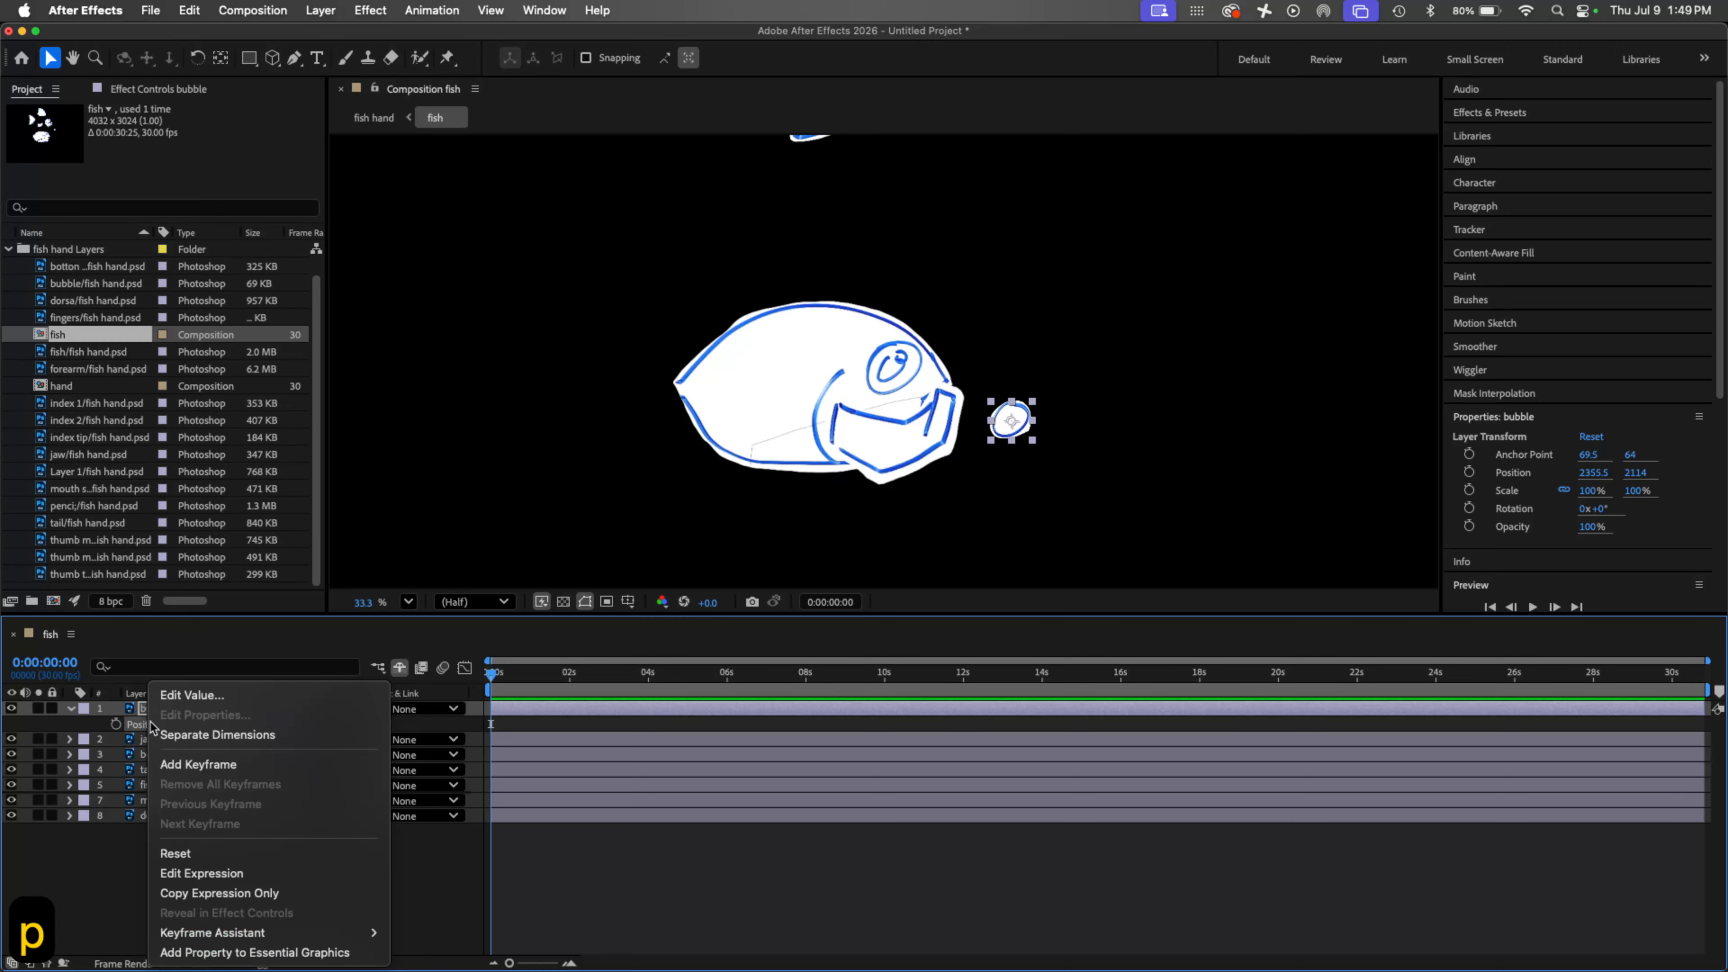
{"action": "left_click", "coordinate": [155, 734]}
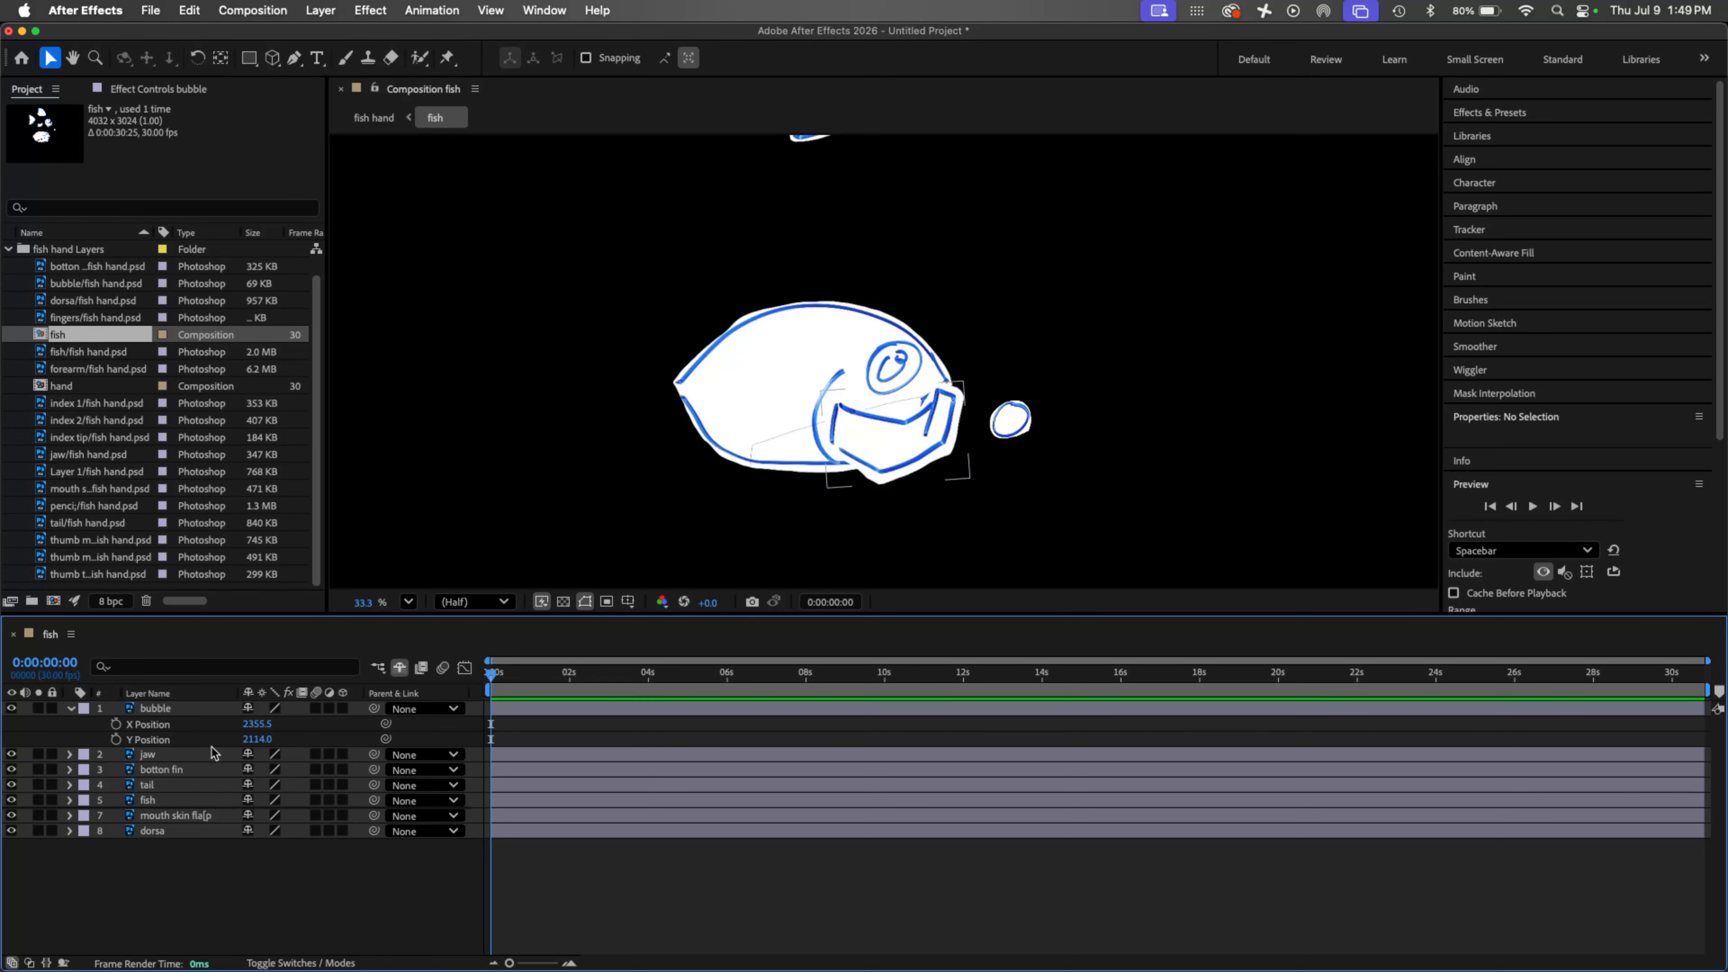
Step: Animate the bubble's Y Position from 0:00:00:00 to 0:00:00:24 so it rises well above the fish, and preview it
{"action": "left_click", "coordinate": [506, 709]}
{"action": "left_click", "coordinate": [115, 739]}
{"action": "left_click_drag", "start_coordinate": [491, 674], "coordinate": [523, 675]}
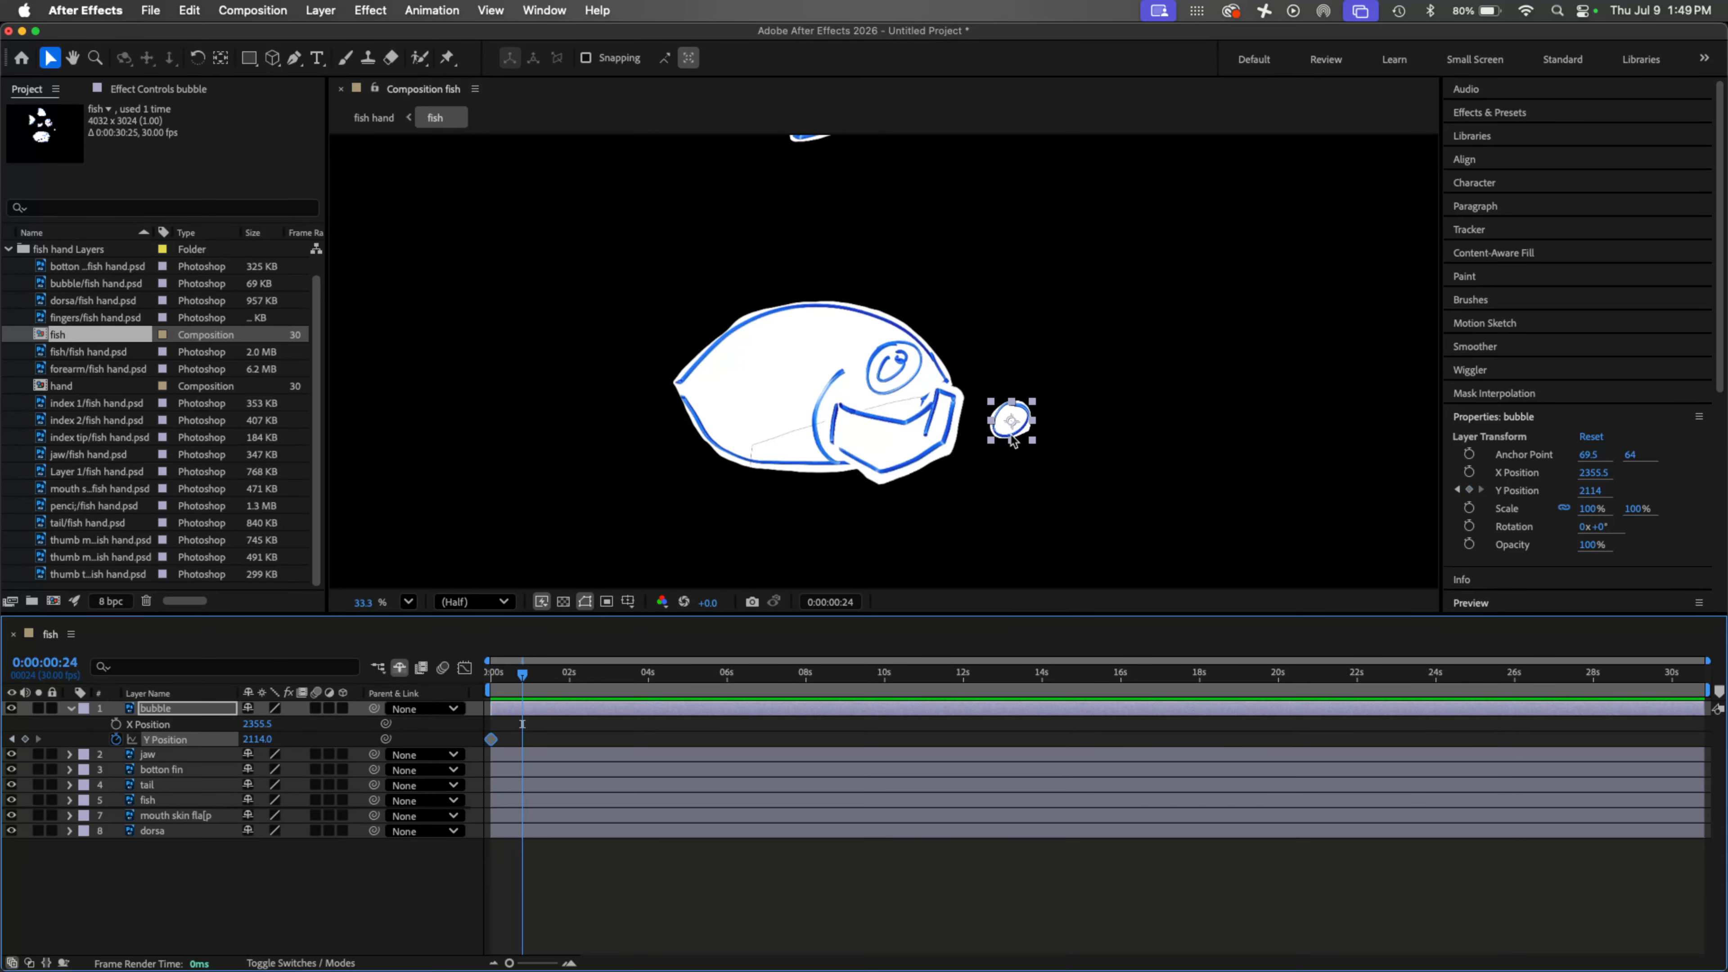
{"action": "left_click_drag", "start_coordinate": [1011, 418], "coordinate": [1034, 114]}
{"action": "left_click_drag", "start_coordinate": [1057, 502], "coordinate": [1055, 304]}
{"action": "left_click", "coordinate": [522, 677]}
{"action": "key", "text": "space"}
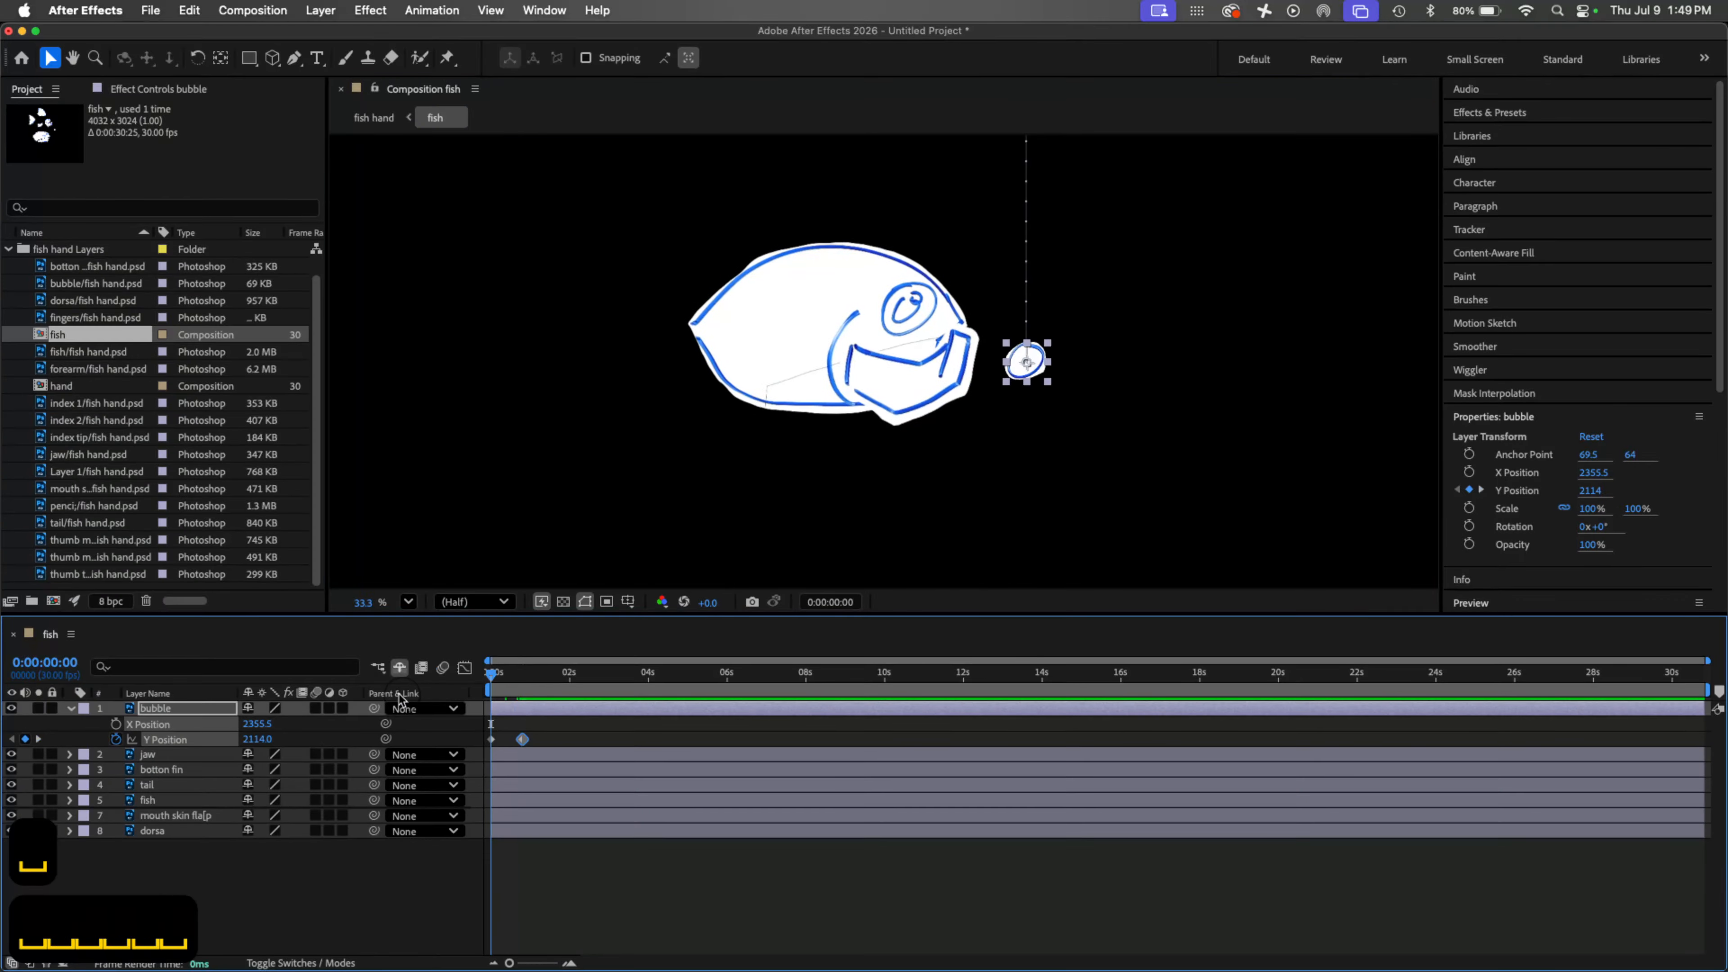
{"action": "key", "text": "space"}
Step: Slow the bubble's rise by moving its end Y Position keyframe to just before 2 seconds, and preview it
{"action": "left_click_drag", "start_coordinate": [523, 738], "coordinate": [562, 738]}
{"action": "key", "text": "space"}
{"action": "key", "text": "space"}
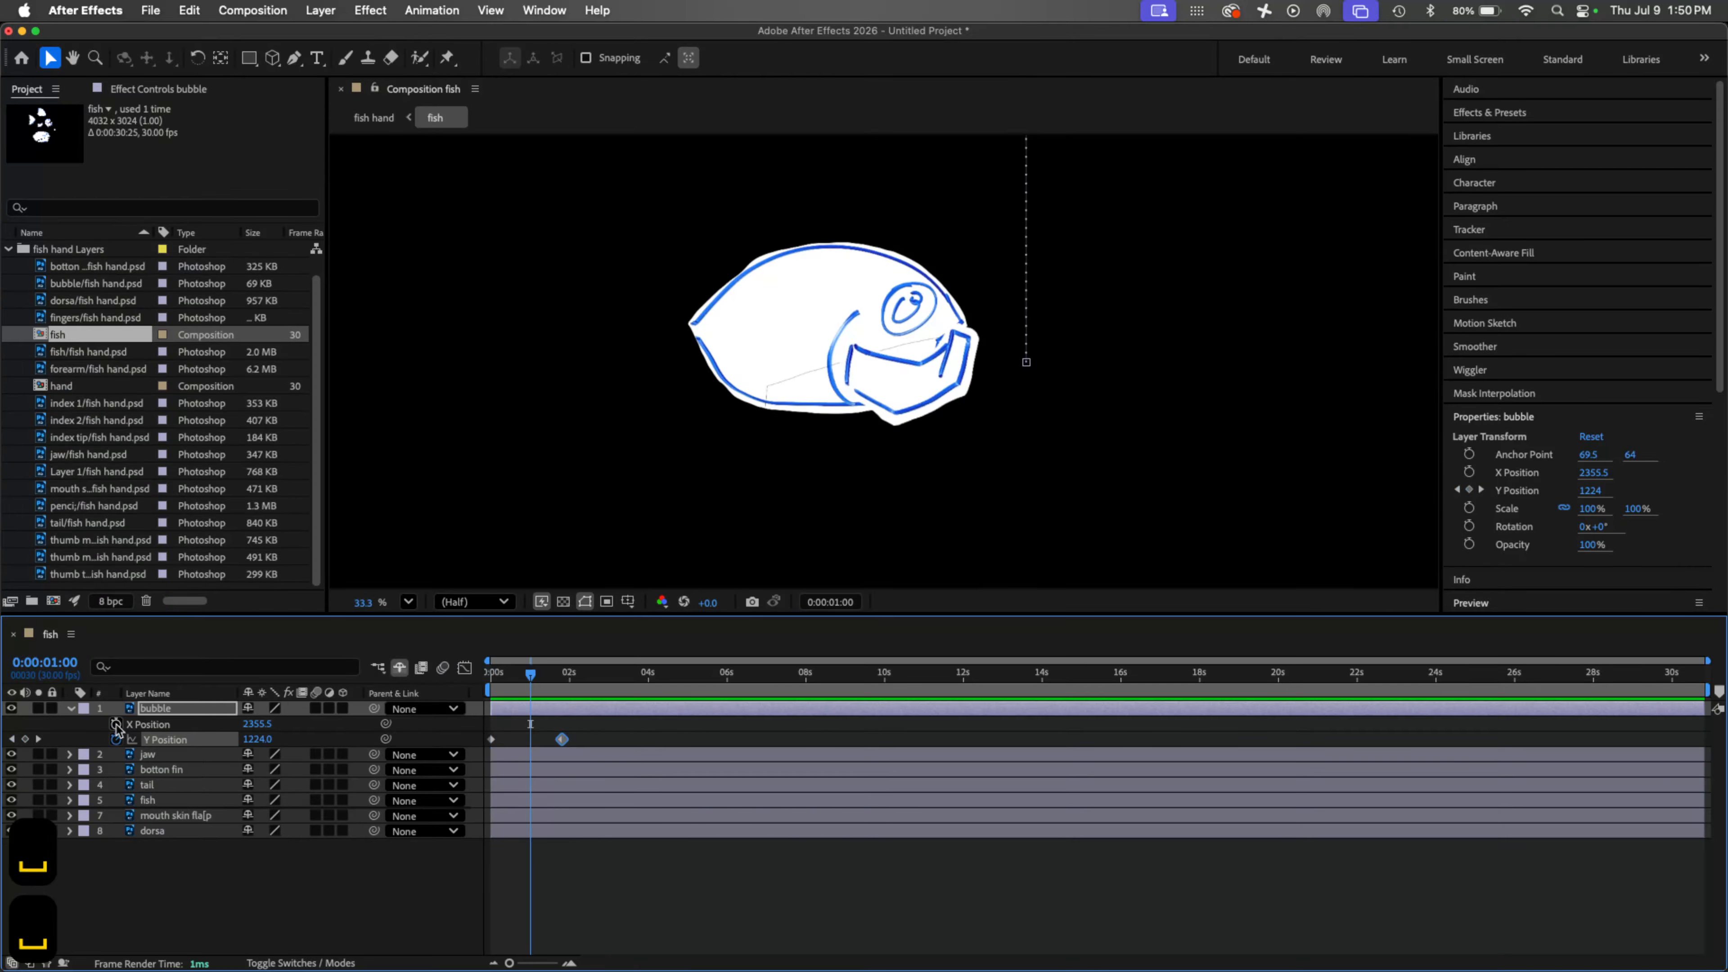
Step: Add the expression wiggle(3,45) to the bubble's X Position and preview the motion from the start
{"action": "left_click", "coordinate": [116, 724], "text": "alt"}
{"action": "type", "text": "wigg"}
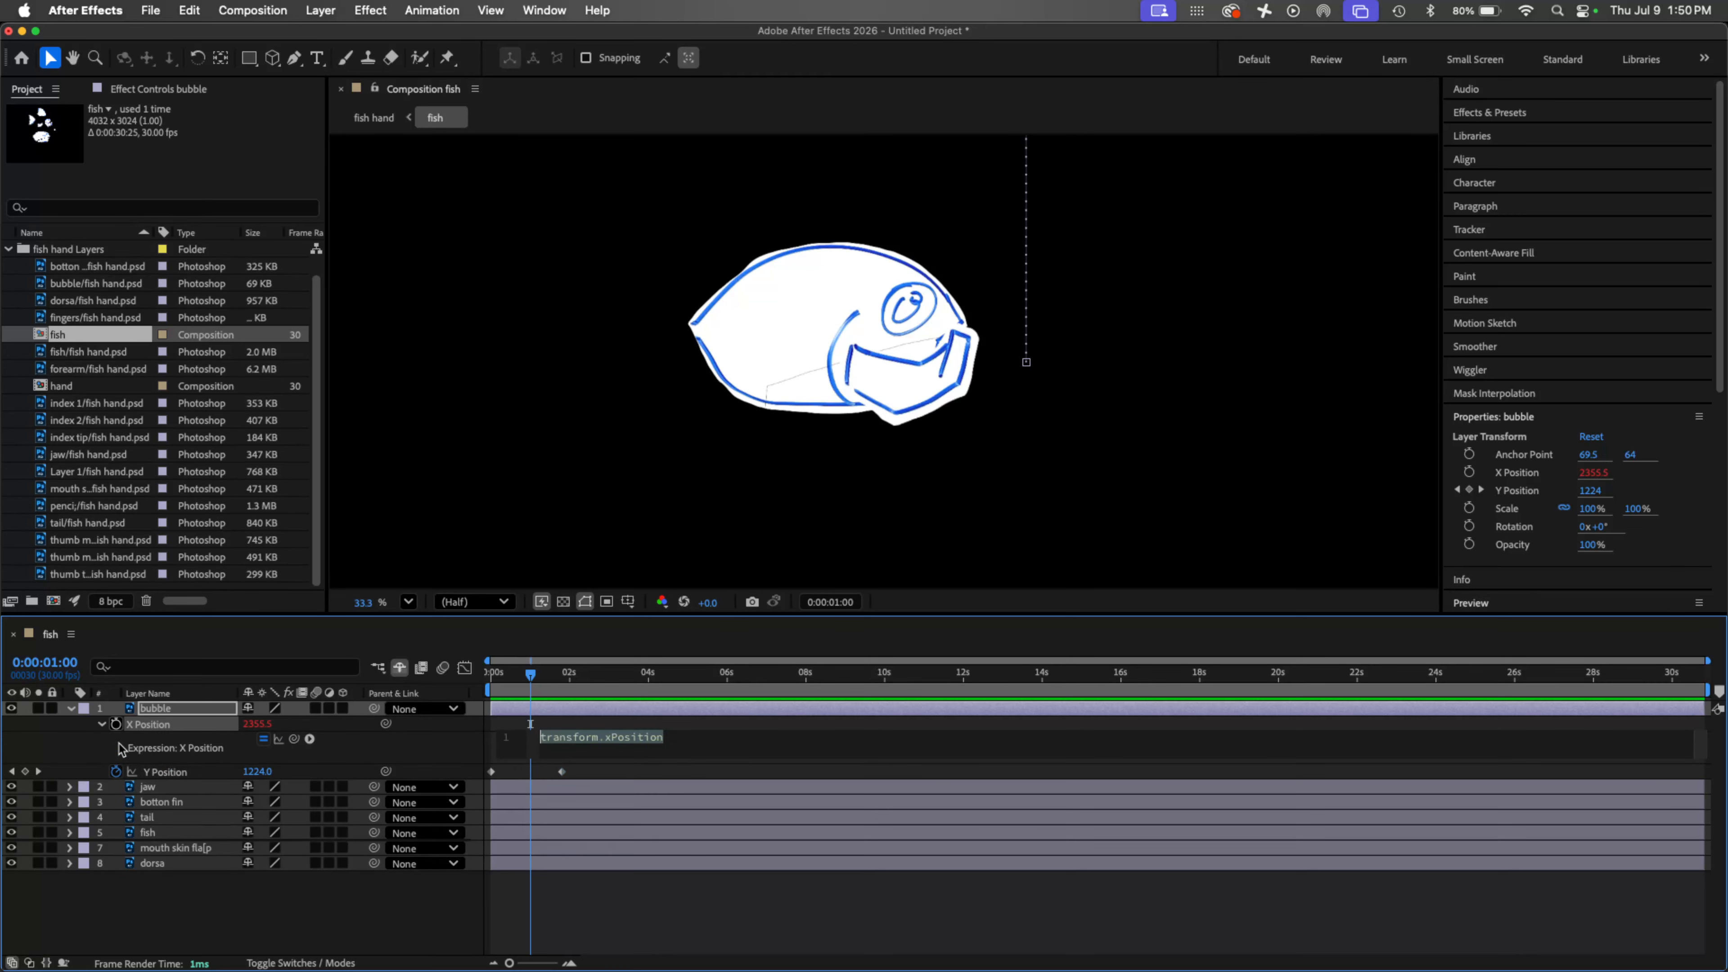
{"action": "key", "text": "Return"}
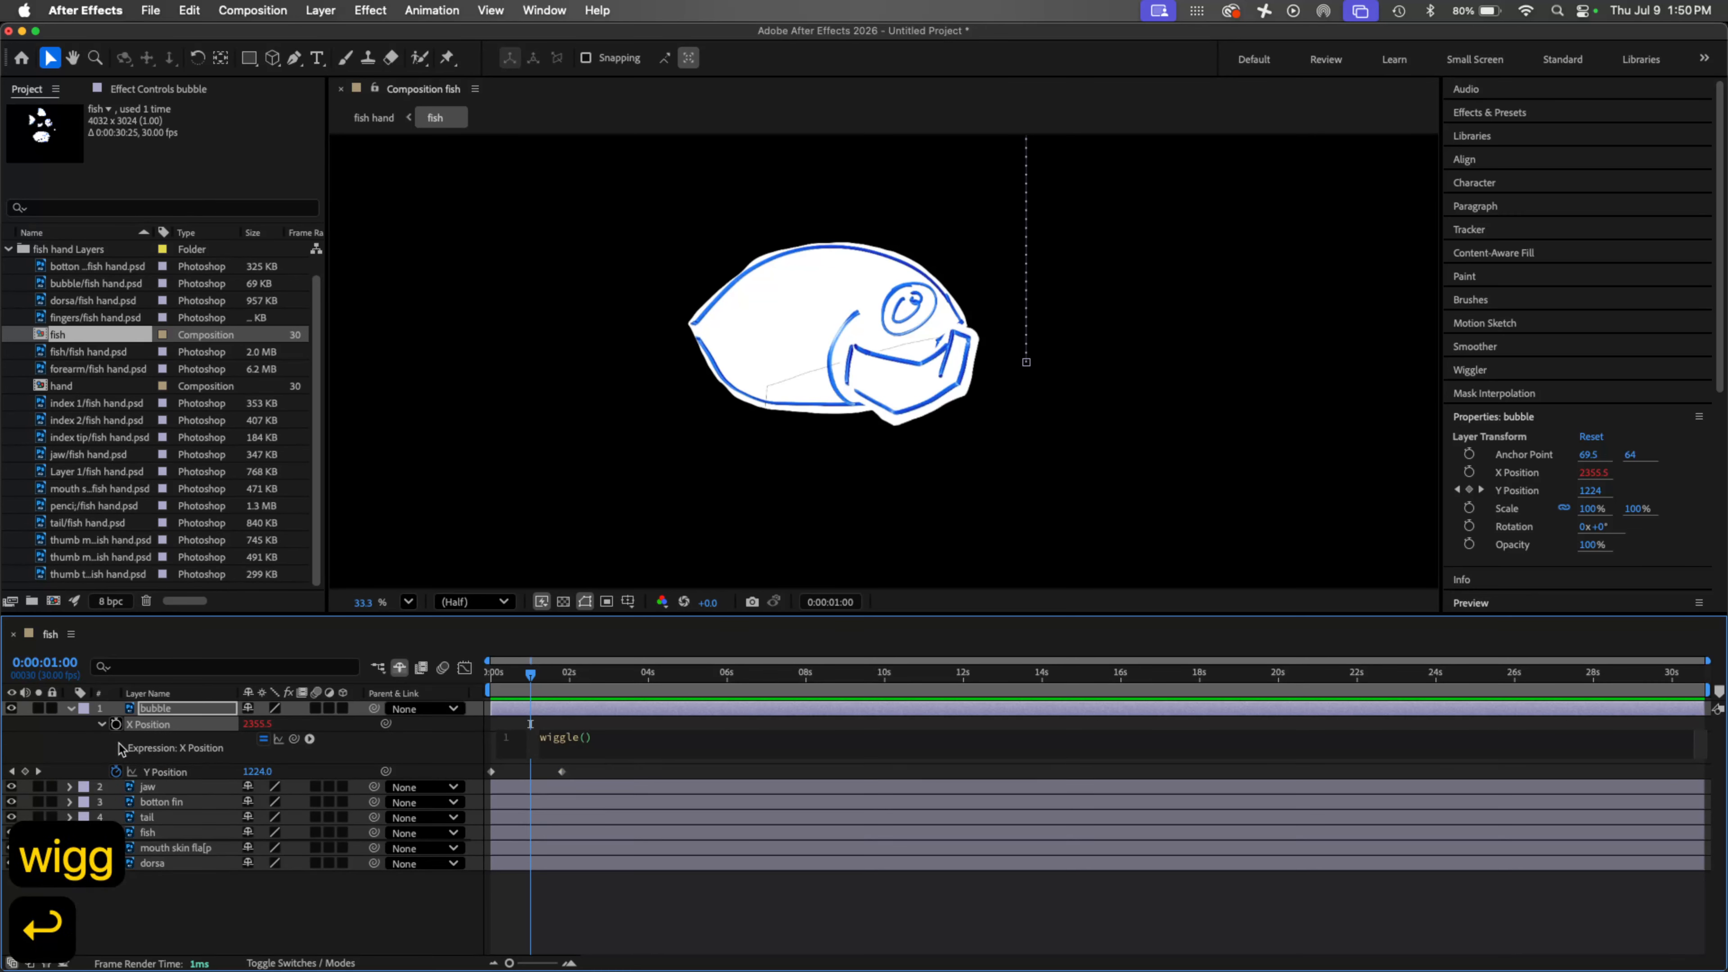
{"action": "type", "text": "3,45"}
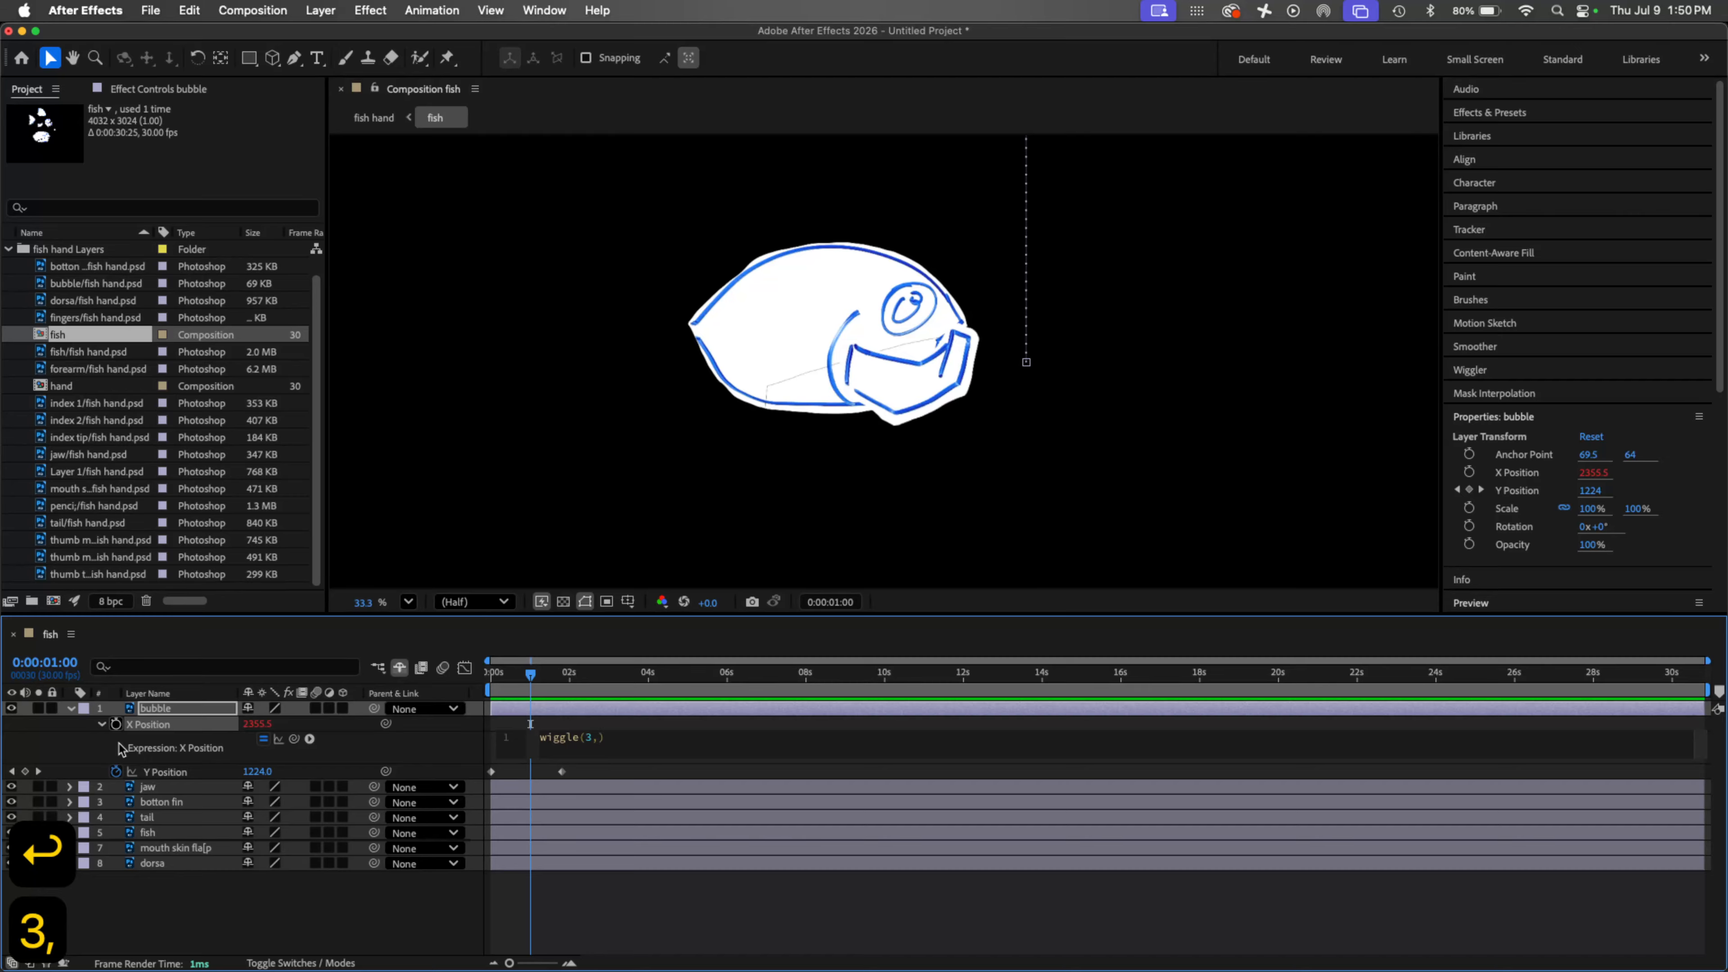
{"action": "left_click", "coordinate": [599, 727]}
{"action": "left_click_drag", "start_coordinate": [532, 677], "coordinate": [472, 687]}
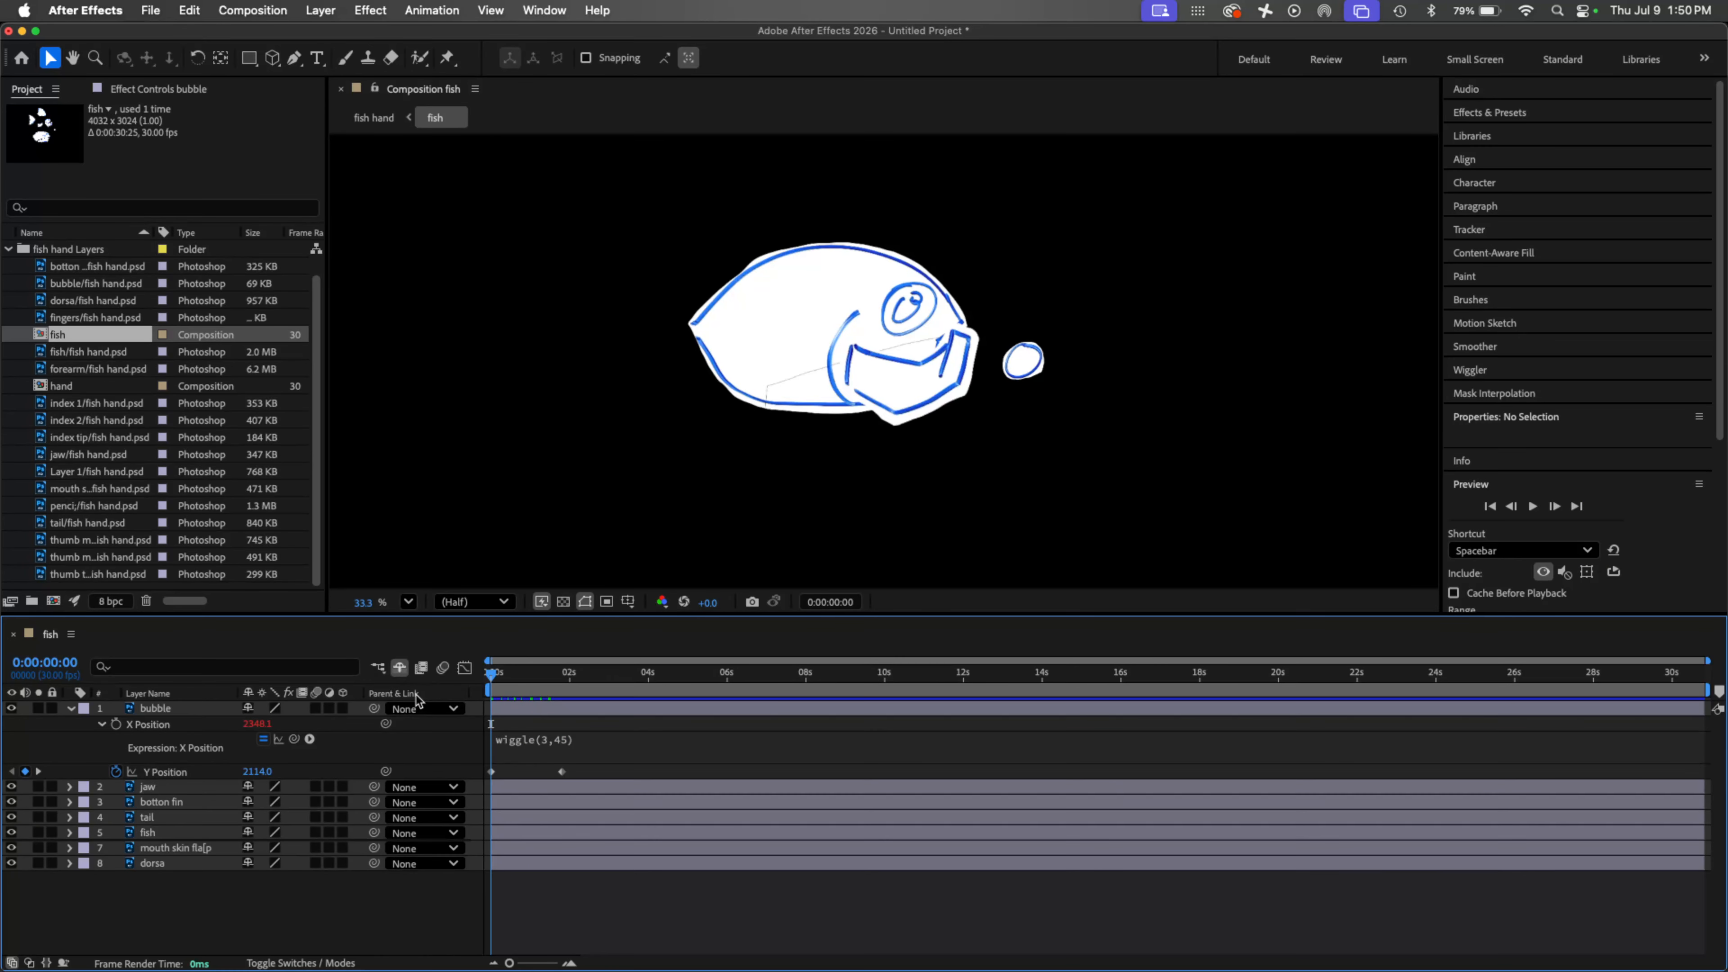
{"action": "key", "text": "space"}
{"action": "key", "text": "space"}
Step: Change the bubble's X Position expression to wiggle(3,75) and preview it from the start
{"action": "left_click", "coordinate": [565, 738]}
{"action": "left_click", "coordinate": [598, 737]}
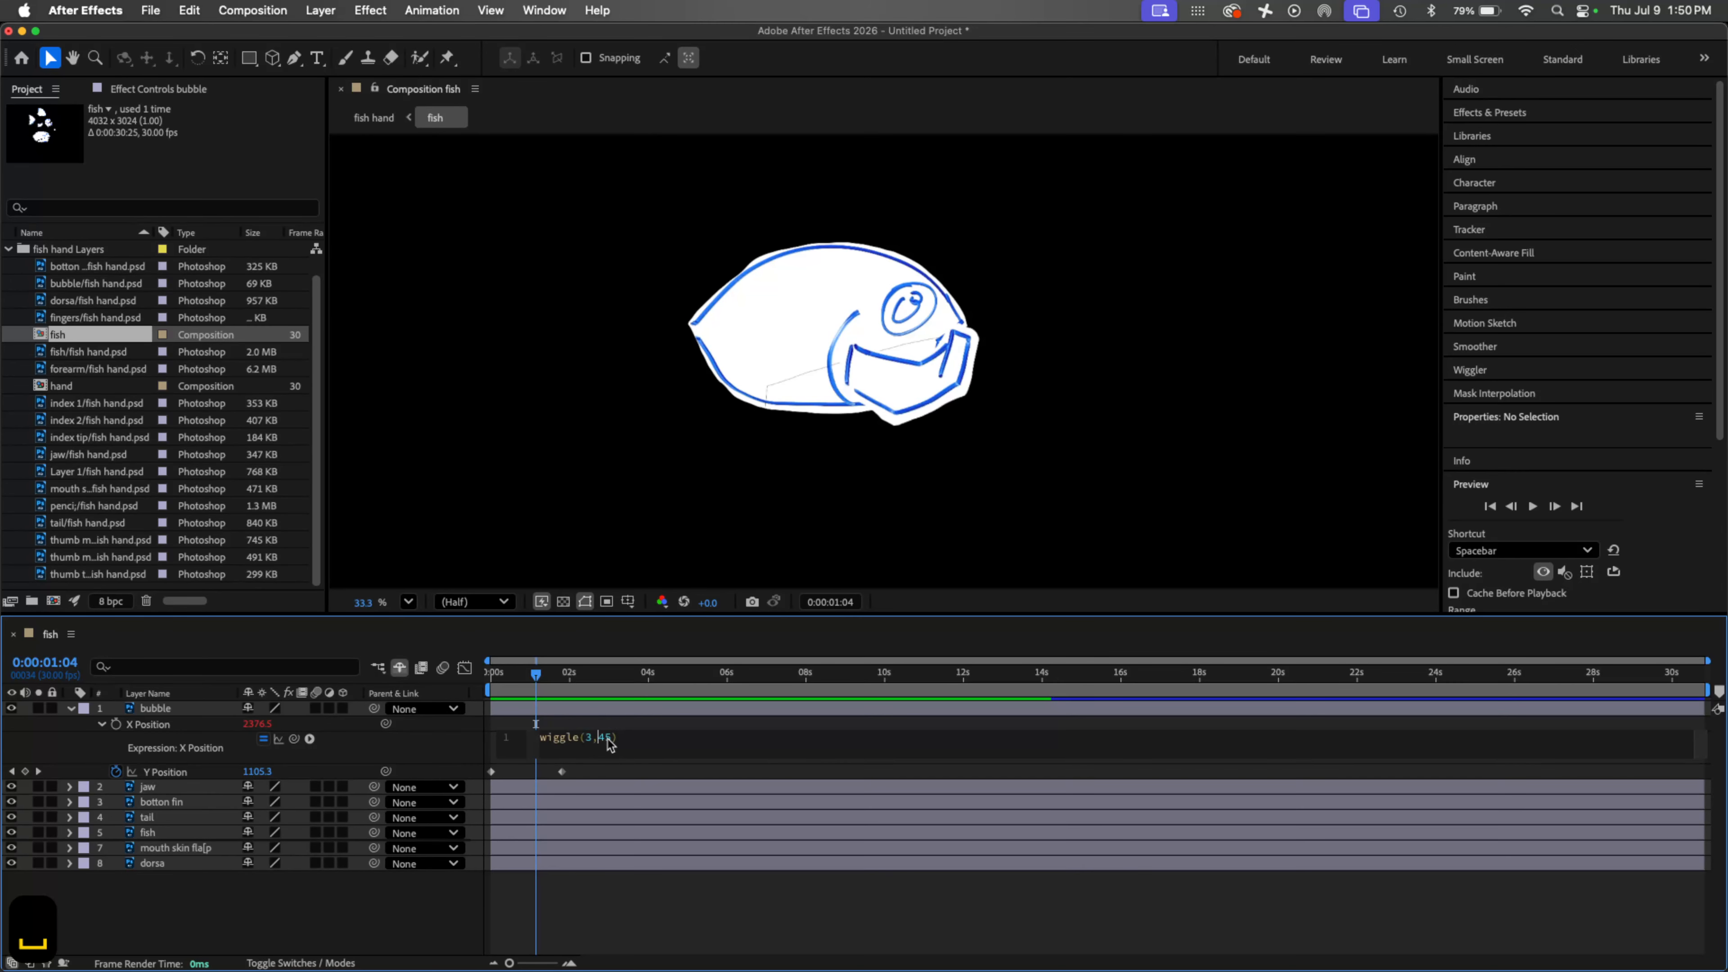
{"action": "key", "text": "BackSpace"}
{"action": "type", "text": "7"}
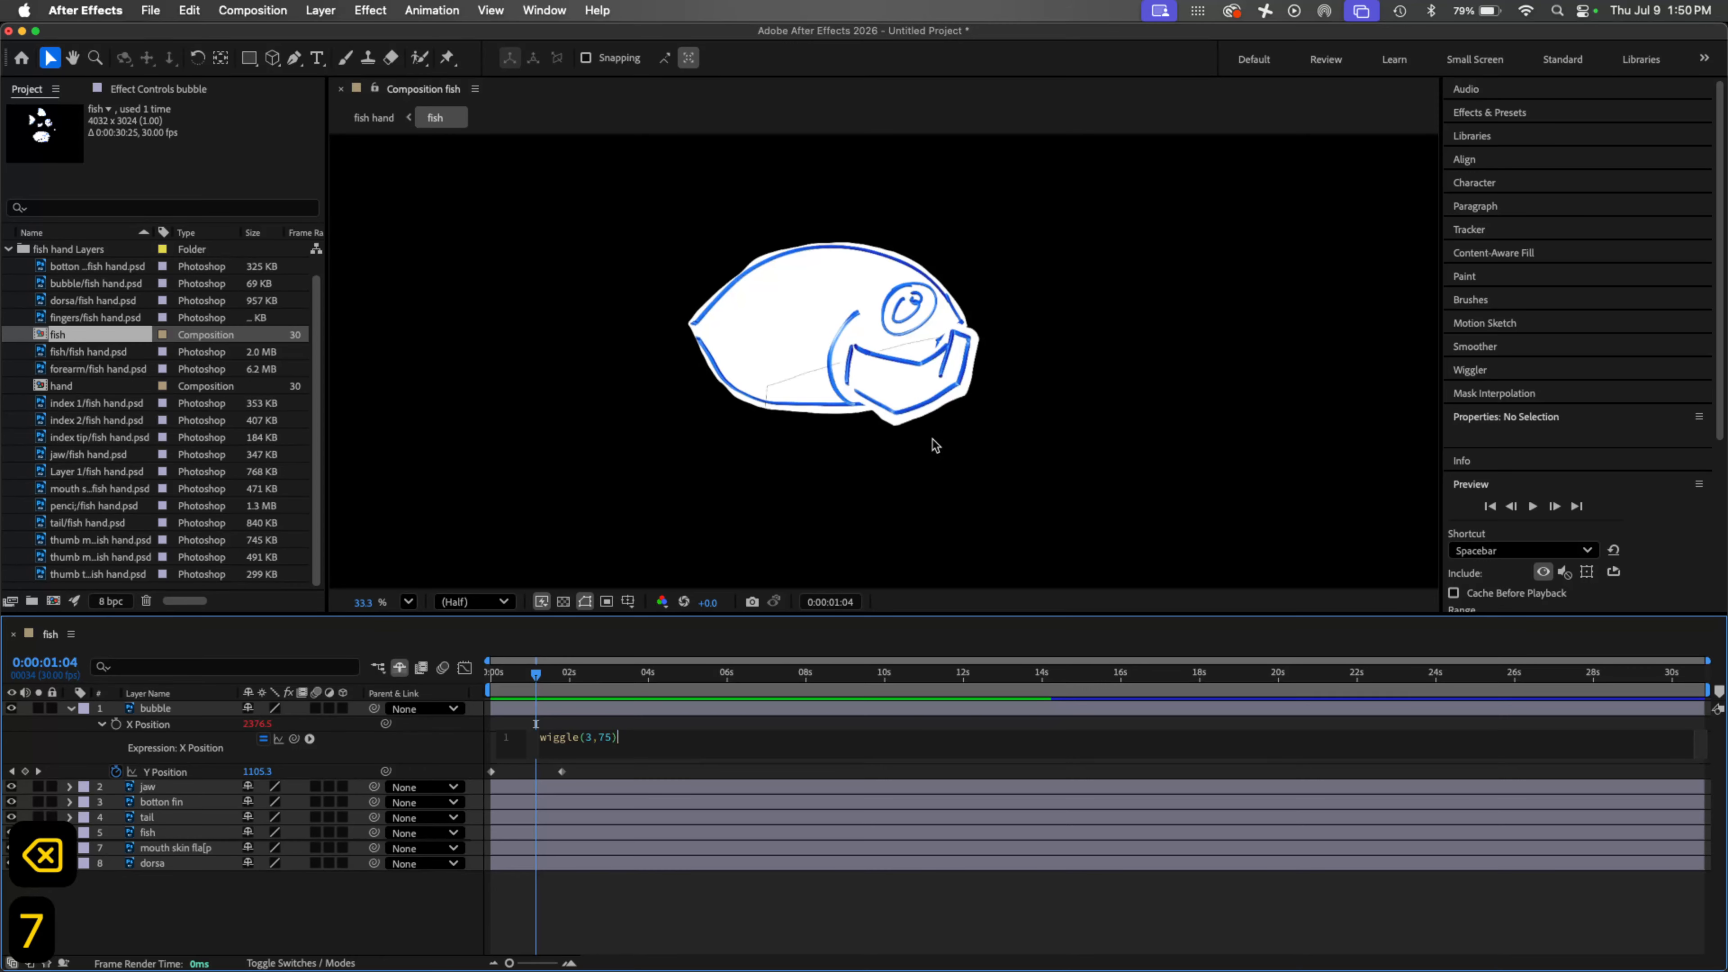
{"action": "left_click_drag", "start_coordinate": [535, 679], "coordinate": [428, 689]}
{"action": "key", "text": "space"}
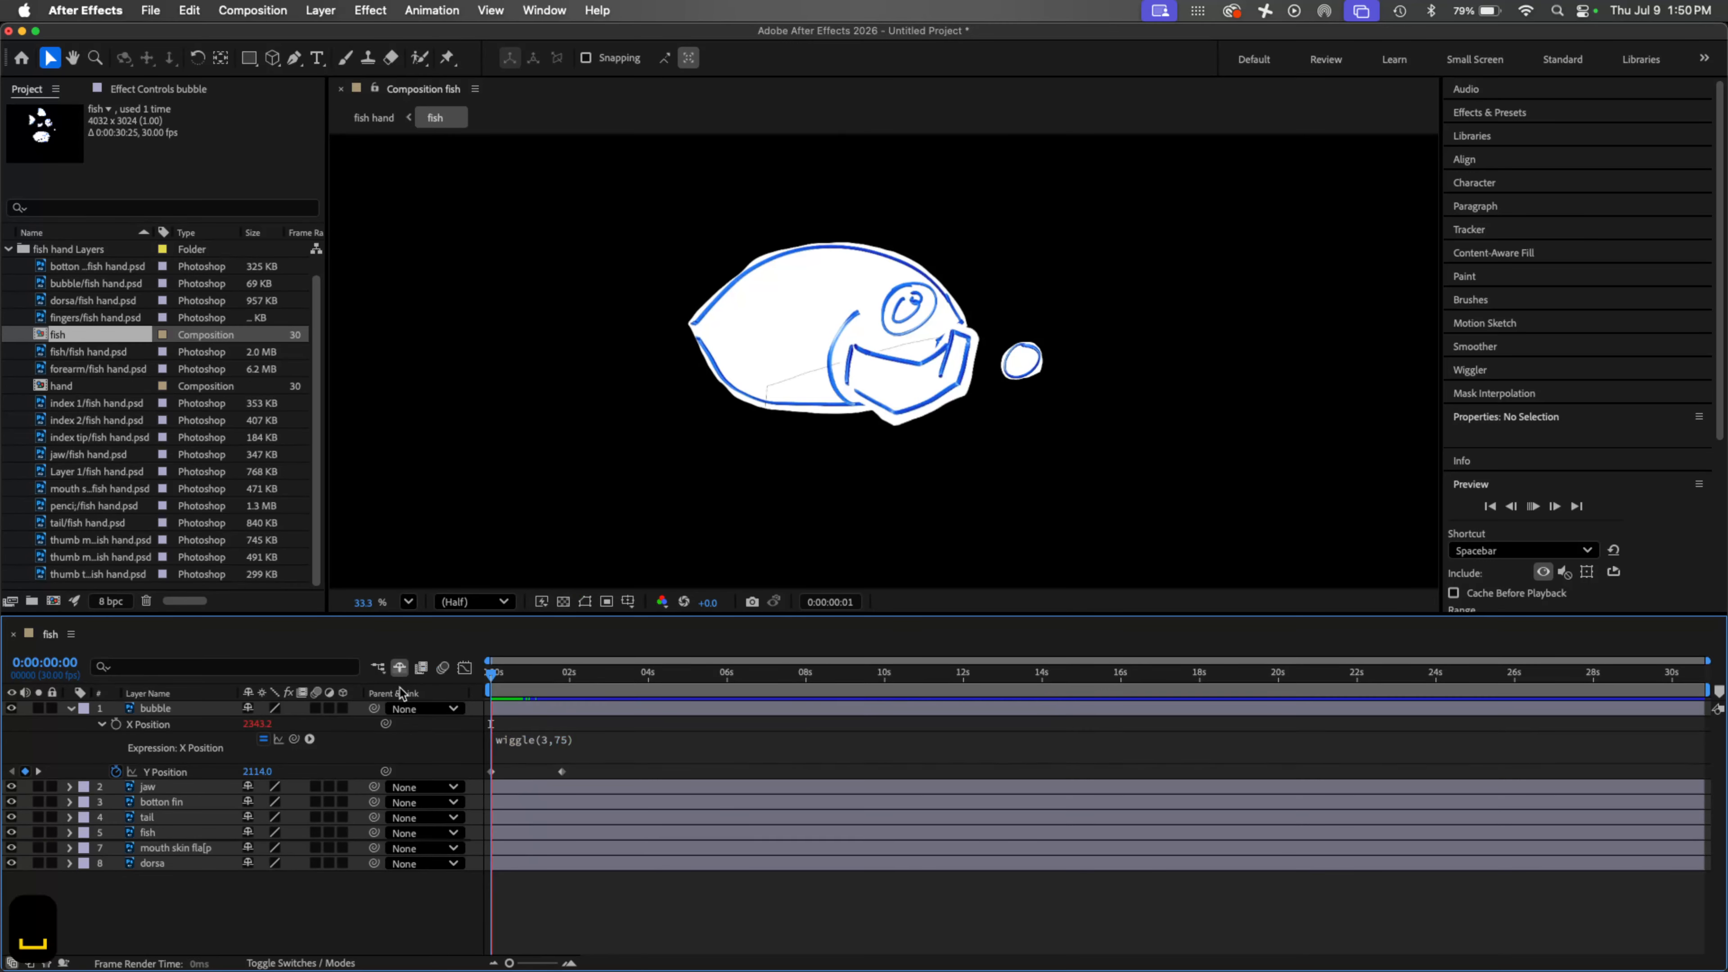
{"action": "key", "text": "space"}
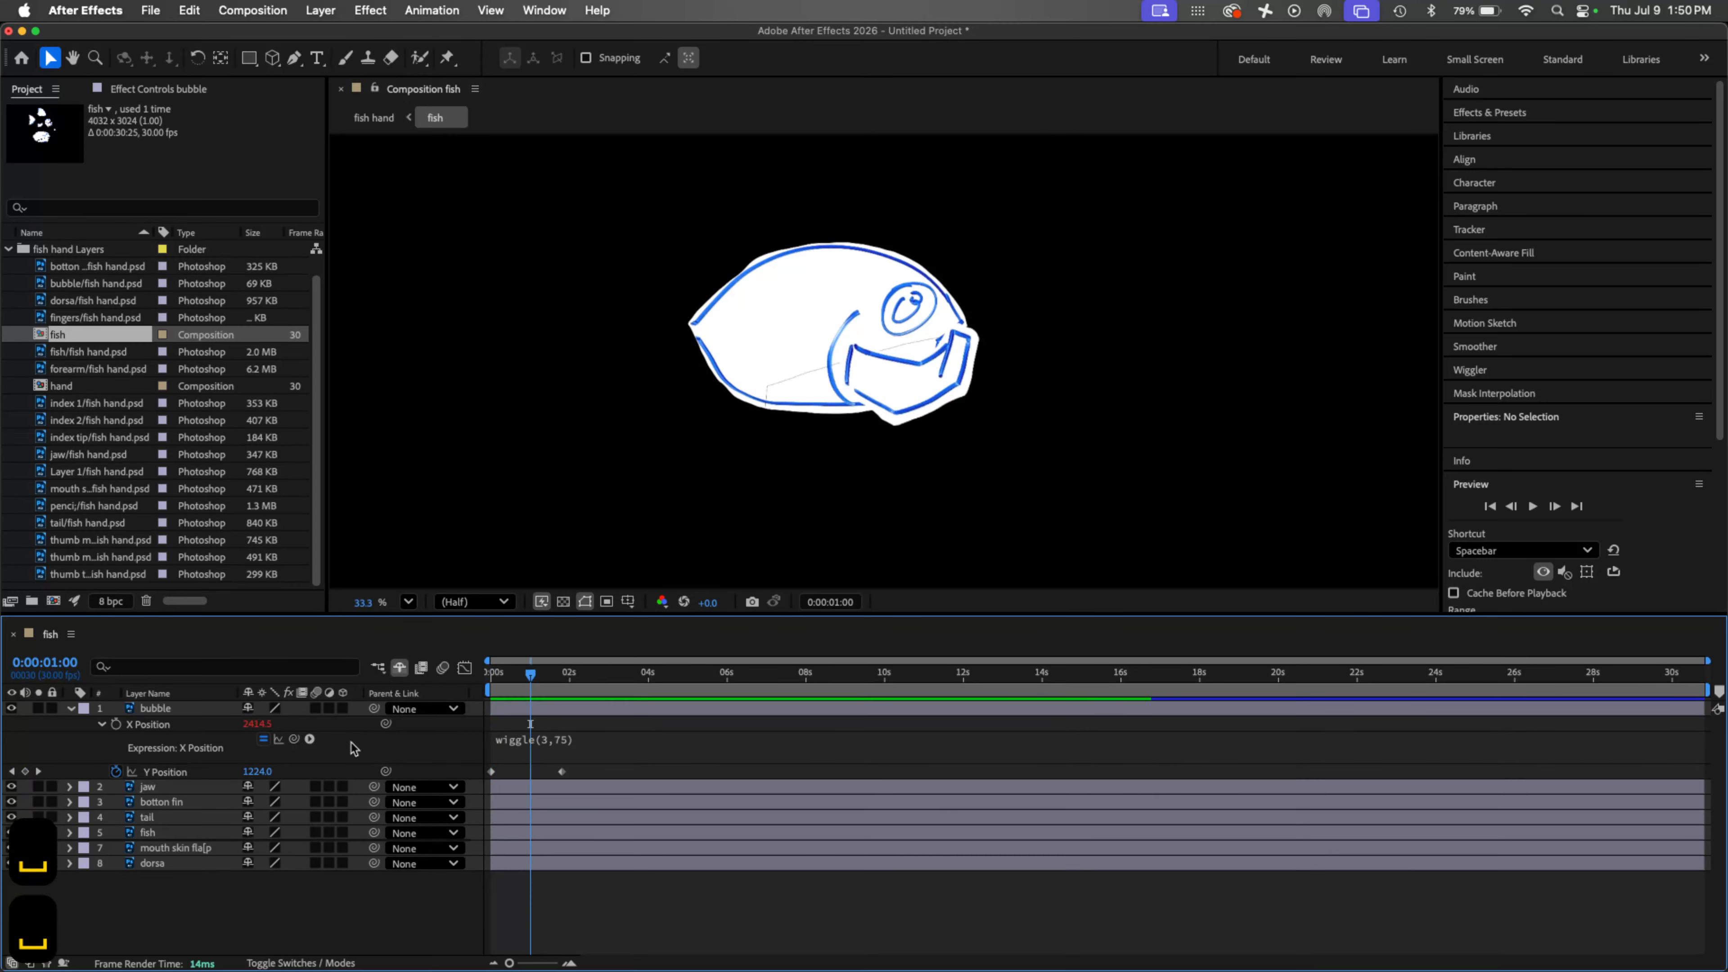
Step: Duplicate the bubble layer eight times
{"action": "left_click", "coordinate": [185, 712]}
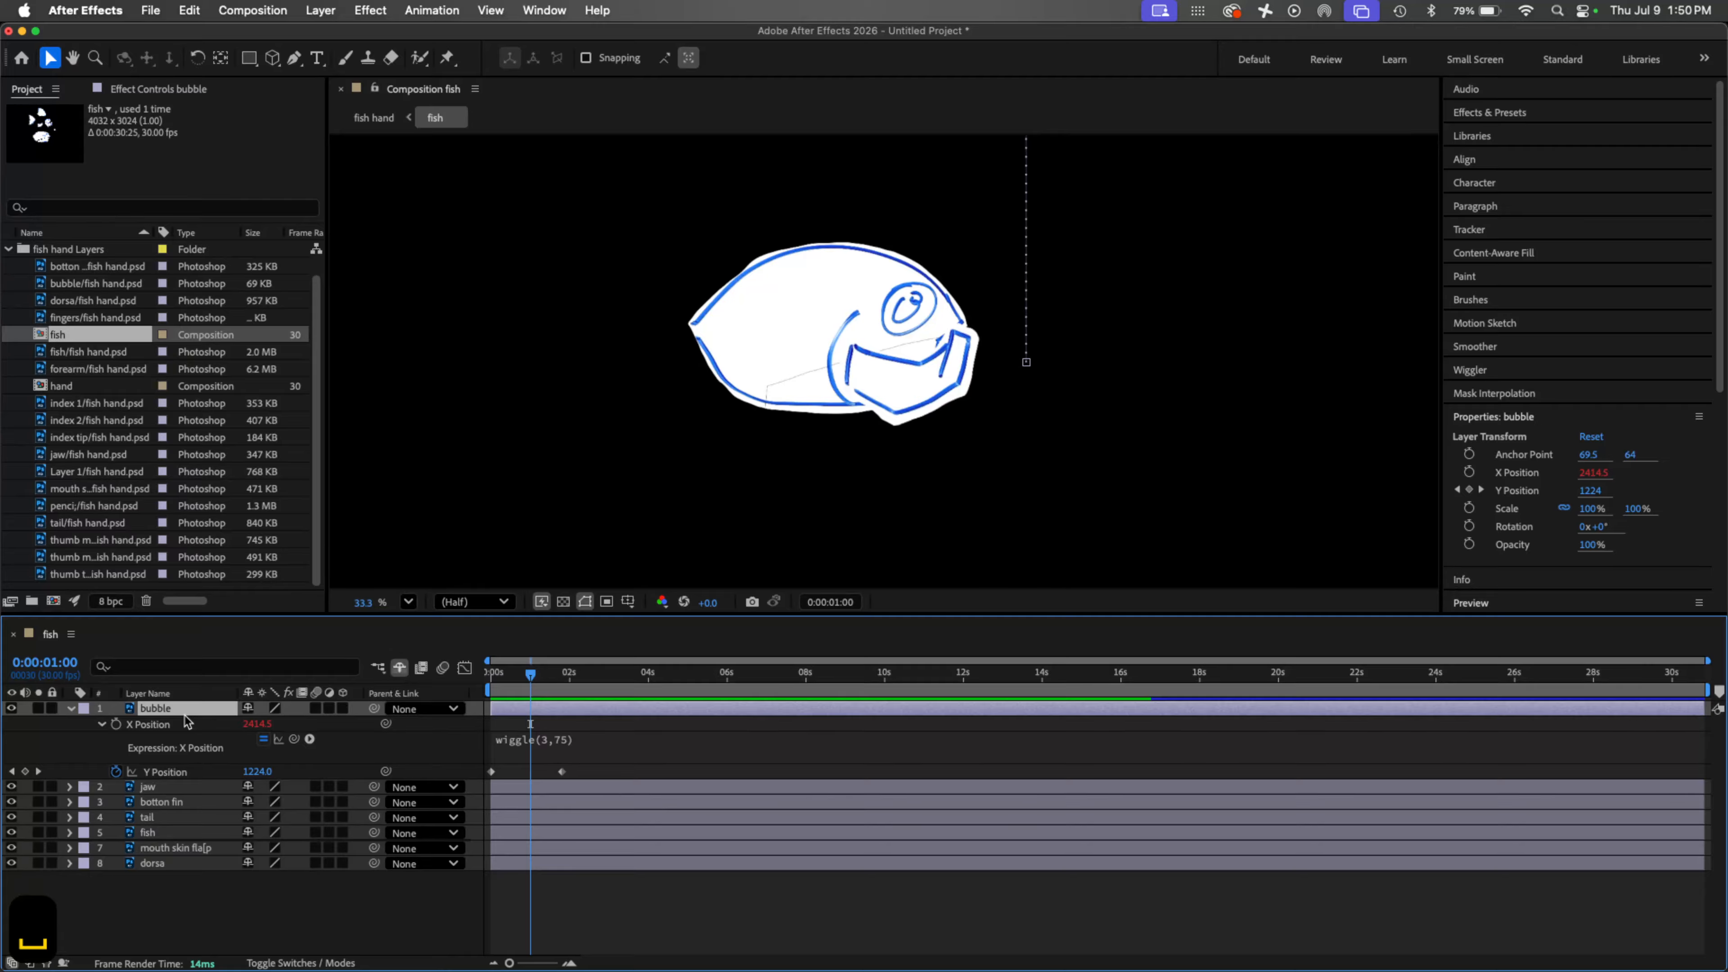
{"action": "key", "text": "super+d"}
{"action": "key", "text": "super+d"}
{"action": "key", "text": "super+d"}
{"action": "key", "text": "super+d"}
{"action": "key", "text": "super+d"}
{"action": "key", "text": "super+d"}
{"action": "key", "text": "super+d"}
{"action": "key", "text": "super+d"}
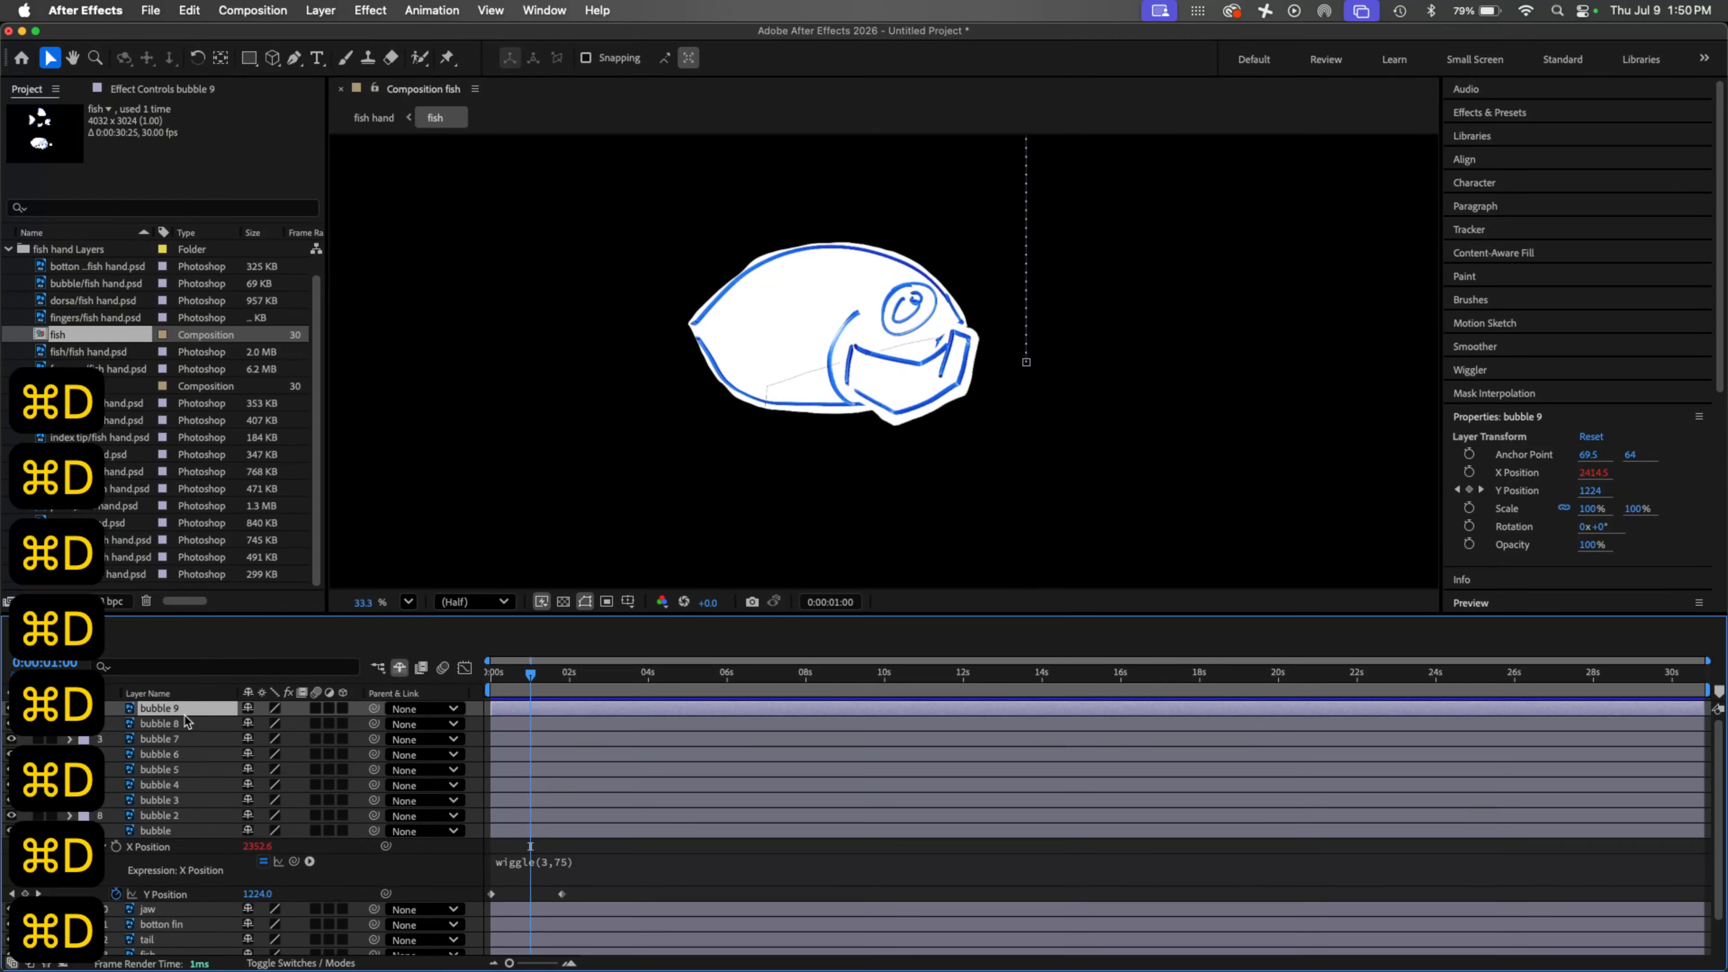
Step: Stagger the starts of all nine bubble layers about half a second apart and preview the stream of bubbles
{"action": "left_click", "coordinate": [177, 832], "text": "shift"}
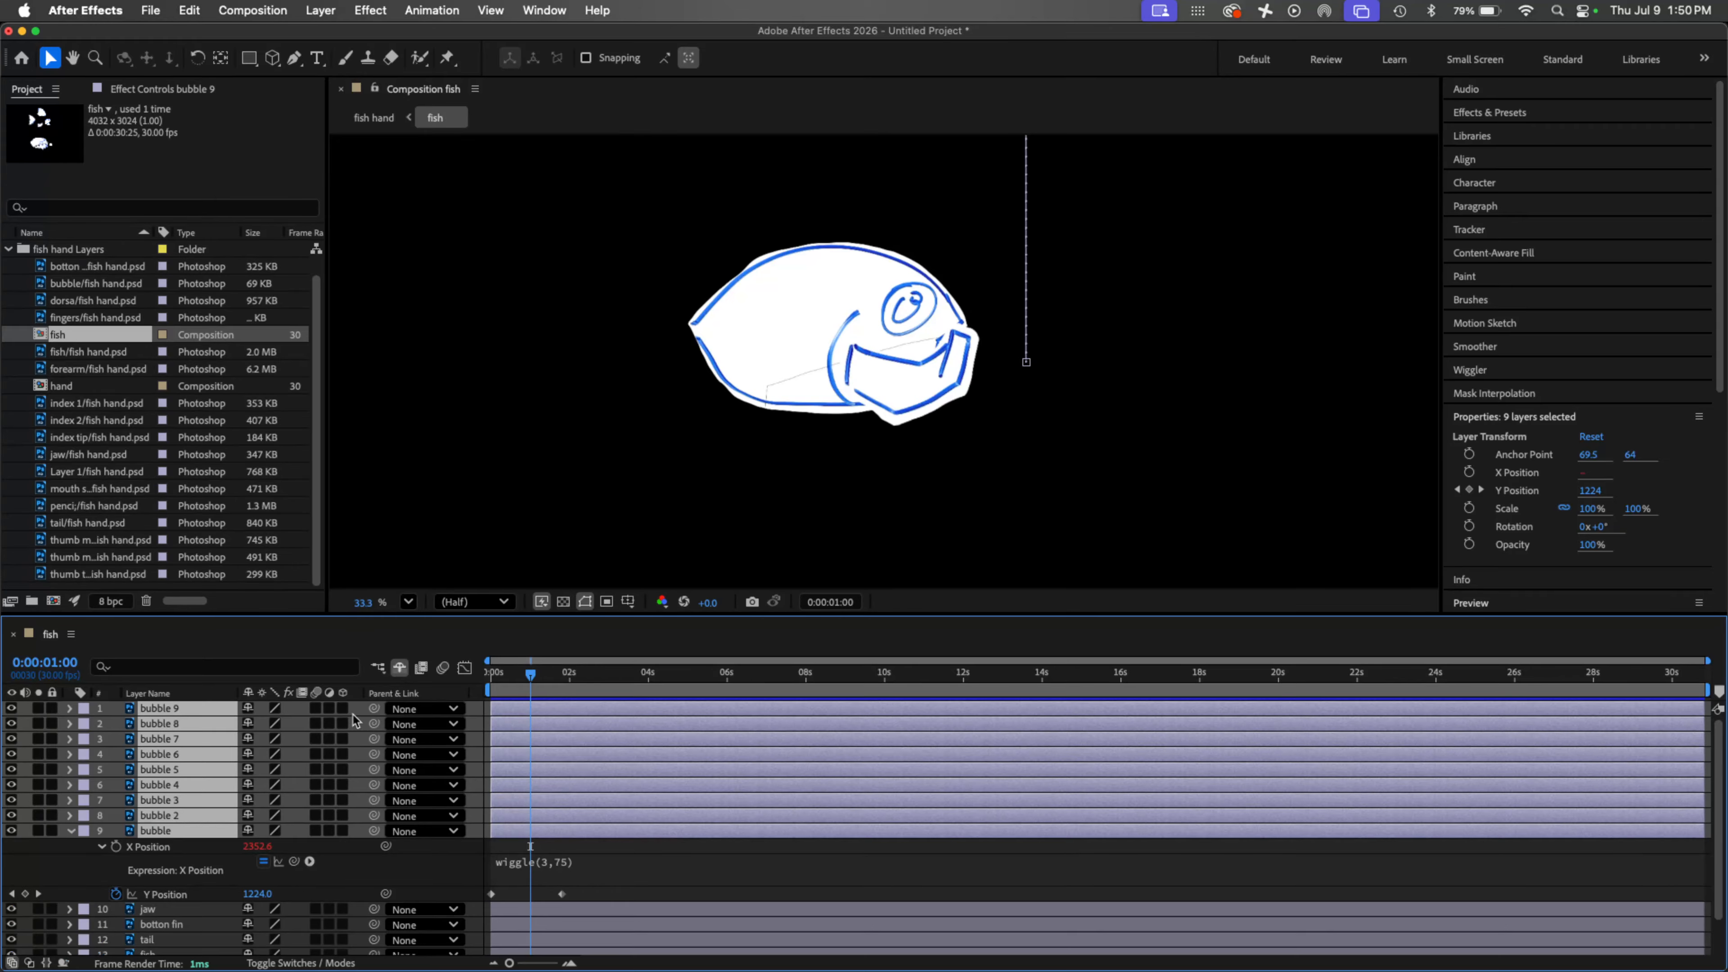
{"action": "left_click_drag", "start_coordinate": [573, 708], "coordinate": [731, 715]}
{"action": "left_click_drag", "start_coordinate": [530, 676], "coordinate": [477, 674]}
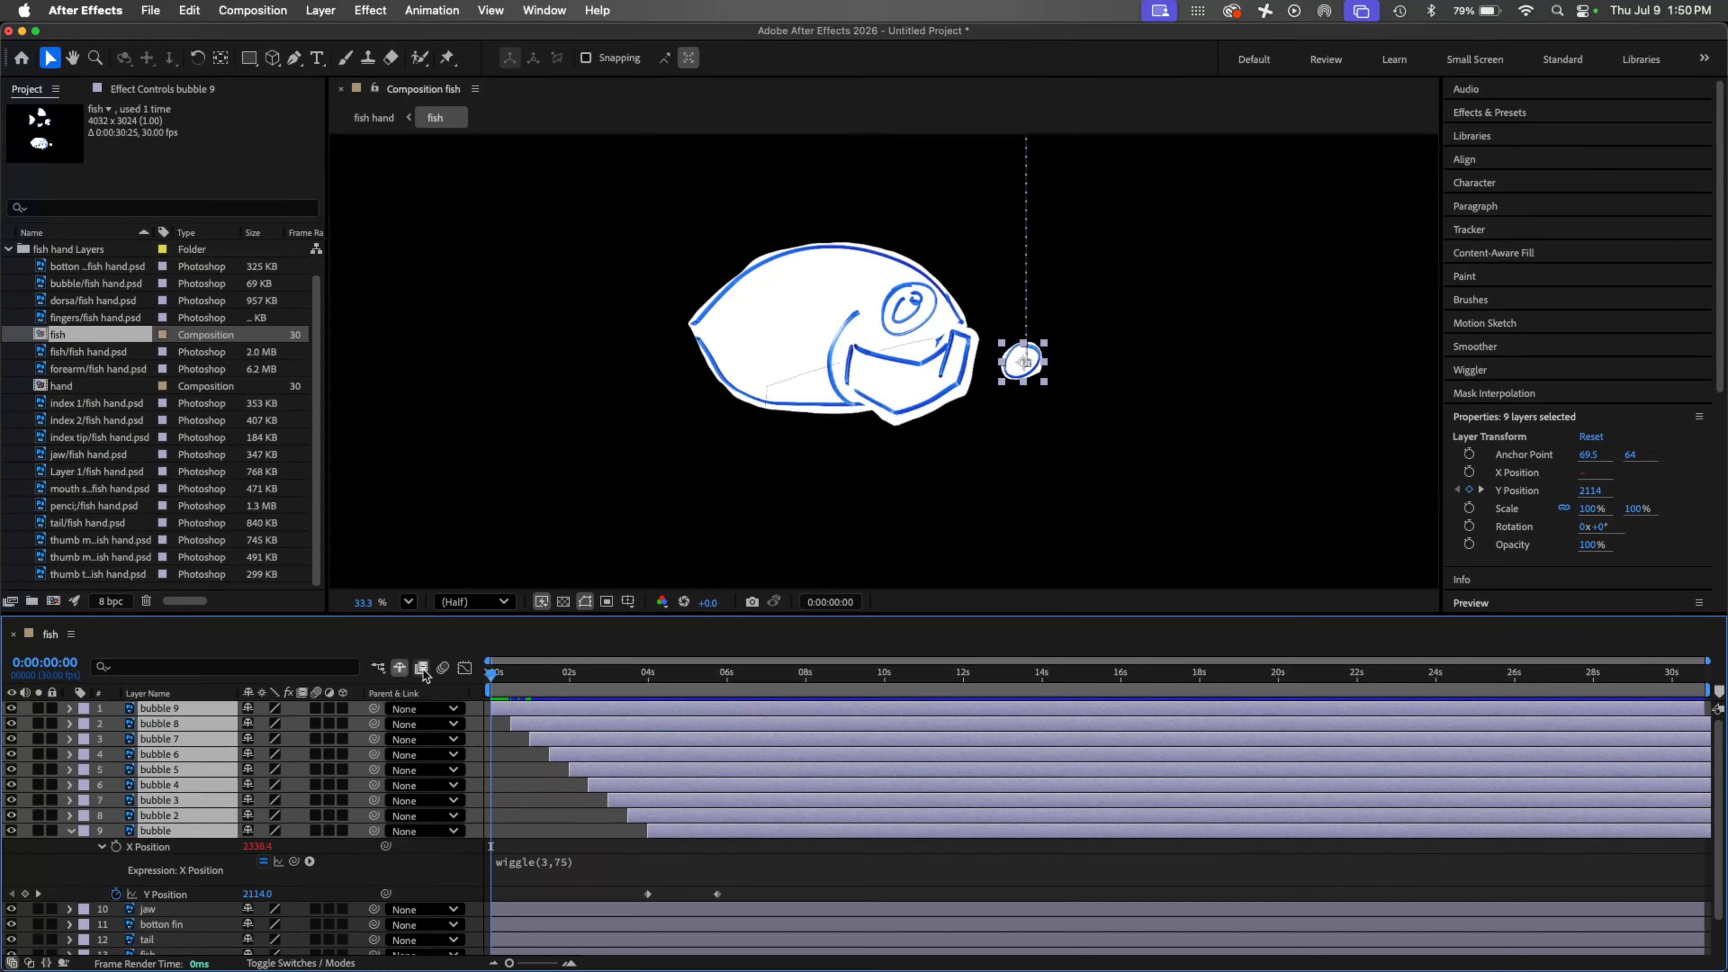
{"action": "key", "text": "space"}
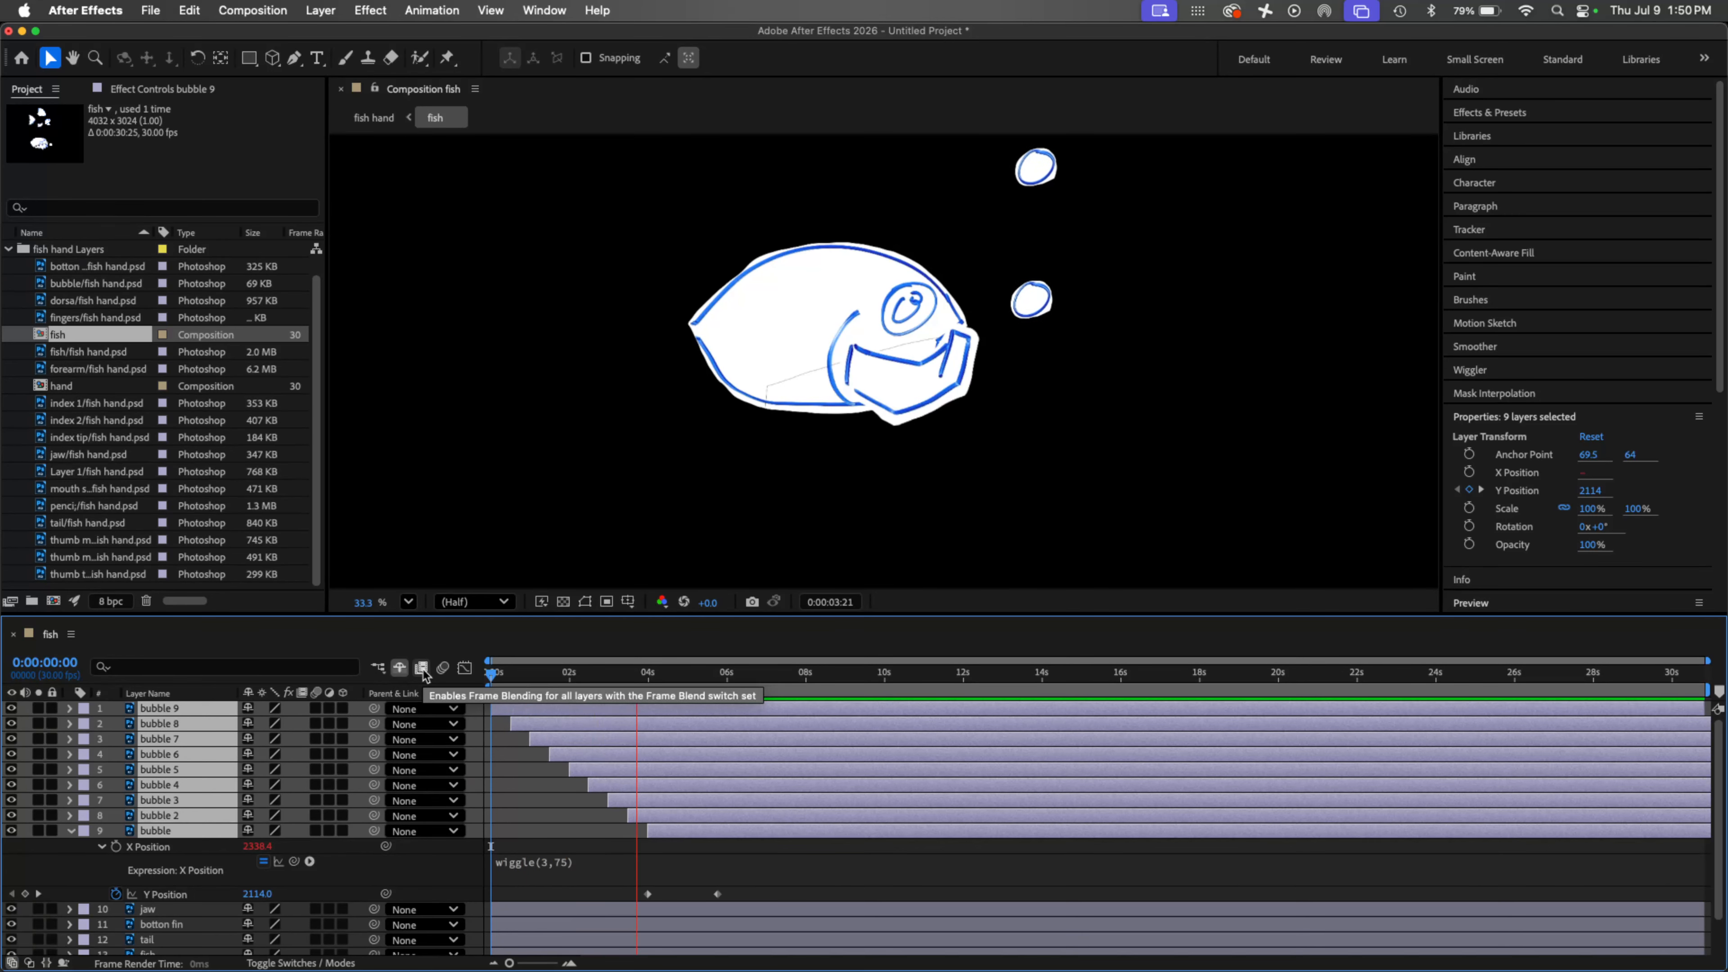
{"action": "key", "text": "space"}
Step: Undo the staggering and all the bubble duplicates
{"action": "key", "text": "super+z"}
{"action": "key", "text": "super+z"}
{"action": "key", "text": "super+z"}
{"action": "key", "text": "super+z"}
{"action": "key", "text": "super+z"}
{"action": "key", "text": "super+z"}
{"action": "key", "text": "super+z"}
{"action": "key", "text": "super+z"}
{"action": "key", "text": "super+z"}
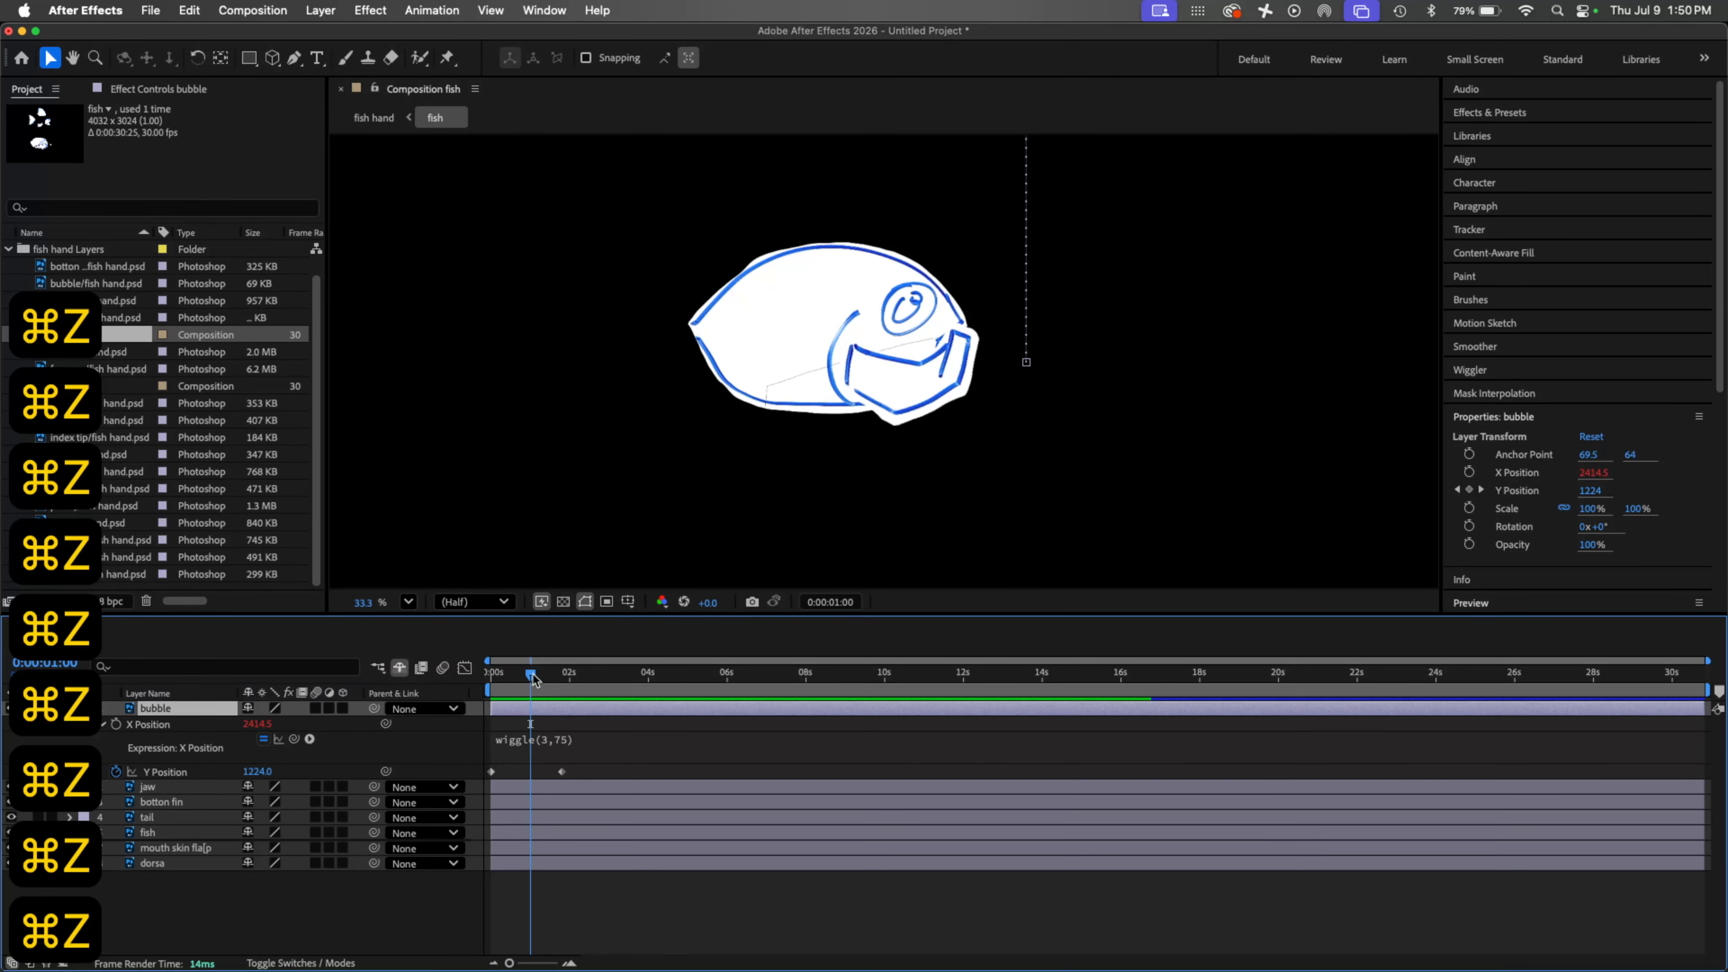
Step: Animate the bubble's Scale from 37% at 0:00:00:00 to 134% at 0:00:00:14, and preview the growth
{"action": "left_click_drag", "start_coordinate": [530, 673], "coordinate": [463, 684]}
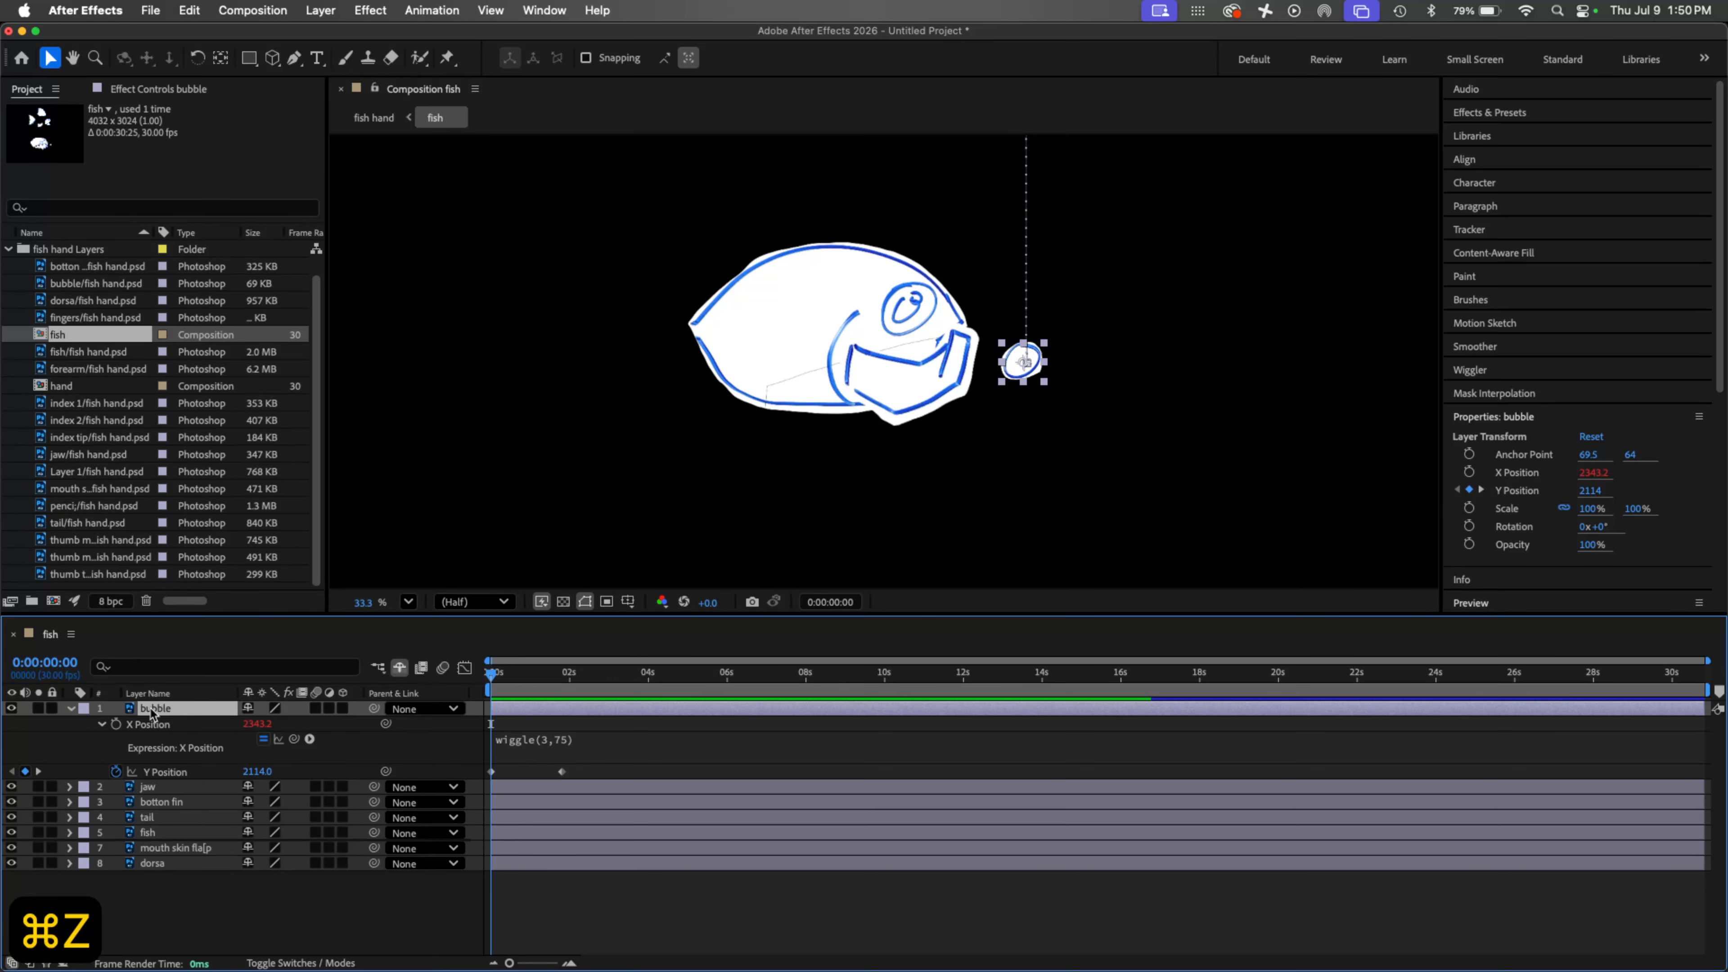
{"action": "key", "text": "s"}
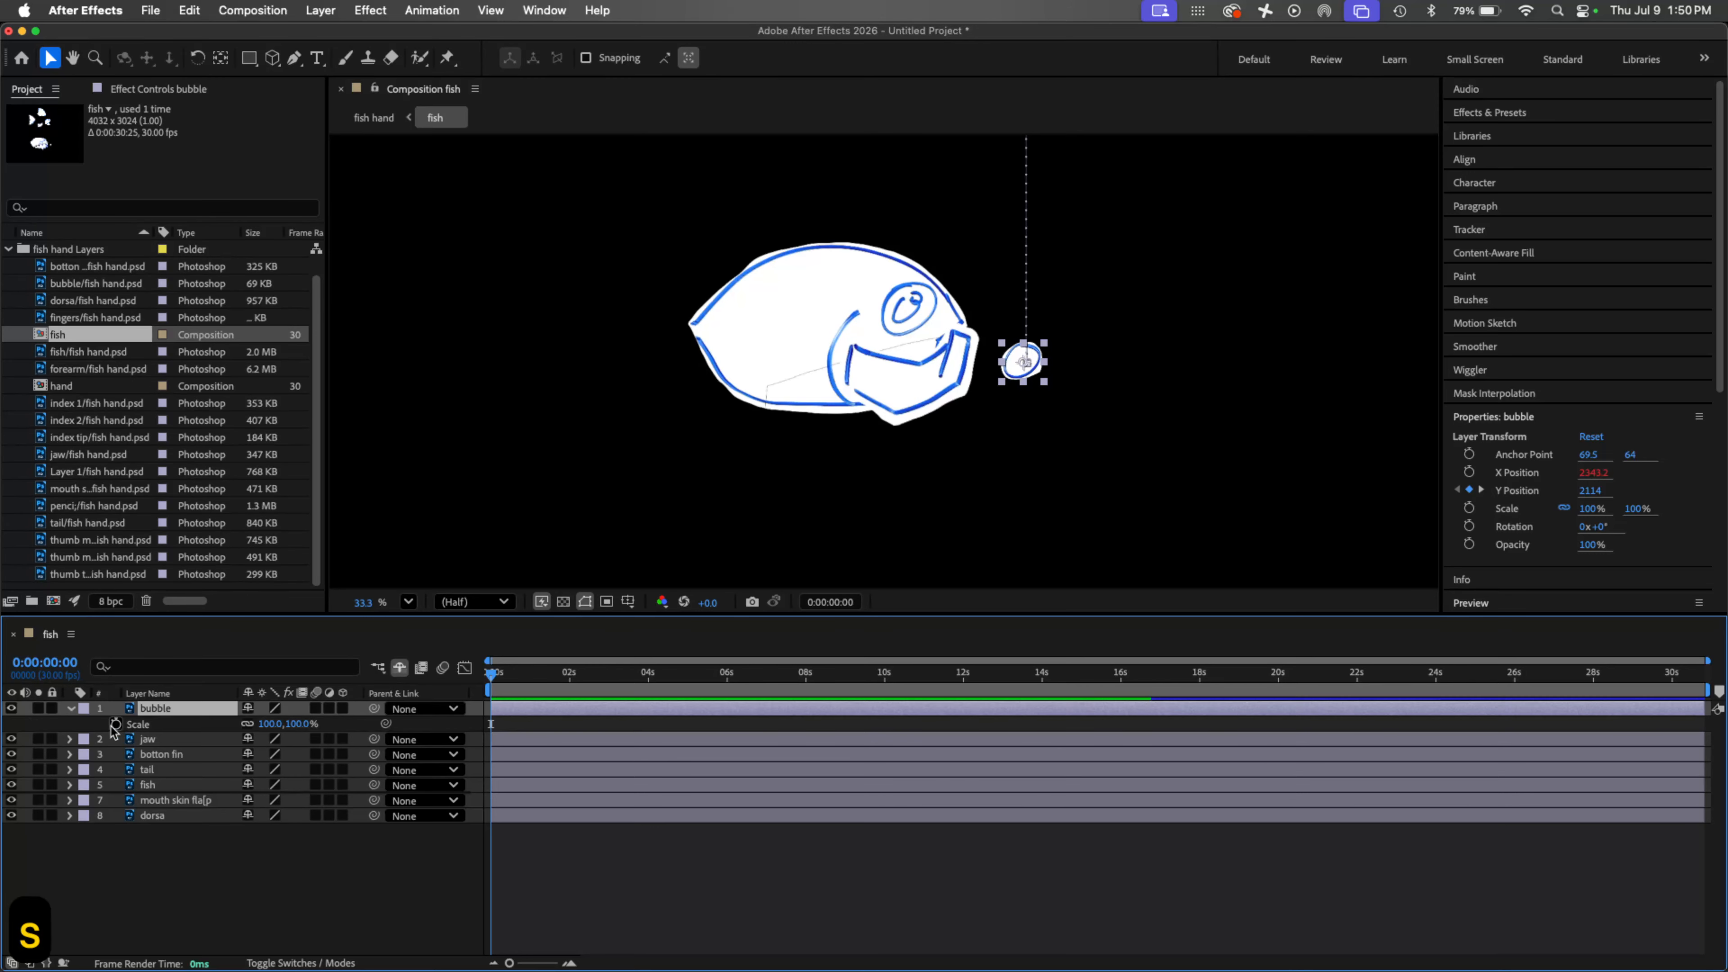
{"action": "left_click", "coordinate": [115, 724]}
{"action": "left_click_drag", "start_coordinate": [267, 724], "coordinate": [214, 742]}
{"action": "left_click_drag", "start_coordinate": [487, 679], "coordinate": [509, 681]}
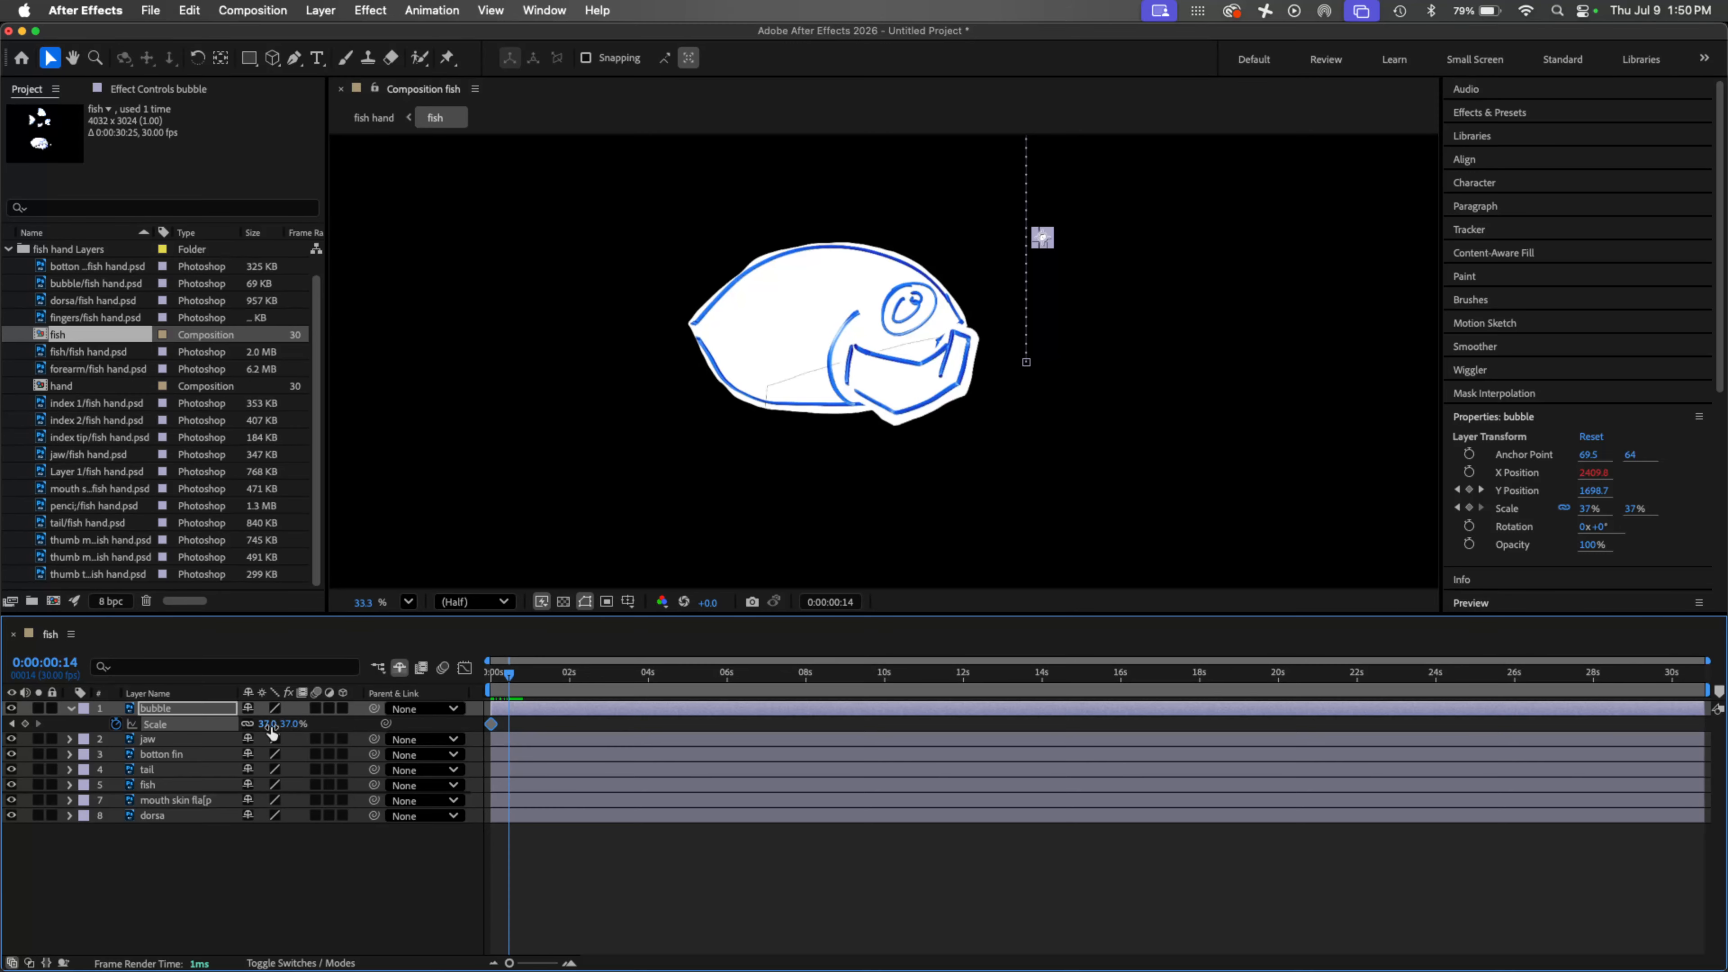
{"action": "left_click_drag", "start_coordinate": [267, 723], "coordinate": [351, 723]}
{"action": "left_click_drag", "start_coordinate": [531, 684], "coordinate": [484, 683]}
{"action": "key", "text": "space"}
{"action": "key", "text": "space"}
Step: Reduce the bubble's starting Scale at 0:00:00:00 to 9% and preview it
{"action": "left_click_drag", "start_coordinate": [534, 676], "coordinate": [491, 676]}
{"action": "left_click_drag", "start_coordinate": [269, 724], "coordinate": [235, 723]}
{"action": "key", "text": "space"}
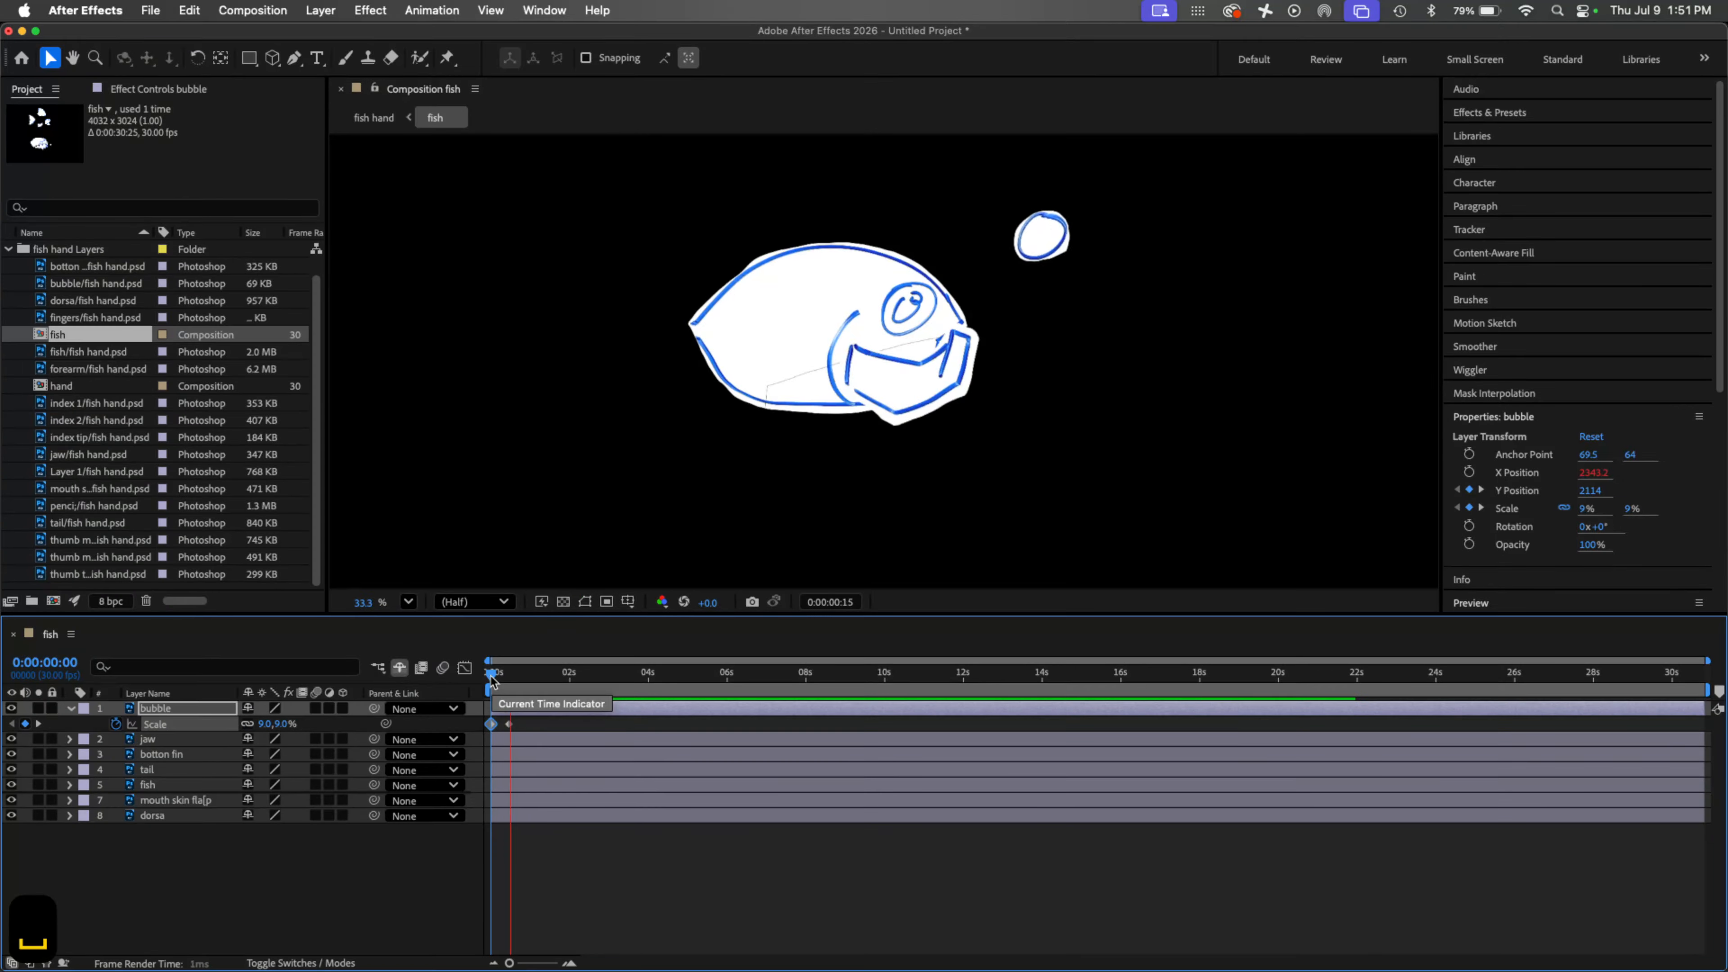
{"action": "key", "text": "space"}
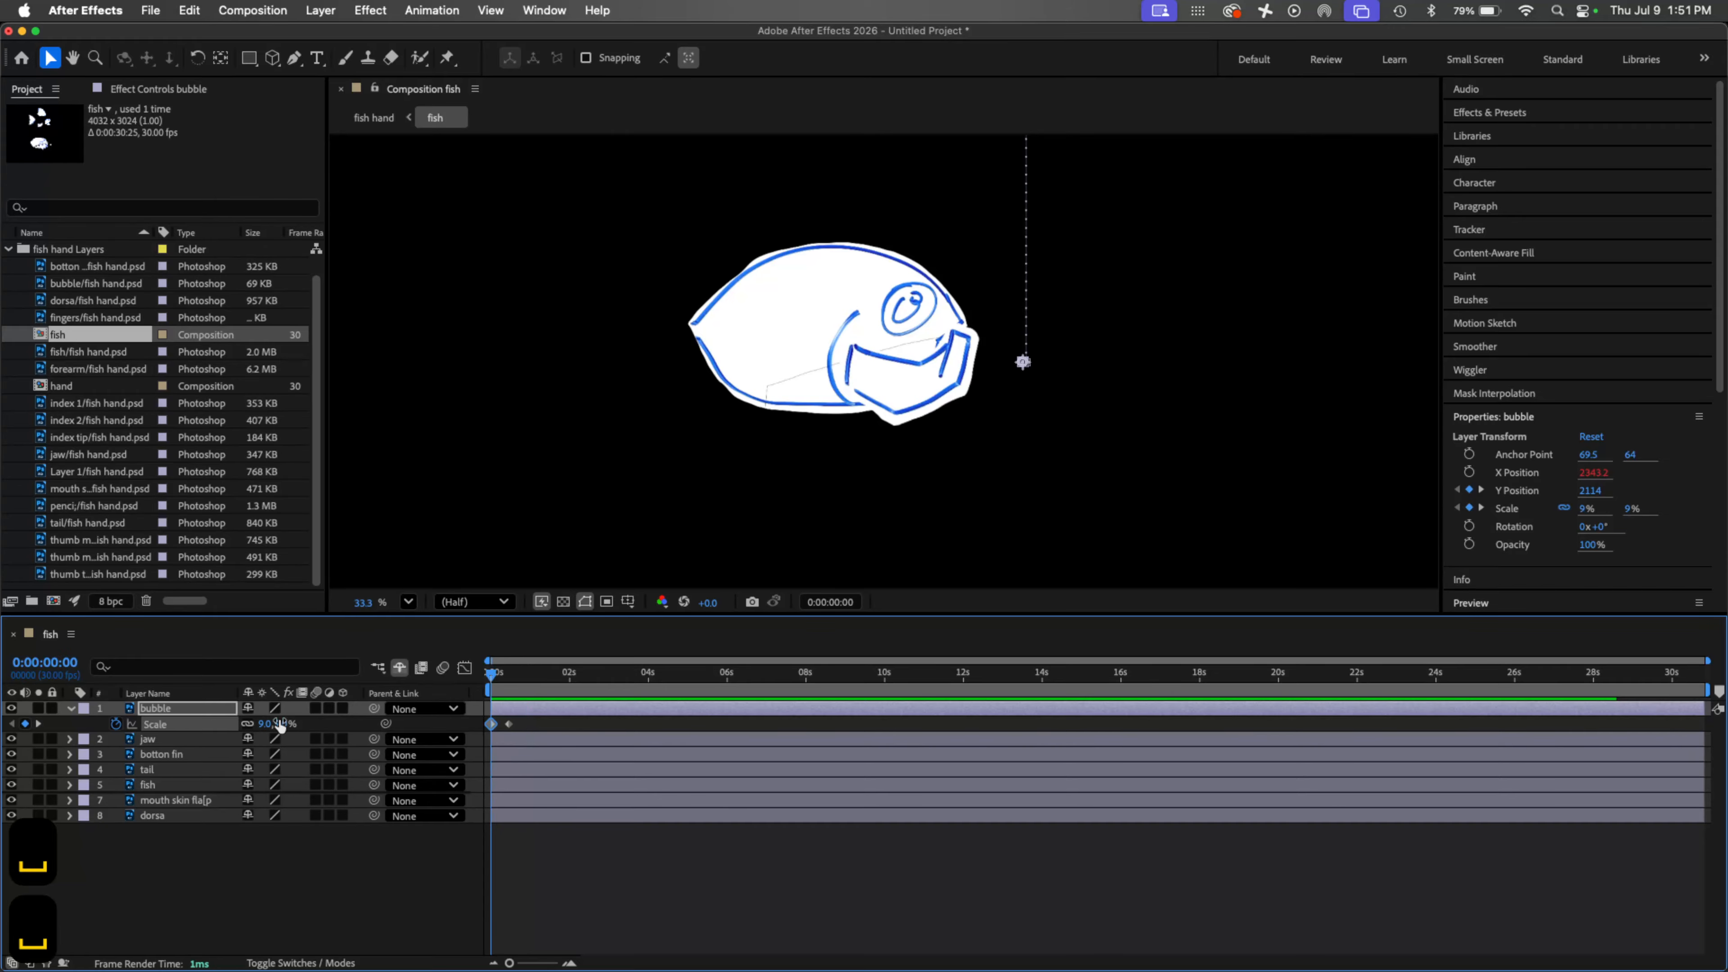
Step: Animate the bubble's X Position from inside the fish's mouth at 0:00:00:00 to 2407.5 in front of the fish at 0:00:00:13
{"action": "key", "text": "o"}
{"action": "key", "text": "p"}
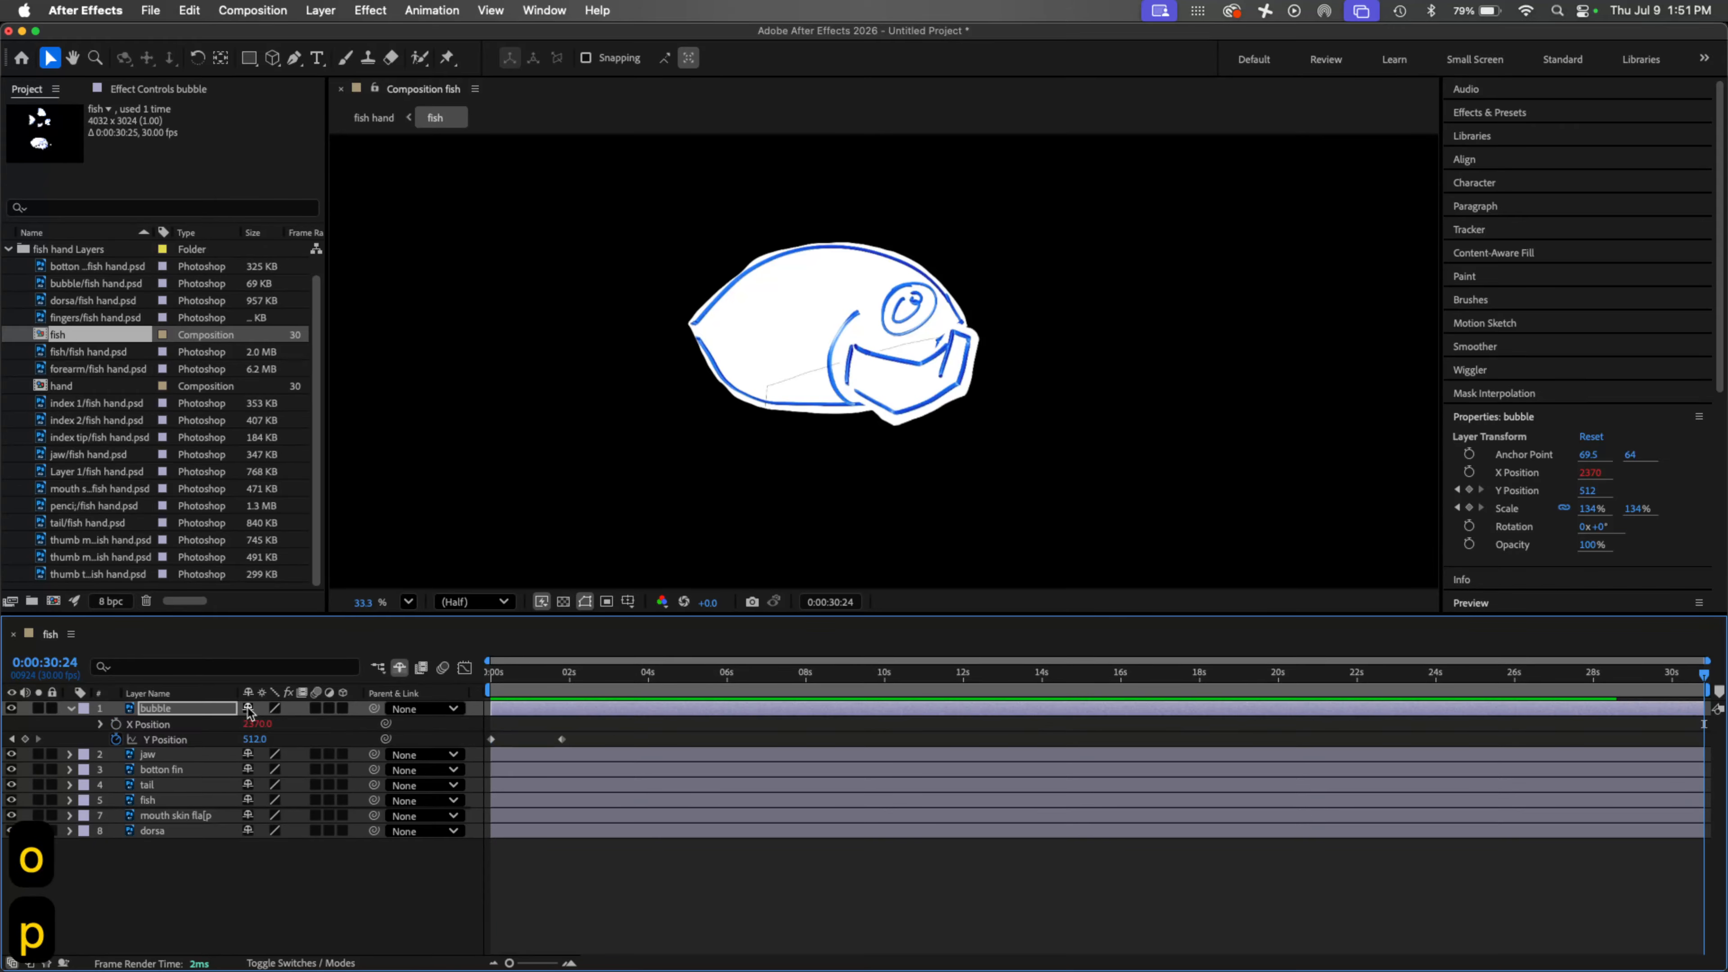
{"action": "left_click_drag", "start_coordinate": [529, 675], "coordinate": [480, 680]}
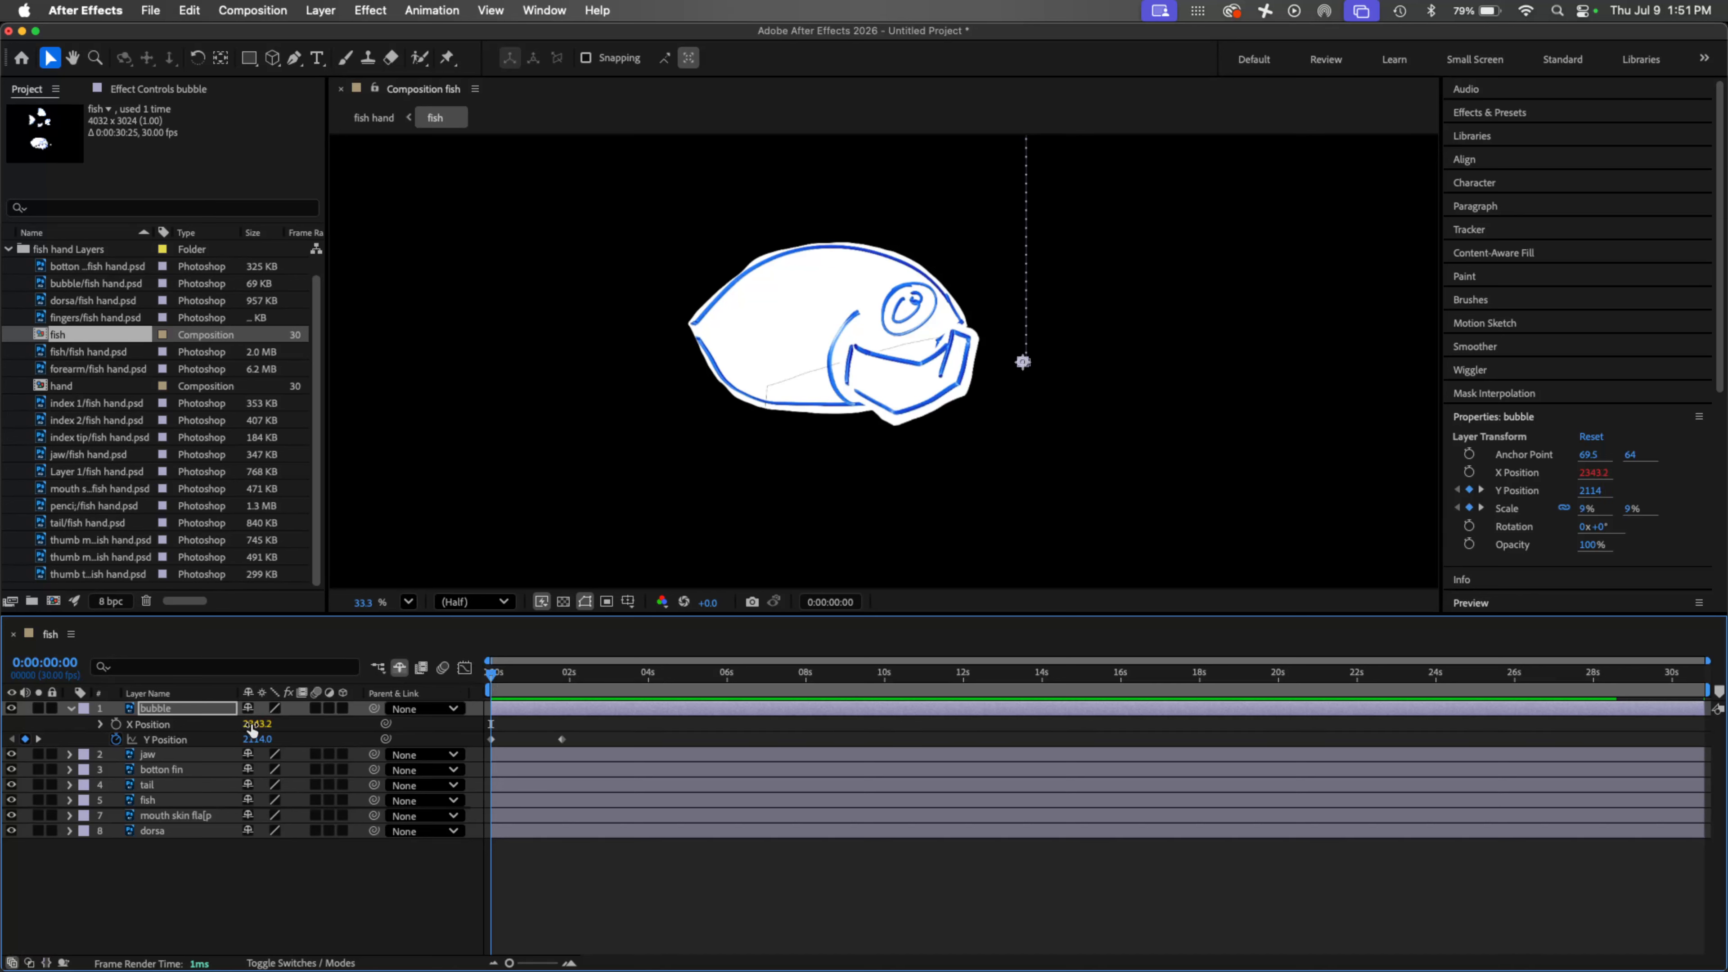
{"action": "left_click", "coordinate": [116, 724]}
{"action": "left_click_drag", "start_coordinate": [260, 732], "coordinate": [81, 745]}
{"action": "left_click_drag", "start_coordinate": [493, 673], "coordinate": [509, 676]}
{"action": "left_click_drag", "start_coordinate": [250, 730], "coordinate": [480, 732]}
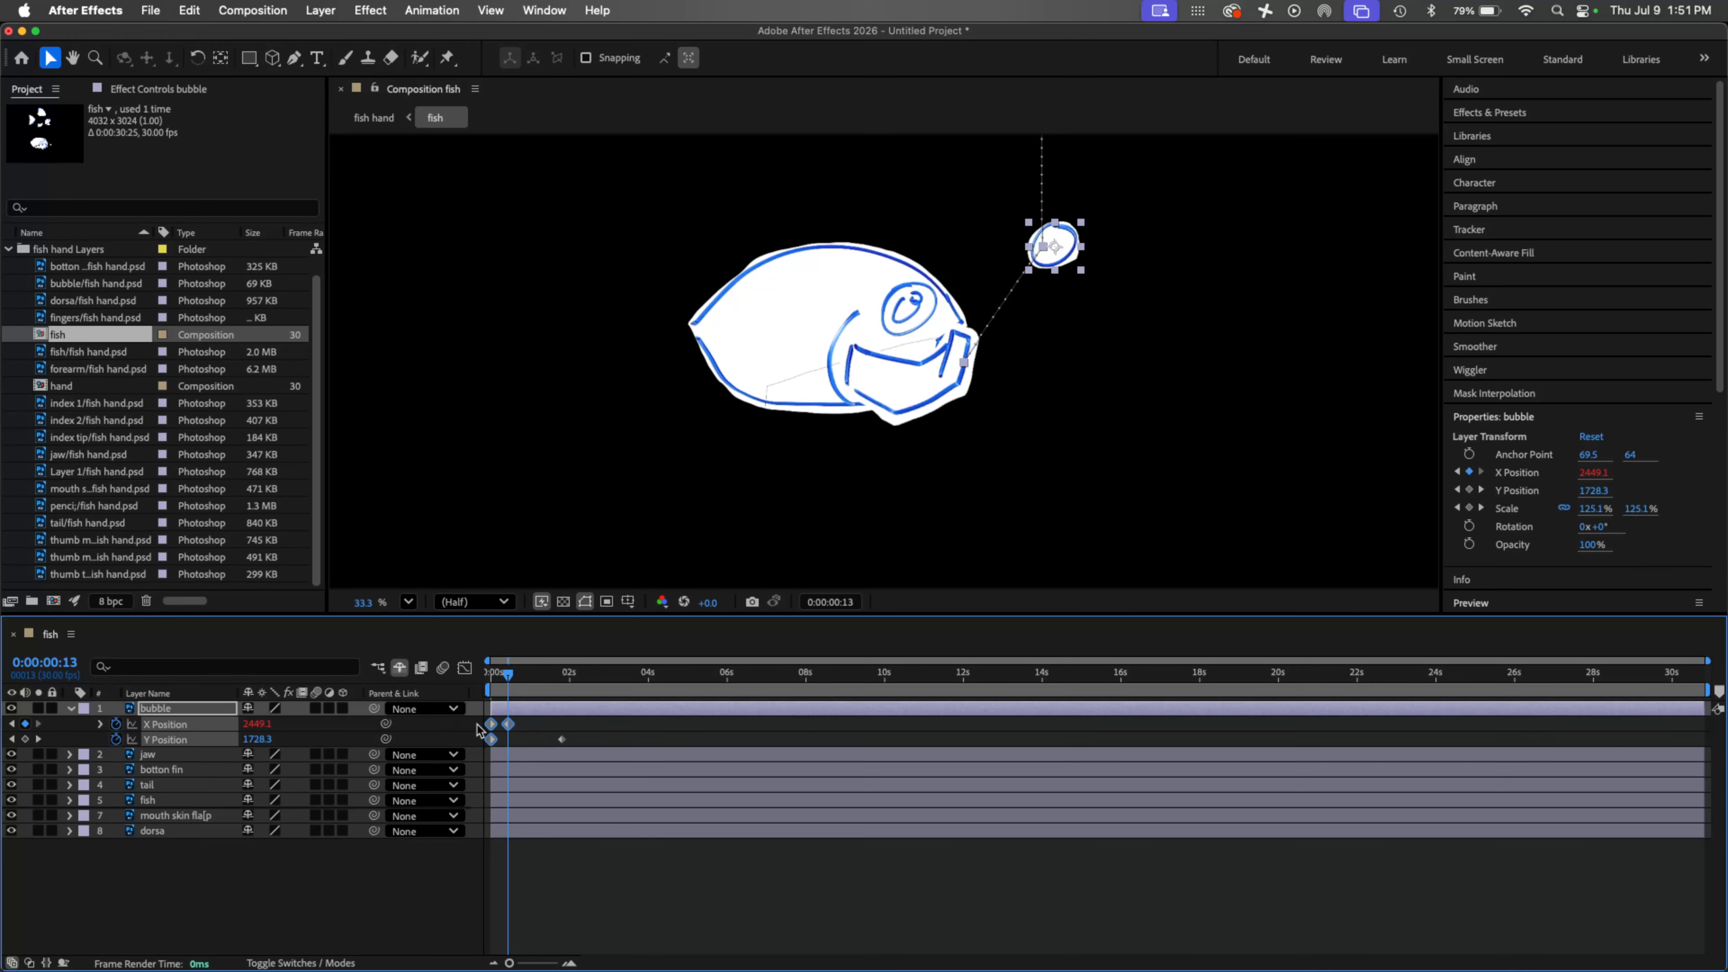
Step: Apply Easy Ease to the bubble's X Position keyframes and first Y Position keyframe, and move the second X keyframe to just before 1 second
{"action": "right_click", "coordinate": [509, 725]}
{"action": "mouse_move", "coordinate": [612, 952]}
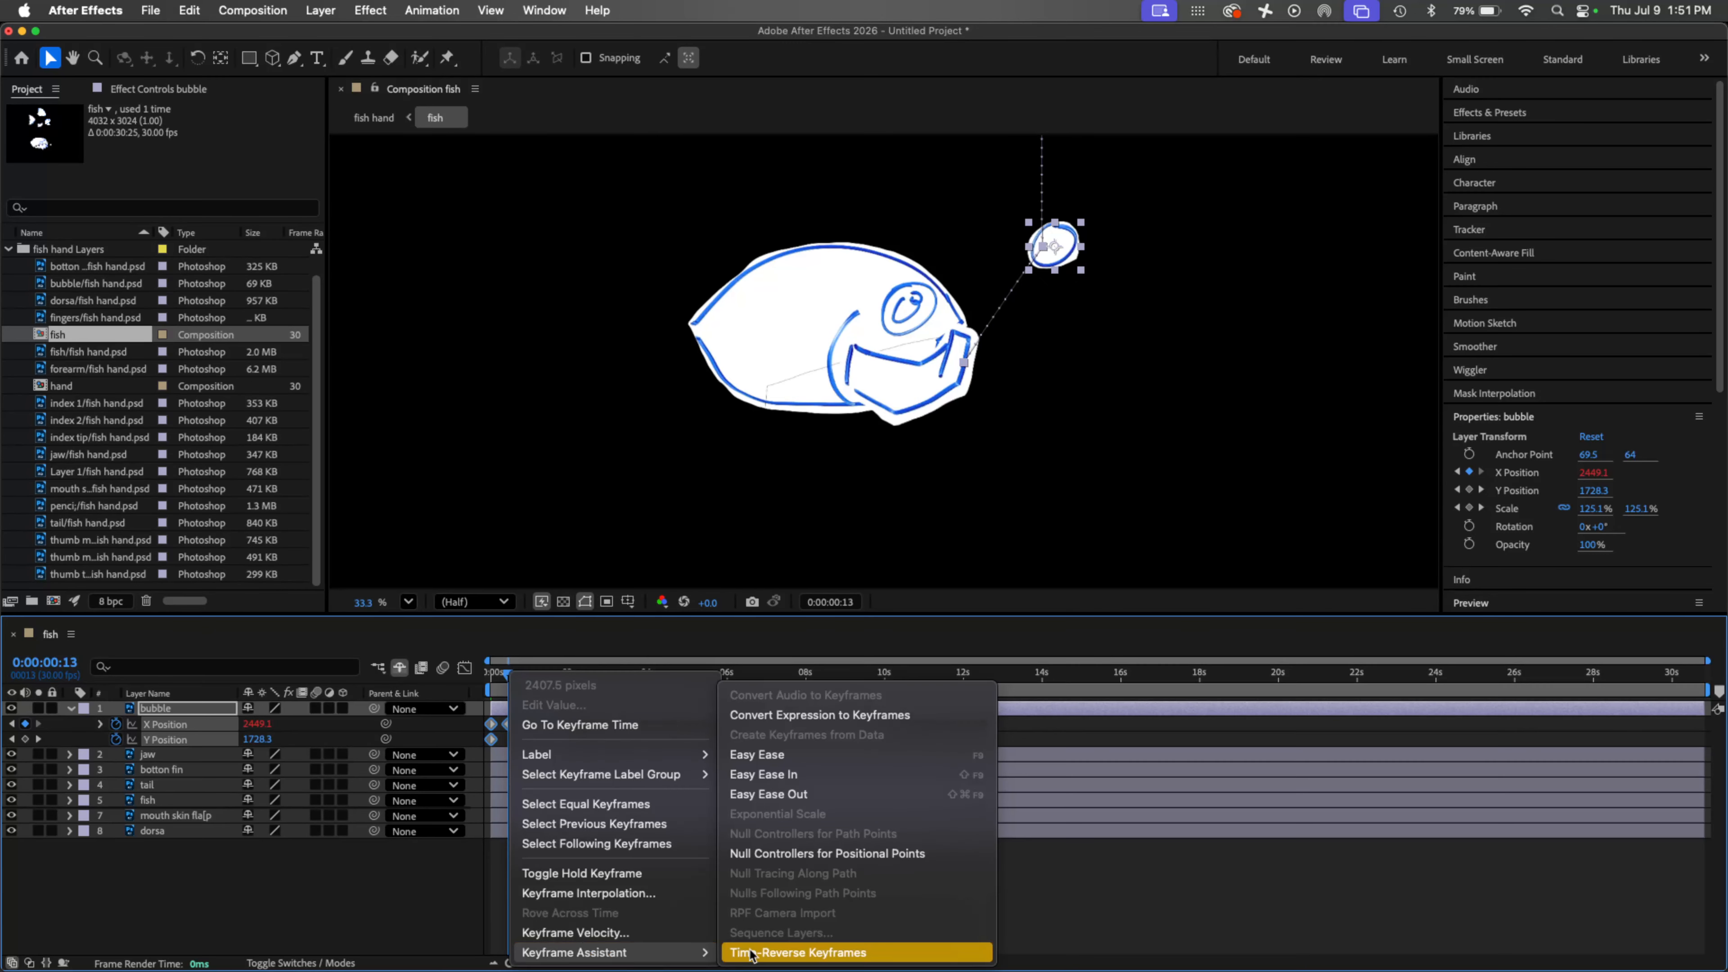
{"action": "left_click", "coordinate": [811, 753]}
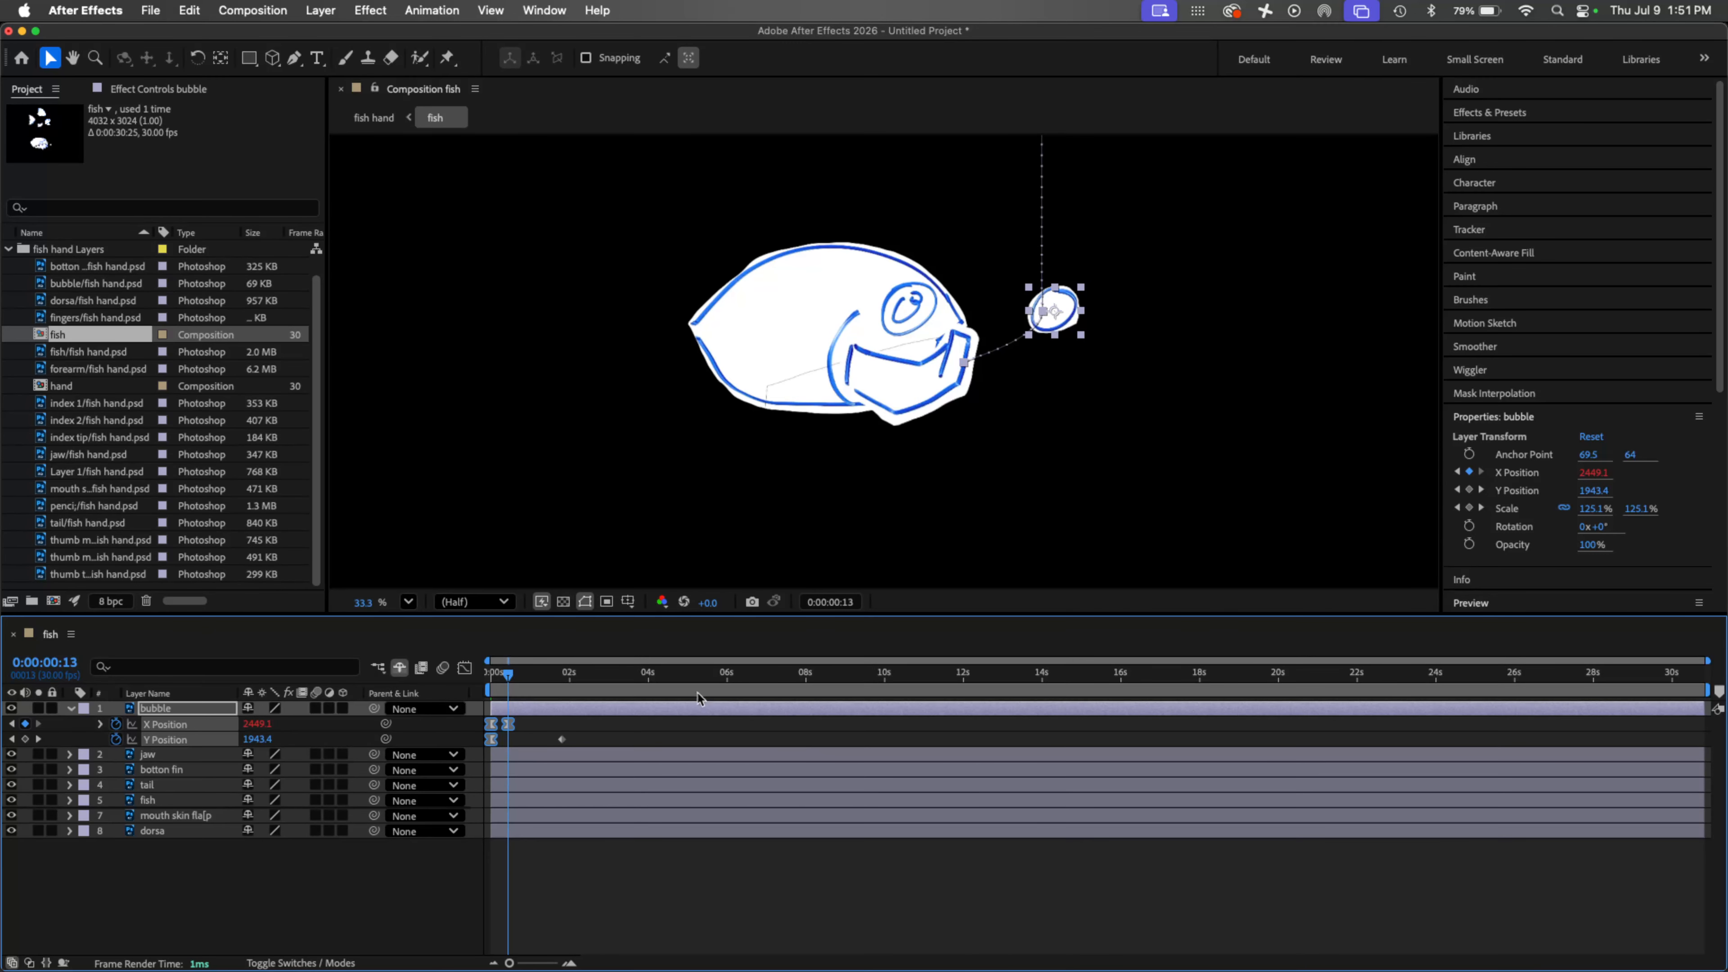
{"action": "left_click_drag", "start_coordinate": [515, 675], "coordinate": [490, 677]}
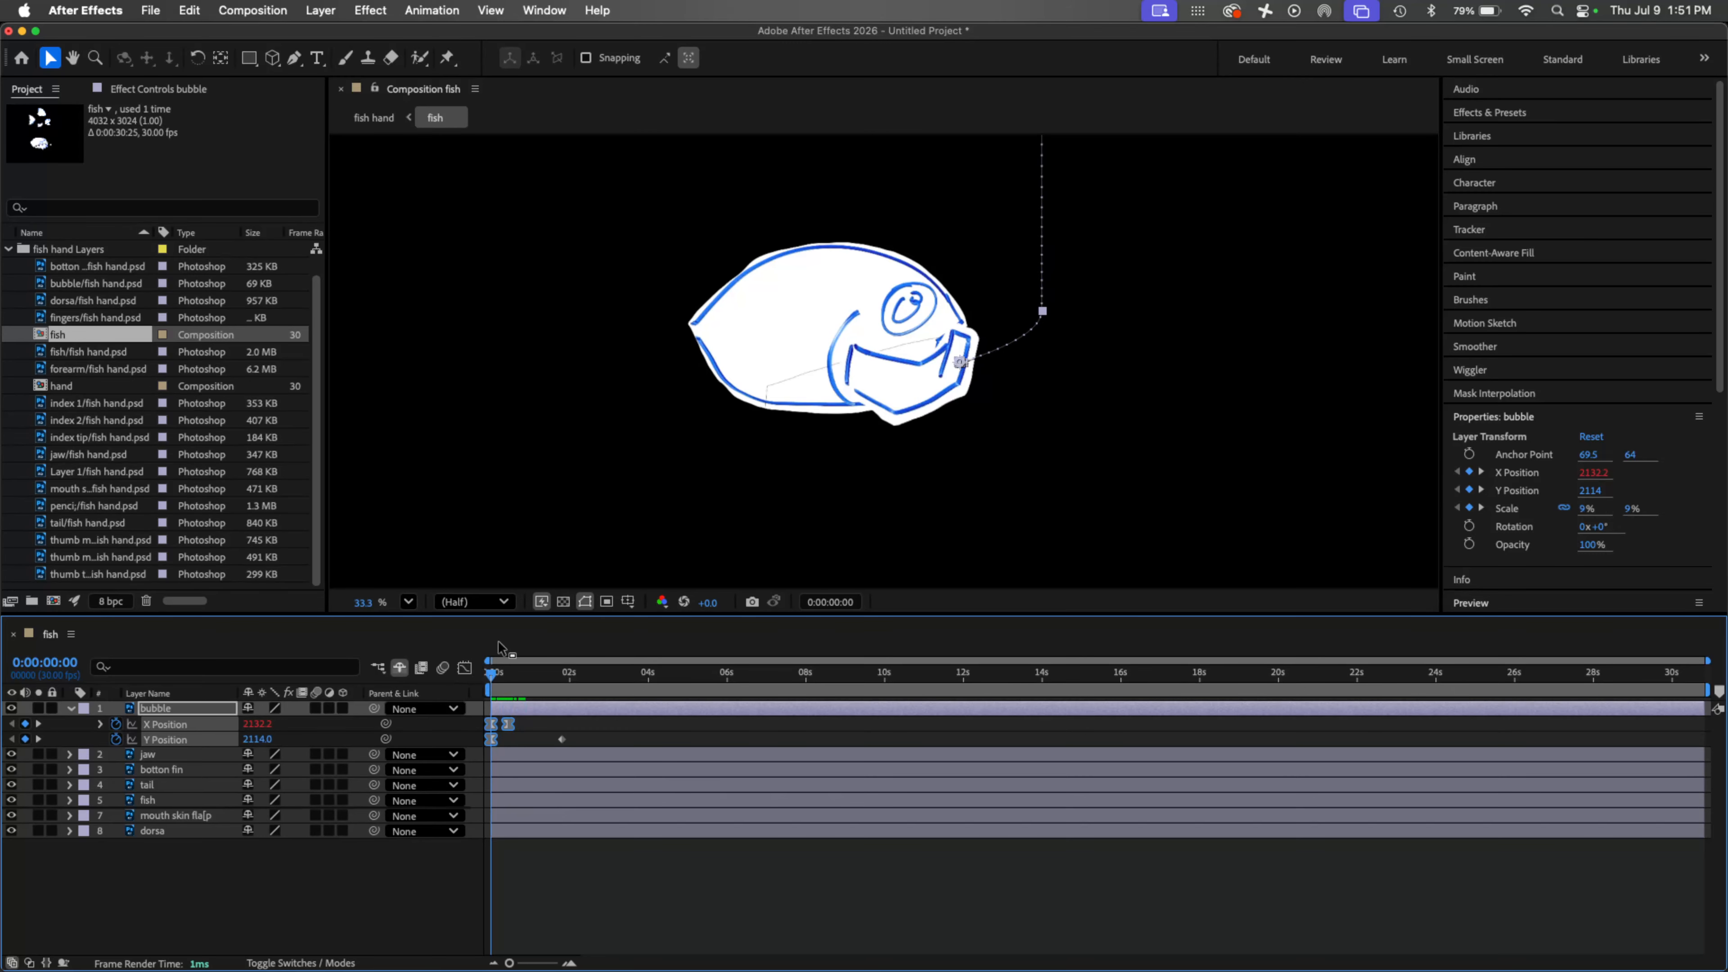
{"action": "left_click", "coordinate": [596, 721]}
{"action": "left_click_drag", "start_coordinate": [509, 723], "coordinate": [519, 723]}
Step: Edit the bend point of the bubble's motion path with a Pen tool, adding a matching Y Position keyframe and nudging the point slightly
{"action": "left_click_drag", "start_coordinate": [294, 57], "coordinate": [370, 128]}
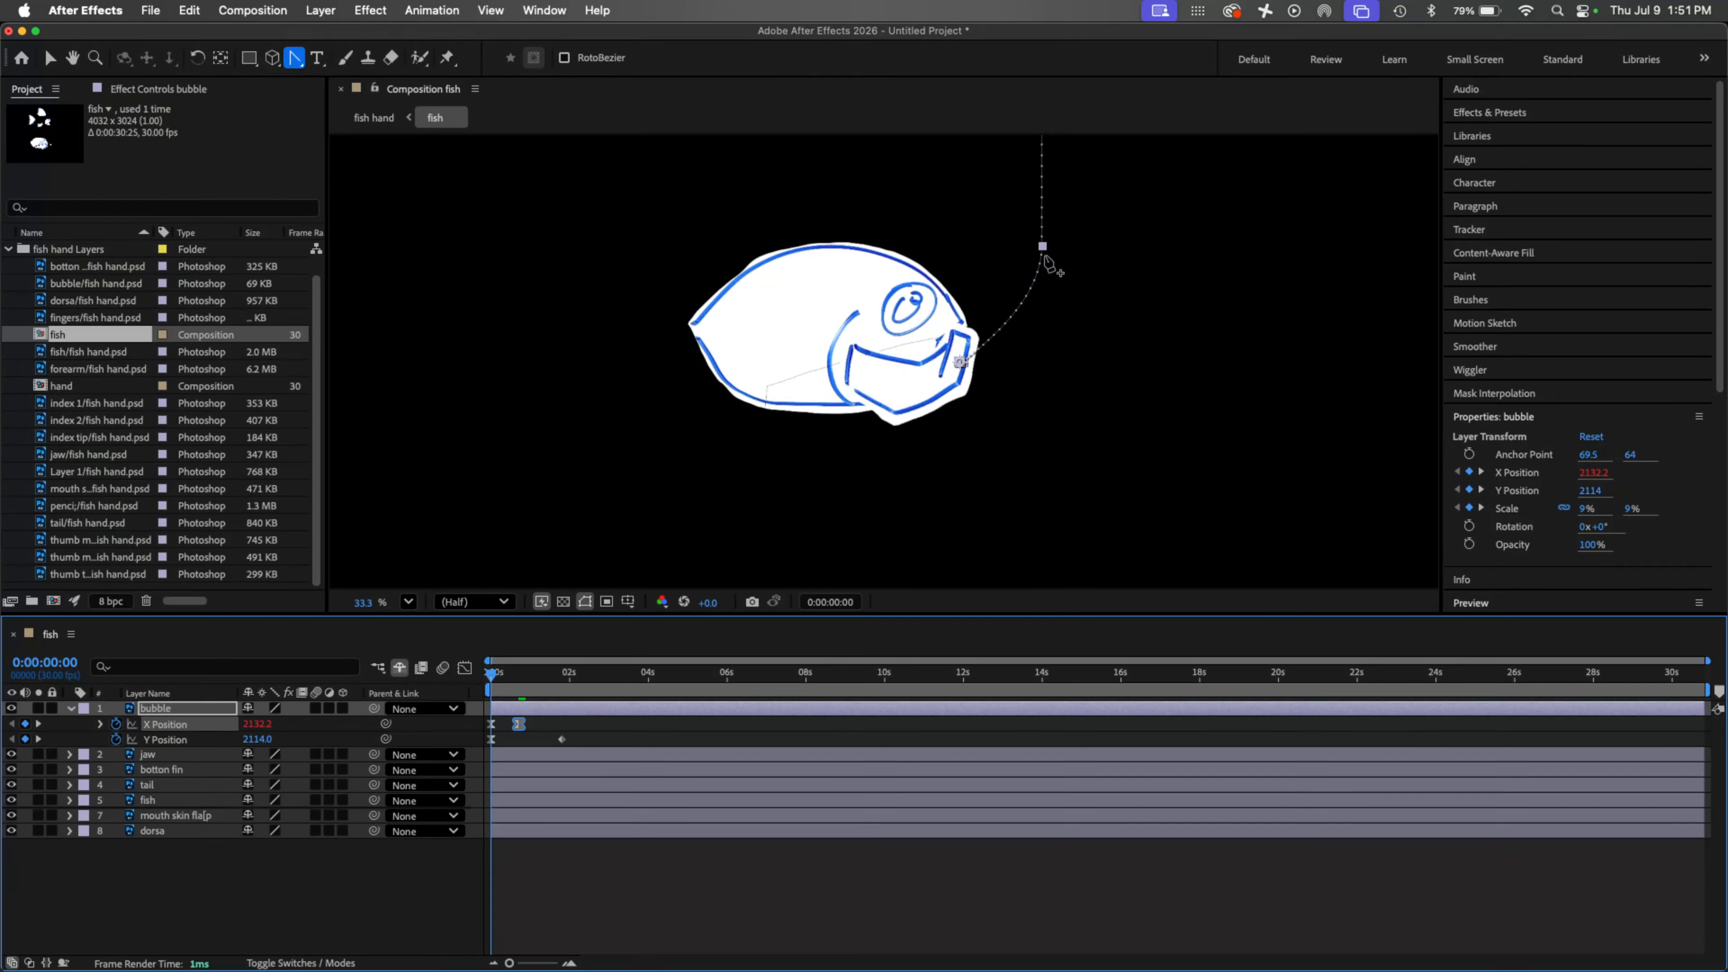
{"action": "left_click", "coordinate": [1043, 249]}
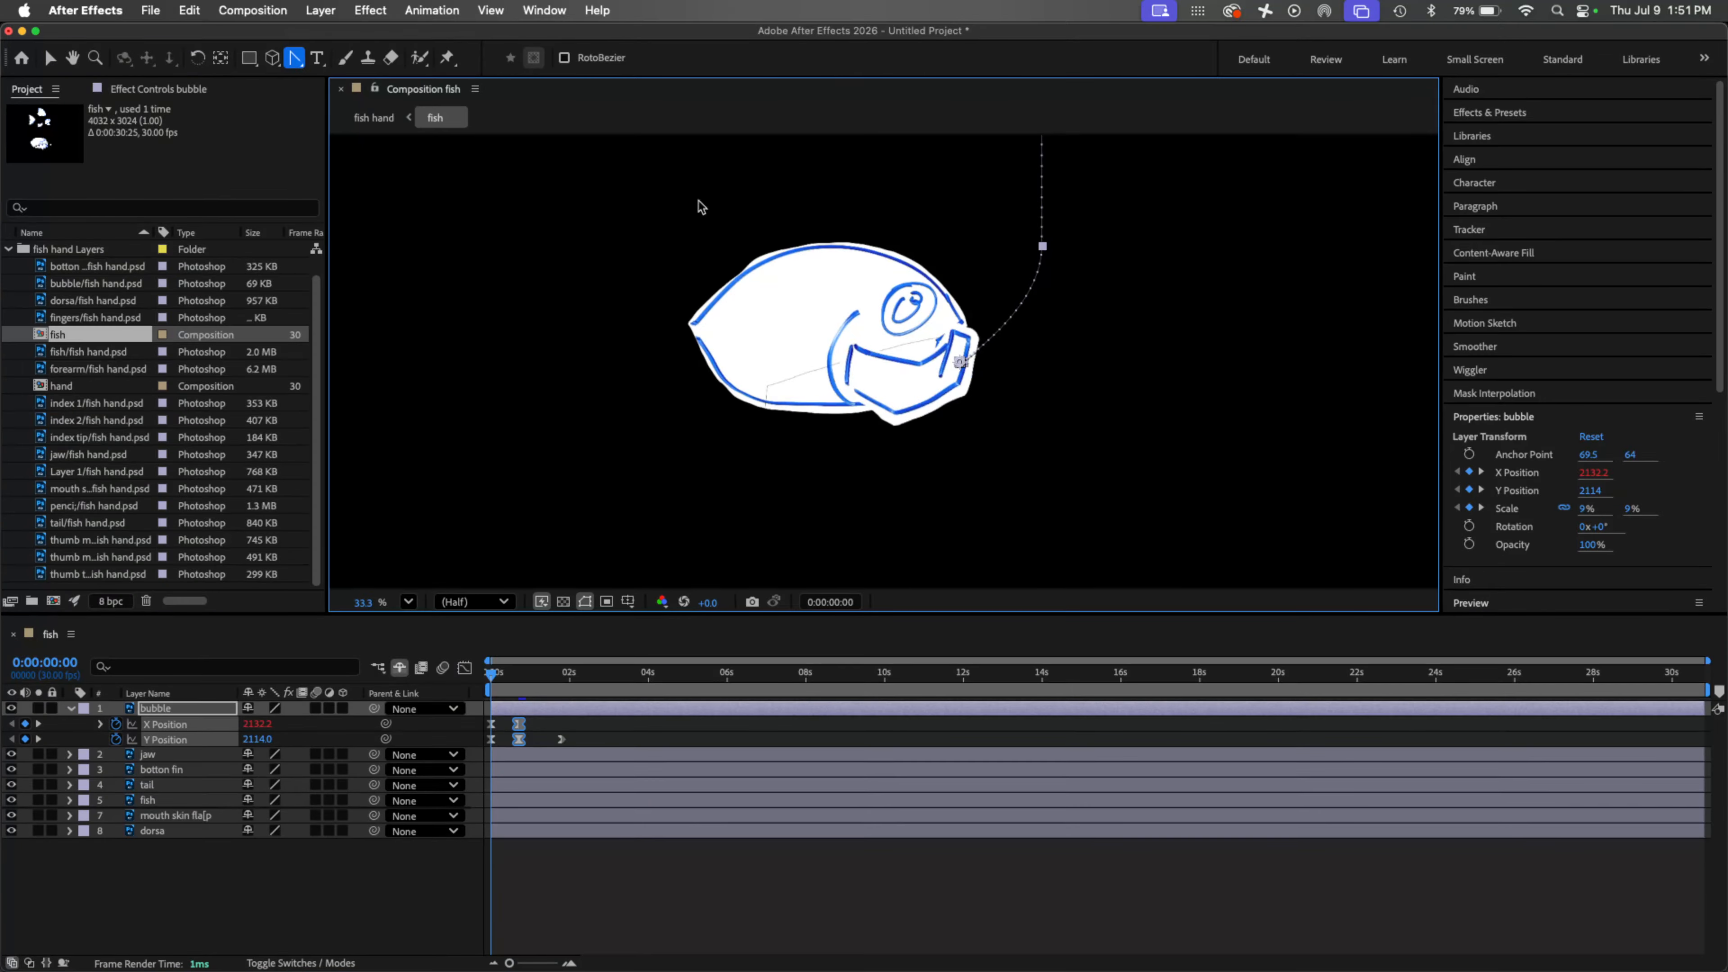
{"action": "left_click_drag", "start_coordinate": [1040, 248], "coordinate": [1044, 255]}
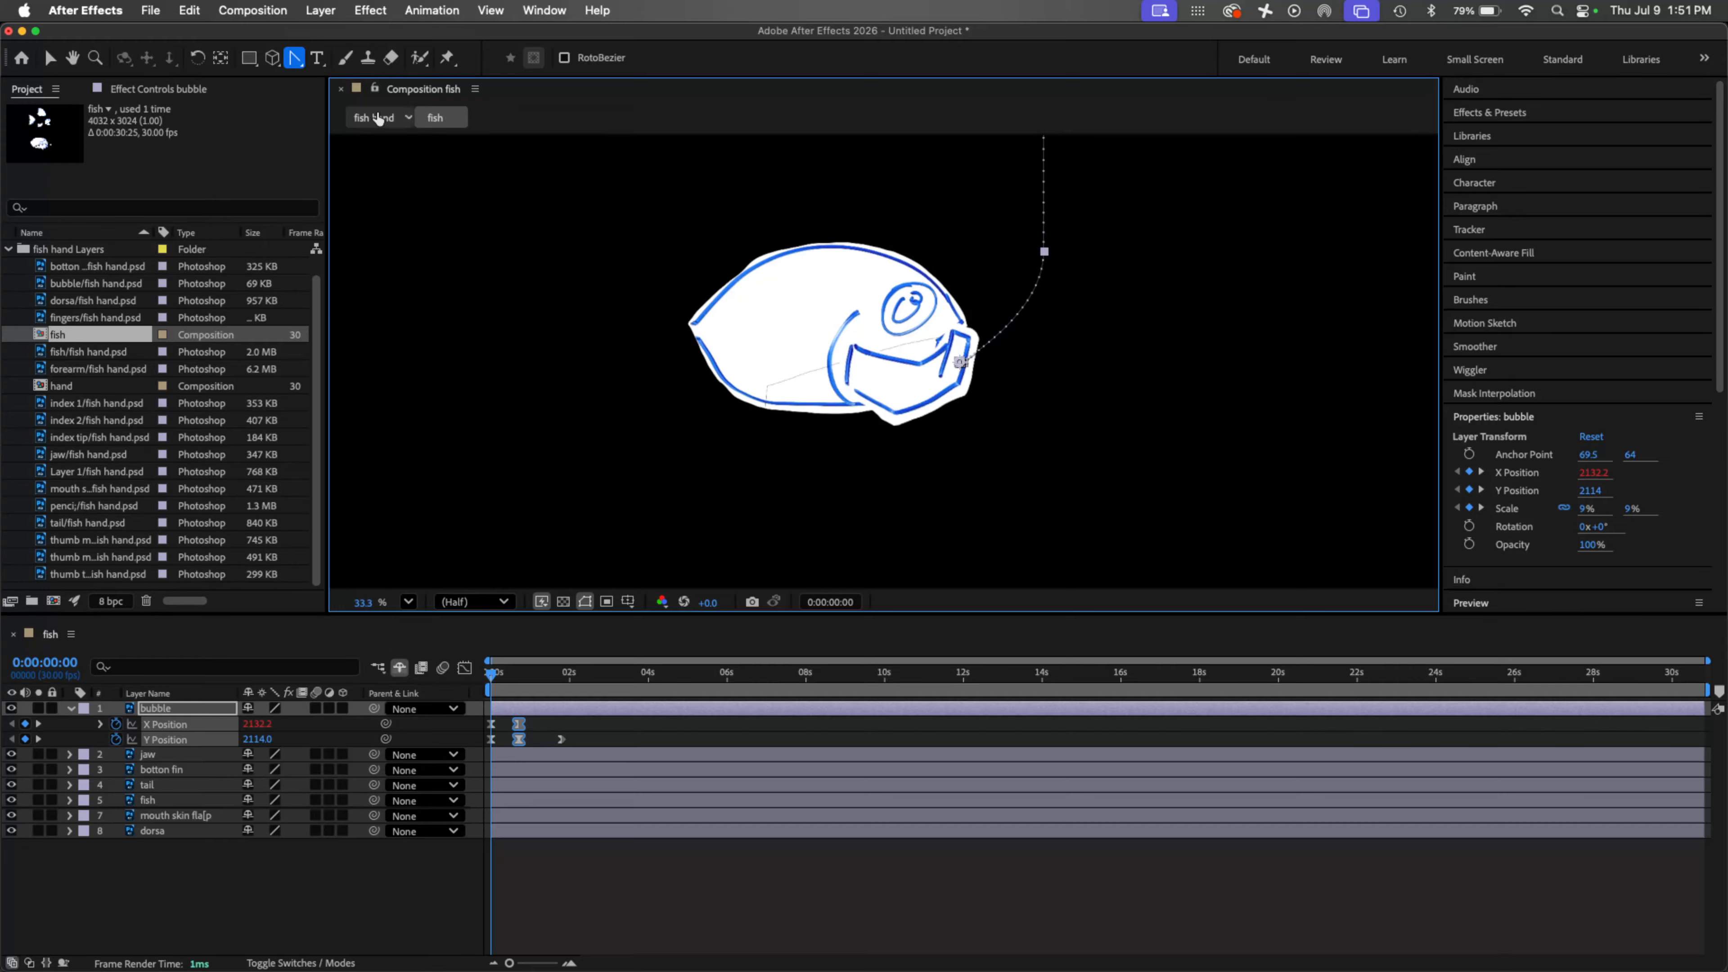
Step: Shift the motion path's bend point slightly farther from the fish and preview the bubble's motion
{"action": "left_click", "coordinate": [294, 58]}
{"action": "left_click", "coordinate": [598, 727]}
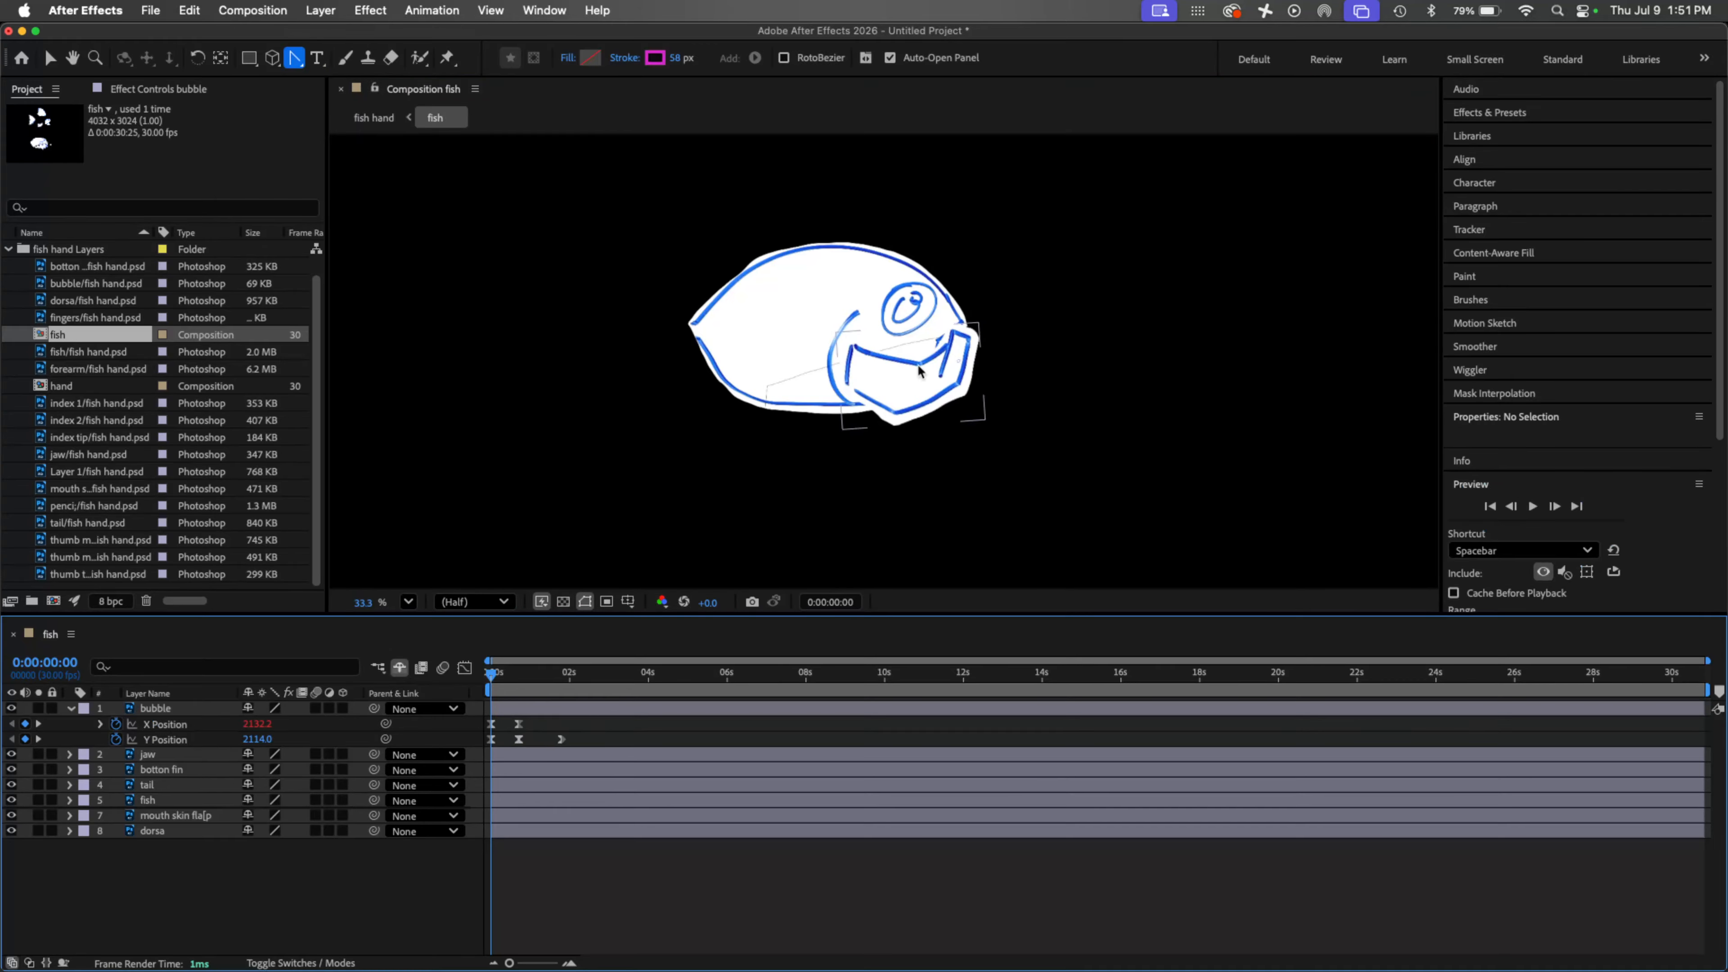
{"action": "left_click", "coordinate": [519, 724]}
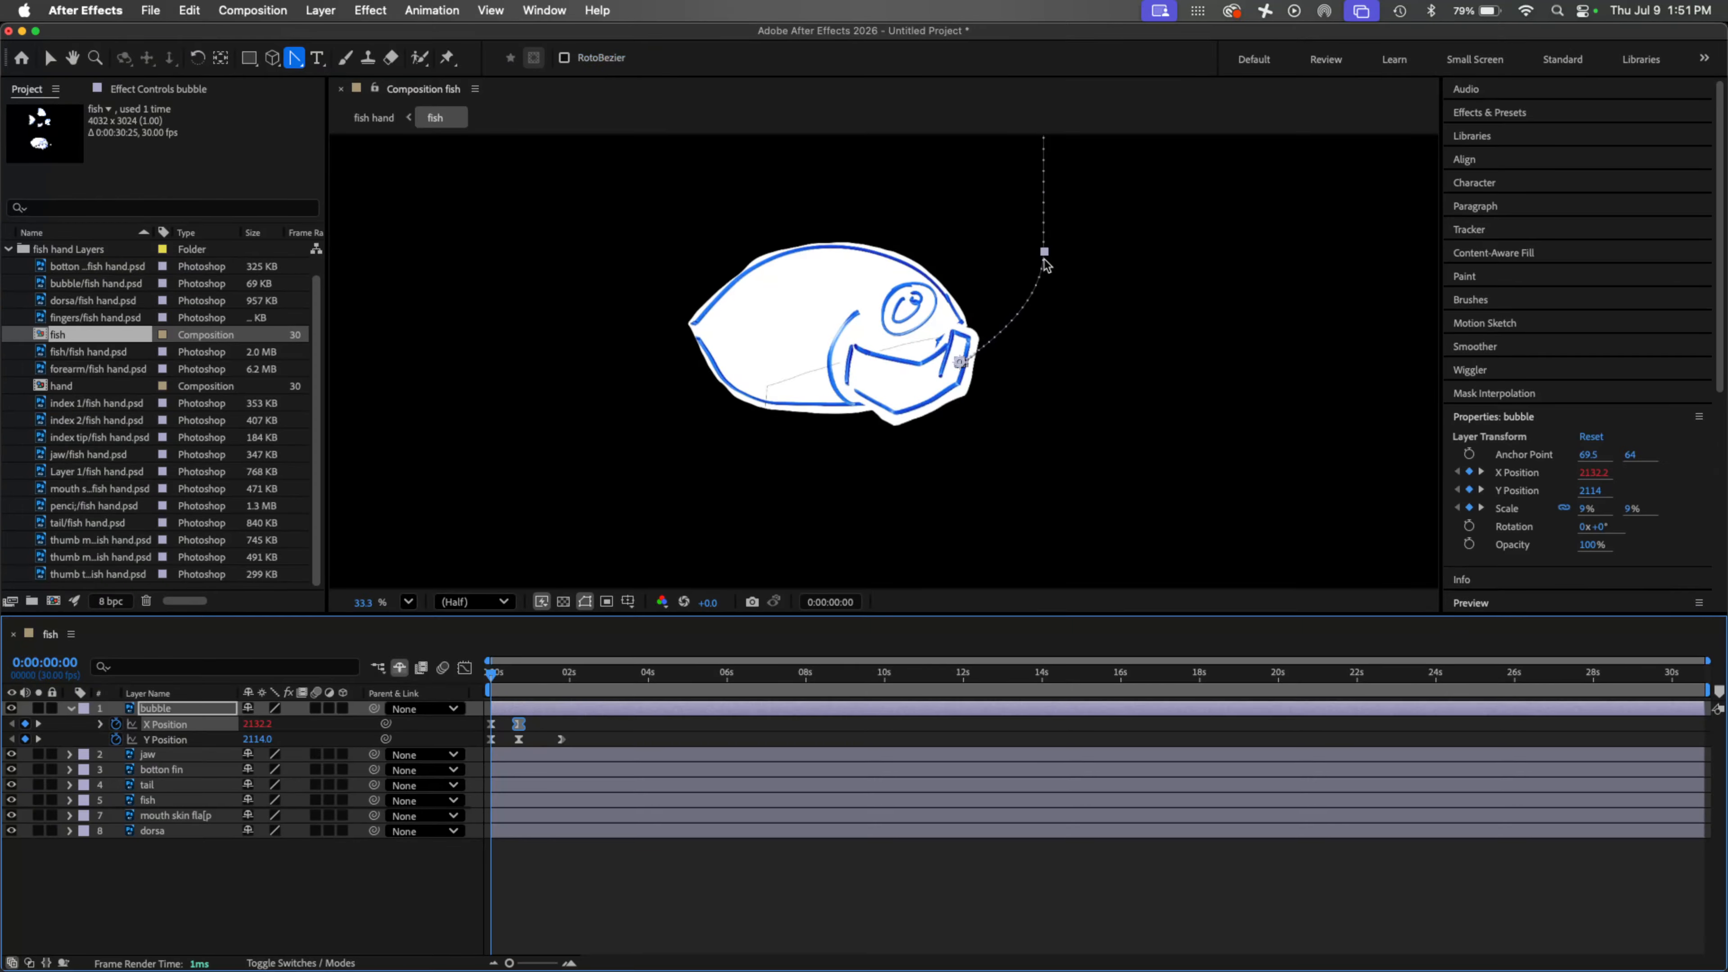
{"action": "left_click_drag", "start_coordinate": [1045, 254], "coordinate": [1050, 255]}
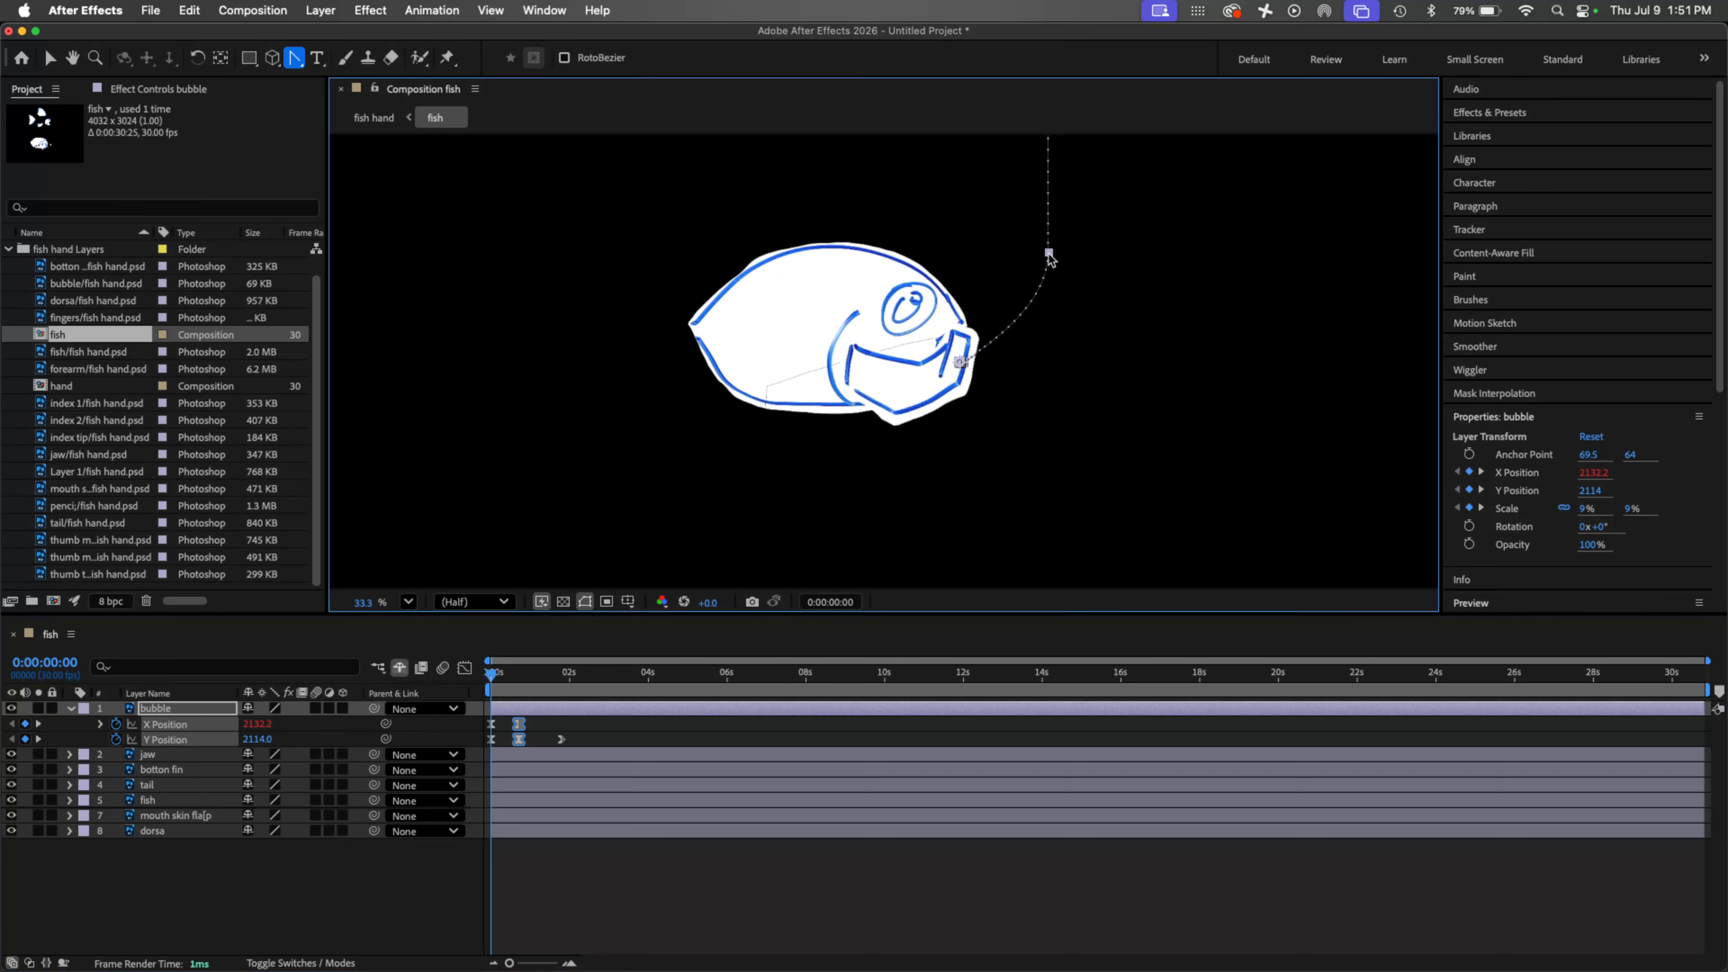
{"action": "left_click", "coordinate": [629, 749]}
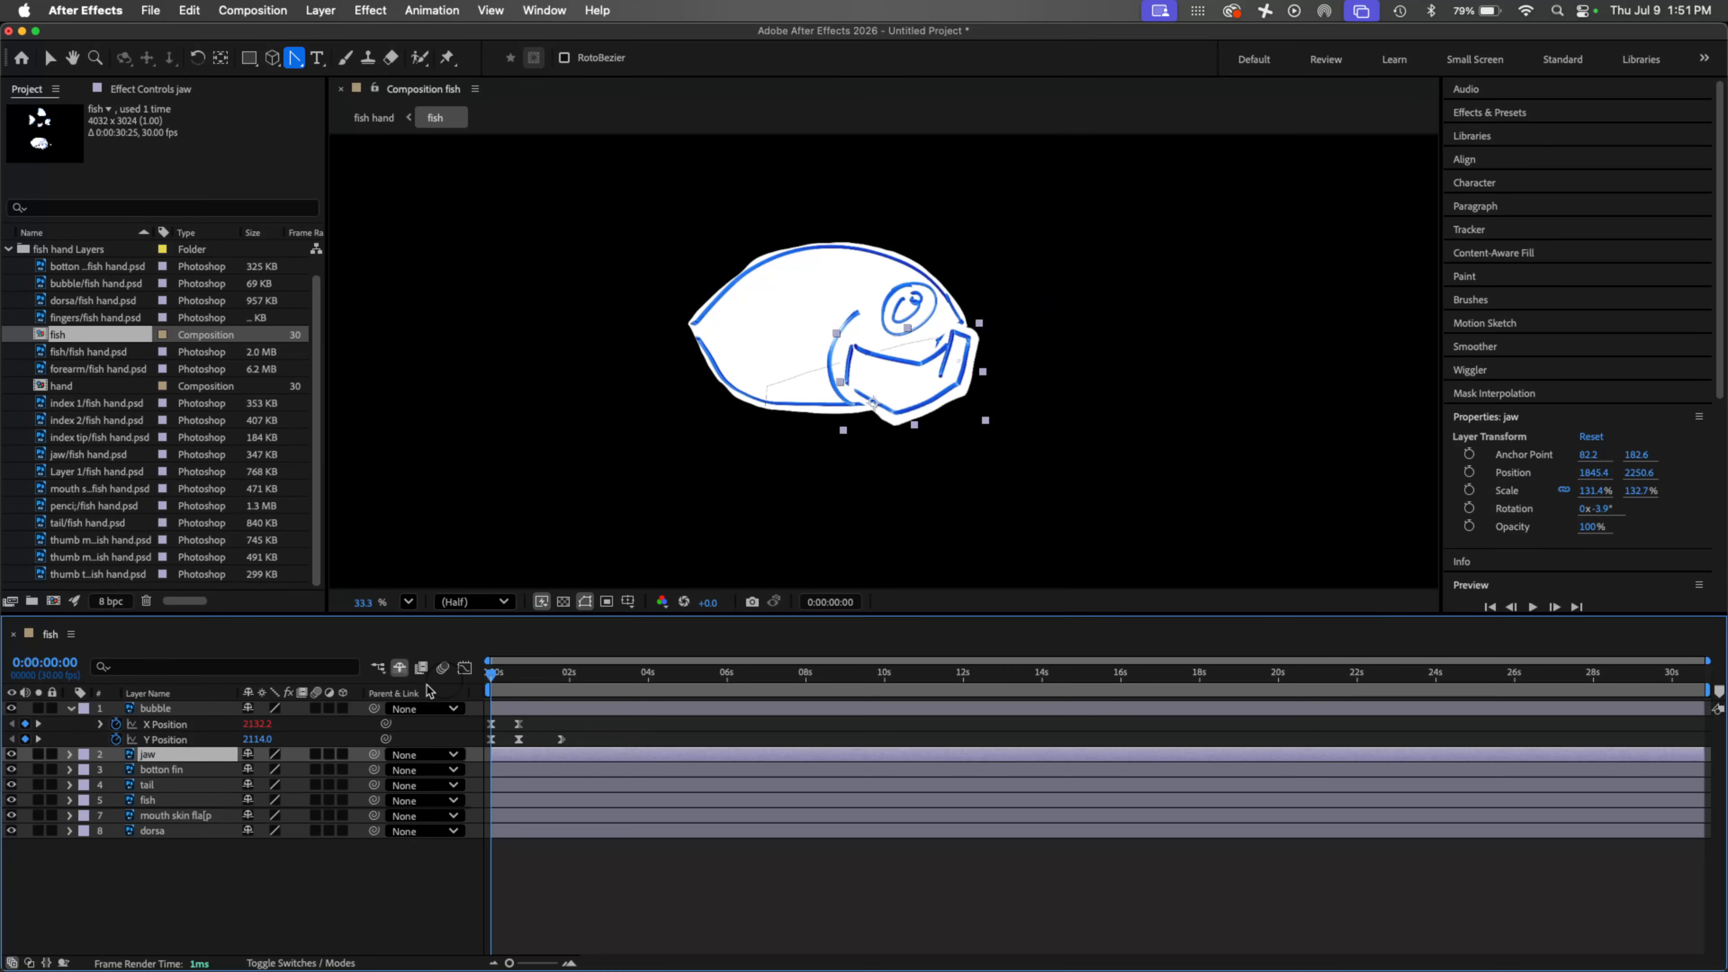
{"action": "key", "text": "space"}
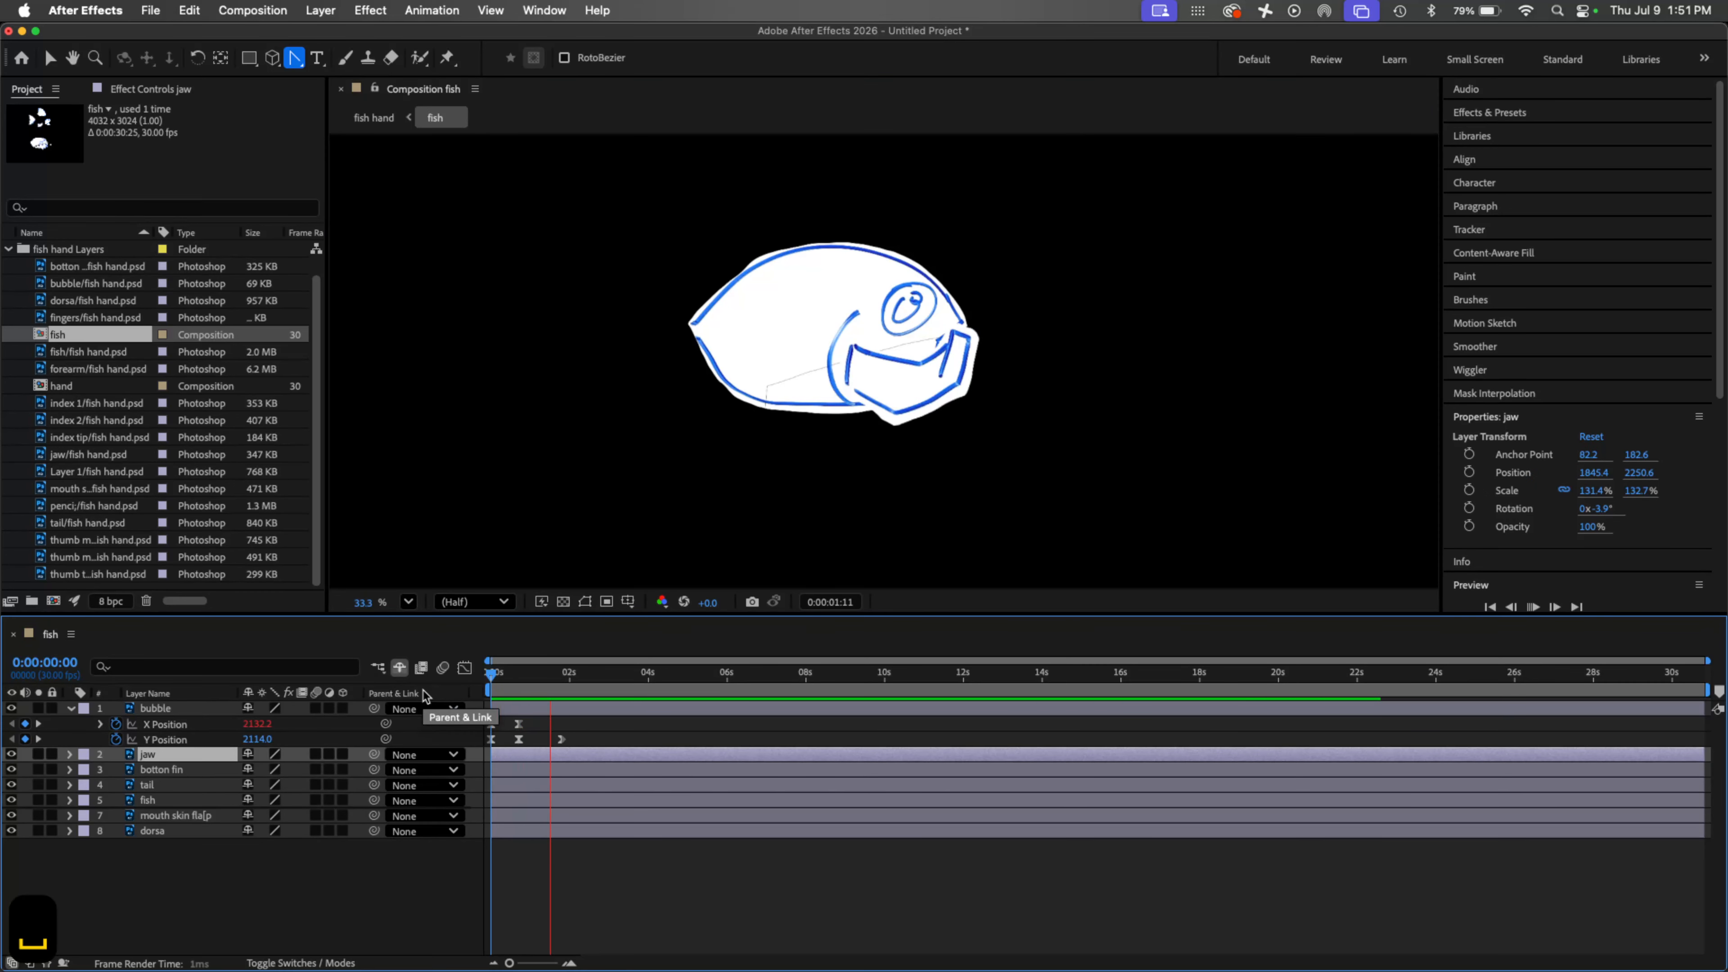
{"action": "key", "text": "space"}
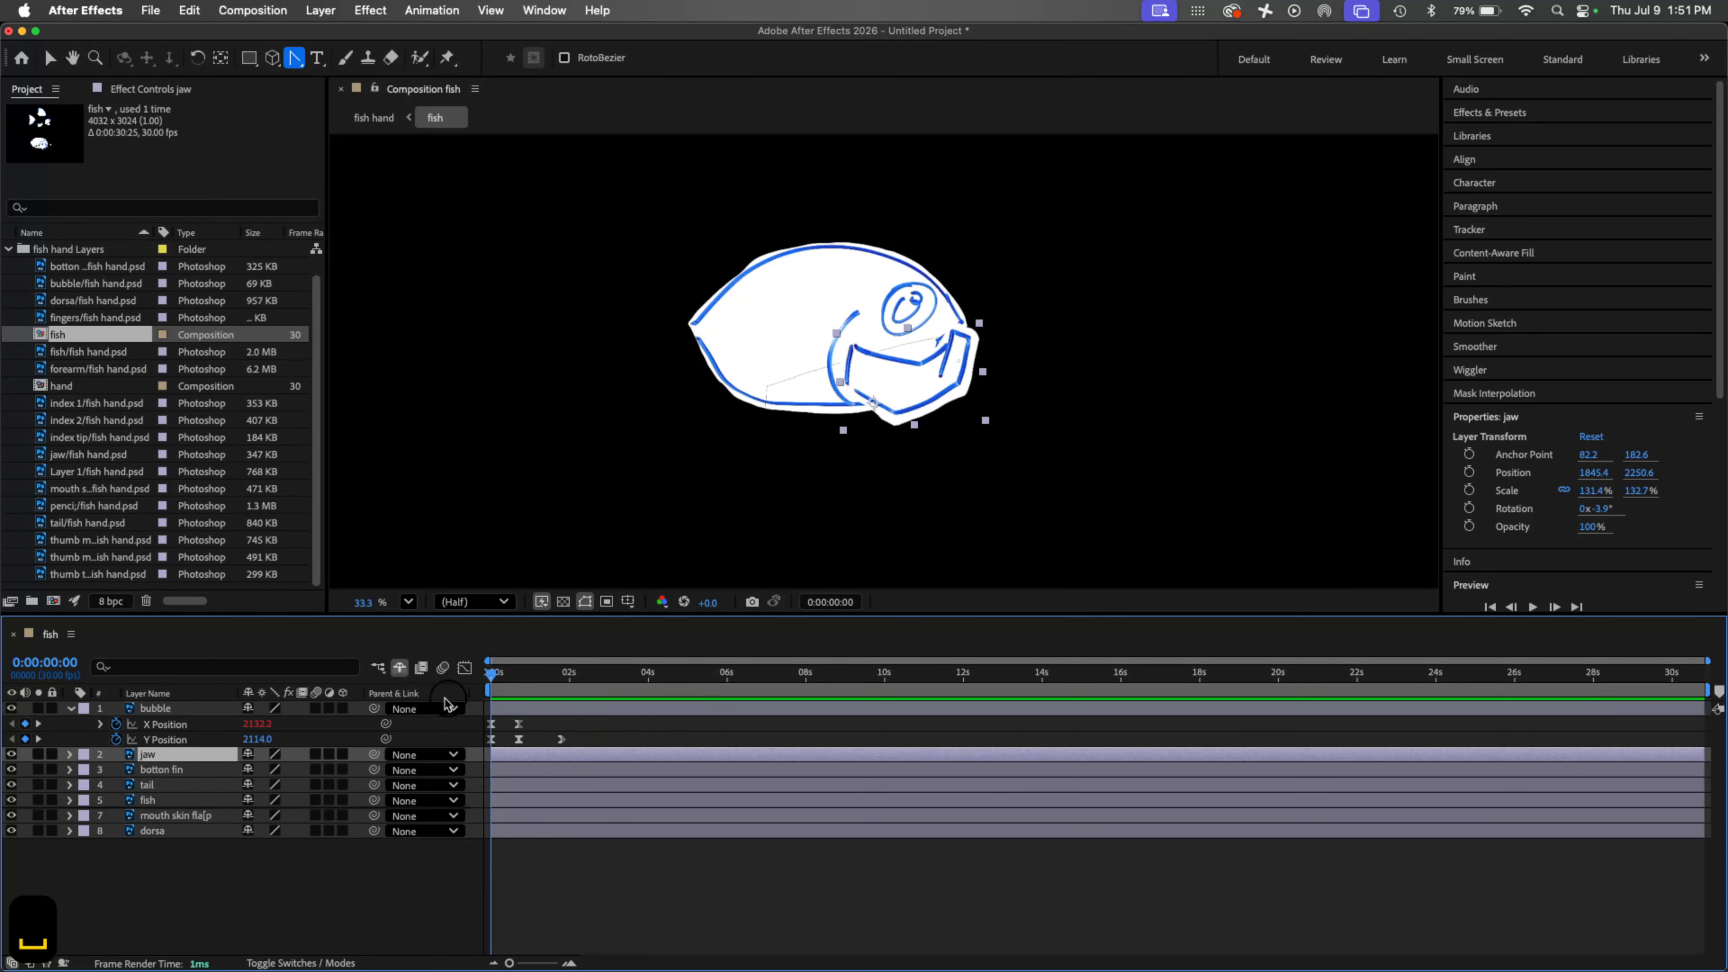
Step: Undo the accidental shift of the bubble layer and duplicate the layer seven times
{"action": "left_click", "coordinate": [528, 710]}
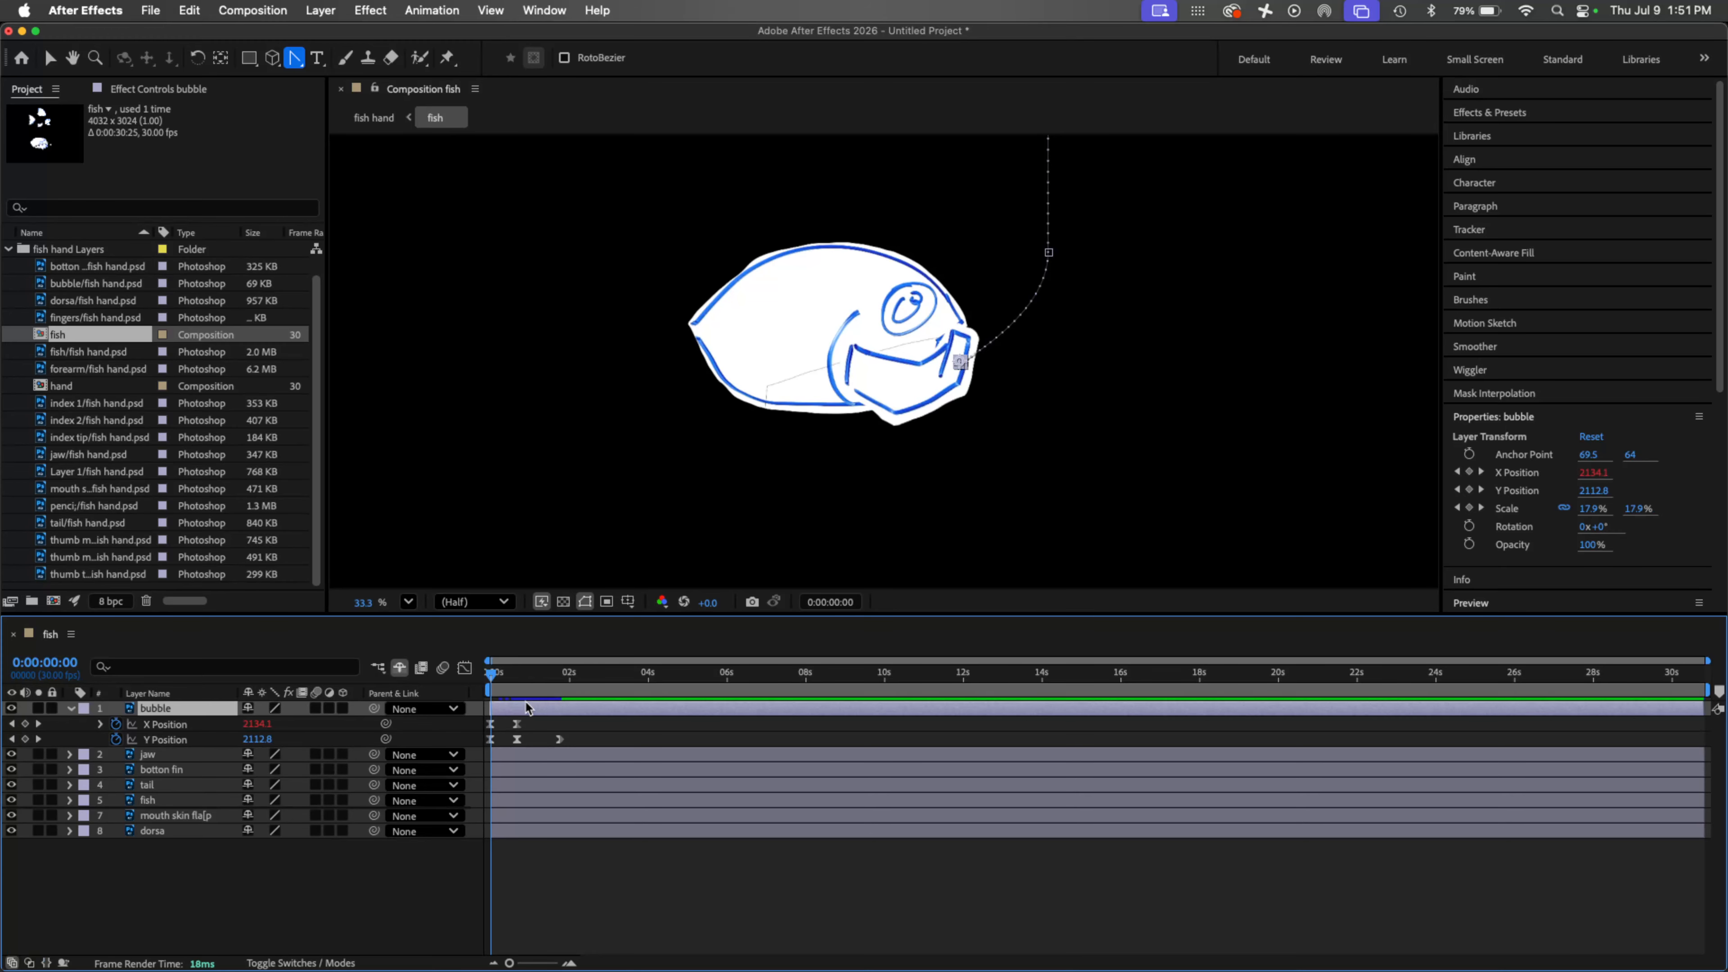
{"action": "key", "text": "super+z"}
{"action": "key", "text": "super+d"}
{"action": "key", "text": "super+d"}
{"action": "key", "text": "super+d"}
{"action": "key", "text": "super+d"}
{"action": "key", "text": "super+d"}
{"action": "key", "text": "super+d"}
{"action": "key", "text": "super+d"}
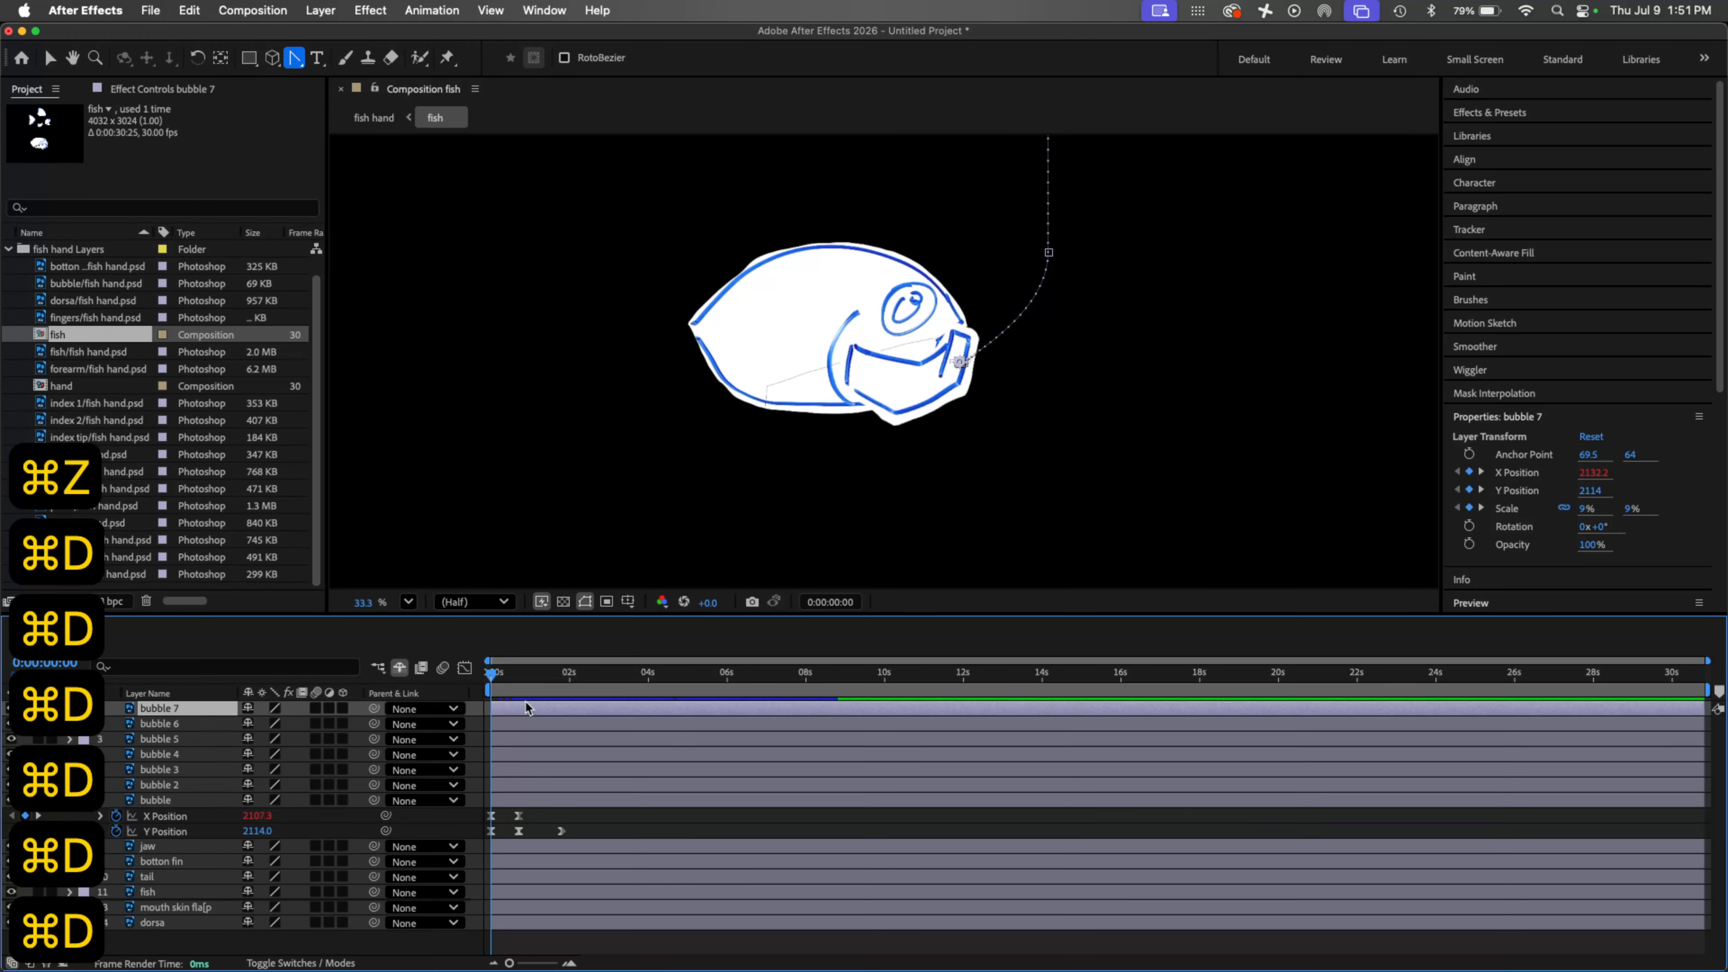
Step: Stagger the starts of all eight bubble layers about 0.75 seconds apart and preview the stream of bubbles
{"action": "left_click", "coordinate": [565, 817], "text": "shift"}
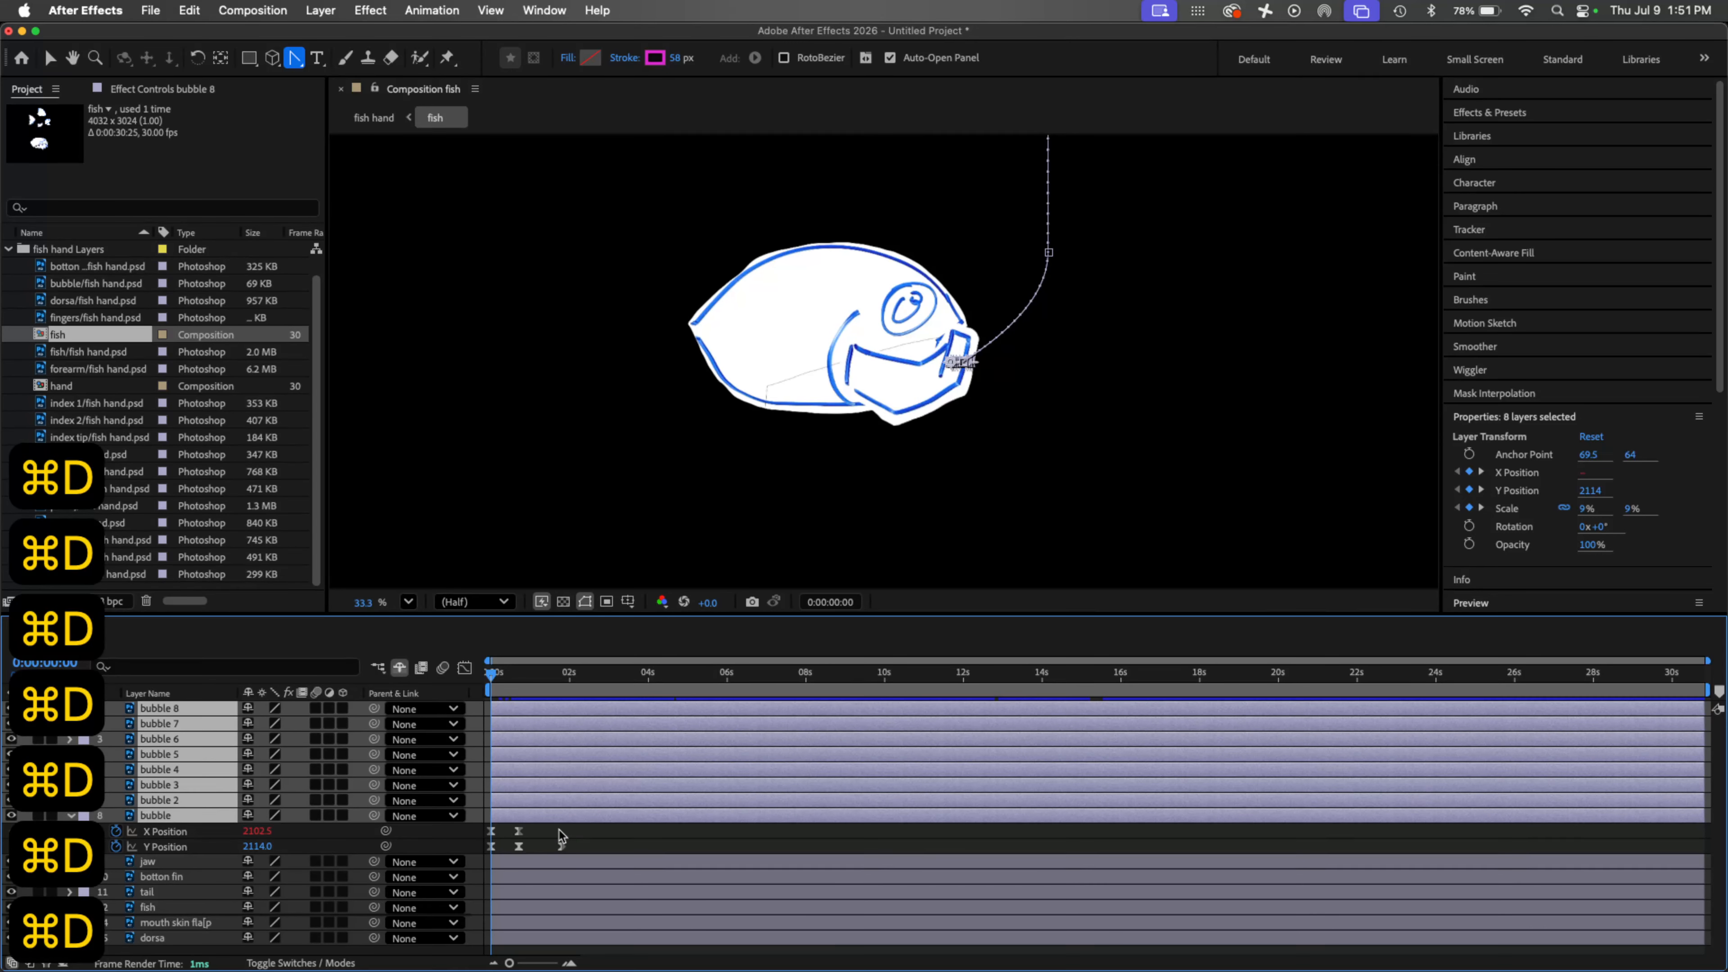
{"action": "left_click_drag", "start_coordinate": [566, 703], "coordinate": [756, 694]}
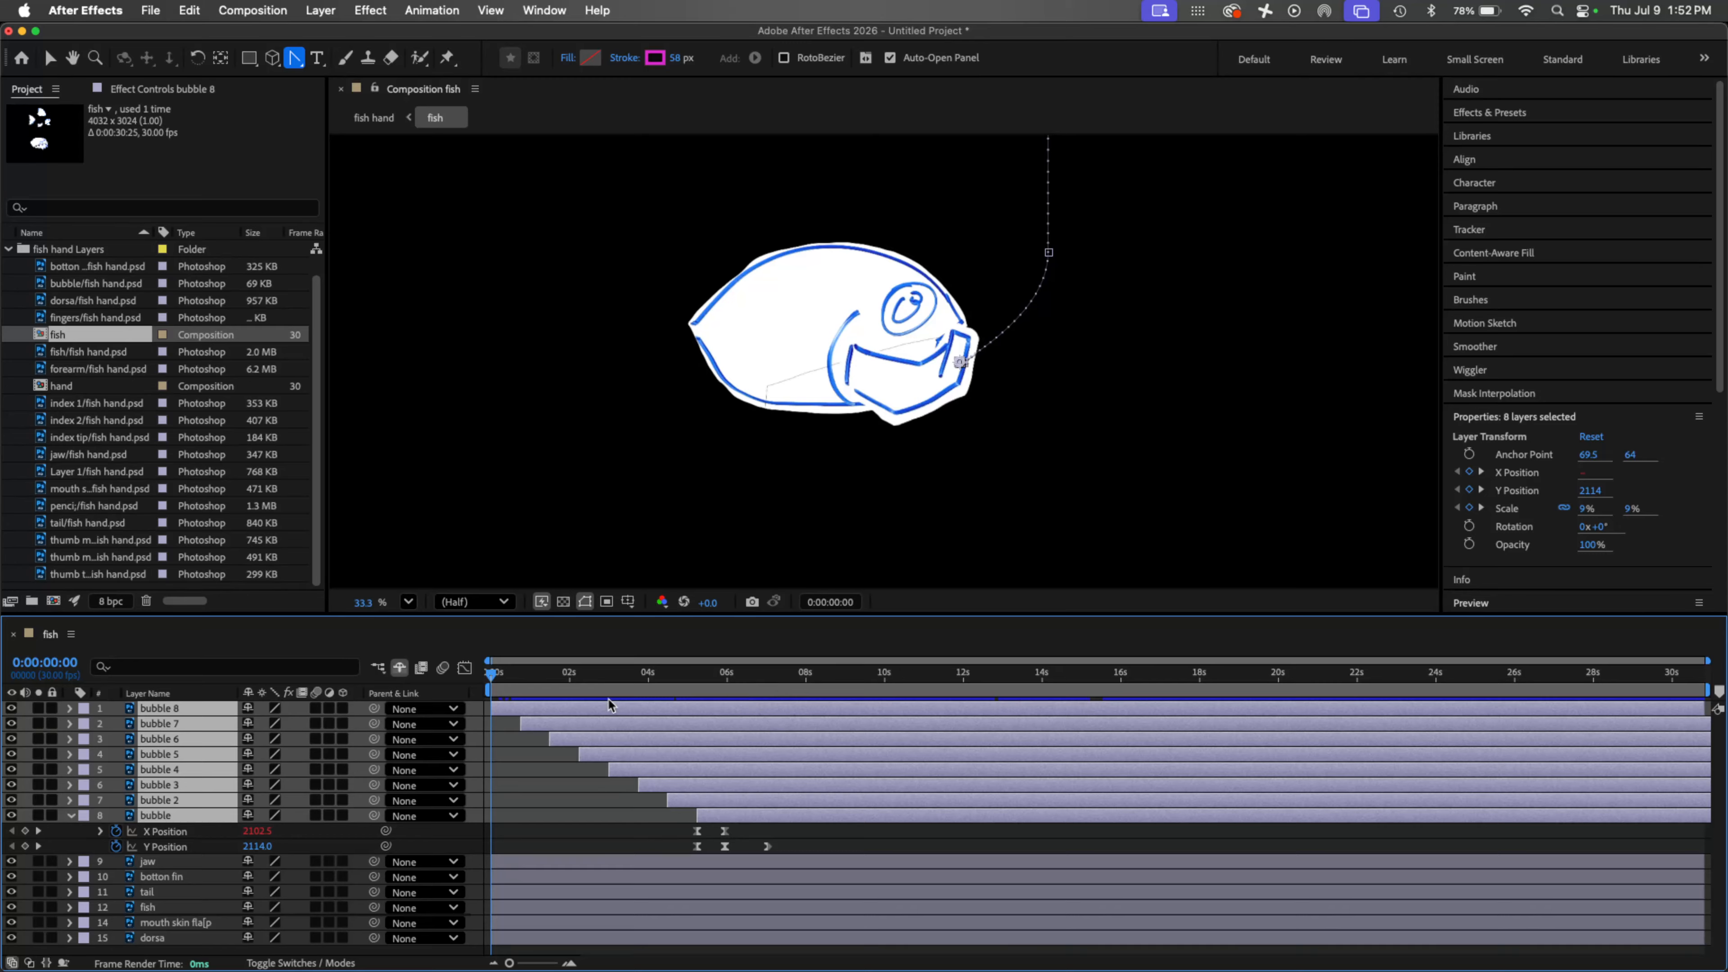
{"action": "key", "text": "space"}
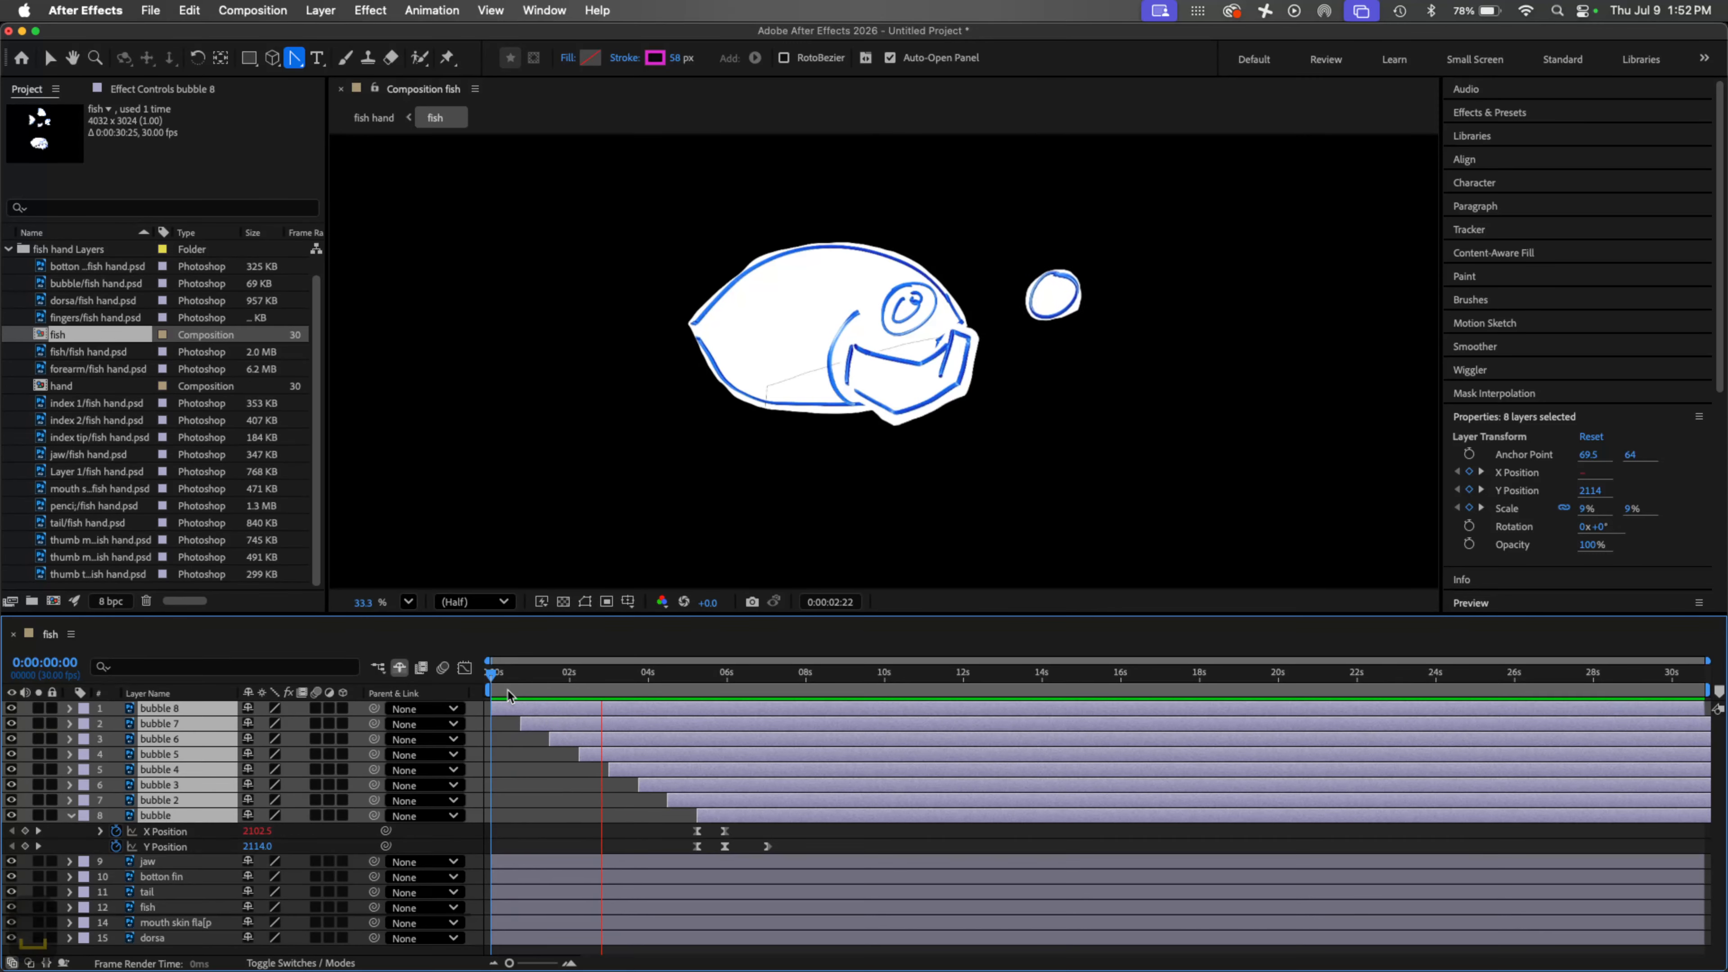
Step: Stop the preview and add a Rotation keyframe to the jaw layer at frame 1
{"action": "key", "text": "space"}
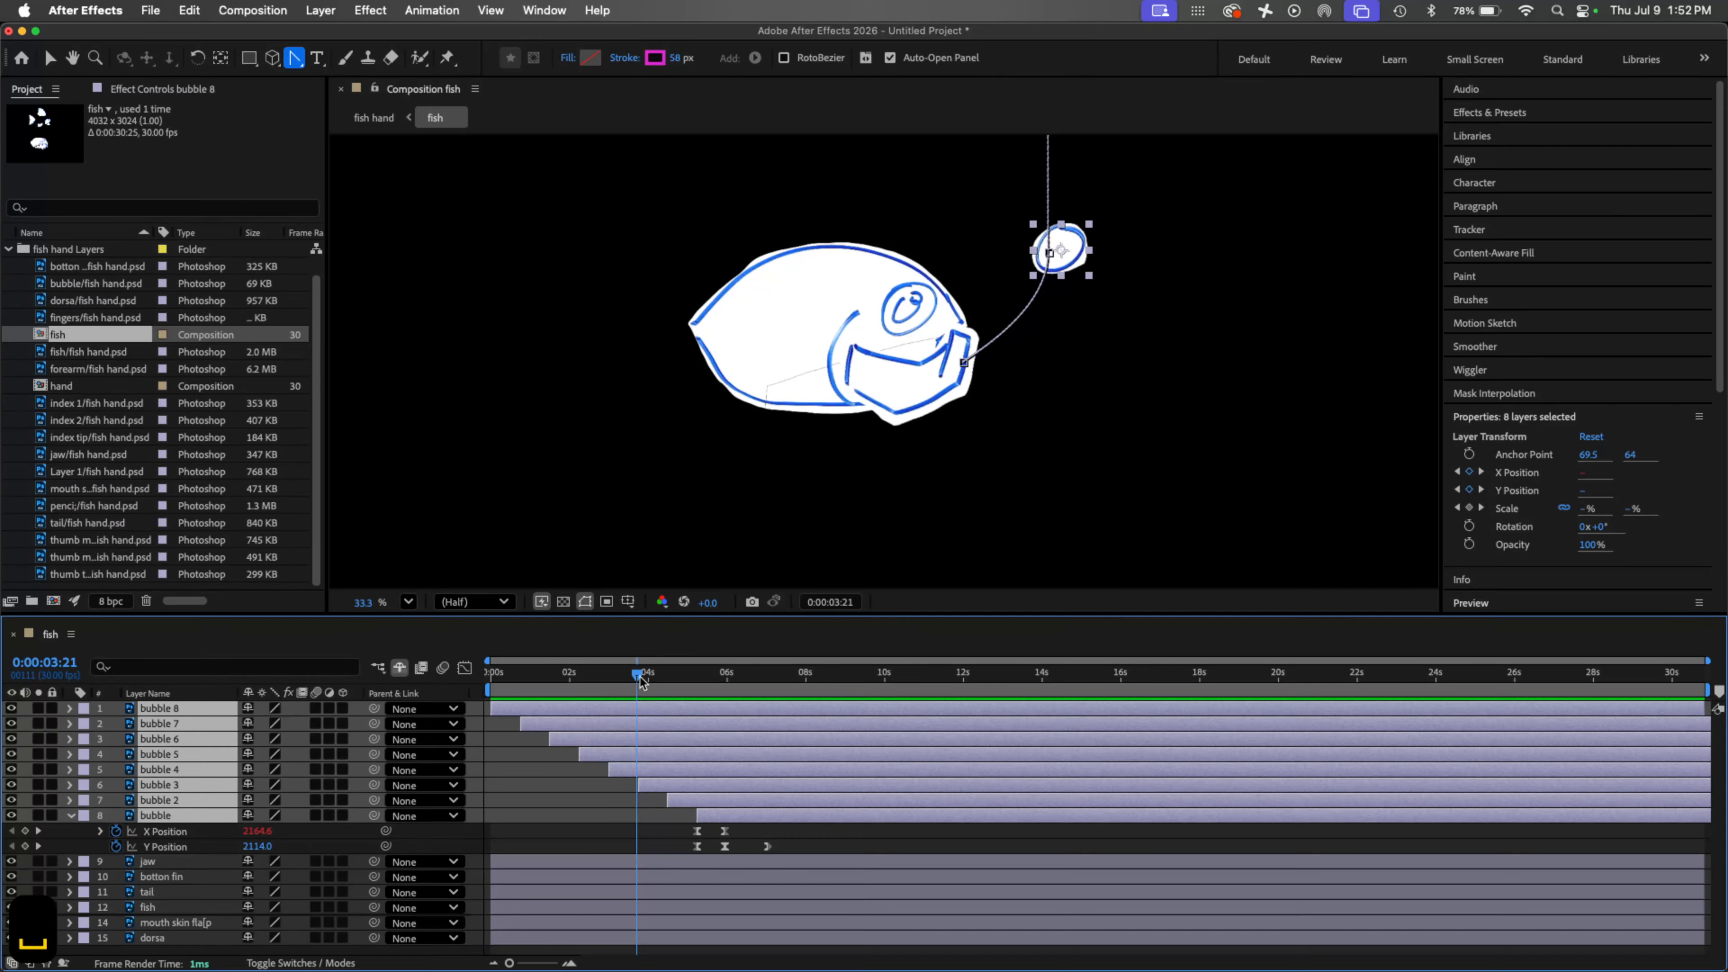
{"action": "left_click", "coordinate": [167, 864]}
{"action": "left_click_drag", "start_coordinate": [496, 672], "coordinate": [495, 679]}
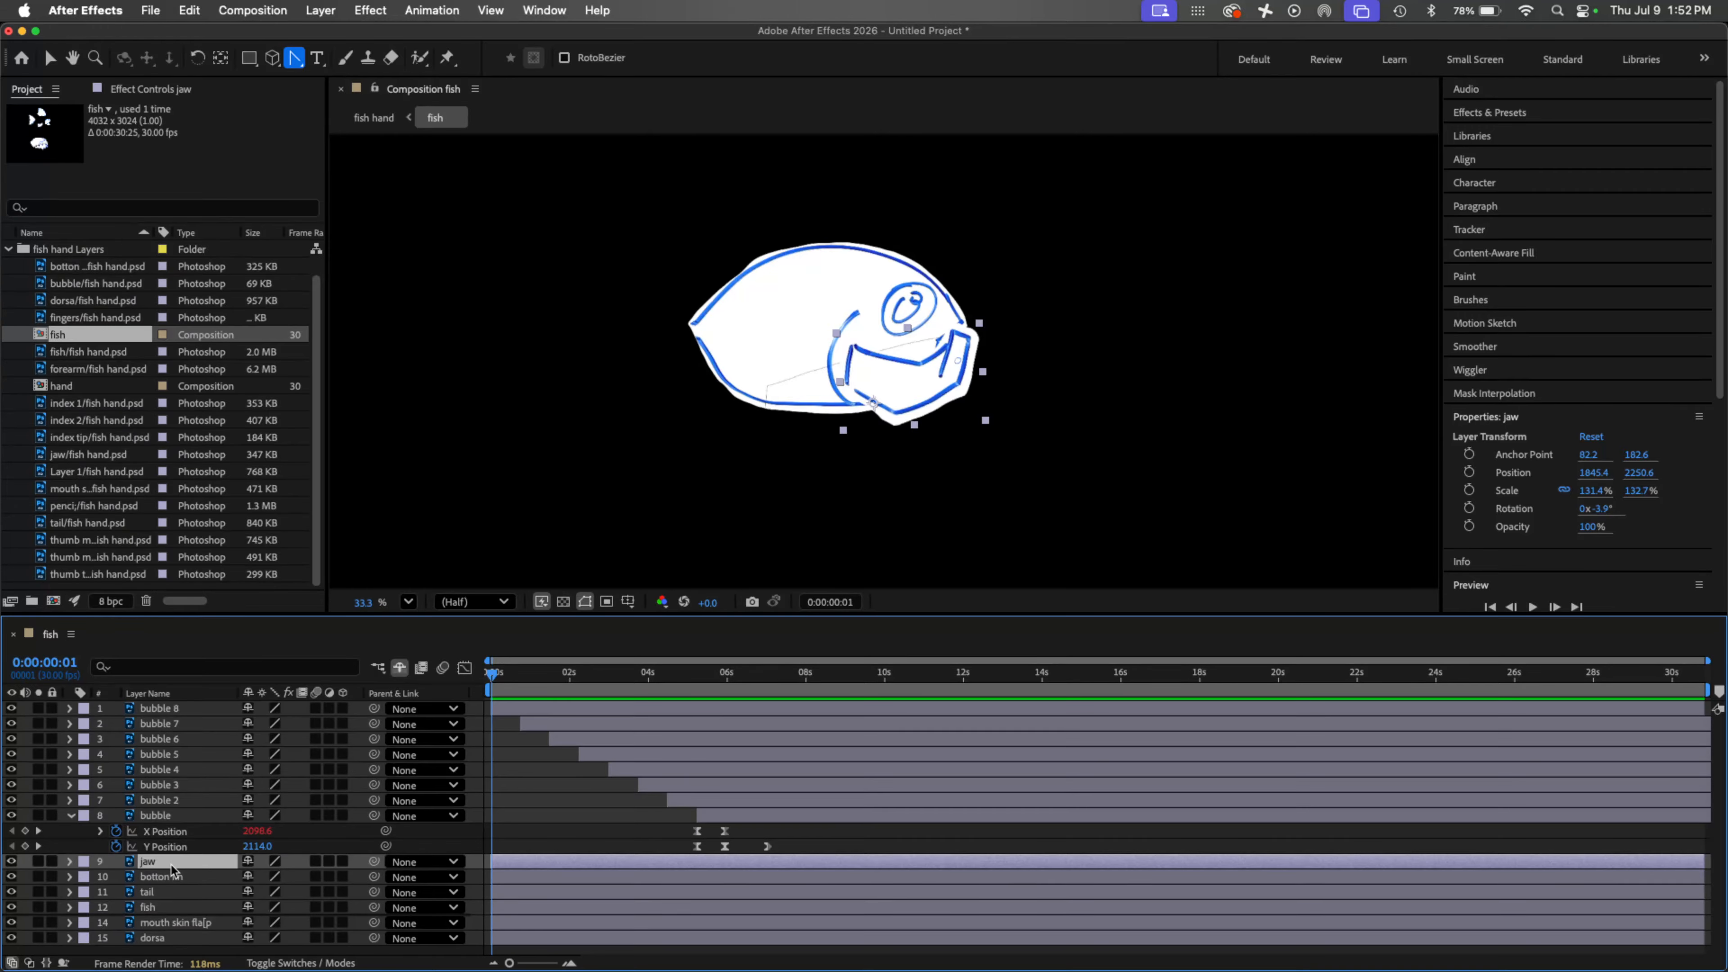
{"action": "key", "text": "r"}
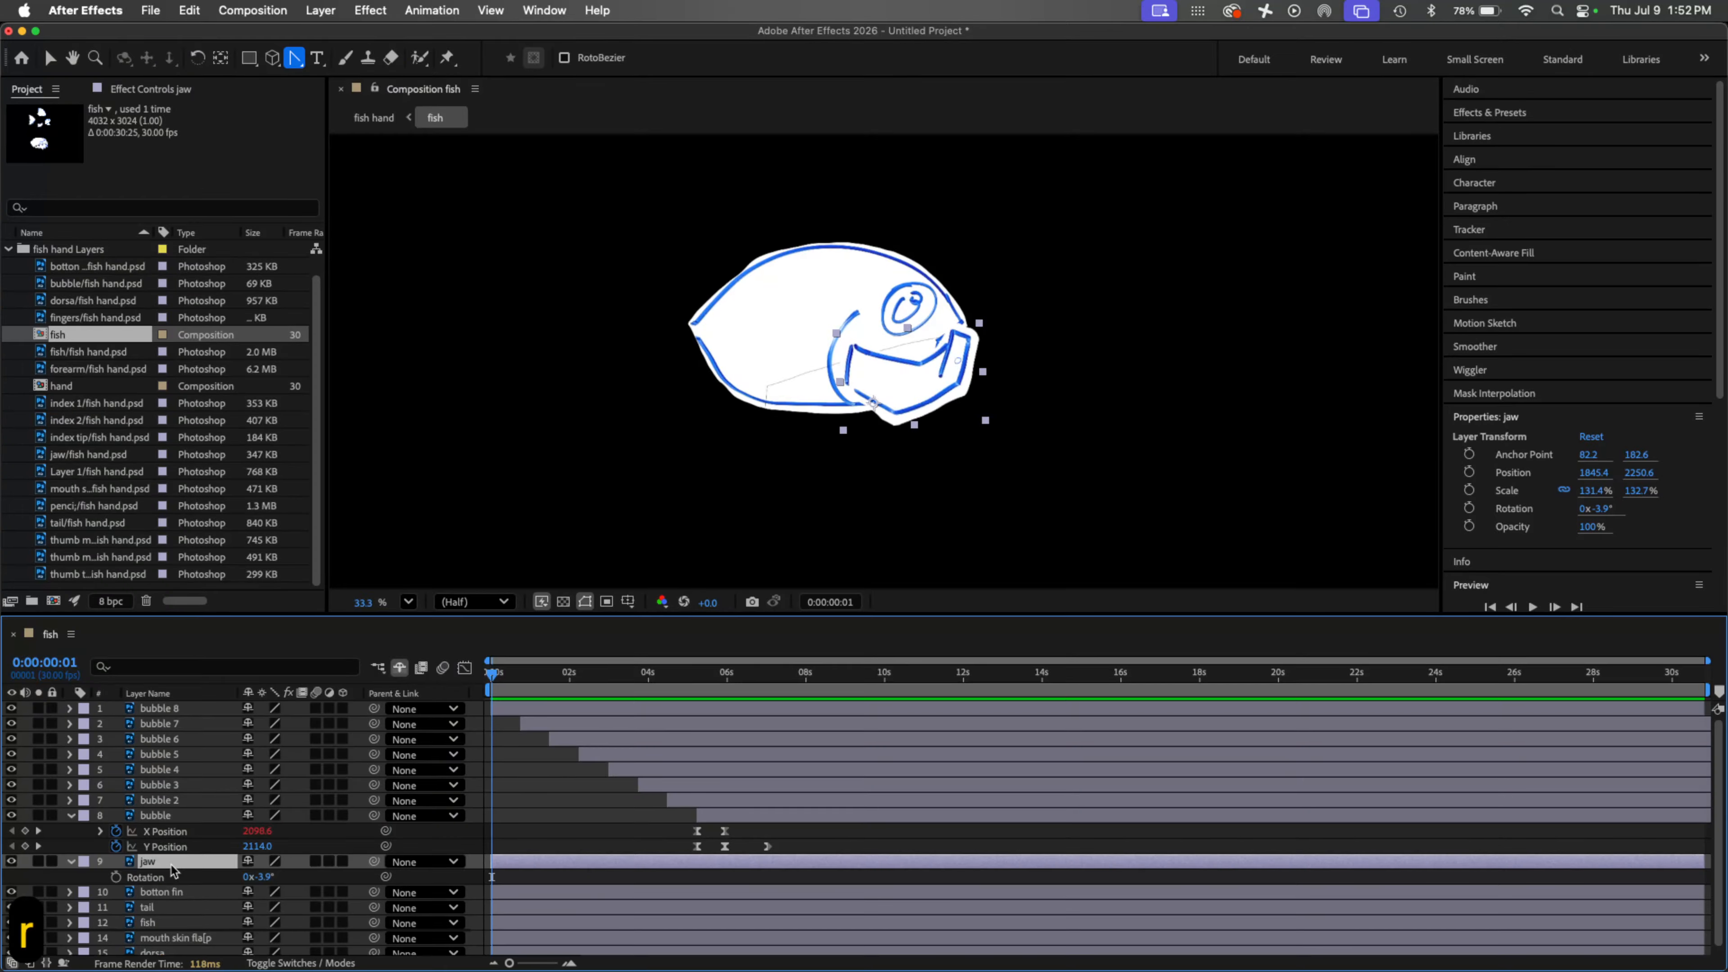
{"action": "left_click", "coordinate": [116, 877]}
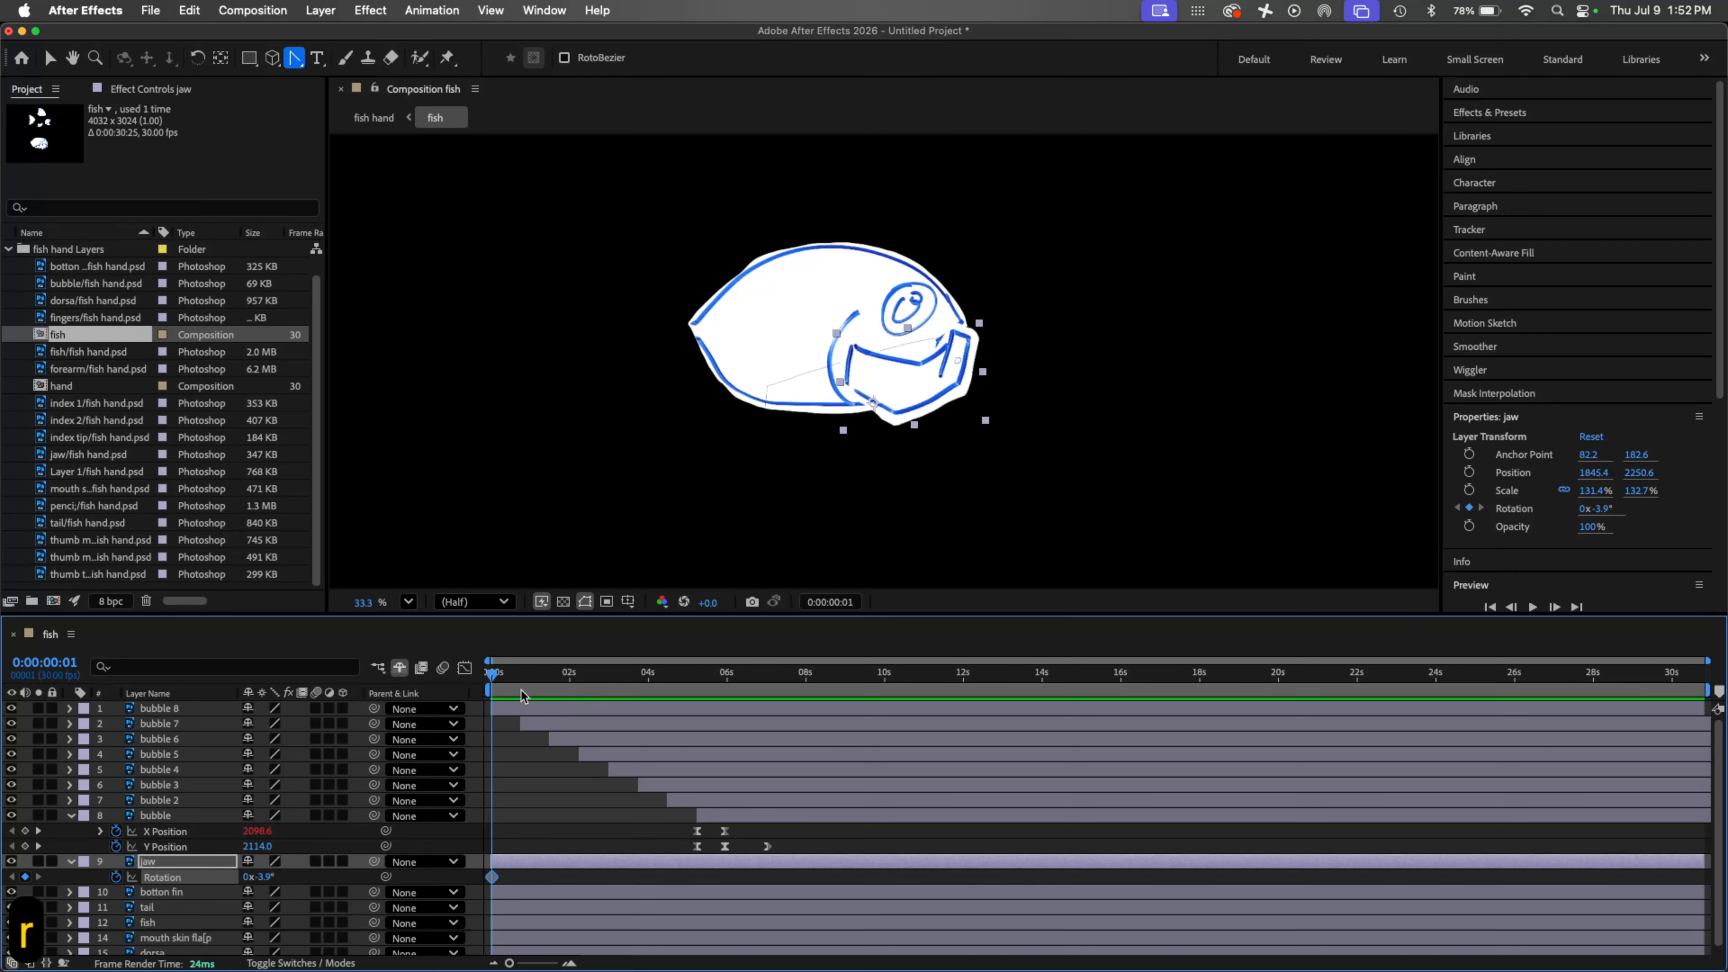
{"action": "left_click_drag", "start_coordinate": [493, 675], "coordinate": [499, 677]}
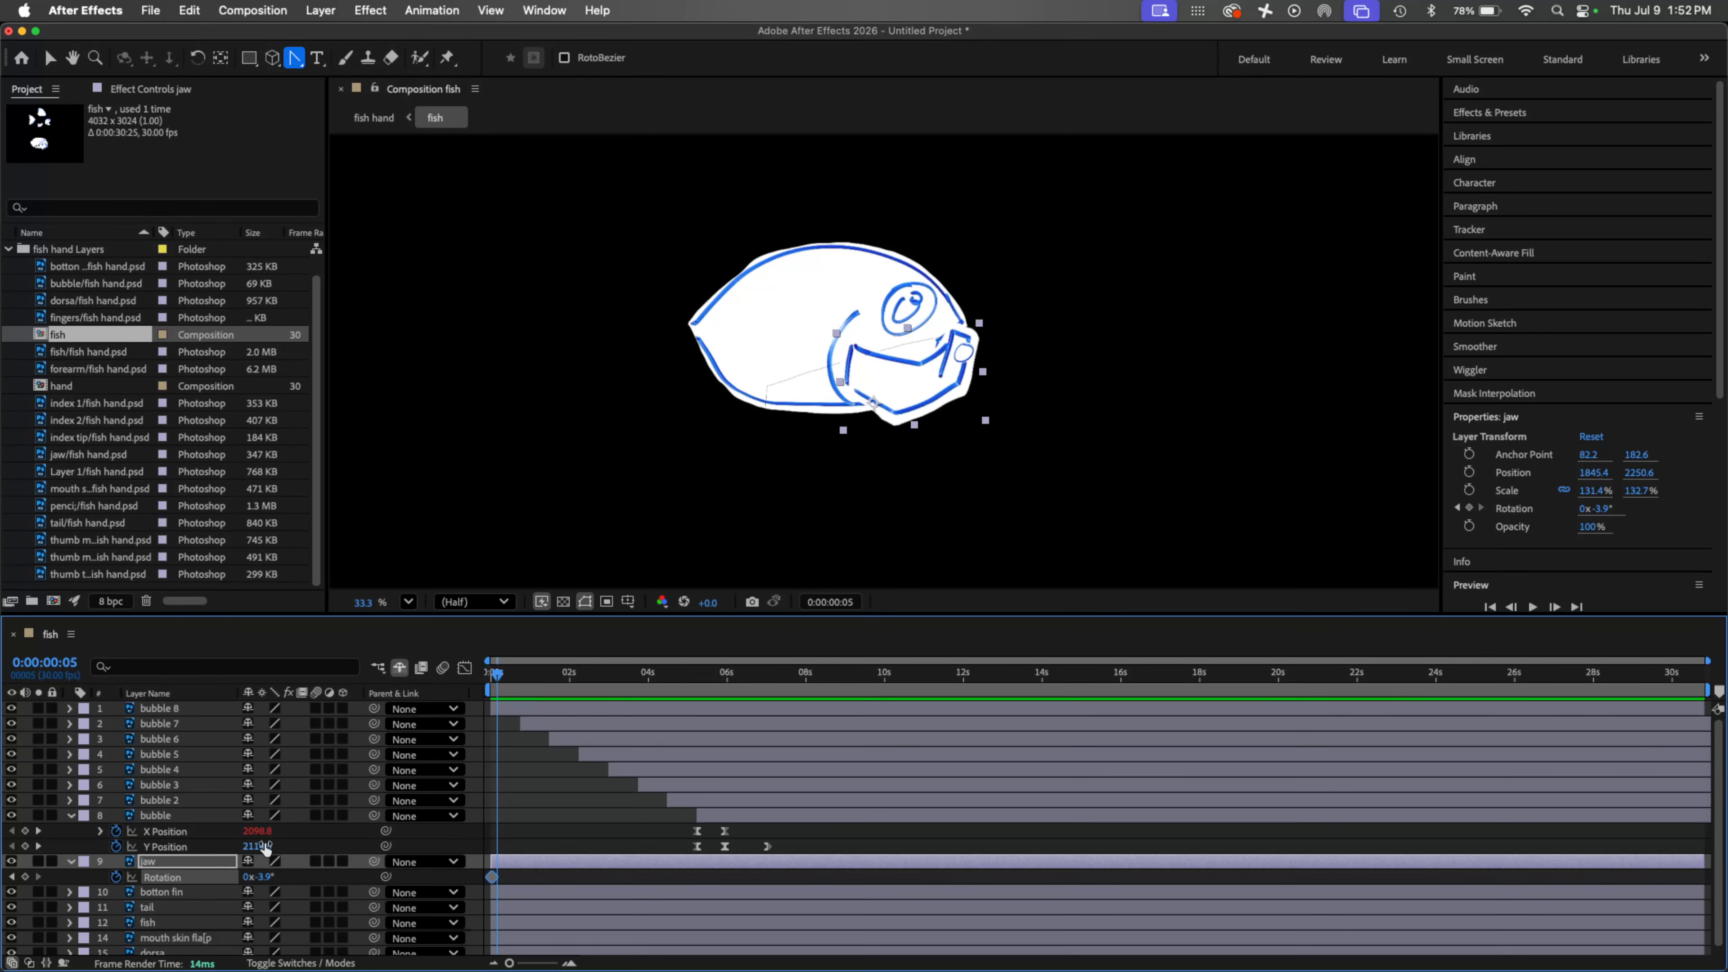
{"action": "left_click_drag", "start_coordinate": [262, 846], "coordinate": [266, 846]}
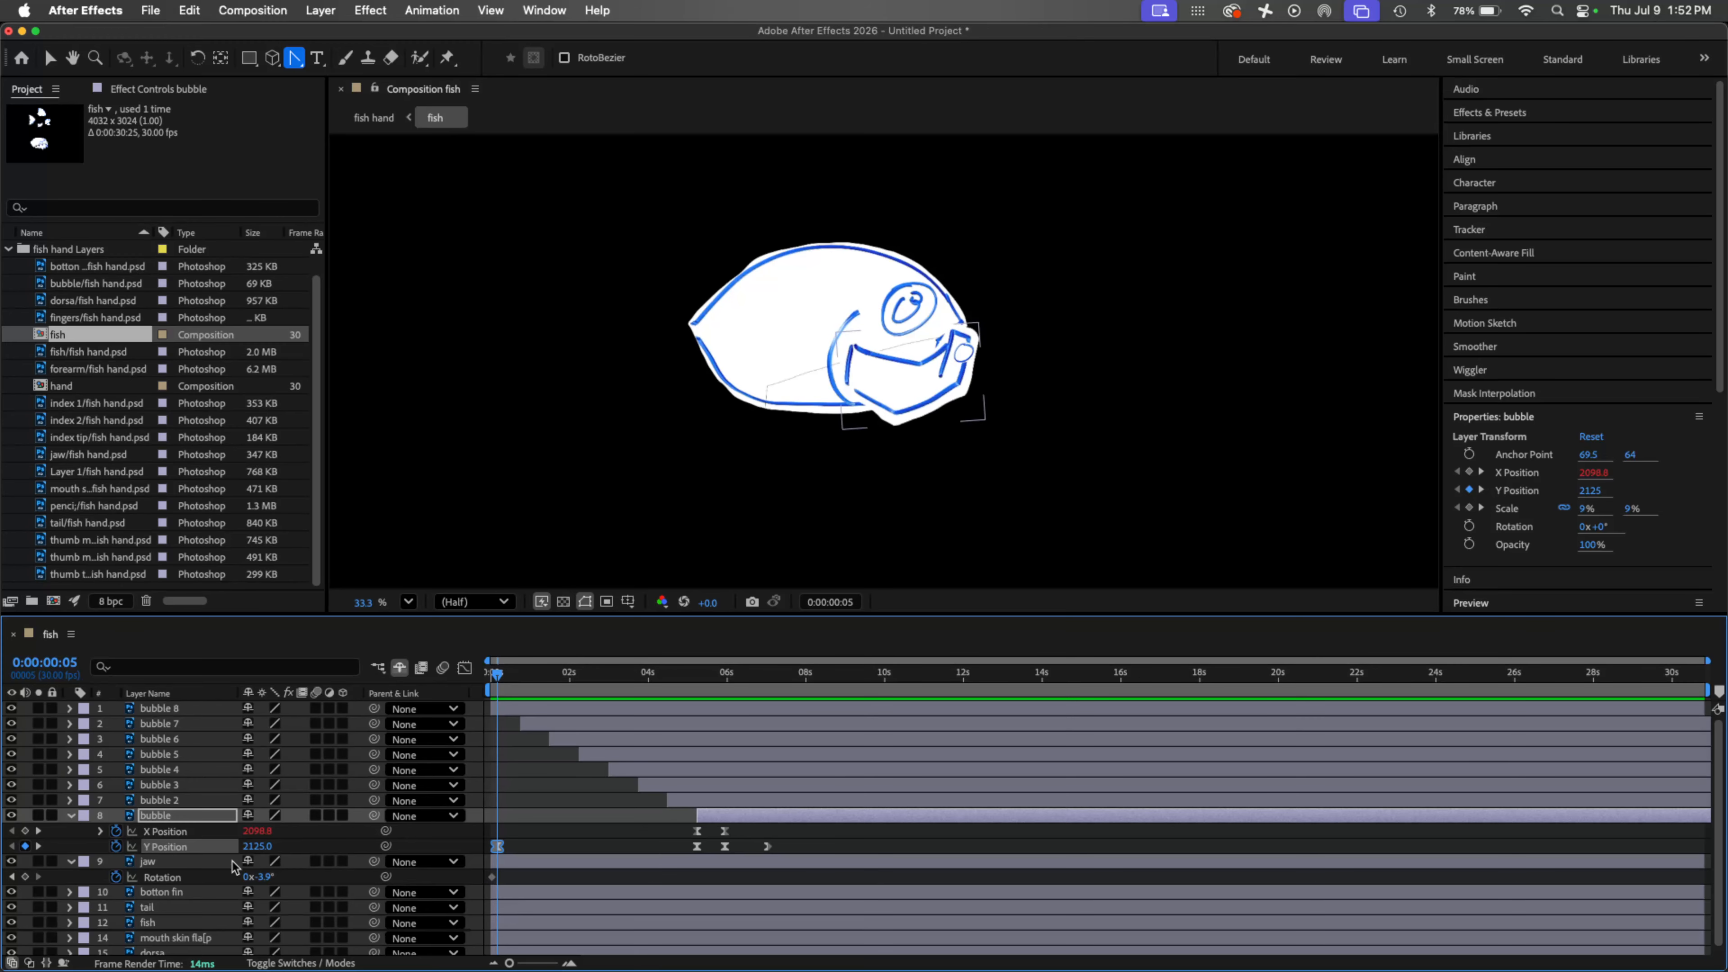
{"action": "key", "text": "super+z"}
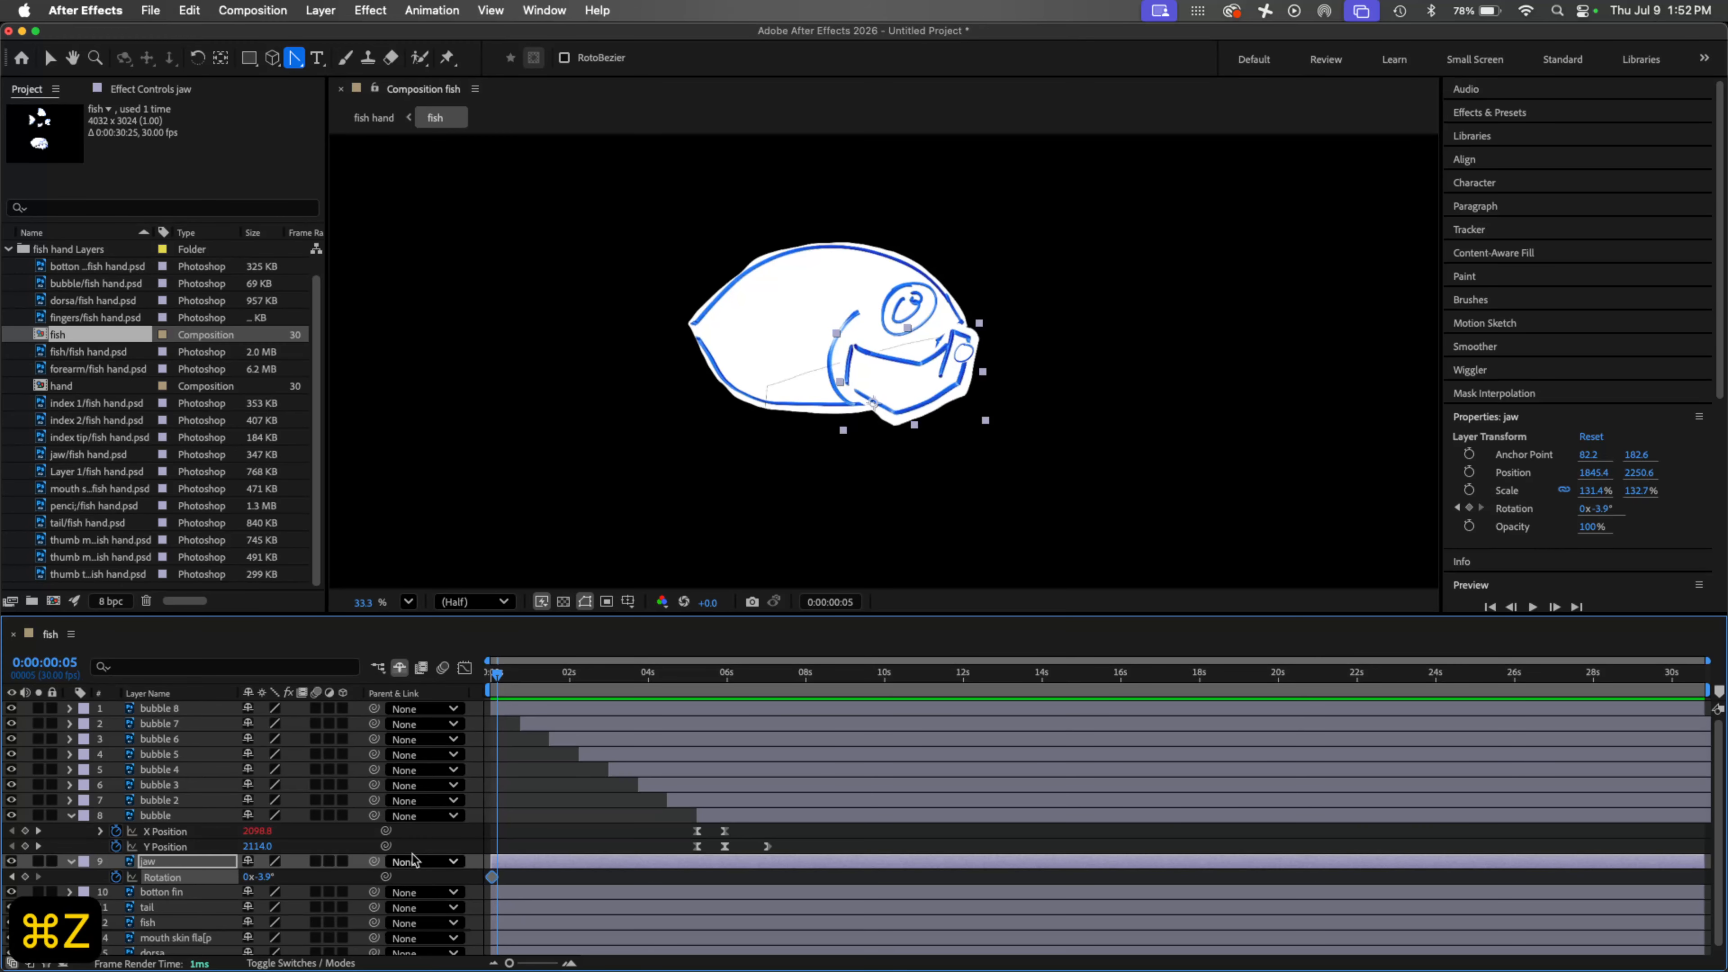
{"action": "key", "text": "Home"}
{"action": "key", "text": "space"}
{"action": "key", "text": "space"}
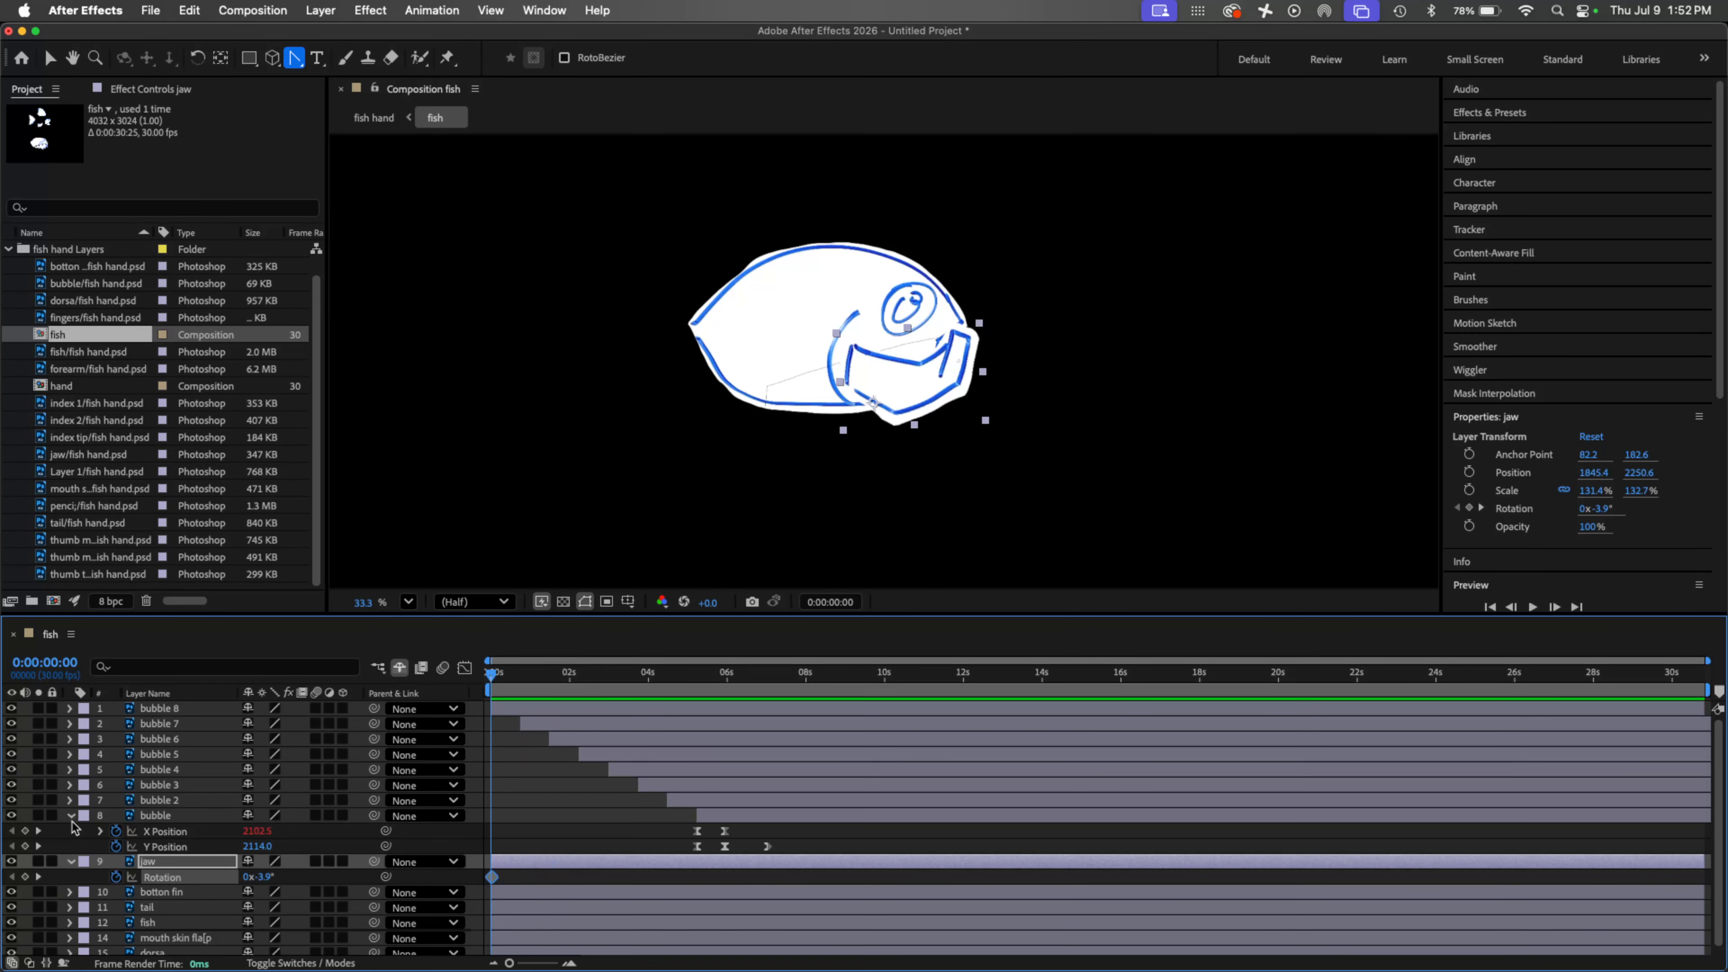
Step: Collapse the bubble layer's properties and move the jaw's Rotation keyframe to frame 0
{"action": "left_click", "coordinate": [71, 816]}
{"action": "left_click", "coordinate": [198, 839]}
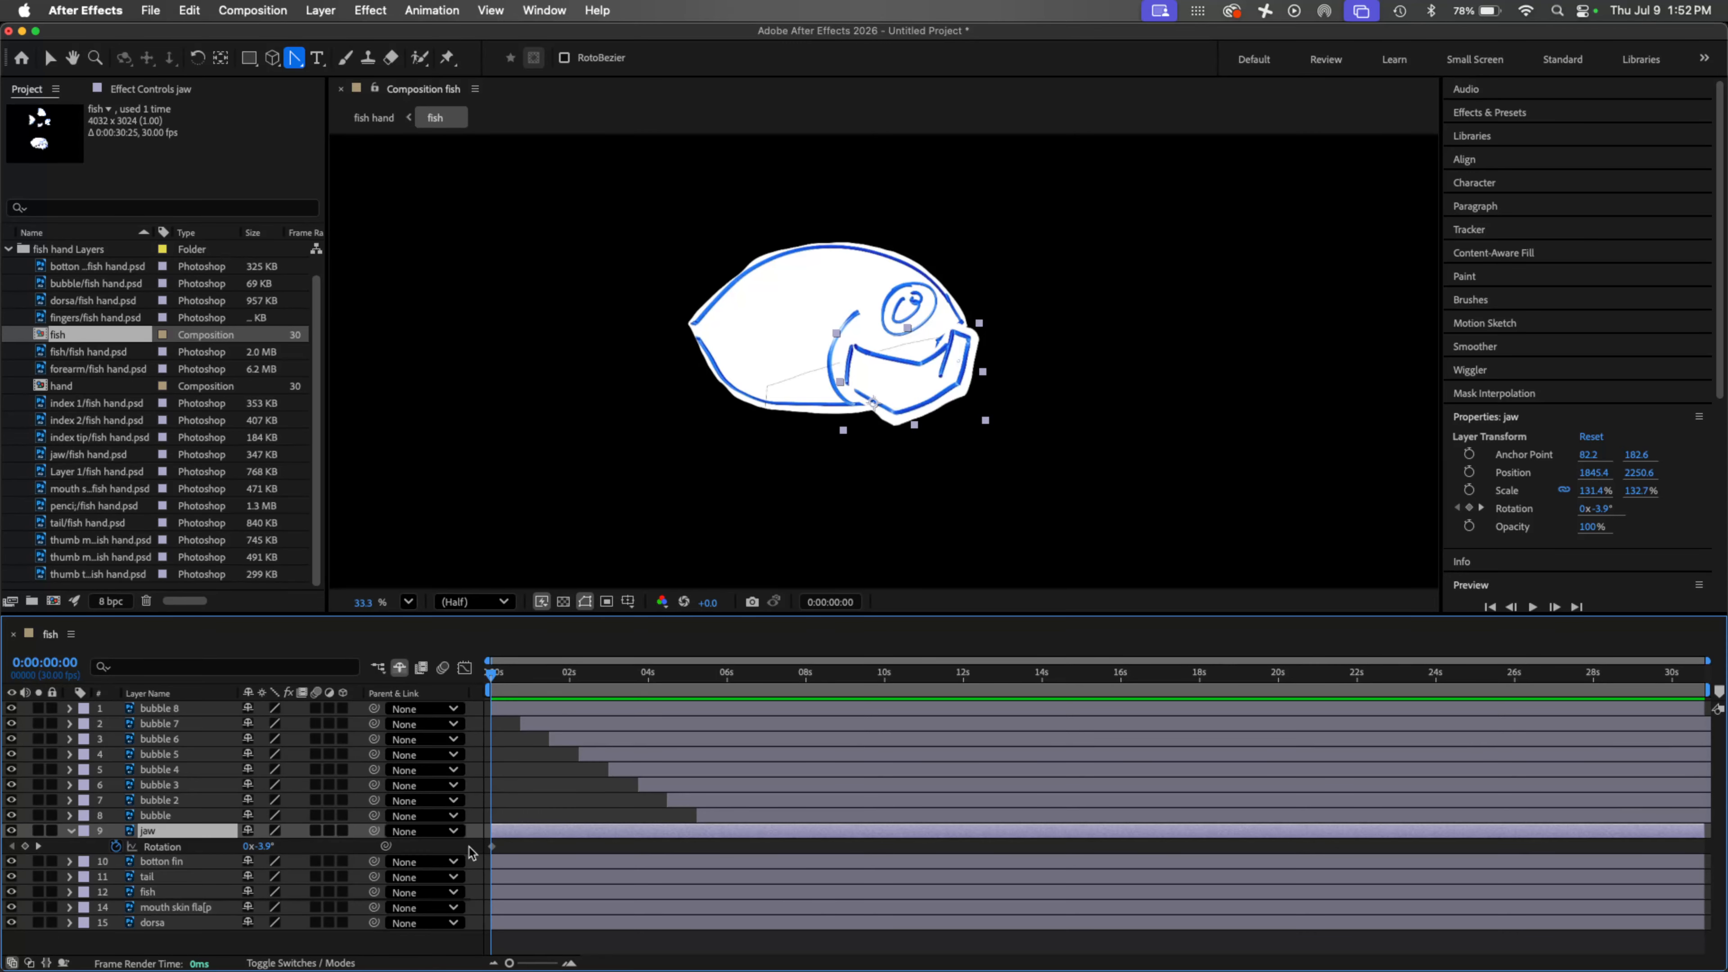
{"action": "key", "text": "equal"}
{"action": "key", "text": "equal"}
{"action": "key", "text": "equal"}
{"action": "key", "text": "equal"}
{"action": "key", "text": "equal"}
{"action": "left_click_drag", "start_coordinate": [528, 851], "coordinate": [491, 847]}
Step: Rotate the jaw open to 22.1° at frame 2 and paste a copy of its first Rotation keyframe at frame 11
{"action": "left_click_drag", "start_coordinate": [493, 681], "coordinate": [570, 670]}
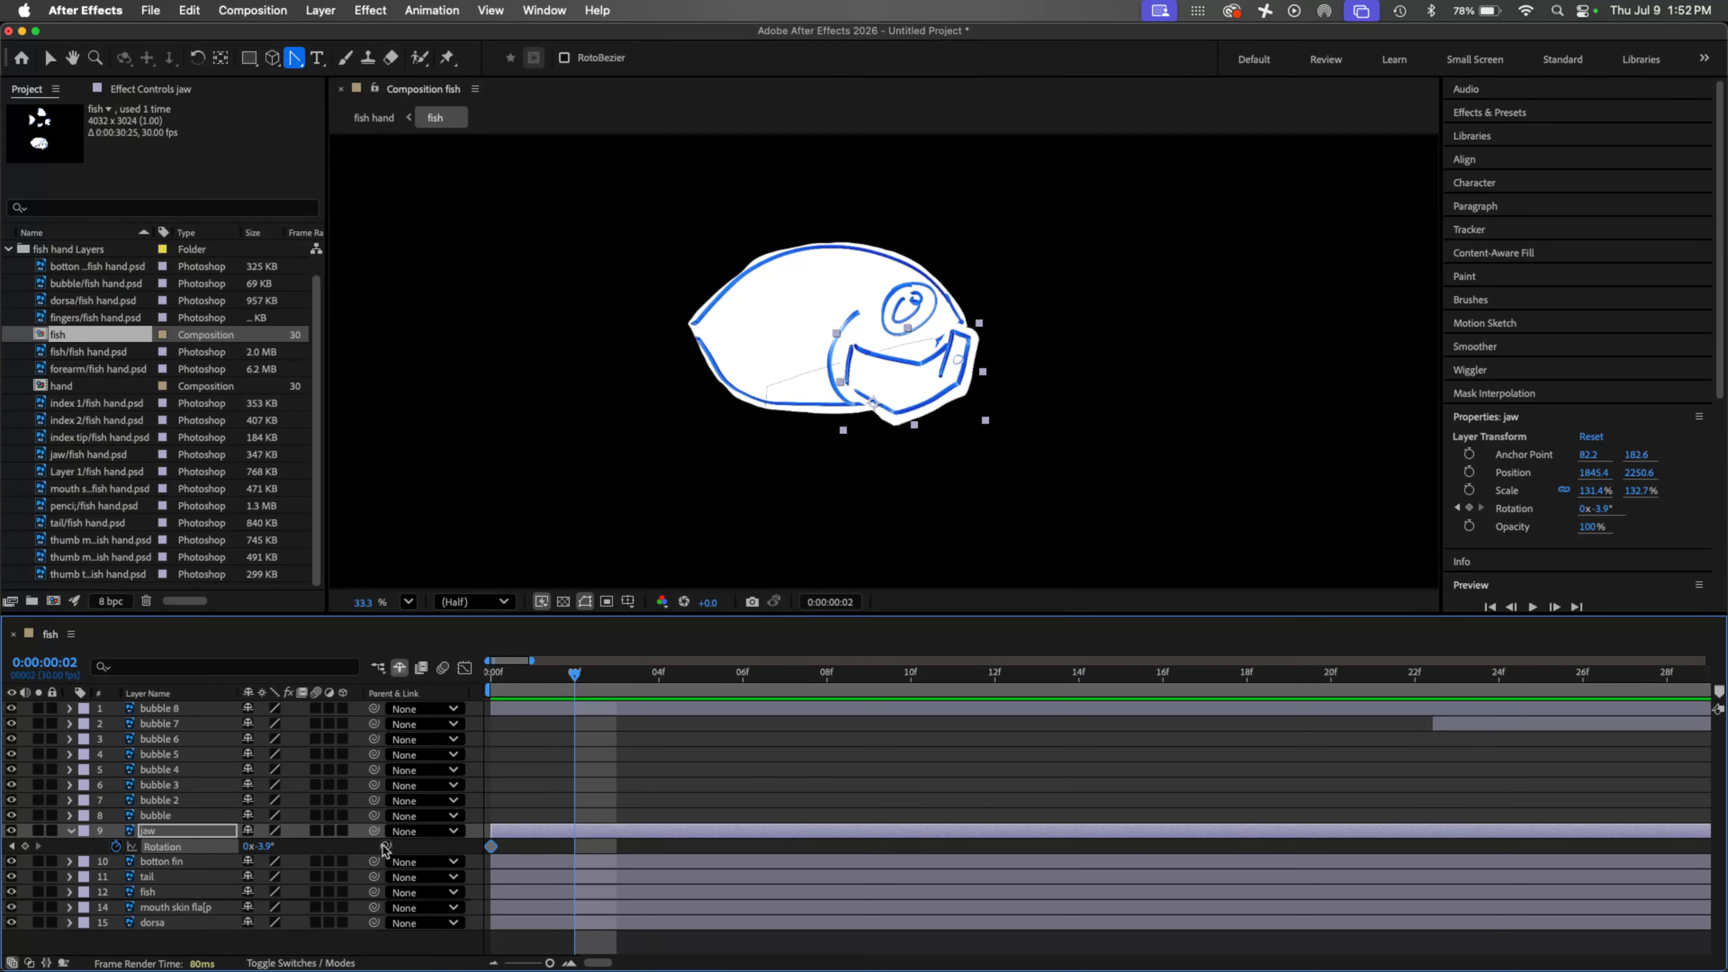
{"action": "left_click_drag", "start_coordinate": [279, 846], "coordinate": [306, 845]}
{"action": "left_click_drag", "start_coordinate": [575, 675], "coordinate": [922, 650]}
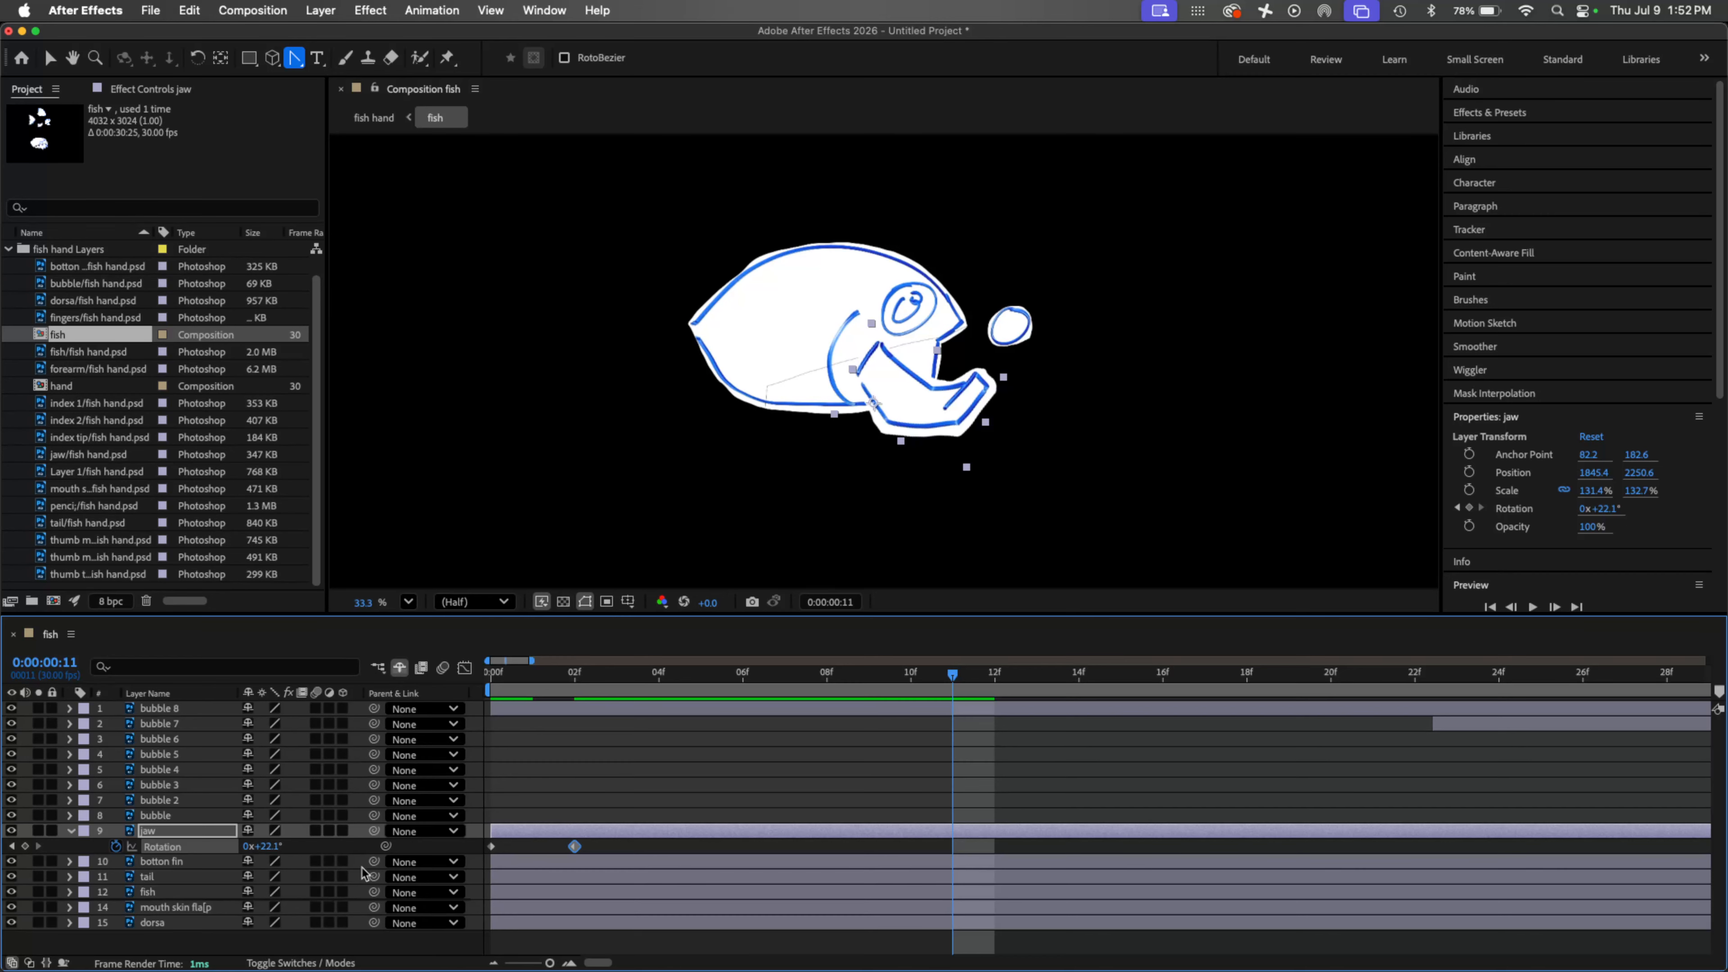
{"action": "left_click", "coordinate": [491, 847]}
{"action": "key", "text": "super+c"}
{"action": "key", "text": "super+v"}
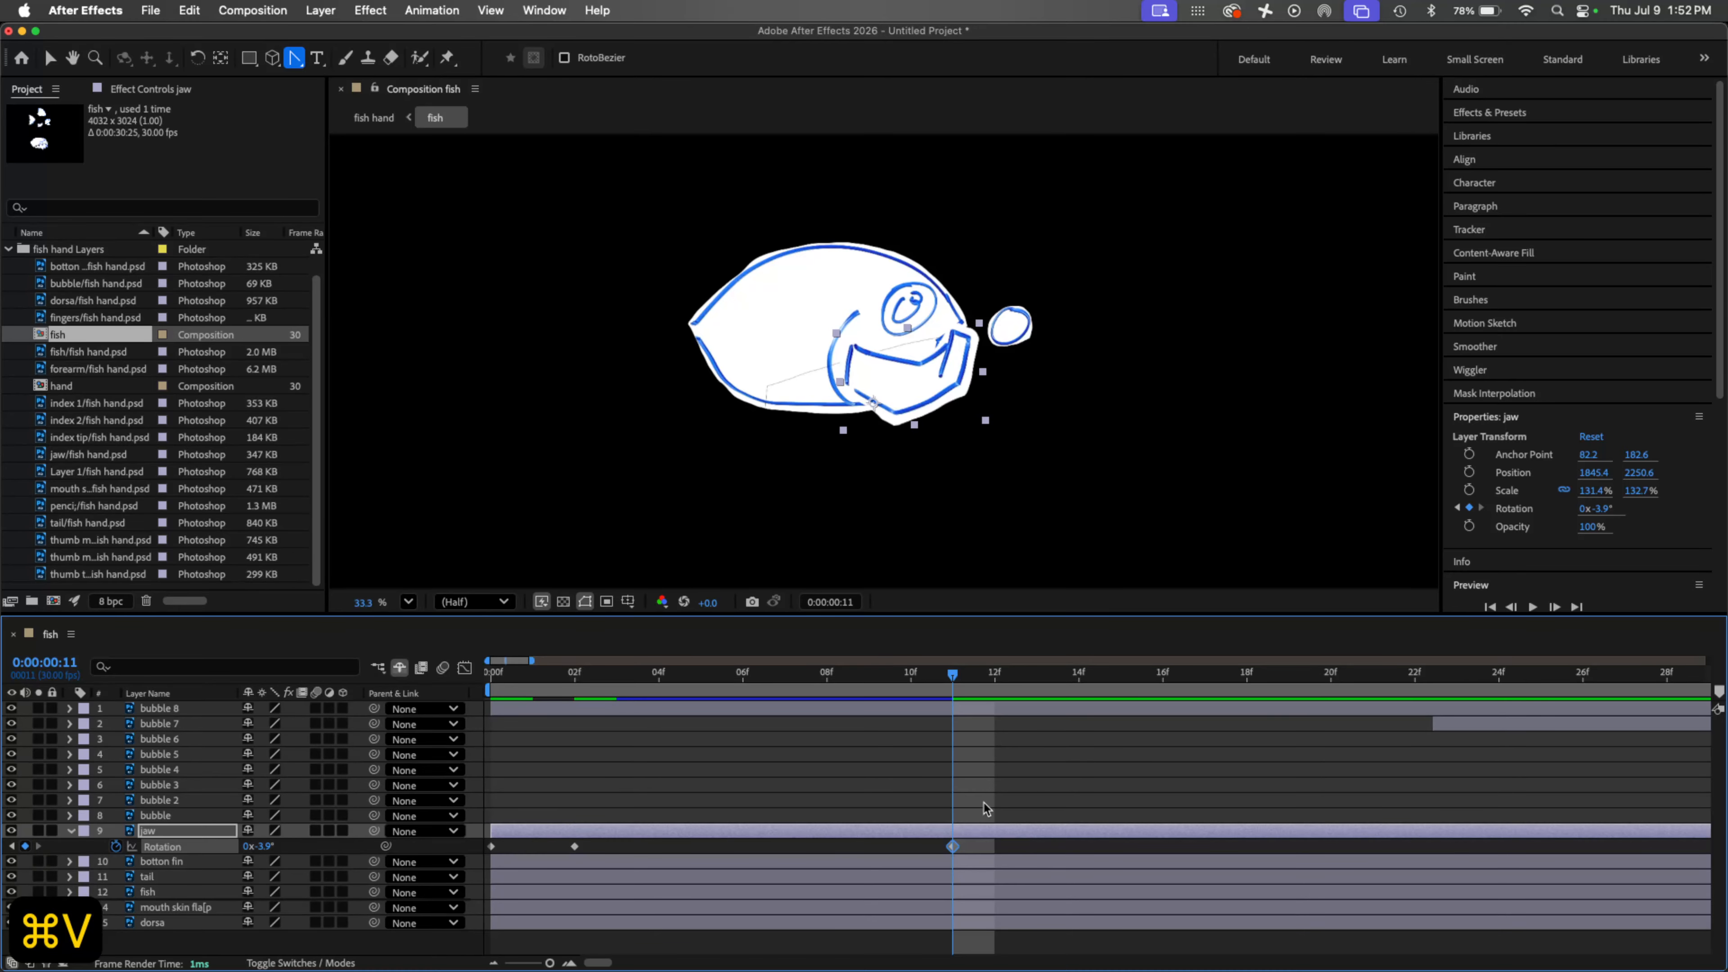
{"action": "key", "text": "bracketleft"}
{"action": "key", "text": "bracketleft"}
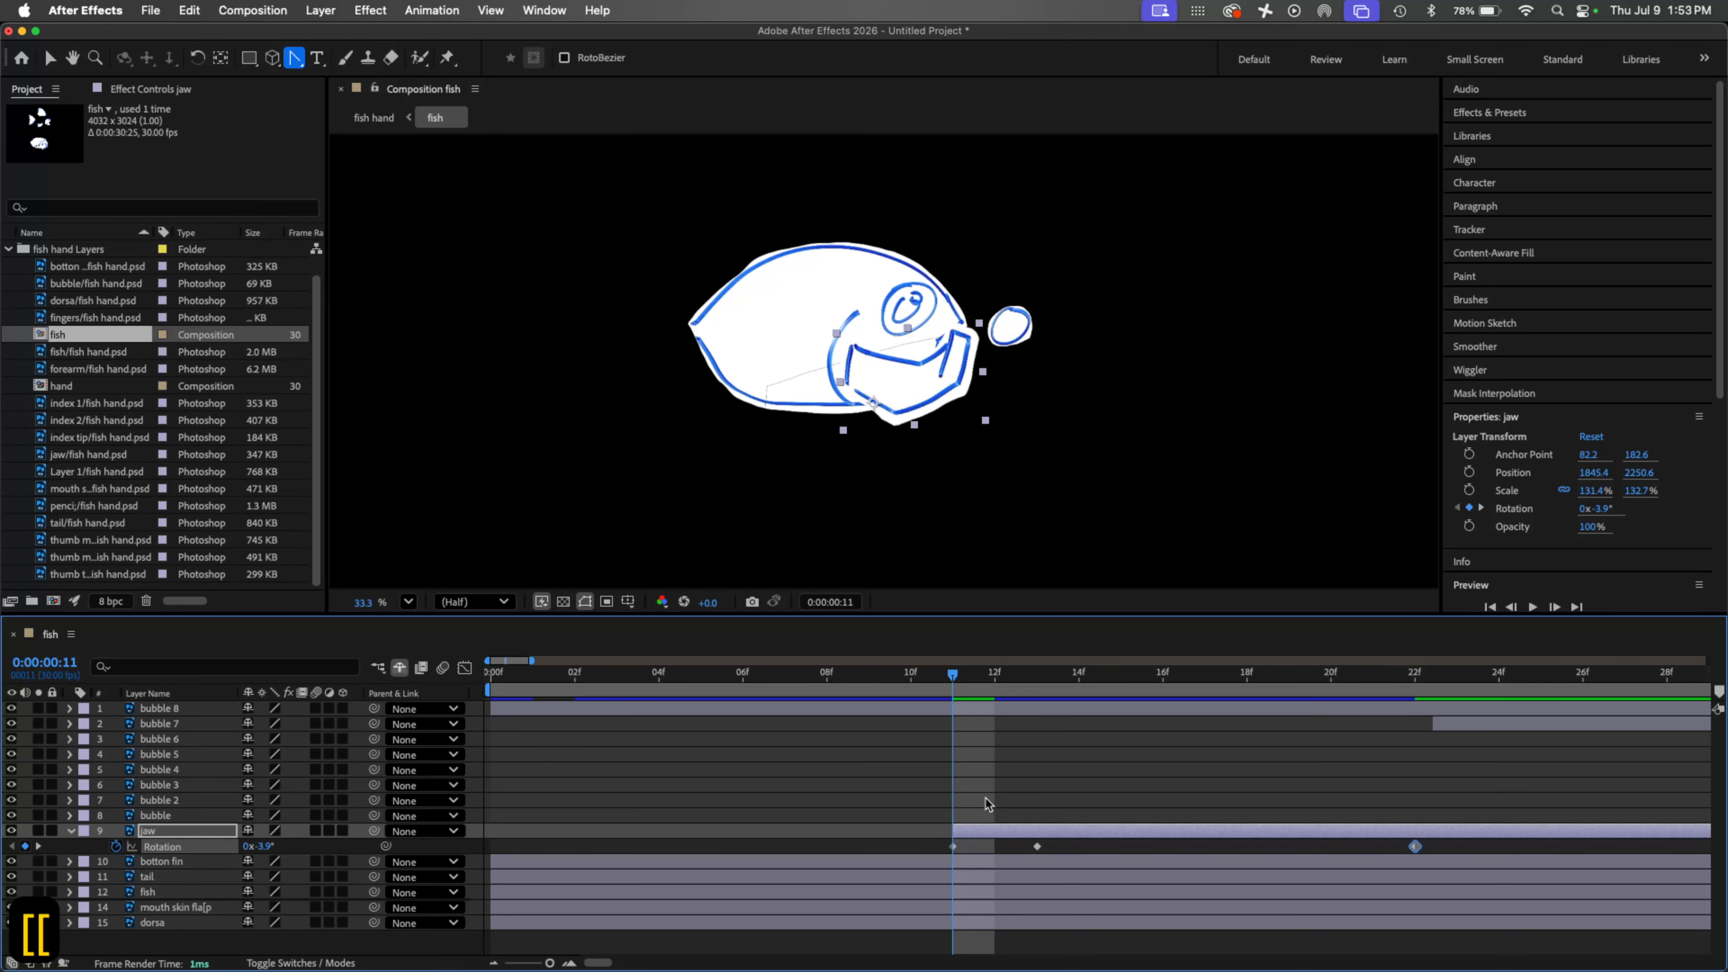
{"action": "key", "text": "super+z"}
Step: Move the jaw's closing Rotation keyframe to 0:00:00:22, in line with the start of the bubble 7 layer
{"action": "key", "text": "minus"}
{"action": "key", "text": "minus"}
{"action": "key", "text": "minus"}
{"action": "key", "text": "minus"}
{"action": "key", "text": "minus"}
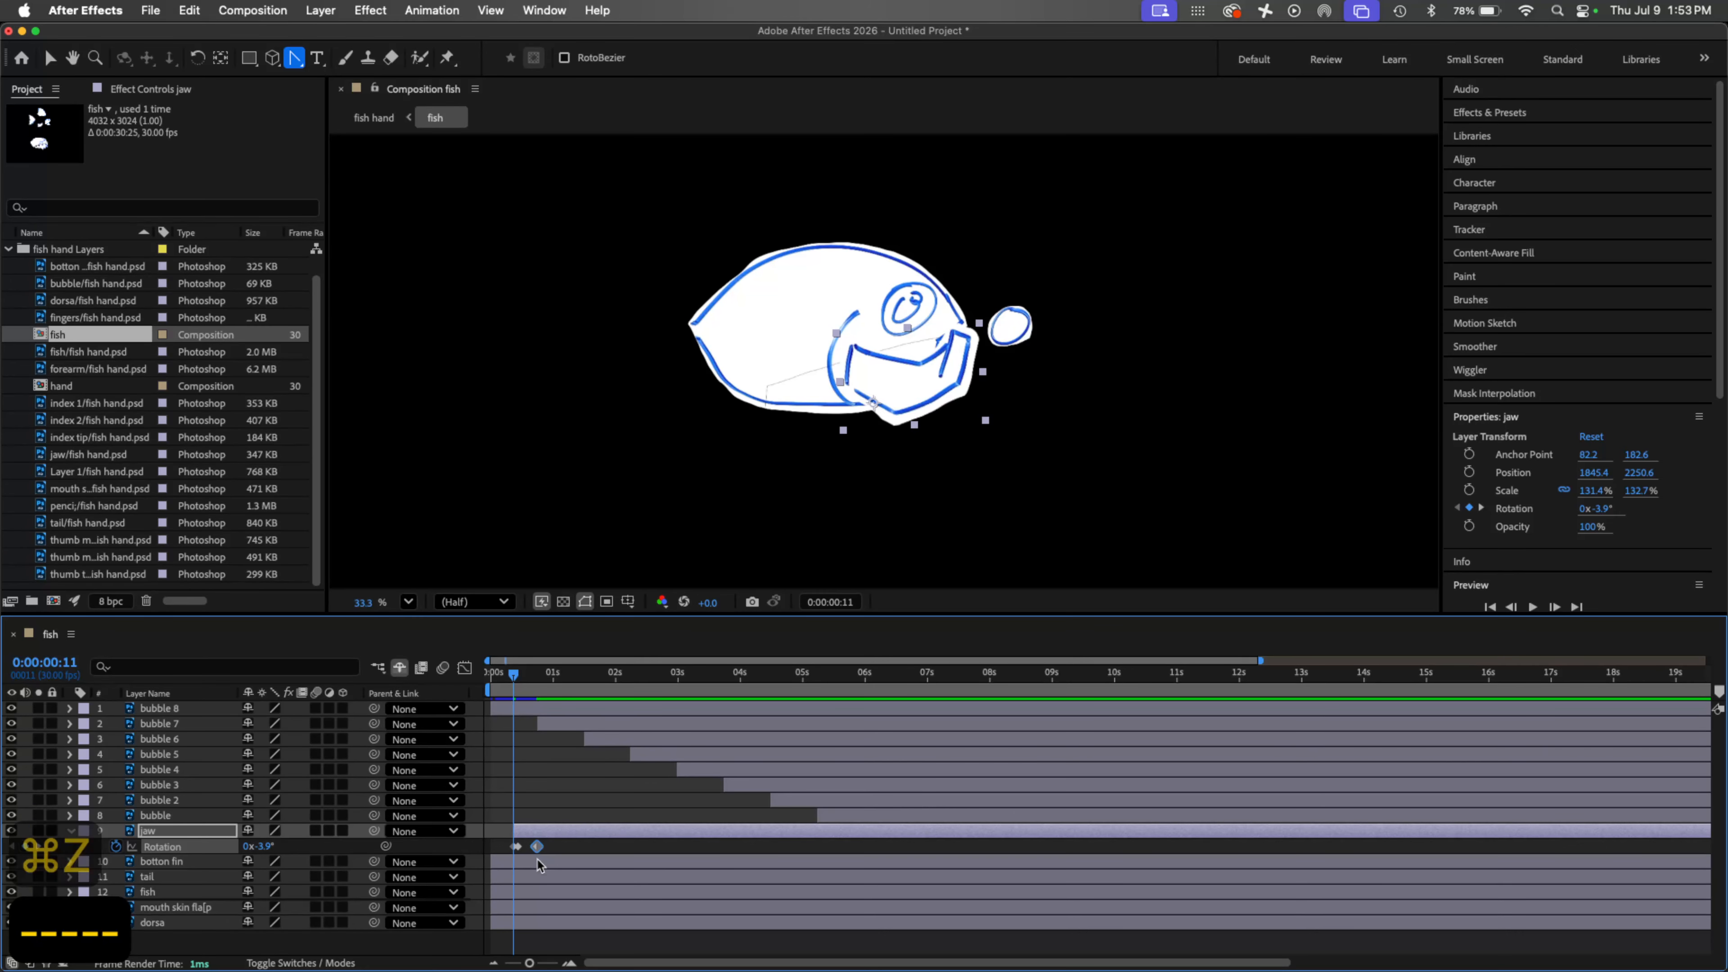
{"action": "left_click_drag", "start_coordinate": [551, 839], "coordinate": [525, 842]}
{"action": "mouse_move", "coordinate": [512, 683]}
{"action": "left_mouse_down"}
{"action": "mouse_move", "coordinate": [484, 675]}
{"action": "mouse_move", "coordinate": [536, 675]}
{"action": "left_mouse_up"}
{"action": "left_click", "coordinate": [538, 674]}
{"action": "left_click_drag", "start_coordinate": [513, 846], "coordinate": [537, 852]}
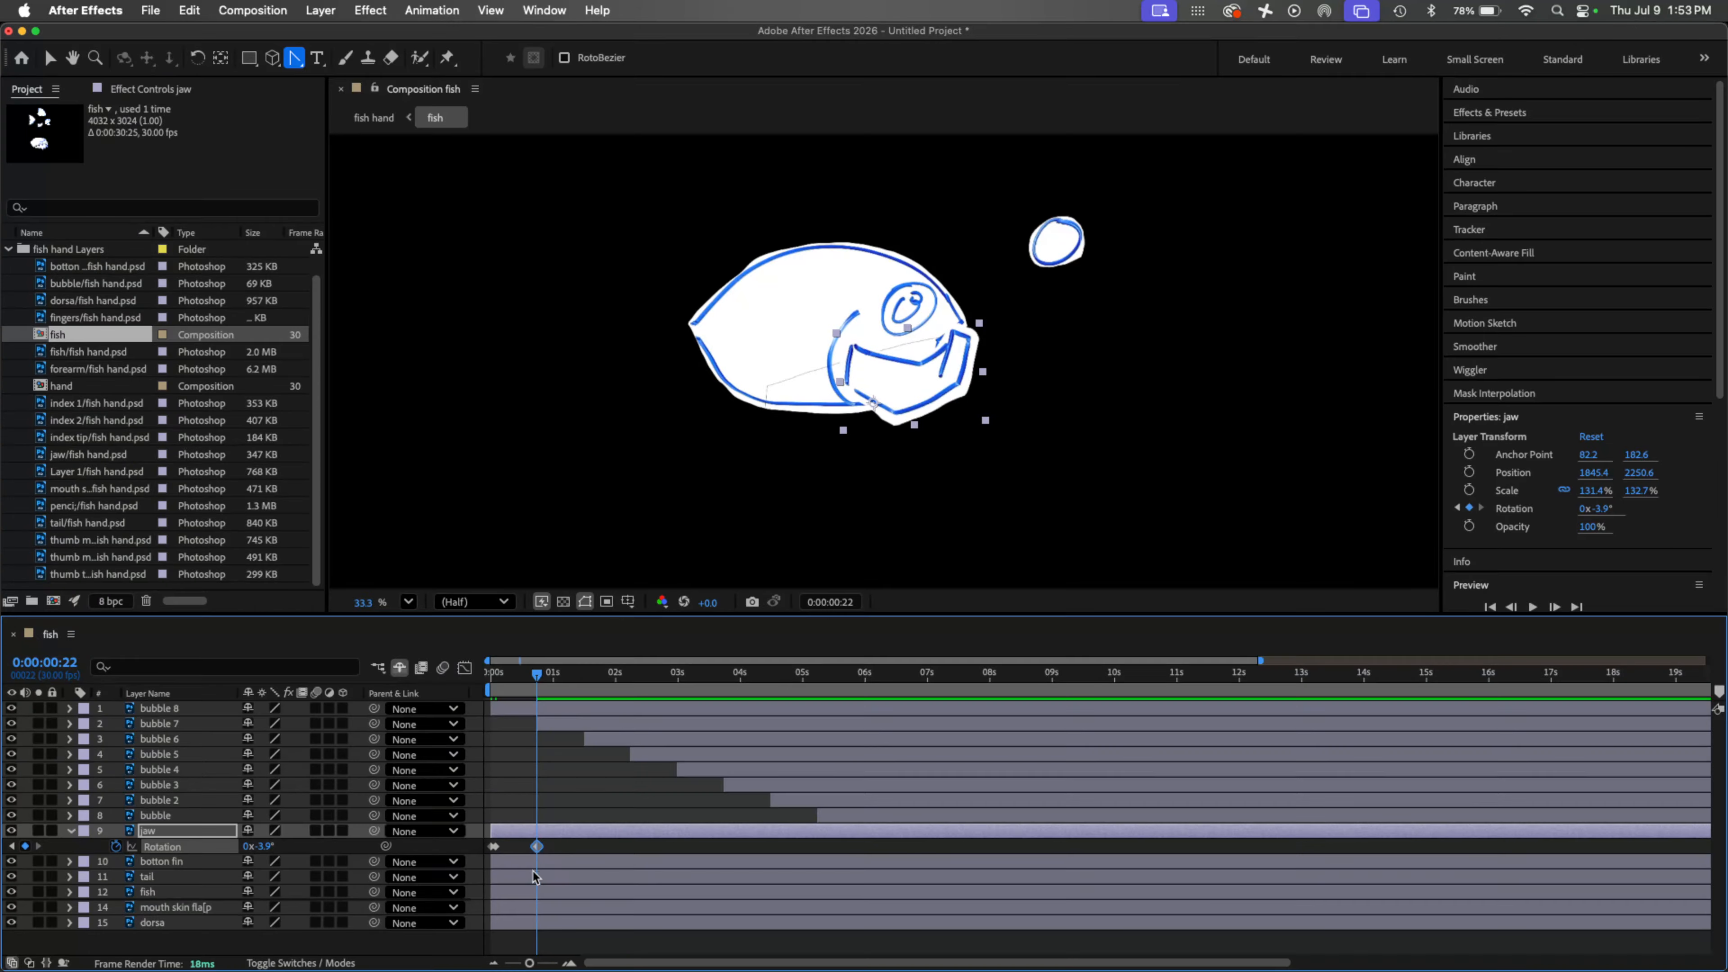
Step: Apply the expression loopOut("cycle") to the jaw's Rotation and preview the looping mouth movement from the start
{"action": "left_click", "coordinate": [495, 846]}
{"action": "left_click", "coordinate": [116, 846], "text": "alt"}
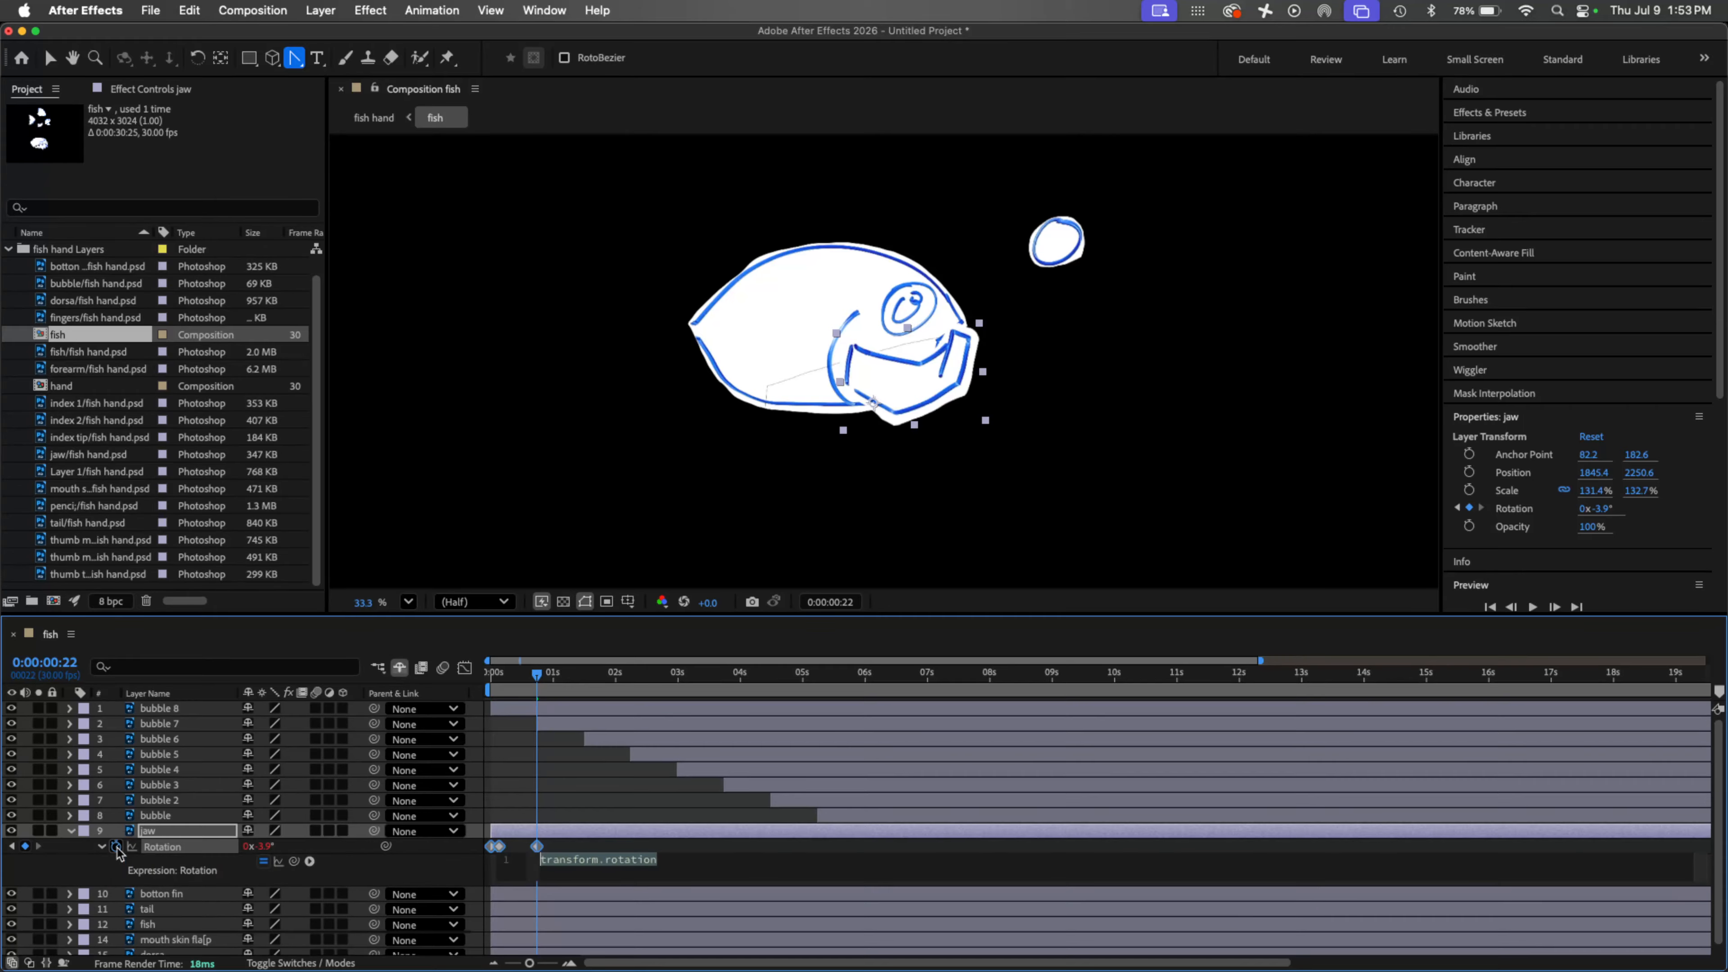
{"action": "type", "text": "loopo"}
{"action": "key", "text": "Return"}
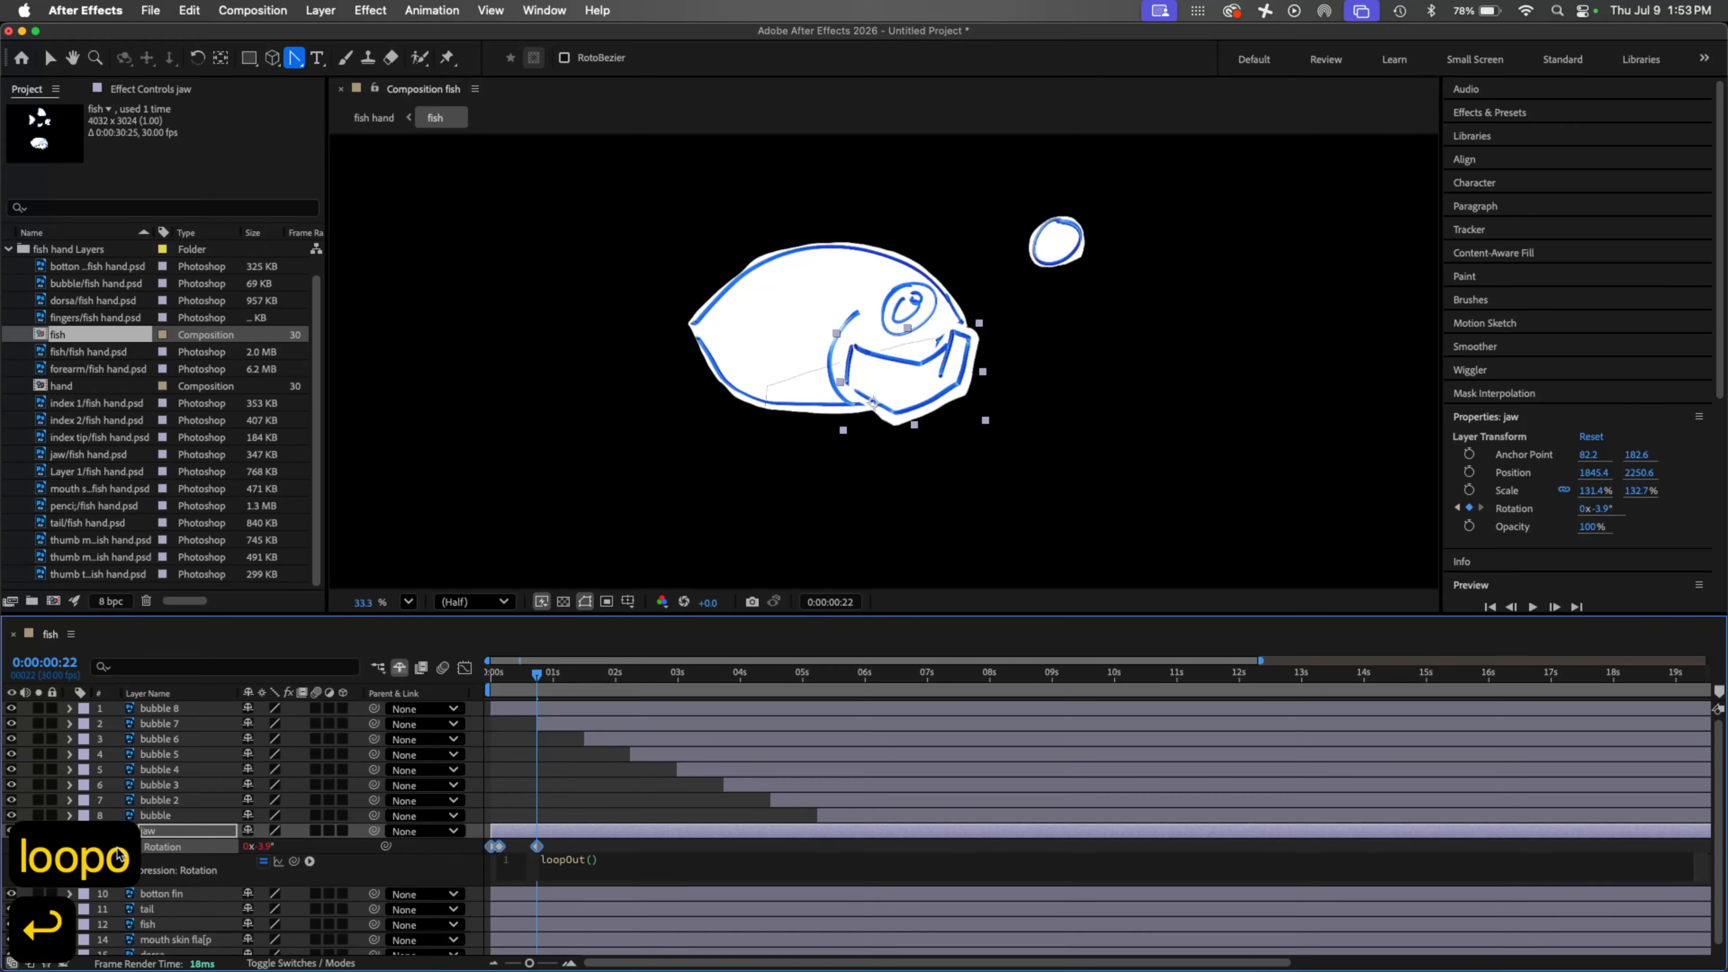
{"action": "type", "text": "\""}
{"action": "type", "text": "cycle"}
{"action": "key", "text": "Return"}
{"action": "left_click_drag", "start_coordinate": [536, 676], "coordinate": [376, 694]}
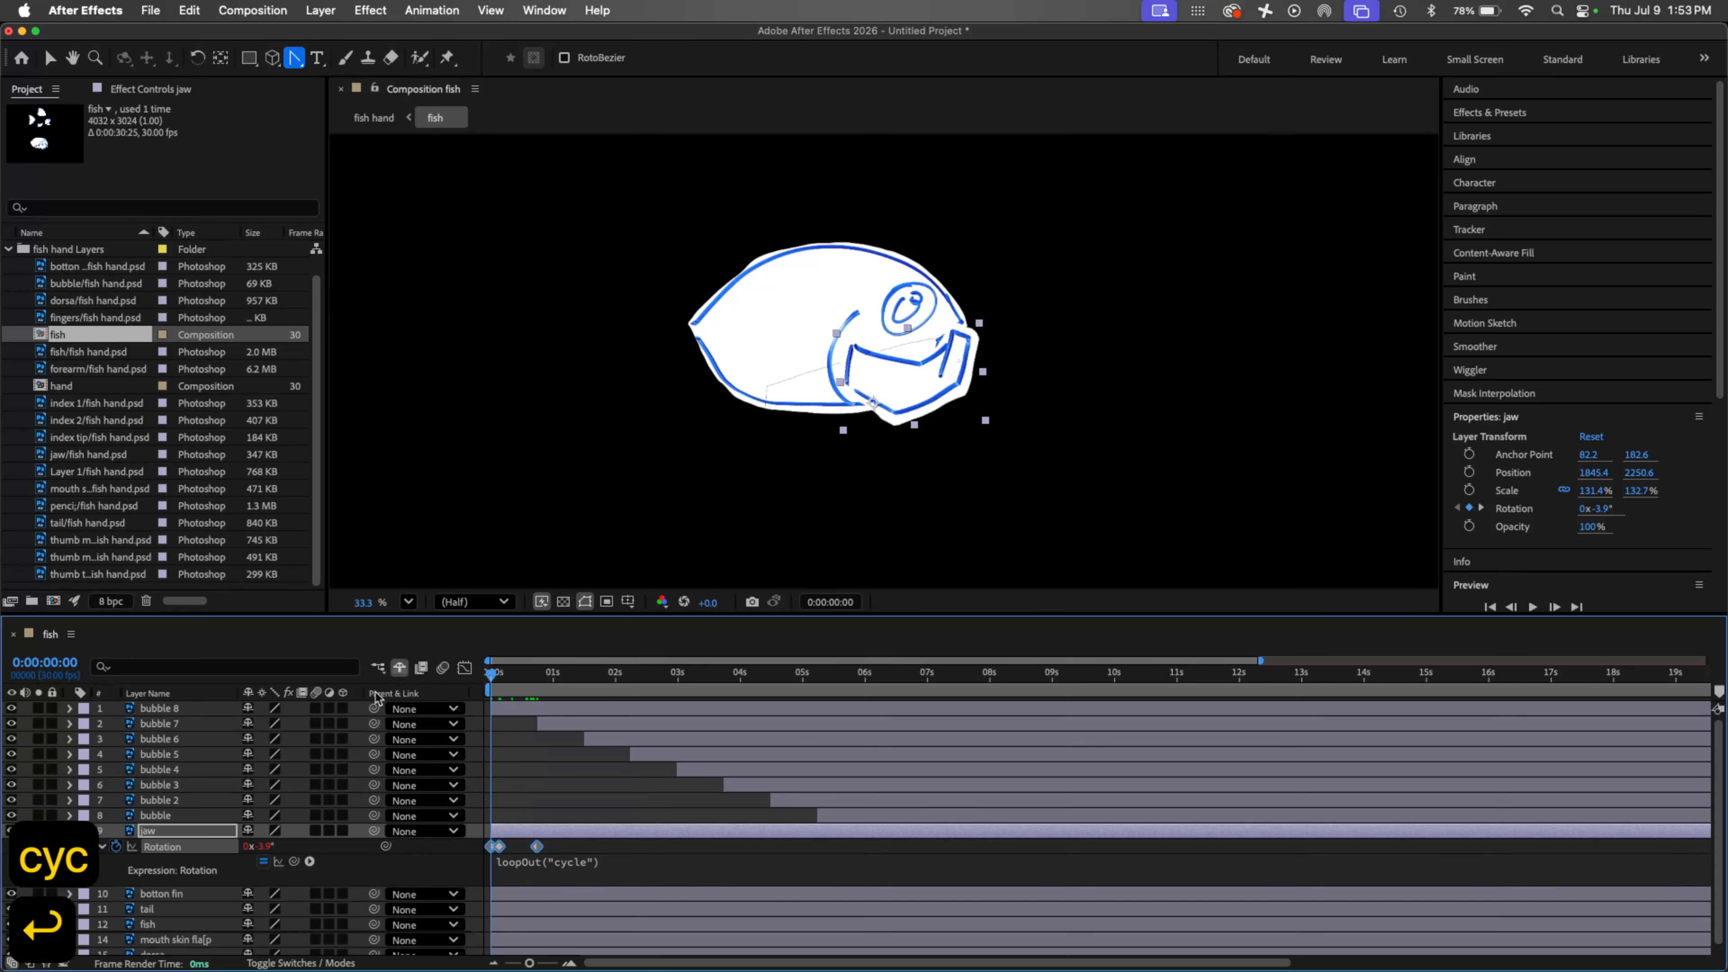
{"action": "key", "text": "space"}
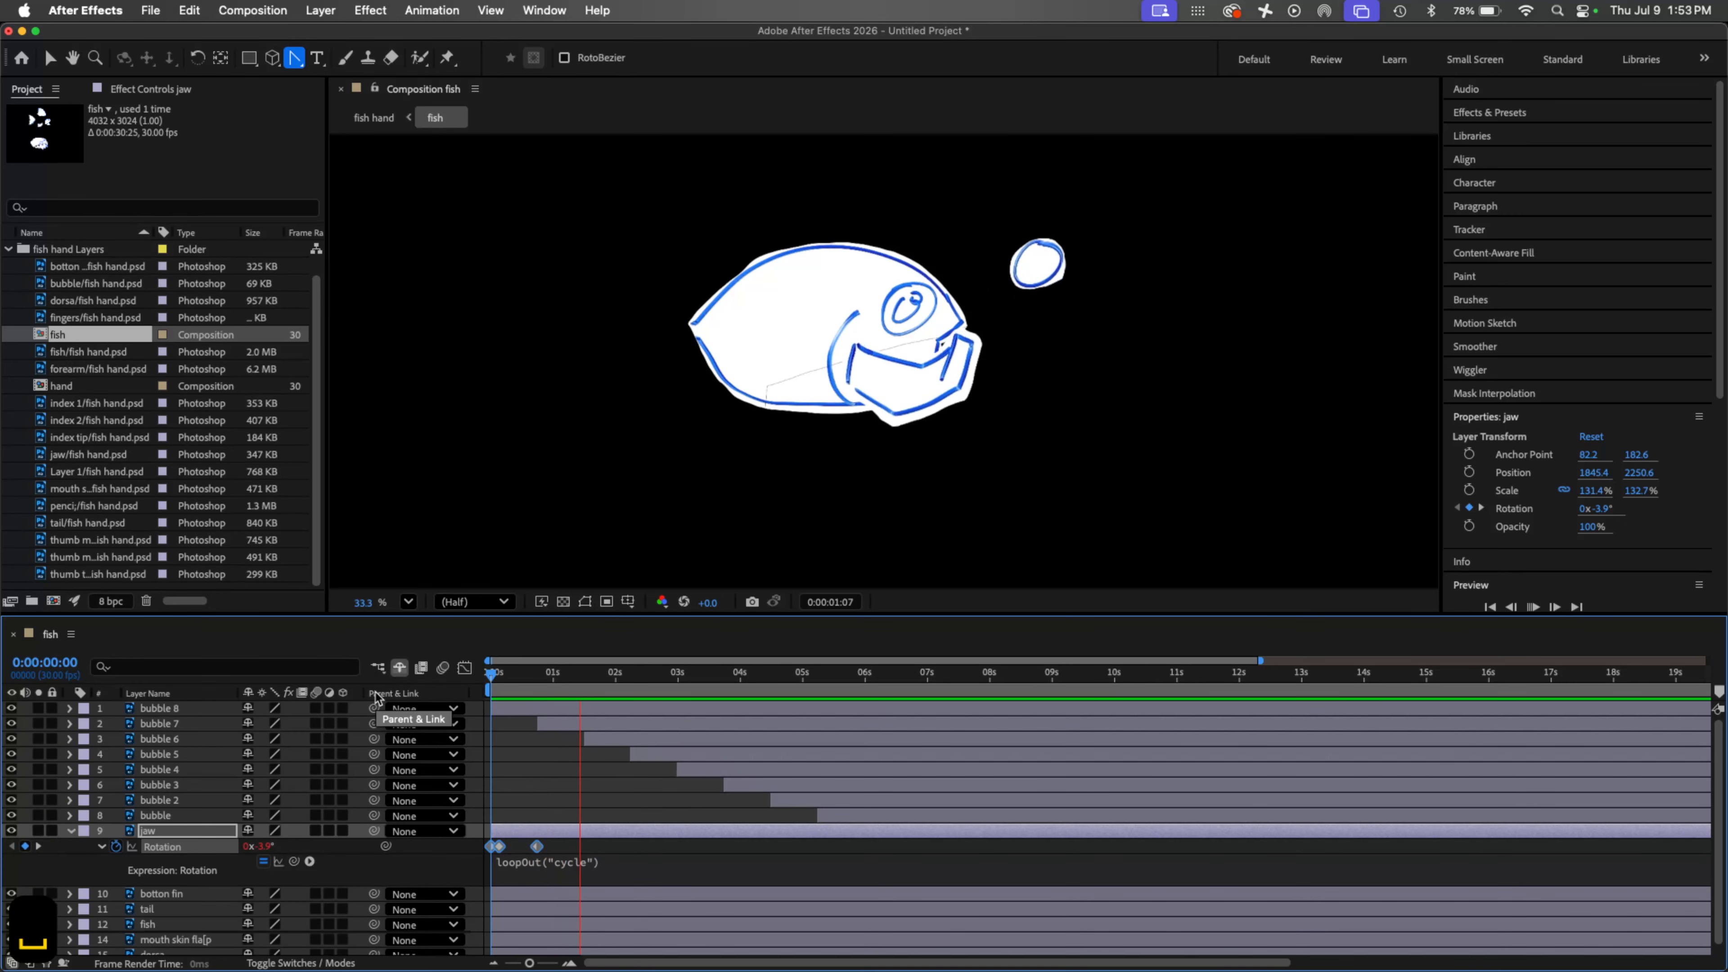
Step: Parent all eight bubble layers and the jaw layer to the fish layer
{"action": "key", "text": "space"}
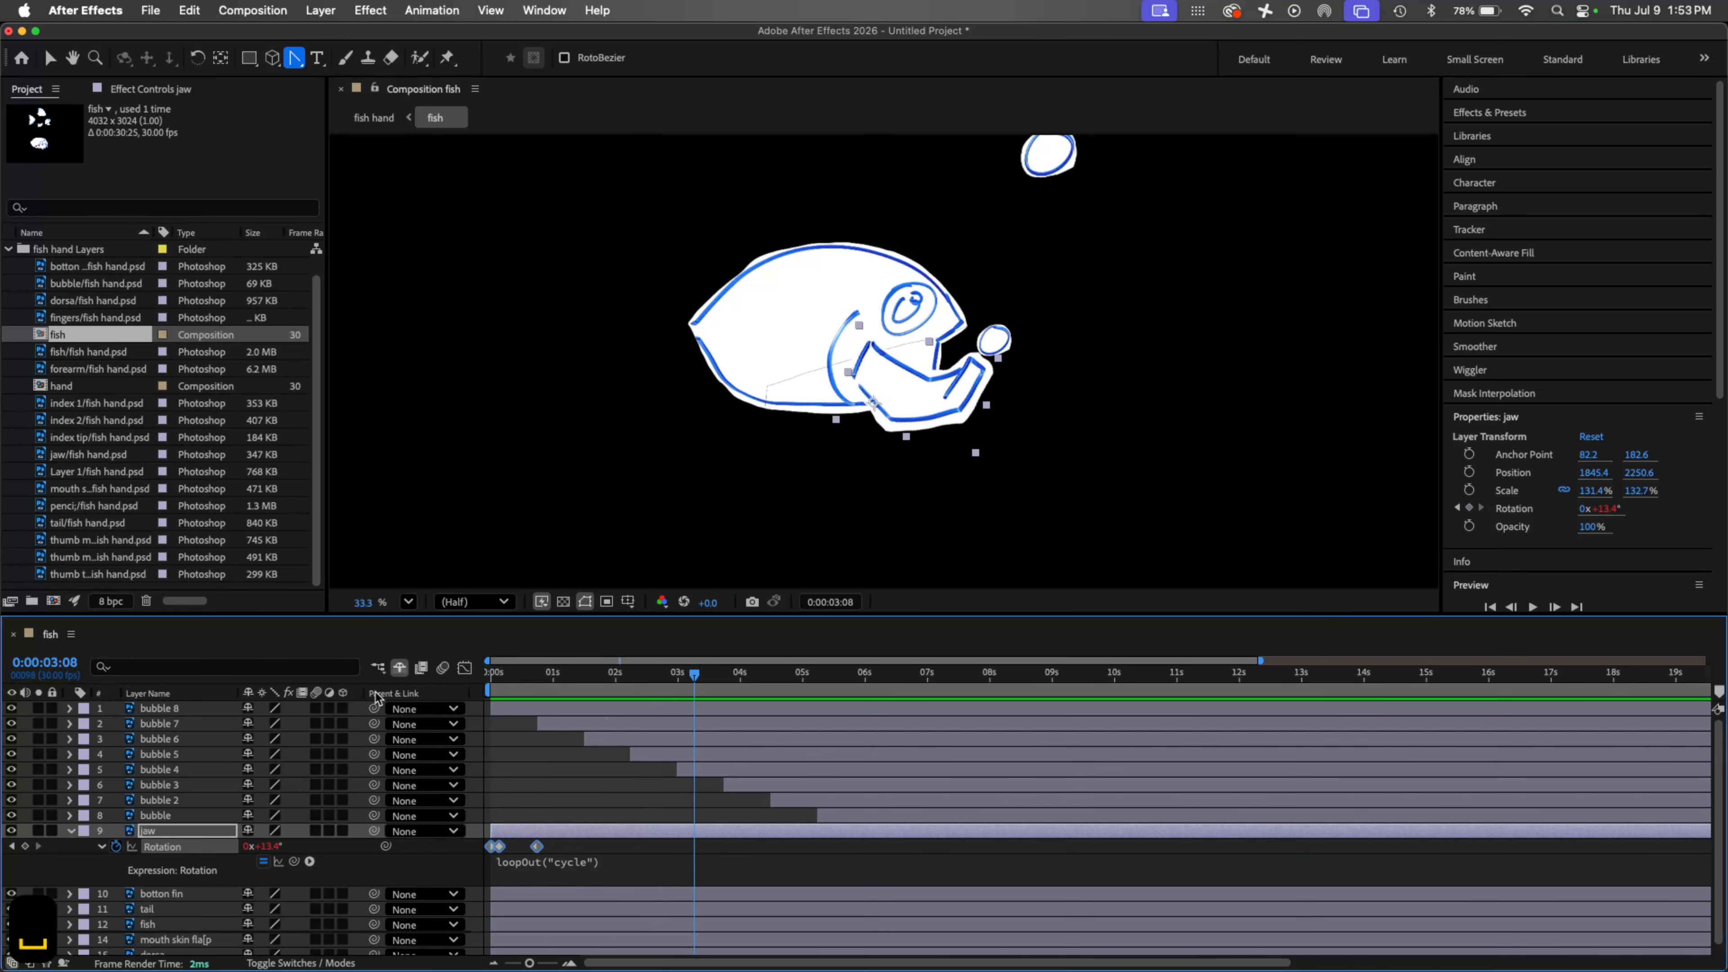
{"action": "left_click", "coordinate": [162, 817]}
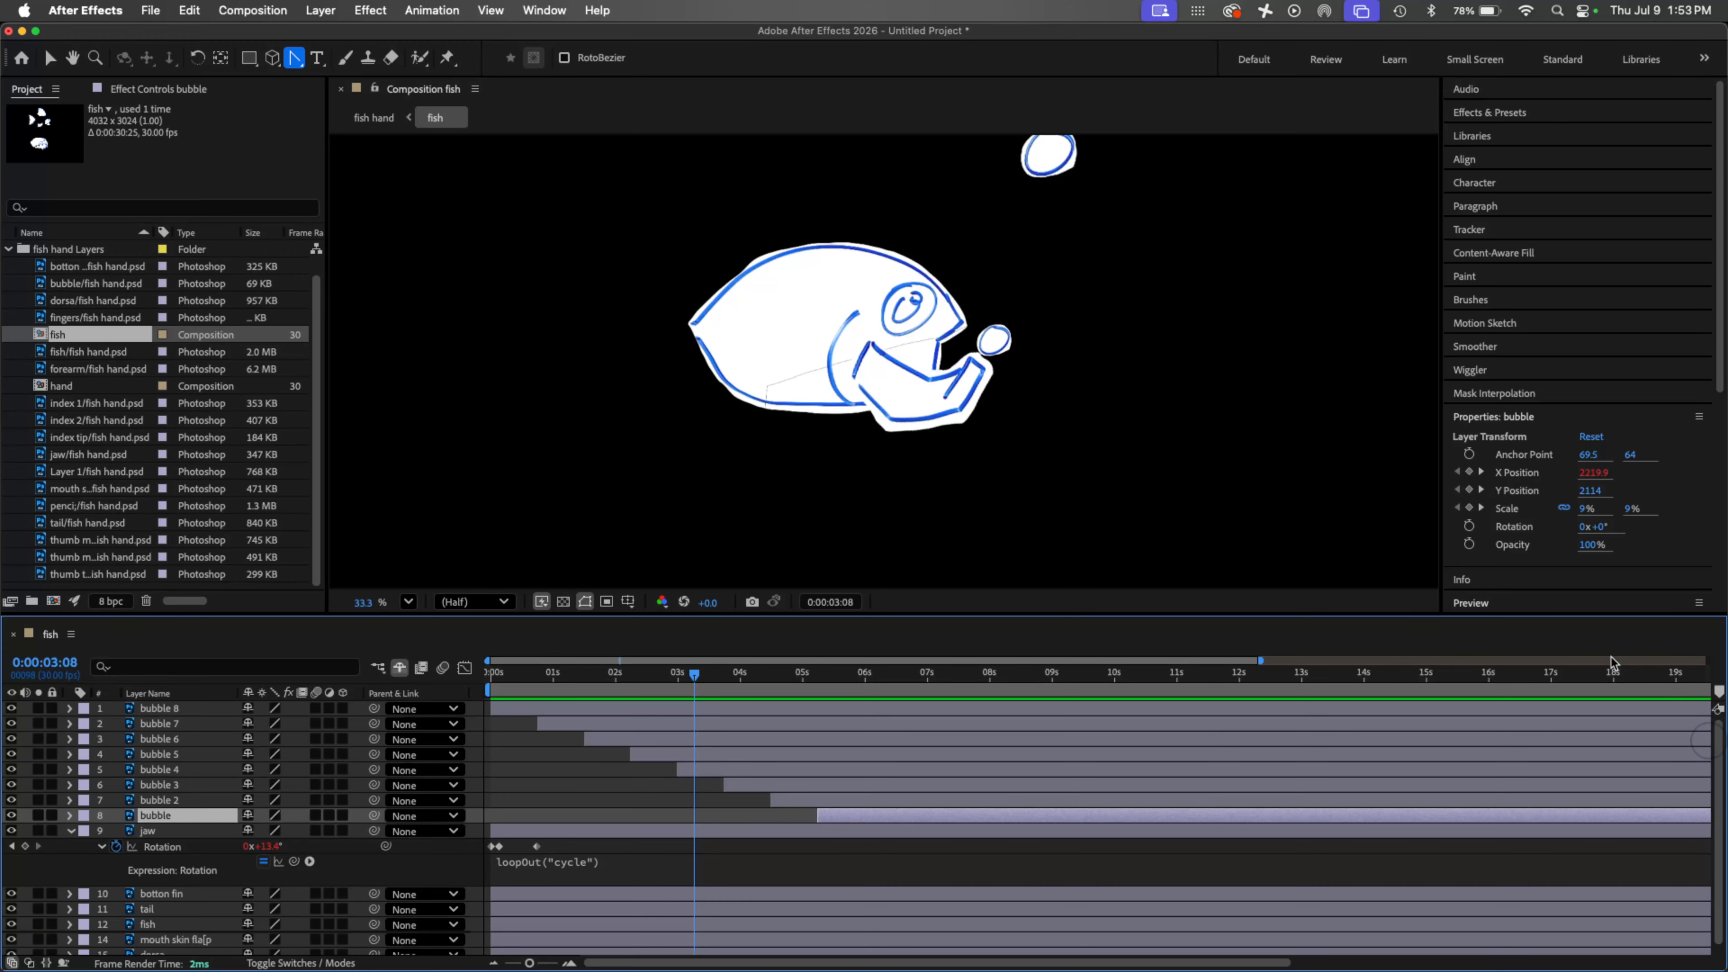
{"action": "left_click", "coordinate": [180, 725], "text": "shift"}
{"action": "left_click_drag", "start_coordinate": [373, 788], "coordinate": [150, 924]}
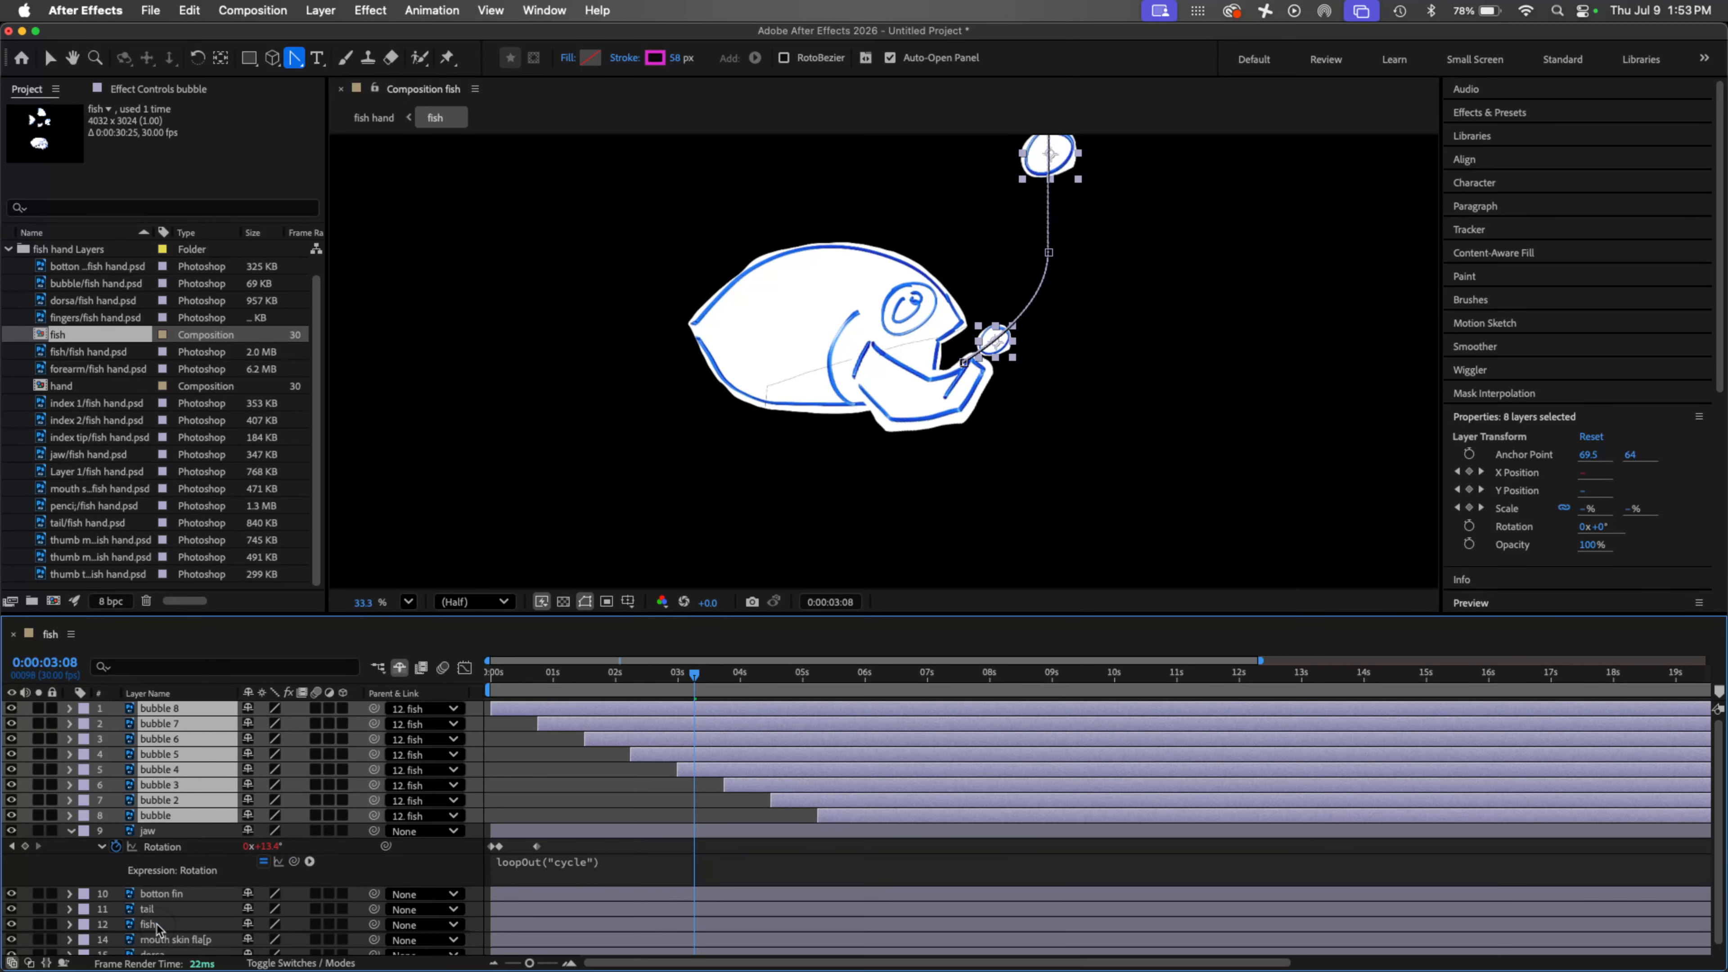
{"action": "left_click", "coordinate": [180, 832]}
{"action": "left_click_drag", "start_coordinate": [374, 832], "coordinate": [150, 924]}
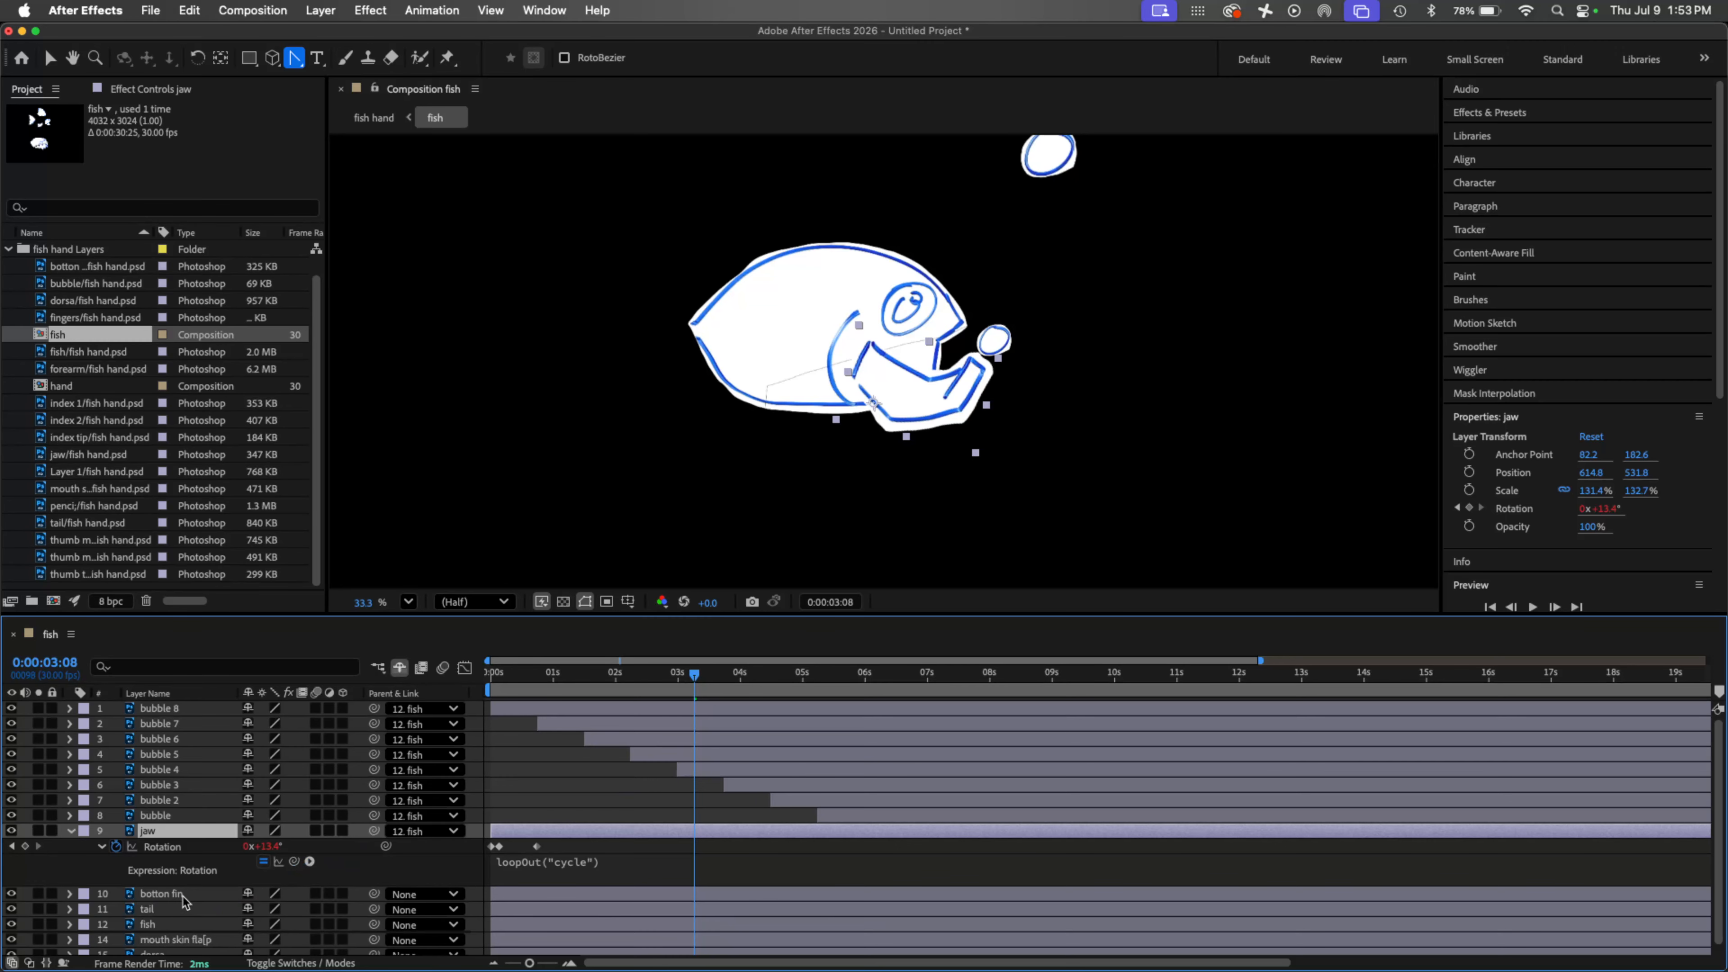
Step: Change the fish layer's label colour to red
{"action": "left_click", "coordinate": [174, 925]}
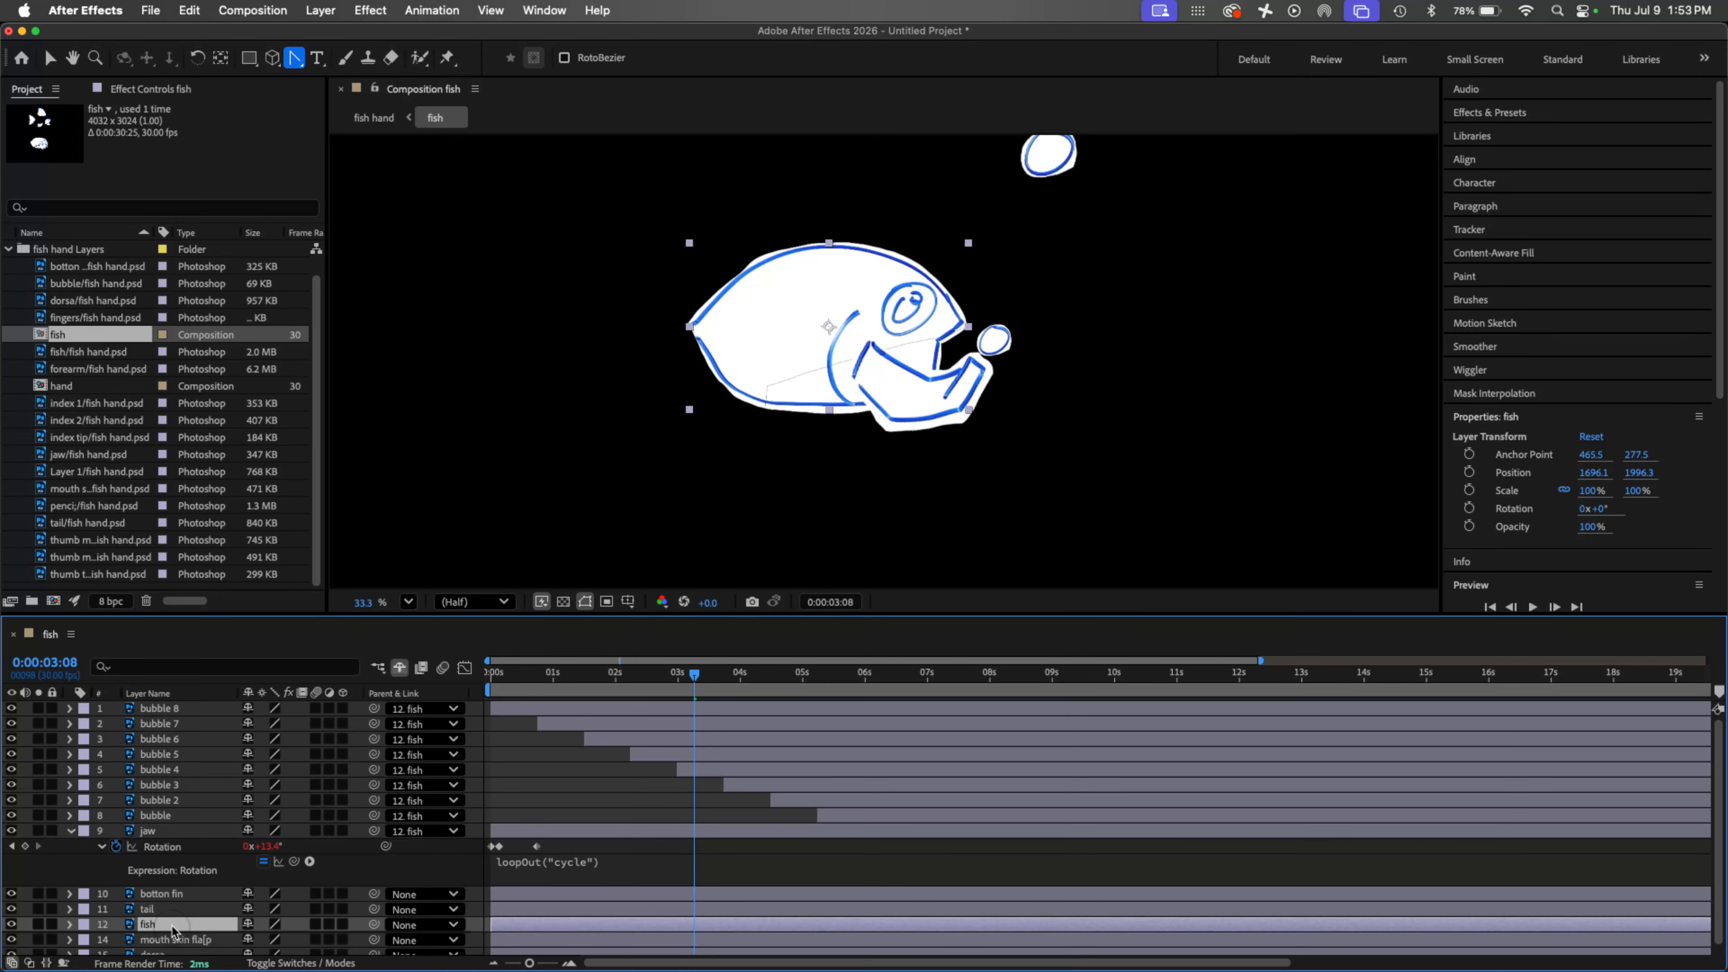
{"action": "left_click", "coordinate": [82, 925]}
{"action": "left_click", "coordinate": [116, 644]}
Step: Move the tail layer's anchor point to its narrow end and attach the tail to the rear of the fish's body
{"action": "left_click", "coordinate": [175, 912]}
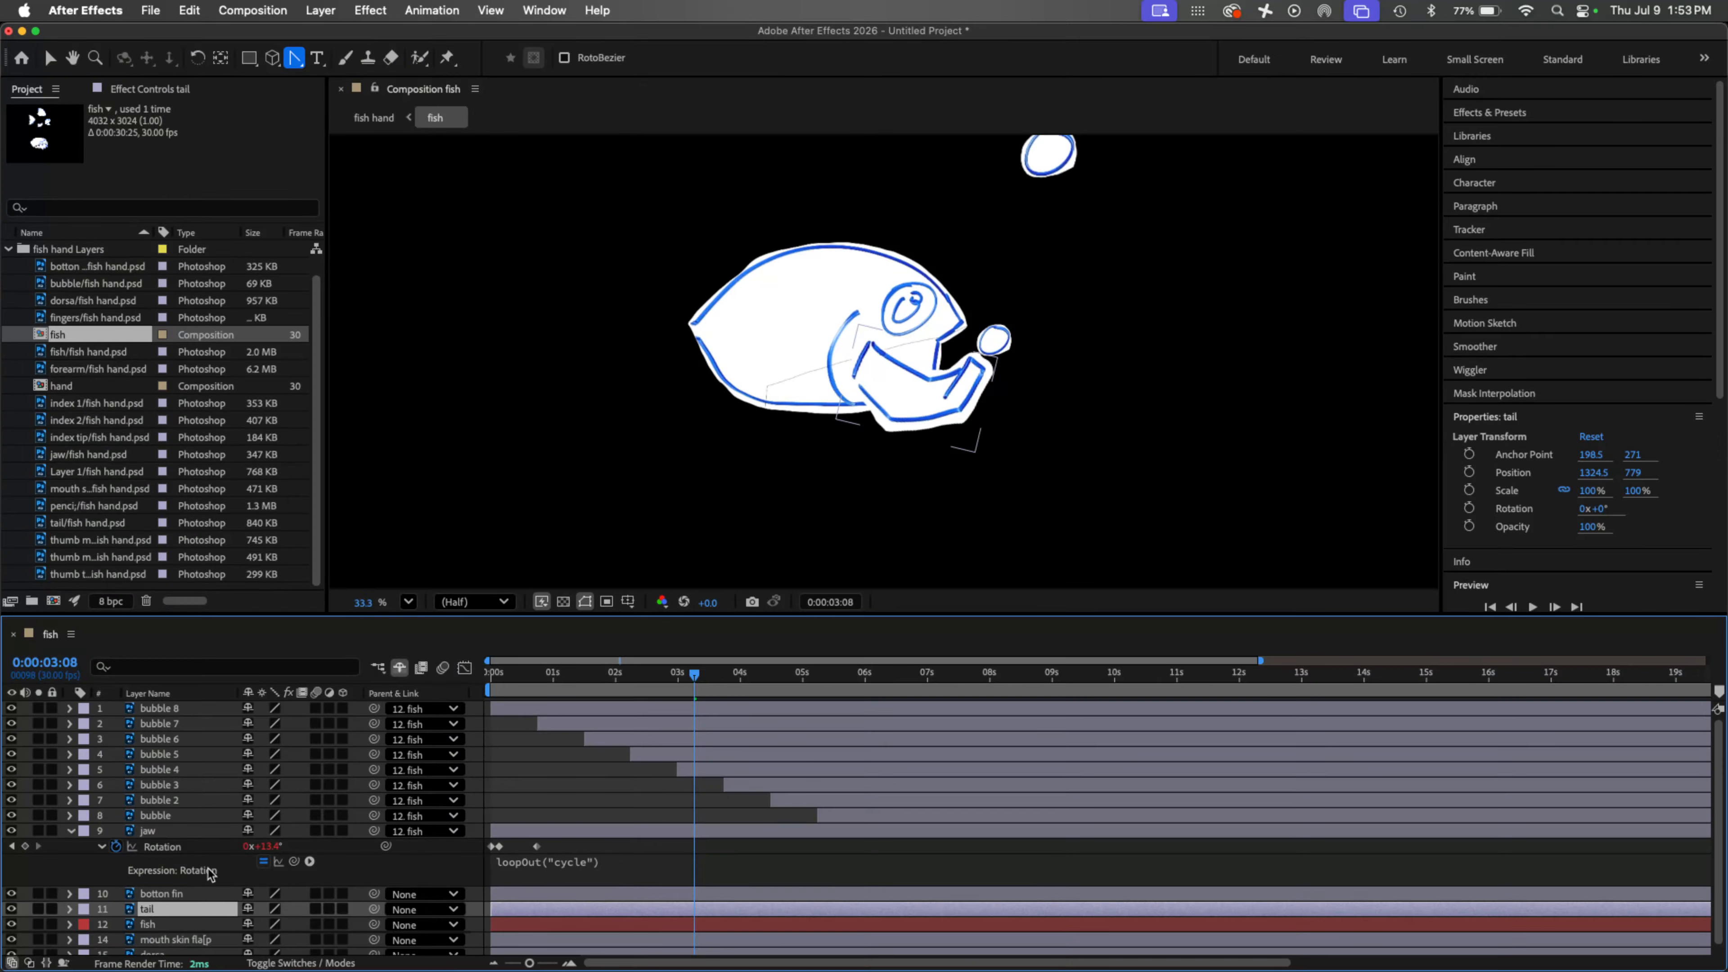
{"action": "left_click", "coordinate": [407, 601]}
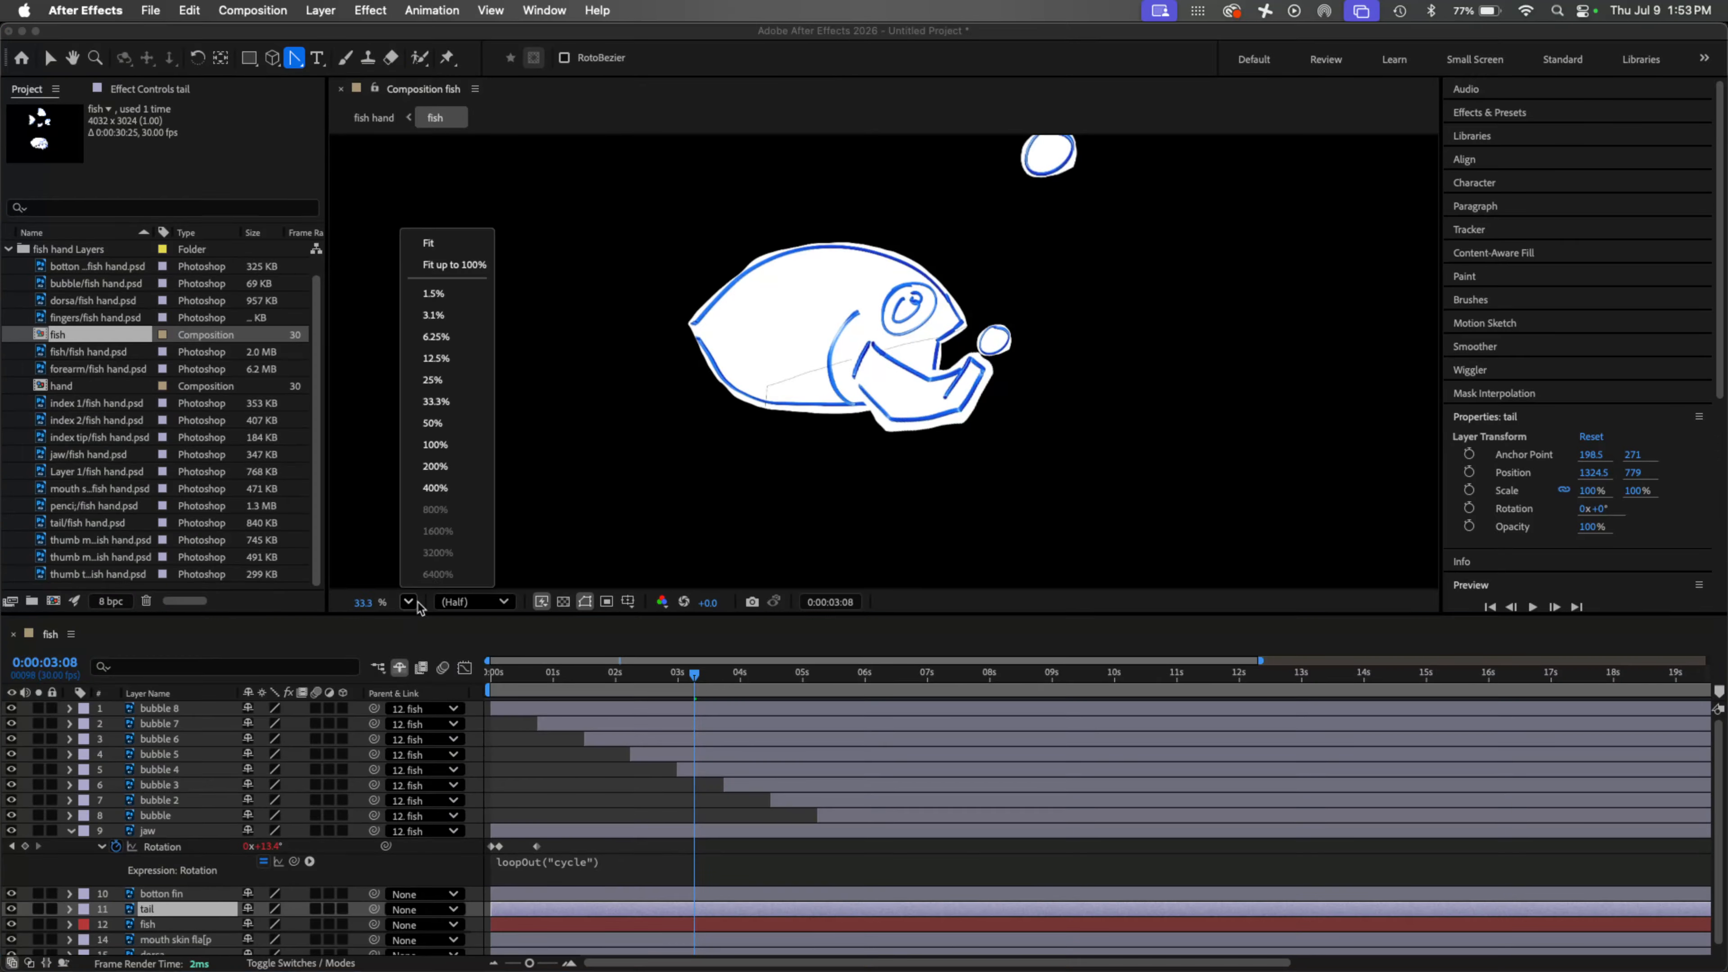
{"action": "left_click", "coordinate": [455, 246]}
{"action": "key", "text": "y"}
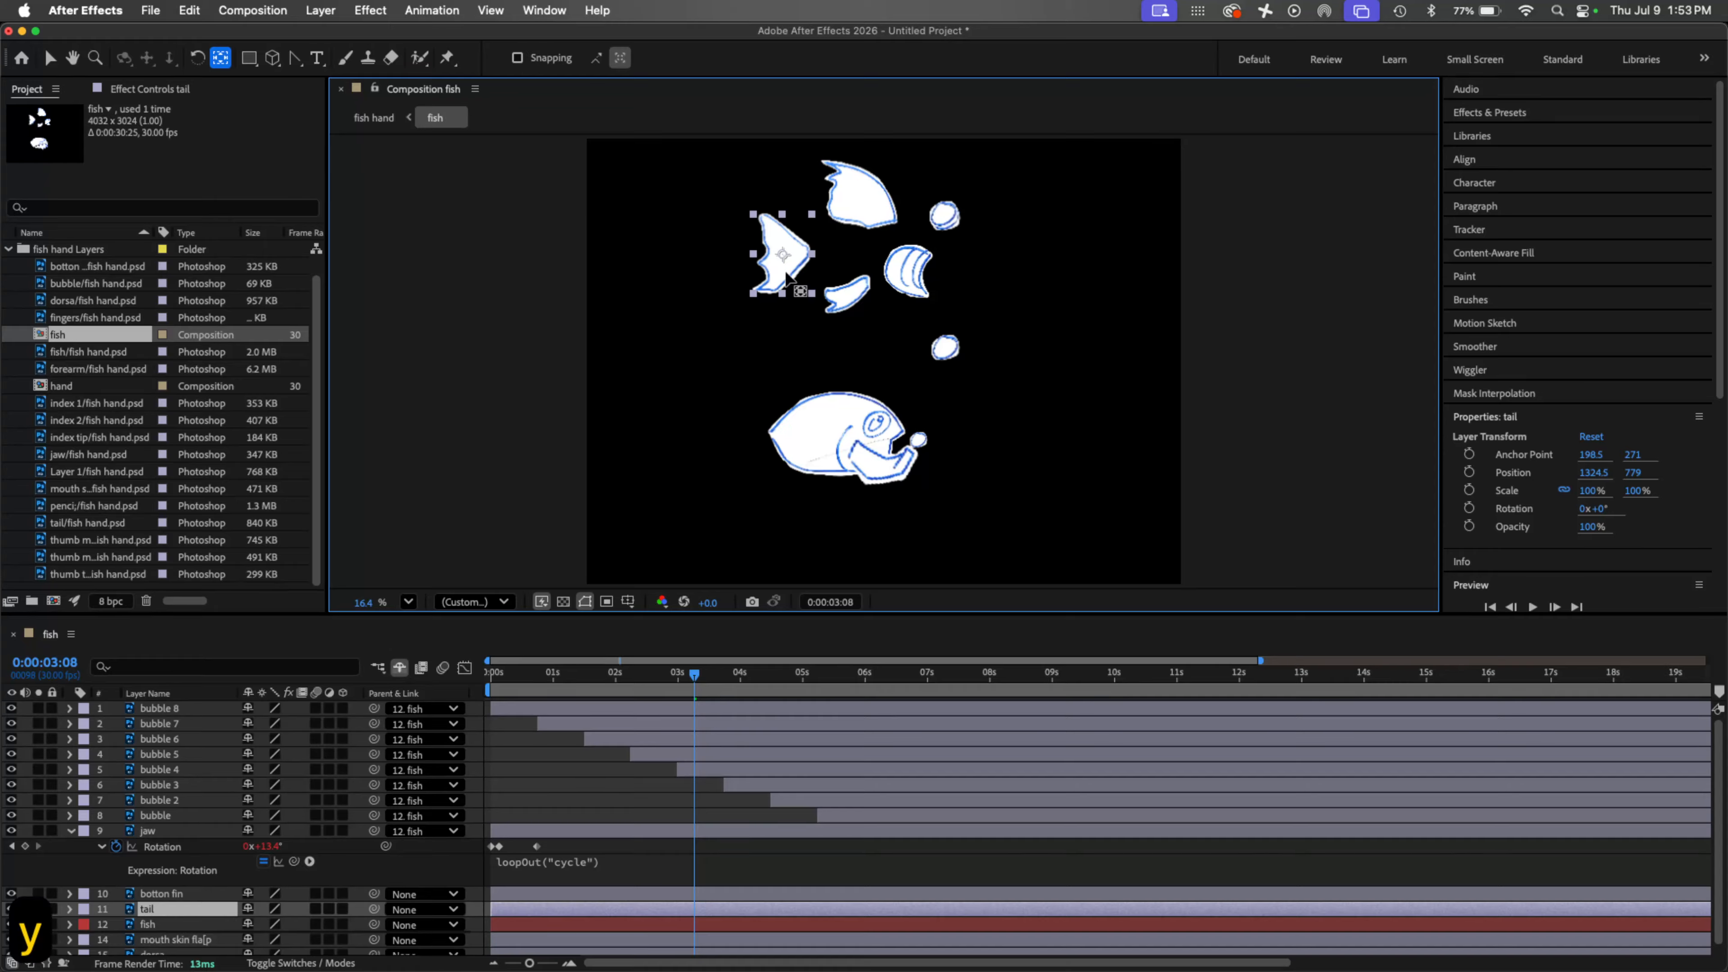
{"action": "left_click_drag", "start_coordinate": [784, 257], "coordinate": [812, 258]}
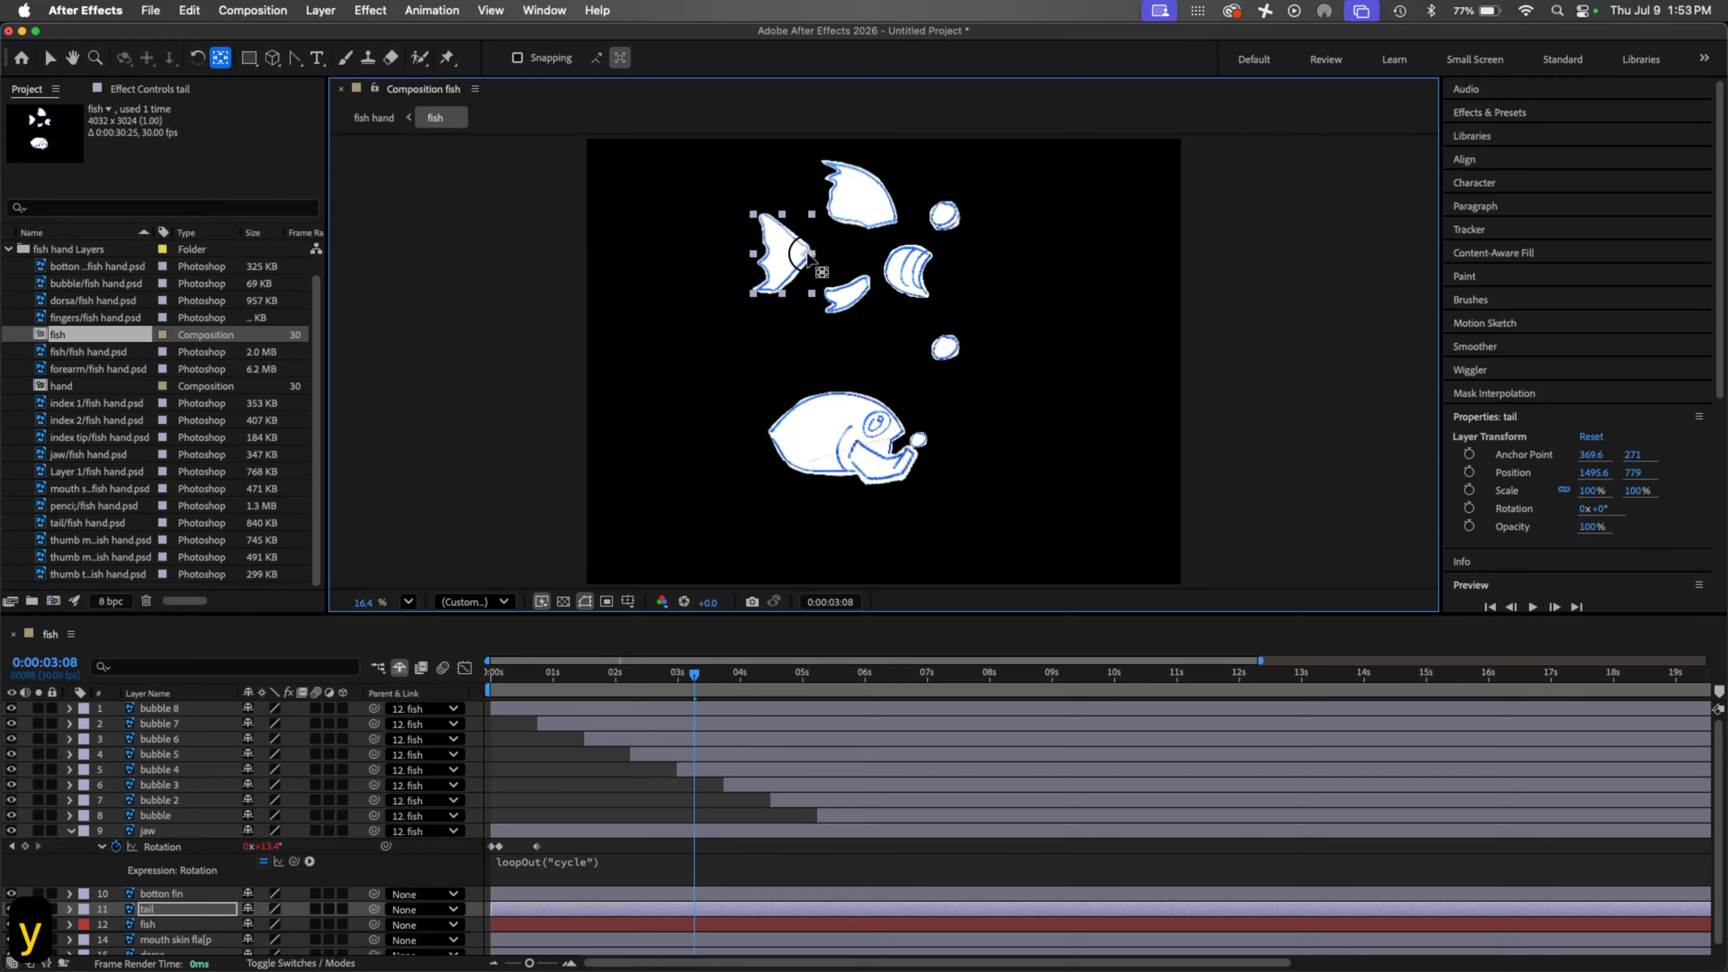
{"action": "key", "text": "v"}
{"action": "left_click_drag", "start_coordinate": [775, 273], "coordinate": [734, 448]}
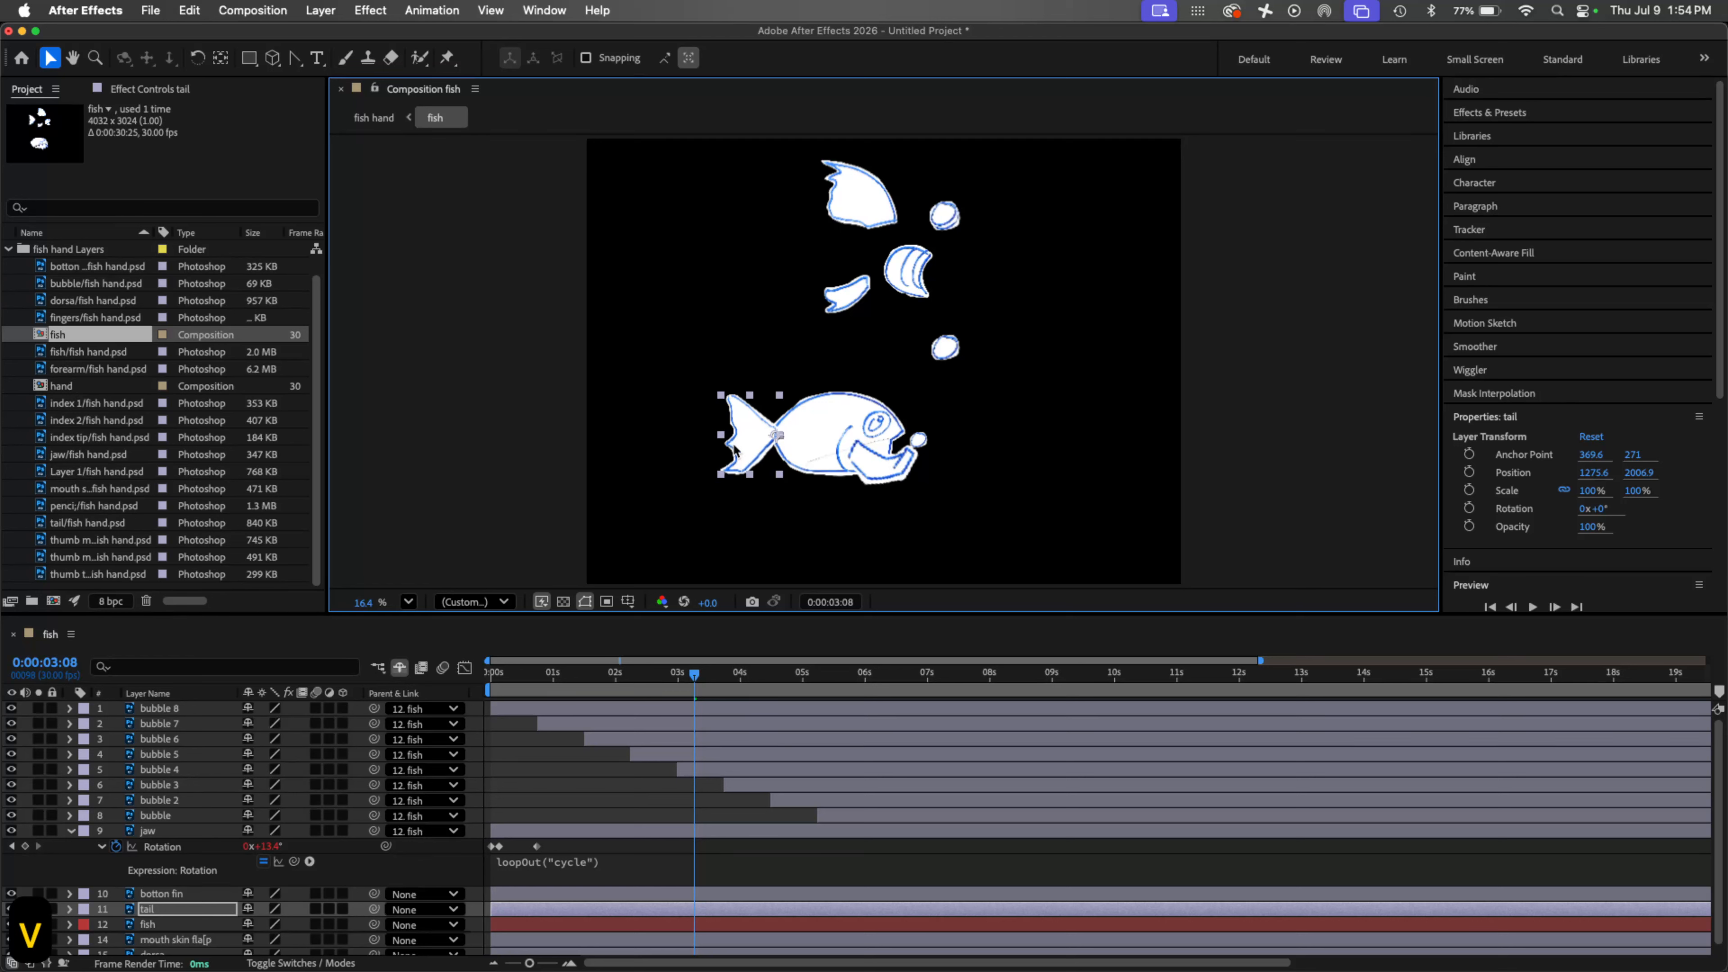
Step: Add a wiggle(2,20) expression to the tail's Rotation and preview the motion from the start
{"action": "key", "text": "r"}
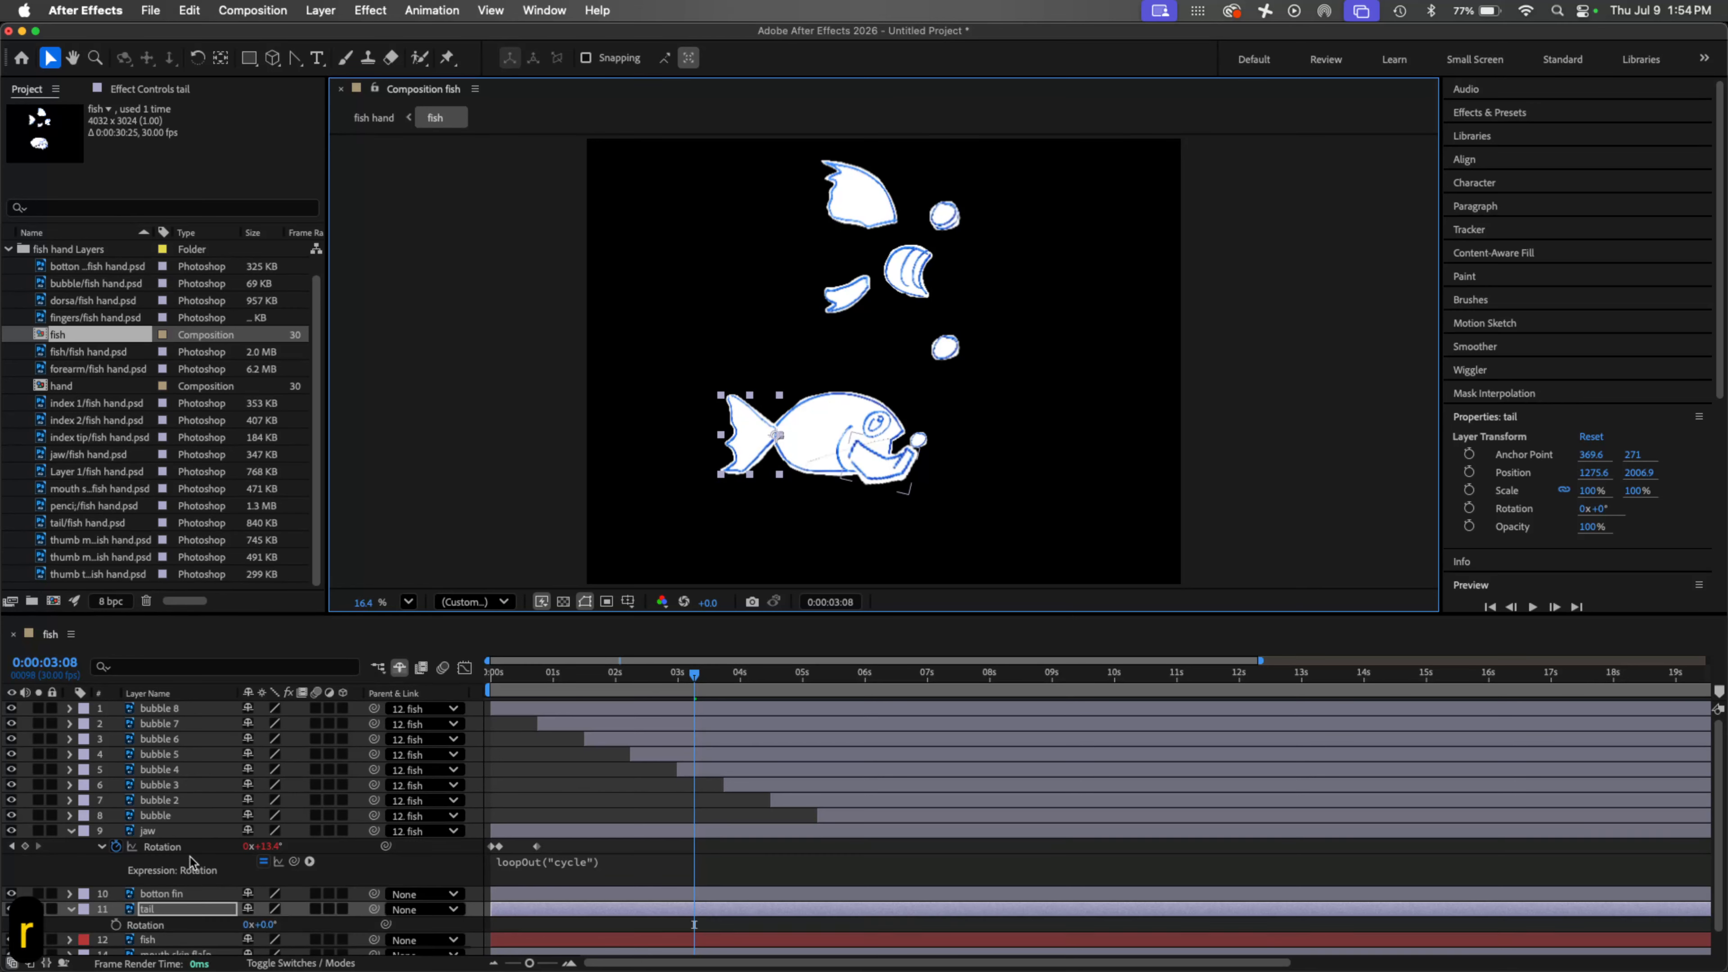
{"action": "left_click", "coordinate": [116, 924], "text": "alt"}
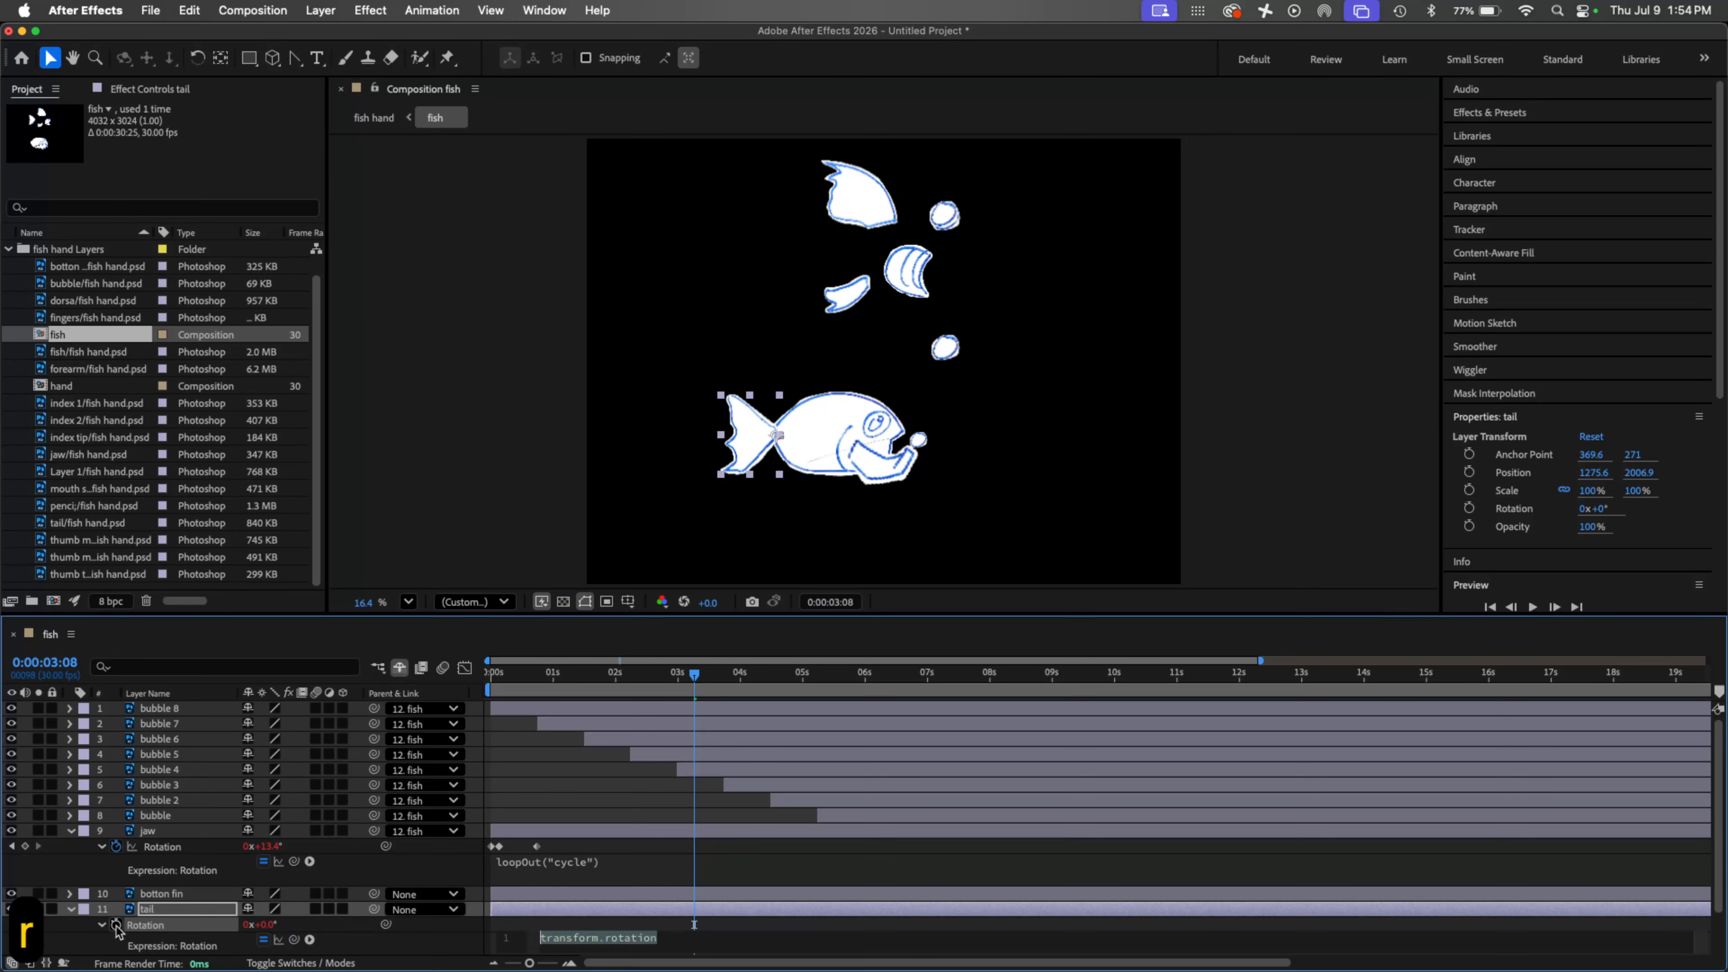
{"action": "type", "text": "wigg"}
{"action": "key", "text": "Return"}
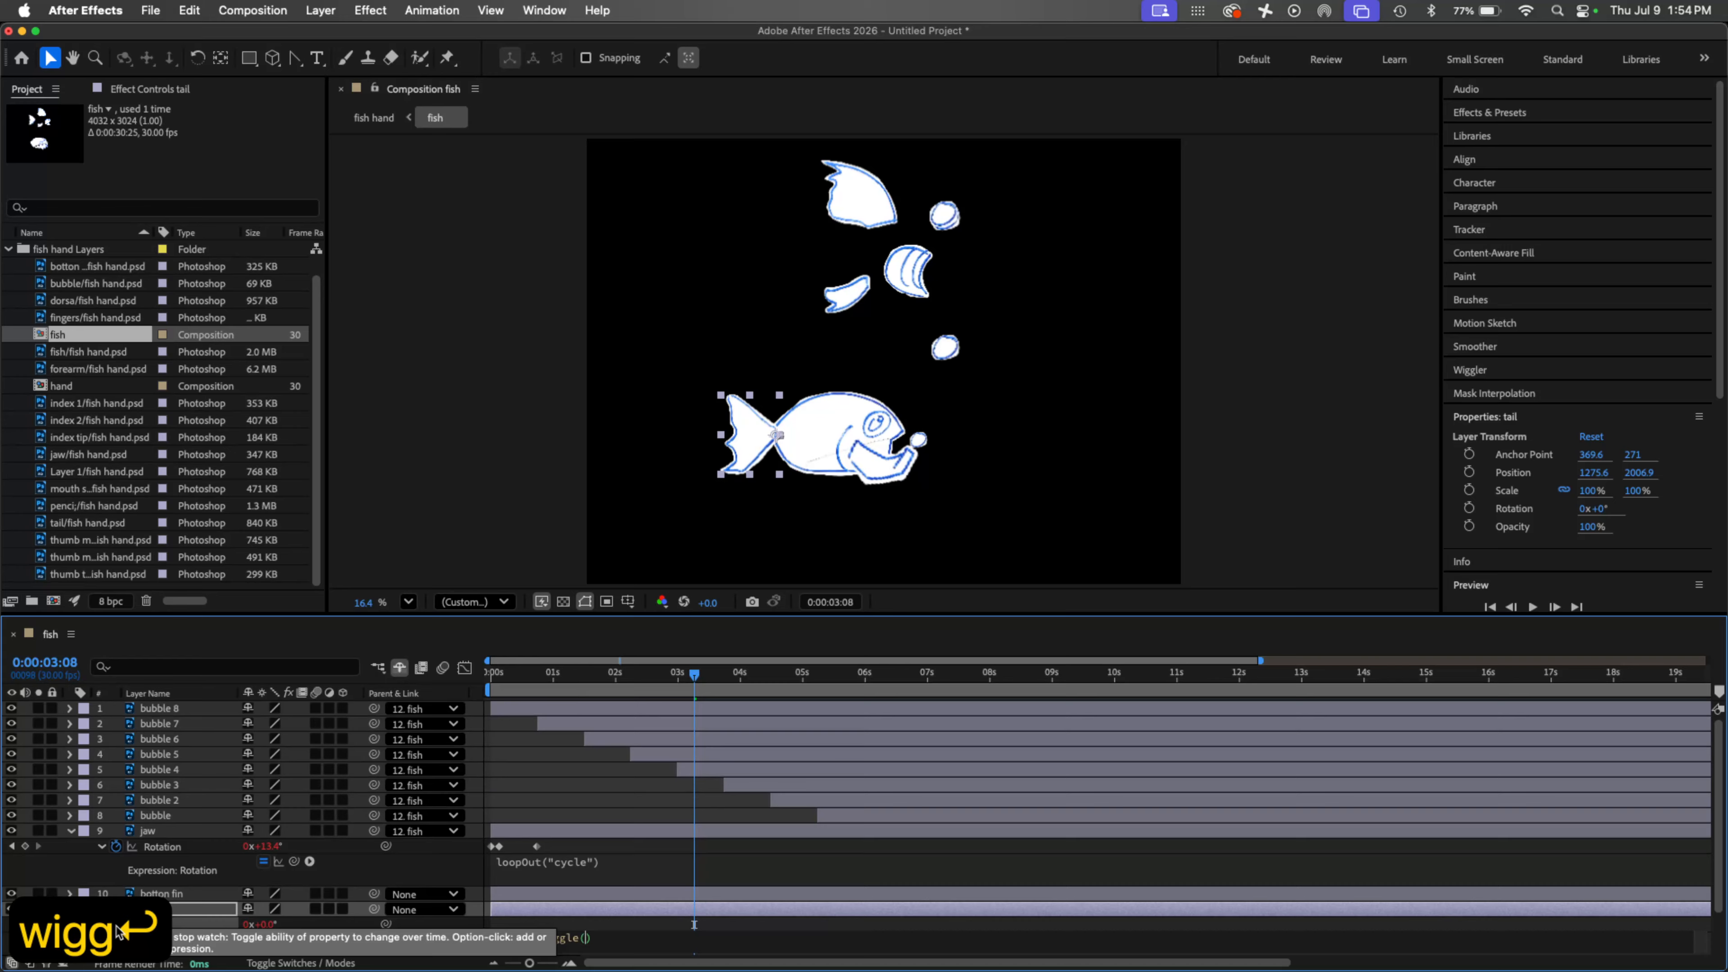
{"action": "type", "text": "2,"}
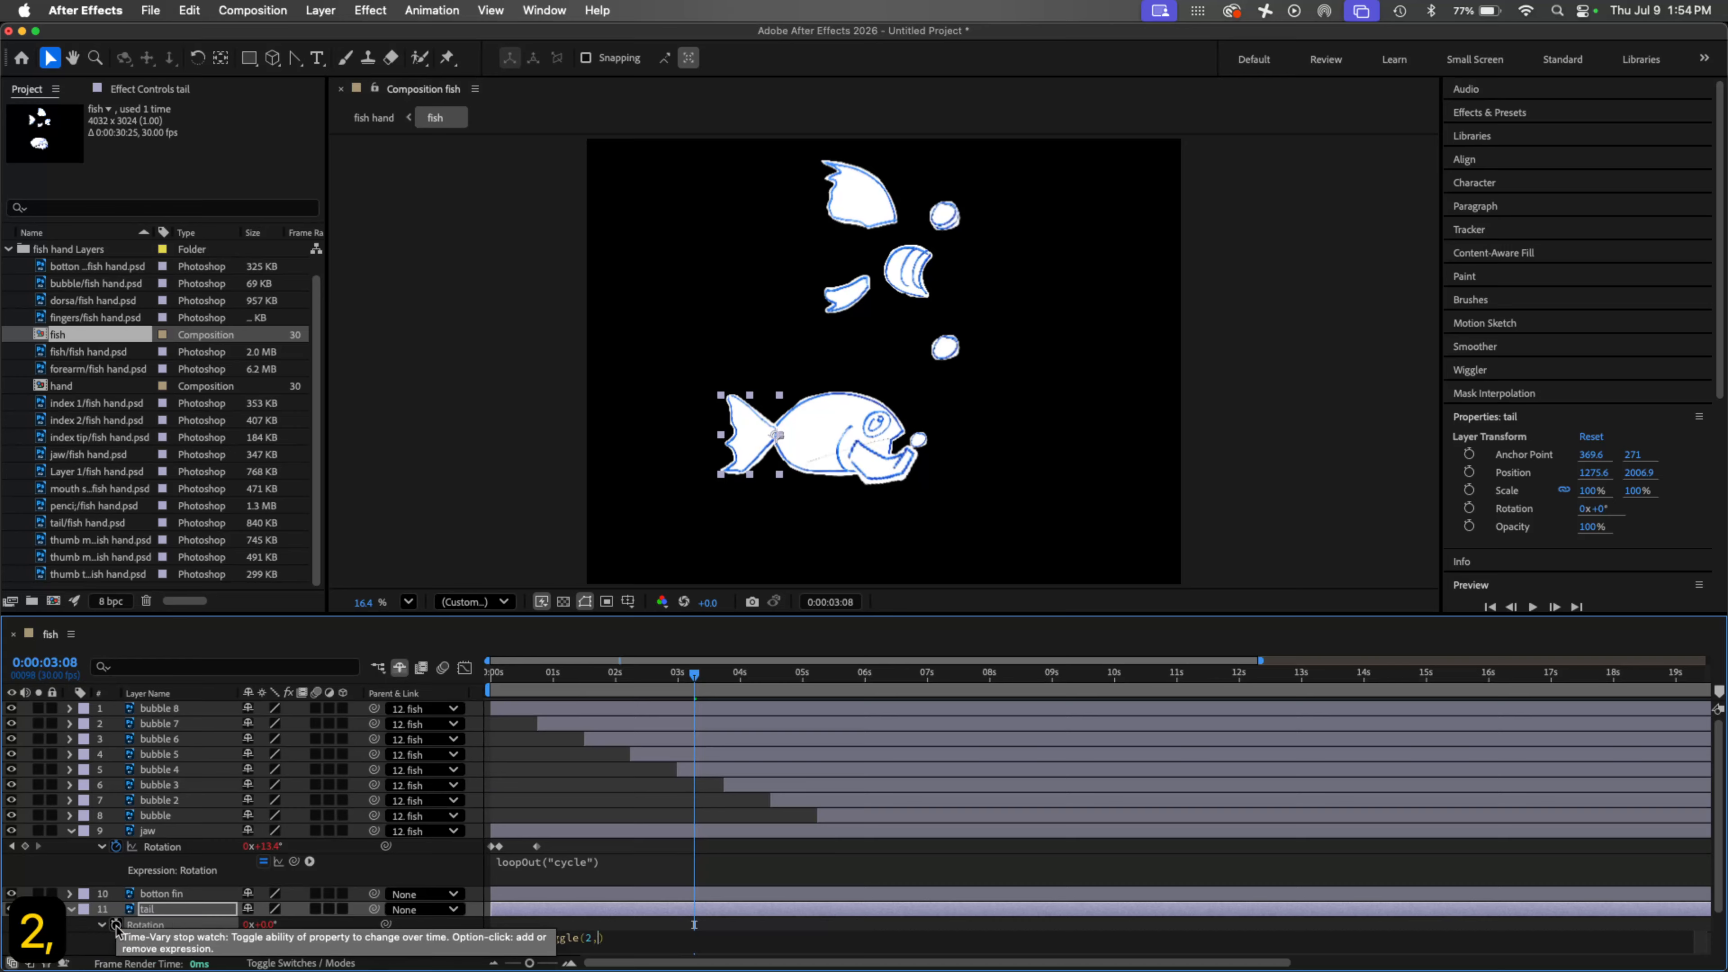
{"action": "type", "text": "20"}
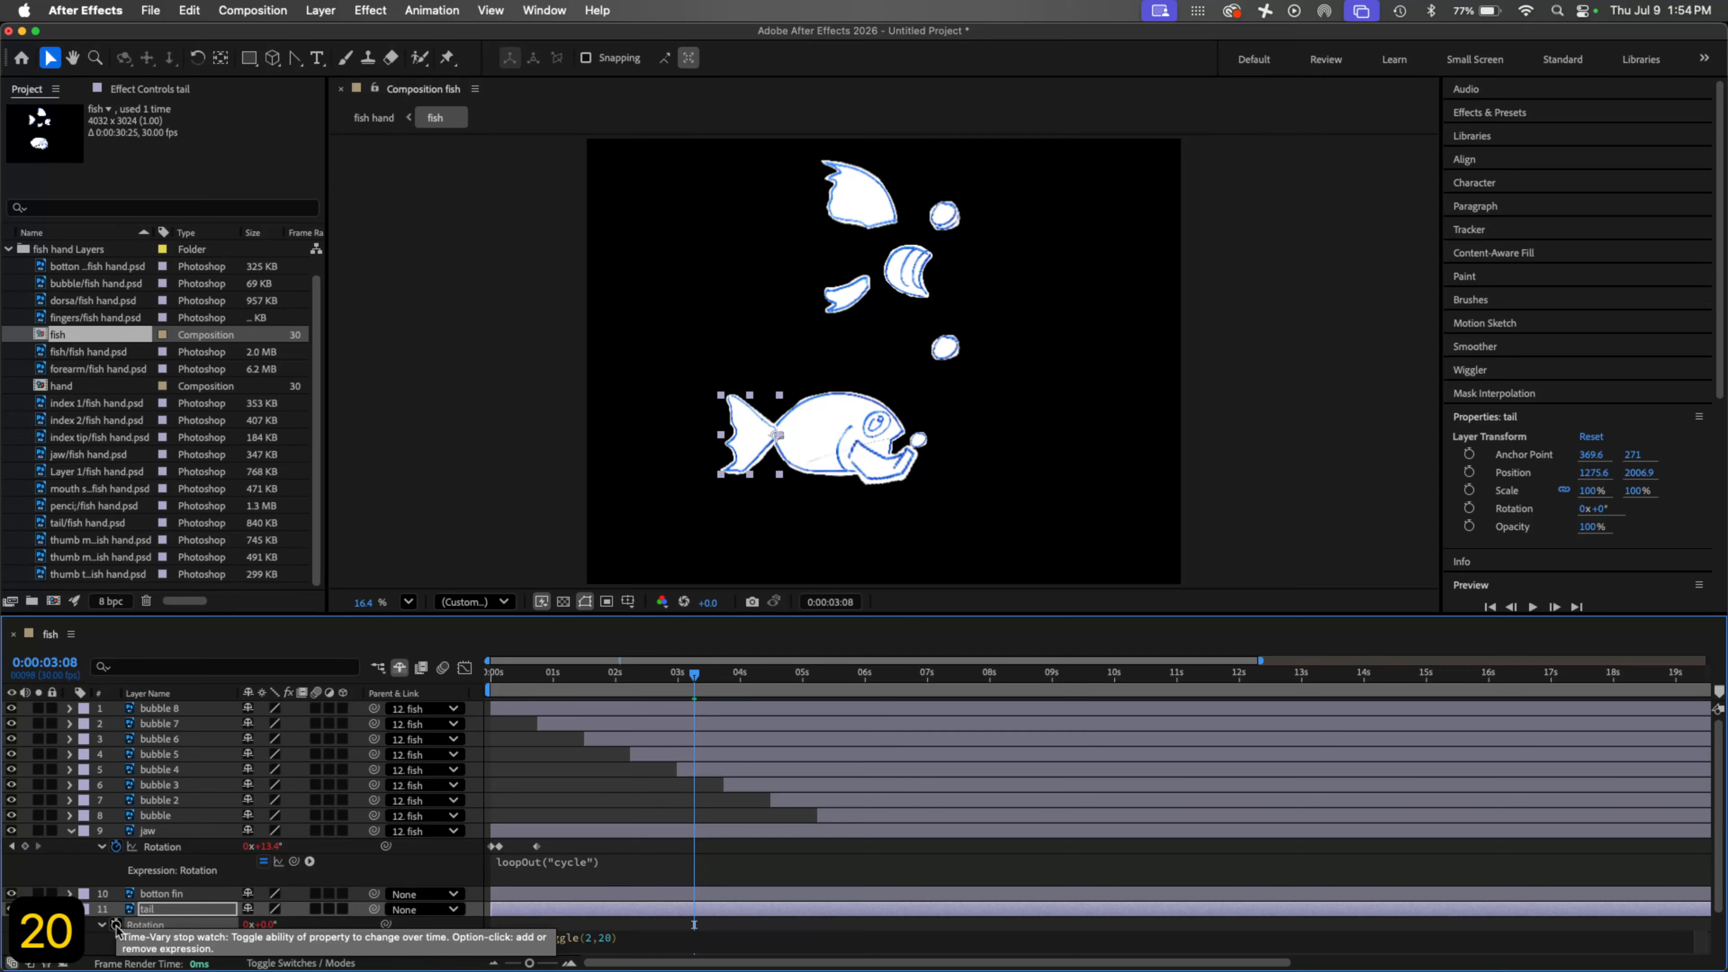
{"action": "left_click", "coordinate": [639, 885]}
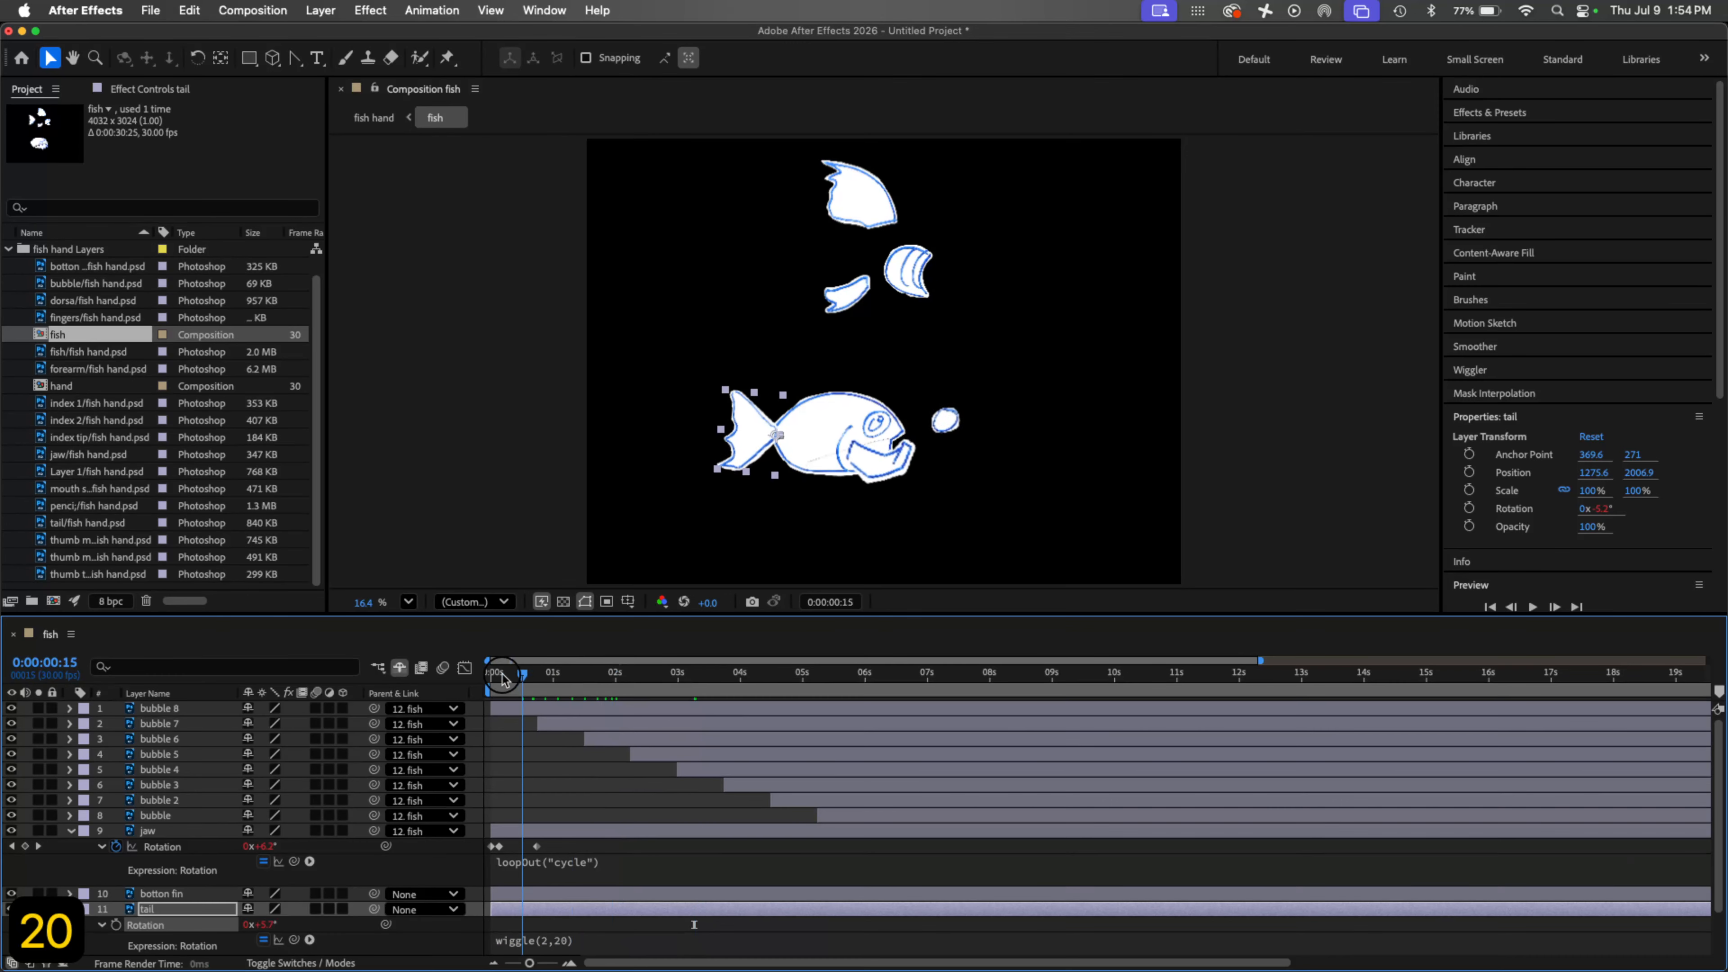
{"action": "key", "text": "space"}
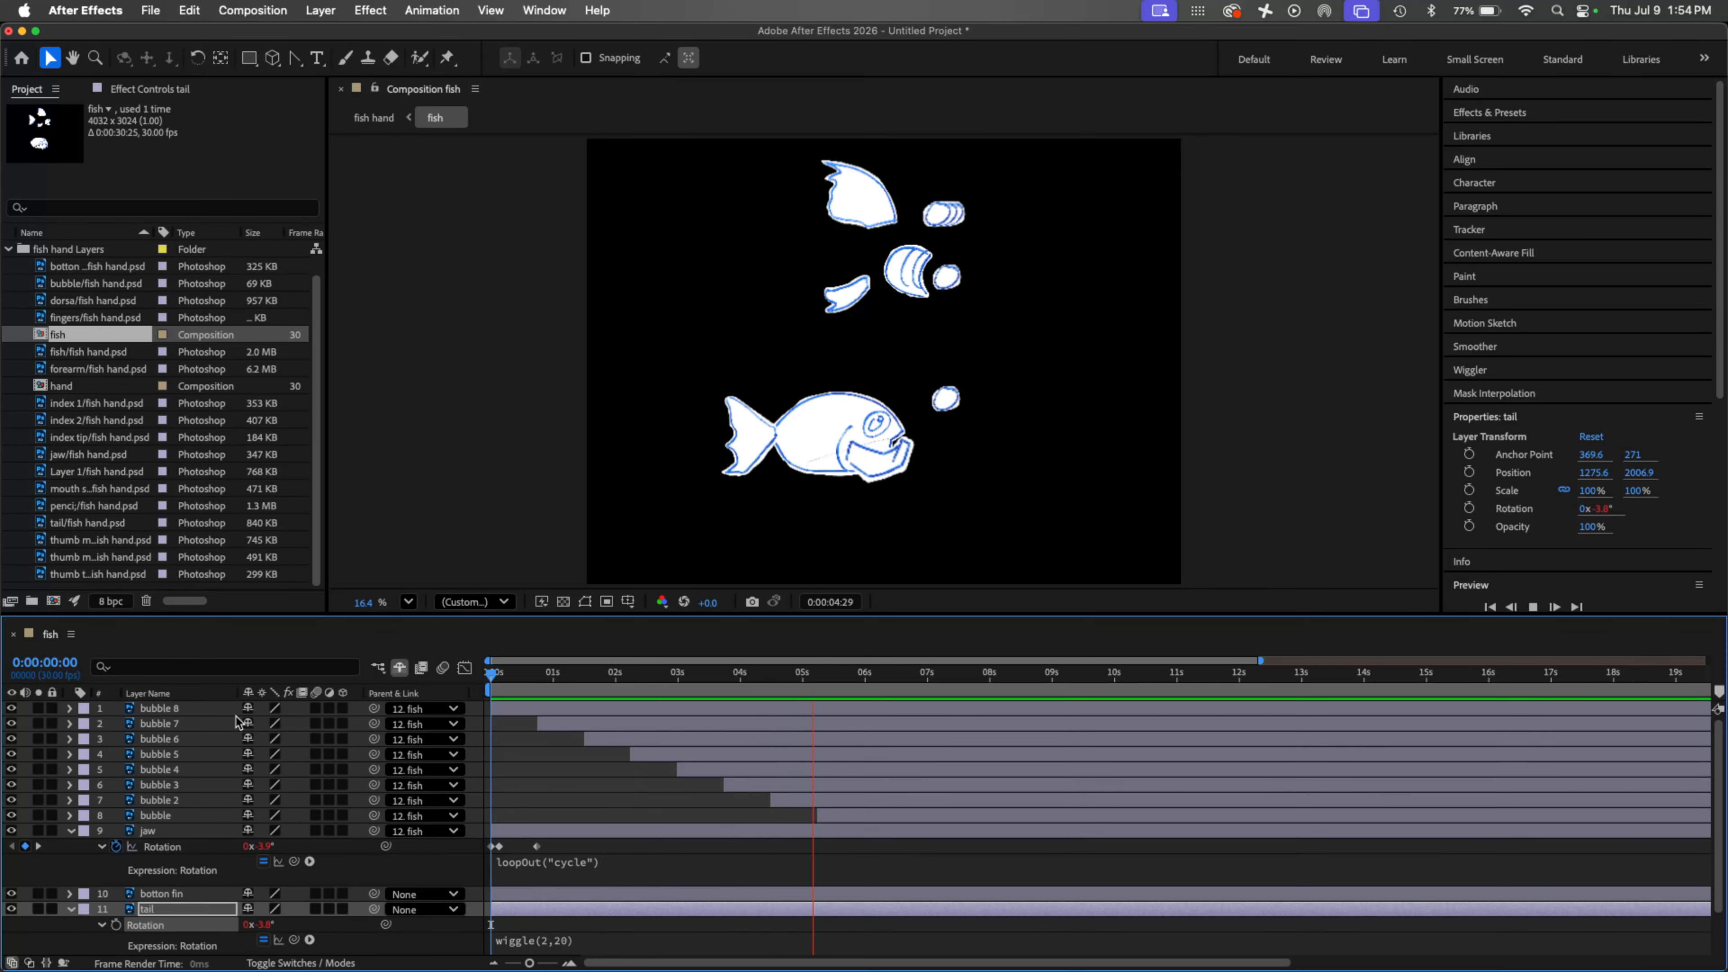
{"action": "key", "text": "space"}
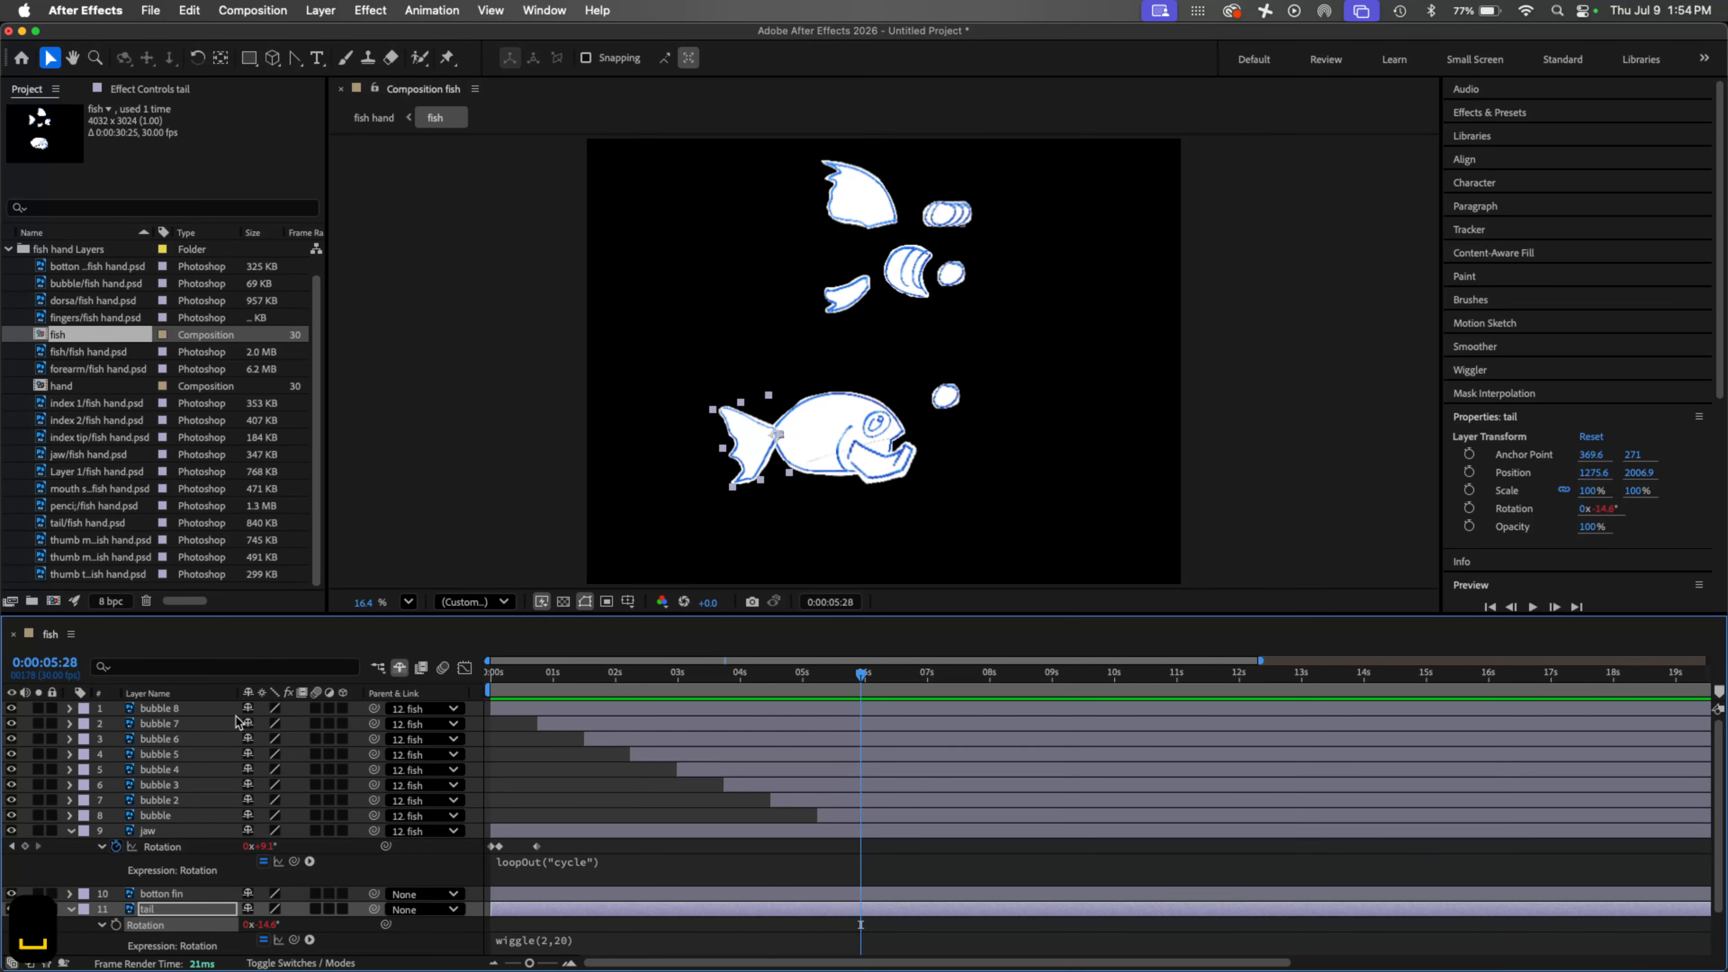
Step: Remove the wiggle expression from the tail's Rotation
{"action": "left_click", "coordinate": [154, 910]}
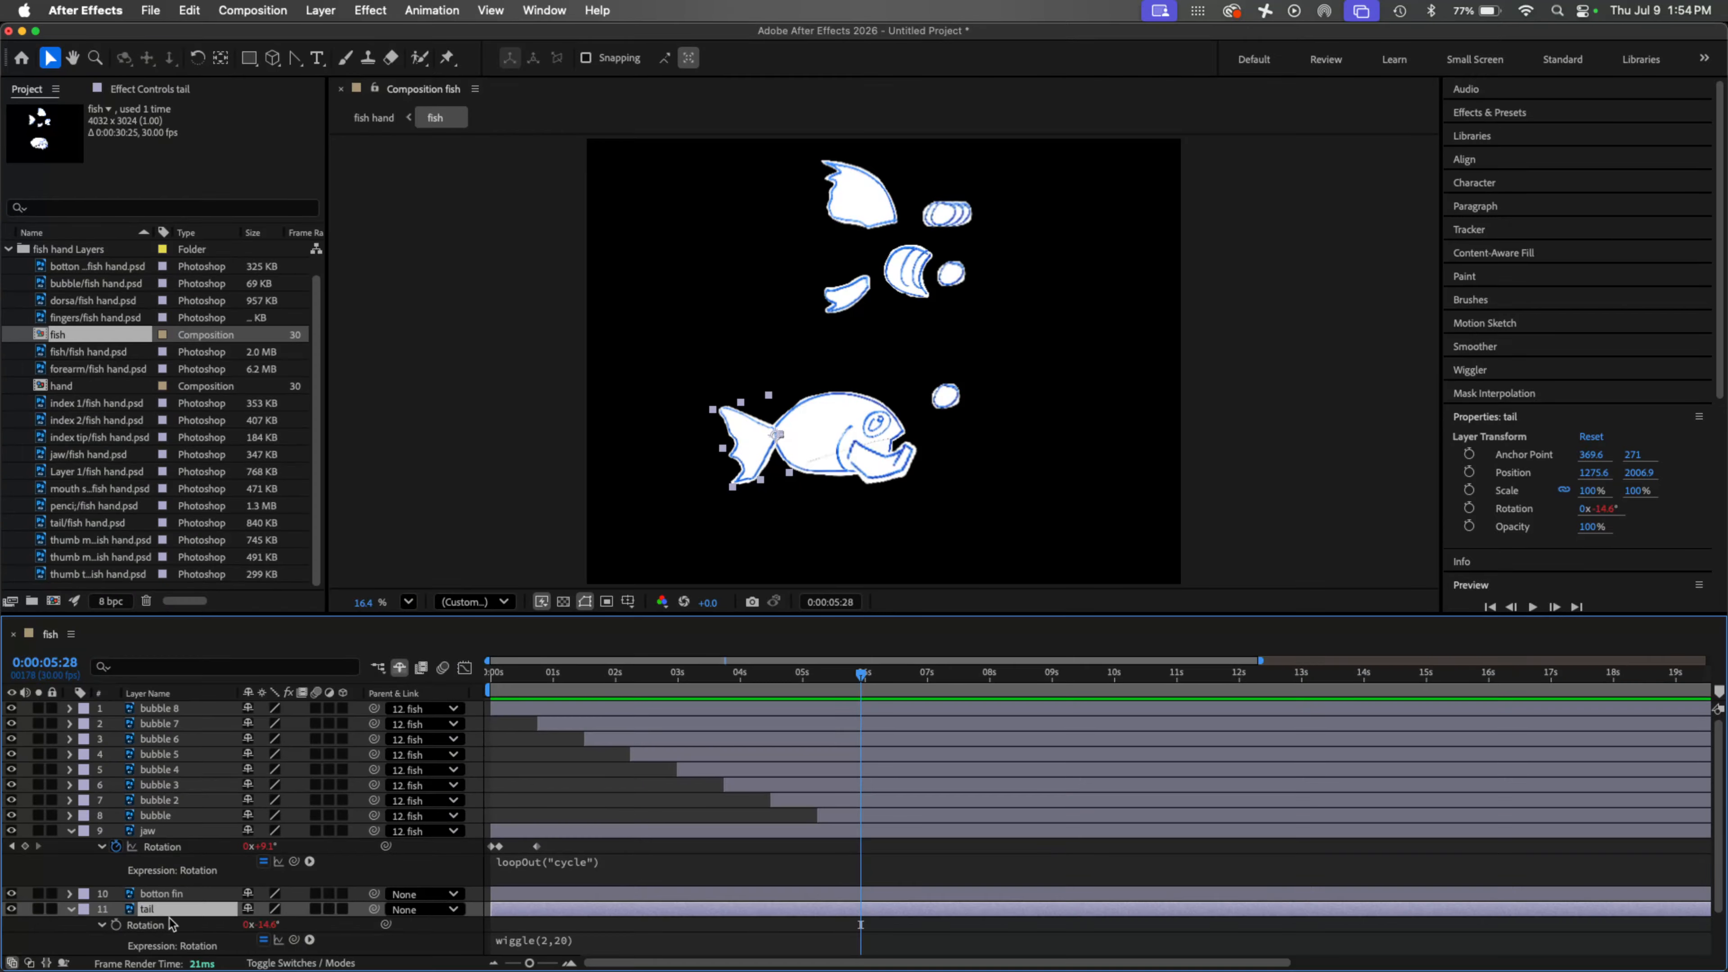
{"action": "left_click", "coordinate": [538, 943]}
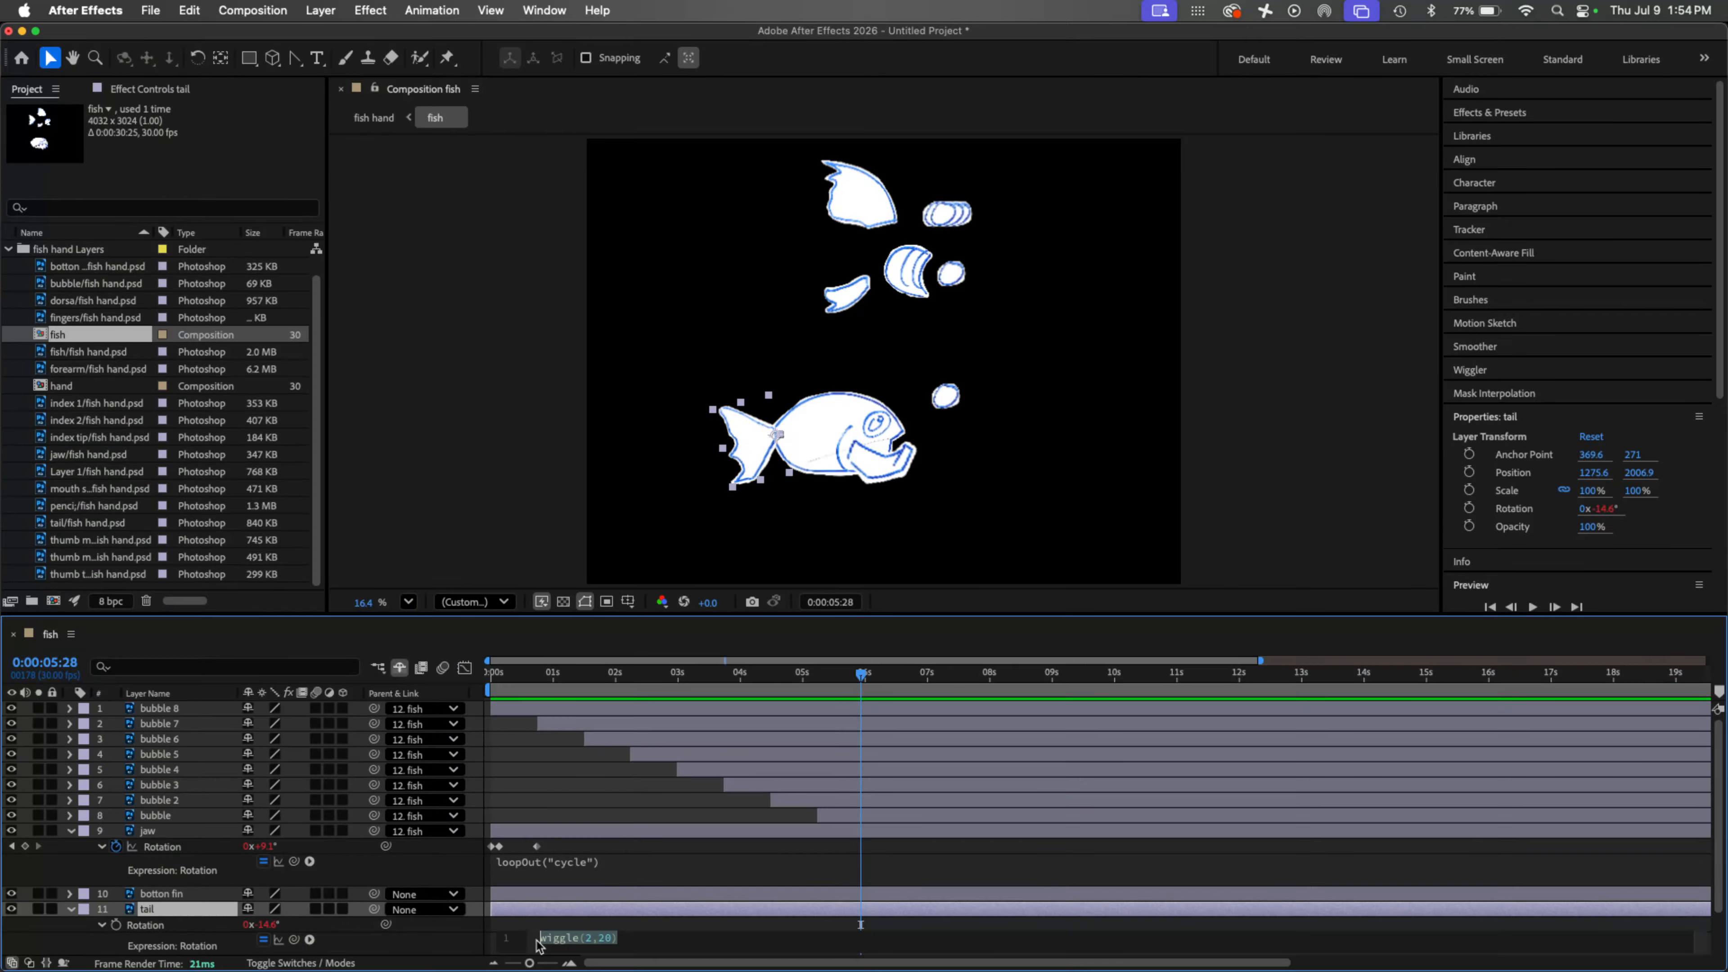
{"action": "key", "text": "BackSpace"}
{"action": "left_click", "coordinate": [325, 925]}
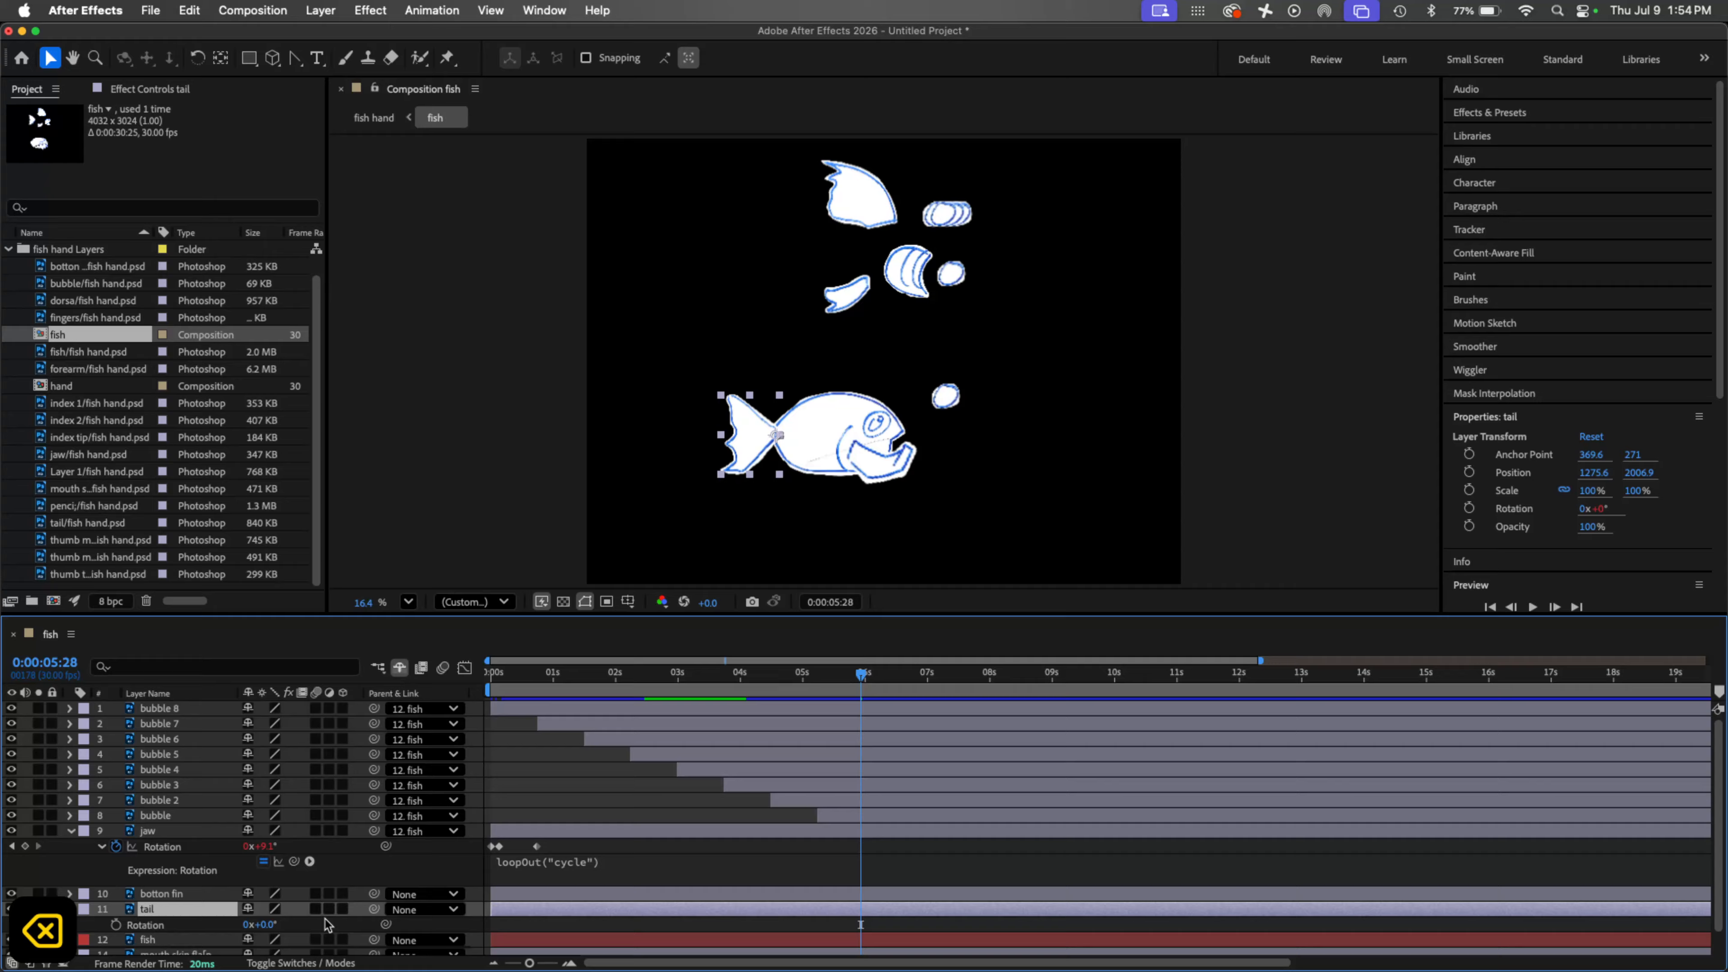
Step: Make the tail a 3D layer, test swinging it with Y Rotation, and reset Y Rotation to 0°
{"action": "left_click", "coordinate": [342, 910]}
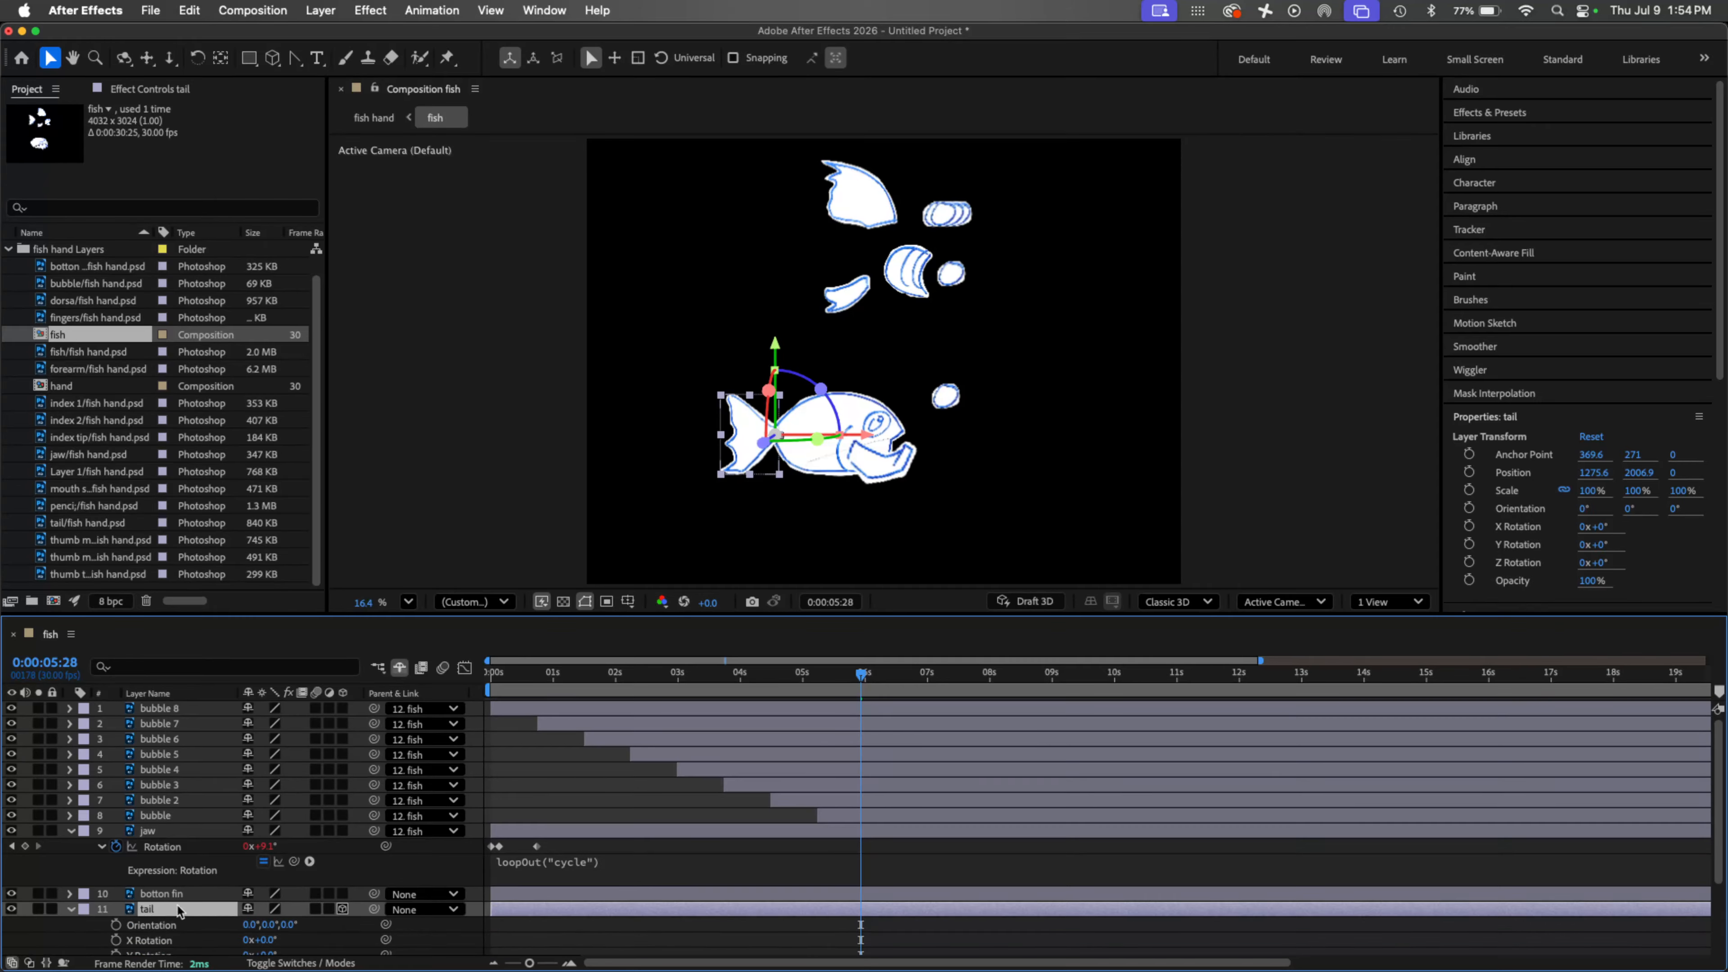
{"action": "scroll", "coordinate": [256, 901], "scroll_direction": "down", "scroll_amount": 3}
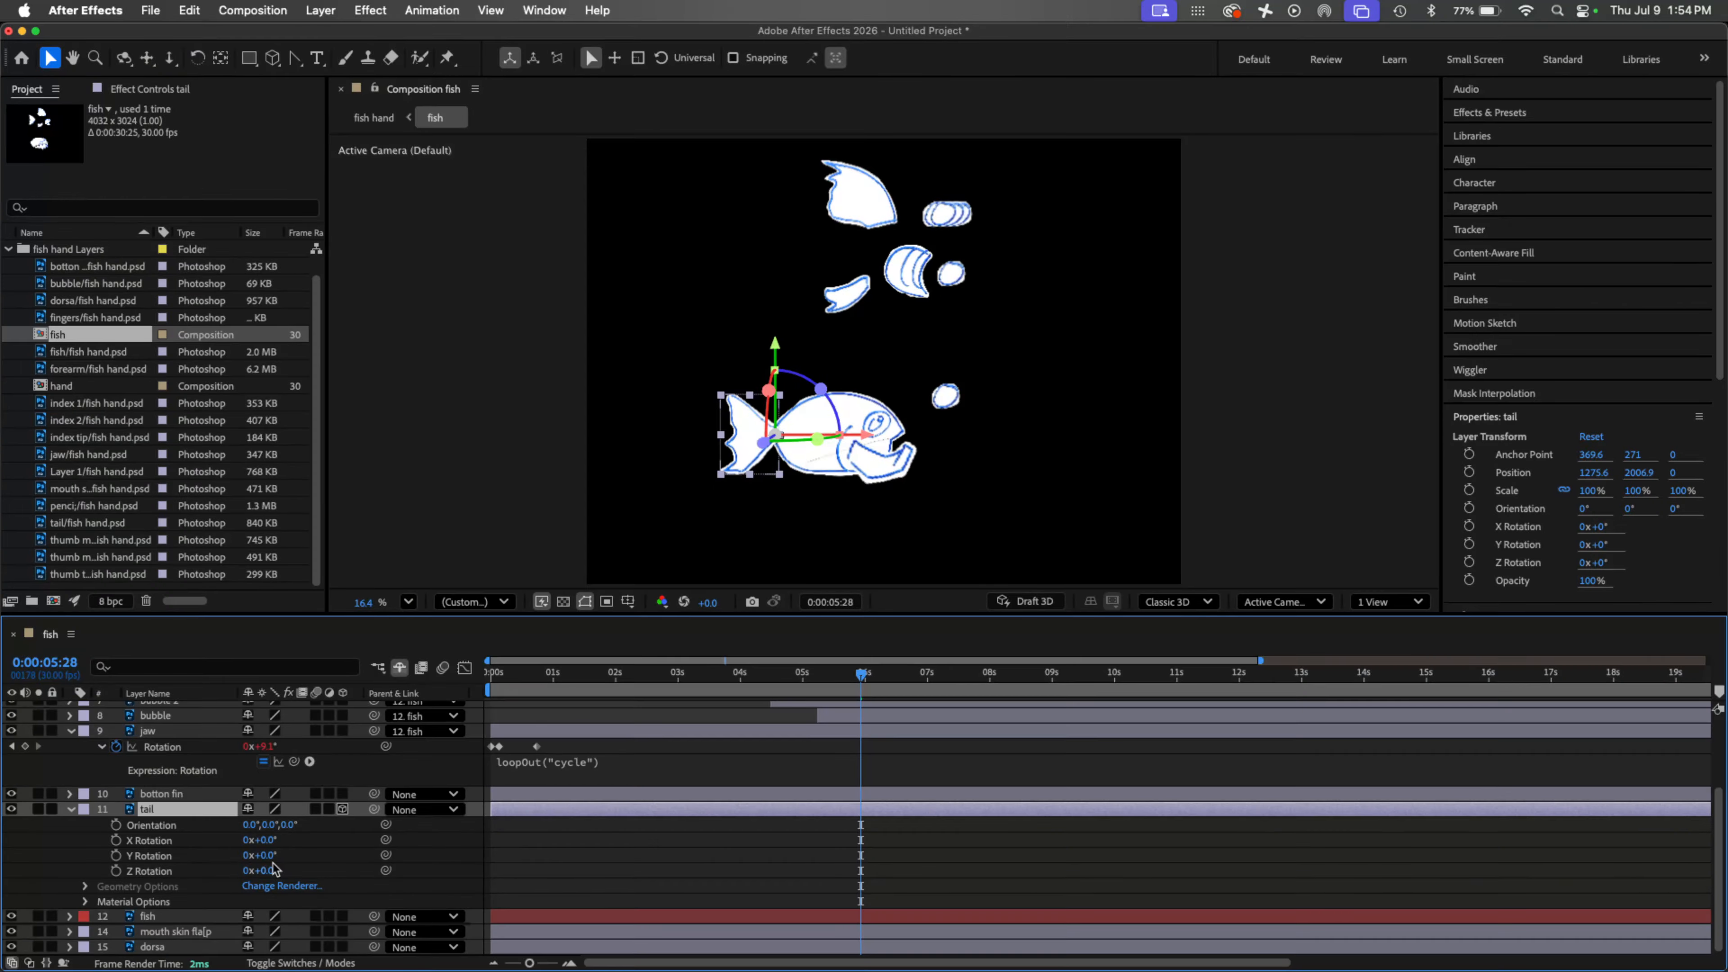
{"action": "left_click_drag", "start_coordinate": [271, 855], "coordinate": [306, 855]}
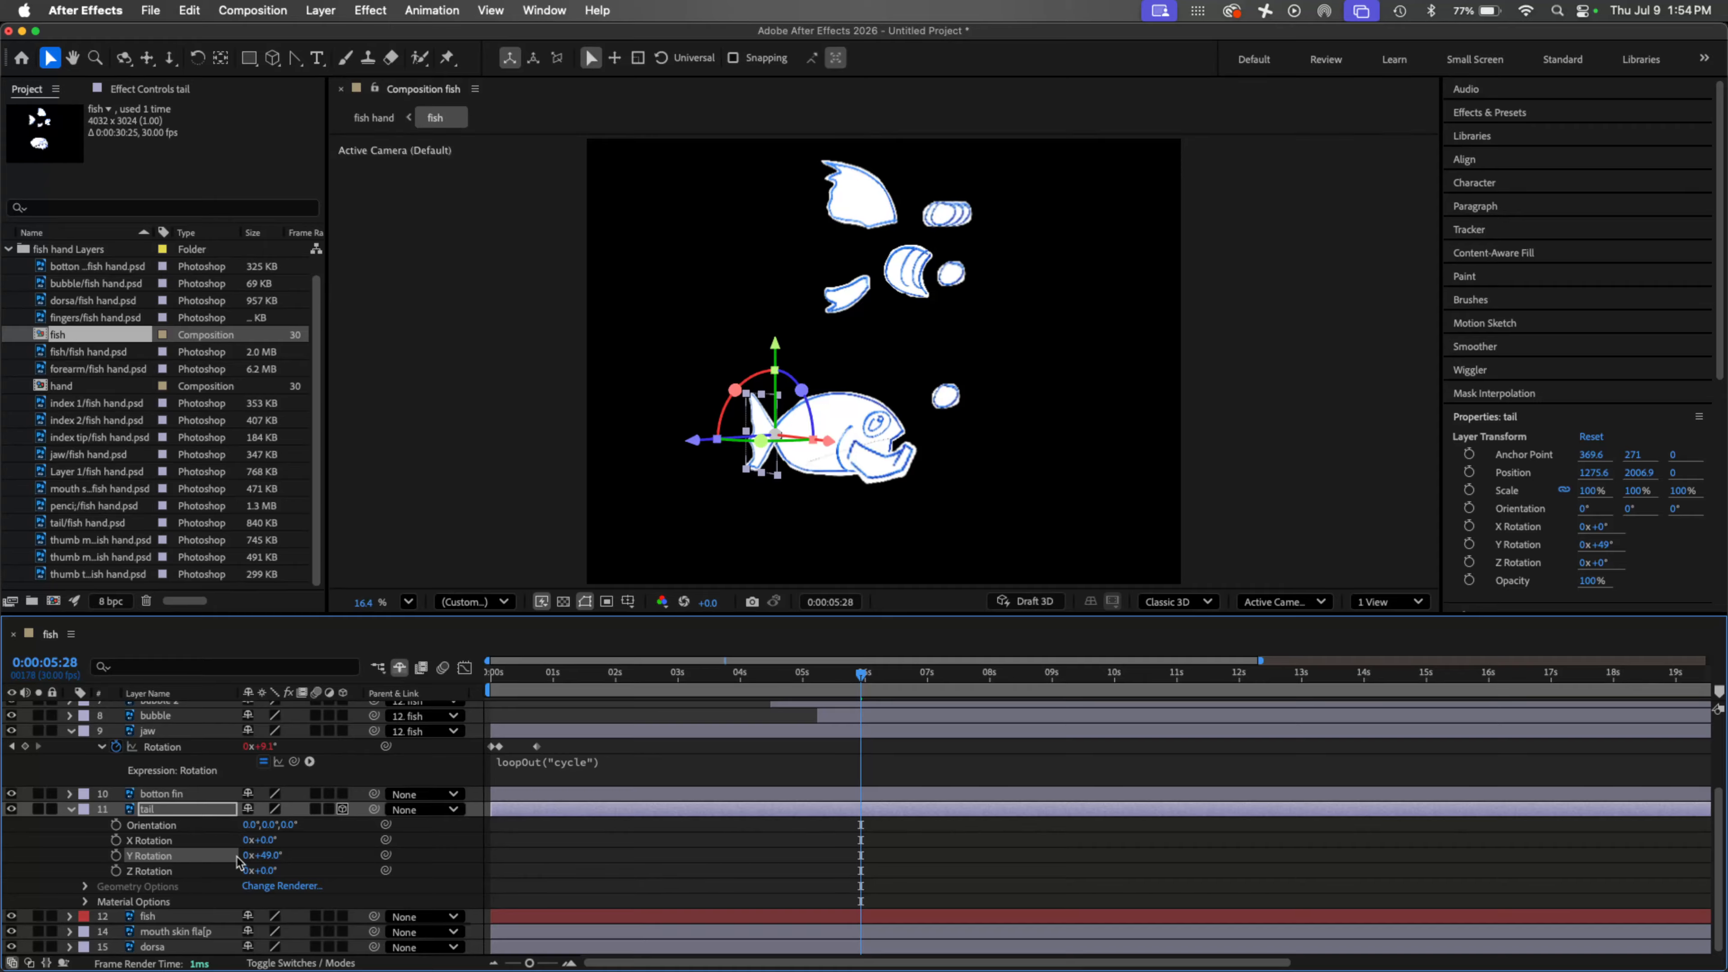
{"action": "left_click", "coordinate": [271, 855]}
{"action": "type", "text": "0"}
{"action": "key", "text": "Return"}
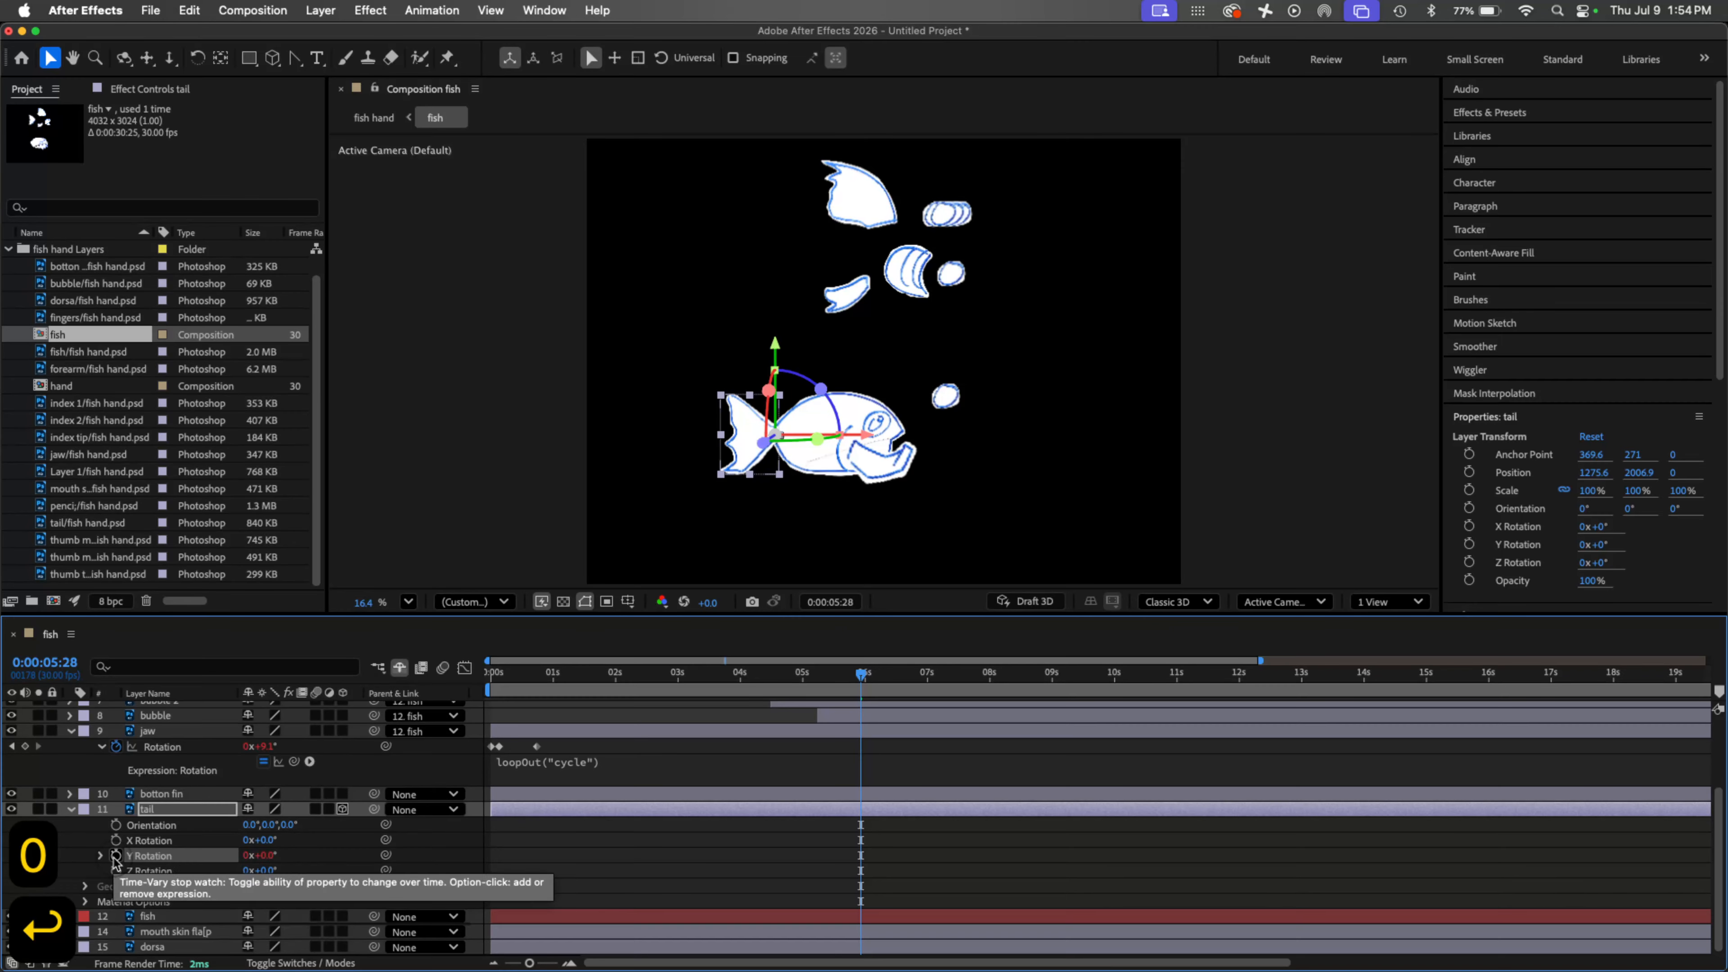
Step: Add a wiggle(3,50) expression to the tail's Y Rotation and preview it from the start
{"action": "left_click", "coordinate": [115, 855], "text": "alt"}
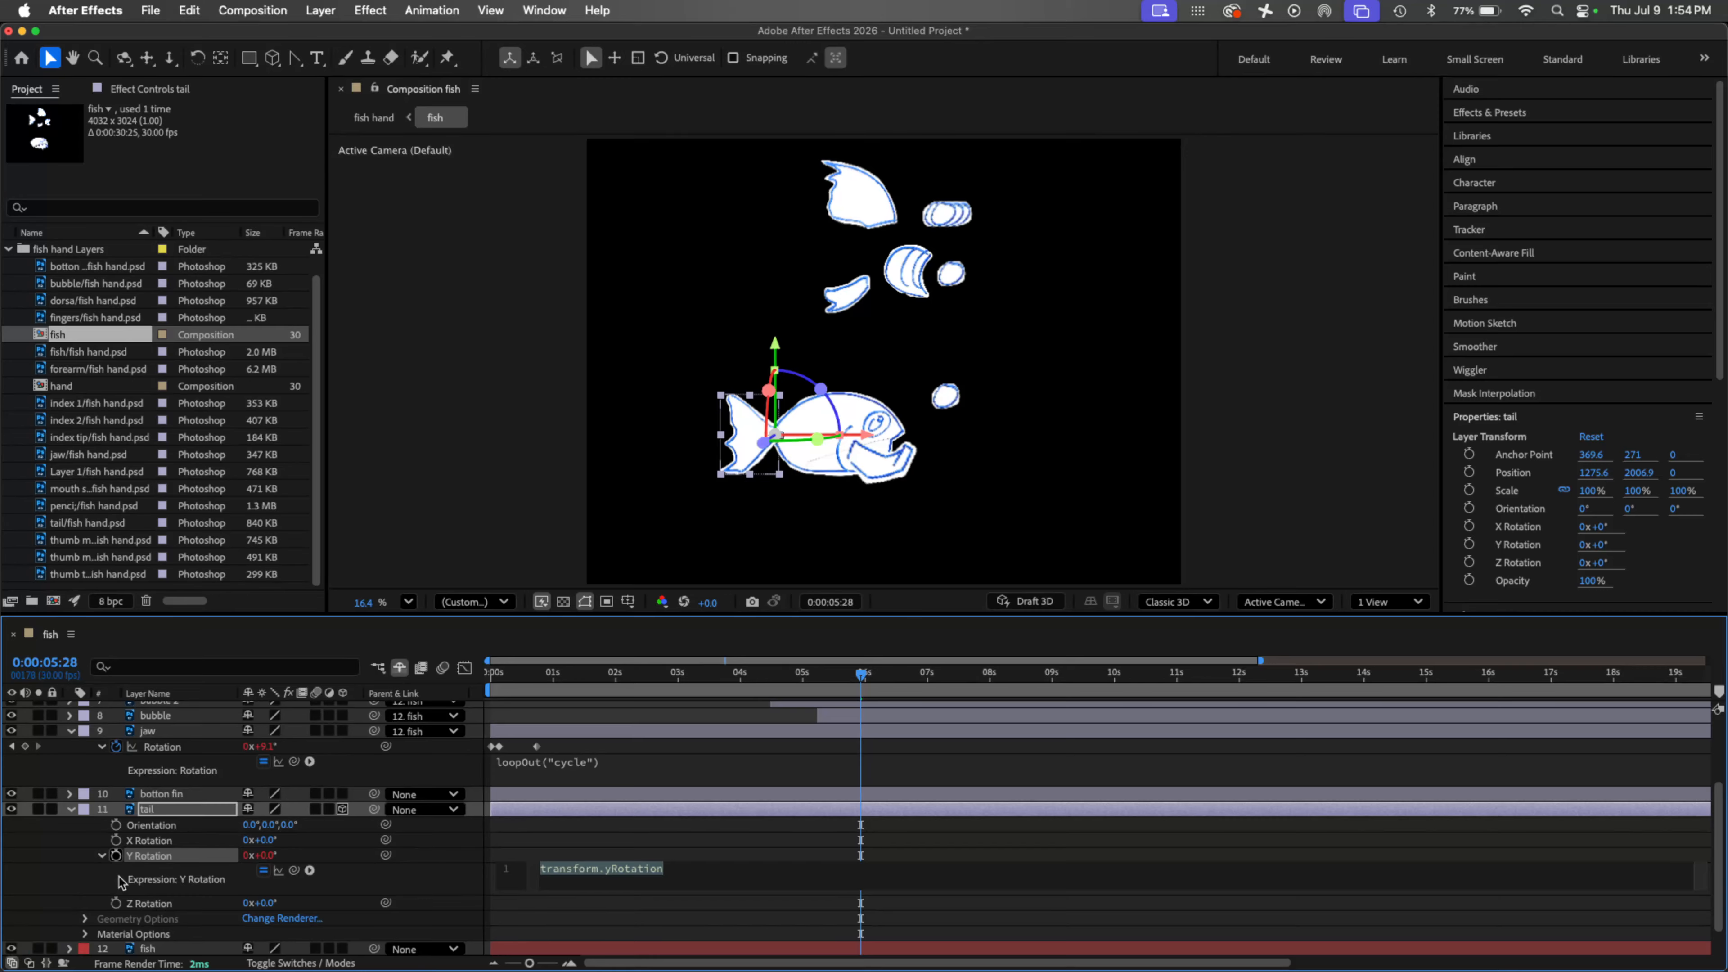
{"action": "type", "text": "wigg"}
{"action": "key", "text": "Return"}
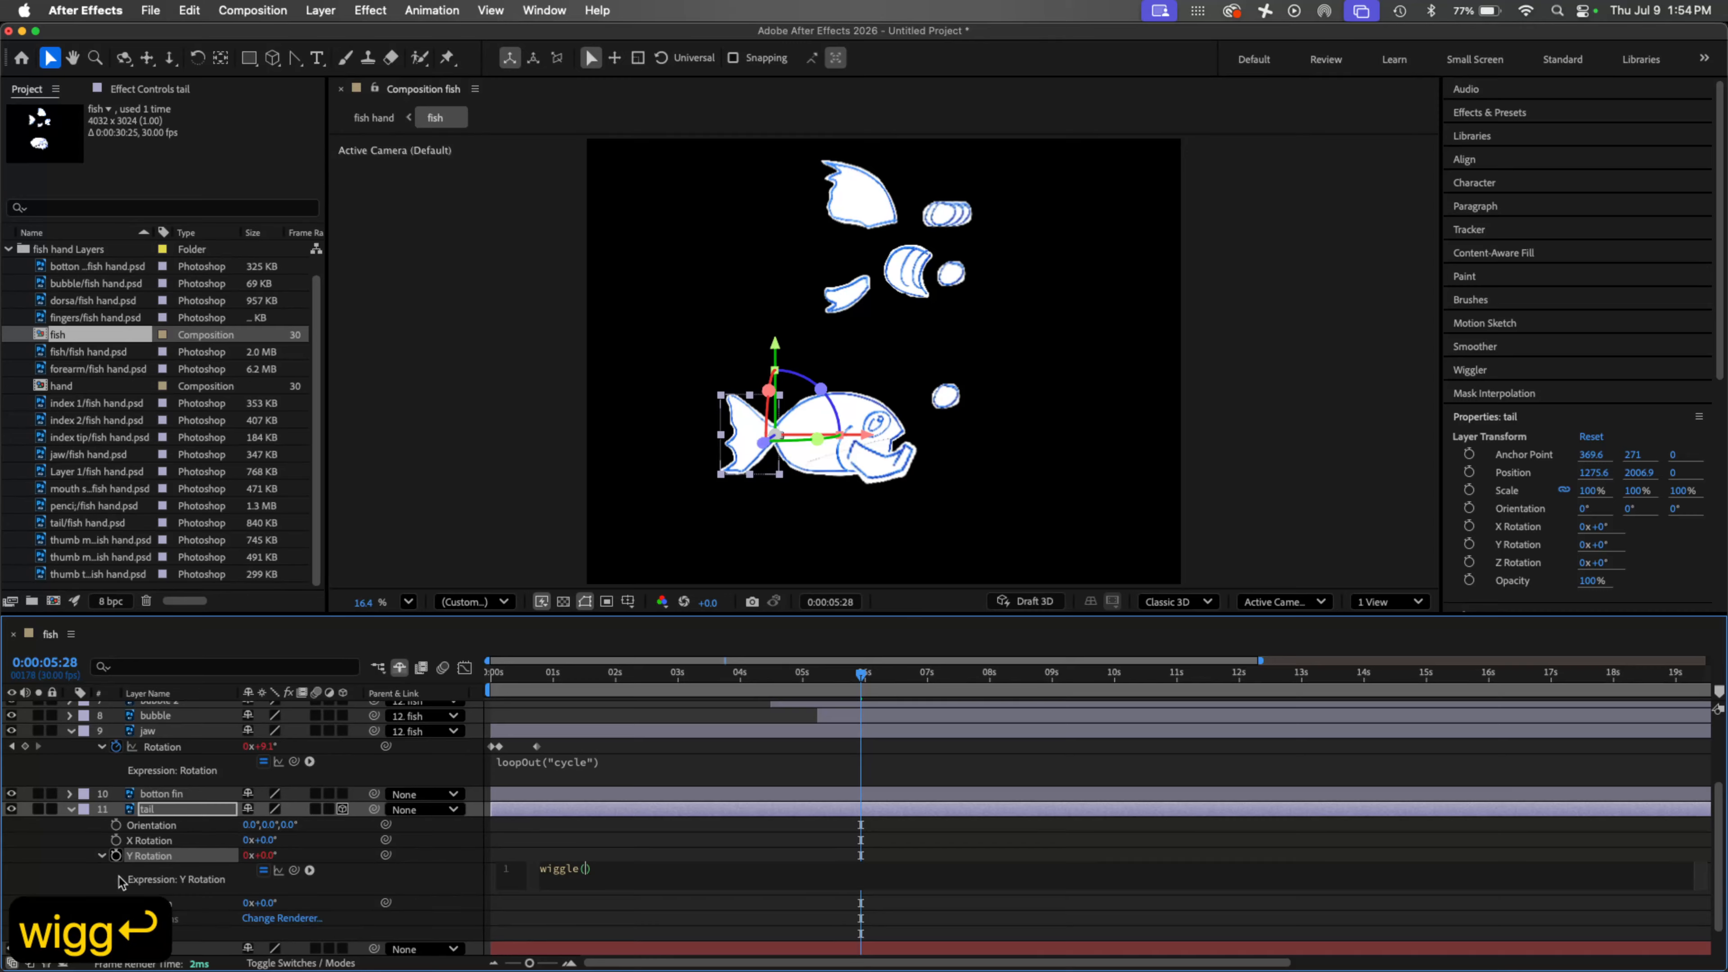
{"action": "type", "text": "3,"}
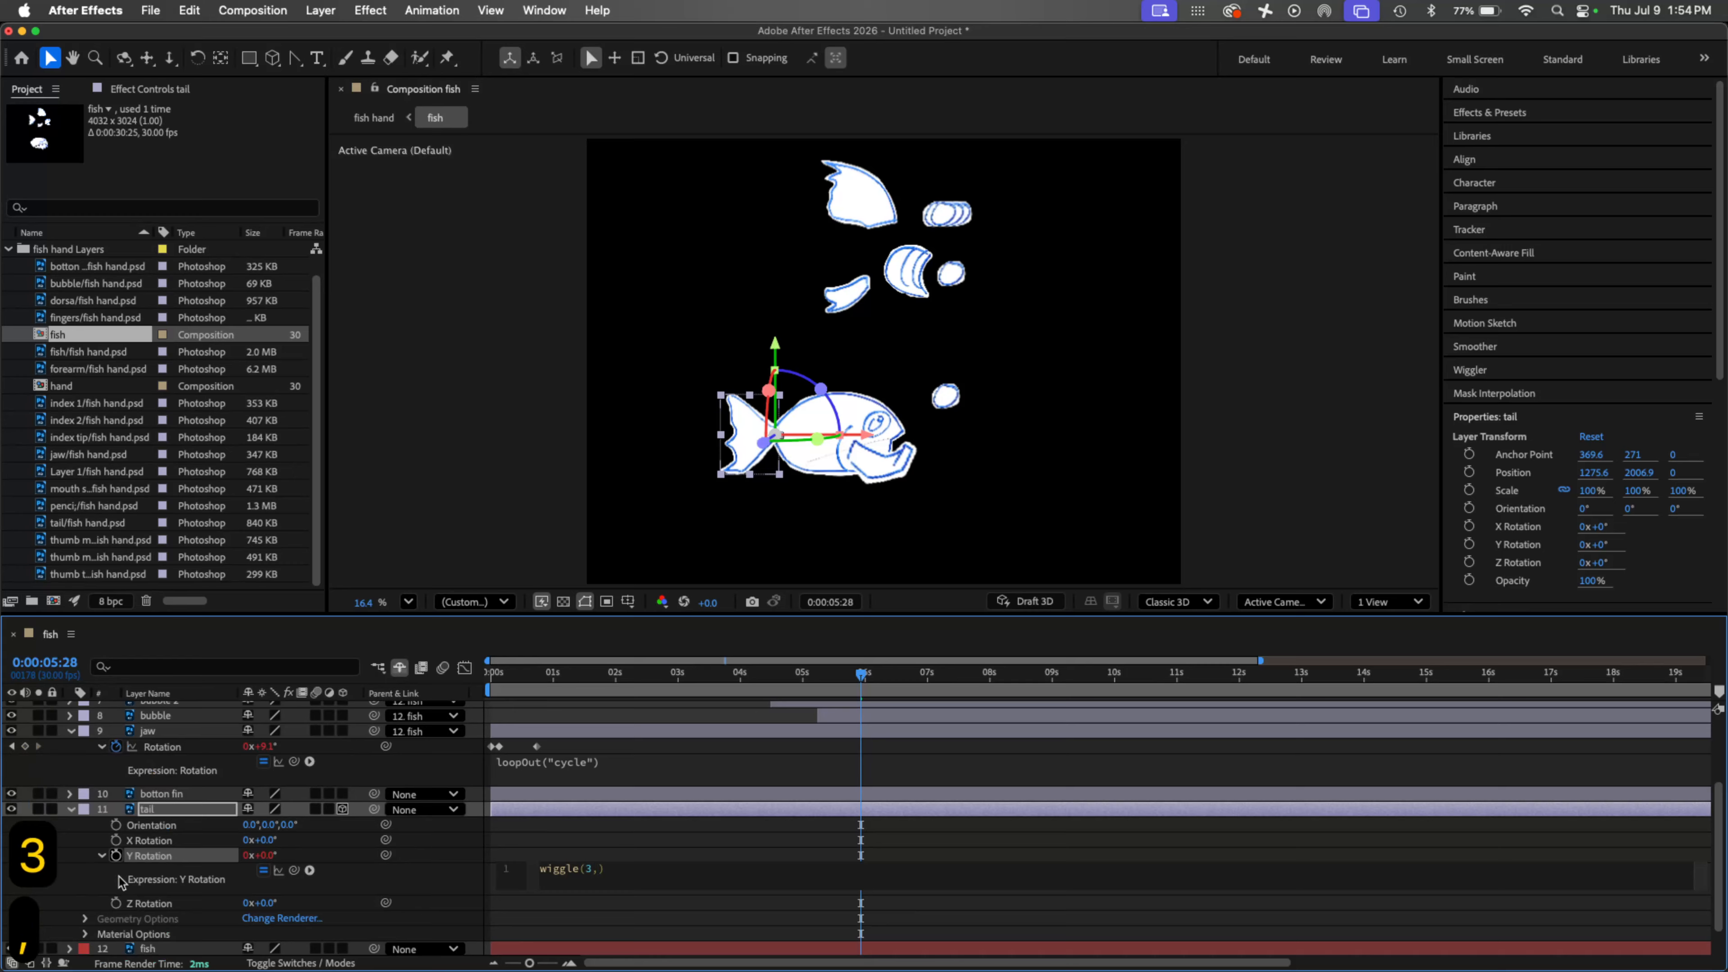
{"action": "type", "text": "50"}
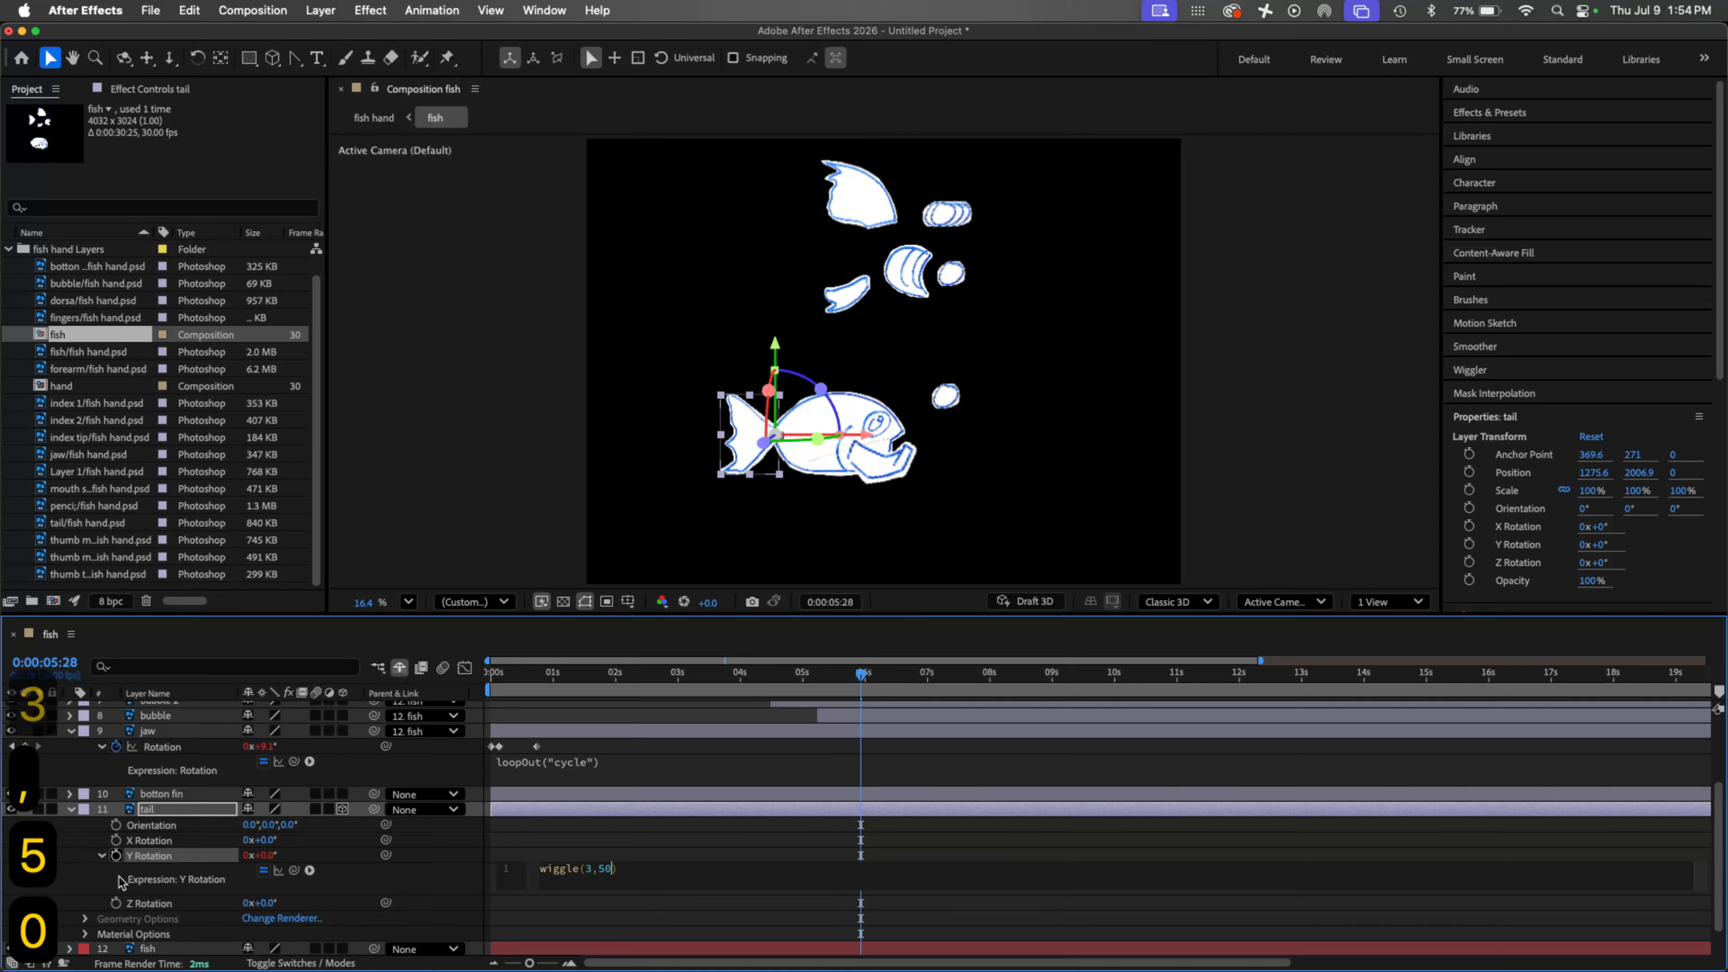
{"action": "left_click_drag", "start_coordinate": [589, 671], "coordinate": [327, 685]}
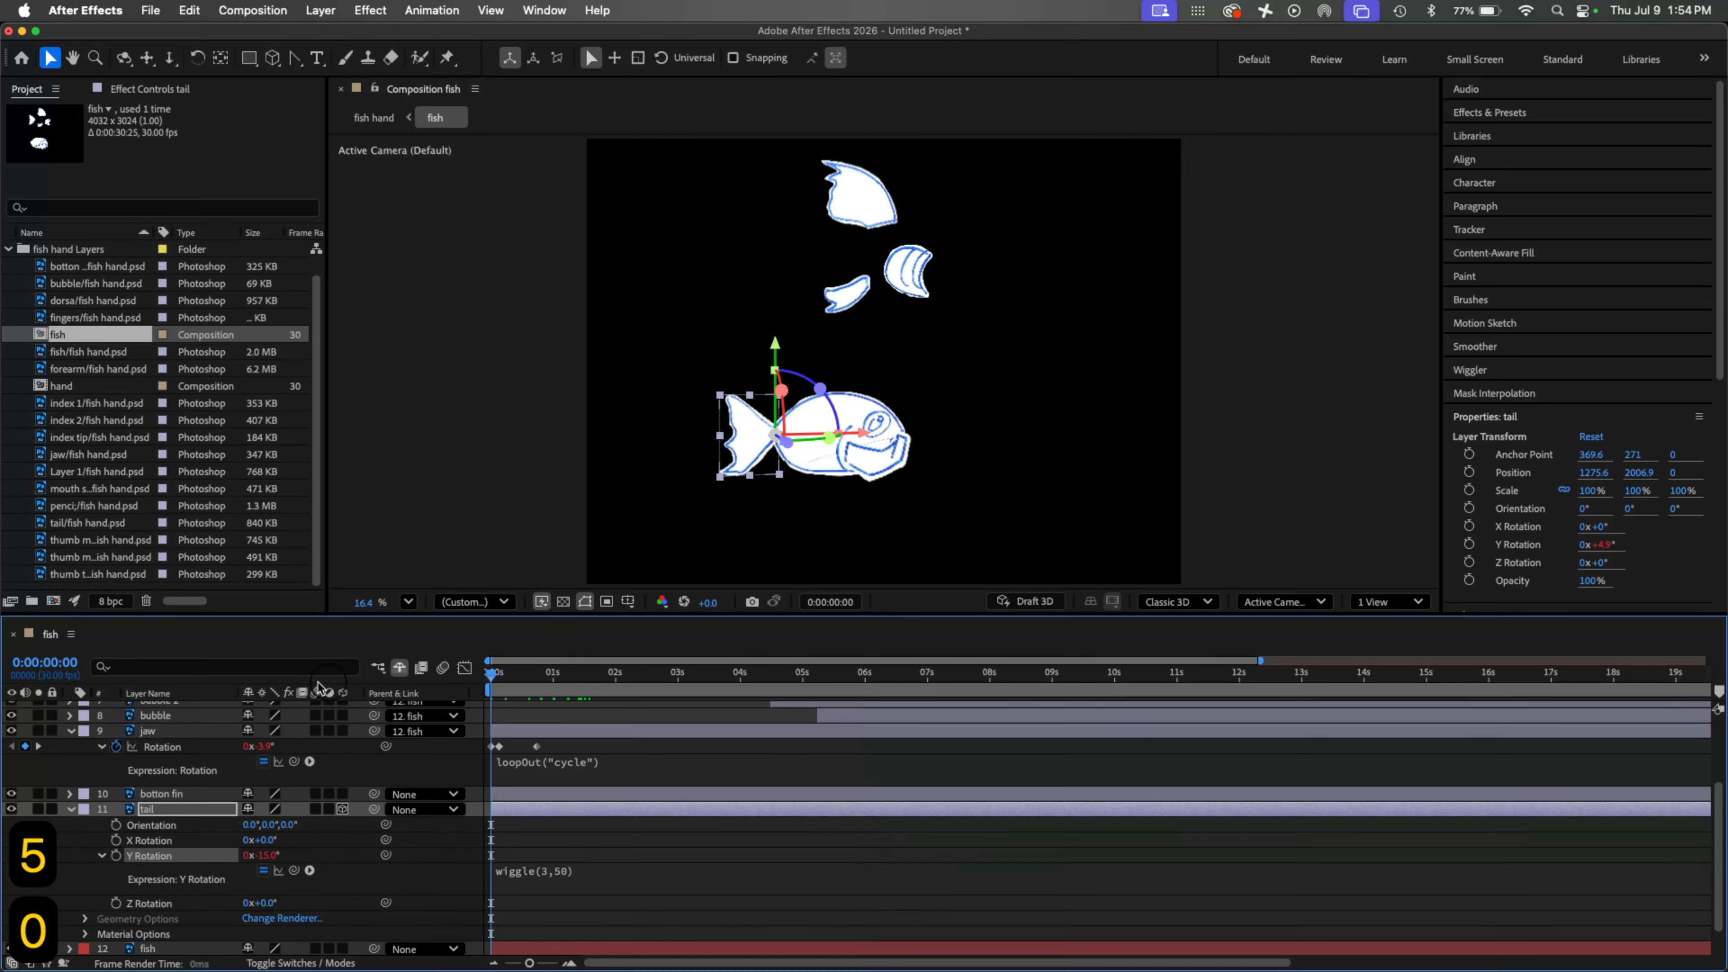
{"action": "key", "text": "space"}
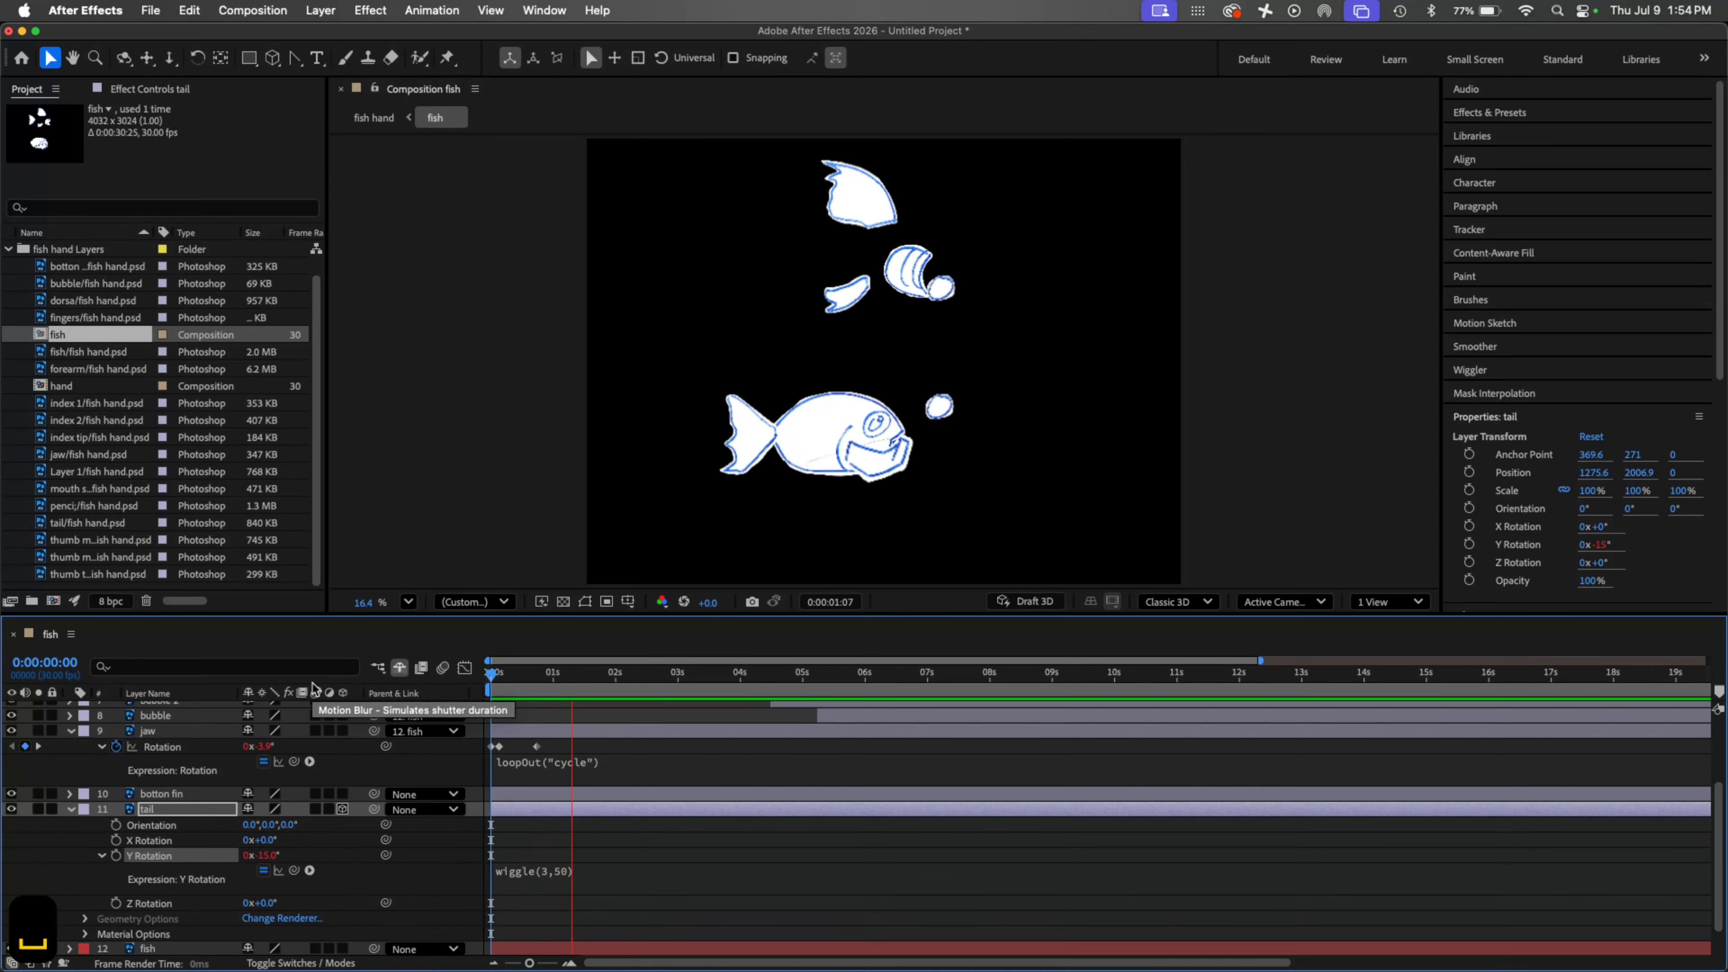
{"action": "key", "text": "space"}
Step: Change the tail's Y Rotation expression to wiggle(1,70) and preview the slower, wider swing
{"action": "left_click", "coordinate": [551, 873]}
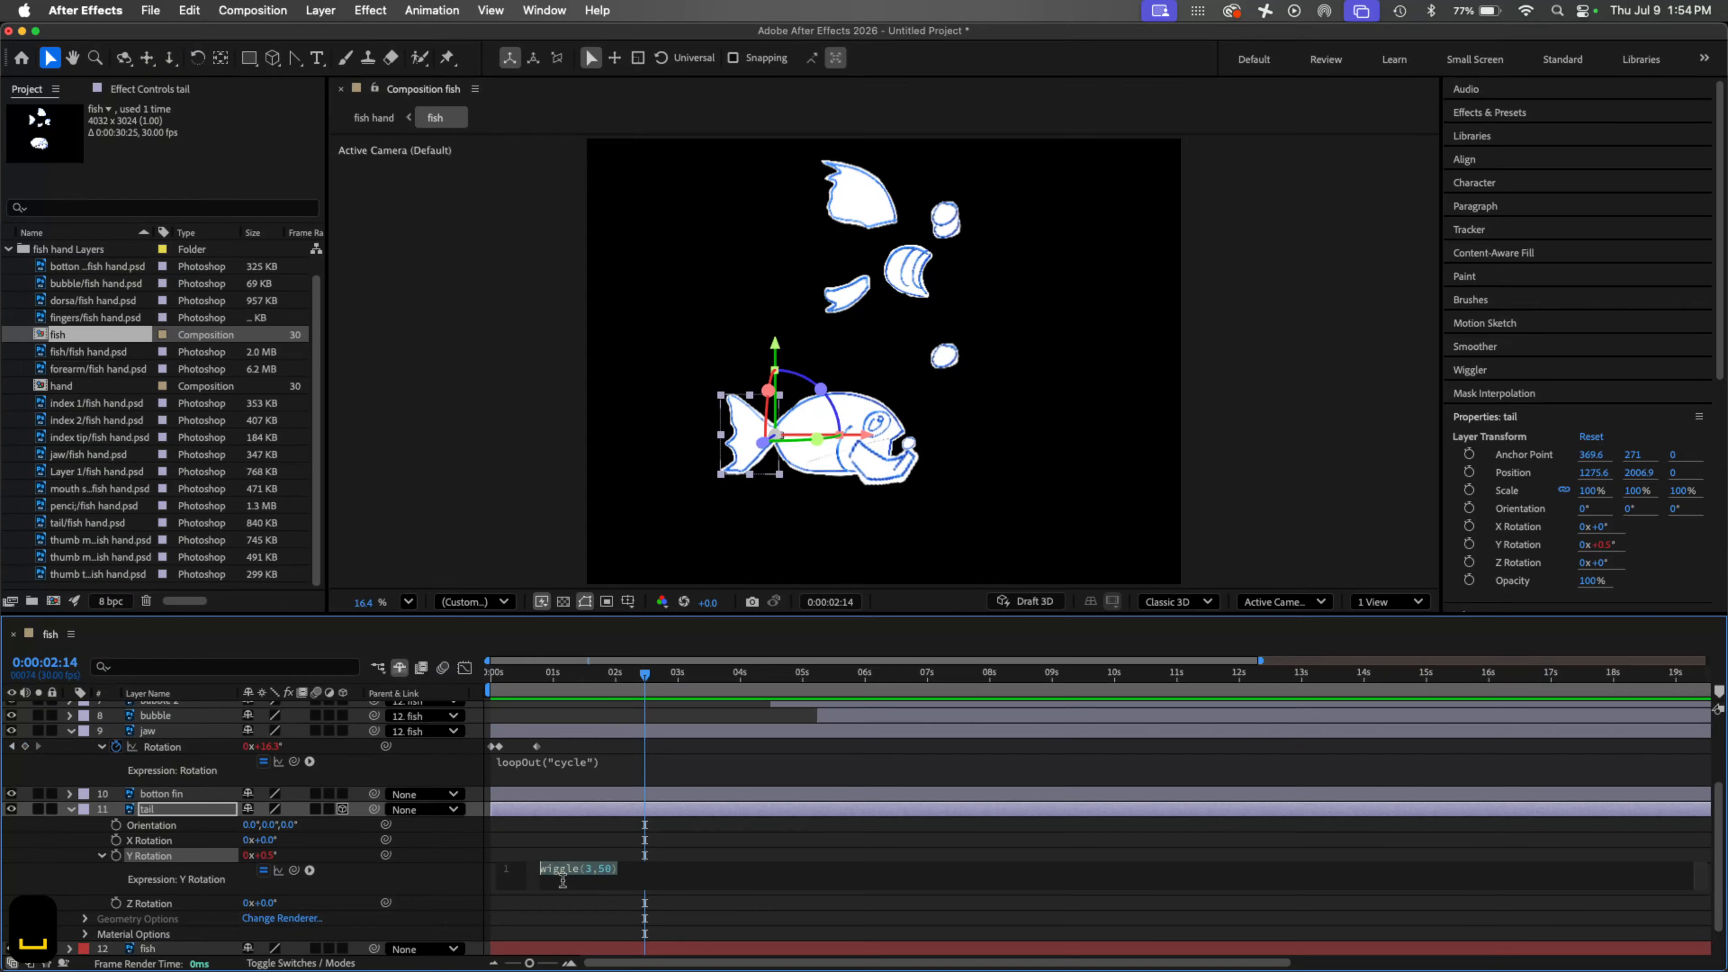
{"action": "left_click", "coordinate": [591, 871]}
{"action": "key", "text": "BackSpace"}
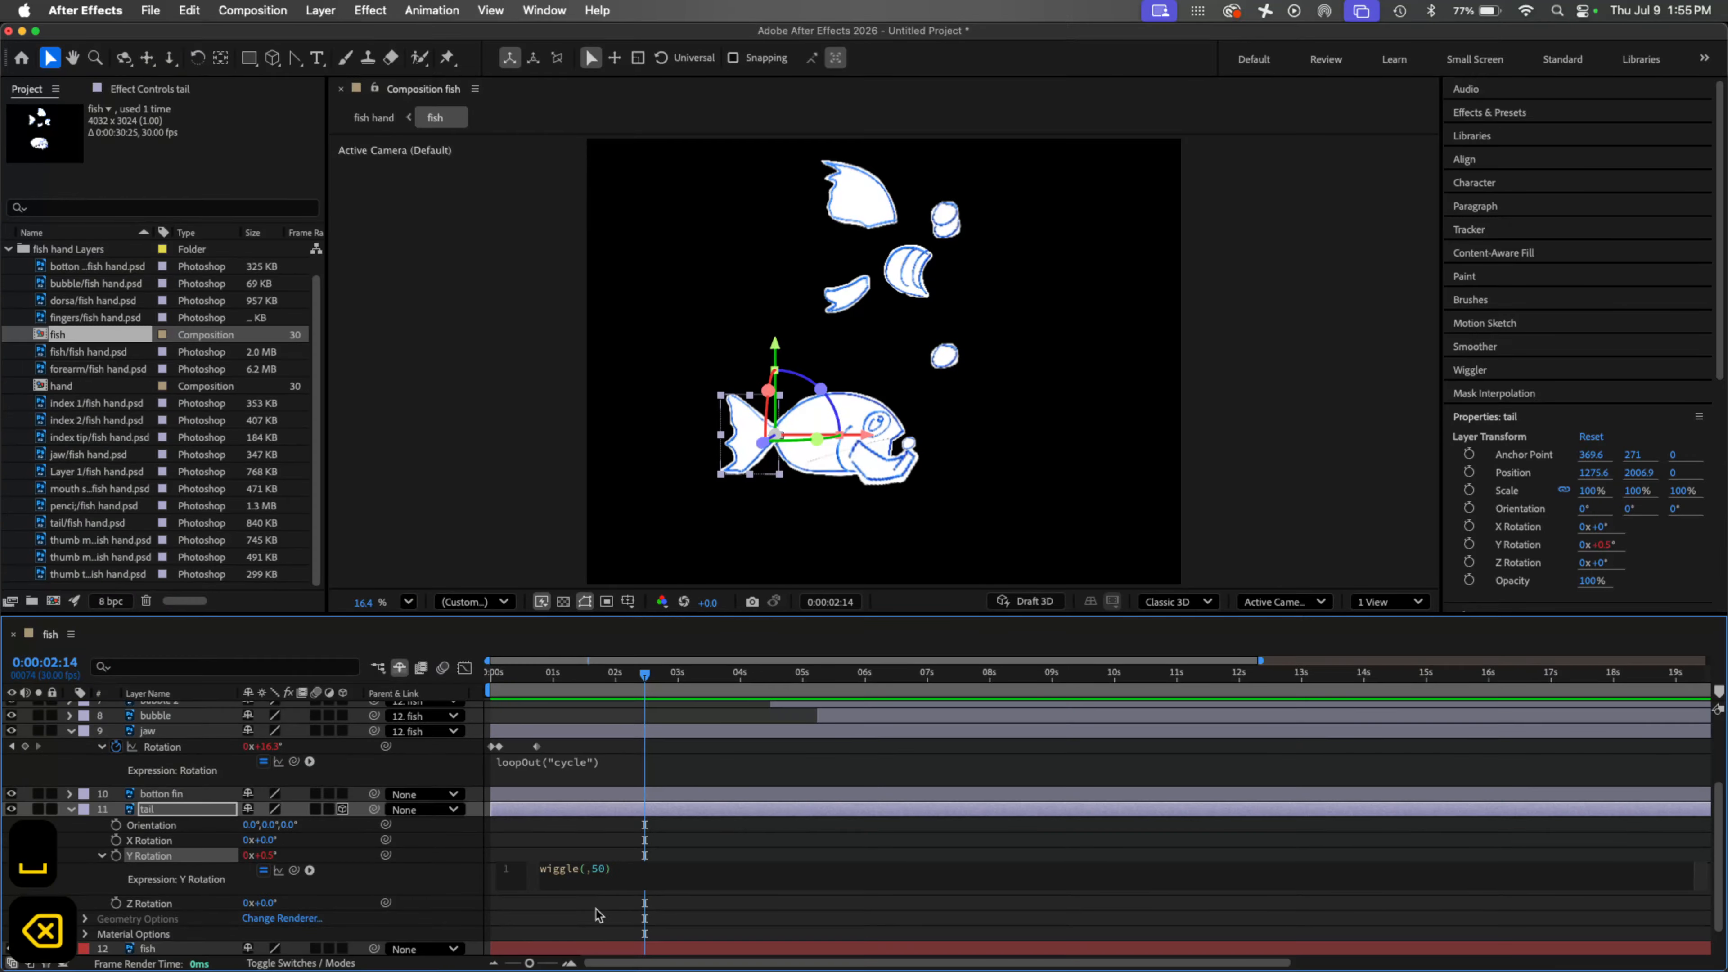
{"action": "type", "text": "1"}
{"action": "key", "text": "BackSpace"}
{"action": "key", "text": "BackSpace"}
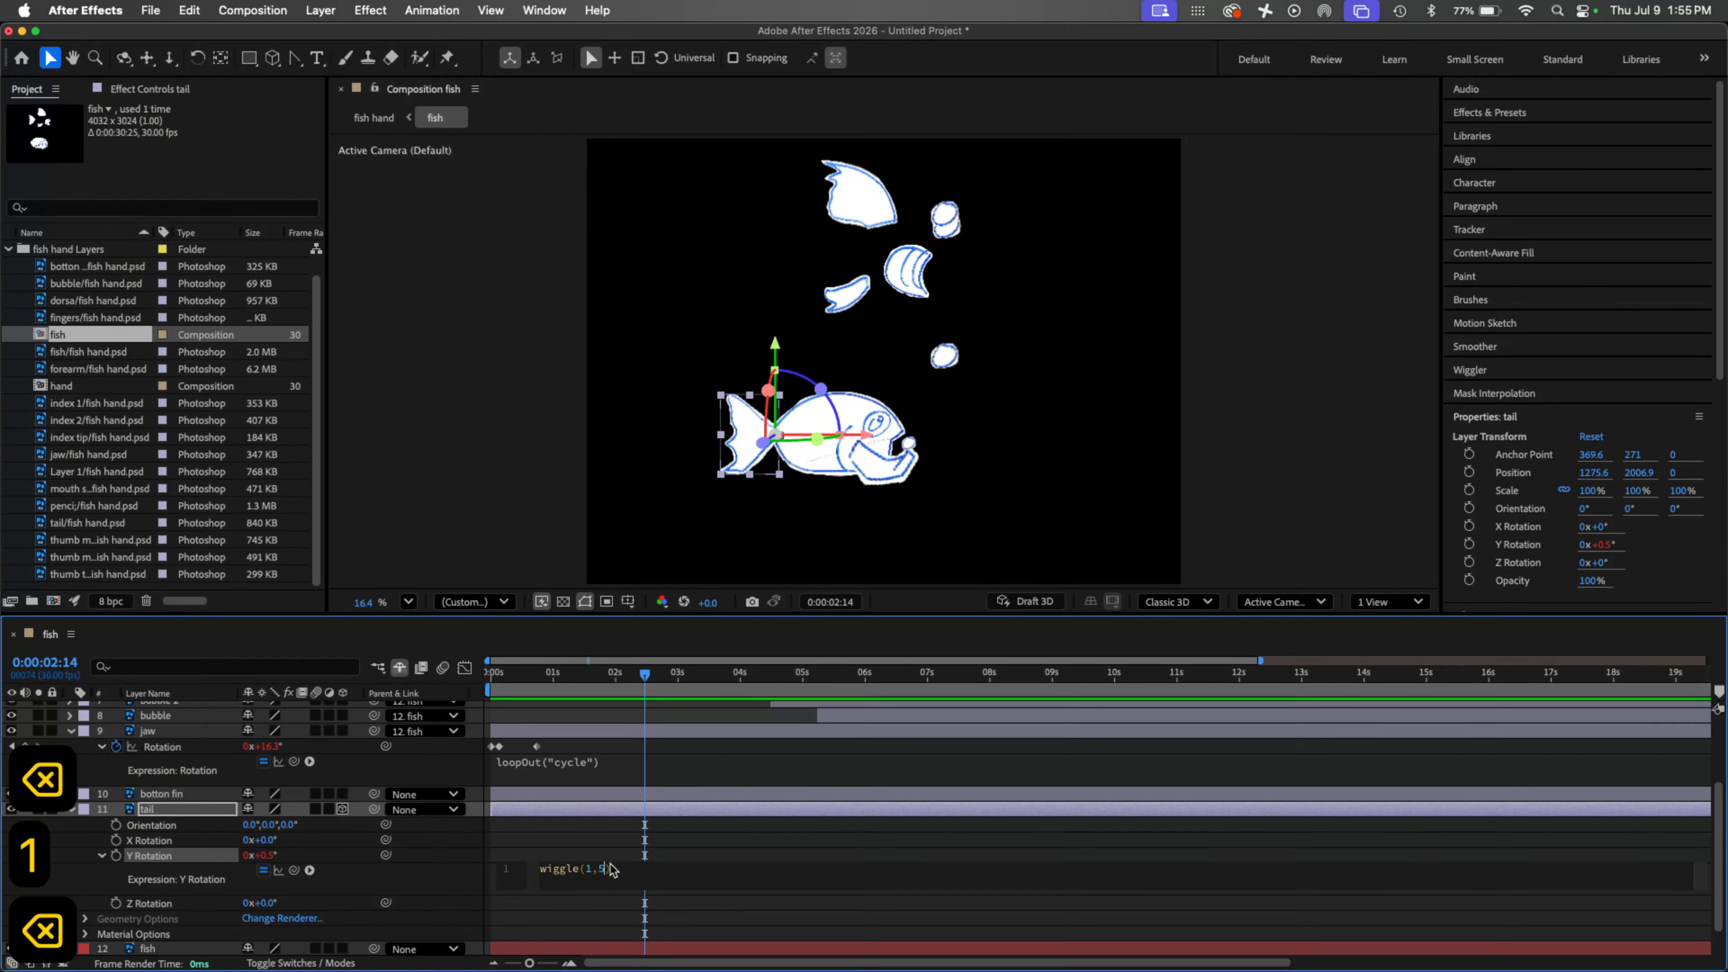
{"action": "type", "text": "70"}
{"action": "left_click", "coordinate": [627, 749]}
{"action": "key", "text": "space"}
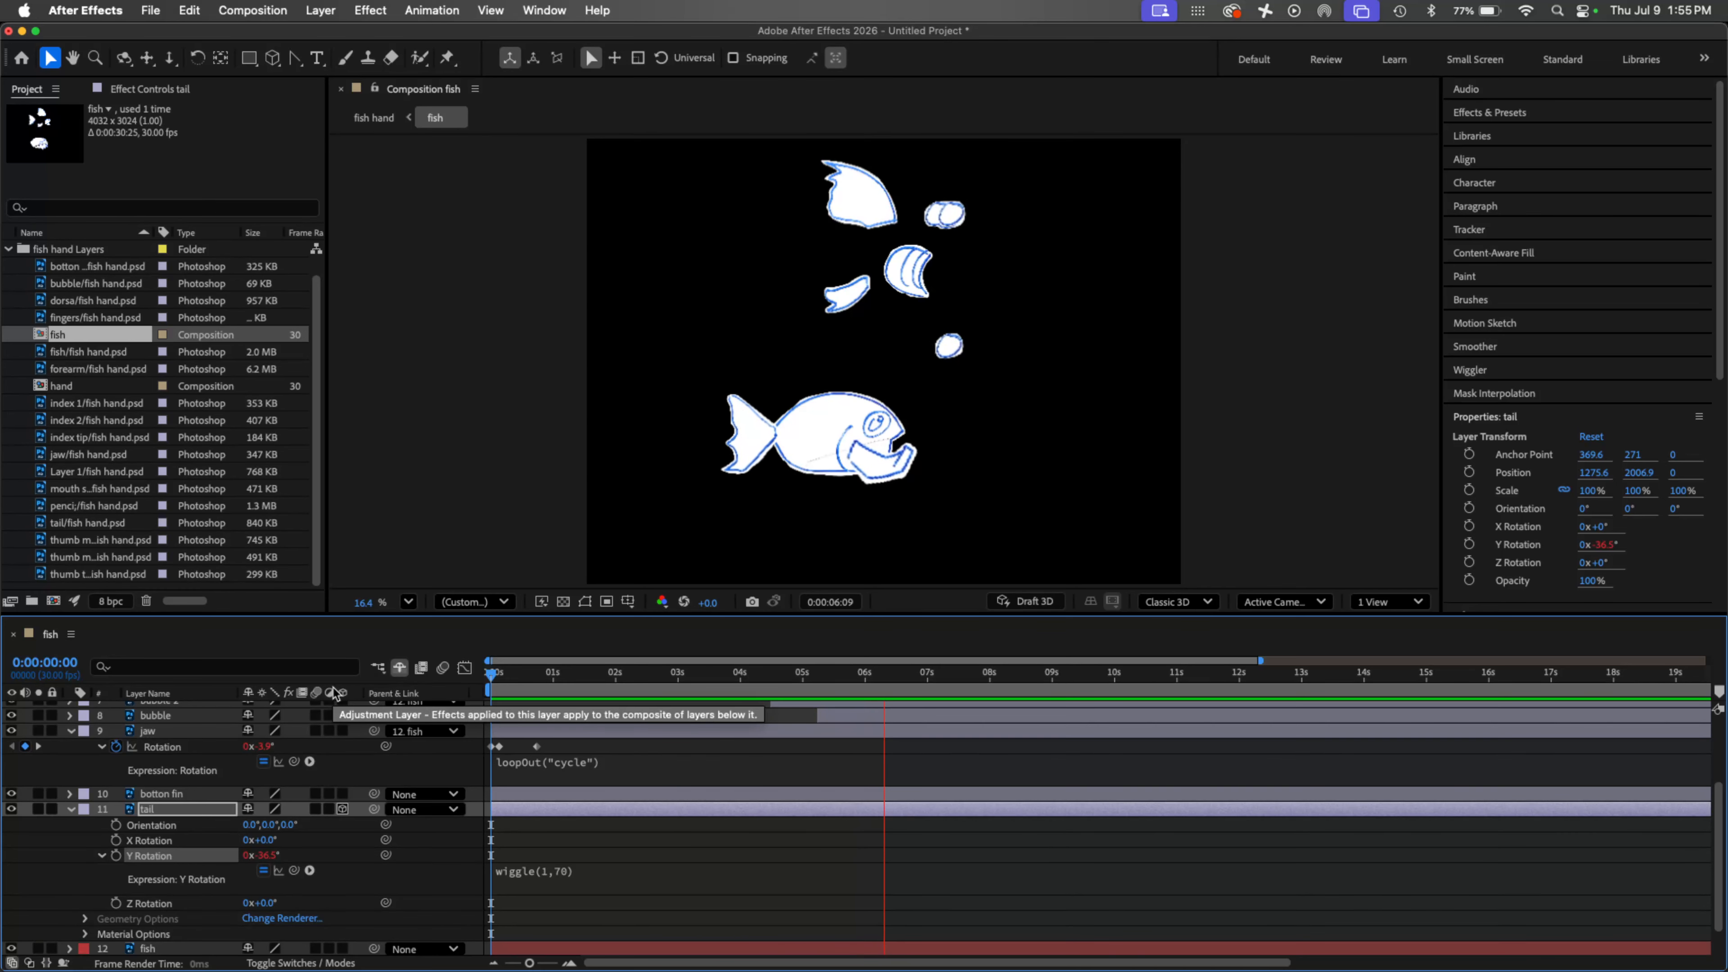
Step: Stop the preview and delete the wiggle expression from the tail's Y Rotation
{"action": "key", "text": "space"}
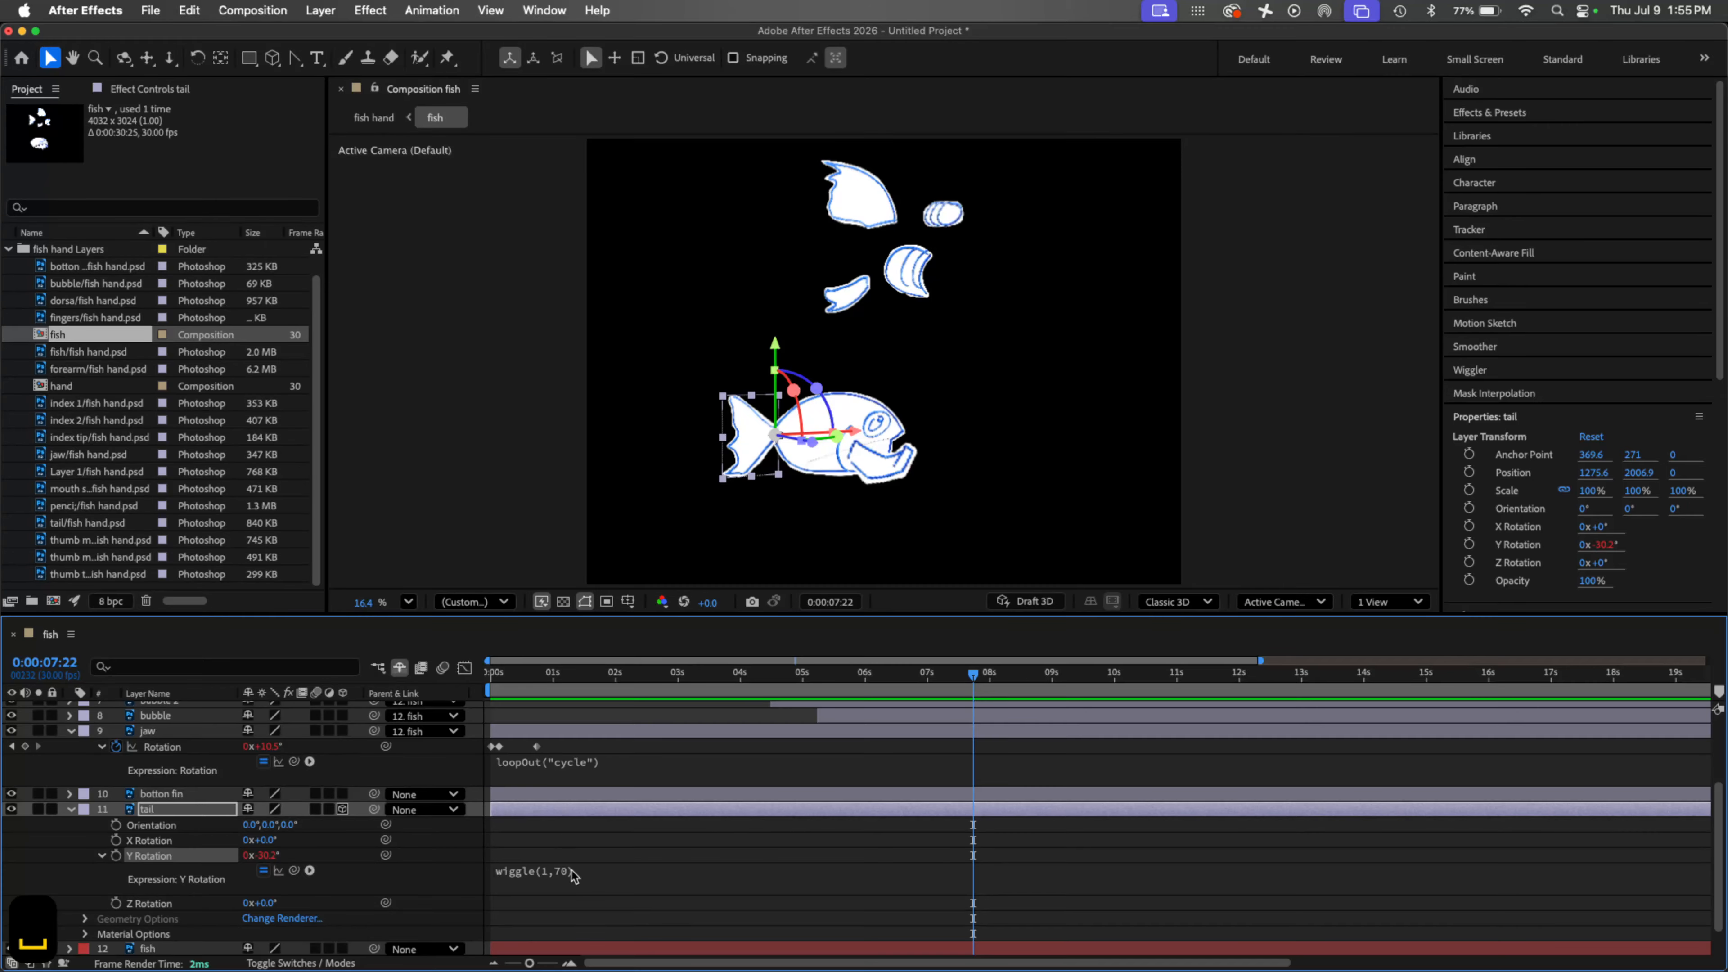
{"action": "left_click", "coordinate": [577, 871]}
{"action": "key", "text": "BackSpace"}
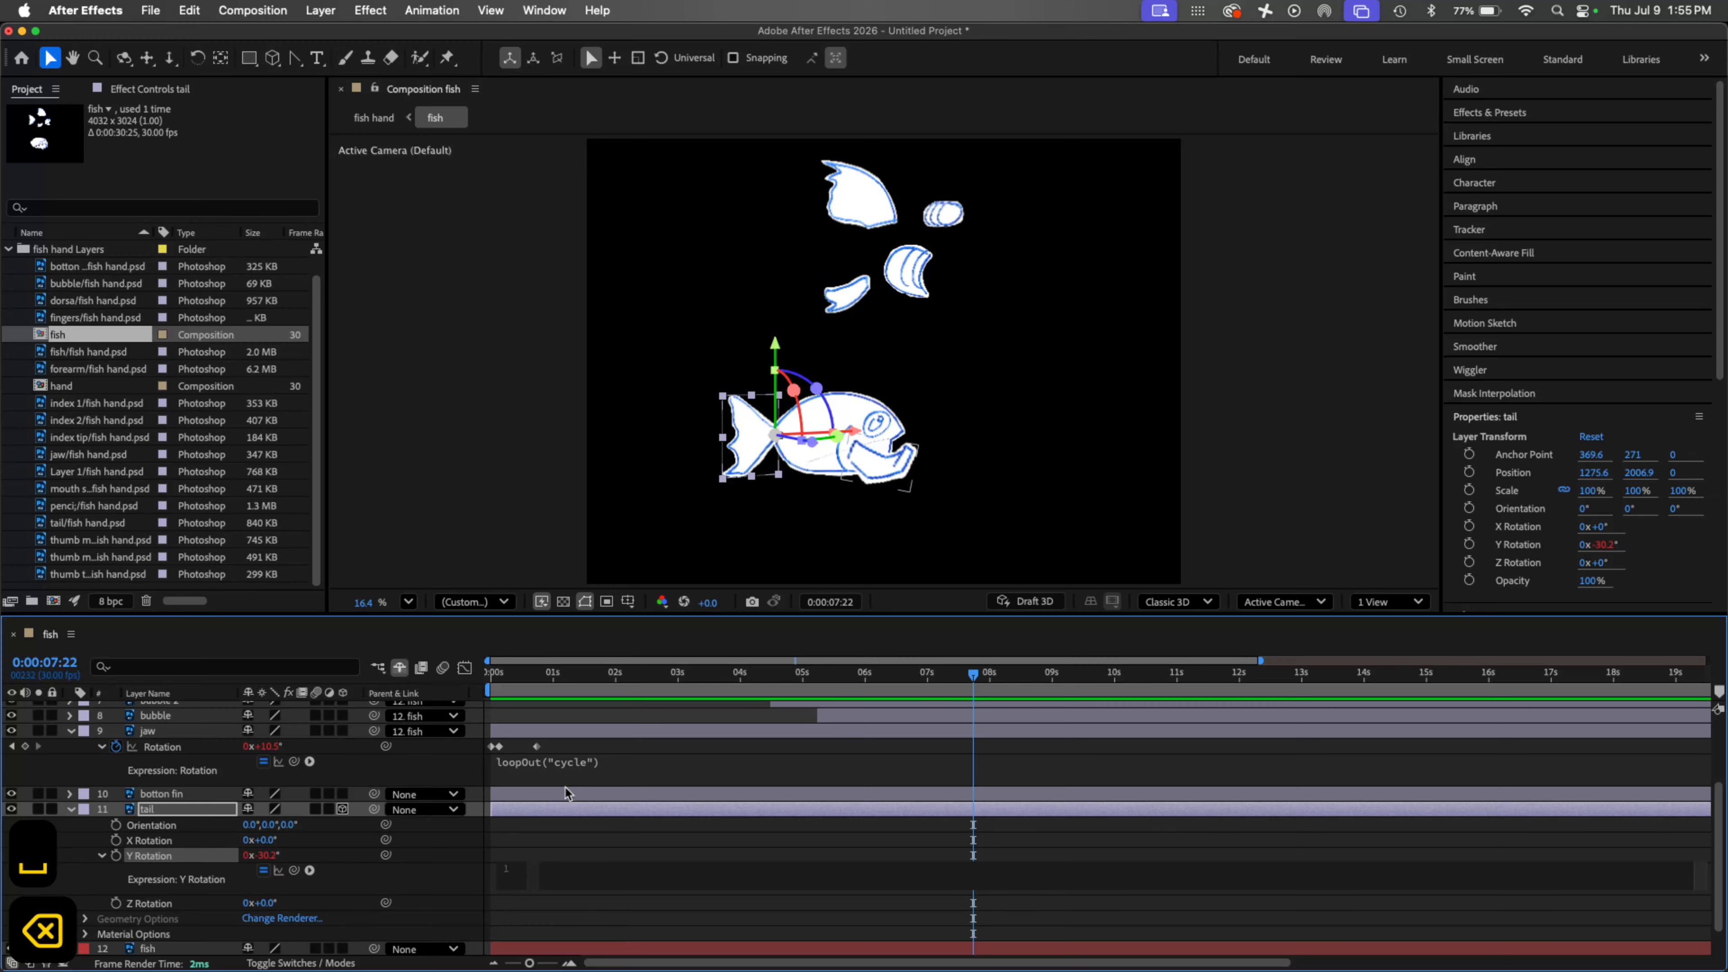
{"action": "left_click", "coordinate": [537, 859]}
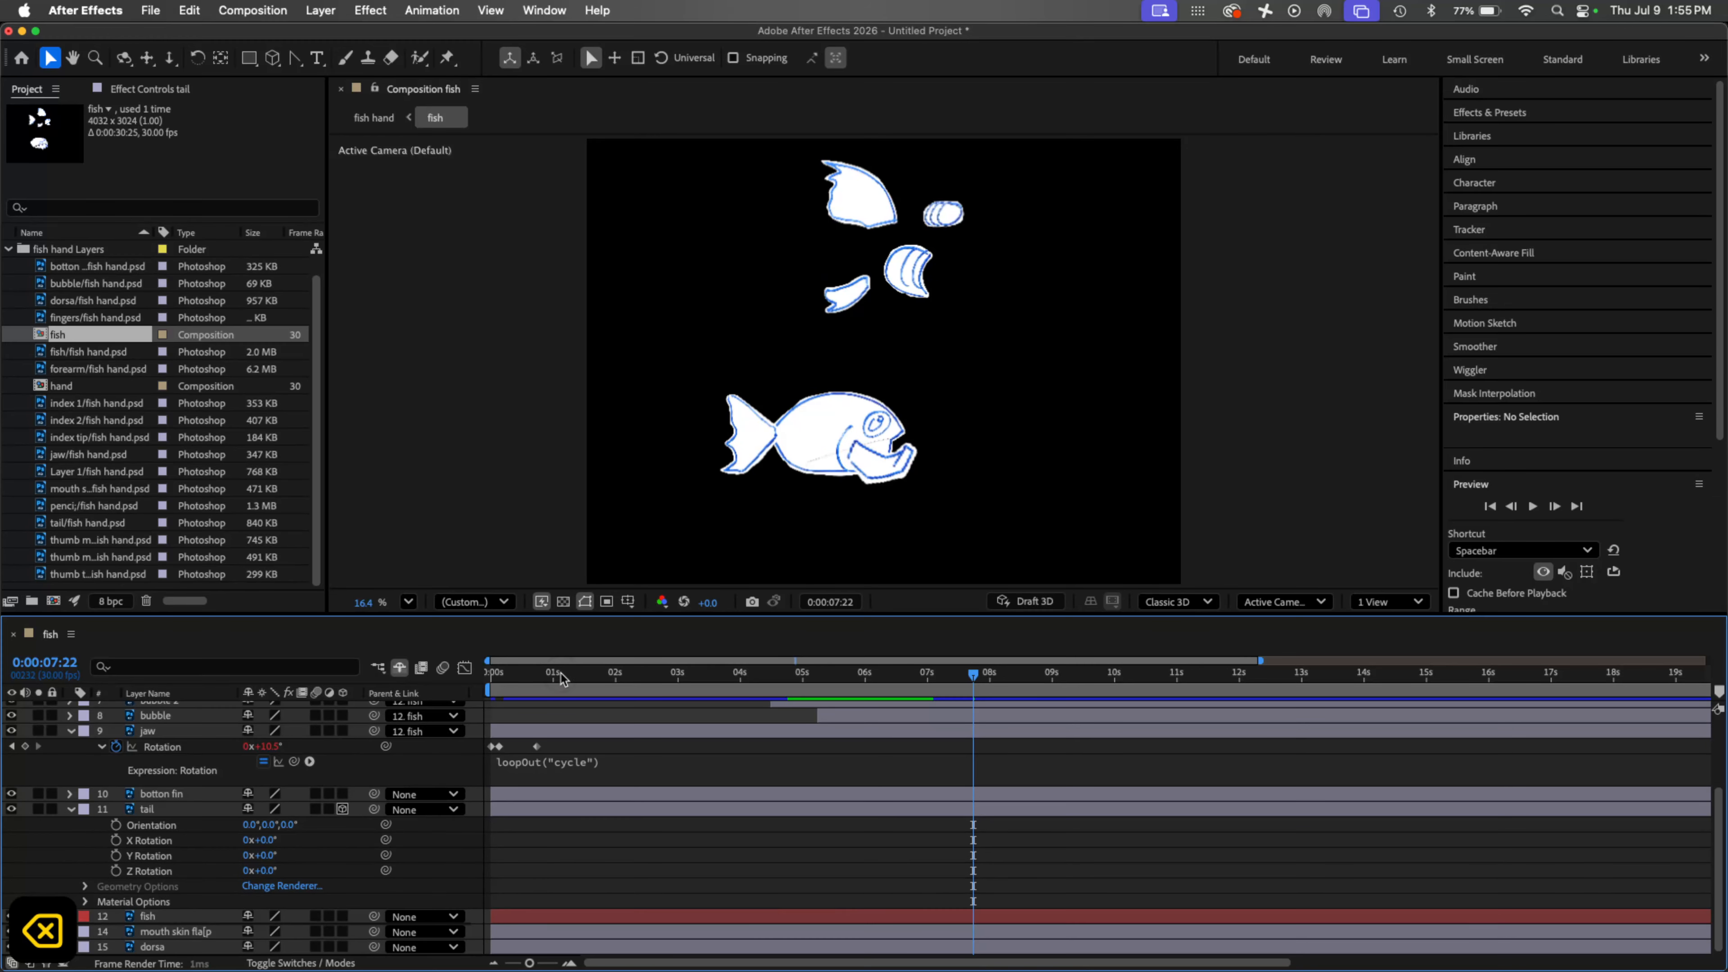
Step: Keyframe the tail's Y Rotation at 56° on the first frame and -80° at 0:00:00:20
{"action": "left_click_drag", "start_coordinate": [561, 679], "coordinate": [489, 676]}
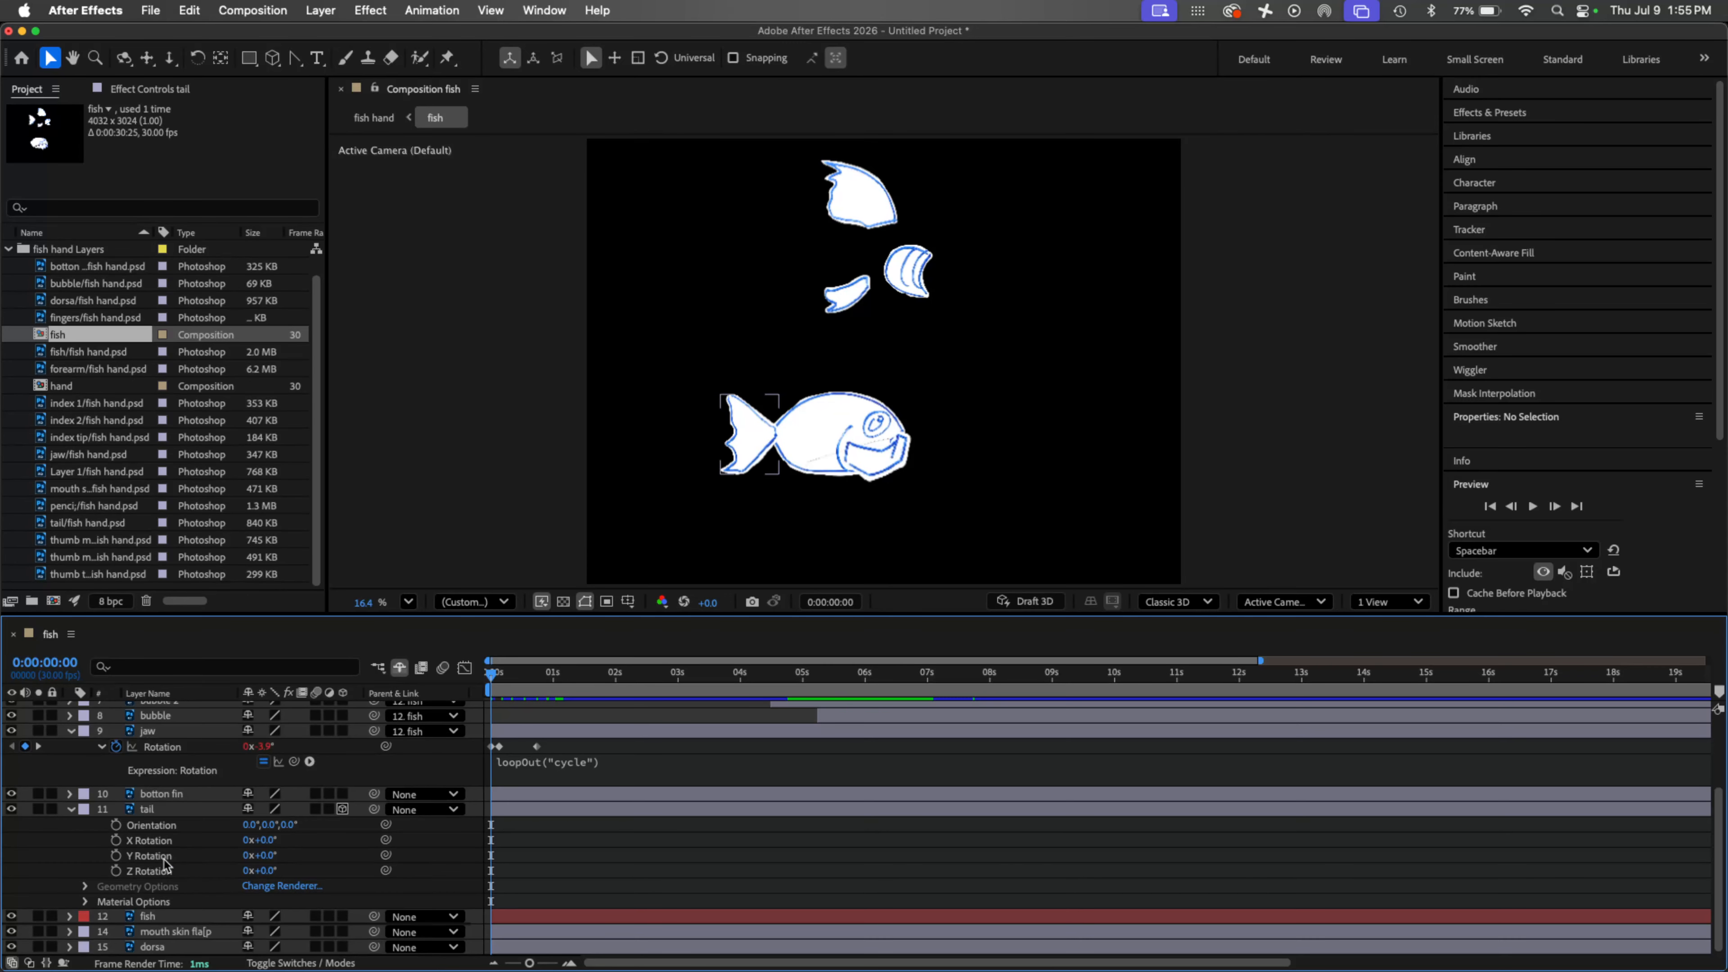
{"action": "left_click", "coordinate": [116, 856]}
{"action": "left_click_drag", "start_coordinate": [264, 855], "coordinate": [304, 855]}
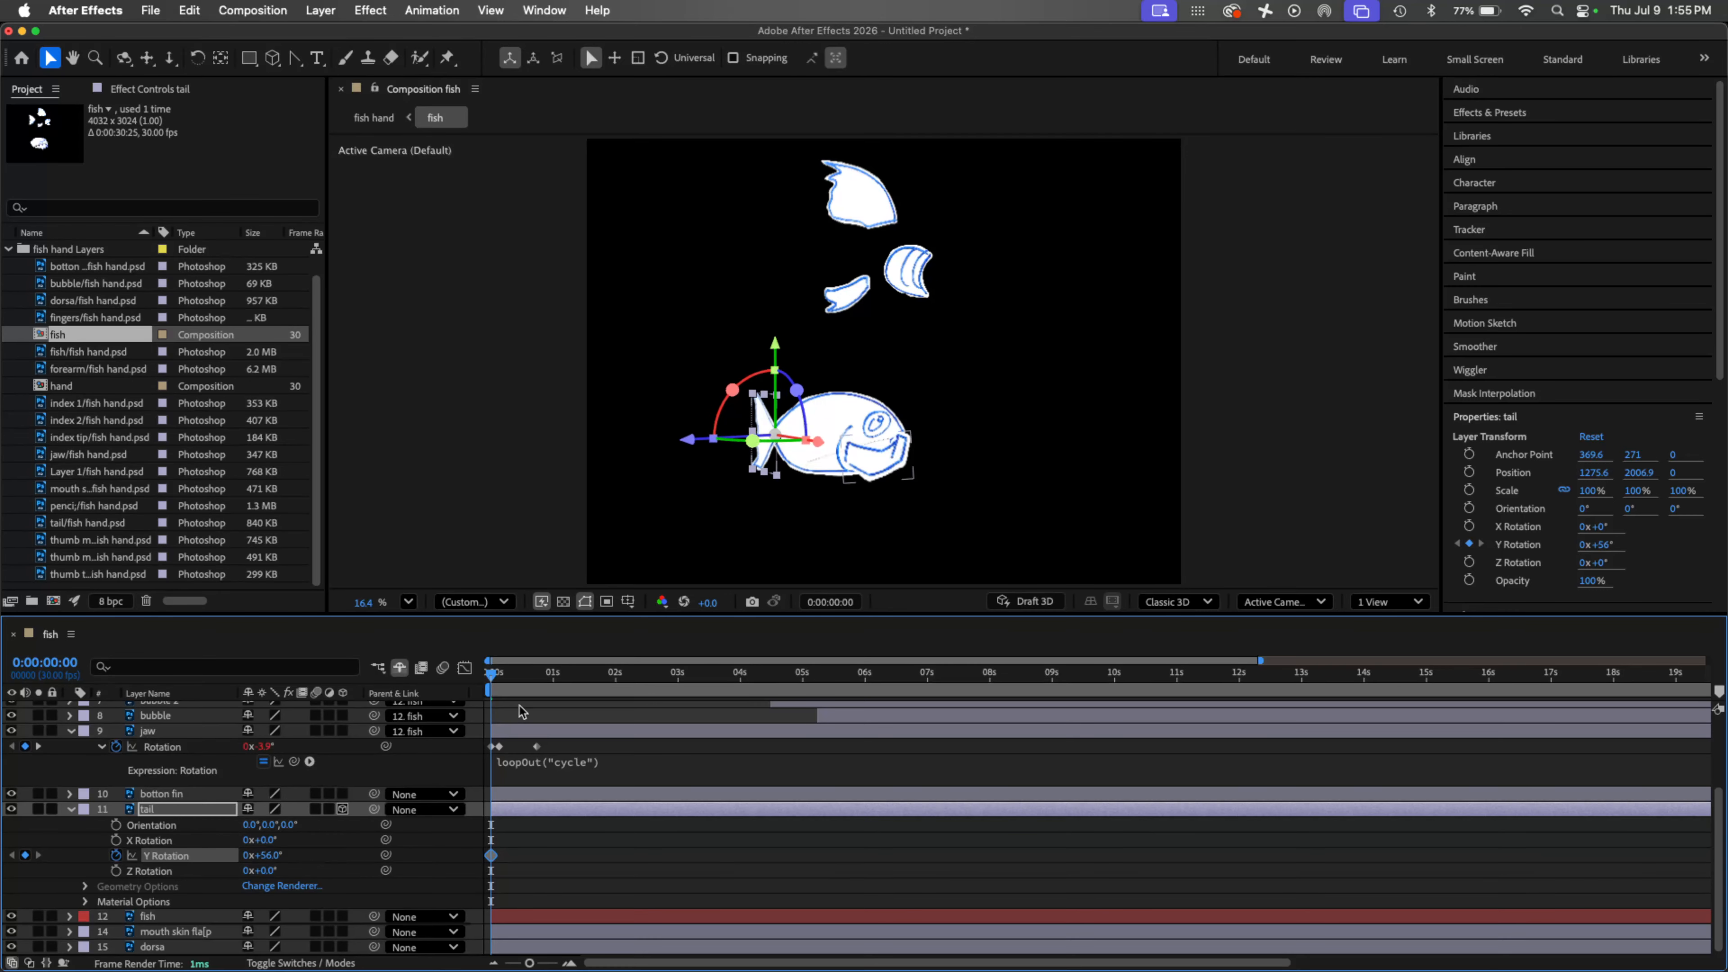
{"action": "left_click_drag", "start_coordinate": [492, 675], "coordinate": [526, 678]}
{"action": "left_click_drag", "start_coordinate": [268, 855], "coordinate": [151, 863]}
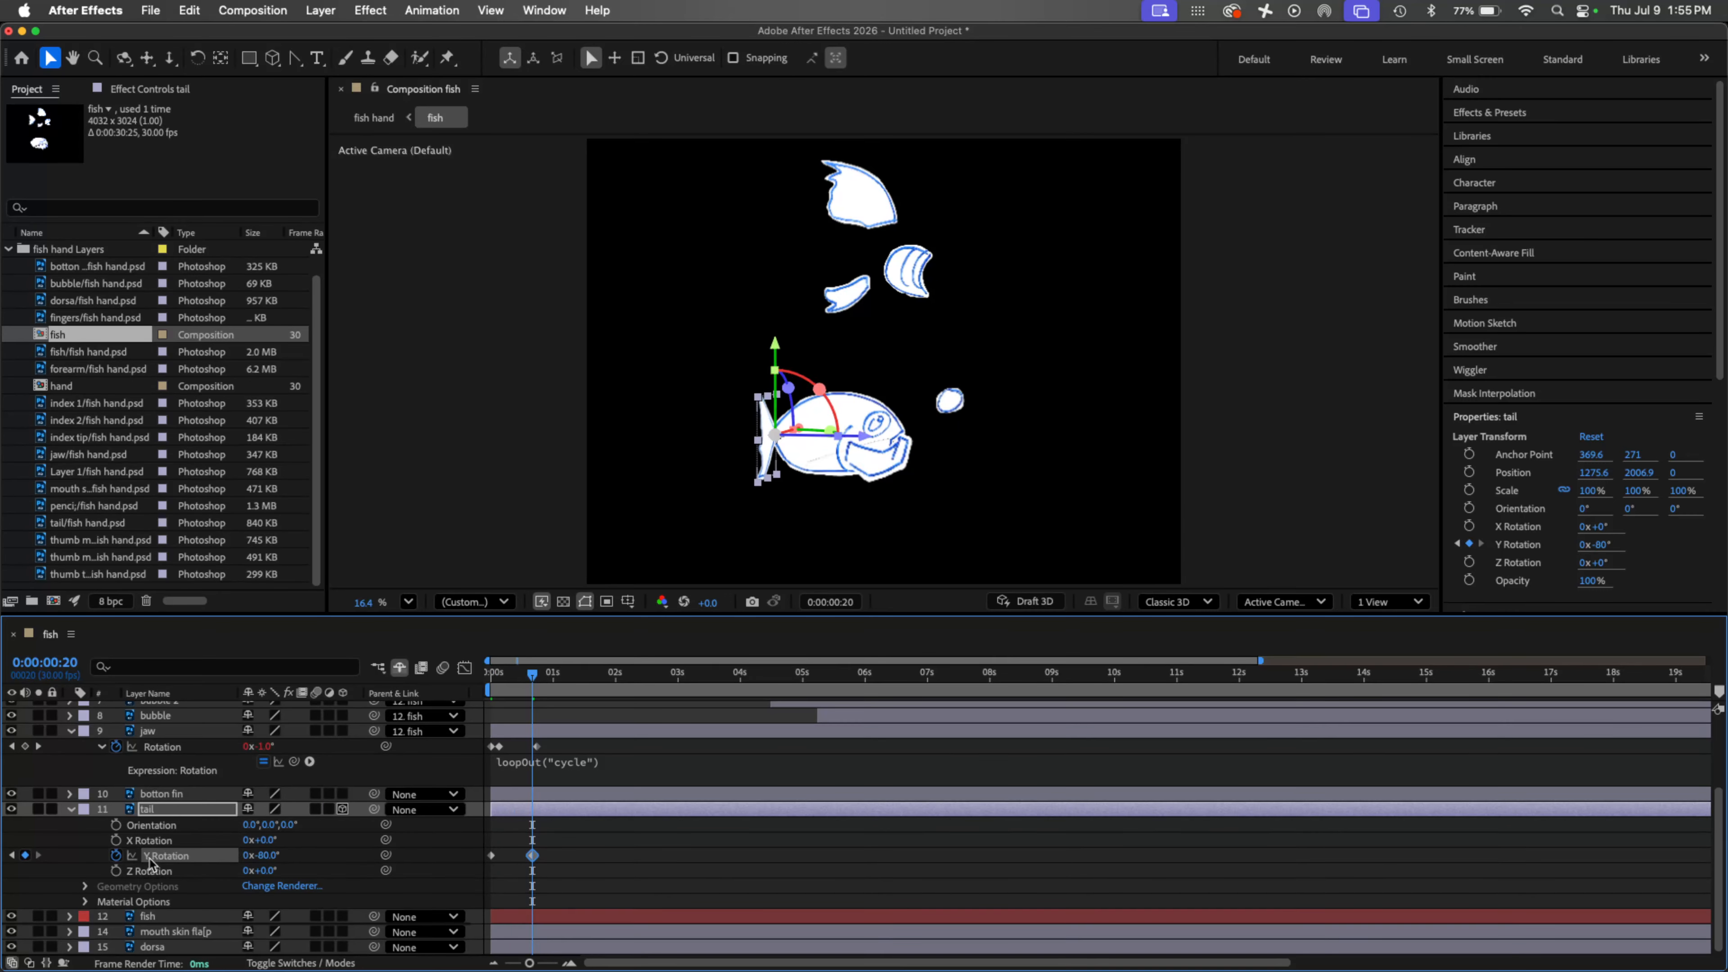
Step: Add a loopOut("pingpong") expression to the tail's Y Rotation and preview the swing from the start
{"action": "left_click", "coordinate": [117, 856], "text": "alt"}
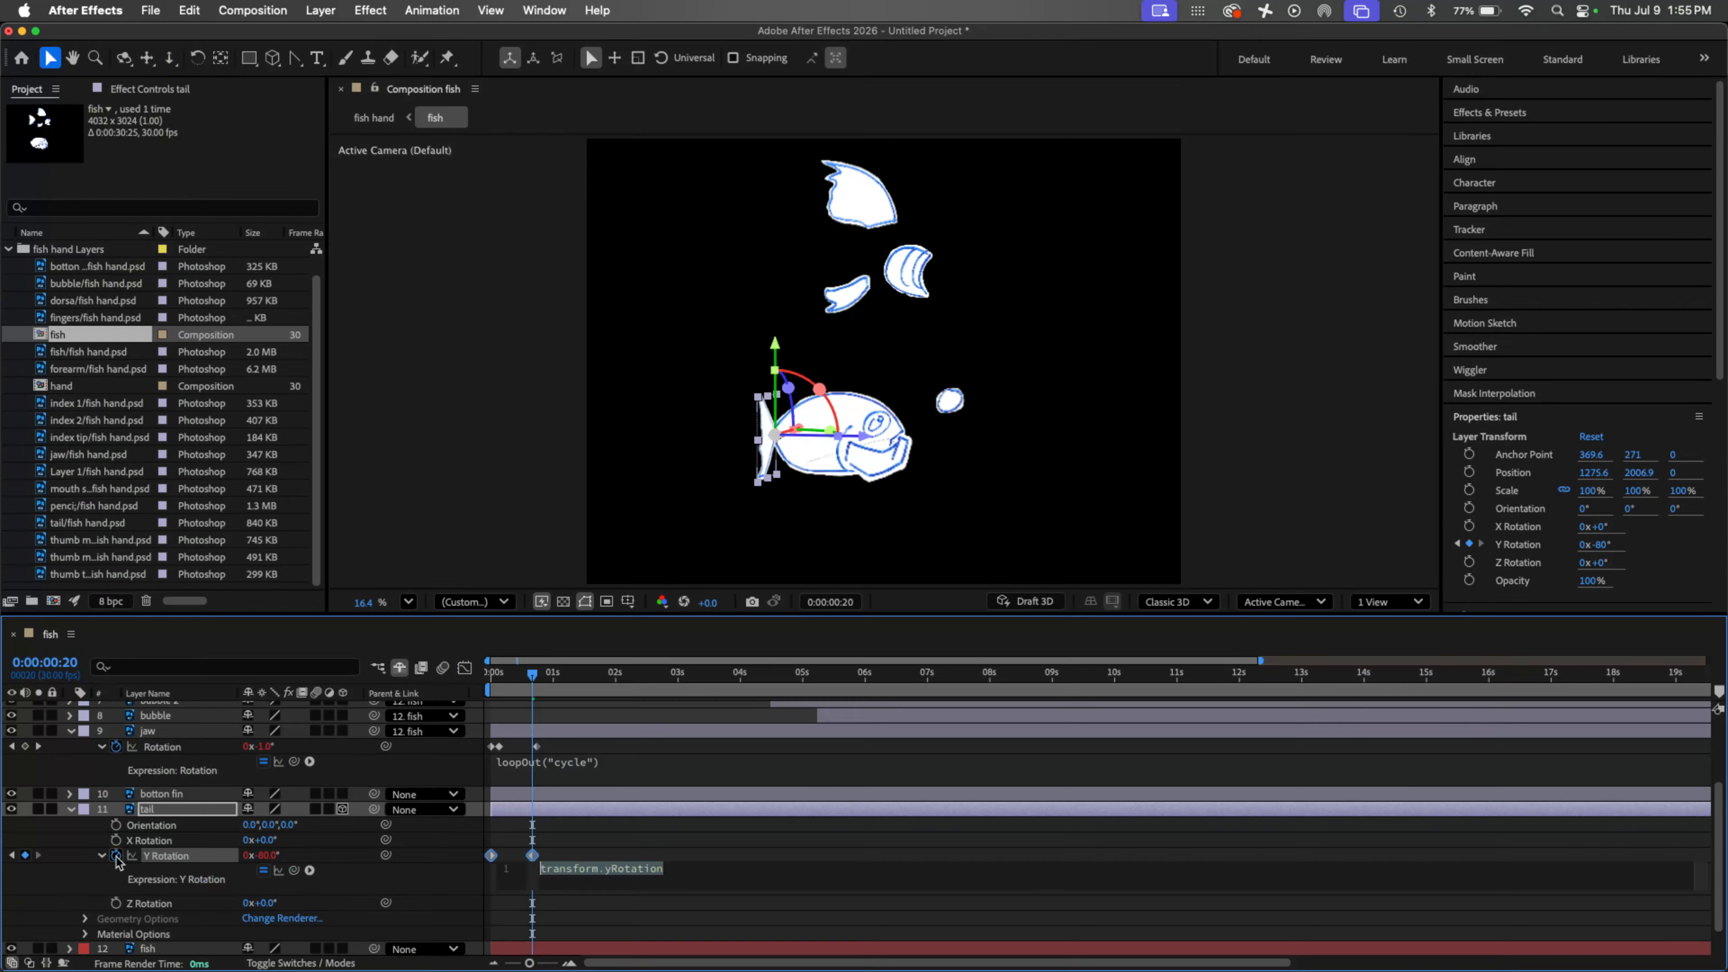
{"action": "type", "text": "loopo"}
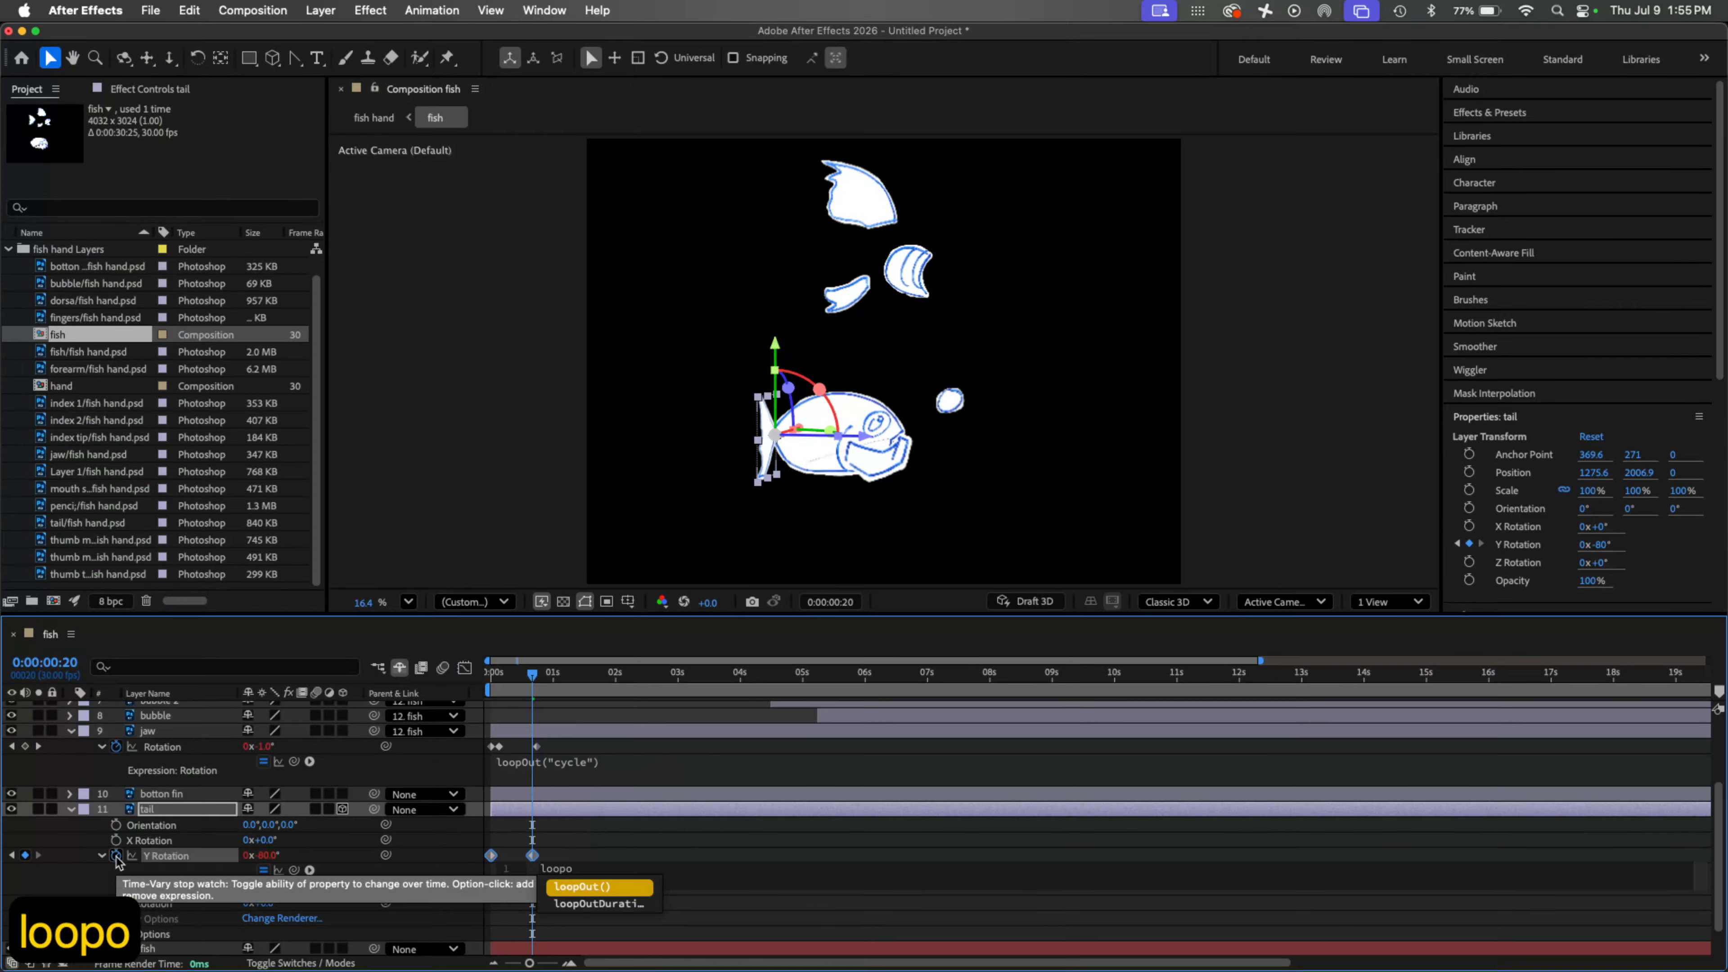
{"action": "key", "text": "Return"}
{"action": "type", "text": "\"pi"}
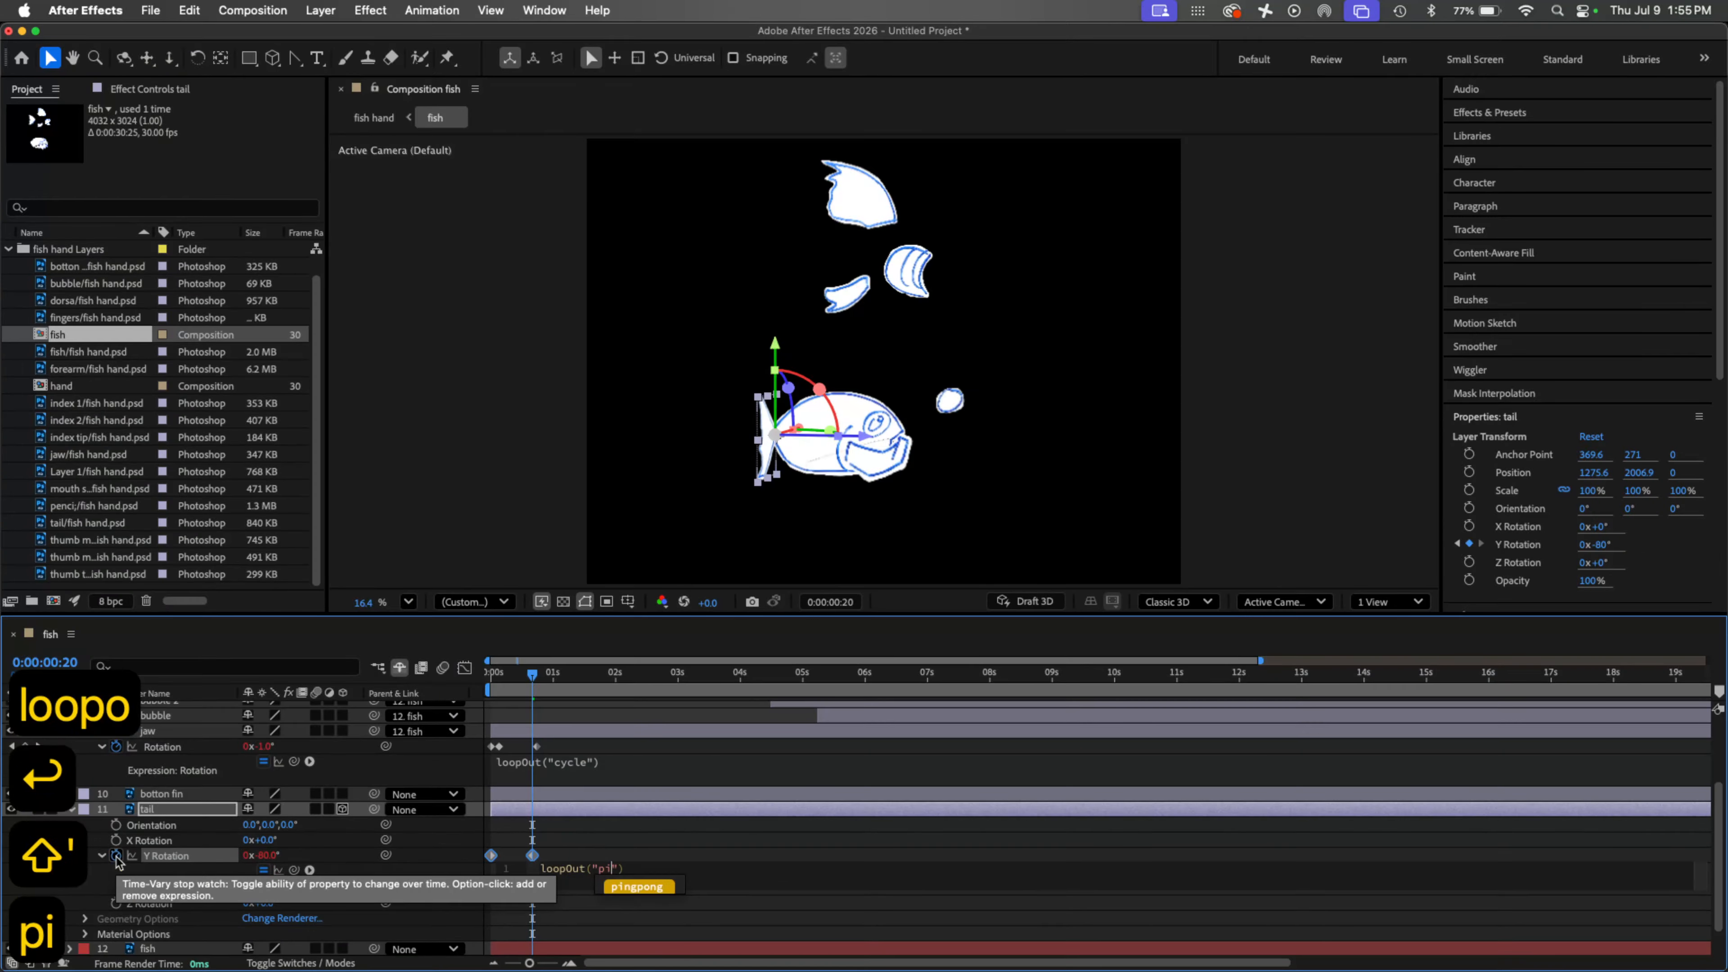
{"action": "key", "text": "Return"}
{"action": "left_click", "coordinate": [391, 690]}
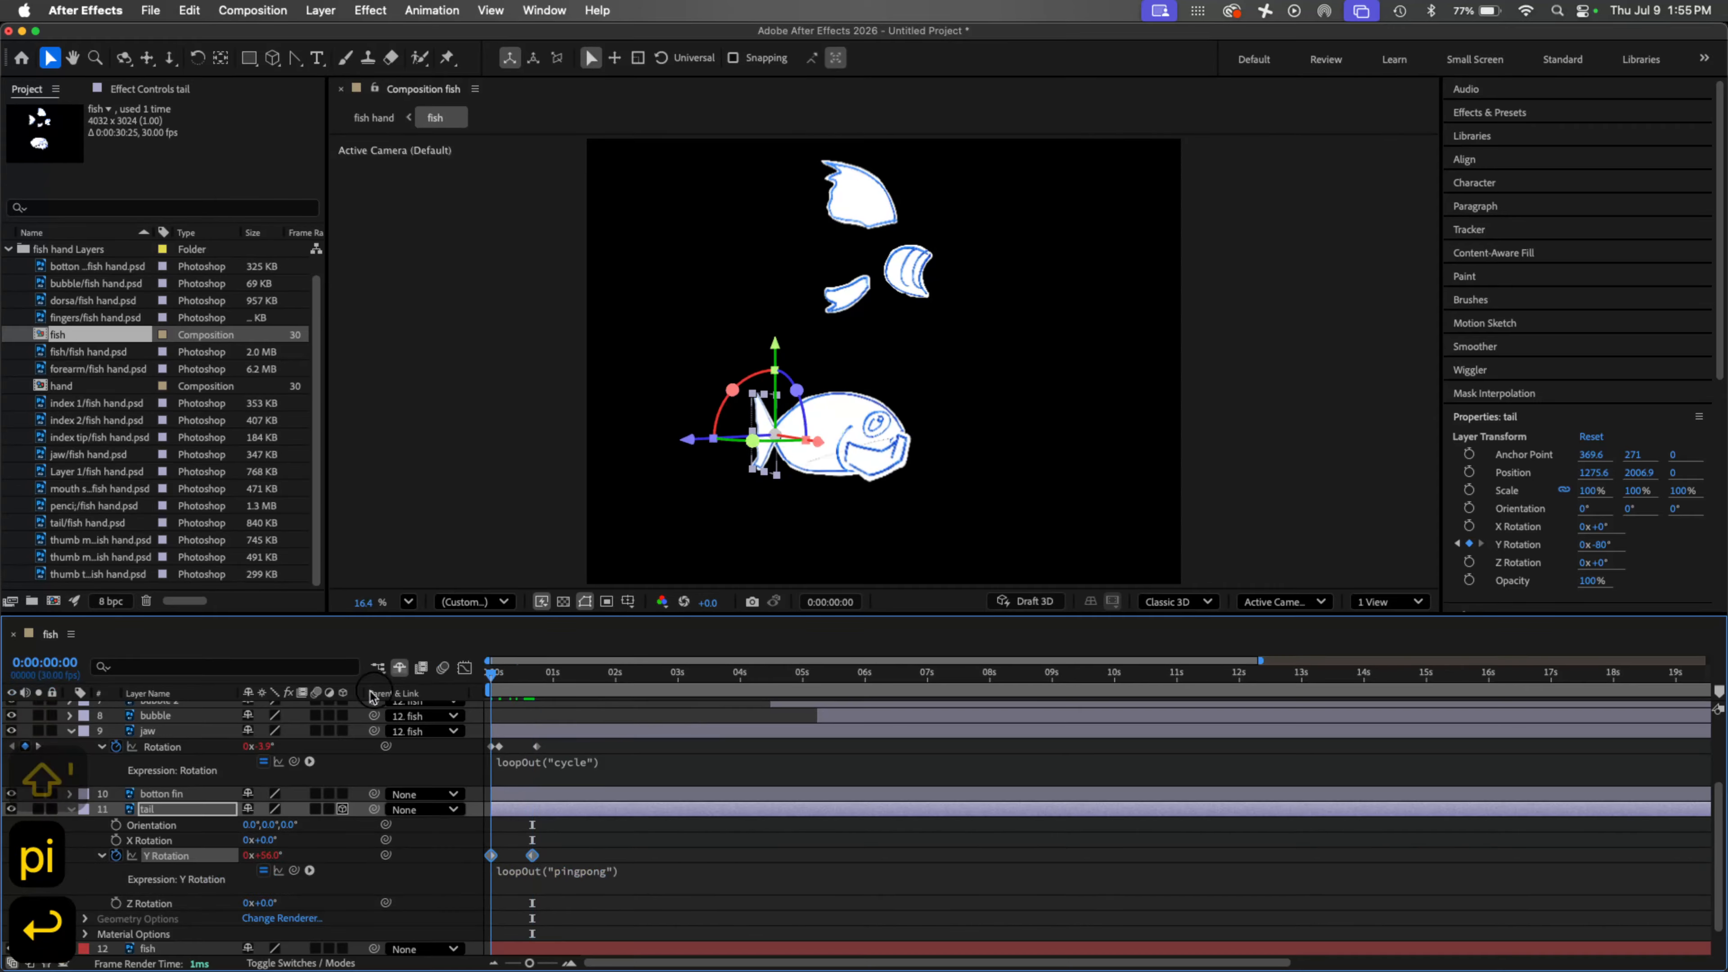
{"action": "key", "text": "space"}
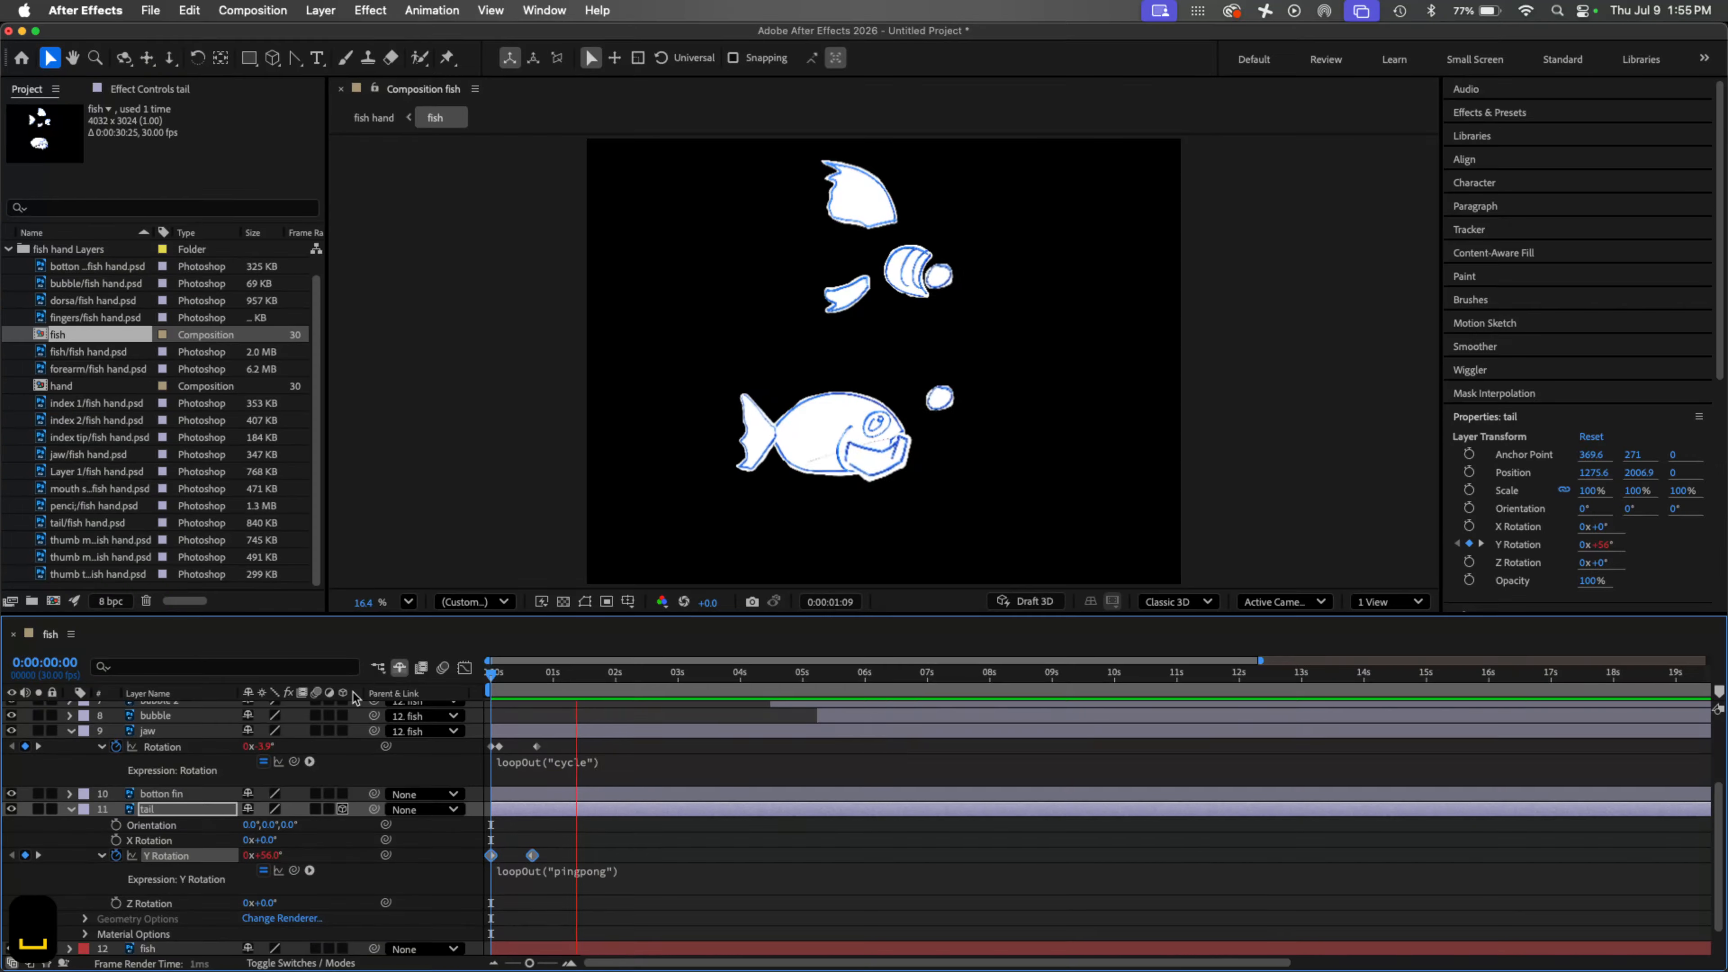
{"action": "key", "text": "space"}
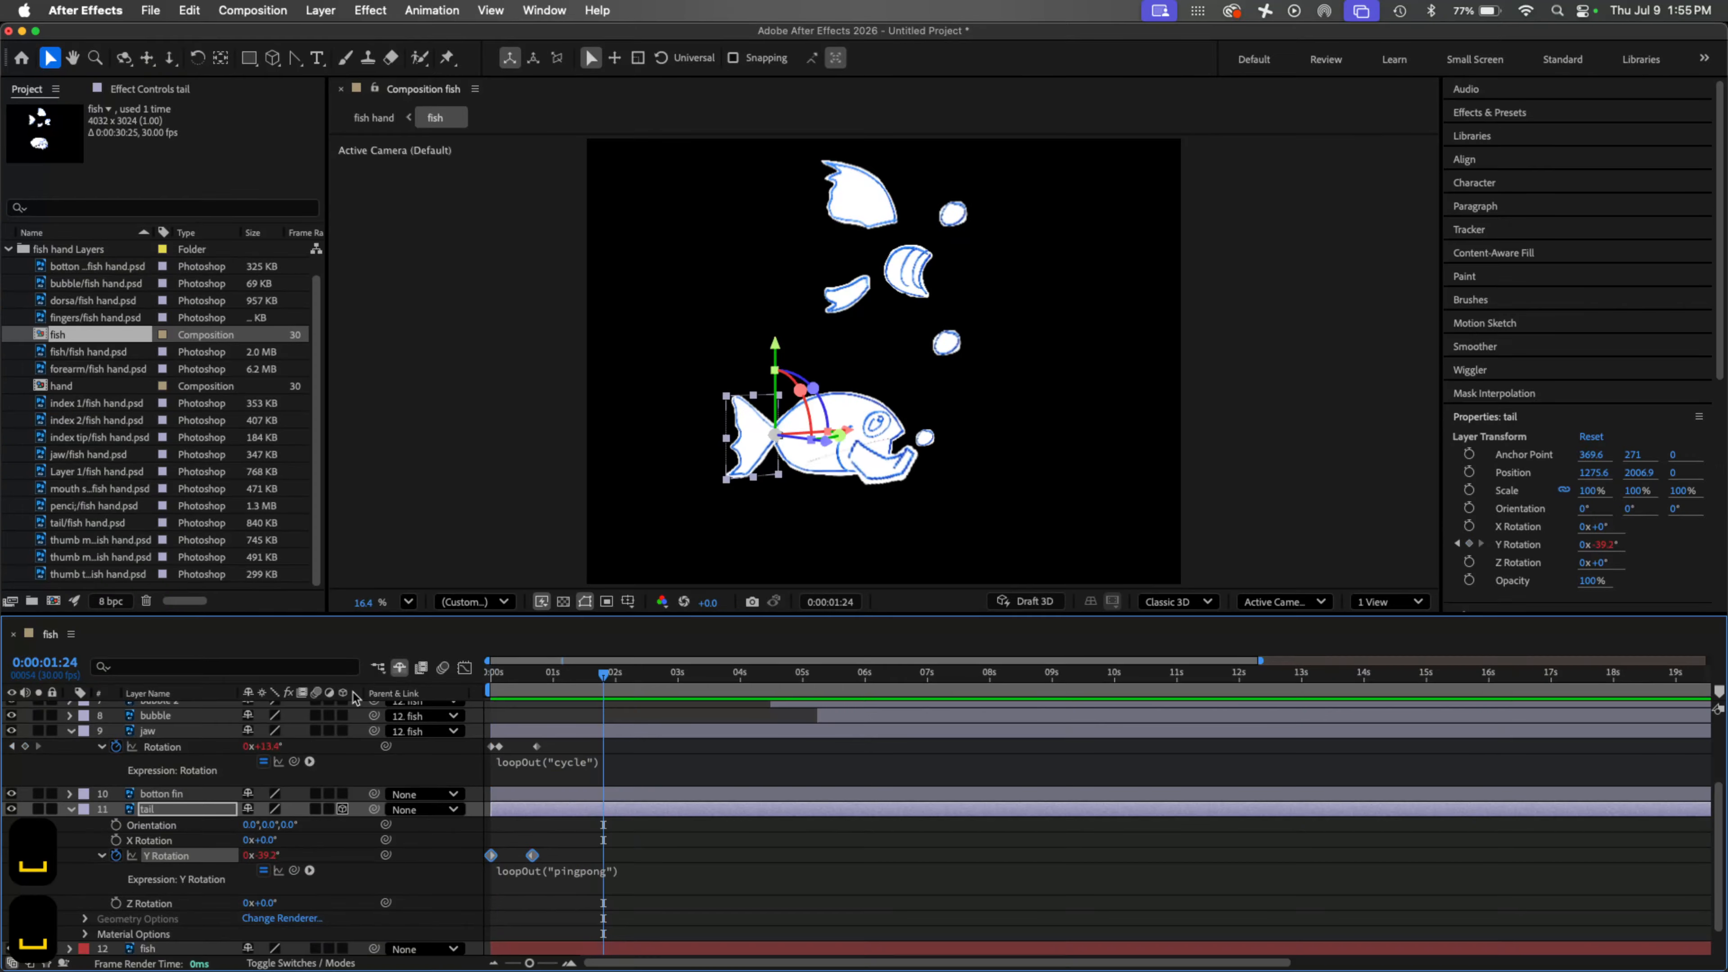
Step: Apply Easy Ease to both of the tail's Y Rotation keyframes and preview the smoothed swing from the start
{"action": "right_click", "coordinate": [533, 856]}
{"action": "mouse_move", "coordinate": [646, 953]}
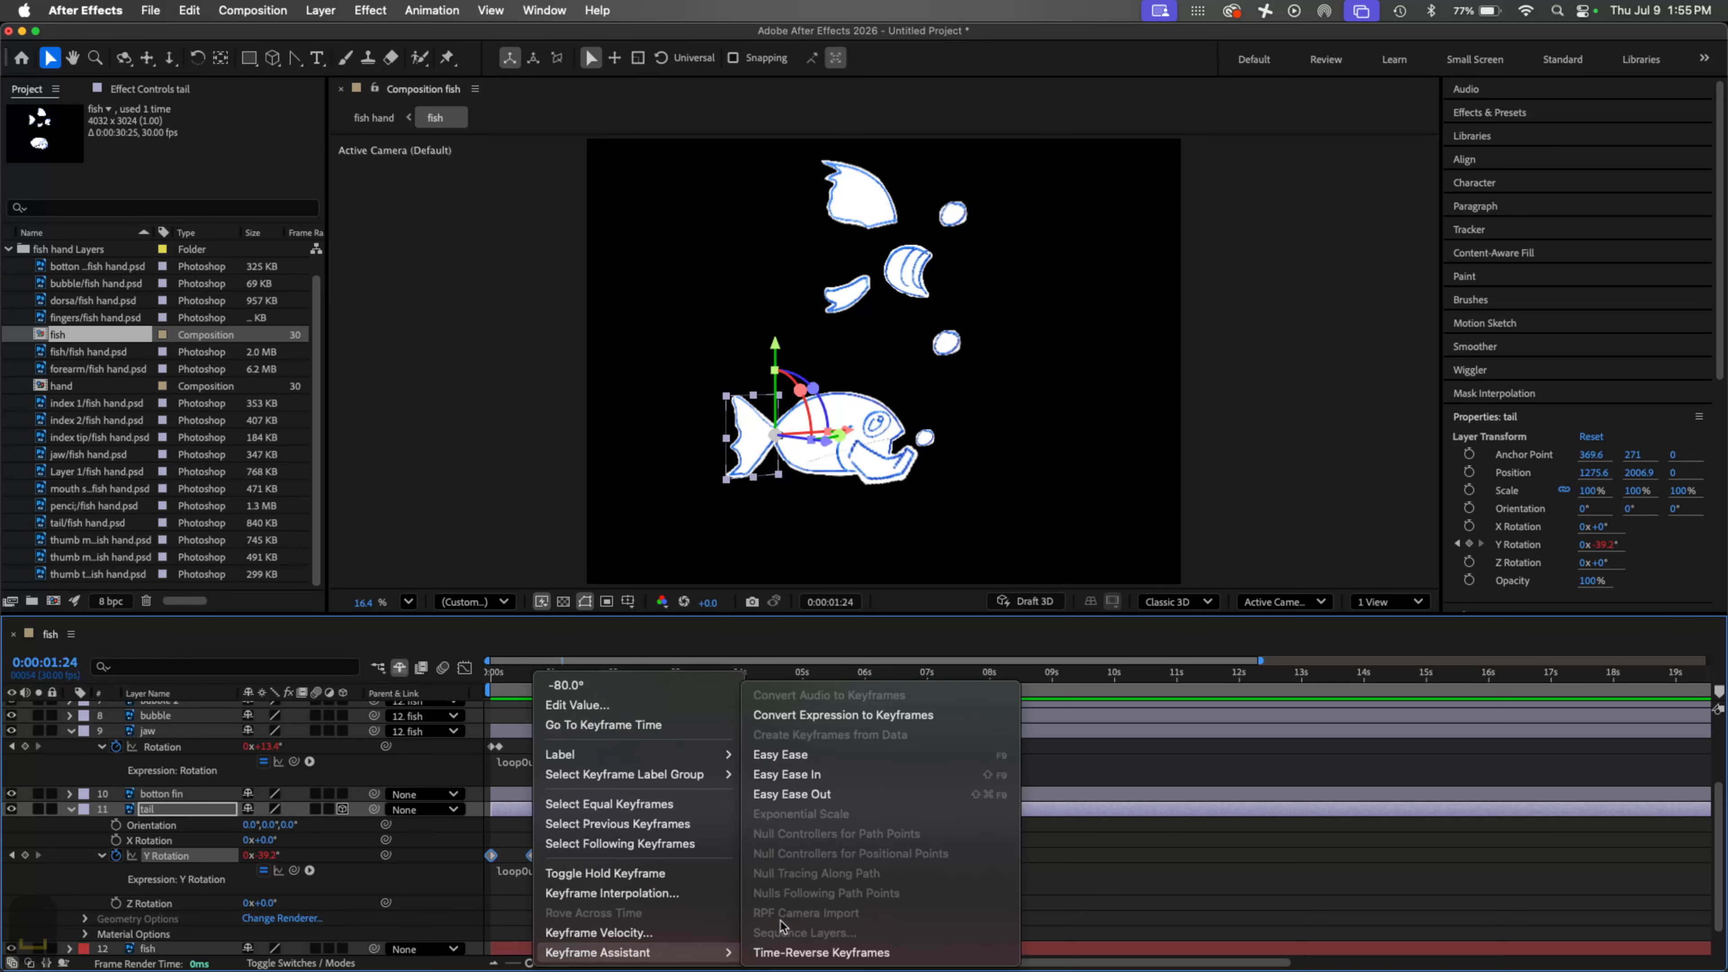
{"action": "left_click", "coordinate": [821, 759]}
{"action": "key", "text": "space"}
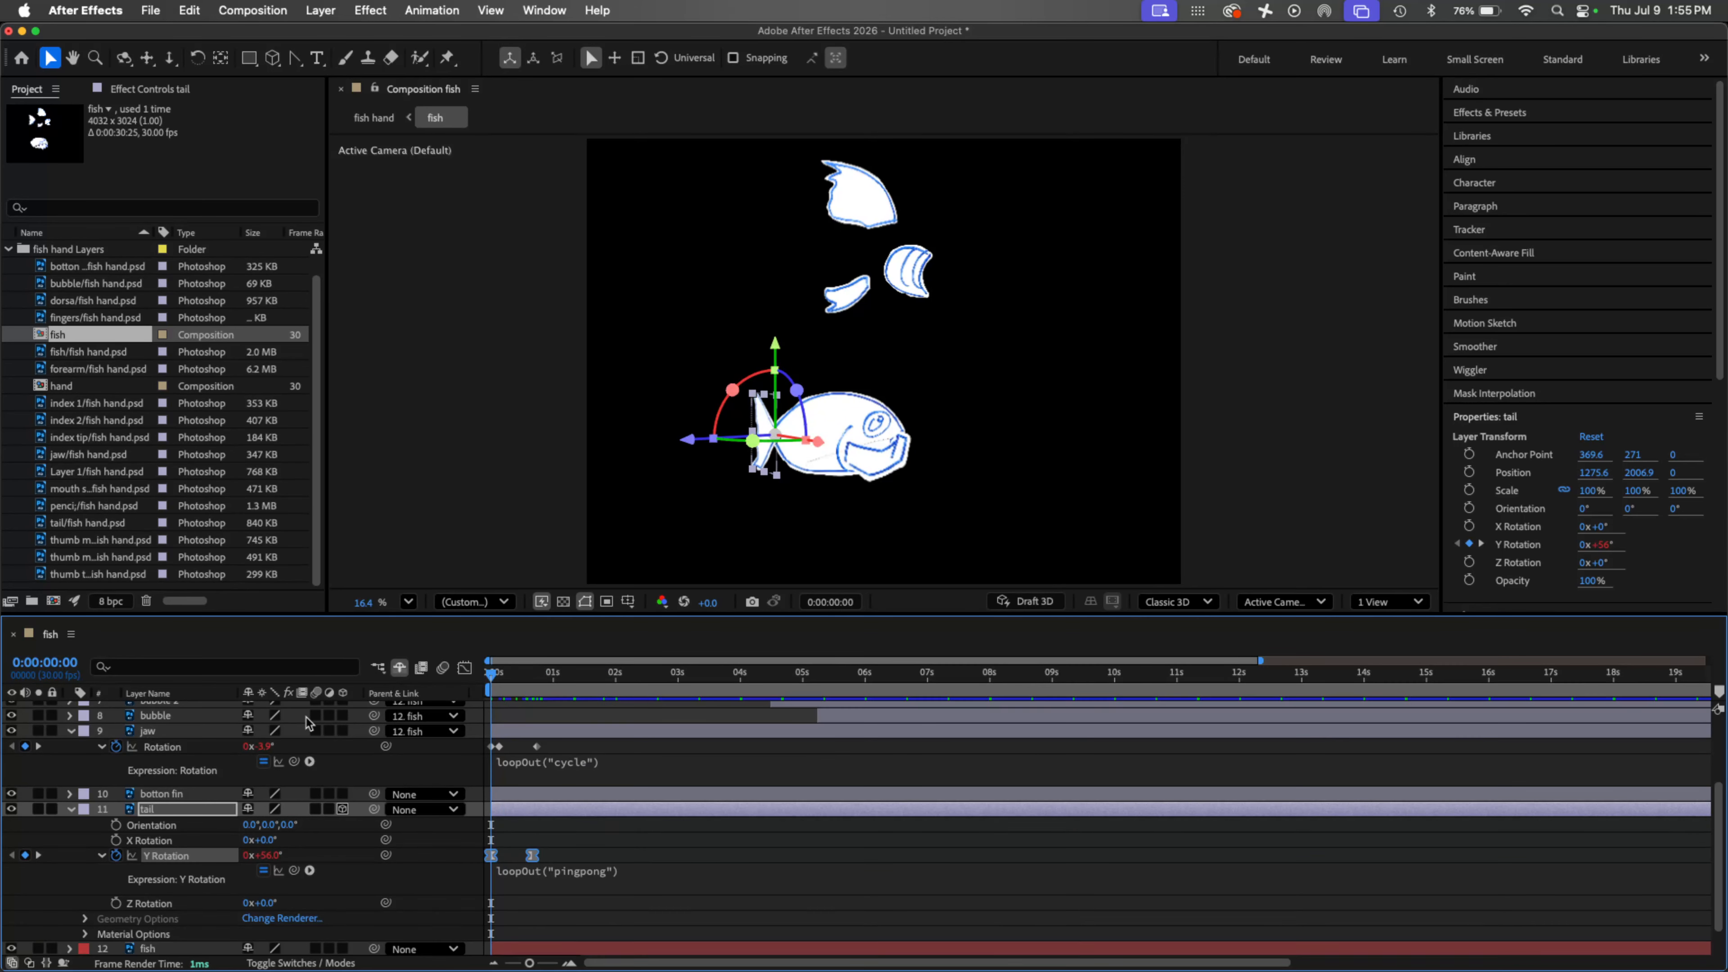
{"action": "key", "text": "space"}
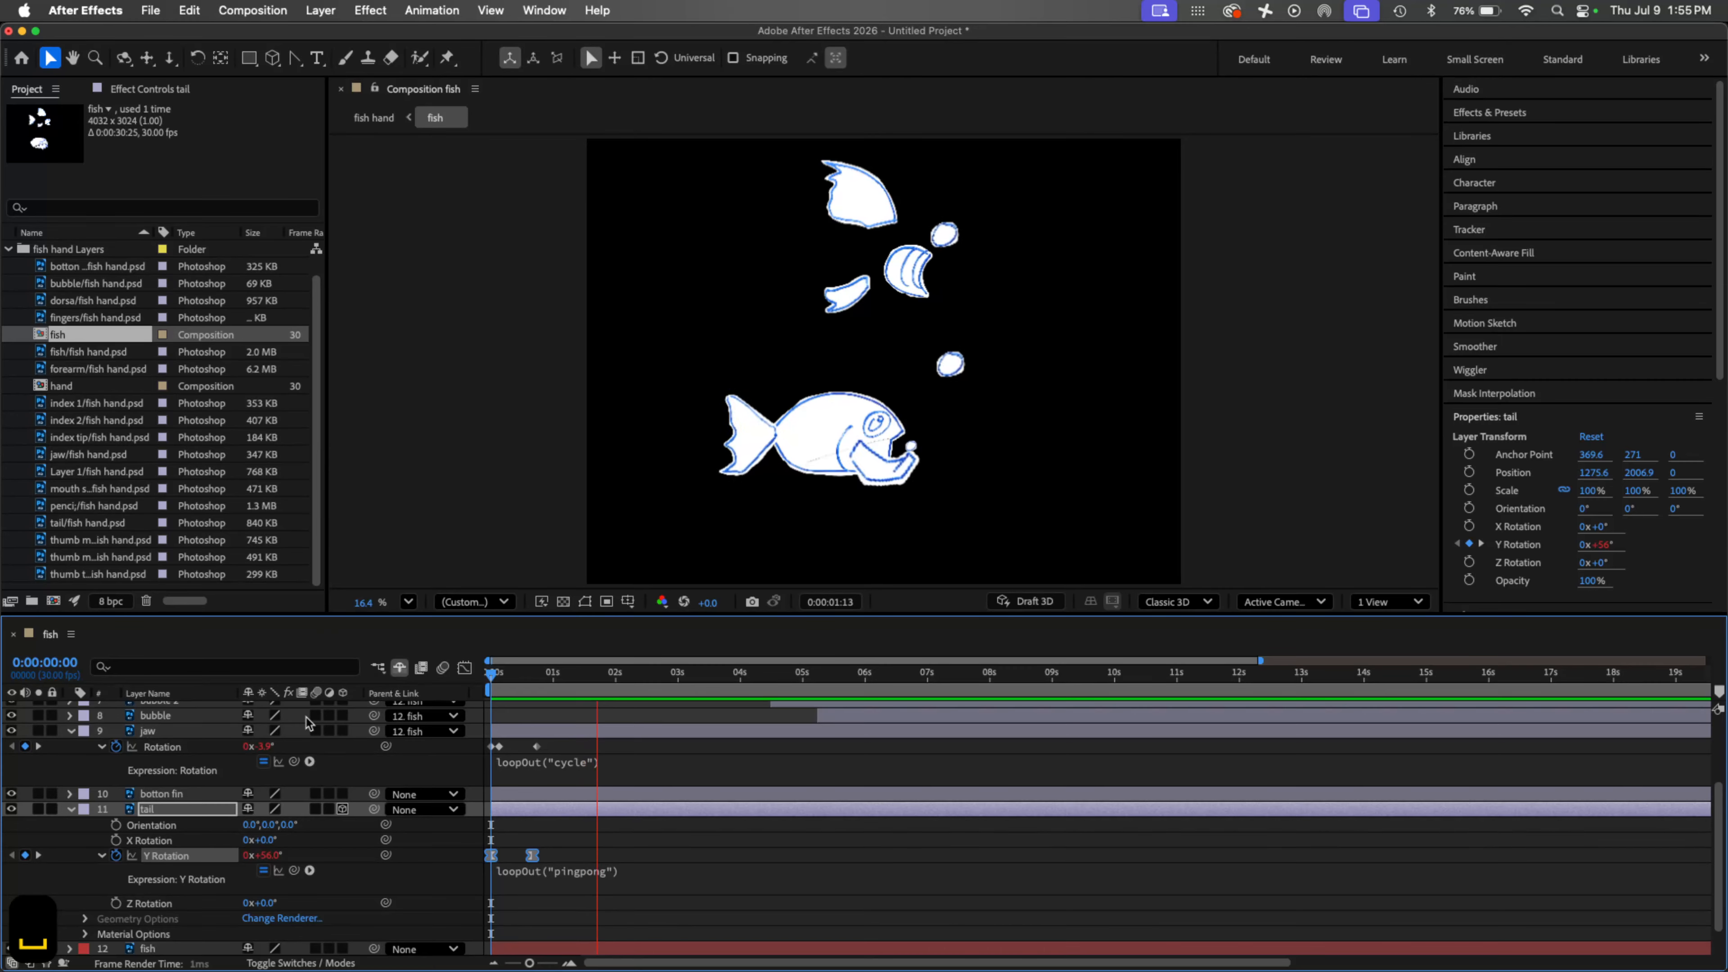
{"action": "key", "text": "space"}
{"action": "left_click", "coordinate": [612, 851]}
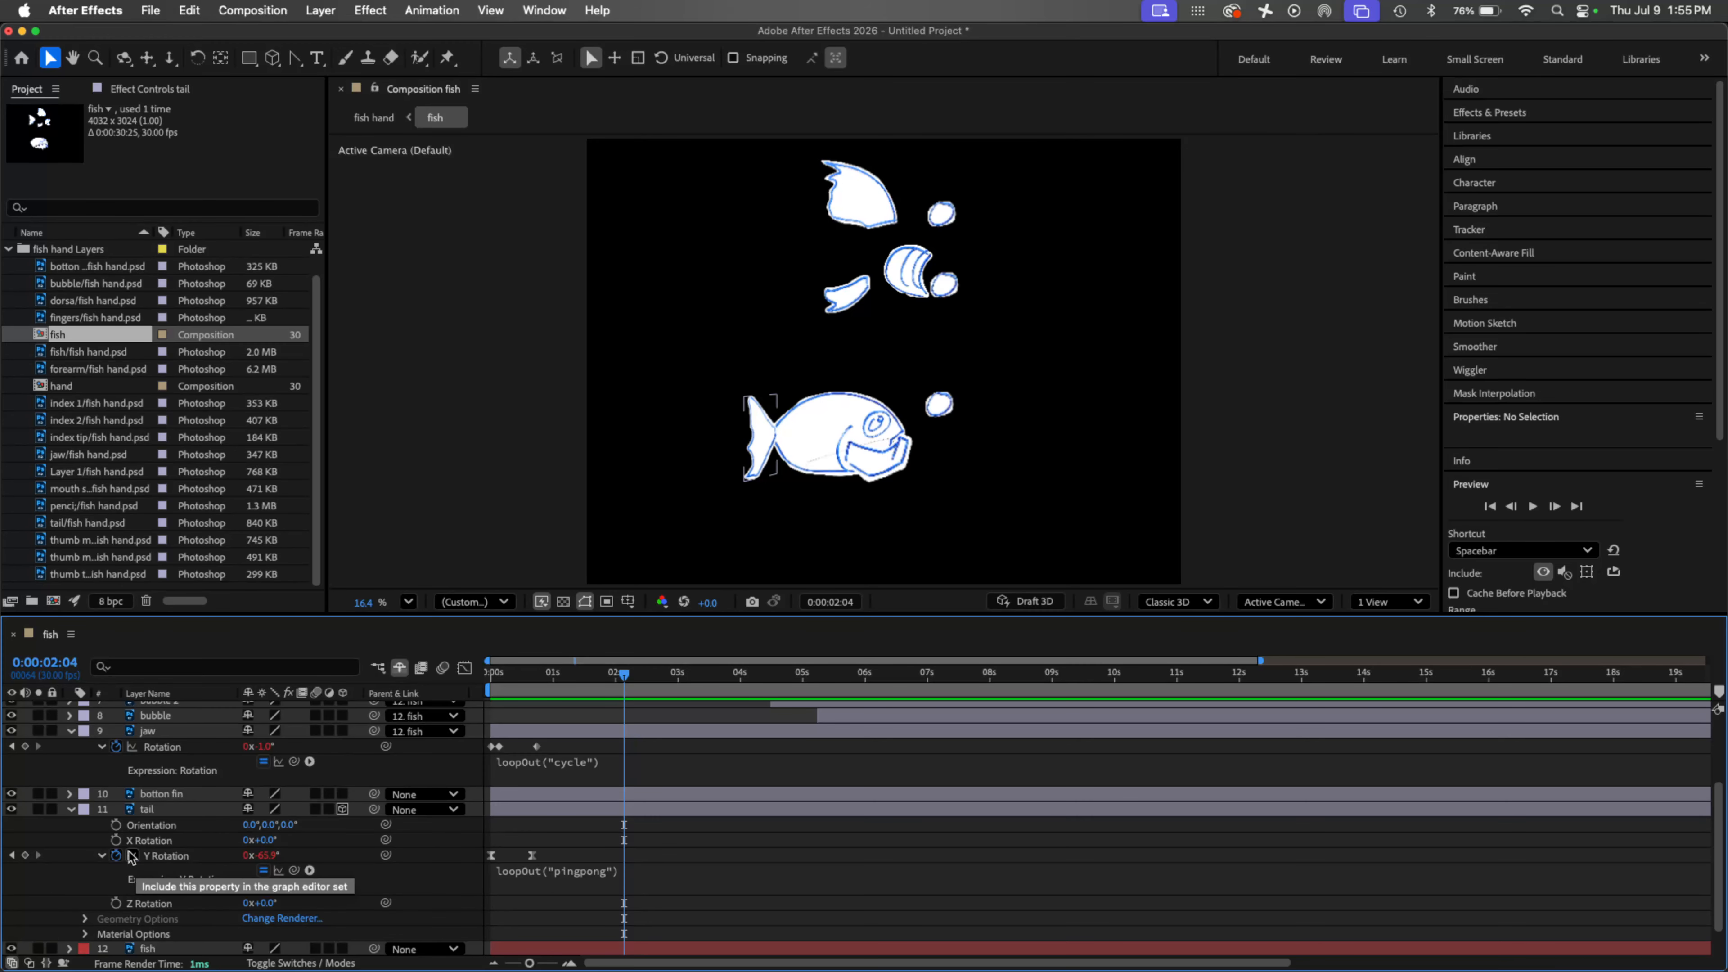
Step: Add a wiggle(3,45) expression to the tail's X Rotation and preview it from the start
{"action": "left_click_drag", "start_coordinate": [242, 841], "coordinate": [245, 845]}
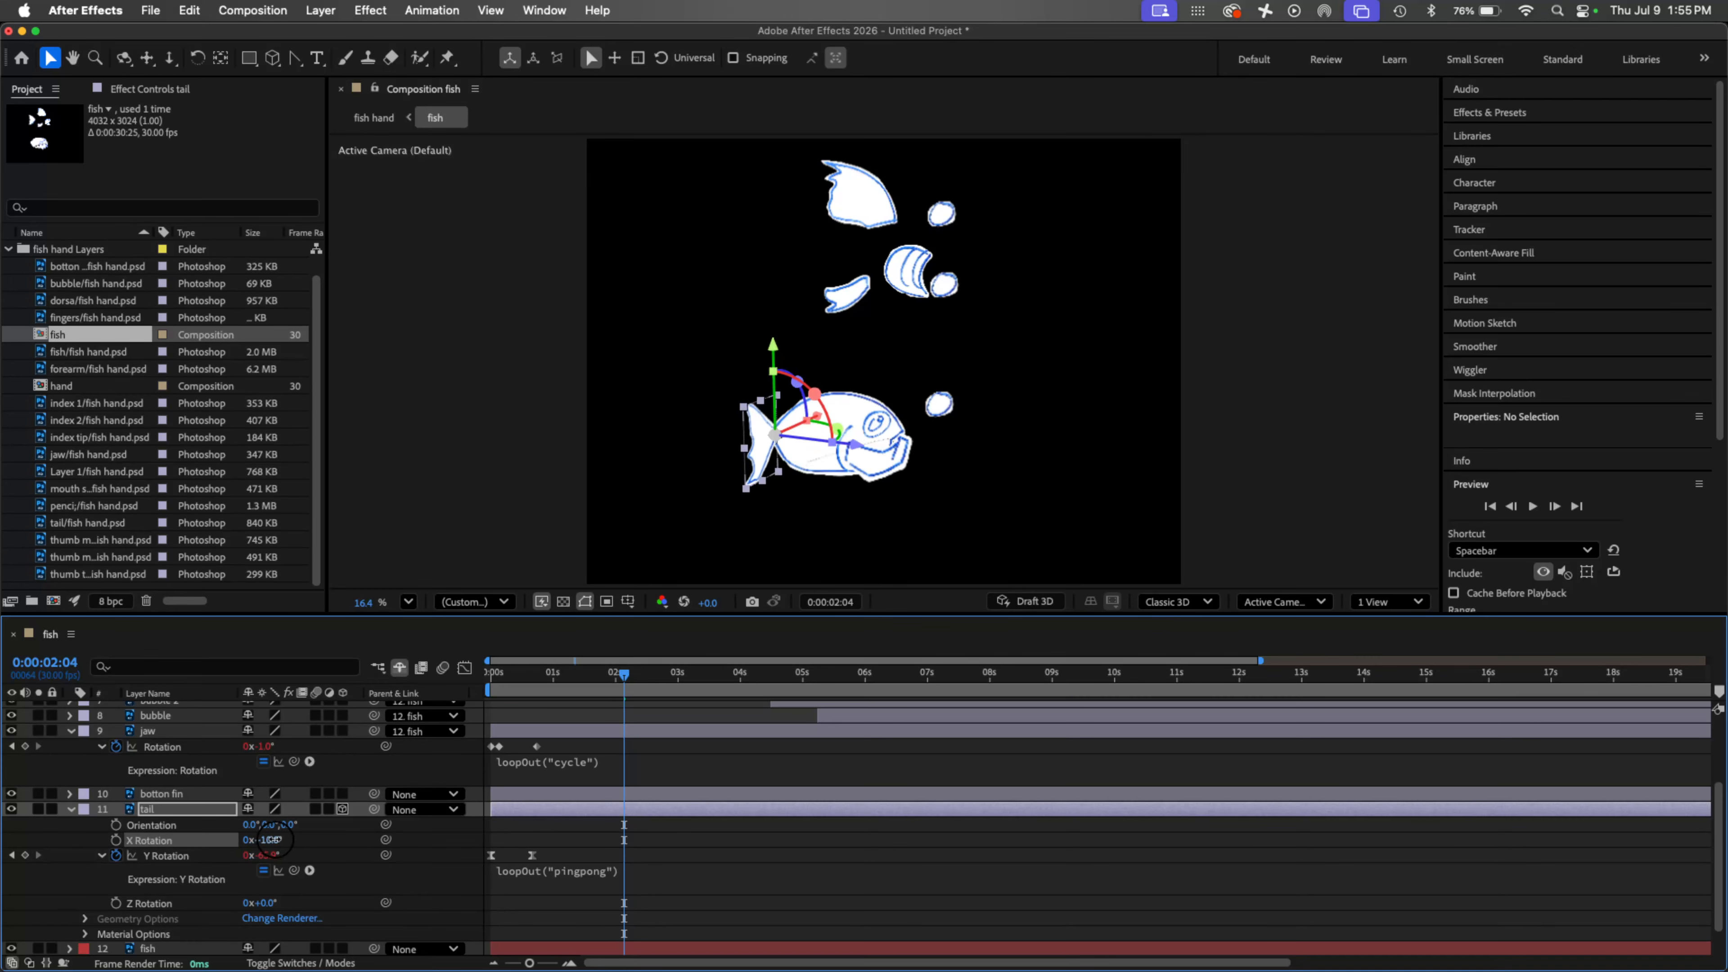
{"action": "key", "text": "super+z"}
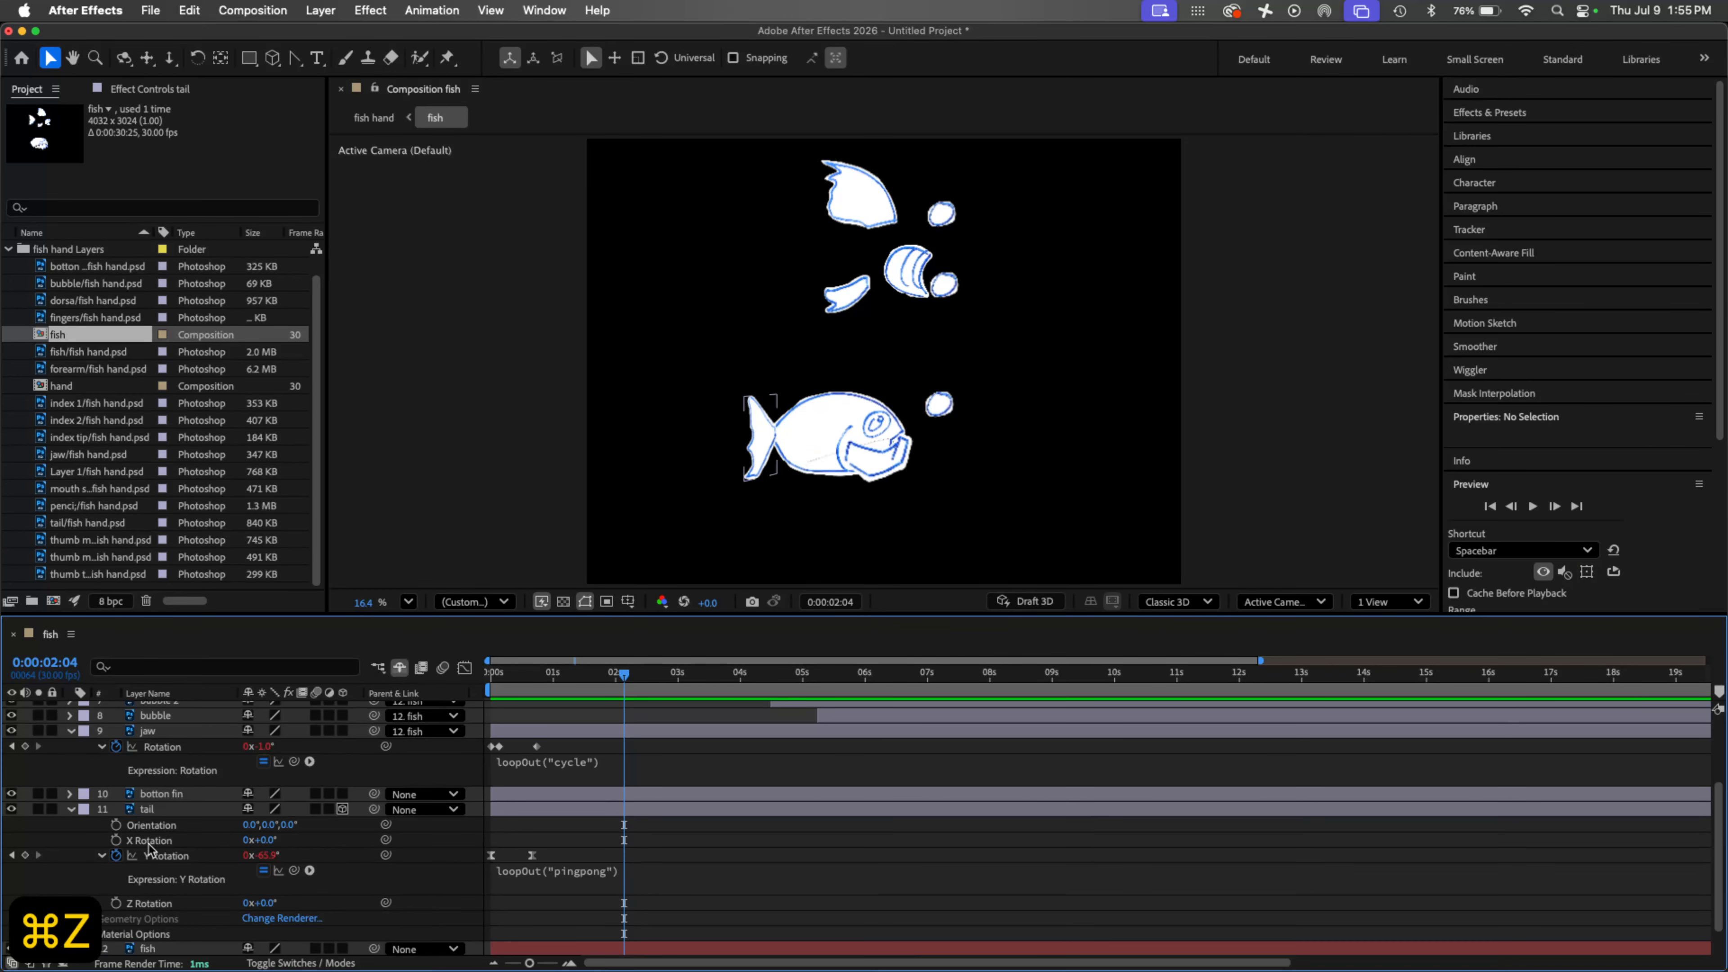
{"action": "left_click", "coordinate": [115, 841], "text": "alt"}
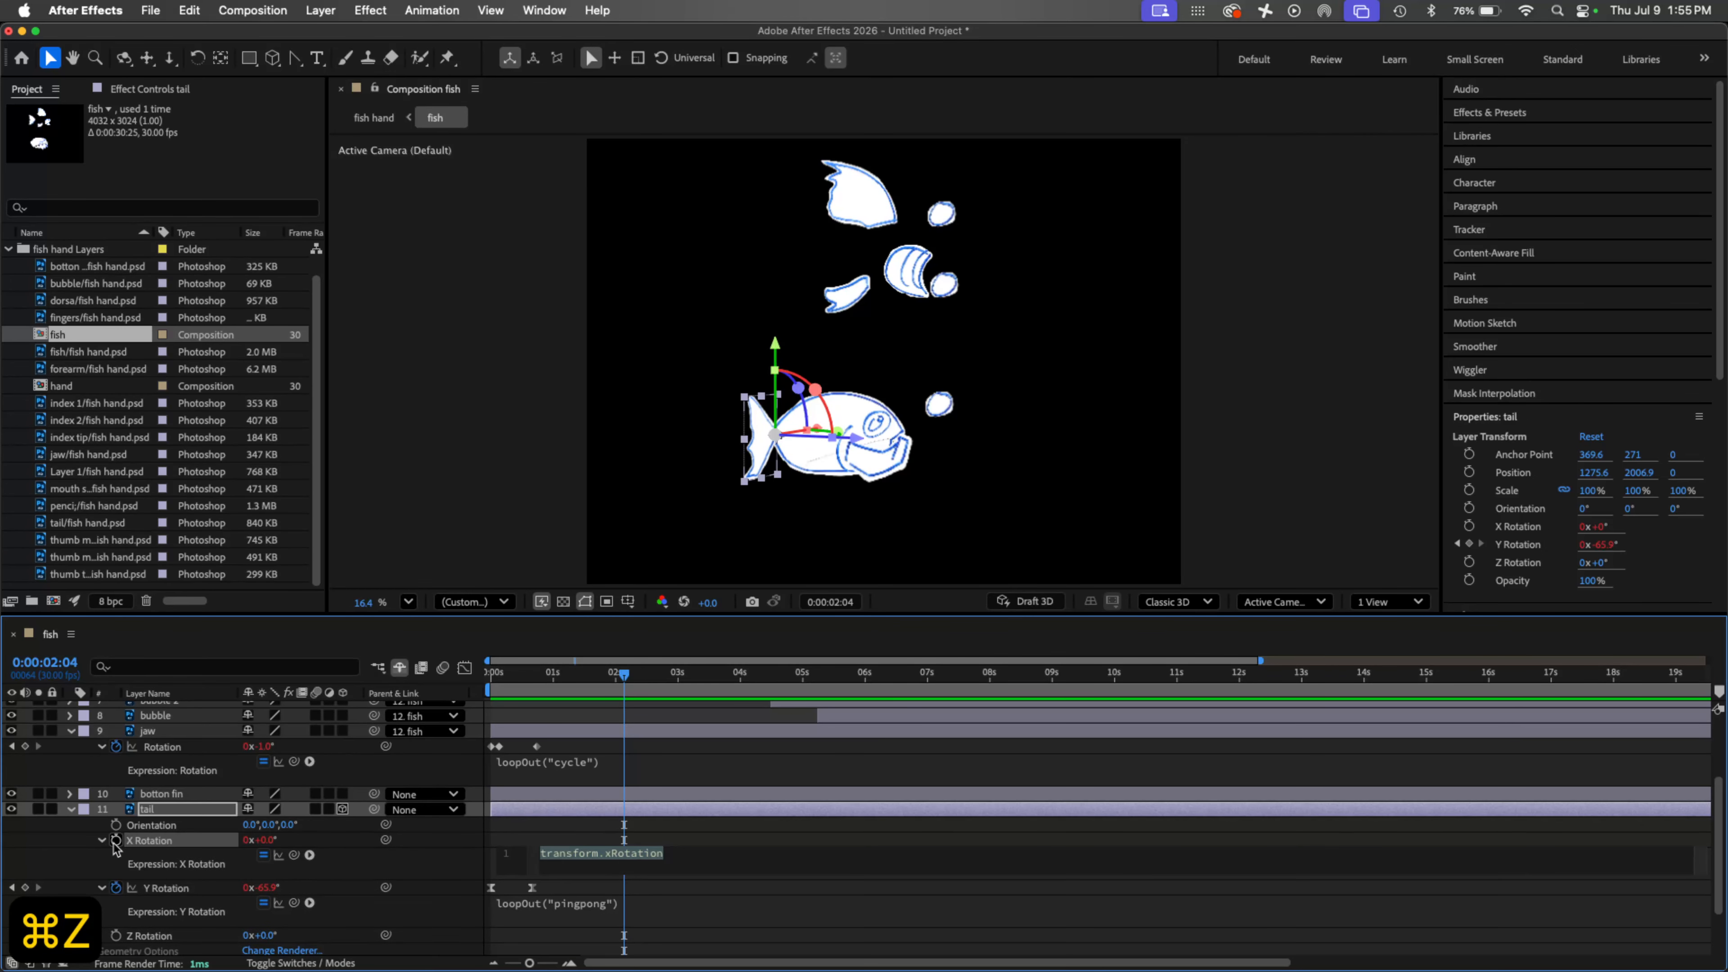
{"action": "type", "text": "wigg"}
{"action": "key", "text": "Return"}
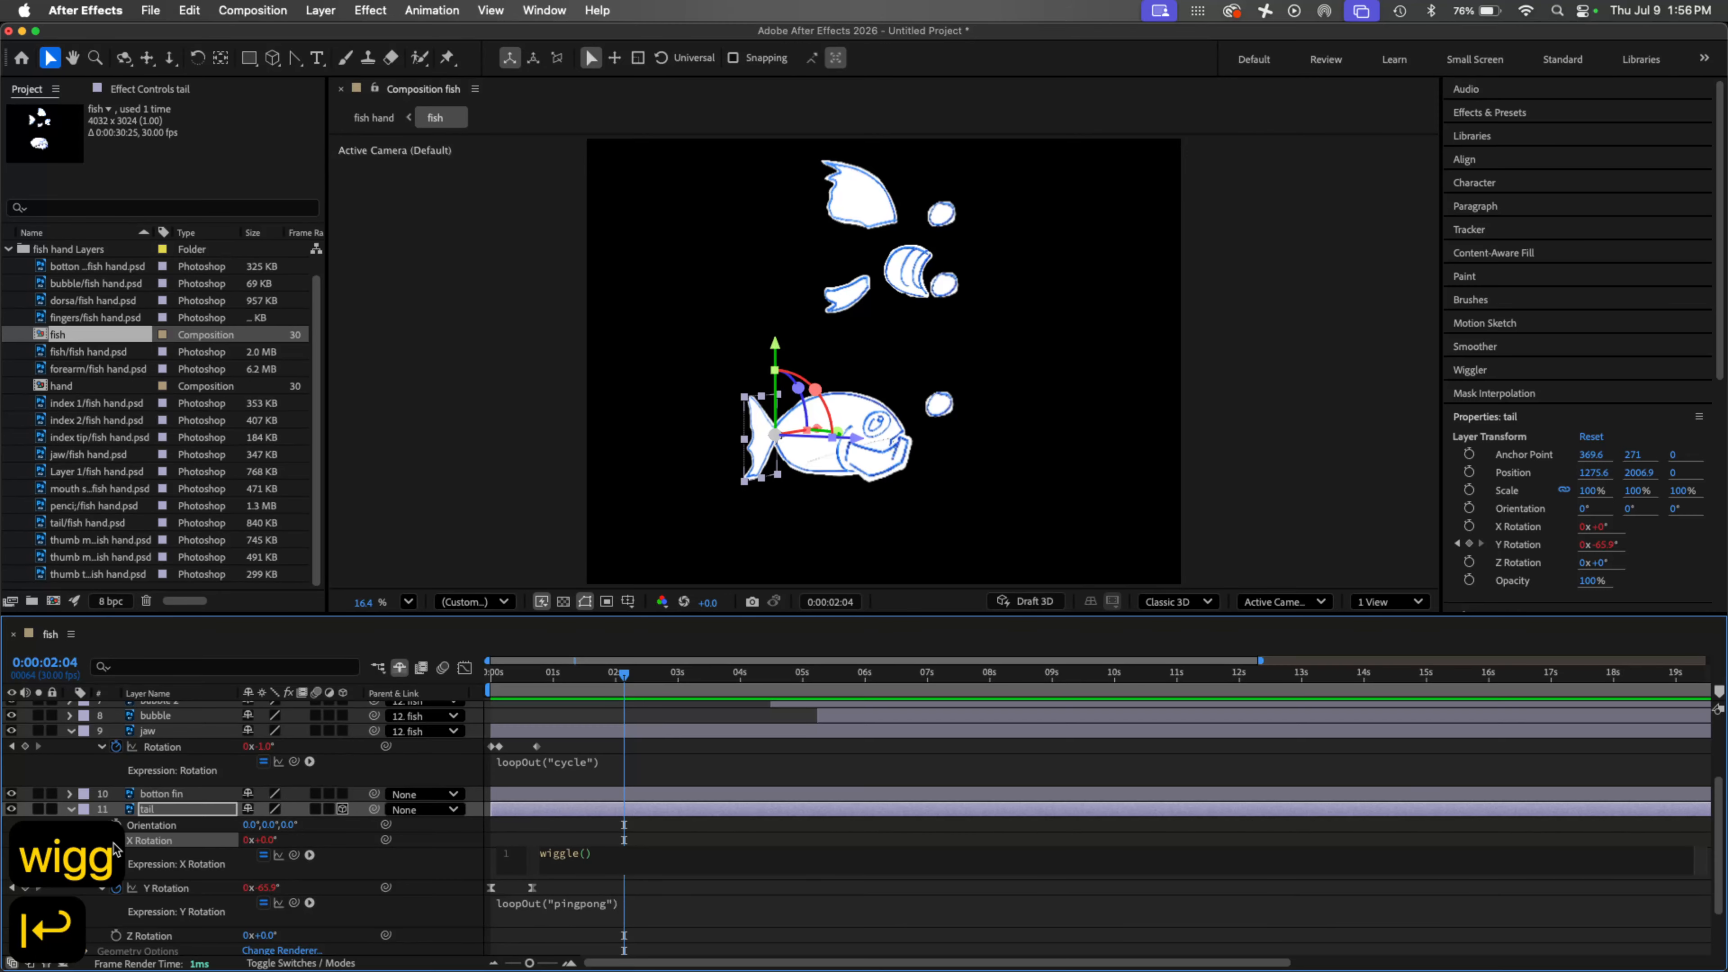
{"action": "type", "text": "3,45"}
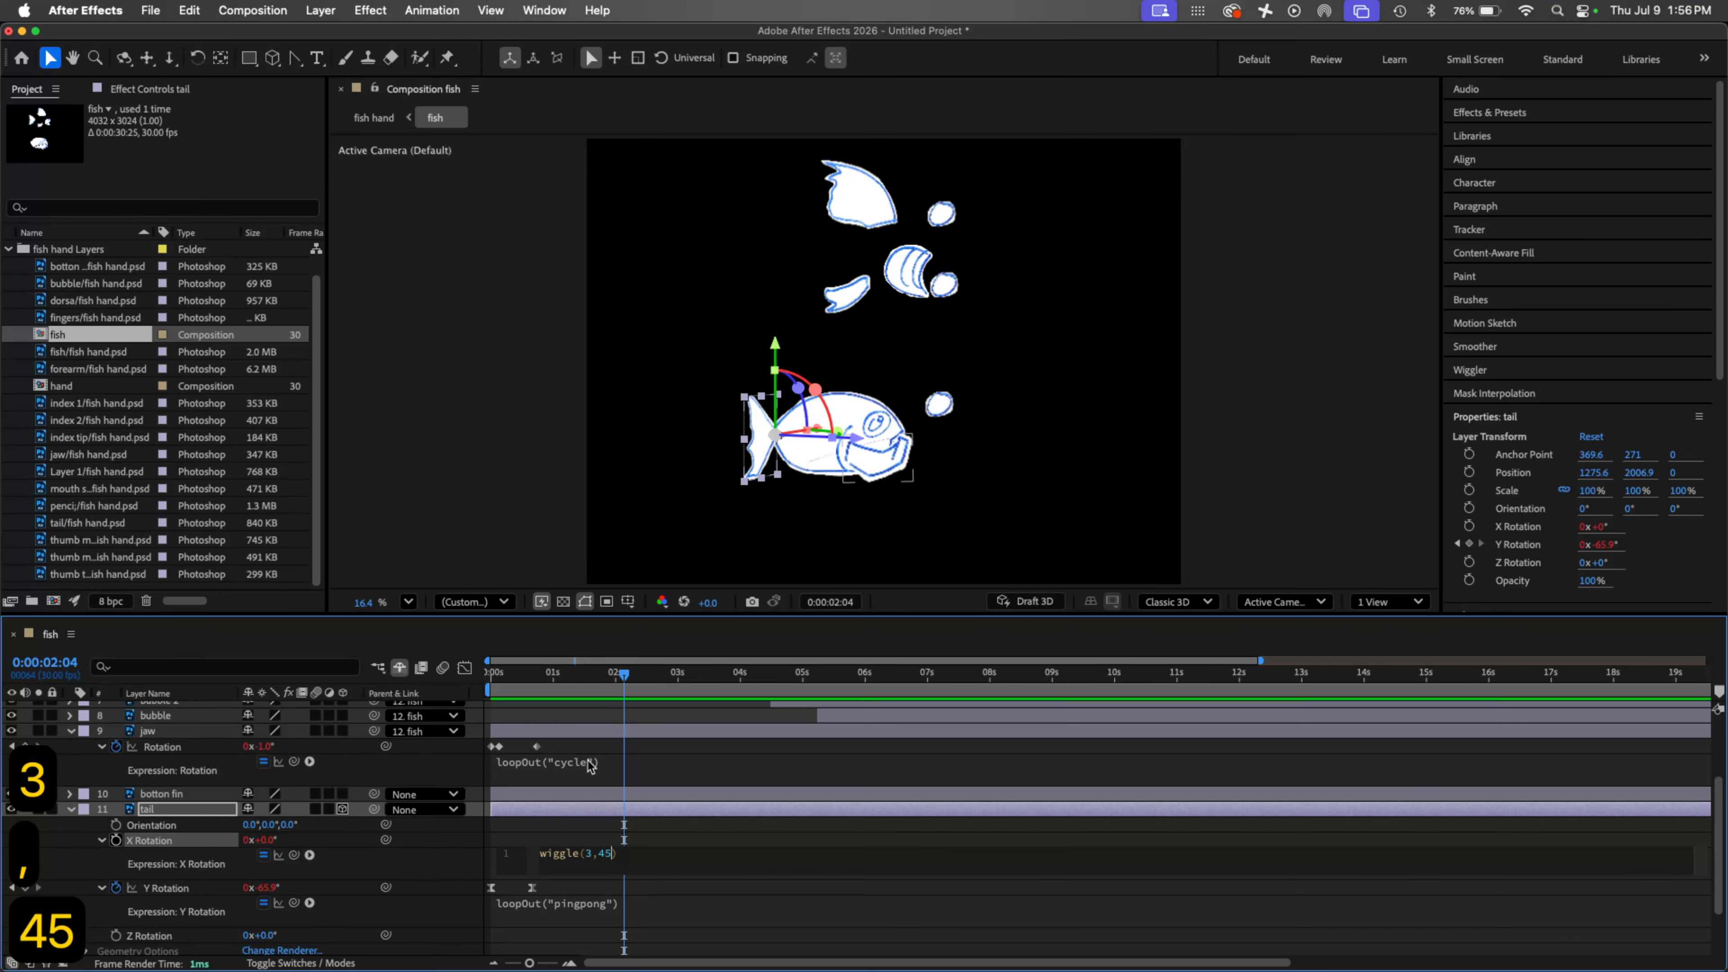
{"action": "left_click_drag", "start_coordinate": [592, 686], "coordinate": [439, 681]}
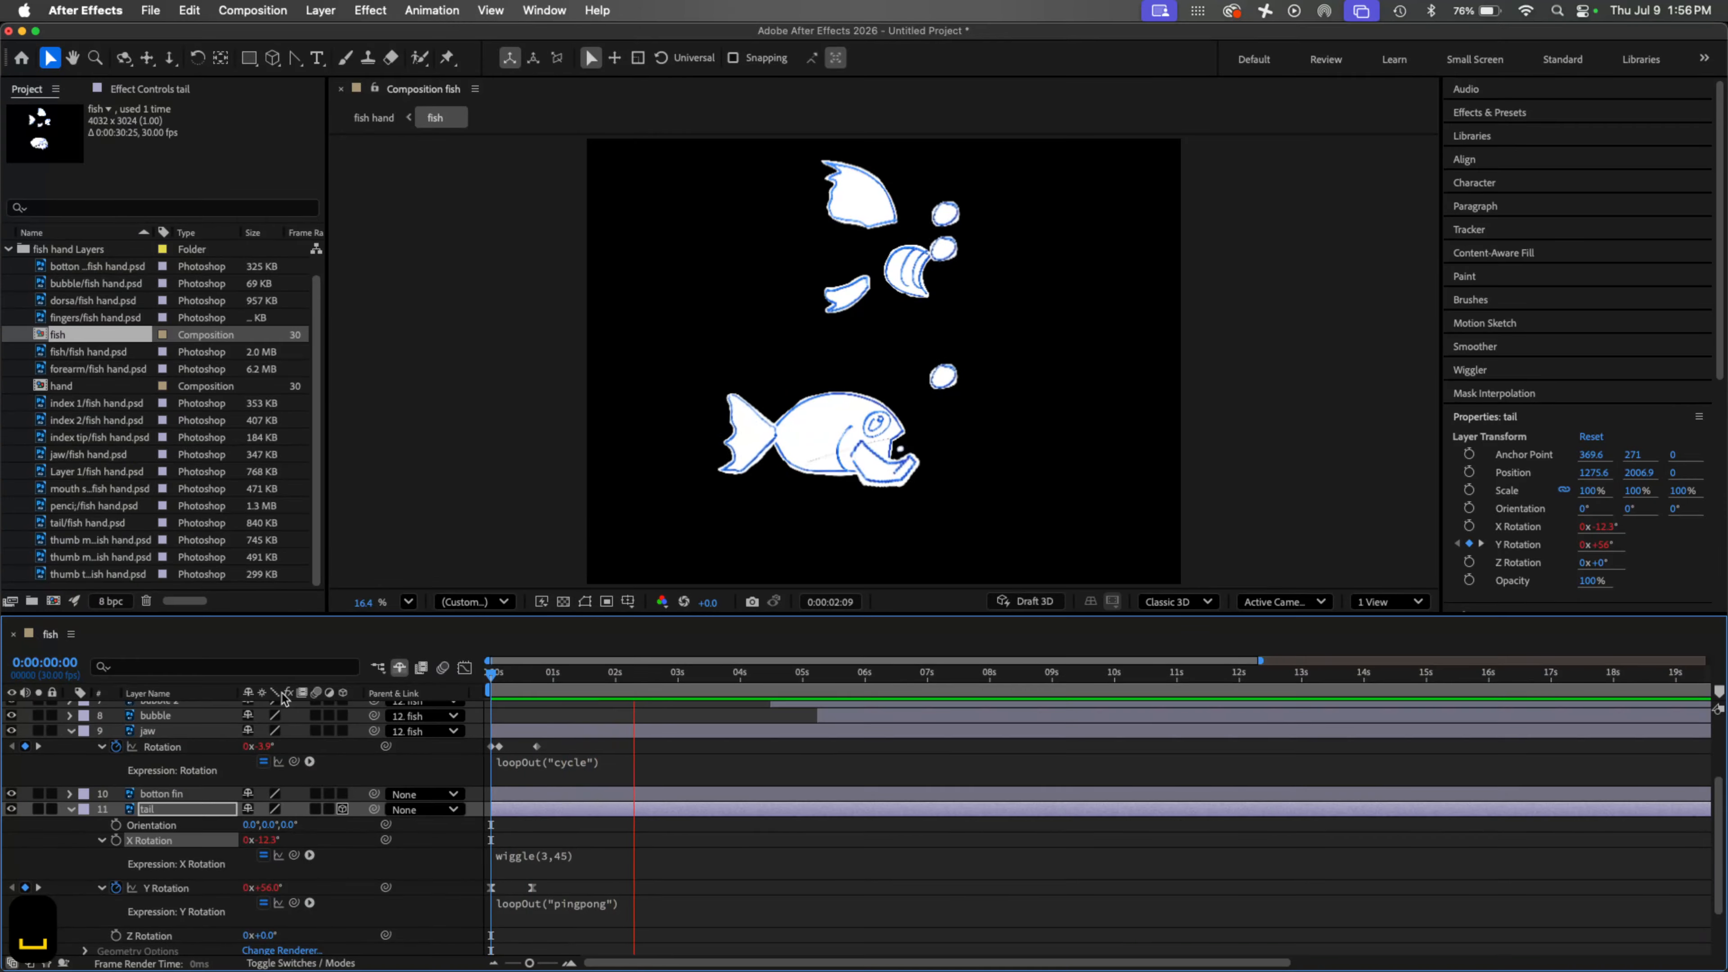
{"action": "key", "text": "space"}
Step: Move the botton fin's anchor point to the fin's upper front tip and place the fin under the fish's belly
{"action": "key", "text": "v"}
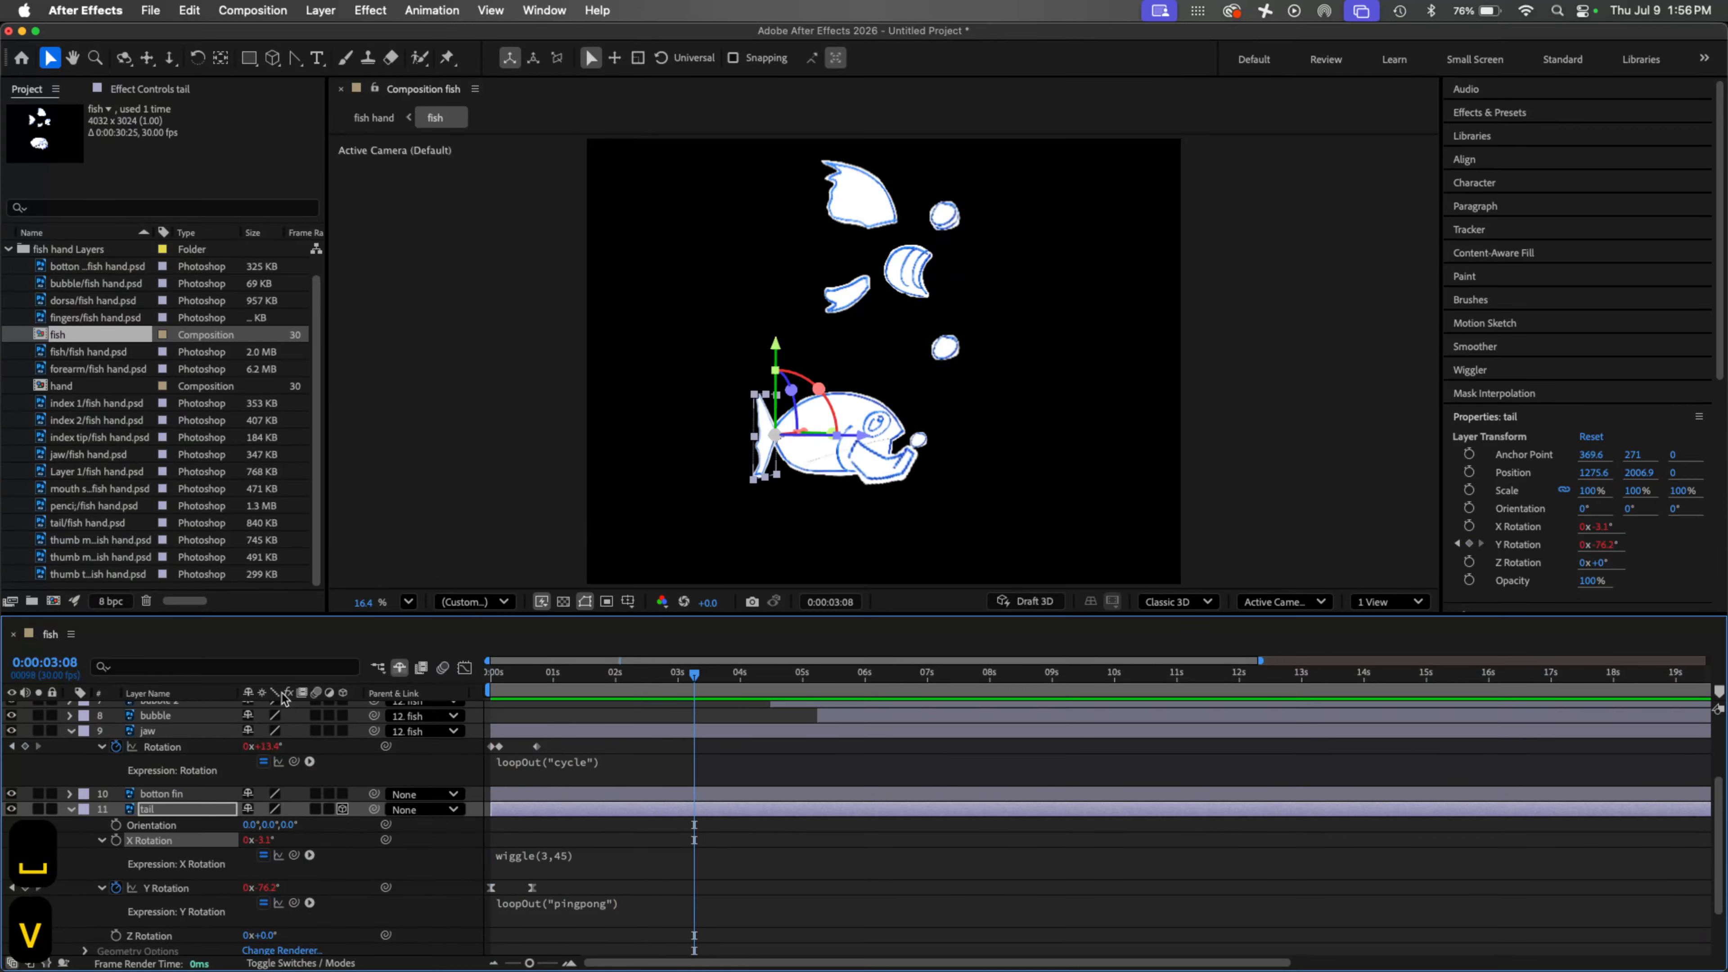
{"action": "left_click", "coordinate": [849, 296]}
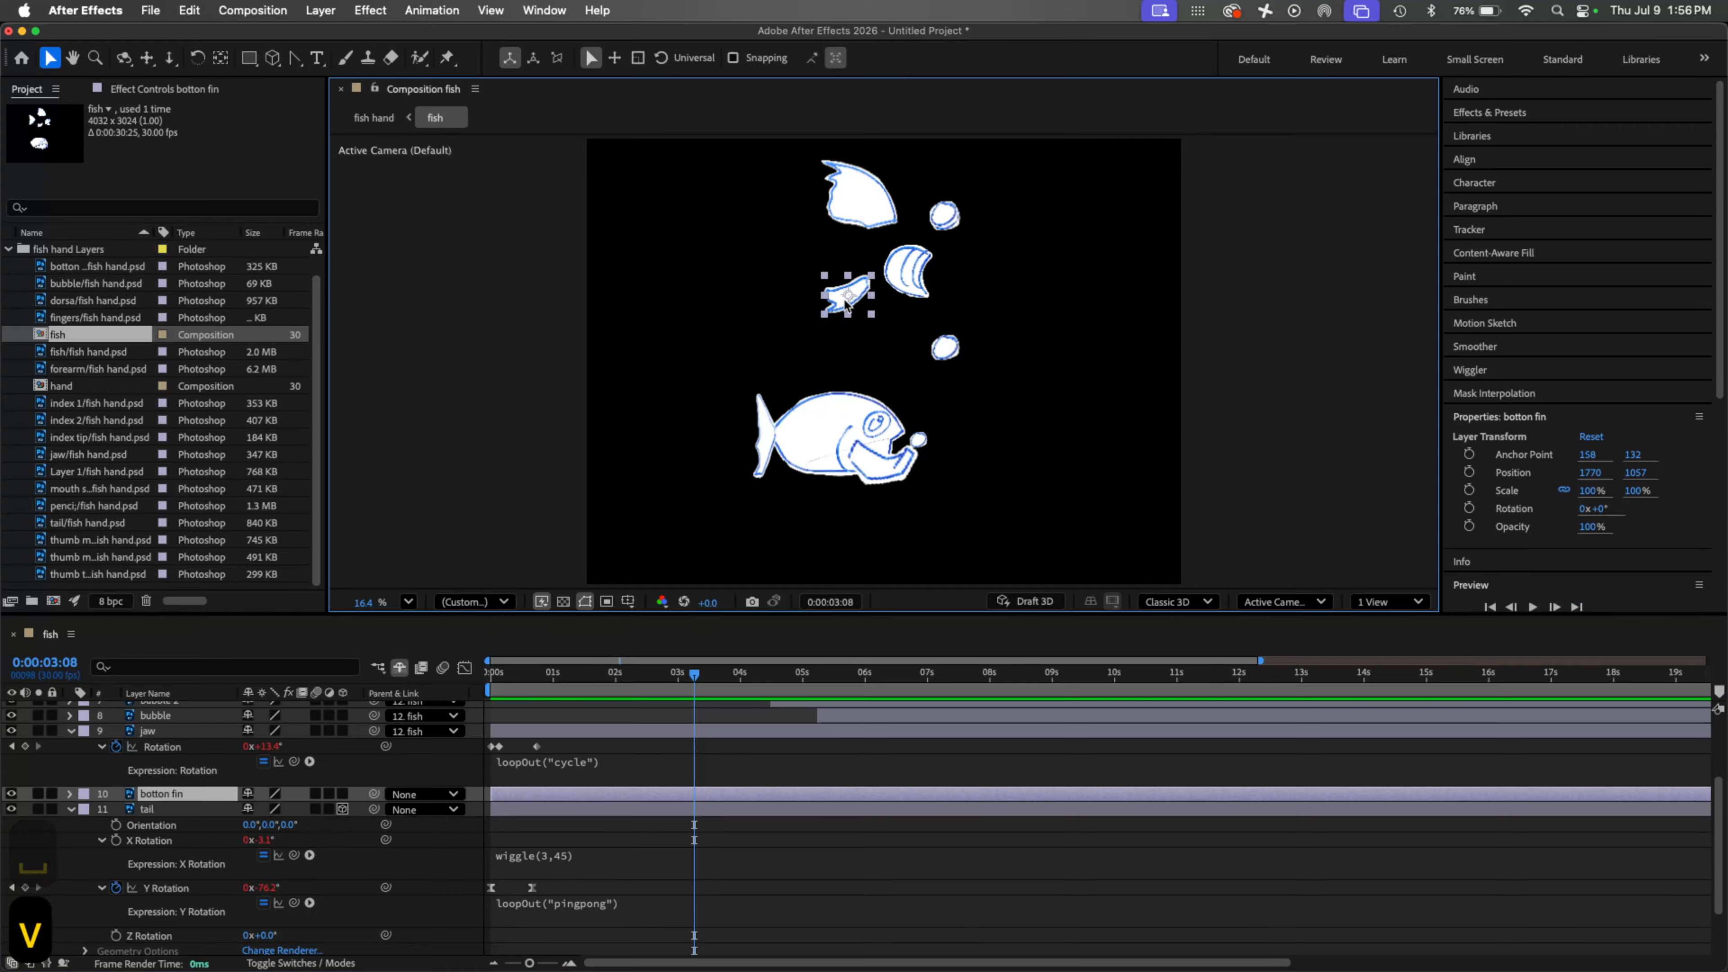
{"action": "key", "text": "y"}
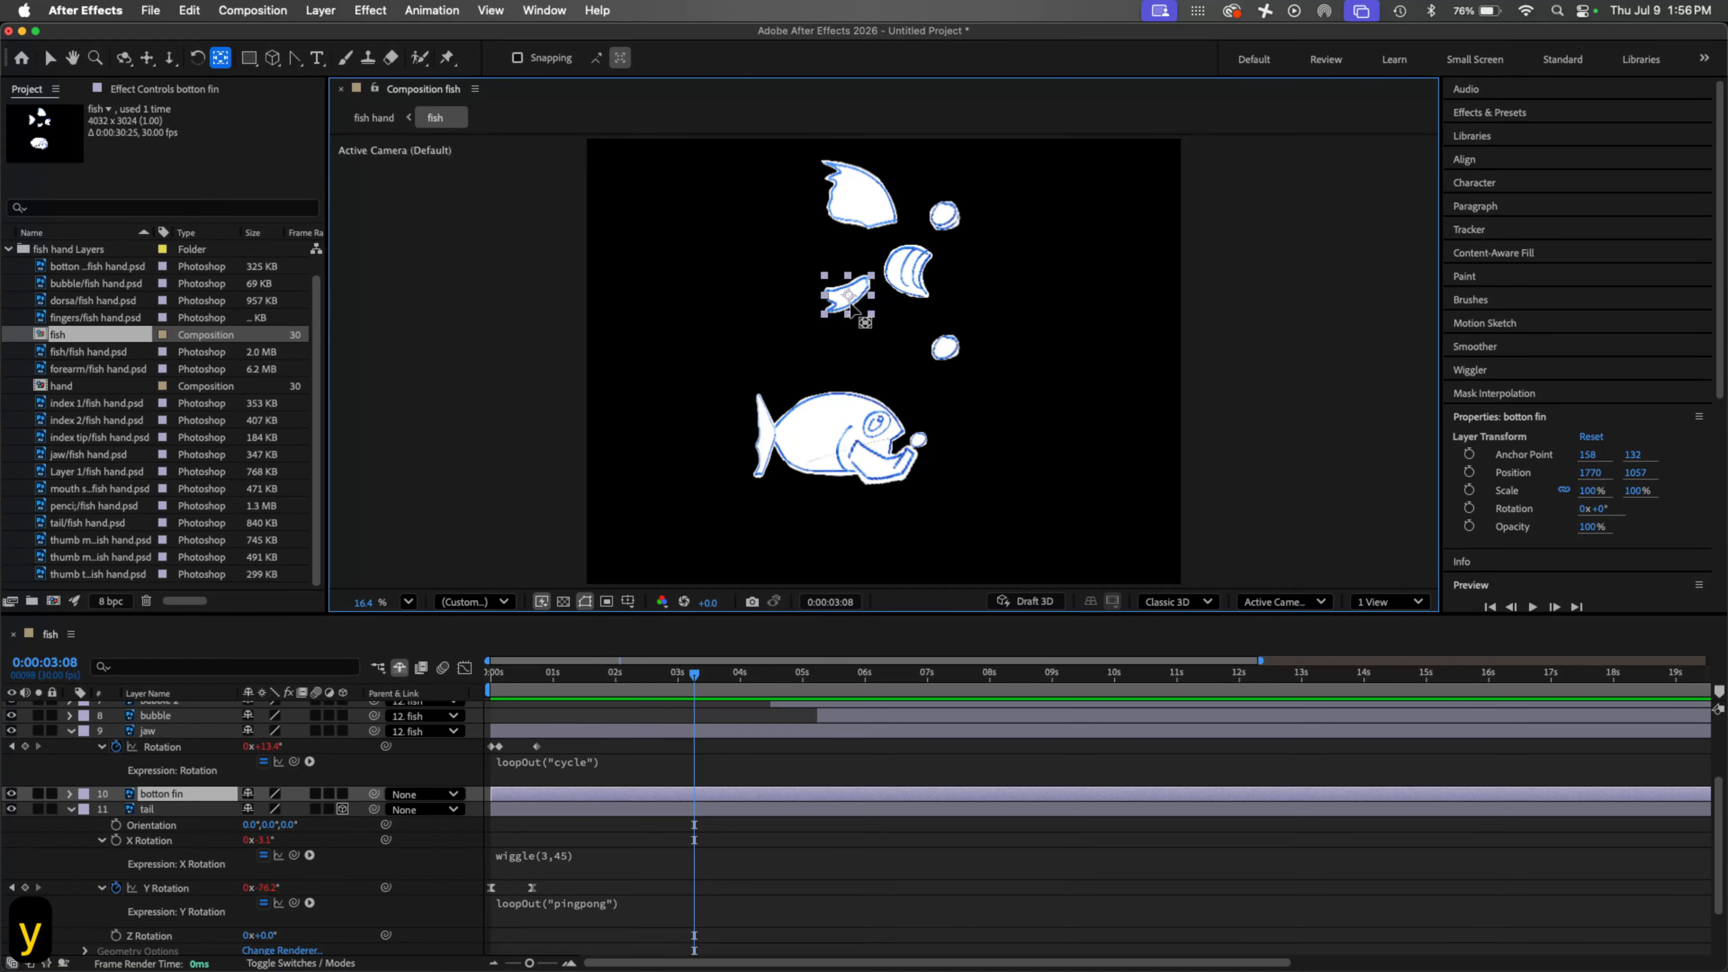
{"action": "left_click_drag", "start_coordinate": [848, 296], "coordinate": [807, 484]}
{"action": "key", "text": "v"}
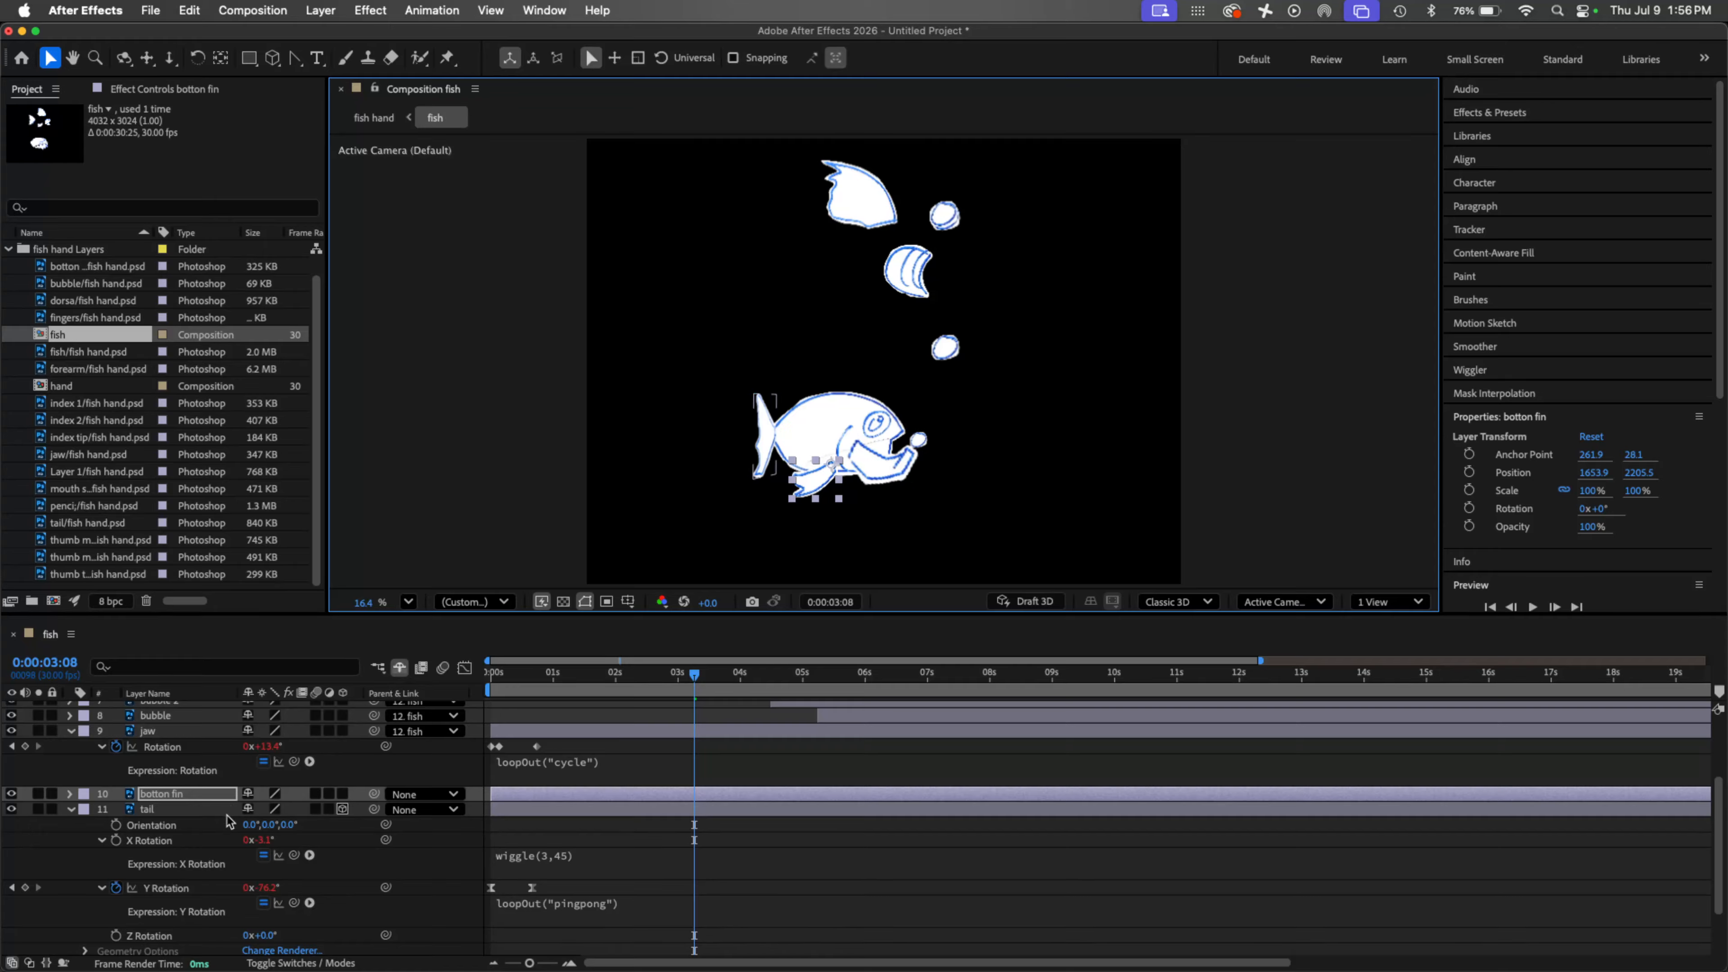
Step: Link the botton fin's Rotation to the tail's X Rotation with the pick whip and return to the first frame
{"action": "left_click", "coordinate": [174, 794]}
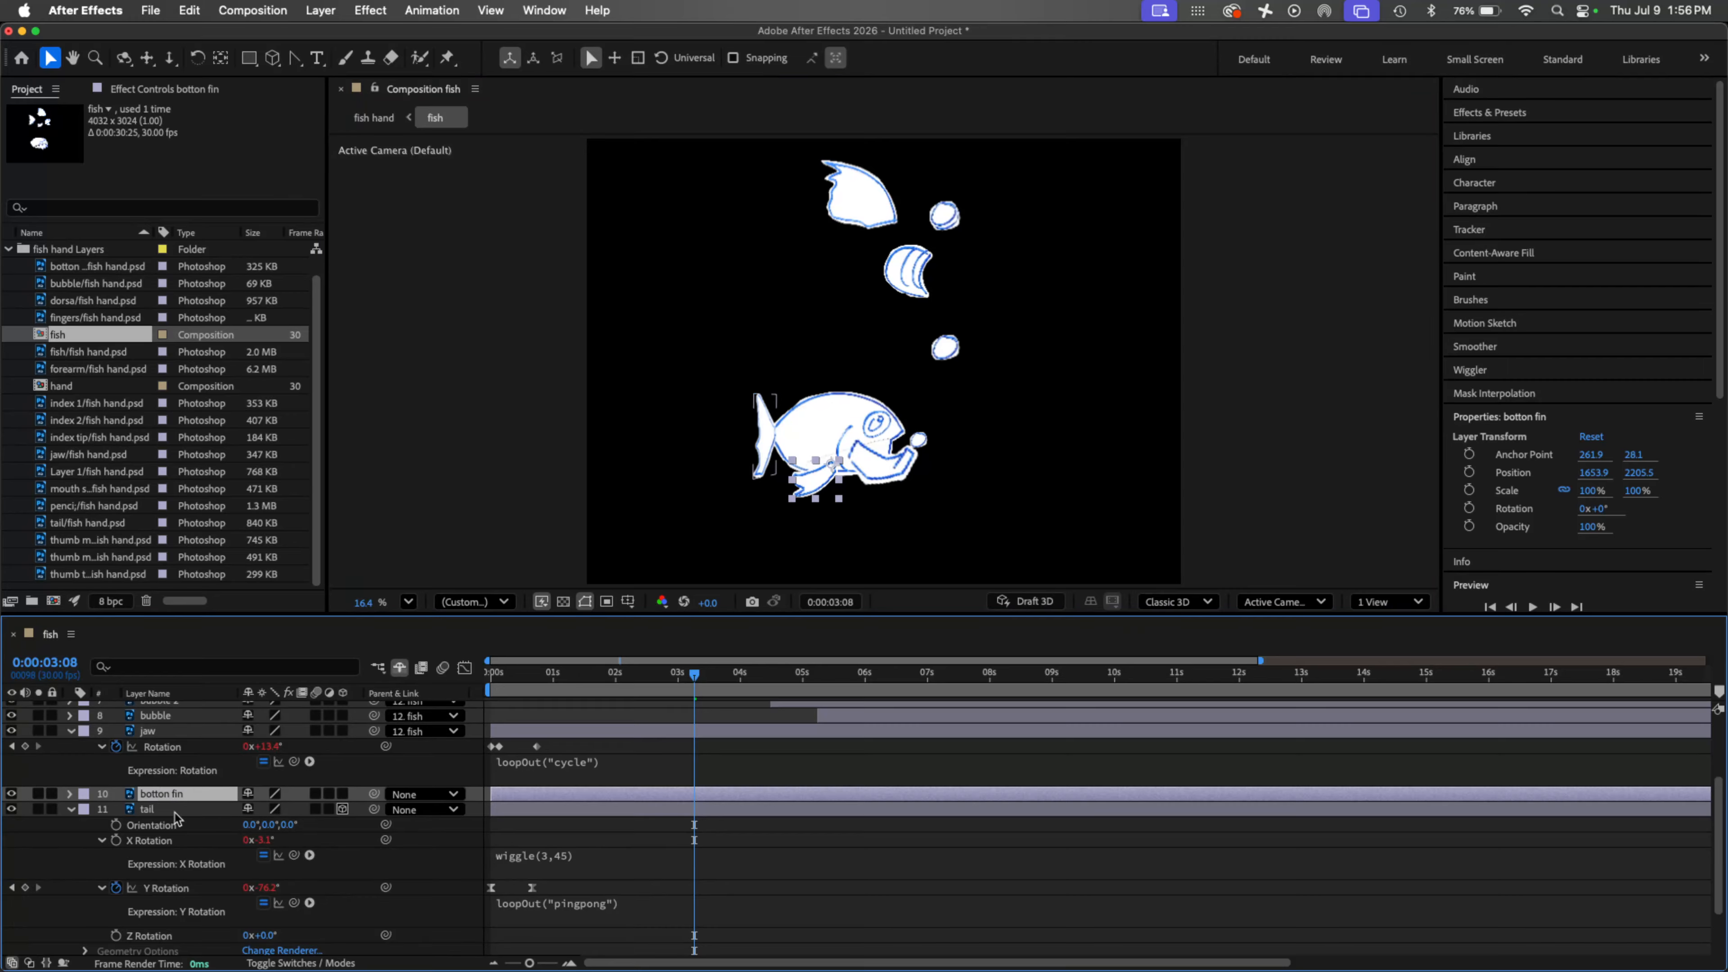
{"action": "key", "text": "r"}
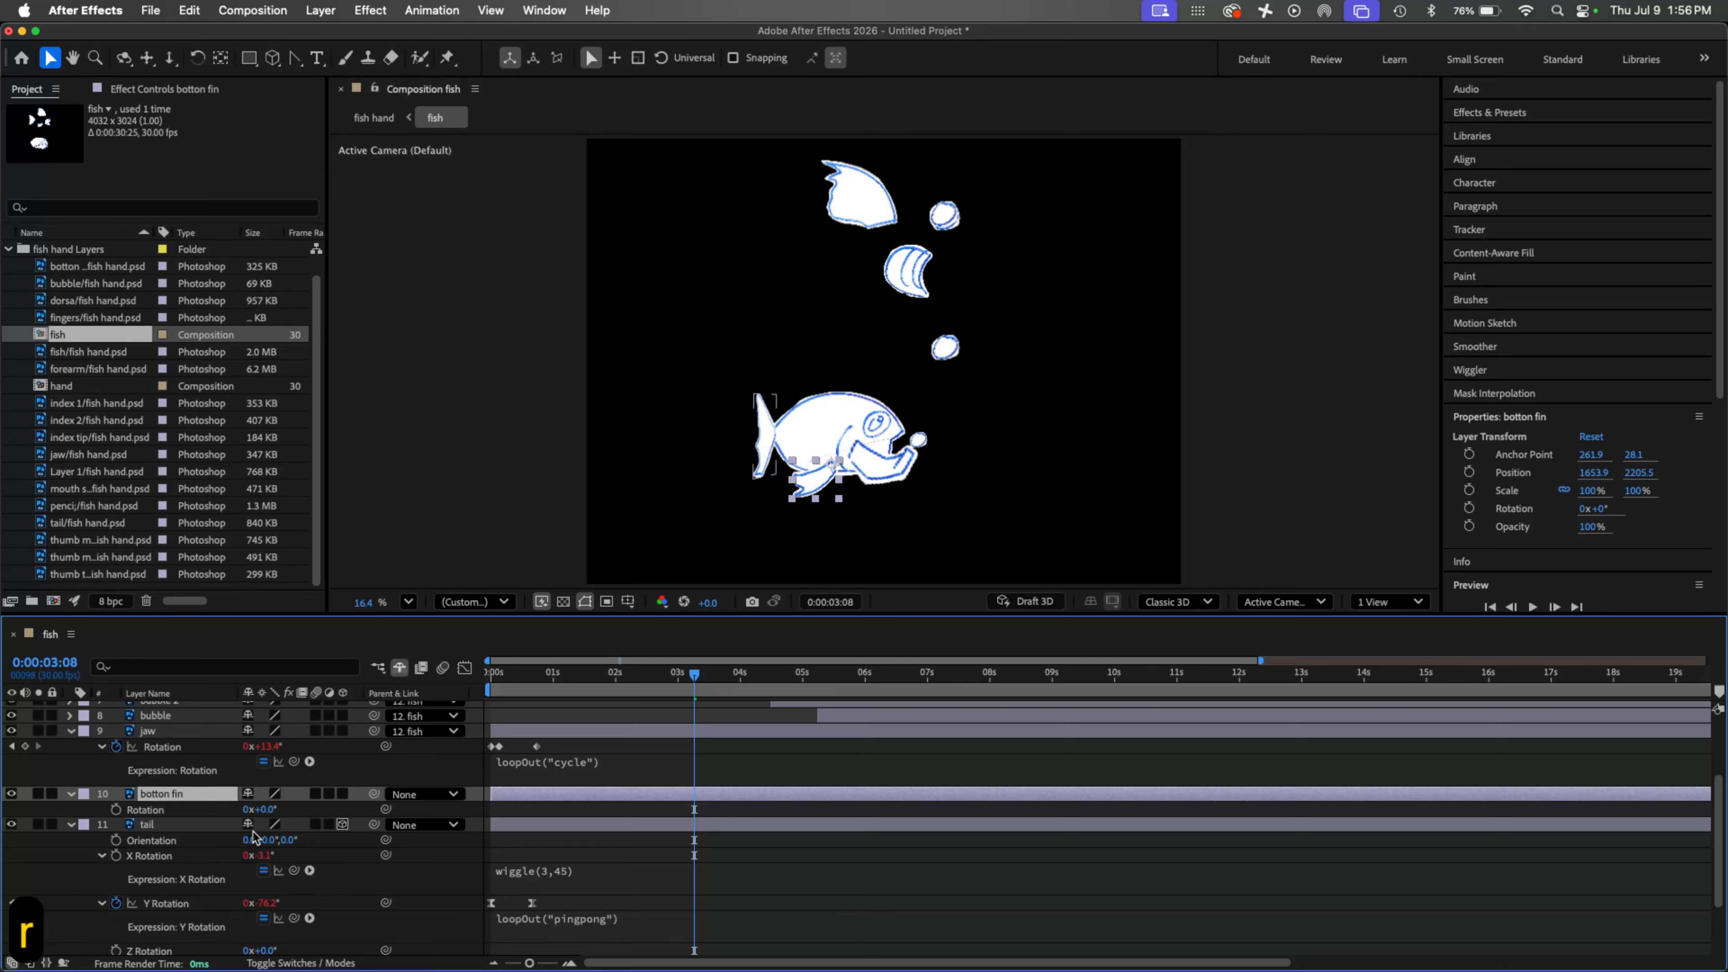
{"action": "left_click_drag", "start_coordinate": [386, 809], "coordinate": [169, 862]}
{"action": "left_click_drag", "start_coordinate": [692, 681], "coordinate": [460, 667]}
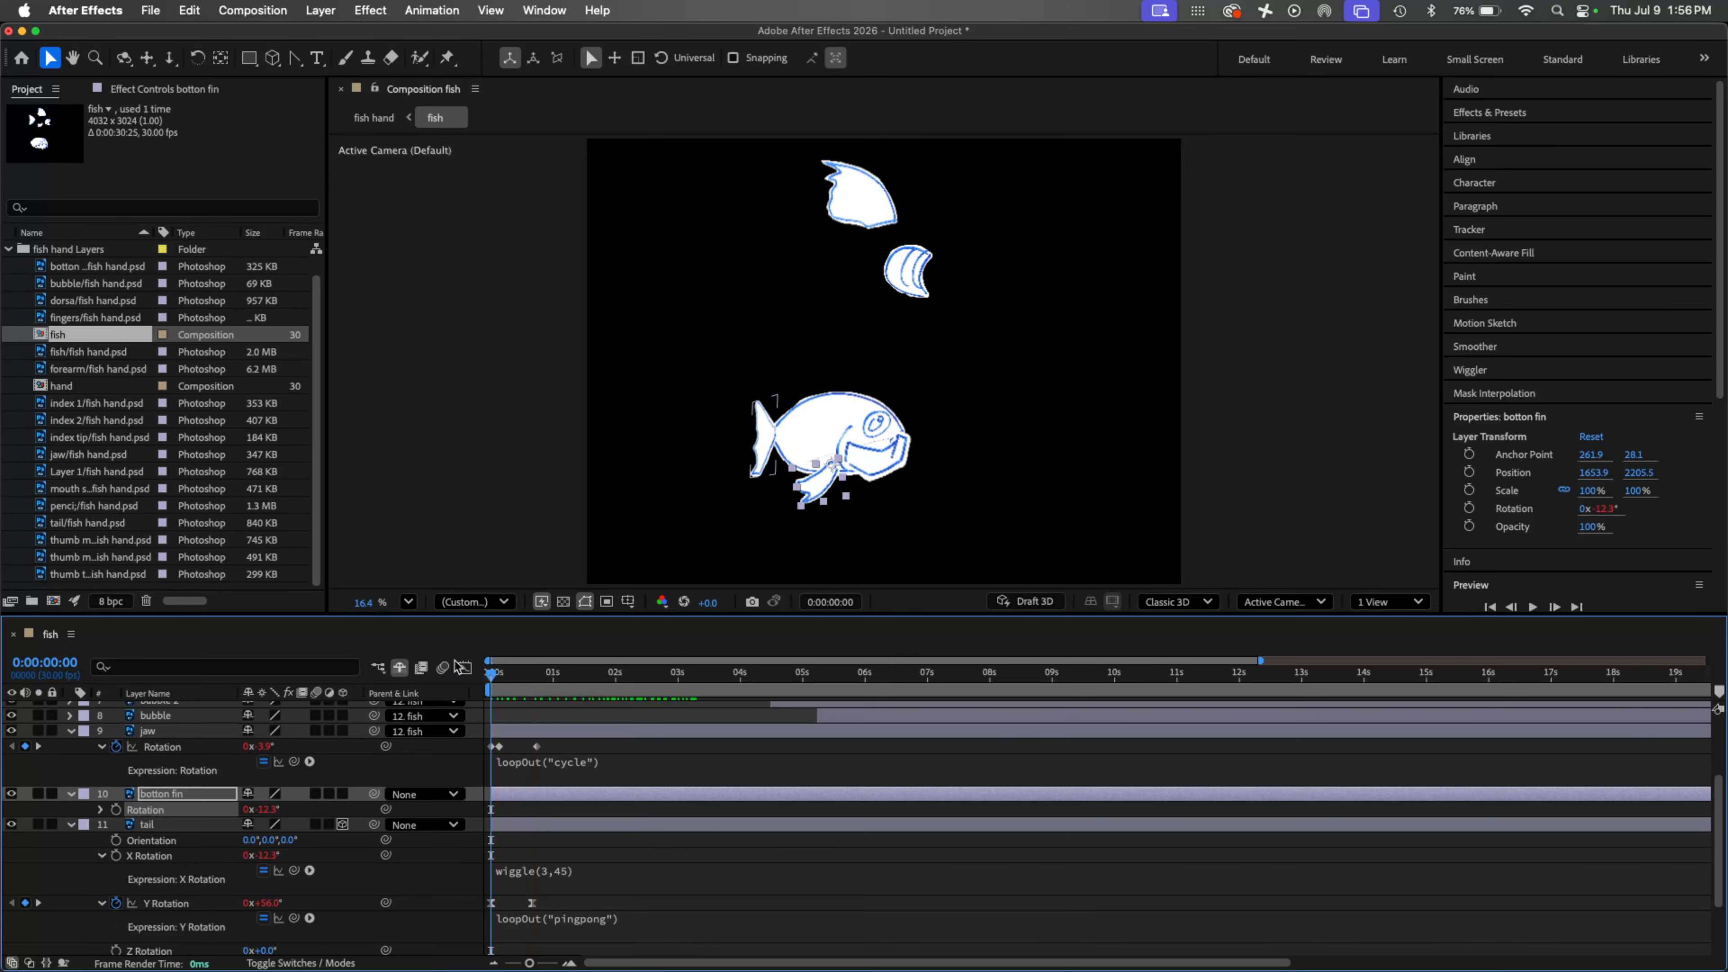
Step: Place the mouth skin flap at the jaw and the dorsa fin on the fish's back, with the dorsa's anchor point at its lower front base
{"action": "left_click_drag", "start_coordinate": [908, 281], "coordinate": [875, 457]}
{"action": "left_click_drag", "start_coordinate": [873, 224], "coordinate": [866, 422]}
{"action": "key", "text": "y"}
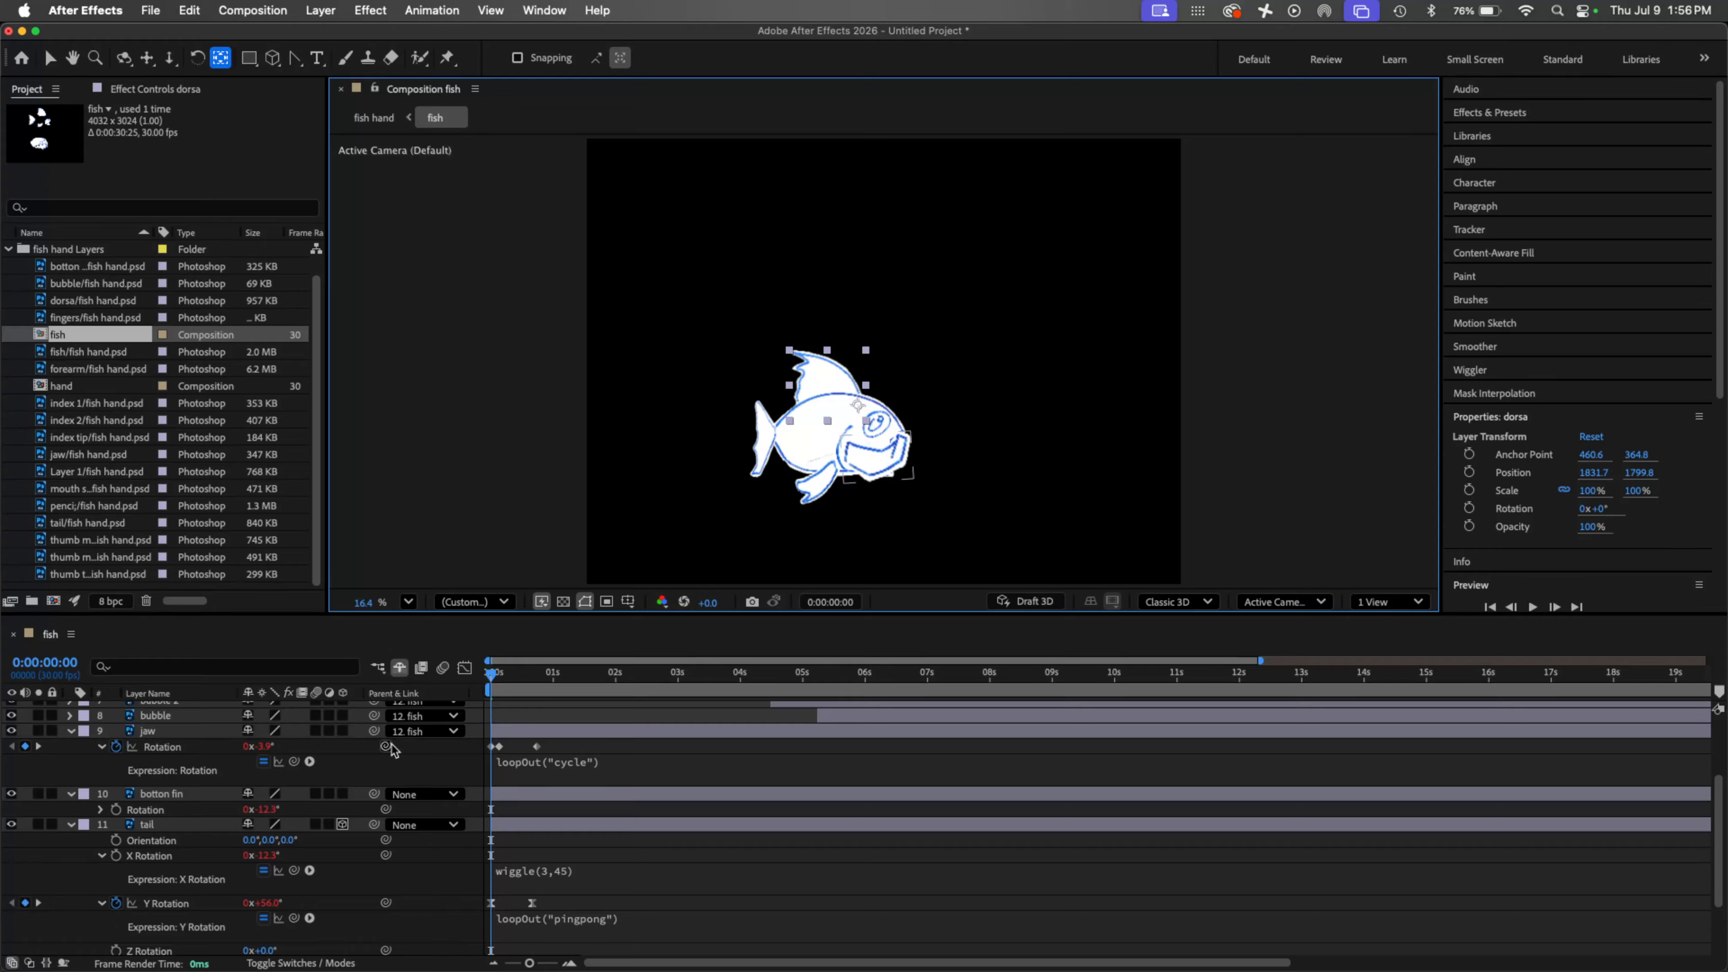
Step: Collapse the layer properties and parent the botton fin, tail, mouth skin flap and dorsa layers to the fish layer
{"action": "left_click", "coordinate": [72, 733]}
{"action": "left_click", "coordinate": [71, 746]}
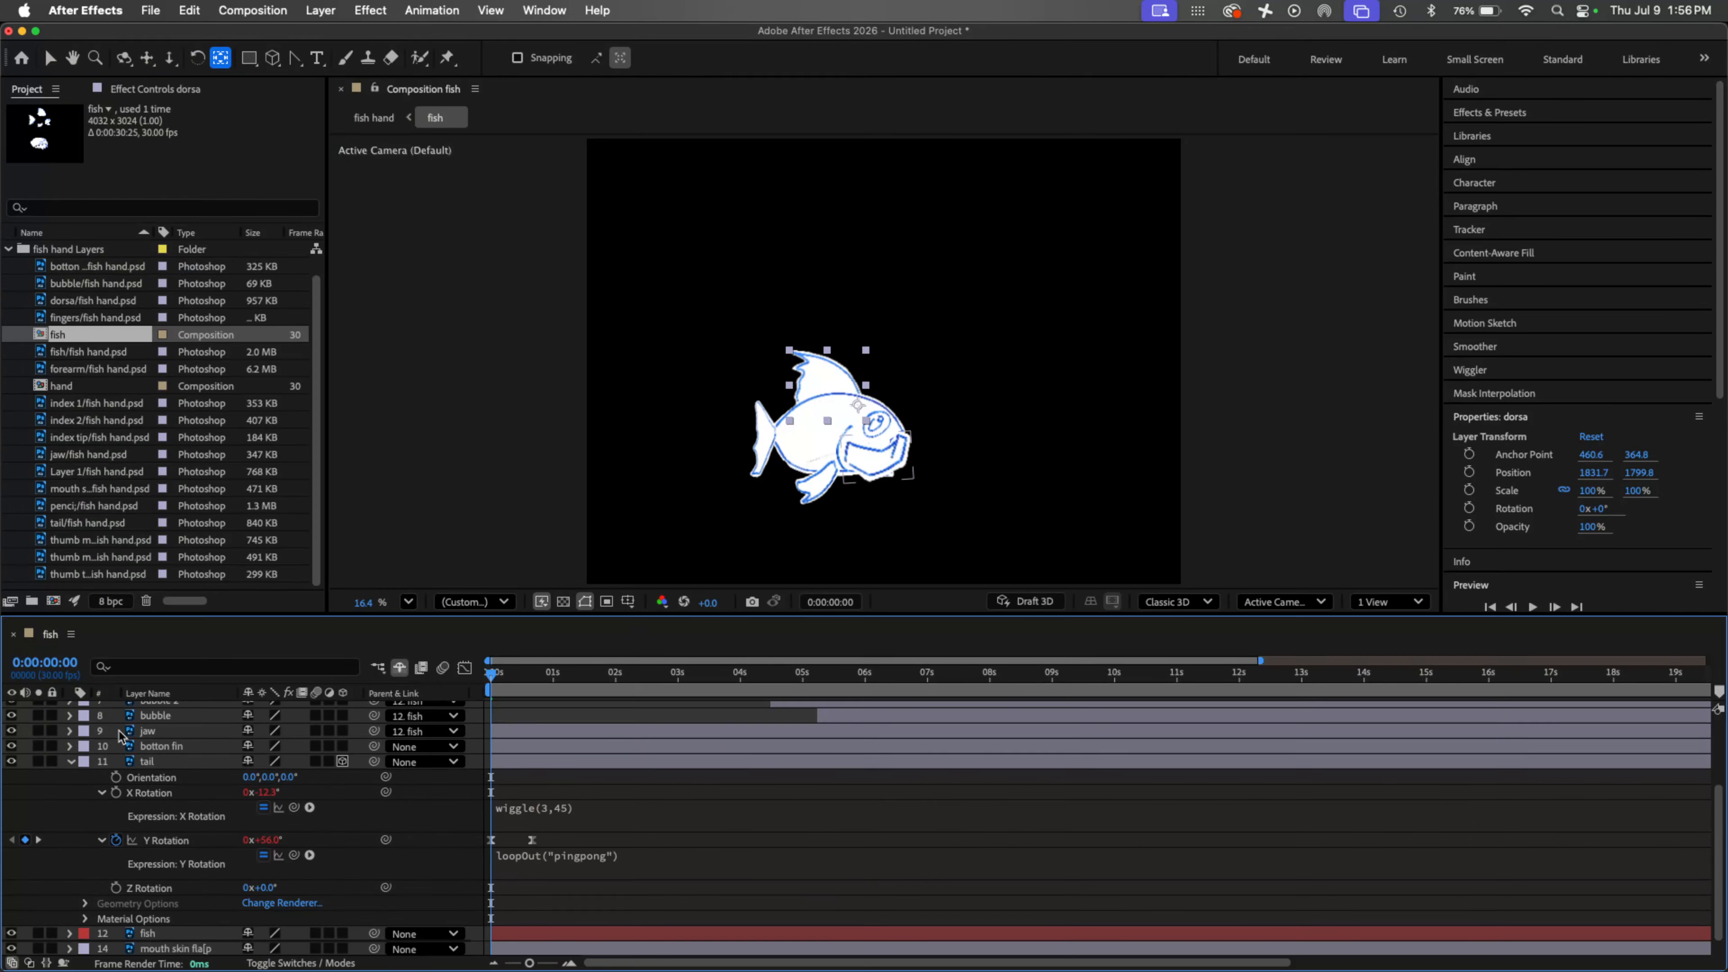
{"action": "left_click", "coordinate": [71, 761]}
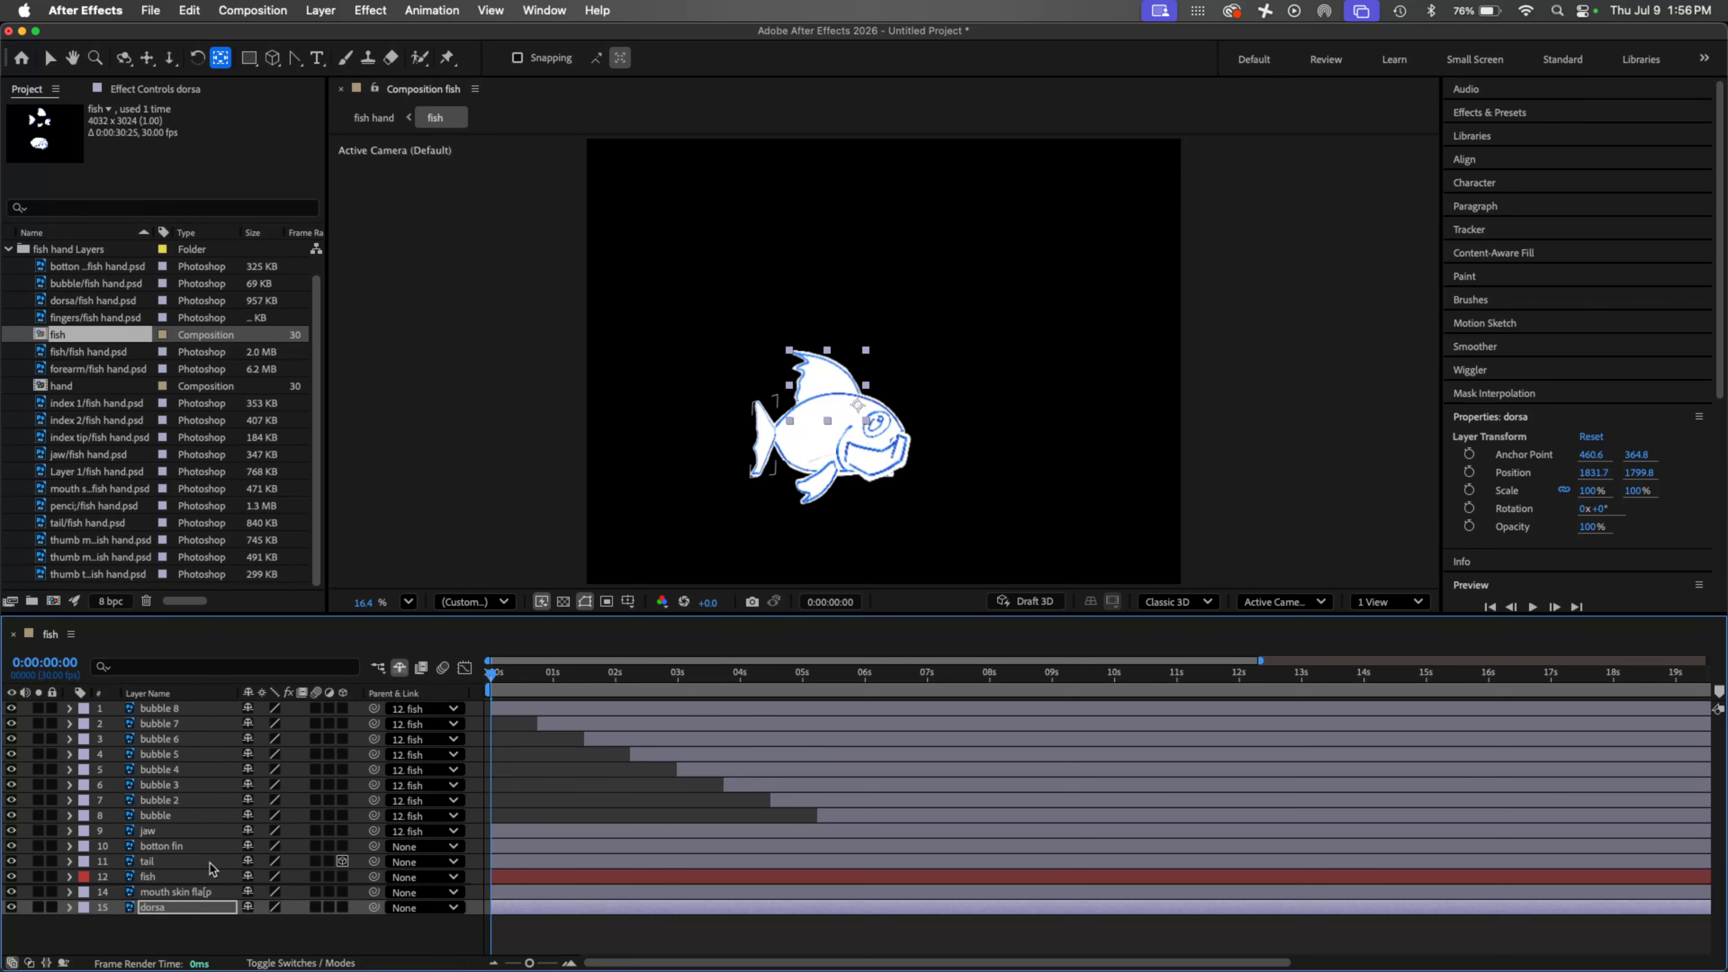
{"action": "left_click", "coordinate": [171, 906]}
{"action": "left_click", "coordinate": [182, 773], "text": "shift"}
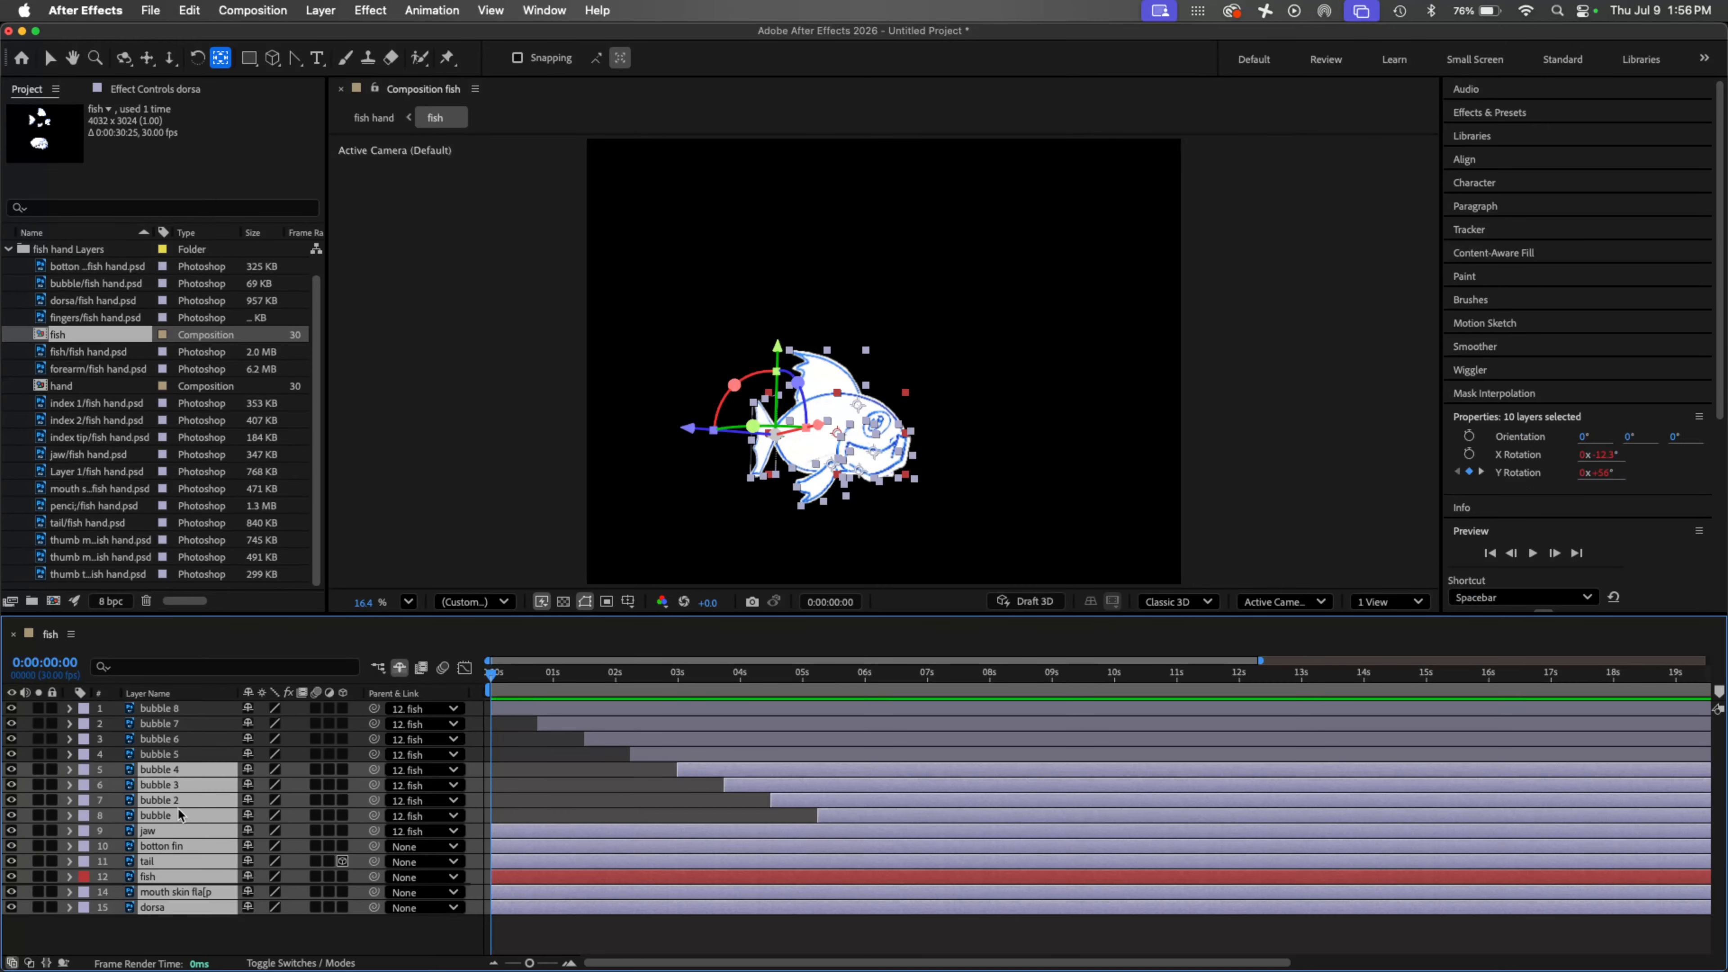
{"action": "left_click", "coordinate": [156, 877], "text": "super"}
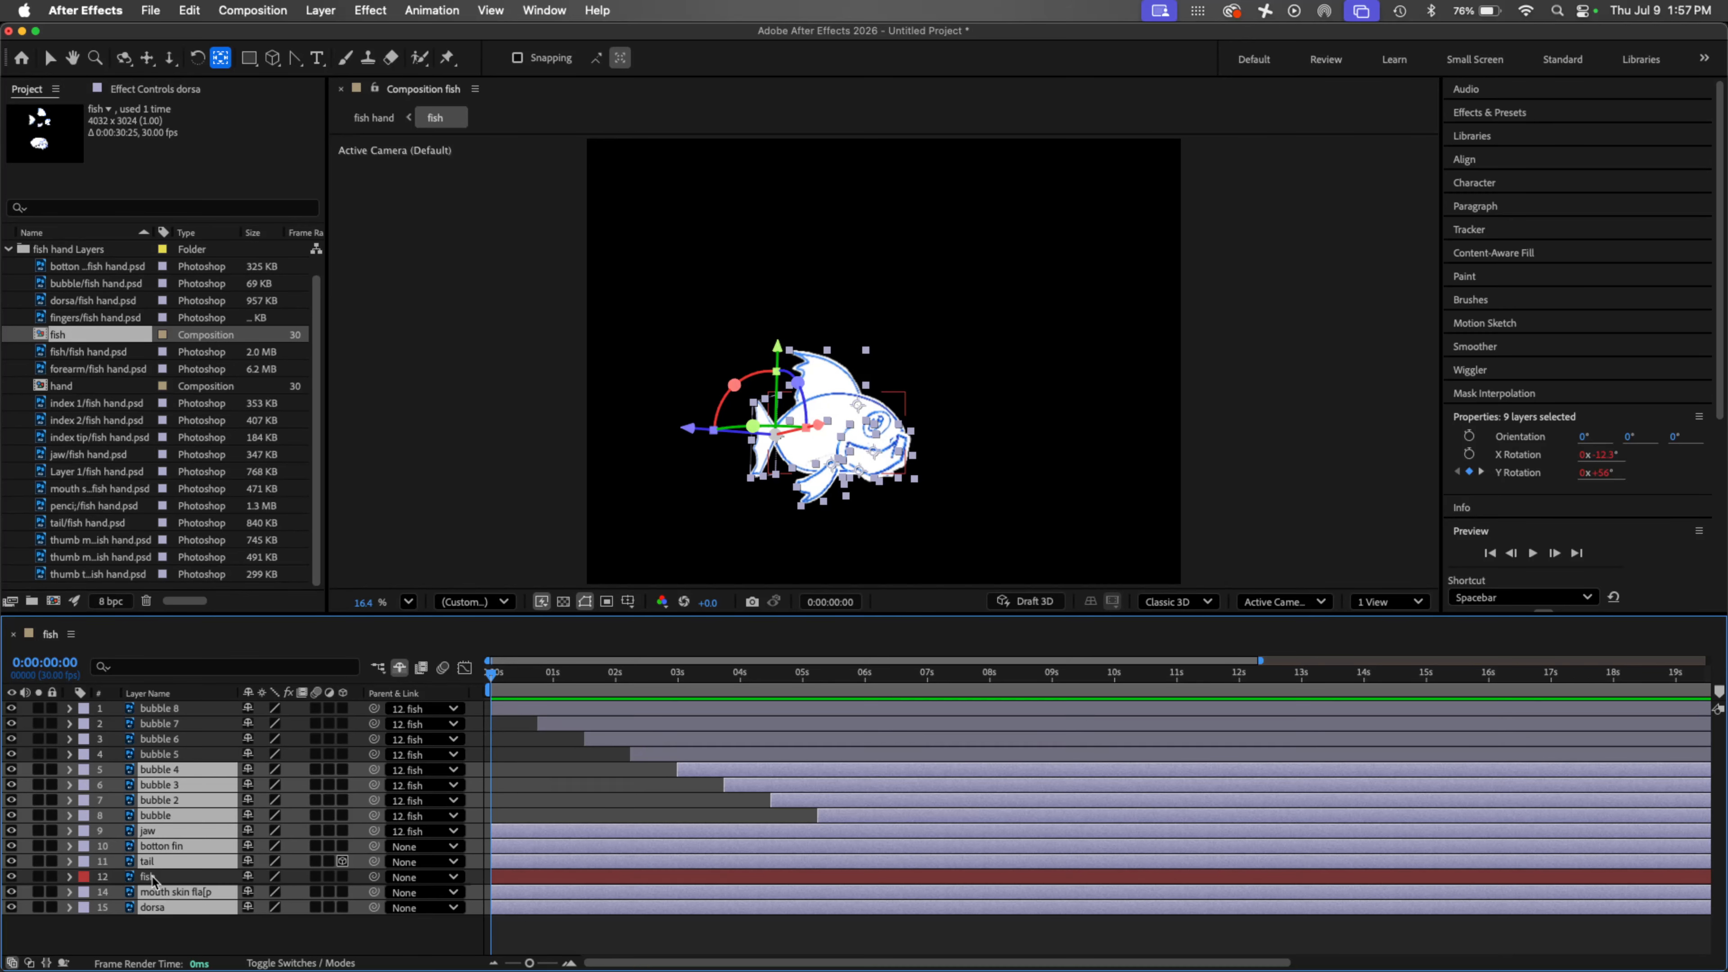
{"action": "left_click_drag", "start_coordinate": [373, 891], "coordinate": [171, 876]}
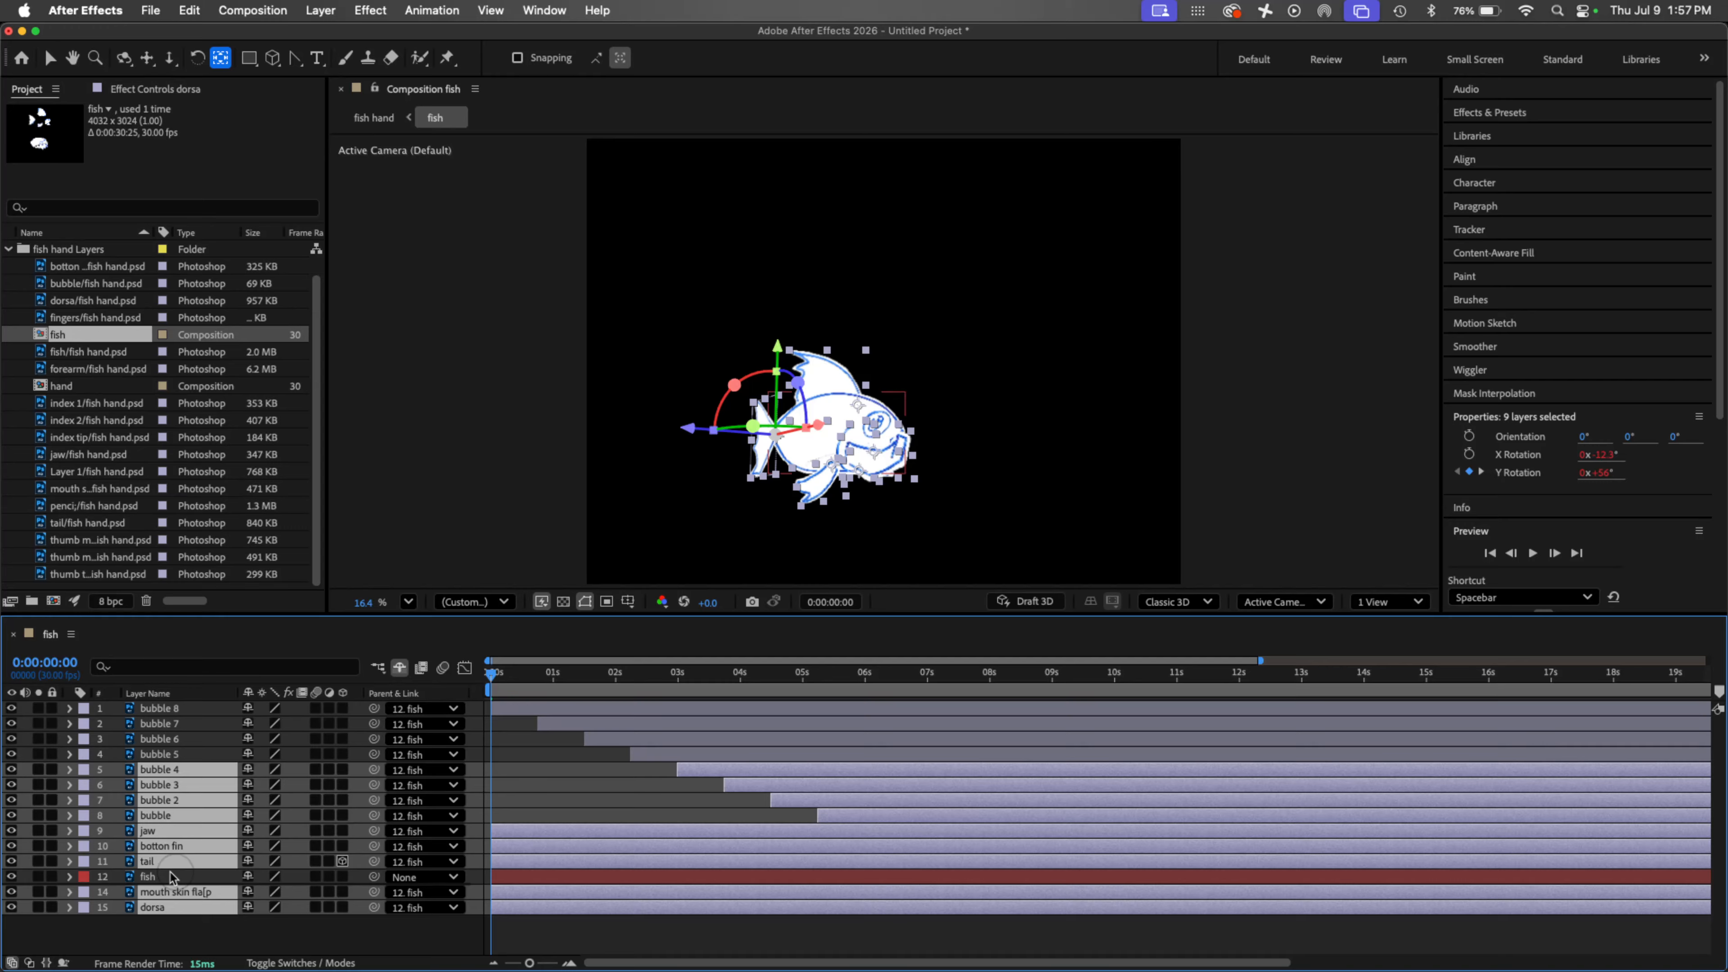
Step: Keyframe the dorsa layer's Rotation at 0° on the first frame and at -40° at 0:00:00:17
{"action": "left_click", "coordinate": [248, 960]}
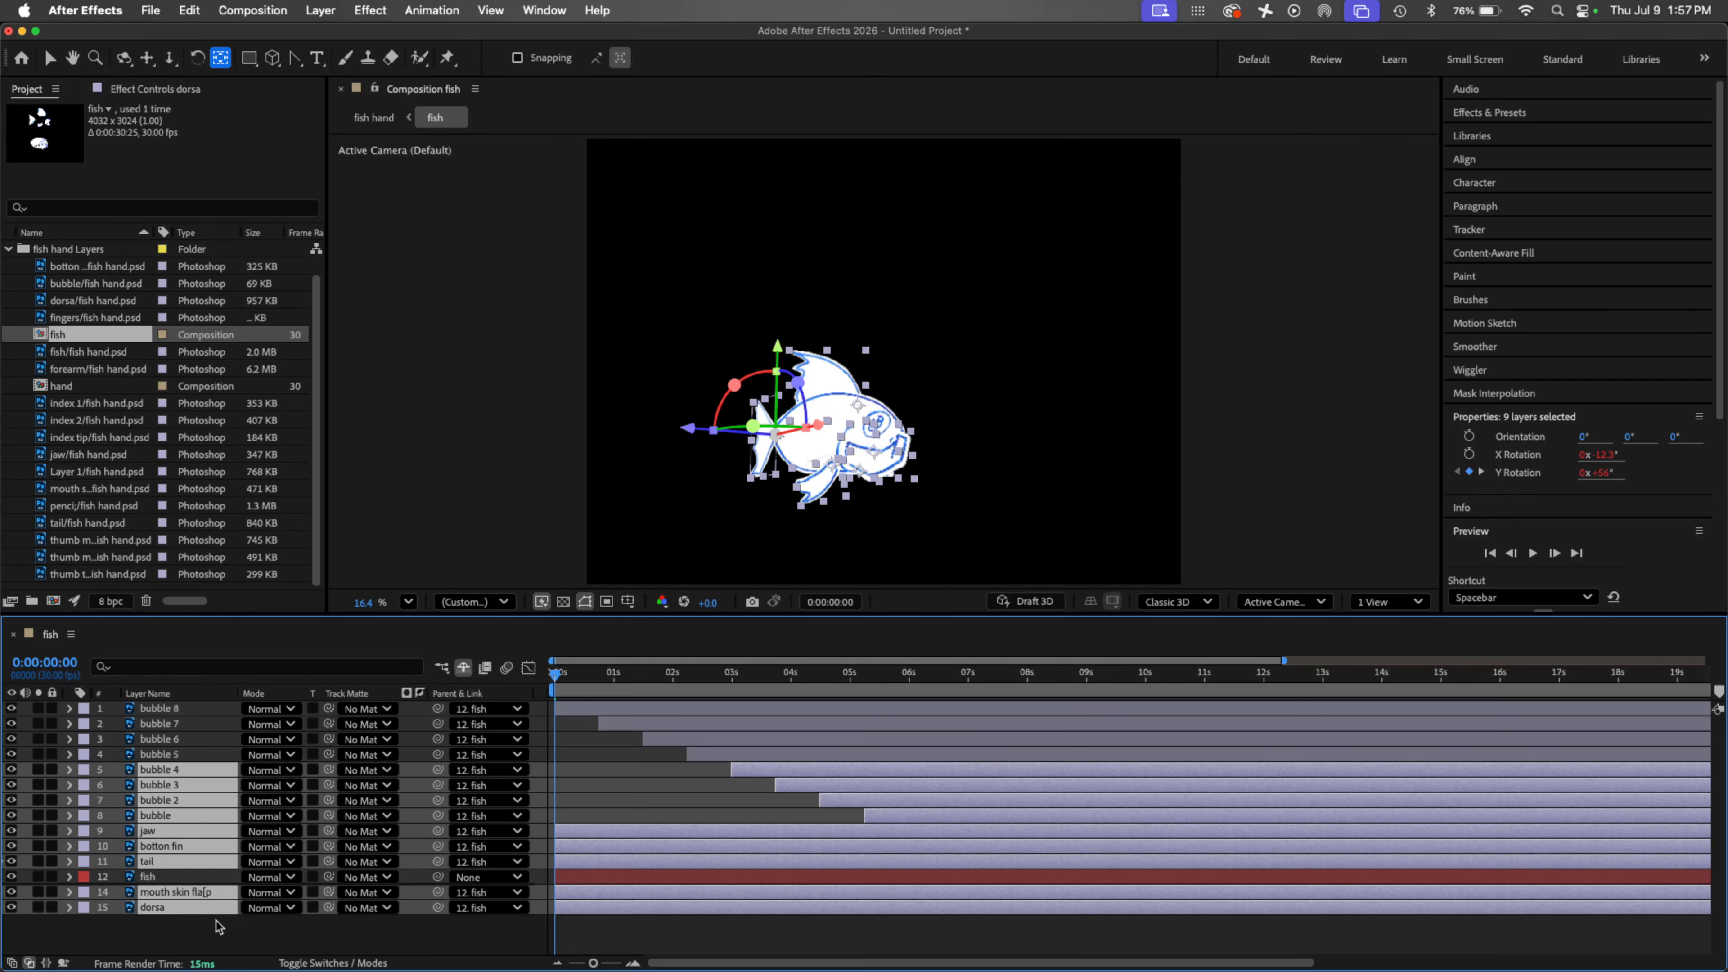
{"action": "left_click", "coordinate": [184, 932]}
{"action": "left_click", "coordinate": [175, 909]}
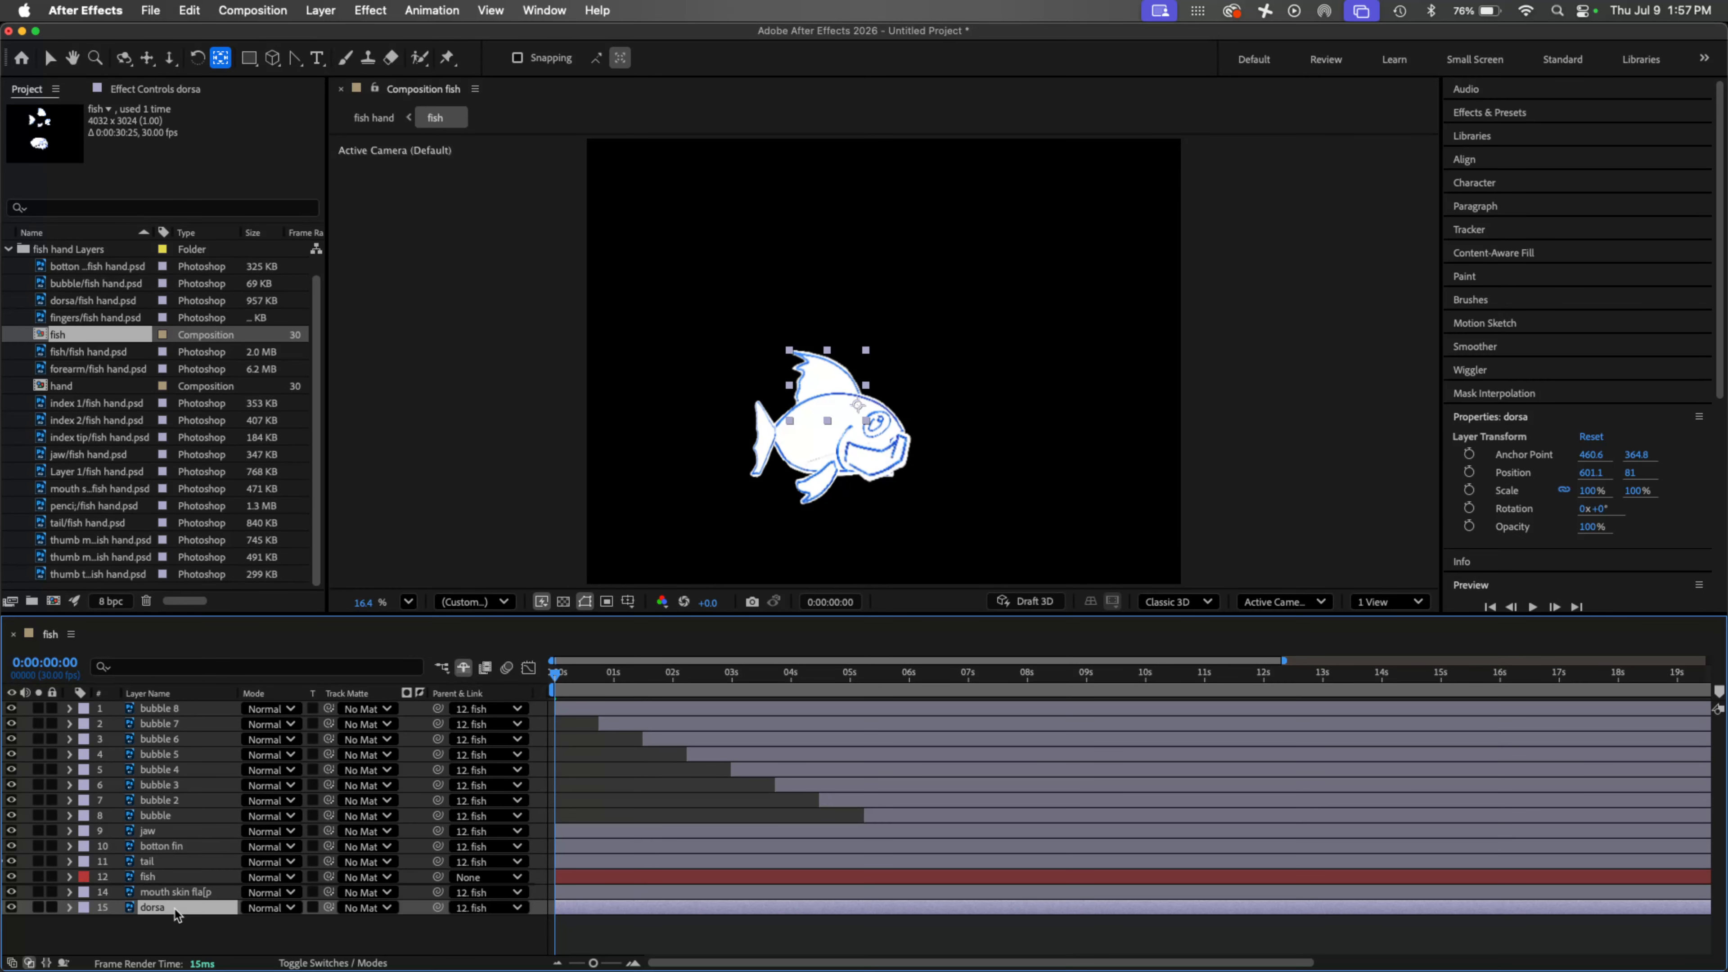
{"action": "key", "text": "r"}
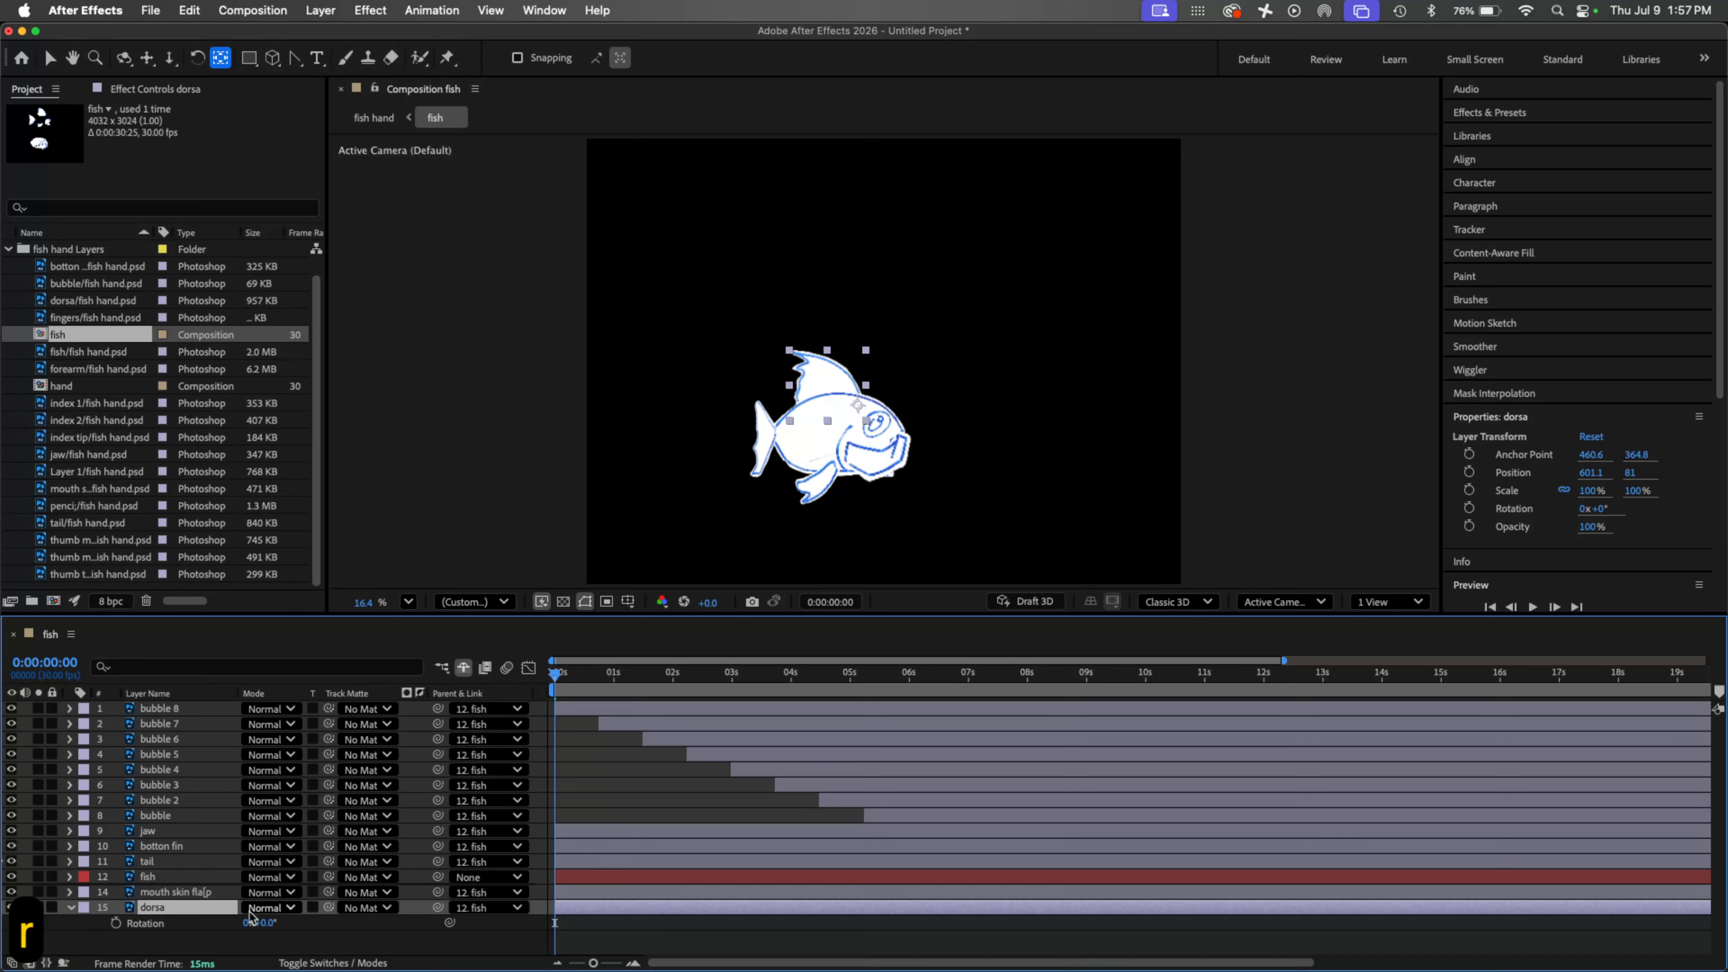
{"action": "left_click", "coordinate": [115, 924]}
{"action": "left_click_drag", "start_coordinate": [561, 683], "coordinate": [587, 677]}
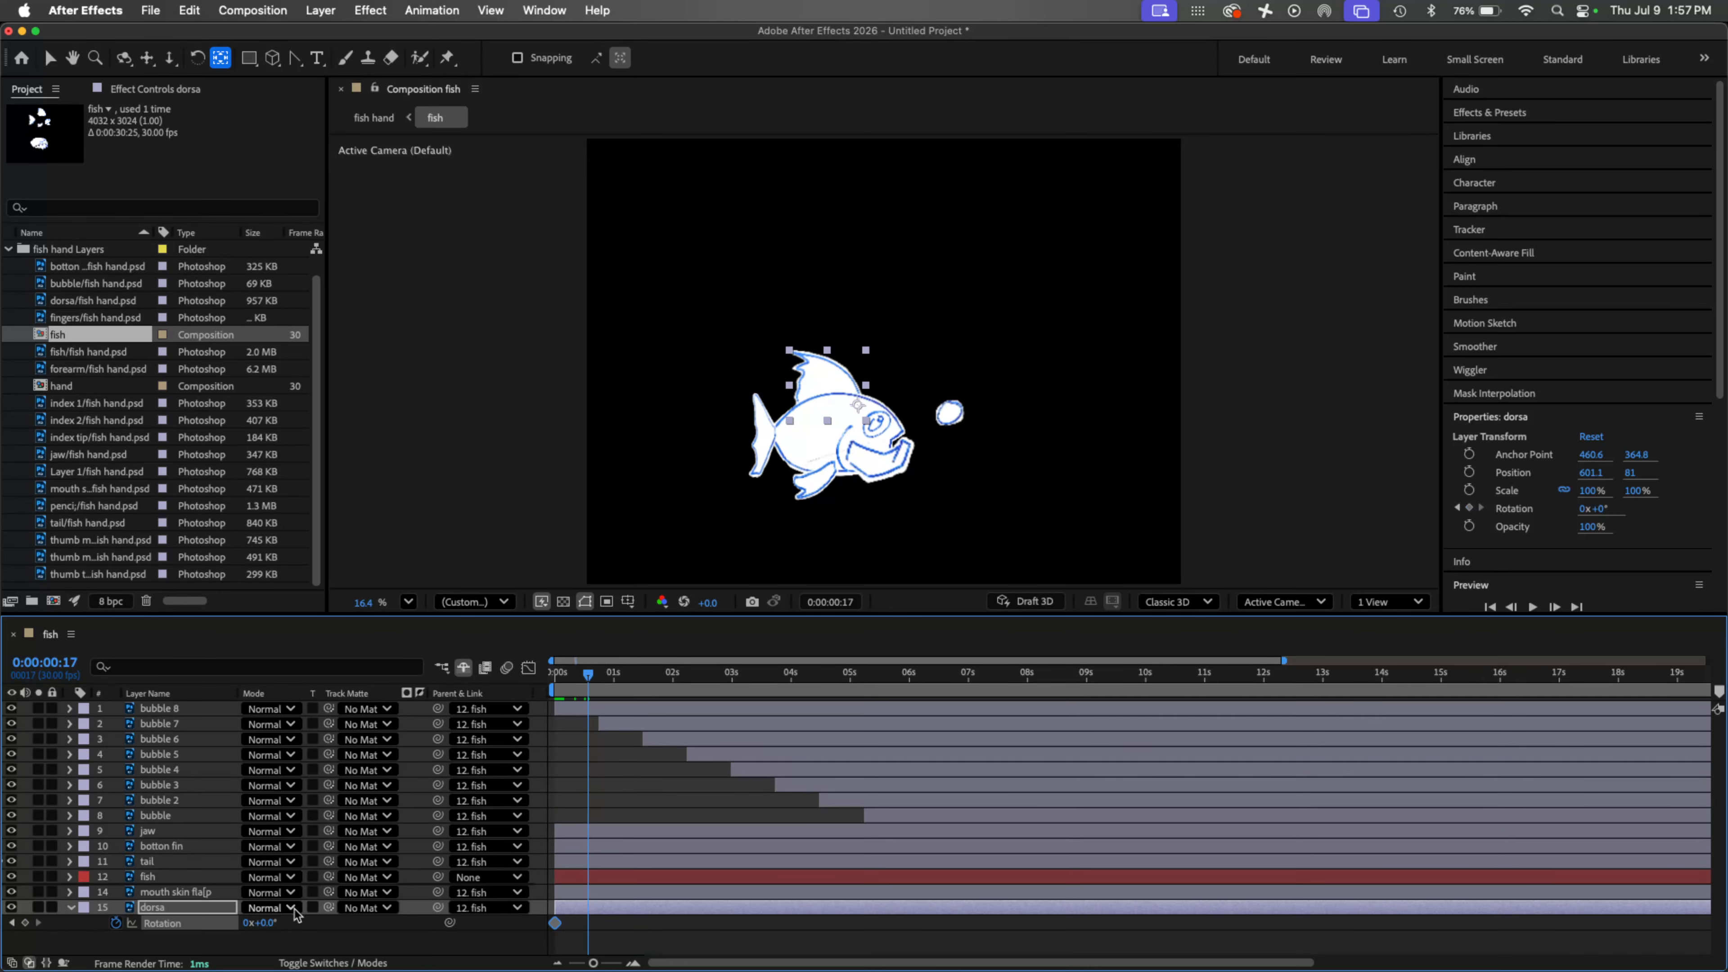
{"action": "left_click_drag", "start_coordinate": [266, 927], "coordinate": [228, 924]}
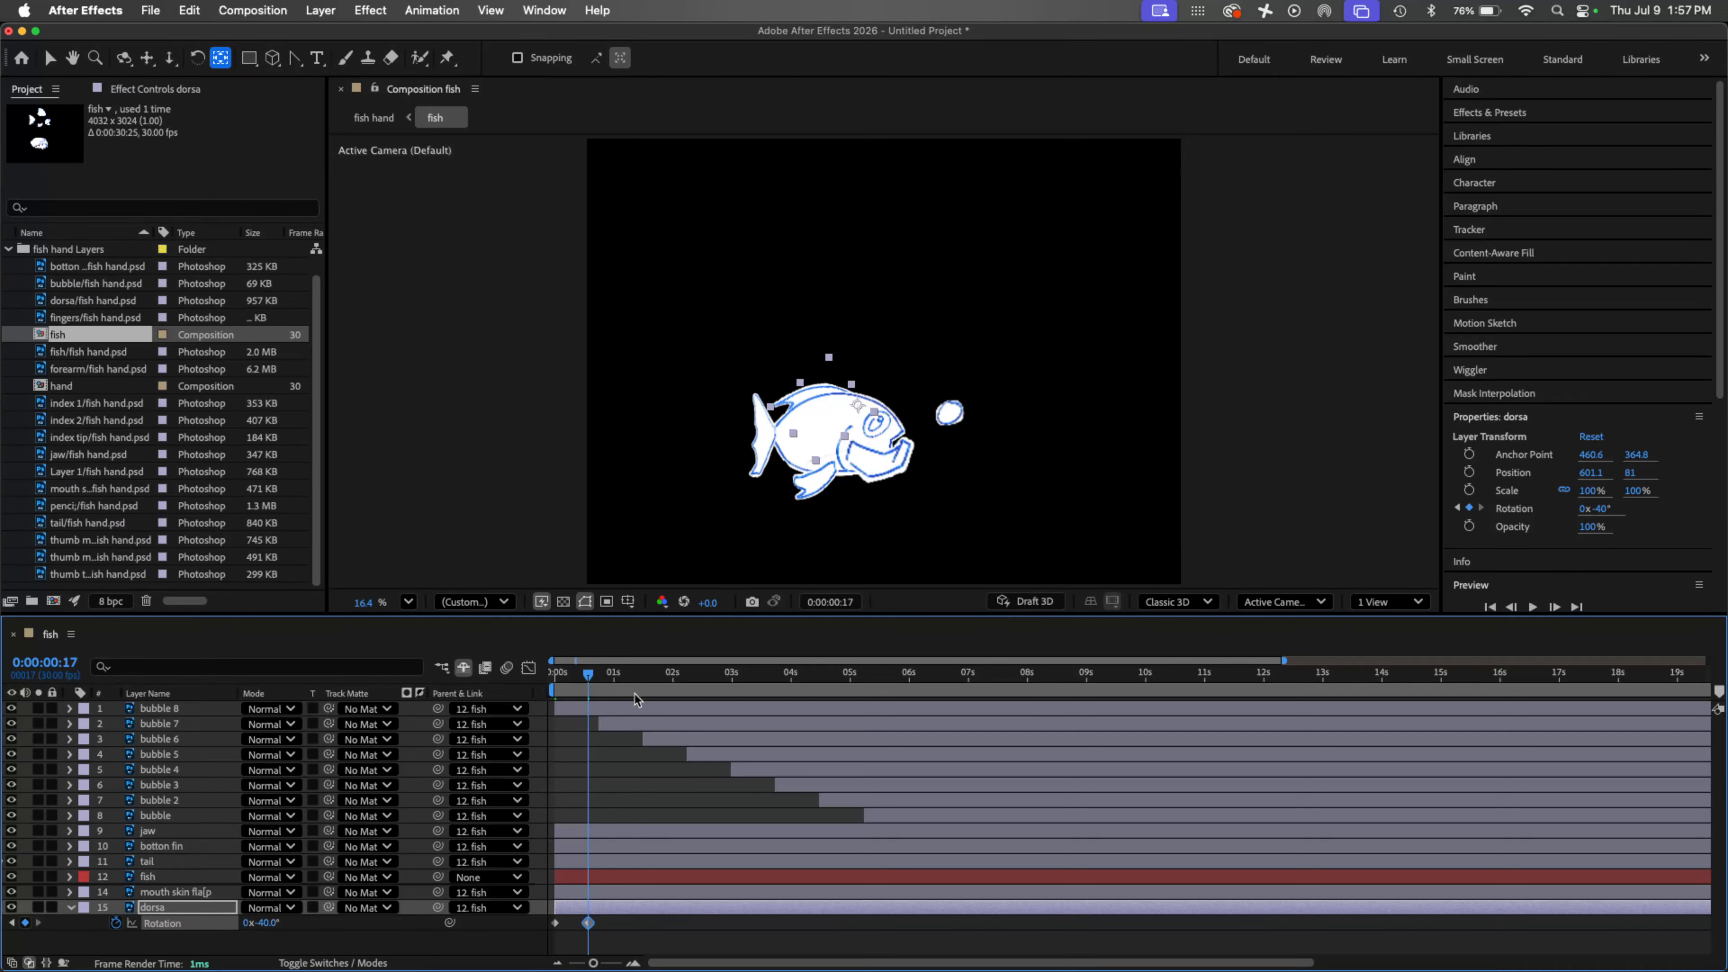
Step: Copy the dorsa's first Rotation keyframe to 0:00:03:28
{"action": "left_click_drag", "start_coordinate": [588, 678], "coordinate": [787, 674]}
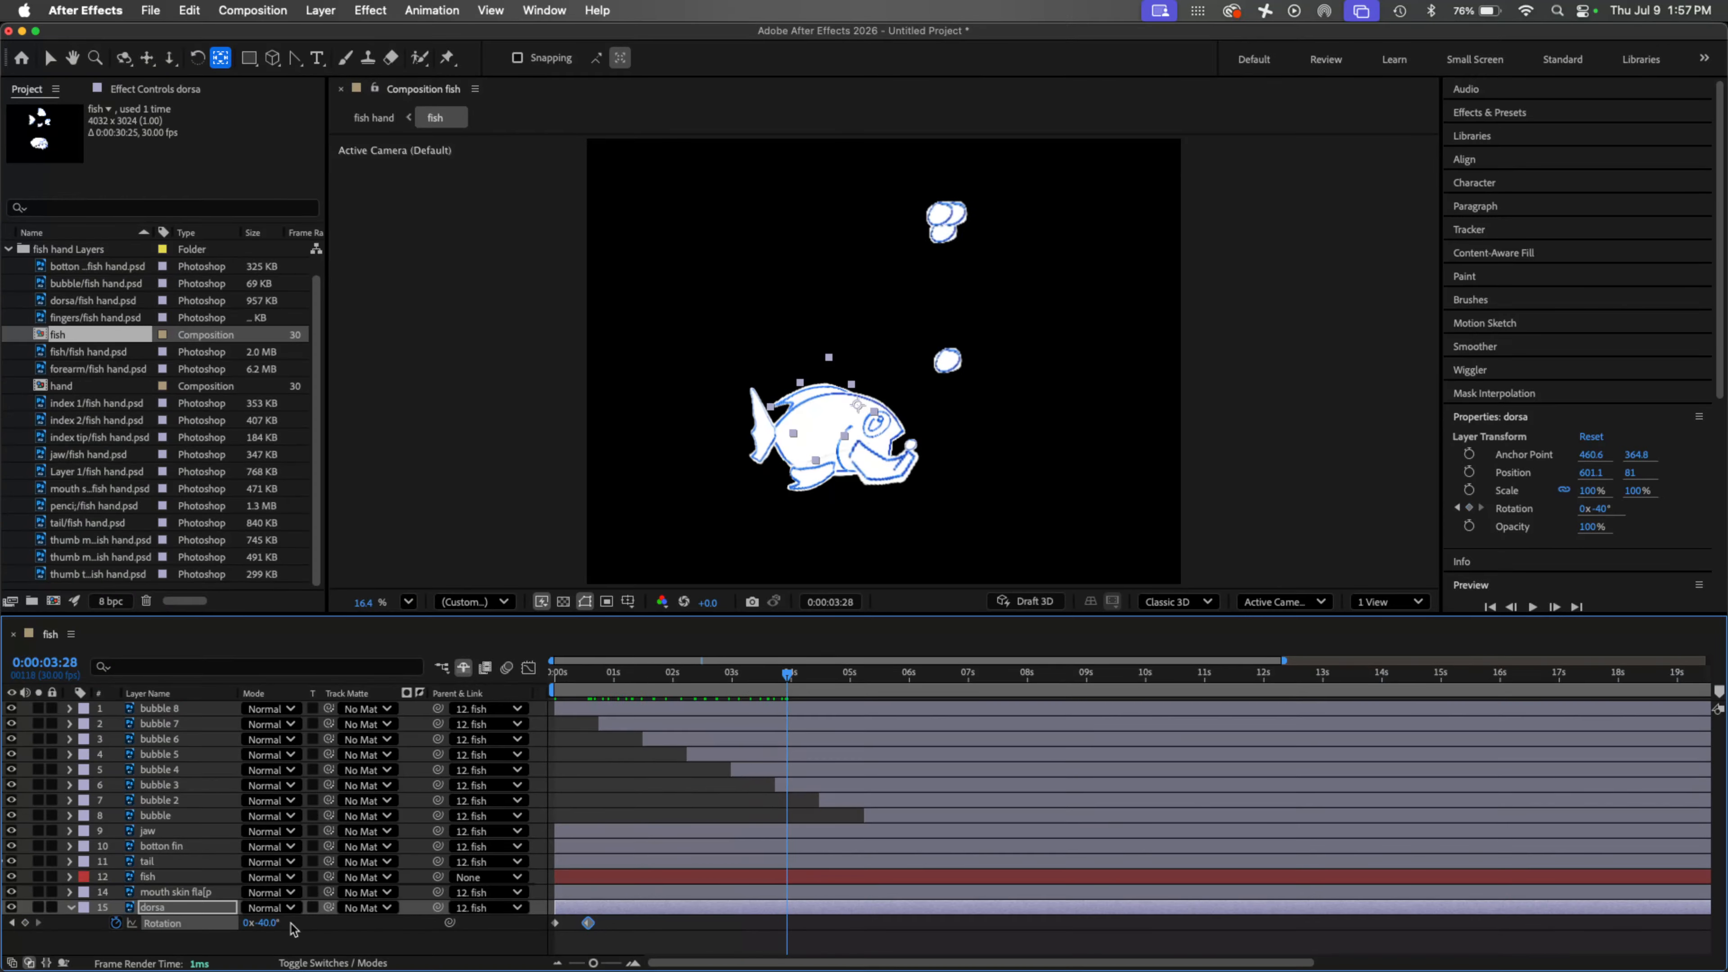
{"action": "key", "text": "super+c"}
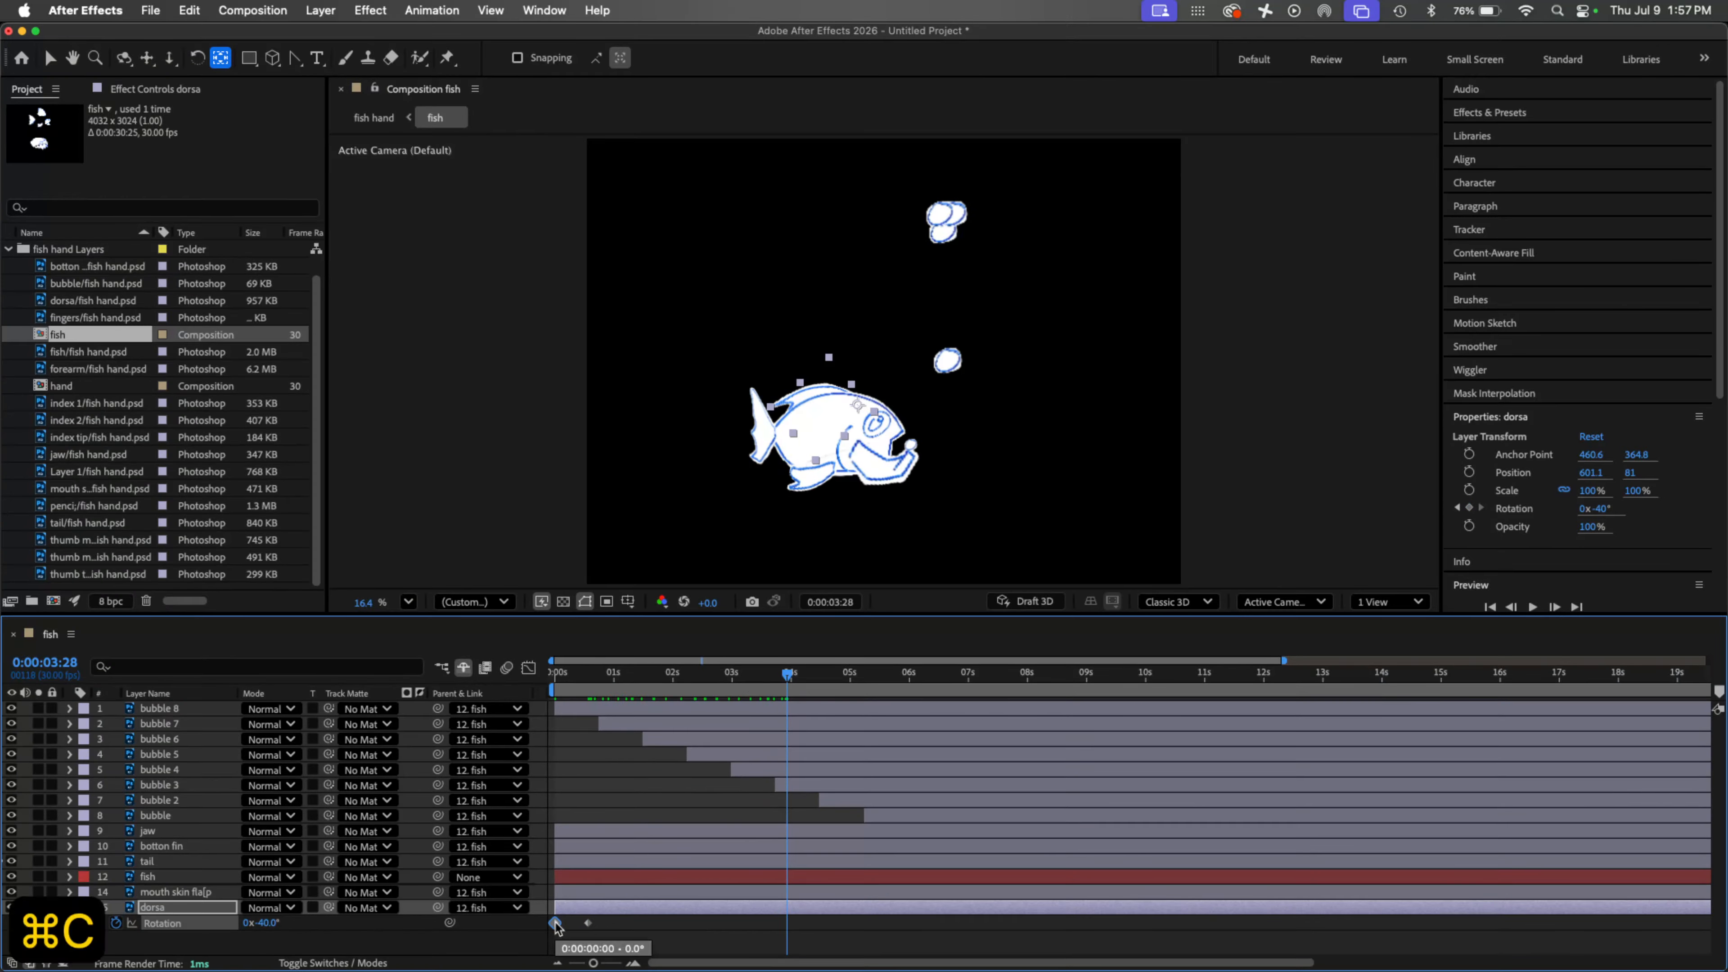
{"action": "key", "text": "super+v"}
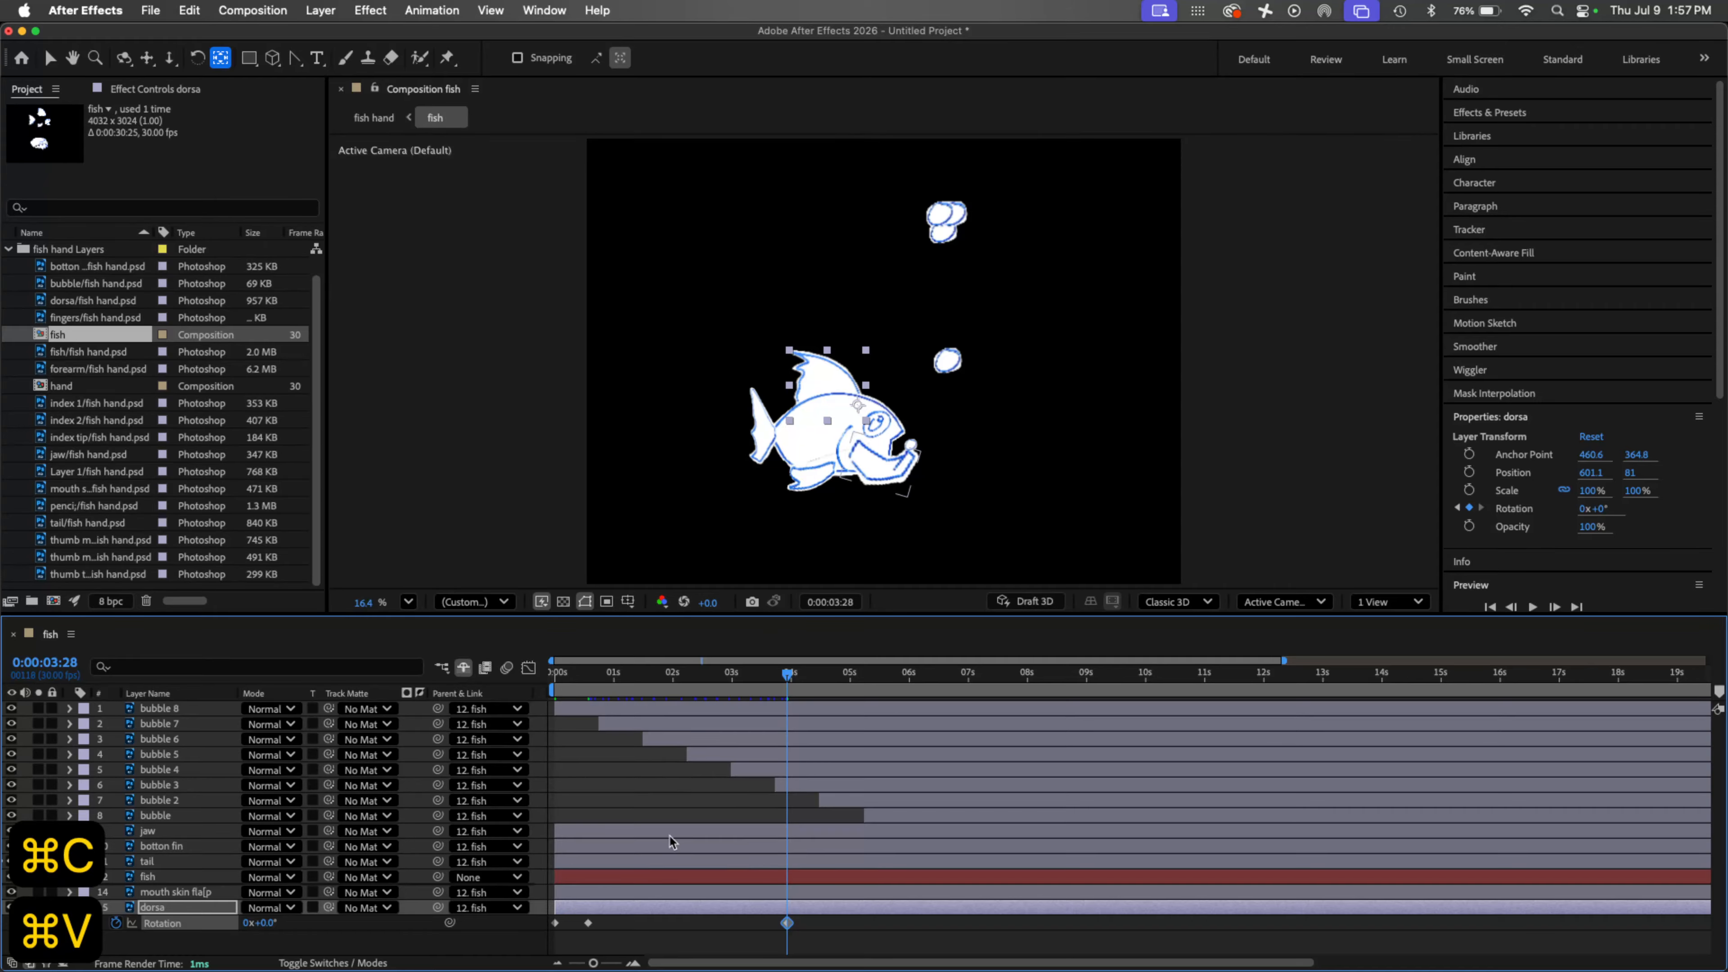
Step: Add the expression loopOut("pingpong") to the dorsa's Rotation and preview the animation from the first frame
{"action": "left_click", "coordinate": [116, 923], "text": "alt"}
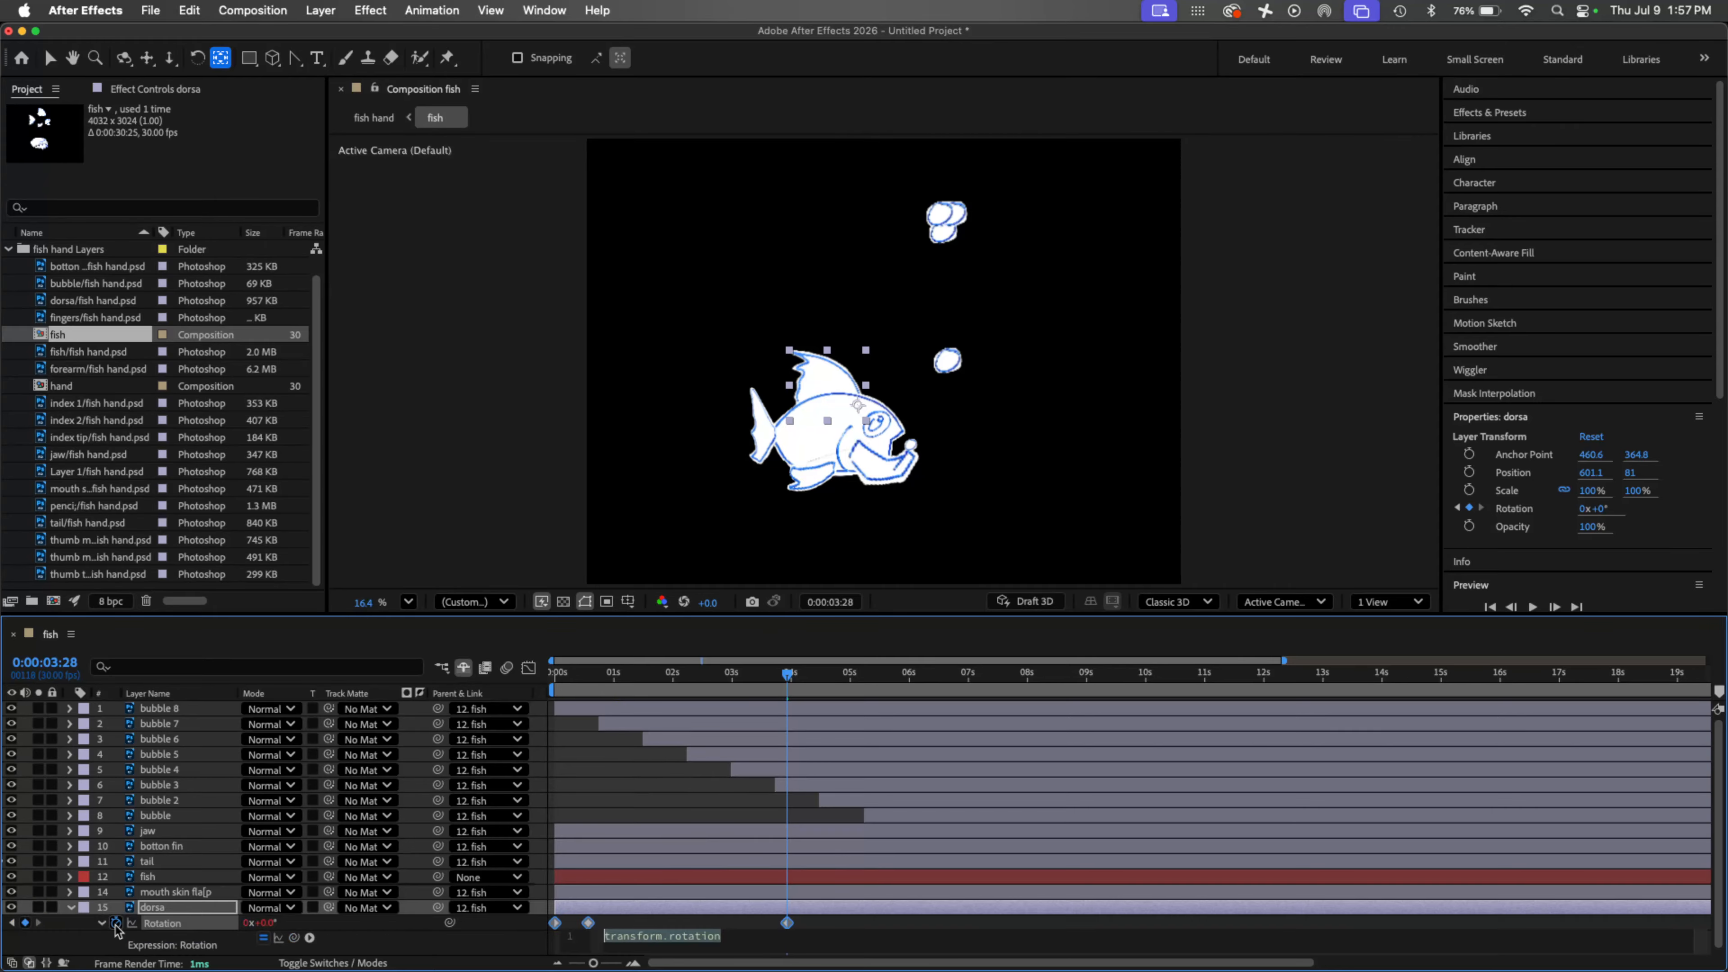
{"action": "type", "text": "loop"}
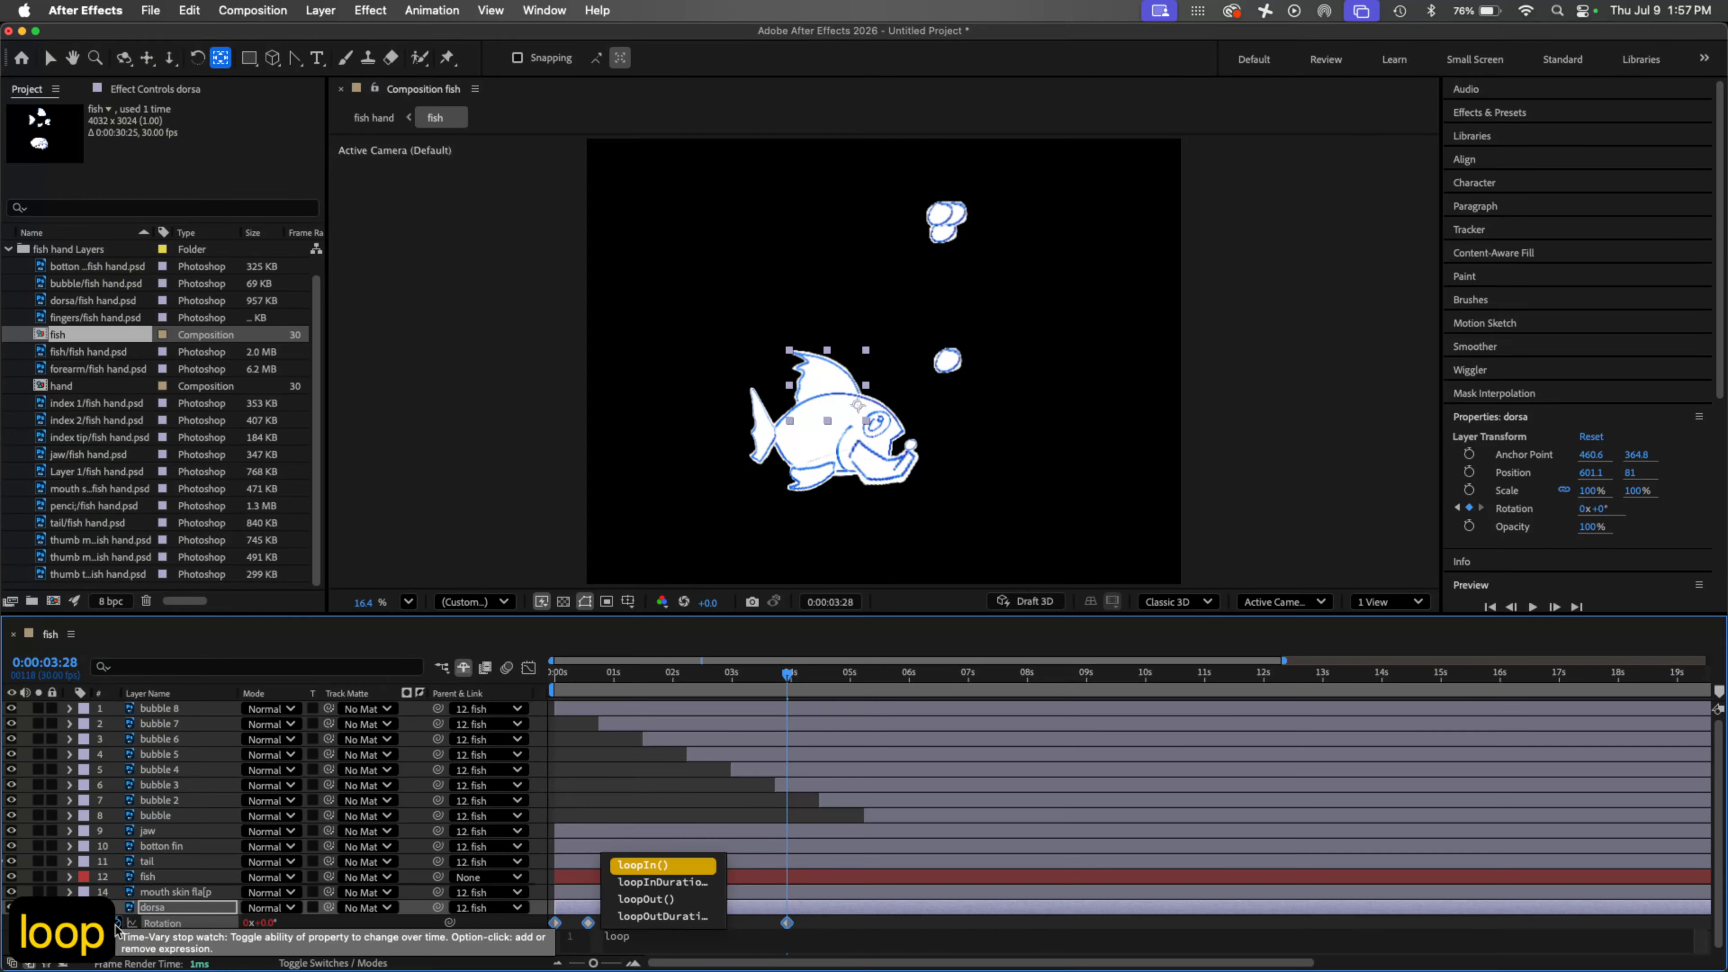
{"action": "type", "text": "O"}
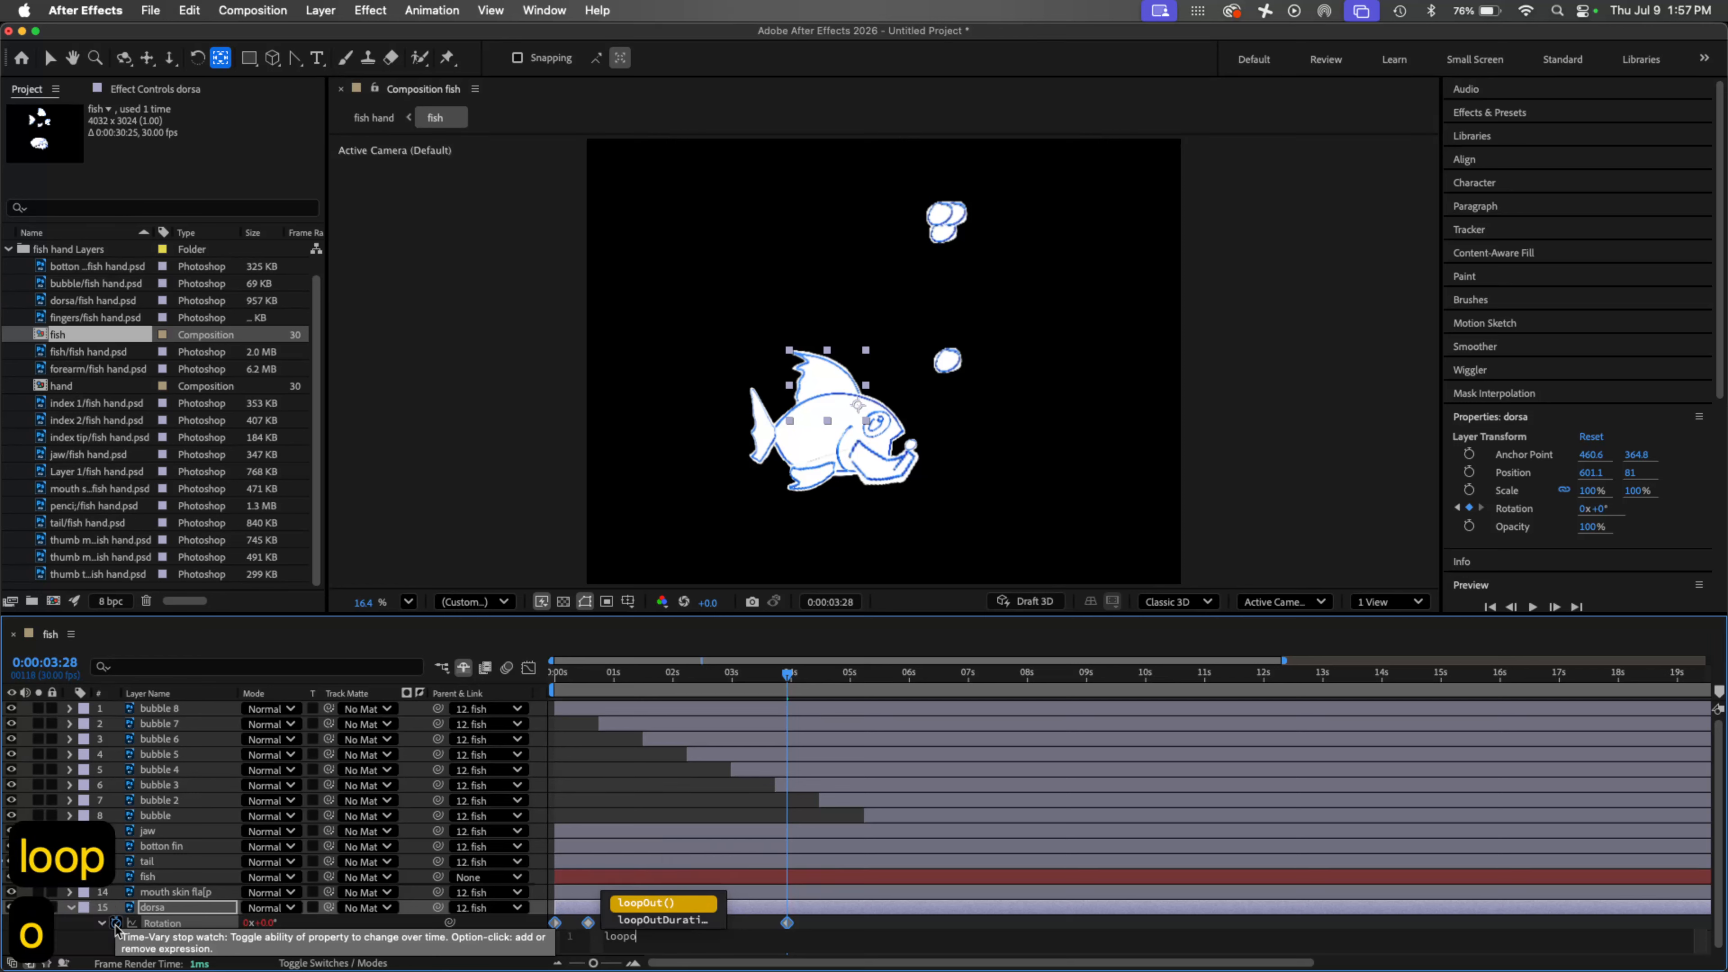
{"action": "key", "text": "Return"}
{"action": "type", "text": "\""}
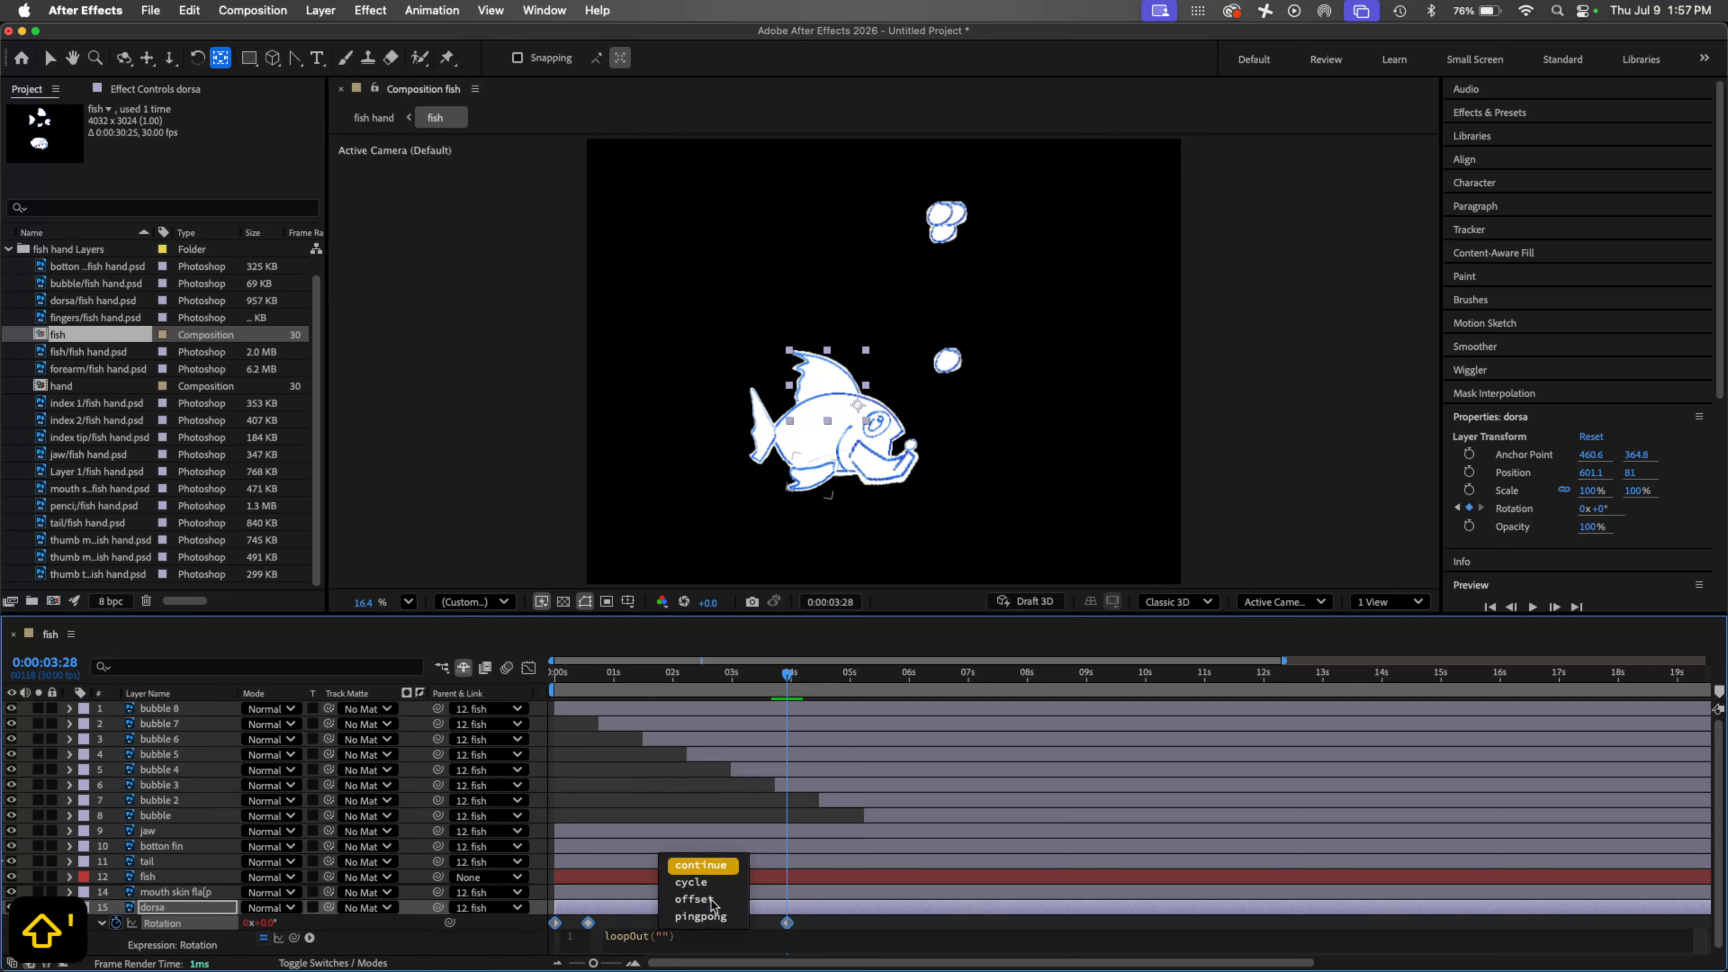
{"action": "left_click", "coordinate": [713, 916]}
{"action": "left_click_drag", "start_coordinate": [712, 677], "coordinate": [506, 673]}
{"action": "key", "text": "space"}
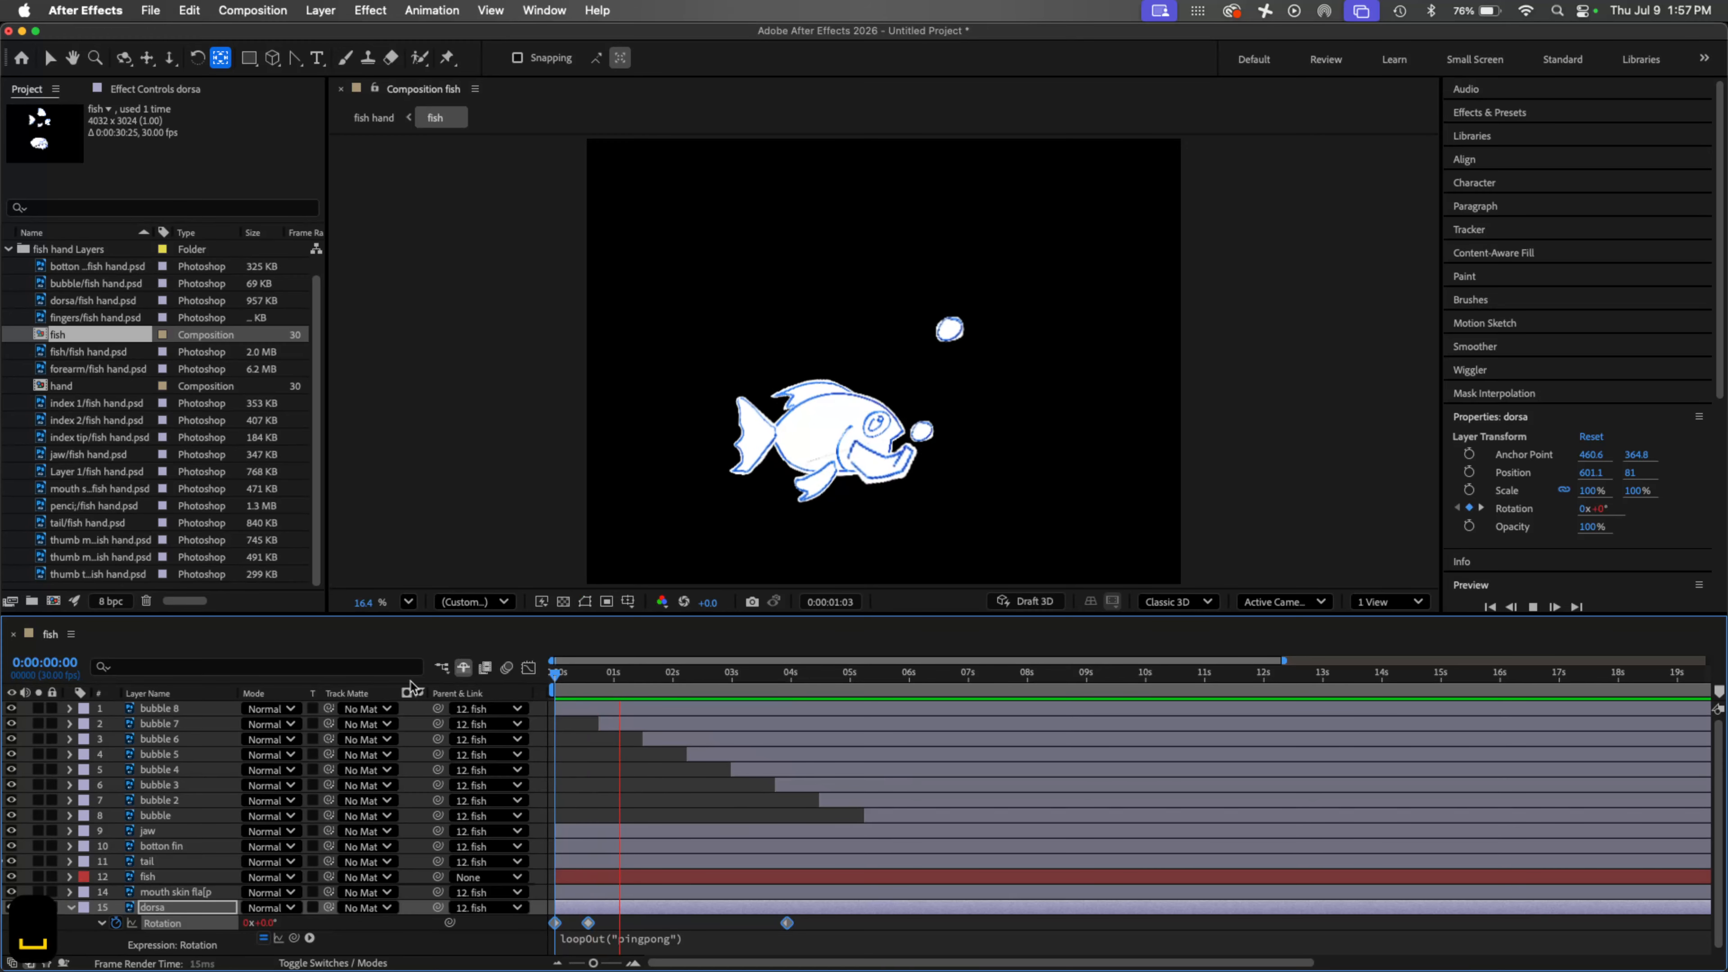
{"action": "key", "text": "space"}
Step: Separate the dimensions of the fish layer's Position property
{"action": "left_click", "coordinate": [162, 880]}
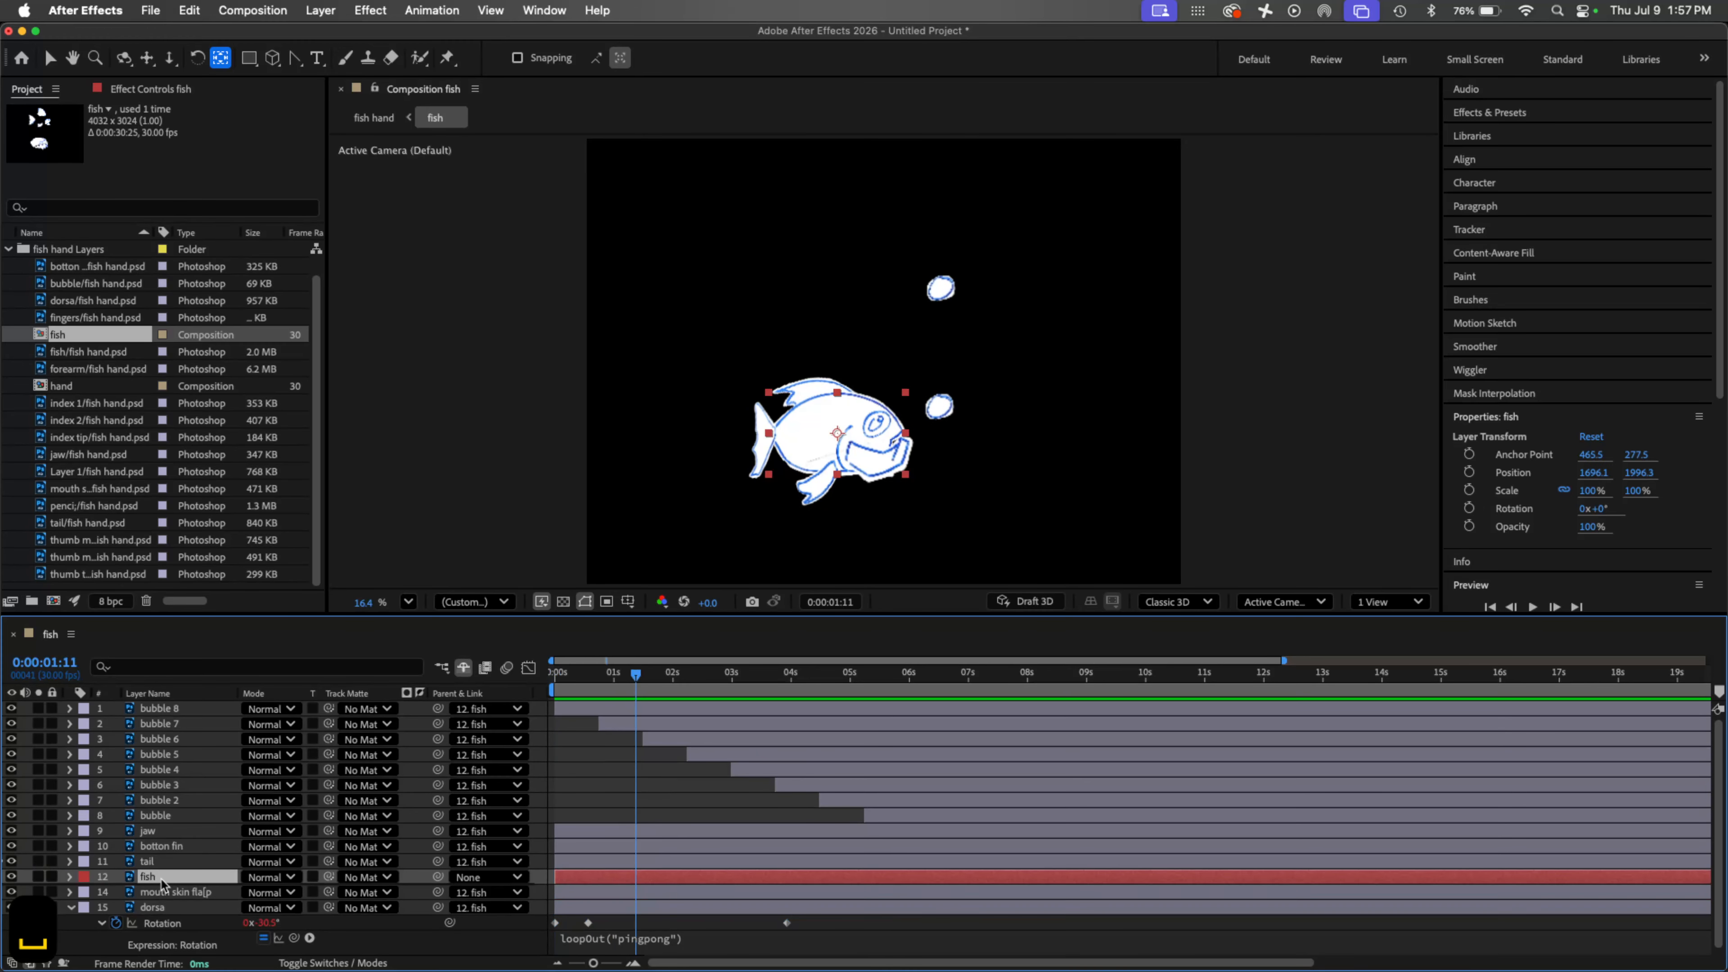
{"action": "left_click", "coordinate": [69, 877]}
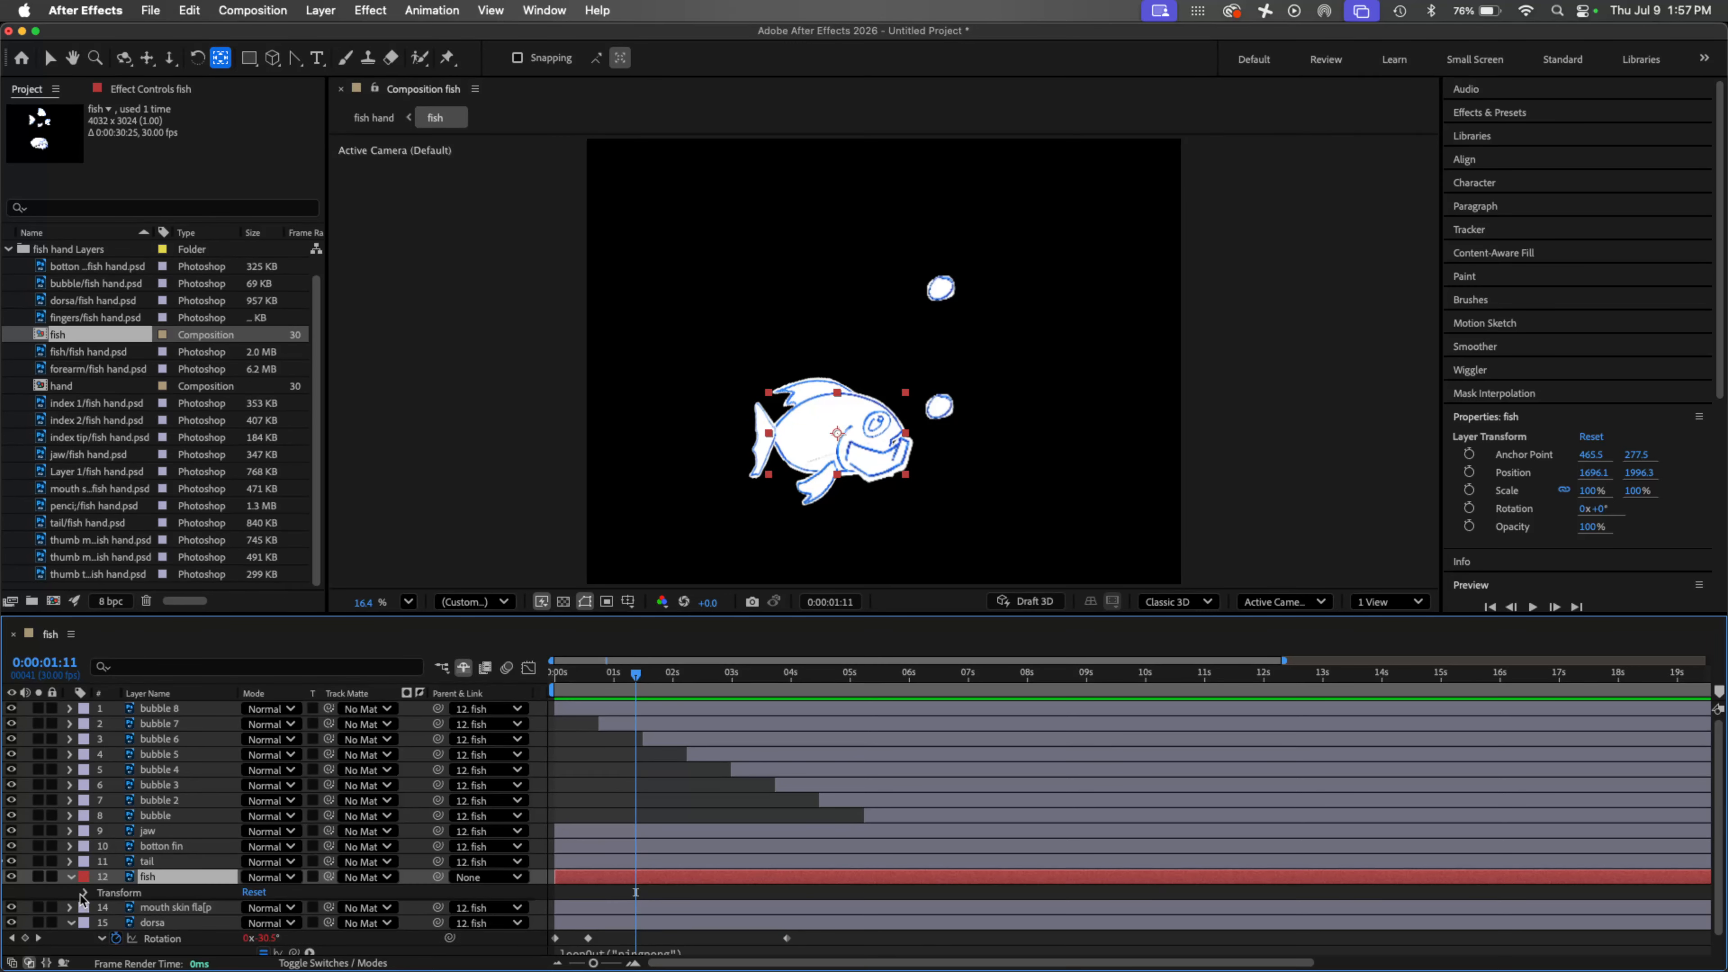
{"action": "left_click", "coordinate": [85, 892]}
{"action": "right_click", "coordinate": [155, 905]}
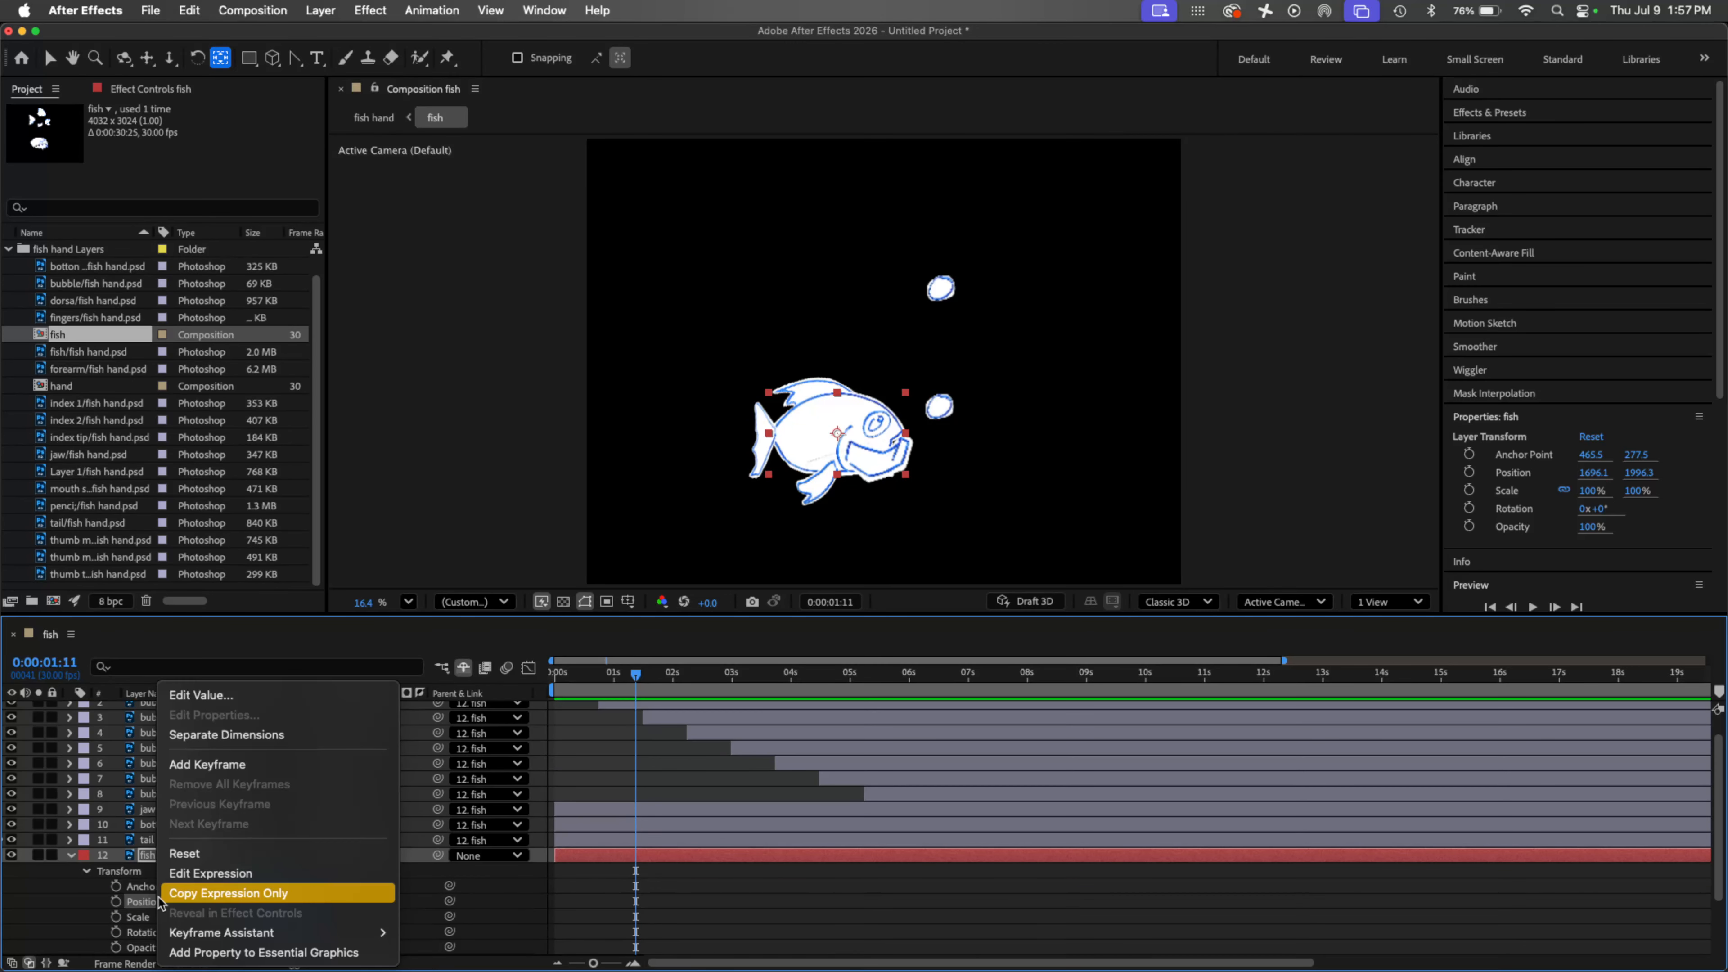
{"action": "left_click", "coordinate": [247, 735]}
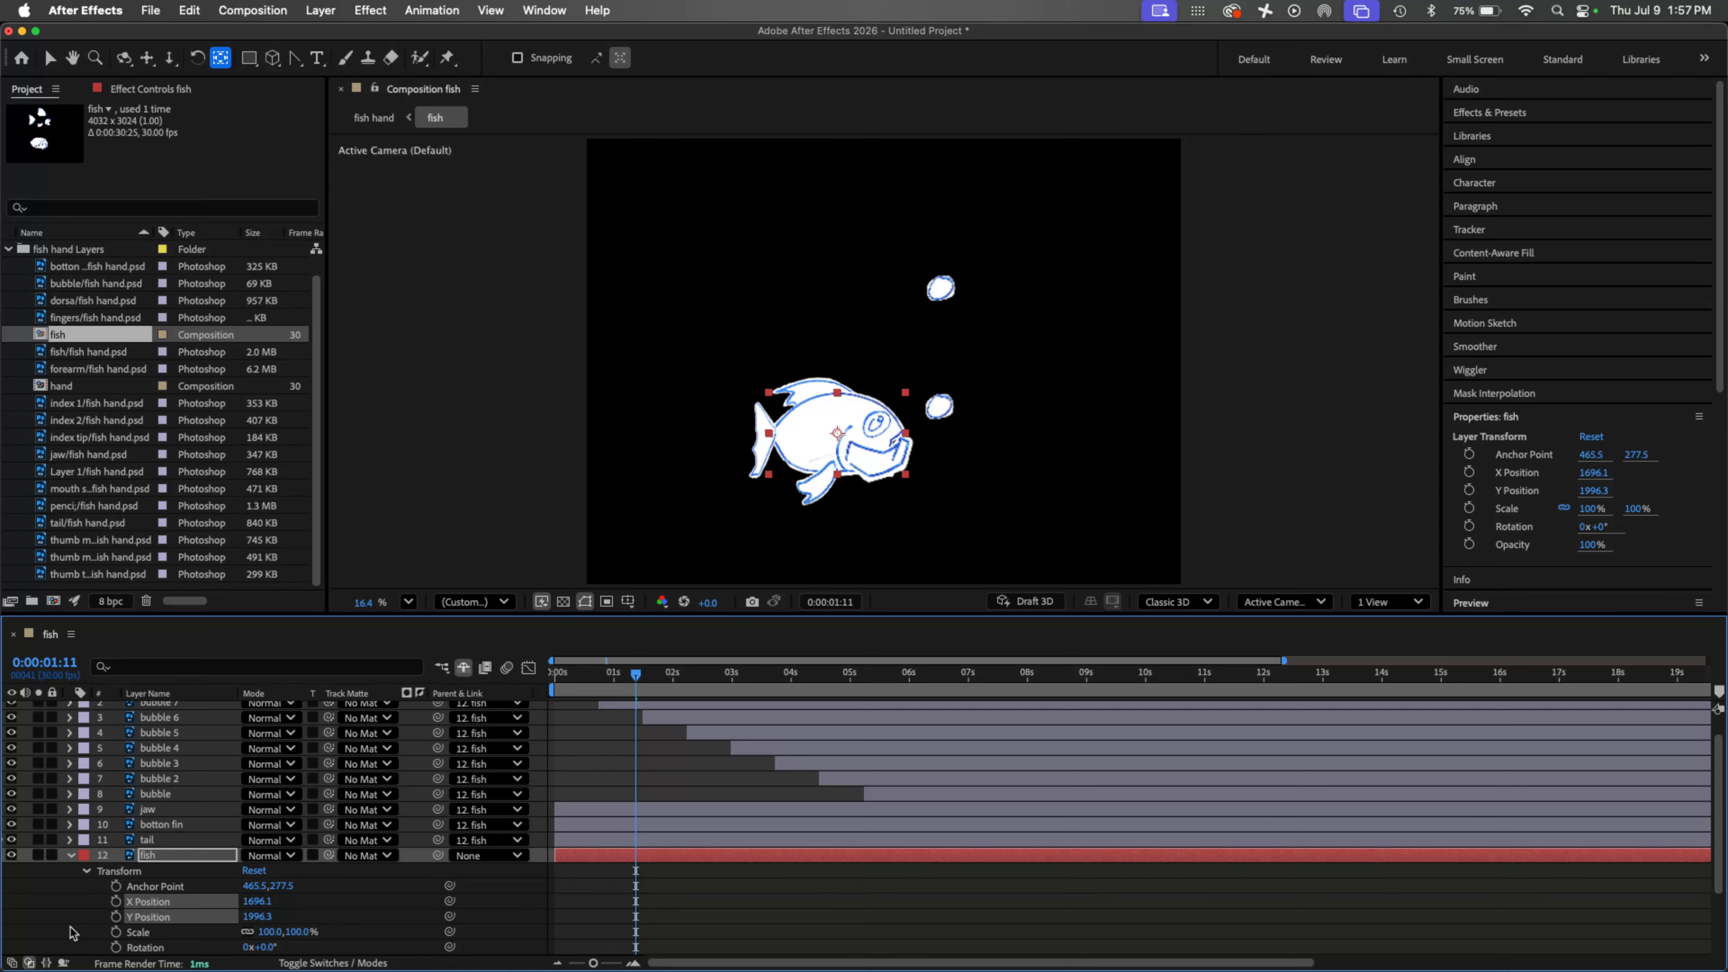
Step: Add the expression wiggle(.5,250) to the fish layer's Y Position
{"action": "left_click", "coordinate": [116, 916], "text": "alt"}
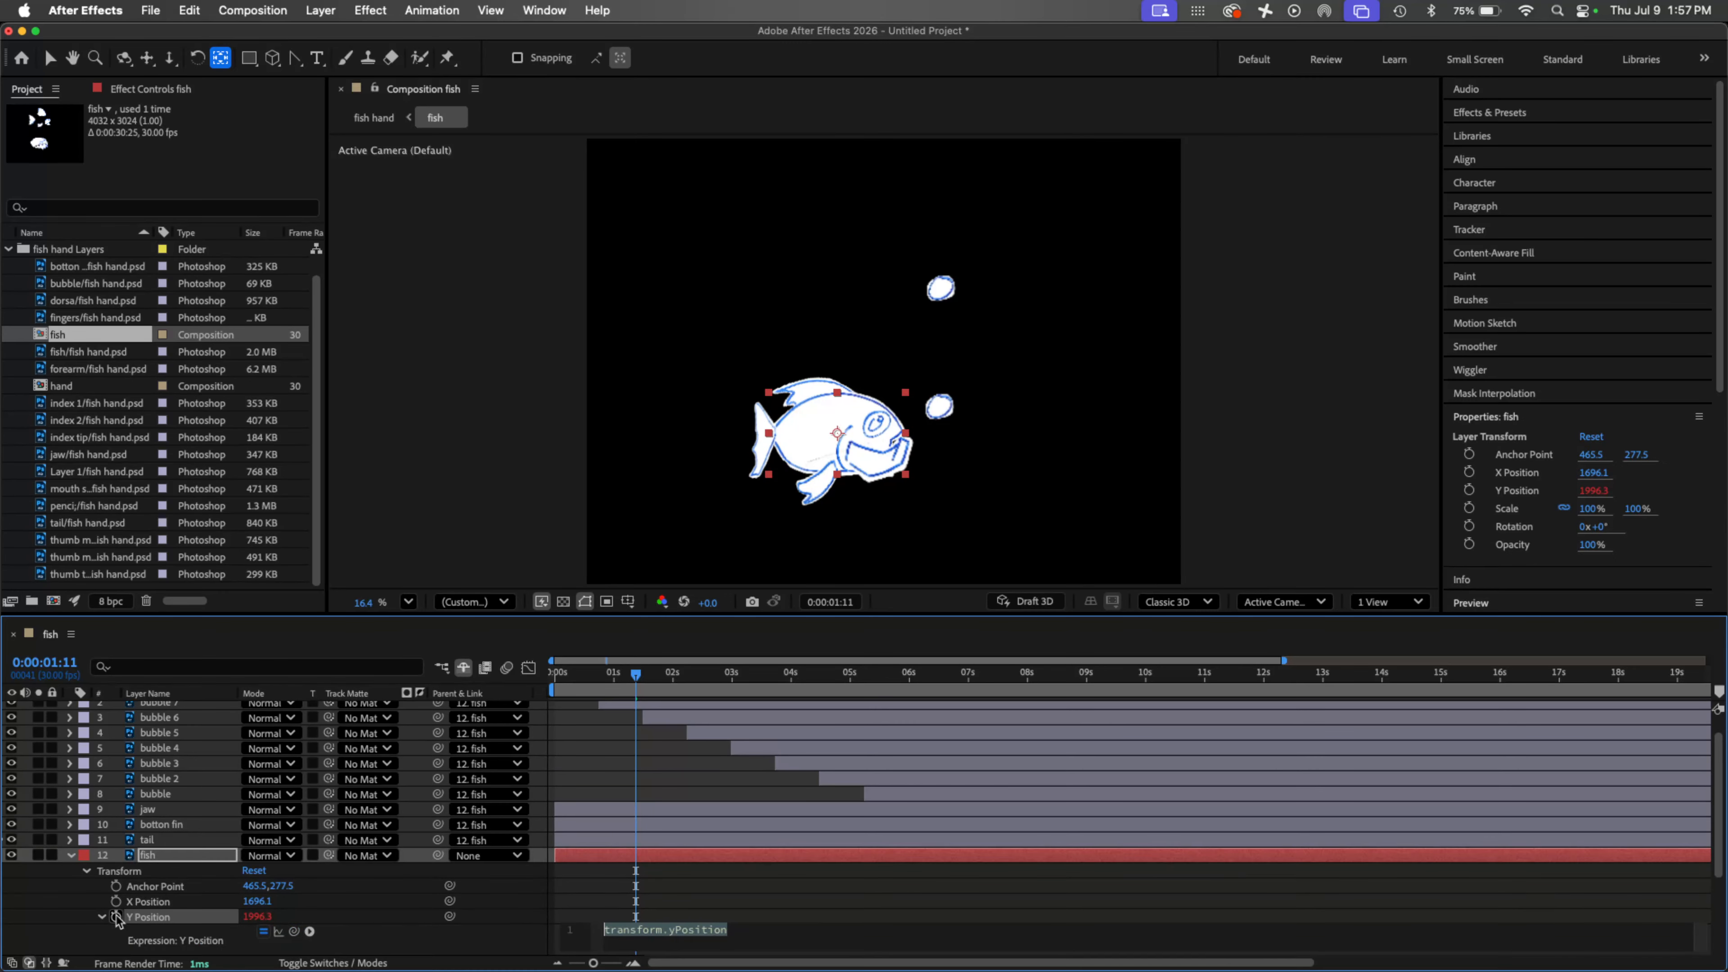
{"action": "type", "text": "i"}
{"action": "key", "text": "BackSpace"}
{"action": "type", "text": "wigg"}
{"action": "key", "text": "Return"}
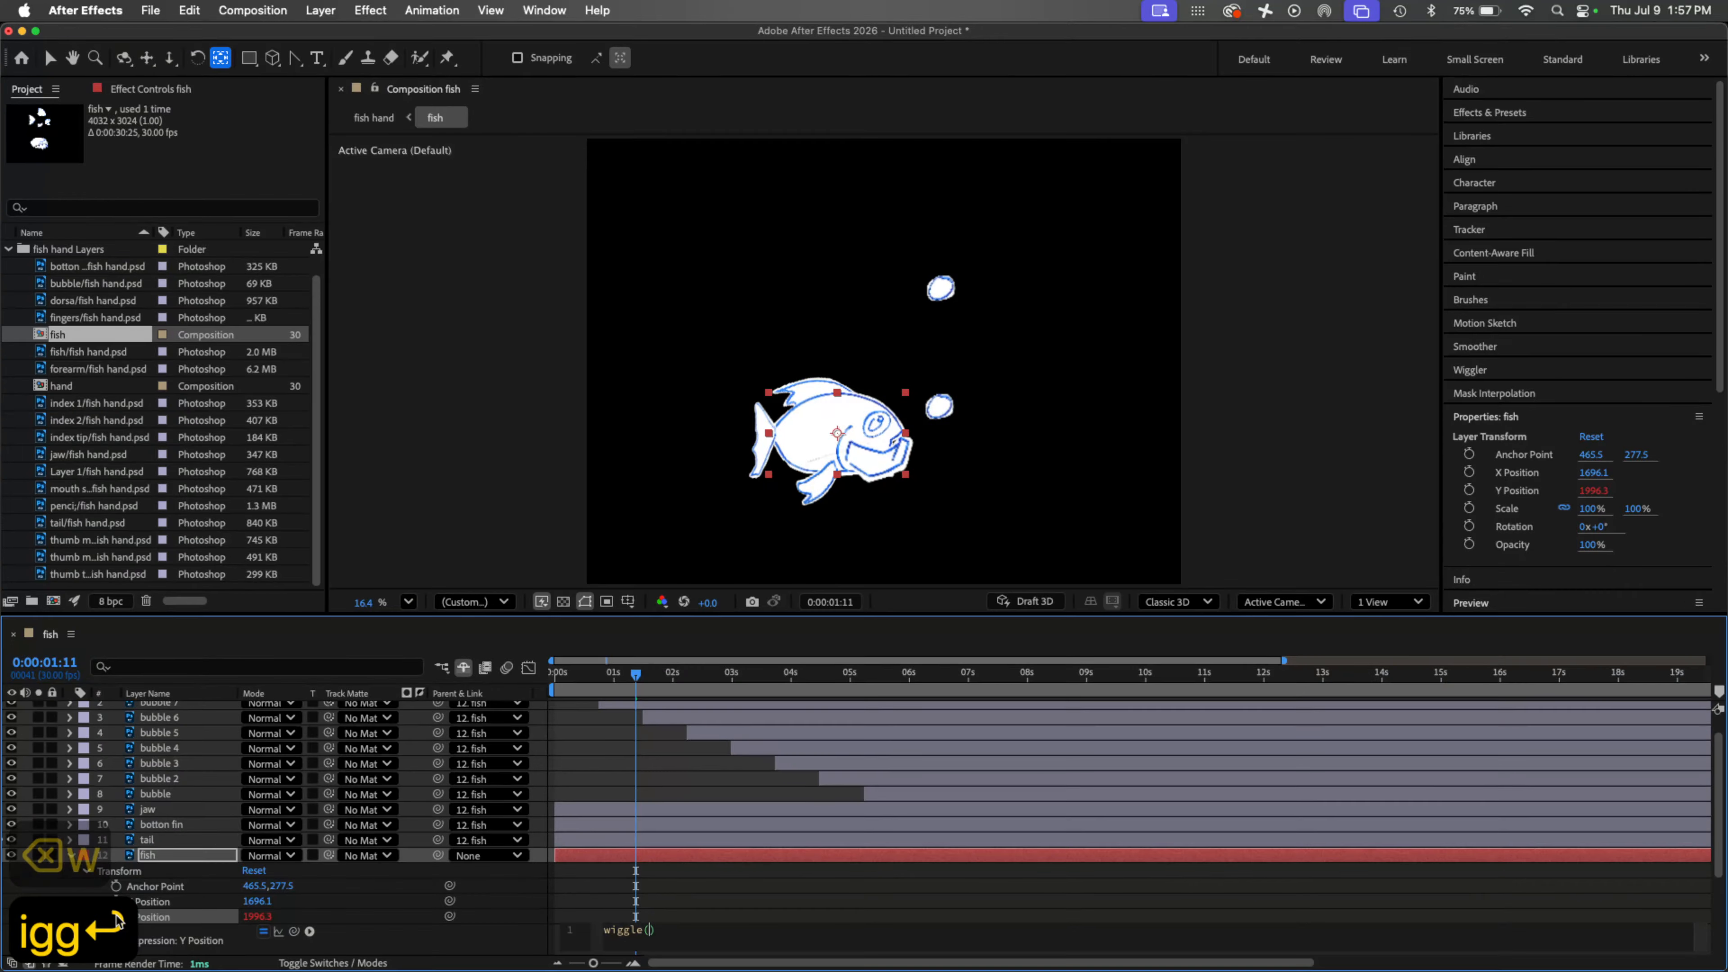
{"action": "type", "text": ".5,"}
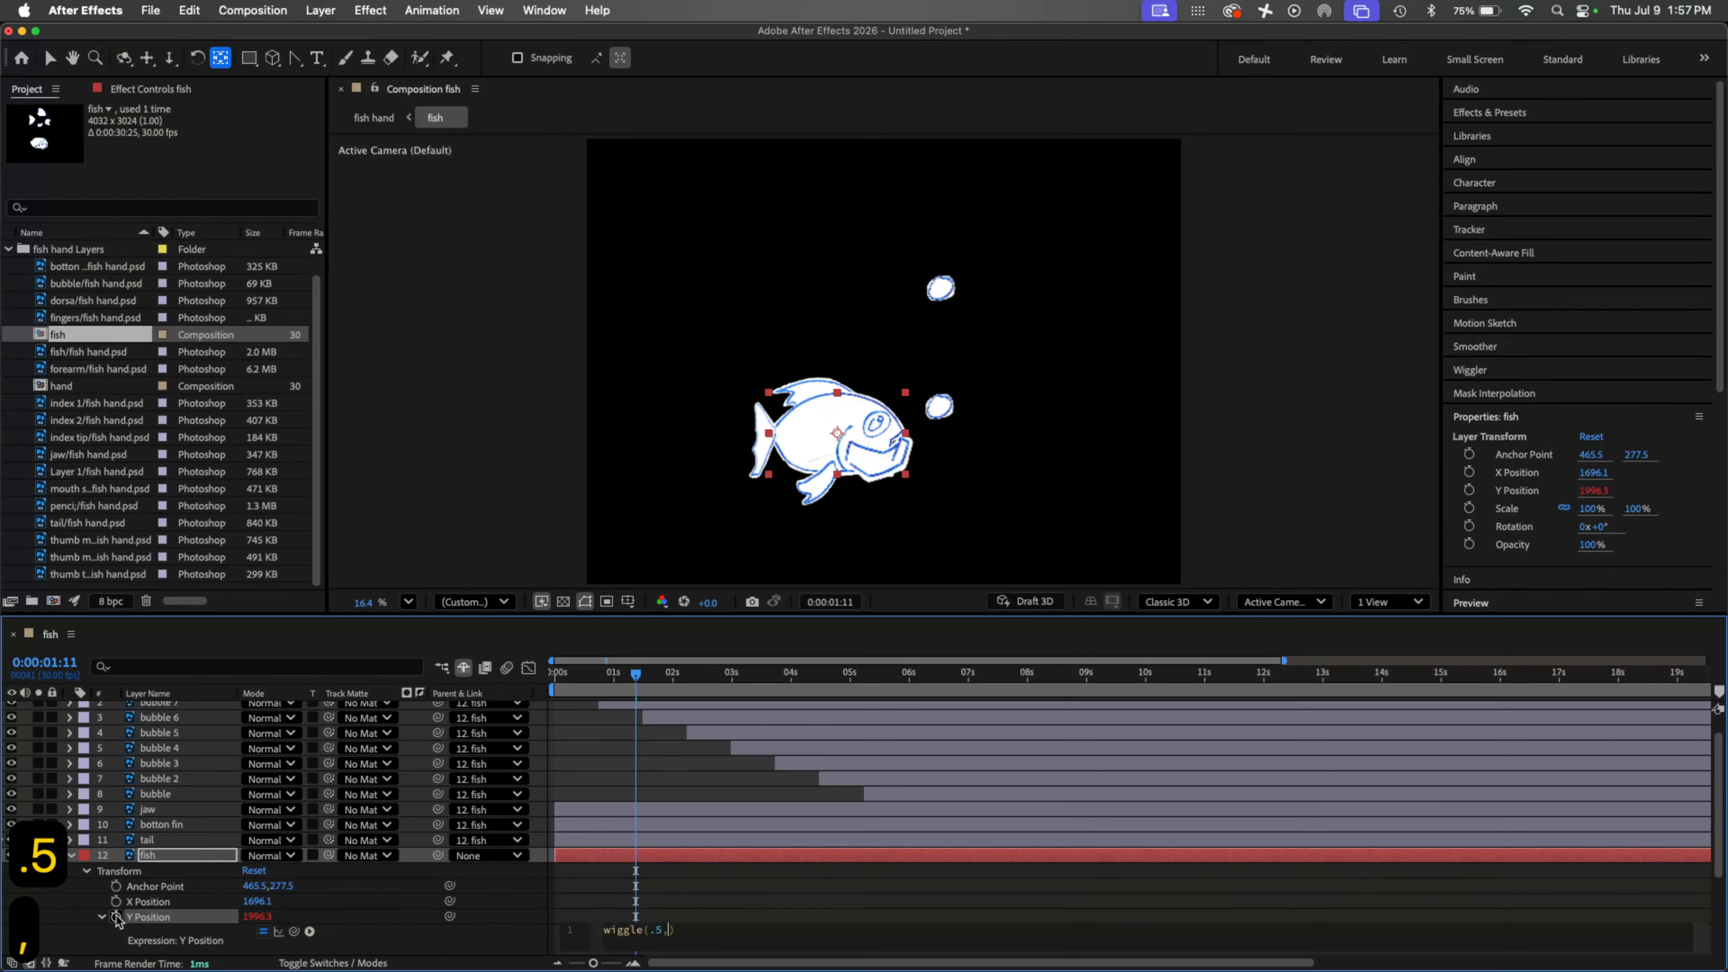
{"action": "type", "text": "250"}
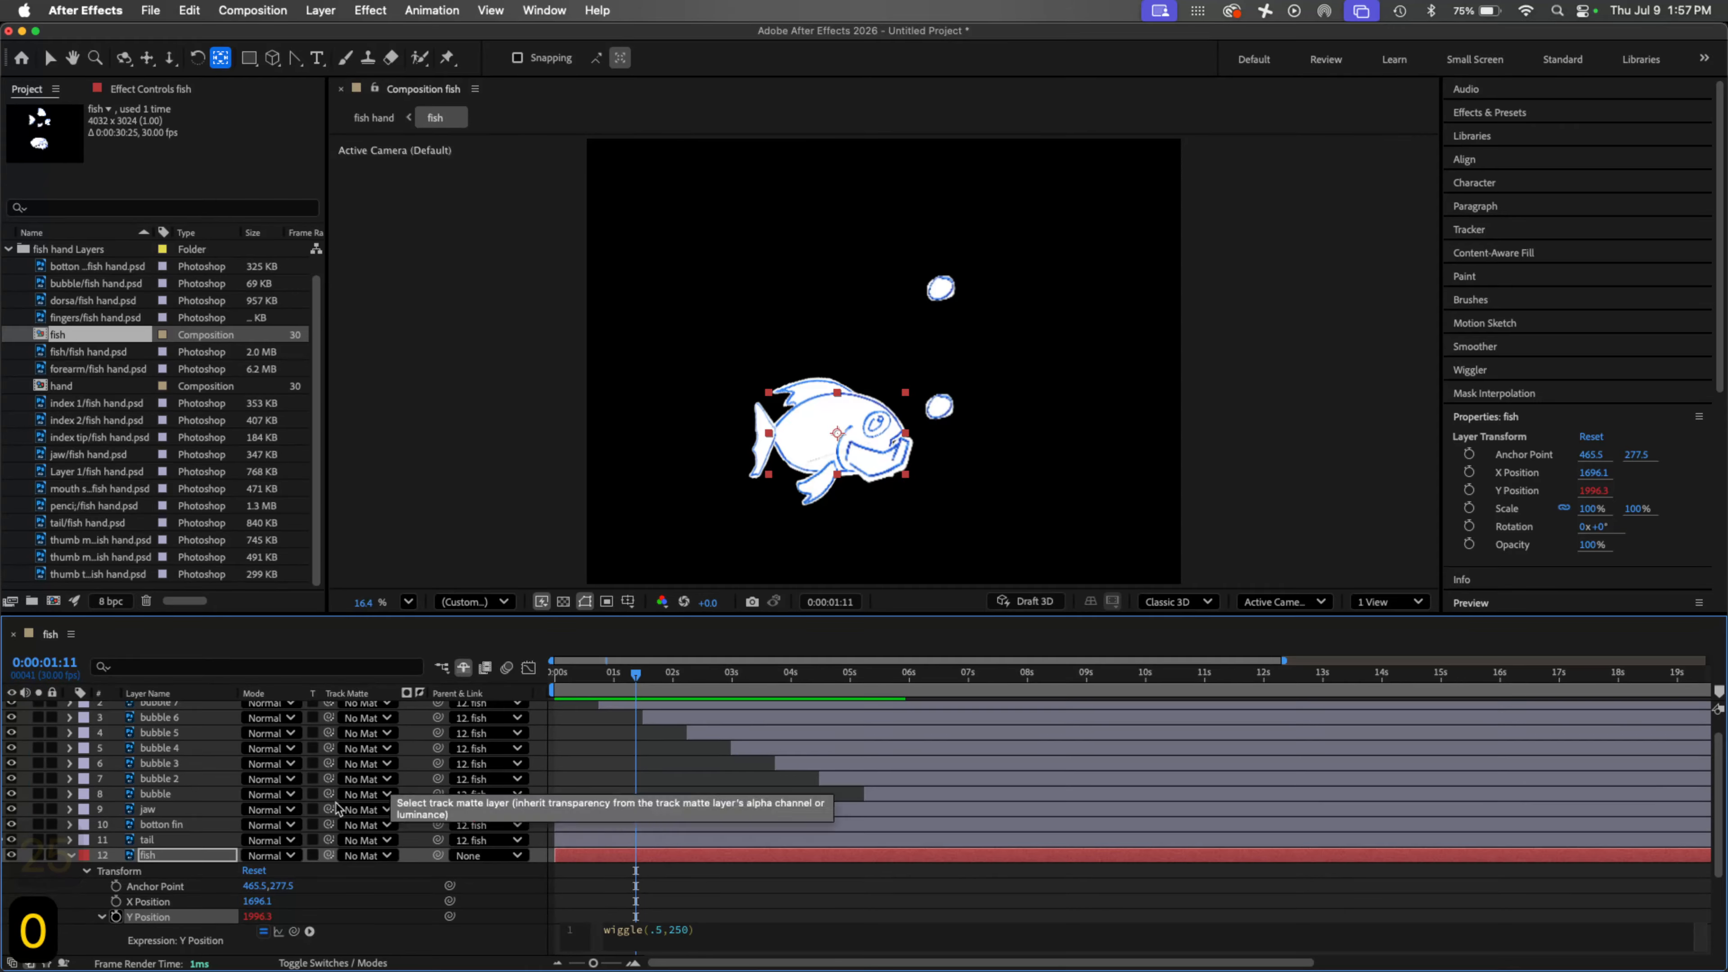
Step: Keyframe the fish's X Position at the start of the timeline, with the fish moved off the frame's left side to about -613 on the first frame
{"action": "left_click", "coordinate": [116, 902]}
{"action": "left_click_drag", "start_coordinate": [635, 901], "coordinate": [557, 902]}
{"action": "left_click_drag", "start_coordinate": [647, 696], "coordinate": [553, 694]}
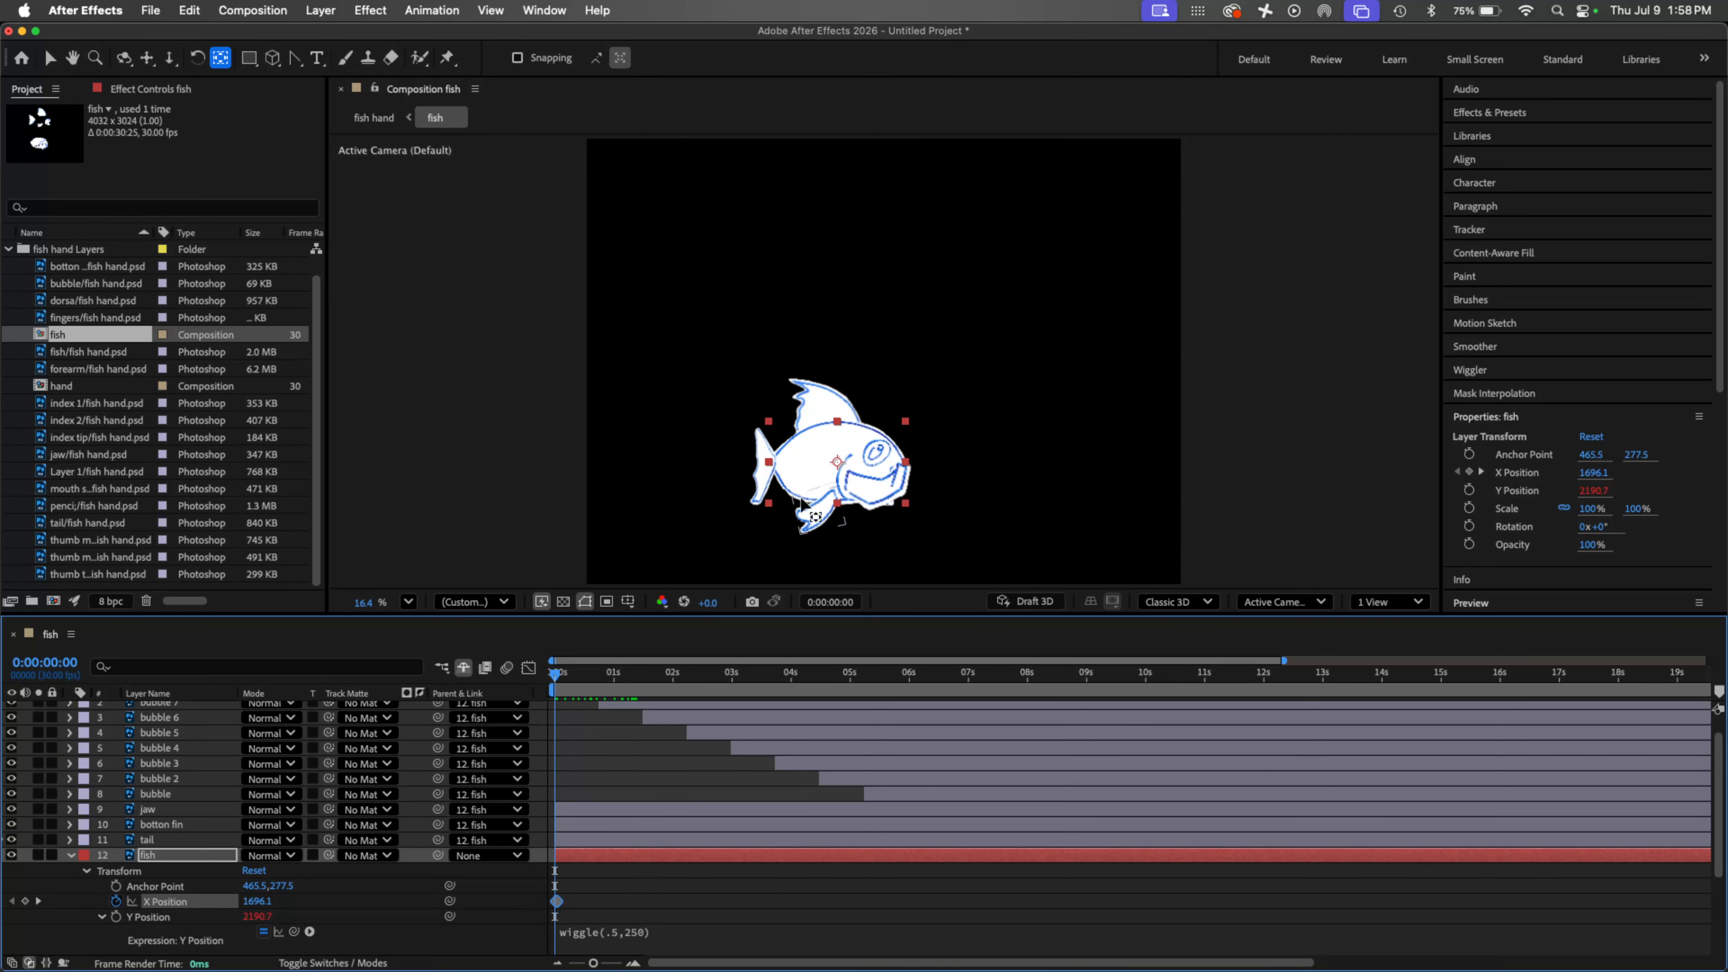
{"action": "key", "text": "v"}
{"action": "left_click_drag", "start_coordinate": [839, 502], "coordinate": [507, 477]}
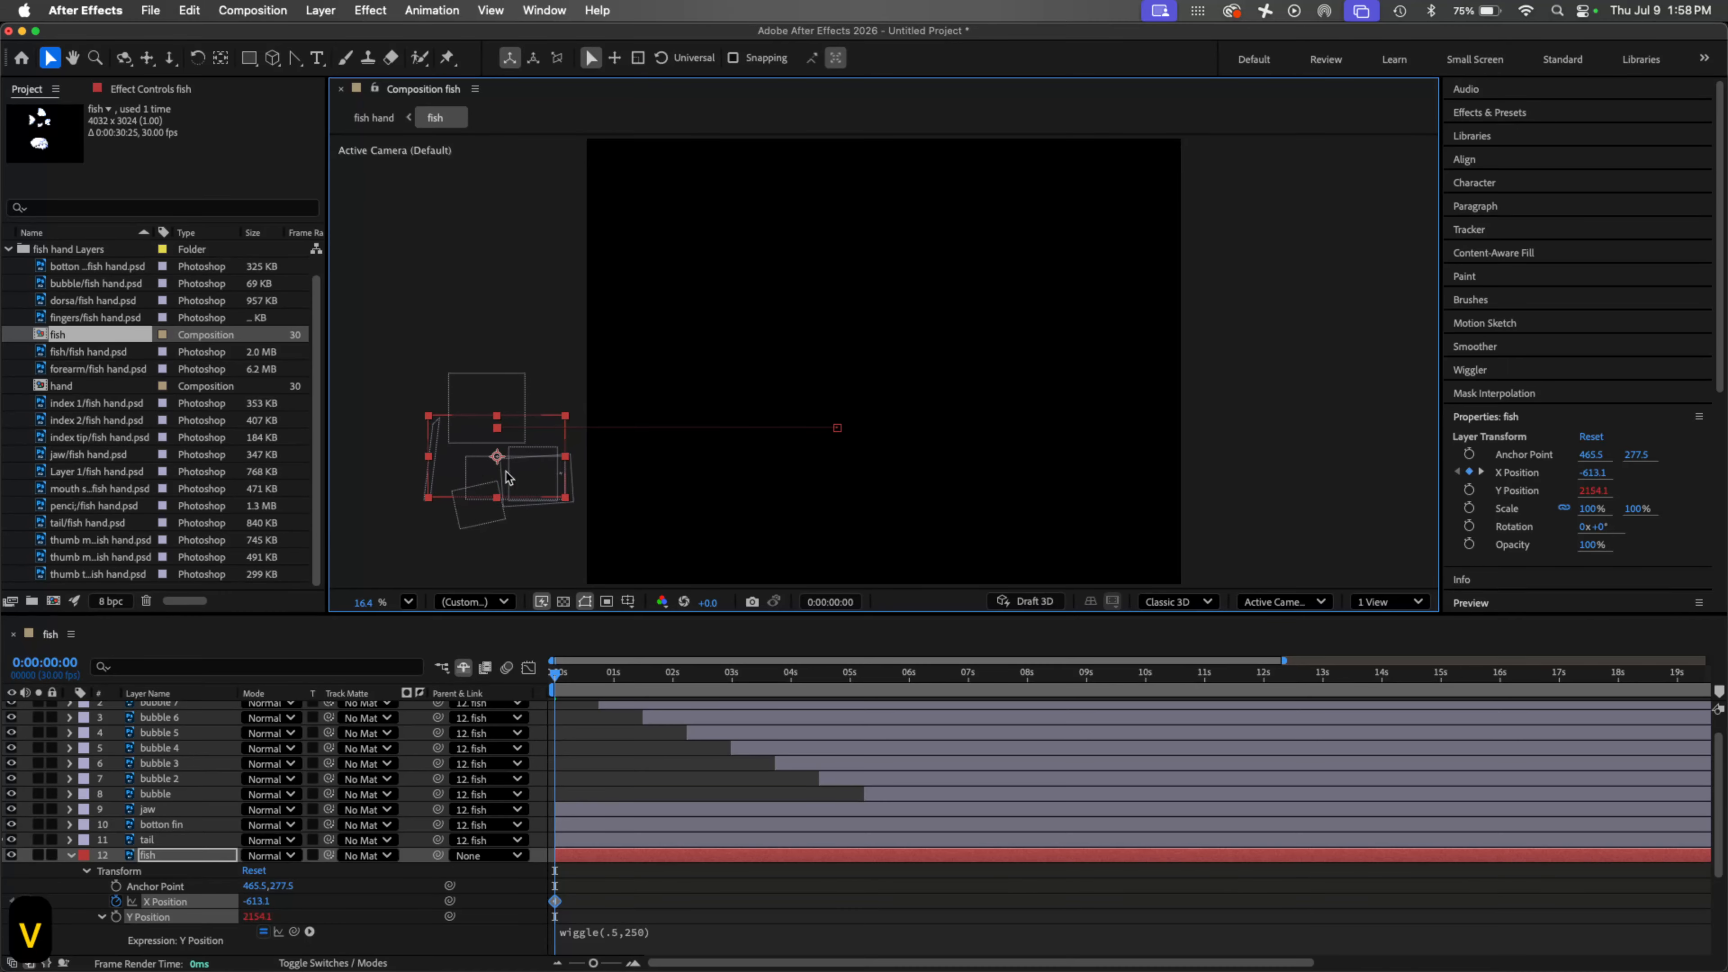
Step: Keyframe the fish beyond the frame's right side at 0:00:06:01 and preview the swim from the first frame
{"action": "left_click_drag", "start_coordinate": [749, 673], "coordinate": [912, 672]}
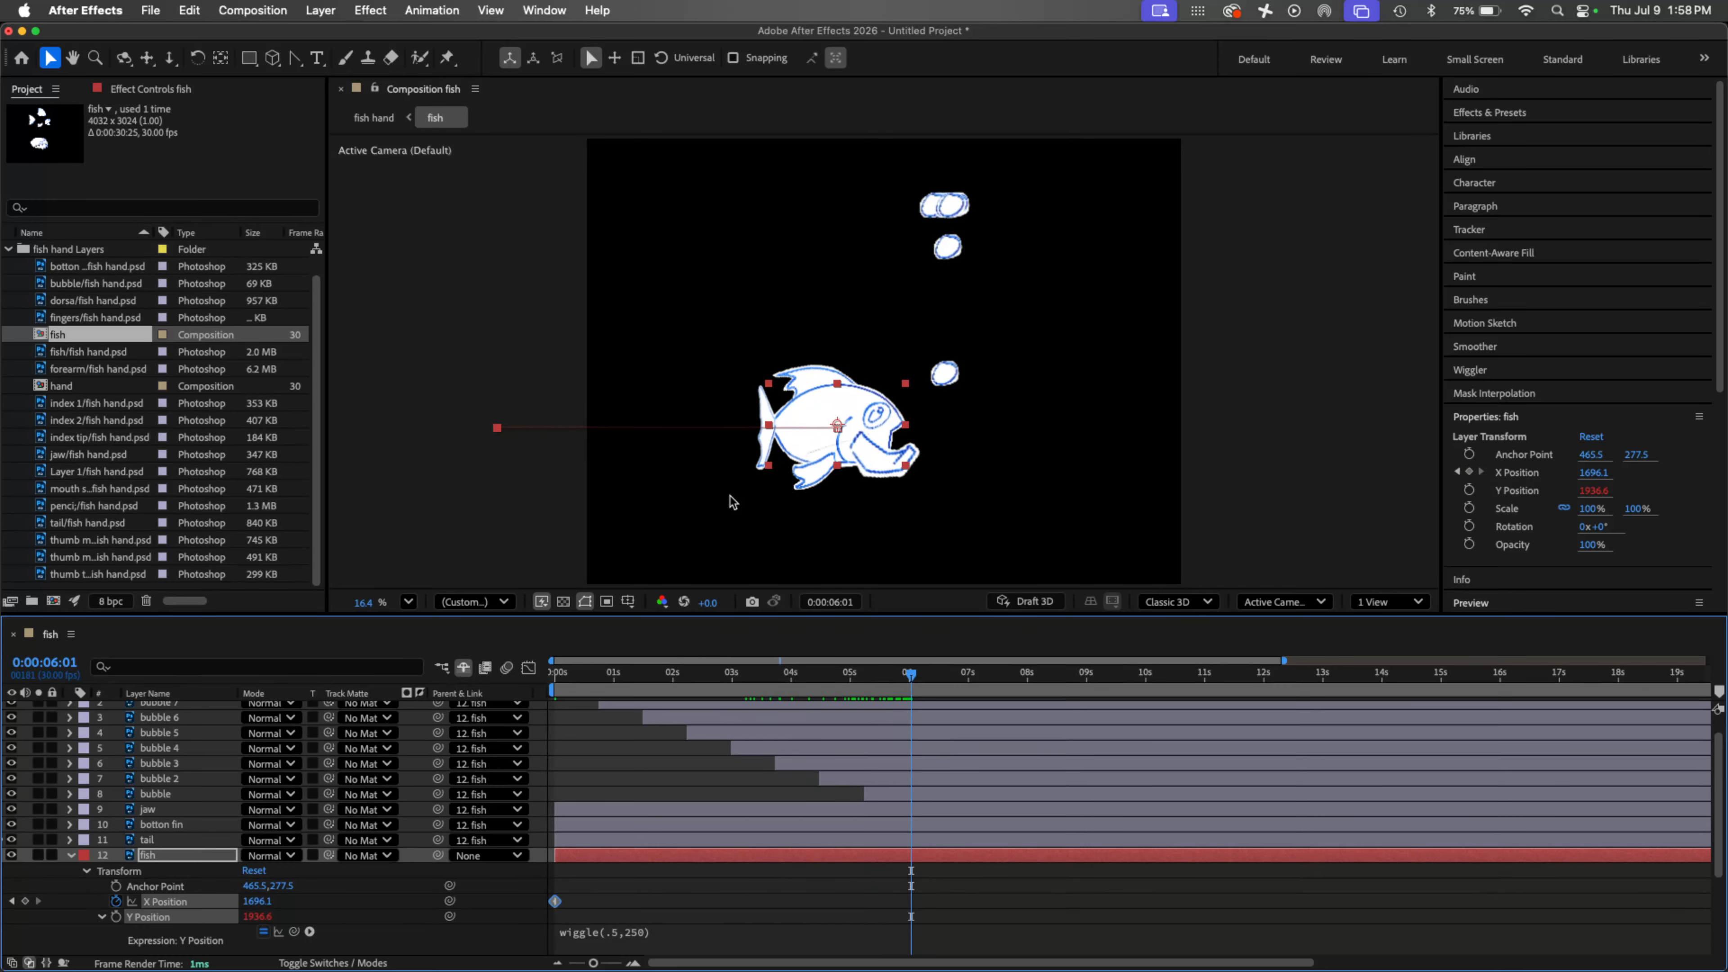
{"action": "left_click_drag", "start_coordinate": [828, 451], "coordinate": [1256, 452]}
{"action": "left_click_drag", "start_coordinate": [913, 679], "coordinate": [381, 683]}
{"action": "key", "text": "space"}
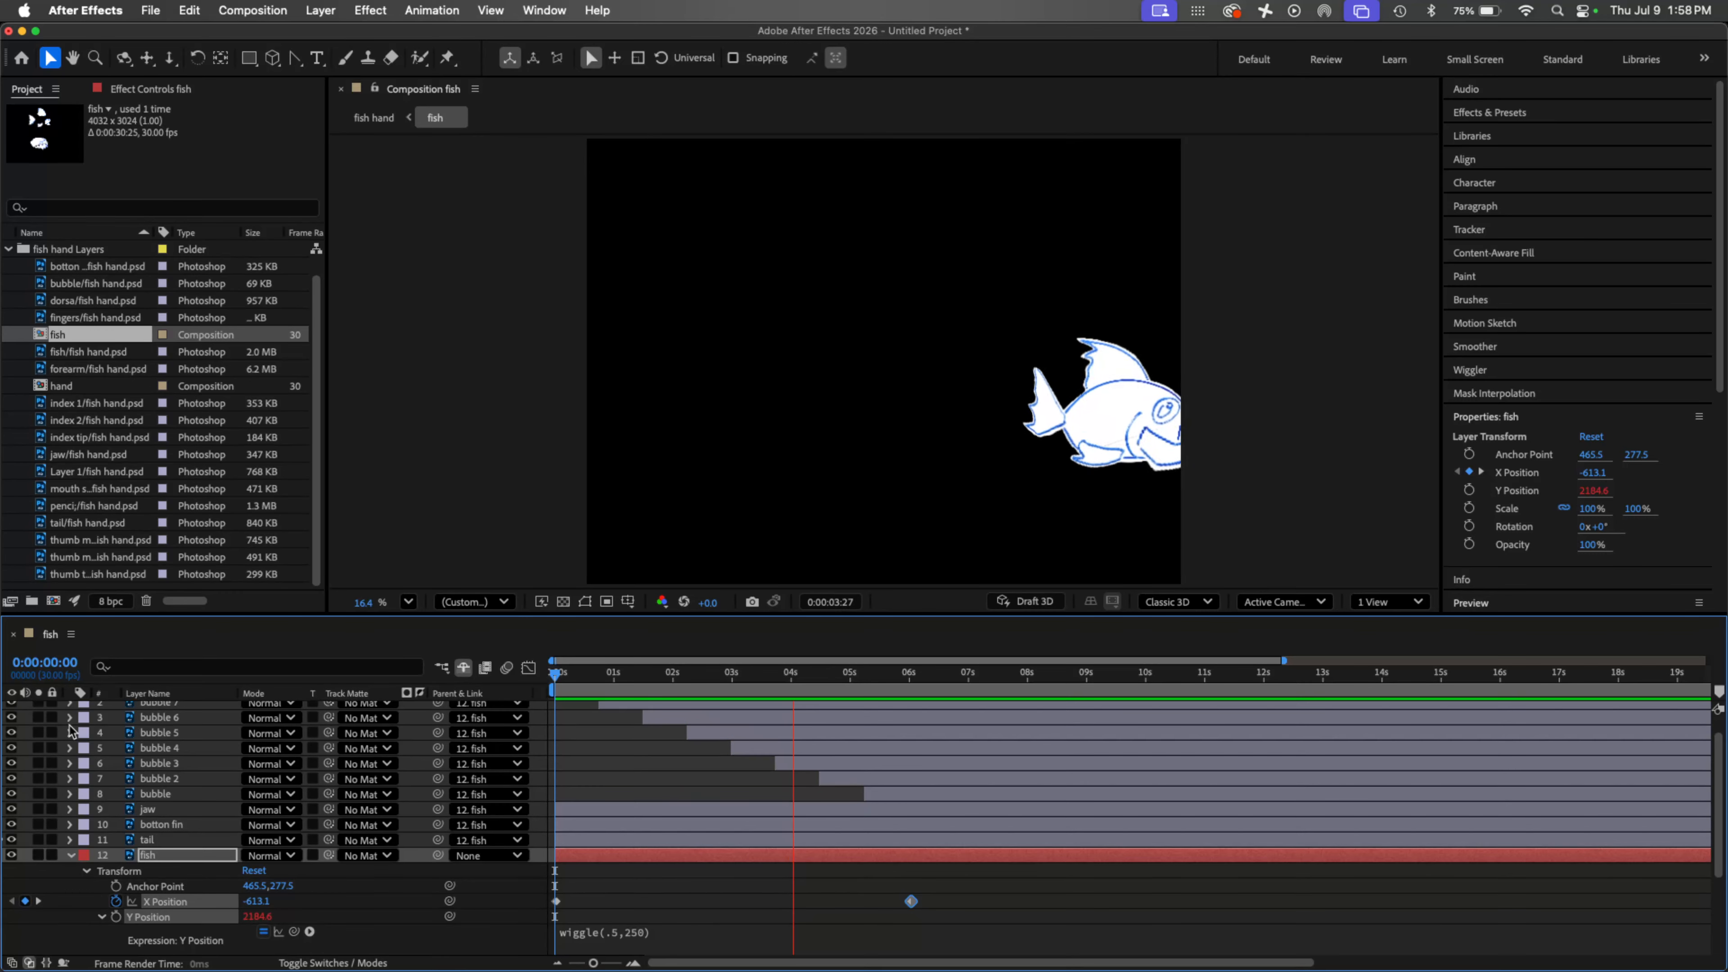
{"action": "key", "text": "space"}
Step: Delete the stray X Position keyframe just after the fish's first one and play the start of the animation
{"action": "left_click_drag", "start_coordinate": [825, 679], "coordinate": [545, 668]}
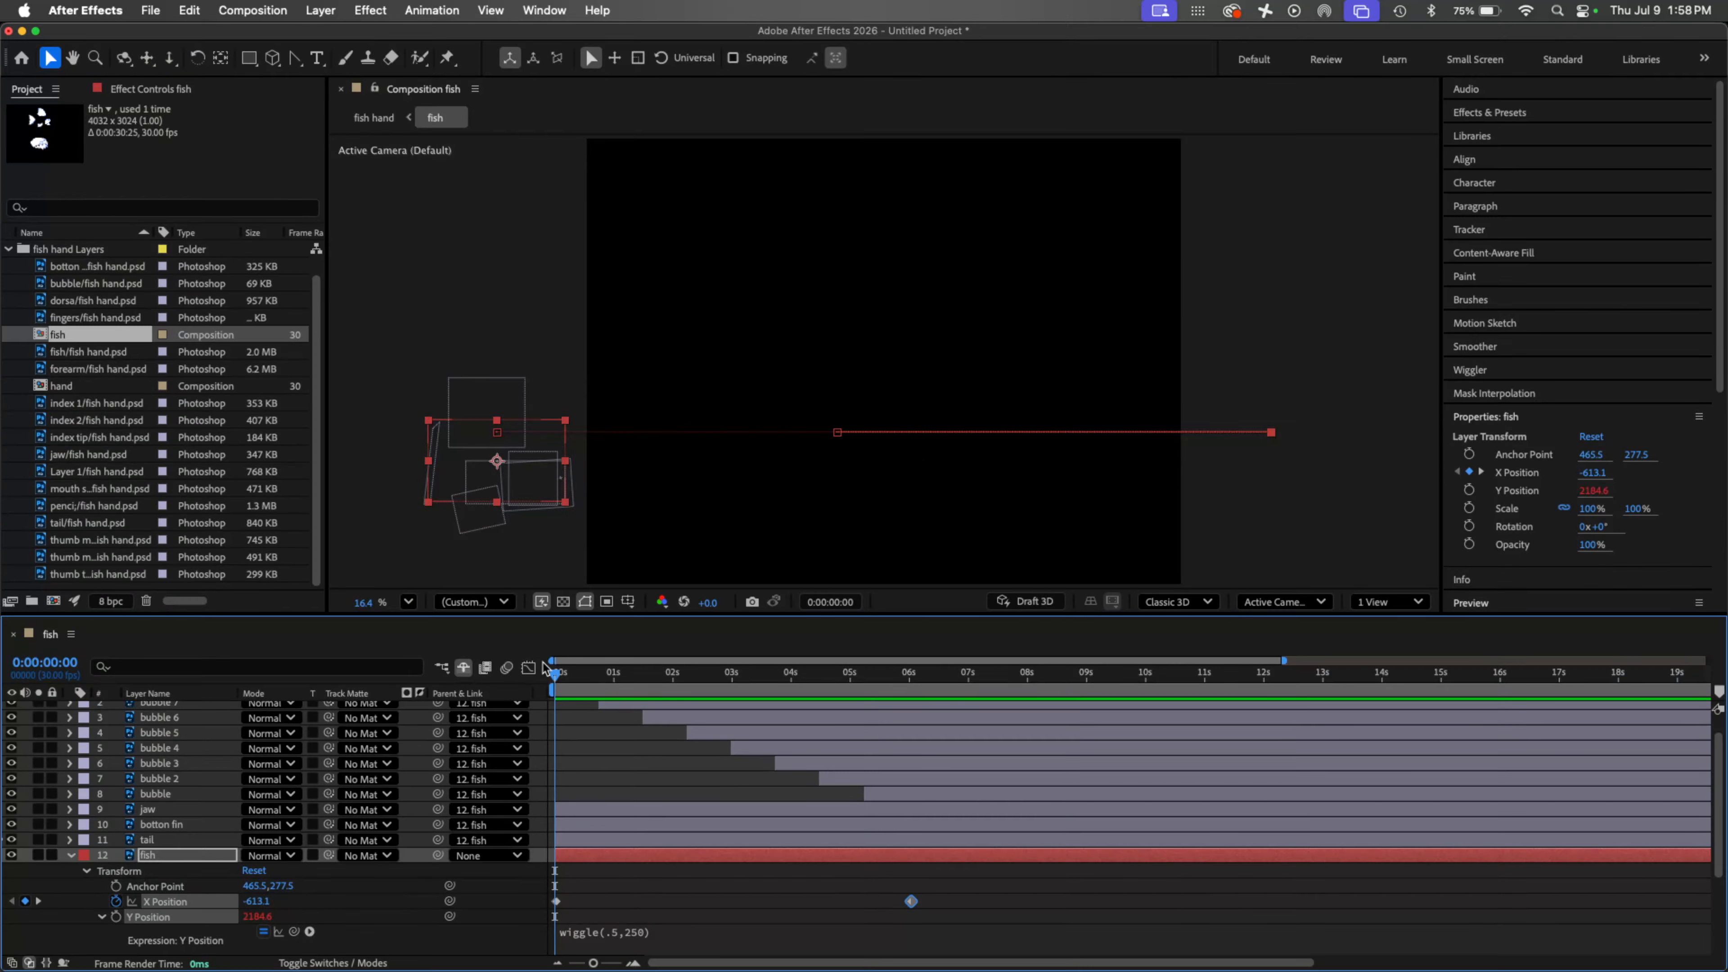
{"action": "key", "text": "equal"}
{"action": "key", "text": "equal"}
{"action": "key", "text": "equal"}
{"action": "key", "text": "equal"}
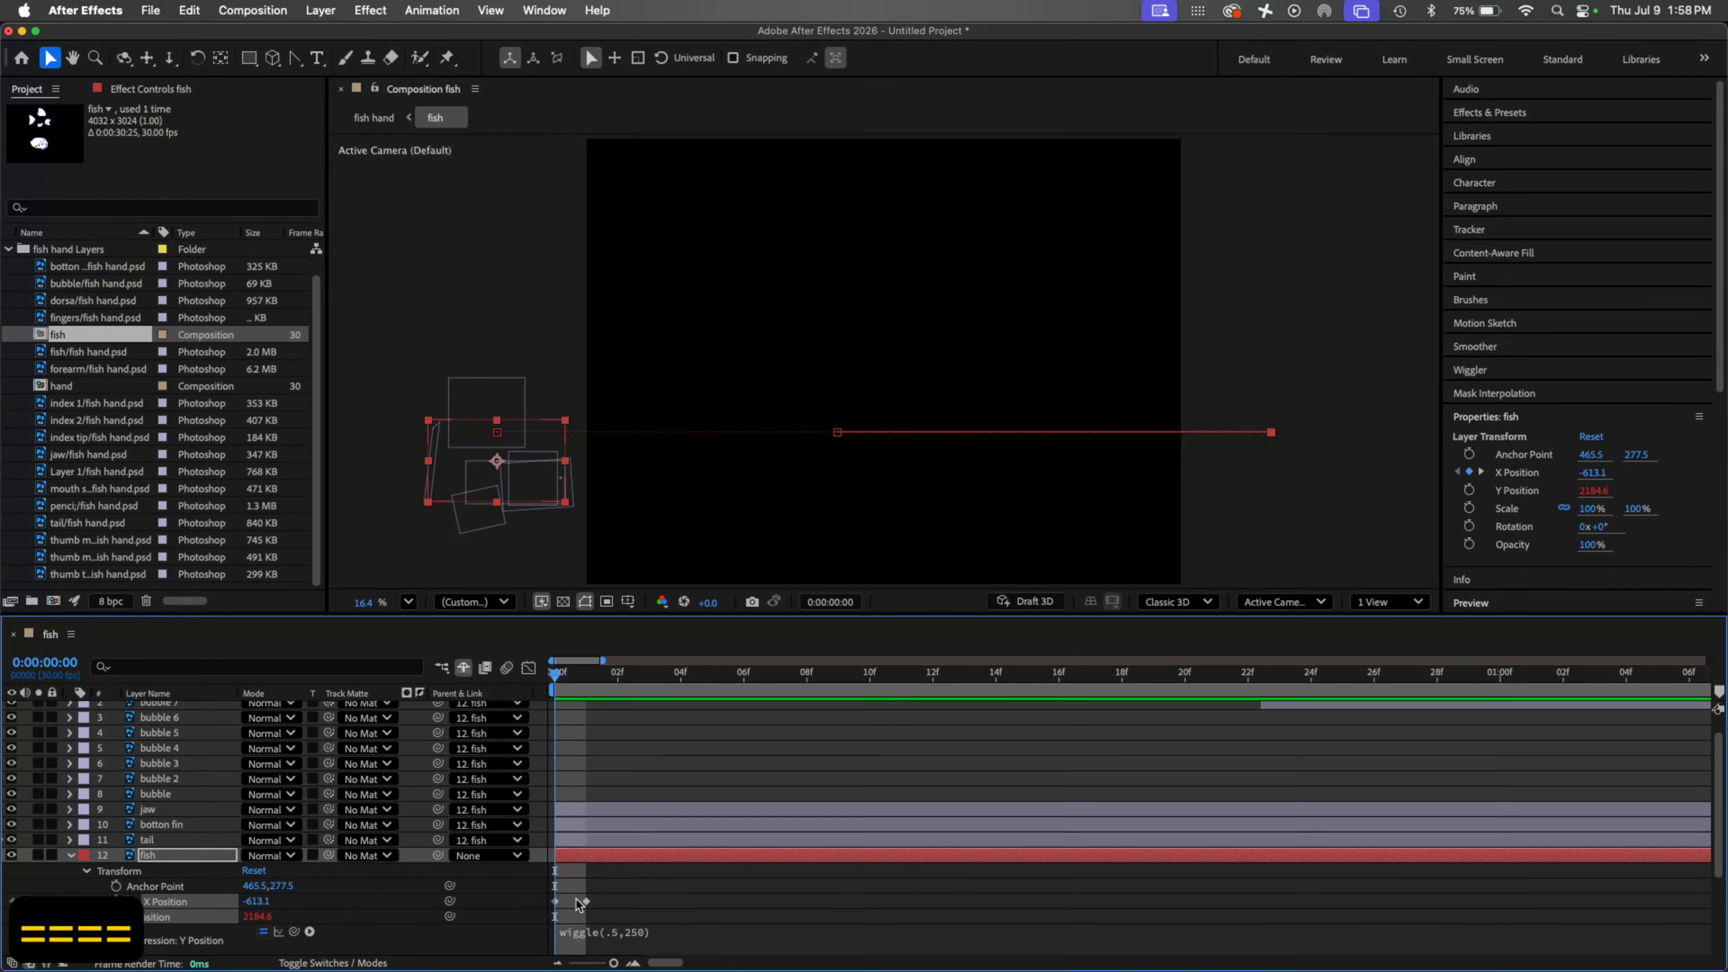
{"action": "left_click", "coordinate": [555, 902]}
{"action": "left_click", "coordinate": [586, 901]}
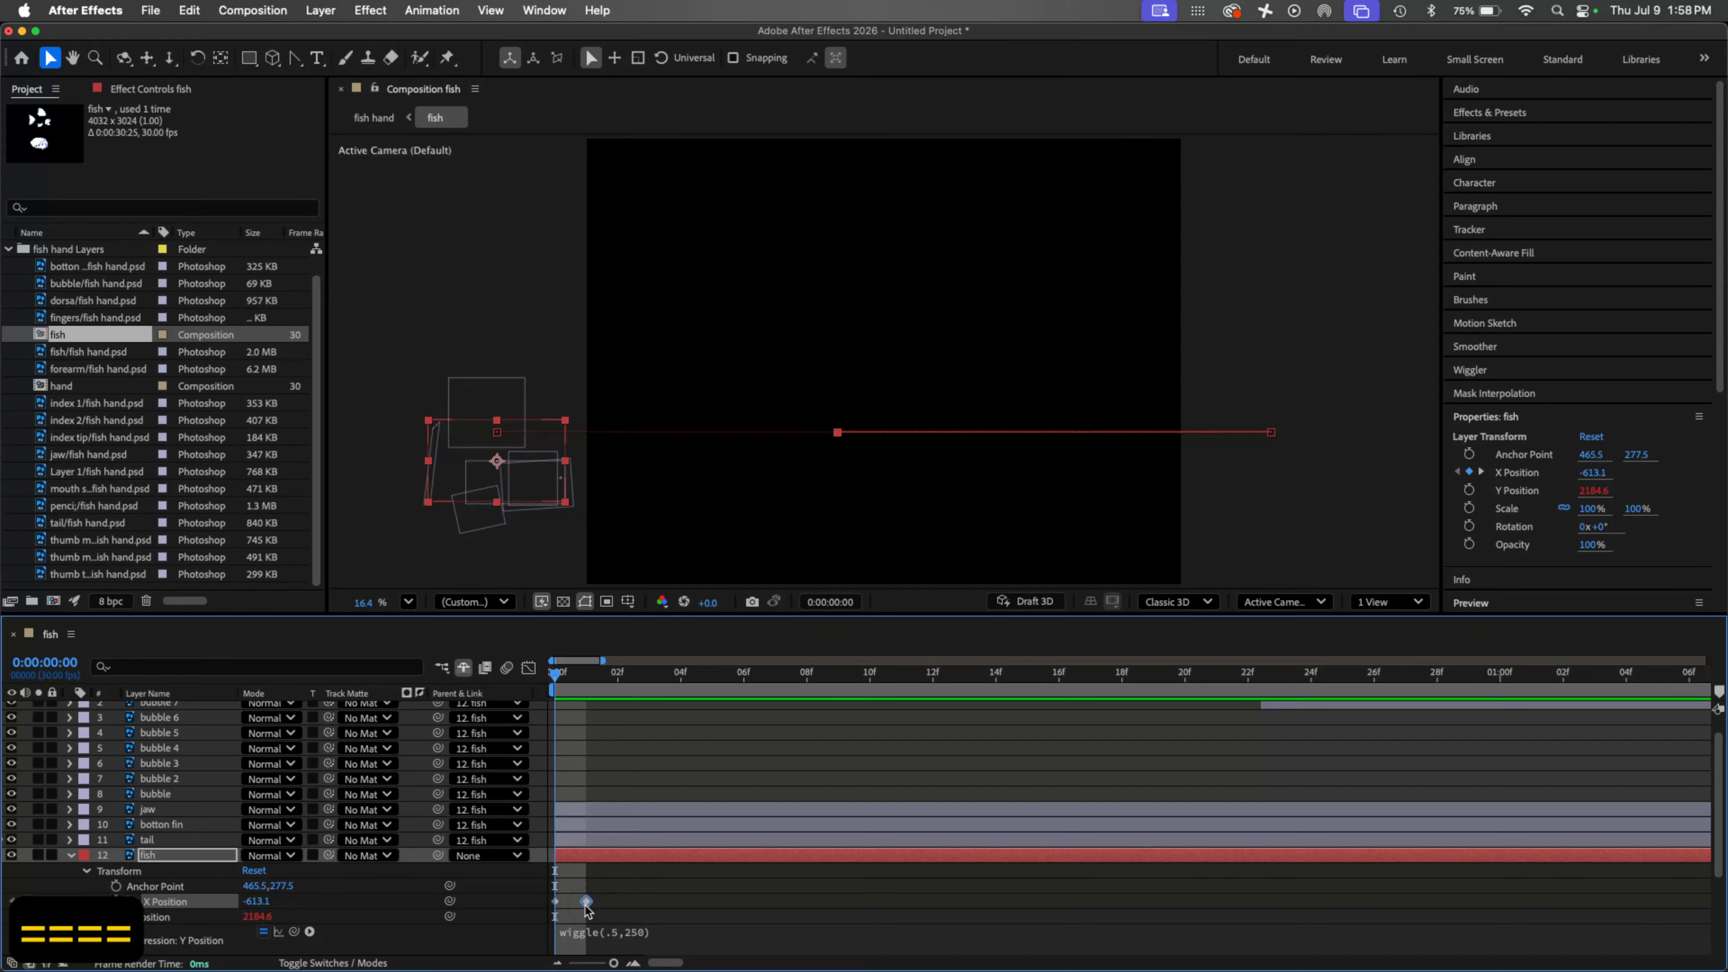
{"action": "key", "text": "BackSpace"}
{"action": "key", "text": "space"}
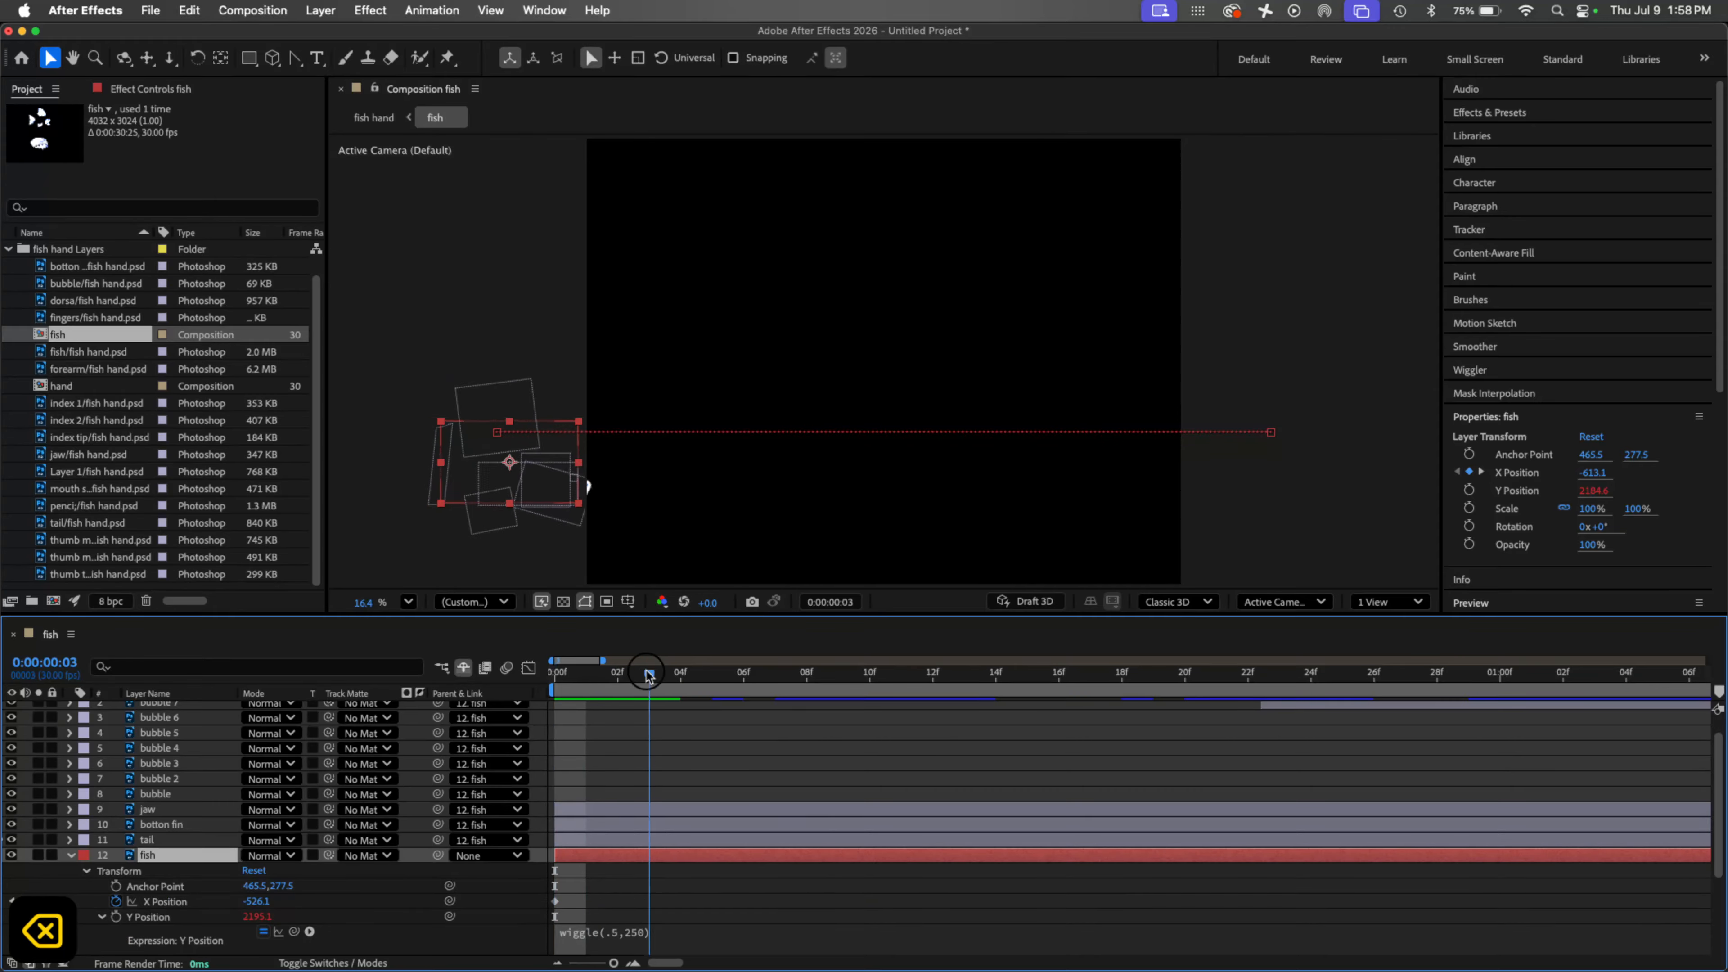
{"action": "key", "text": "space"}
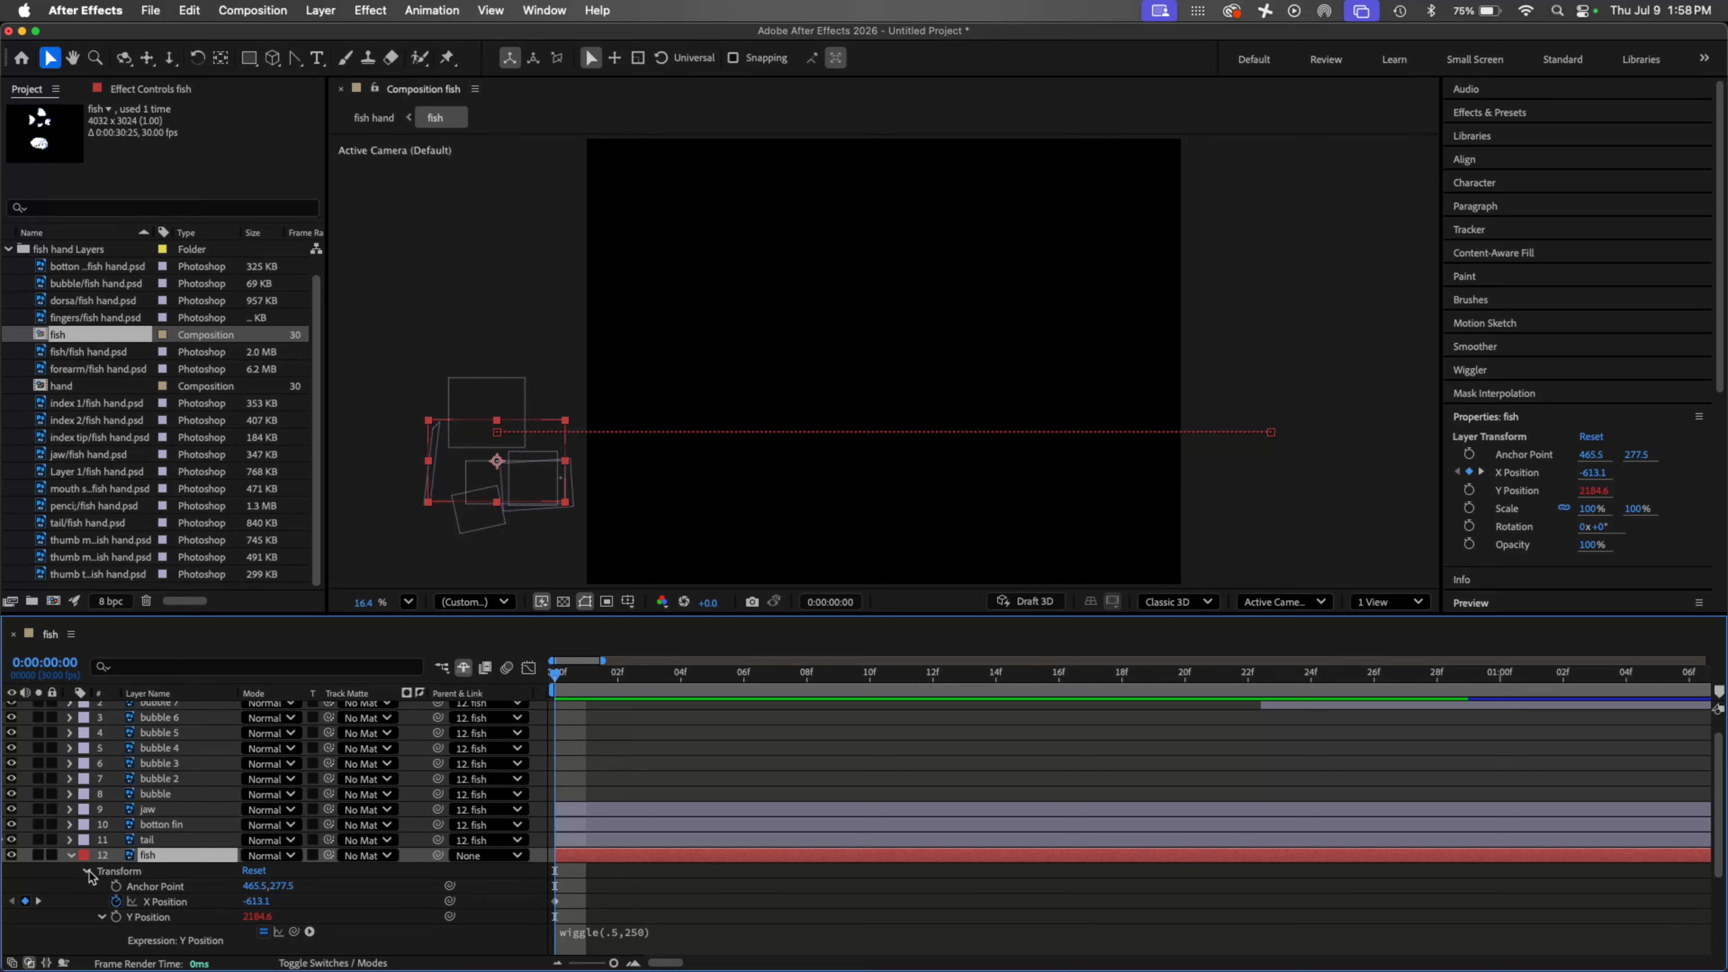
Step: Add the expression wiggle(3,20) to the fish layer's Rotation and preview the swim from the first frame
{"action": "left_click", "coordinate": [103, 918]}
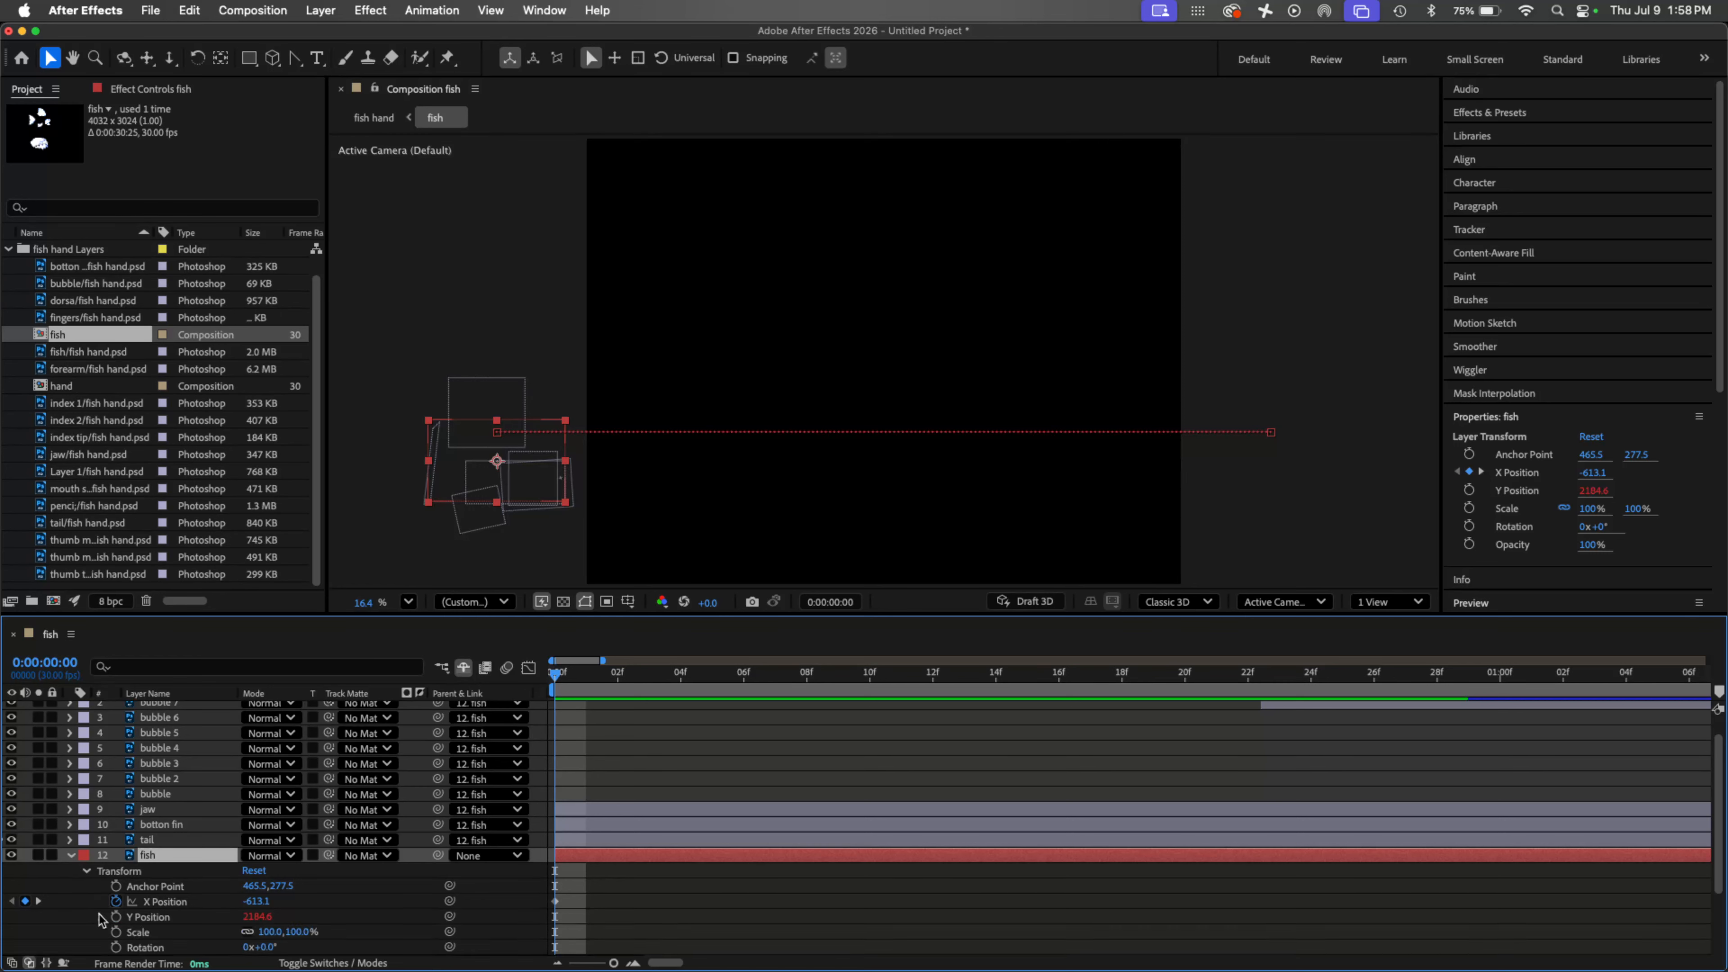
{"action": "left_click", "coordinate": [117, 947], "text": "alt"}
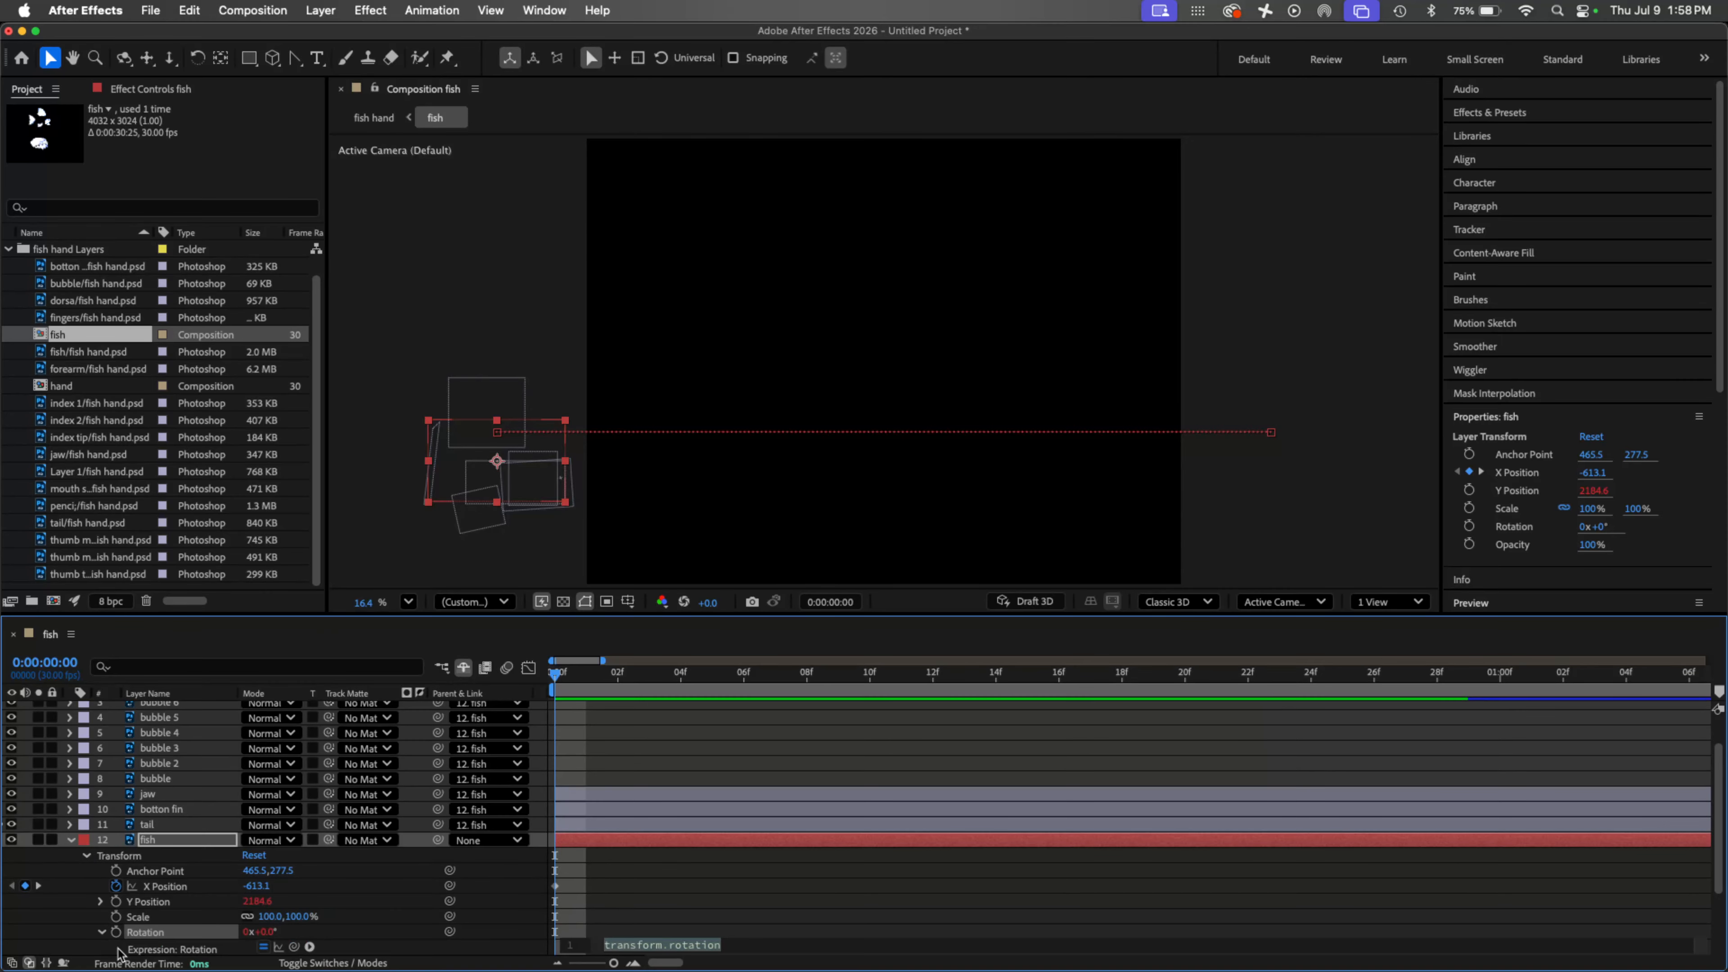
{"action": "type", "text": "wigg"}
{"action": "key", "text": "Return"}
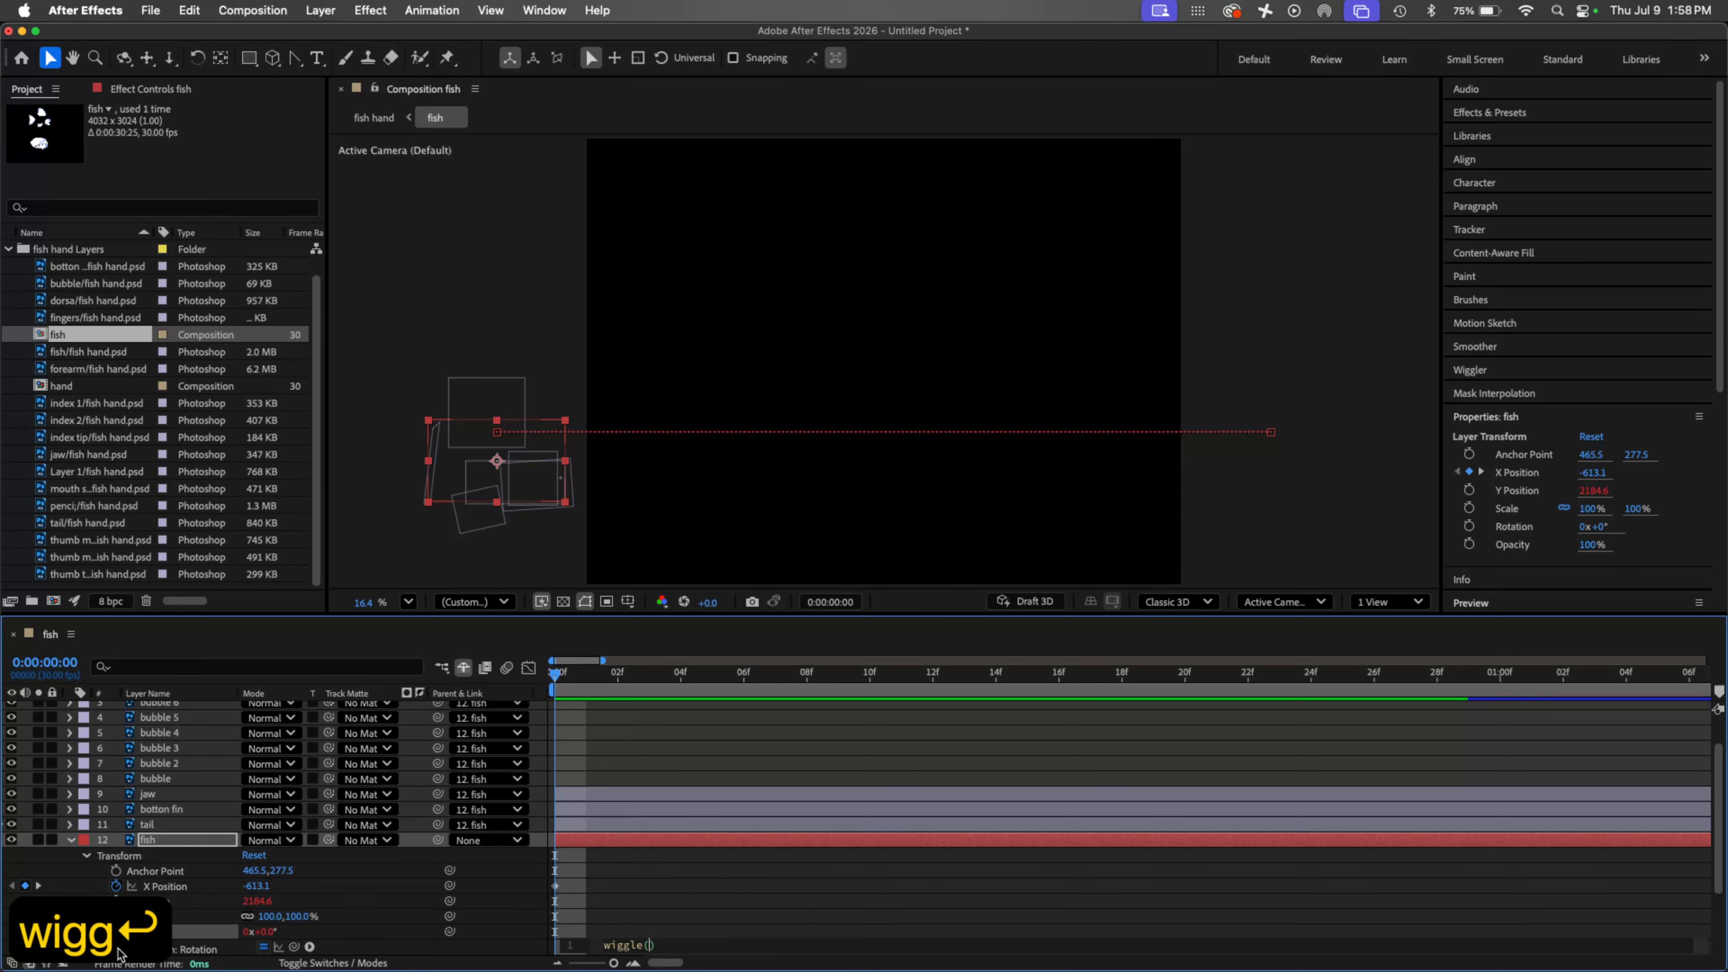
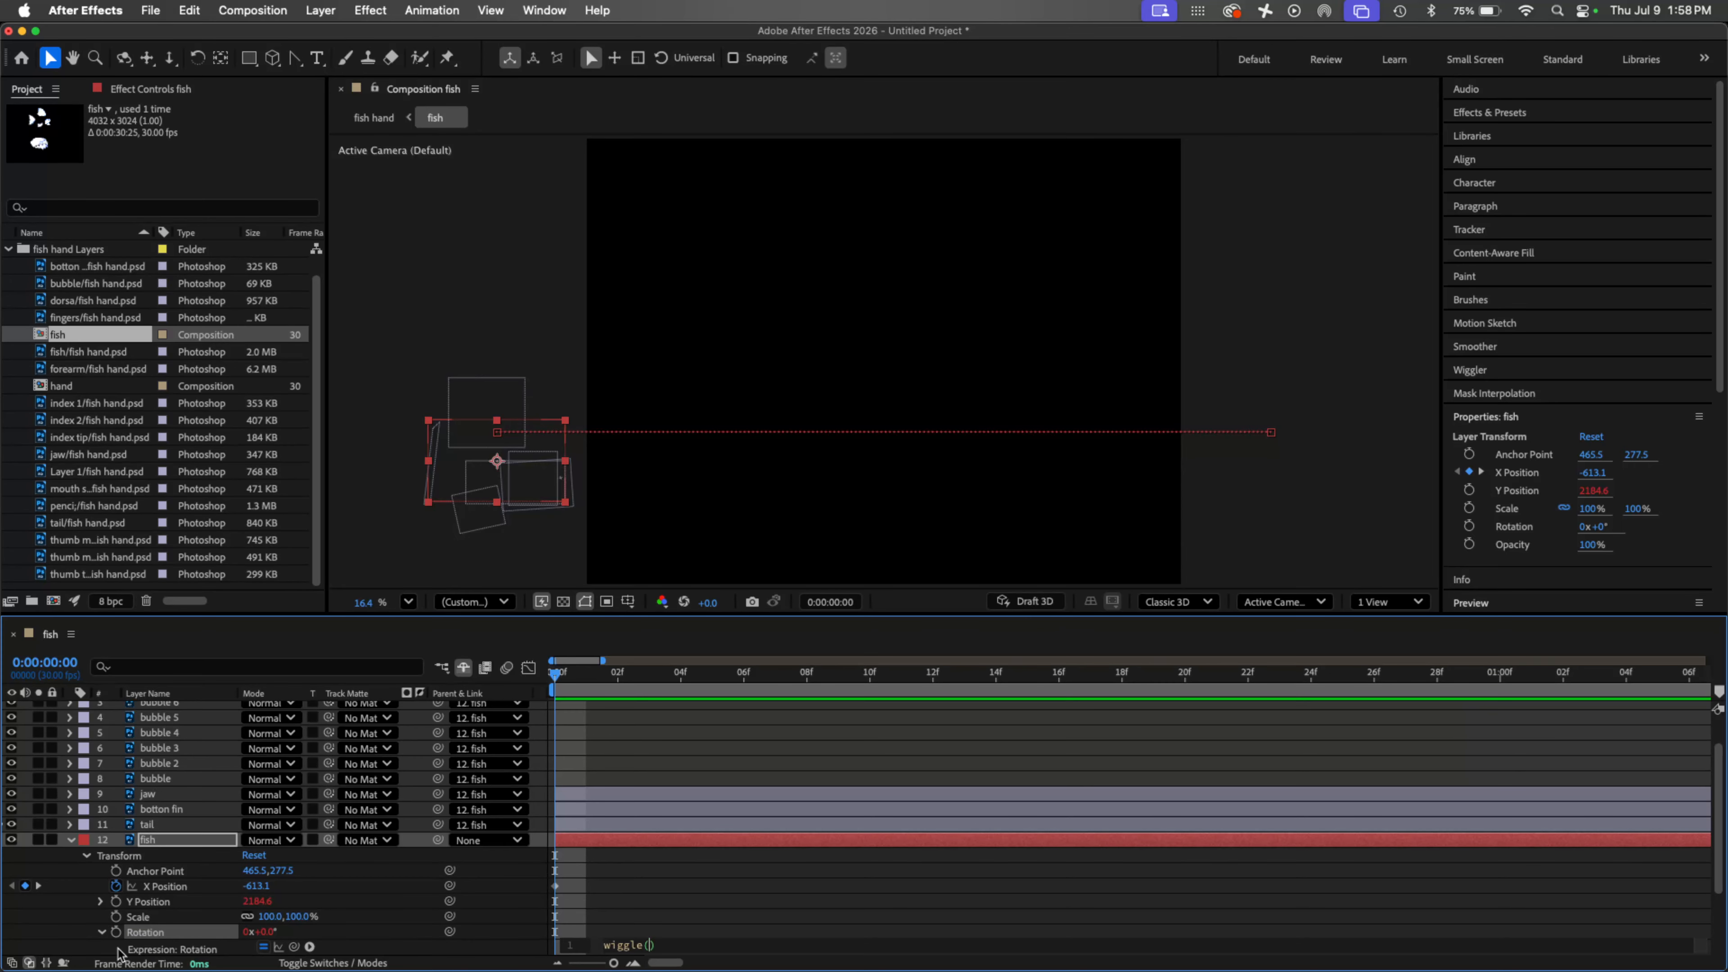
{"action": "type", "text": "3,"}
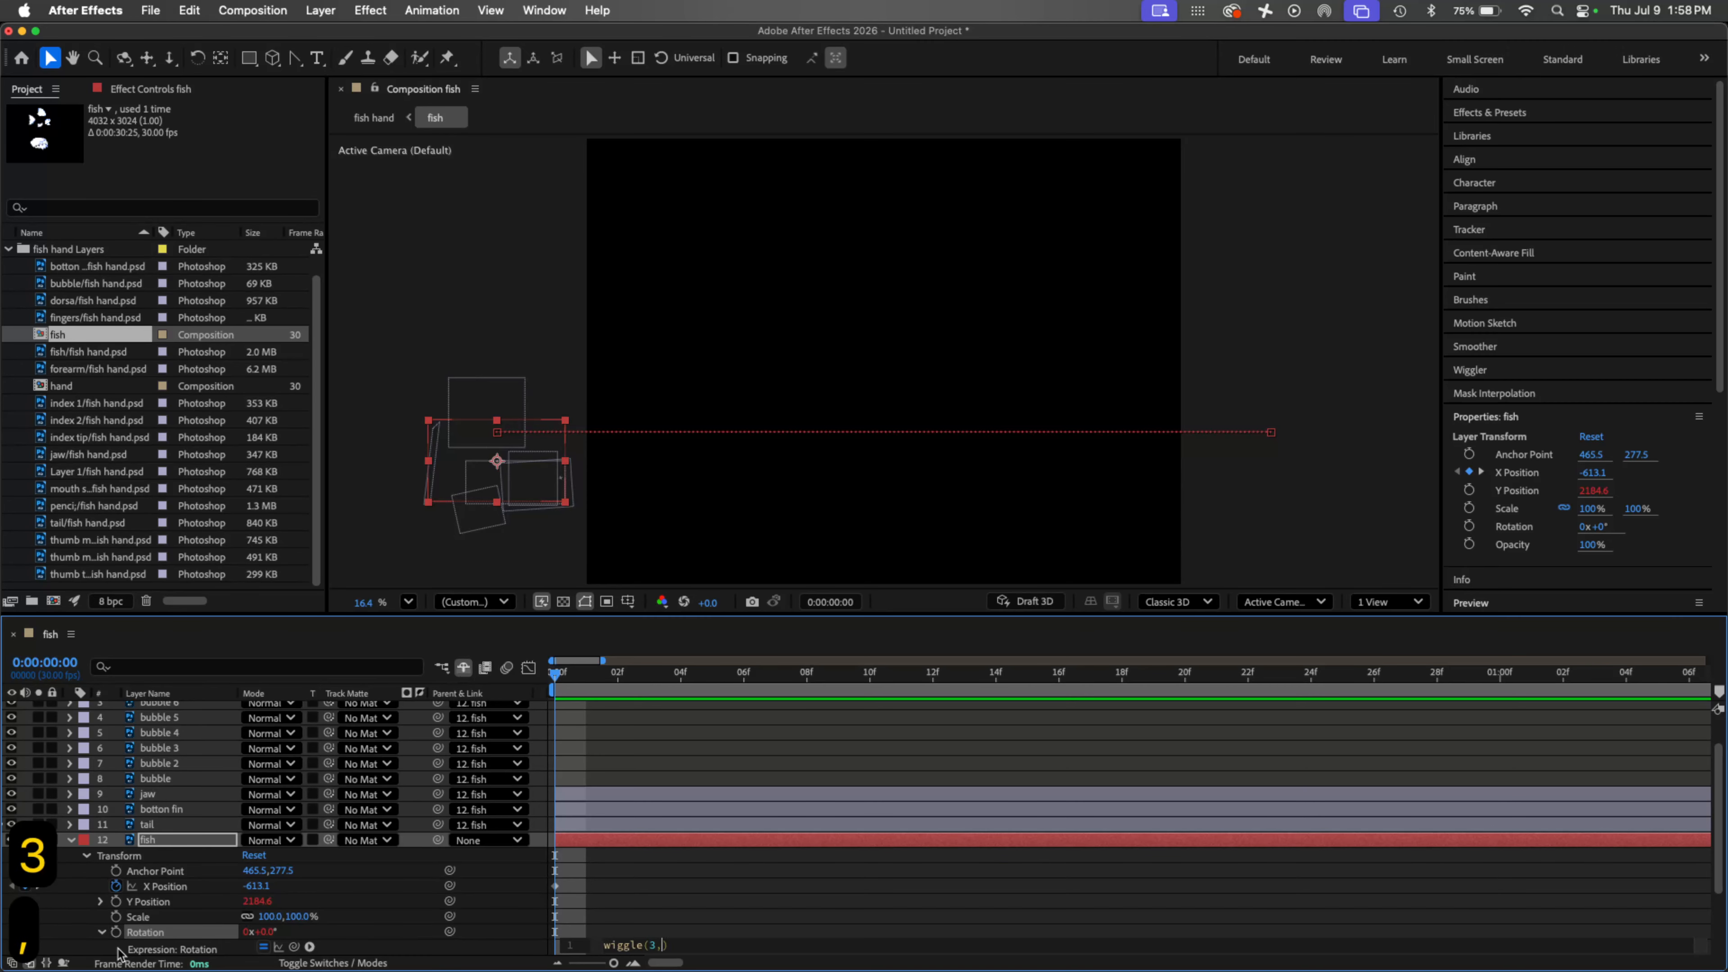
{"action": "type", "text": "20"}
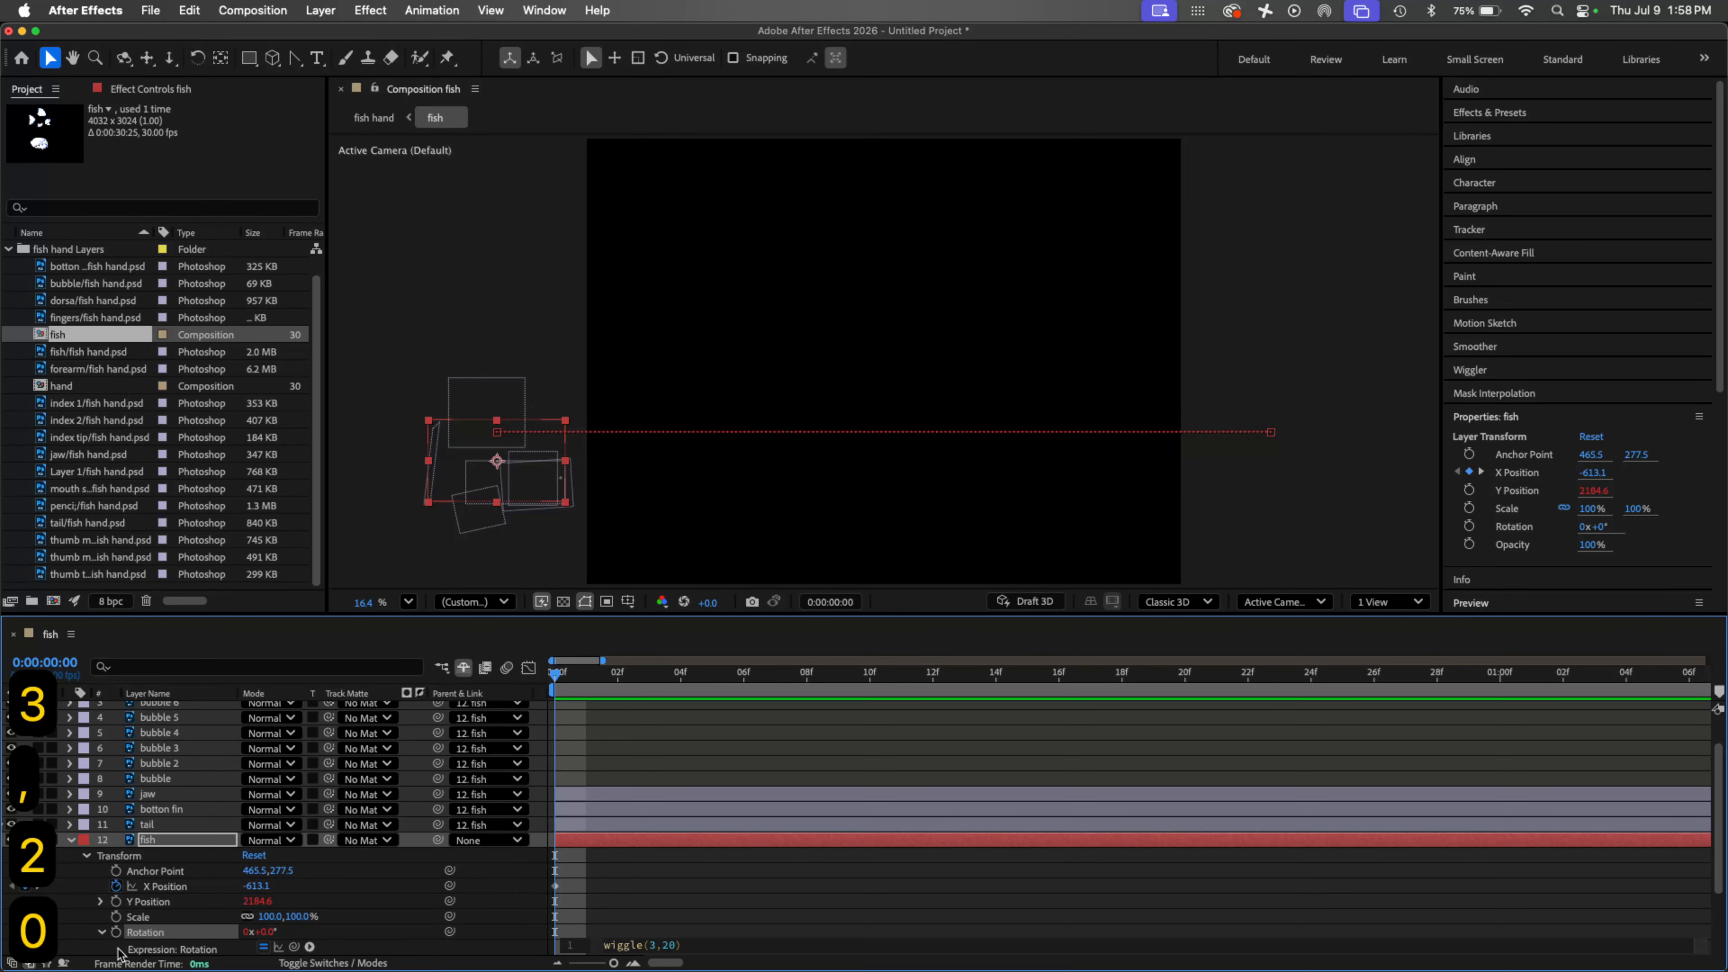
{"action": "left_click", "coordinate": [656, 890]}
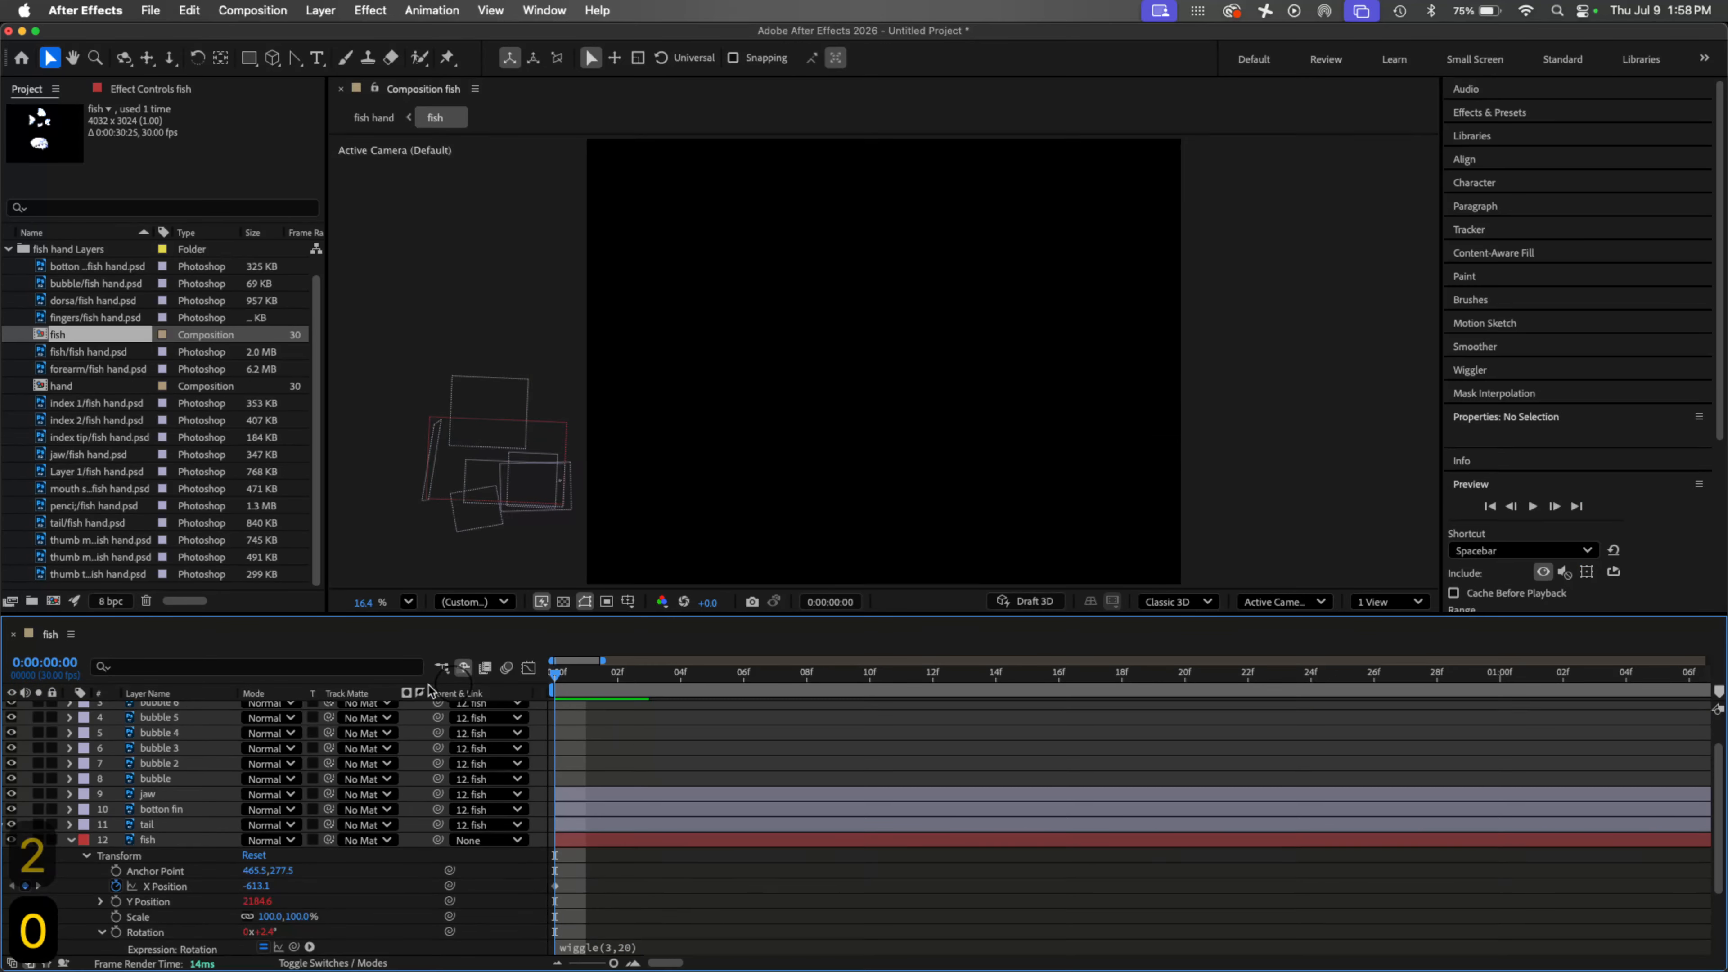
{"action": "key", "text": "space"}
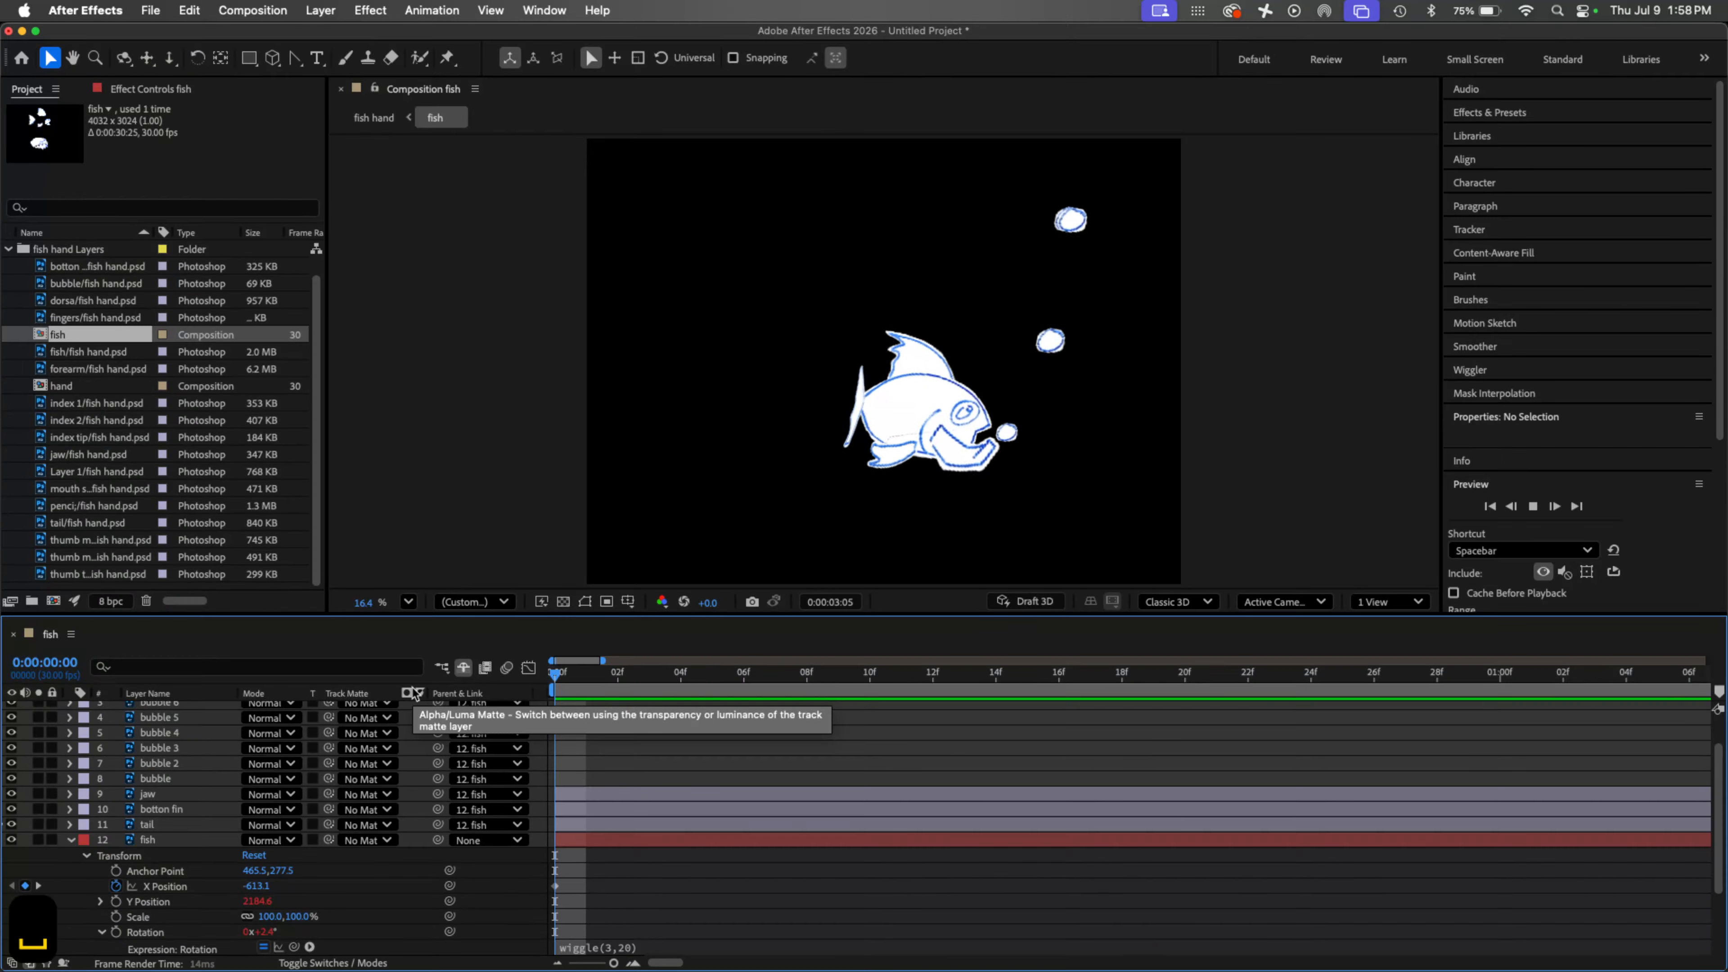
{"action": "key", "text": "space"}
Step: Change the fish layer's Rotation expression to wiggle(3,5) and play the animation from 0:00:01:12
{"action": "left_click", "coordinate": [623, 948]}
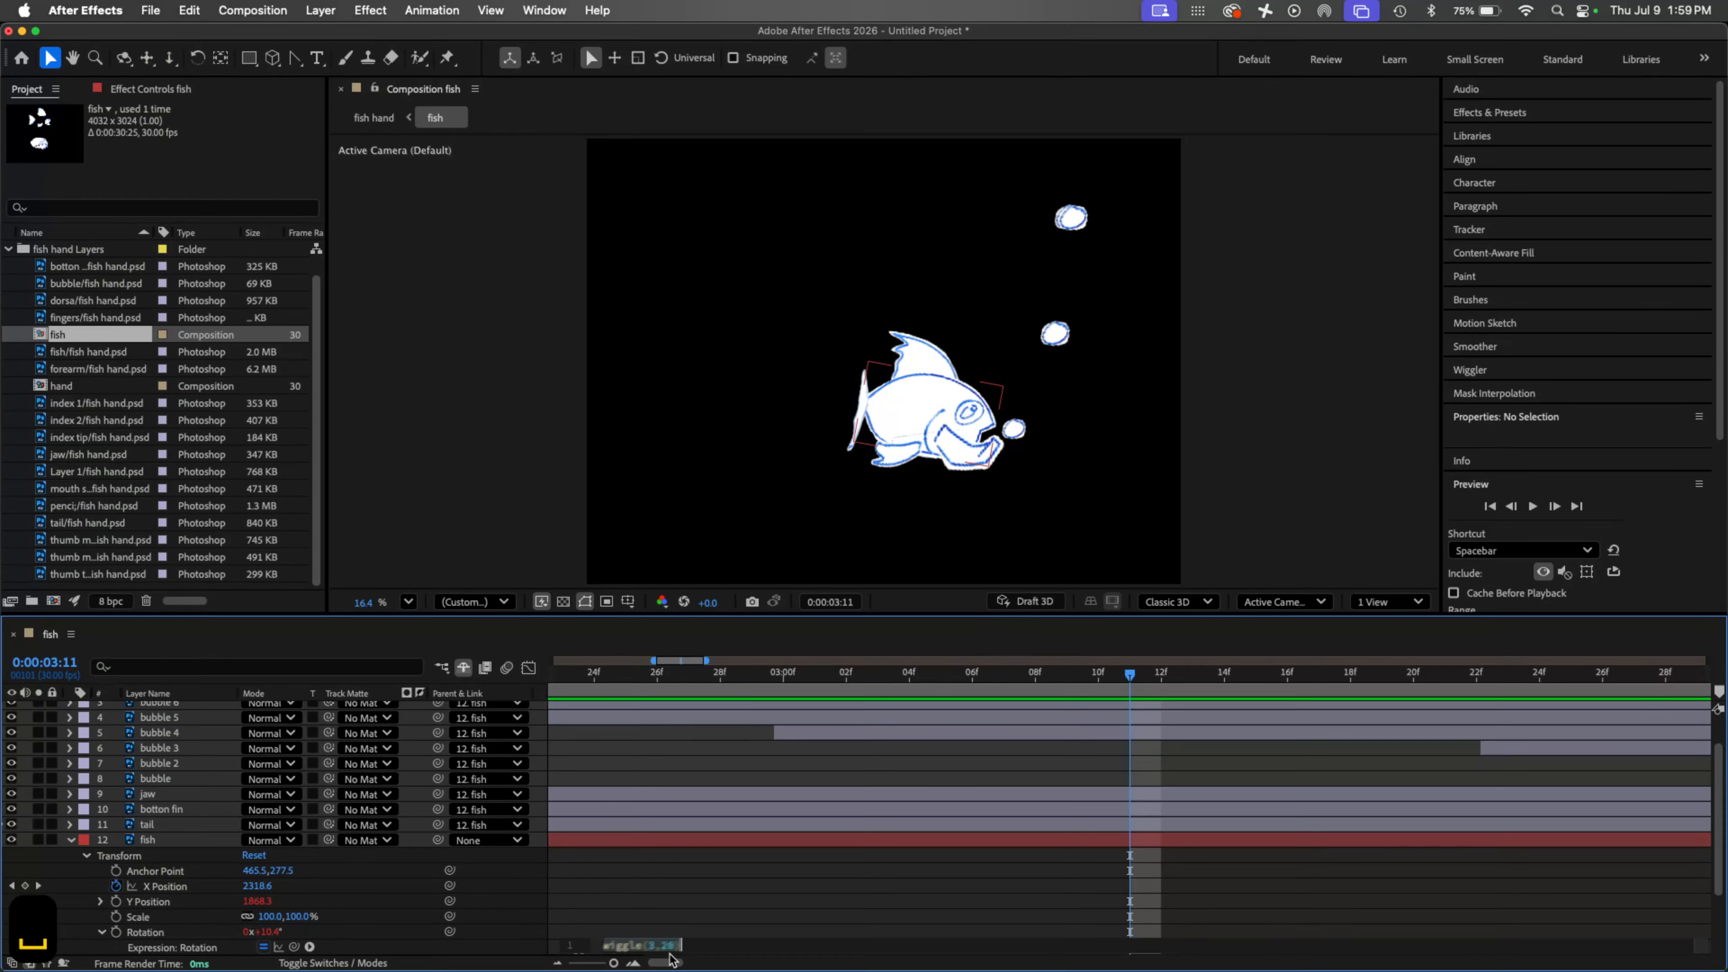
{"action": "key", "text": "Left"}
{"action": "key", "text": "BackSpace"}
{"action": "key", "text": "BackSpace"}
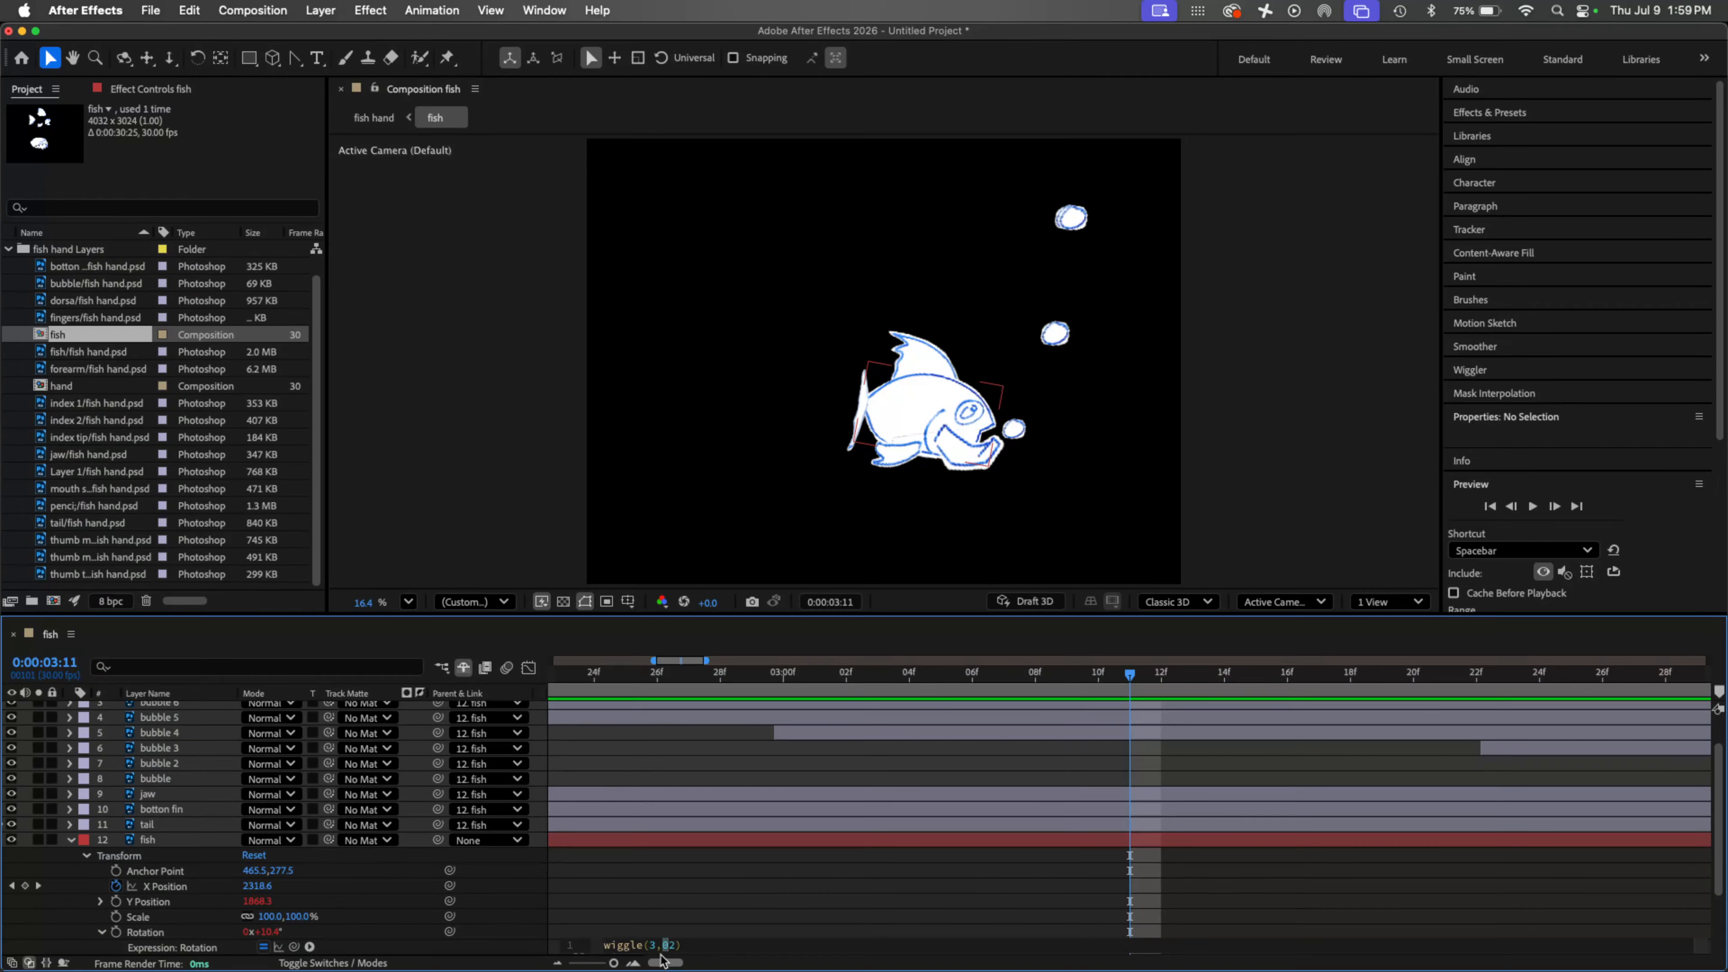
{"action": "key", "text": "Right"}
{"action": "key", "text": "Right"}
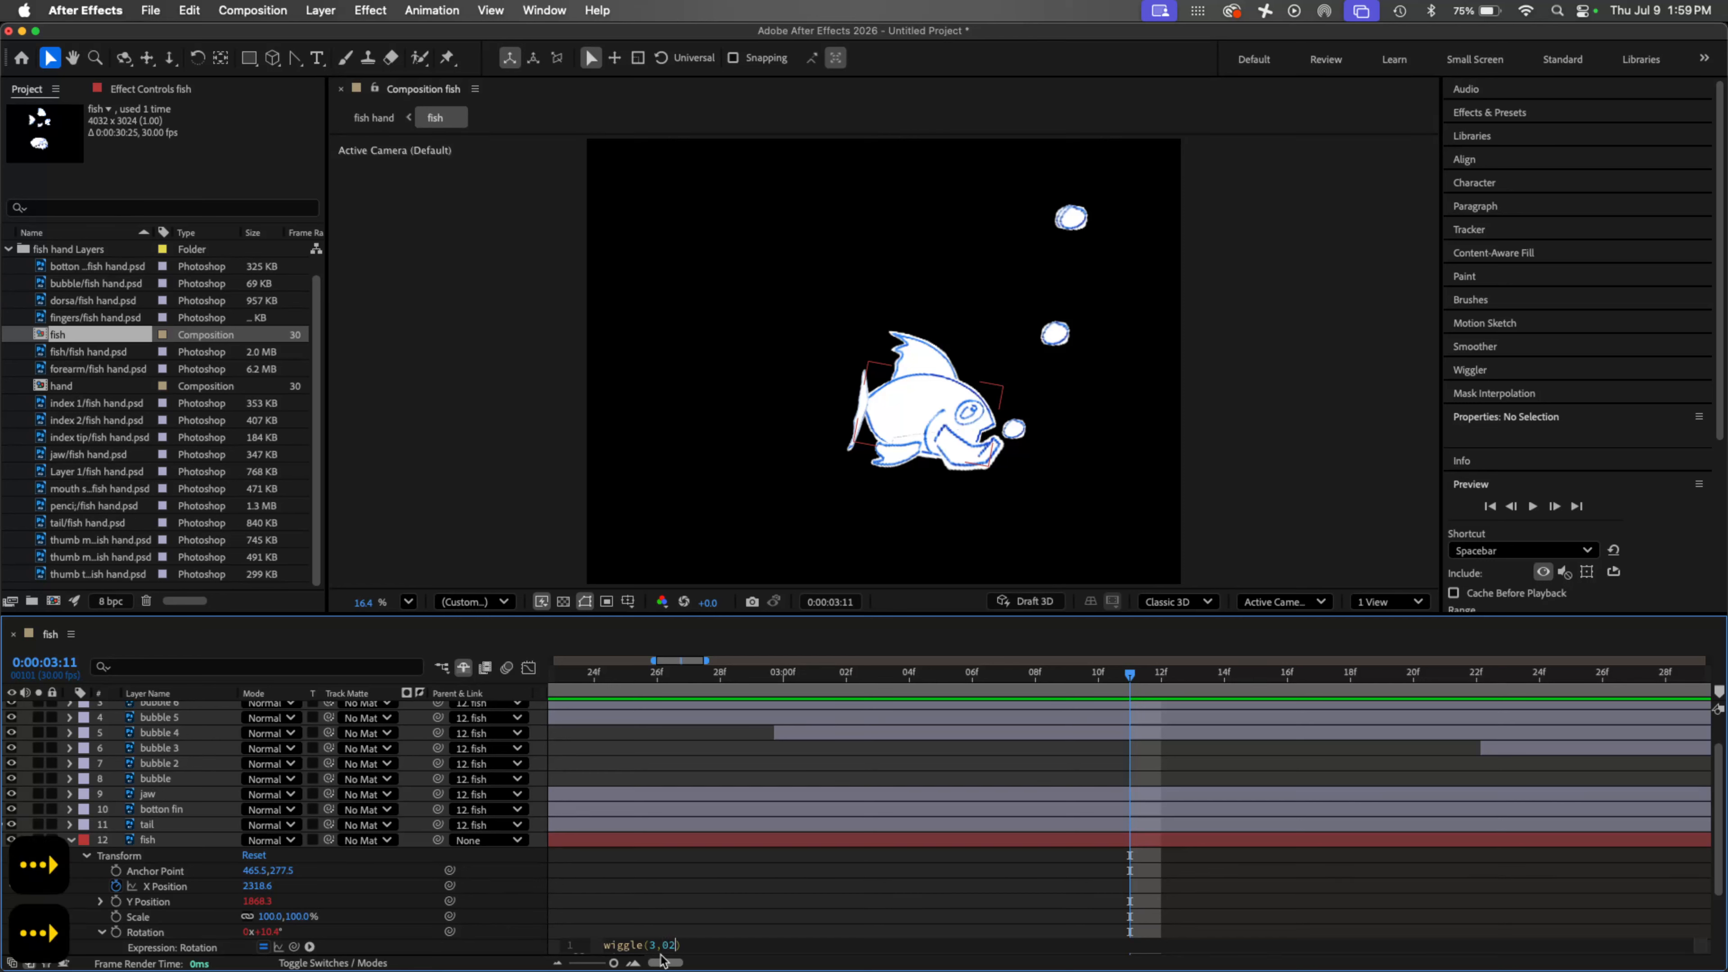
{"action": "key", "text": "shift+Left"}
{"action": "key", "text": "shift+Left"}
{"action": "type", "text": "5"}
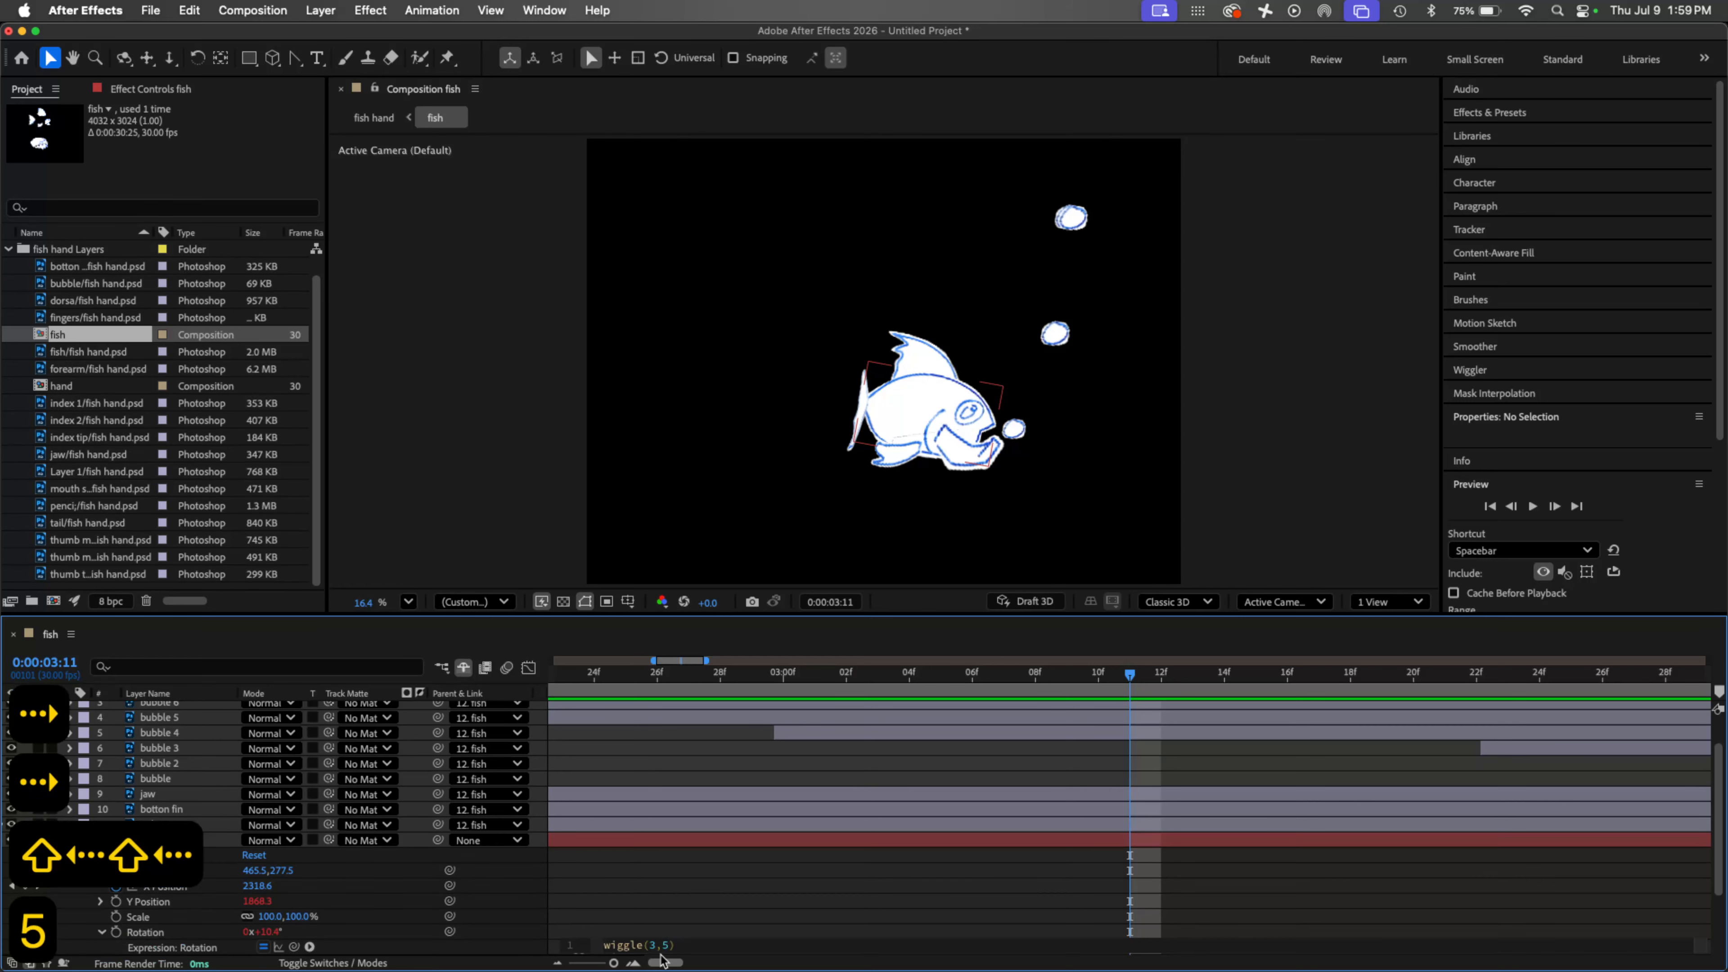
{"action": "left_click_drag", "start_coordinate": [627, 675], "coordinate": [303, 694]}
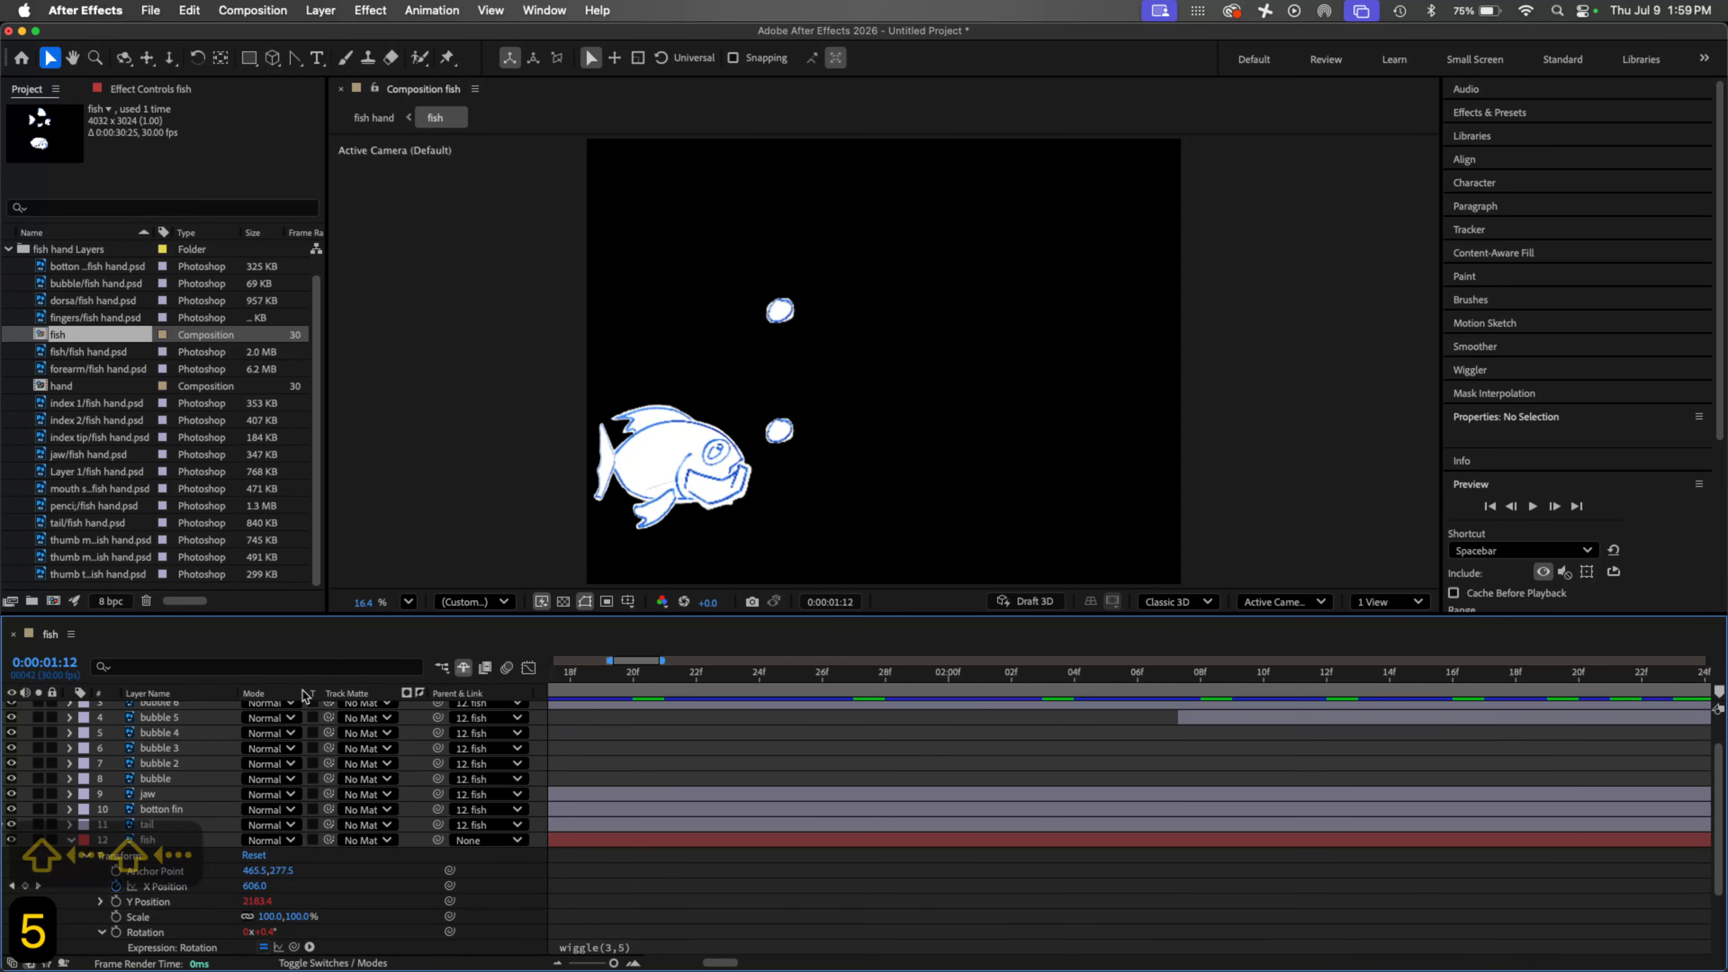
{"action": "key", "text": "space"}
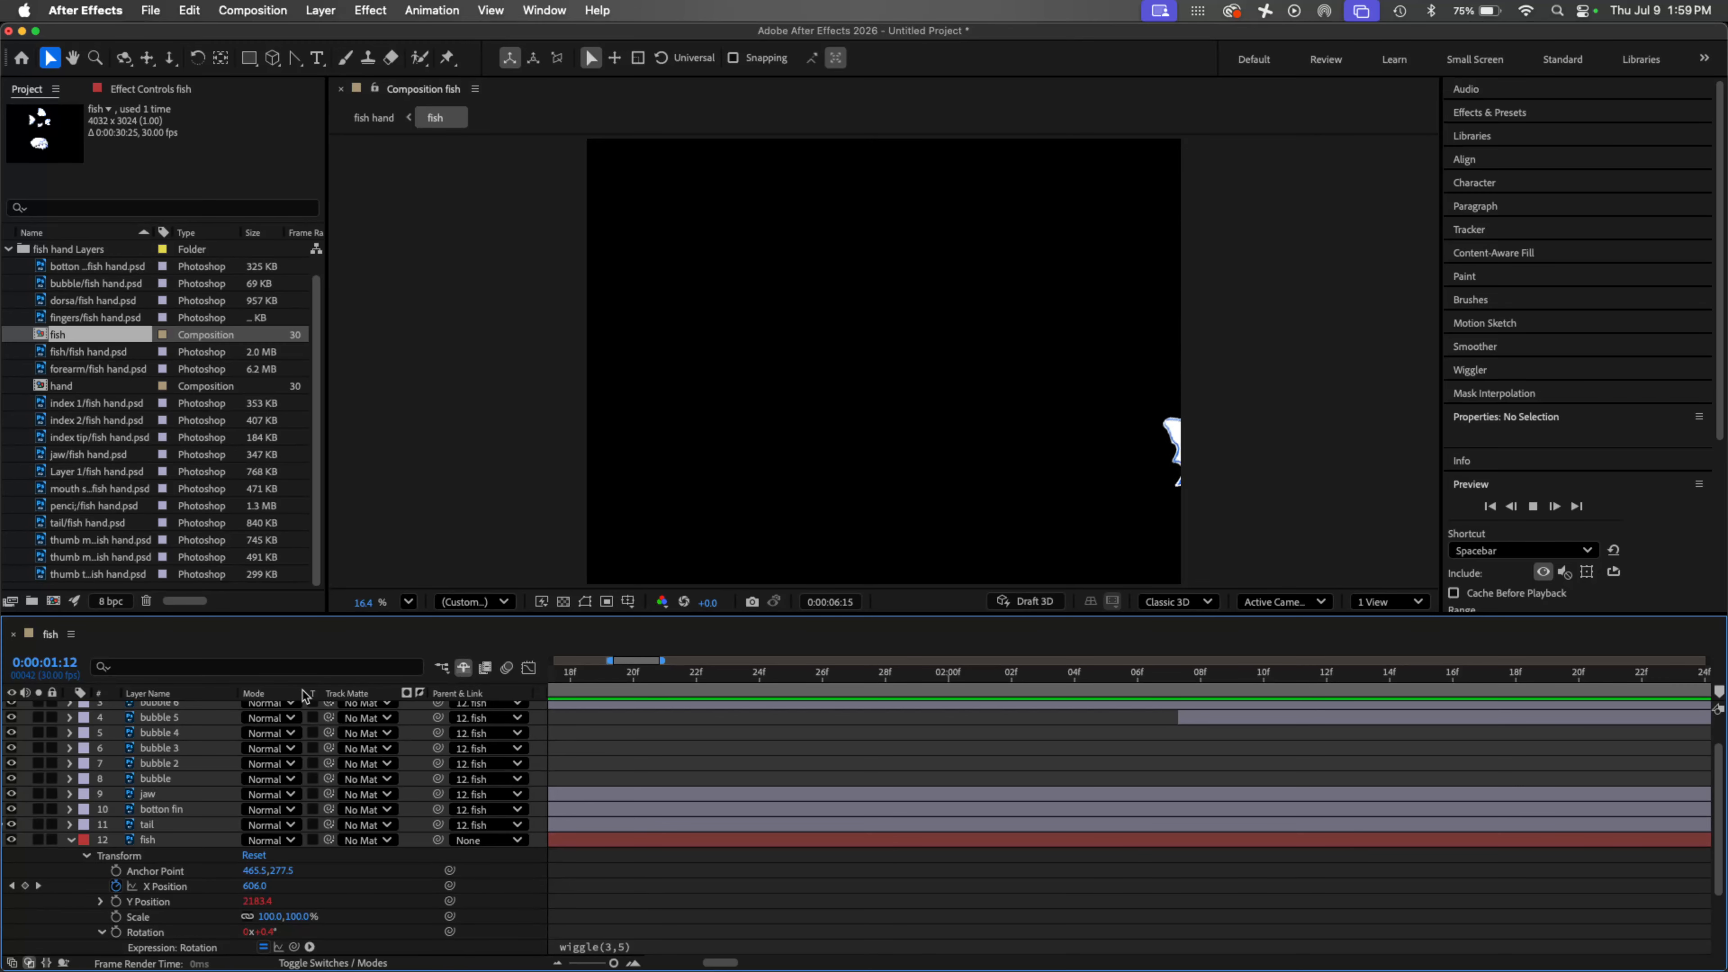
{"action": "key", "text": "space"}
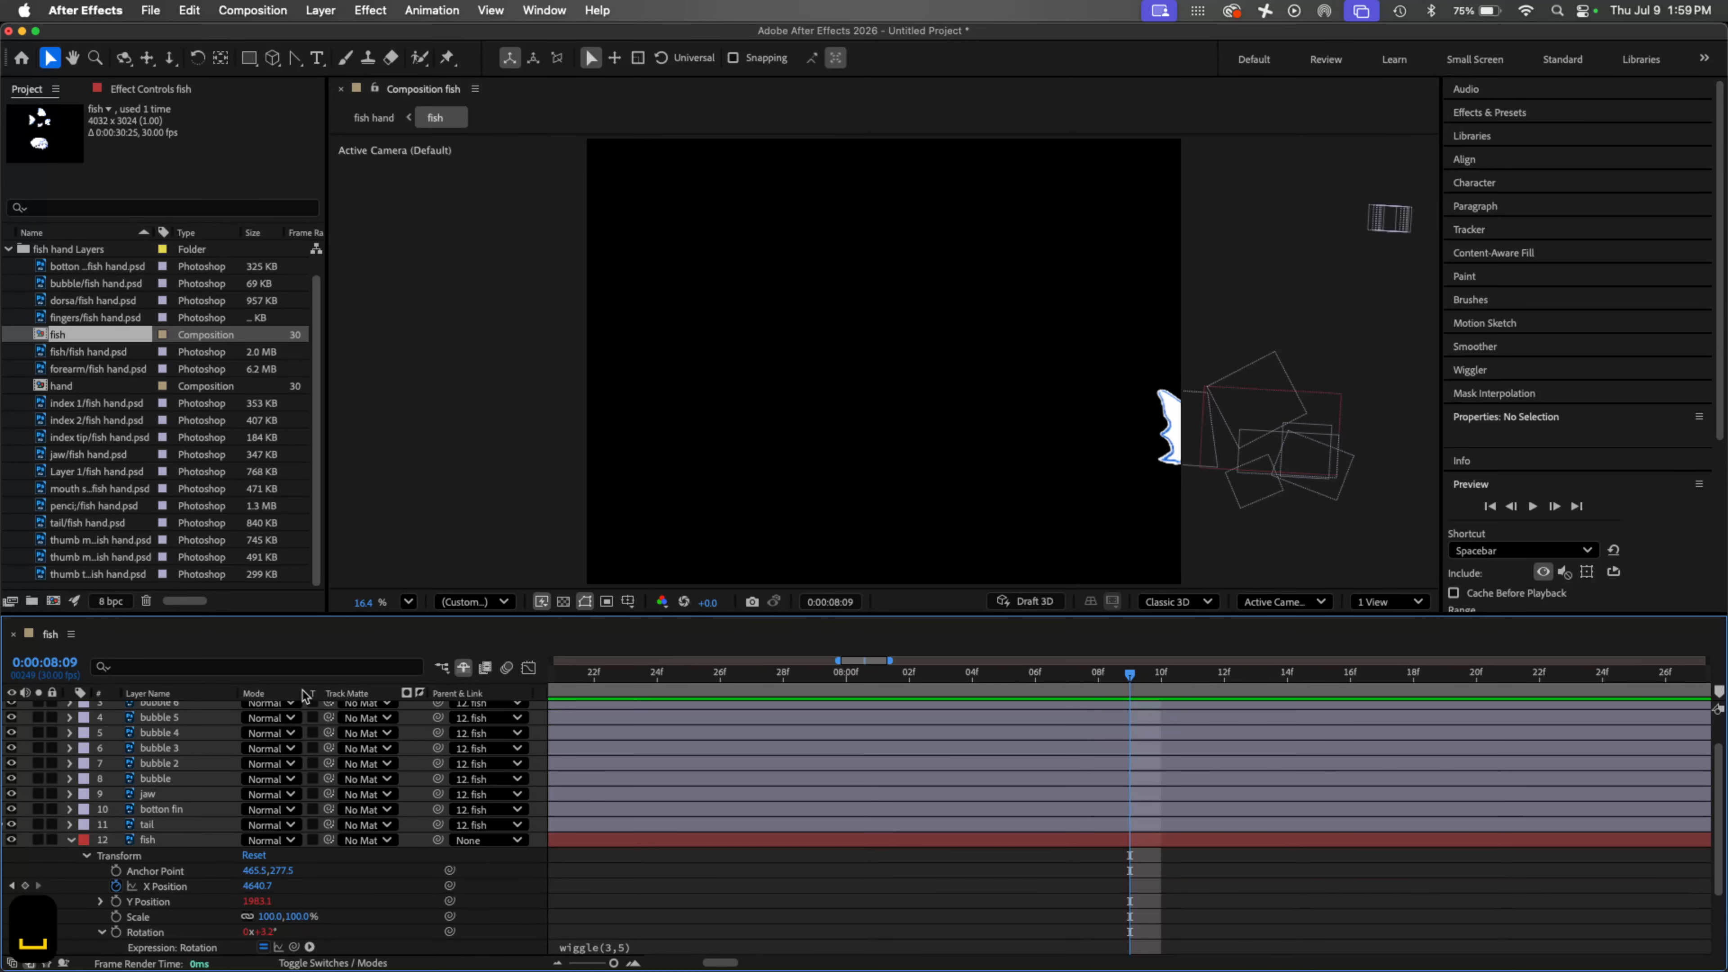
Step: Create a 1920 x 1080 composition named main and add the fish composition to it as a layer
{"action": "key", "text": "minus"}
{"action": "key", "text": "minus"}
{"action": "key", "text": "minus"}
{"action": "key", "text": "minus"}
{"action": "left_click_drag", "start_coordinate": [1037, 681], "coordinate": [554, 673]}
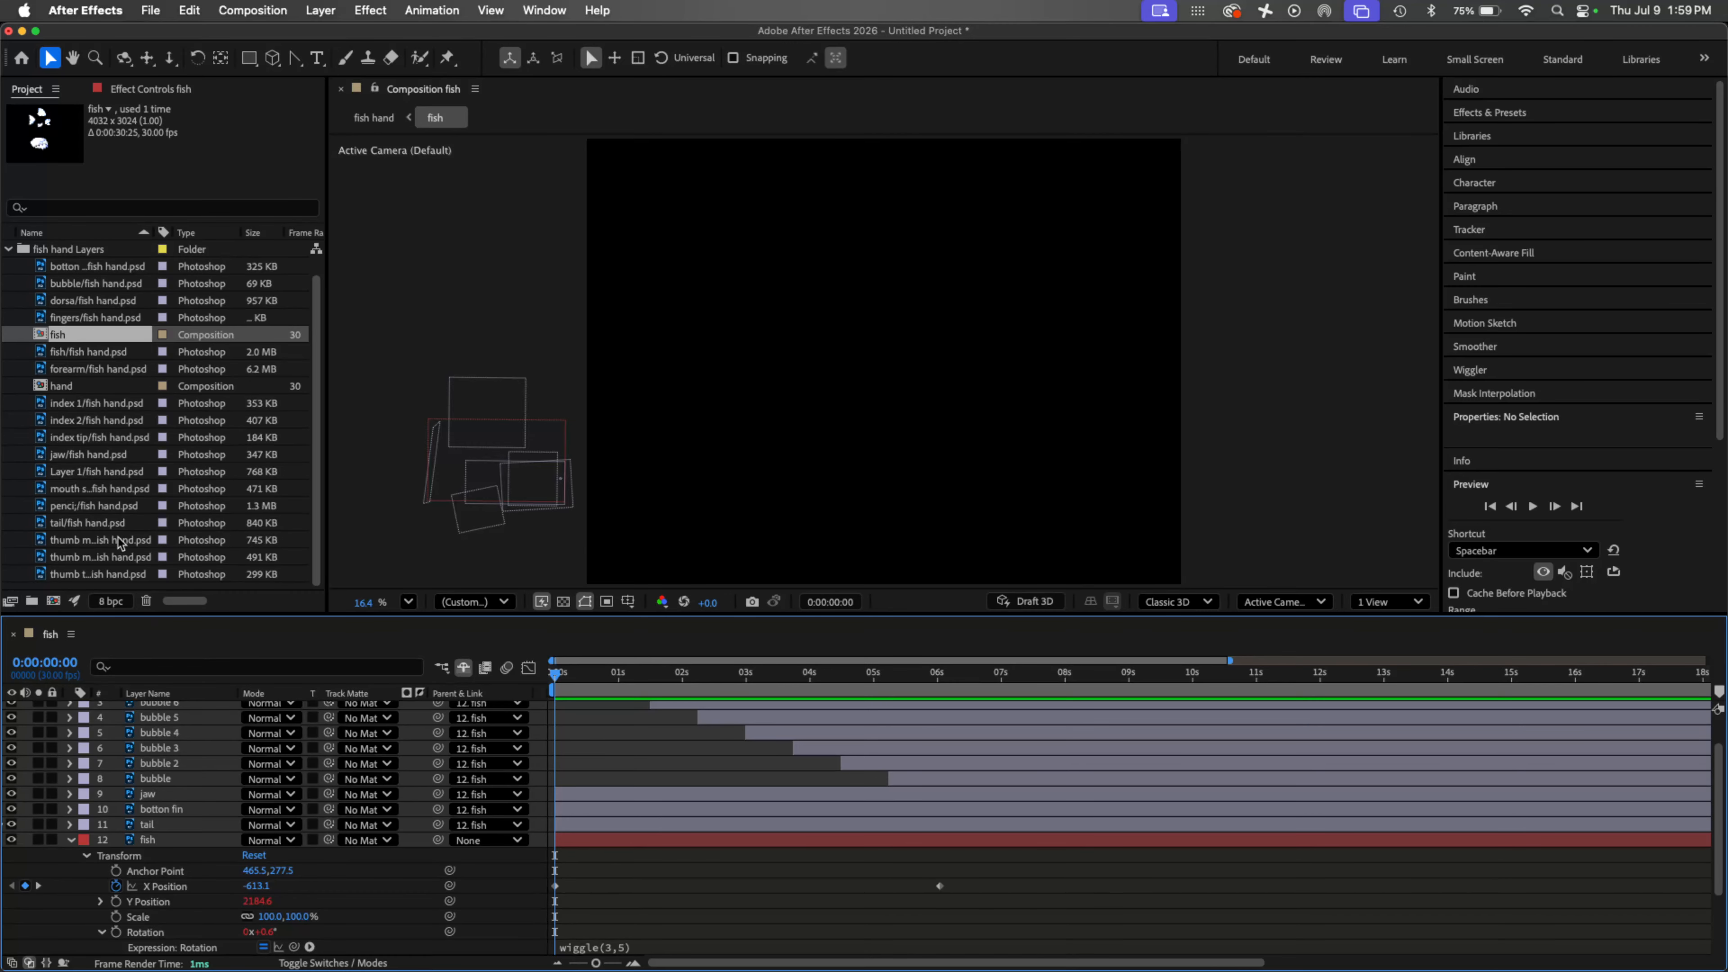
{"action": "left_click", "coordinate": [53, 601]}
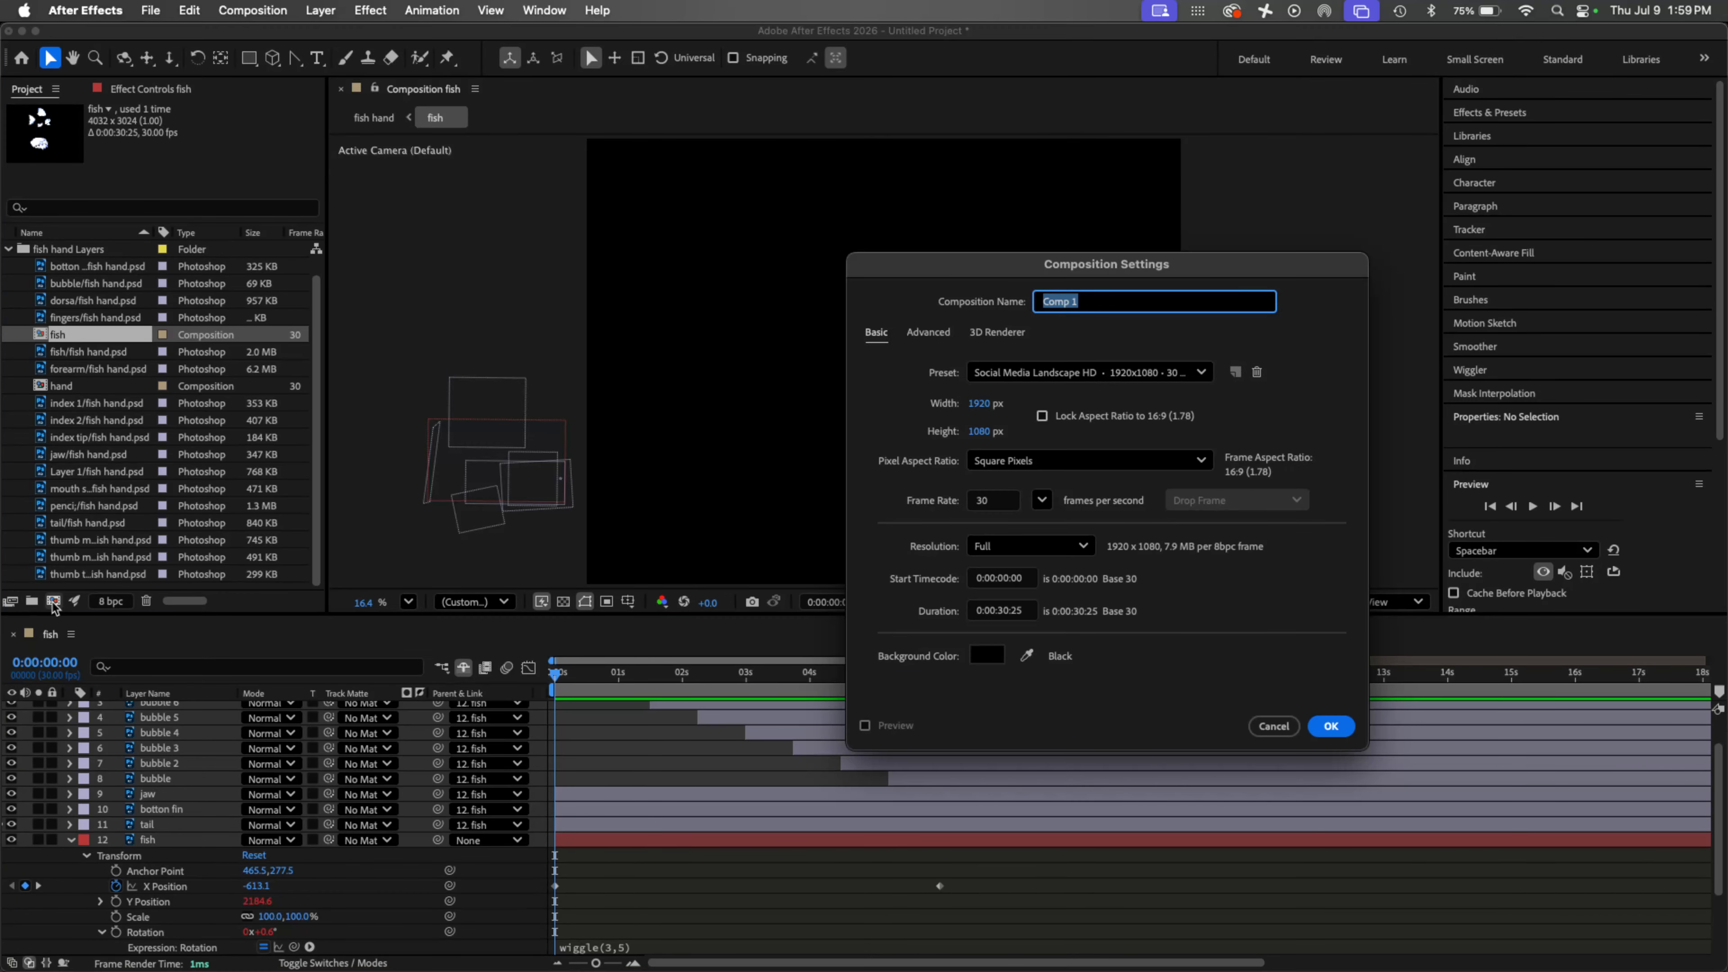
{"action": "type", "text": "main"}
{"action": "key", "text": "Return"}
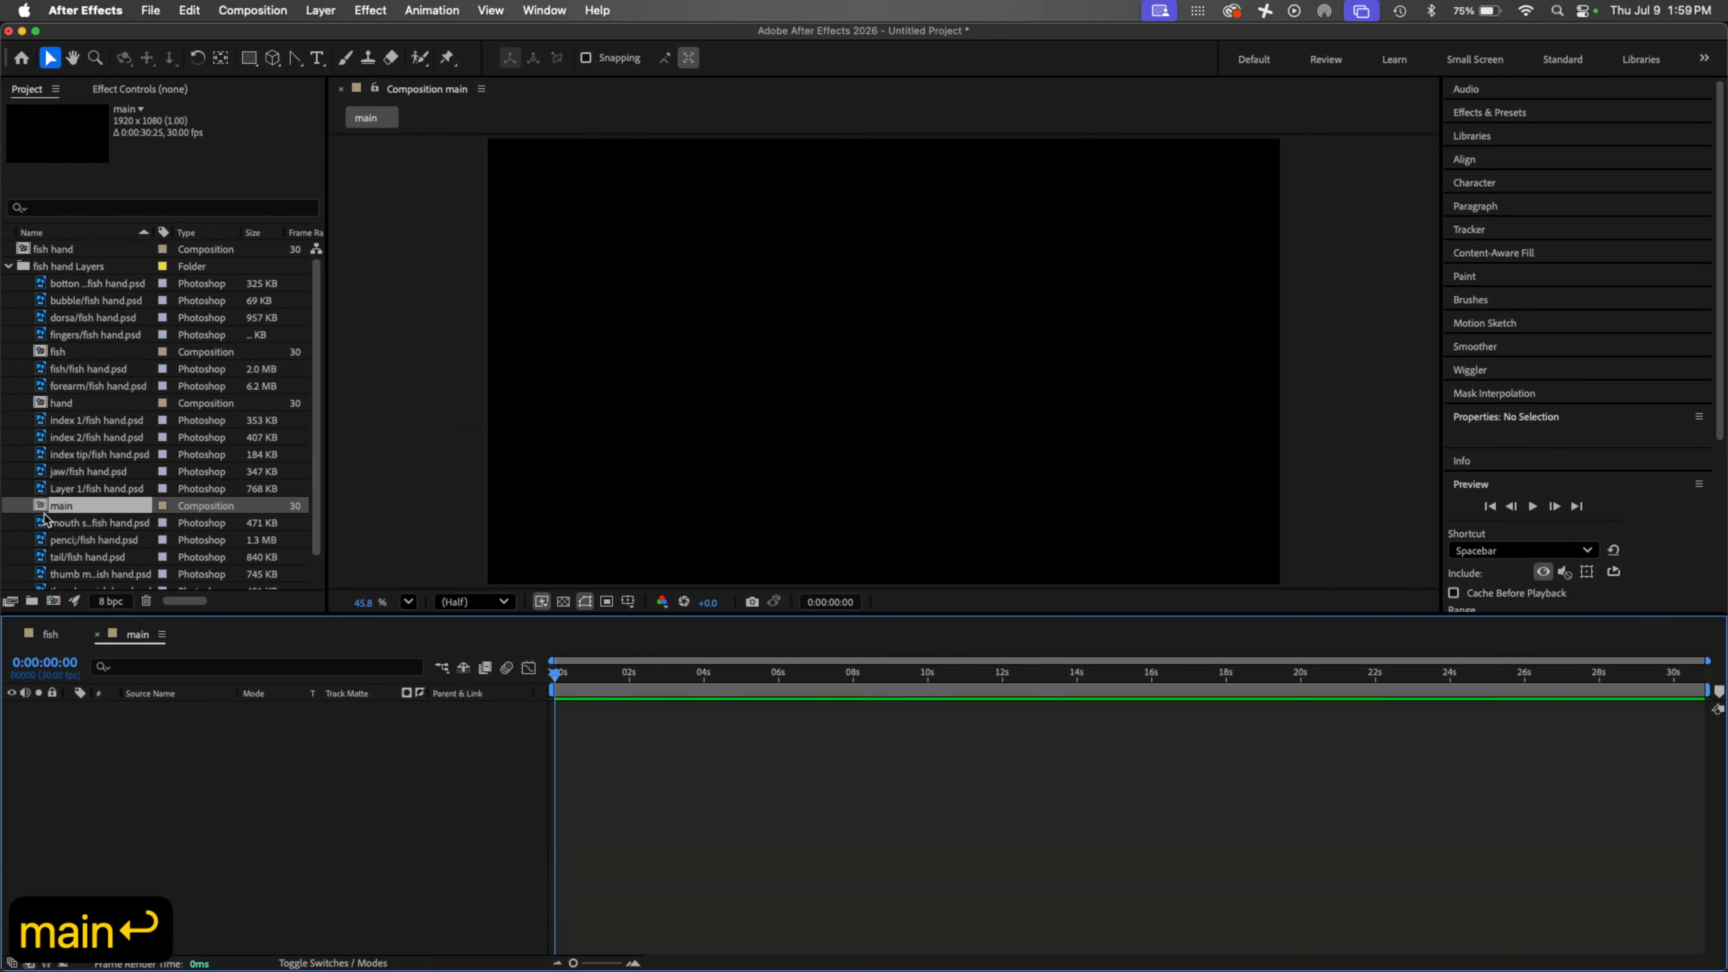
{"action": "left_click_drag", "start_coordinate": [46, 353], "coordinate": [77, 740]}
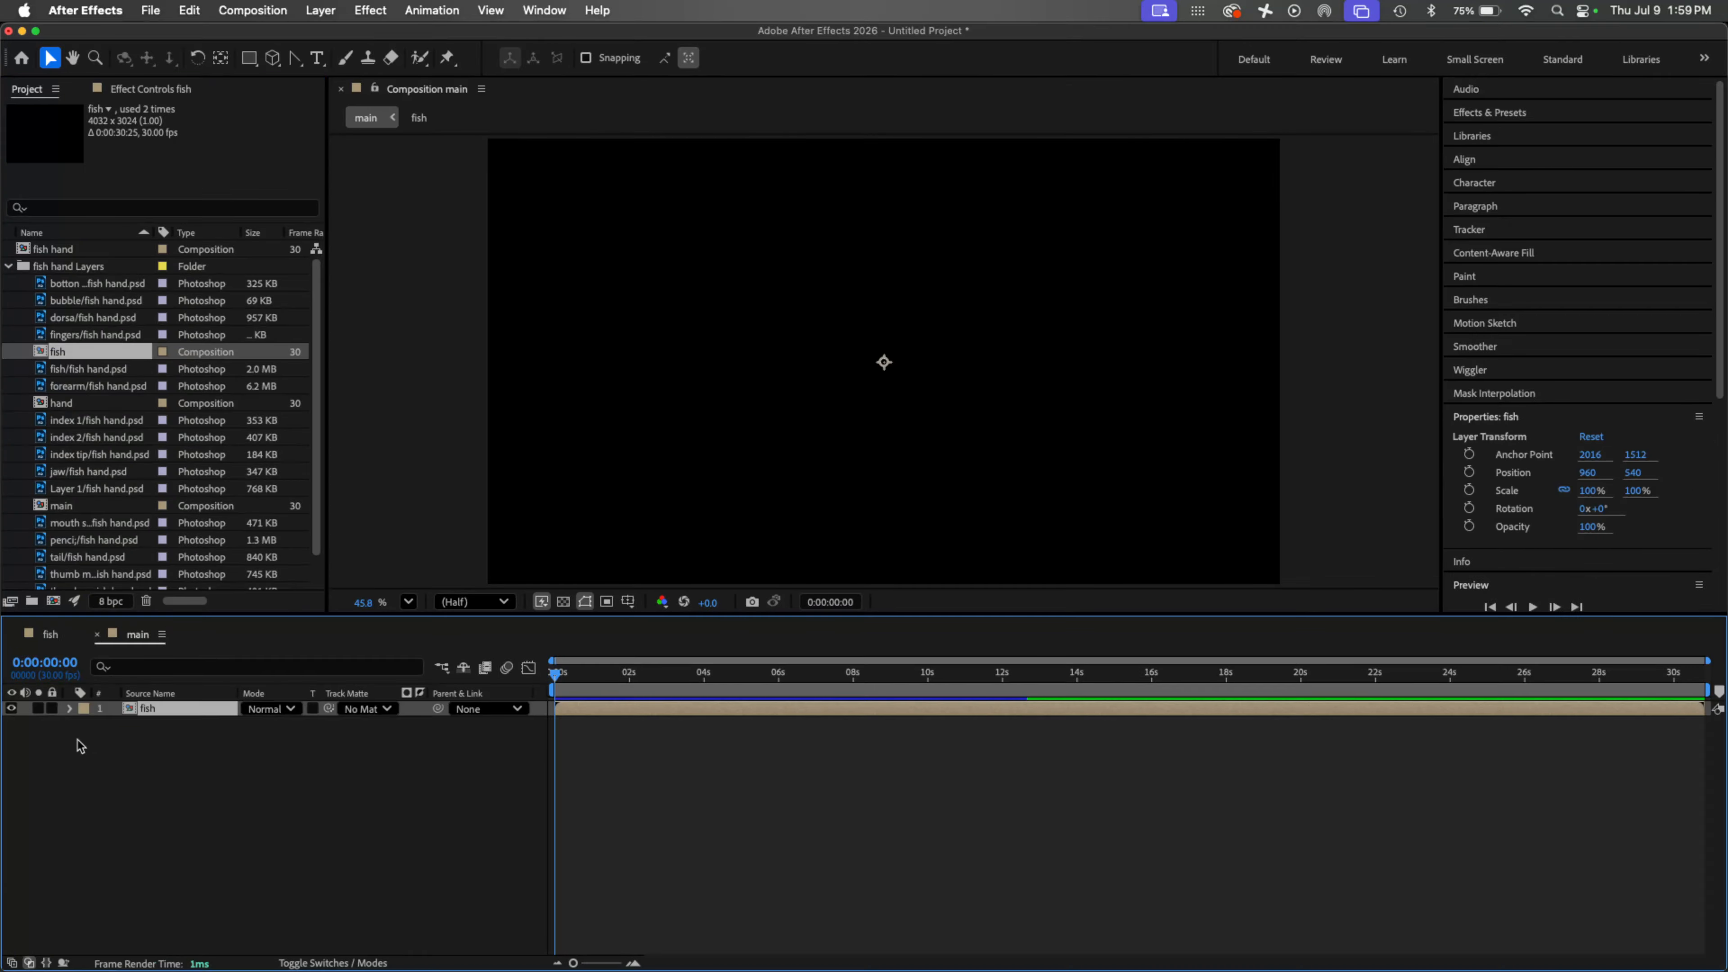
Step: Scale the fish layer in the main composition to 65%, judging the size at 0:00:03:00
{"action": "left_click_drag", "start_coordinate": [556, 672], "coordinate": [667, 662]}
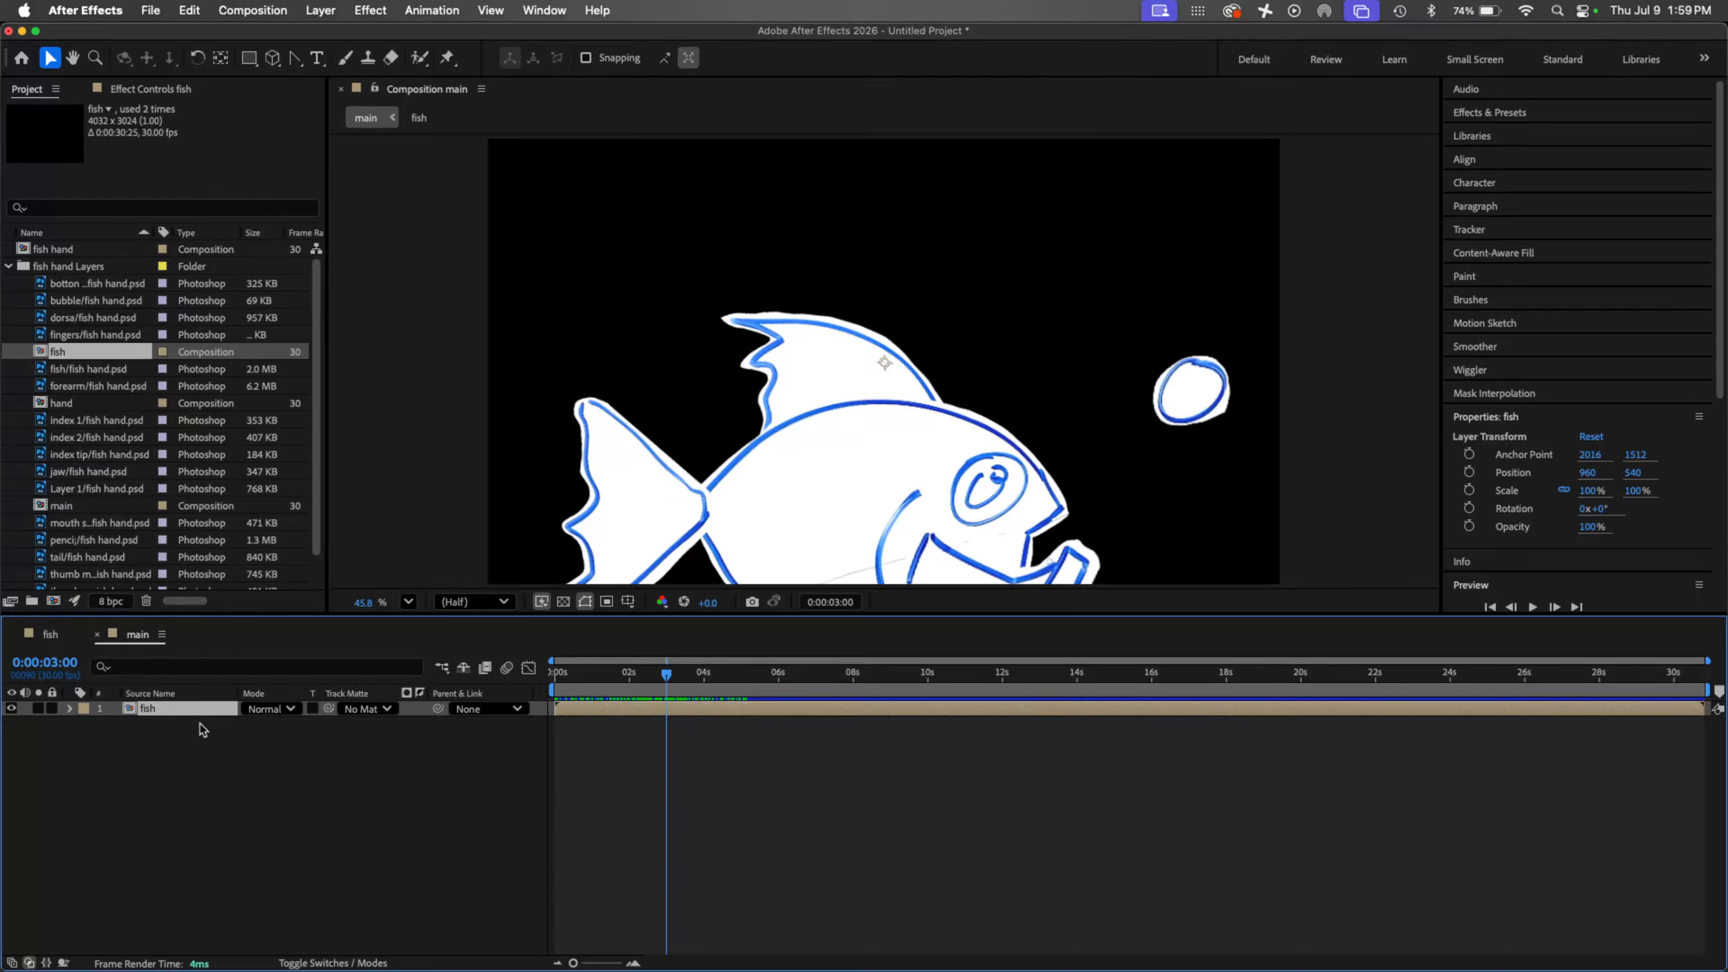
{"action": "key", "text": "s"}
{"action": "left_click_drag", "start_coordinate": [274, 730], "coordinate": [239, 738]}
Step: Split the fish layer at 0:00:05:26, once the fish has left the frame, and delete the remaining part
{"action": "left_click_drag", "start_coordinate": [672, 672], "coordinate": [775, 671]}
{"action": "left_click", "coordinate": [769, 713]}
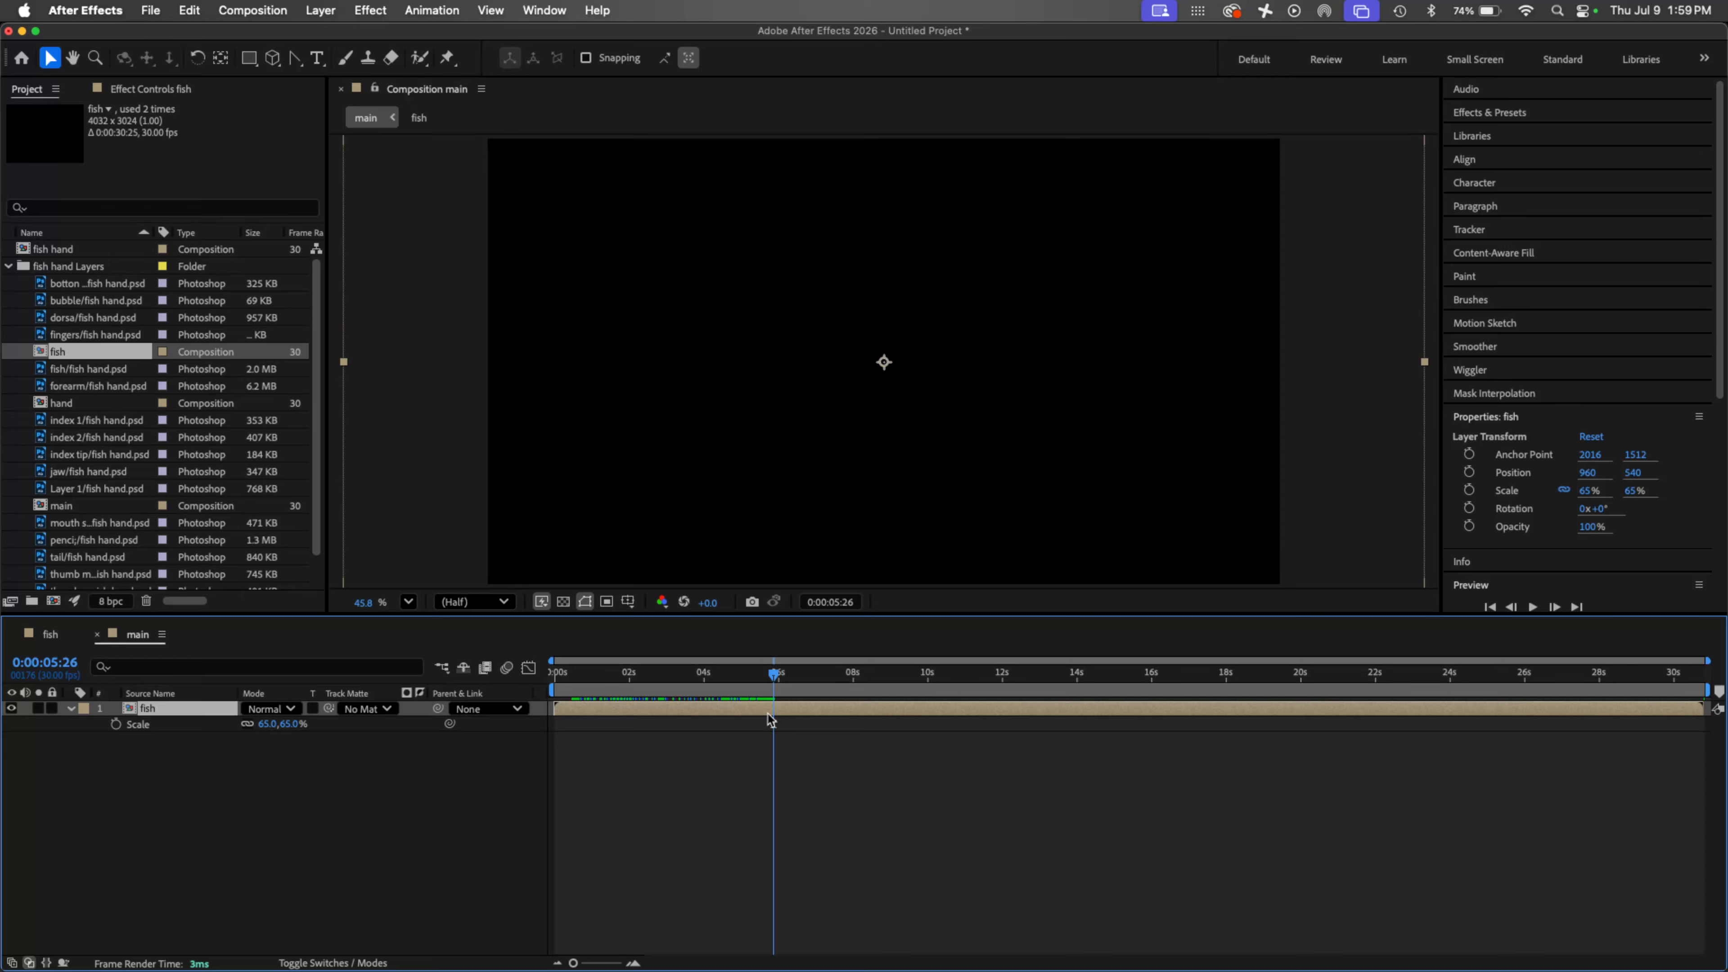
{"action": "key", "text": "super+shift+d"}
{"action": "key", "text": "BackSpace"}
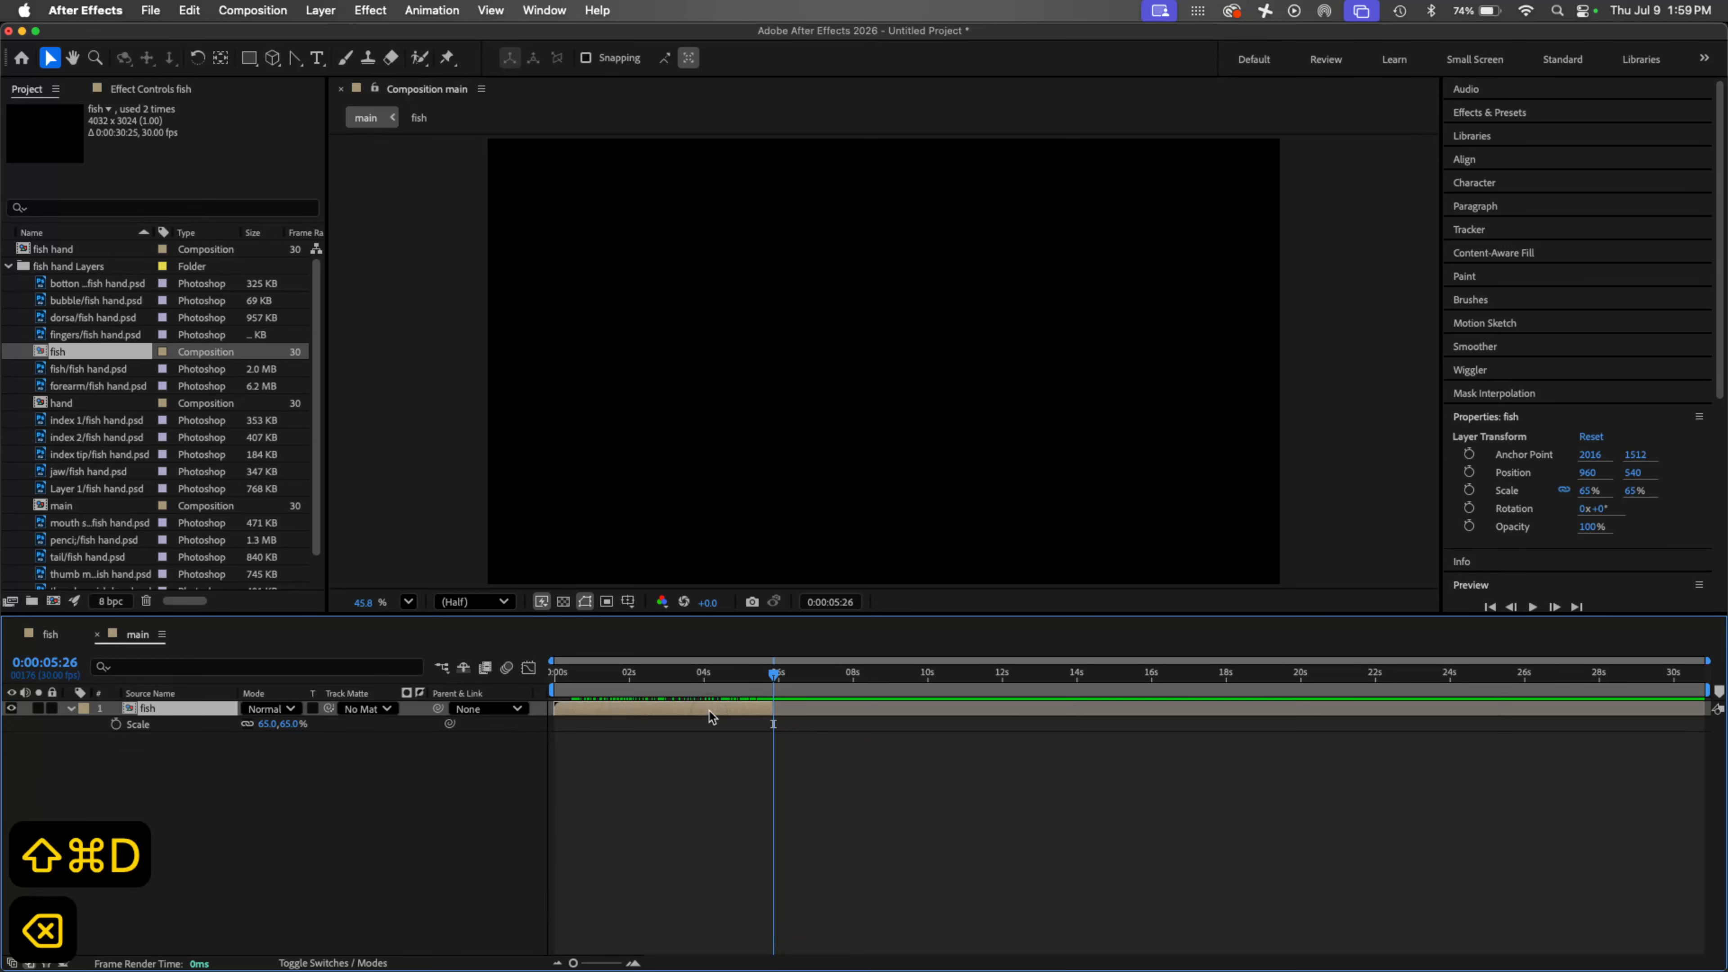
Step: Duplicate the fish layer, start the copy at 0:00:05:26 and preview the main composition from the first frame
{"action": "key", "text": "super+d"}
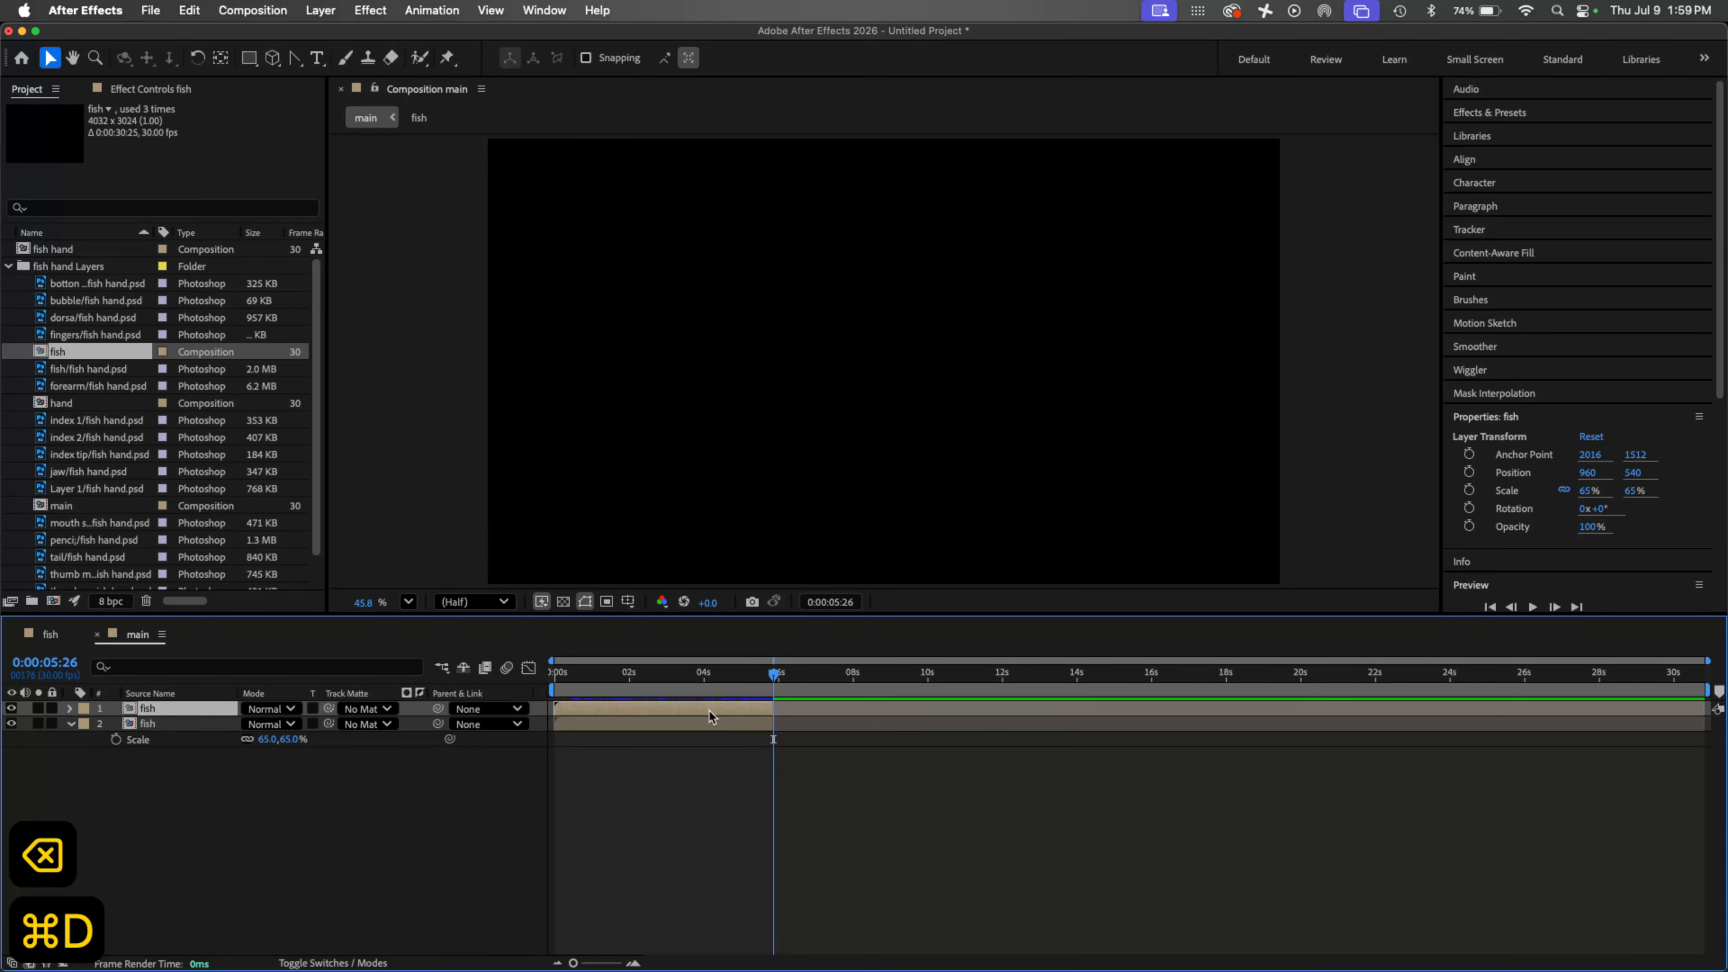
{"action": "key", "text": "bracketleft"}
{"action": "left_click_drag", "start_coordinate": [774, 674], "coordinate": [528, 687]}
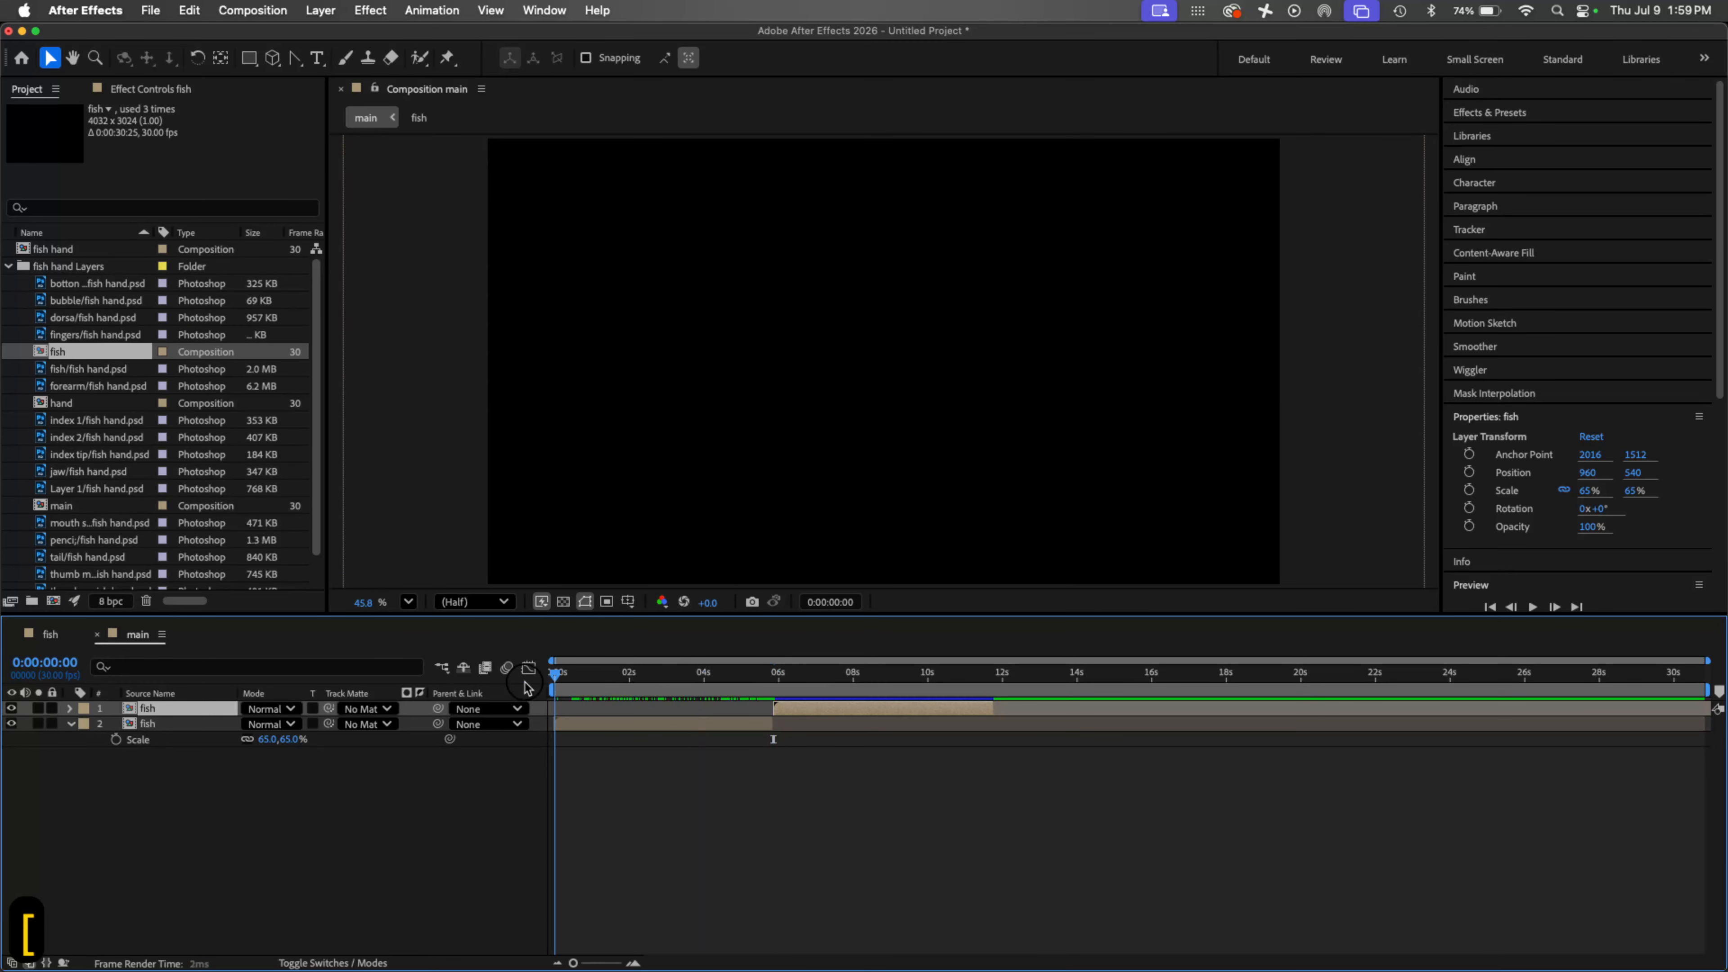
{"action": "key", "text": "space"}
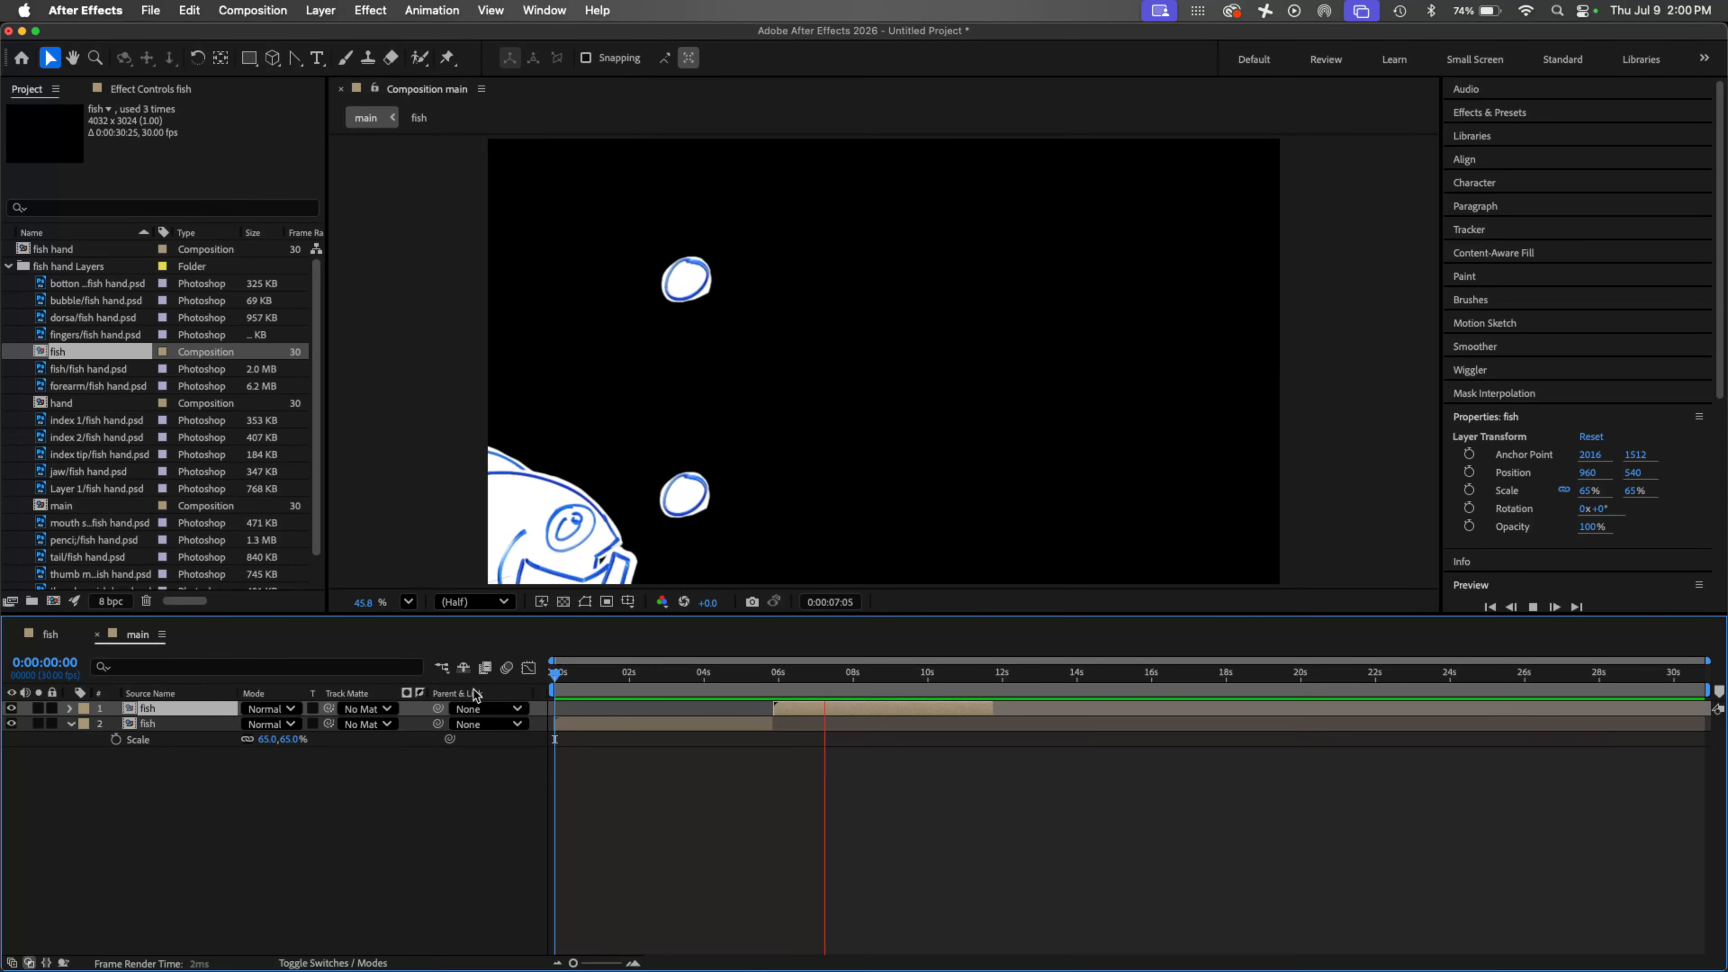
{"action": "key", "text": "space"}
Step: Shift the duplicate fish layer earlier to start at about 0:00:02:09 and raise it to a Y Position of 66
{"action": "left_click_drag", "start_coordinate": [726, 679], "coordinate": [641, 675]}
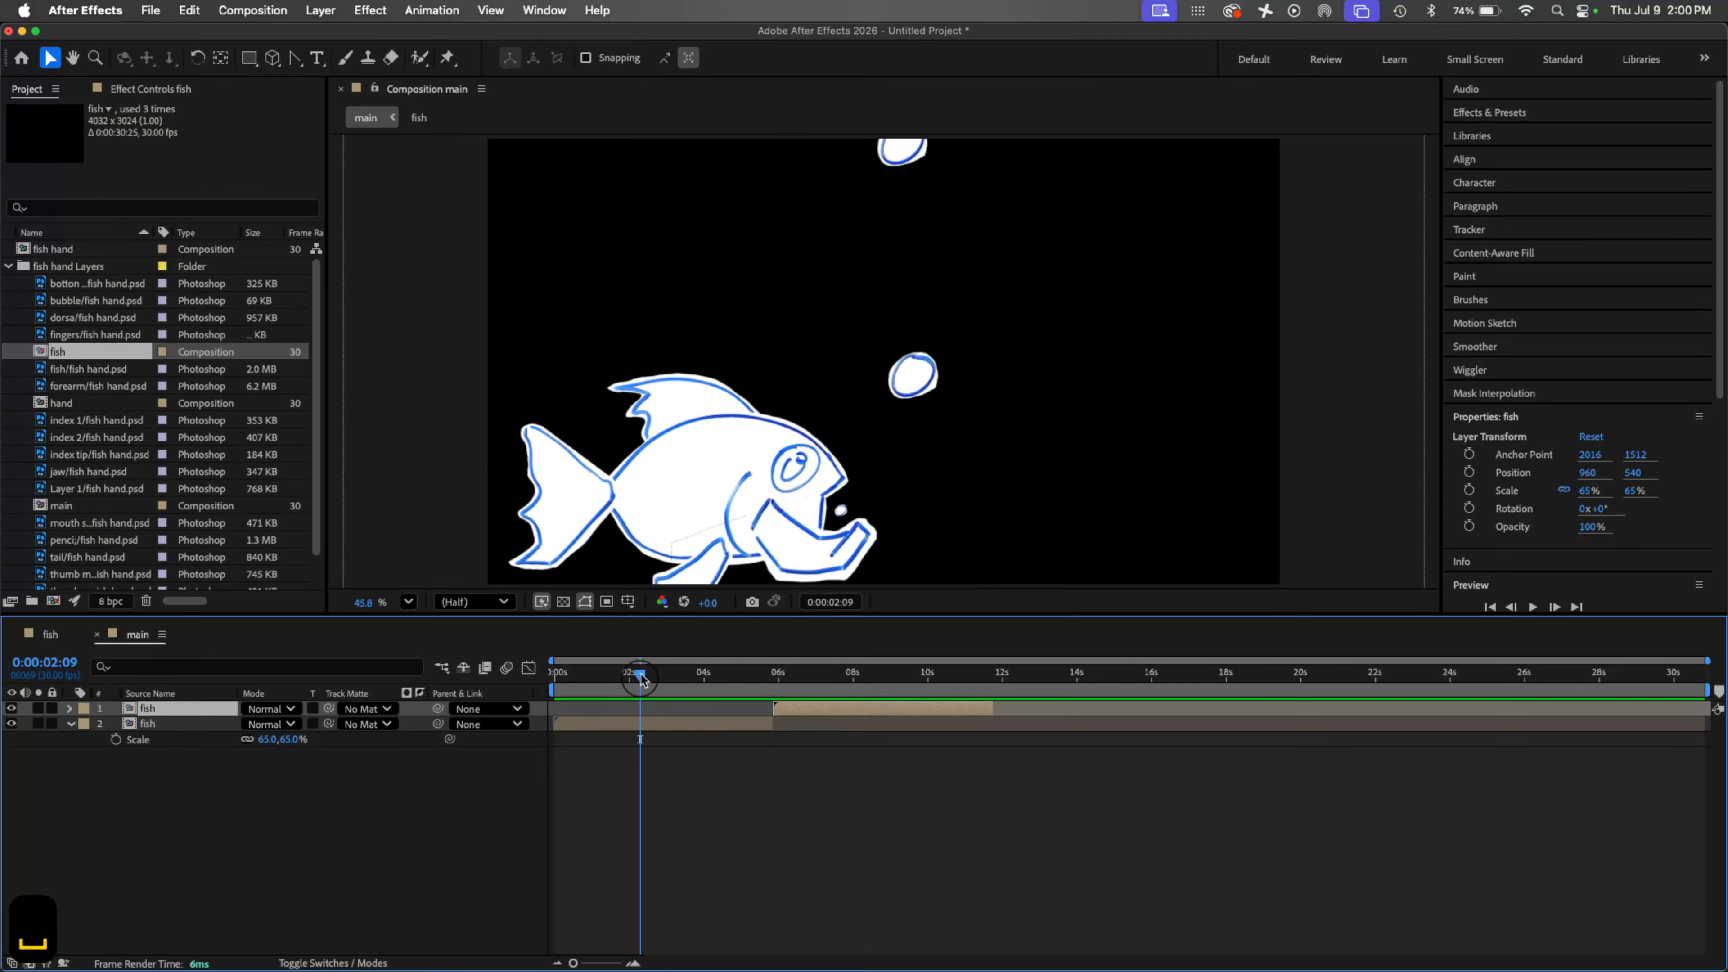
{"action": "left_click_drag", "start_coordinate": [819, 708], "coordinate": [708, 671]}
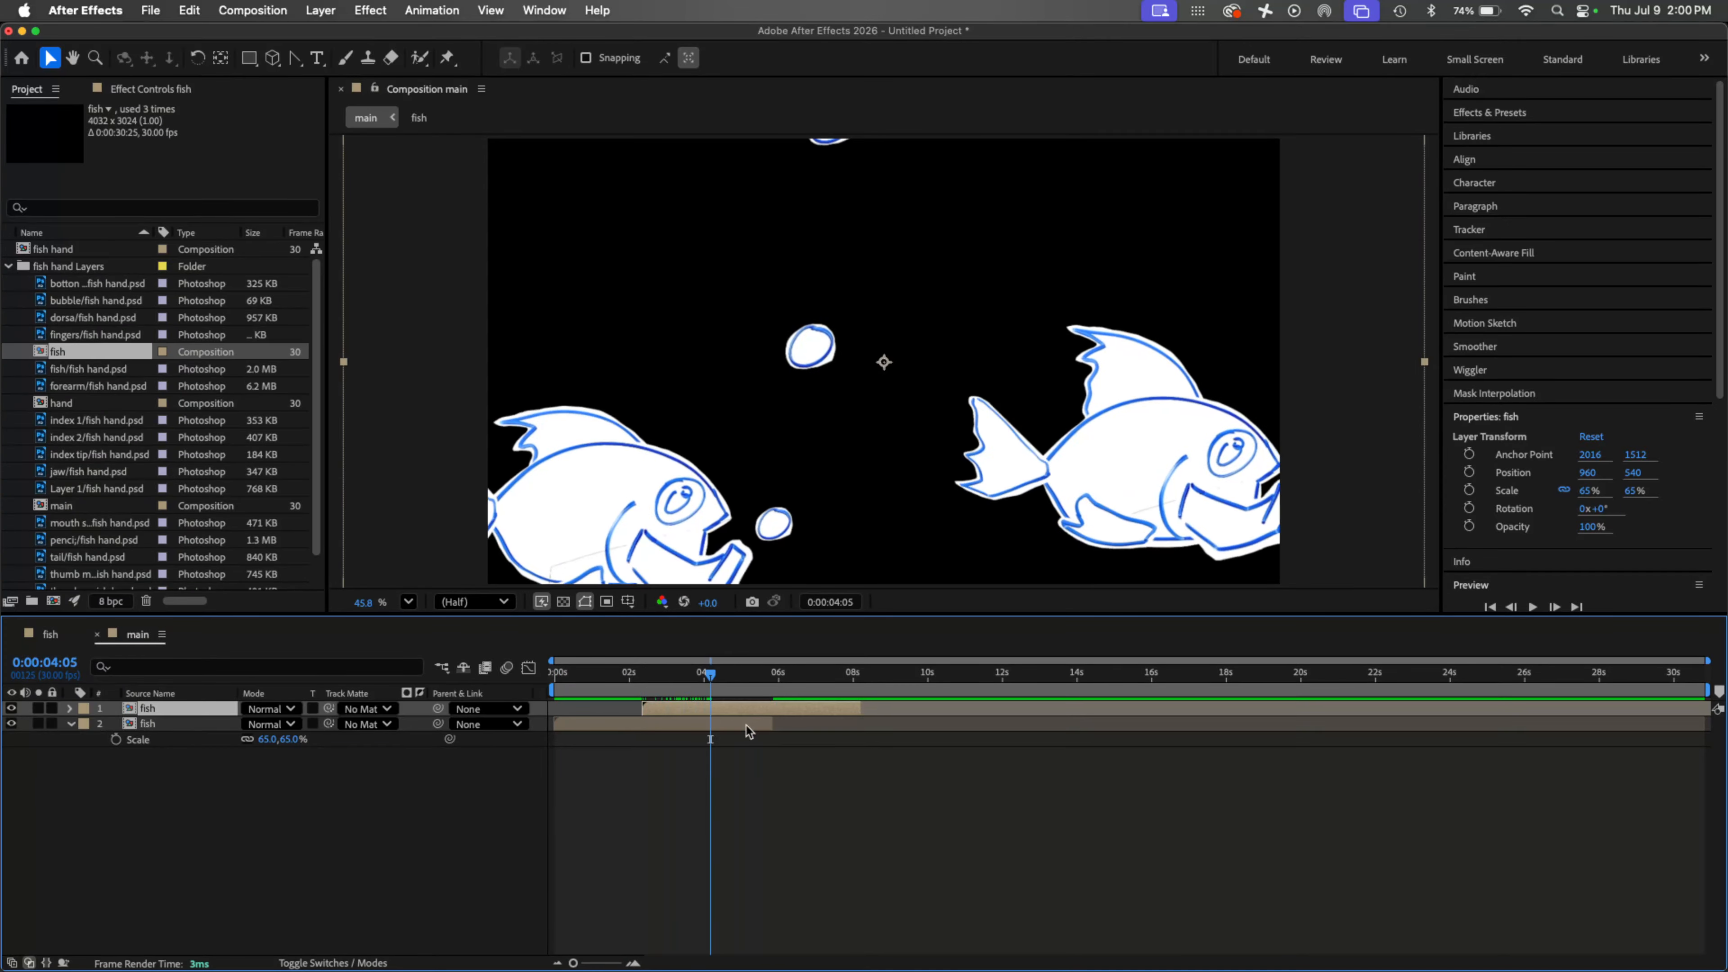
{"action": "key", "text": "p"}
{"action": "left_click_drag", "start_coordinate": [282, 723], "coordinate": [3, 711]}
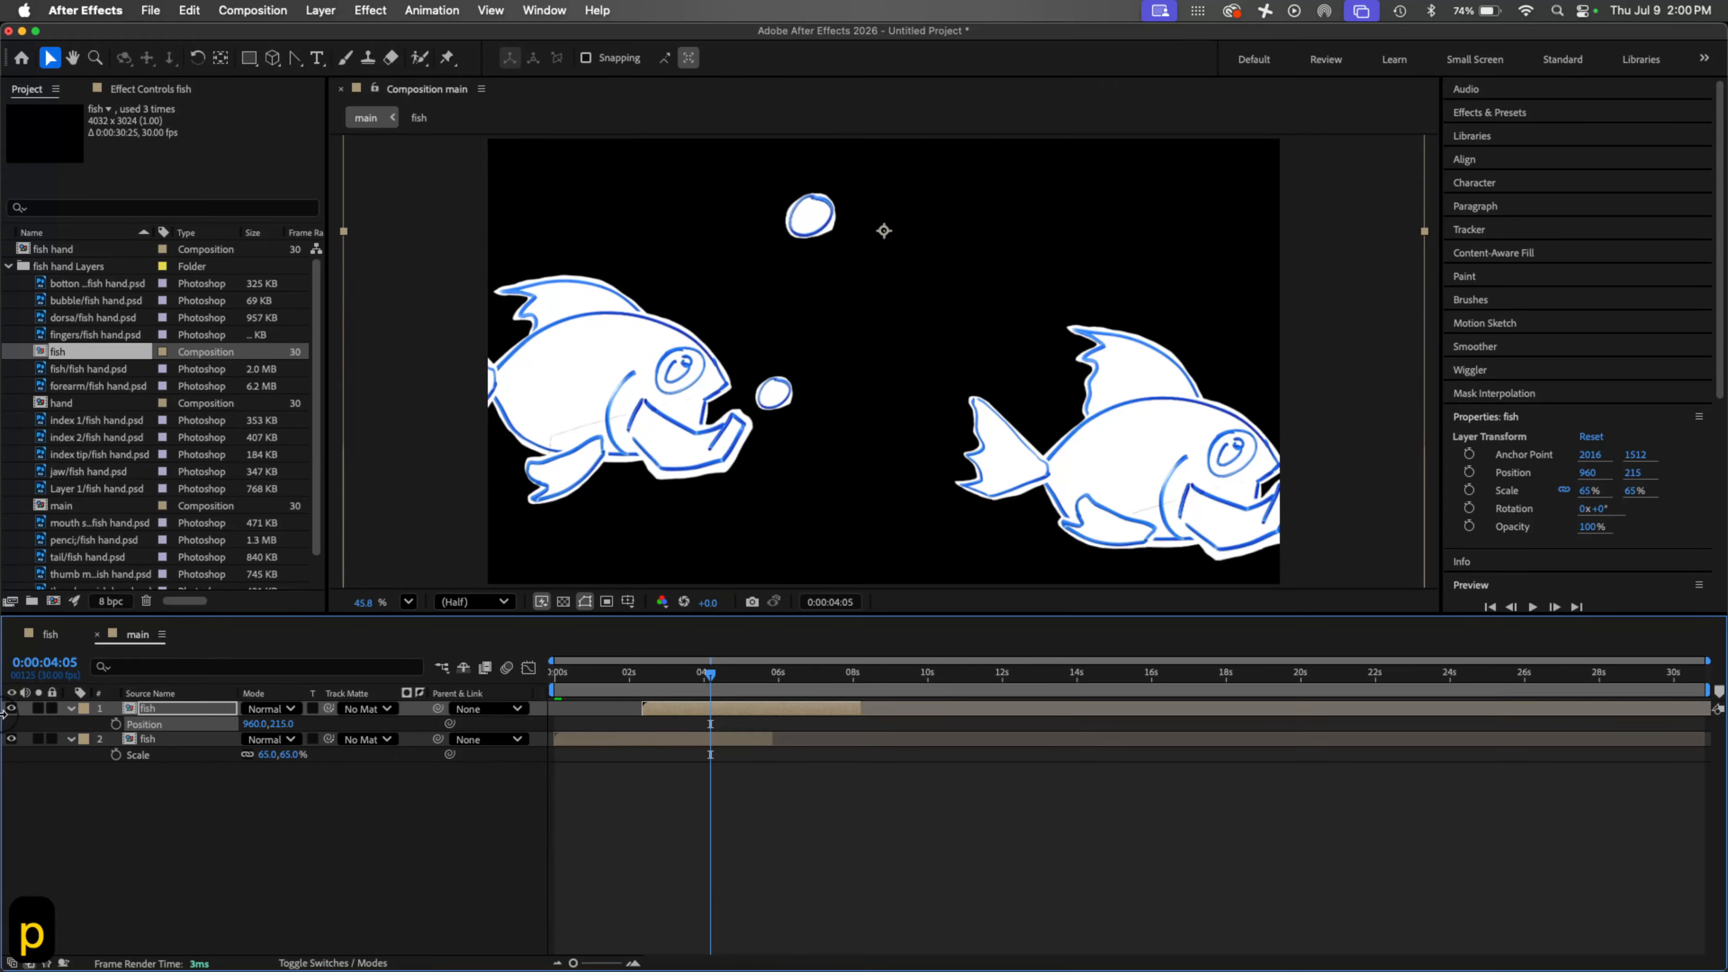
{"action": "left_click_drag", "start_coordinate": [282, 724], "coordinate": [146, 730]}
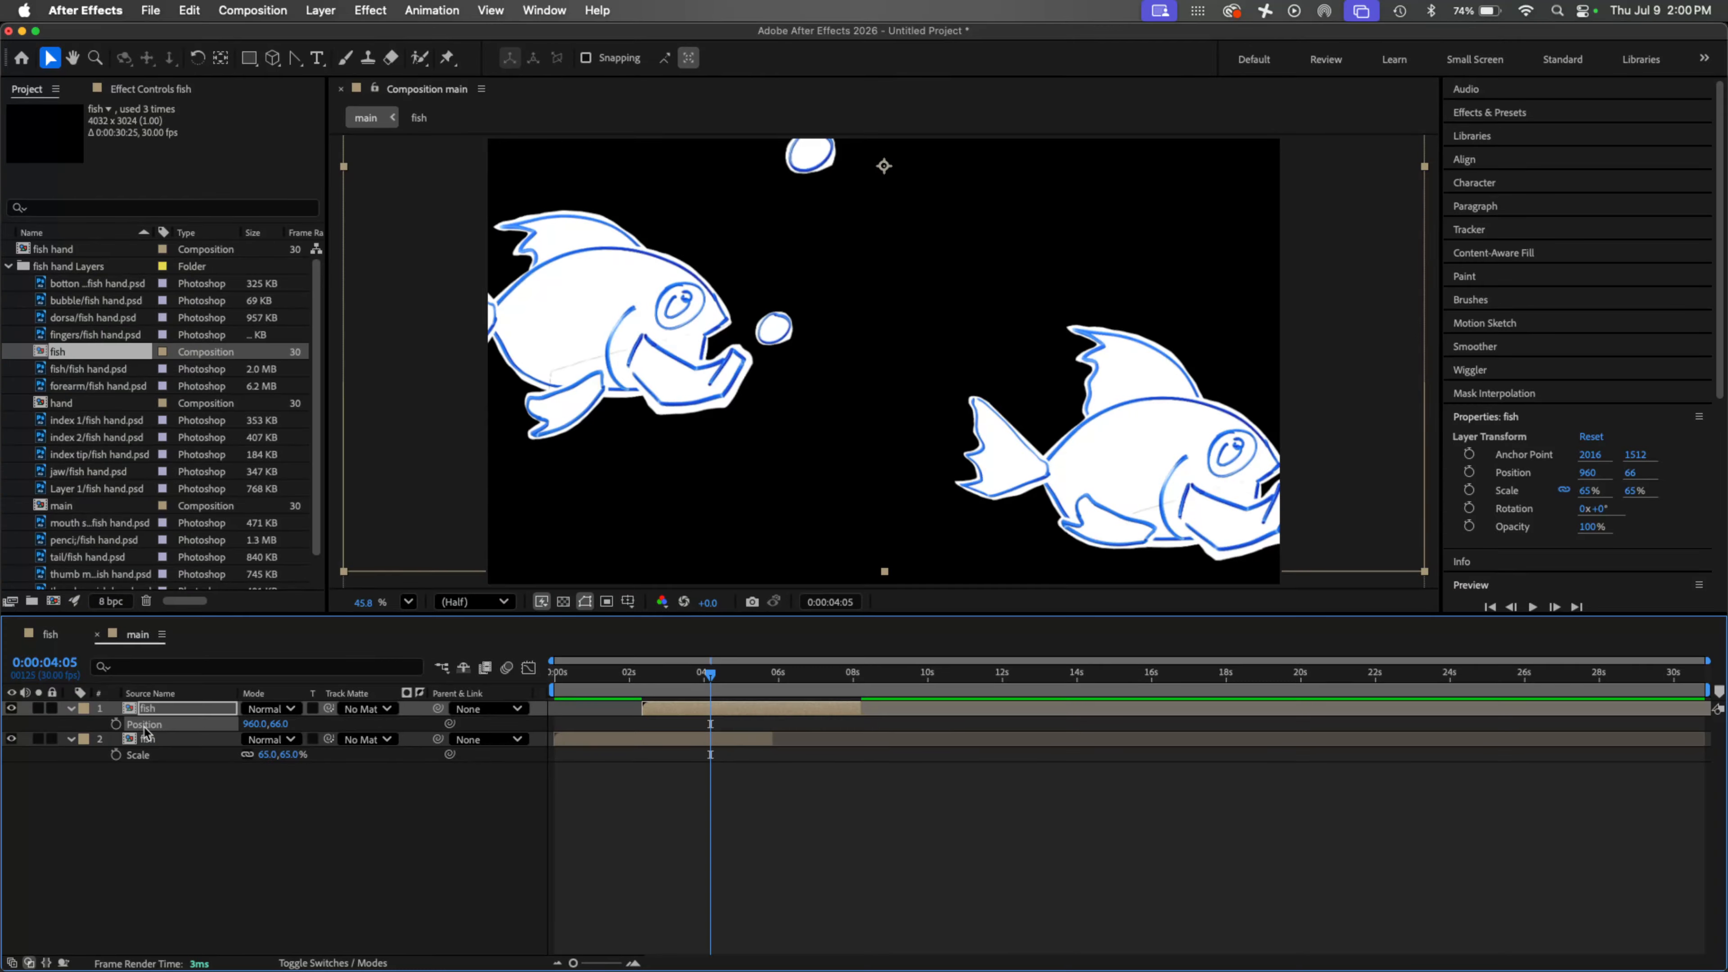
Step: Apply the Hue/Saturation effect to the duplicate fish layer and set its Master Hue to 116°
{"action": "left_click", "coordinate": [1505, 114]}
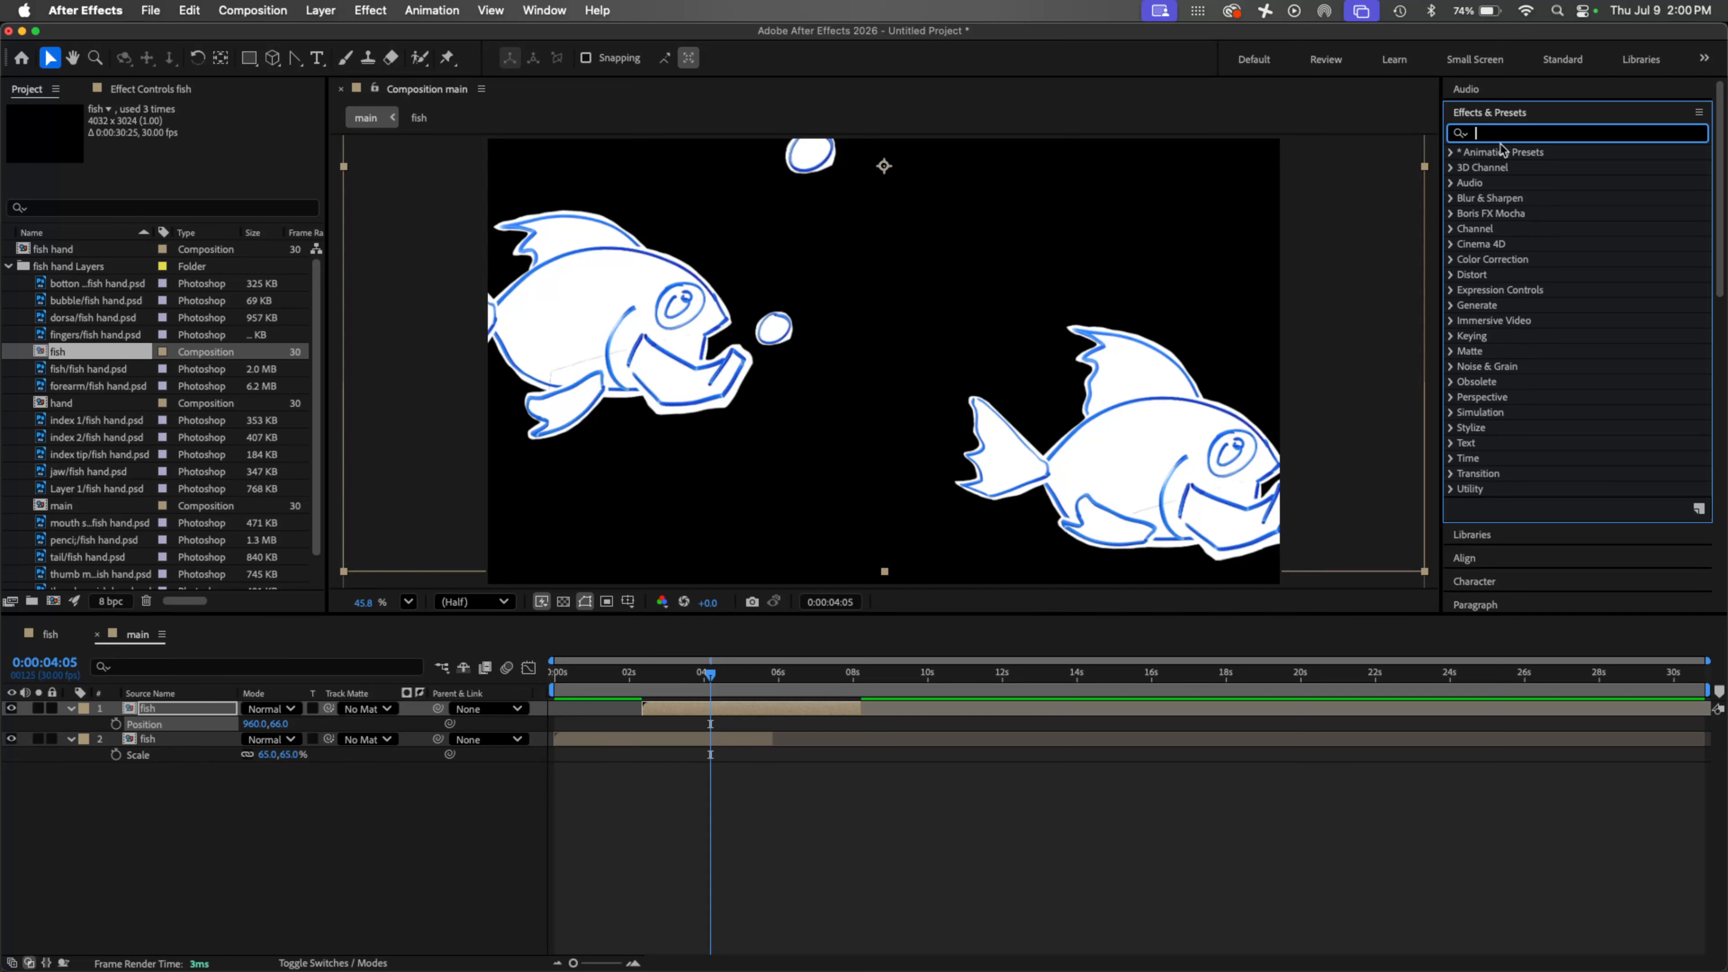
{"action": "type", "text": "hue"}
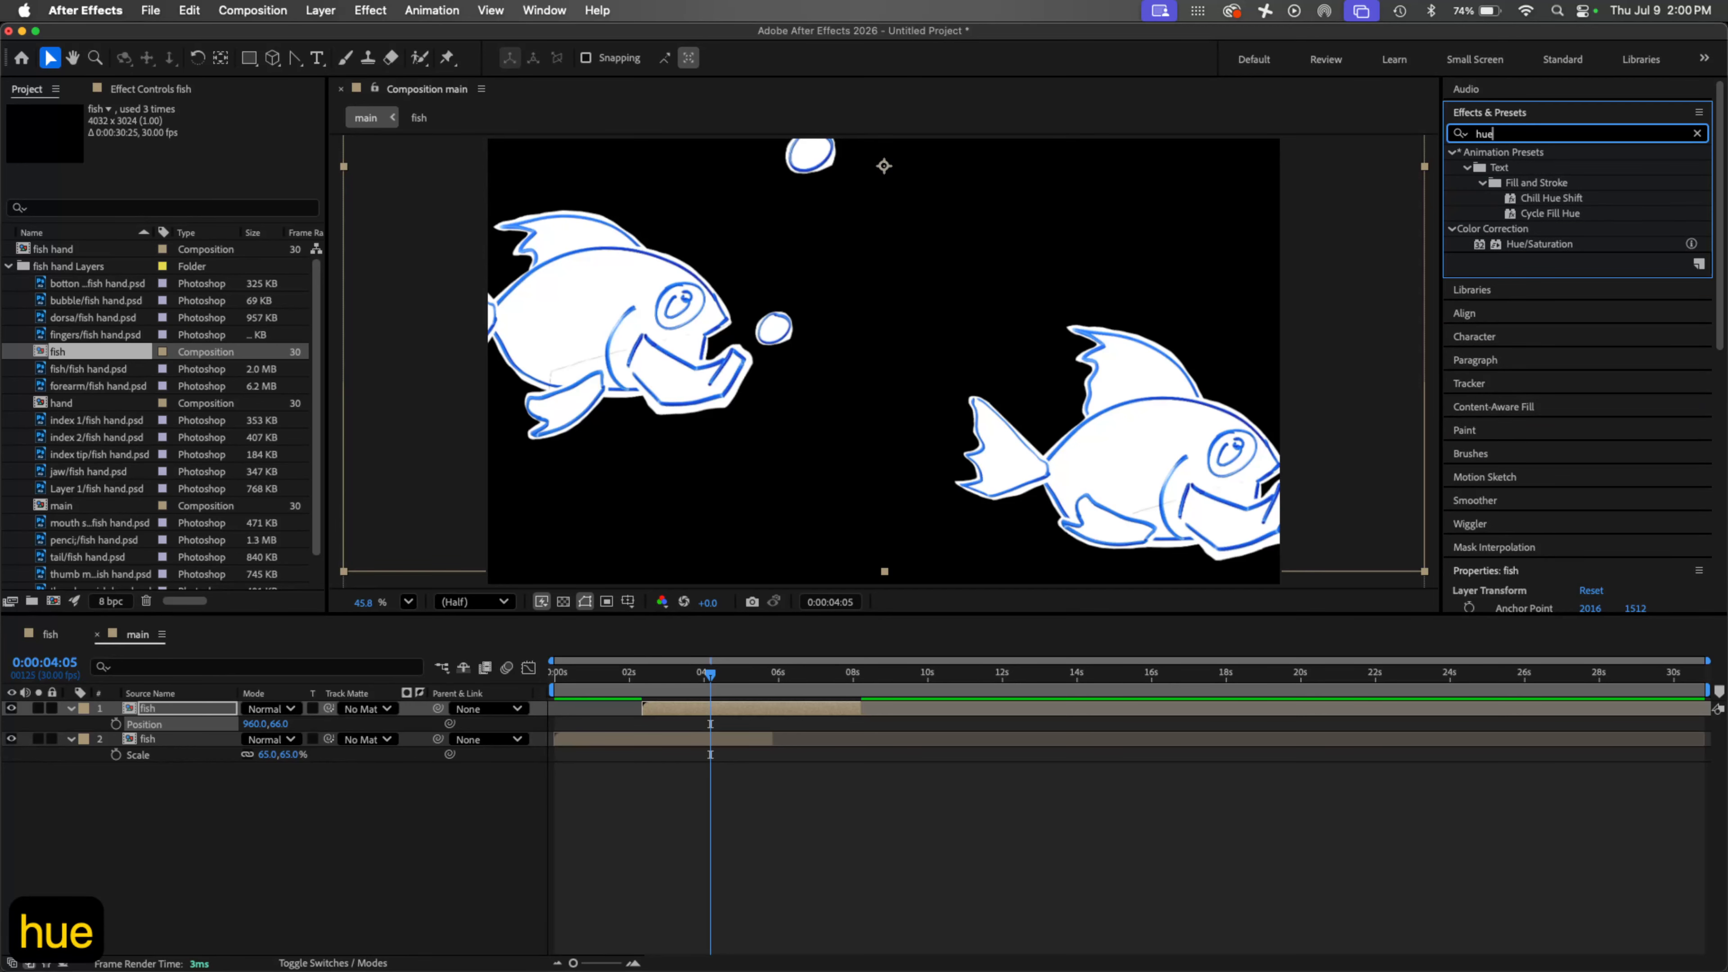
{"action": "left_click_drag", "start_coordinate": [1499, 251], "coordinate": [674, 709]}
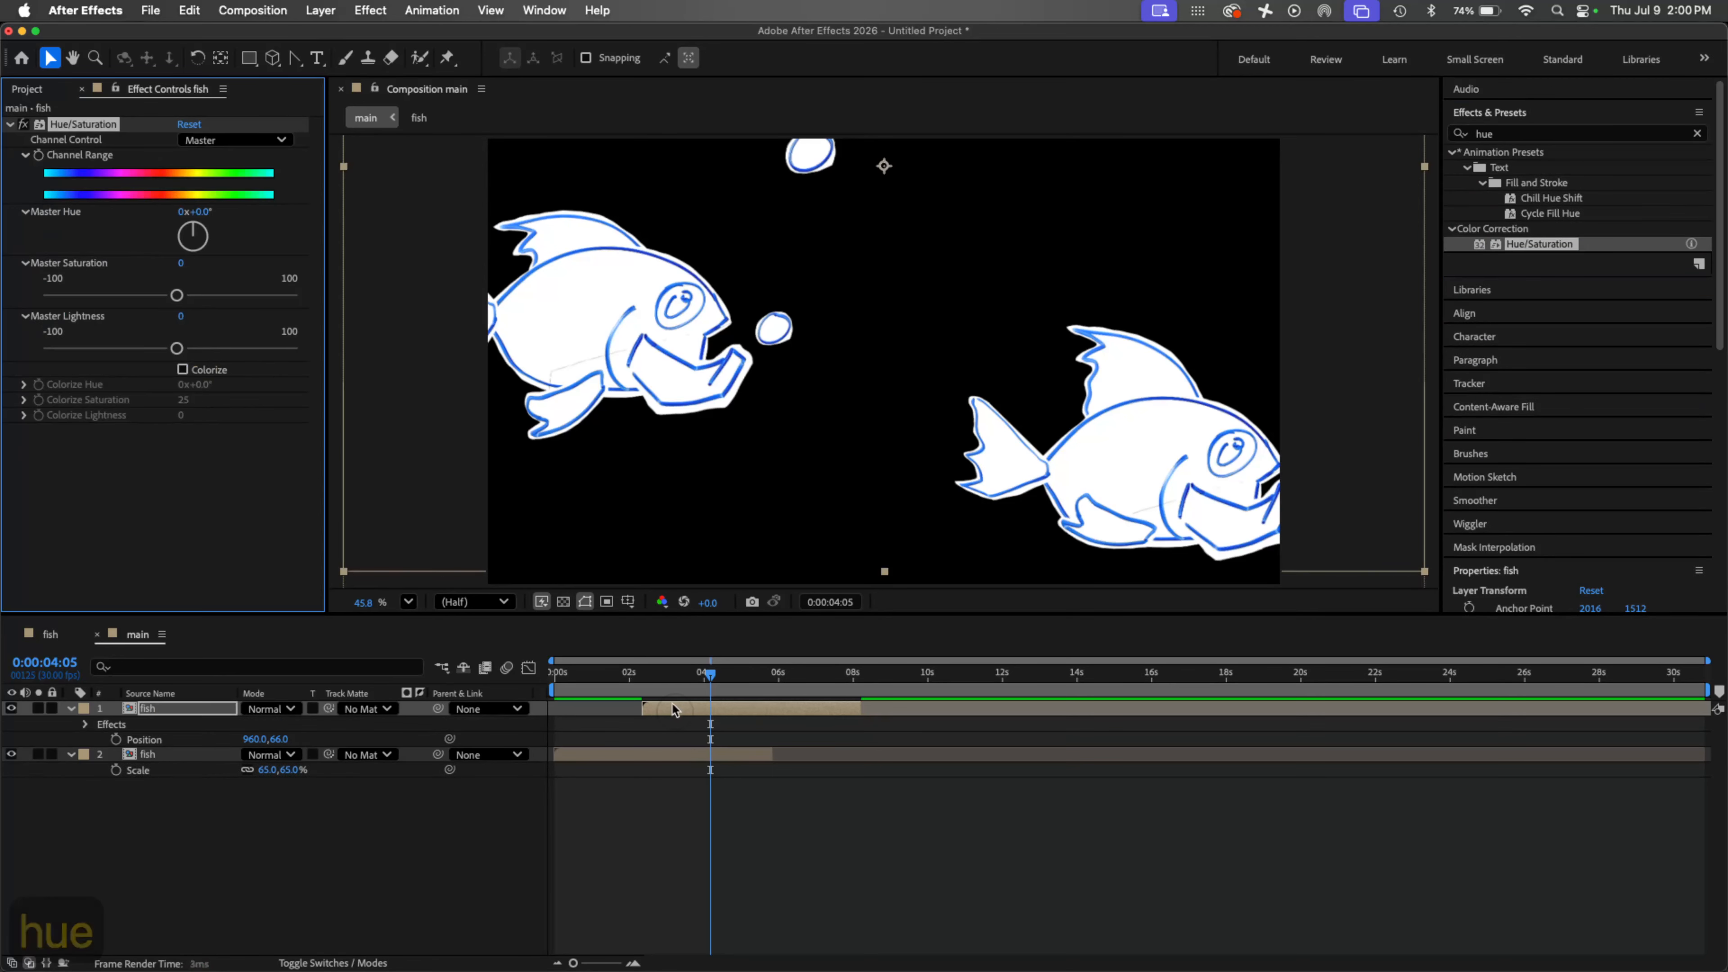
{"action": "left_click_drag", "start_coordinate": [197, 211], "coordinate": [289, 203]}
Step: Preview the main composition with both fish from the first frame and clear the effects search
{"action": "left_click_drag", "start_coordinate": [714, 679], "coordinate": [552, 677]}
{"action": "key", "text": "space"}
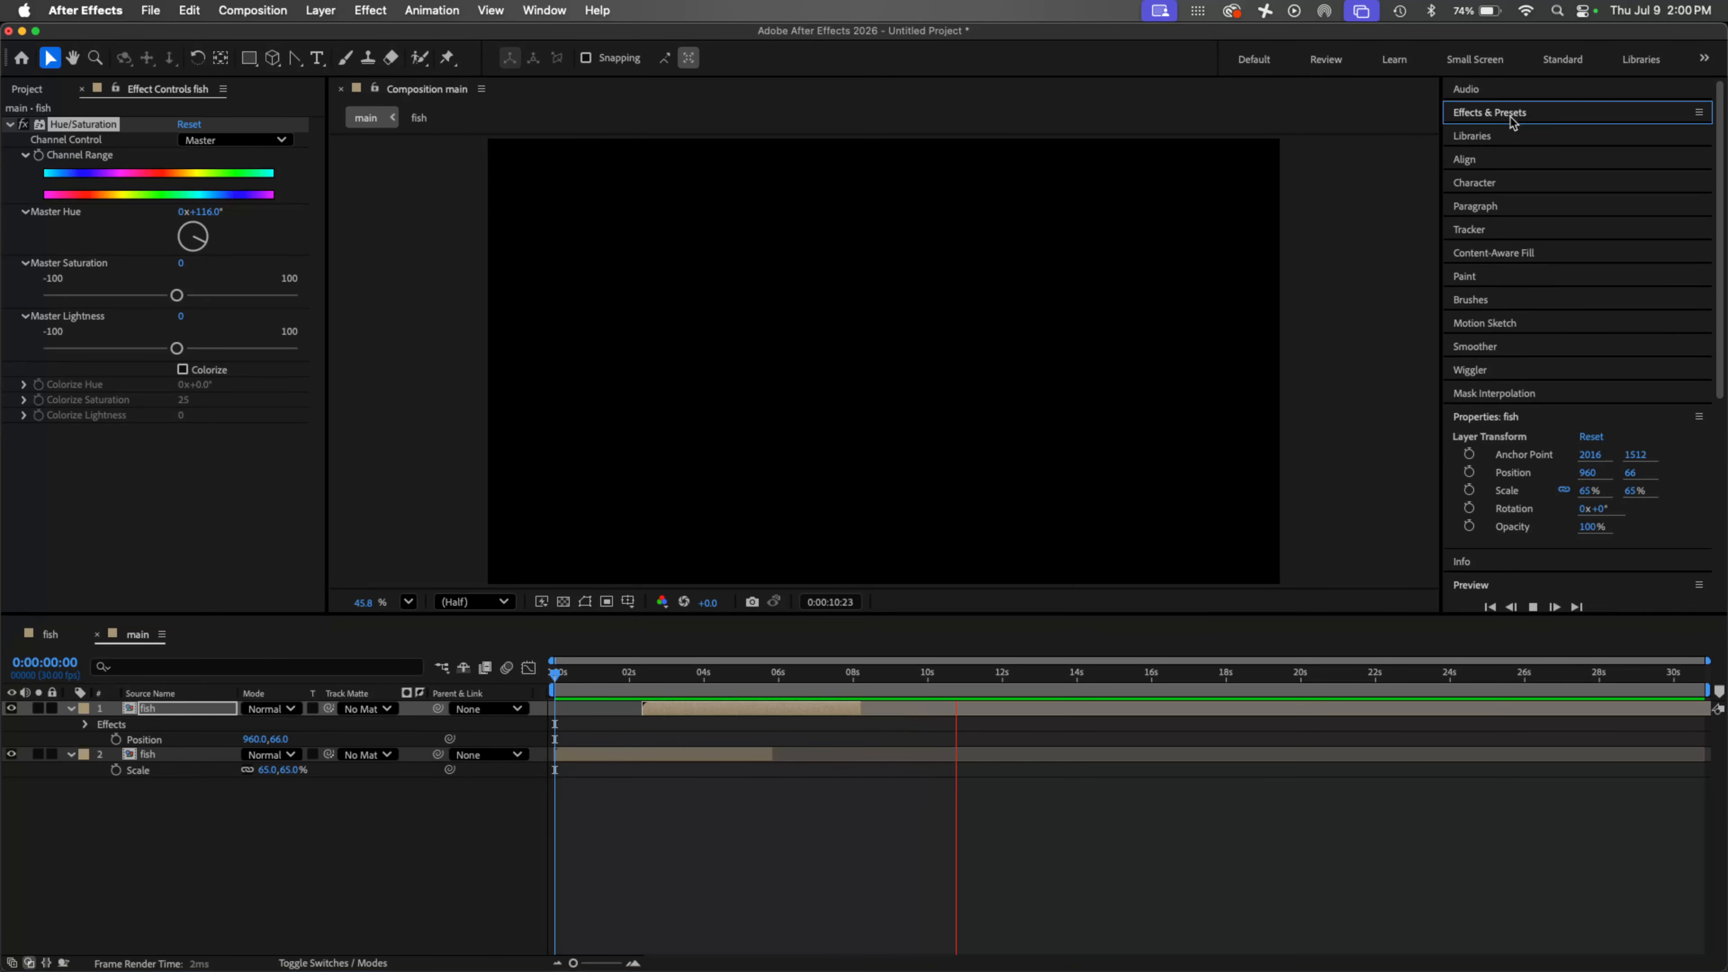
{"action": "left_click", "coordinate": [1696, 133]}
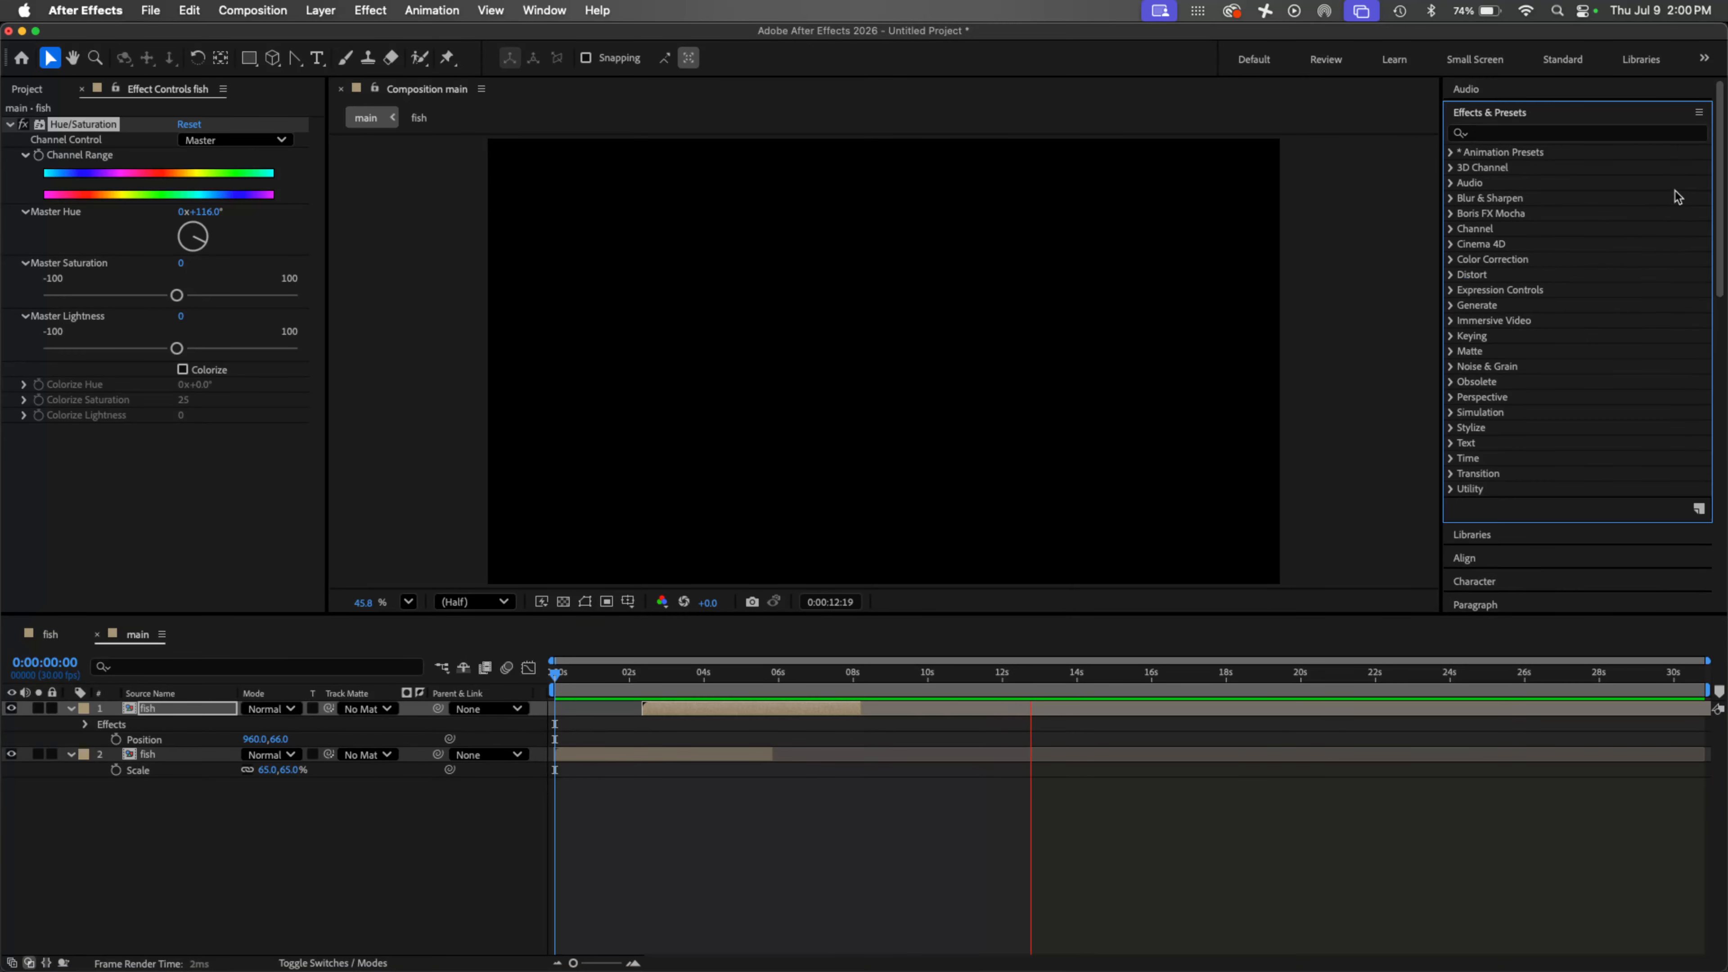
{"action": "key", "text": "space"}
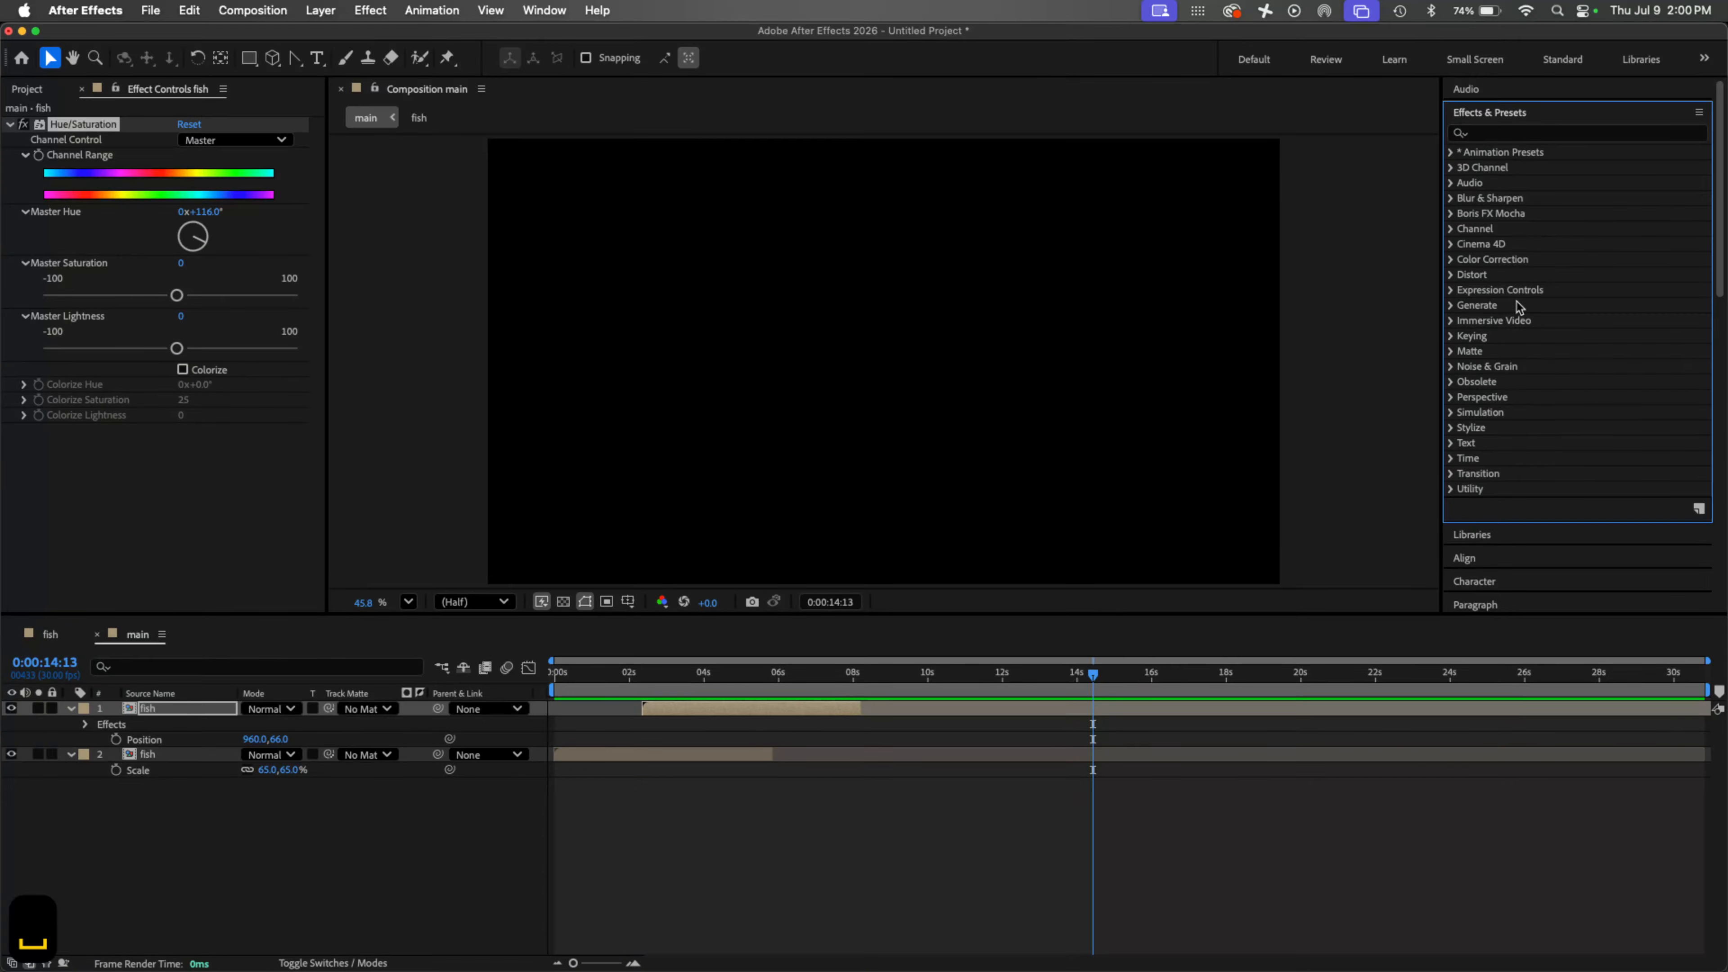
Step: Search the effects for hue, then enable Colorize on the duplicate fish's Hue/Saturation effect and set Colorize Saturation to 79
{"action": "left_click", "coordinate": [1506, 135]}
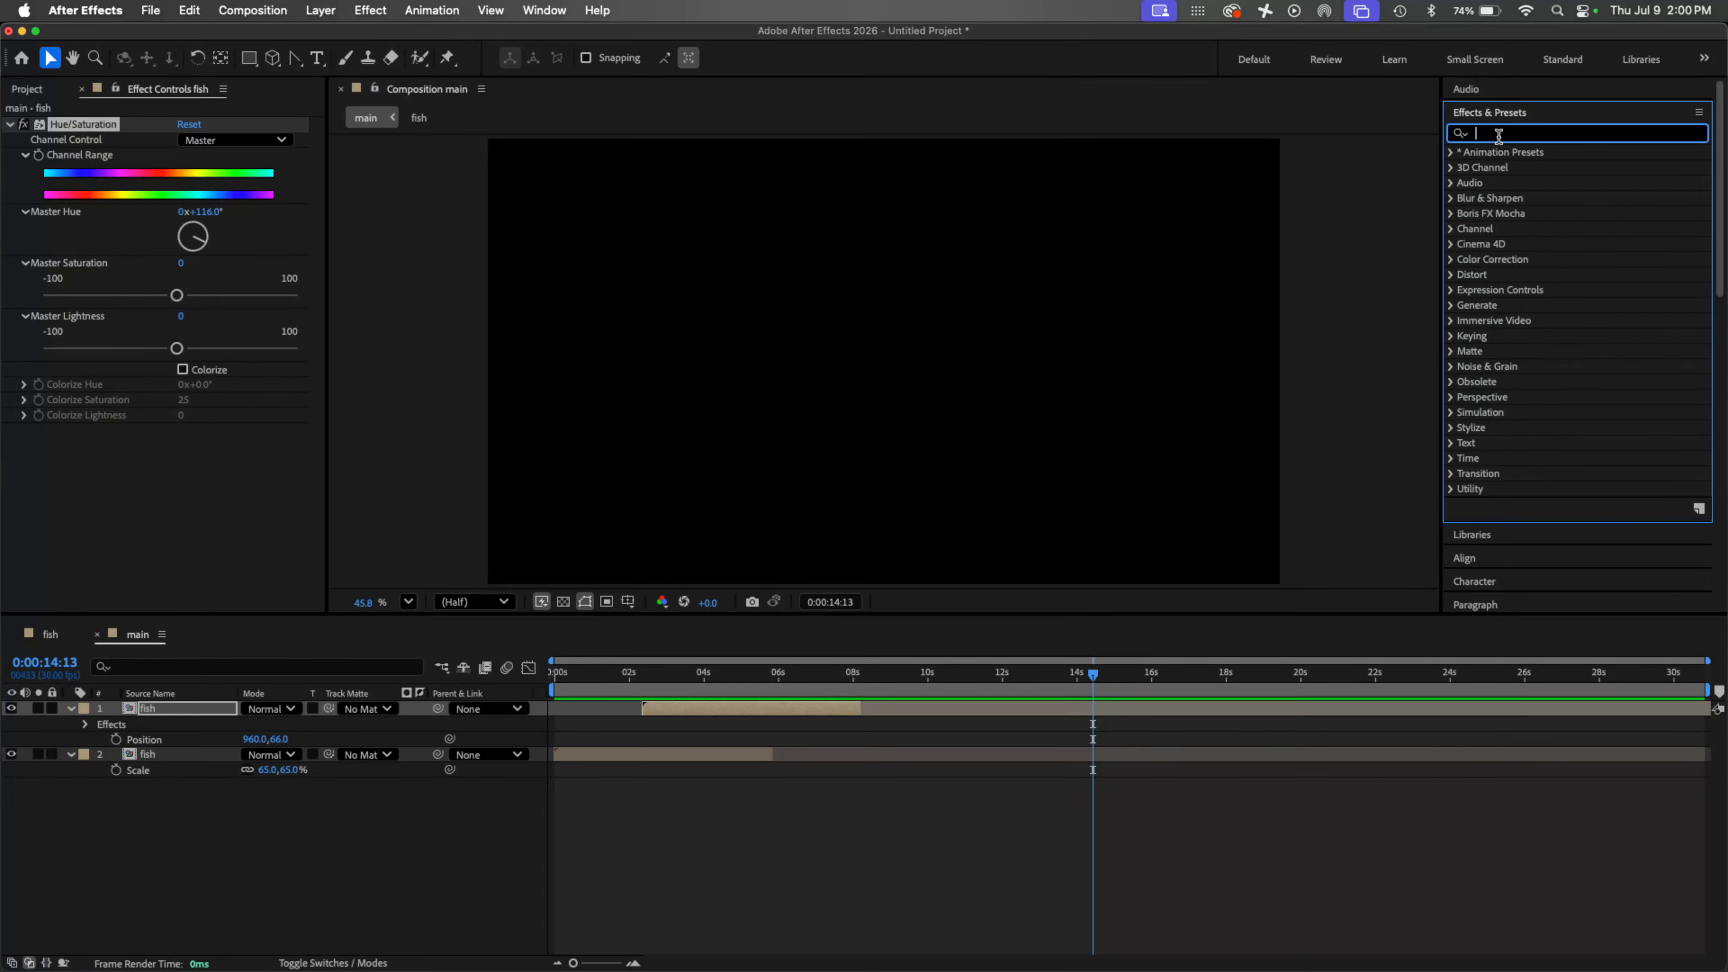
{"action": "type", "text": "hue"}
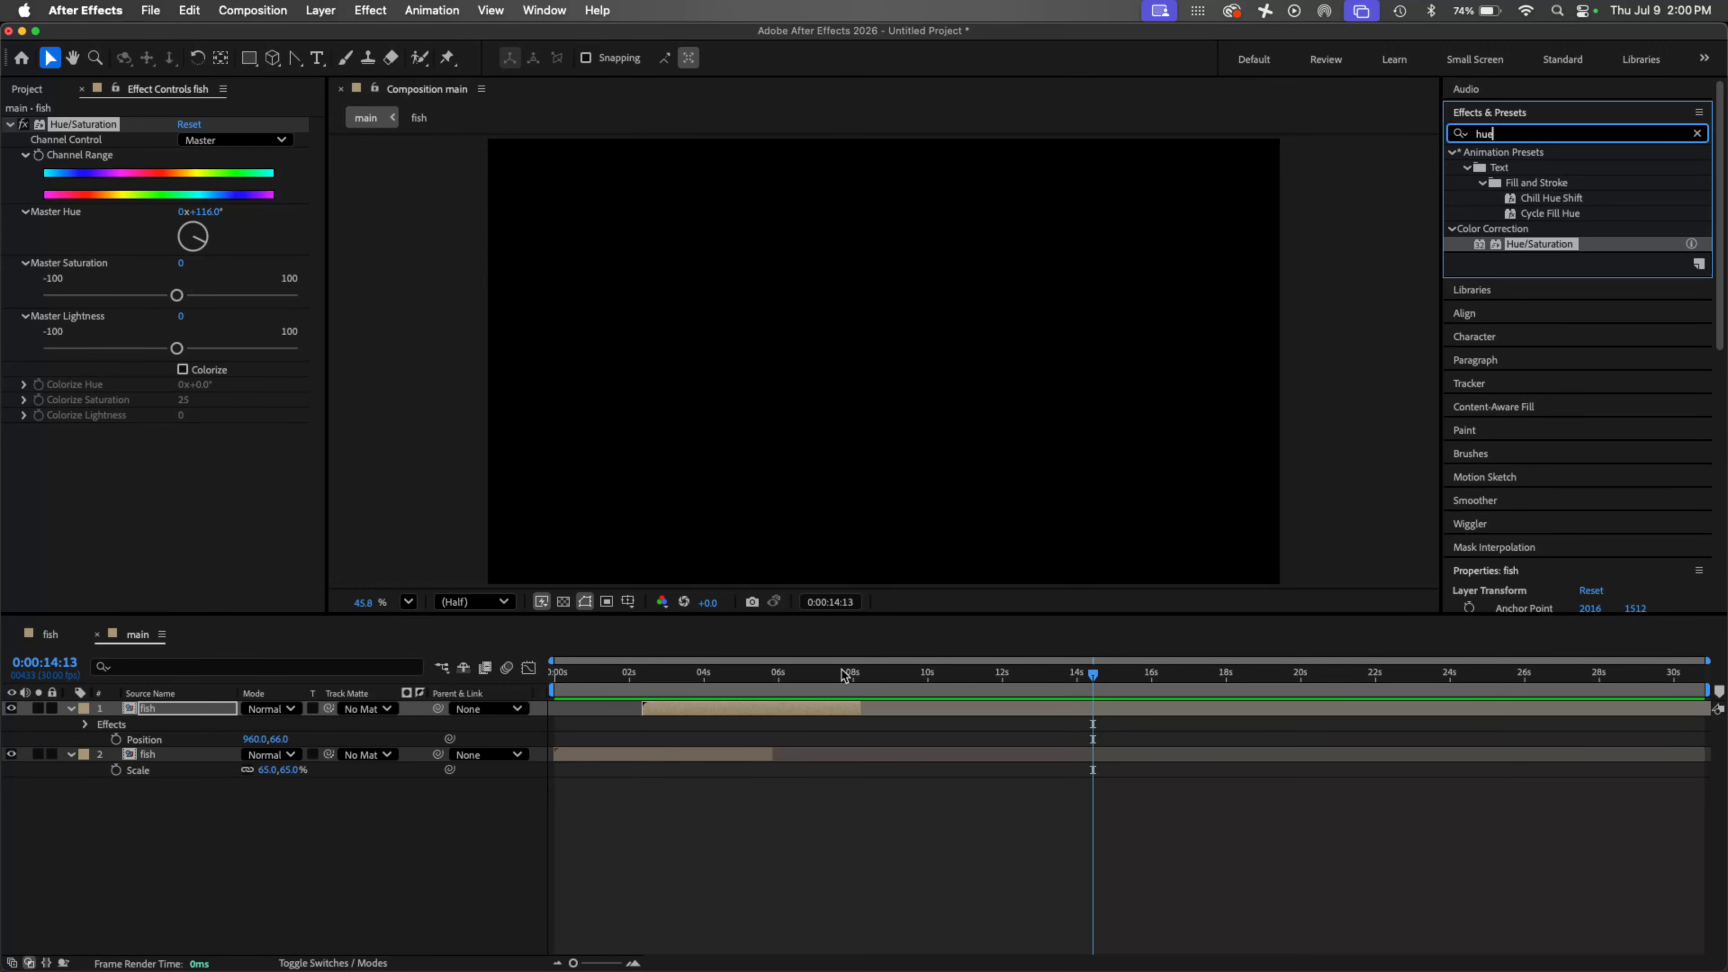
{"action": "left_click_drag", "start_coordinate": [843, 673], "coordinate": [719, 664]}
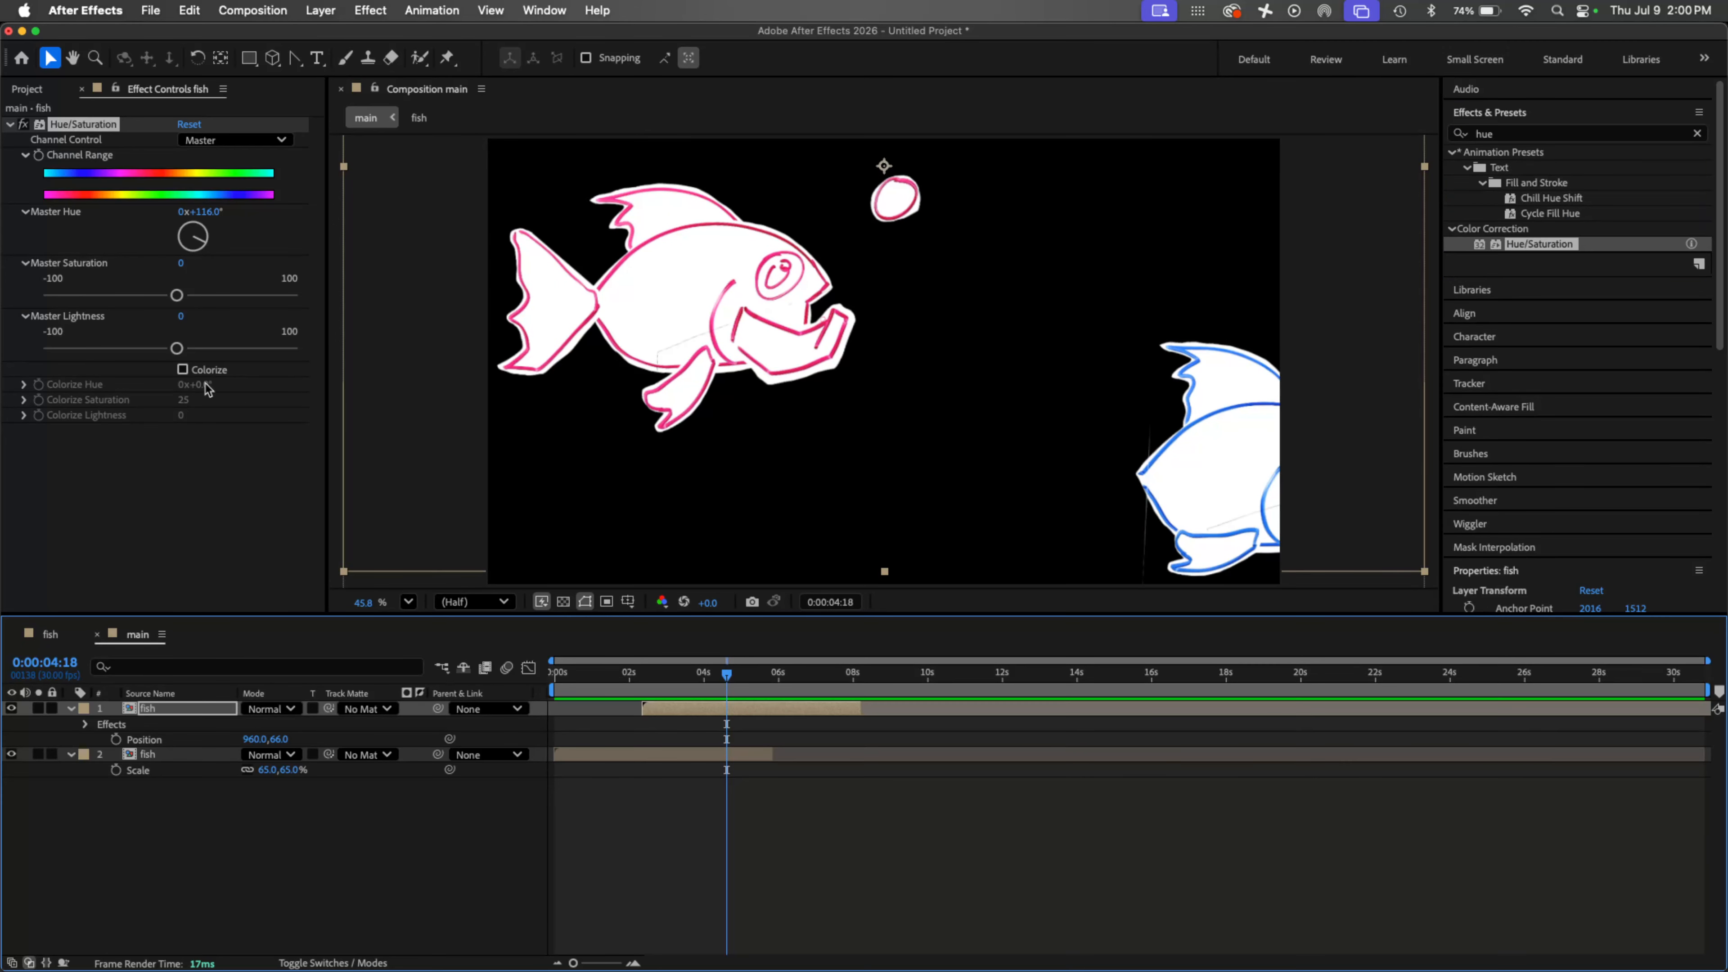
{"action": "left_click", "coordinate": [182, 370]}
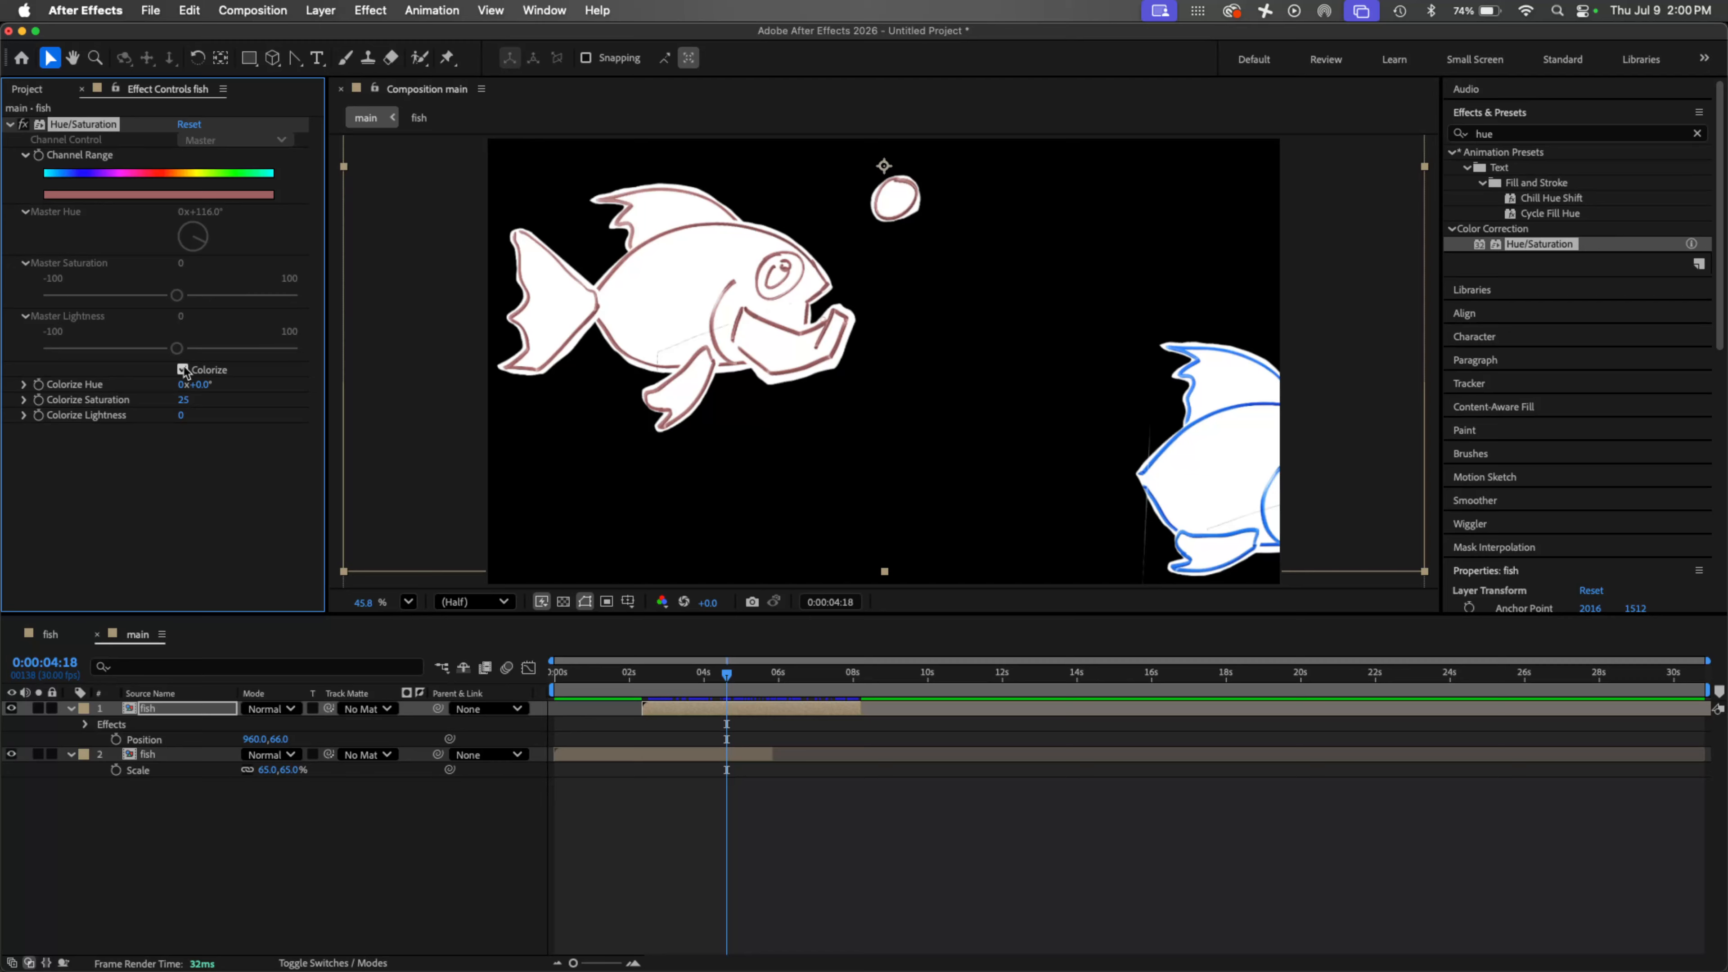
{"action": "left_click", "coordinate": [25, 400]}
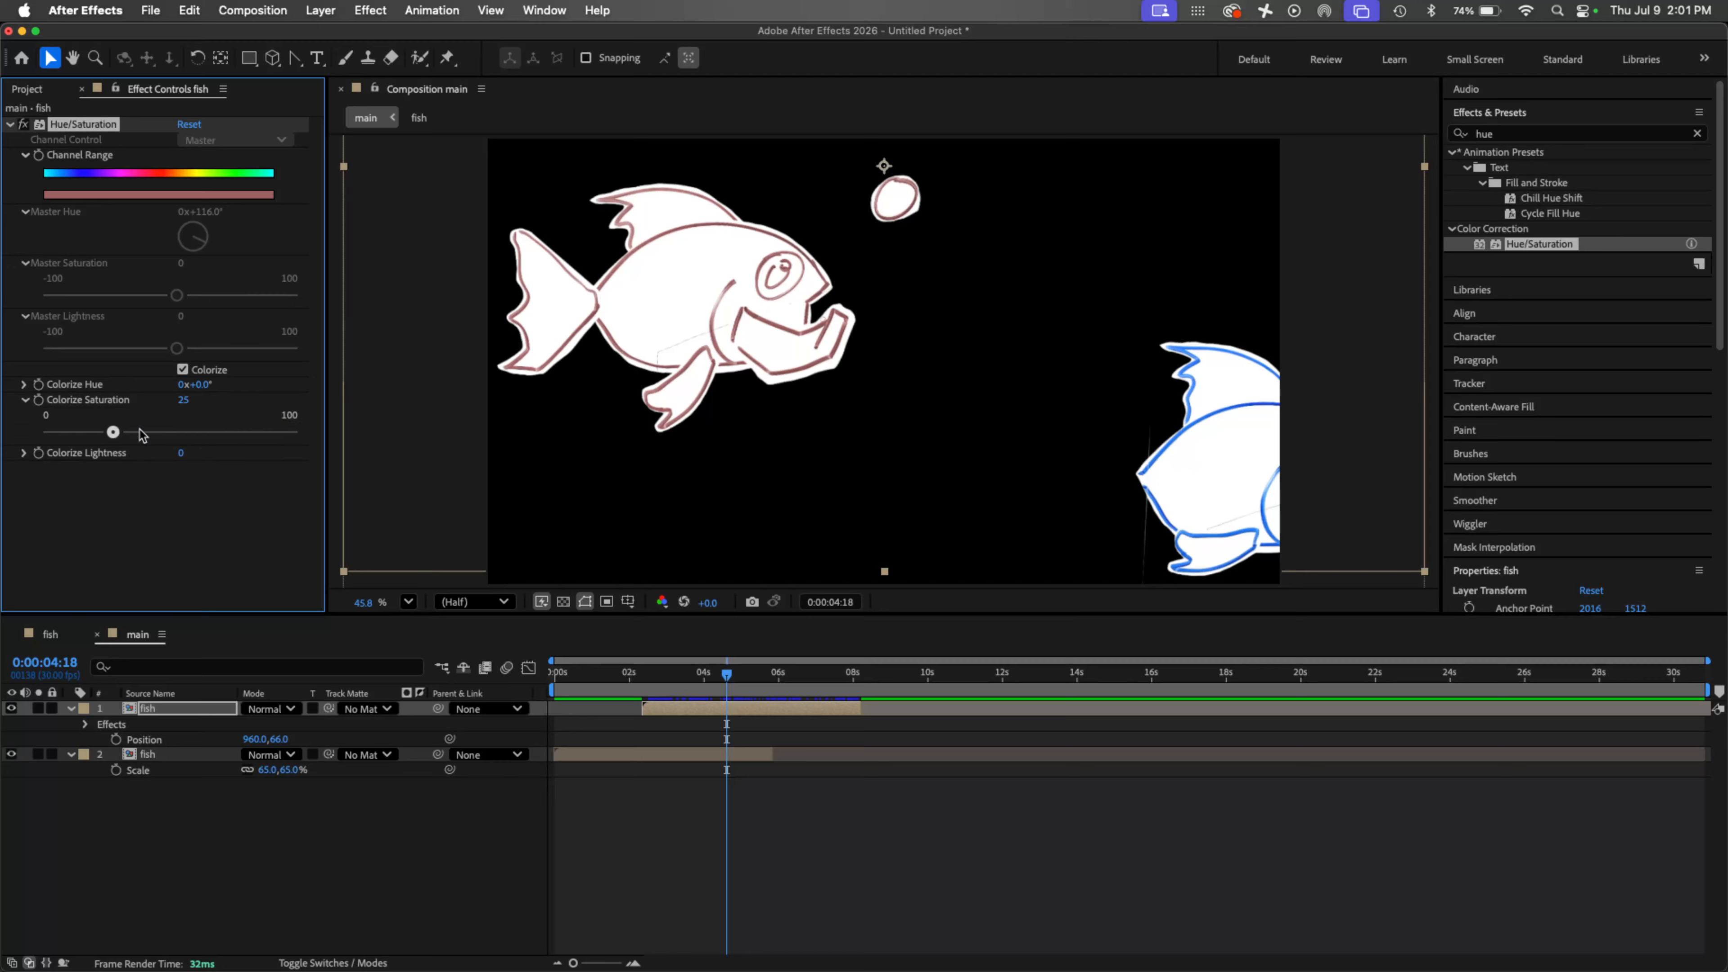
{"action": "left_click_drag", "start_coordinate": [109, 431], "coordinate": [251, 431]}
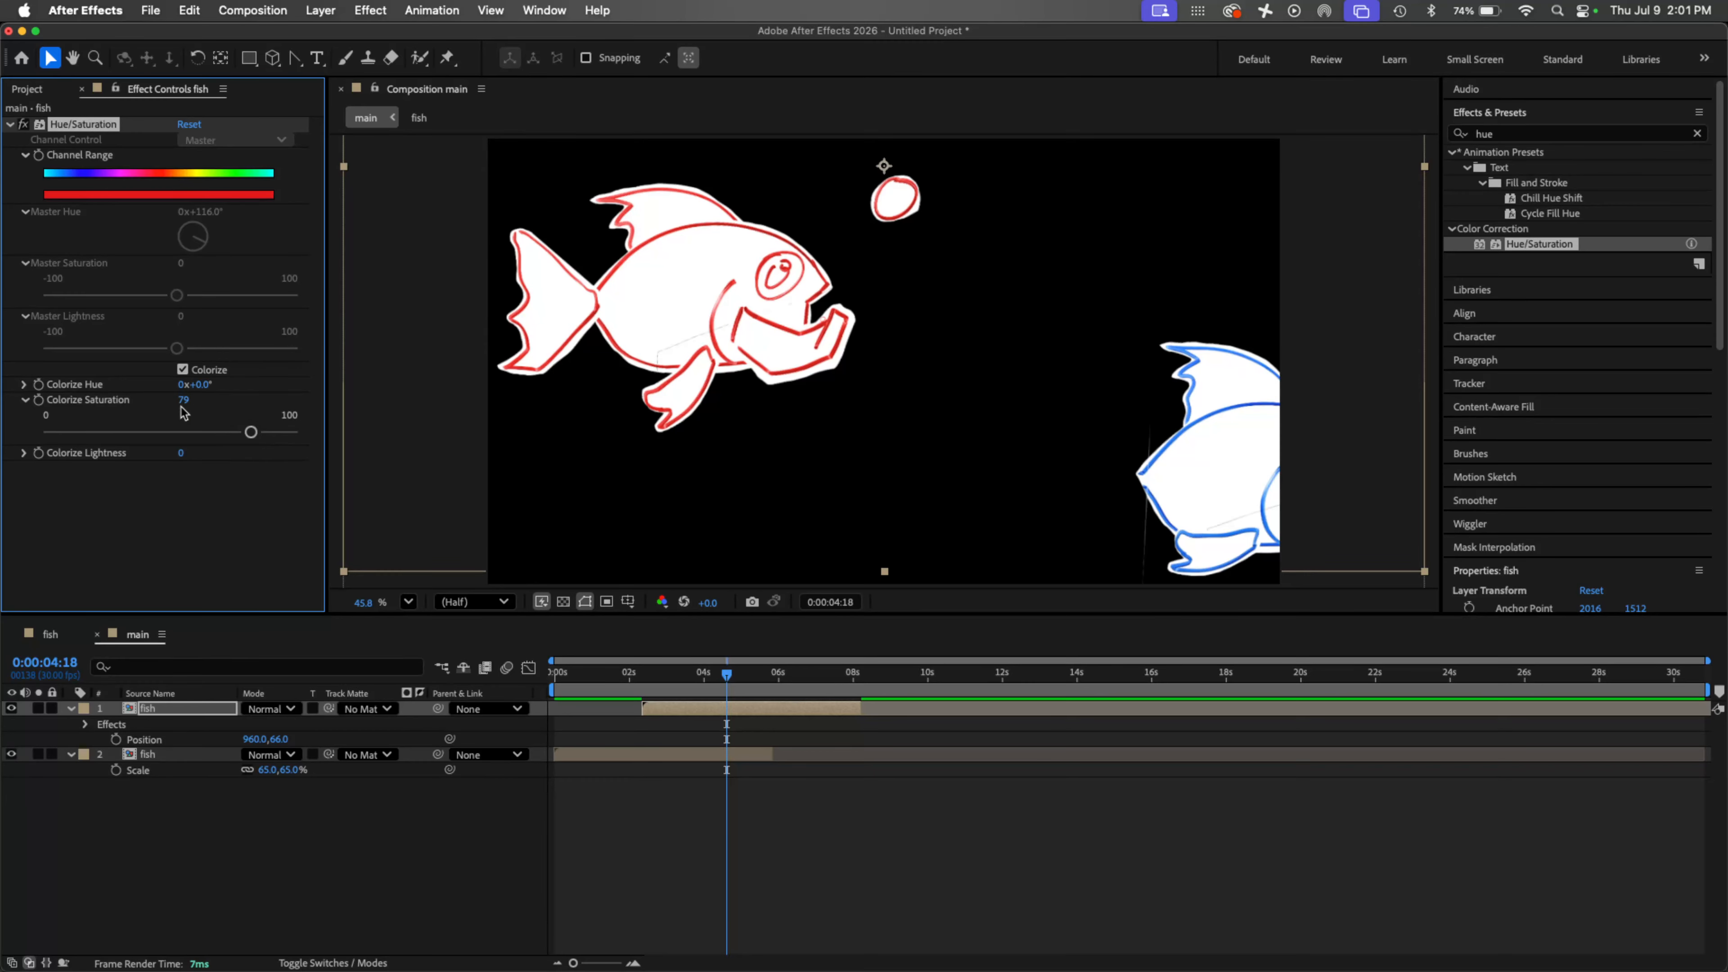
Step: Set the duplicate fish's Colorize Lightness to -24 and Colorize Hue to 105°, and return to the first frame
{"action": "left_click", "coordinate": [24, 453]}
{"action": "left_click_drag", "start_coordinate": [177, 486], "coordinate": [143, 490]}
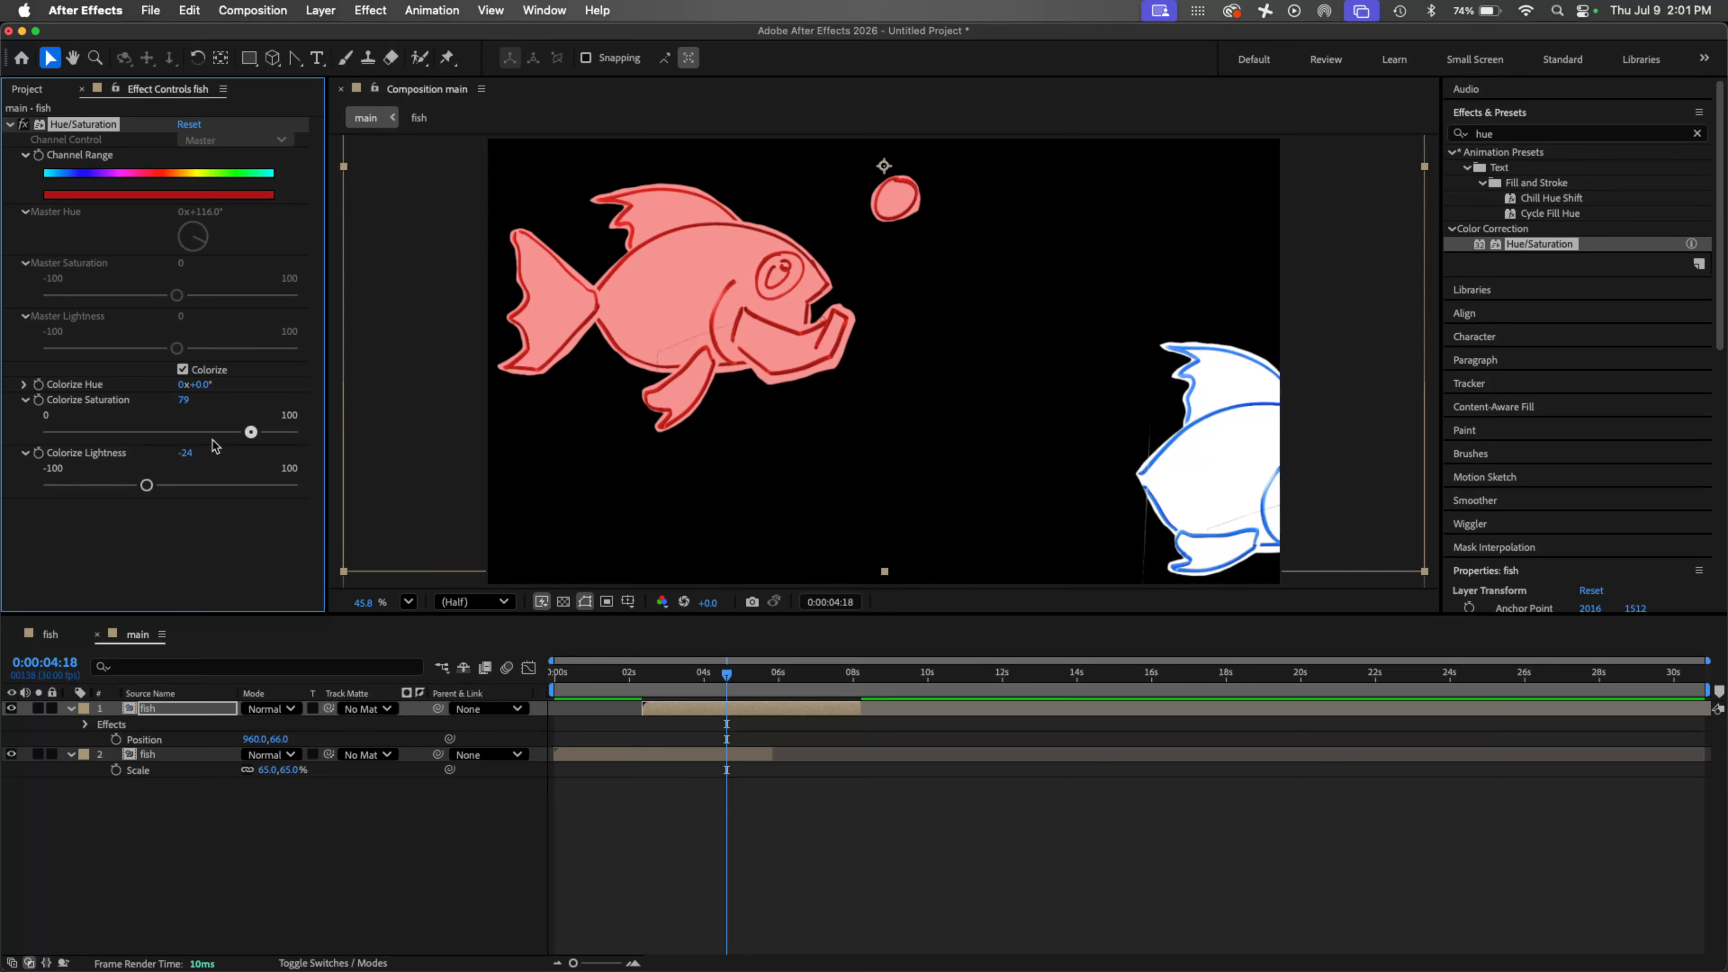
{"action": "left_click_drag", "start_coordinate": [195, 384], "coordinate": [293, 377]}
{"action": "left_click_drag", "start_coordinate": [726, 674], "coordinate": [532, 689]}
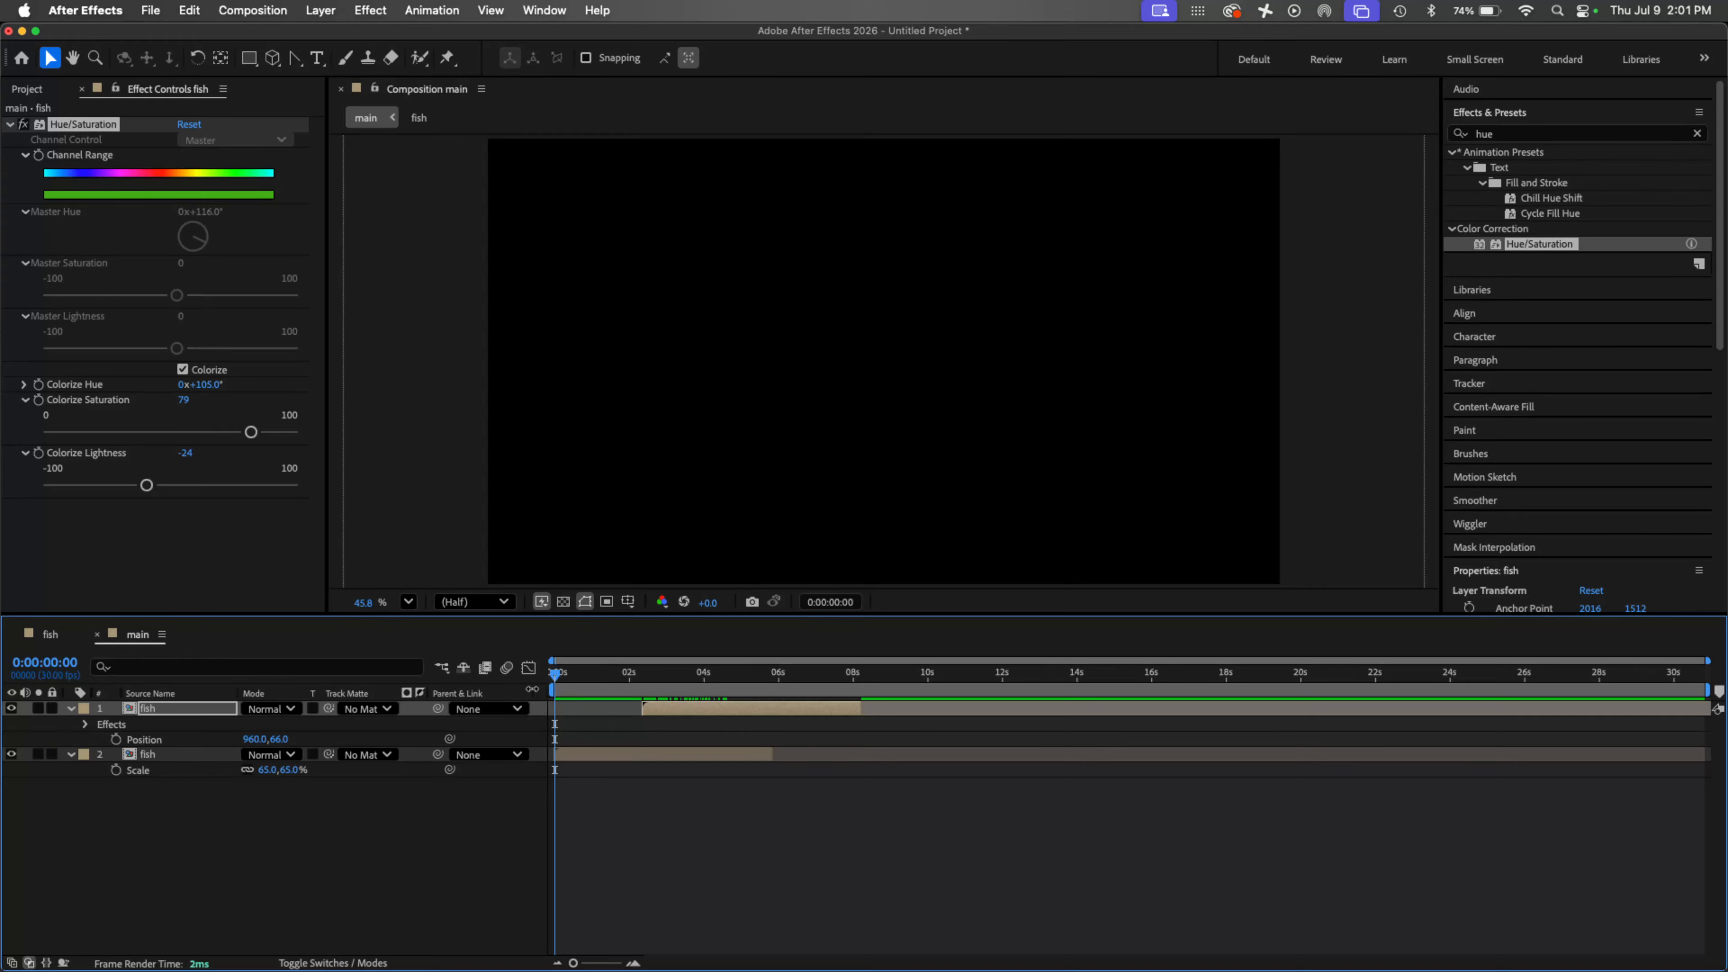
Step: Open the fish composition at about 0:00:02:11 and apply the Hue/Saturation effect to the tail layer
{"action": "double_click", "coordinate": [135, 713]}
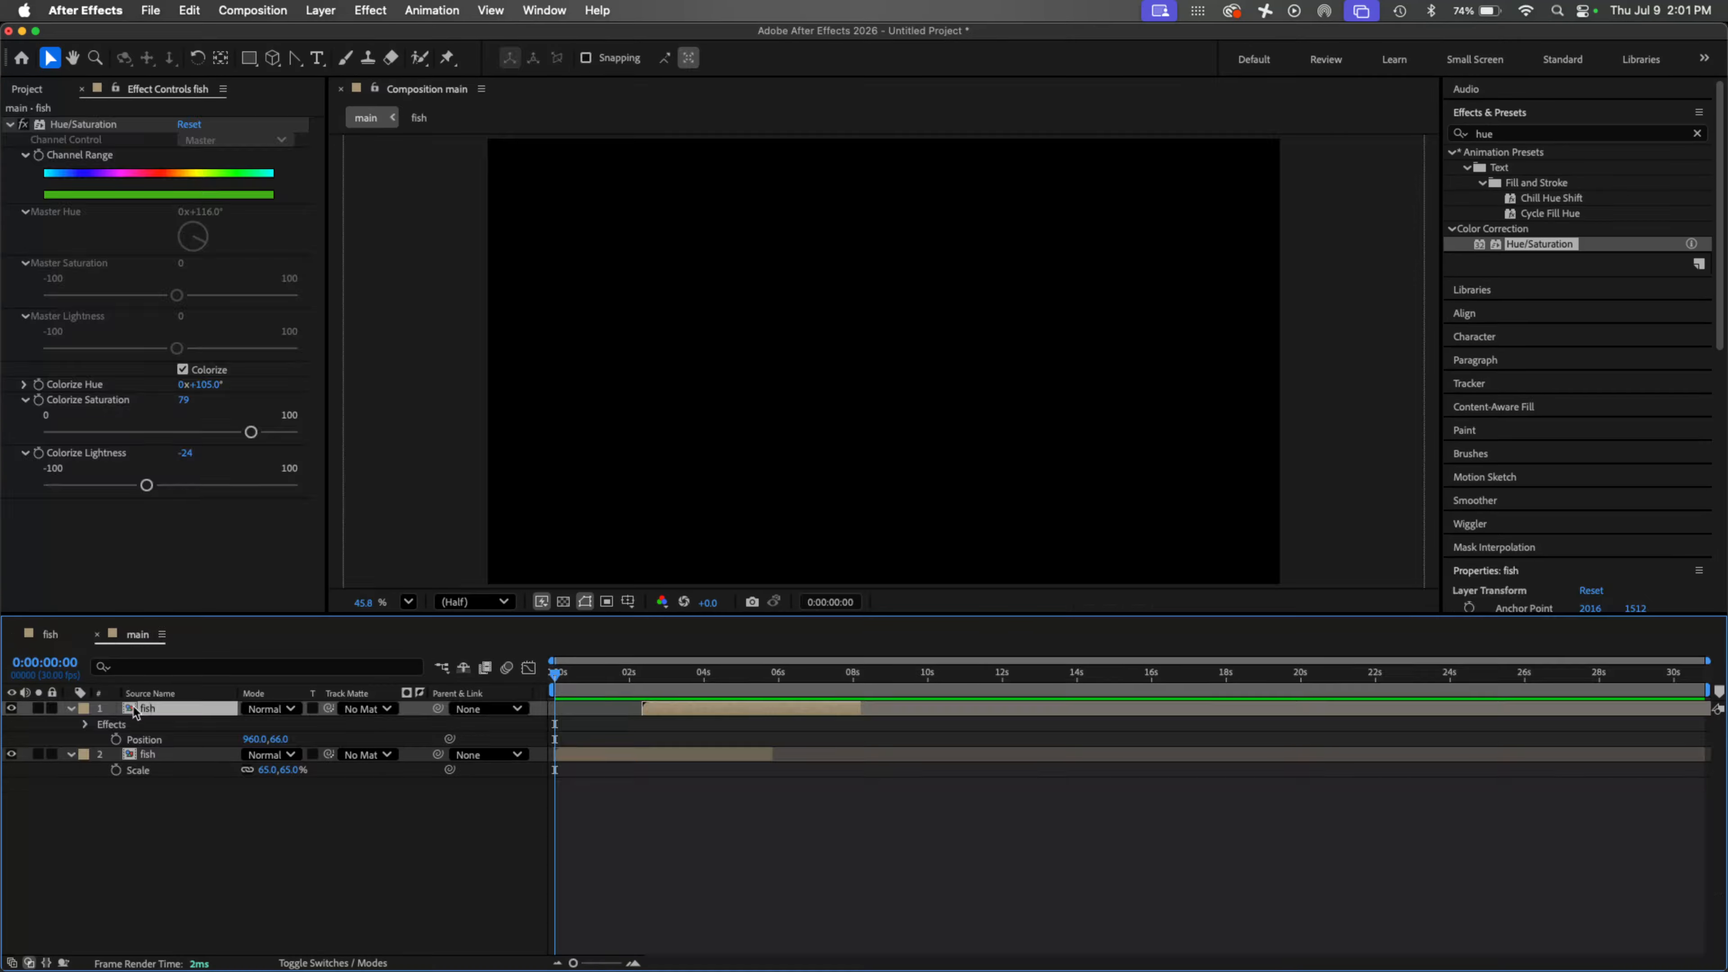
{"action": "left_click_drag", "start_coordinate": [612, 672], "coordinate": [704, 670]}
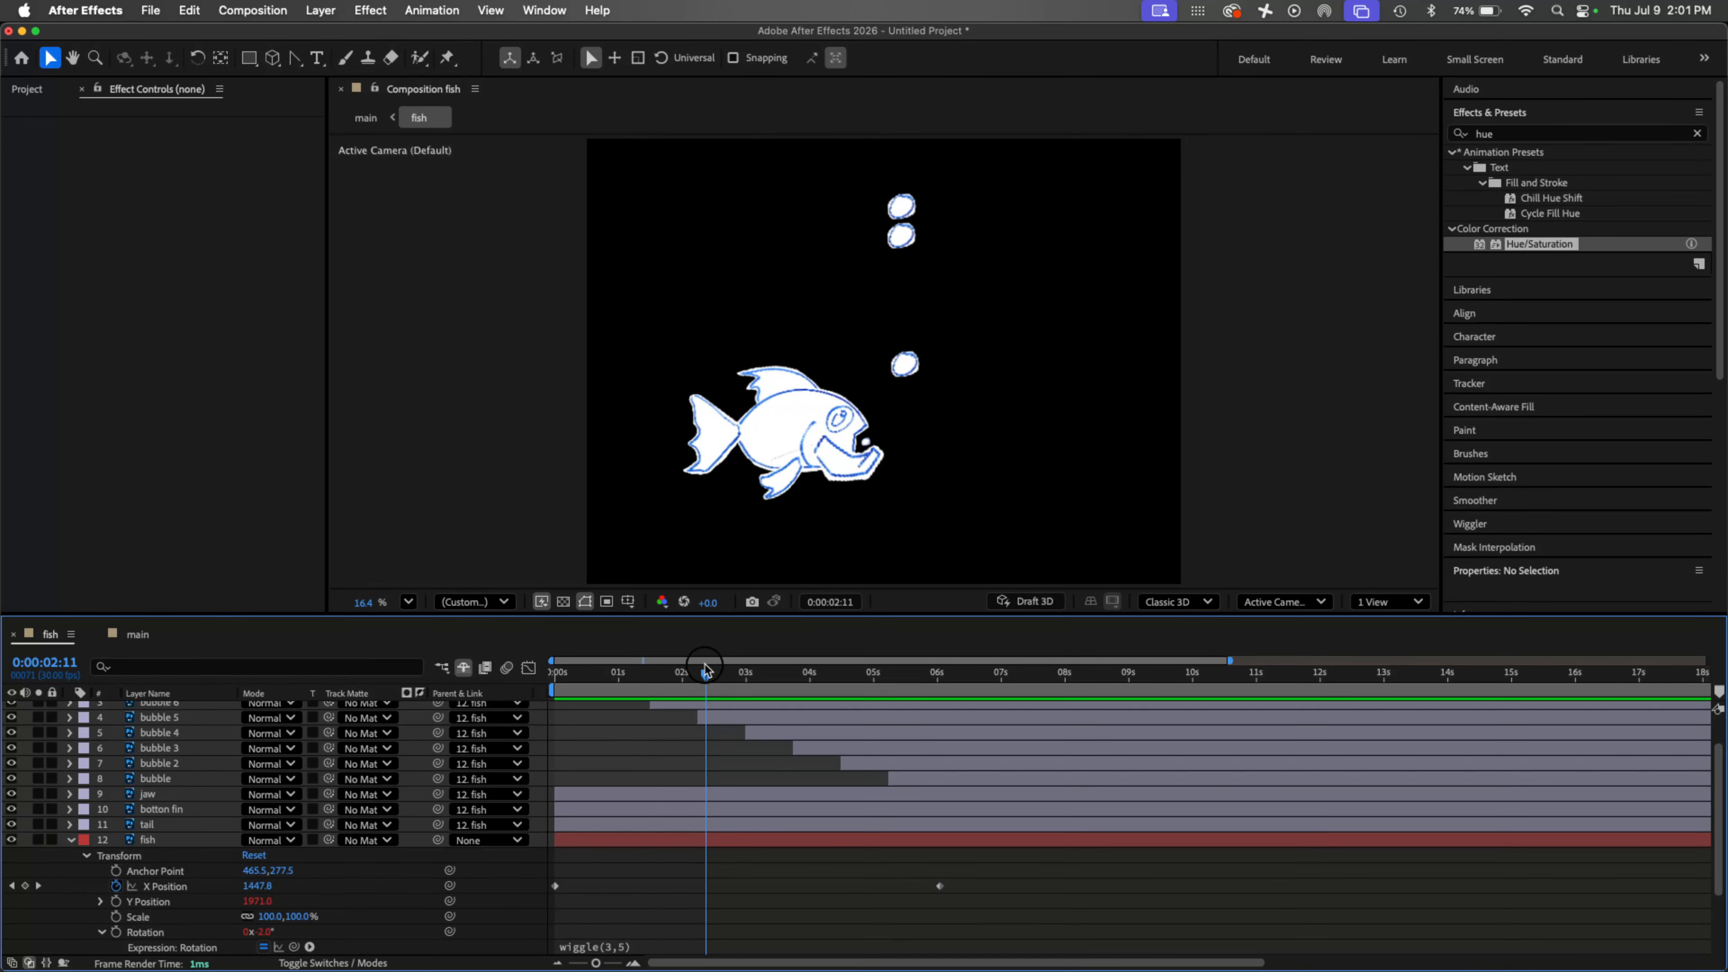
{"action": "left_click", "coordinate": [70, 841]}
{"action": "left_click", "coordinate": [170, 873]}
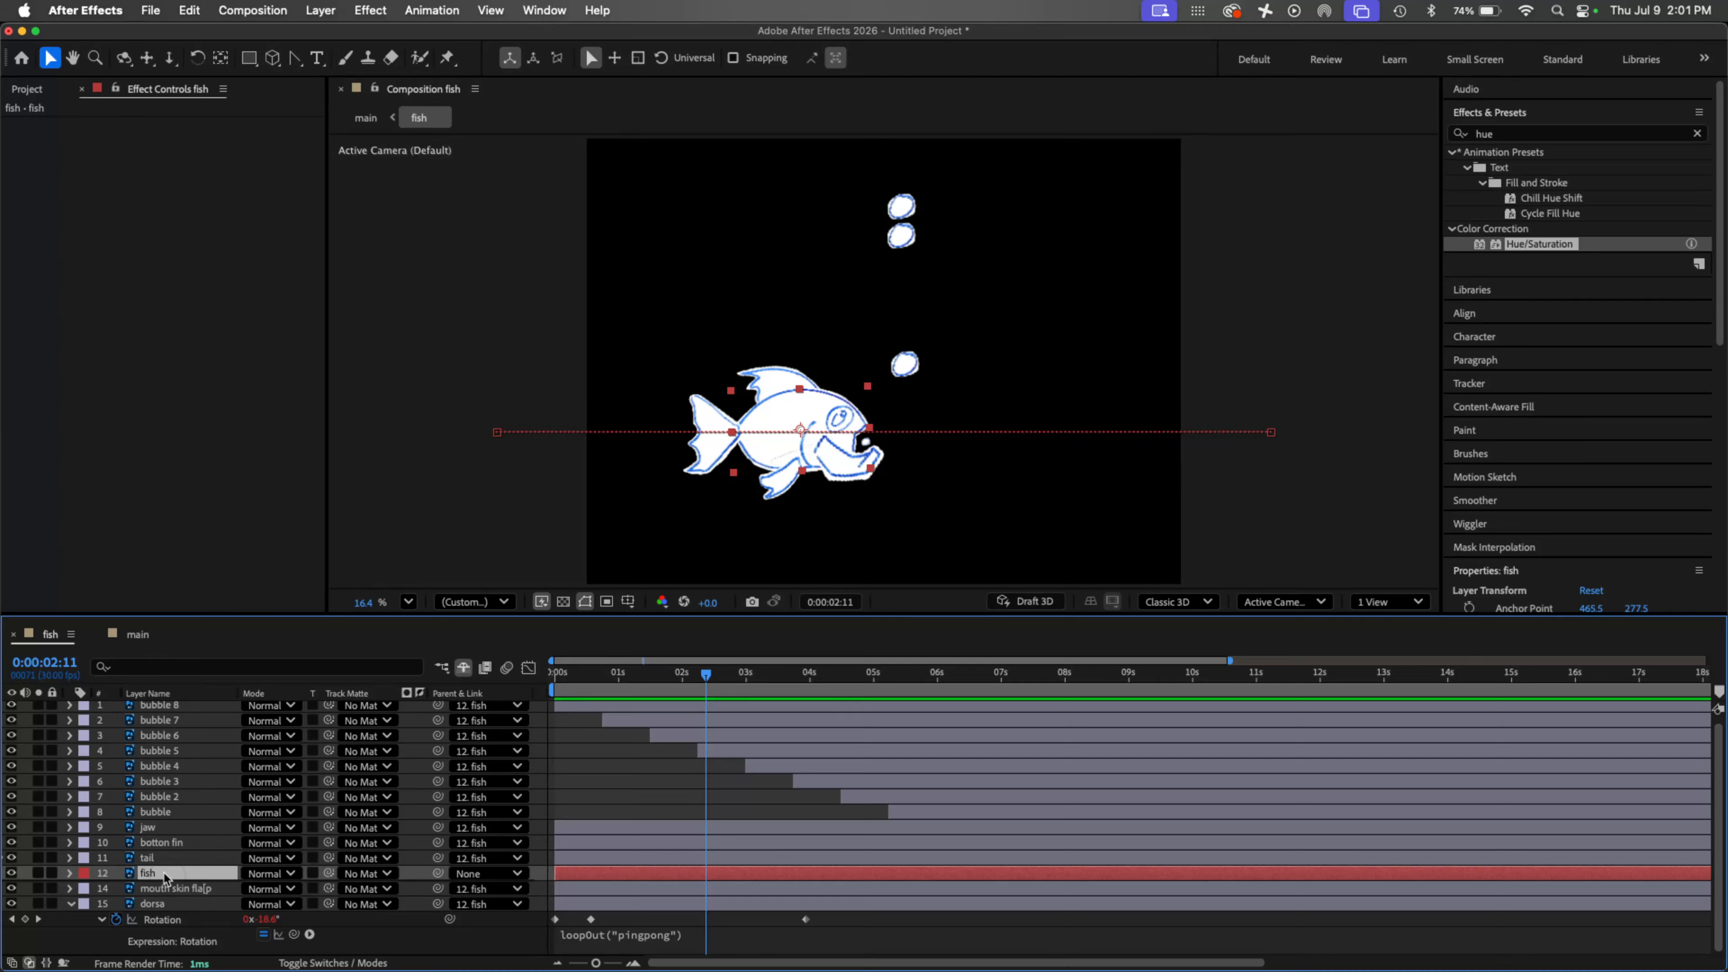
{"action": "left_click", "coordinate": [170, 859]}
{"action": "left_click_drag", "start_coordinate": [1479, 245], "coordinate": [144, 862]}
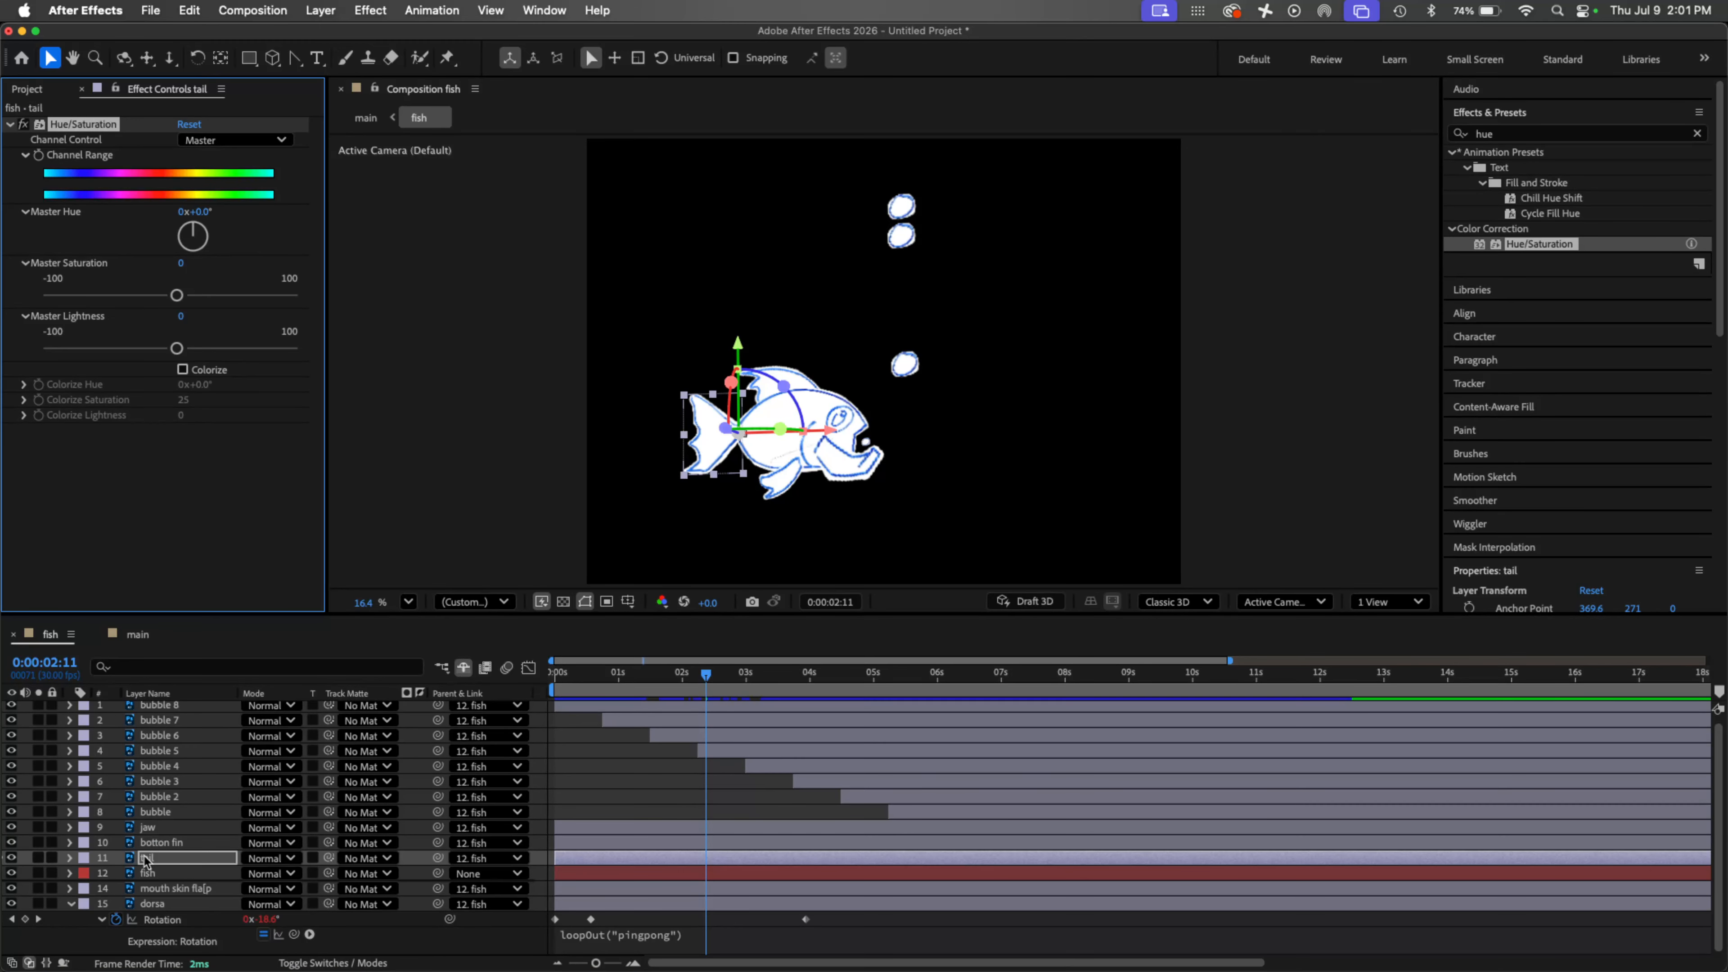
Step: Try recolouring the tail with a Master Hue of 87°, a darker Master Lightness, and Colorize with its Lightness at -36
{"action": "left_click_drag", "start_coordinate": [205, 212], "coordinate": [245, 203]}
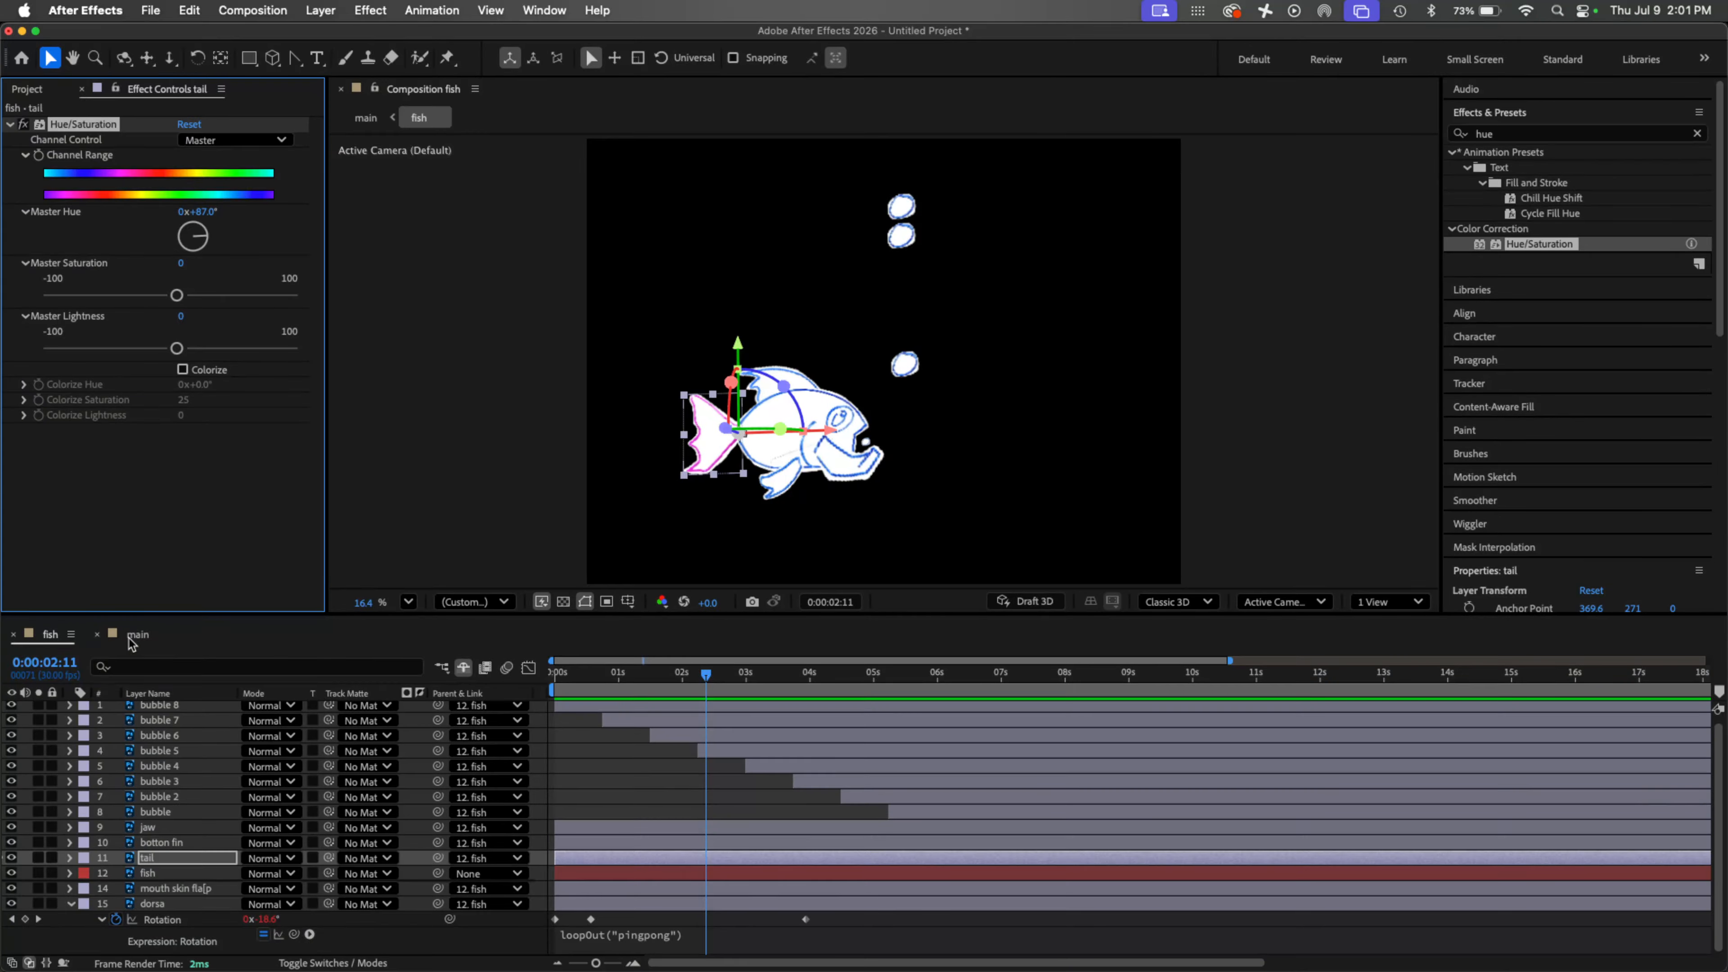
{"action": "left_click_drag", "start_coordinate": [177, 347], "coordinate": [141, 351]}
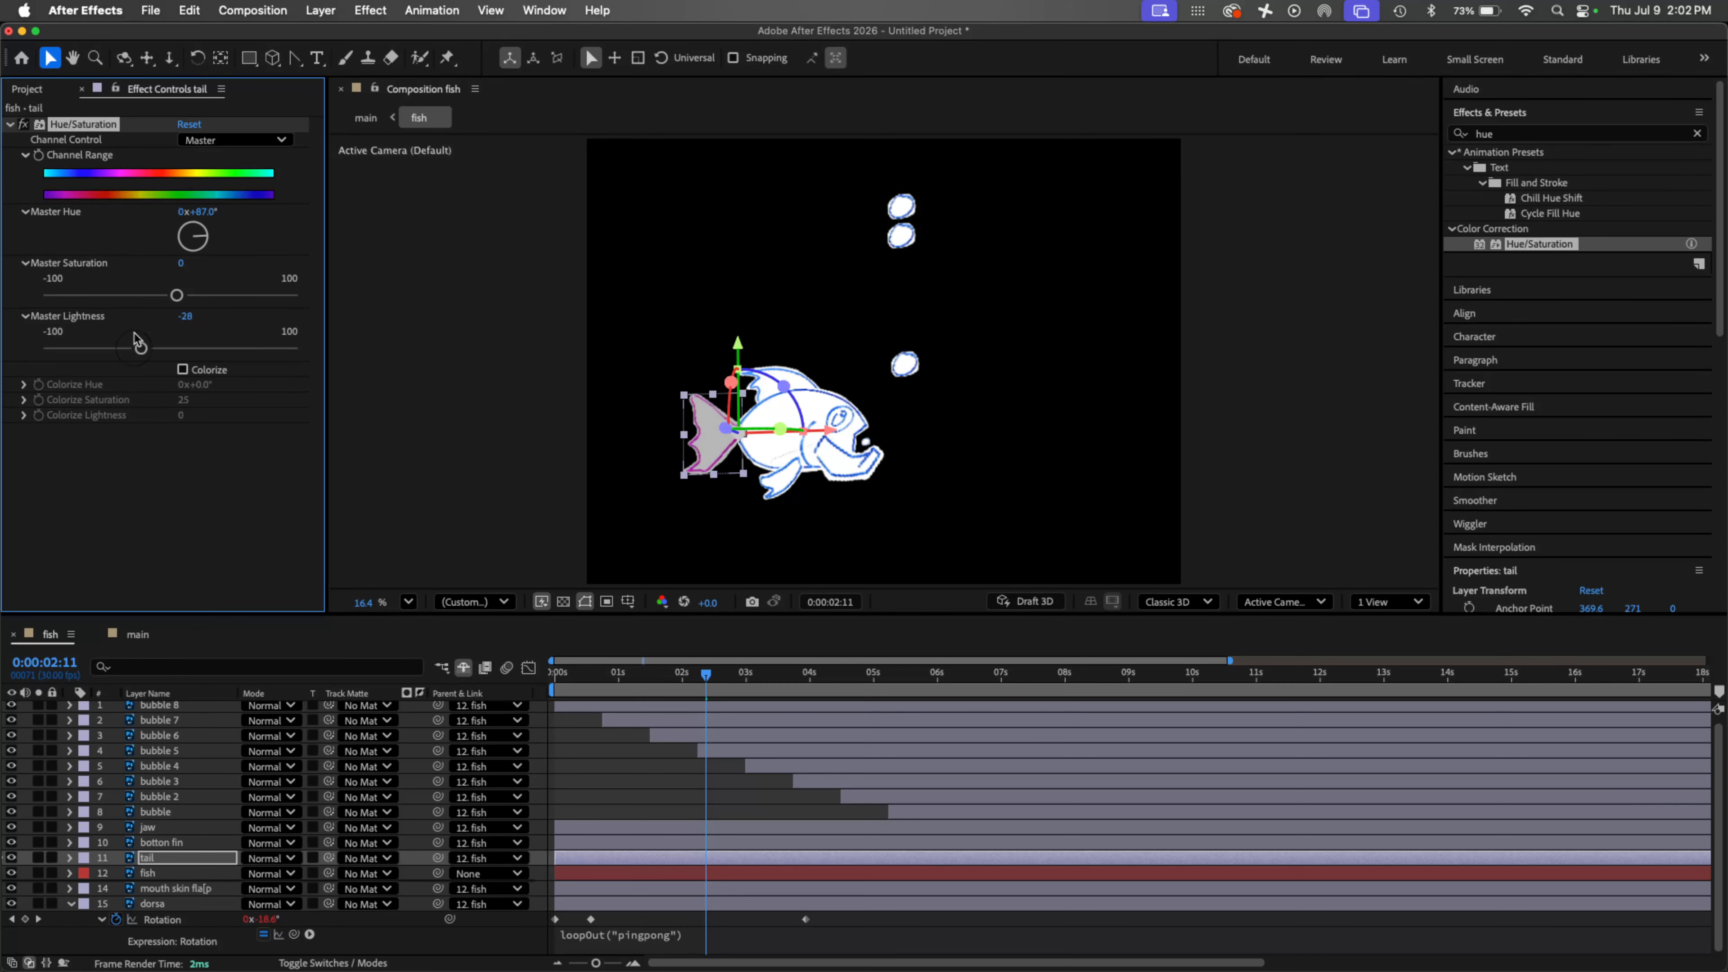
{"action": "left_click", "coordinate": [182, 370]}
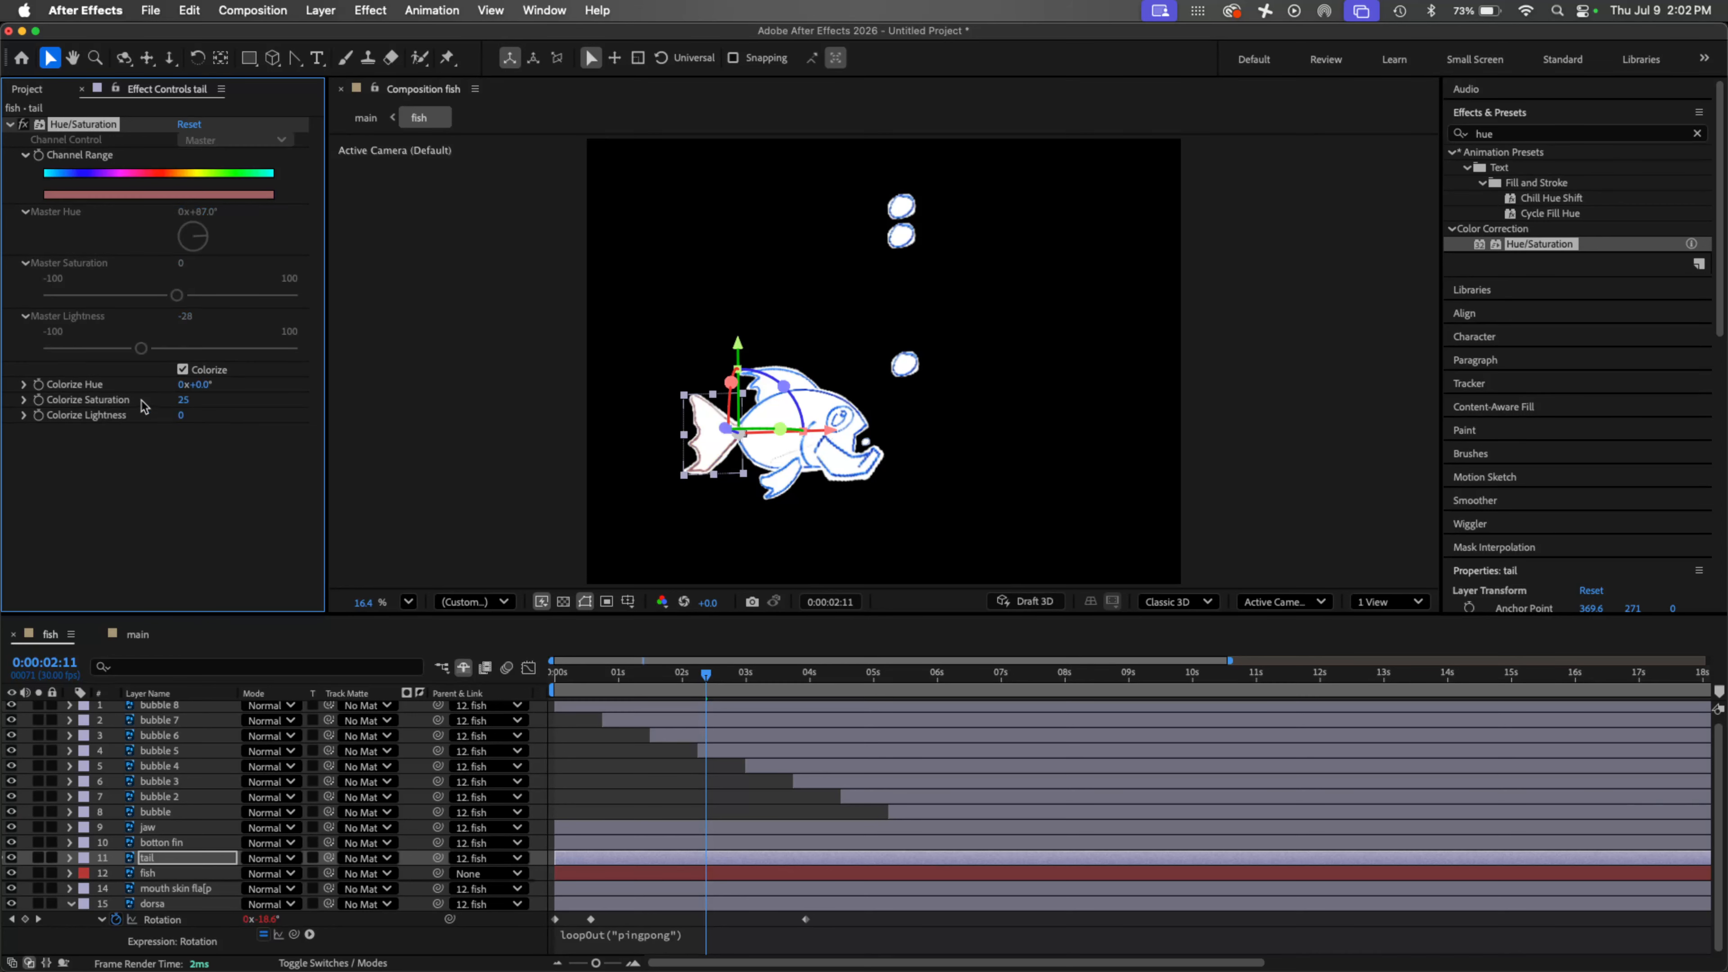
{"action": "left_click_drag", "start_coordinate": [182, 418], "coordinate": [150, 422]}
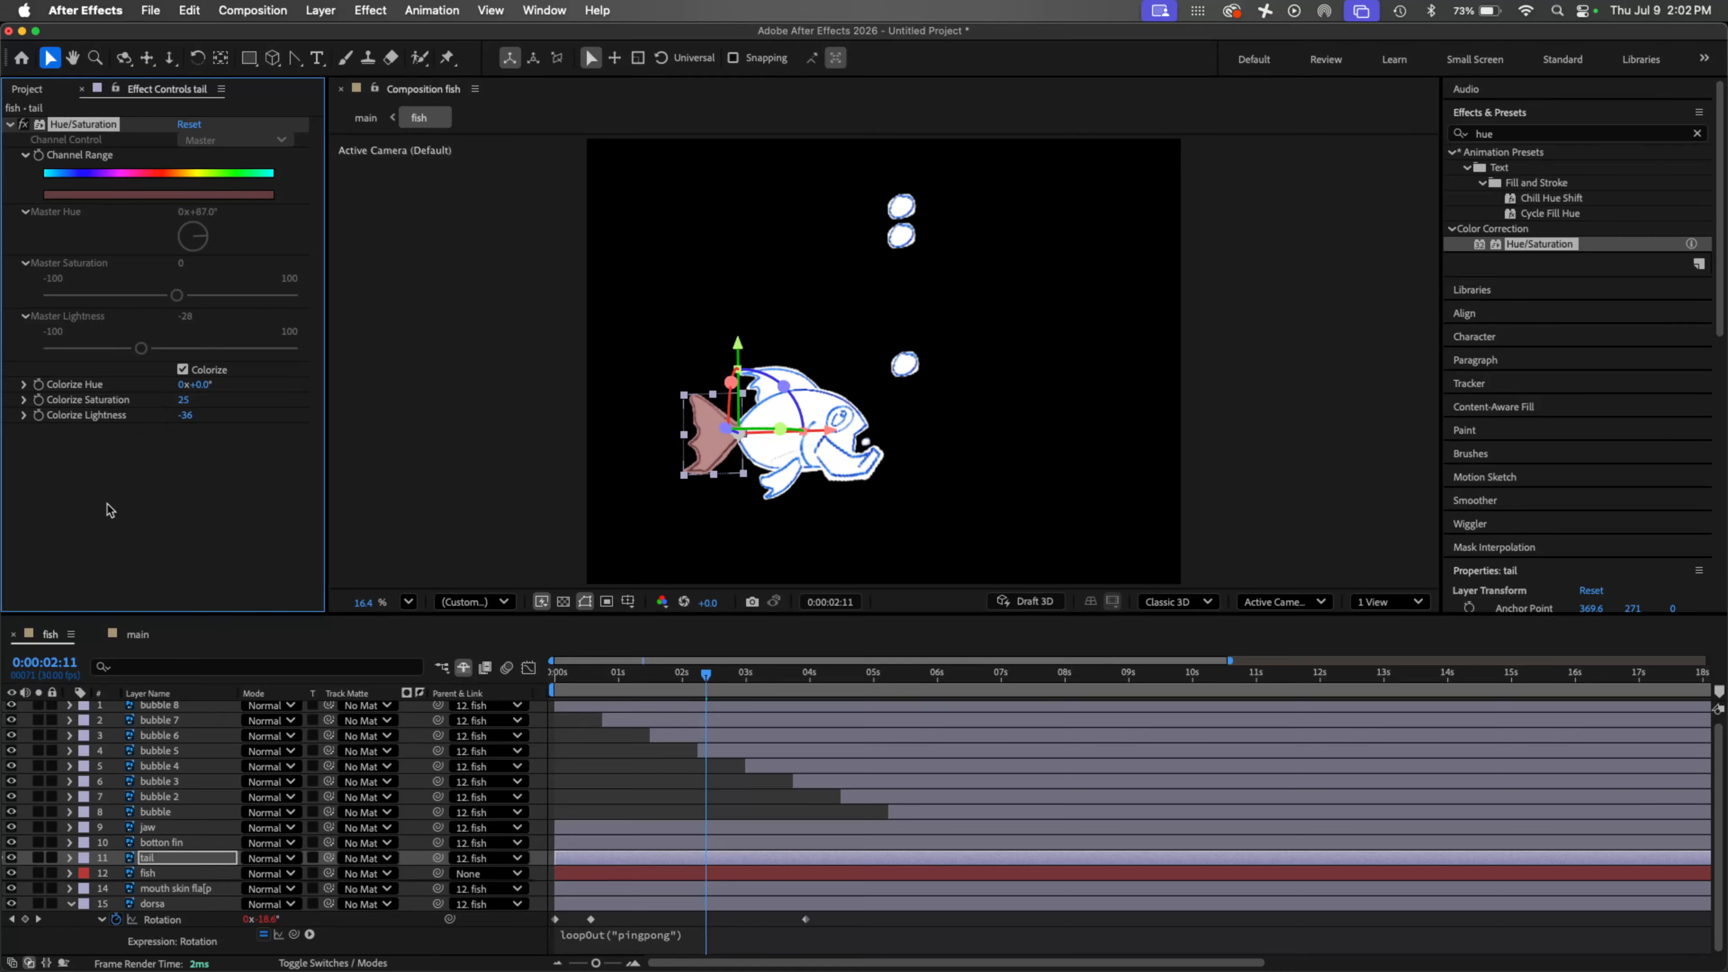
Step: Undo all the Hue/Saturation adjustments made to the tail, keeping the effect applied
{"action": "key", "text": "super+z"}
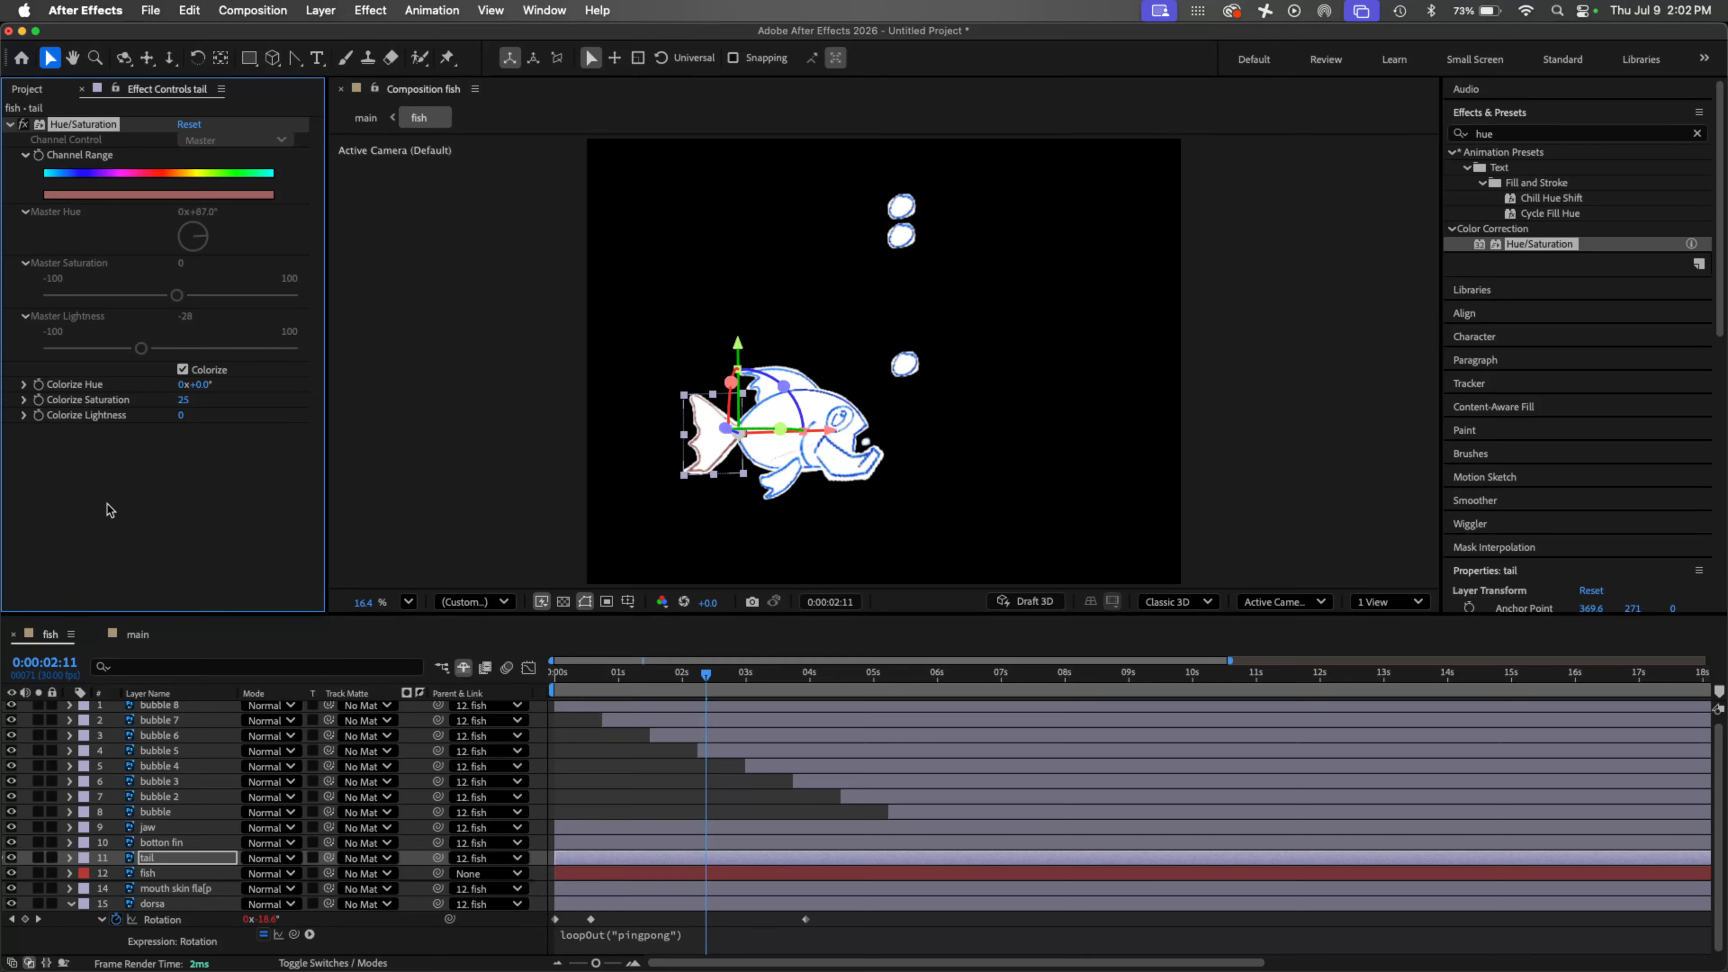
{"action": "key", "text": "super+z"}
{"action": "key", "text": "super+z"}
{"action": "key", "text": "super+z"}
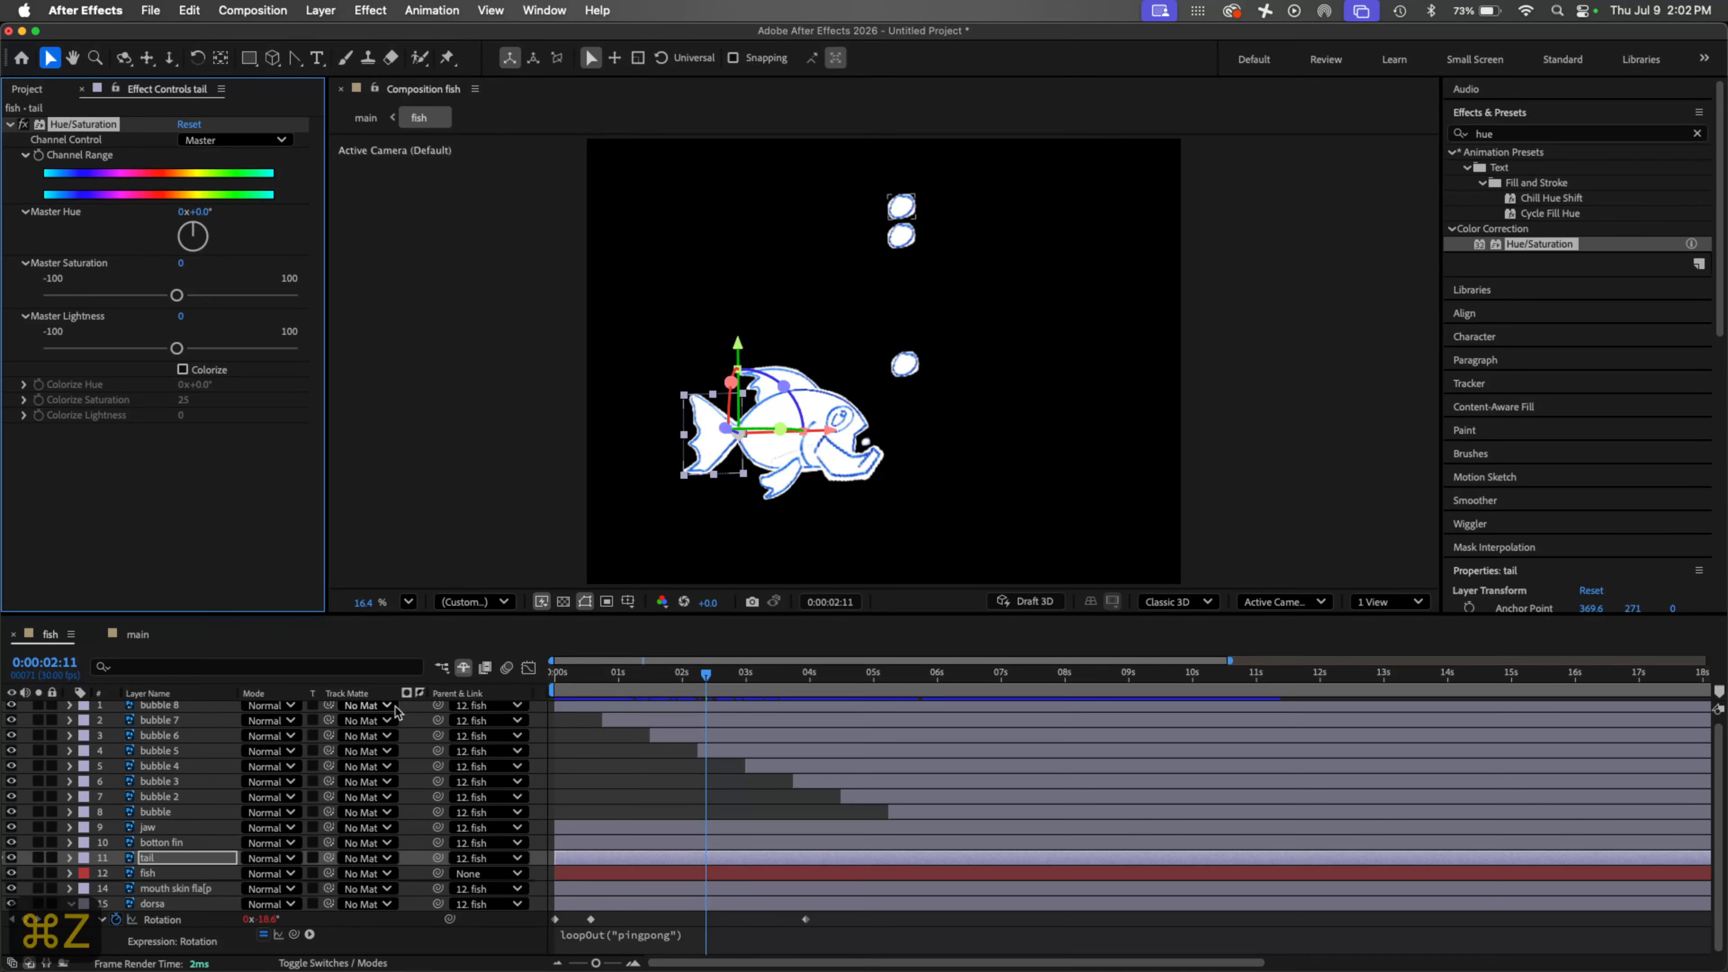
Step: Preview the main composition from the first frame with the green duplicate fish
{"action": "left_click", "coordinate": [136, 634]}
{"action": "left_click_drag", "start_coordinate": [644, 677], "coordinate": [423, 670]}
{"action": "key", "text": "space"}
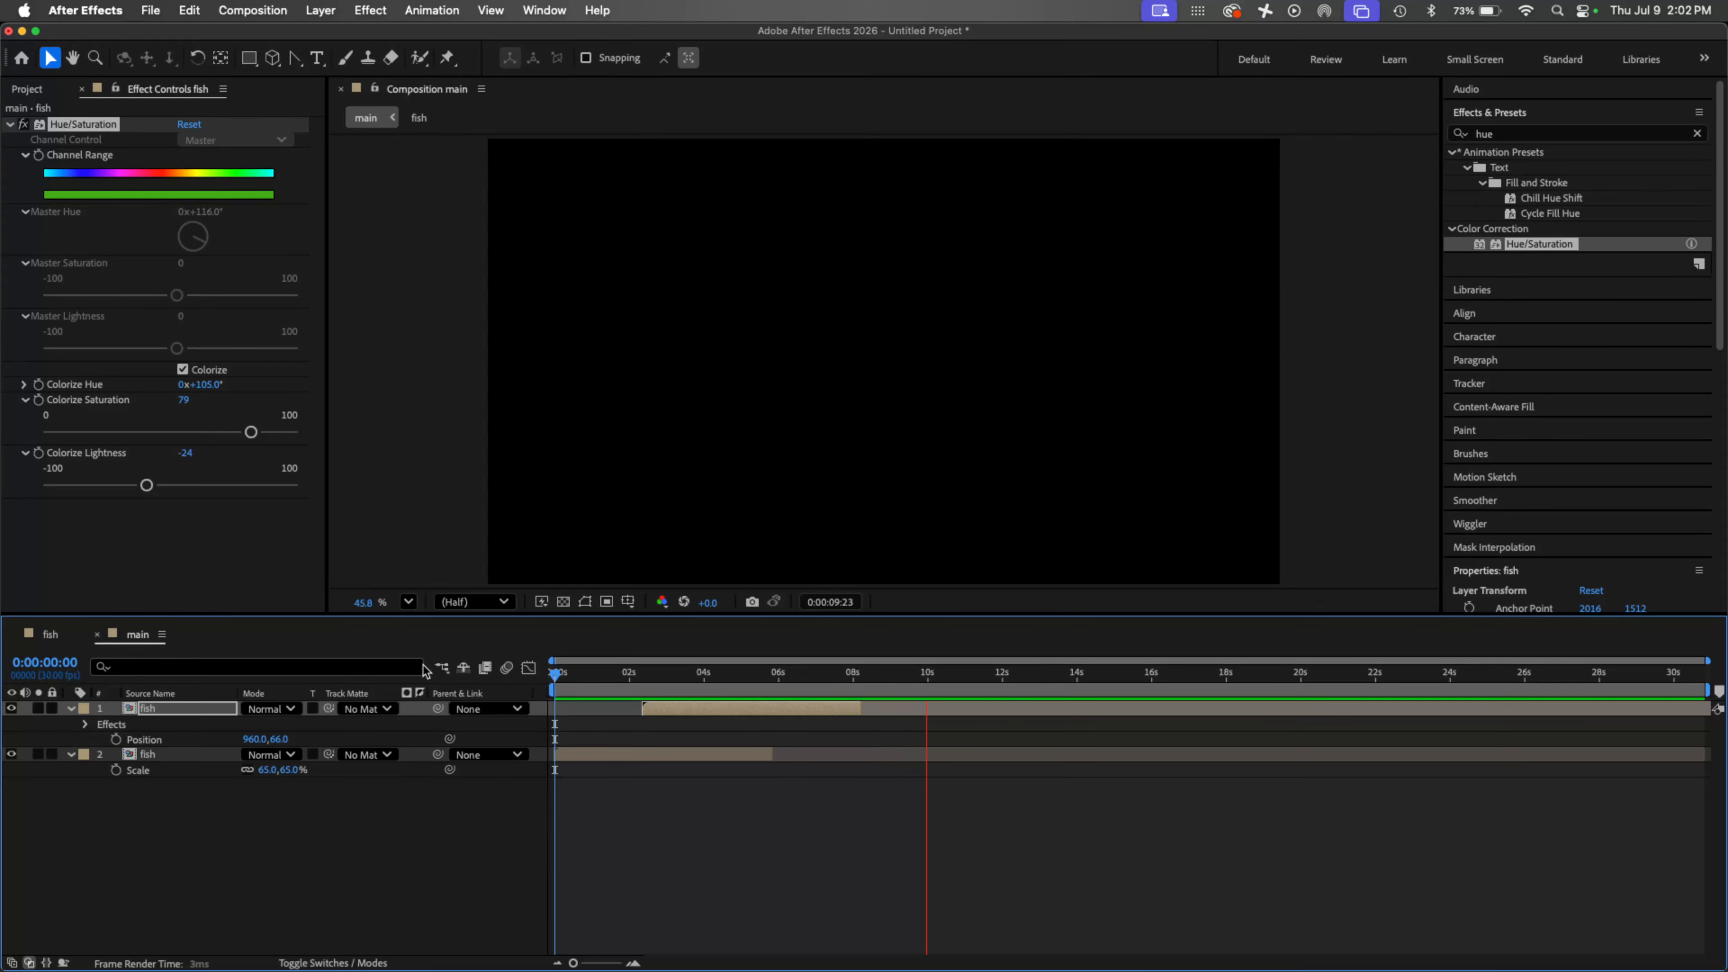
{"action": "key", "text": "space"}
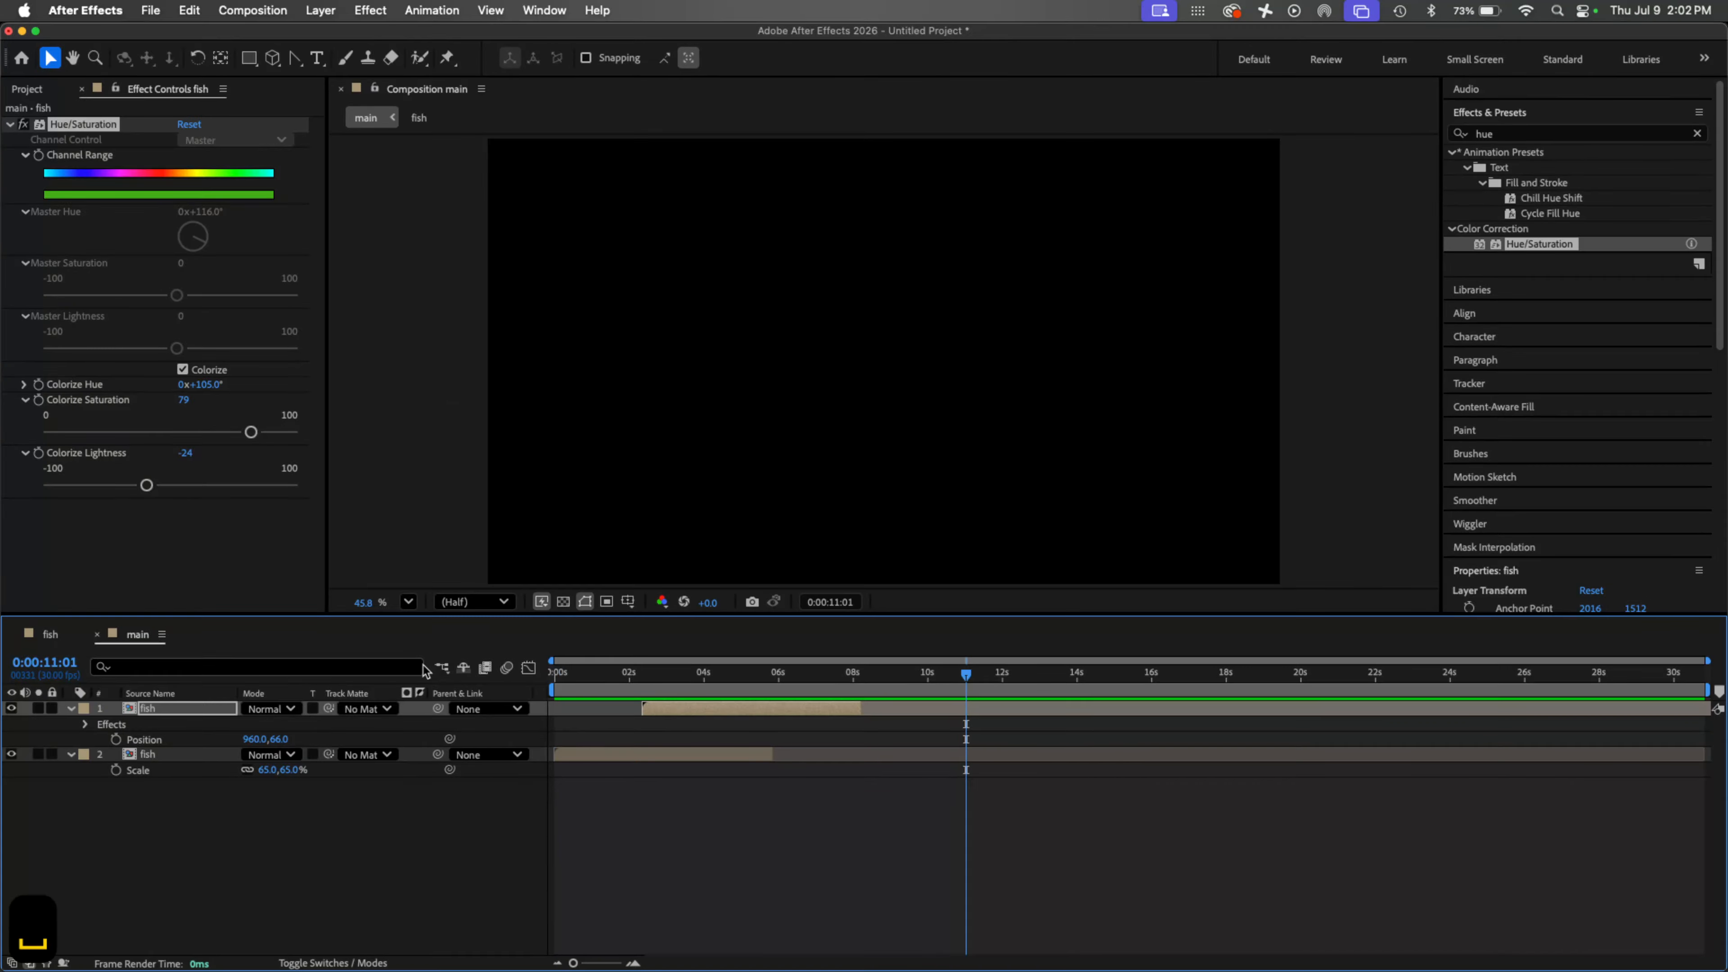
Step: Switch to Illustrator and create a new 1920 × 1080 px RGB document with 10 artboards
{"action": "key", "text": "super+Tab"}
{"action": "key", "text": "super+Tab"}
{"action": "key", "text": "super+Tab"}
{"action": "key", "text": "super+Tab"}
{"action": "key", "text": "super+Tab"}
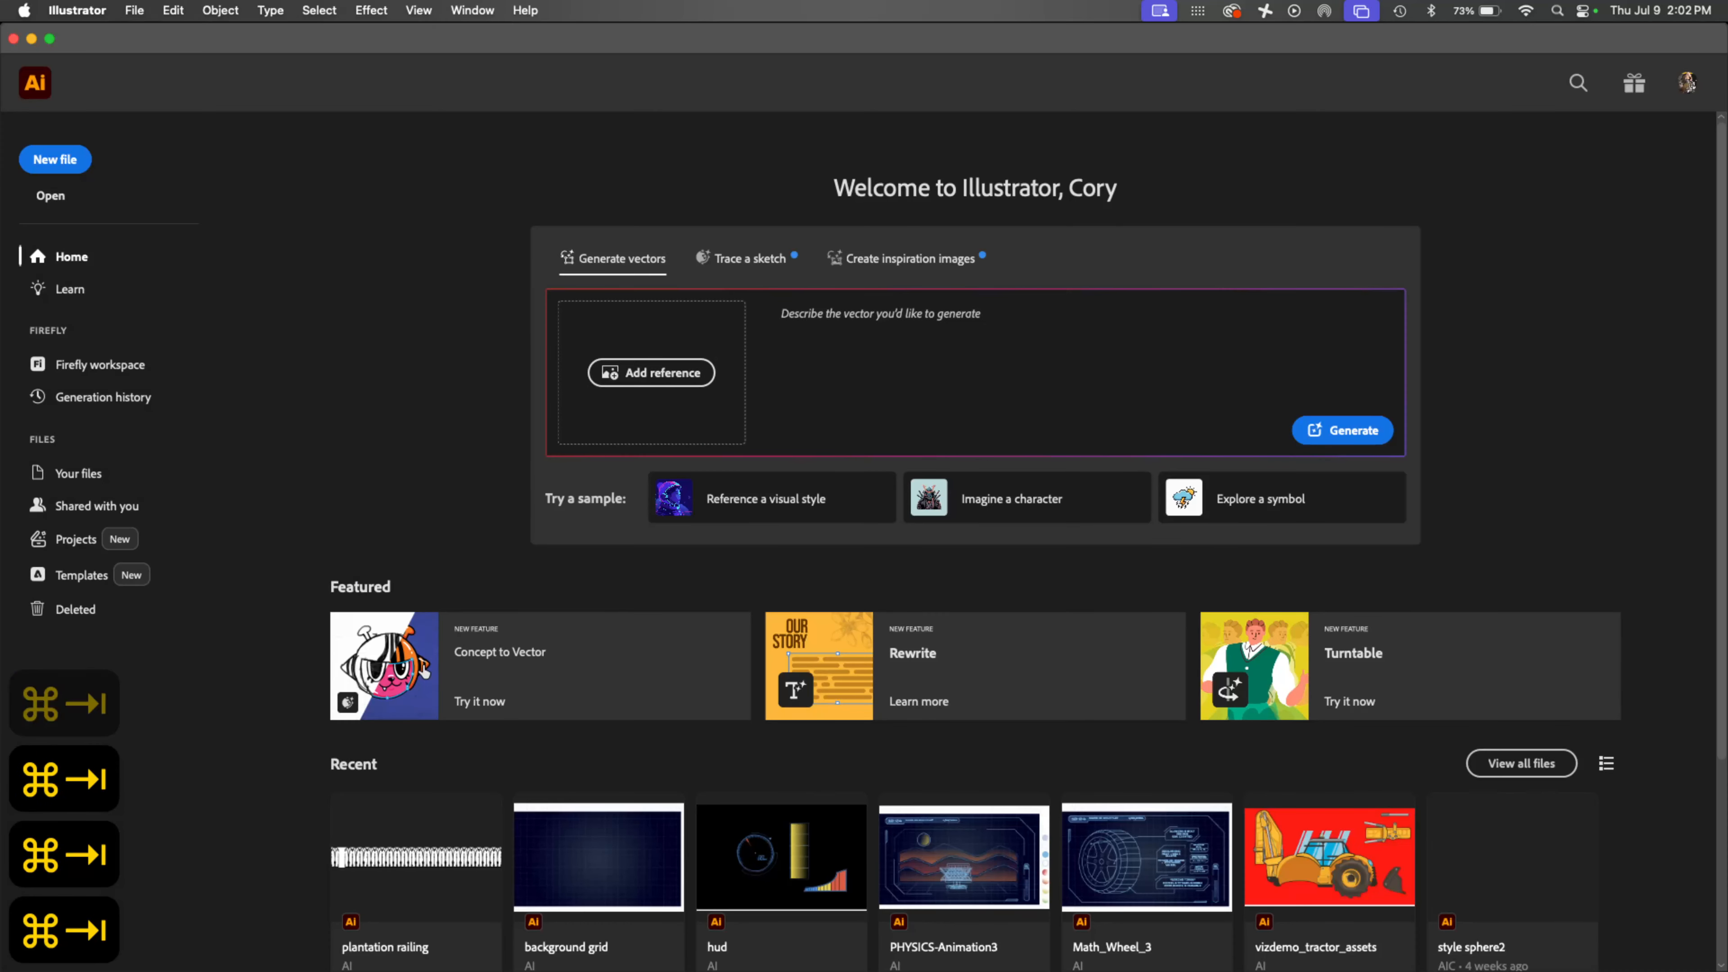
{"action": "key", "text": "super+n"}
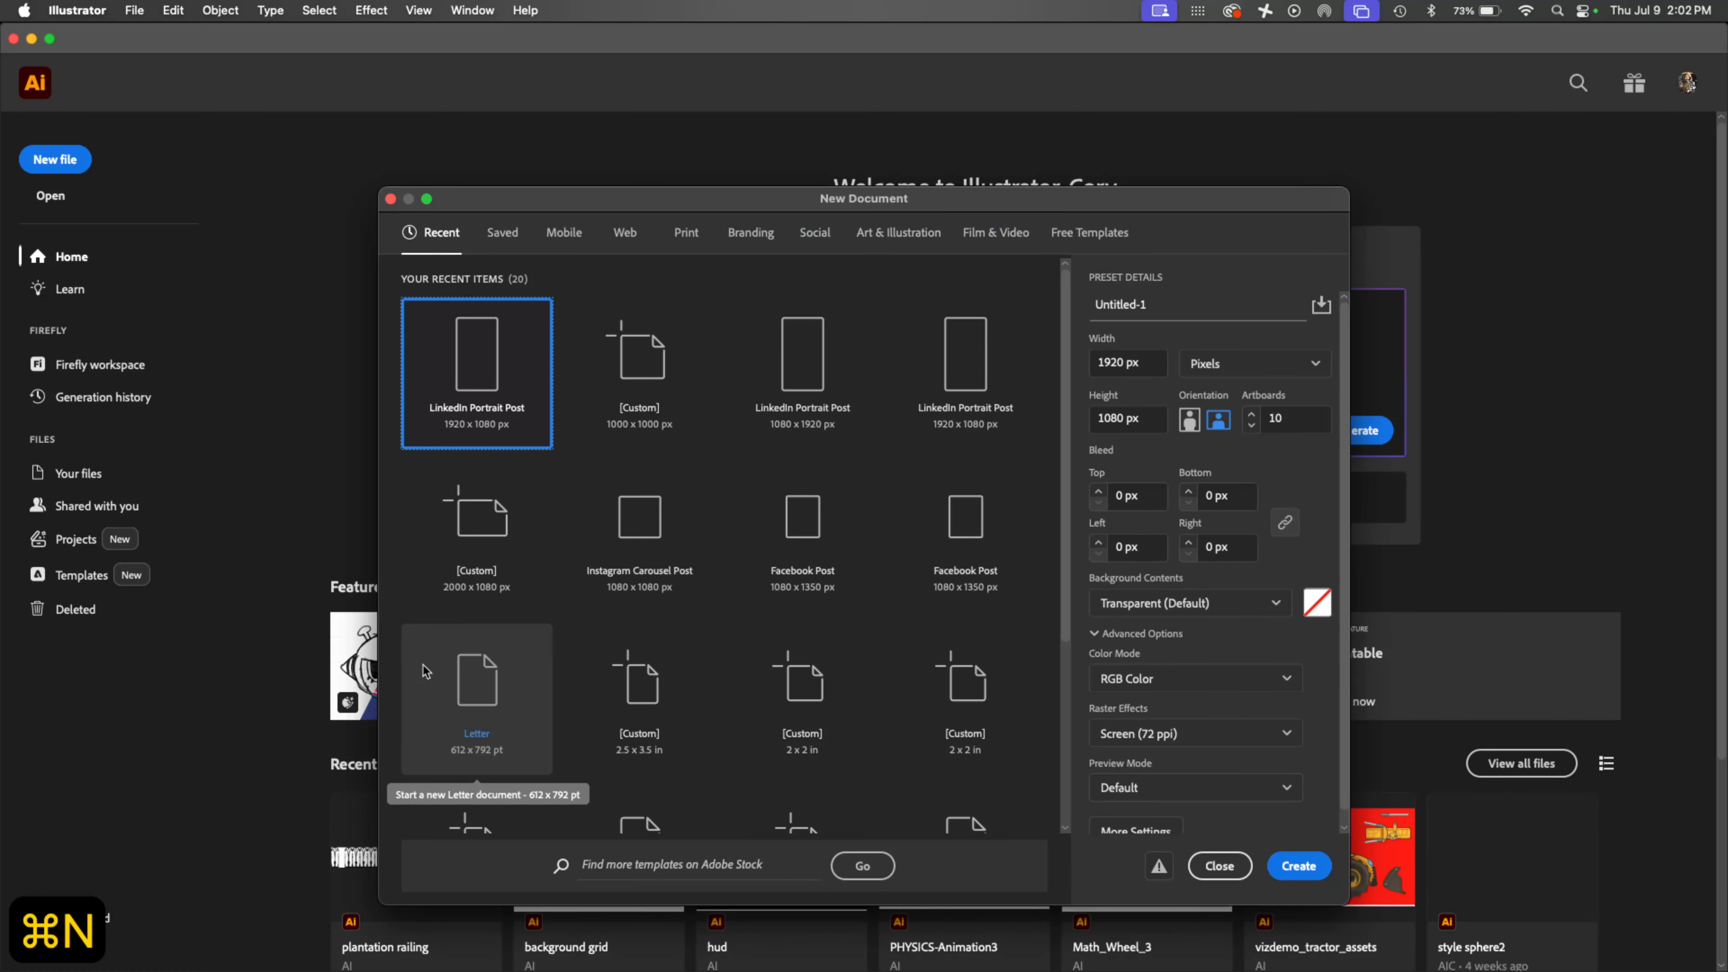
{"action": "left_click", "coordinate": [1296, 866]}
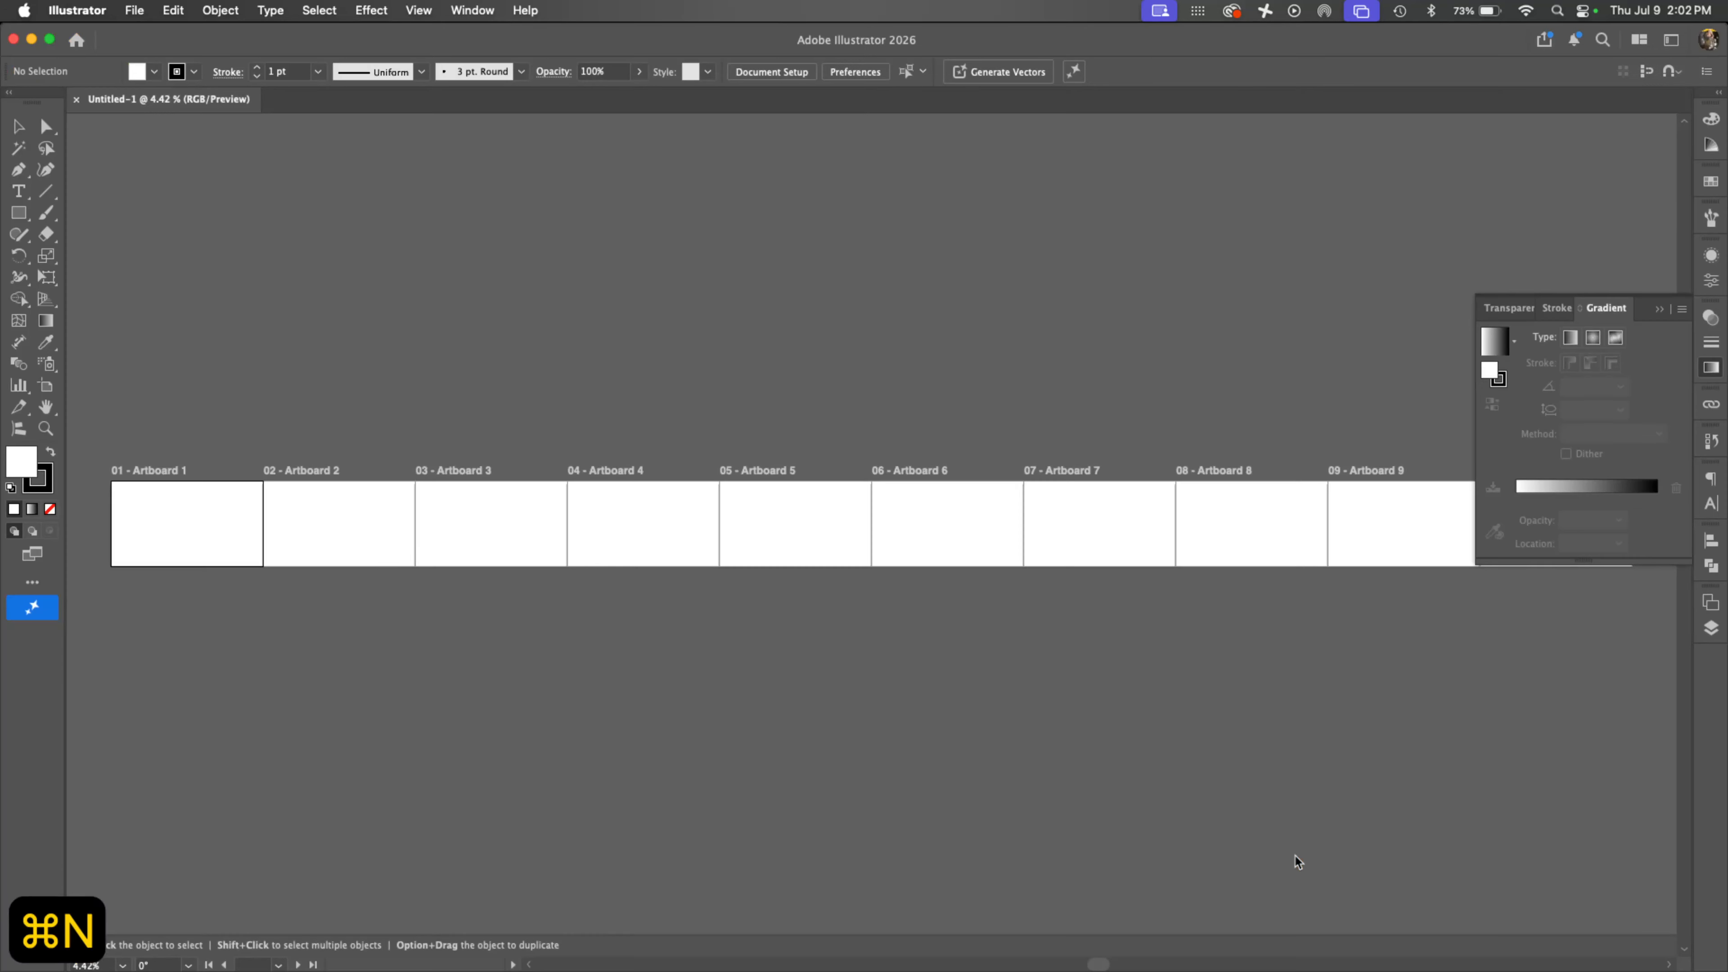
Step: Delete Artboards 2 through 10 and fit the remaining artboard in the window
{"action": "left_click", "coordinate": [1710, 627]}
{"action": "left_click", "coordinate": [1710, 602]}
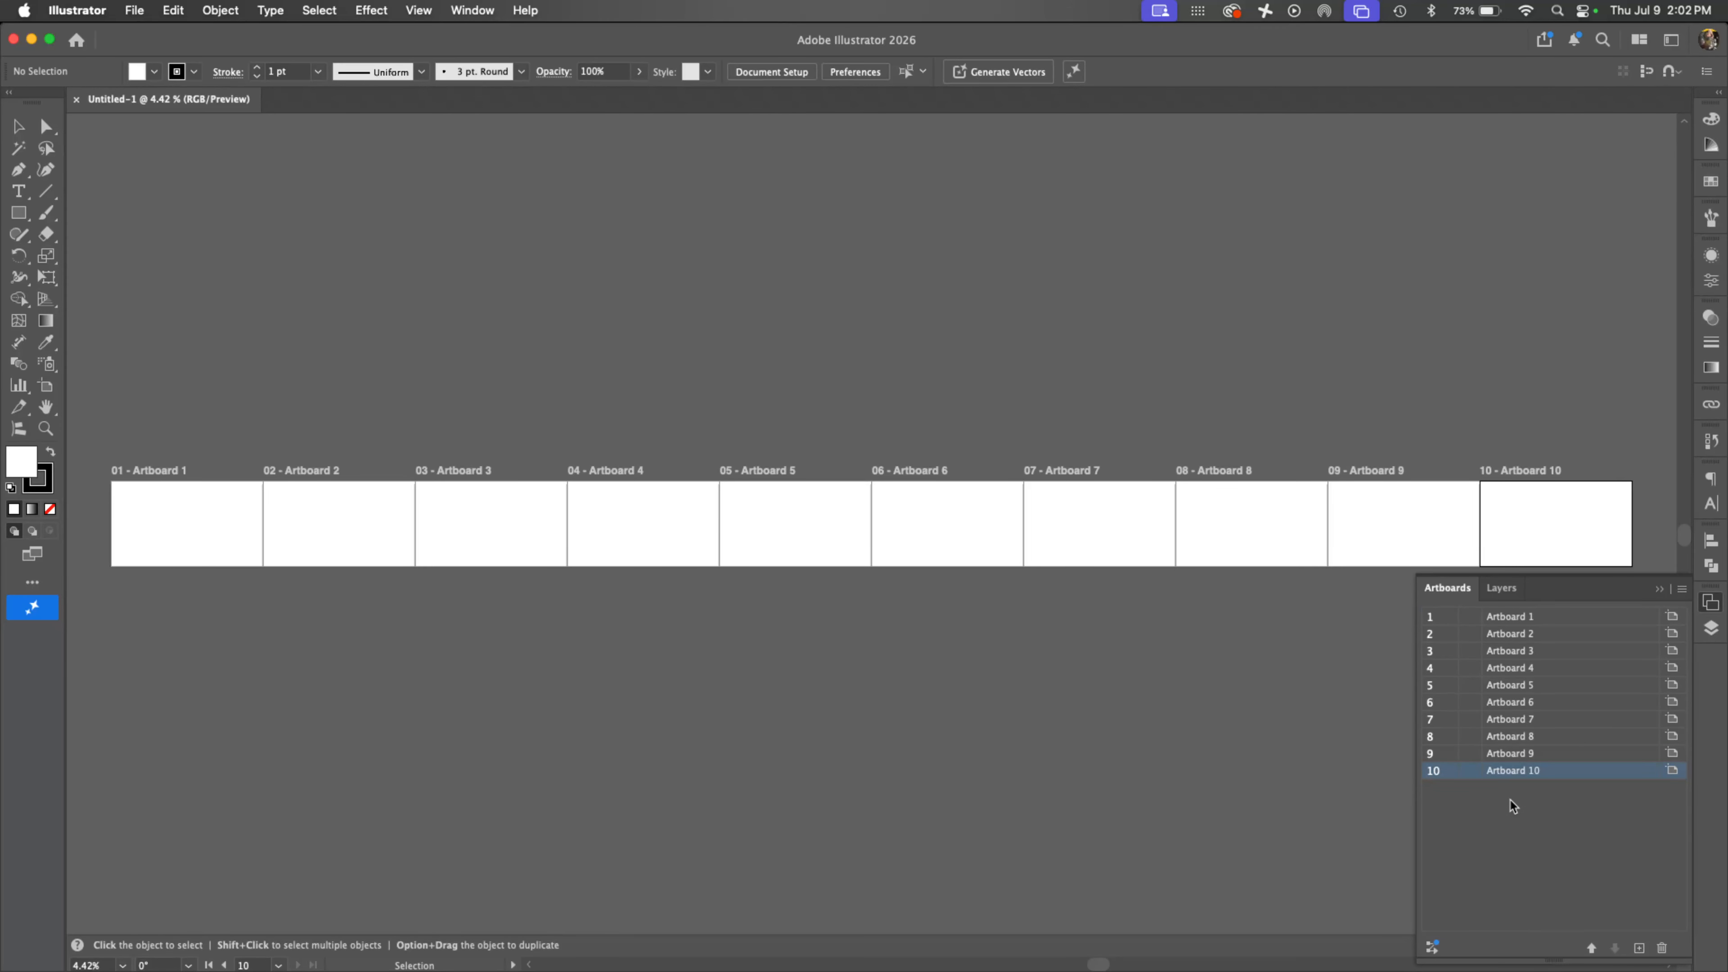
{"action": "left_click", "coordinate": [1541, 636], "text": "shift"}
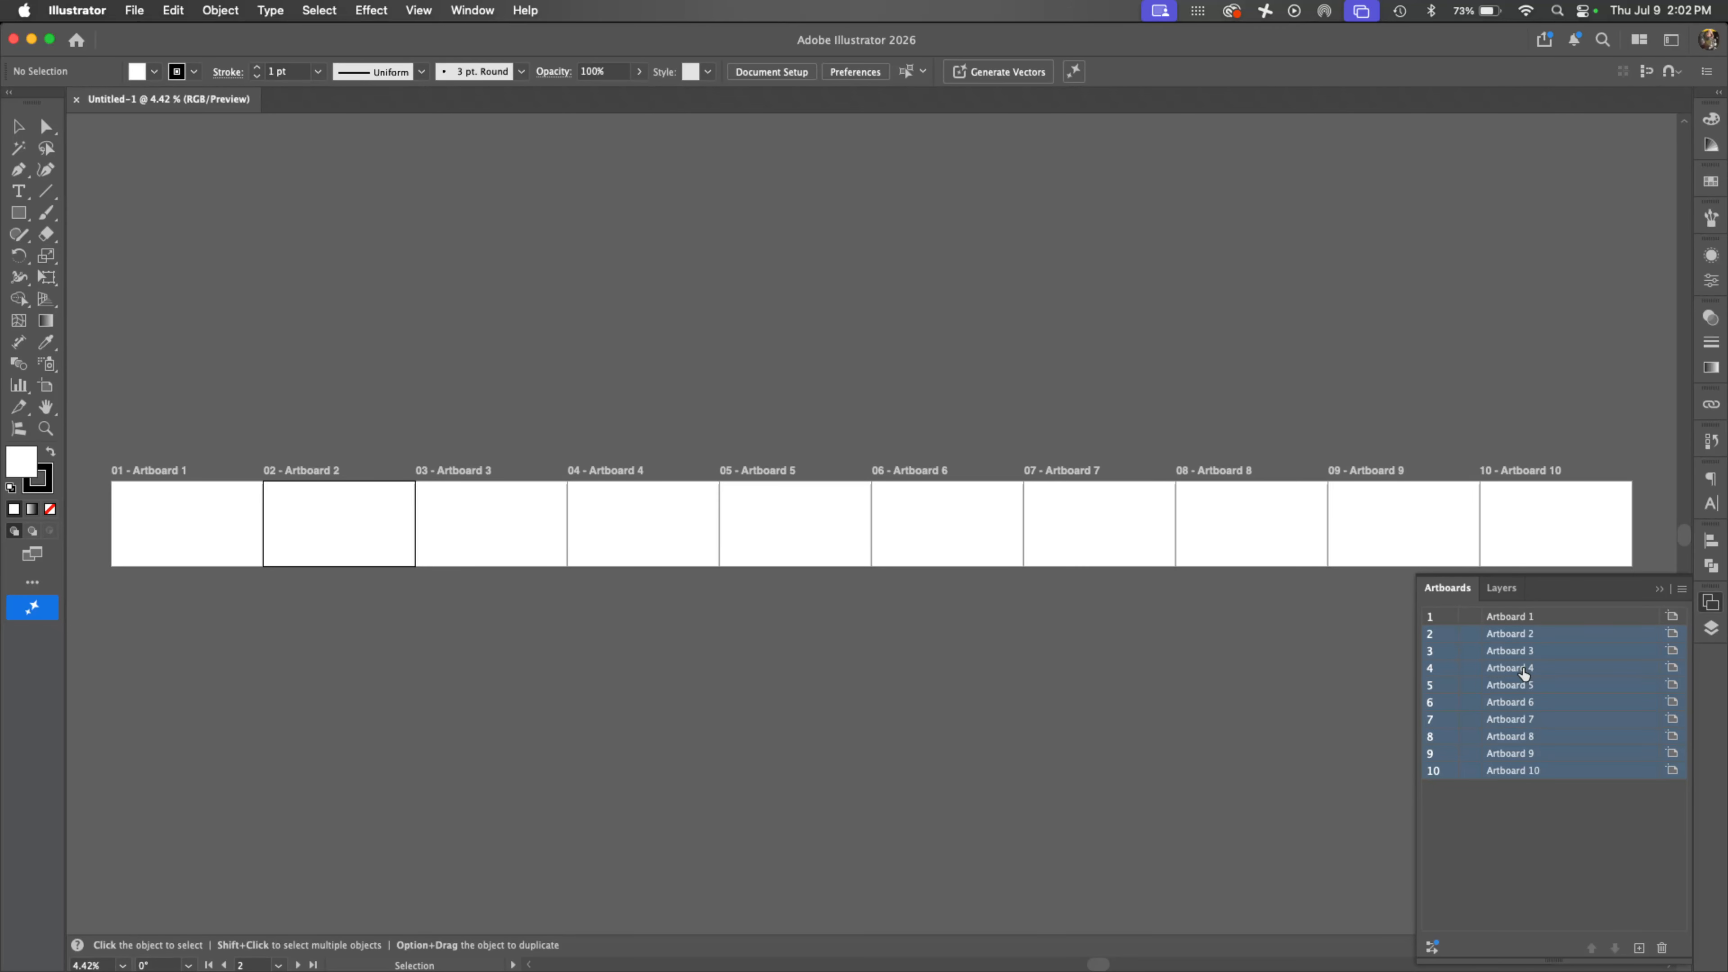
{"action": "key", "text": "BackSpace"}
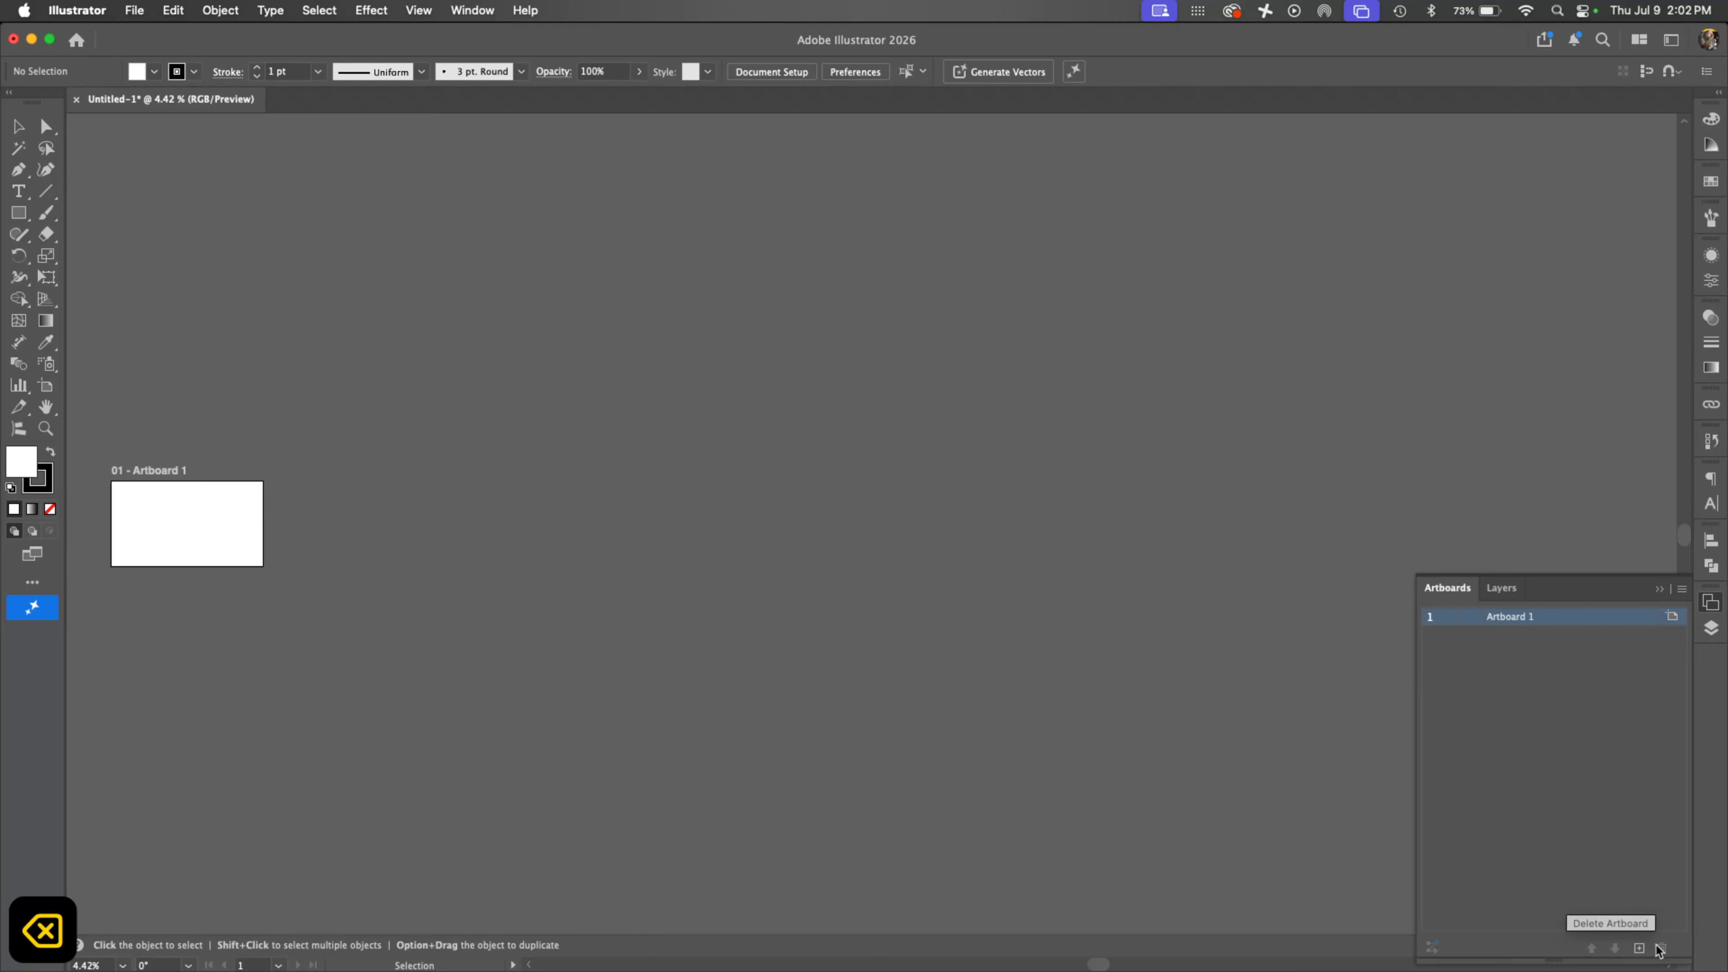
{"action": "key", "text": "super+0"}
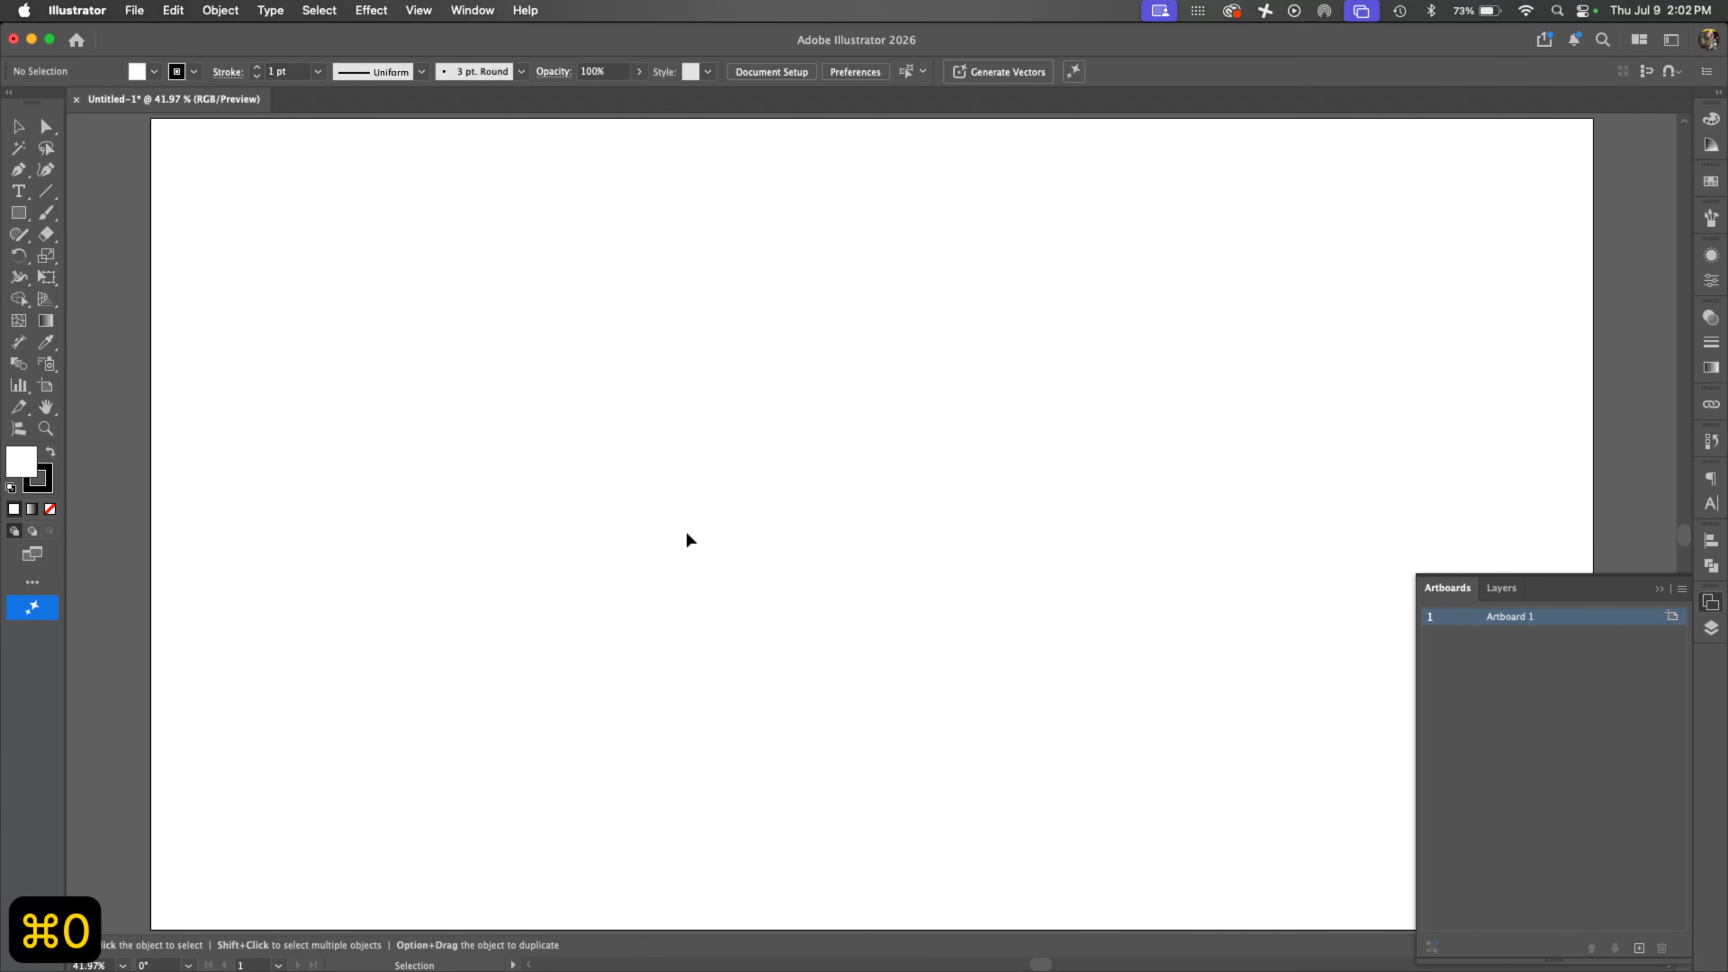
Step: Draw a circle about 253 px in diameter in the artboard's upper middle and give it a bright blue stroke
{"action": "key", "text": "l"}
{"action": "mouse_move", "coordinate": [756, 325]}
{"action": "left_mouse_down"}
{"action": "mouse_move", "coordinate": [899, 515]}
{"action": "mouse_move", "coordinate": [882, 492]}
{"action": "left_mouse_up"}
{"action": "double_click", "coordinate": [50, 488]}
{"action": "left_click", "coordinate": [854, 398]}
{"action": "left_click", "coordinate": [1054, 392]}
Step: Set the circle's stroke weight to 12 pt and make its fill colour active for editing
{"action": "left_click", "coordinate": [1710, 343]}
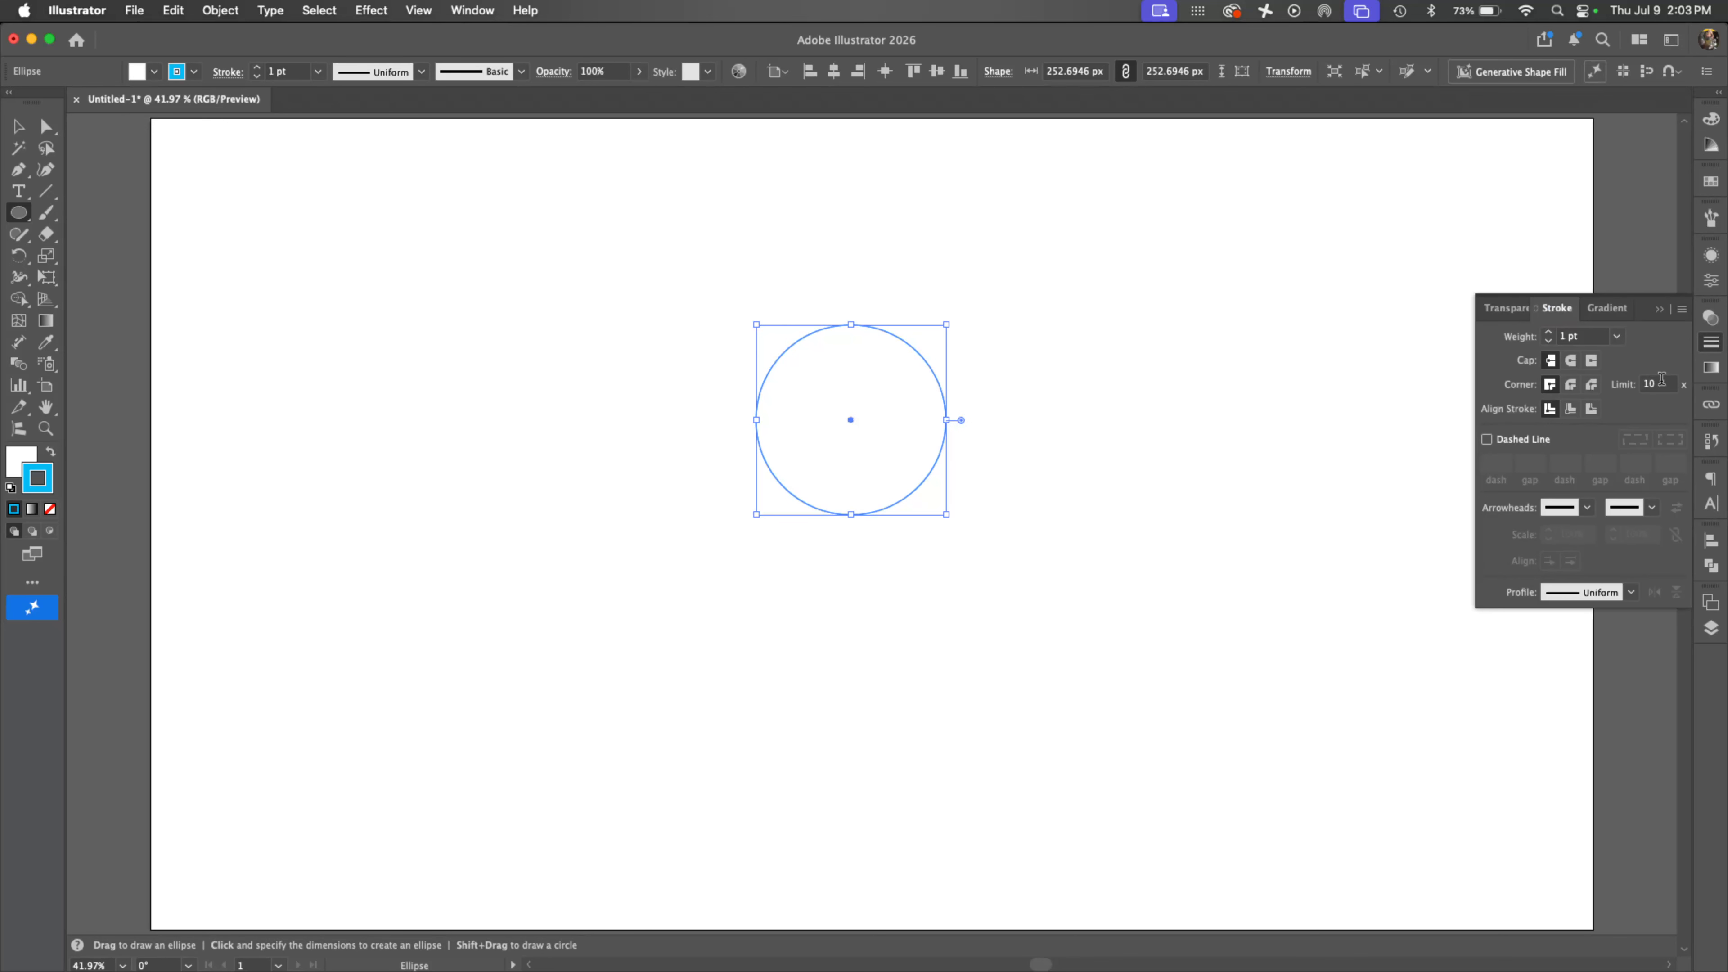
{"action": "left_click", "coordinate": [1549, 333]}
{"action": "left_click", "coordinate": [1549, 334]}
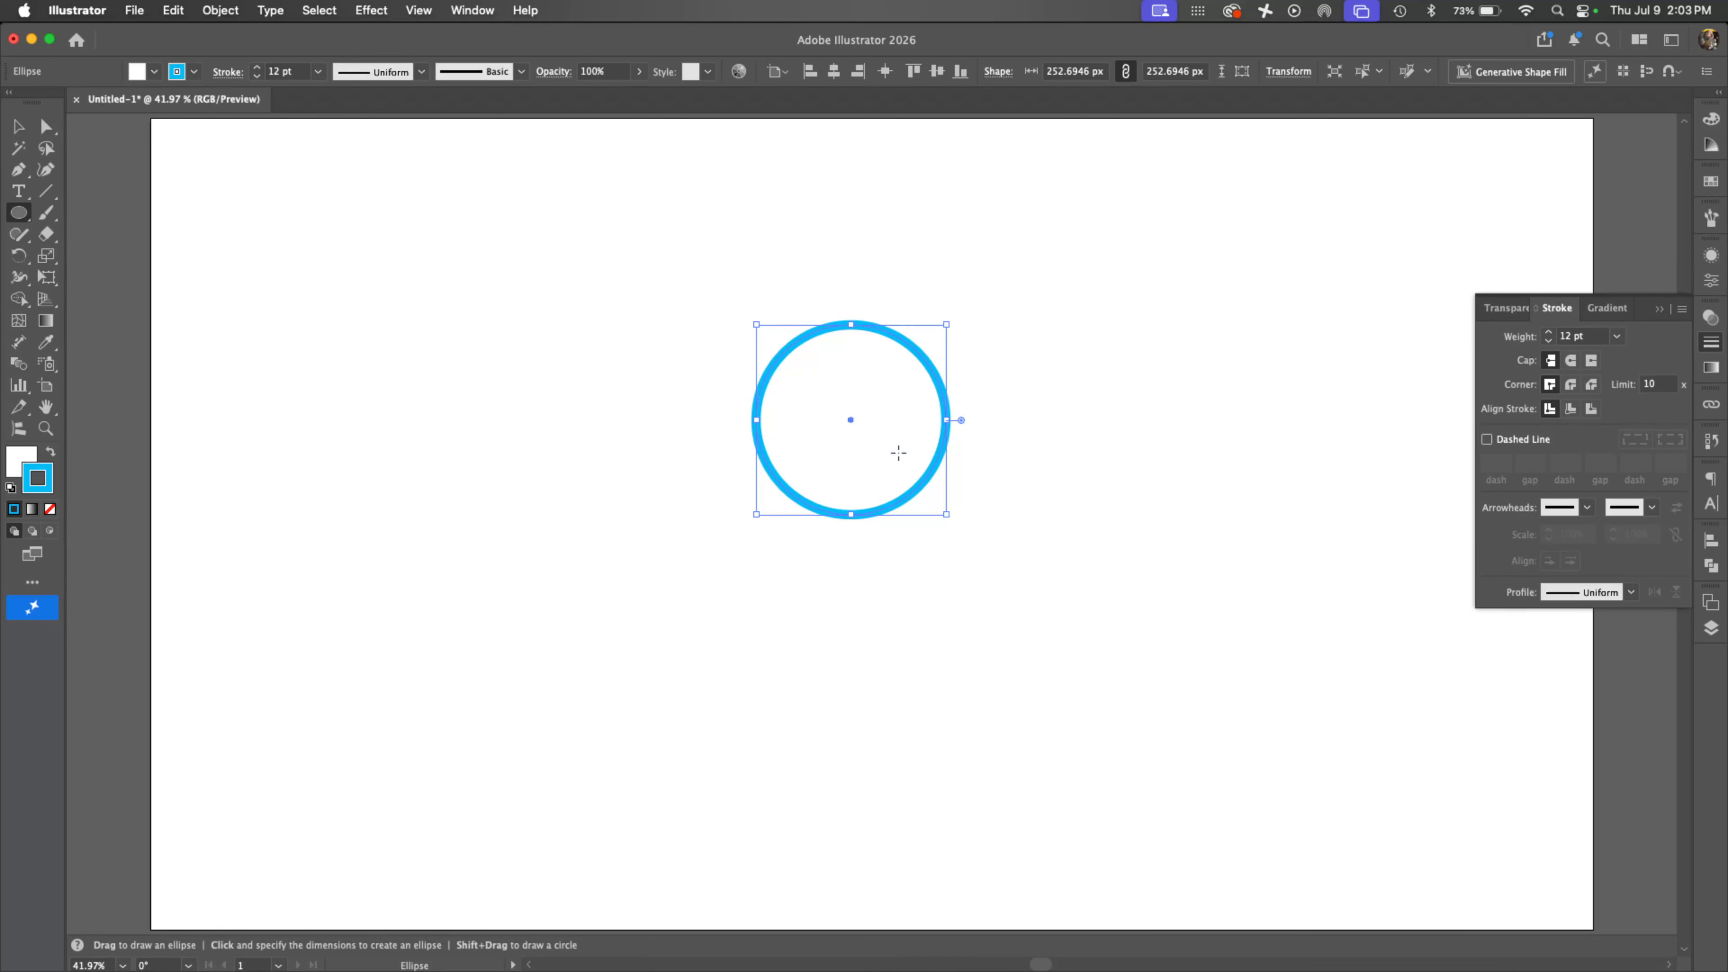
{"action": "left_click", "coordinate": [14, 464]}
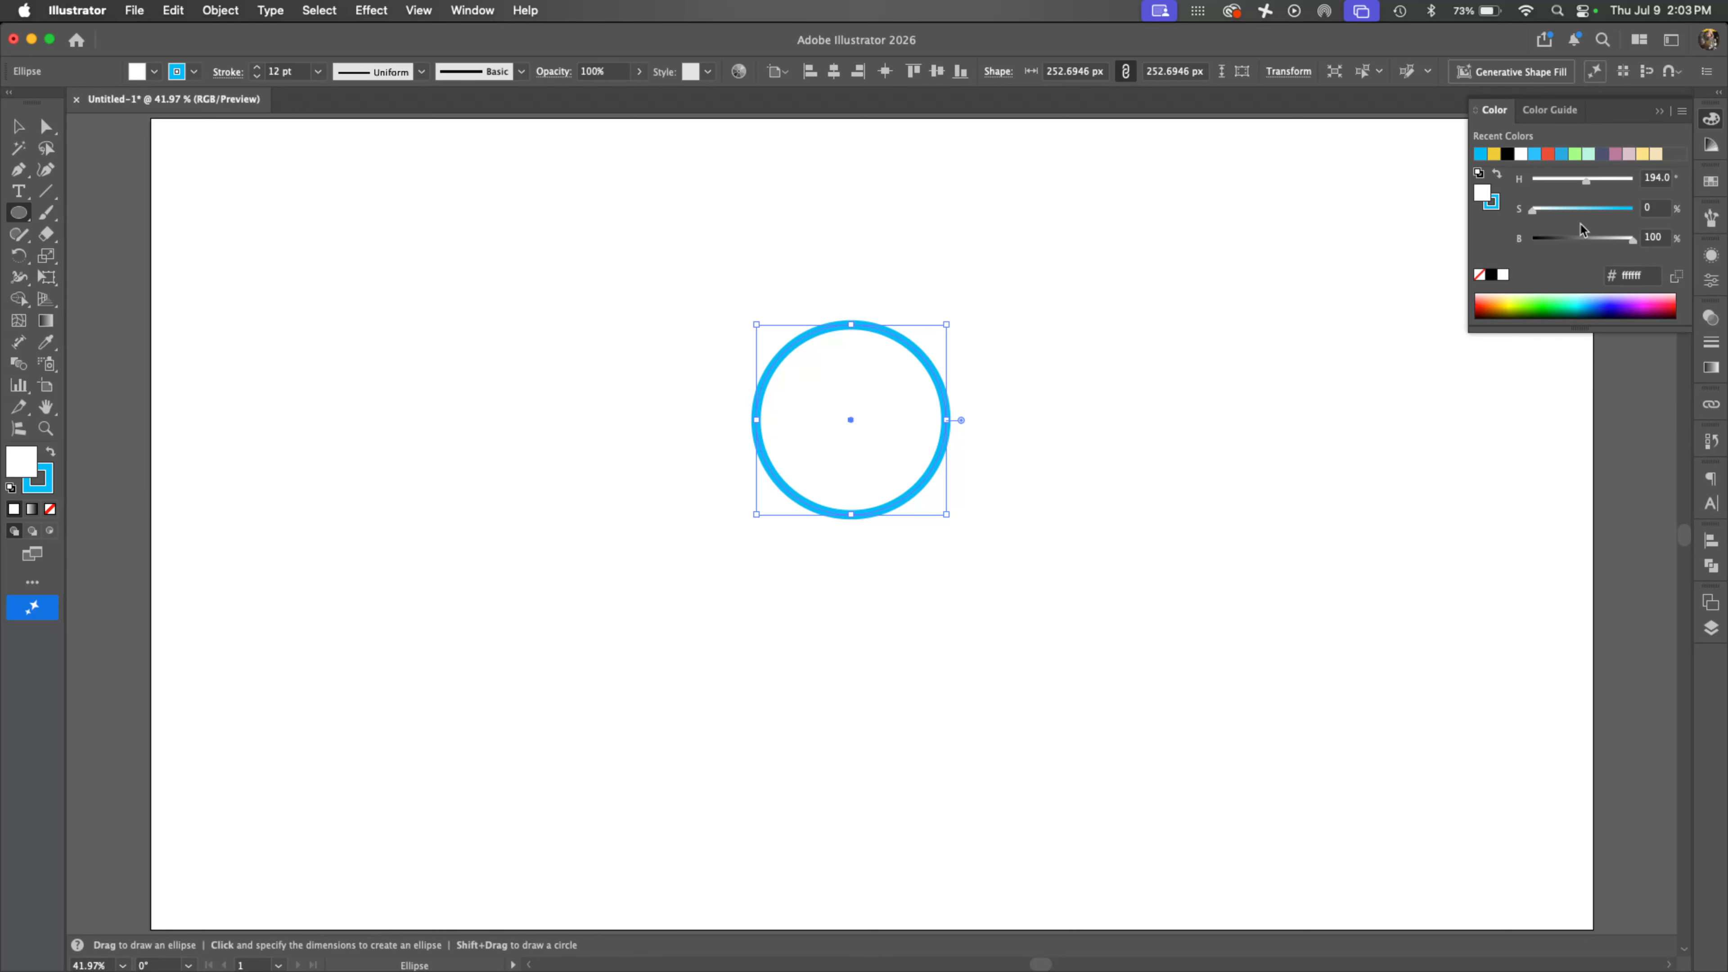
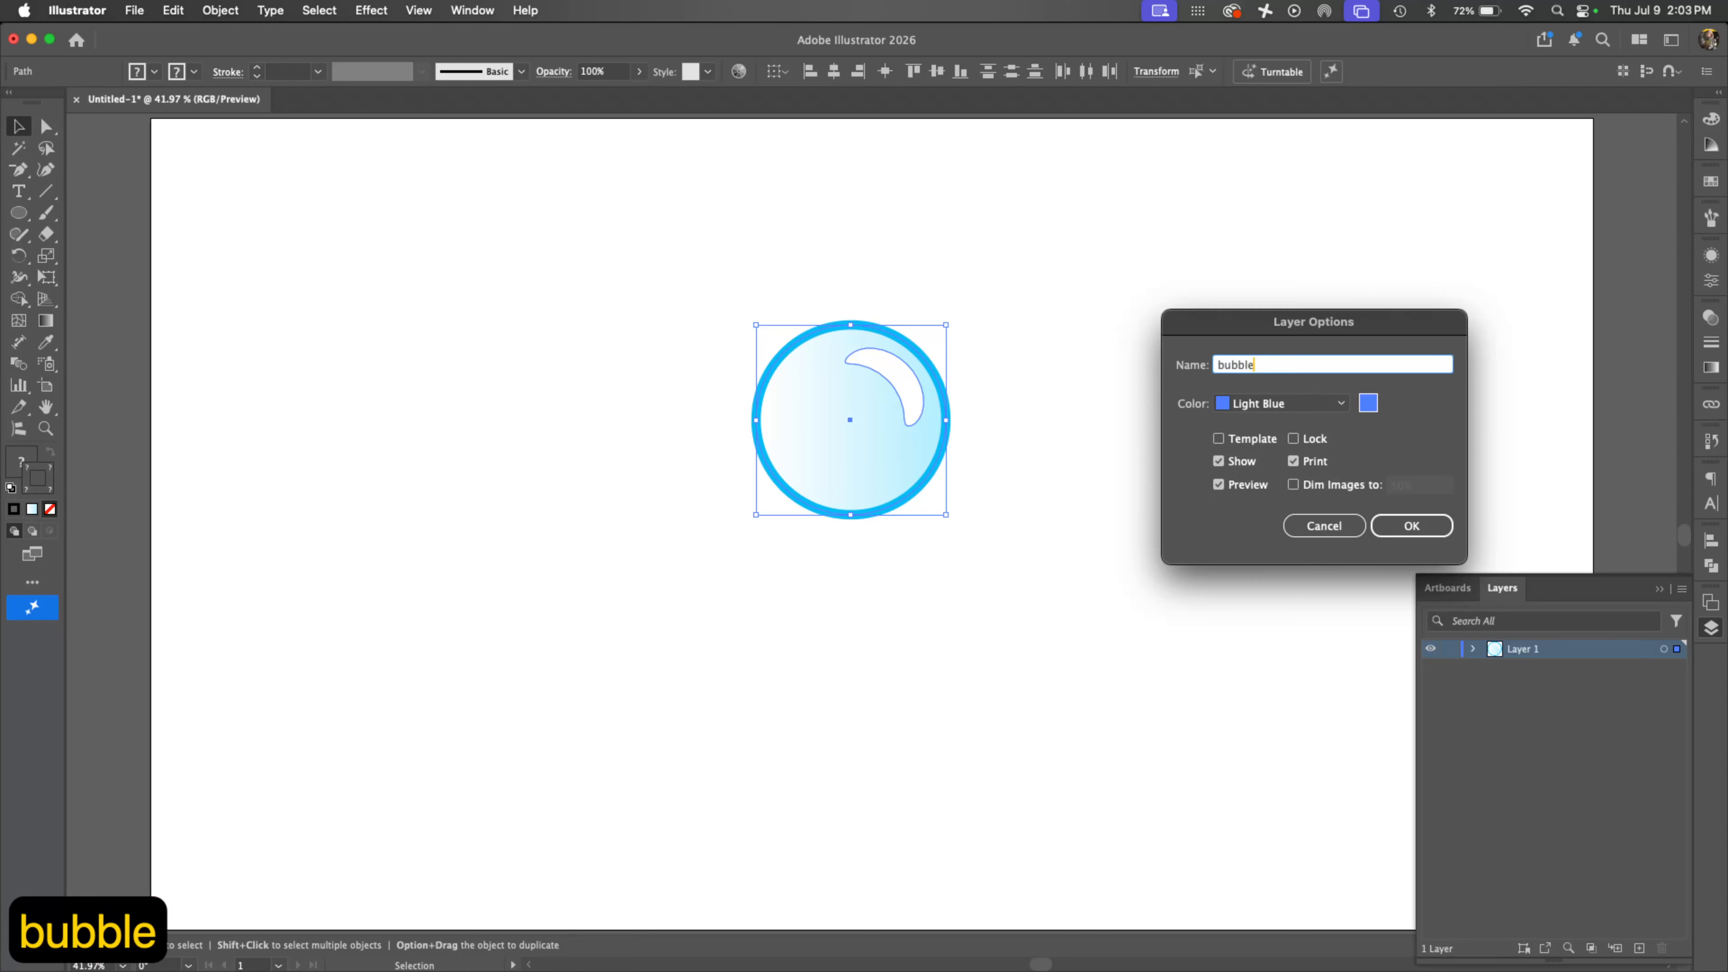
Step: Name the artwork's layer bubble and save the document to the Desktop as bubble in Illustrator 2020 format
{"action": "key", "text": "Return"}
{"action": "key", "text": "super+s"}
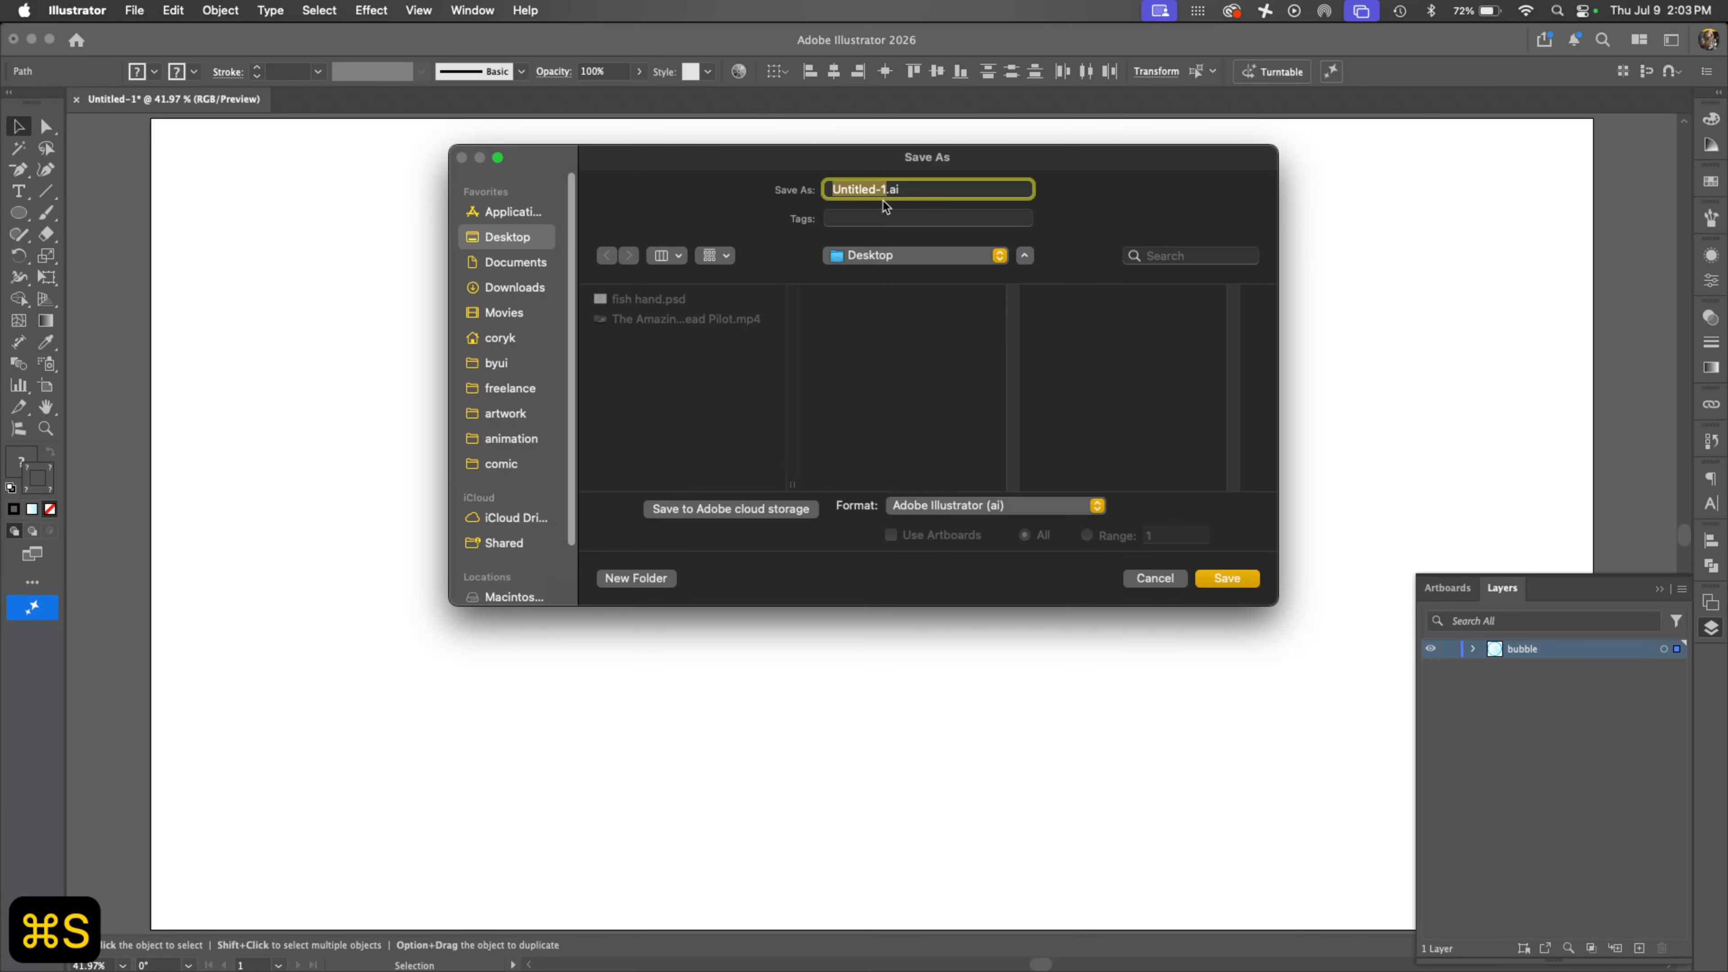
{"action": "type", "text": "bubble"}
{"action": "key", "text": "Return"}
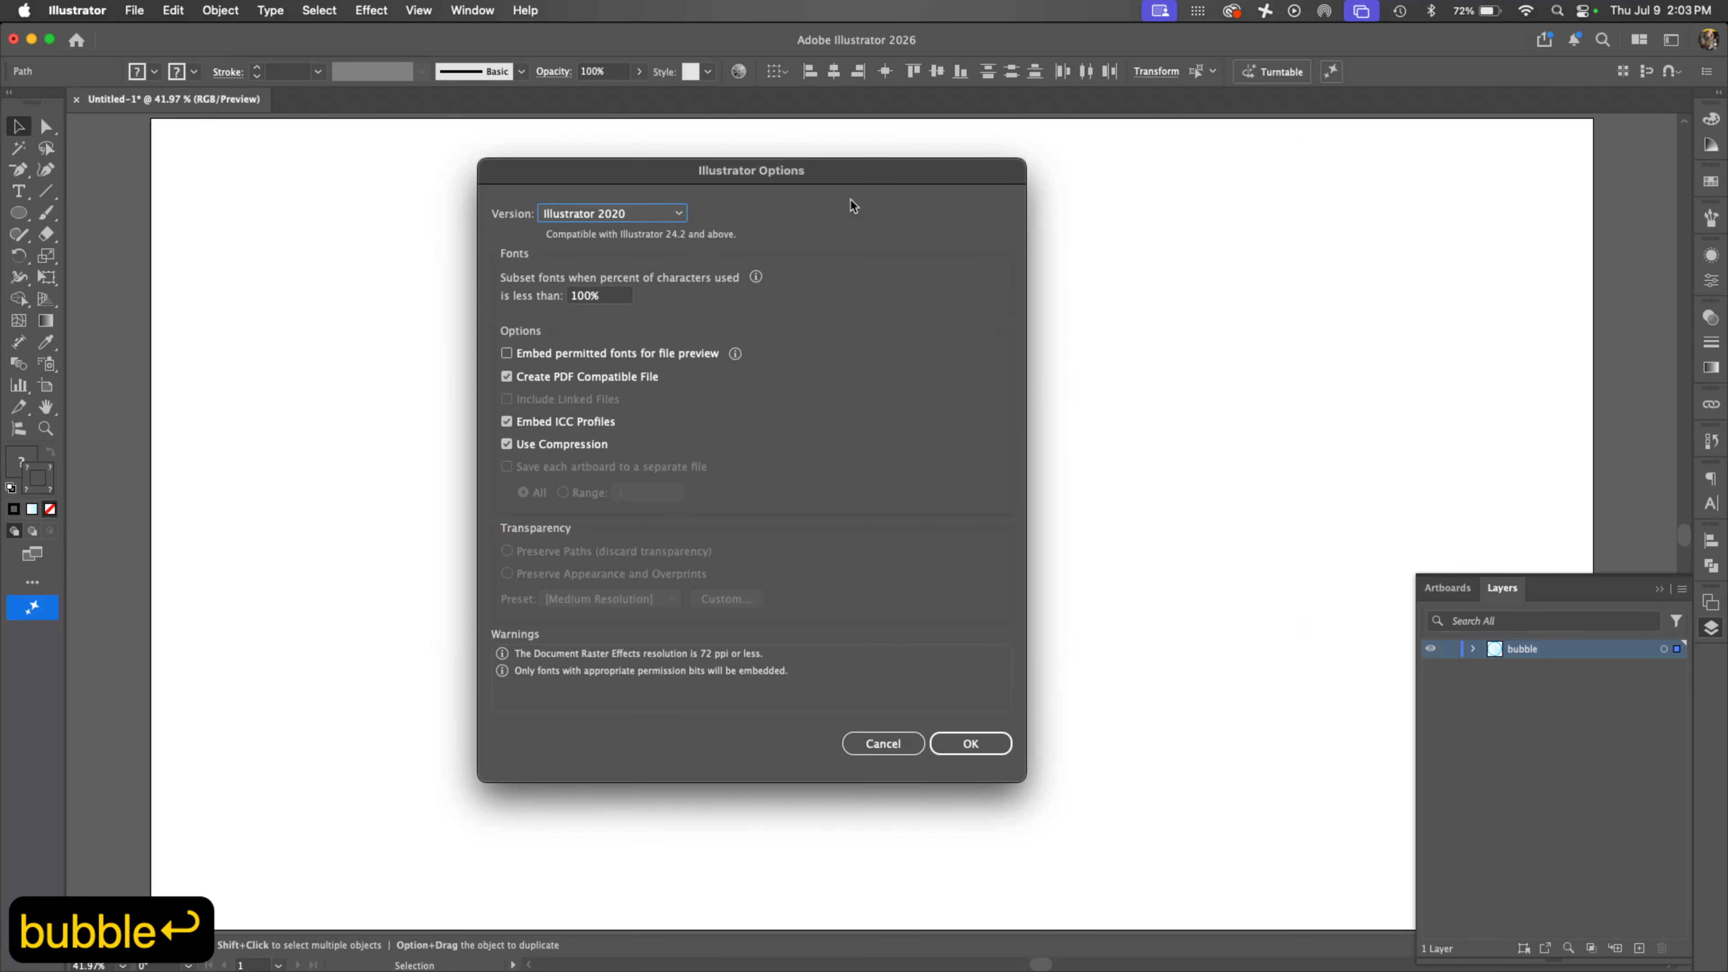
{"action": "left_click", "coordinate": [986, 741]}
Step: Switch back to After Effects and open the fish composition
{"action": "key", "text": "super+Tab"}
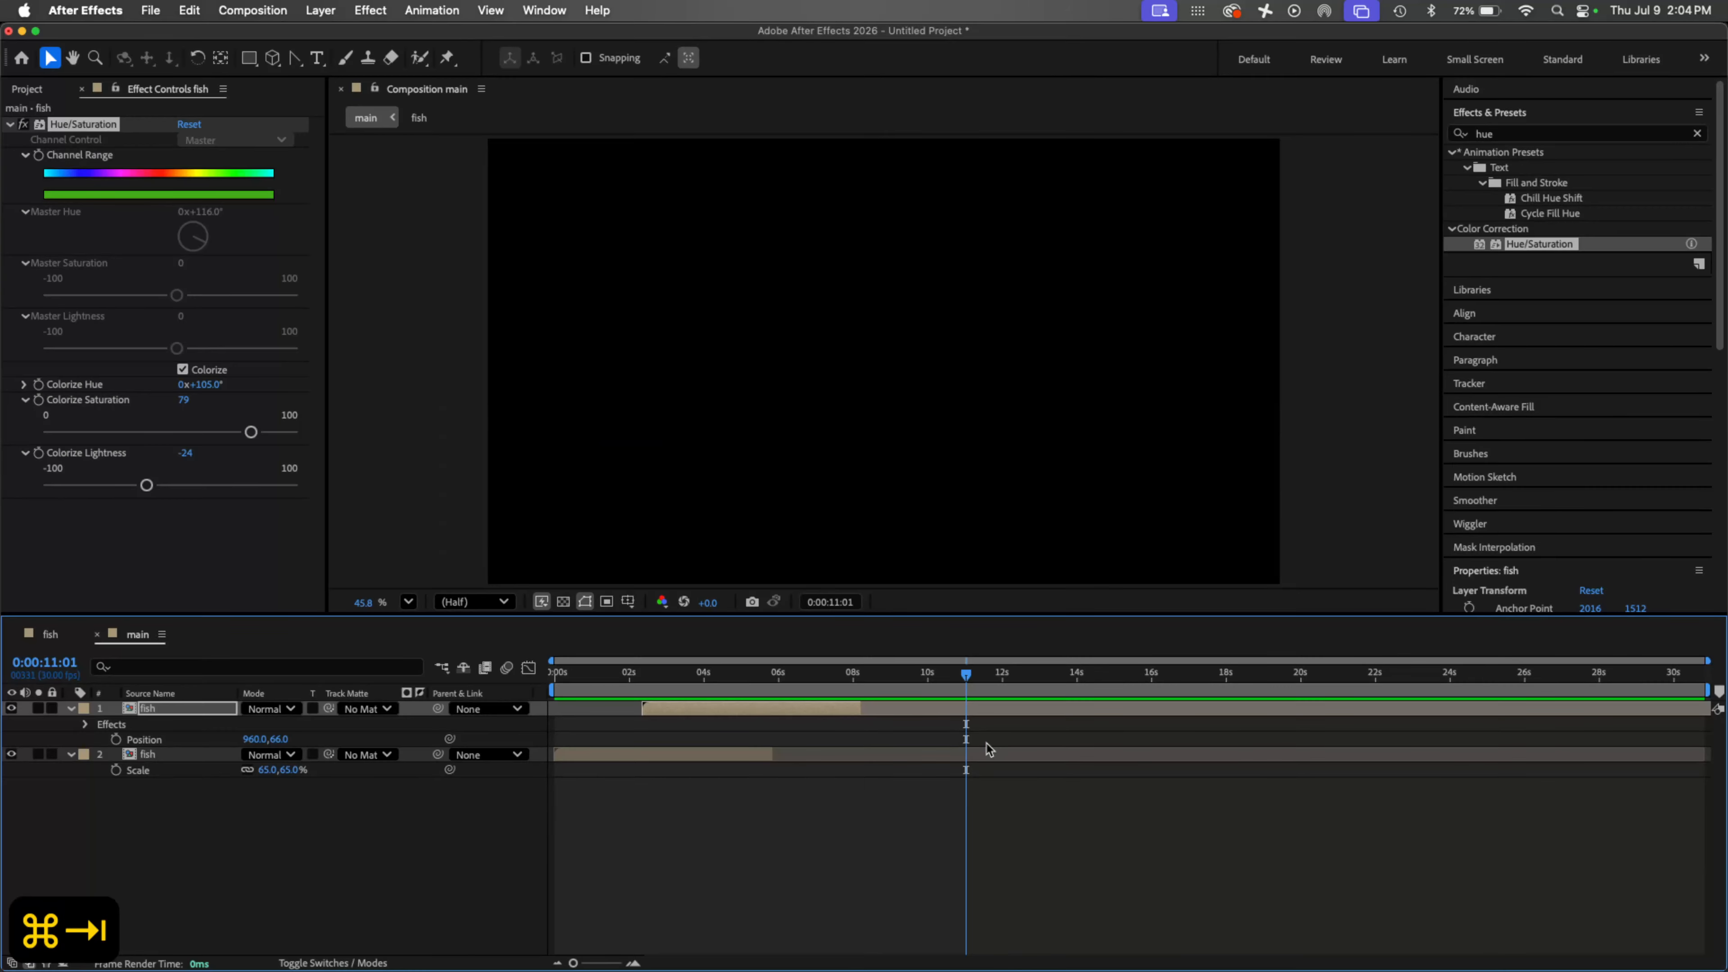
{"action": "left_click", "coordinate": [49, 635]}
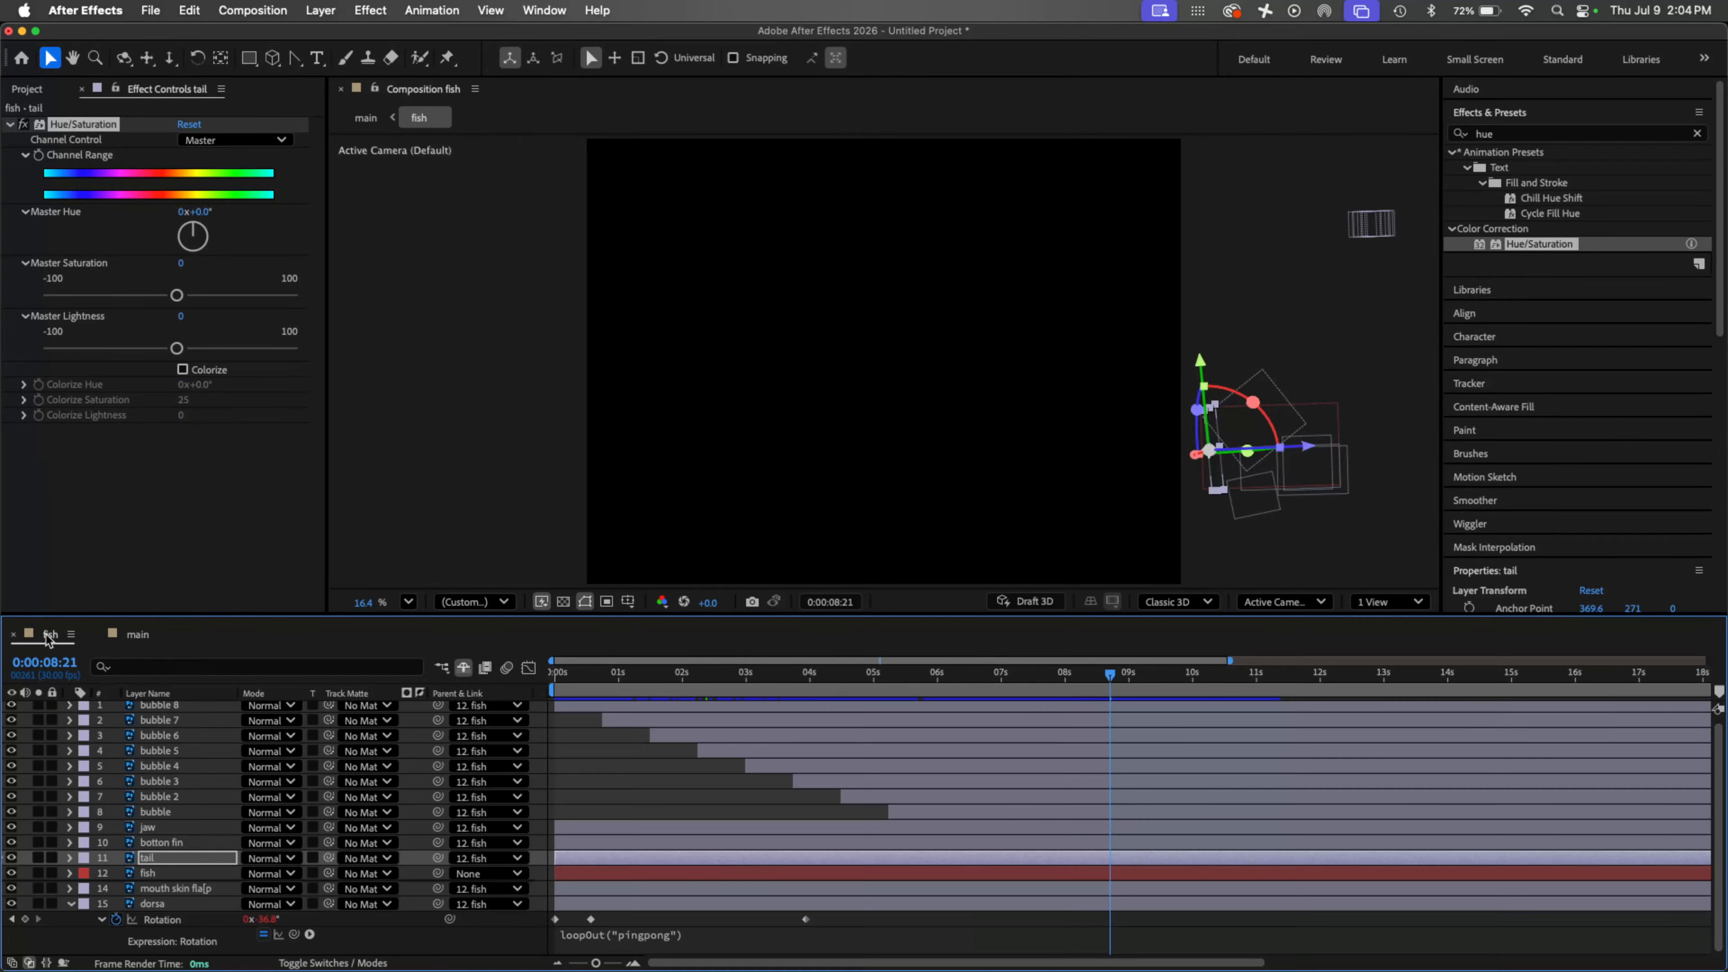
Step: Import bubble.ai from the Desktop as a composition that retains layer sizes
{"action": "key", "text": "super+i"}
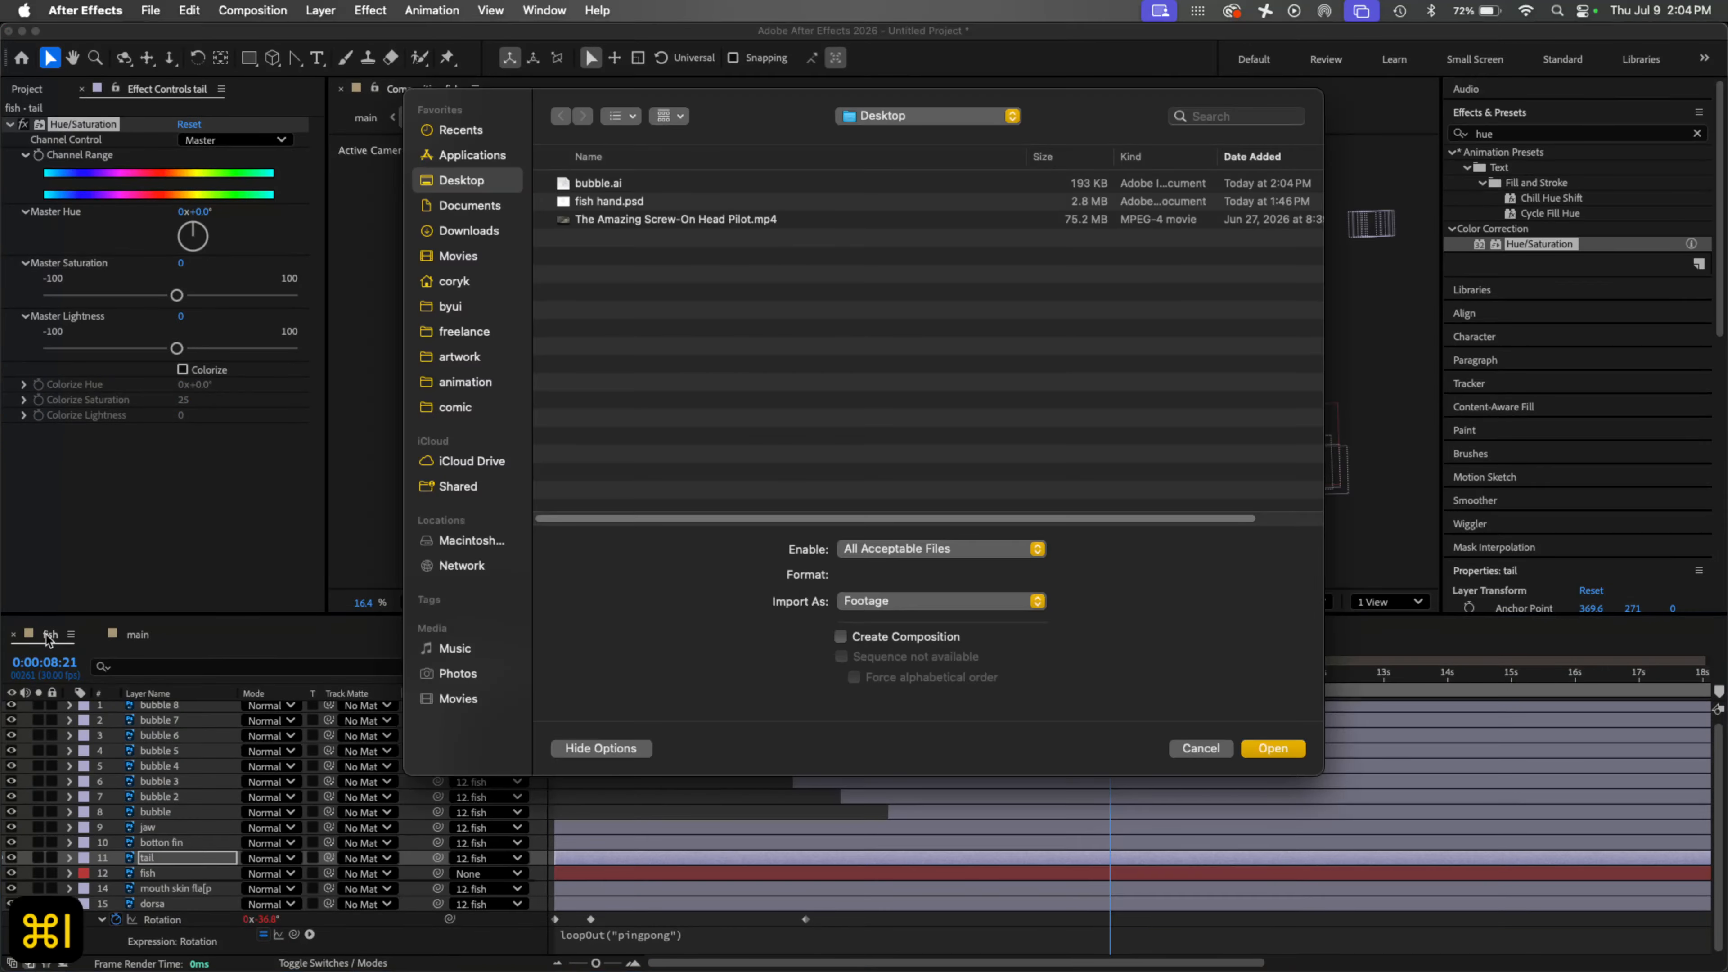
{"action": "left_click", "coordinate": [624, 183]}
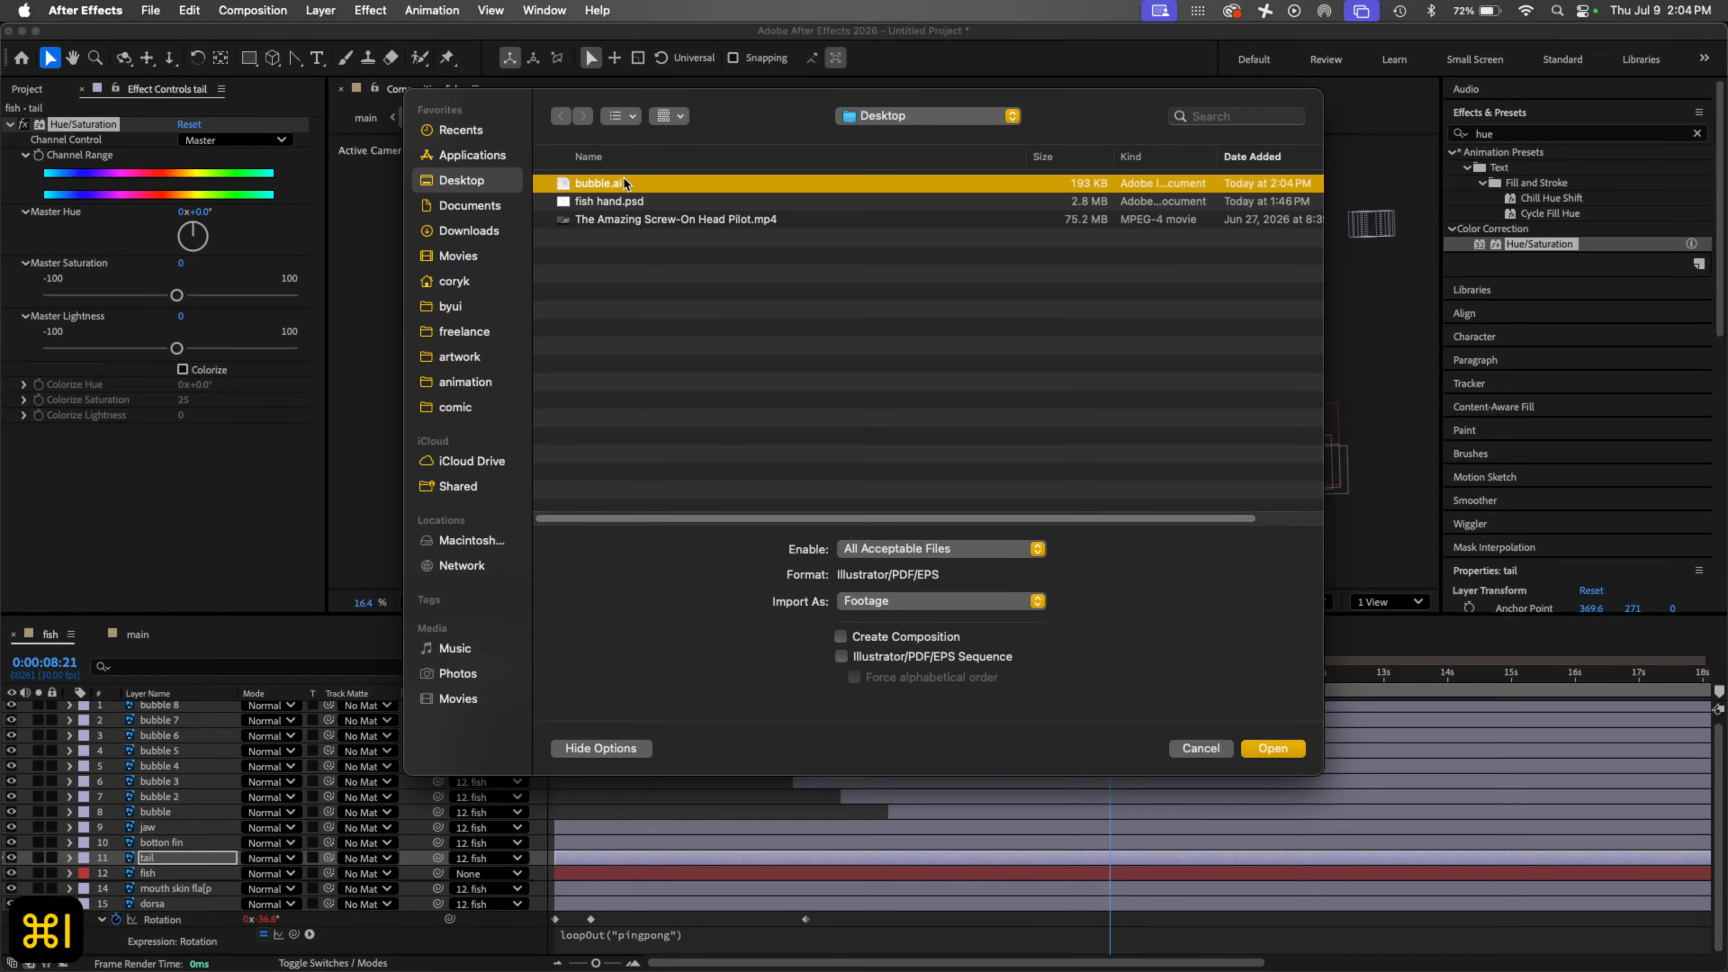
{"action": "left_click", "coordinate": [984, 606]}
{"action": "left_click", "coordinate": [1001, 620]}
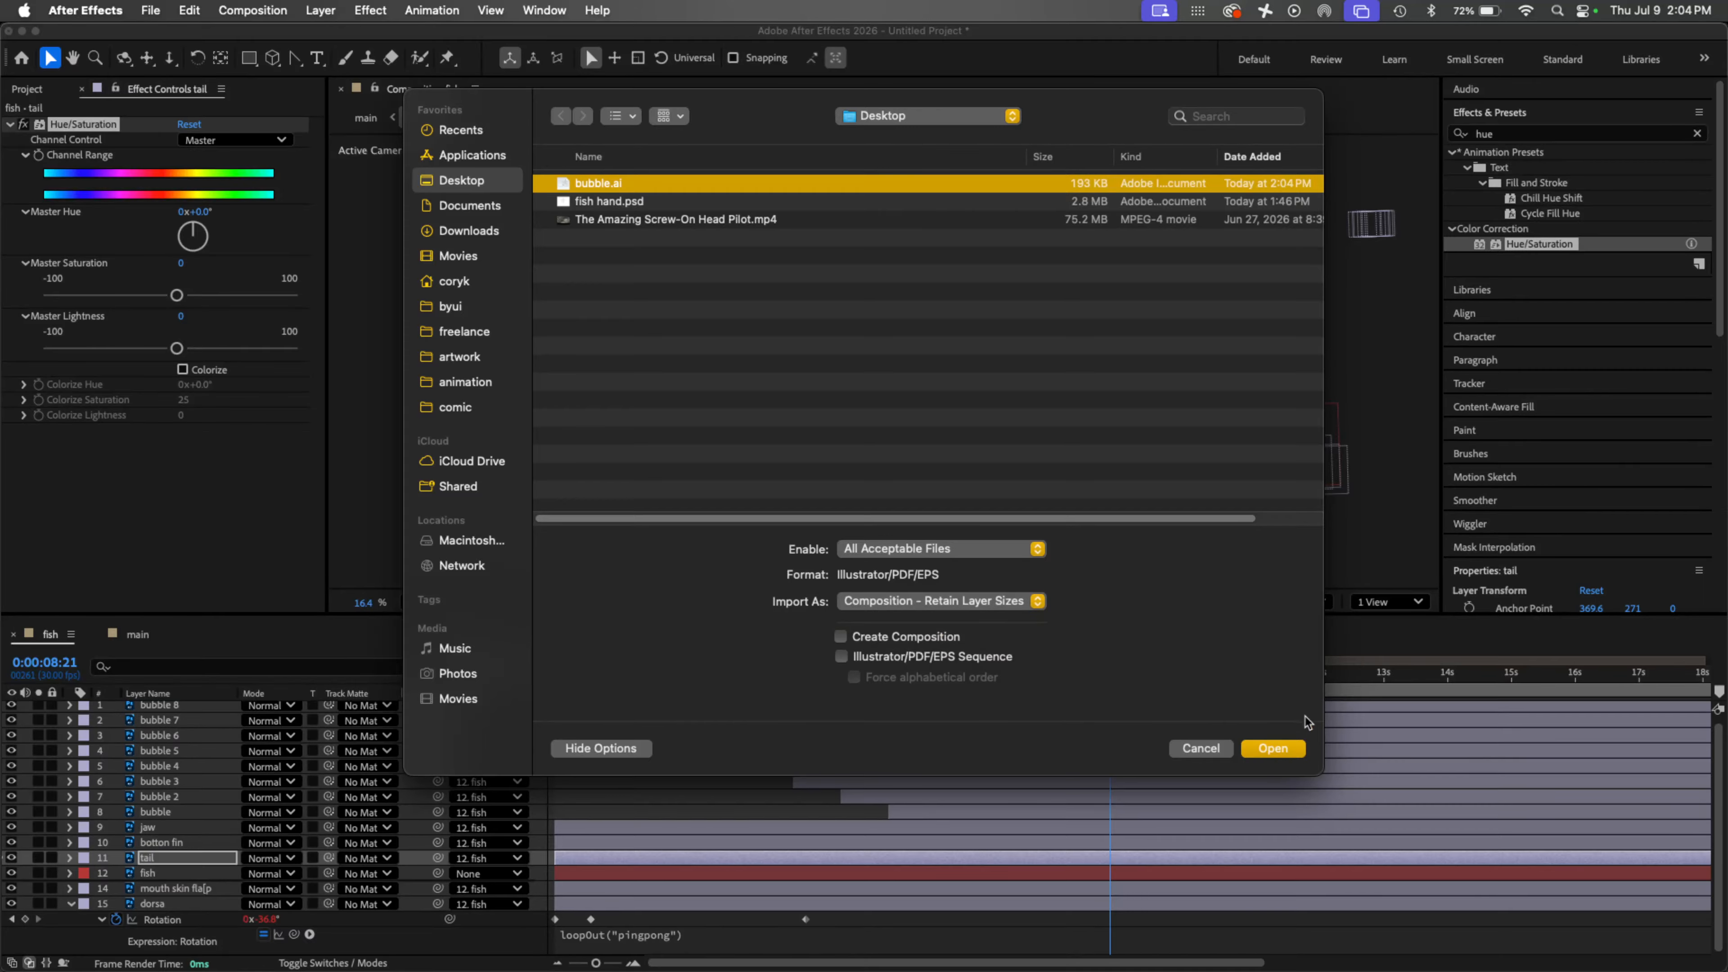
{"action": "left_click", "coordinate": [1274, 748]}
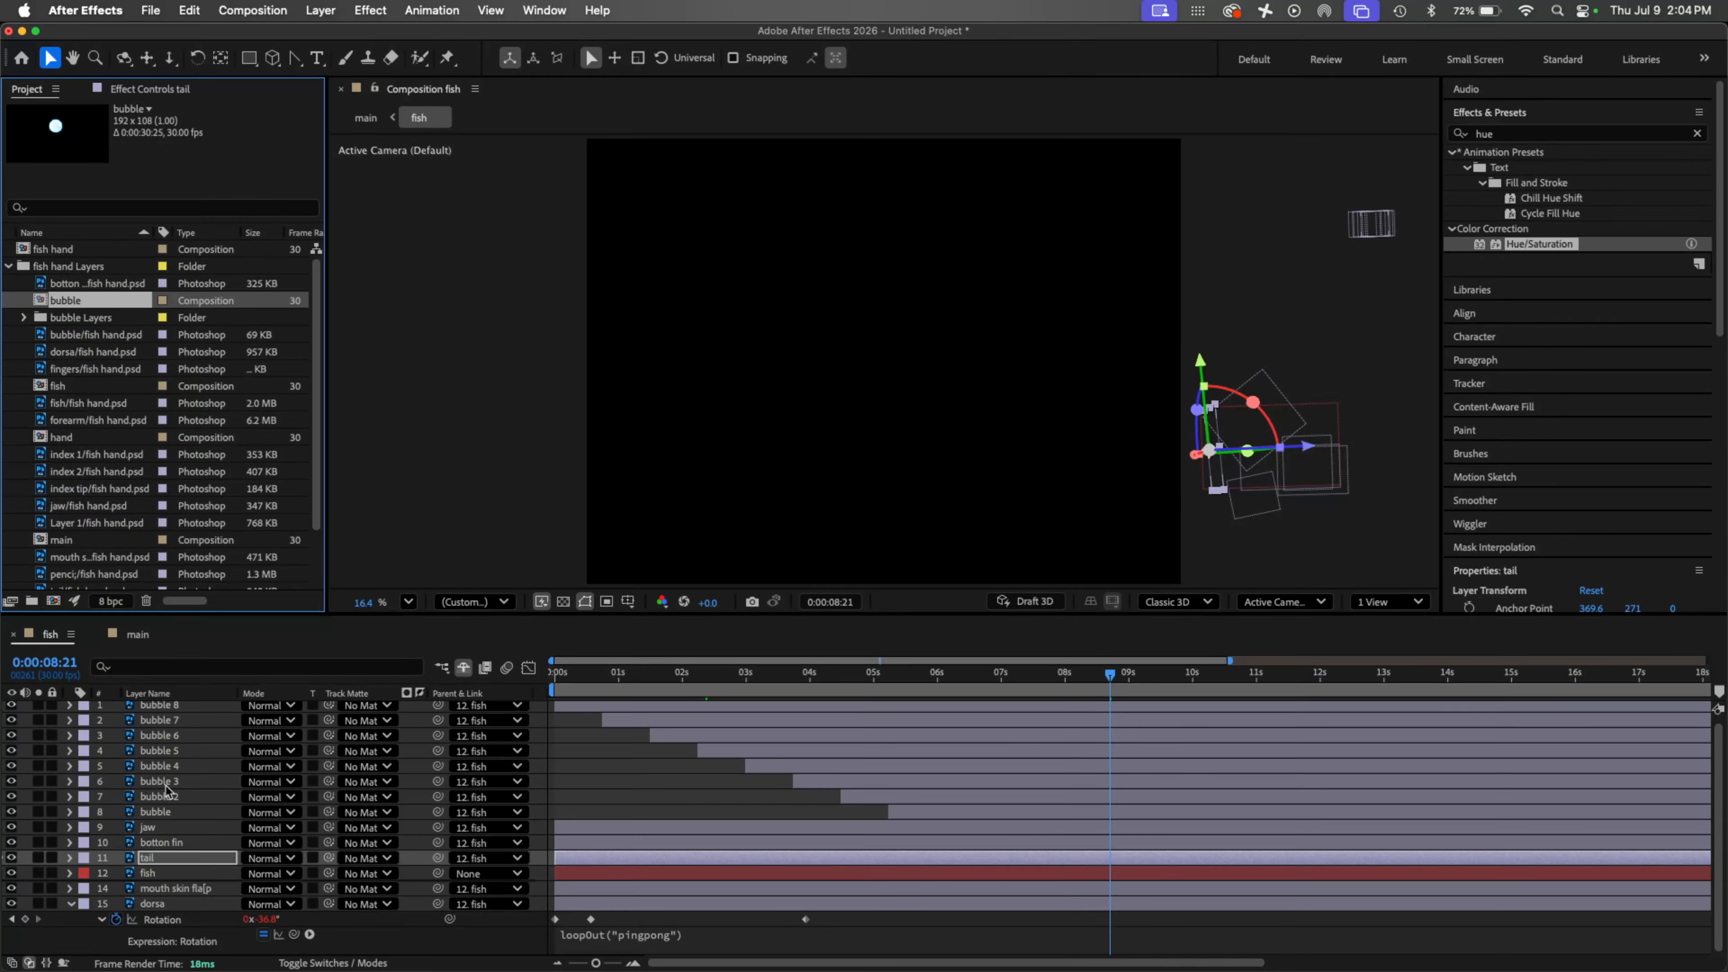
Step: Replace the source of the bubble layer in the fish composition with bubble/bubble.ai from the bubble Layers folder
{"action": "left_click", "coordinate": [57, 287]}
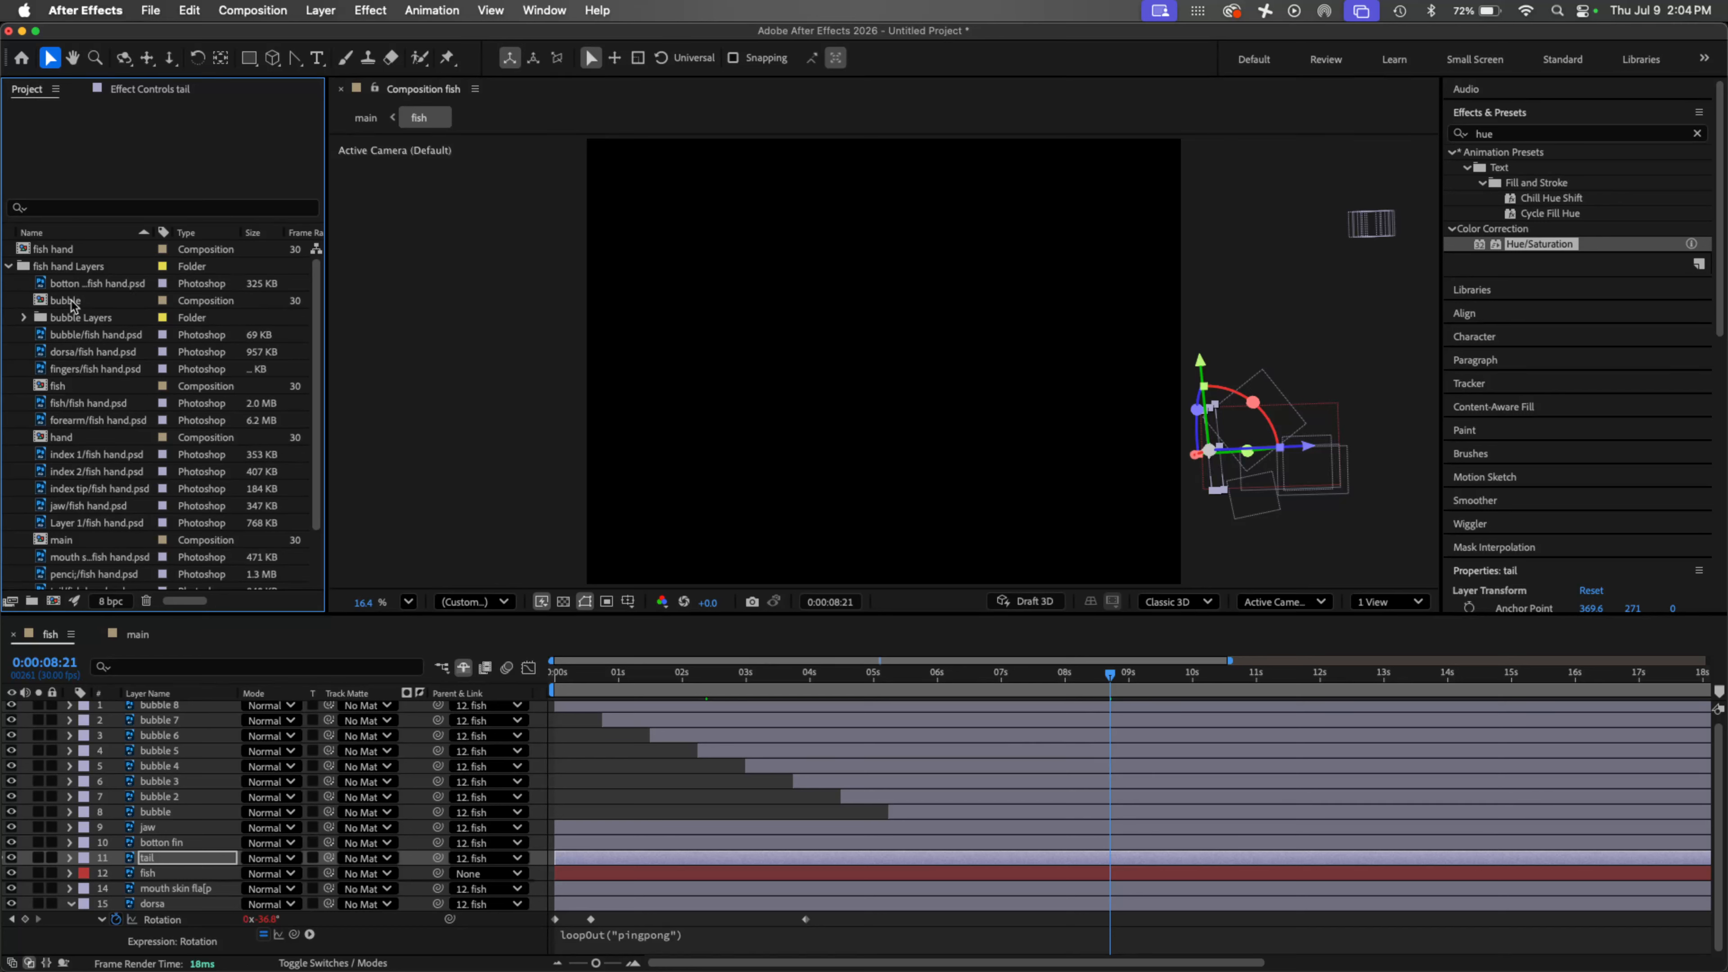
{"action": "left_click", "coordinate": [70, 304]}
{"action": "left_click", "coordinate": [25, 317]}
{"action": "left_click", "coordinate": [86, 336]}
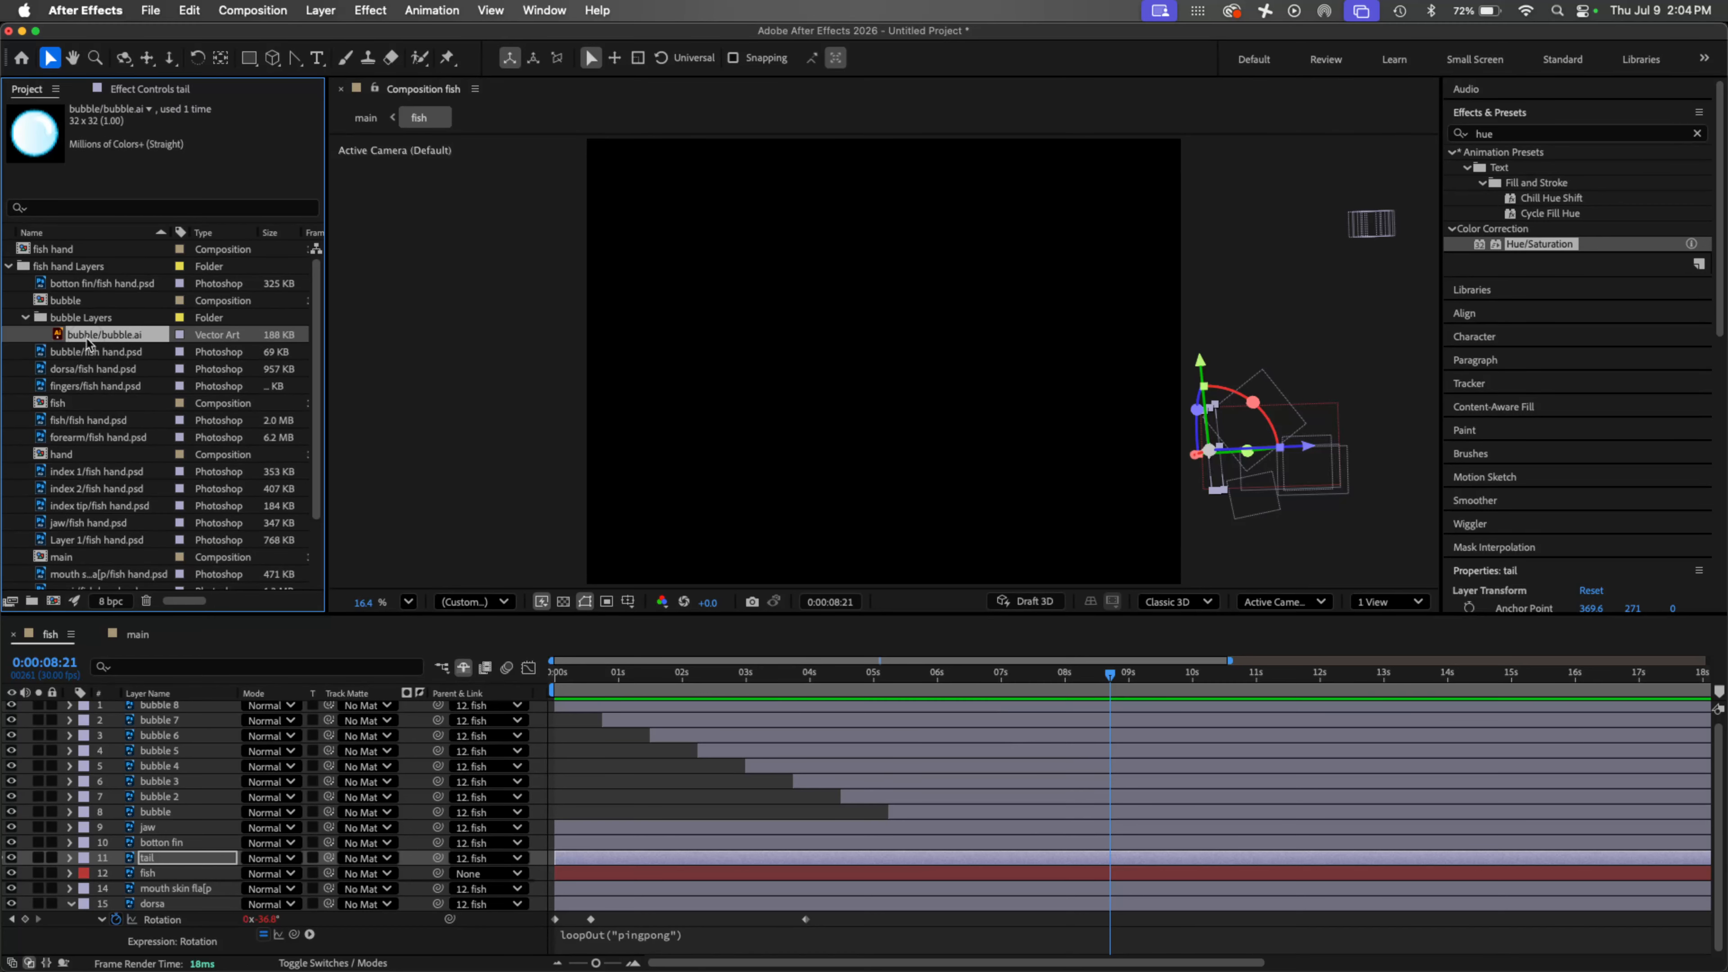
{"action": "left_click", "coordinate": [167, 810]}
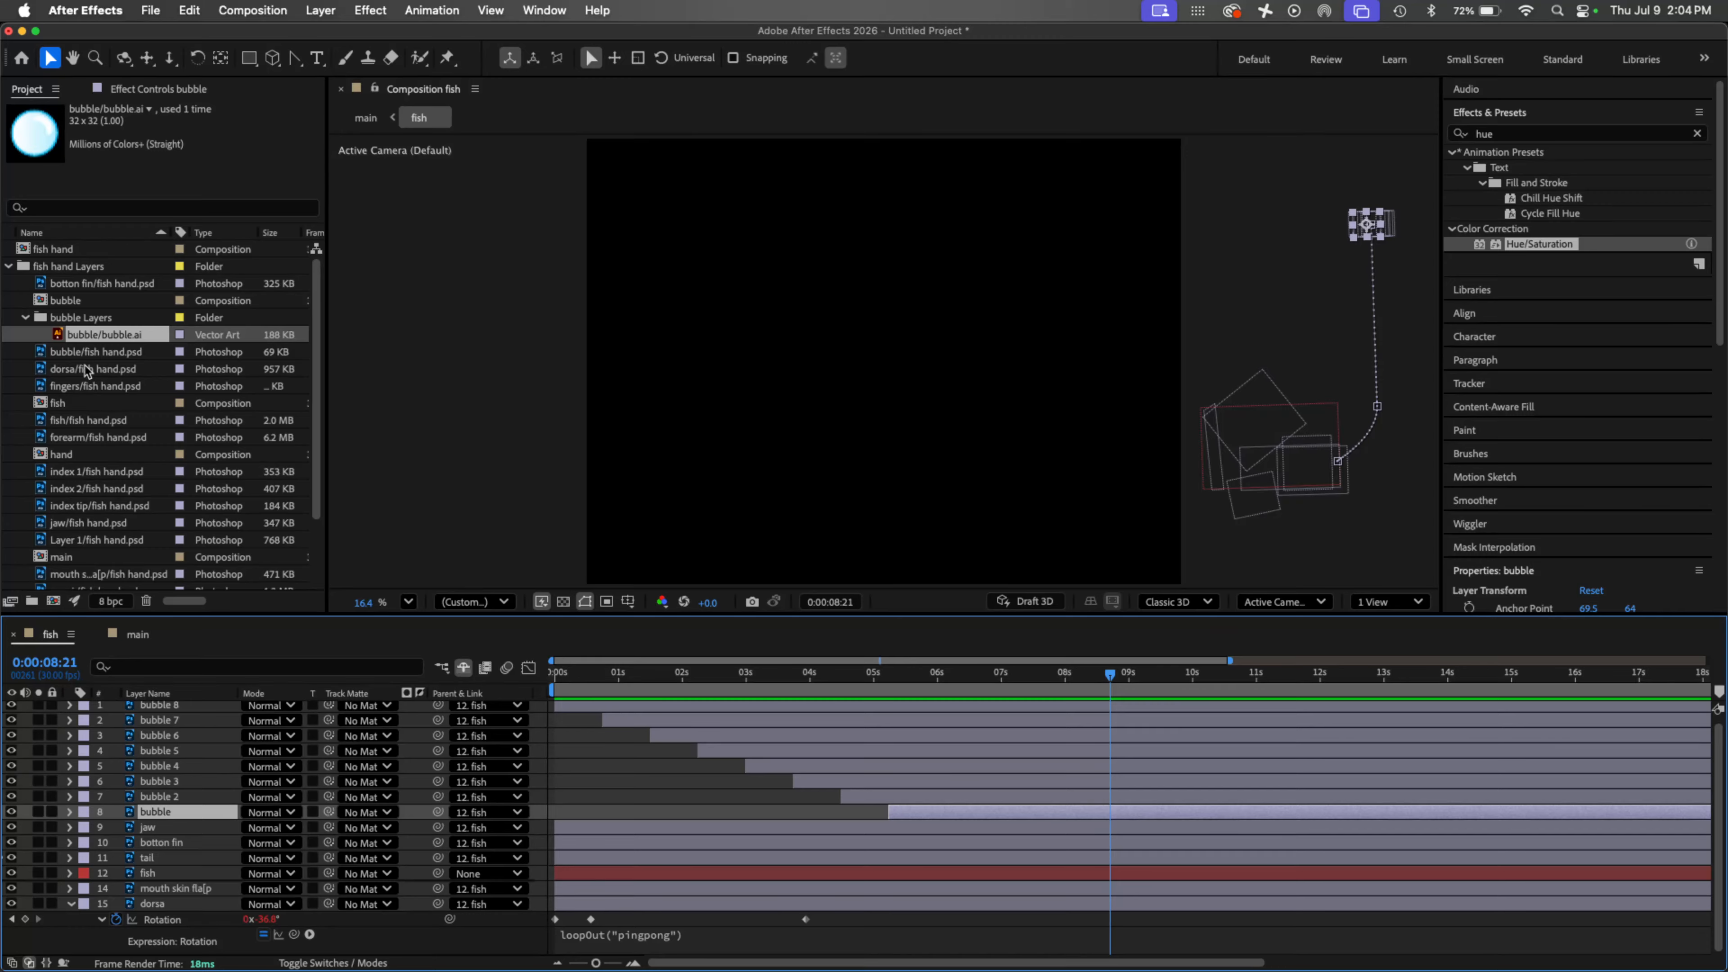
{"action": "left_click_drag", "start_coordinate": [58, 338], "coordinate": [140, 814]}
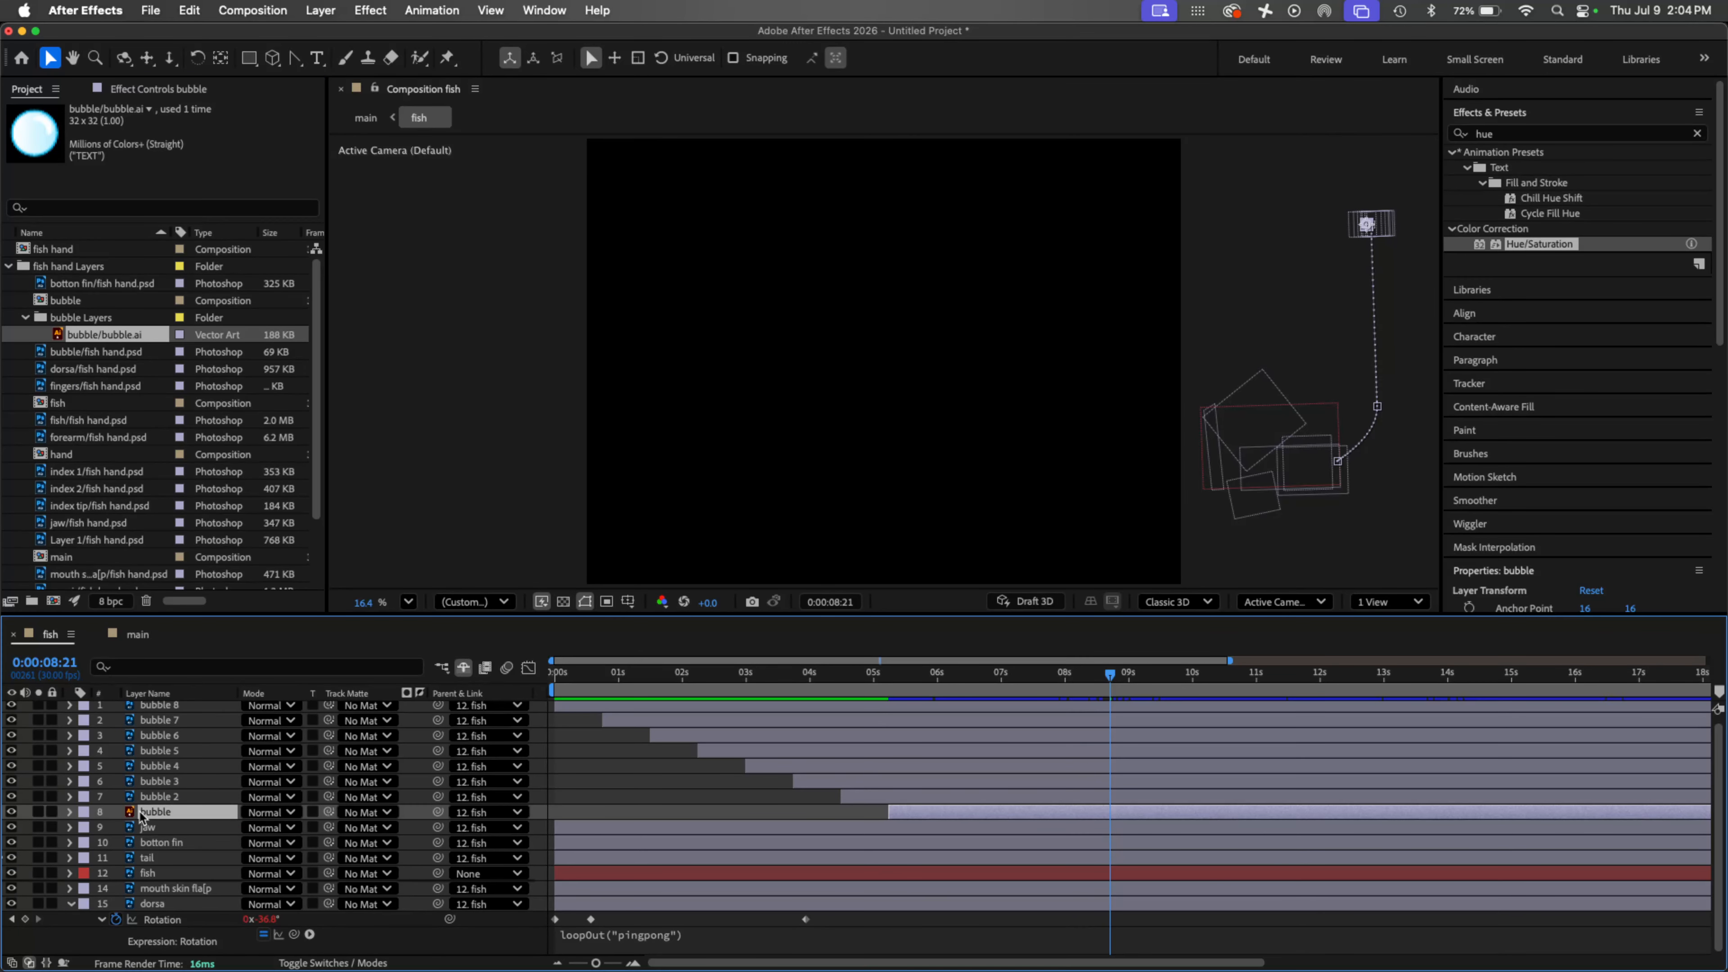
Step: Return to the start of the timeline and replace the sources of layers bubble 8 and bubble 7 with bubble/bubble.ai
{"action": "left_click", "coordinate": [906, 674]}
{"action": "left_click_drag", "start_coordinate": [908, 677], "coordinate": [507, 743]}
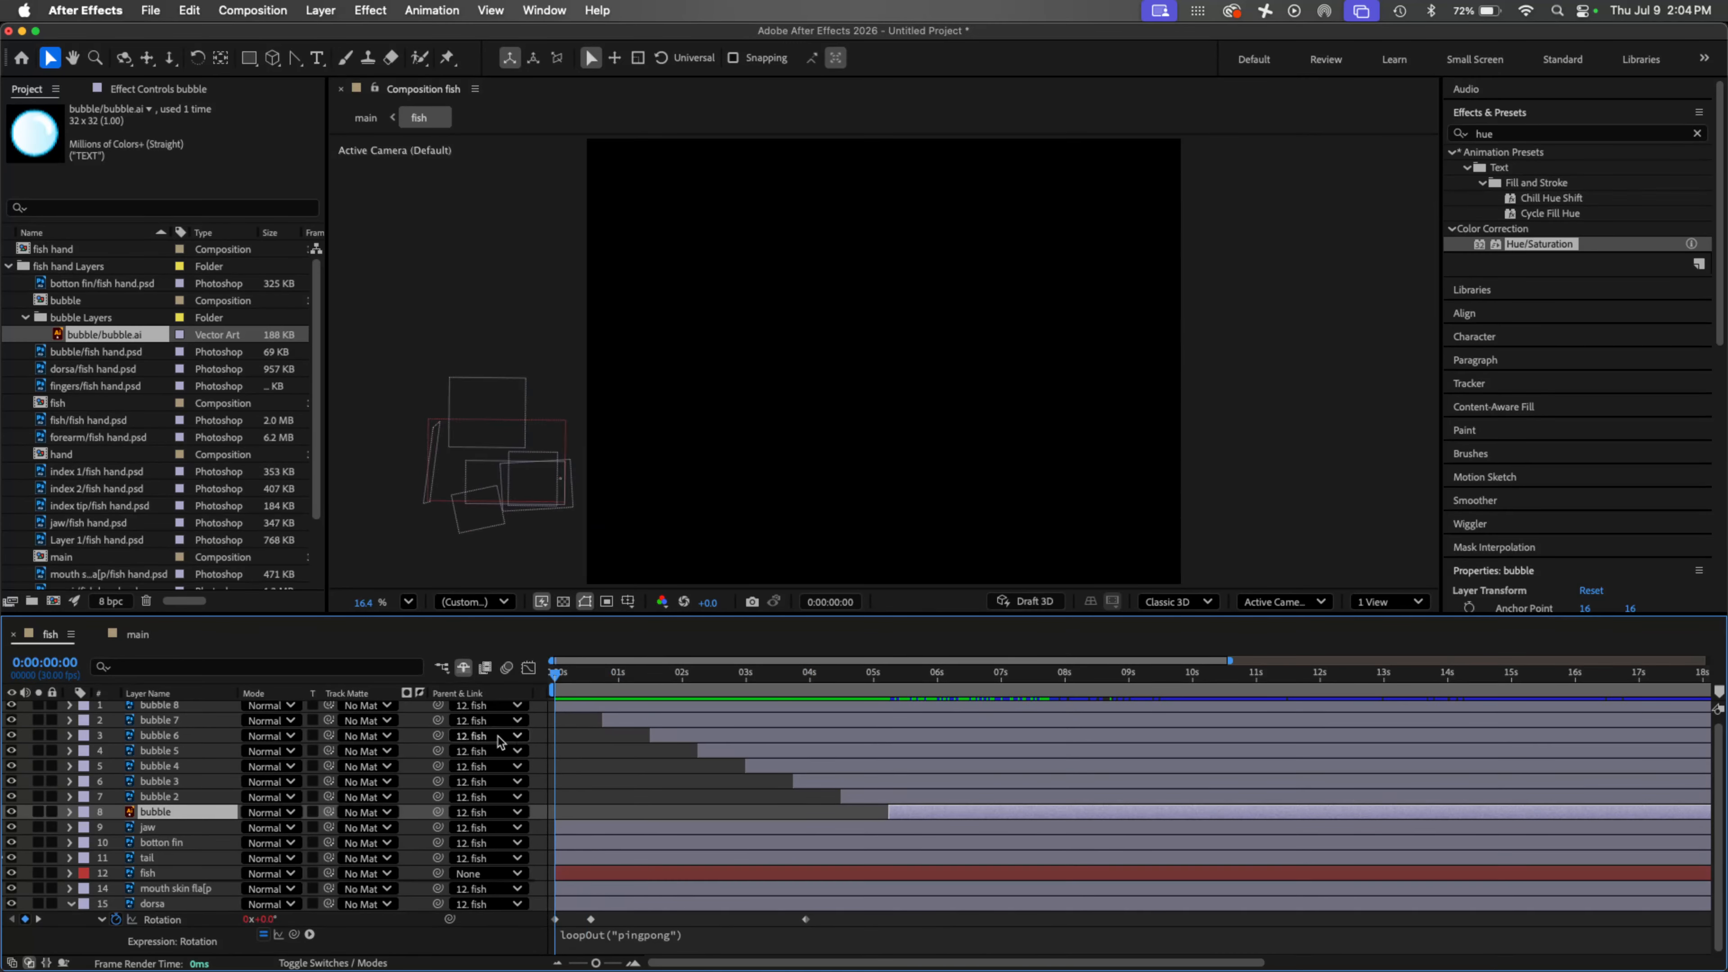
{"action": "scroll", "coordinate": [686, 763], "scroll_direction": "up", "scroll_amount": 1}
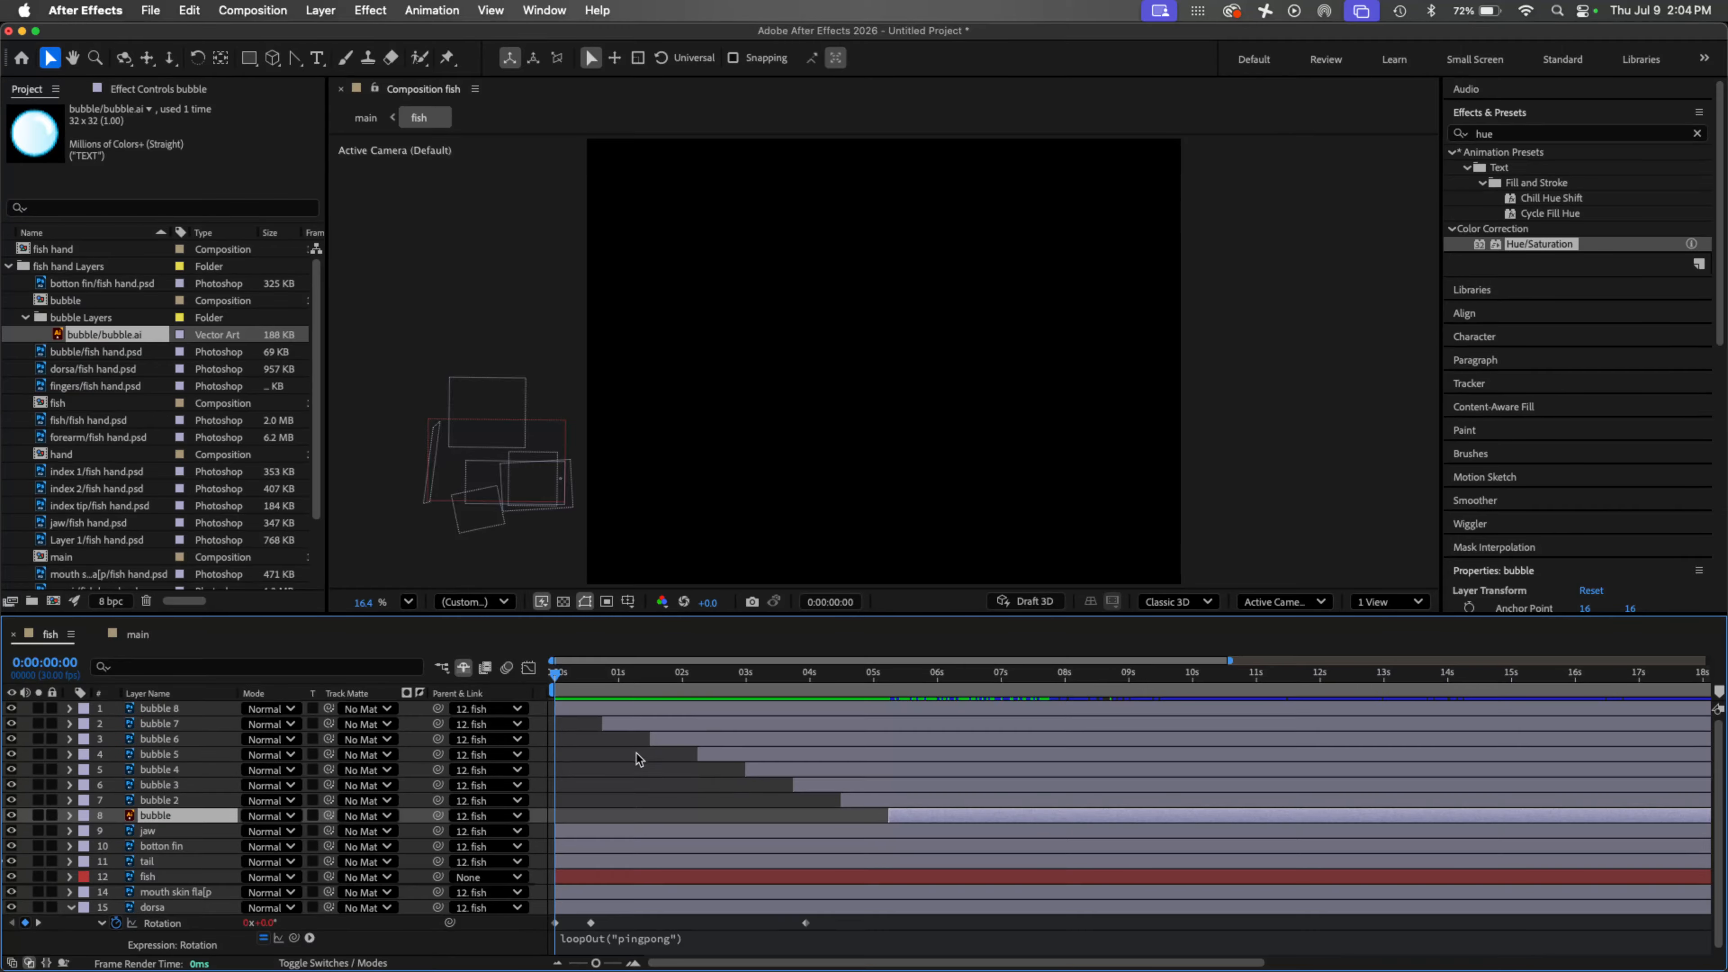
{"action": "left_click", "coordinate": [602, 711]}
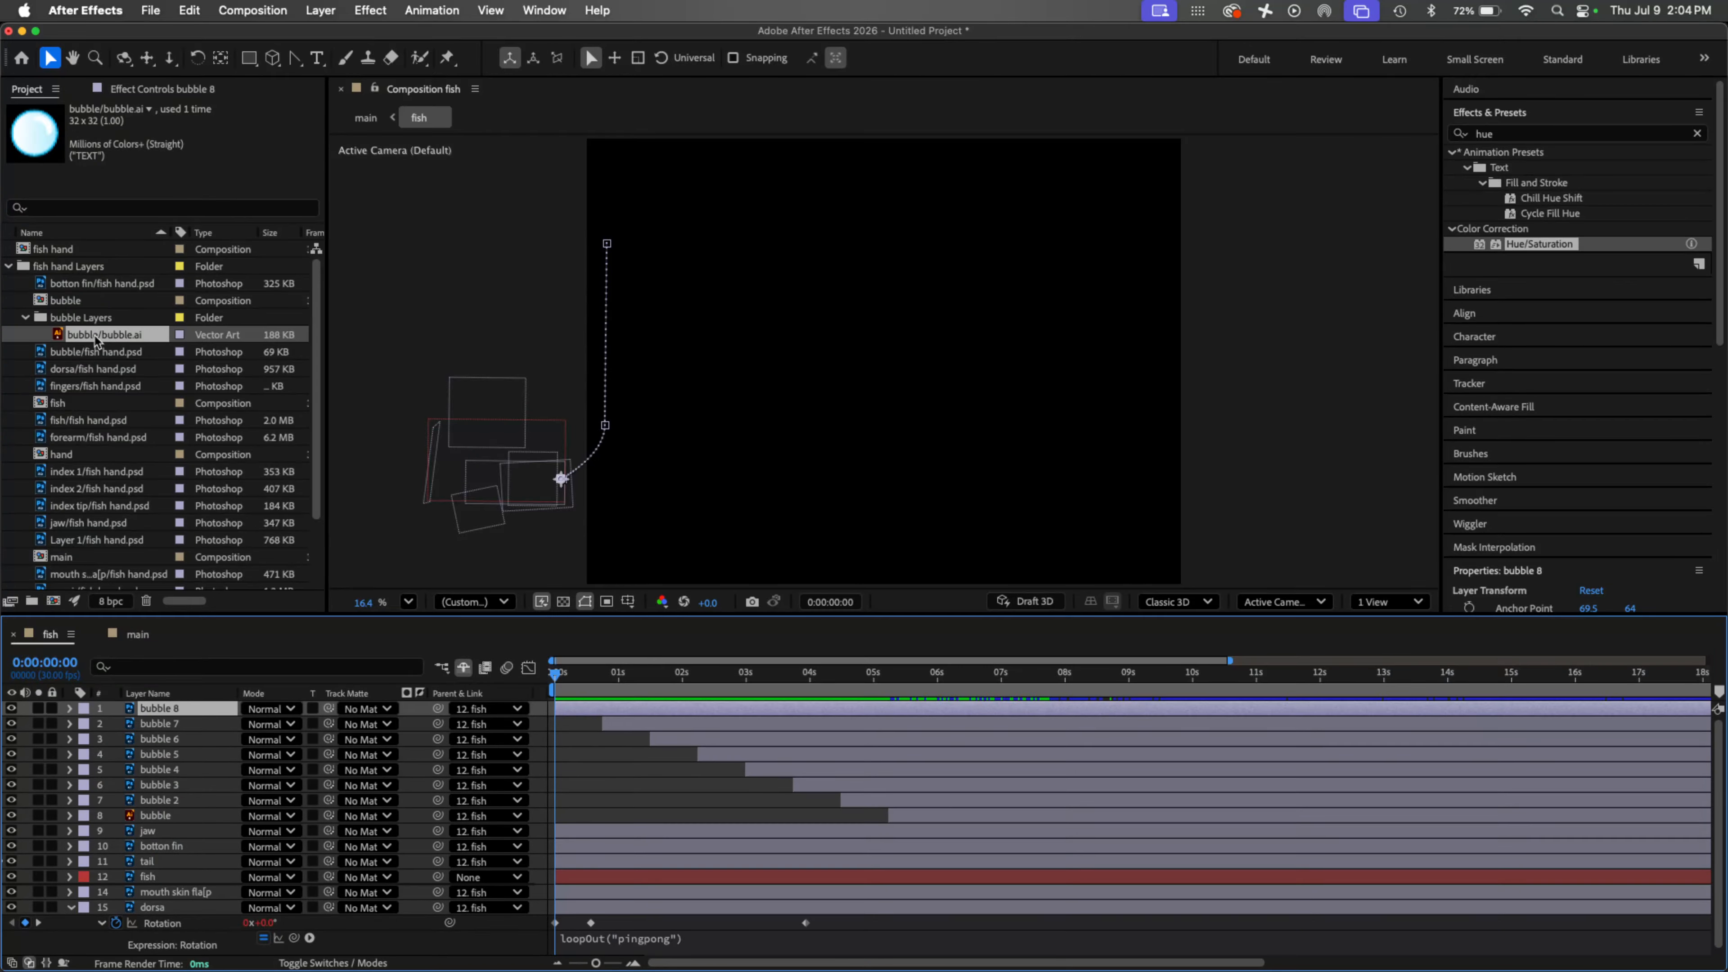
{"action": "left_click_drag", "start_coordinate": [98, 337], "coordinate": [161, 712]}
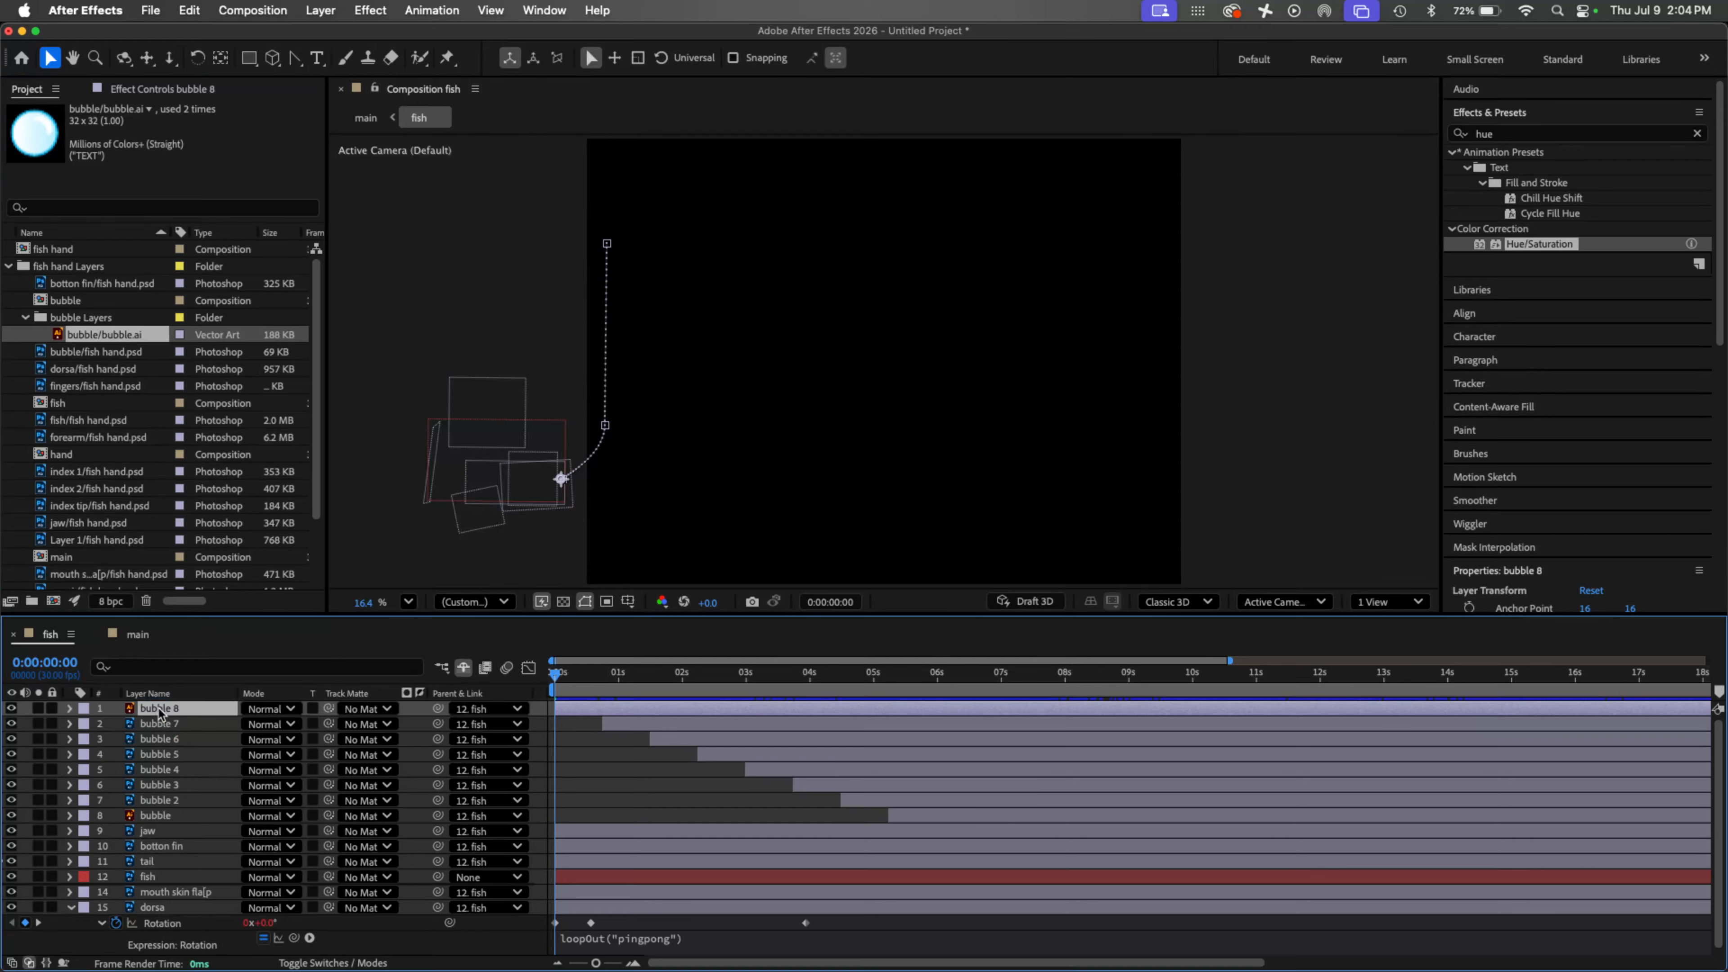
{"action": "left_click", "coordinate": [605, 726]}
{"action": "left_click_drag", "start_coordinate": [84, 344], "coordinate": [161, 725]}
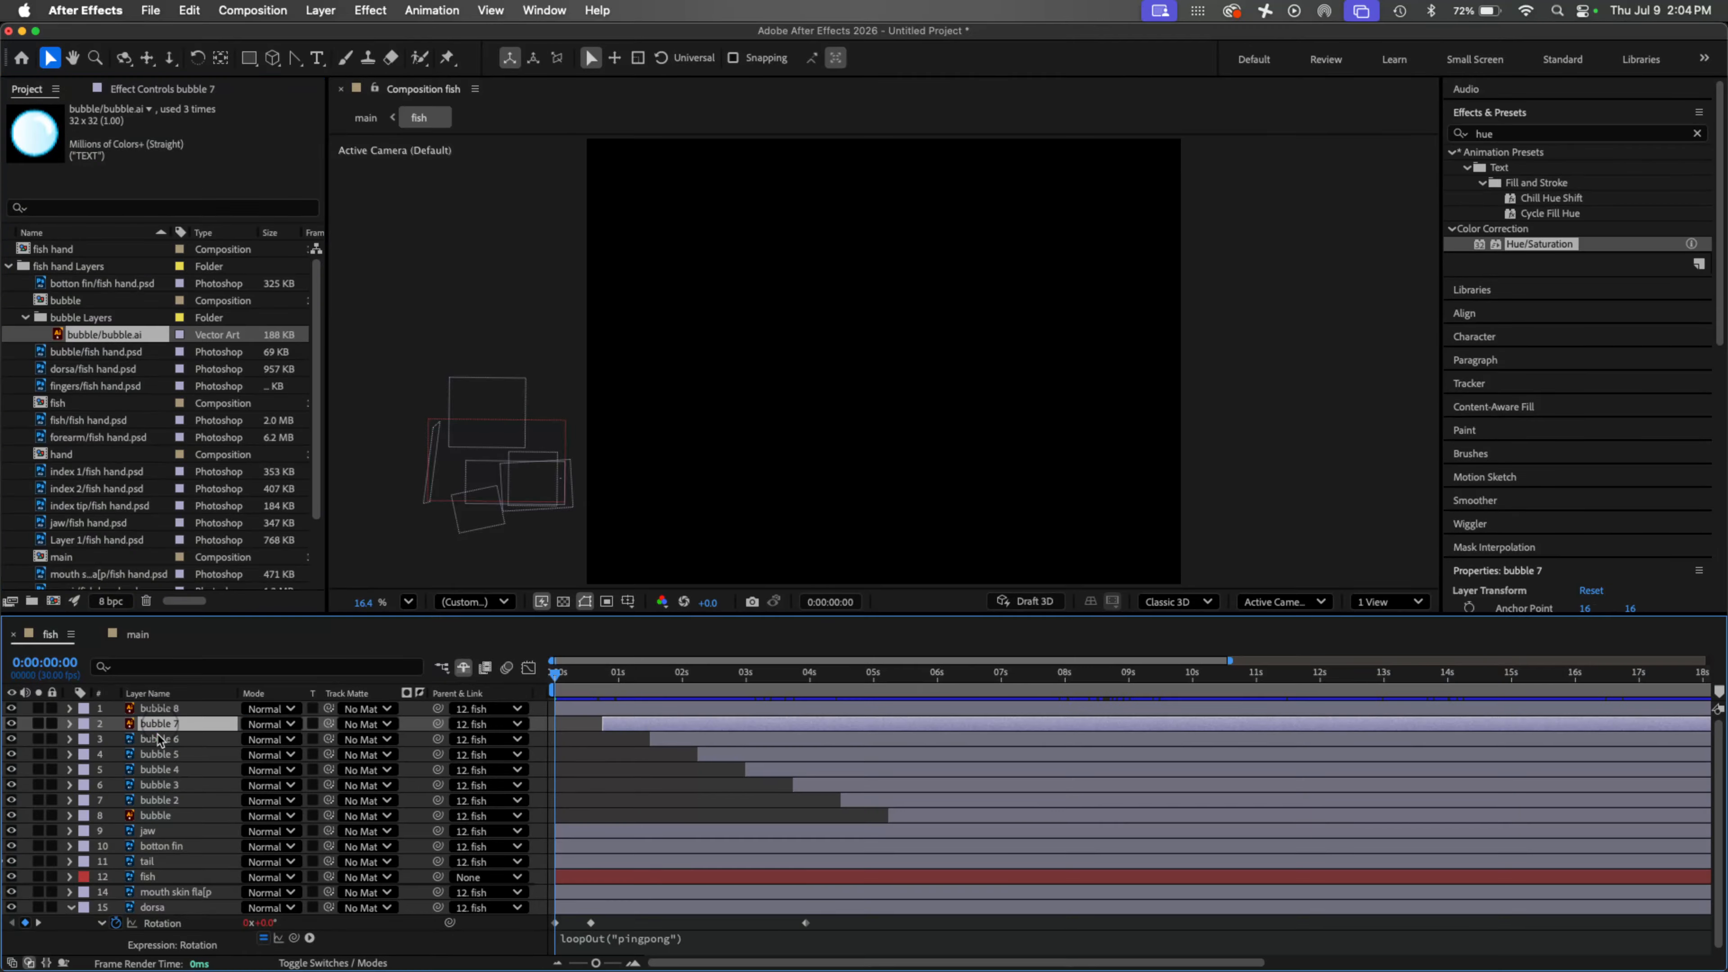
Step: Replace the sources of layers bubble 6 through bubble 2 together with bubble/bubble.ai and preview the fish animation
{"action": "left_click", "coordinate": [675, 741]}
{"action": "left_click", "coordinate": [877, 803], "text": "shift"}
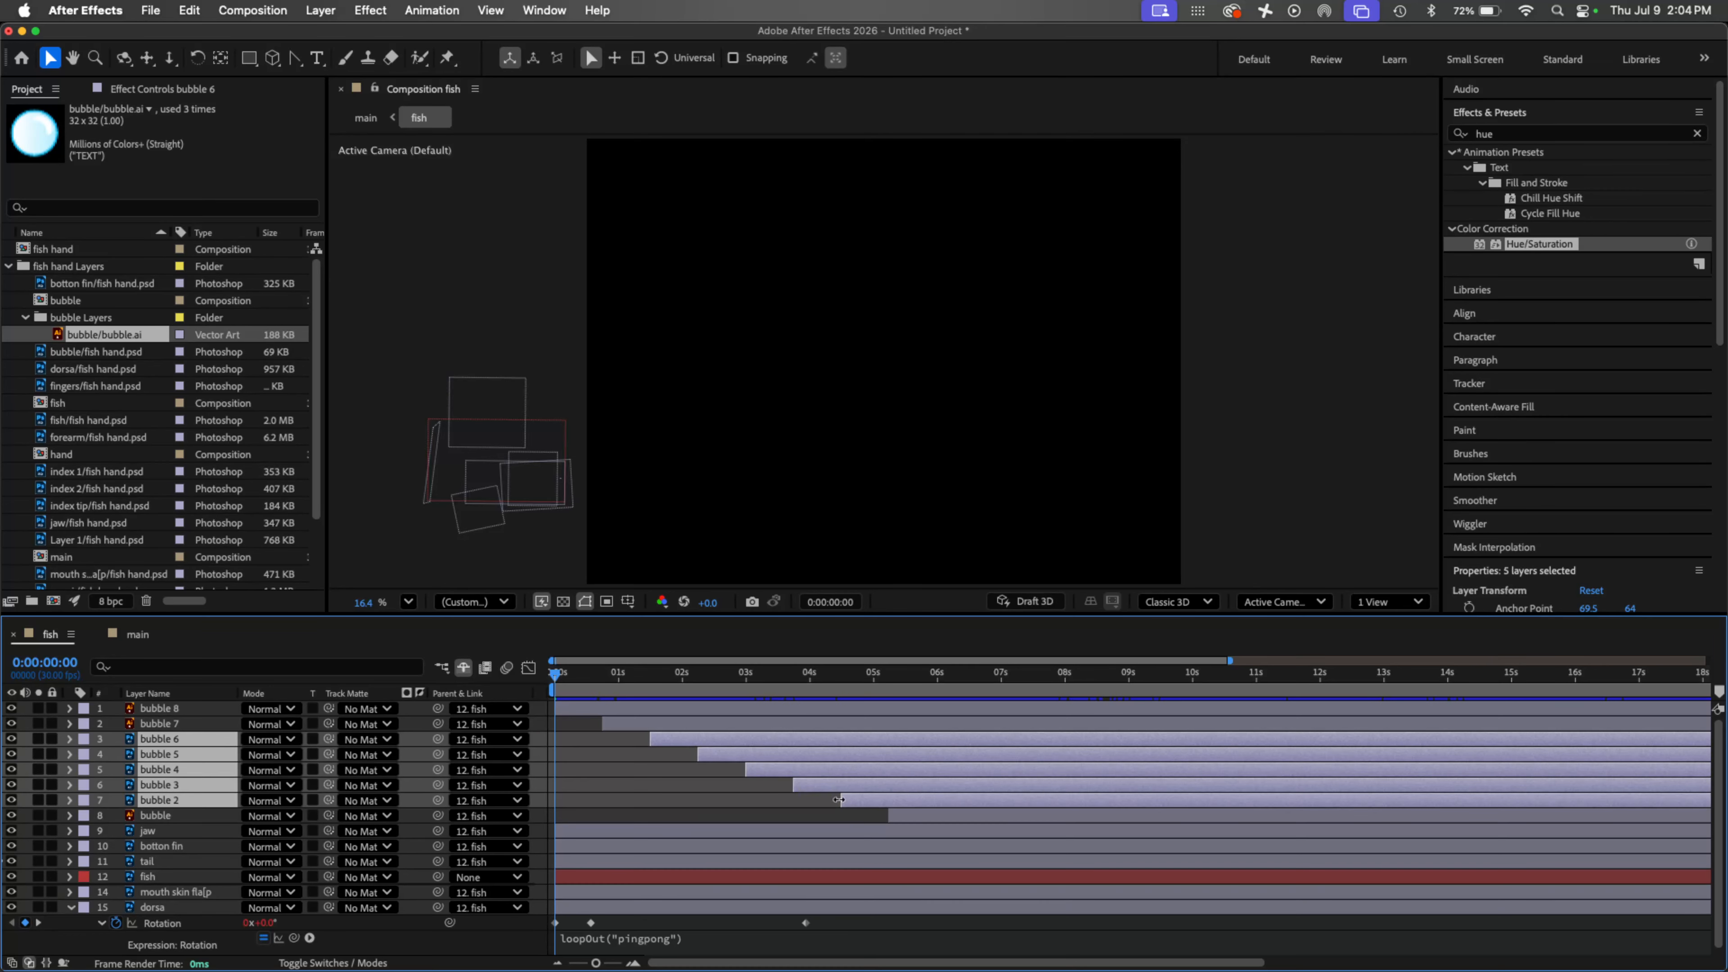
{"action": "left_click", "coordinate": [109, 335]}
{"action": "left_click_drag", "start_coordinate": [109, 337], "coordinate": [171, 749]}
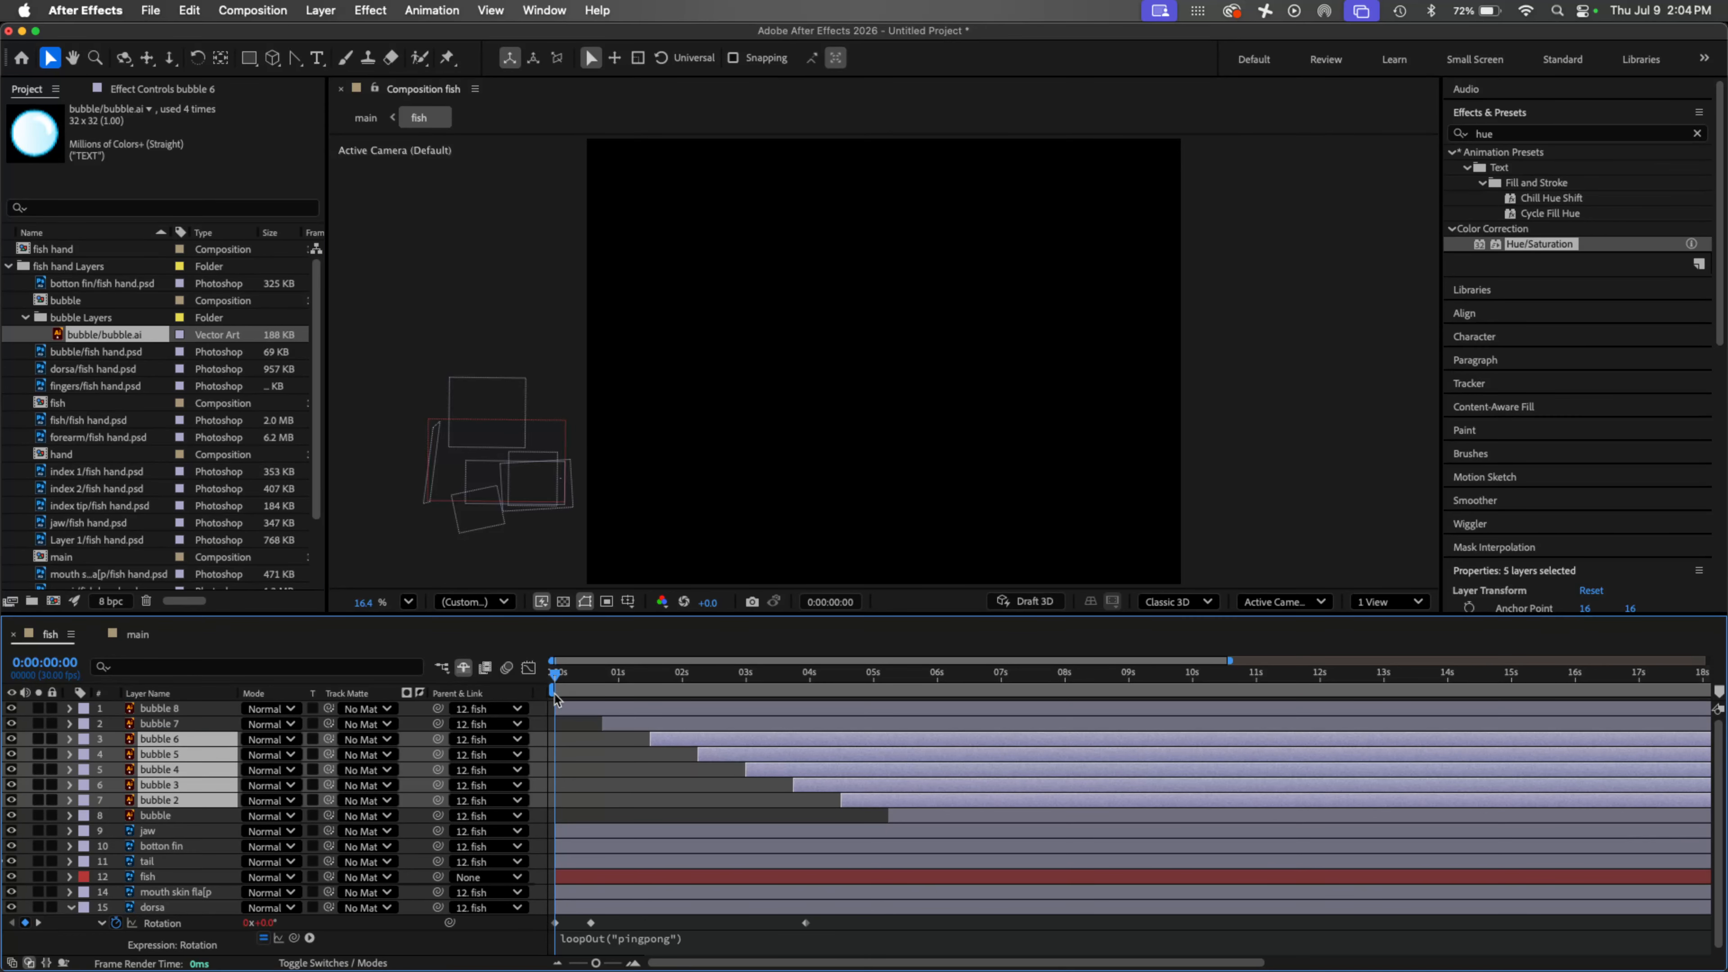
{"action": "key", "text": "space"}
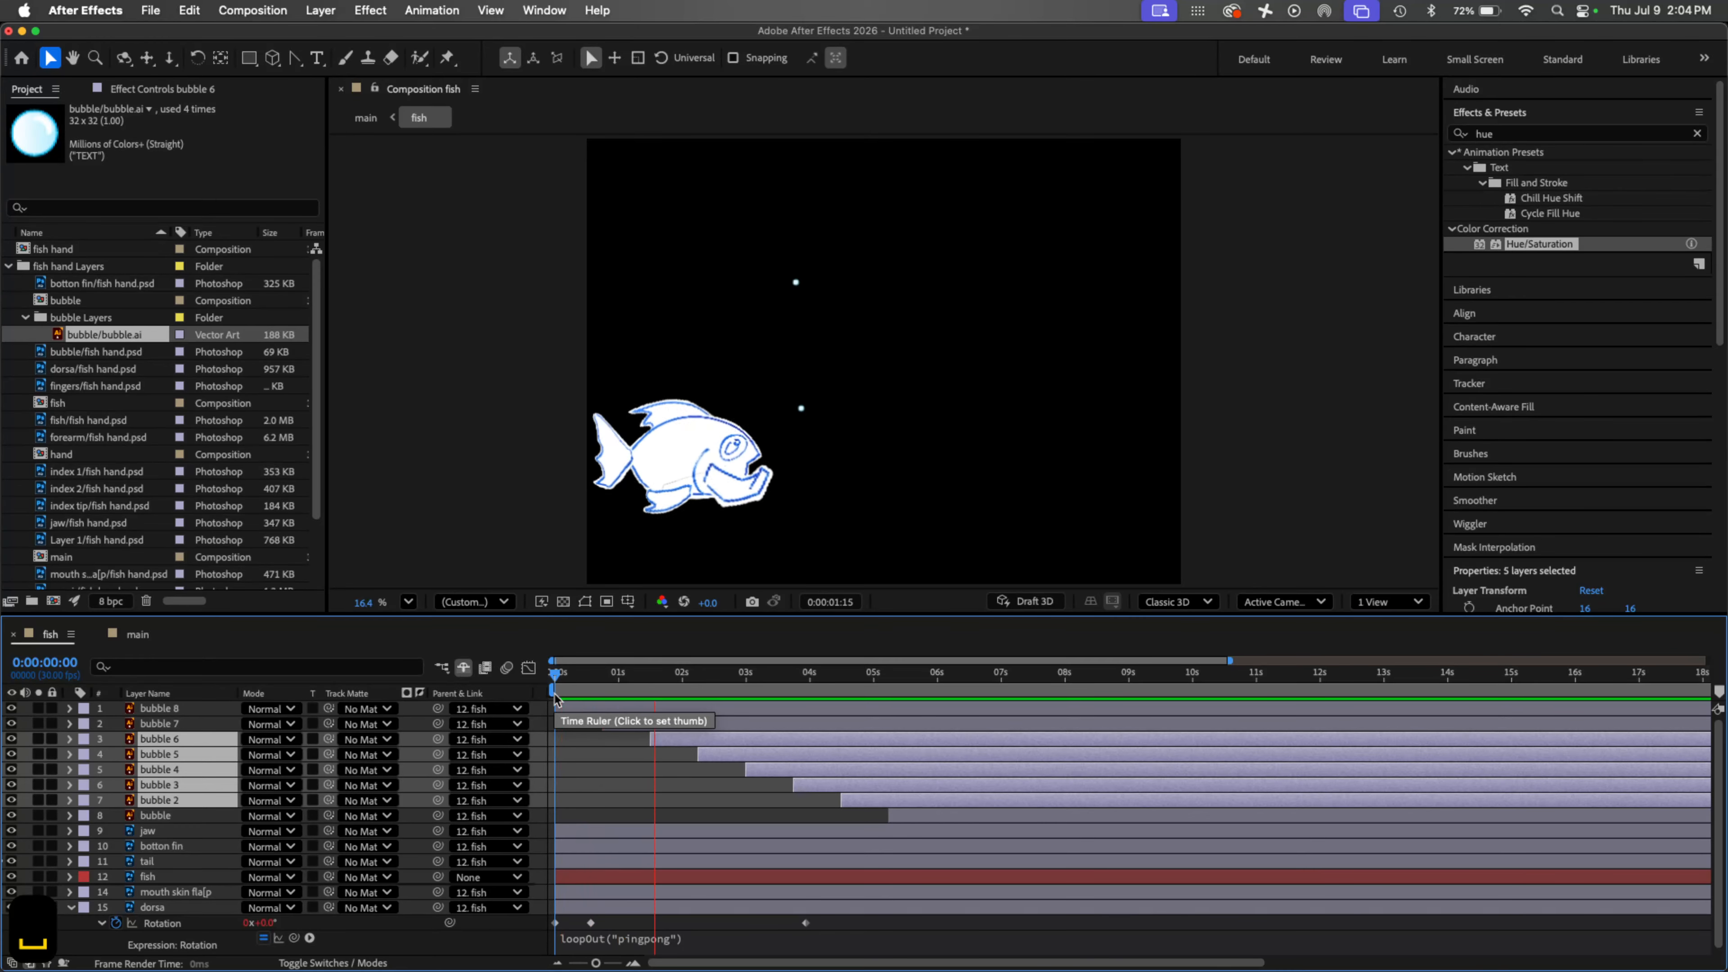
{"action": "key", "text": "space"}
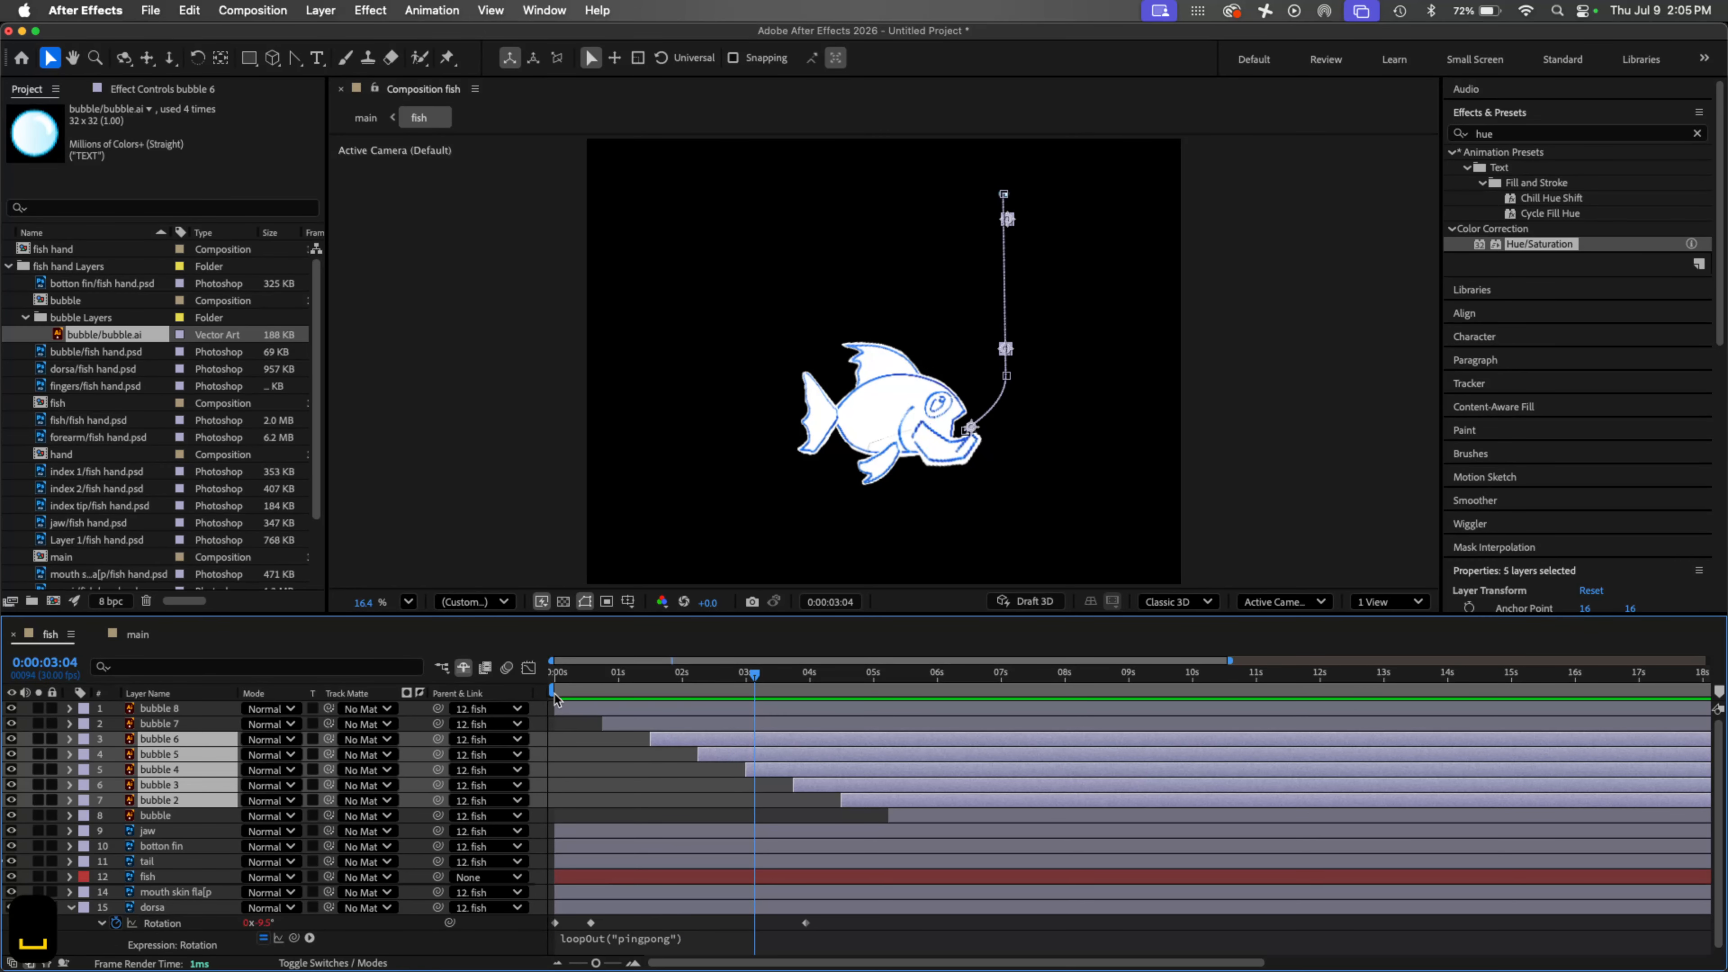
Step: Switch to Illustrator, scale the bubble up from its centre to about three times its size, save it and return to After Effects
{"action": "key", "text": "super+Tab"}
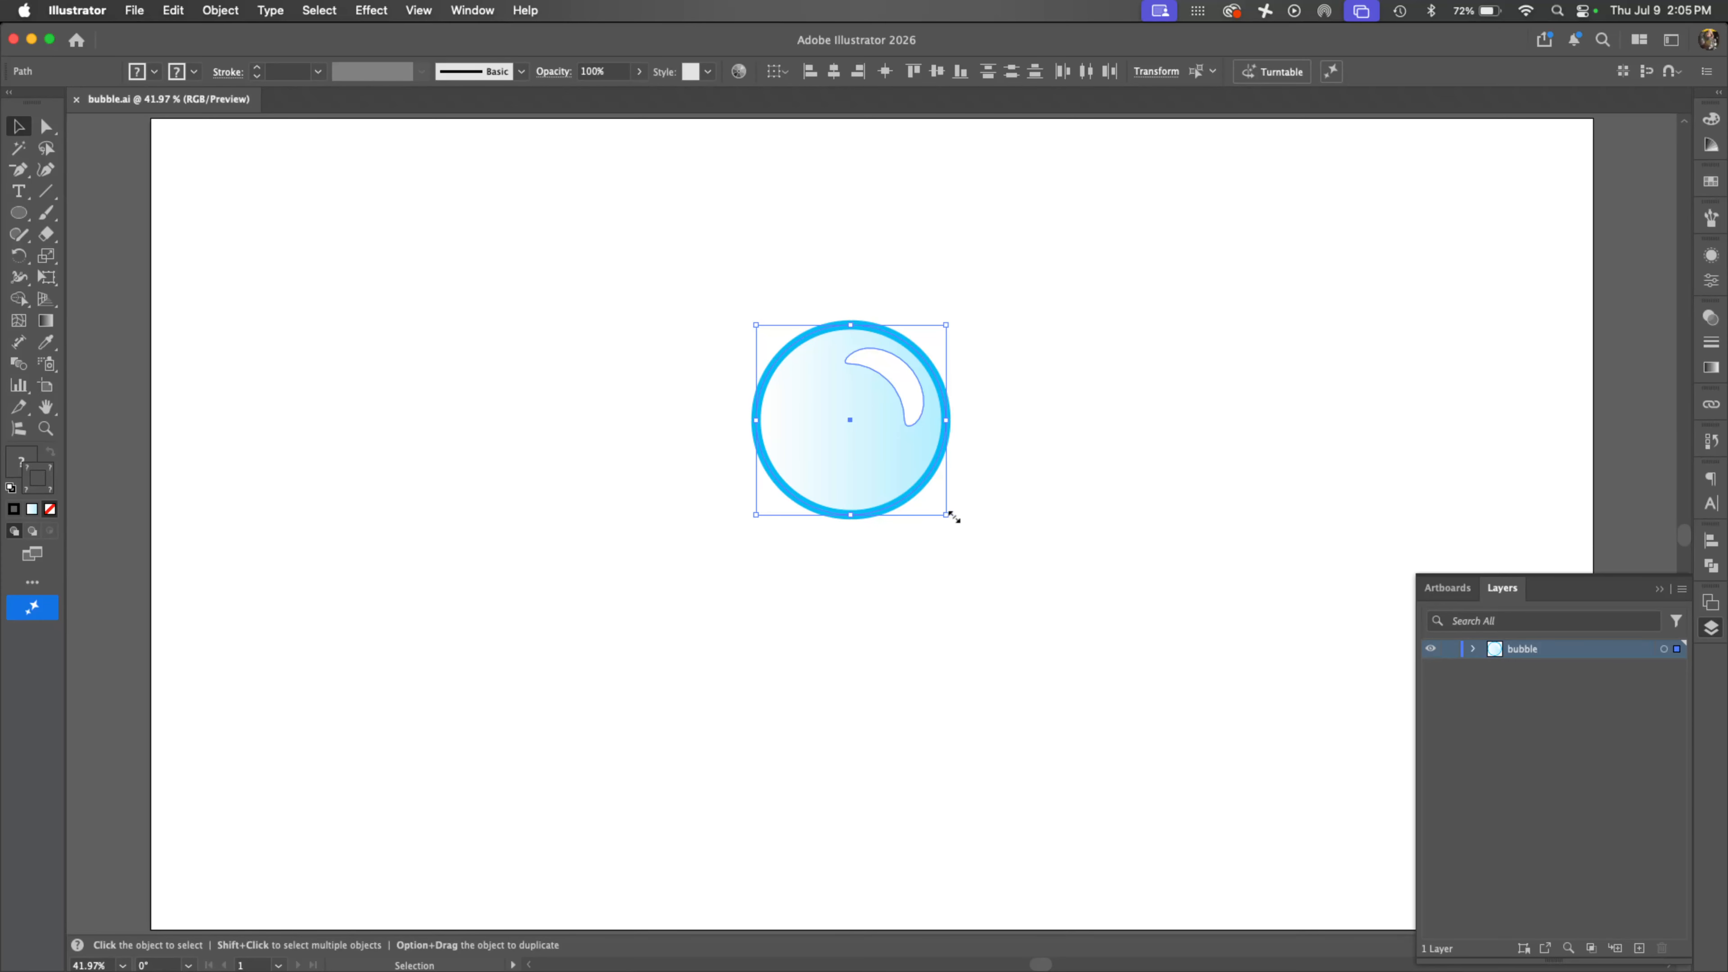
{"action": "left_click_drag", "start_coordinate": [945, 515], "coordinate": [1194, 704]}
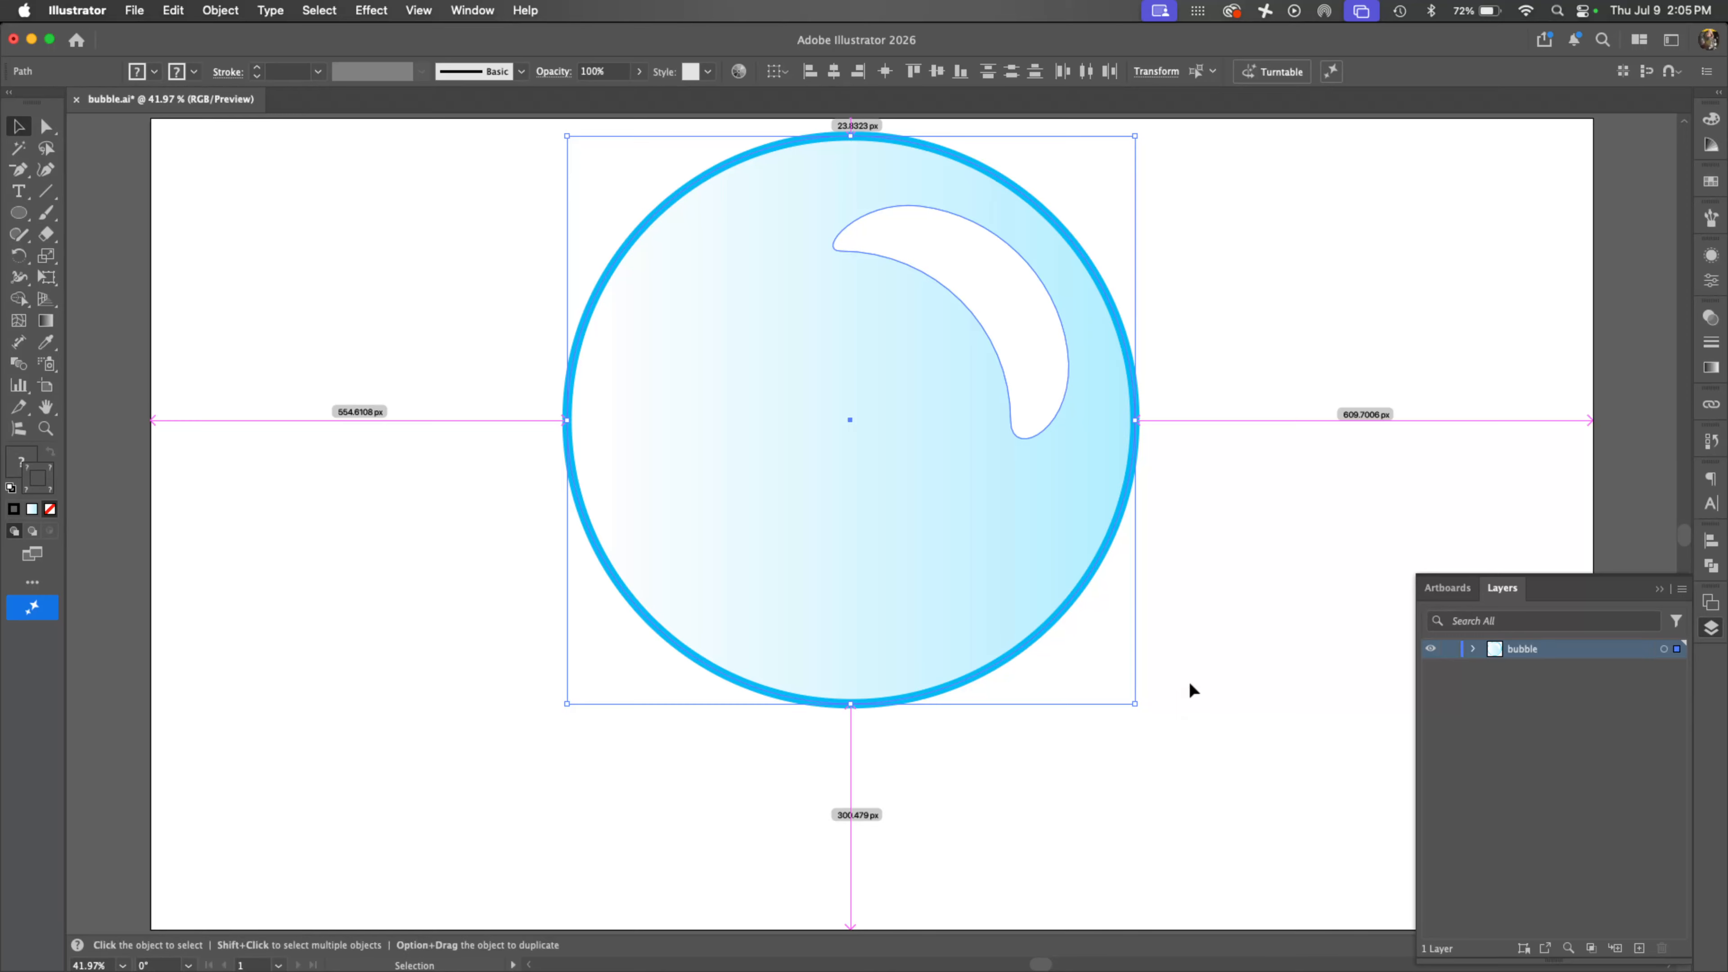
{"action": "key", "text": "super+s"}
{"action": "key", "text": "super+Tab"}
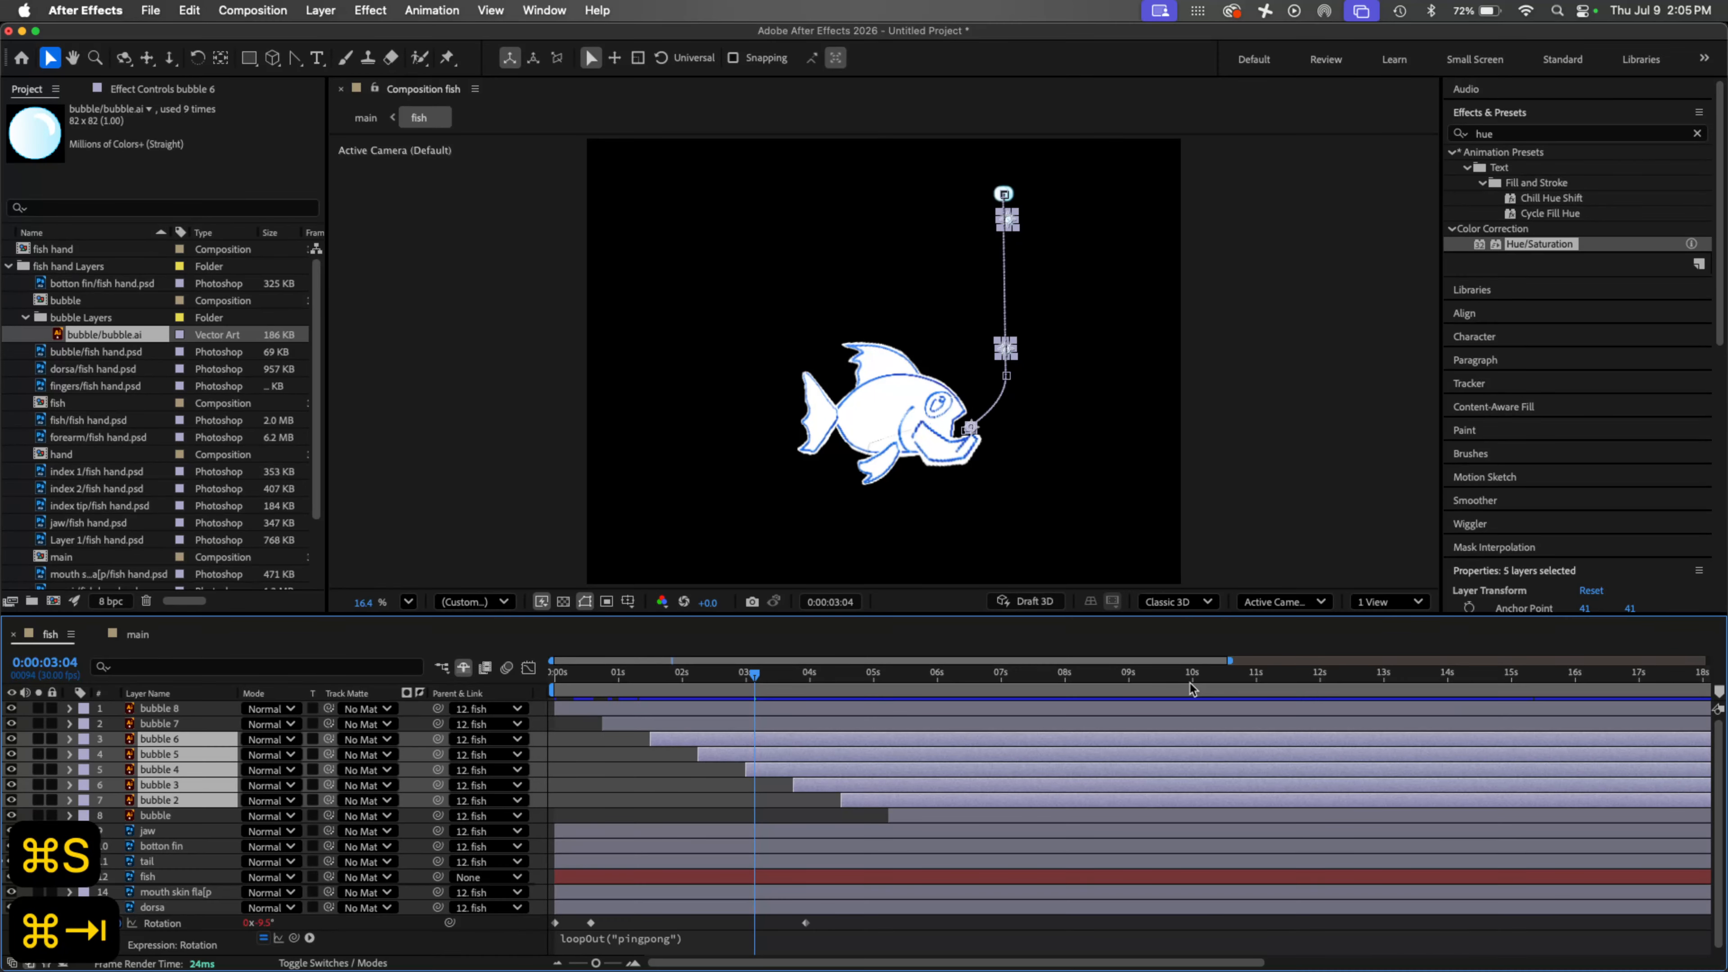
Step: Preview the fish composition from the start to check the enlarged bubbles, and resave the Illustrator bubble document
{"action": "left_click_drag", "start_coordinate": [742, 686], "coordinate": [555, 688]}
{"action": "key", "text": "space"}
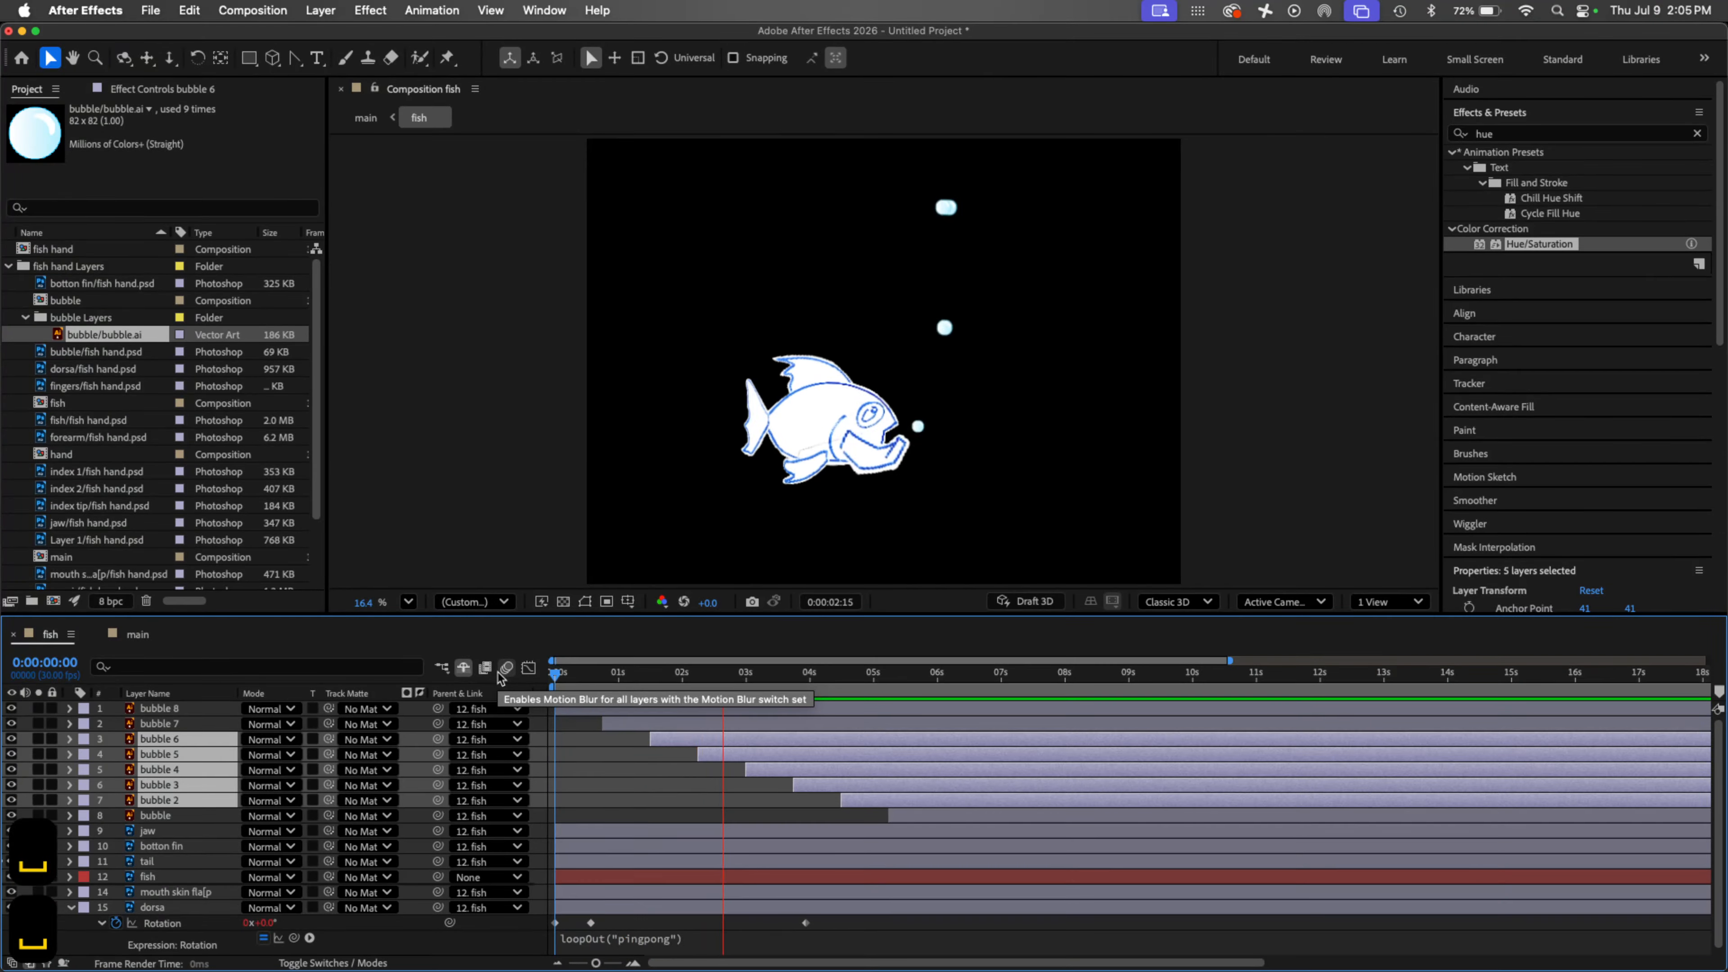
{"action": "key", "text": "space"}
{"action": "key", "text": "super+Tab"}
{"action": "key", "text": "super+Tab"}
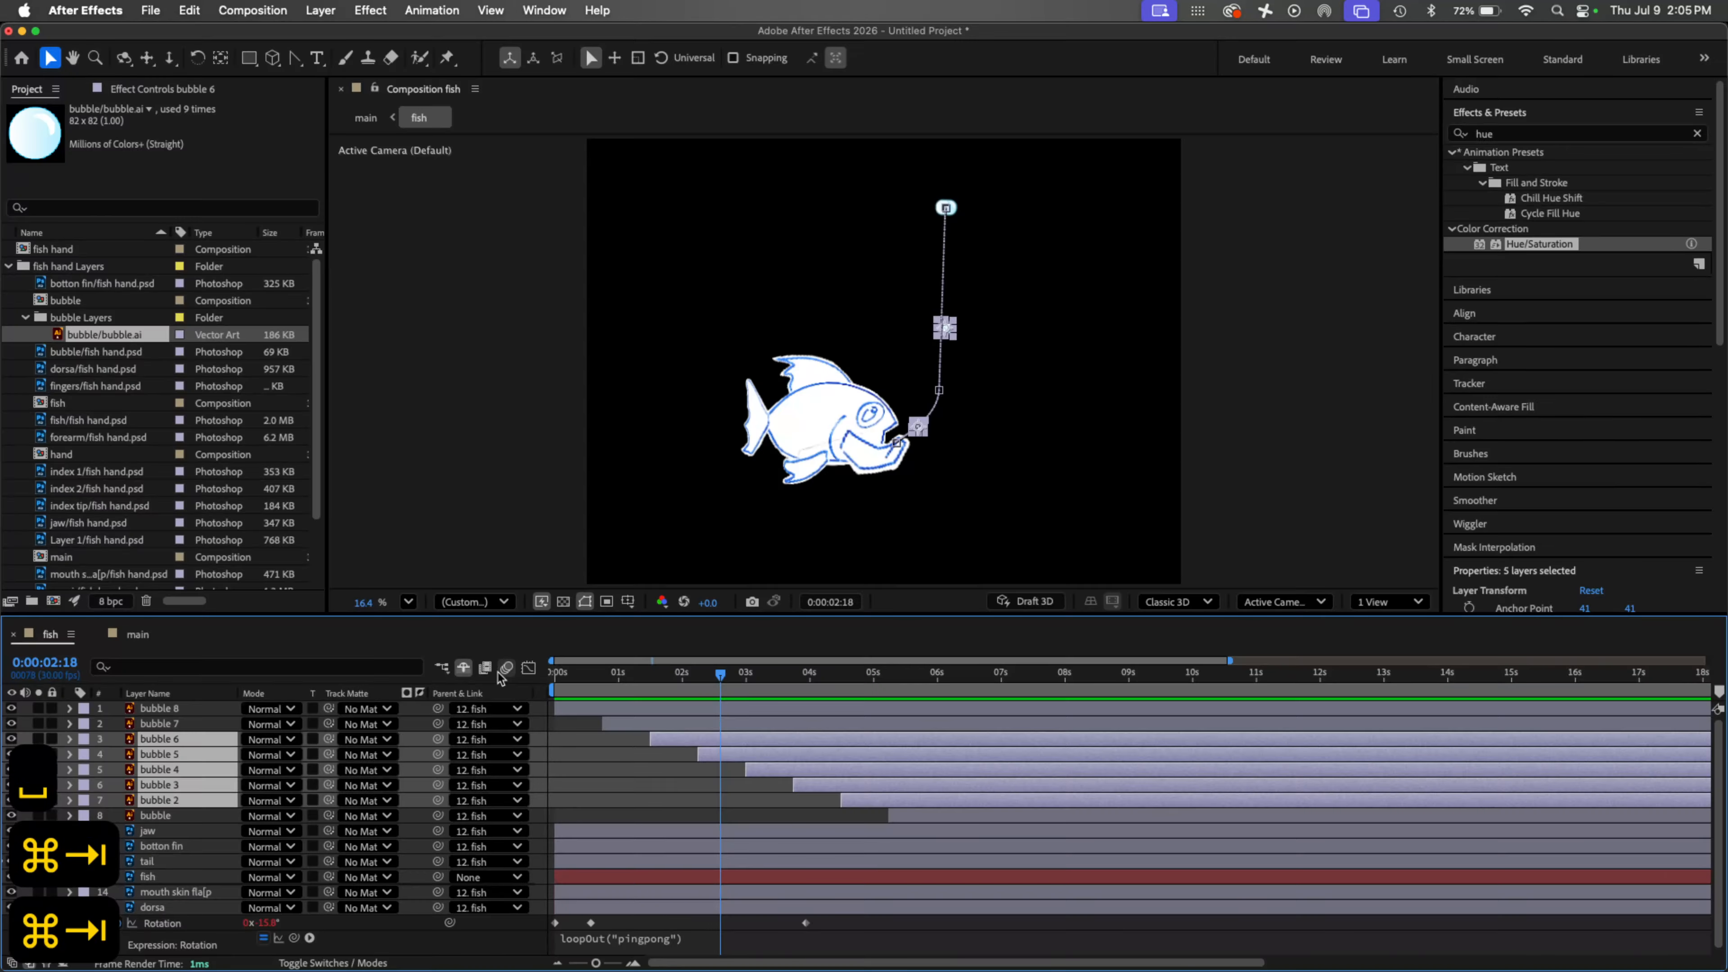
{"action": "key", "text": "super+Tab"}
{"action": "key", "text": "super+s"}
{"action": "key", "text": "super+Tab"}
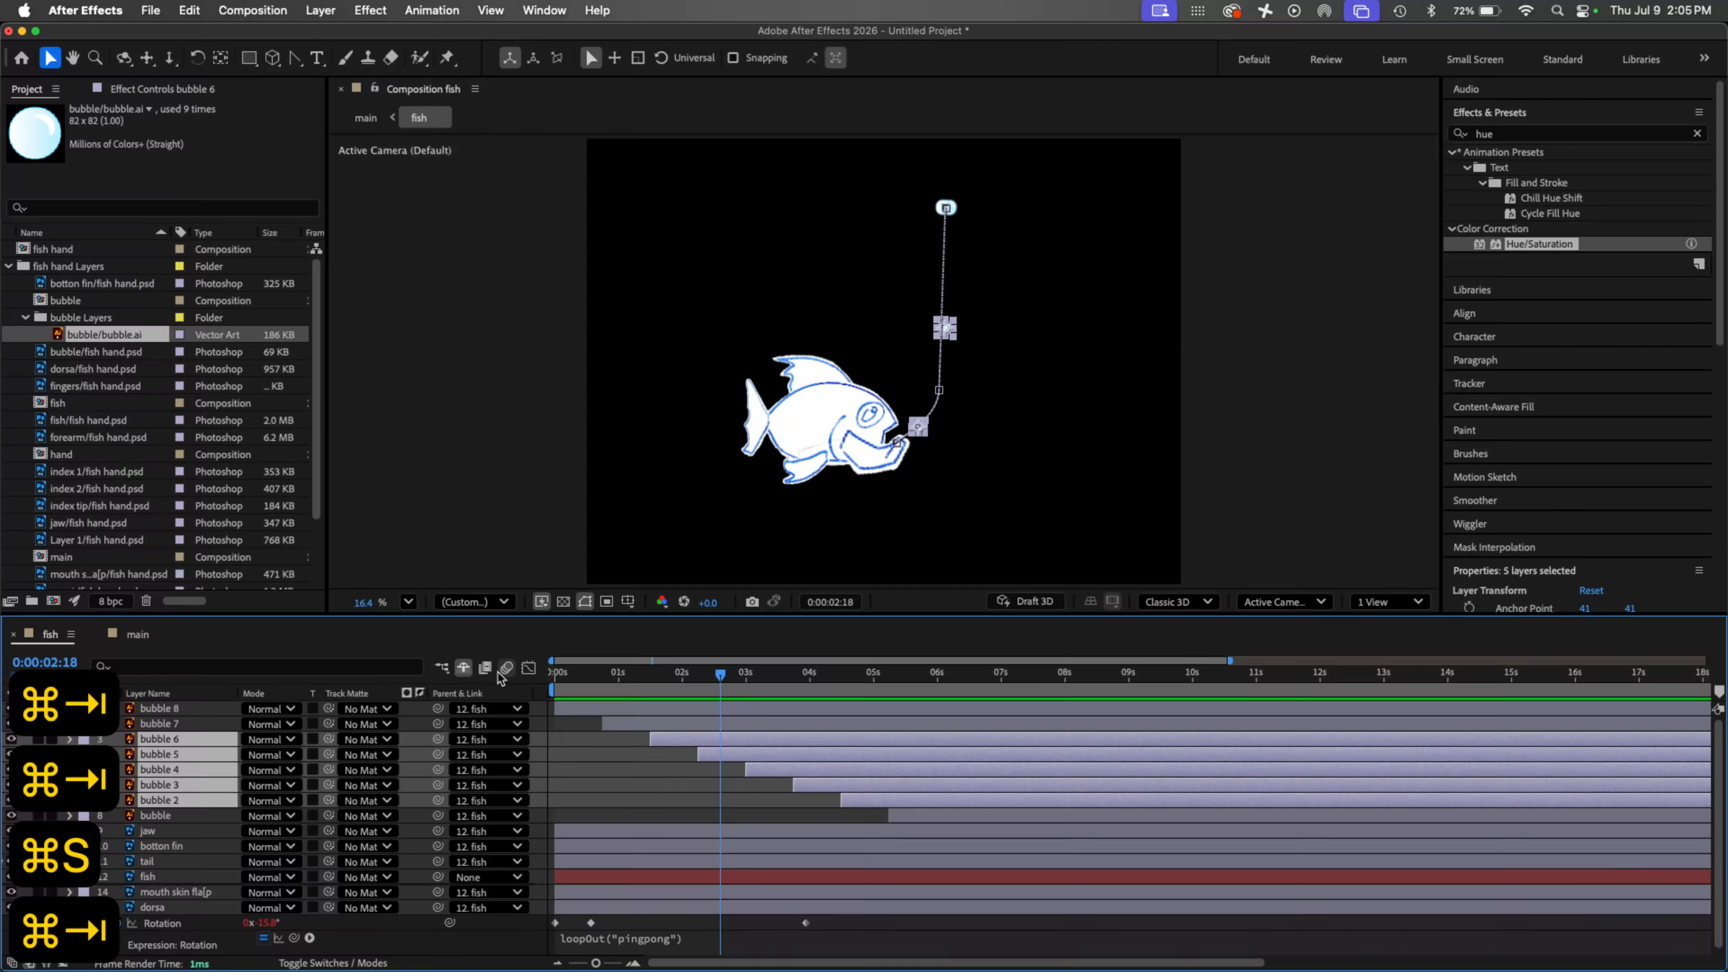
Step: In Illustrator, enlarge the bubble to about 1.5 times its size and move it down to the artboard's lower edge
{"action": "key", "text": "super+Tab"}
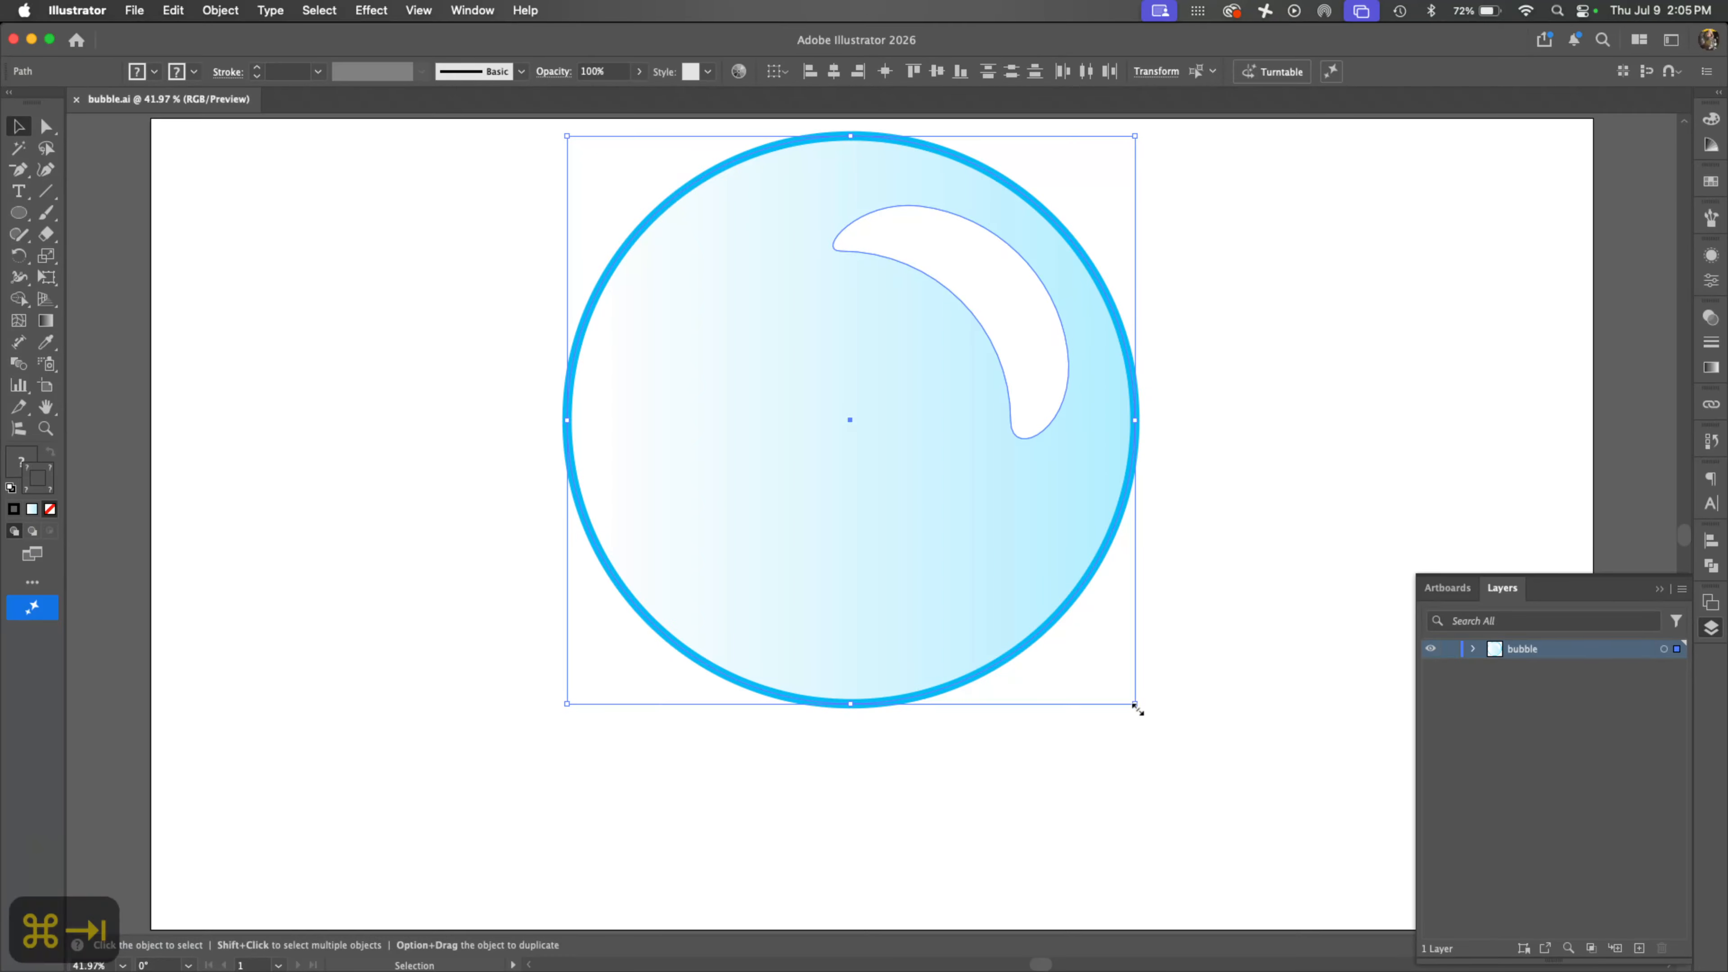
{"action": "key", "text": "super+minus"}
{"action": "key", "text": "super+minus"}
{"action": "key", "text": "super+minus"}
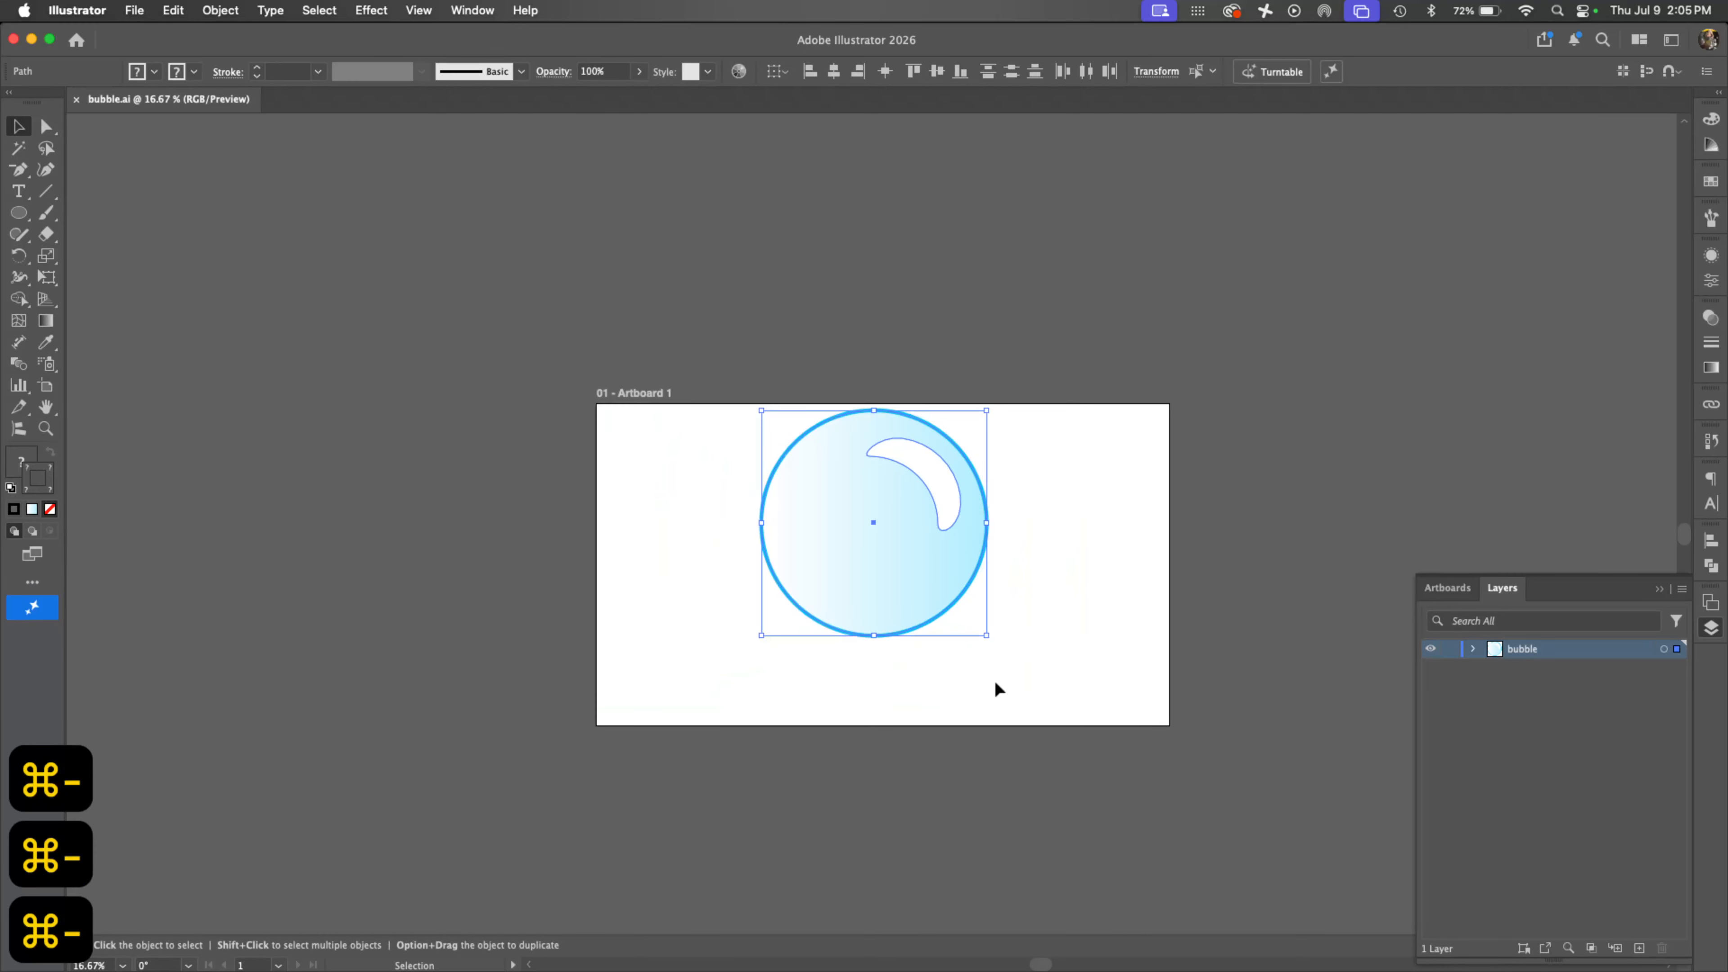
{"action": "left_click_drag", "start_coordinate": [986, 637], "coordinate": [1054, 698]}
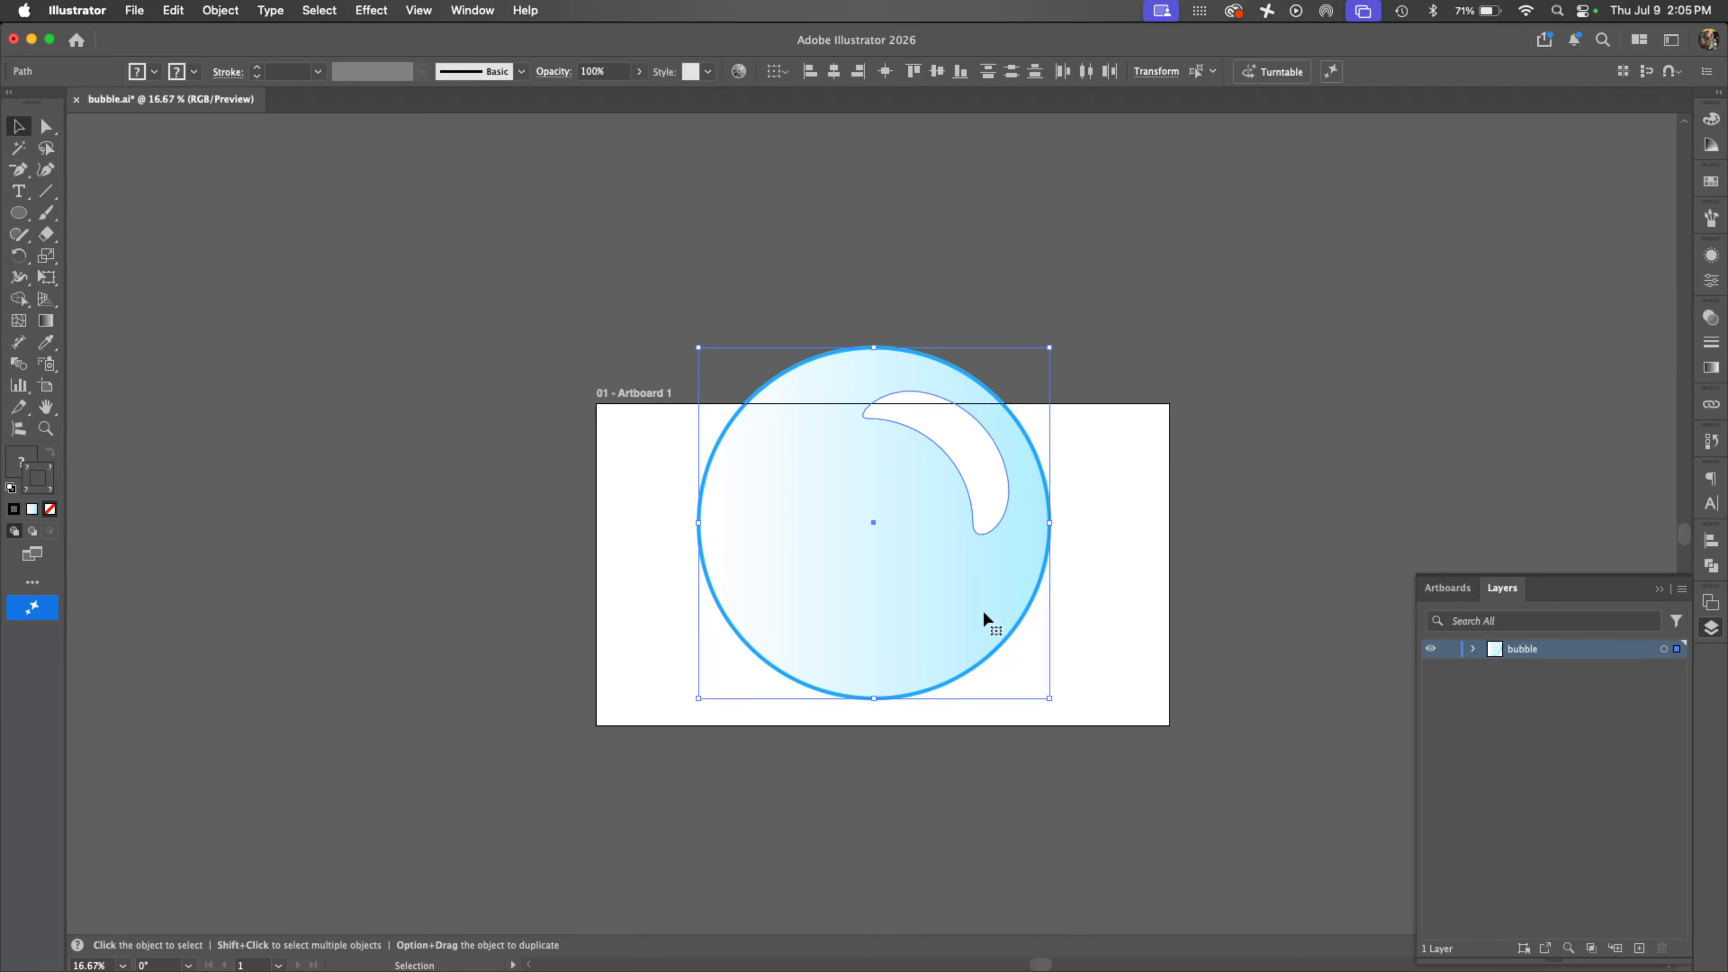
{"action": "left_click_drag", "start_coordinate": [971, 601], "coordinate": [973, 625]}
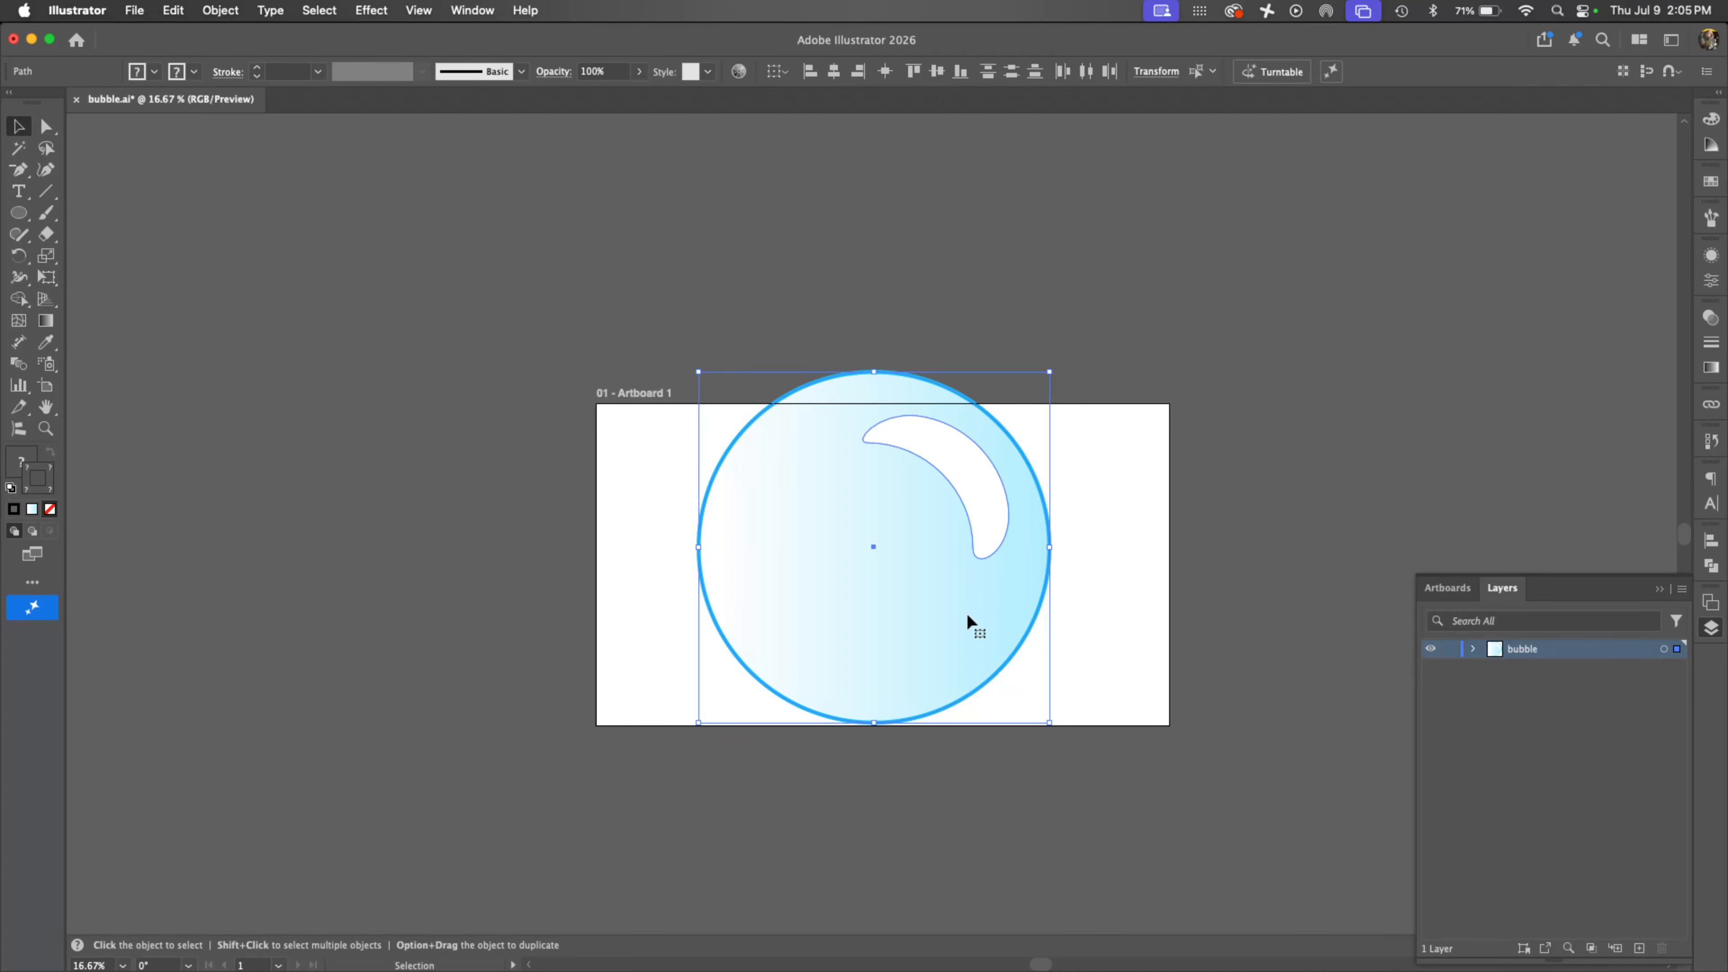
Step: Extend the artboard upward to a height of about 1240 px, save the document and switch back to After Effects
{"action": "key", "text": "shift+o"}
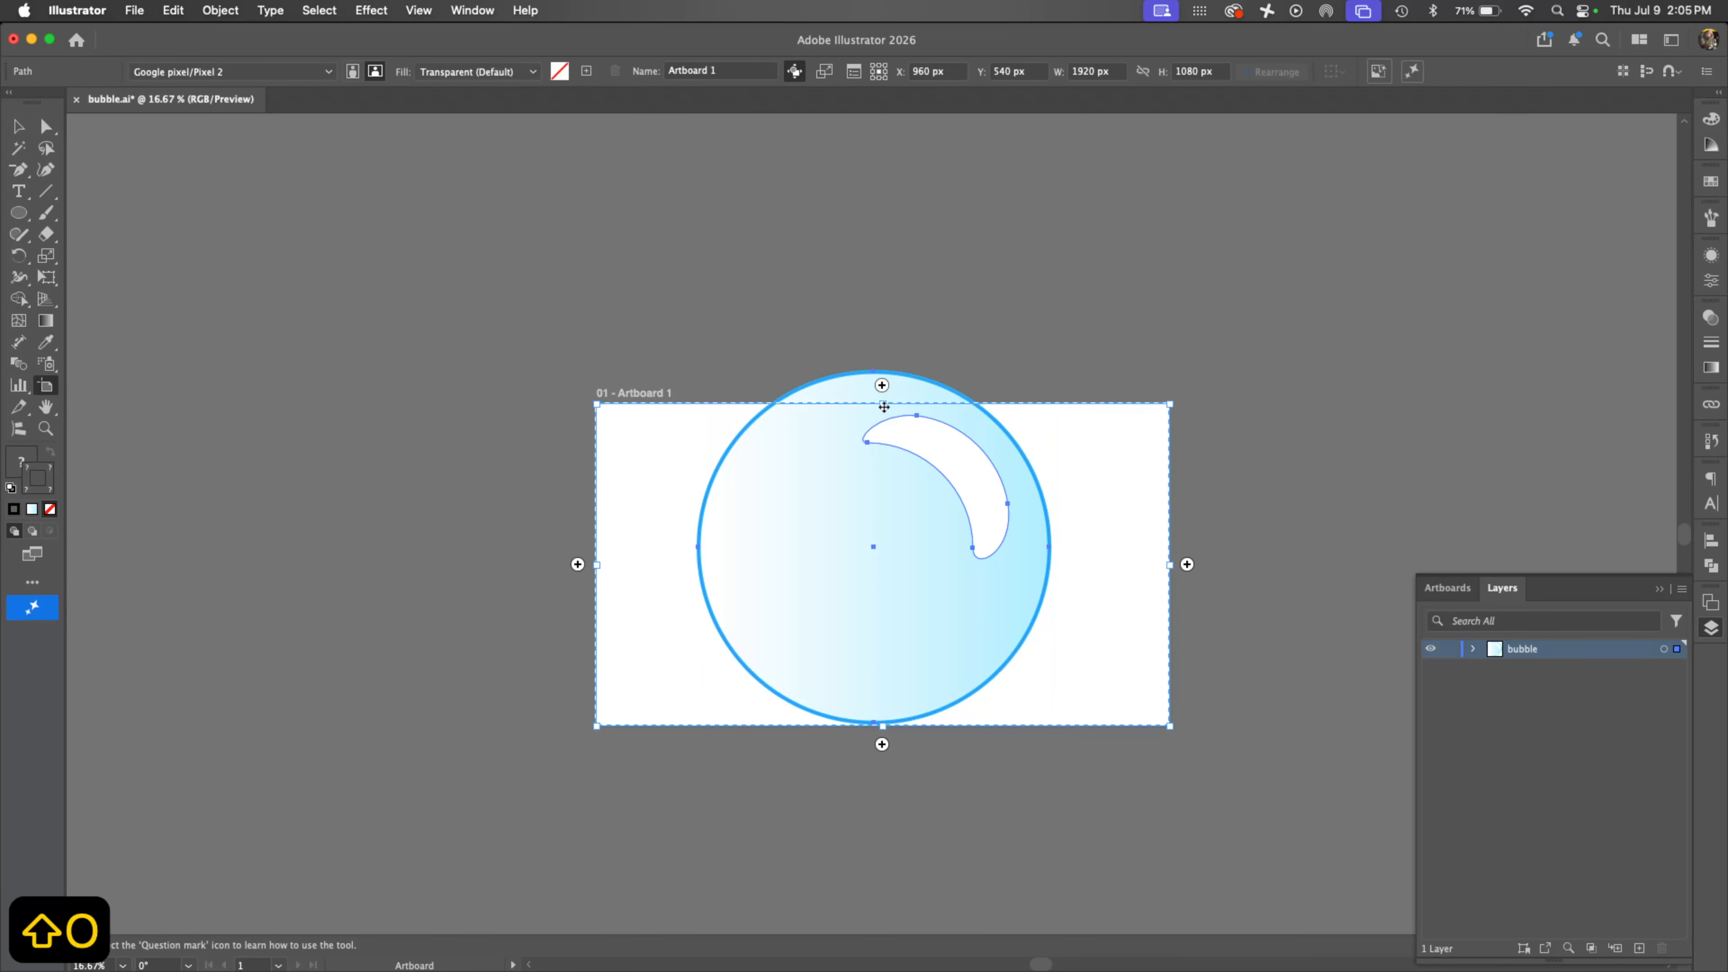
{"action": "left_click_drag", "start_coordinate": [882, 404], "coordinate": [889, 355]}
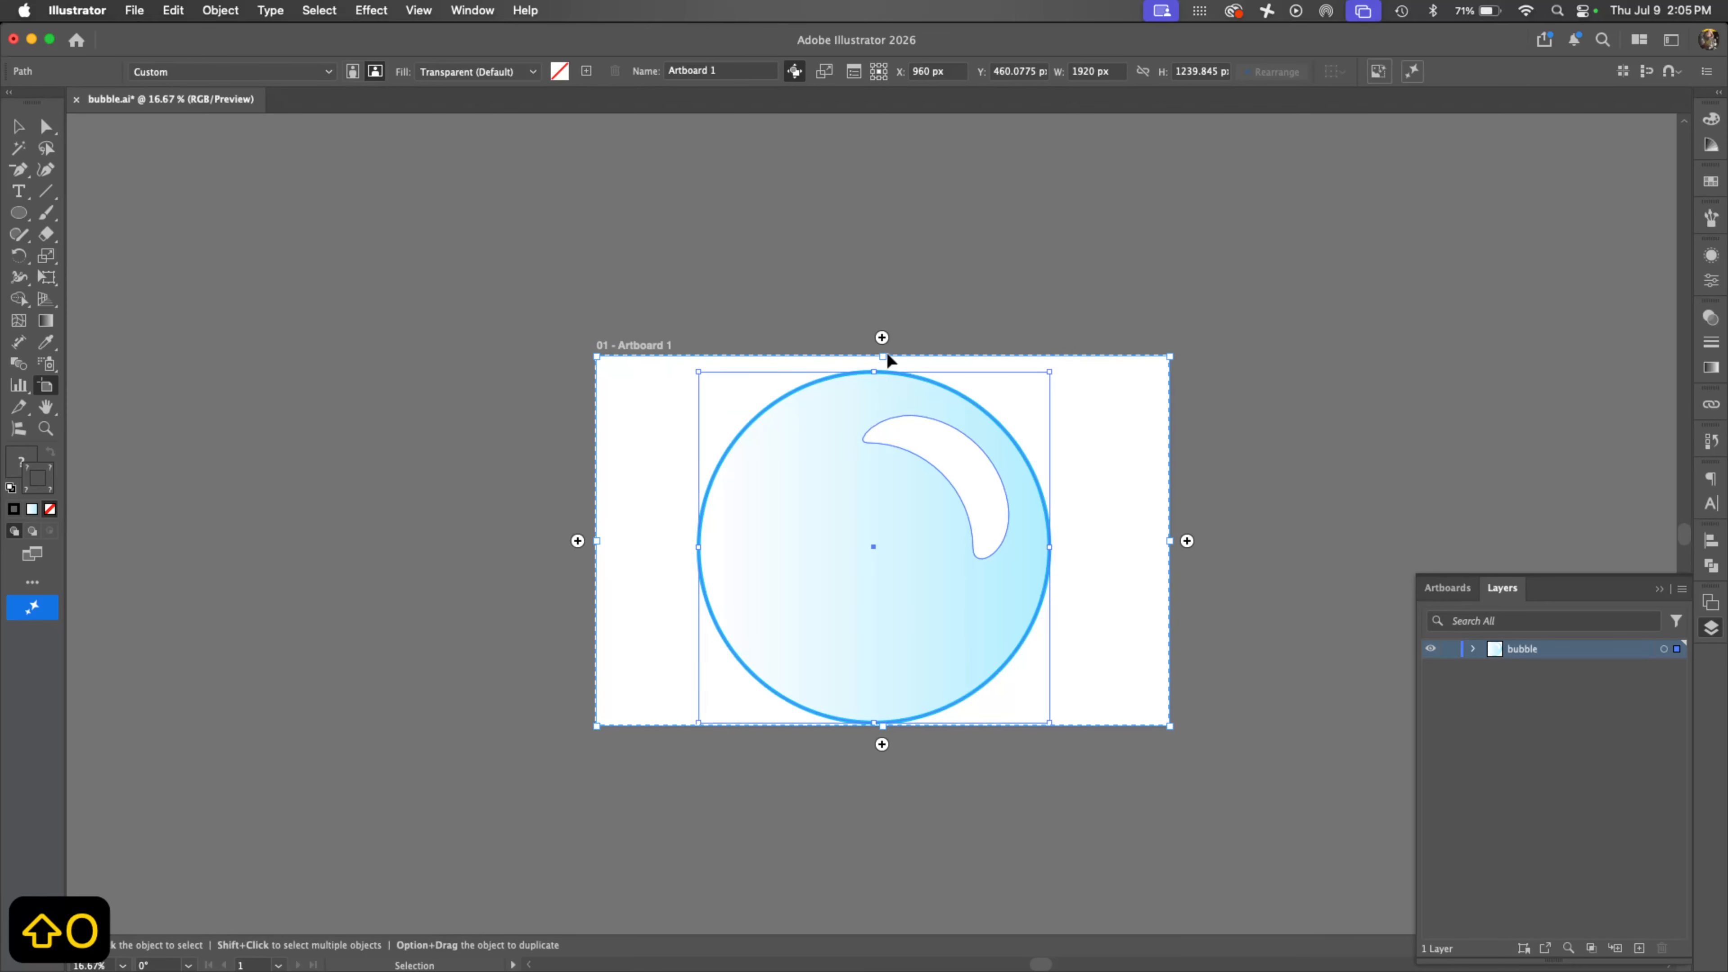
{"action": "key", "text": "super+s"}
{"action": "key", "text": "super+Tab"}
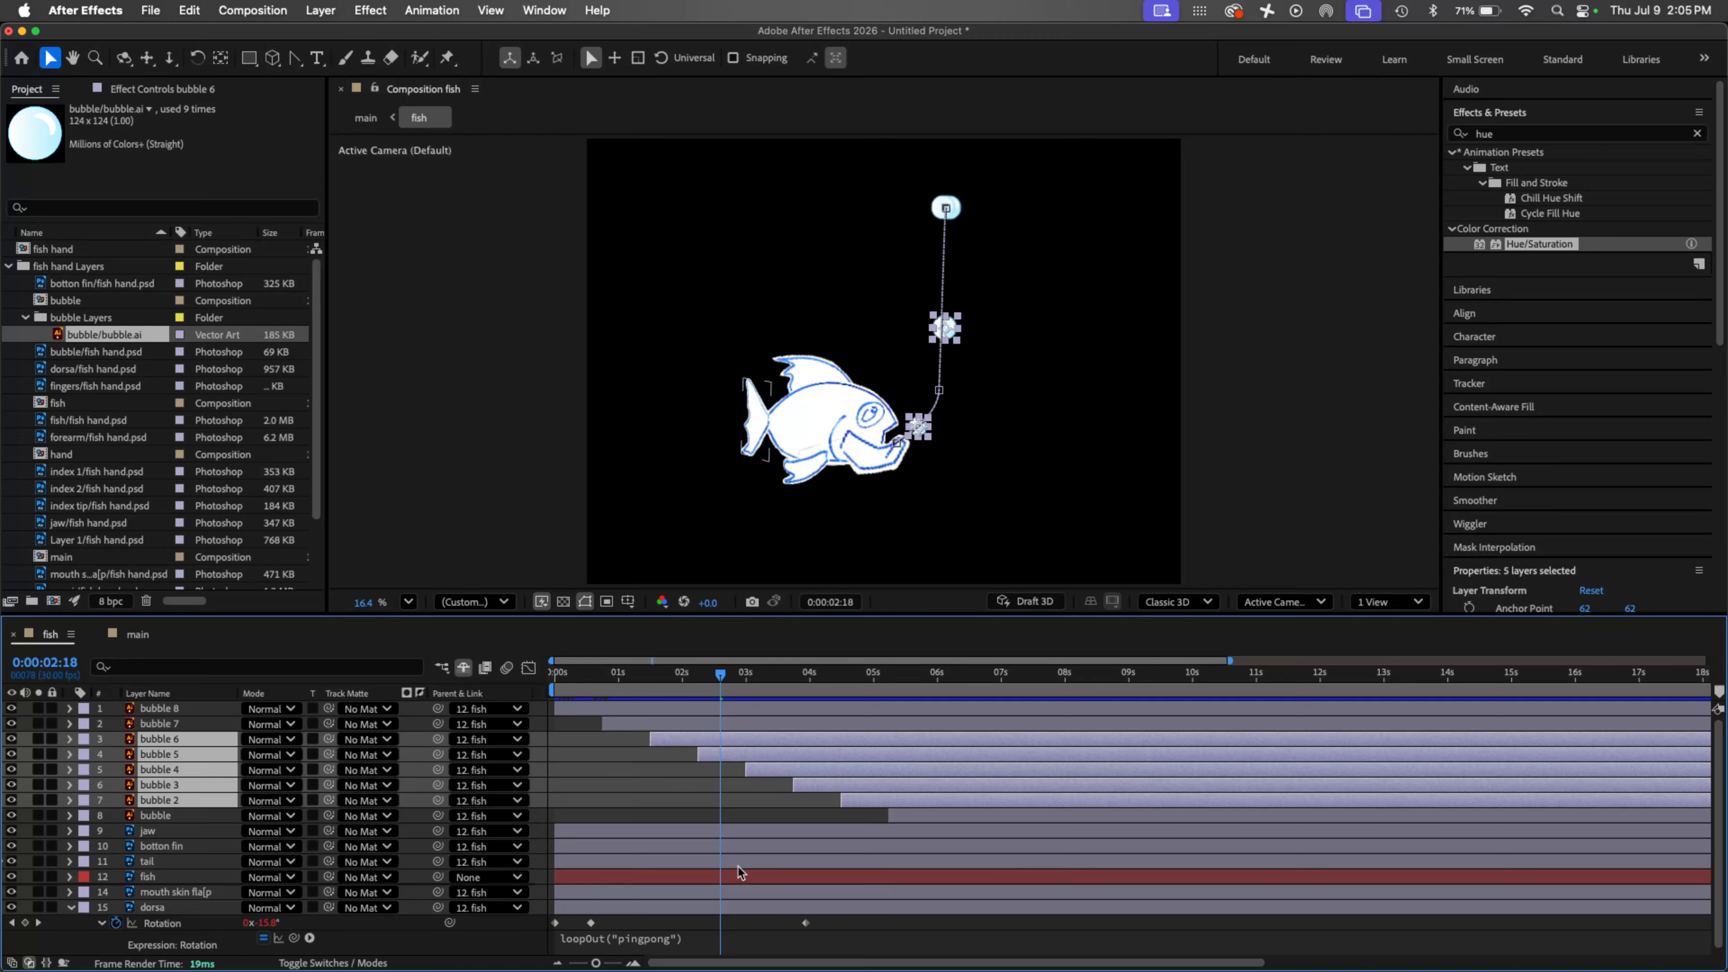
Step: Replace the bubble/bubble.ai footage with the bubble.ai file from the Desktop, using merged layers
{"action": "left_click", "coordinate": [80, 338]}
{"action": "right_click", "coordinate": [84, 340]}
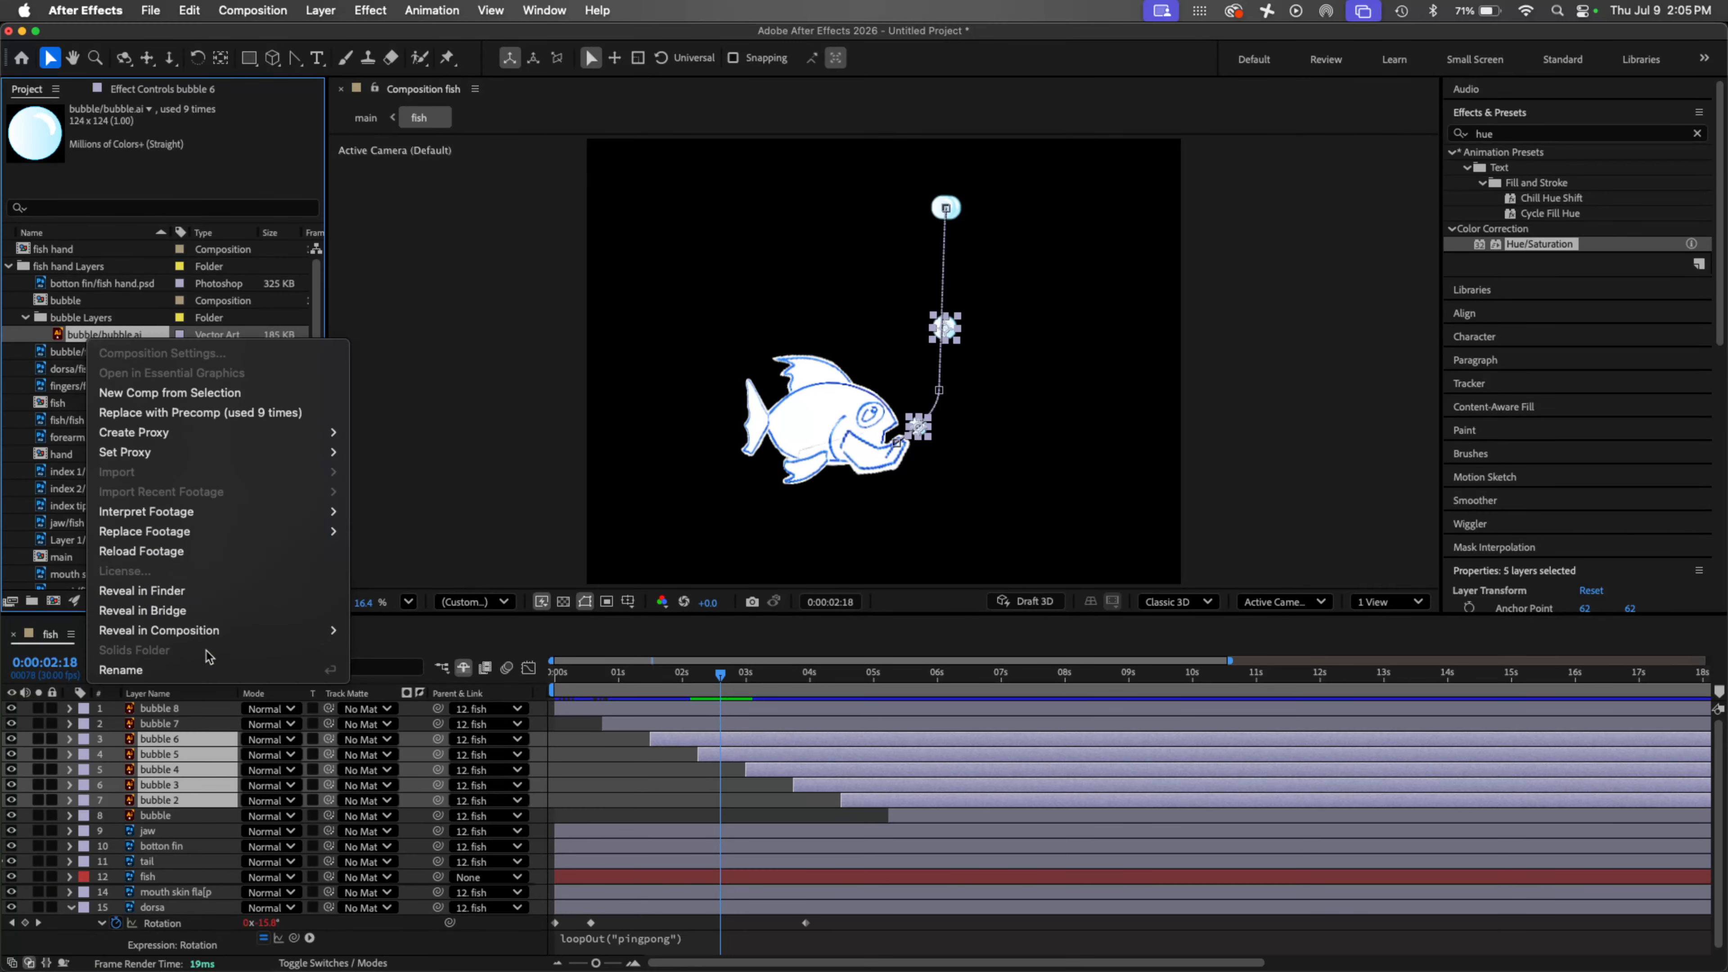
{"action": "mouse_move", "coordinate": [217, 537]}
{"action": "left_click", "coordinate": [381, 531]}
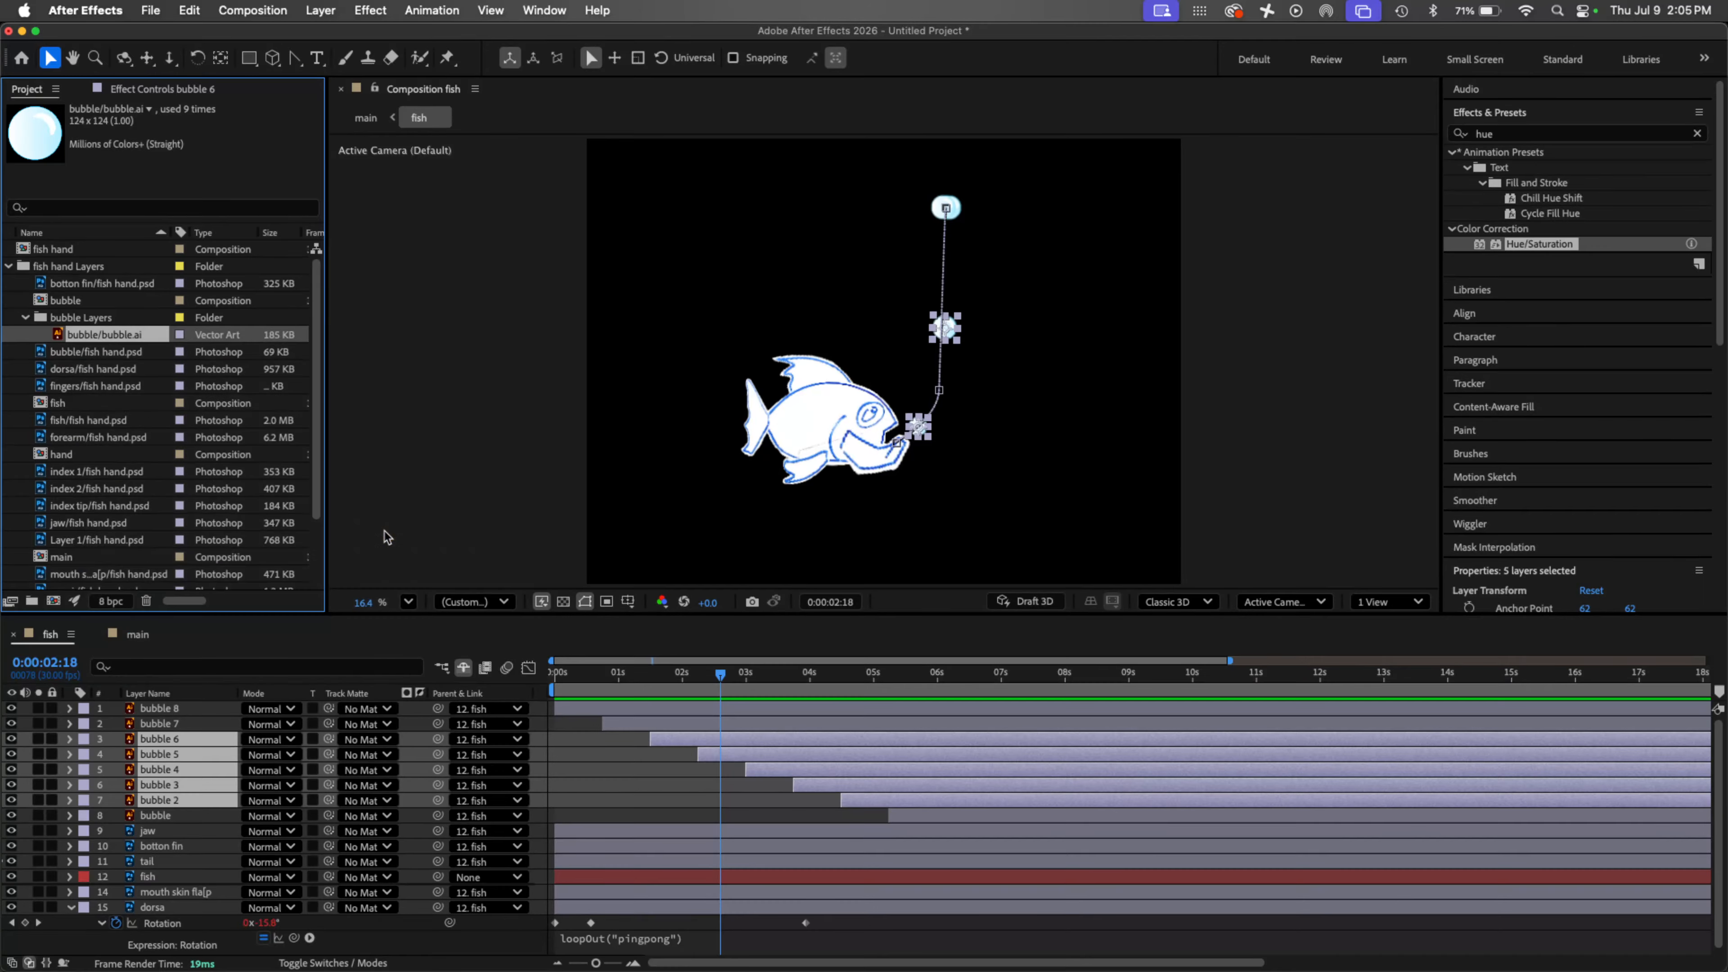
{"action": "left_click", "coordinate": [631, 186]}
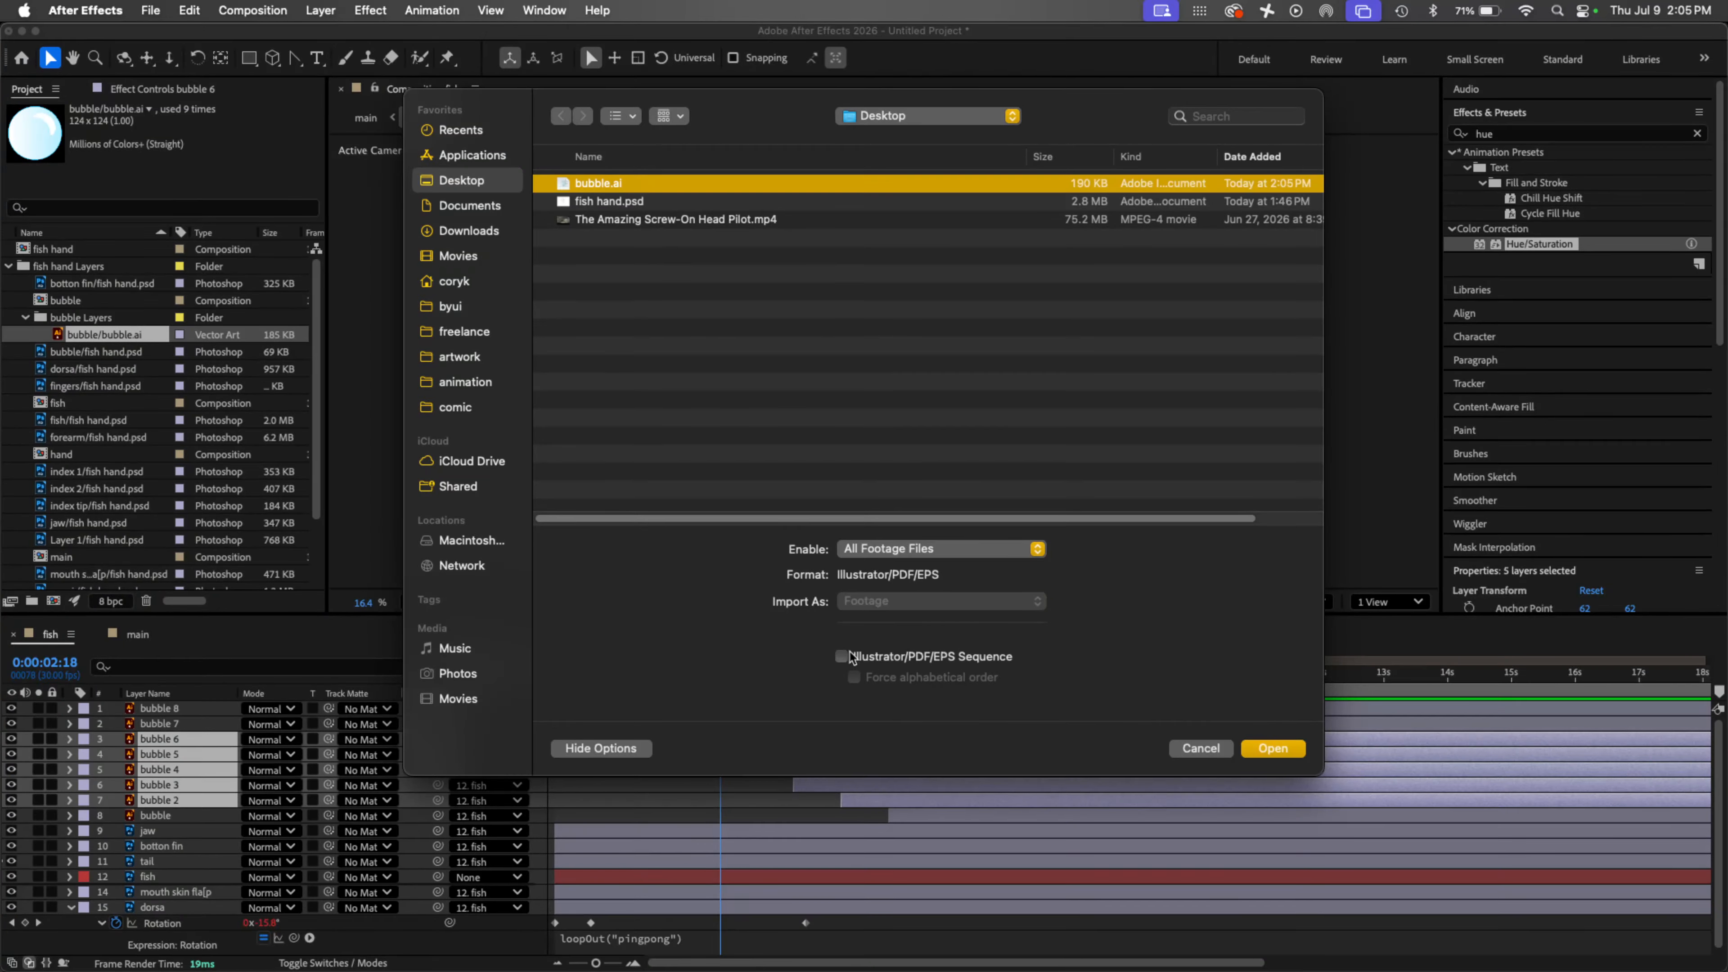
{"action": "left_click", "coordinate": [1274, 748]}
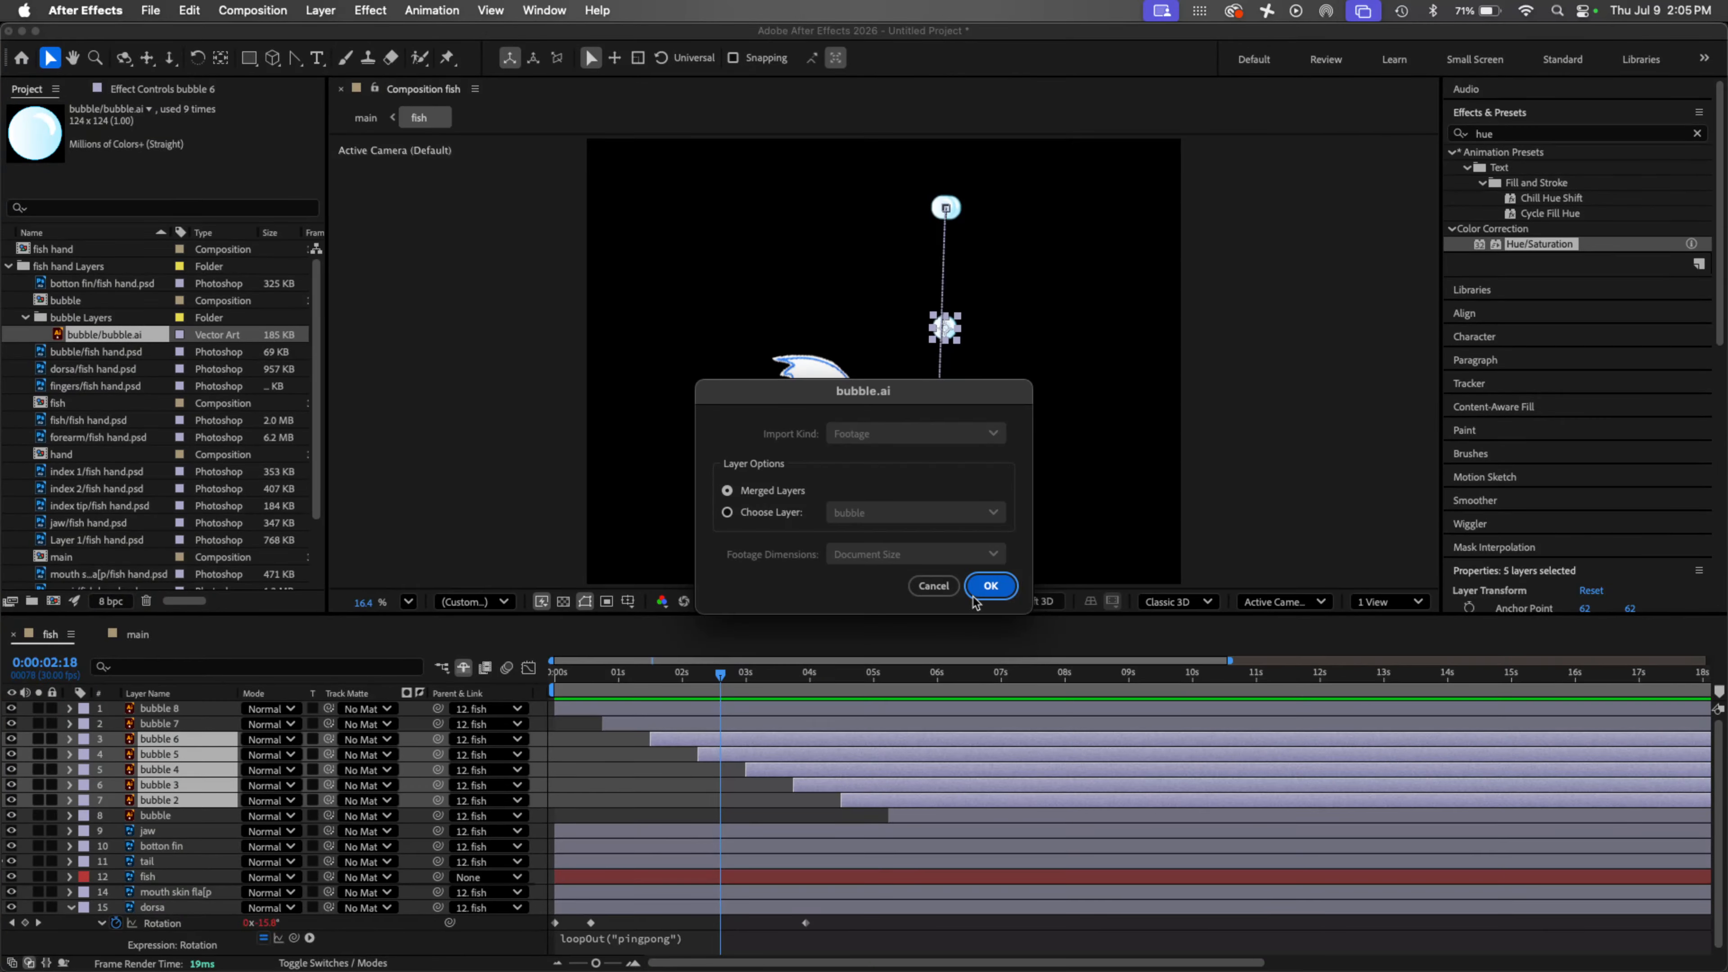
{"action": "left_click", "coordinate": [990, 586]}
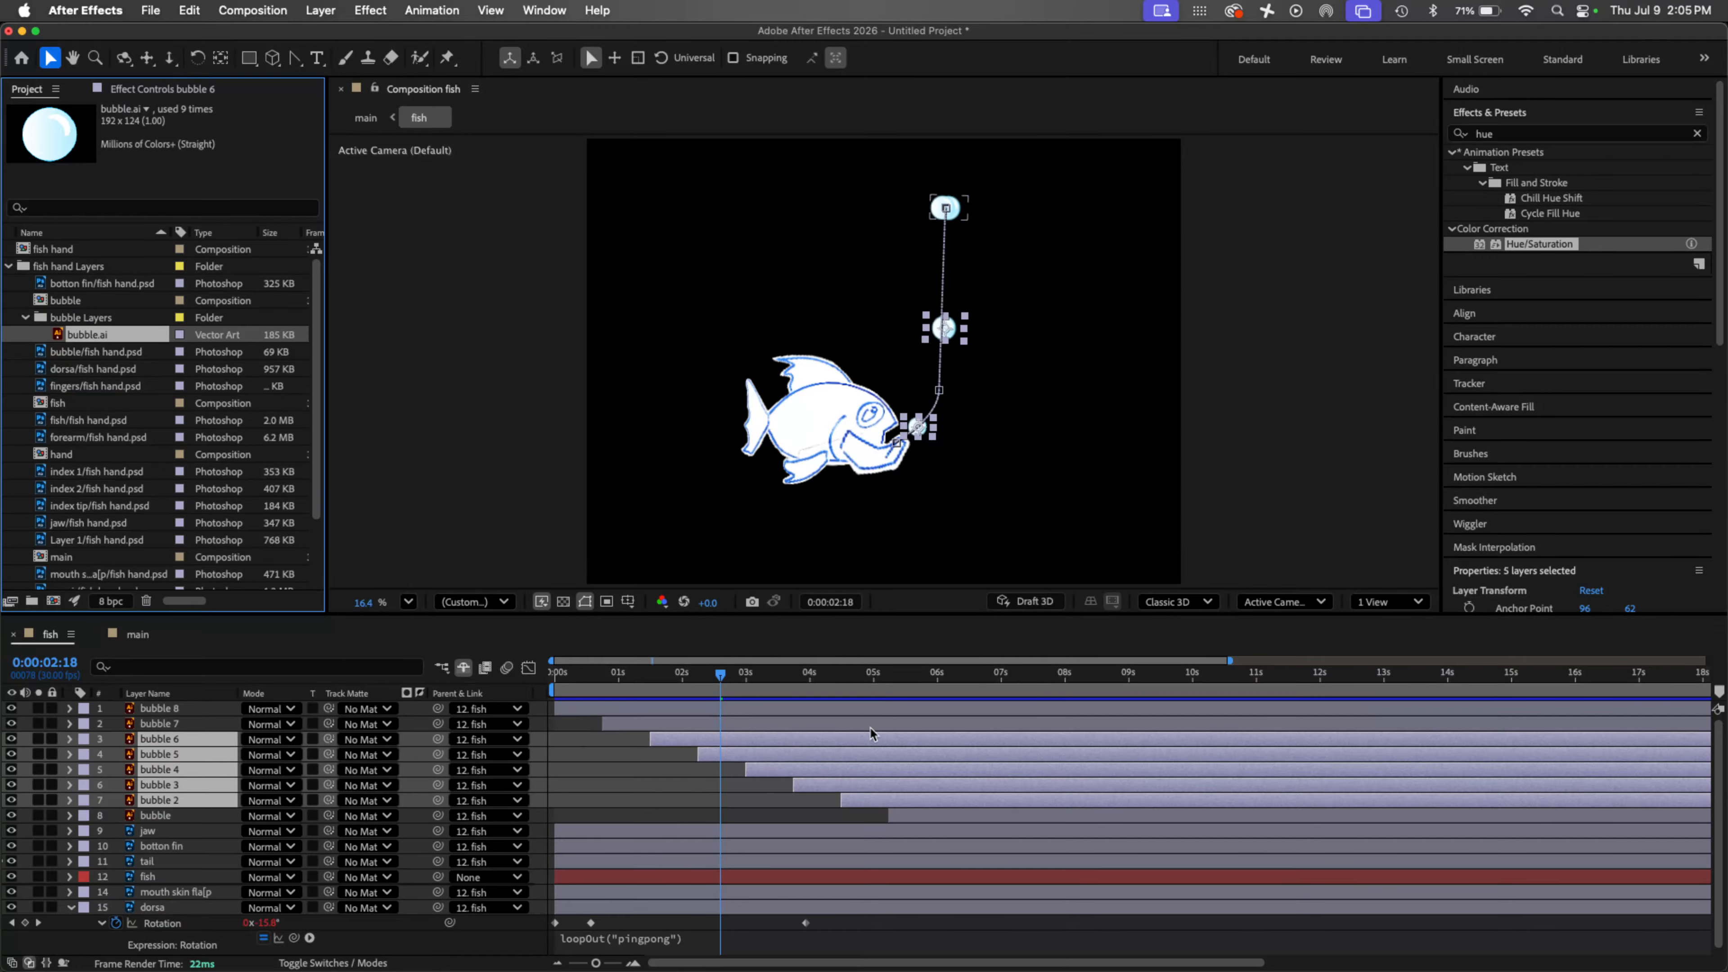
Step: Preview the fish composition from its first frame to check the bubbles, and return the playhead to the start
{"action": "left_click_drag", "start_coordinate": [720, 675], "coordinate": [542, 704]}
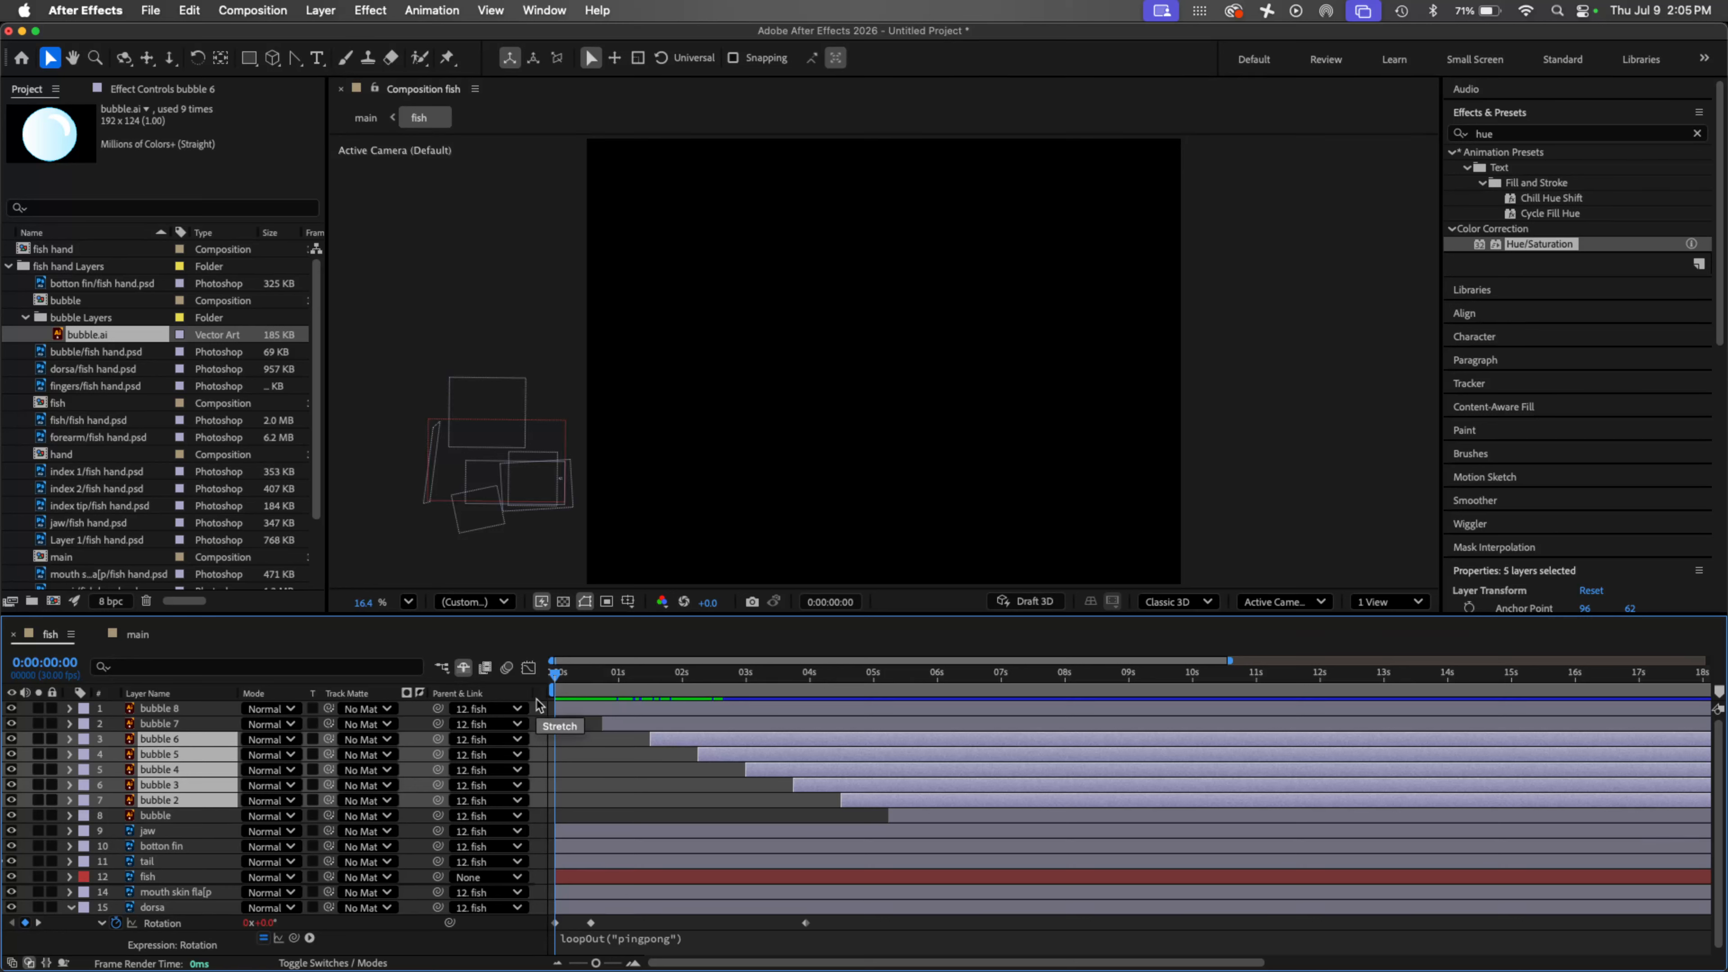
{"action": "key", "text": "space"}
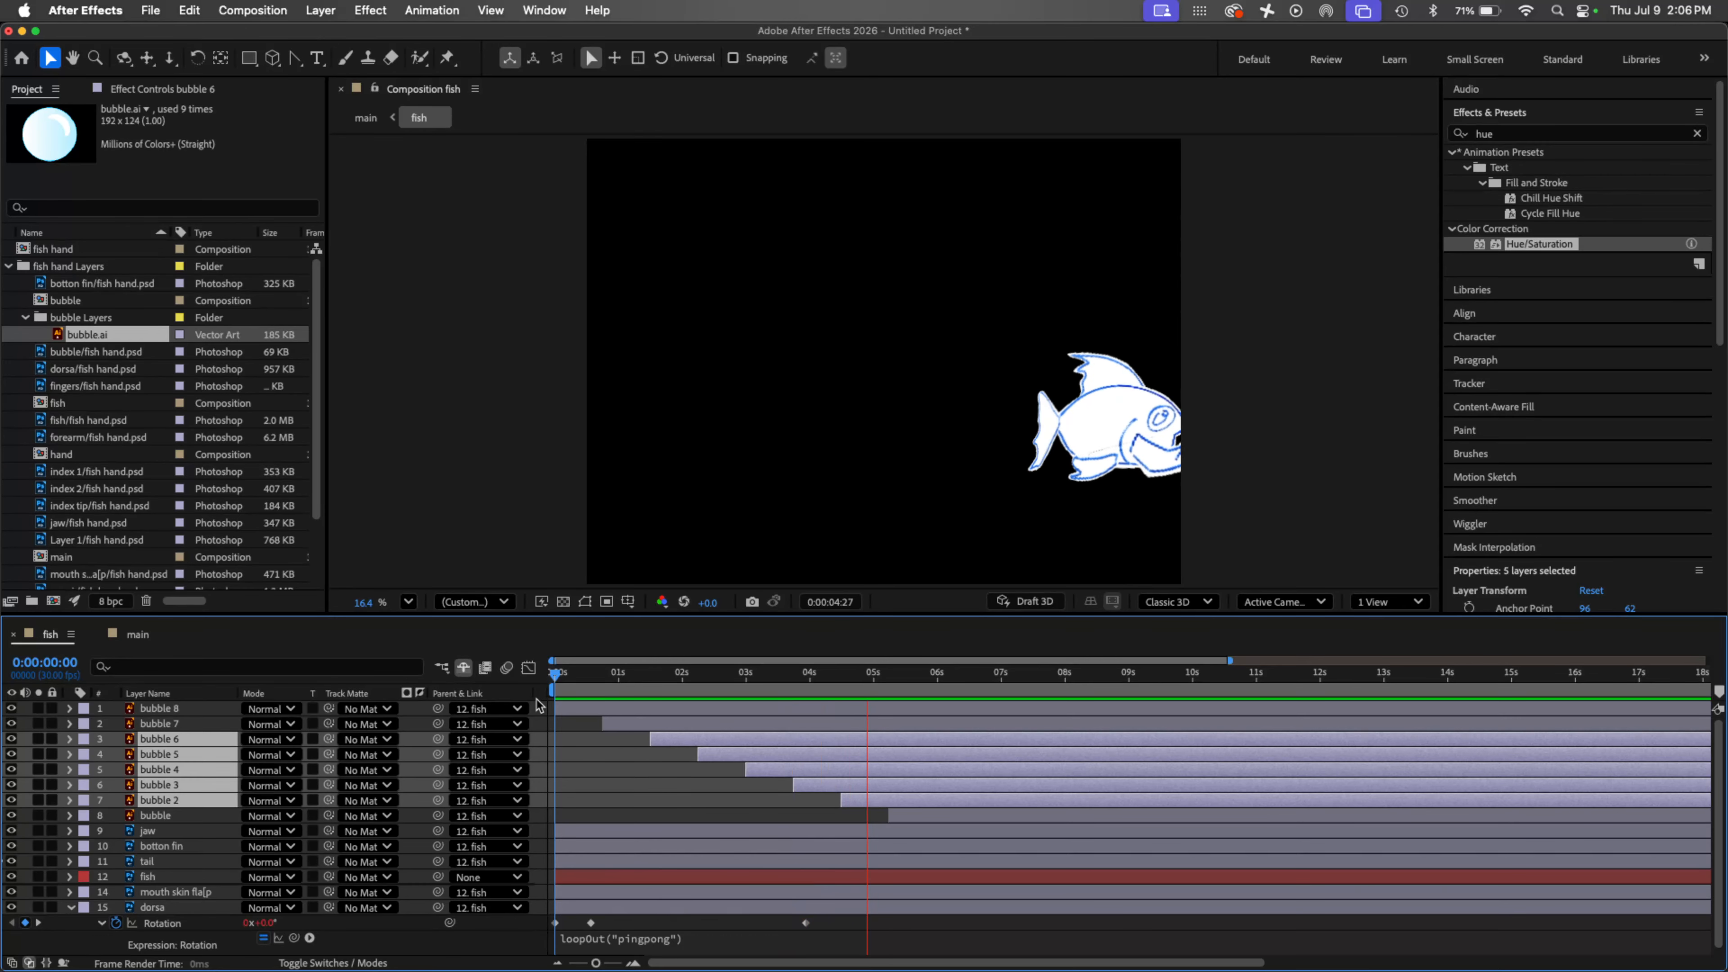
{"action": "key", "text": "space"}
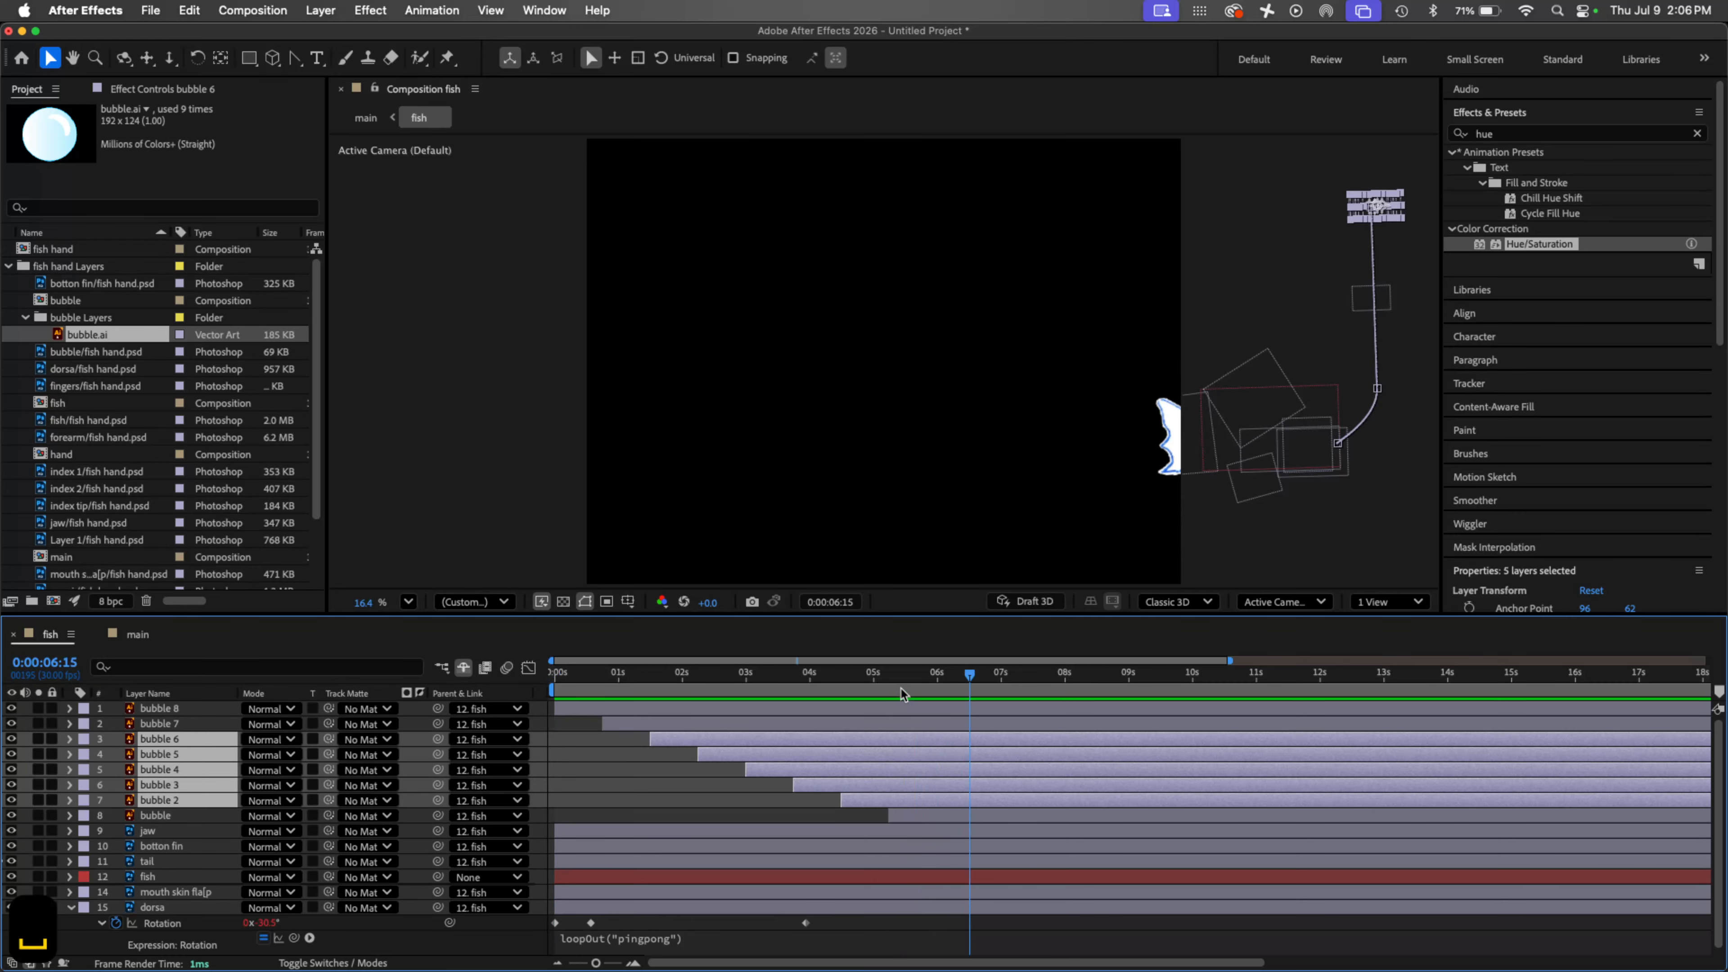
{"action": "left_click", "coordinate": [851, 685]}
{"action": "left_click_drag", "start_coordinate": [846, 688], "coordinate": [555, 686]}
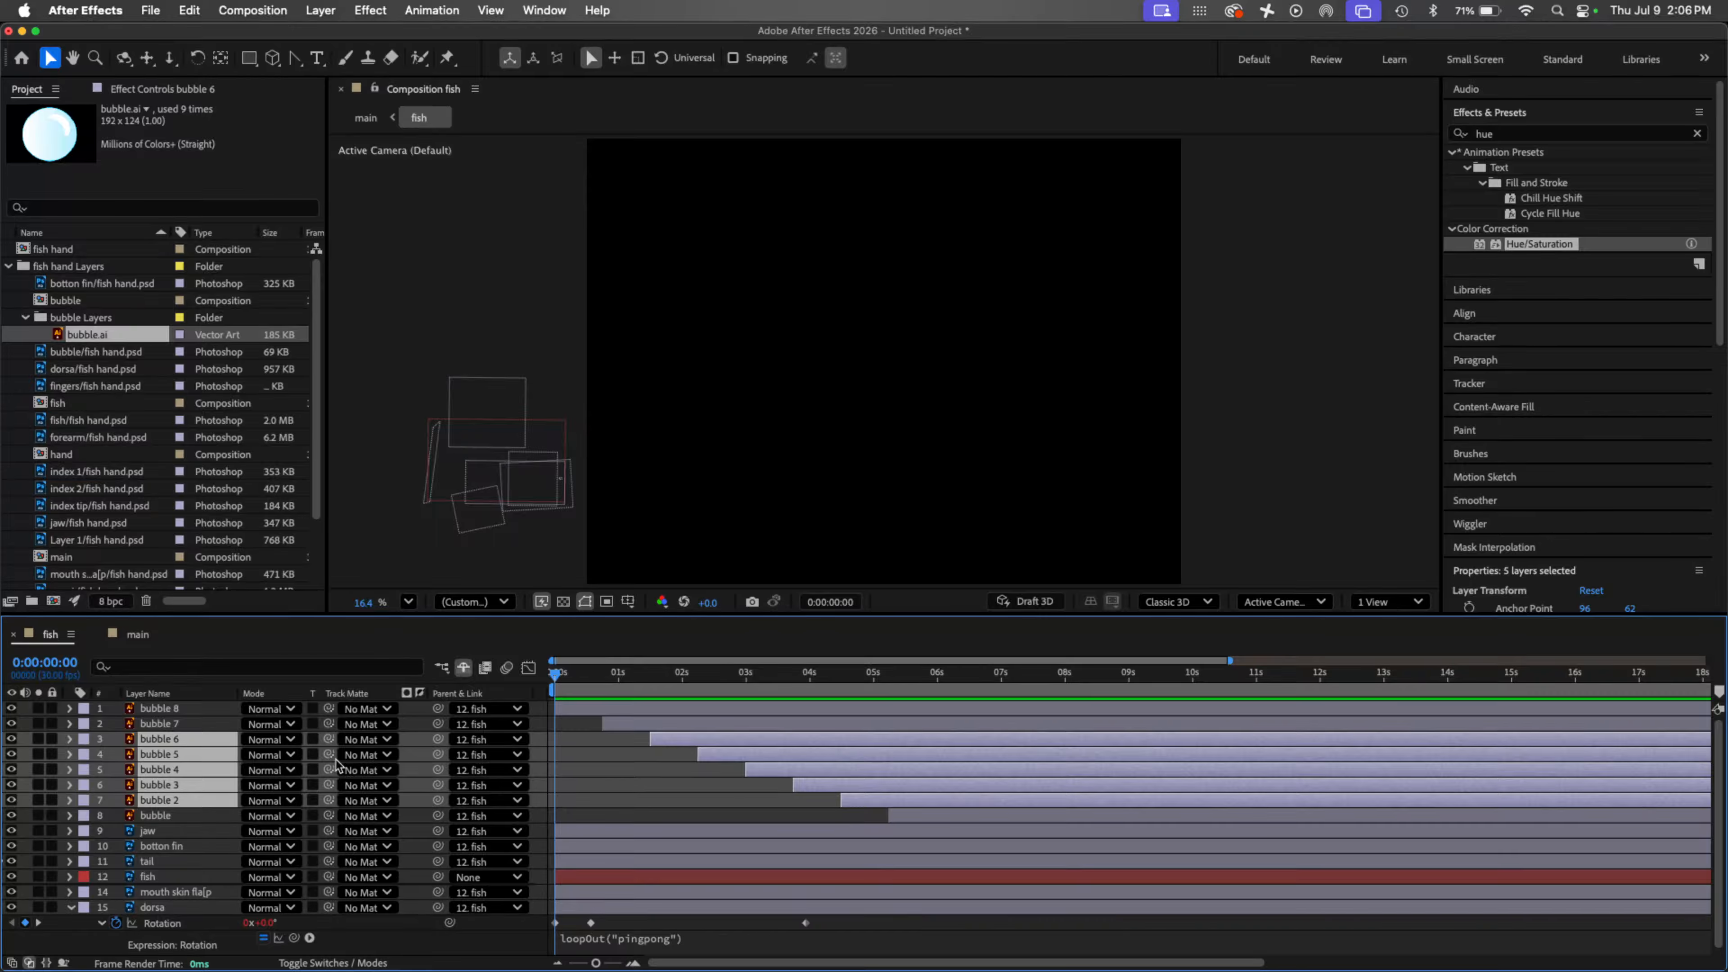
{"action": "mouse_move", "coordinate": [563, 676]}
{"action": "left_mouse_down"}
{"action": "mouse_move", "coordinate": [910, 689]}
{"action": "mouse_move", "coordinate": [554, 677]}
{"action": "left_mouse_up"}
Step: Draw a large rectangle shape layer covering the composition below its upper strip and extending past both sides, with its stroke set to None
{"action": "key", "text": "q"}
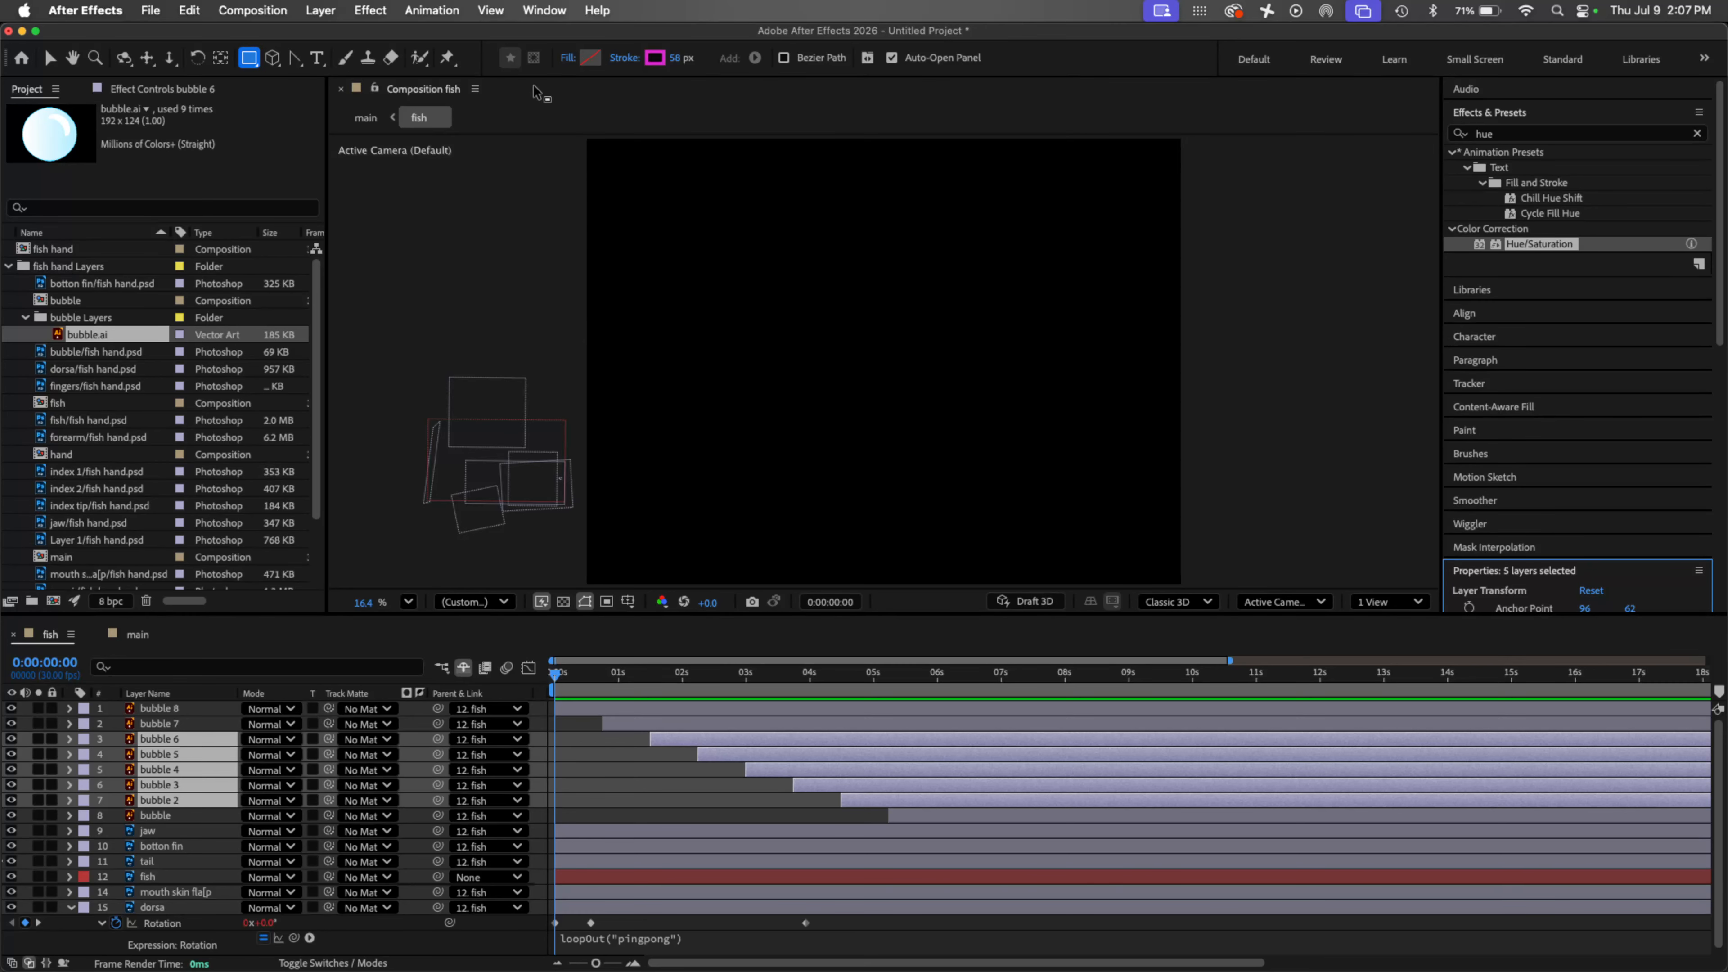
{"action": "left_click", "coordinate": [511, 59]}
{"action": "left_click_drag", "start_coordinate": [509, 219], "coordinate": [1280, 614]}
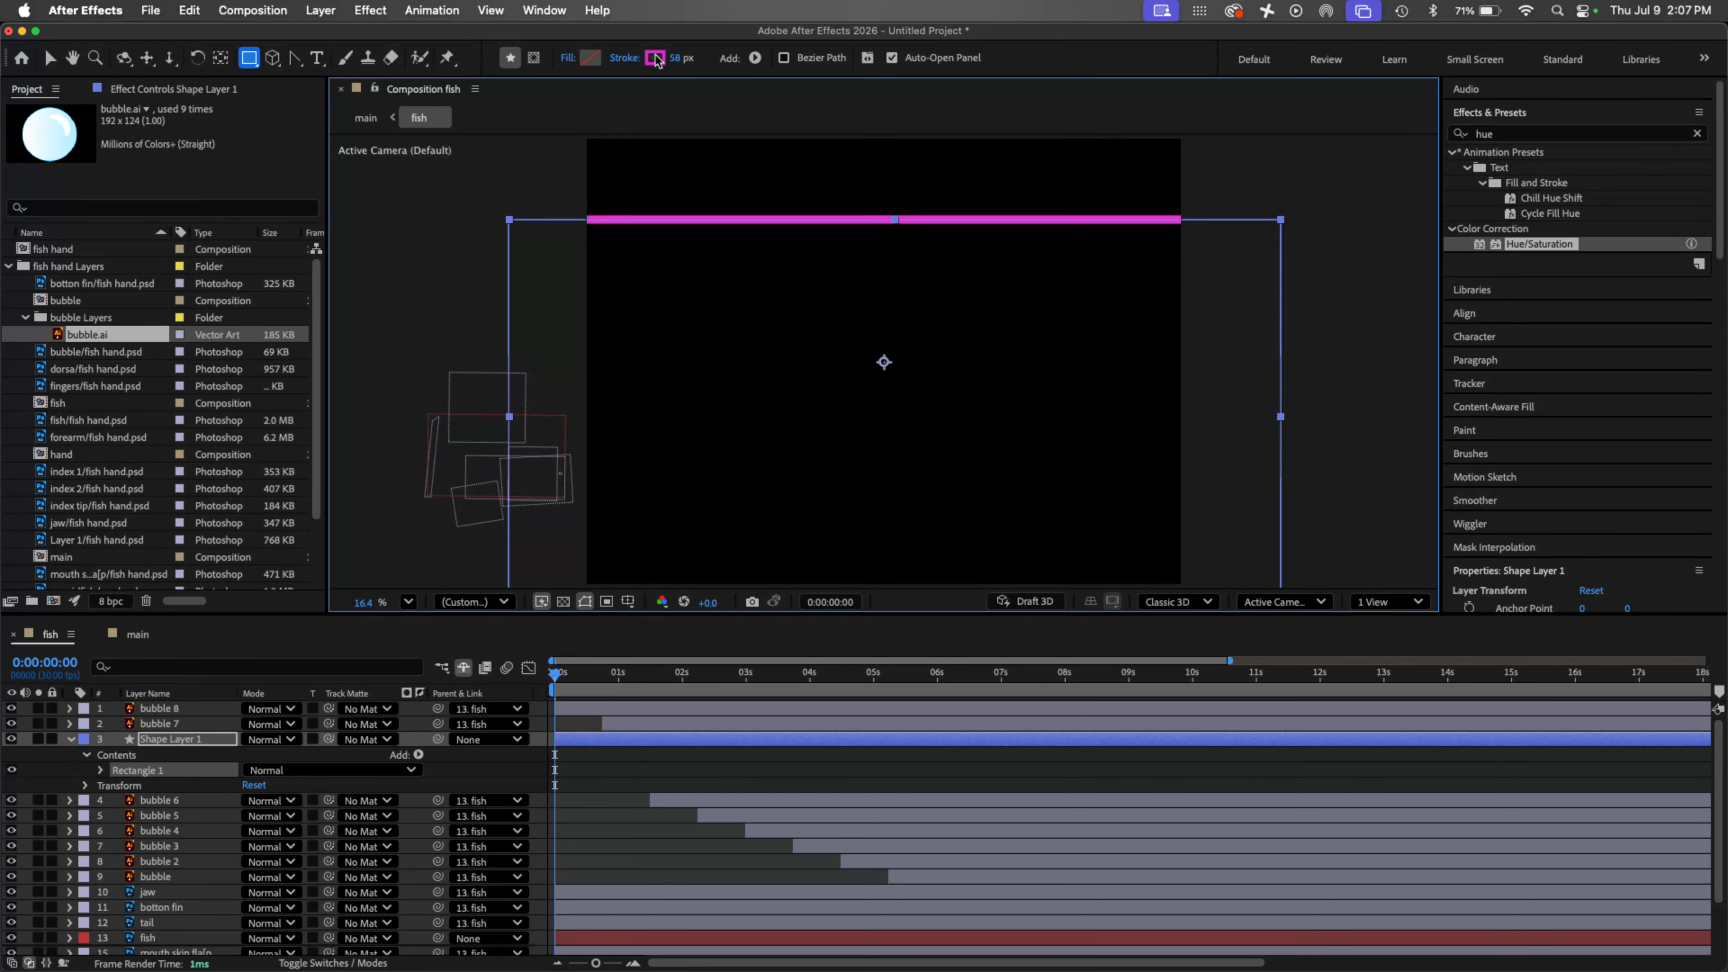
{"action": "left_click", "coordinate": [656, 59]}
{"action": "left_click", "coordinate": [617, 229]}
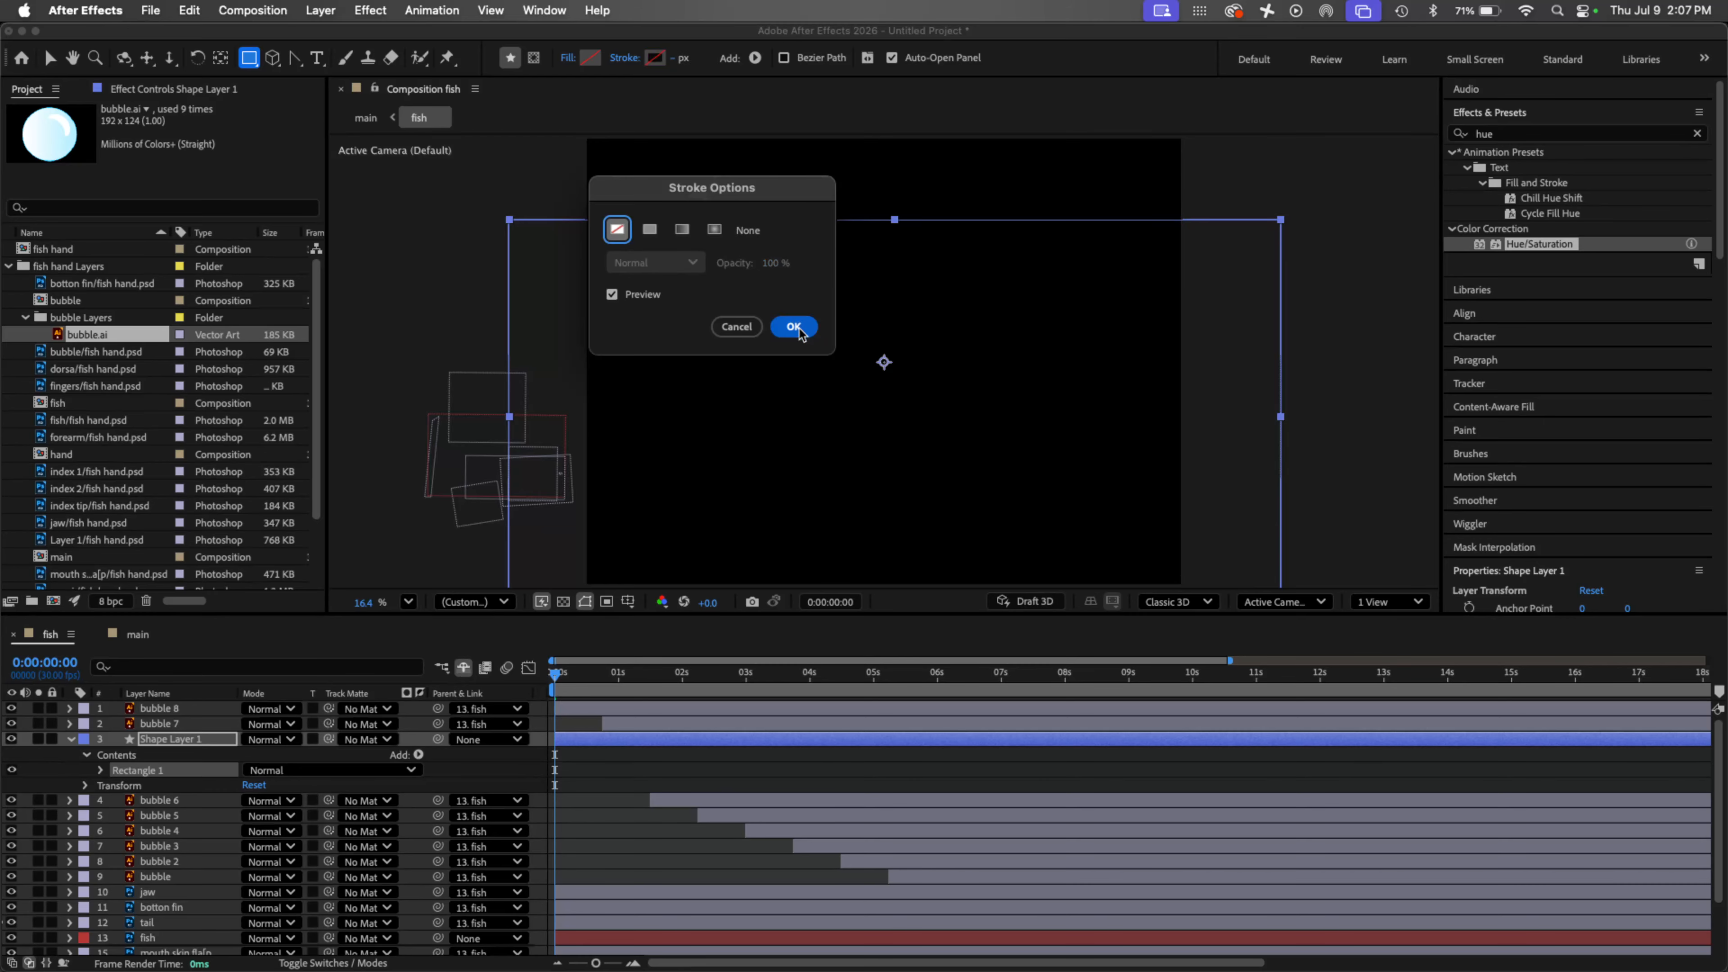
{"action": "left_click", "coordinate": [796, 328]}
Step: Give the rectangle a bright blue solid fill and send its shape layer to the back of the layer stack
{"action": "left_click", "coordinate": [570, 59]}
{"action": "left_click", "coordinate": [650, 230]}
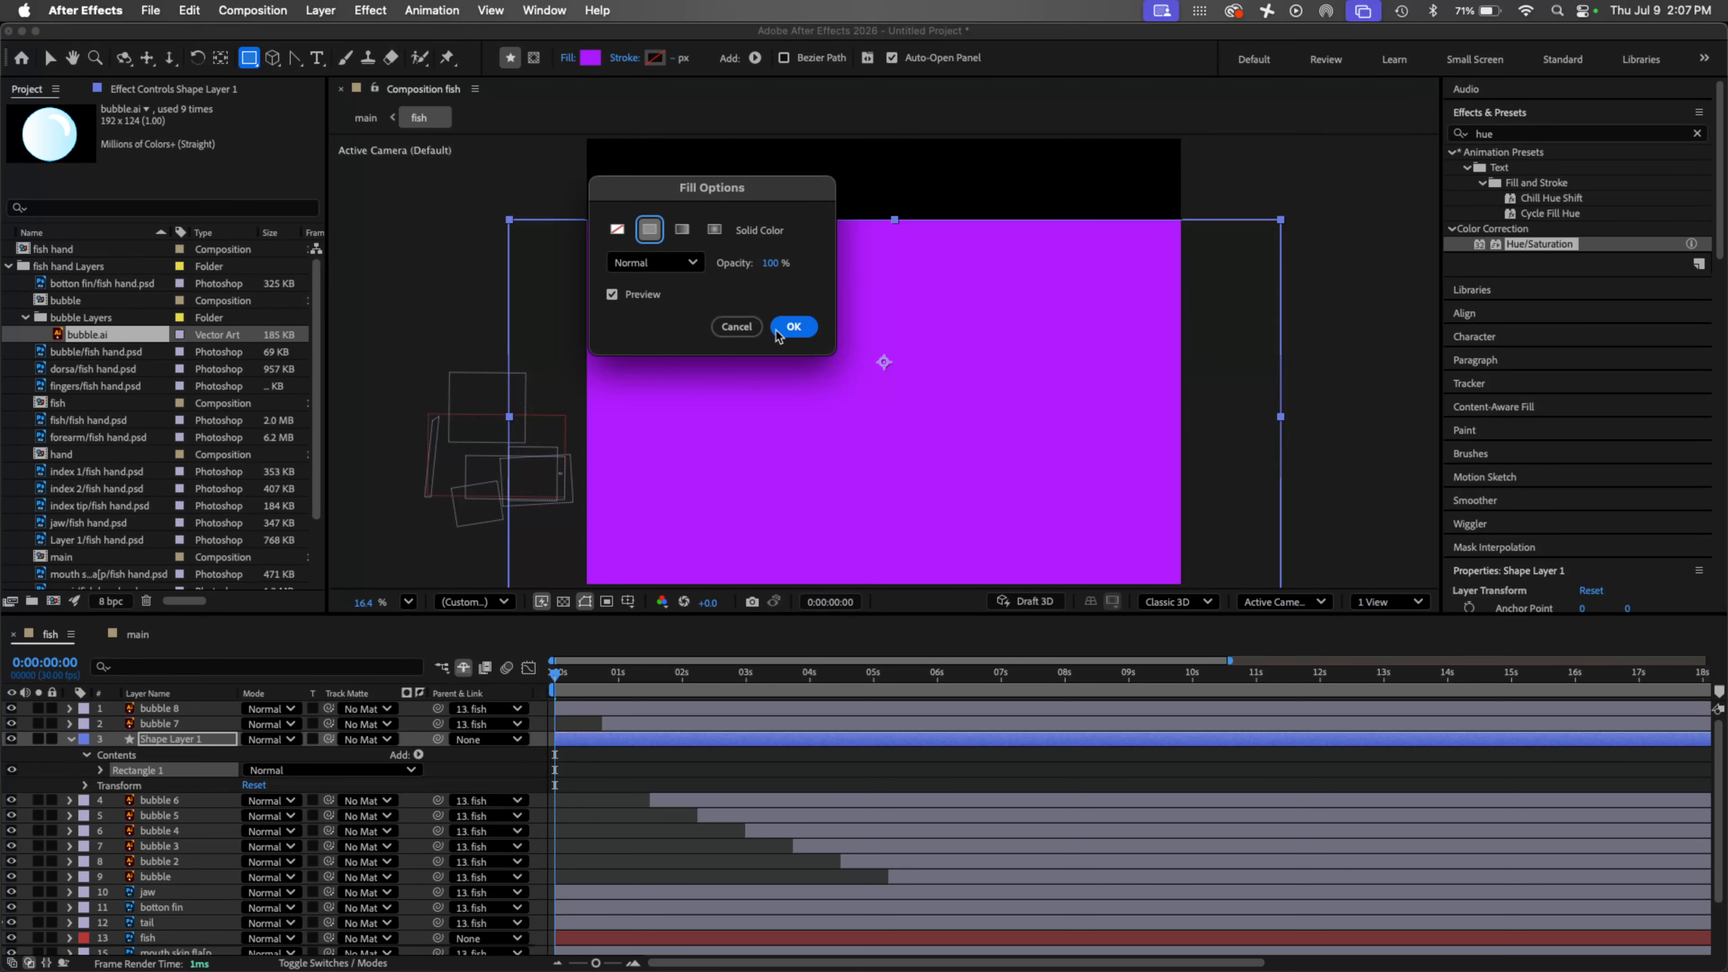
{"action": "left_click", "coordinate": [793, 327]}
{"action": "left_click", "coordinate": [591, 58]}
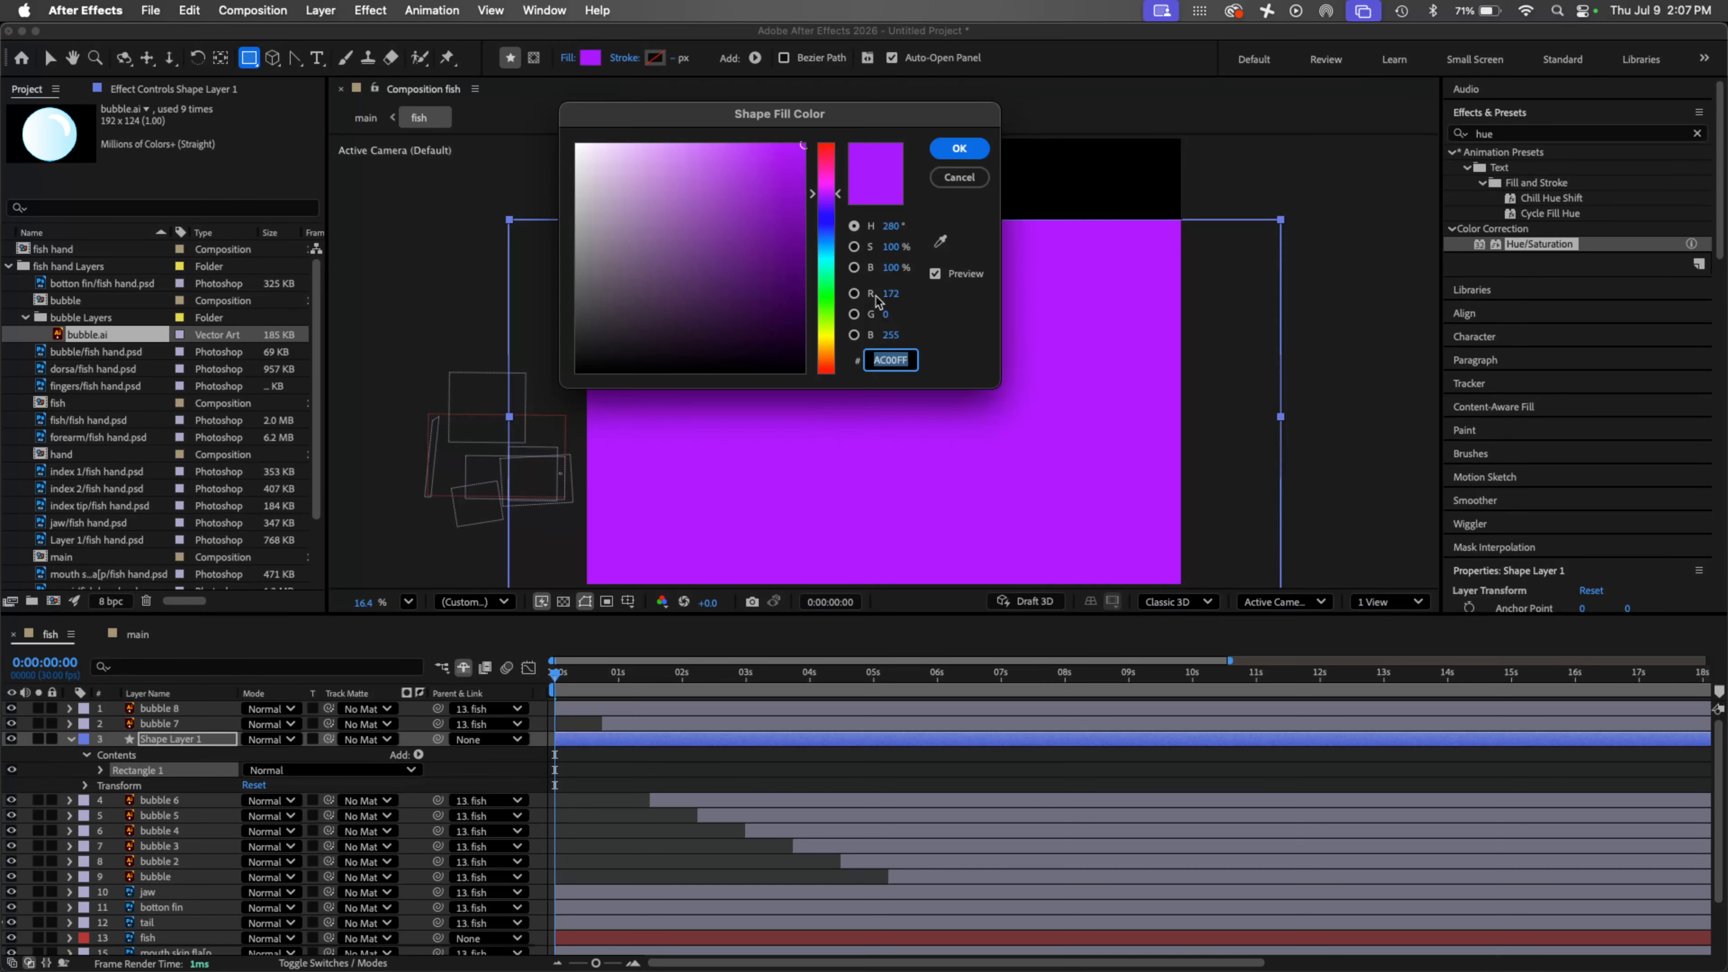
{"action": "left_click", "coordinate": [828, 242]}
{"action": "left_click", "coordinate": [959, 149]}
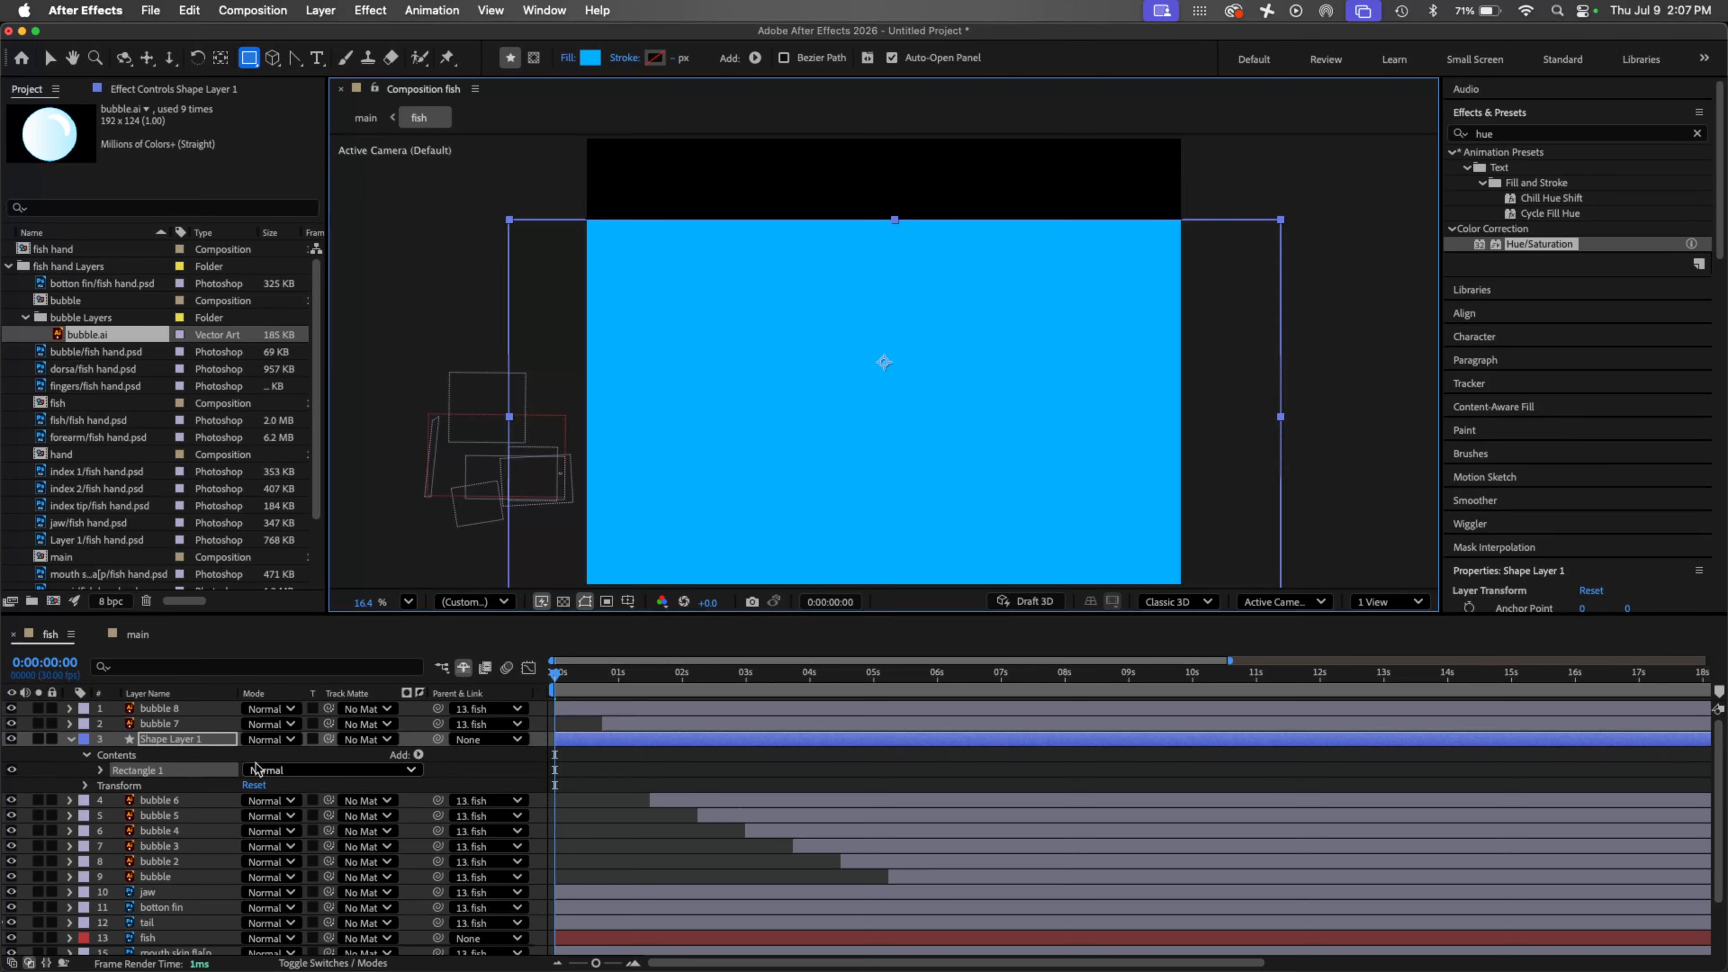
{"action": "key", "text": "super+shift+bracketleft"}
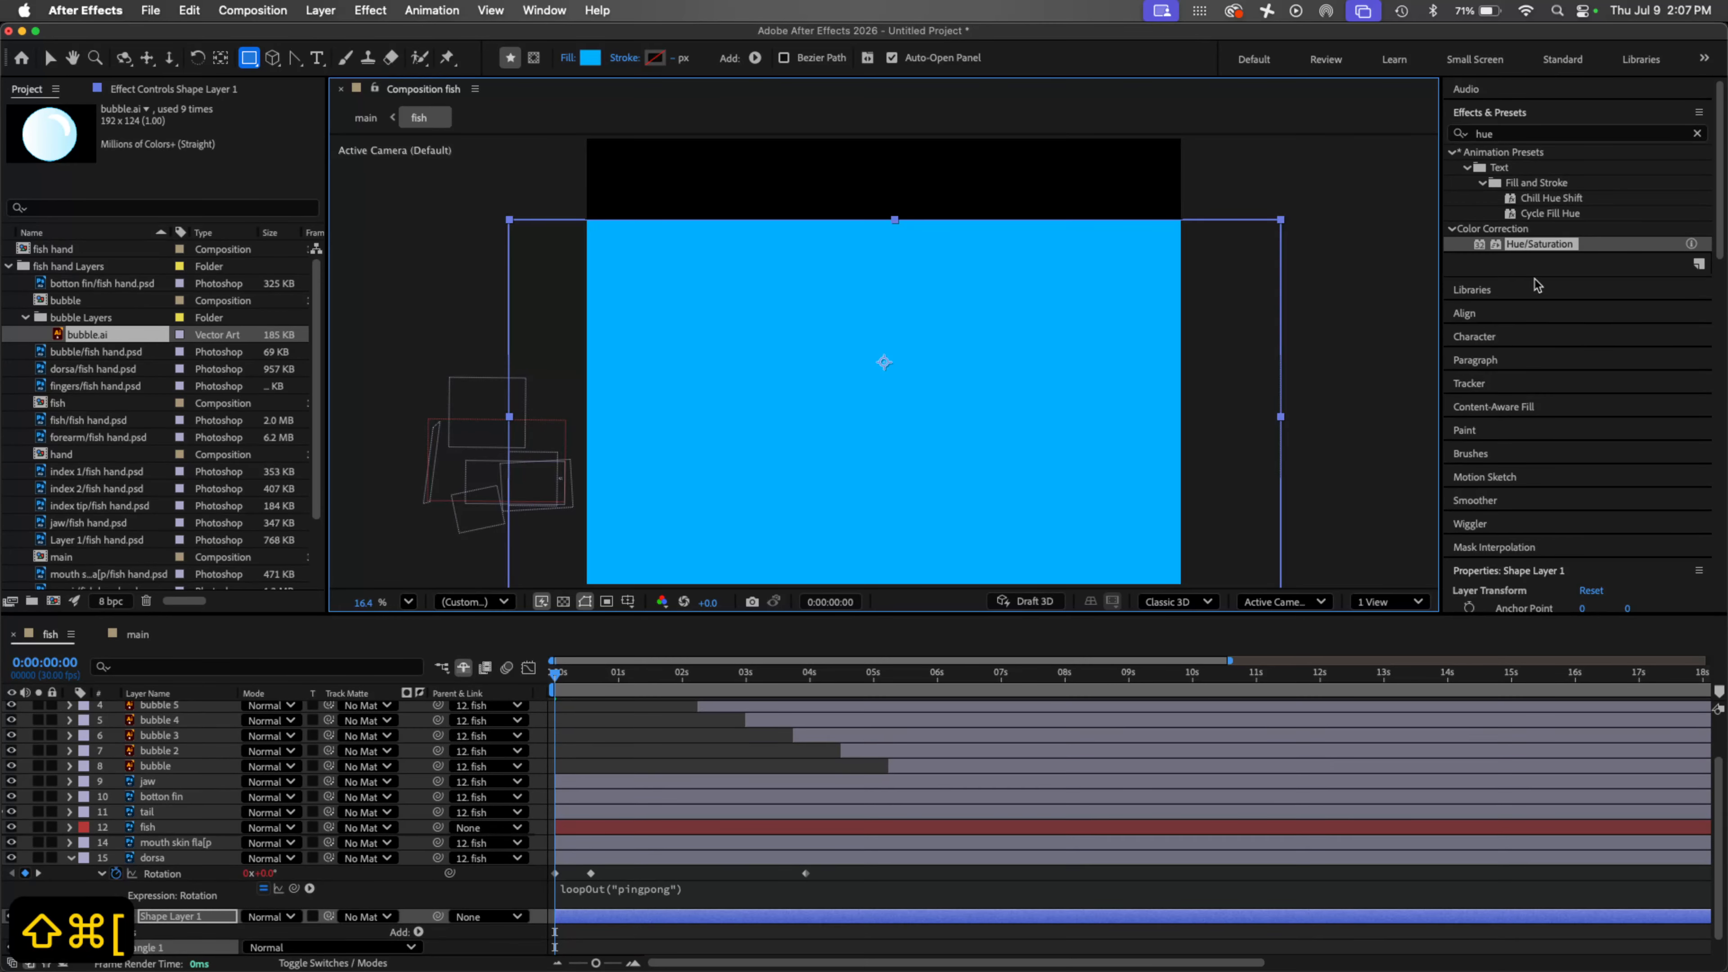
Step: Find the Wave Warp effect by searching for "wave" and apply it to the blue shape layer
{"action": "left_click", "coordinate": [1523, 133]}
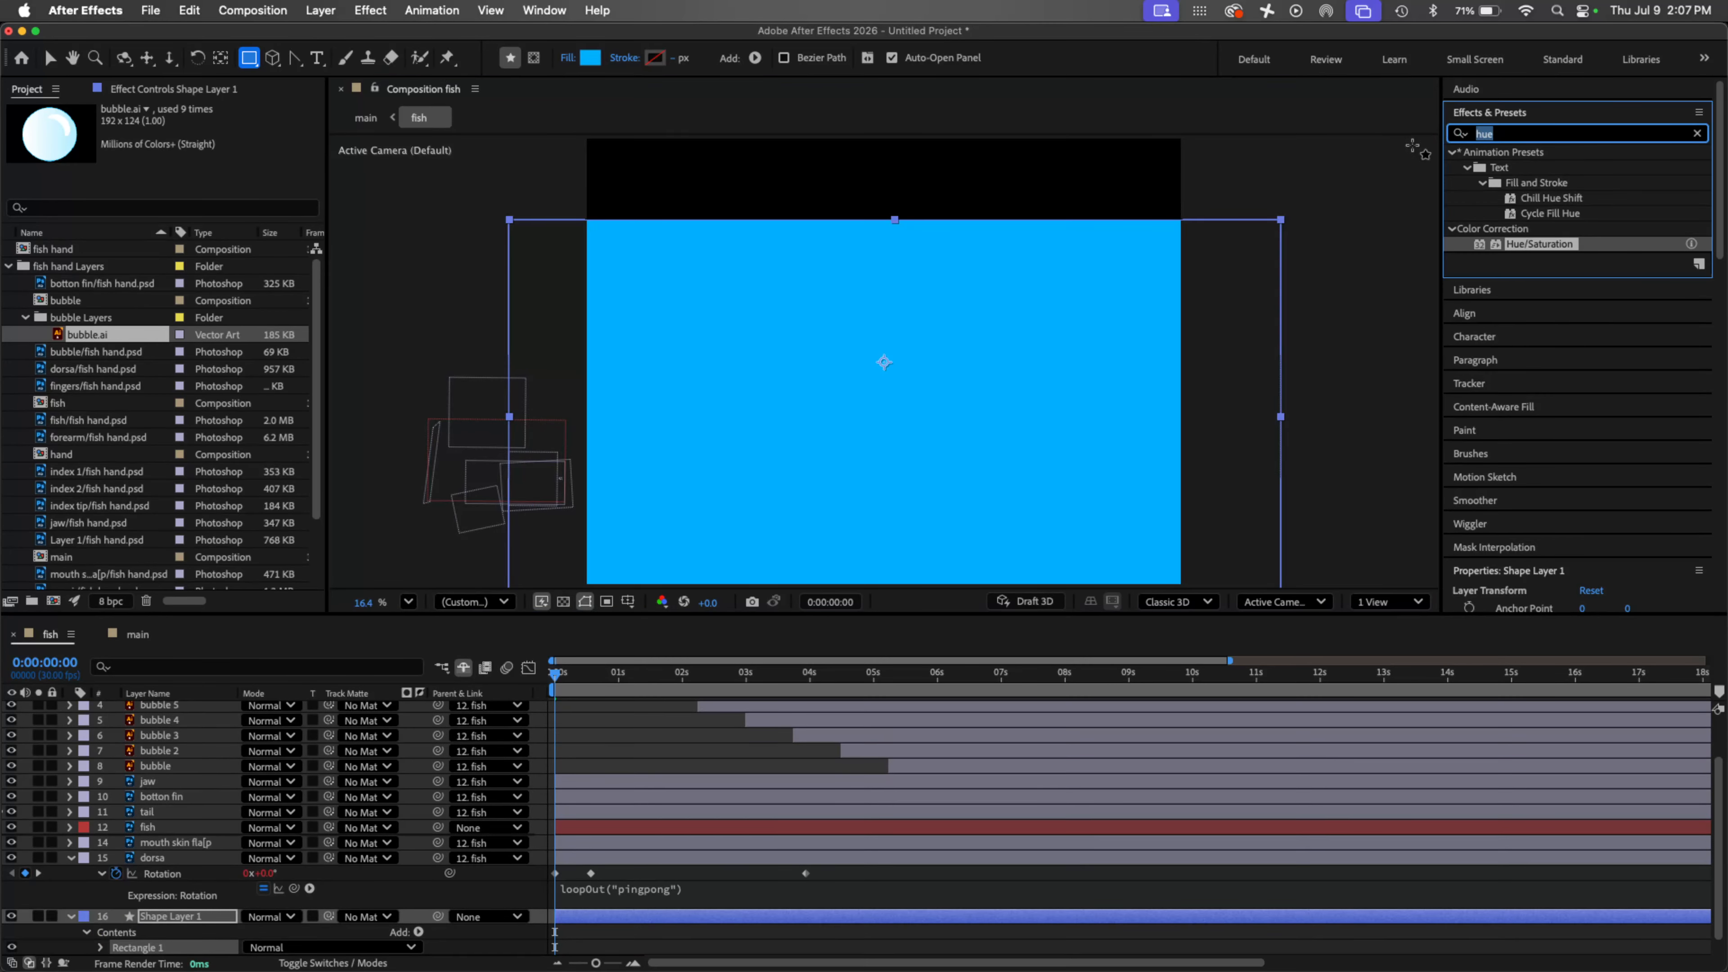
{"action": "type", "text": "wave"}
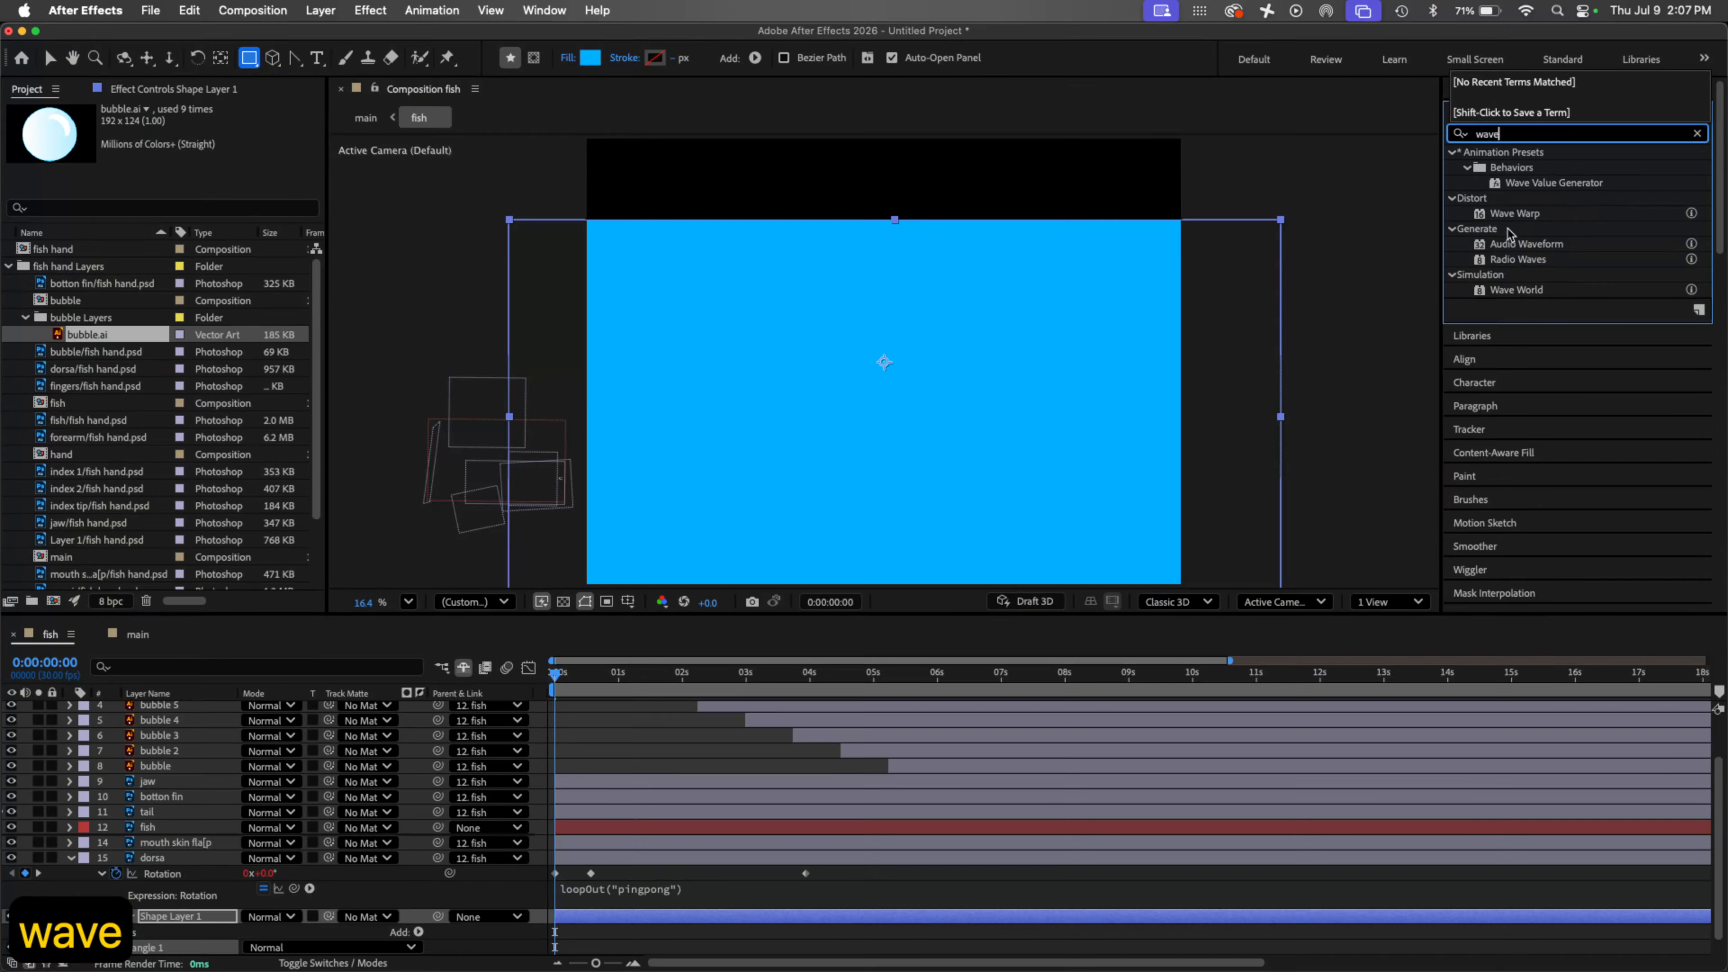
{"action": "left_click", "coordinate": [1479, 215]}
{"action": "left_click_drag", "start_coordinate": [1479, 217], "coordinate": [666, 918]}
{"action": "key", "text": "v"}
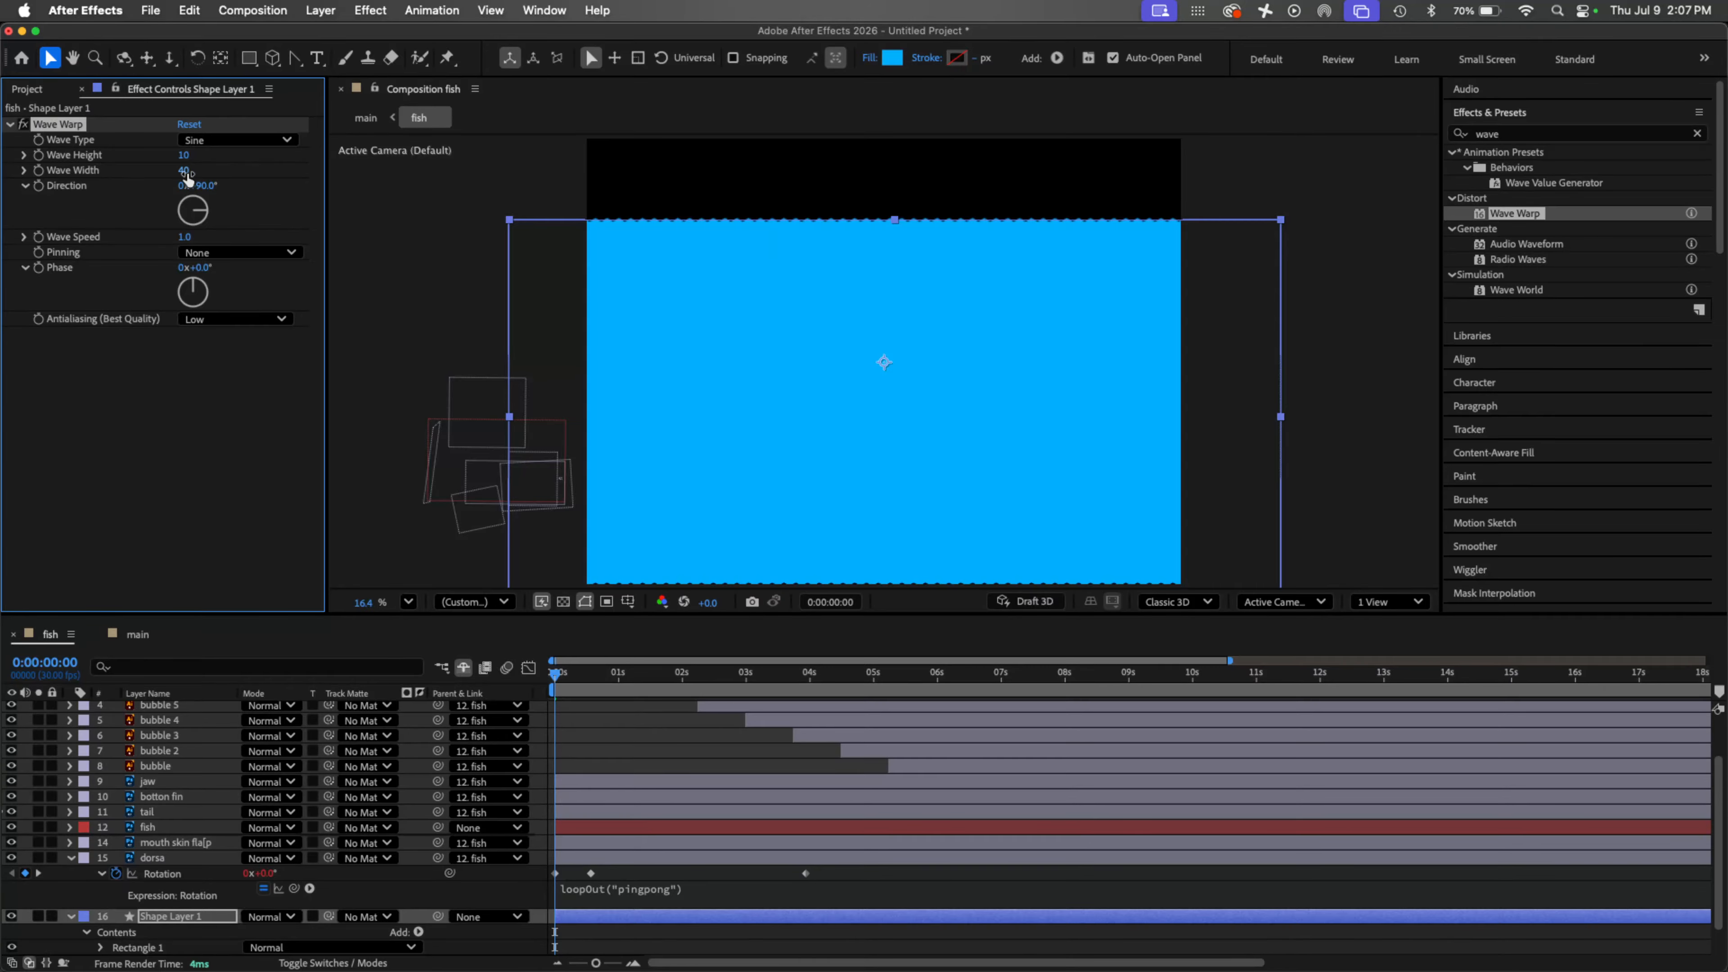
Step: Set the Wave Warp's wave height to 101 and wave width to 1152, and preview the water from the start
{"action": "left_click_drag", "start_coordinate": [183, 160], "coordinate": [1724, 298]}
{"action": "left_click_drag", "start_coordinate": [182, 162], "coordinate": [1724, 236]}
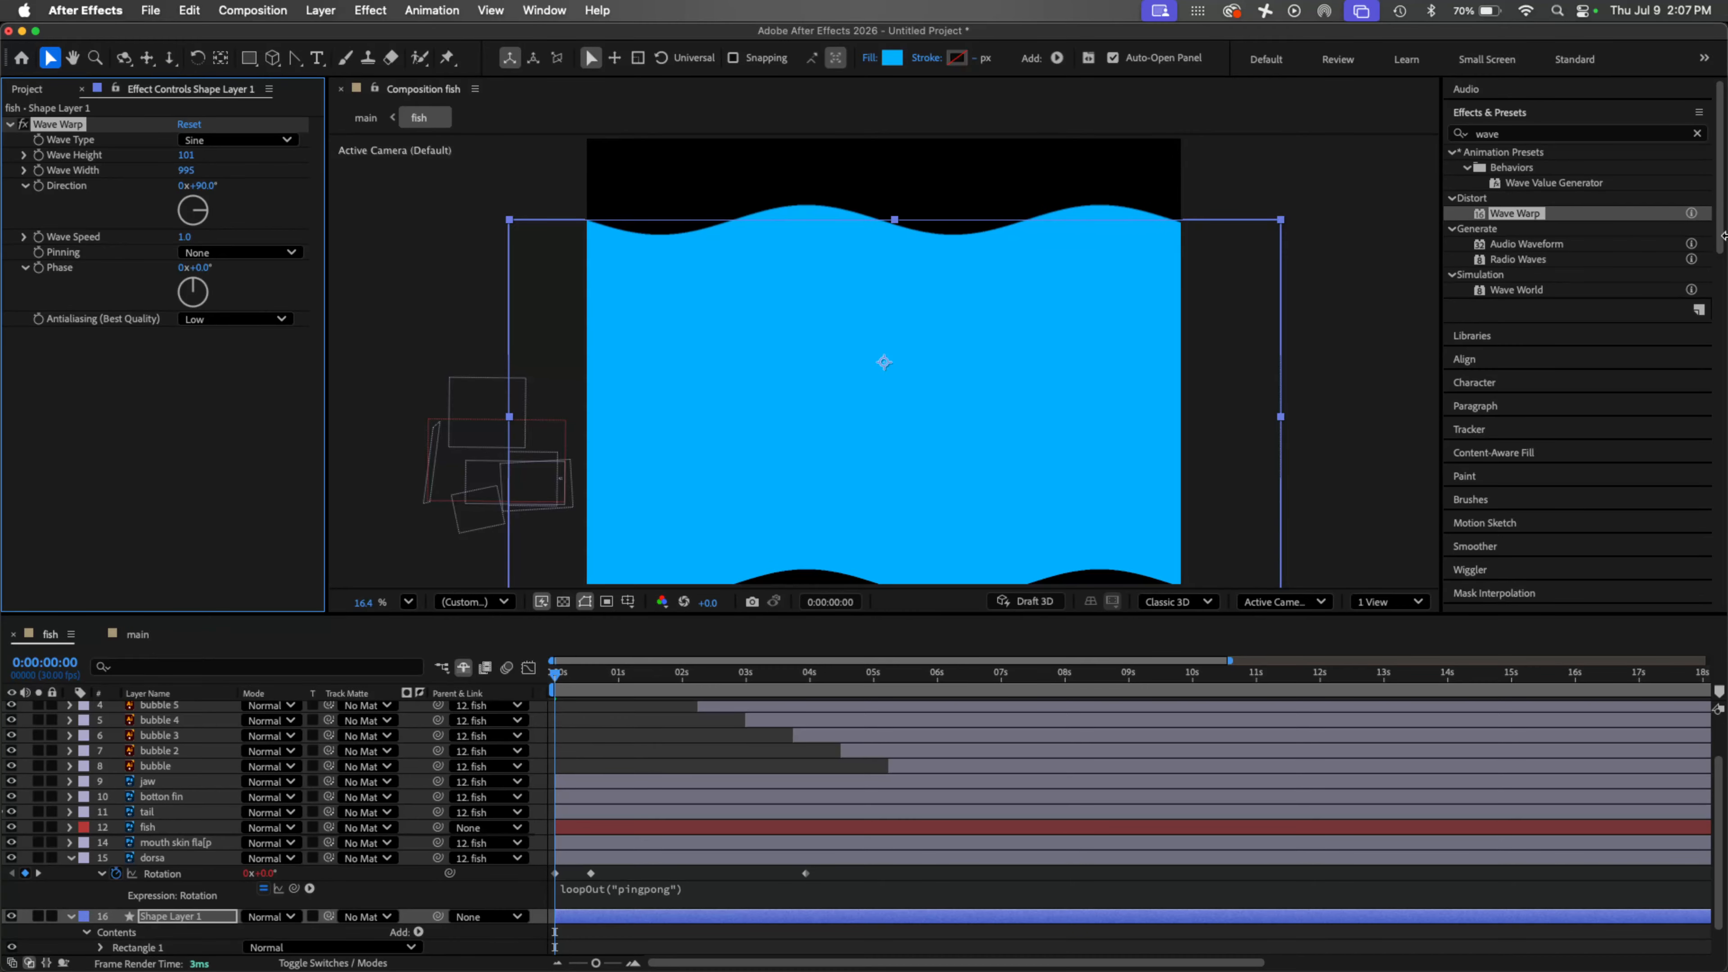
{"action": "left_click_drag", "start_coordinate": [185, 171], "coordinate": [1719, 235]}
{"action": "left_click_drag", "start_coordinate": [681, 671], "coordinate": [382, 701]}
{"action": "key", "text": "space"}
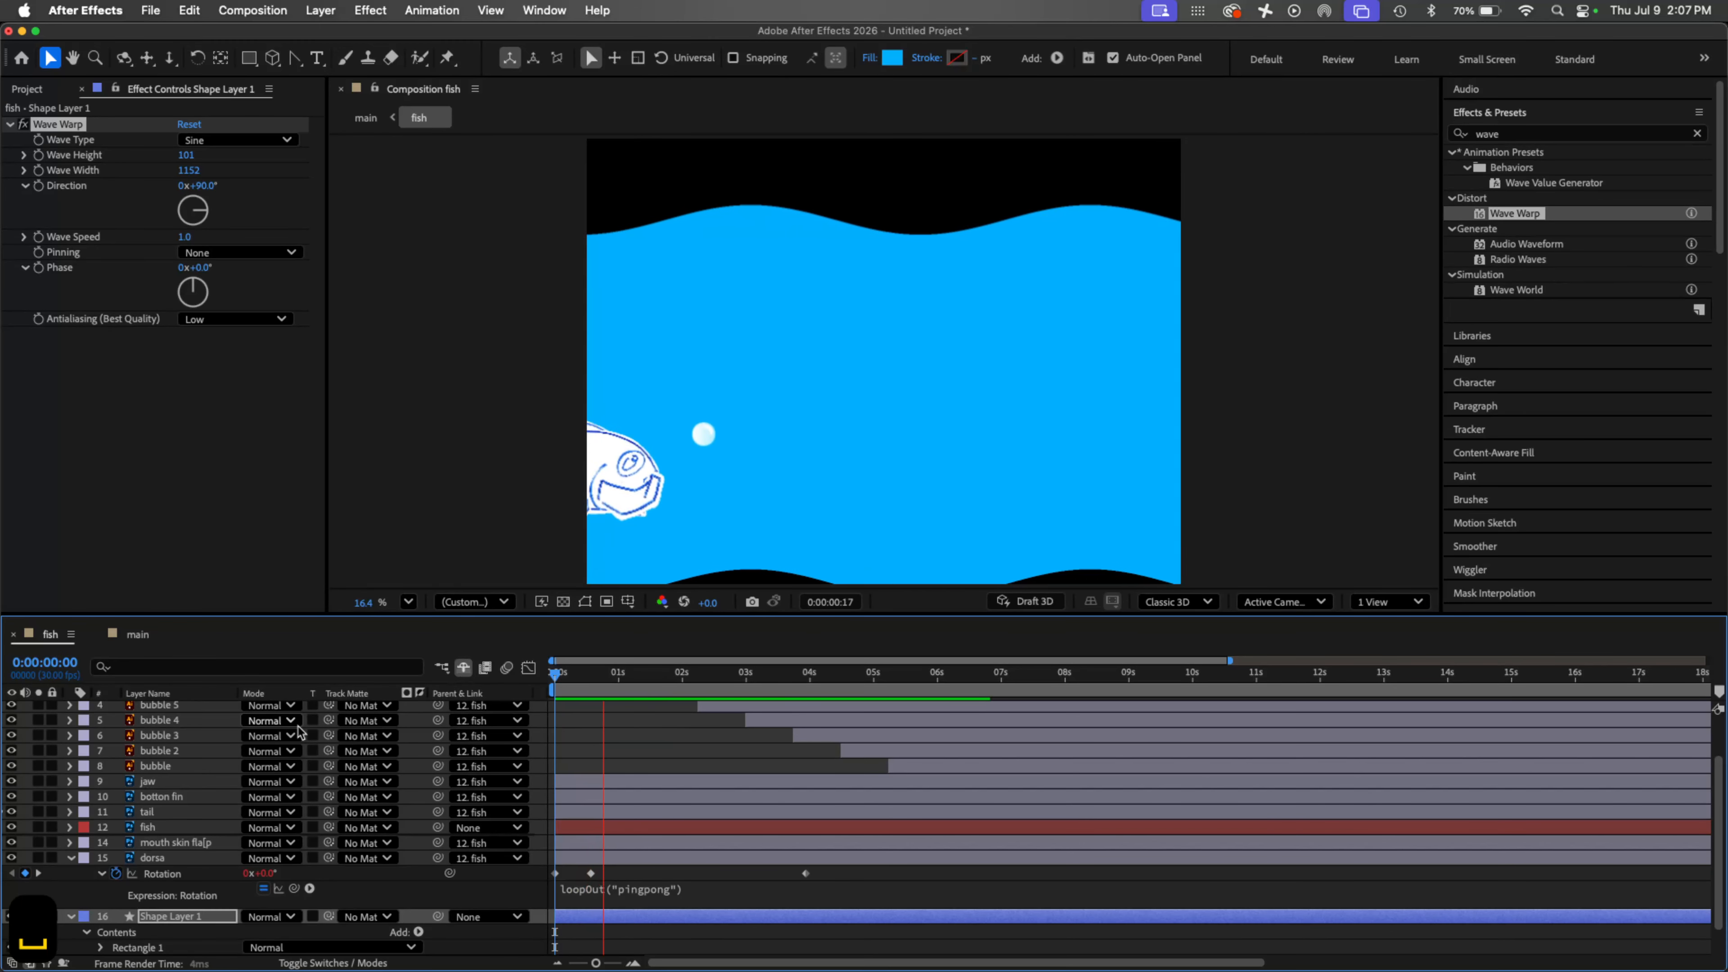
{"action": "key", "text": "space"}
Step: Duplicate the Wave Warp effect, set the copy's direction to 51° and wave speed to 1.3, and preview the combined waves
{"action": "left_click", "coordinate": [80, 139]}
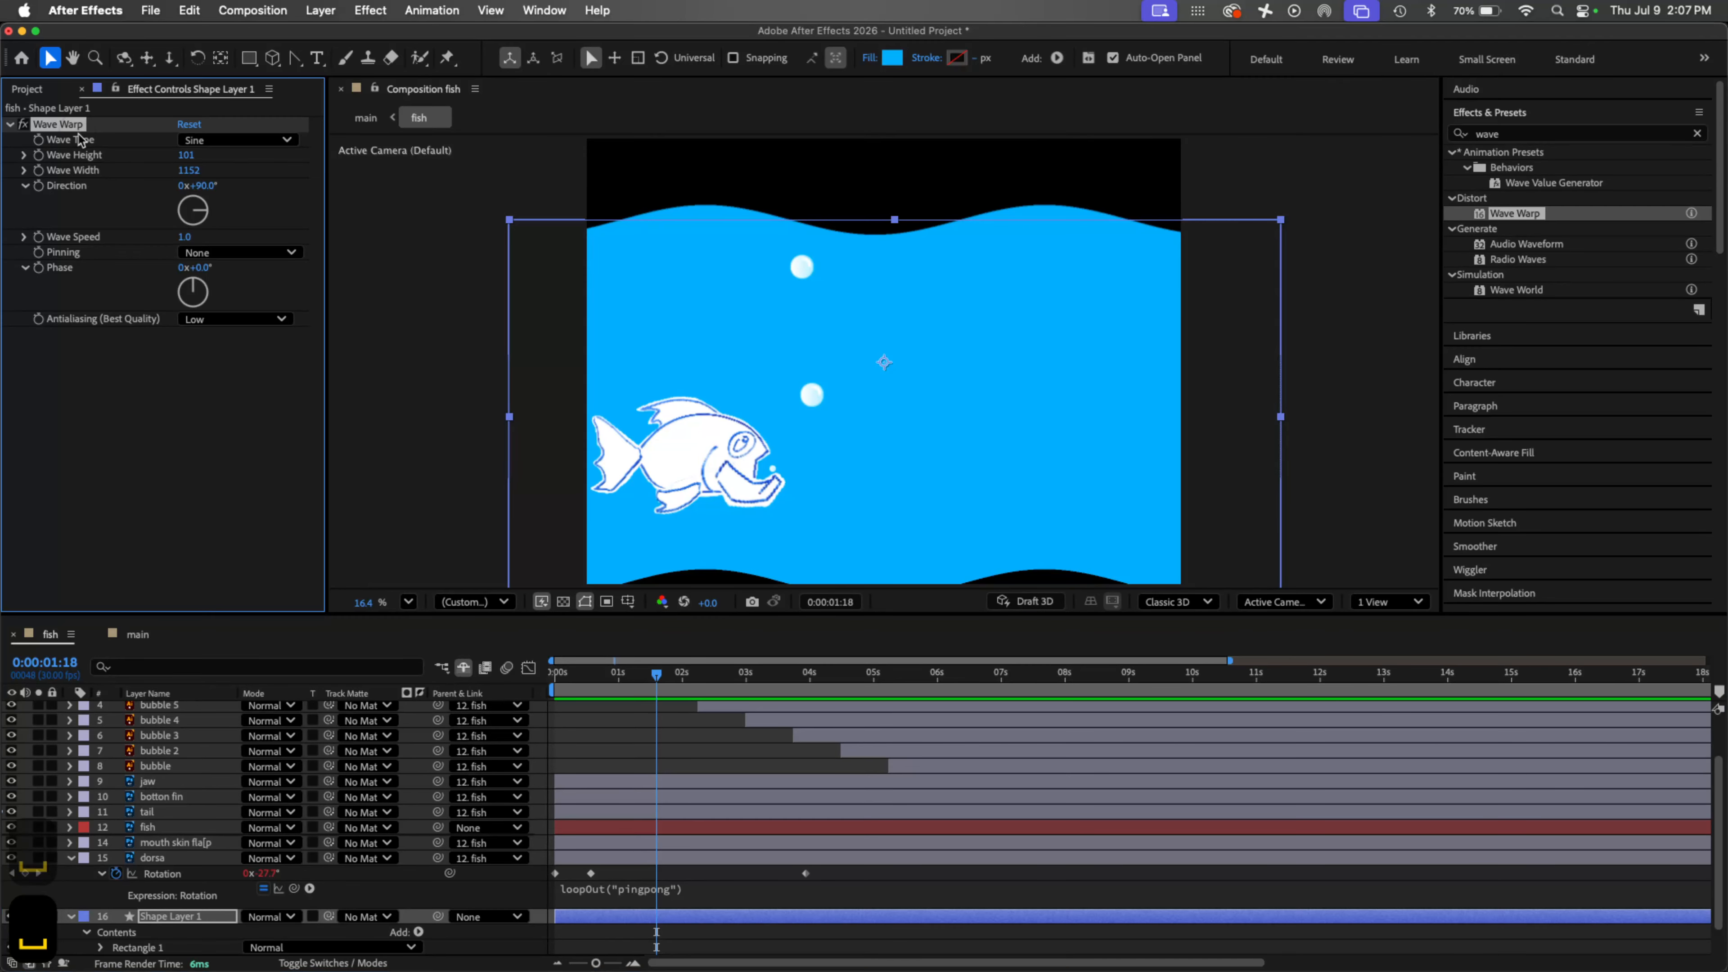
{"action": "key", "text": "super+d"}
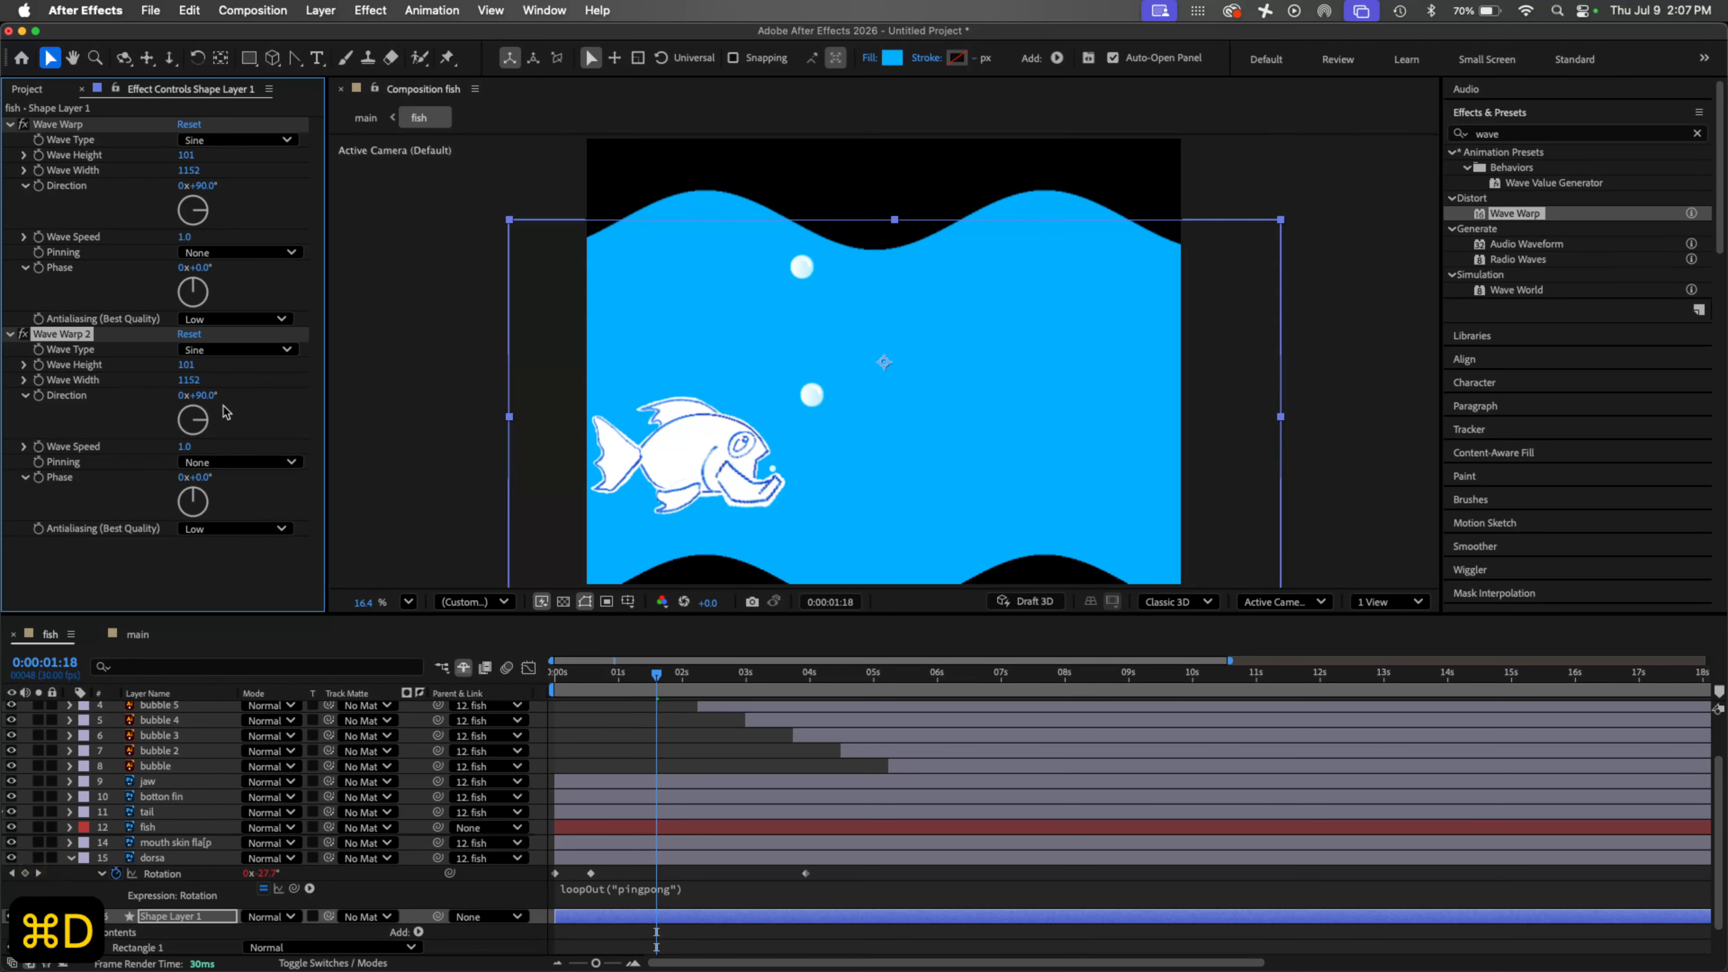
{"action": "left_click_drag", "start_coordinate": [203, 424], "coordinate": [203, 411]}
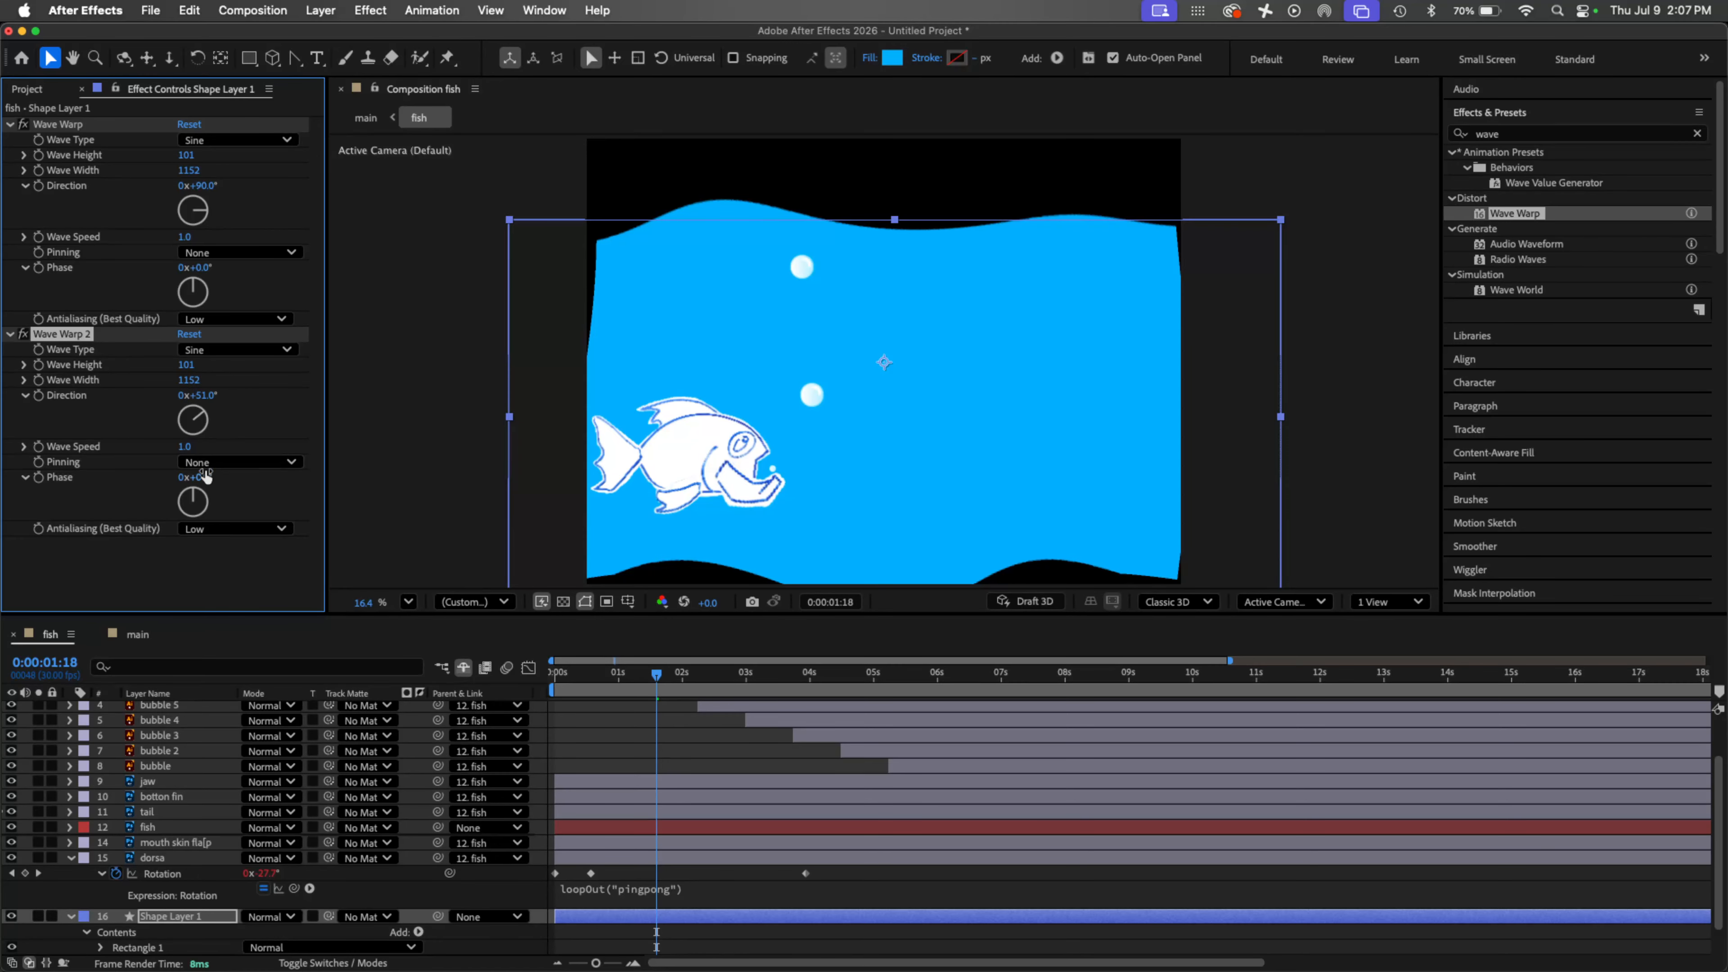
{"action": "left_click_drag", "start_coordinate": [187, 446], "coordinate": [211, 446]}
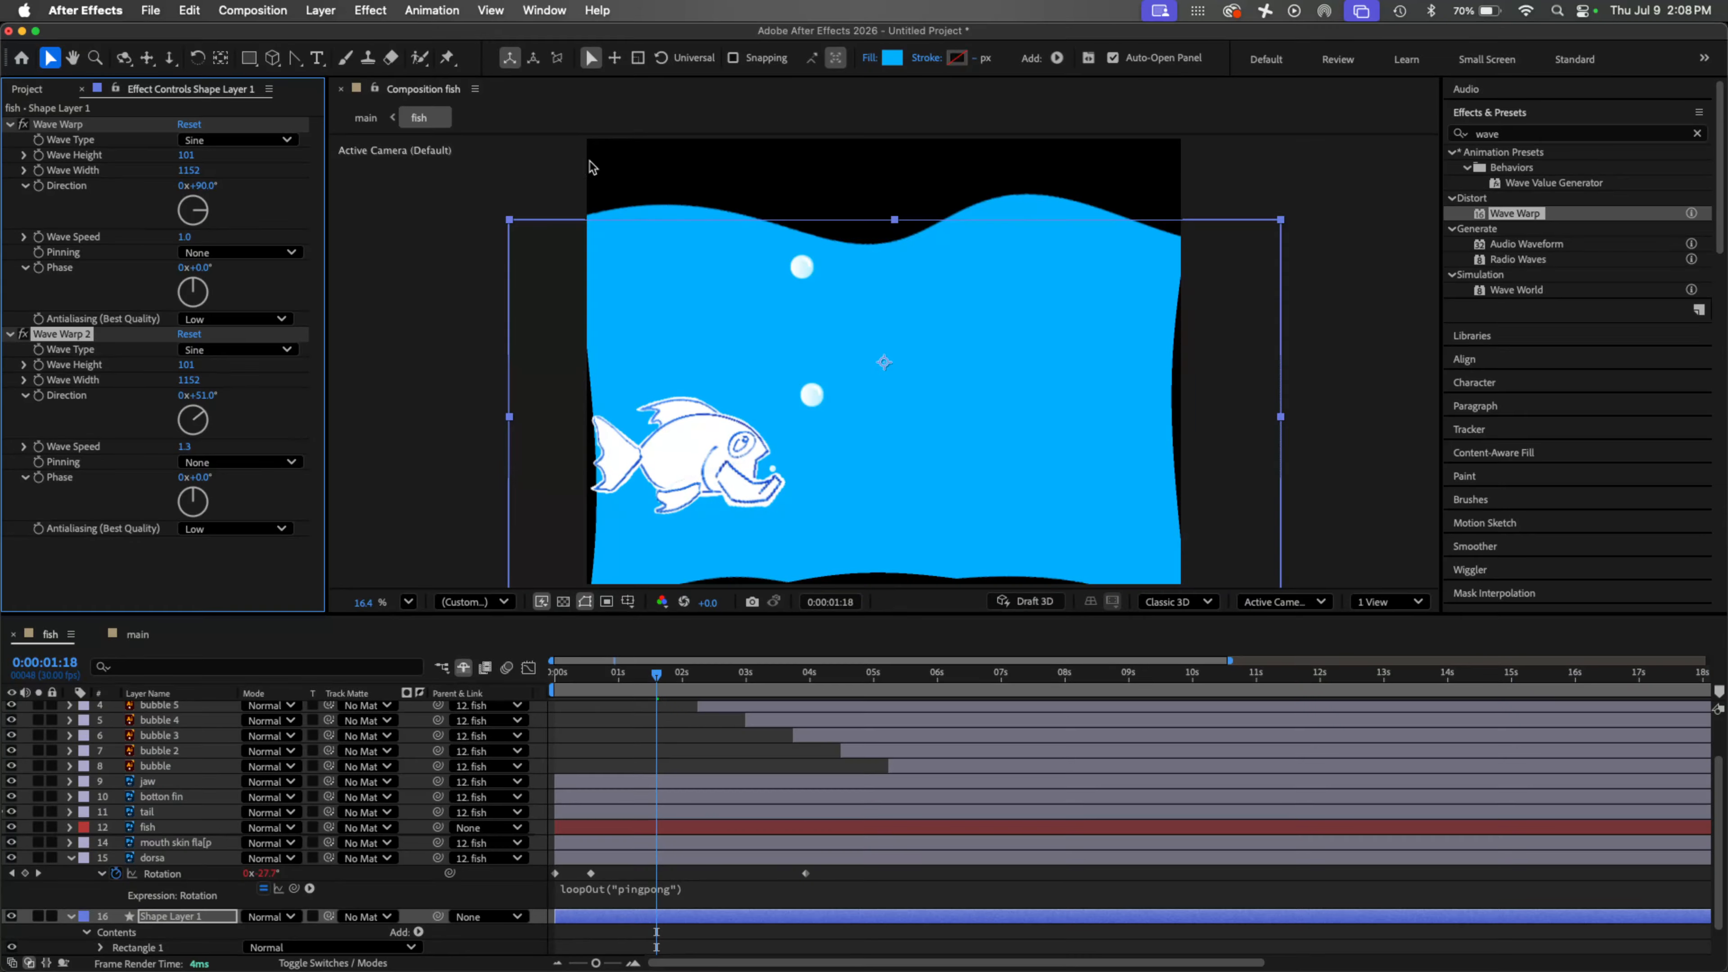
{"action": "key", "text": "space"}
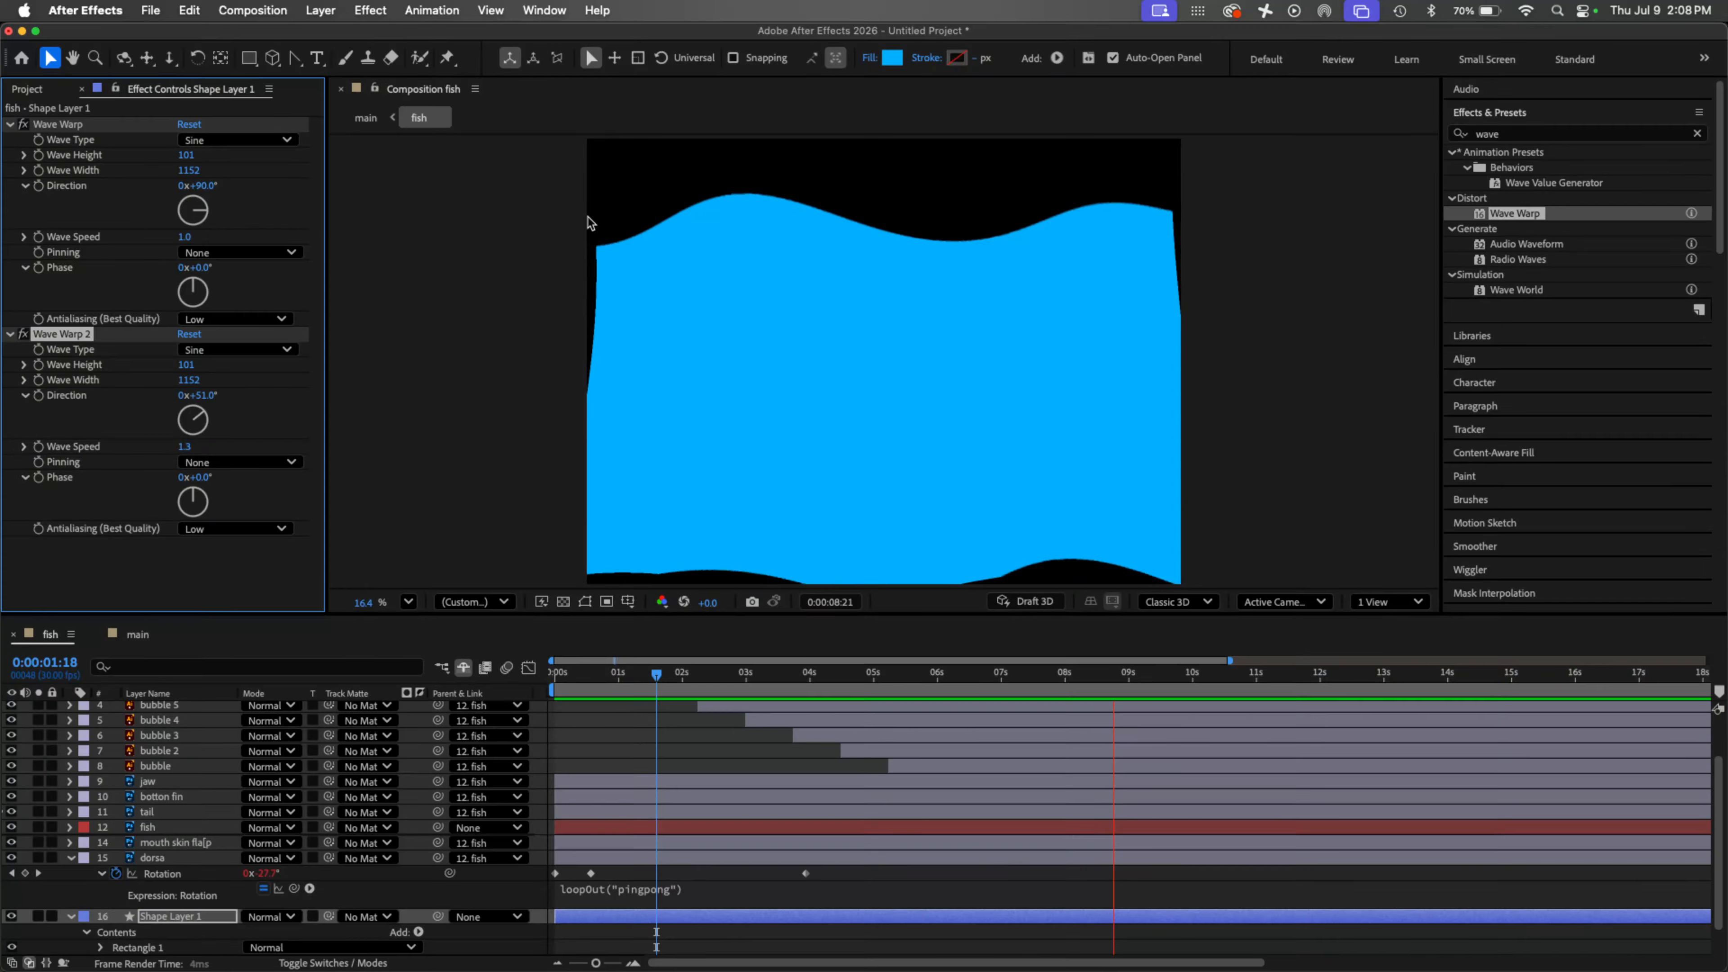
{"action": "key", "text": "space"}
Step: Scale the blue shape layer to 112% and preview the composition
{"action": "key", "text": "s"}
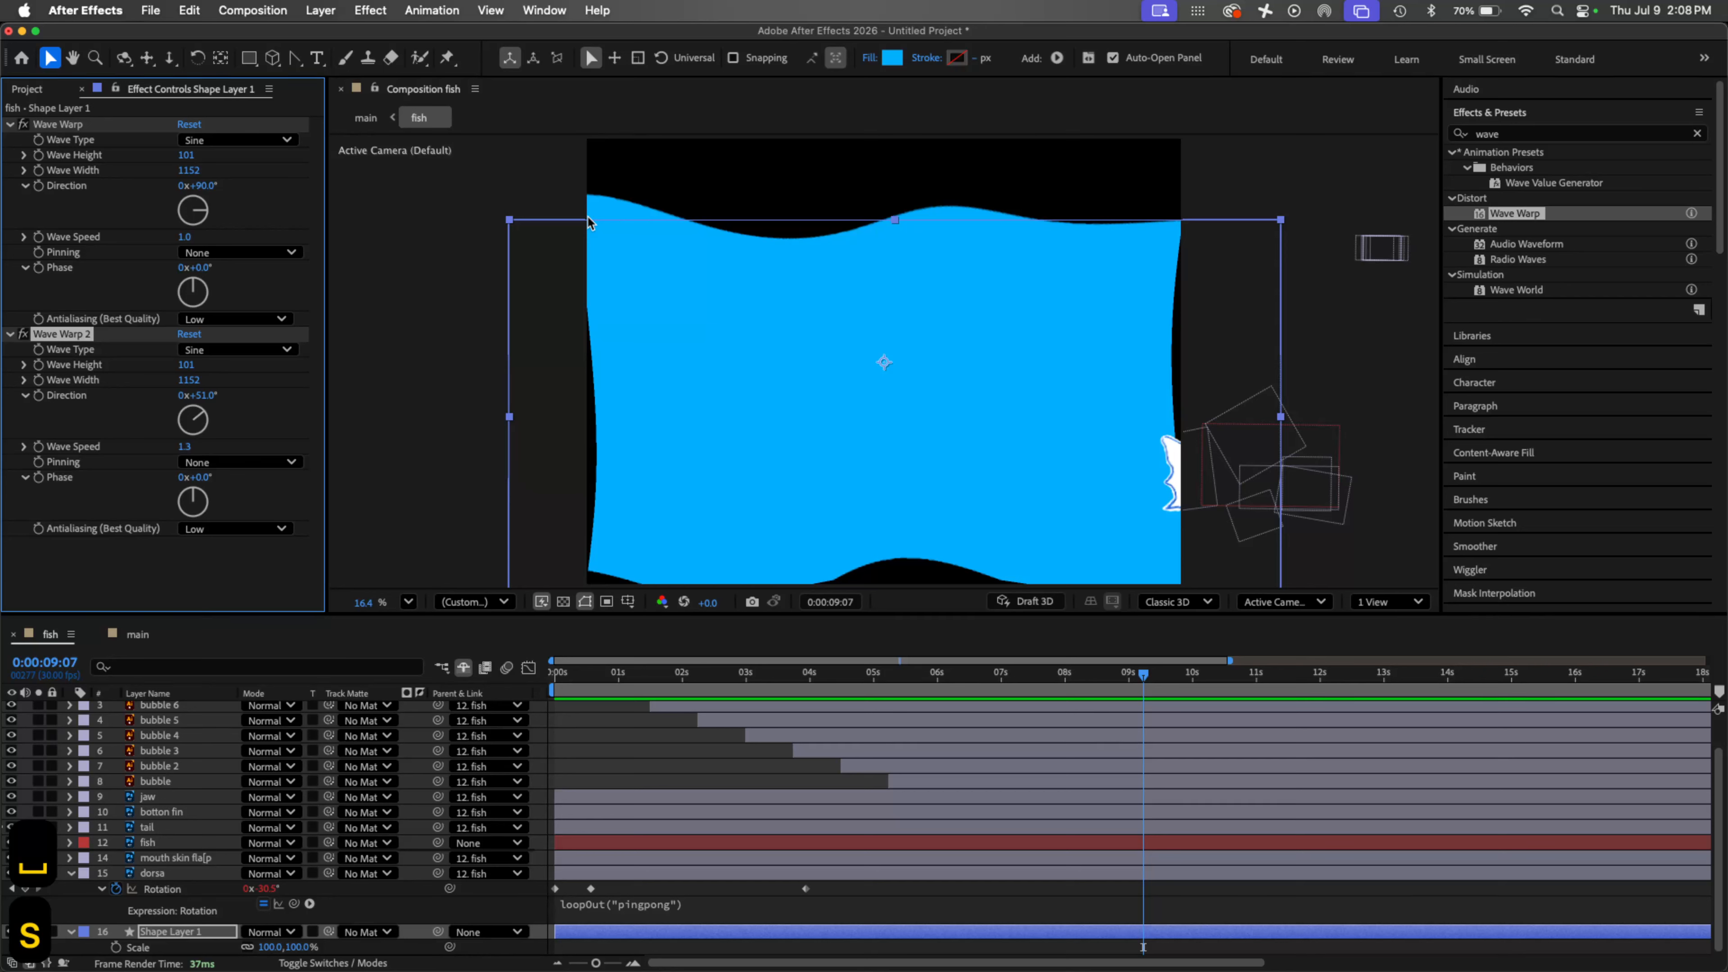
{"action": "left_click_drag", "start_coordinate": [304, 951], "coordinate": [314, 946]}
{"action": "key", "text": "space"}
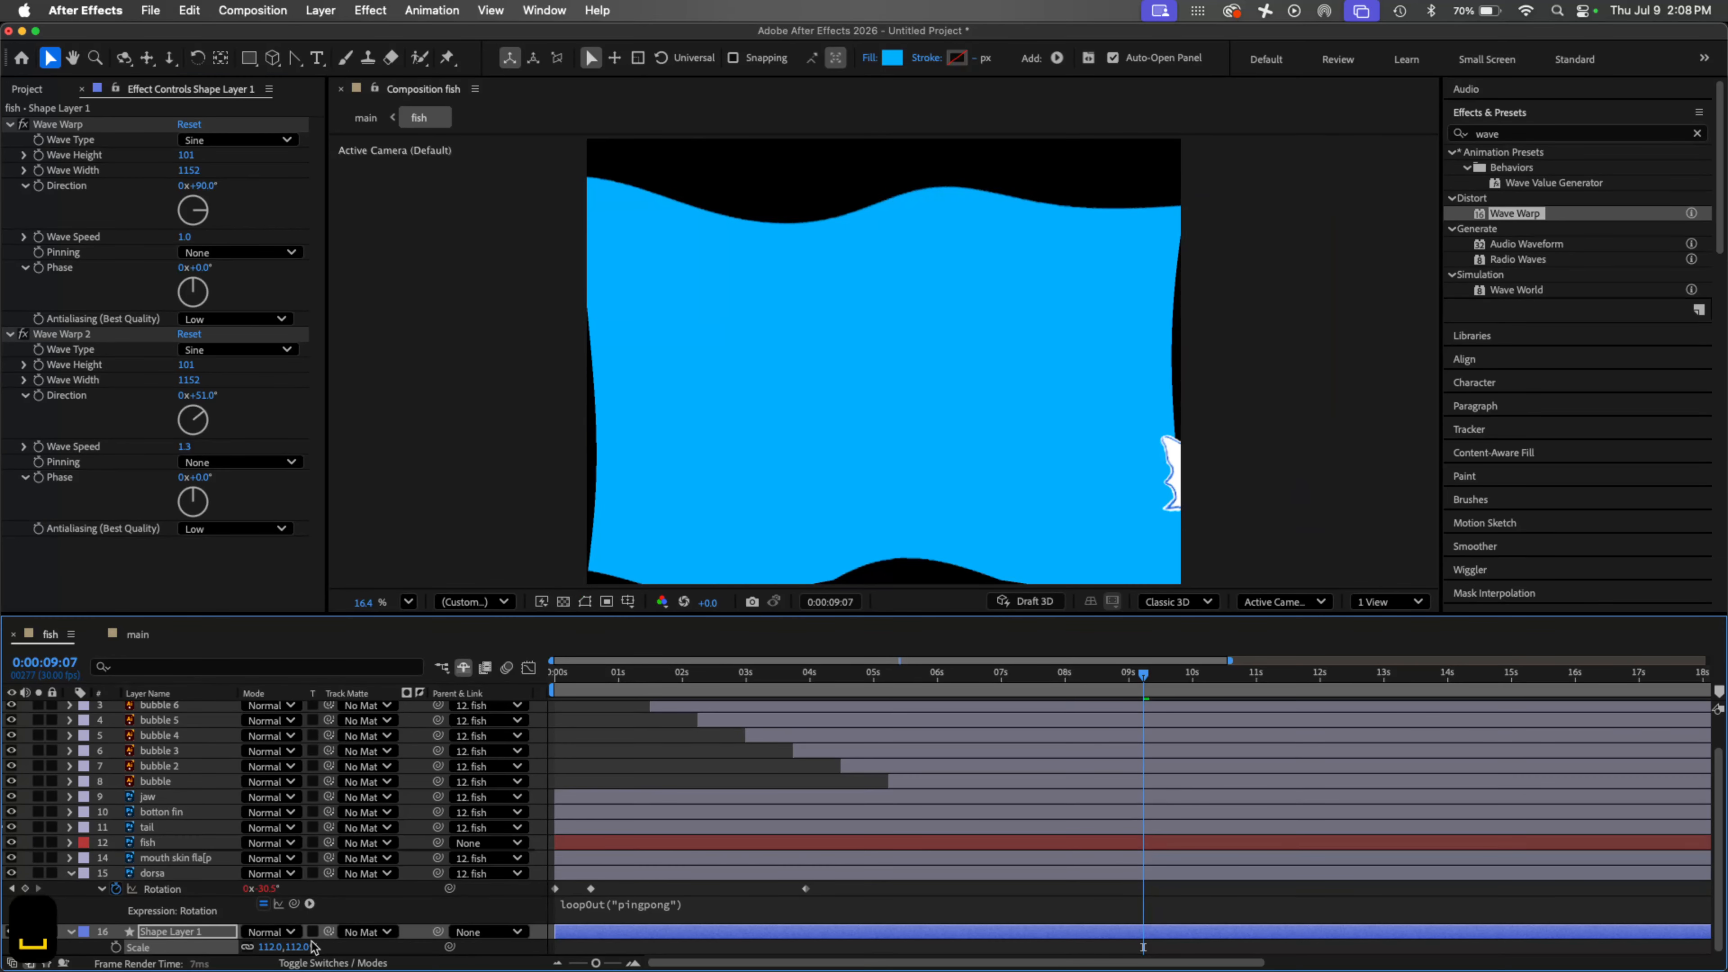